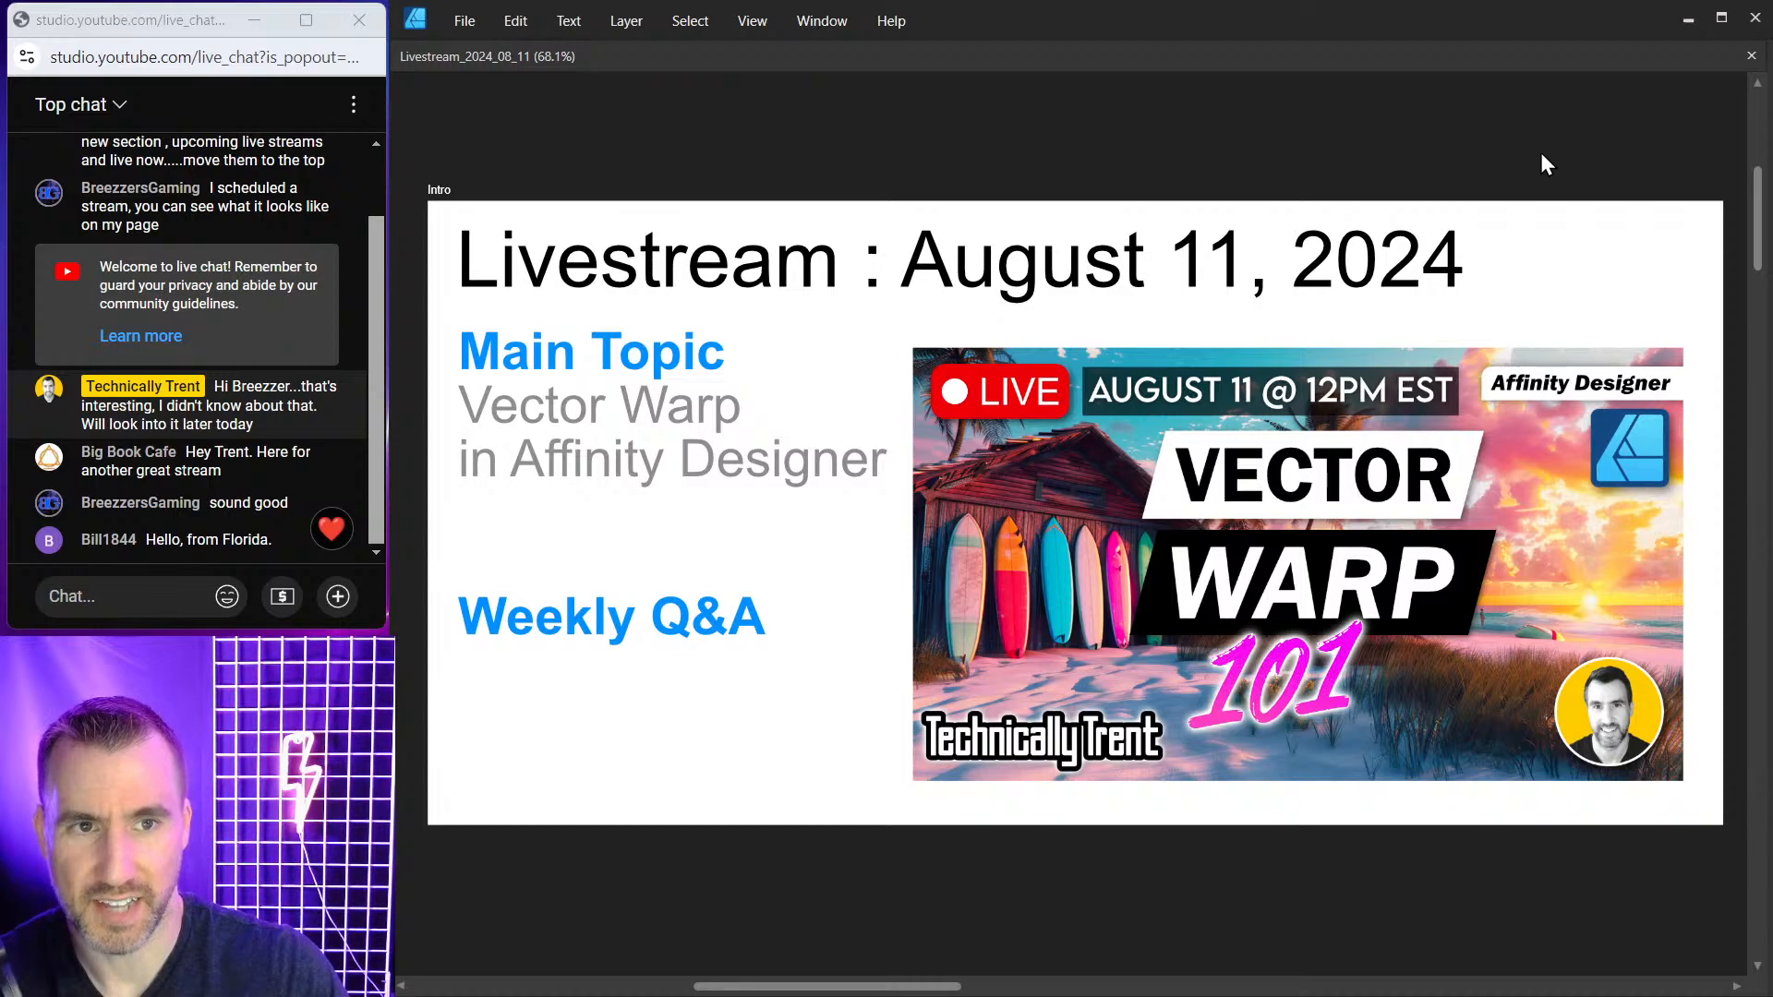
# Go to the Slide 0 artboard, restore the hidden interface and examine the vector warp types offered for layers.
pyautogui.moveTo(1544, 162); pyautogui.dragTo(972, 254)
pyautogui.moveTo(1699, 231); pyautogui.dragTo(928, 162)
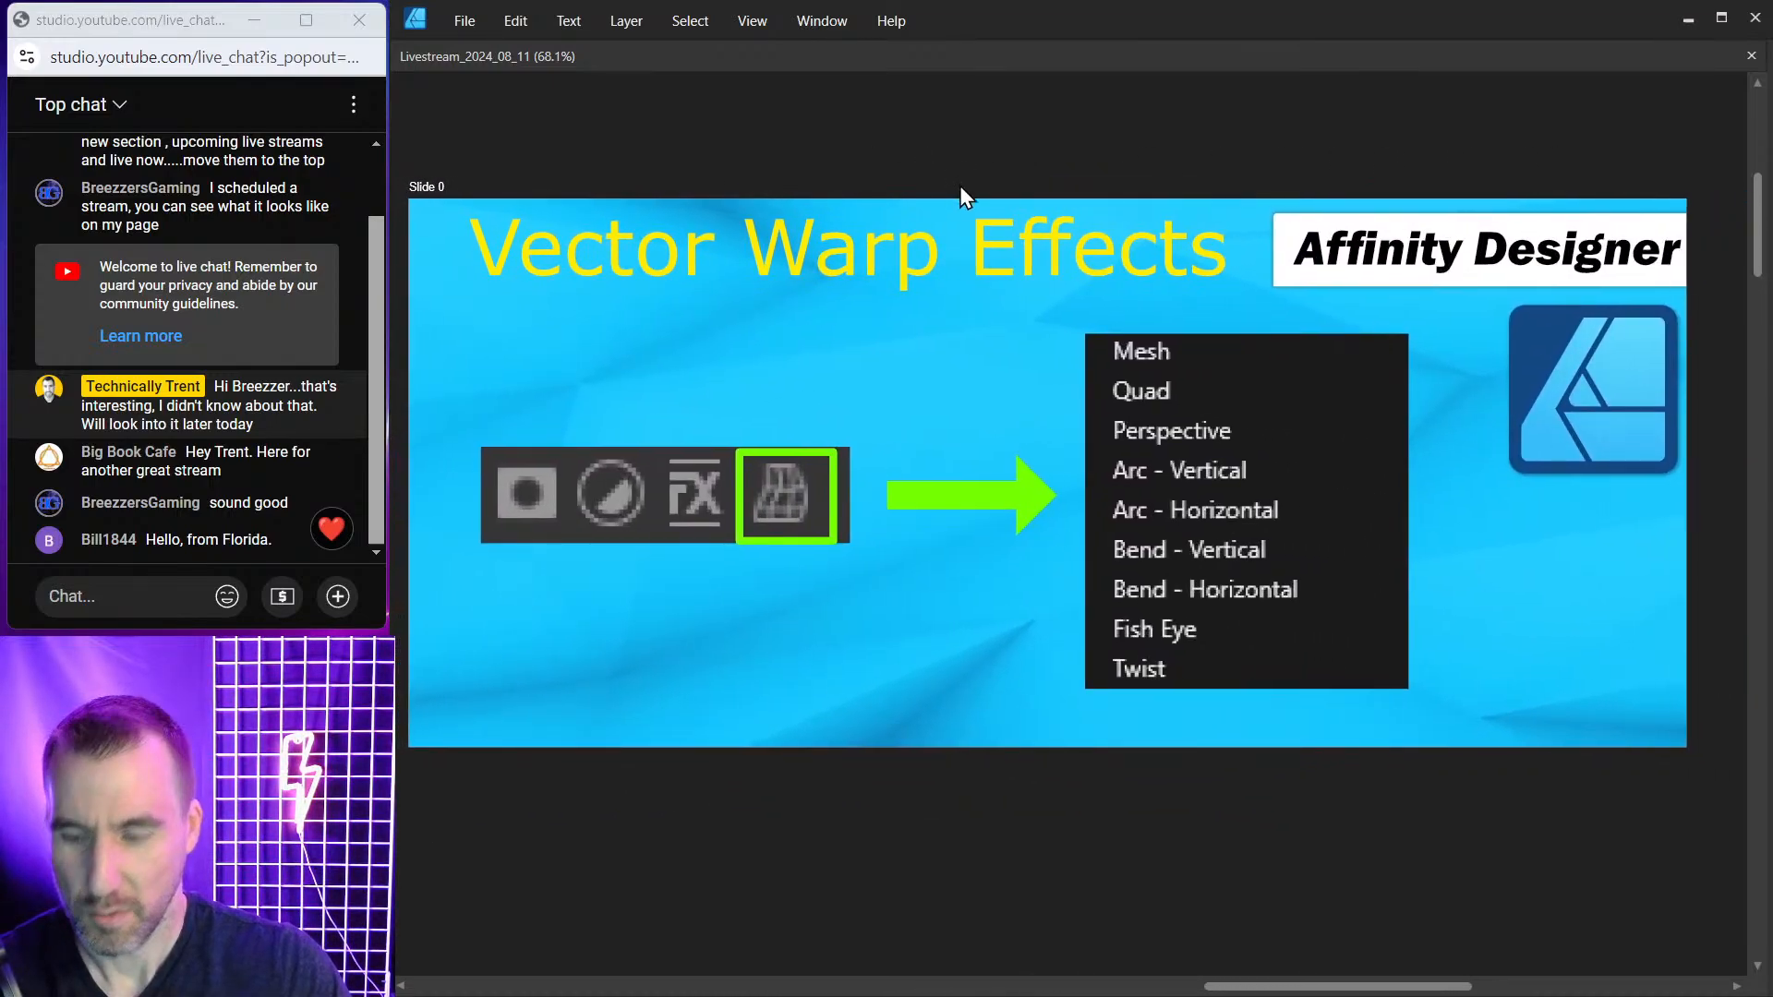
pyautogui.press('Tab')
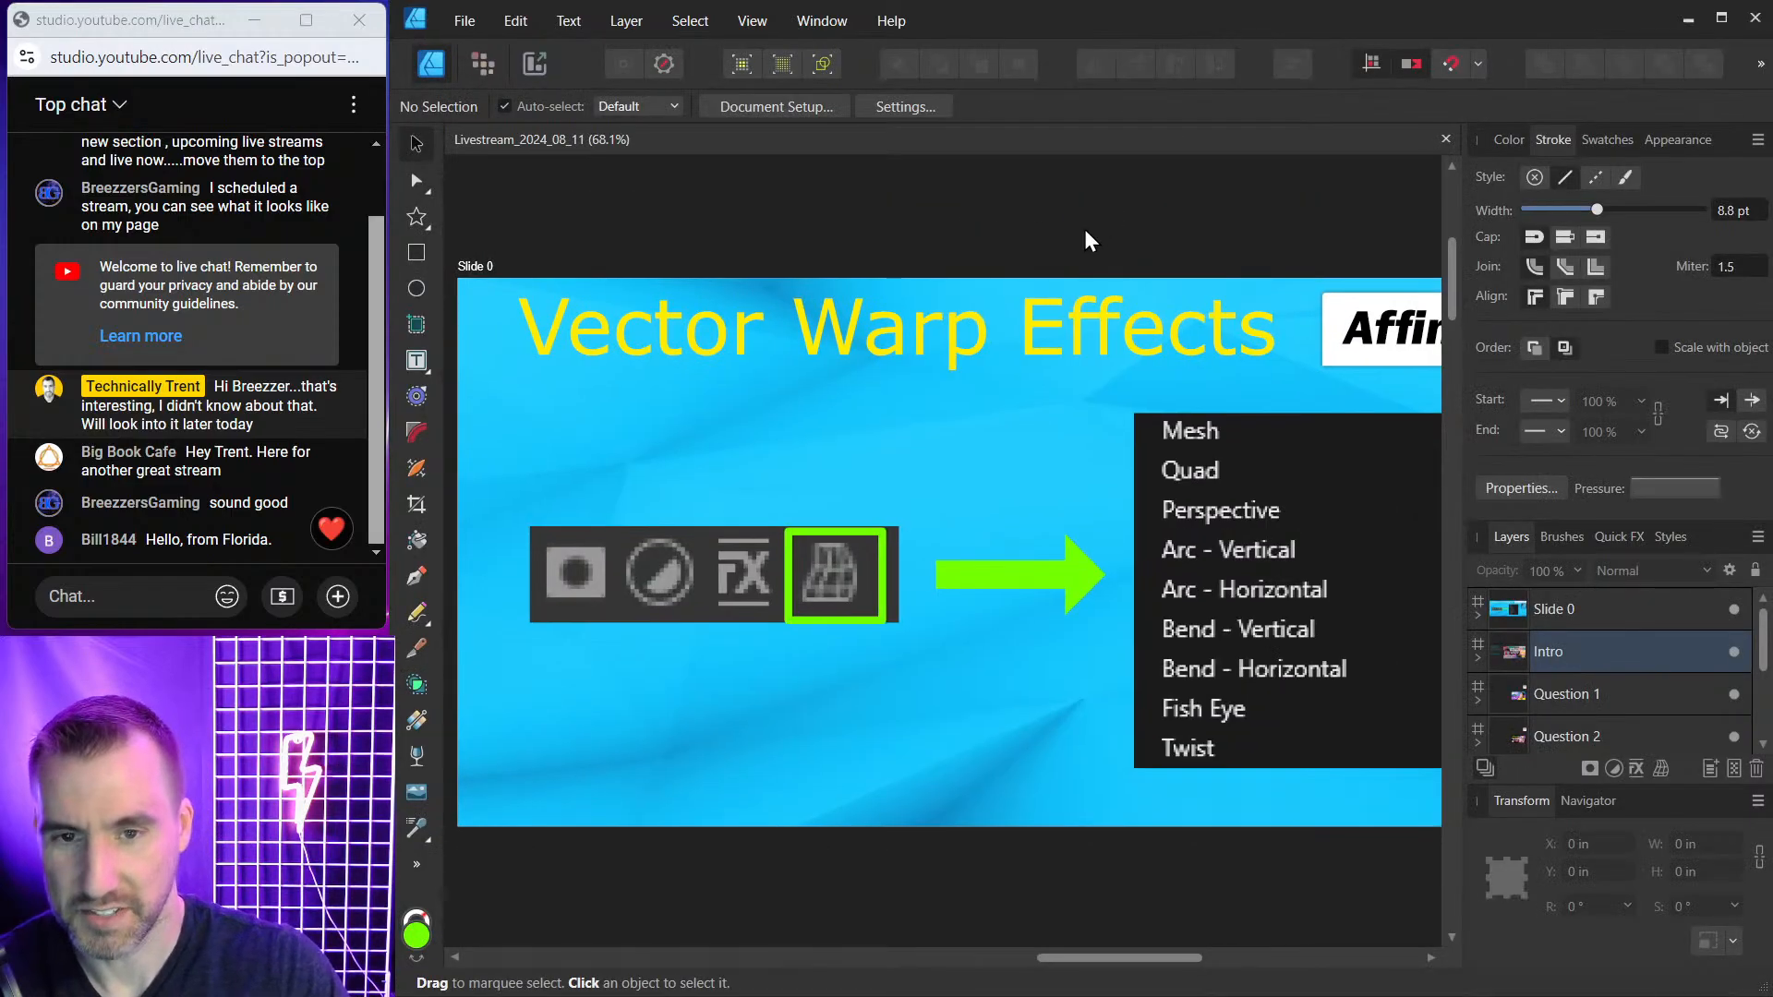
pyautogui.scroll(-1, 1090, 241)
pyautogui.moveTo(1179, 233); pyautogui.dragTo(1039, 219)
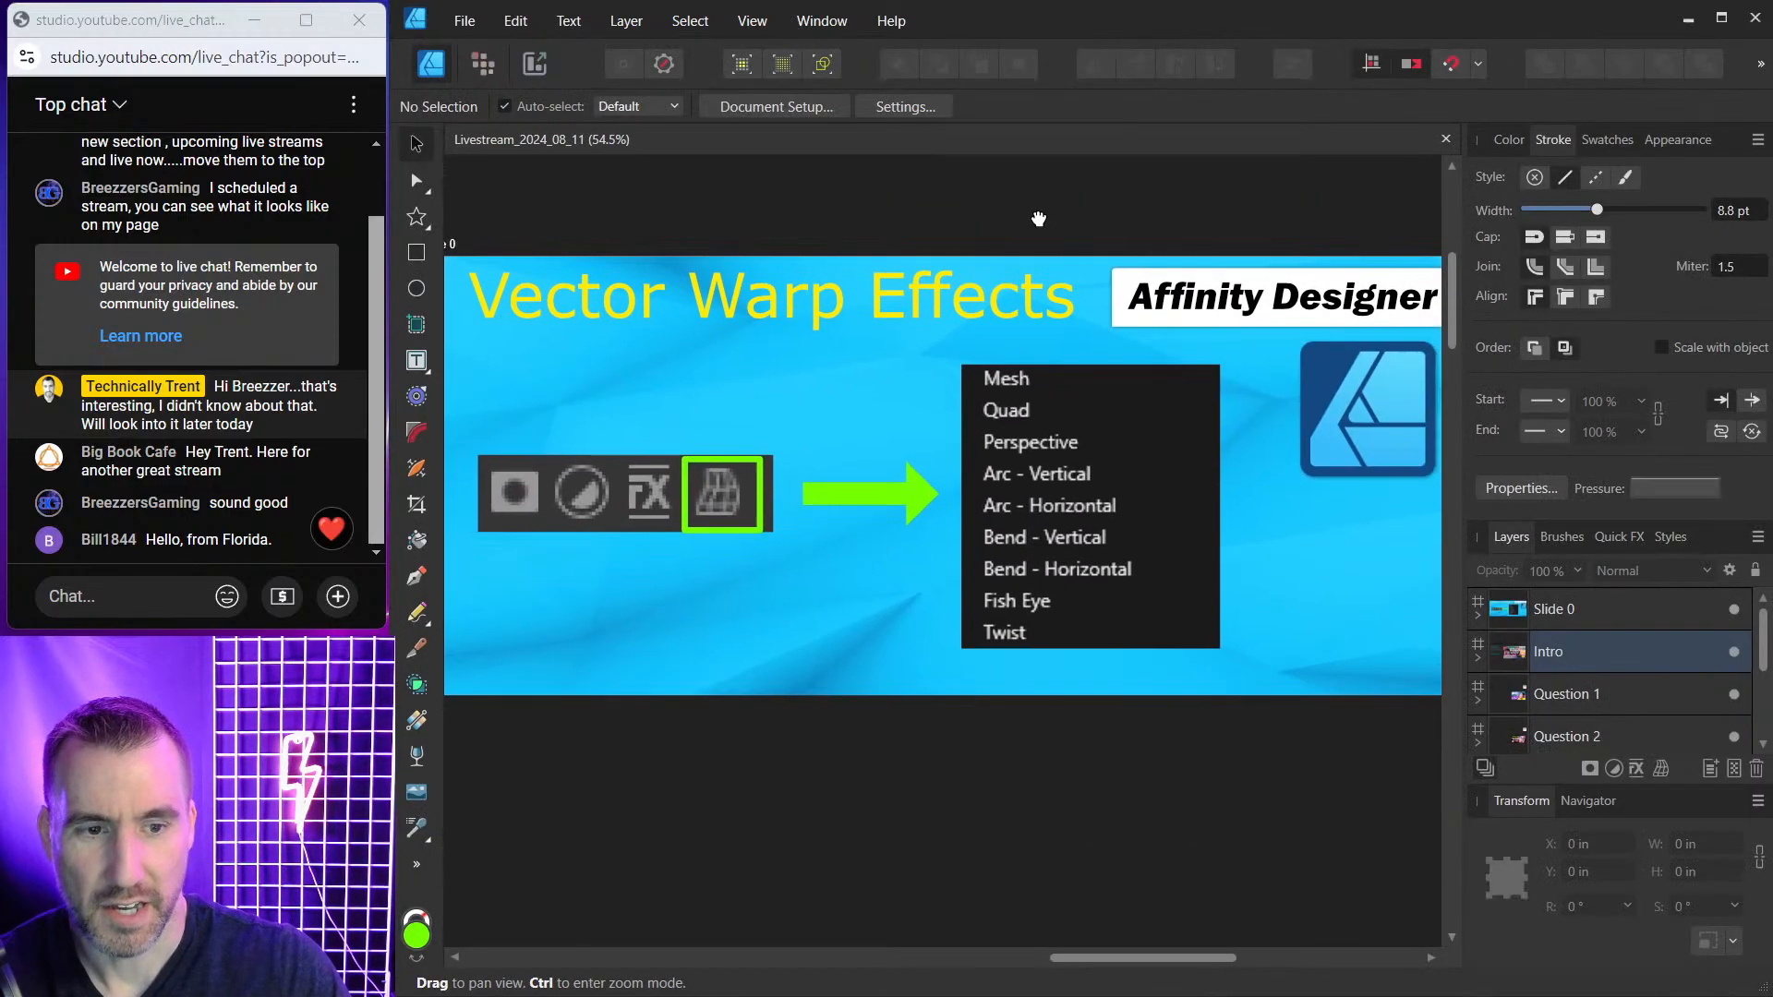
pyautogui.scroll(-1, 1071, 240)
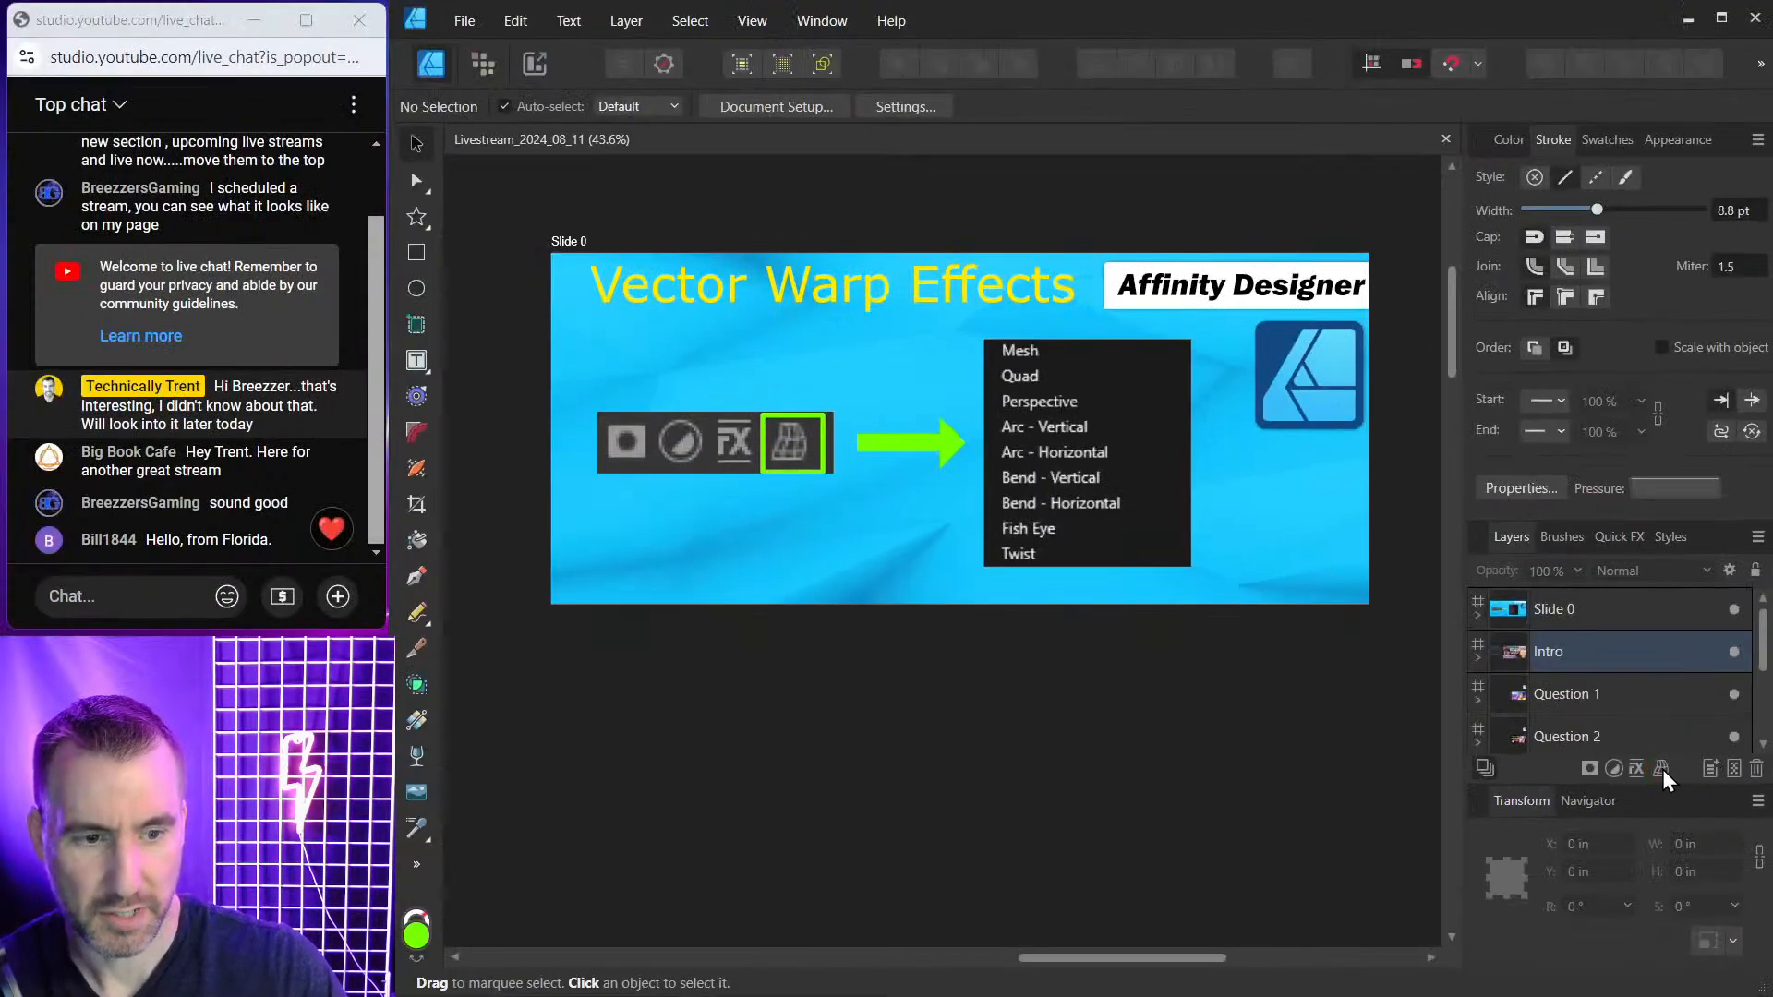
pyautogui.click(1550, 772)
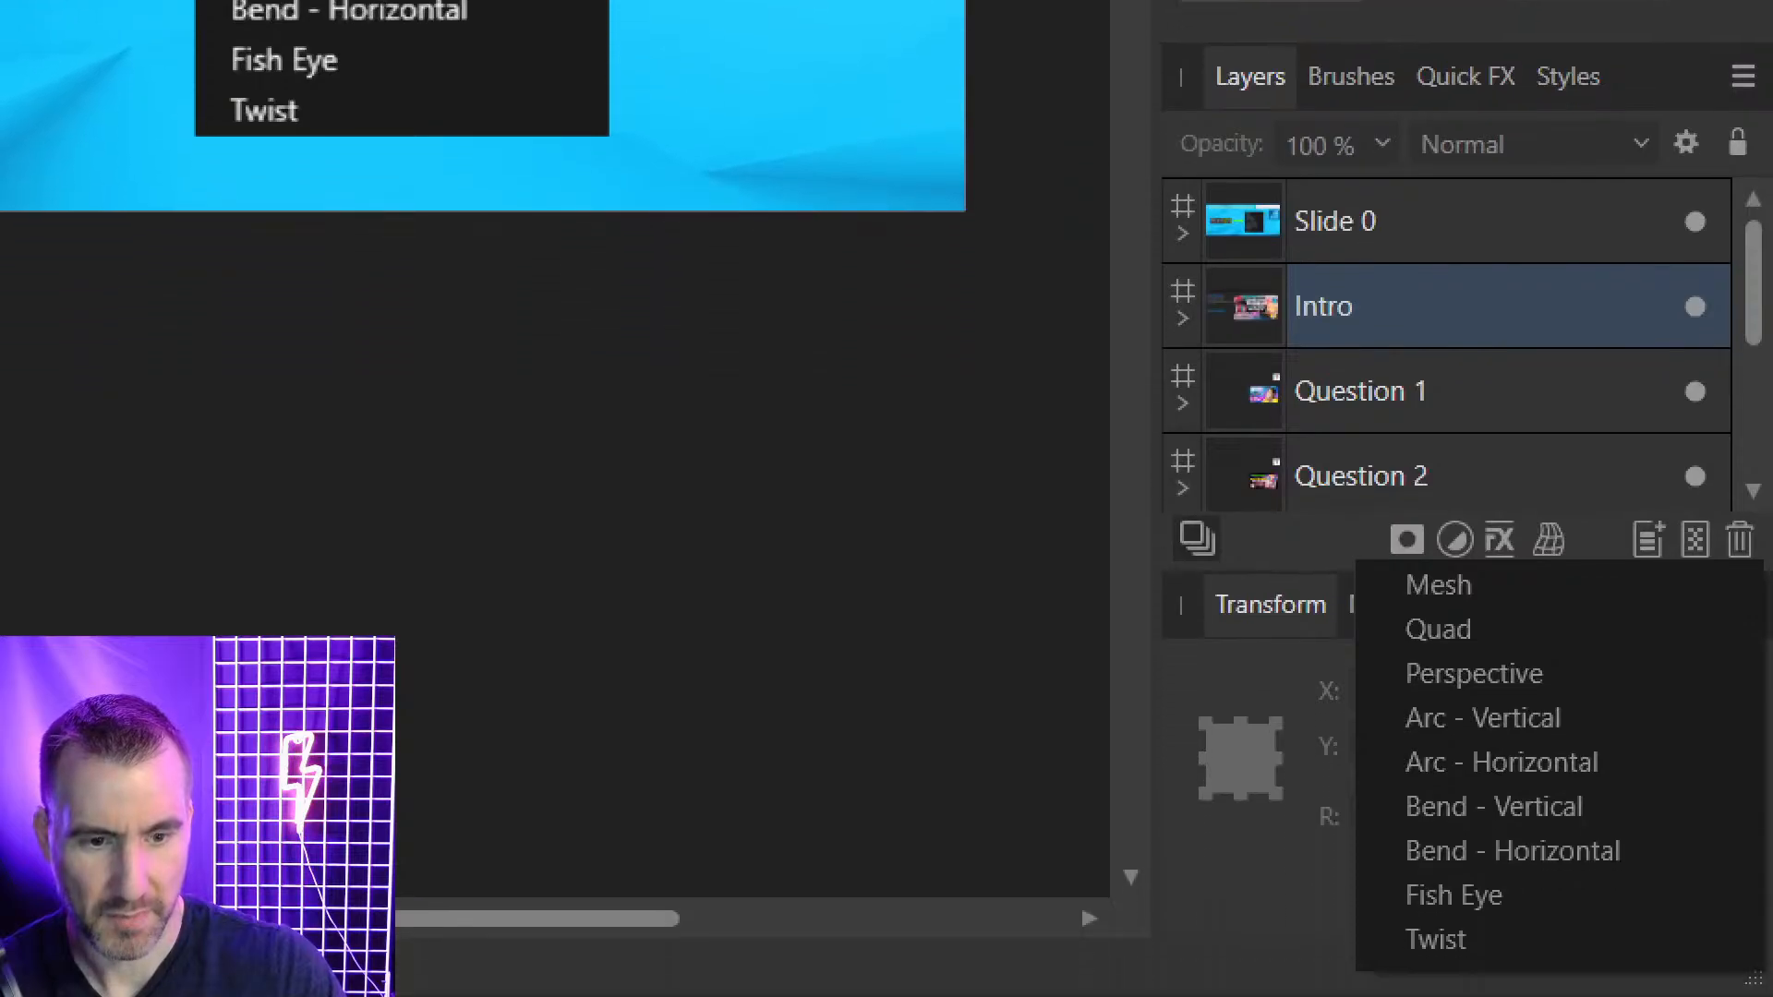
pyautogui.moveTo(1538, 573)
pyautogui.mouseDown()
pyautogui.moveTo(1466, 527)
pyautogui.moveTo(1282, 672)
pyautogui.moveTo(1331, 947)
pyautogui.moveTo(1547, 980)
pyautogui.moveTo(1688, 767)
pyautogui.moveTo(1497, 594)
pyautogui.moveTo(1489, 534)
pyautogui.mouseUp()
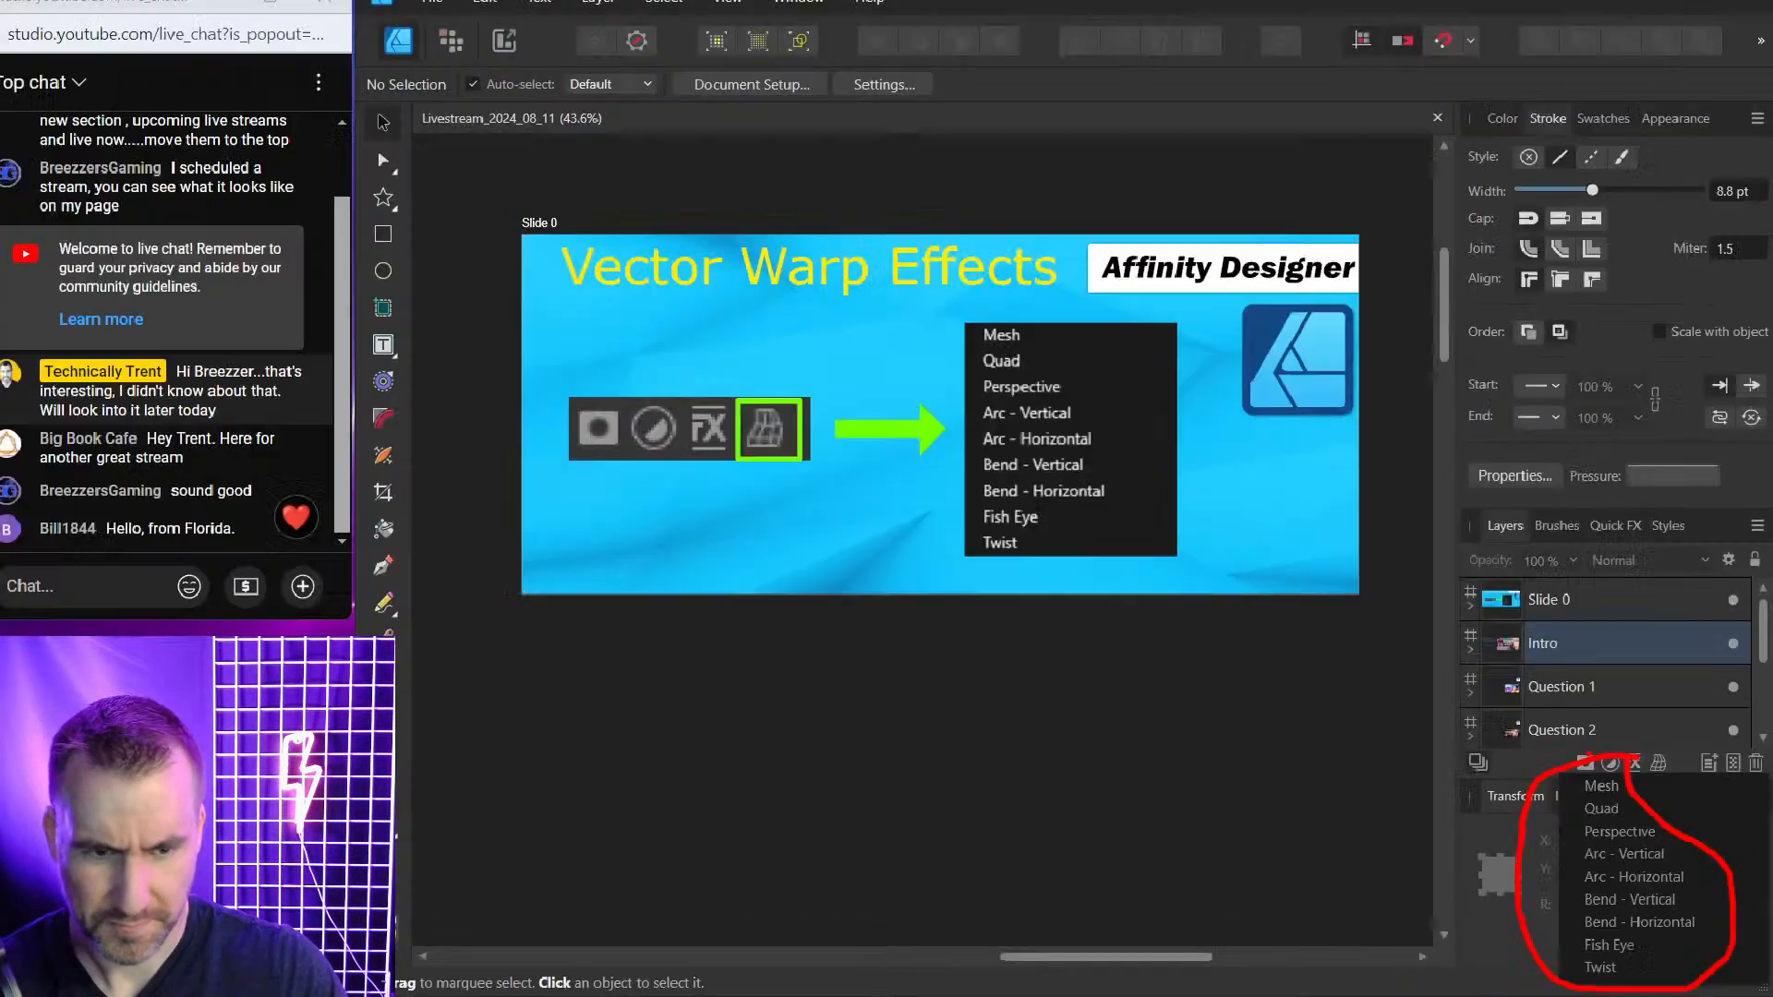
pyautogui.click(1357, 725)
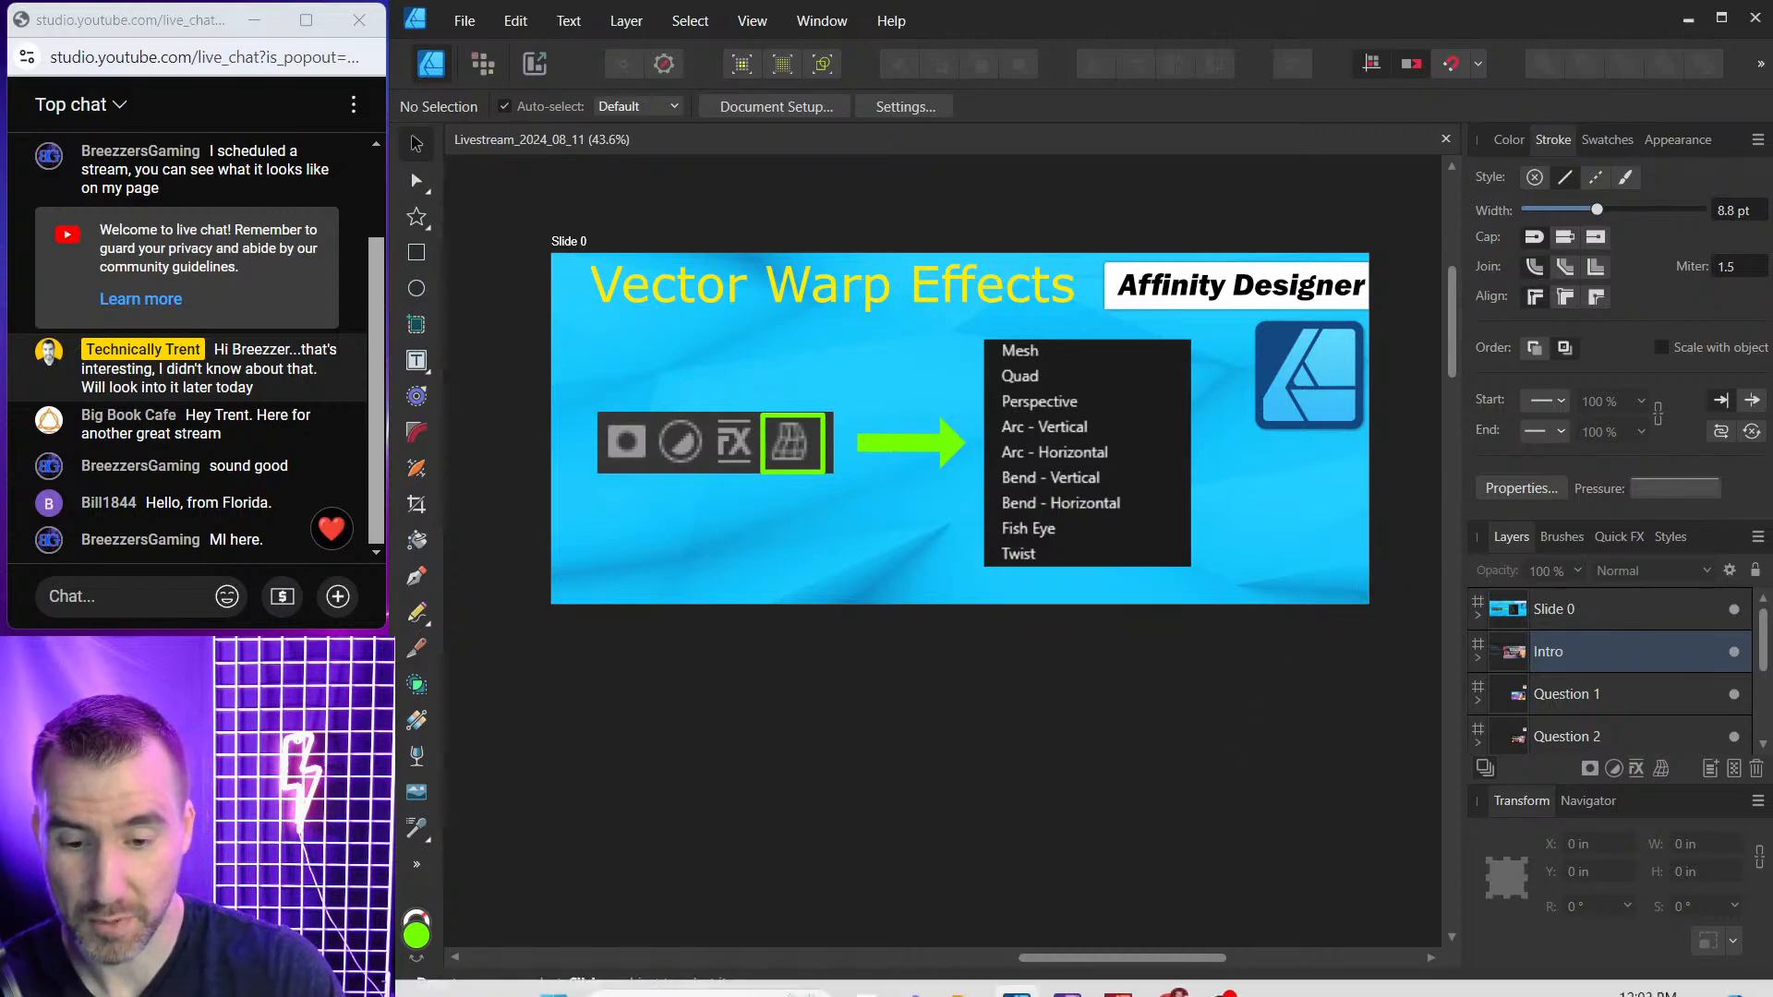
# Switch to the castle image in Affinity Photo and examine the distortion live filters, from Ripple to Mesh Warp.
pyautogui.click(1075, 980)
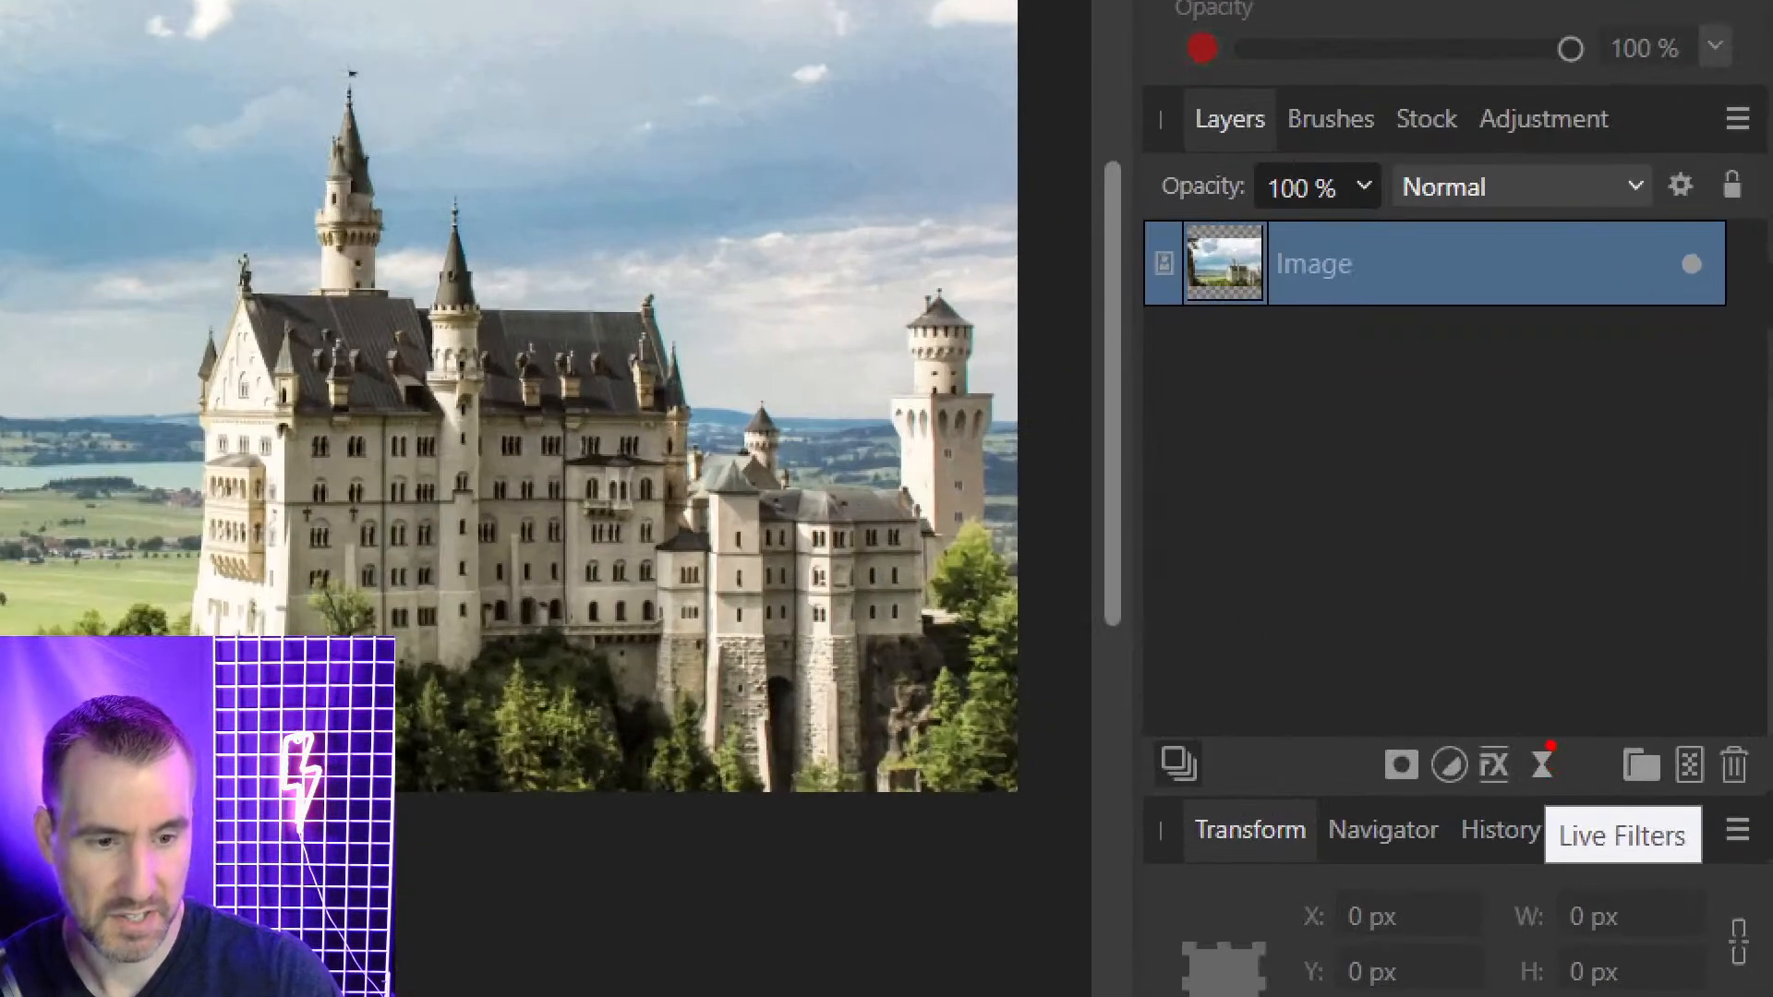
pyautogui.moveTo(1540, 734)
pyautogui.mouseDown()
pyautogui.moveTo(1522, 799)
pyautogui.moveTo(1556, 804)
pyautogui.moveTo(1585, 768)
pyautogui.moveTo(1546, 732)
pyautogui.mouseUp()
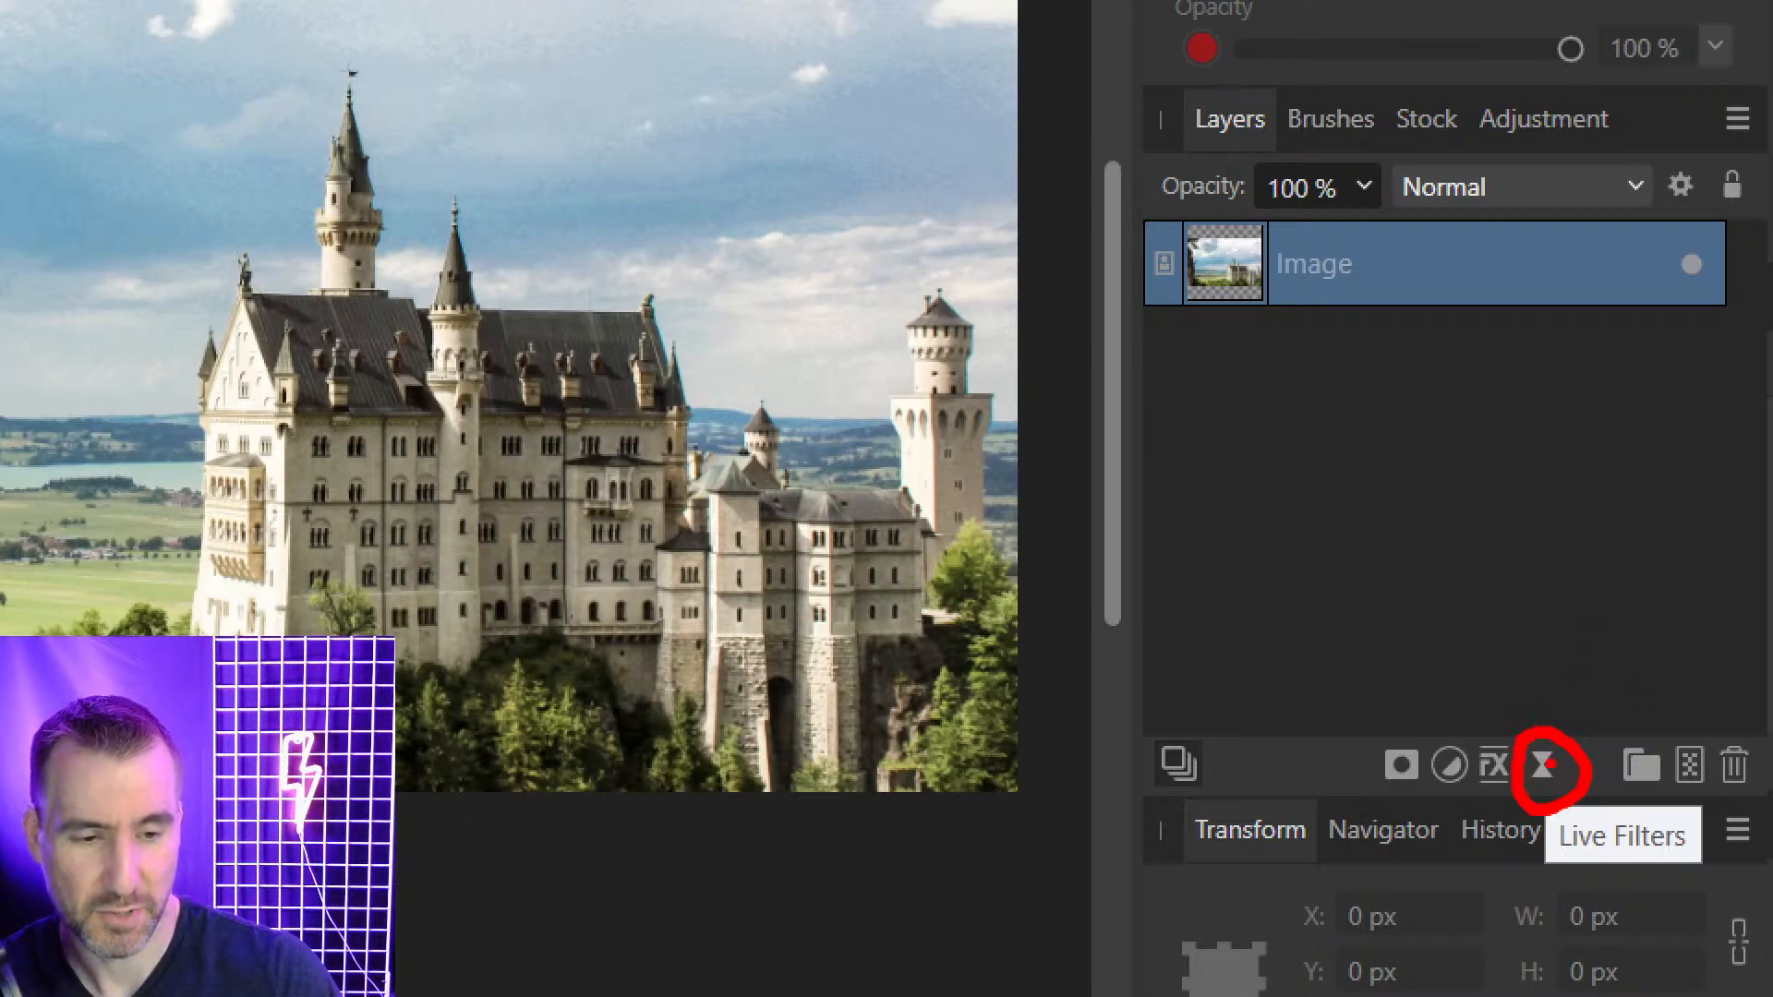
pyautogui.press('Escape')
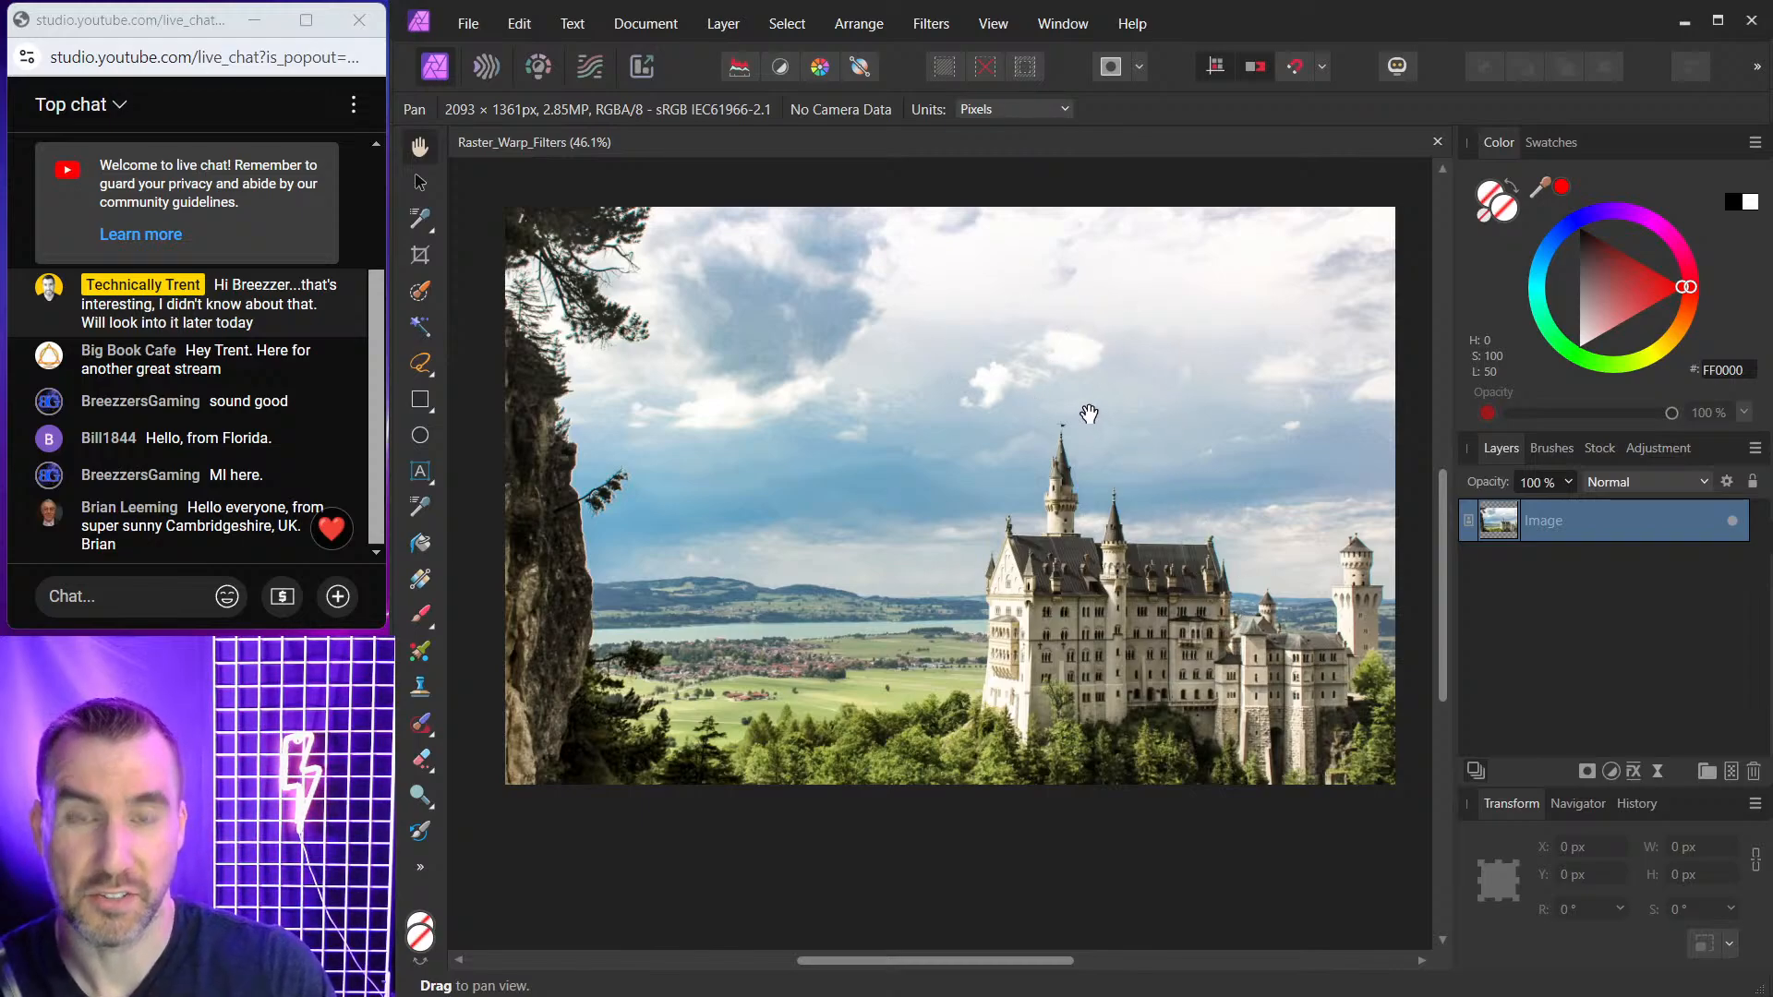
pyautogui.click(1658, 772)
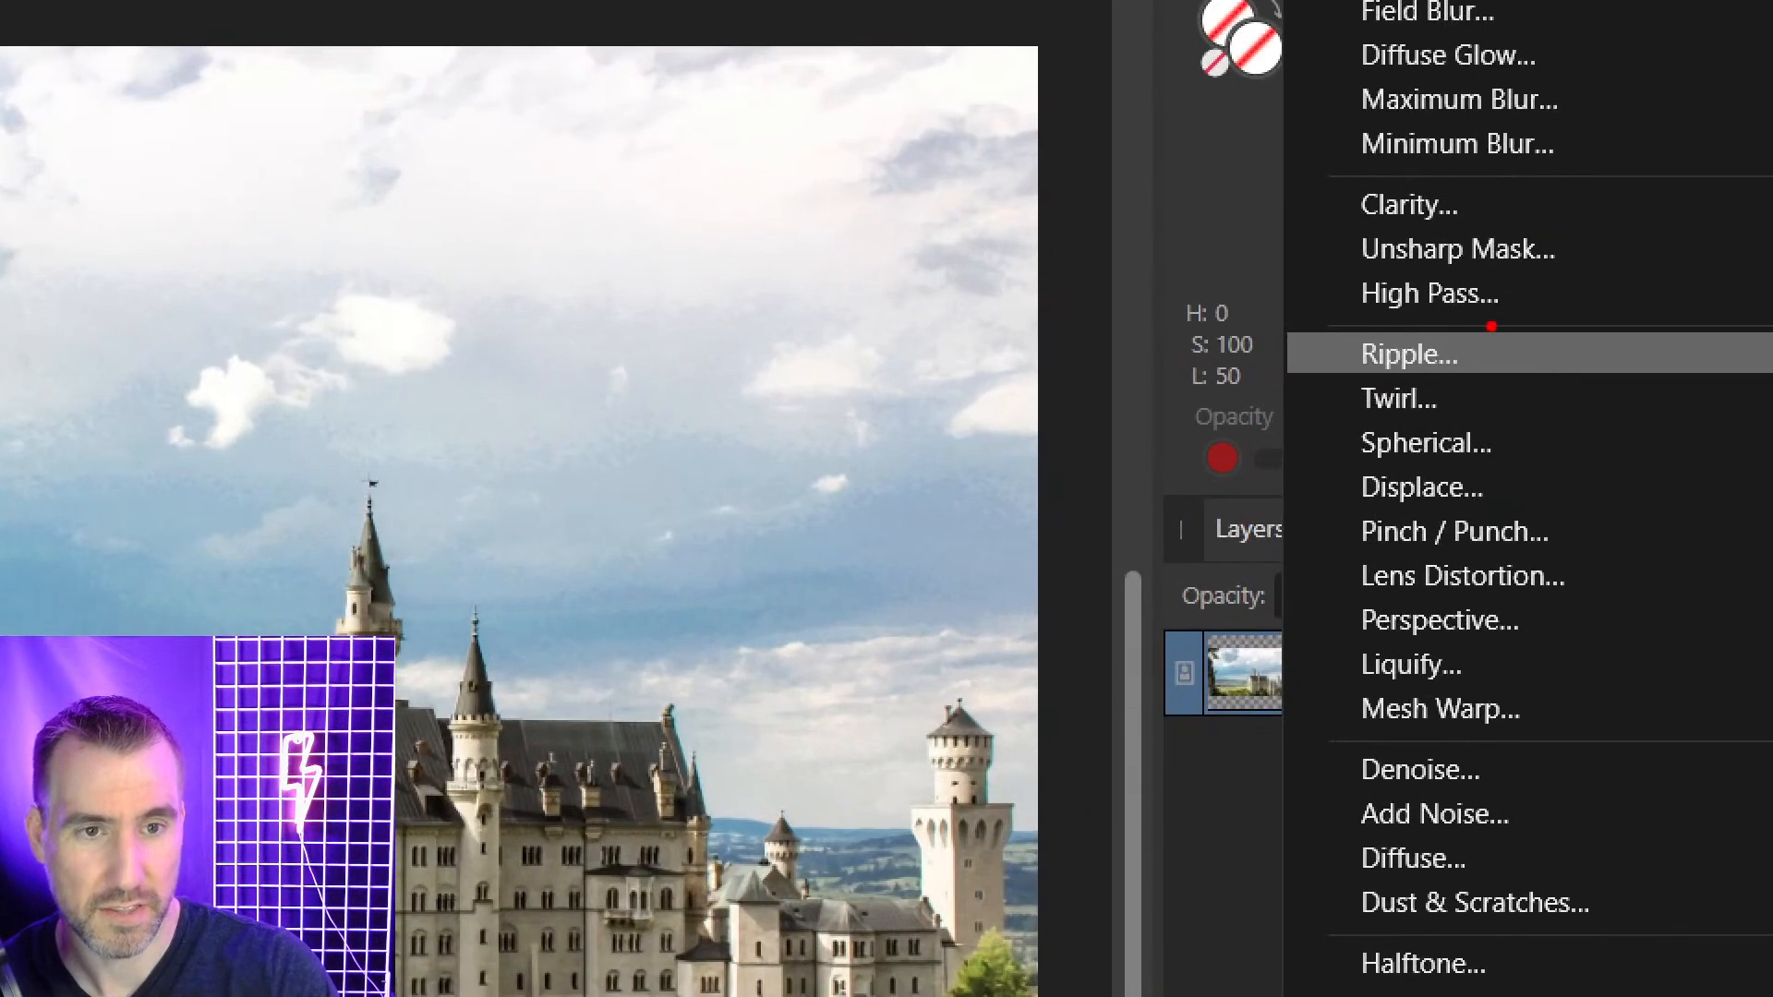
pyautogui.moveTo(1491, 326)
pyautogui.mouseDown()
pyautogui.moveTo(1301, 428)
pyautogui.moveTo(1296, 605)
pyautogui.moveTo(1368, 747)
pyautogui.moveTo(1543, 743)
pyautogui.moveTo(1616, 584)
pyautogui.moveTo(1543, 368)
pyautogui.moveTo(1494, 325)
pyautogui.mouseUp()
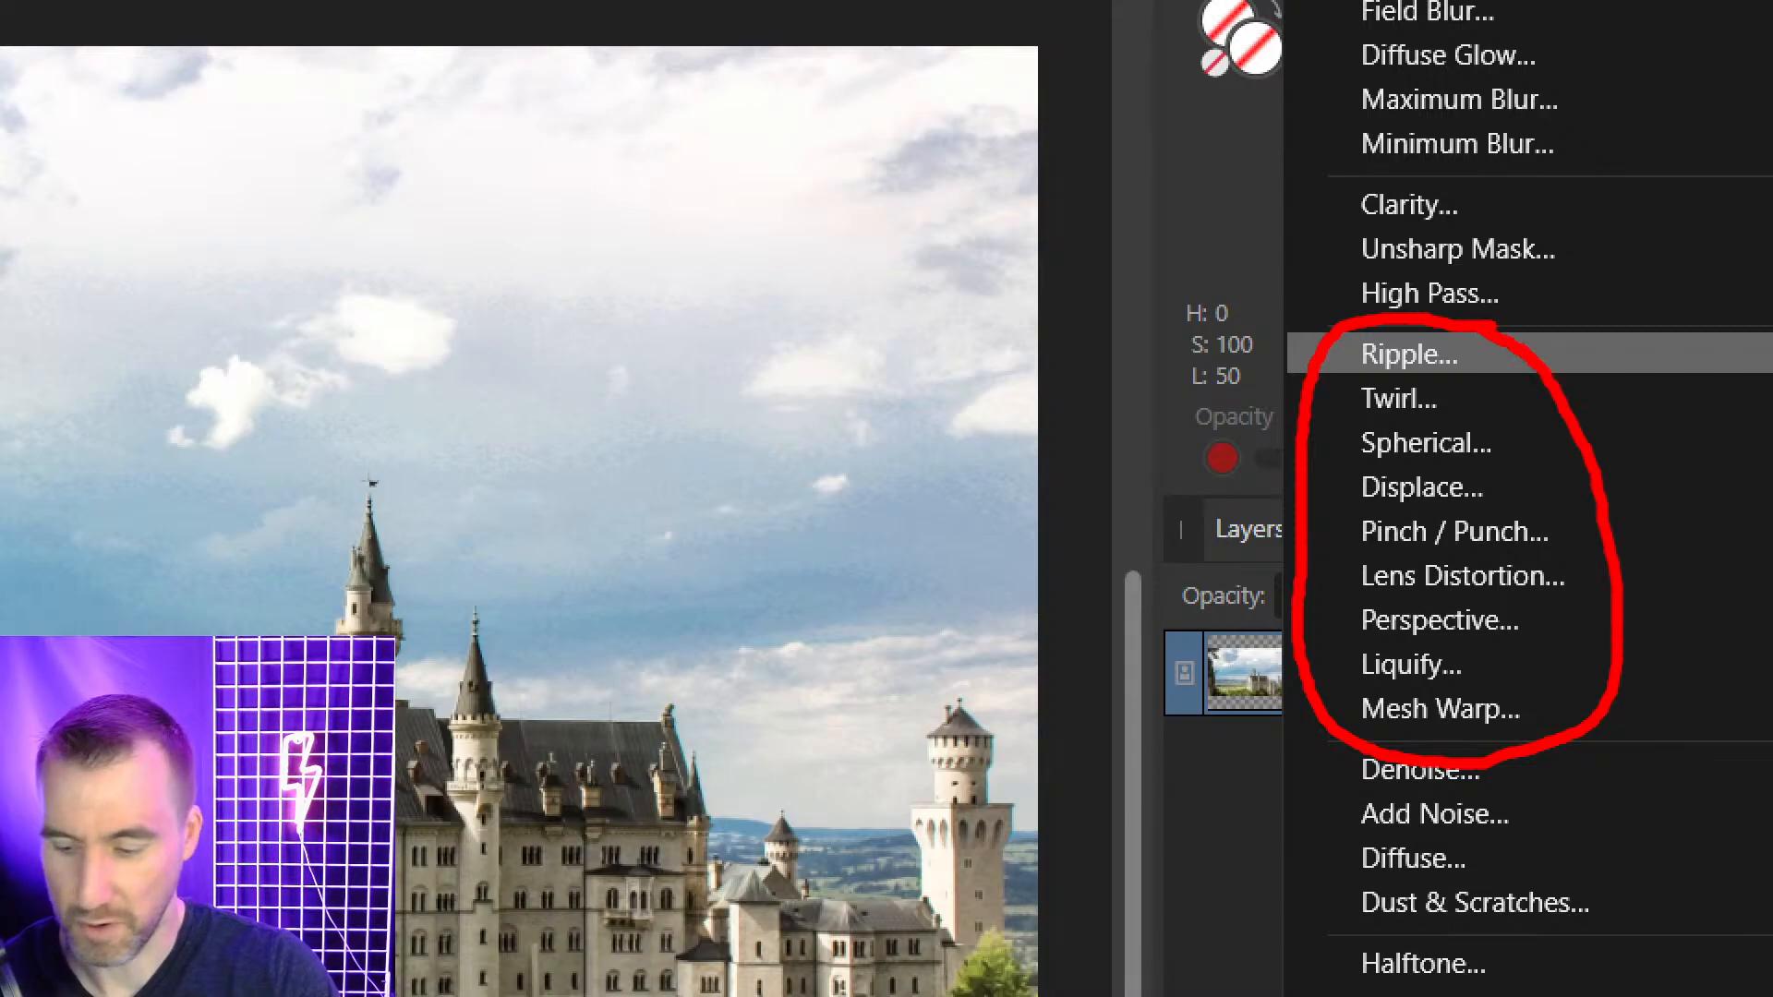
pyautogui.press('Escape')
# Add a live Ripple filter to the castle image and place it as a separate layer above the Image layer.
pyautogui.click(1656, 770)
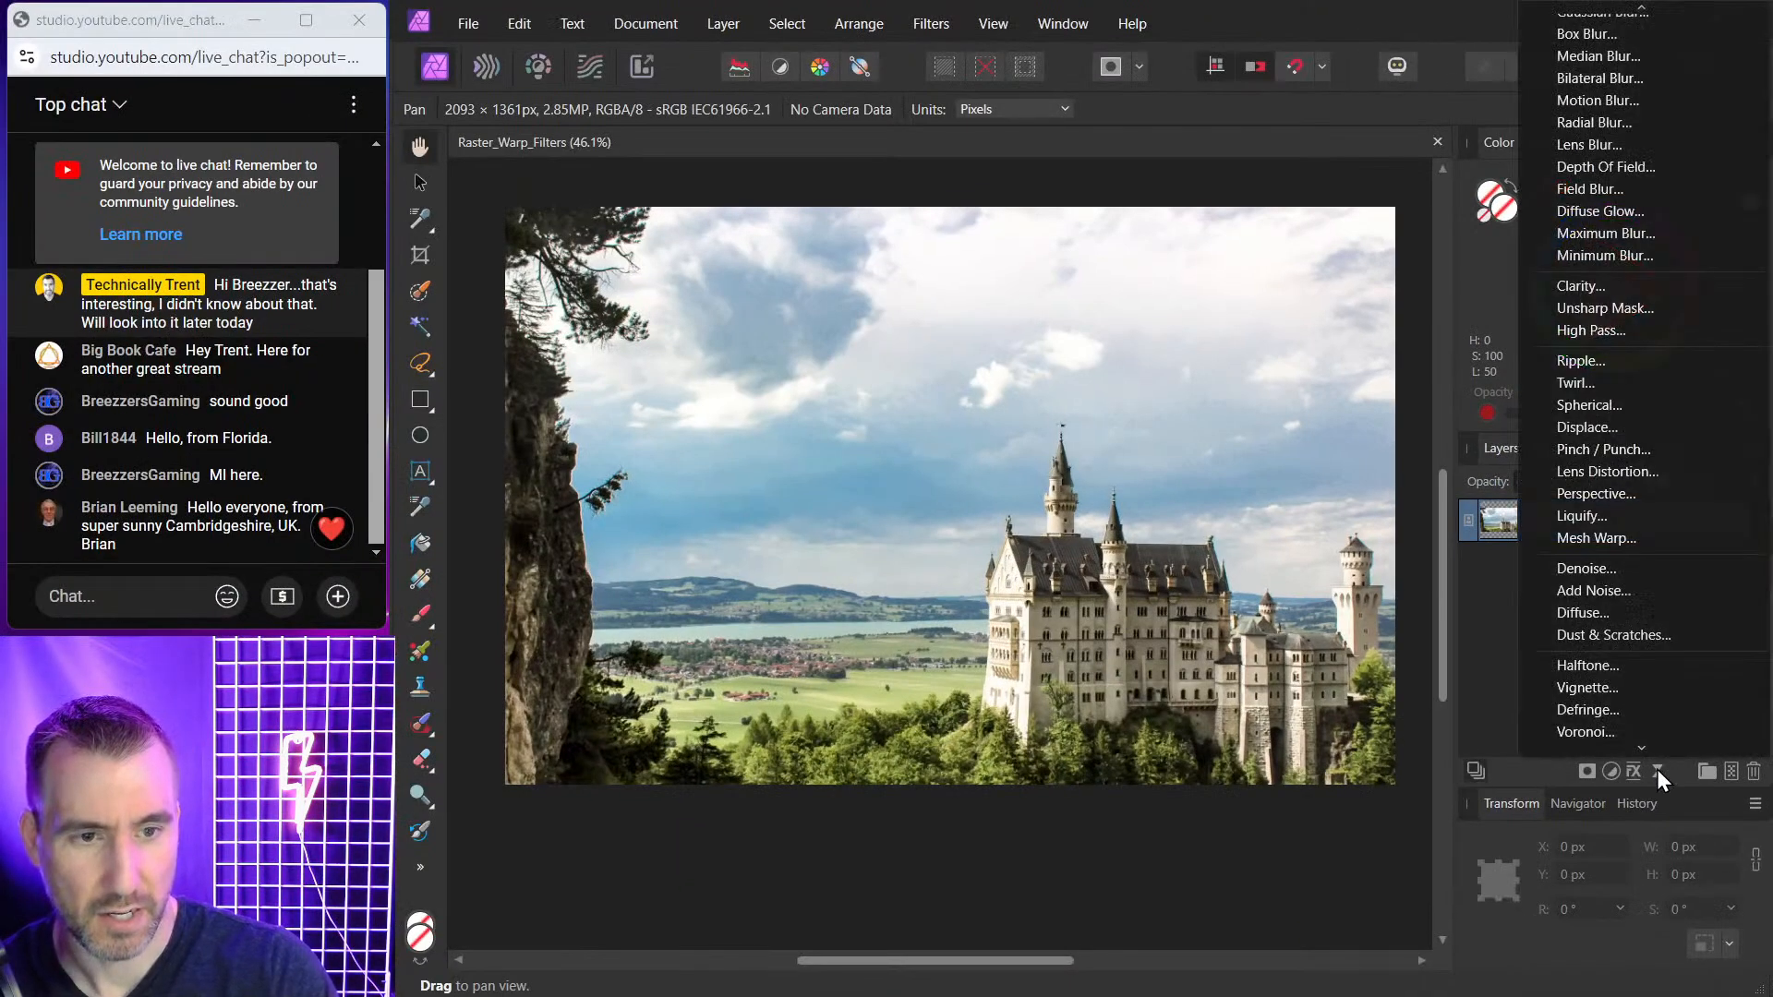
pyautogui.click(1642, 367)
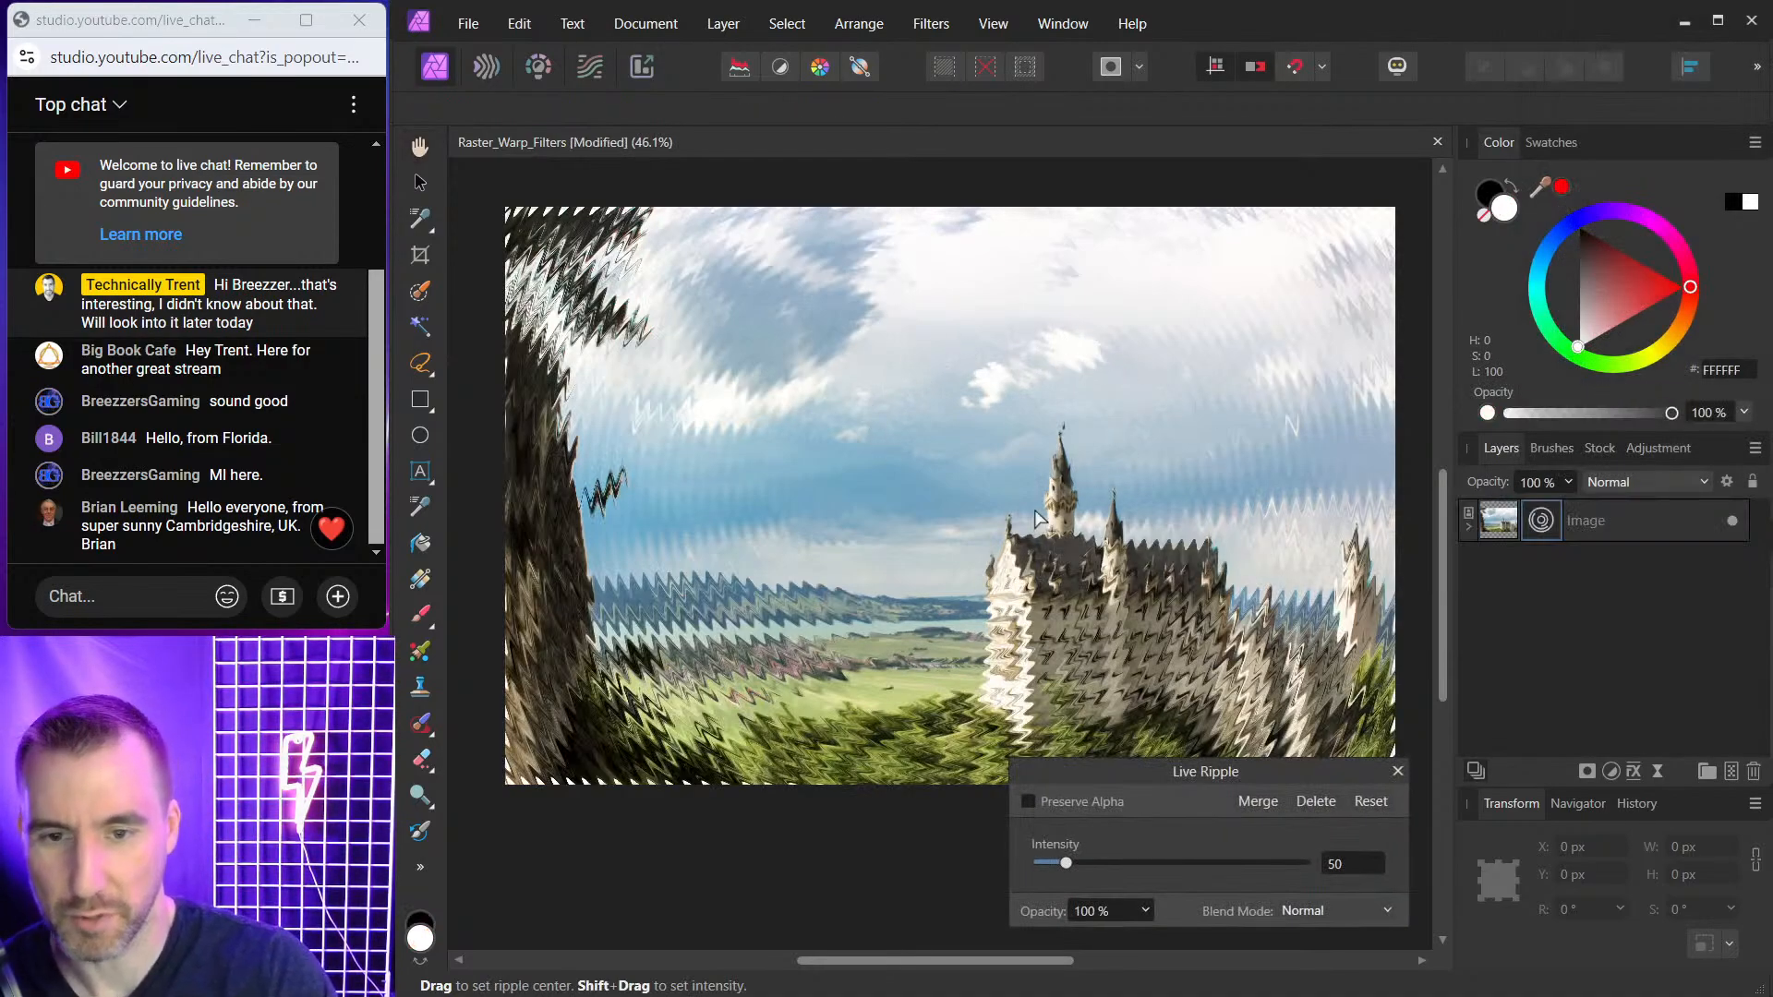
pyautogui.click(1470, 527)
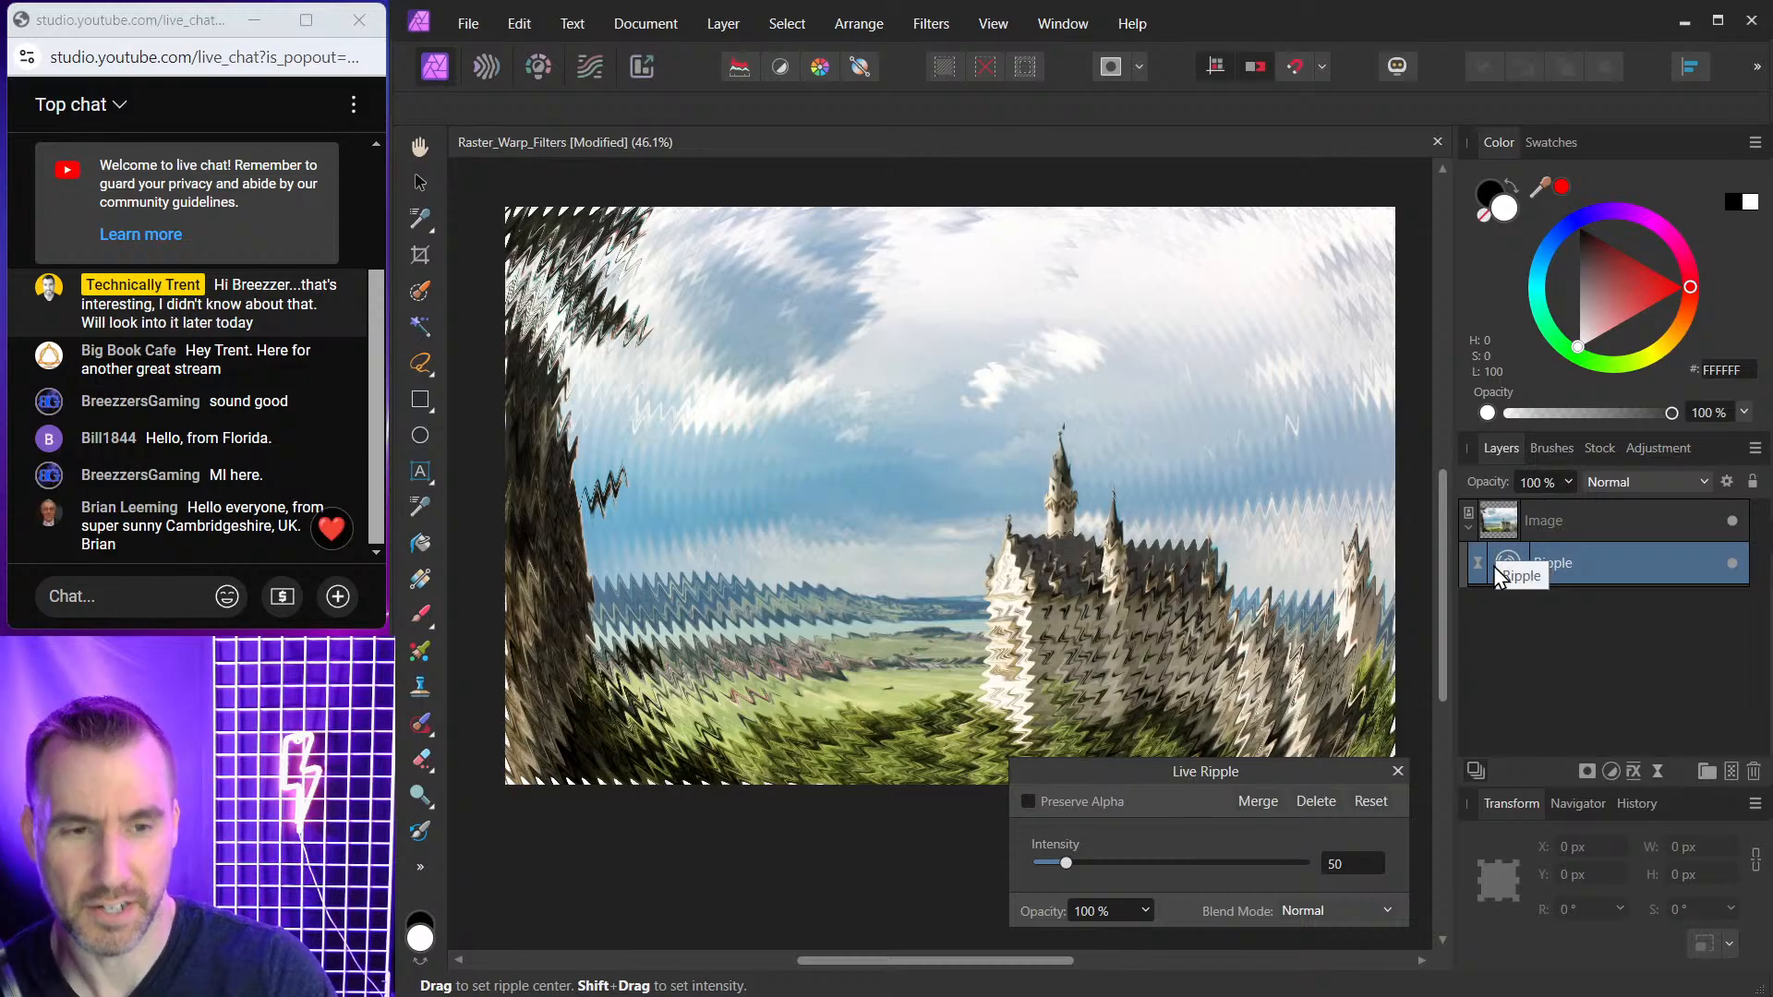
pyautogui.moveTo(1504, 564); pyautogui.dragTo(1520, 515)
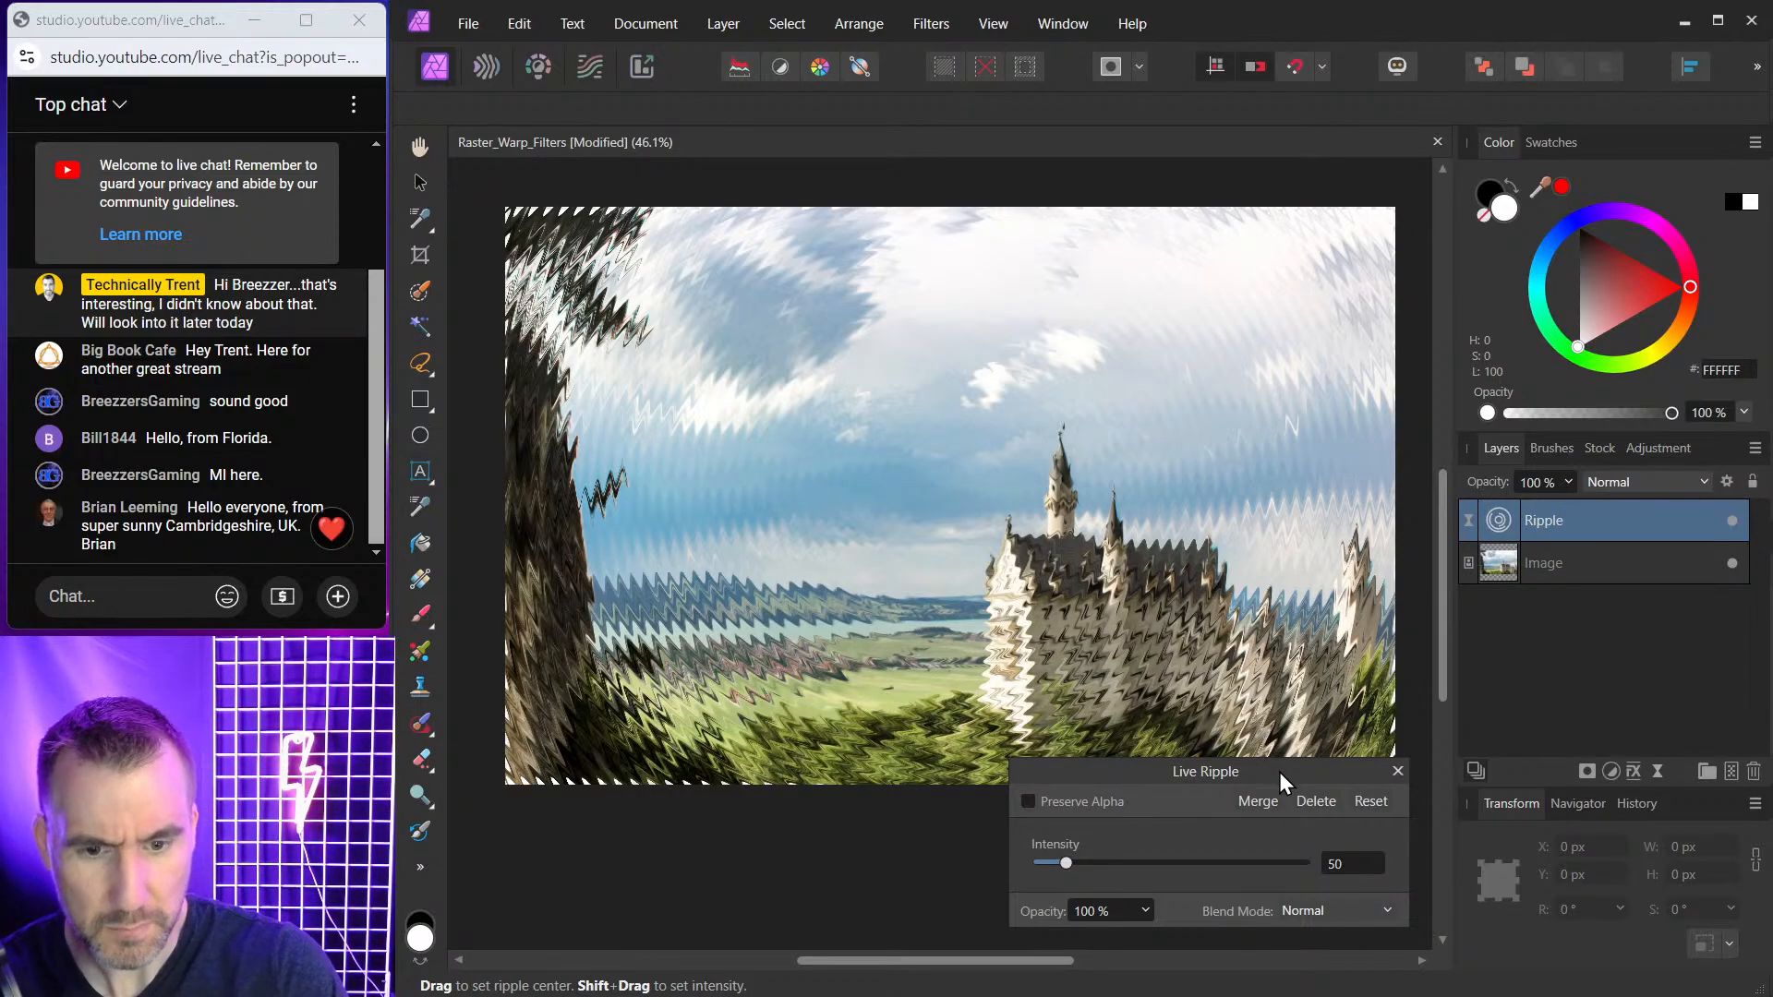
pyautogui.moveTo(1278, 772); pyautogui.dragTo(1190, 277)
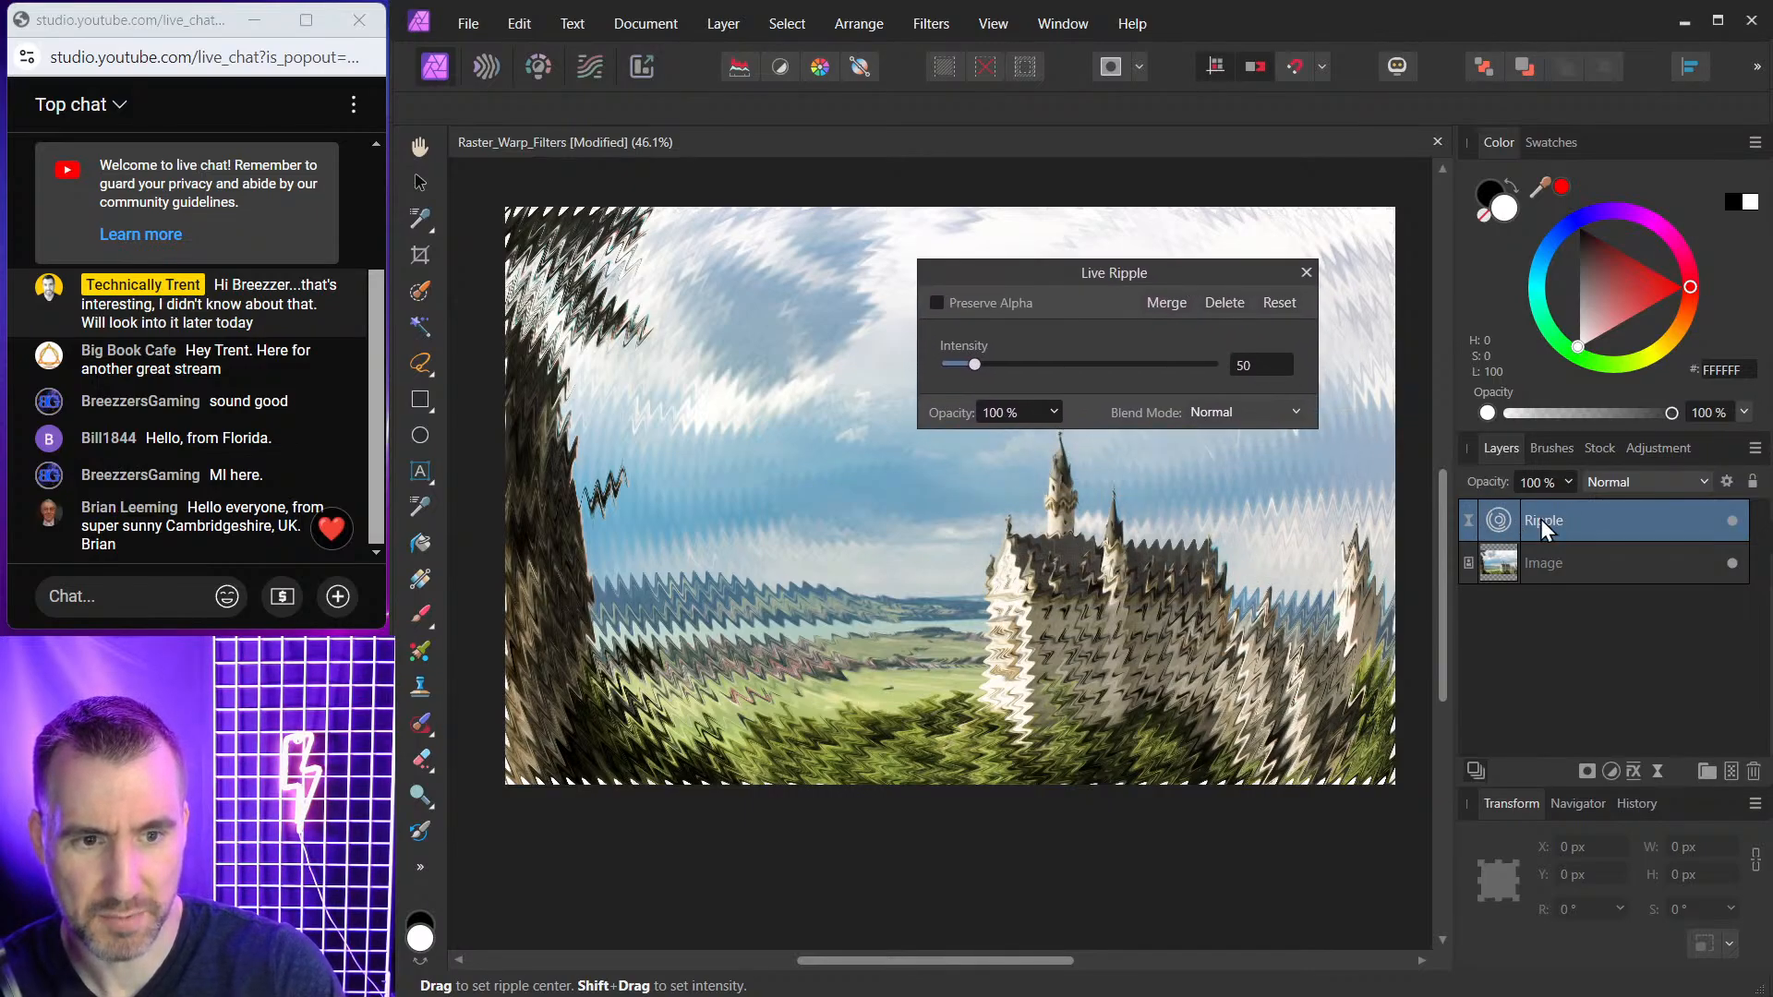
pyautogui.click(1306, 273)
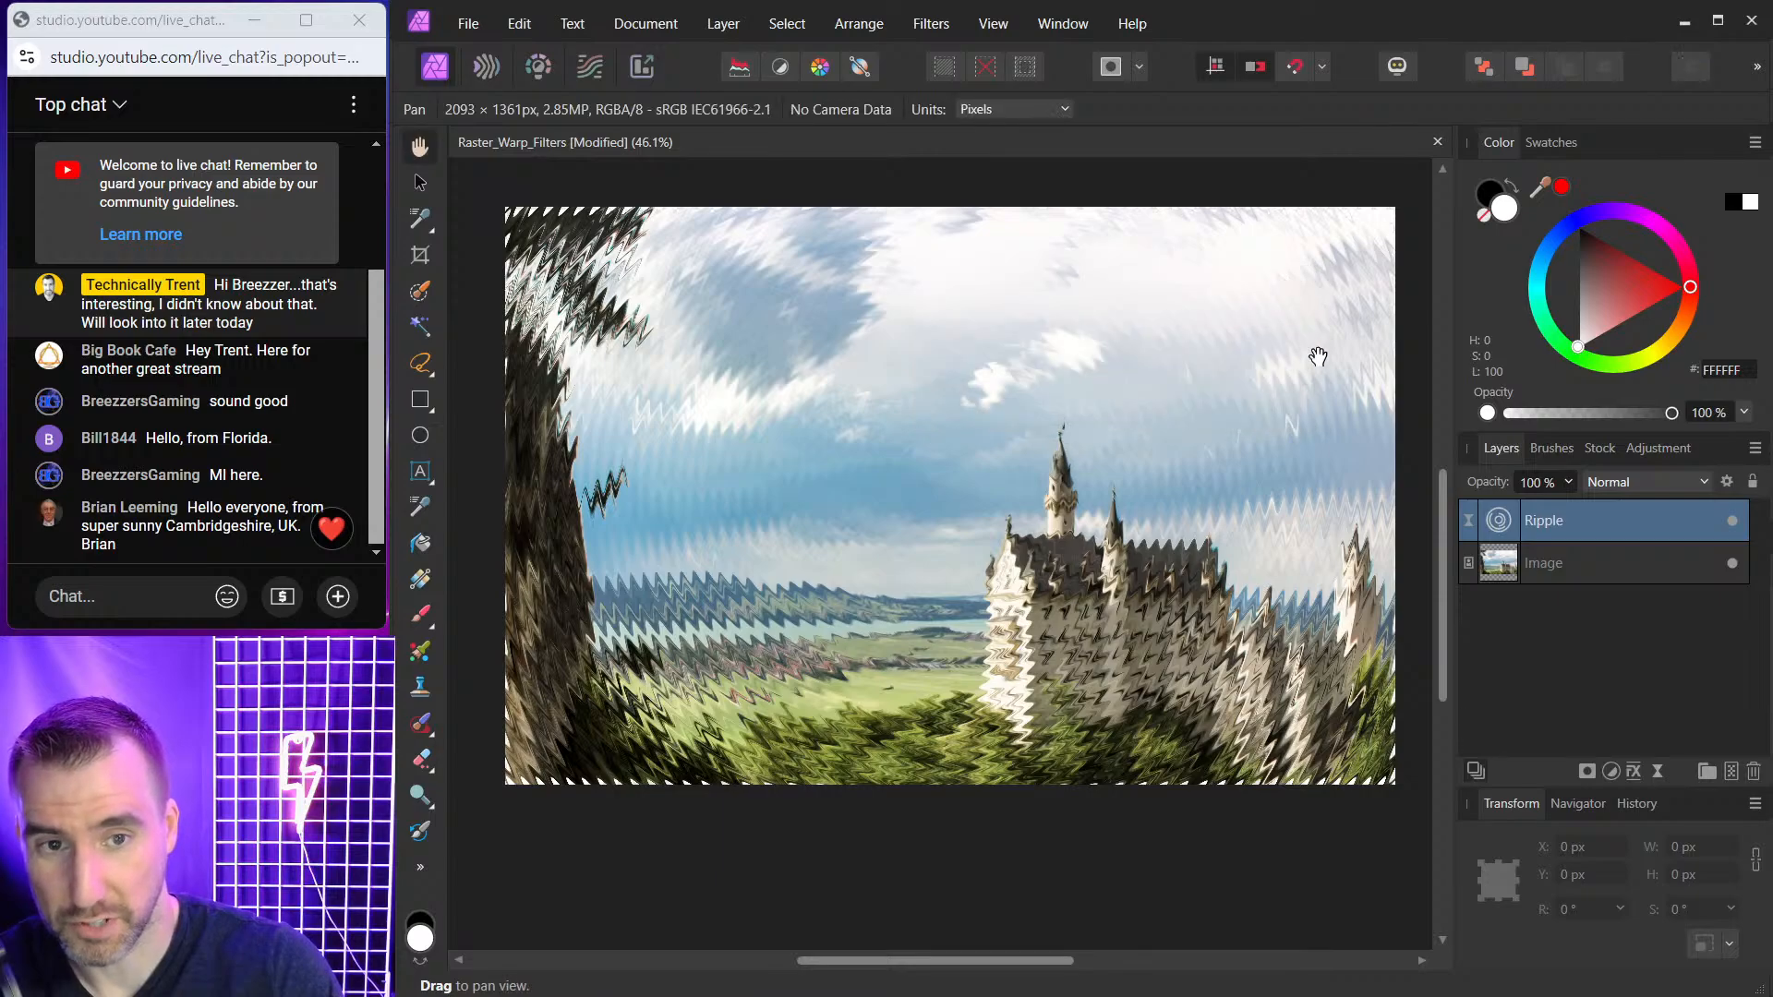
# Compare the image with the Ripple layer off and on, and set the filter's intensity to about 28.6.
pyautogui.click(1734, 522)
pyautogui.click(1733, 522)
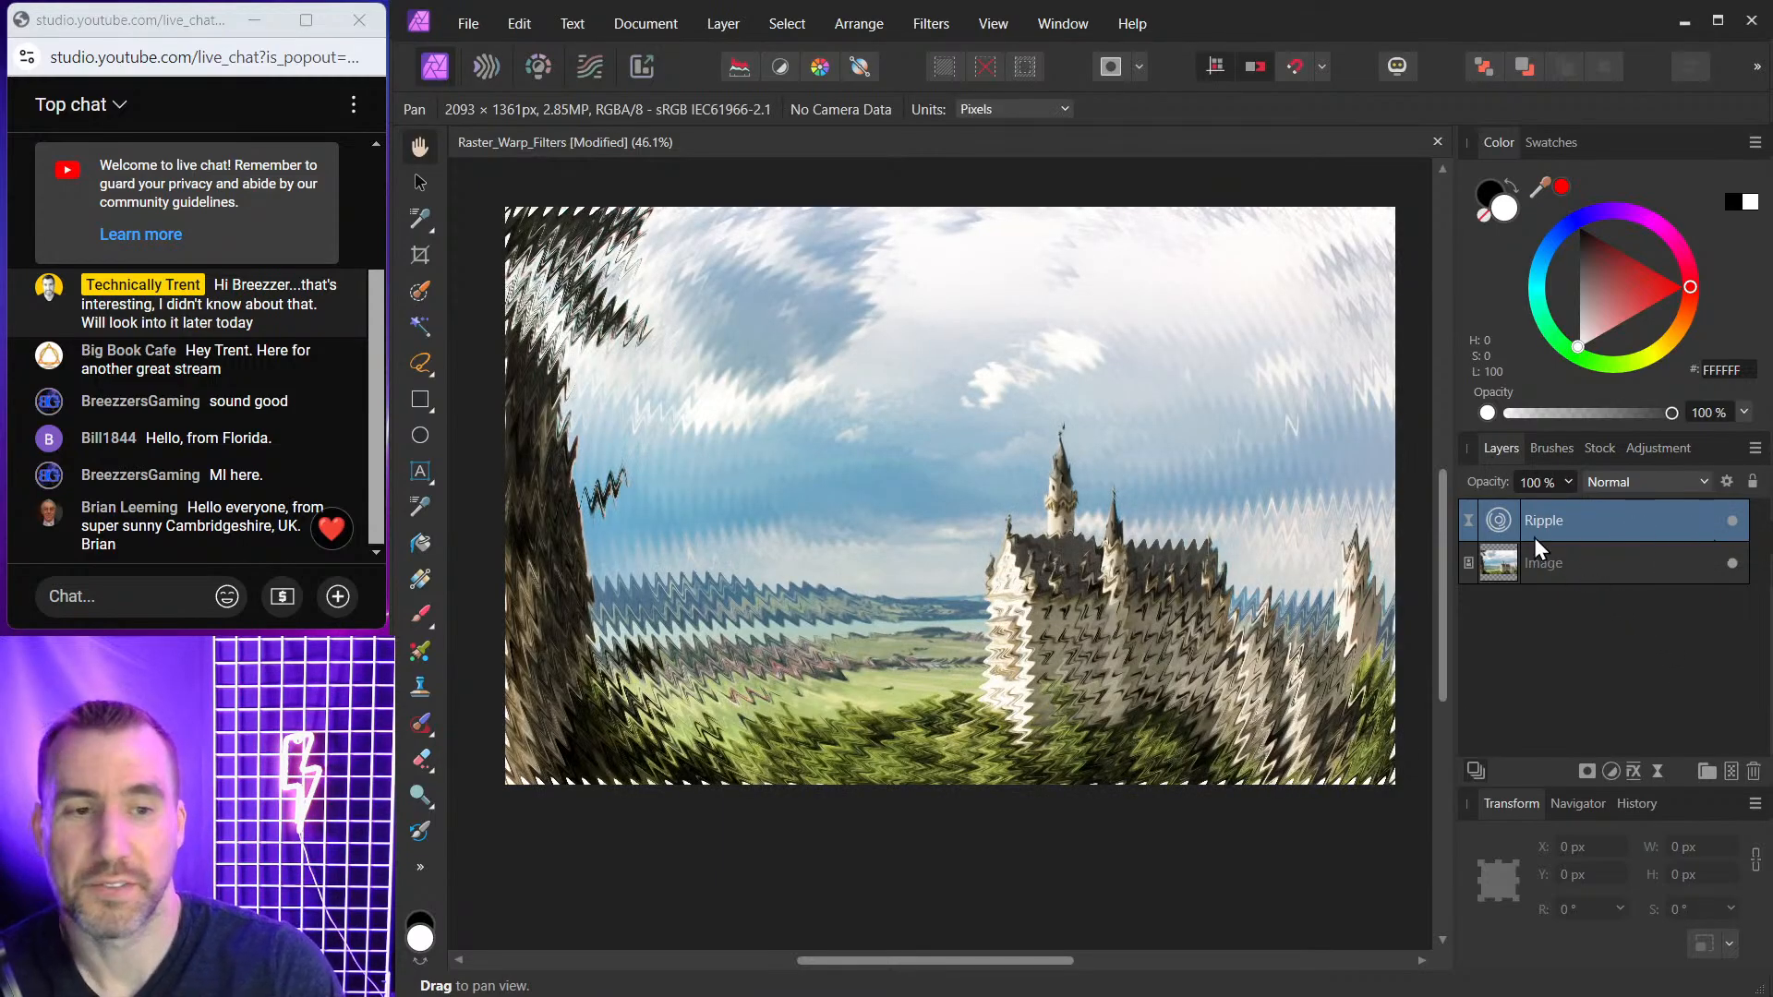
pyautogui.click(1501, 520)
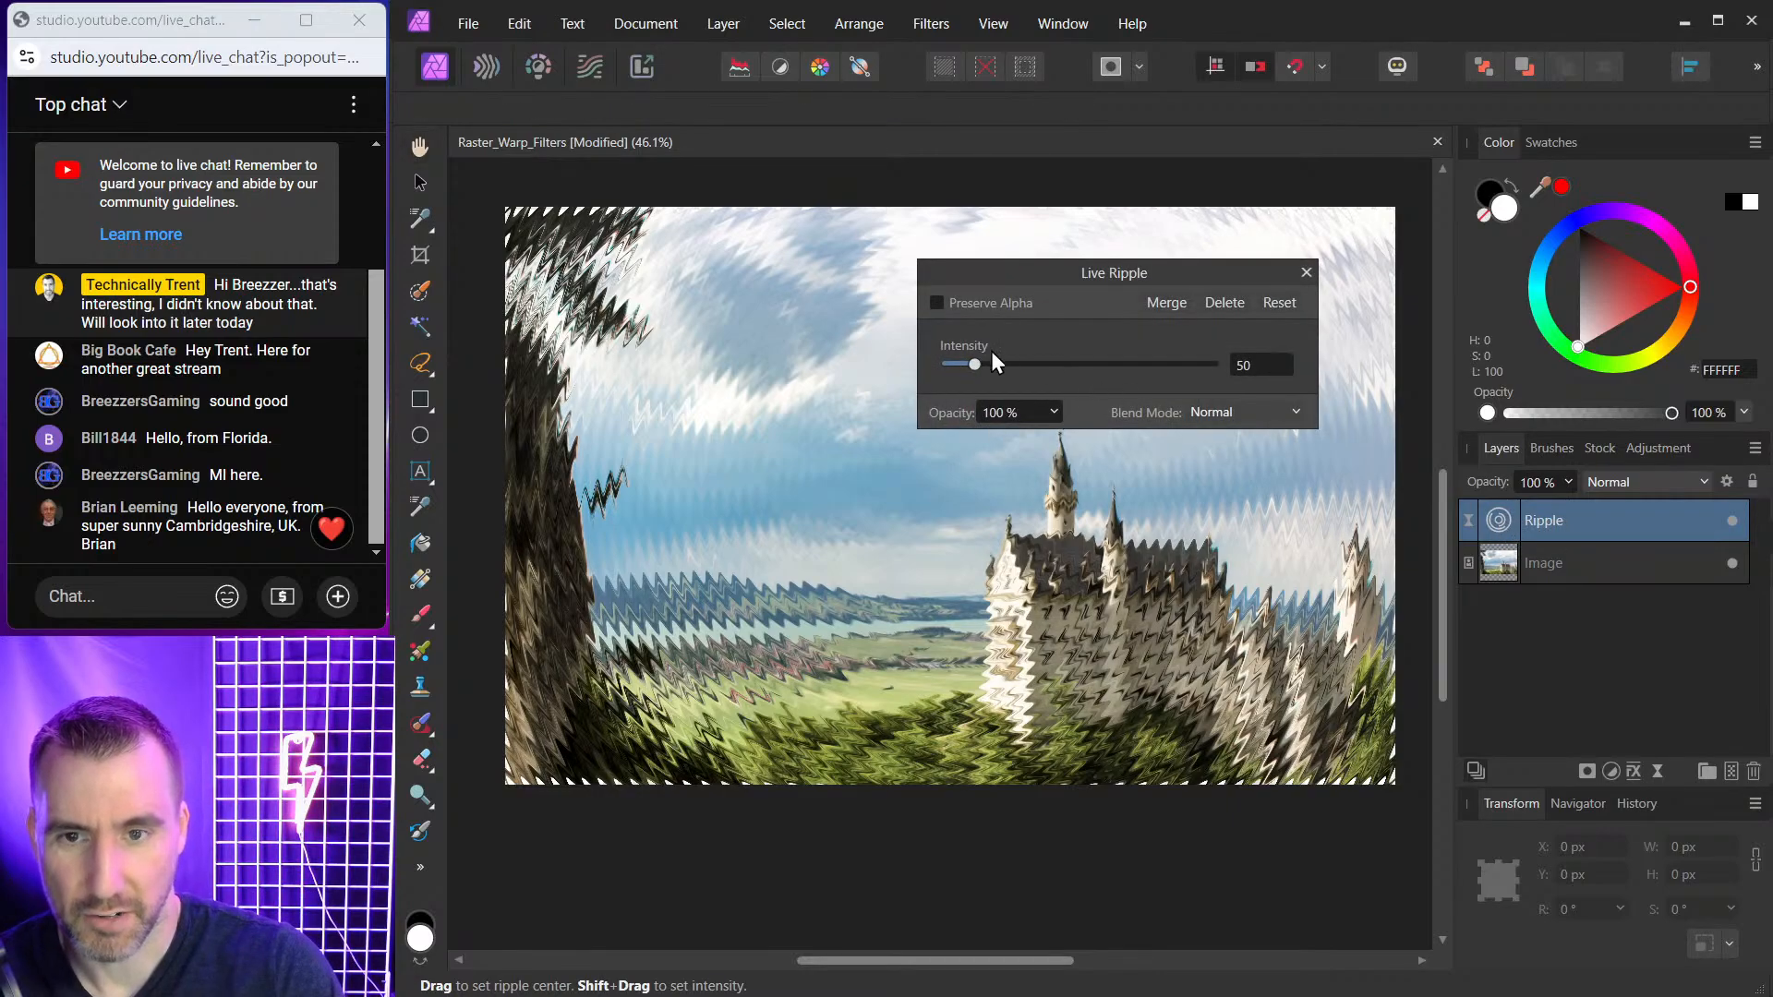
pyautogui.moveTo(992, 353); pyautogui.dragTo(961, 359)
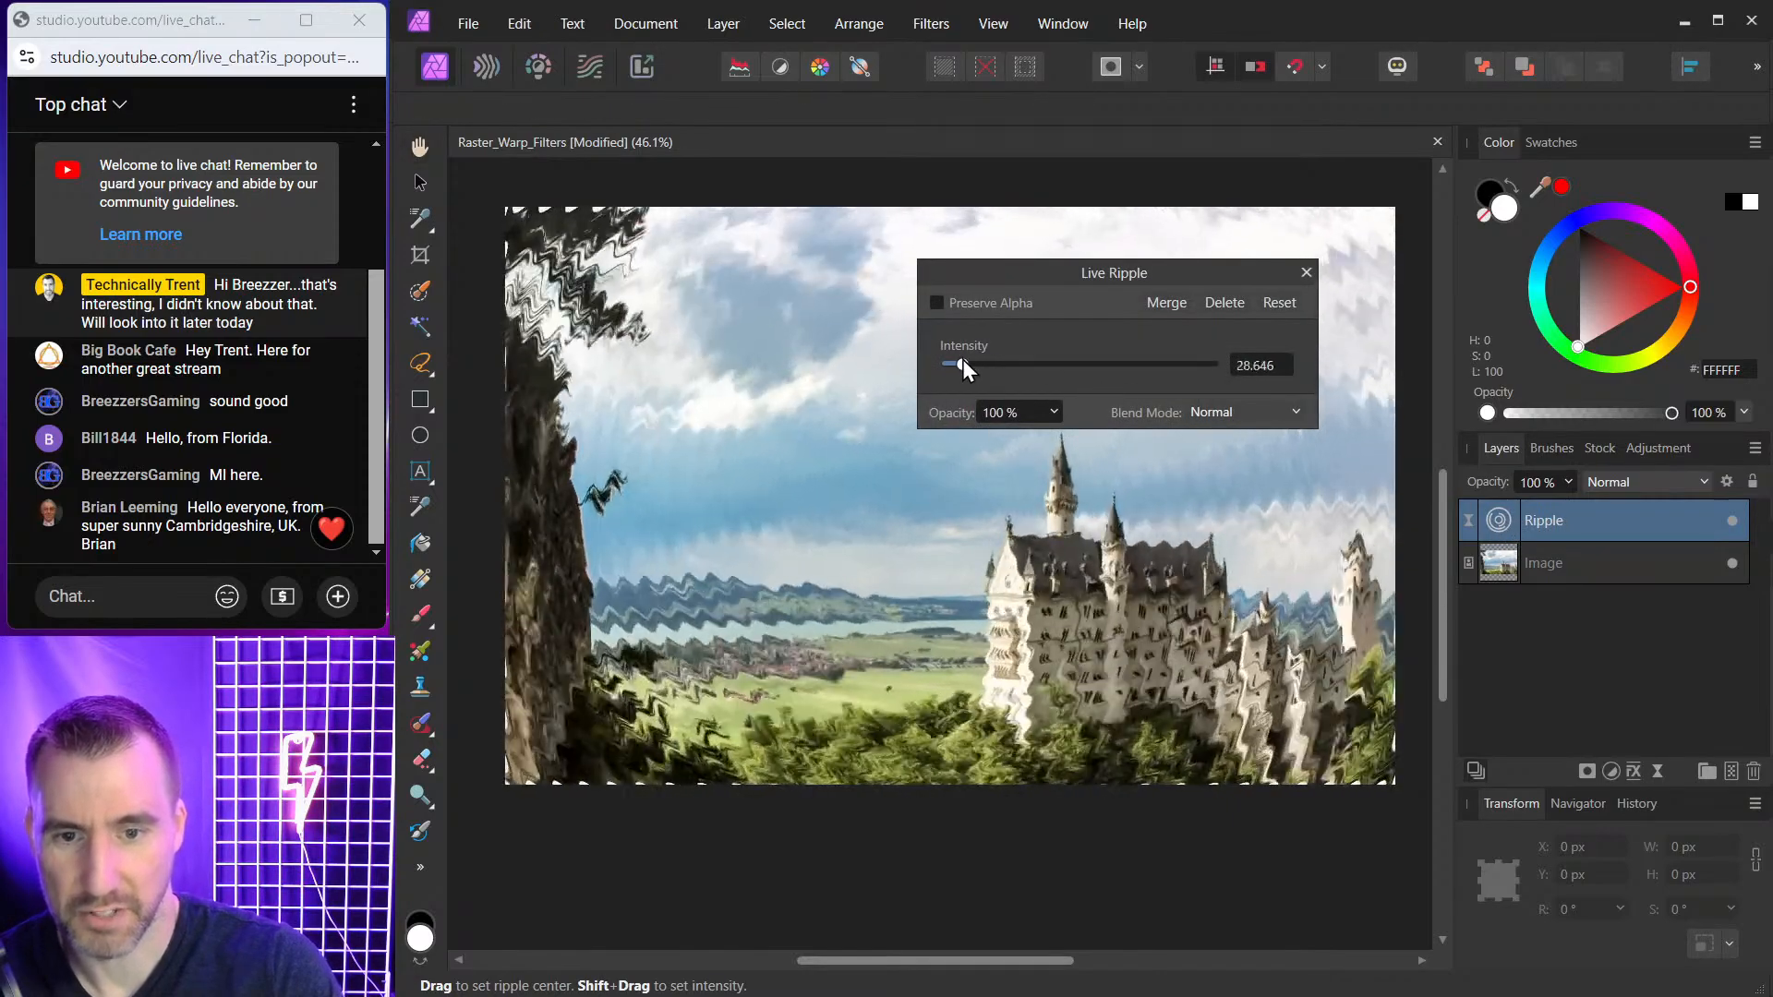
pyautogui.click(1305, 273)
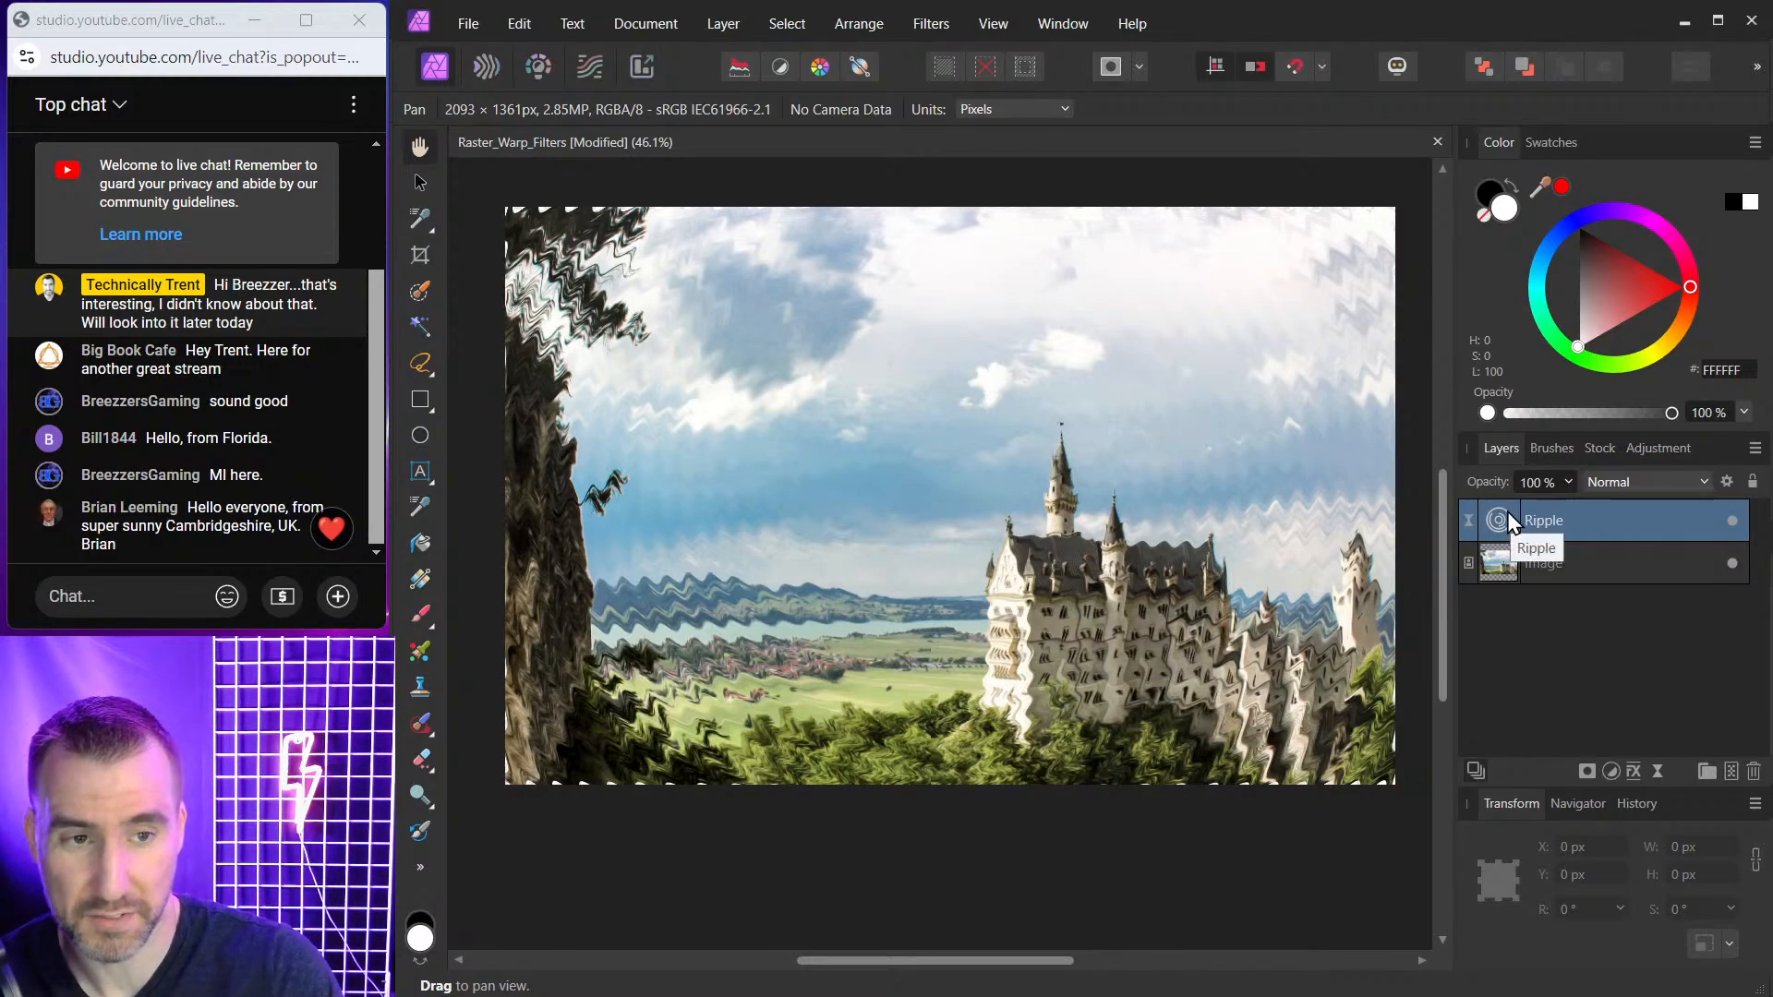
# Add a mask to the Ripple layer and pick the size 8 Round Brush from the Basic set for painting in black.
pyautogui.click(1588, 770)
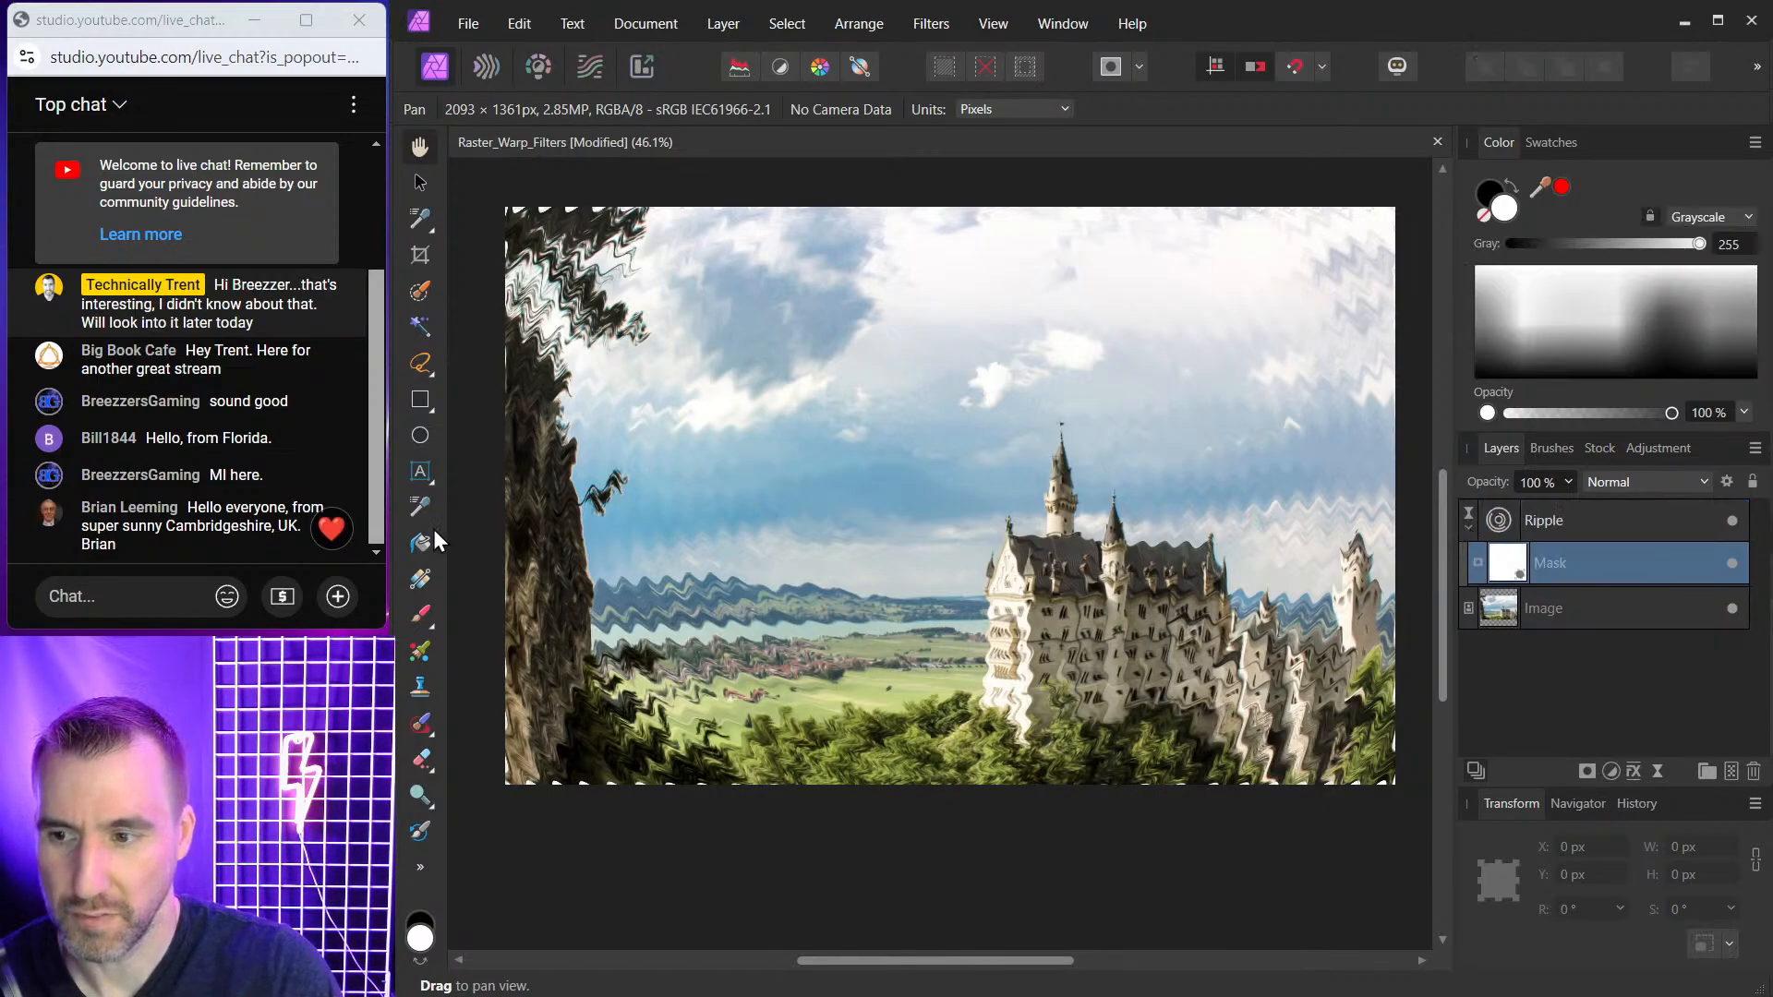
pyautogui.click(422, 615)
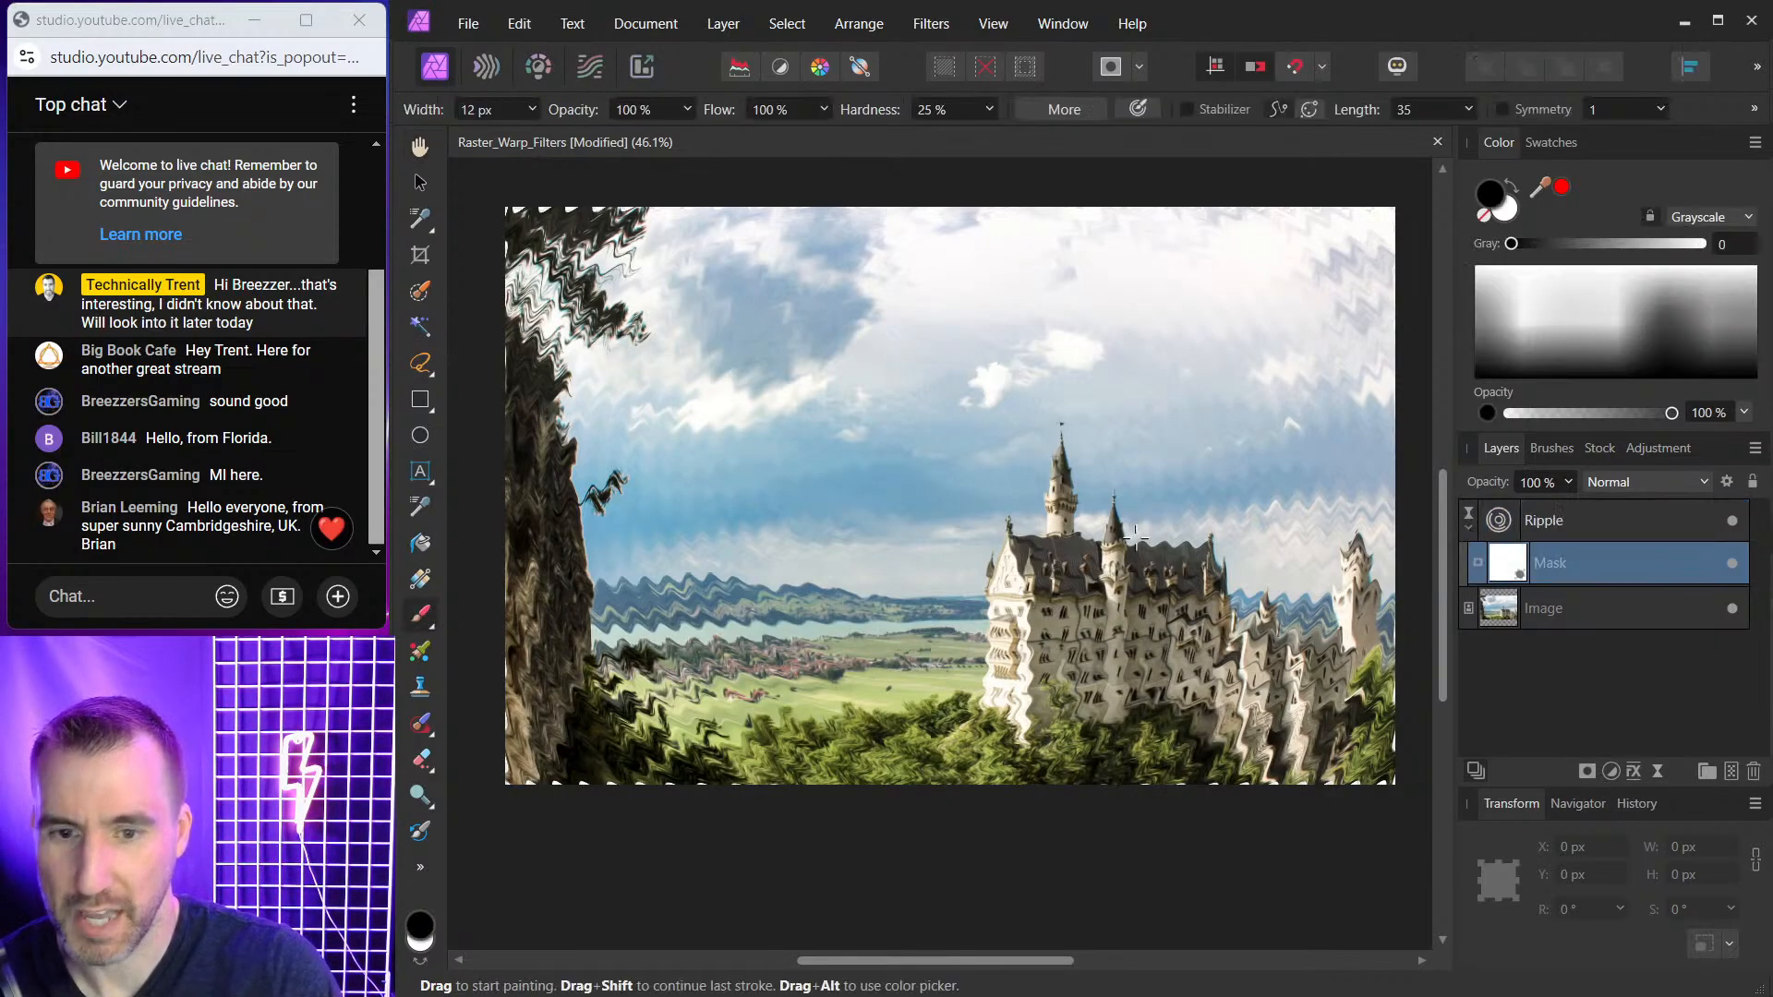
pyautogui.click(1561, 448)
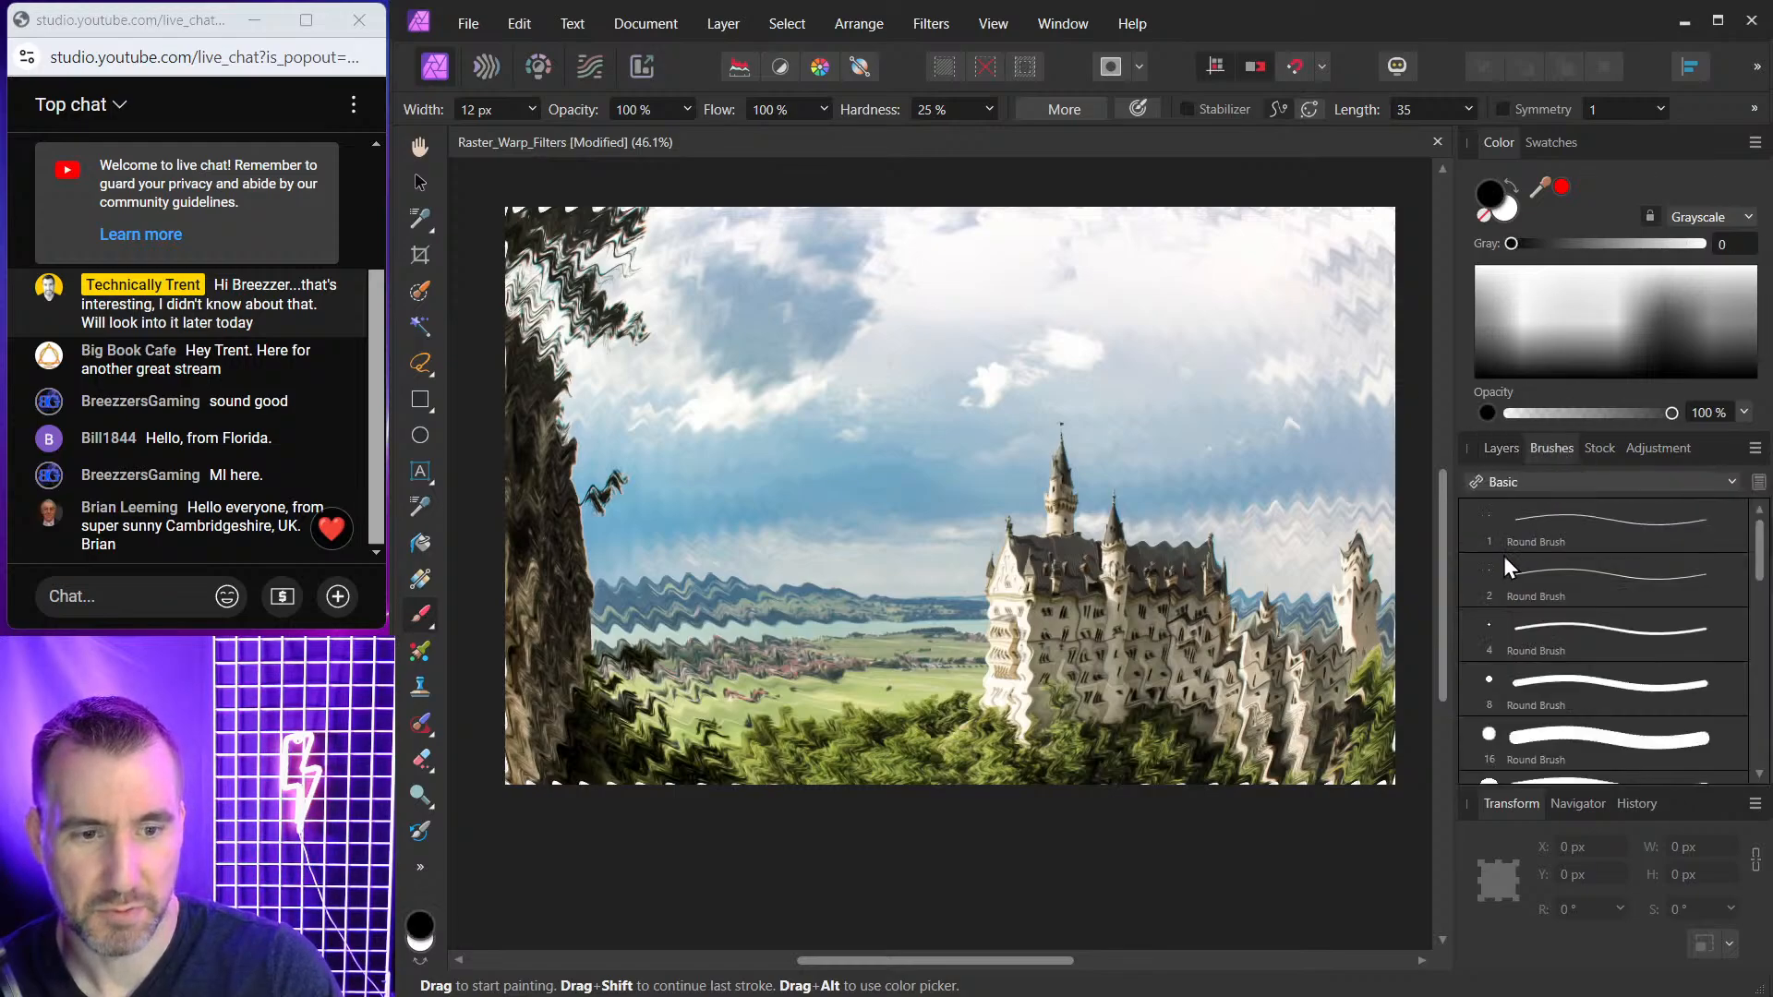
pyautogui.click(1563, 692)
# Enlarge the brush to 303 px, paint black over the castle on the Ripple mask, and check the mask on its own.
pyautogui.press(']')
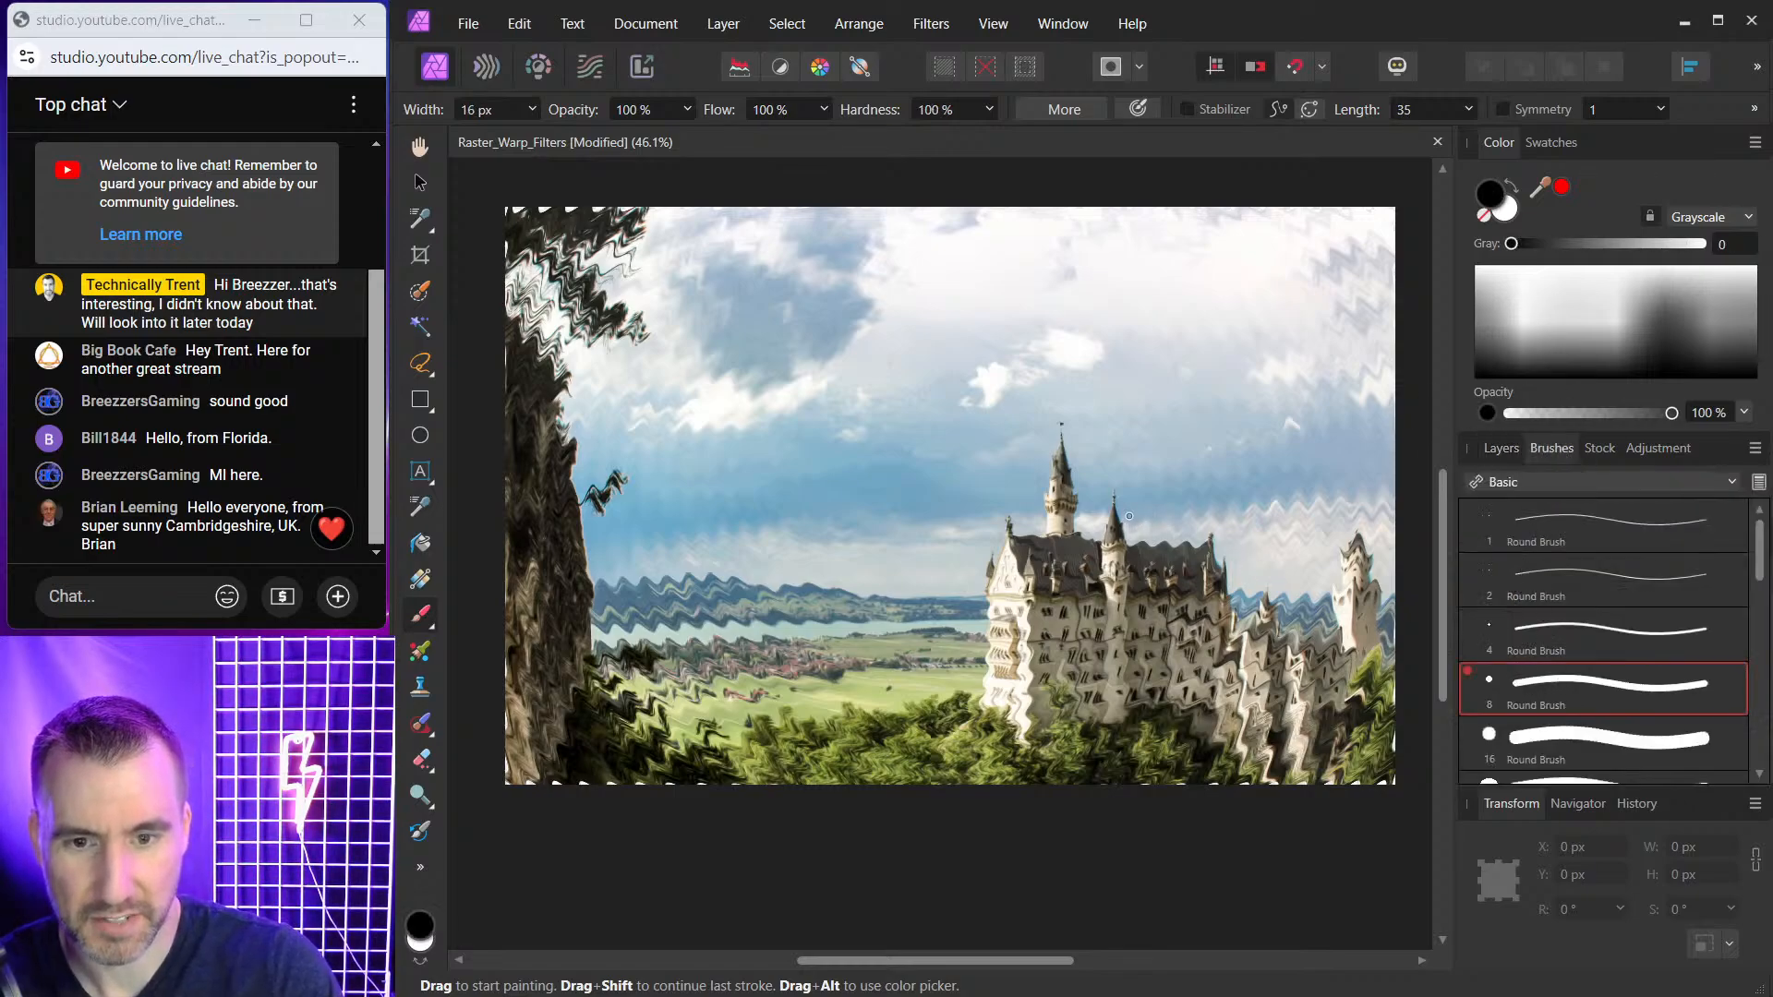
pyautogui.press(']')
pyautogui.press(']')
pyautogui.press(']')
pyautogui.press(']')
pyautogui.press(']')
pyautogui.press(']')
pyautogui.press(']')
pyautogui.press(']')
pyautogui.press(']')
pyautogui.press(']')
pyautogui.press(']')
pyautogui.press(']')
pyautogui.press(']')
pyautogui.press(']')
pyautogui.press(']')
pyautogui.press(']')
pyautogui.press(']')
pyautogui.press(']')
pyautogui.press(']')
pyautogui.press(']')
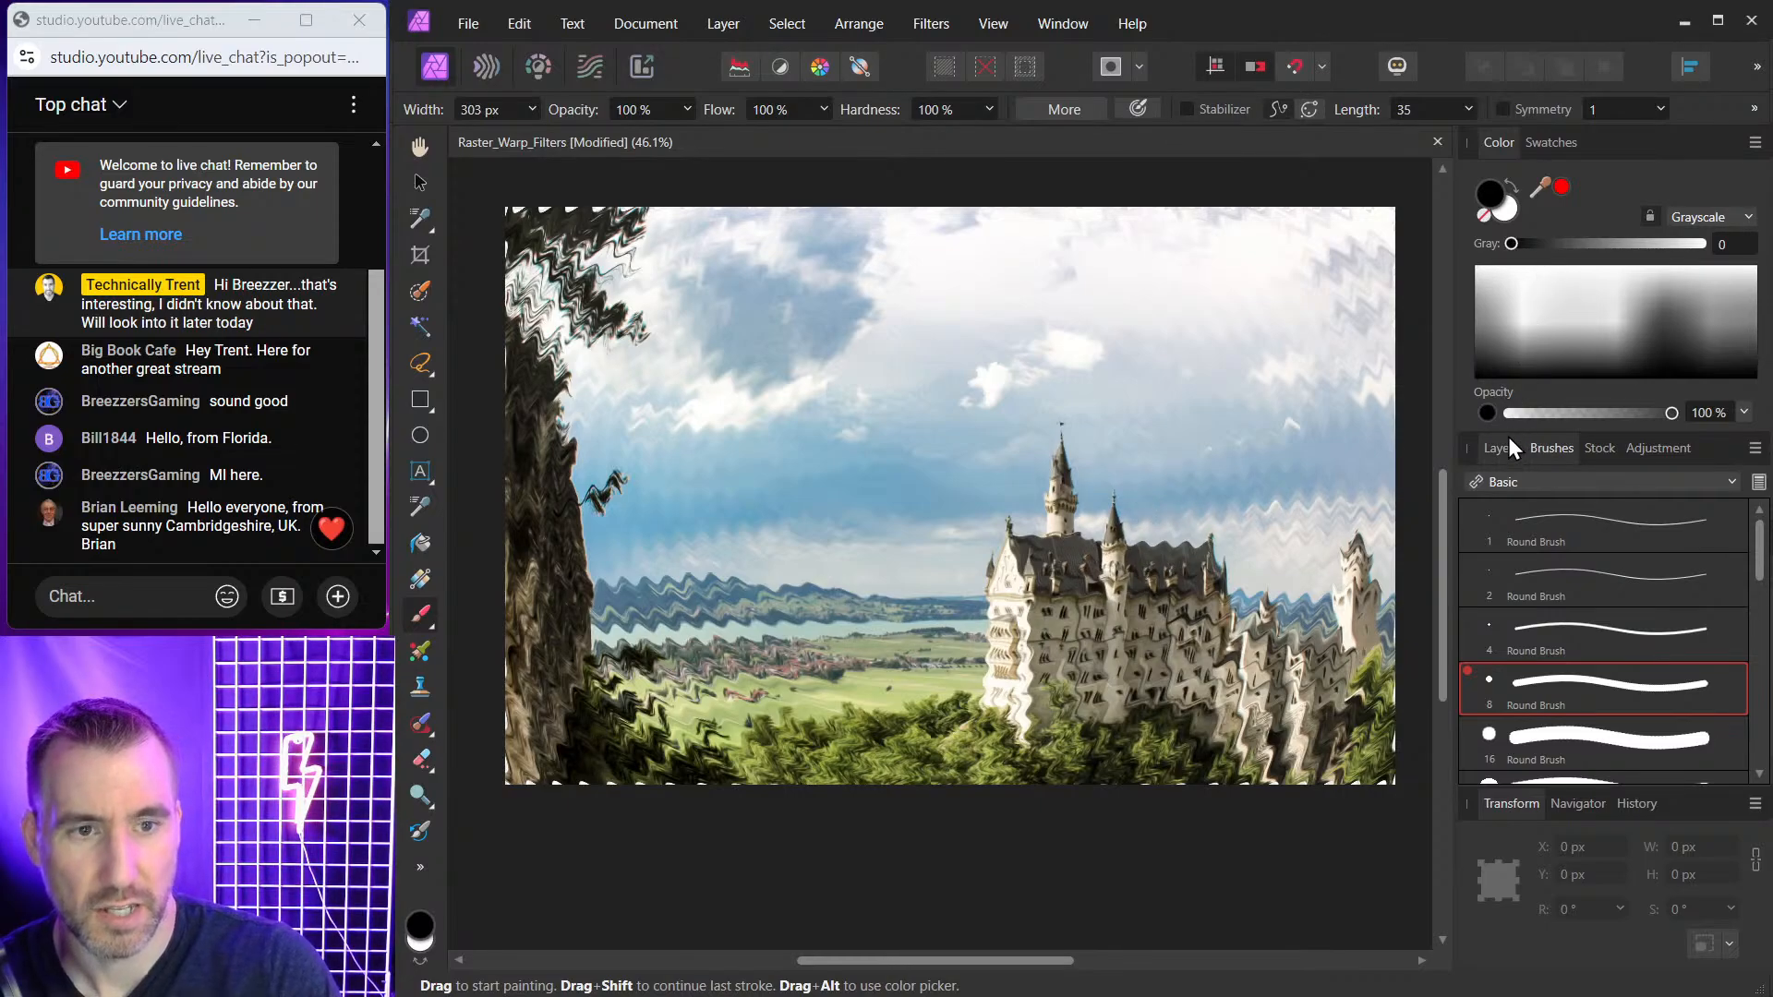
pyautogui.click(1508, 448)
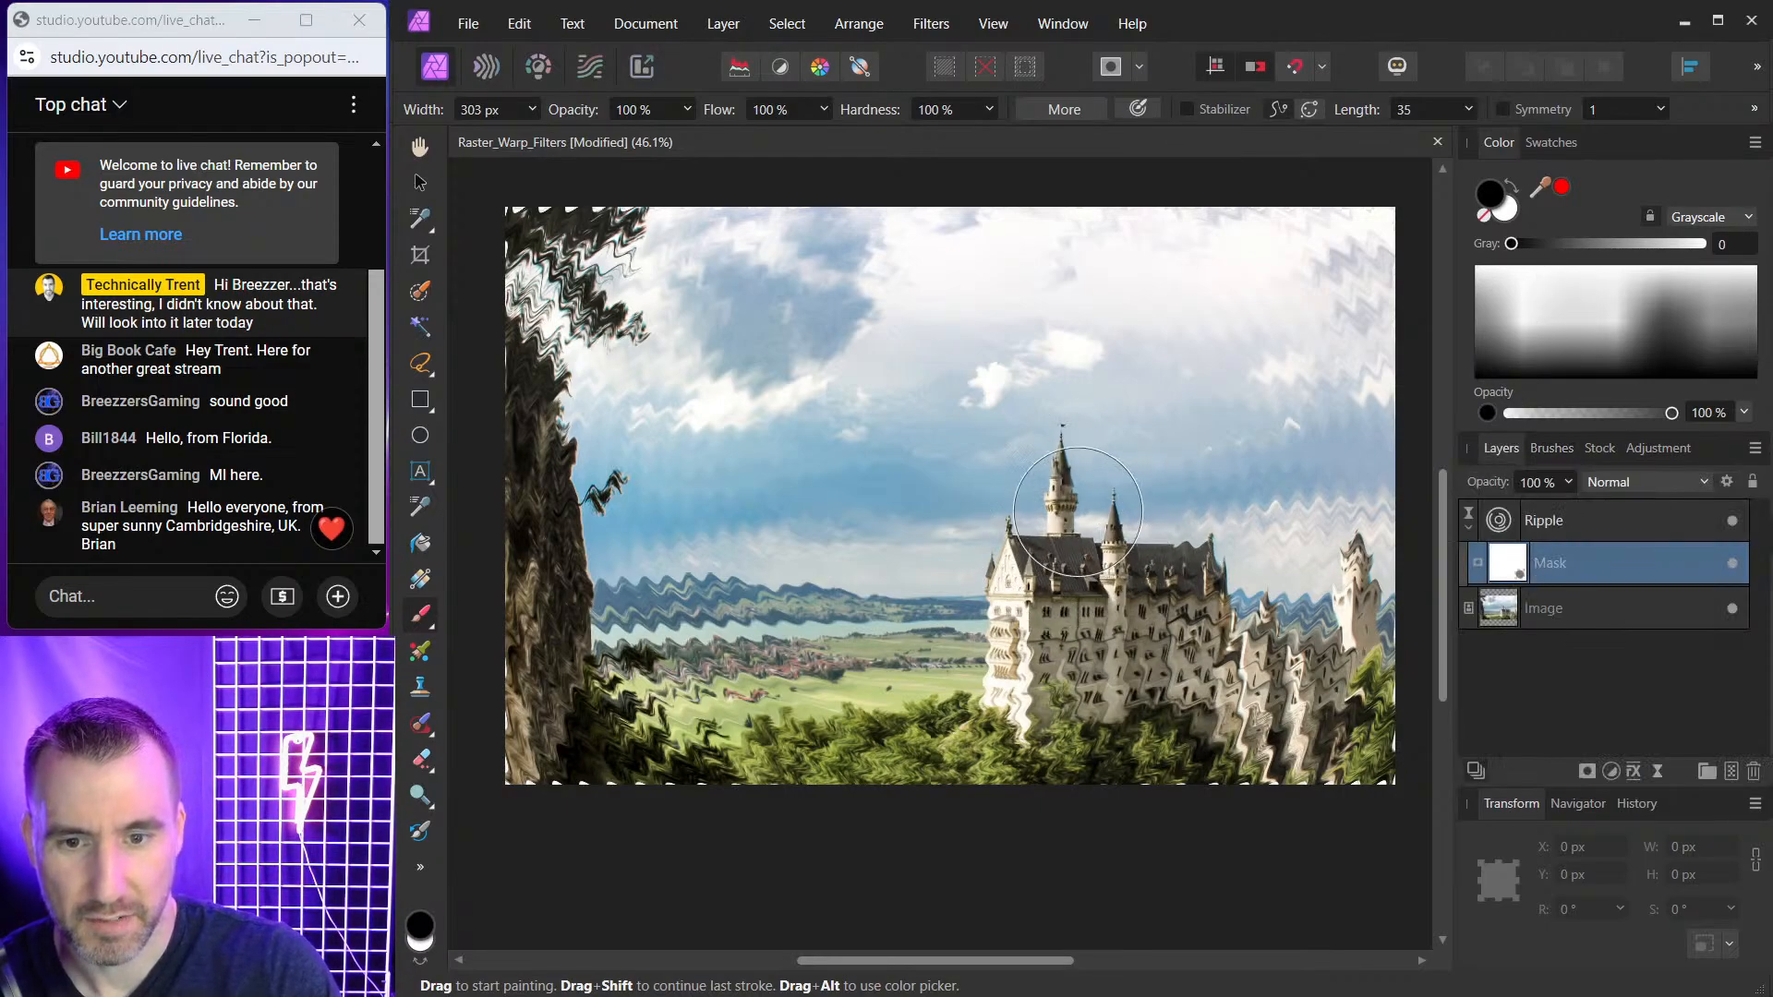
pyautogui.moveTo(1077, 512)
pyautogui.mouseDown()
pyautogui.moveTo(1090, 637)
pyautogui.moveTo(1274, 573)
pyautogui.moveTo(1358, 591)
pyautogui.moveTo(1320, 672)
pyautogui.moveTo(1147, 571)
pyautogui.moveTo(1025, 616)
pyautogui.moveTo(1023, 684)
pyautogui.mouseUp()
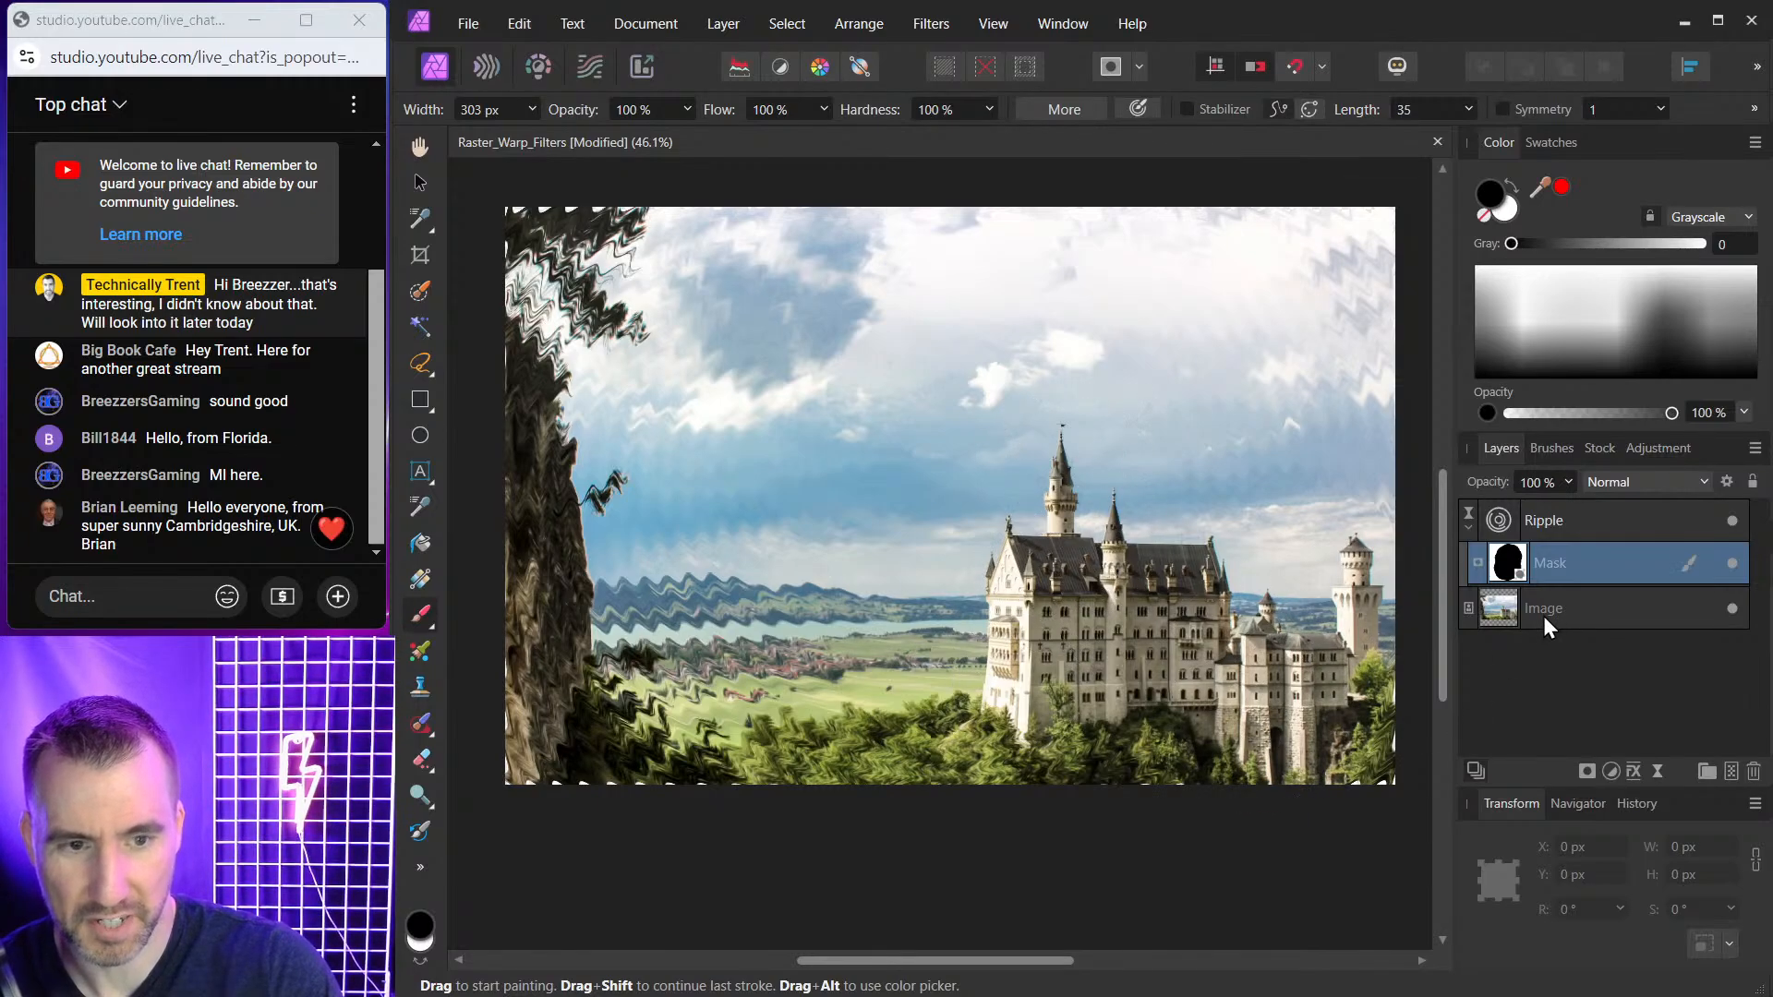
pyautogui.keyDown('alt'); pyautogui.click(1508, 556); pyautogui.keyUp('alt')
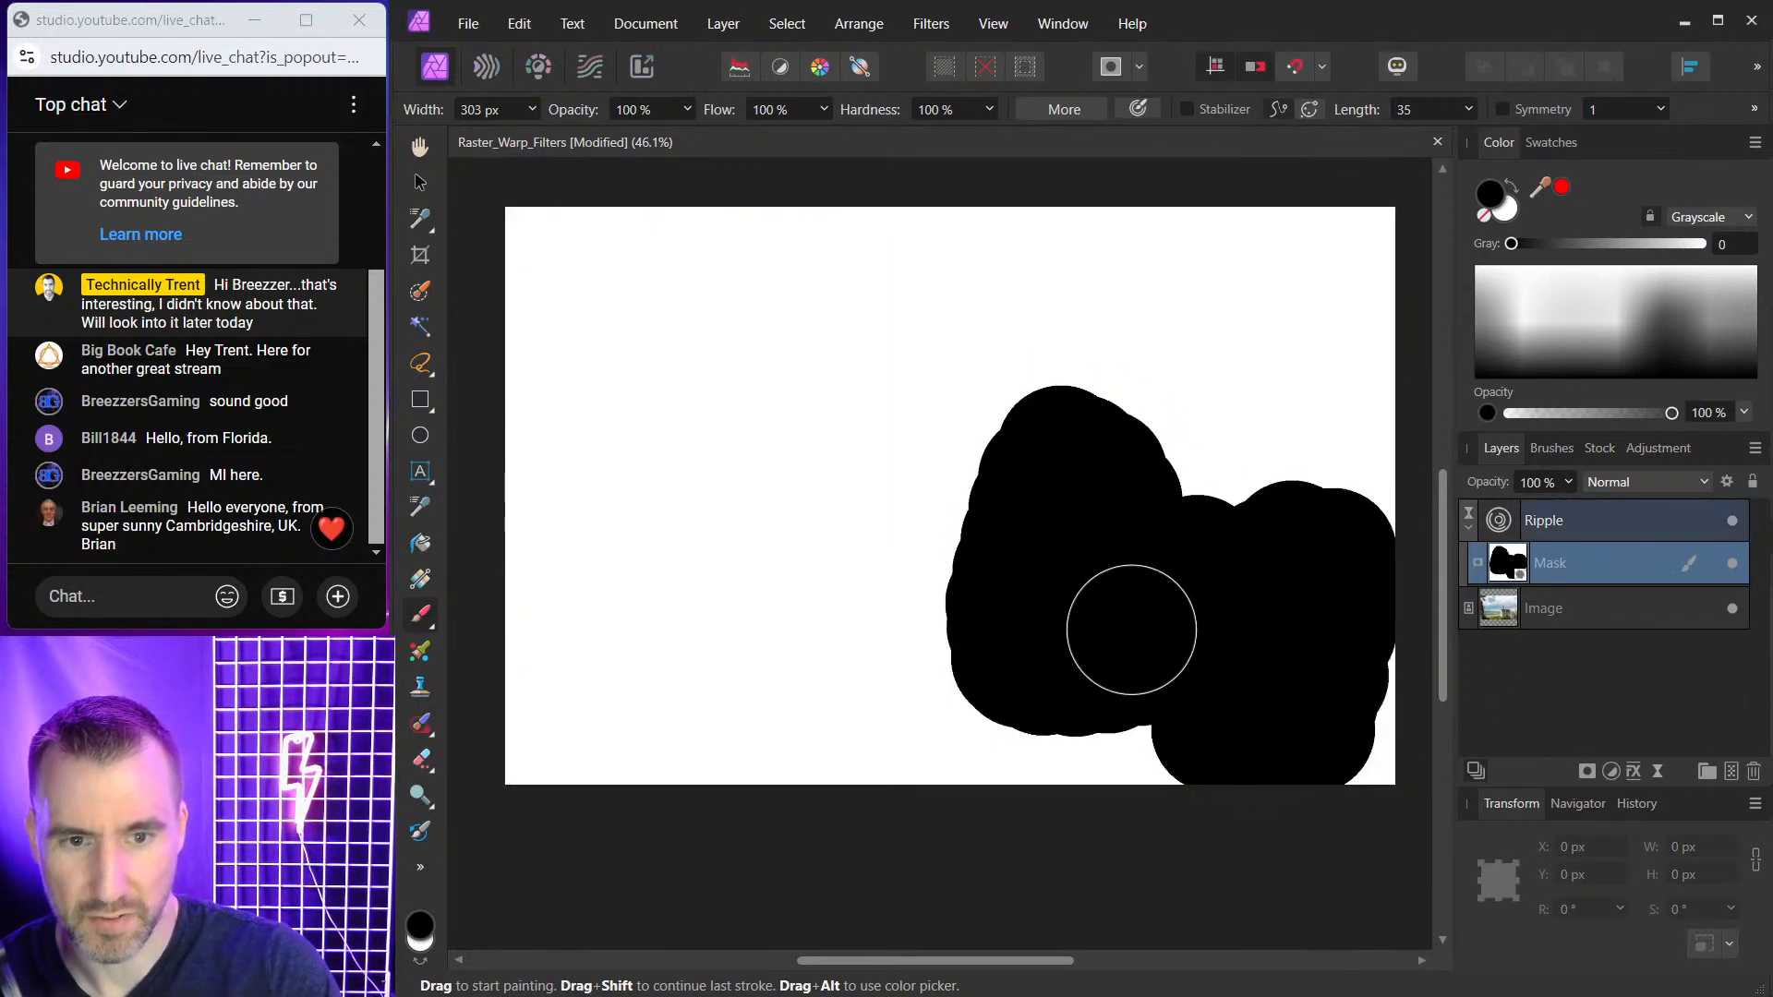
pyautogui.keyDown('alt'); pyautogui.click(1507, 559); pyautogui.keyUp('alt')
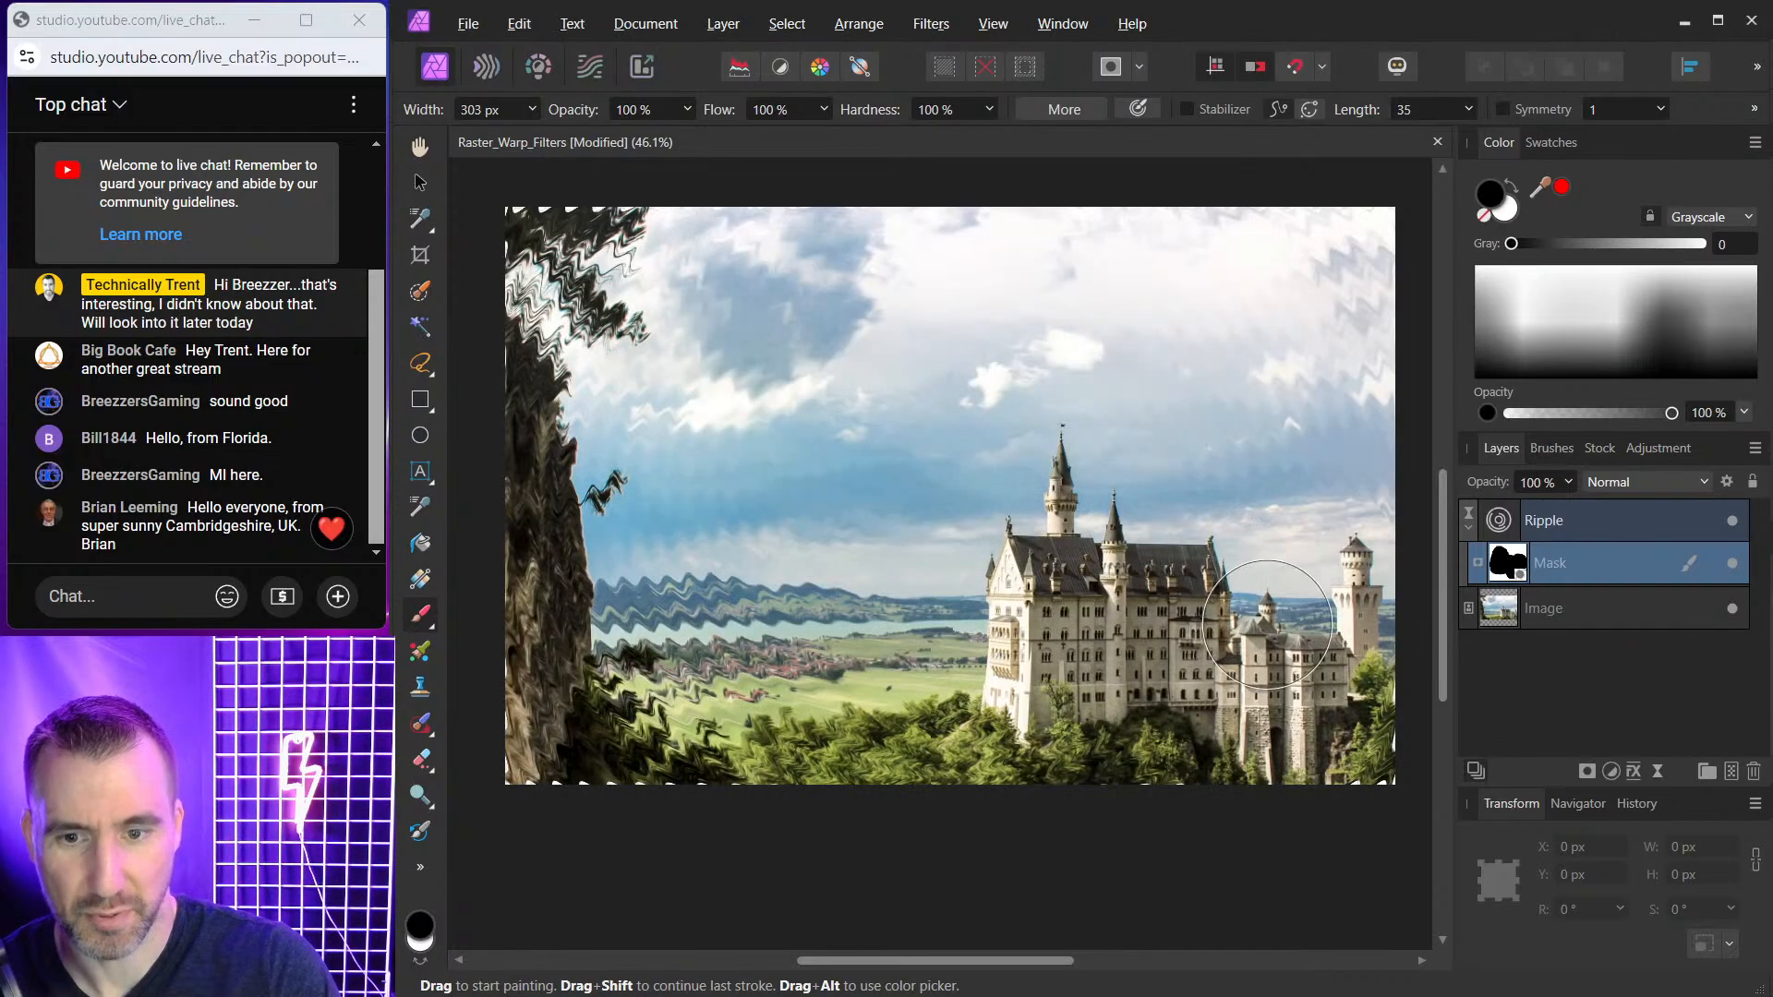
# Set the masked Ripple filter's intensity to about 84.2.
pyautogui.doubleClick(1501, 523)
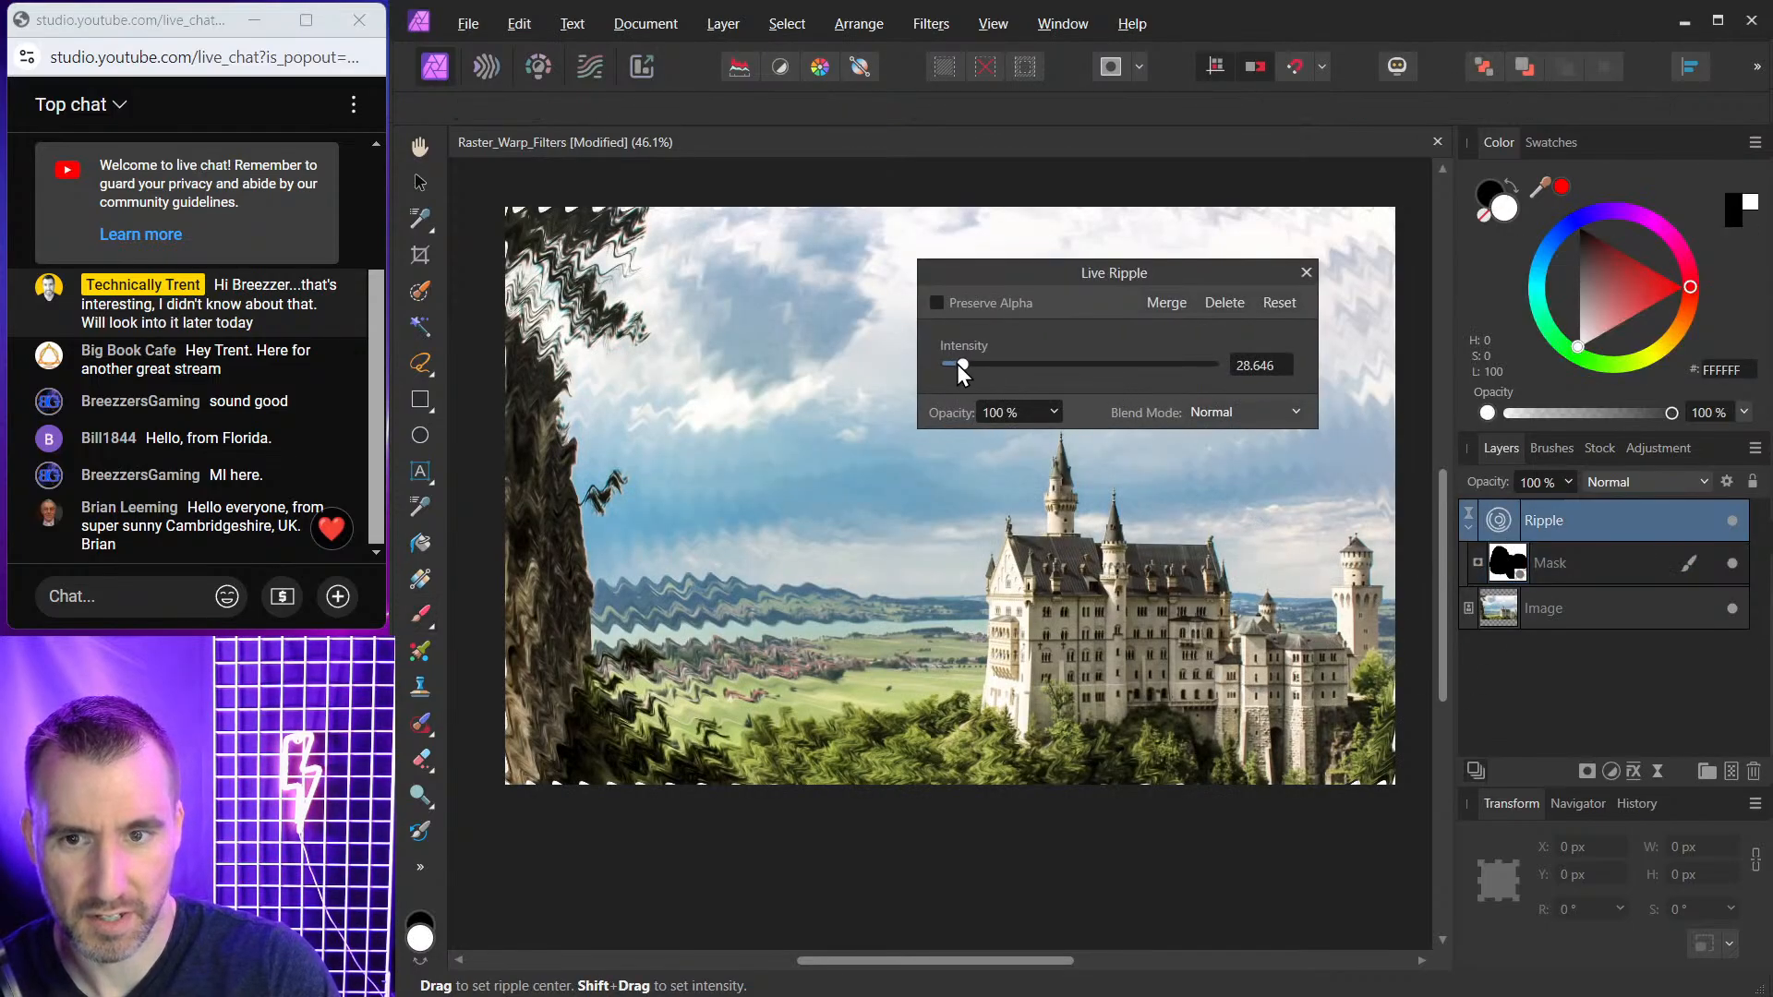
pyautogui.moveTo(959, 366); pyautogui.dragTo(992, 371)
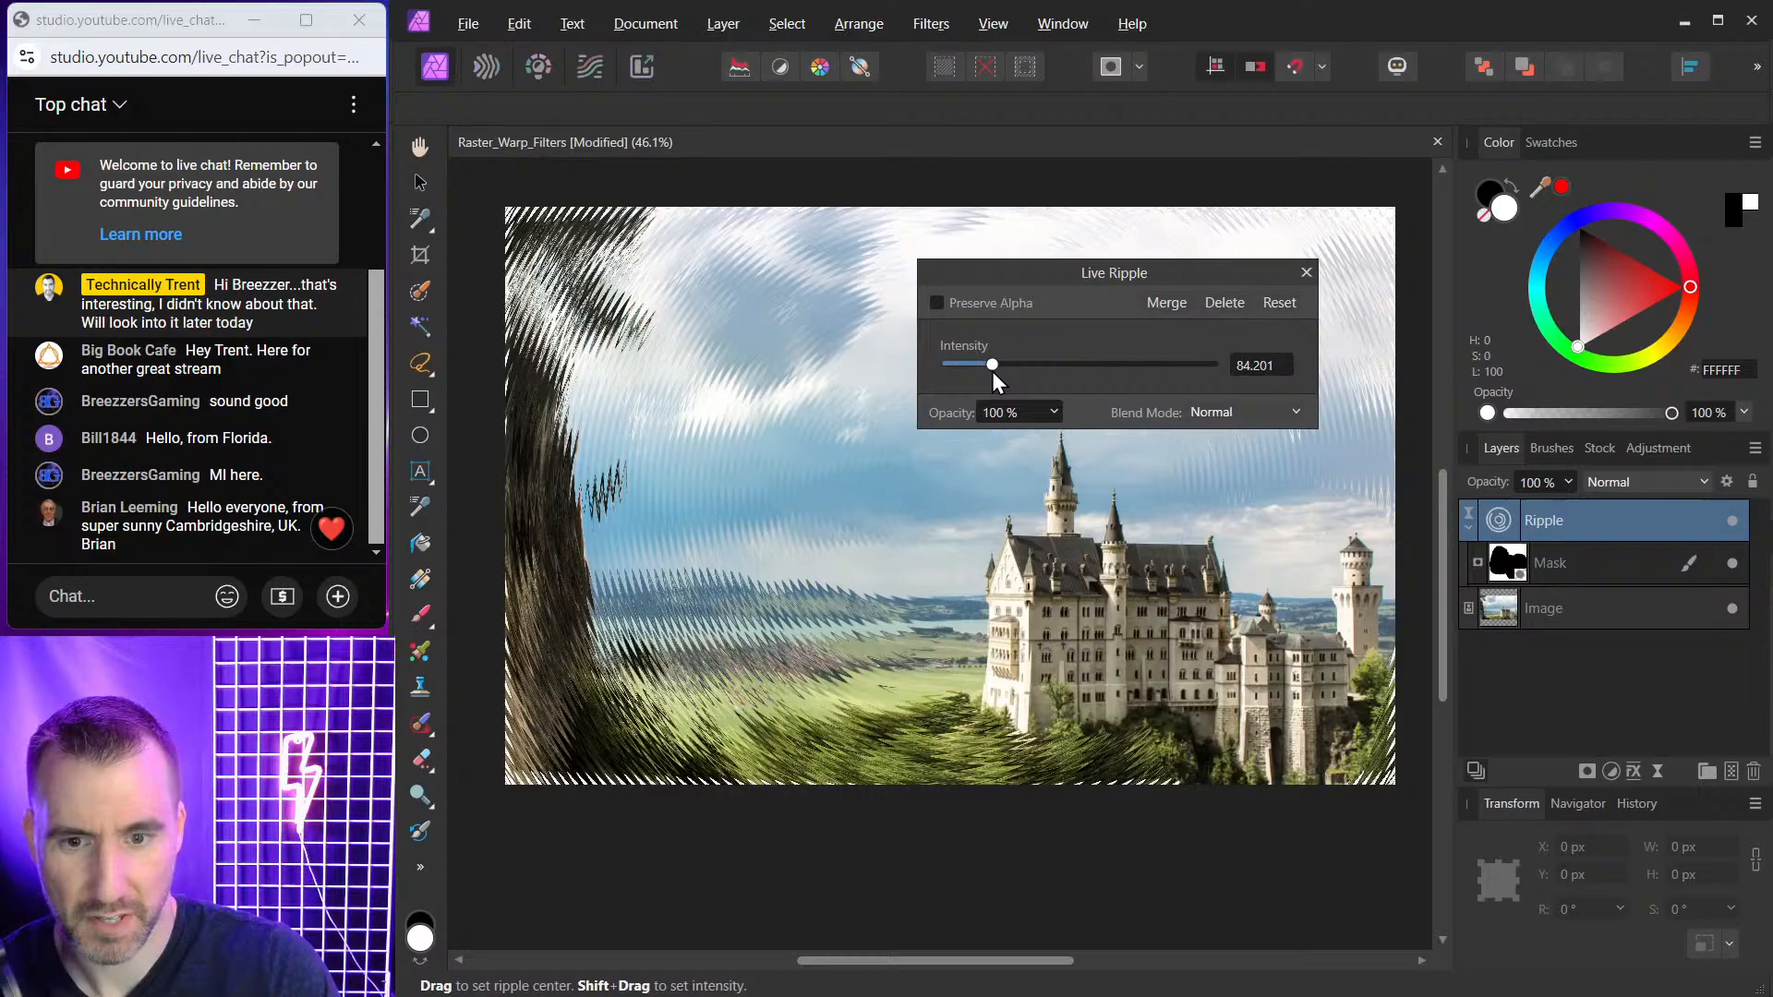
pyautogui.click(1307, 275)
# Set the Paint Brush to black and shrink it to 16 px for close work at the rippled lower edge of the photo.
pyautogui.press('b')
pyautogui.press('x')
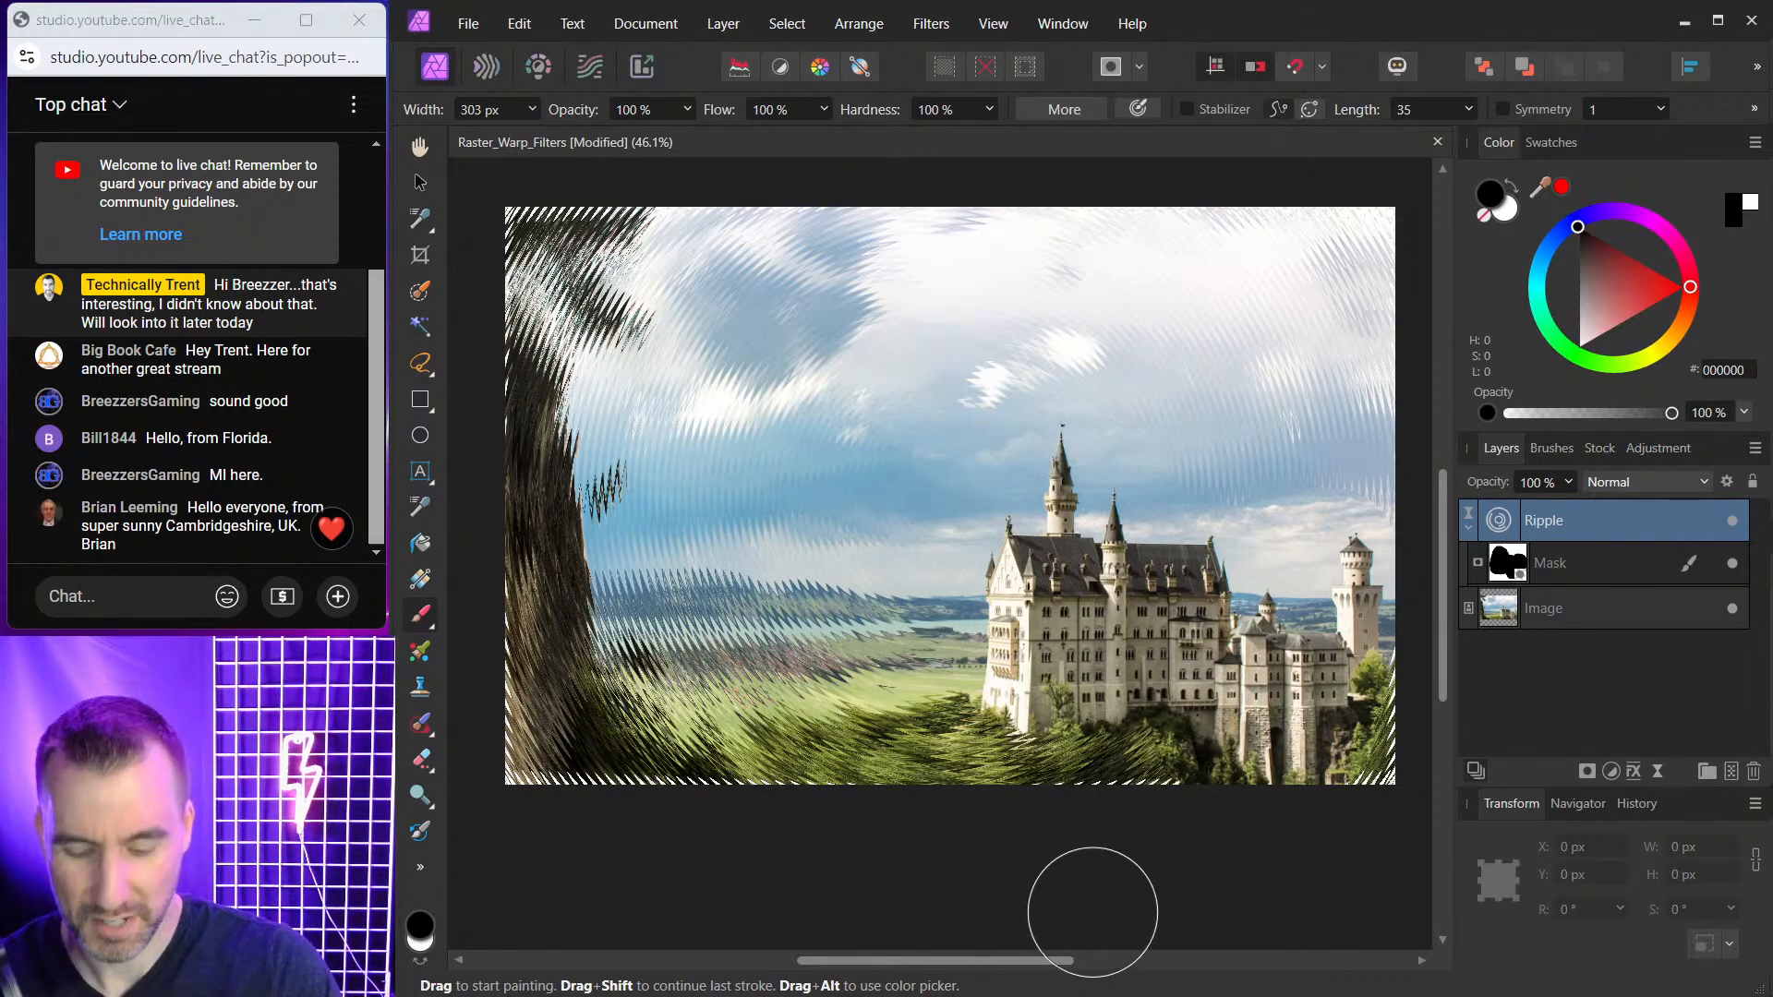
pyautogui.press('[')
pyautogui.press('[')
pyautogui.press('[')
pyautogui.press('[')
pyautogui.press('[')
pyautogui.press('[')
pyautogui.press('[')
pyautogui.press('[')
pyautogui.press('[')
pyautogui.press('[')
pyautogui.press('[')
pyautogui.press('[')
pyautogui.press('[')
pyautogui.press('[')
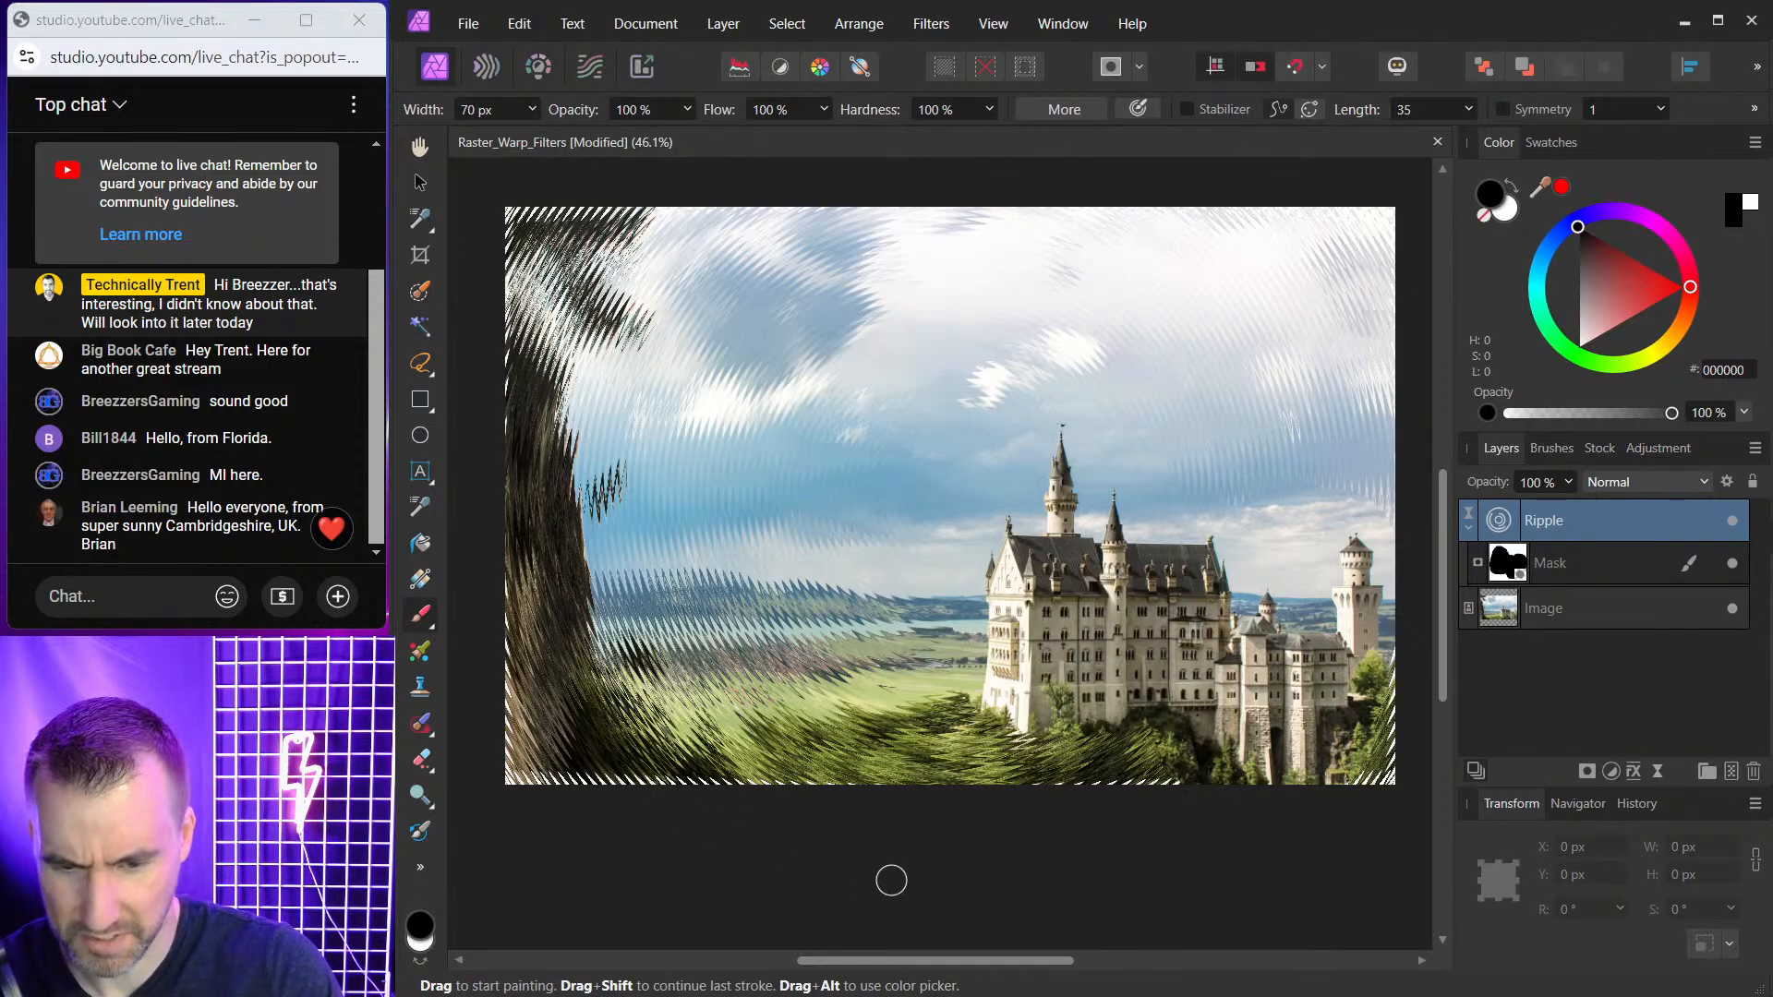
pyautogui.scroll(5, 855, 839)
pyautogui.press('[')
pyautogui.press('[')
pyautogui.press('[')
pyautogui.press('[')
pyautogui.press('[')
pyautogui.press('[')
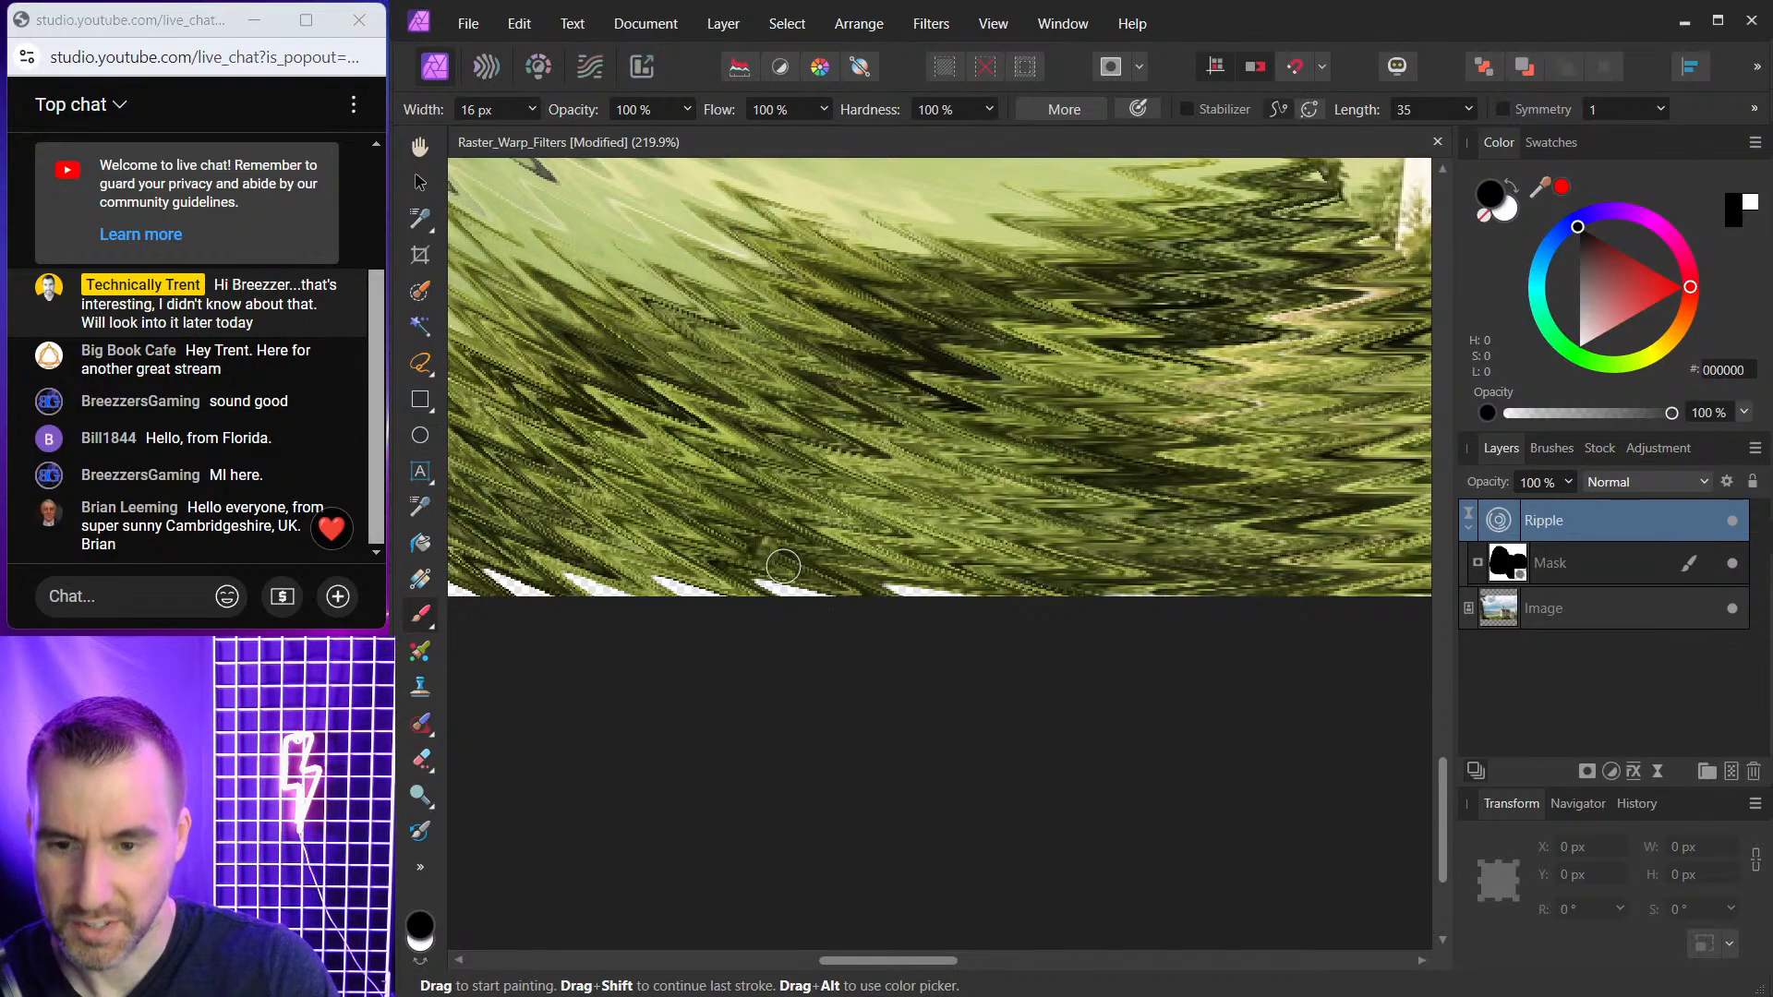
# Turn on Preserve Alpha for the Ripple filter, inspect the photo's lower edge up close, and return to the whole picture.
pyautogui.click(1499, 521)
pyautogui.click(936, 303)
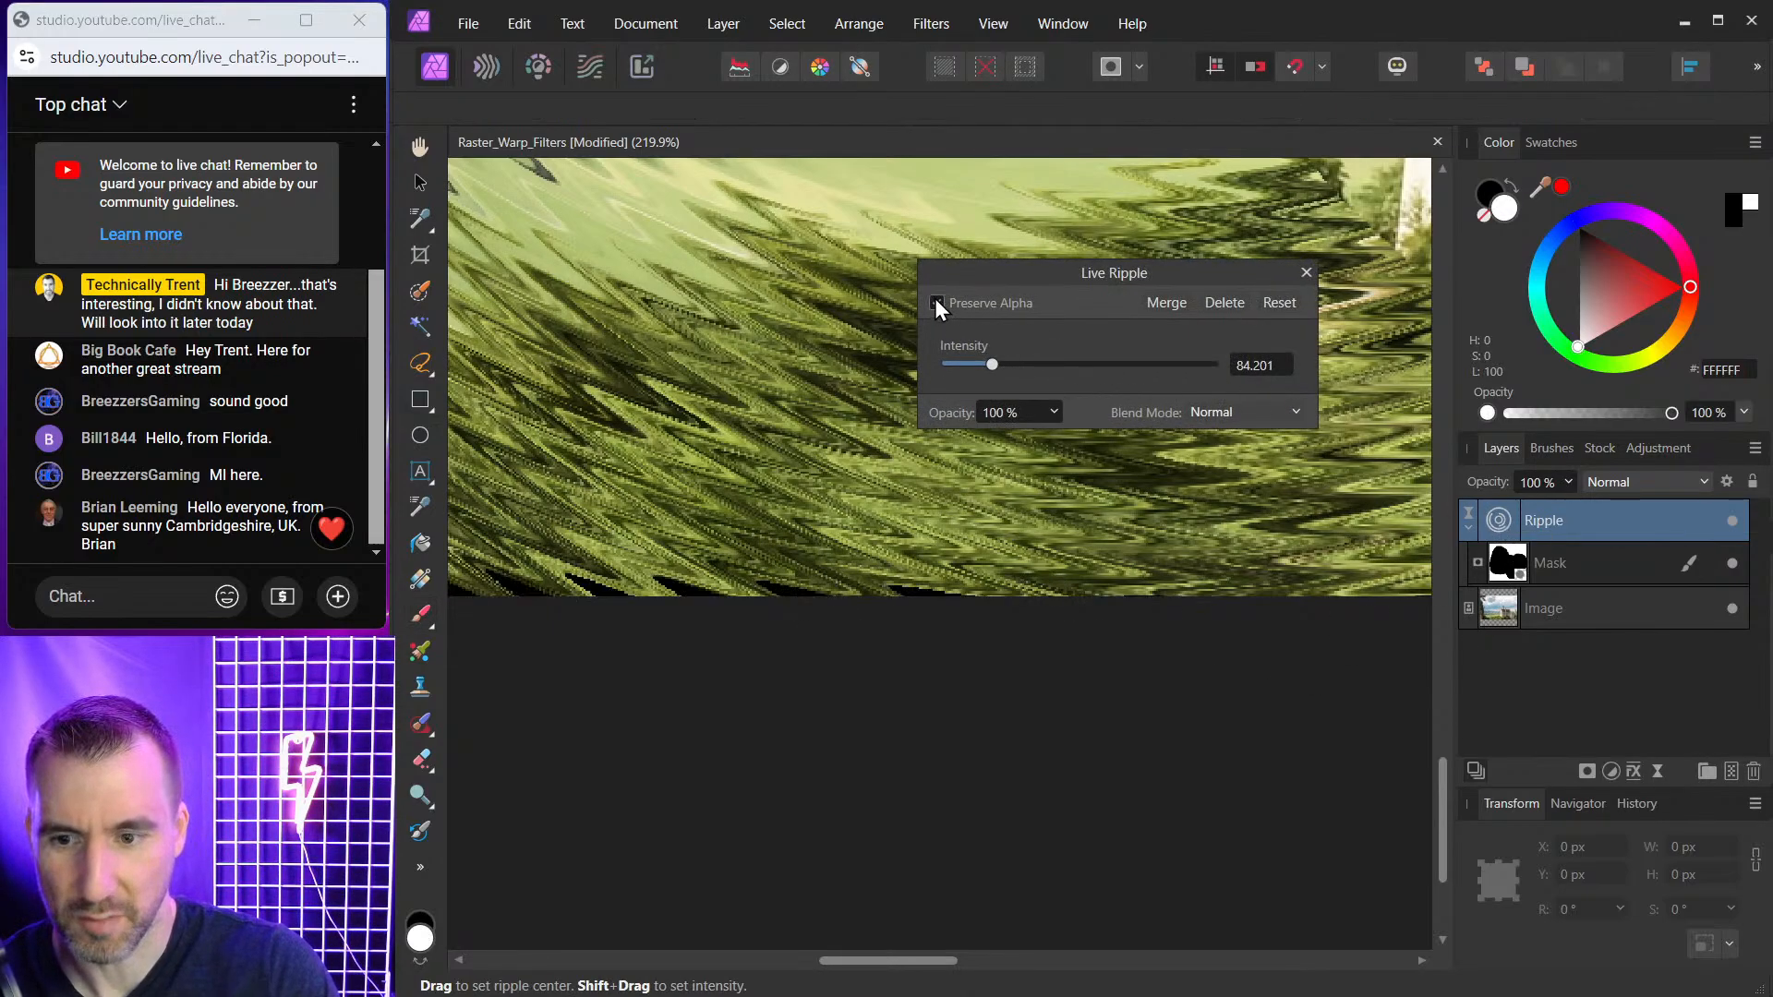
pyautogui.press('b')
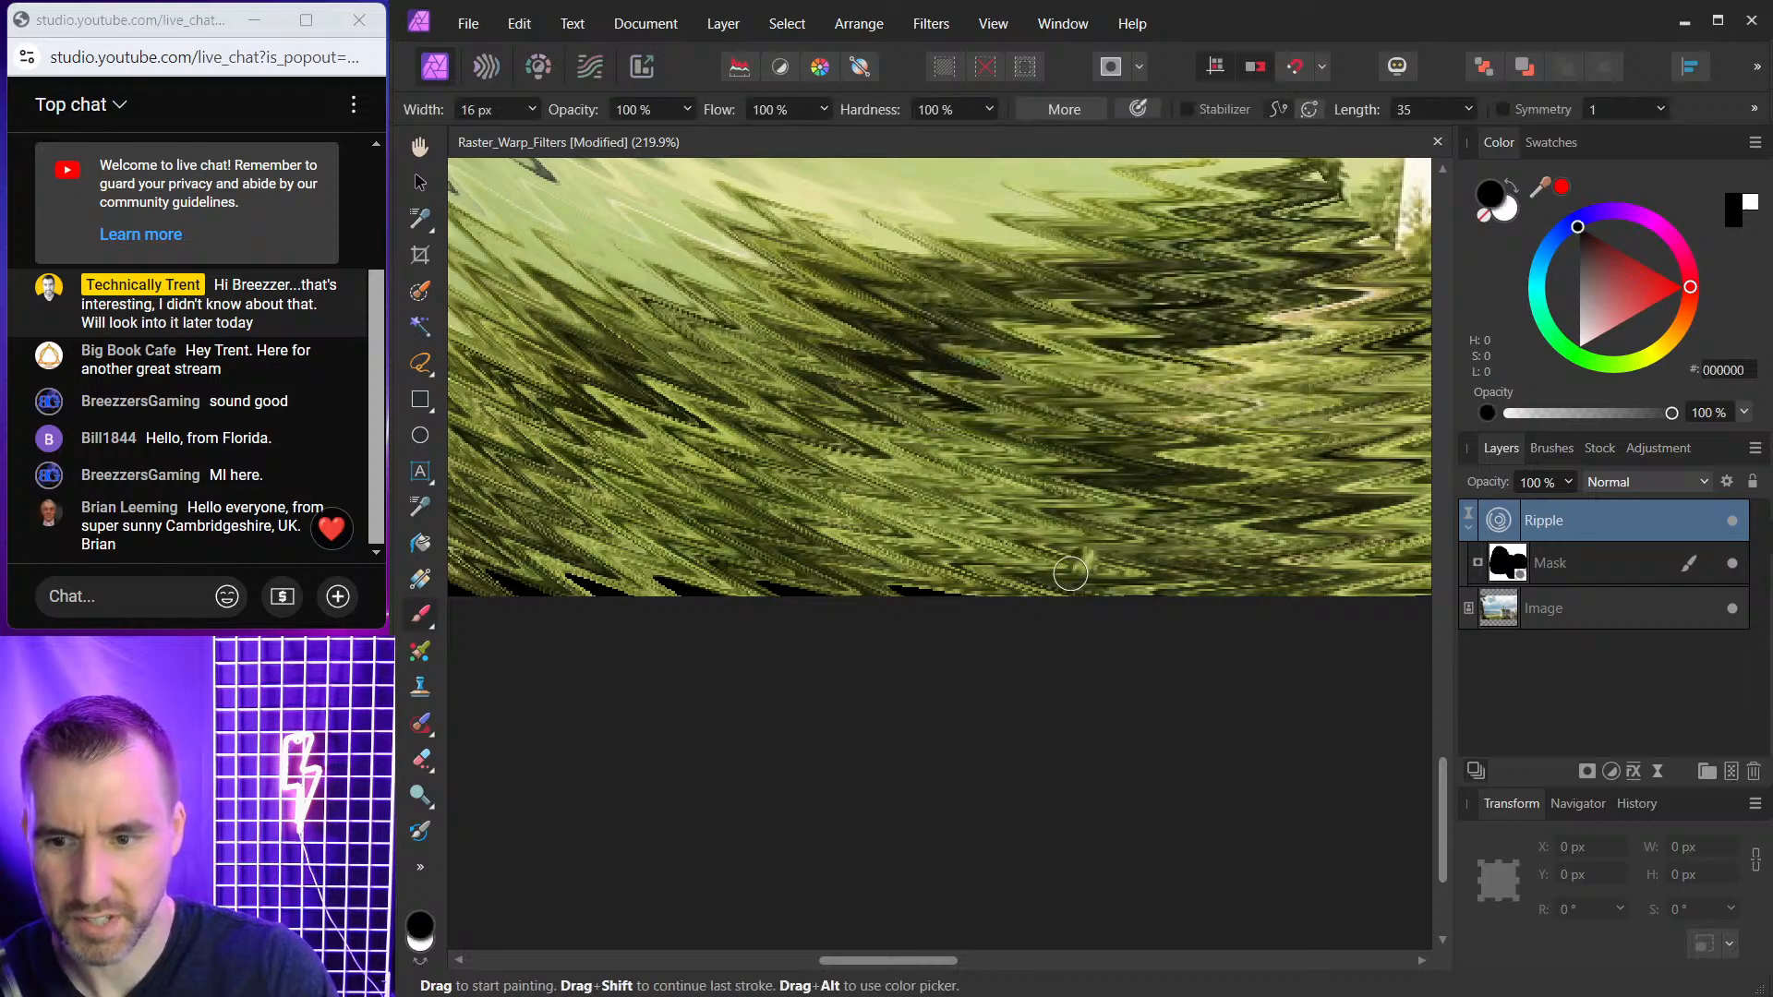
pyautogui.scroll(-6, 1030, 540)
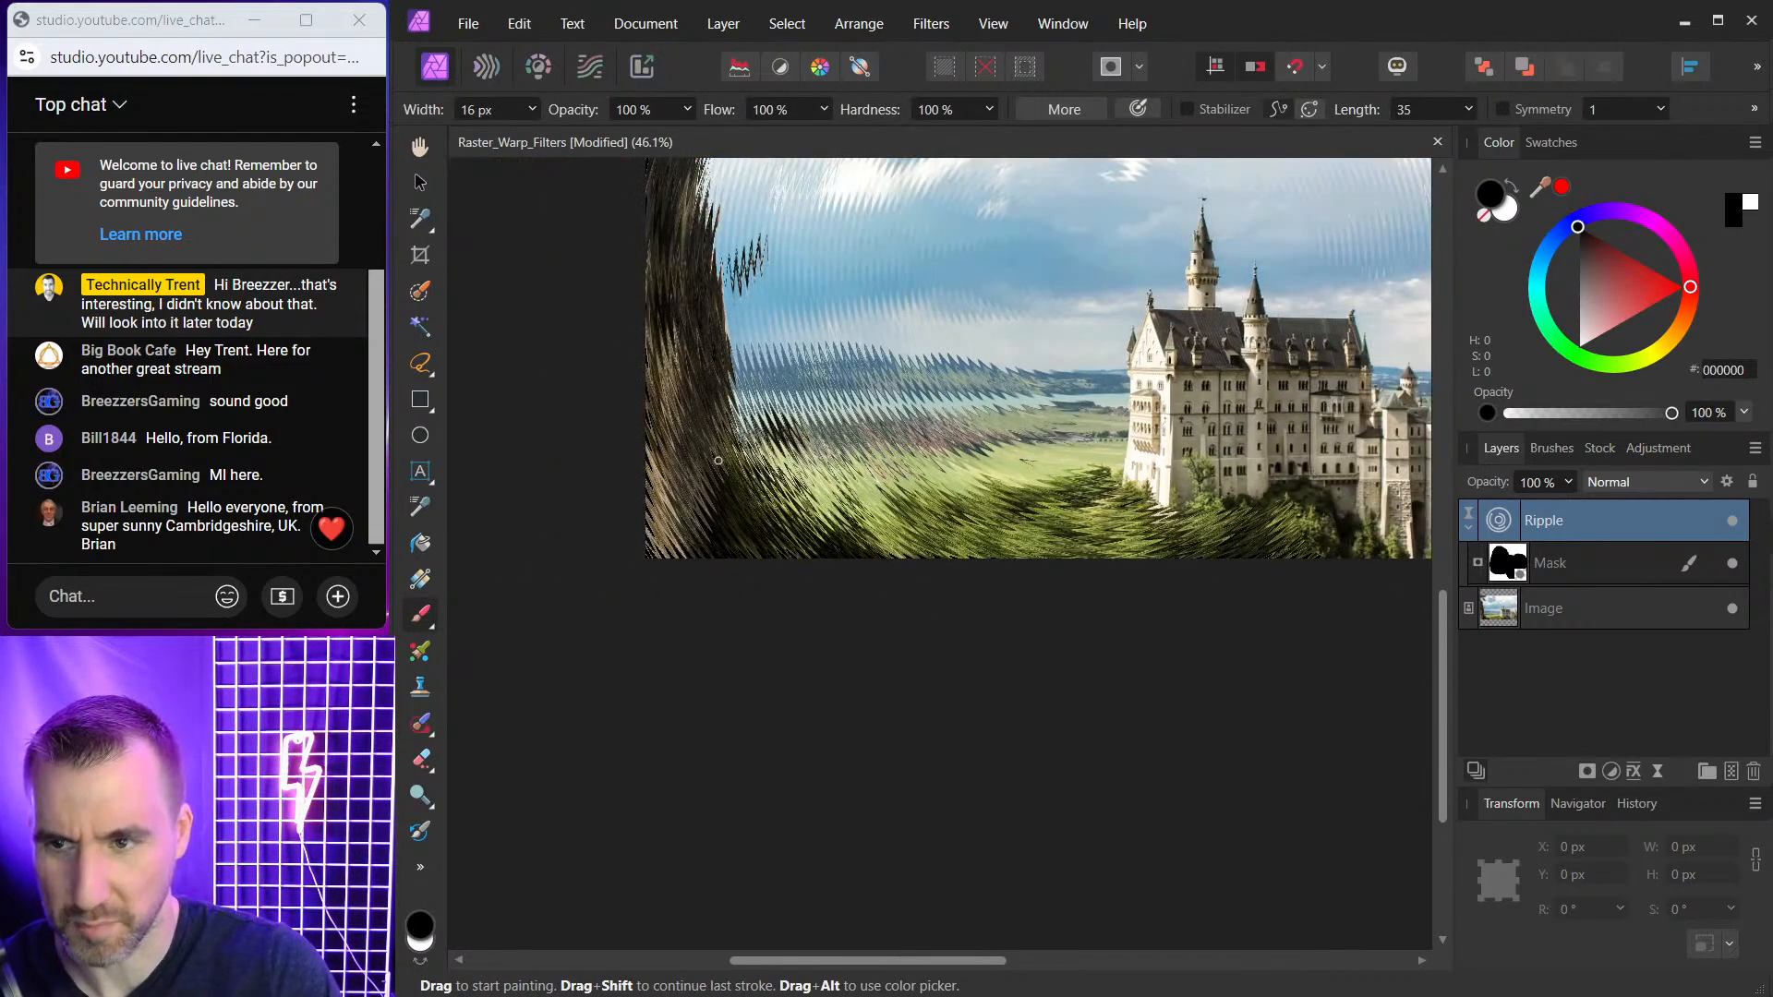
pyautogui.scroll(8, 718, 460)
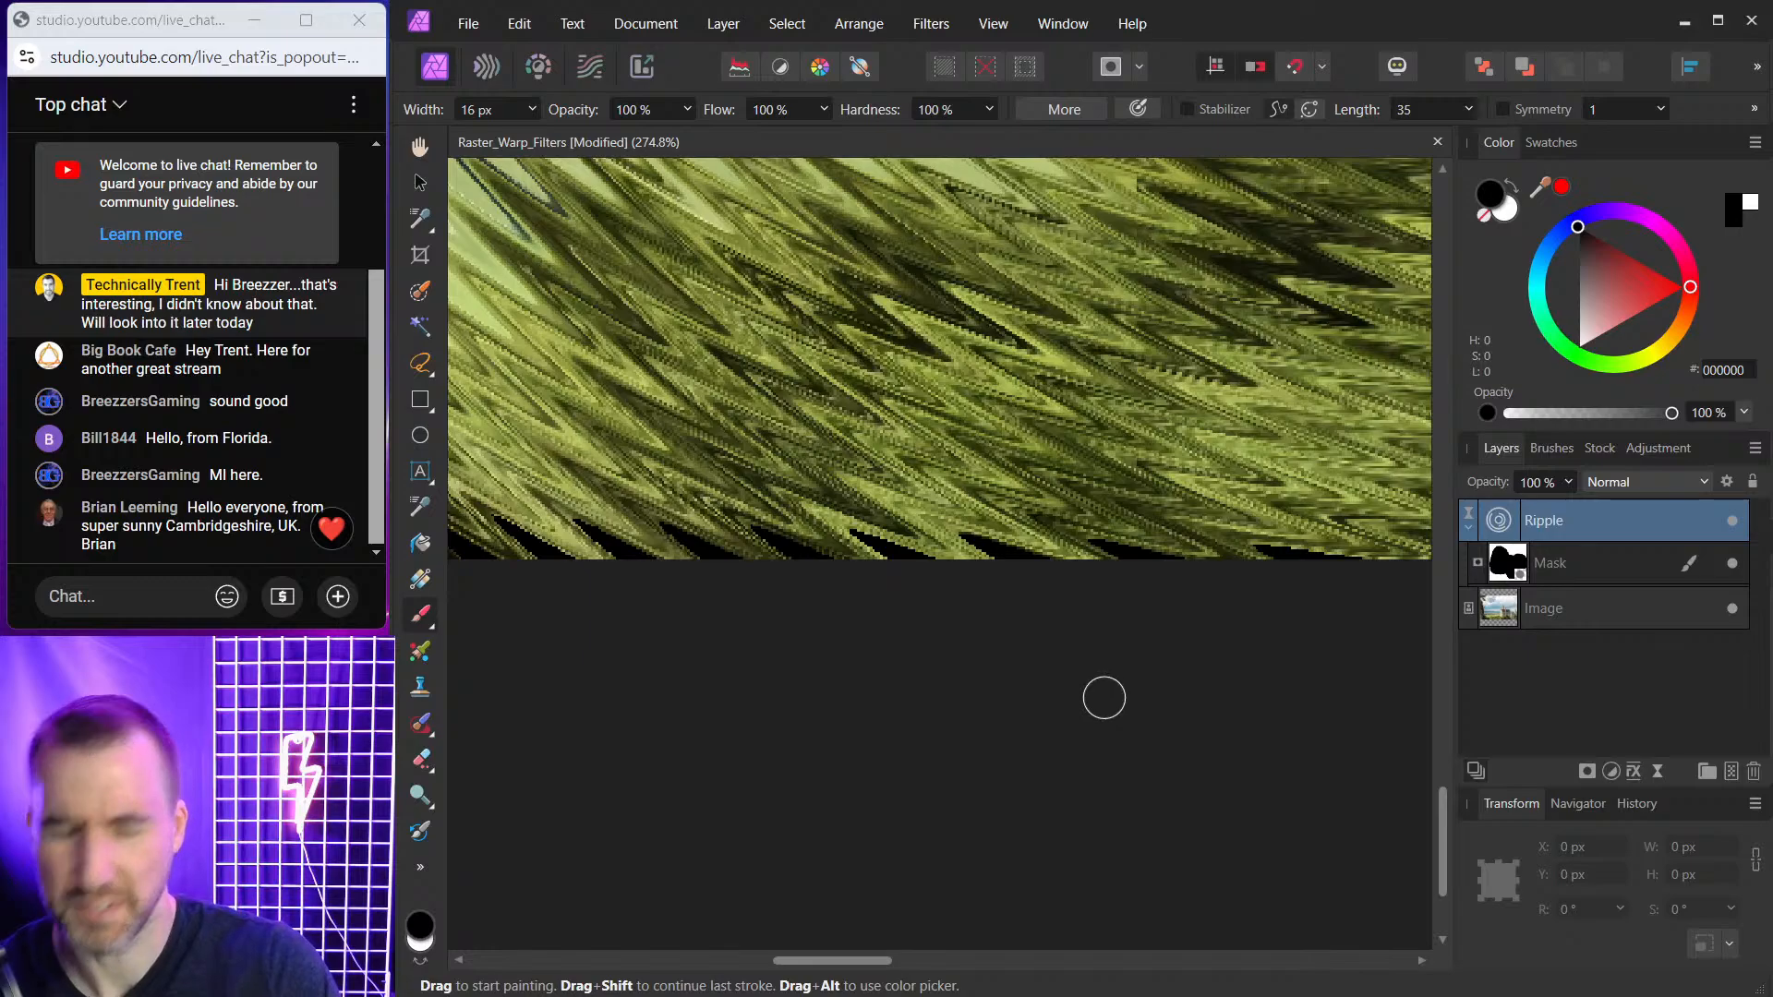
pyautogui.scroll(-4, 1116, 681)
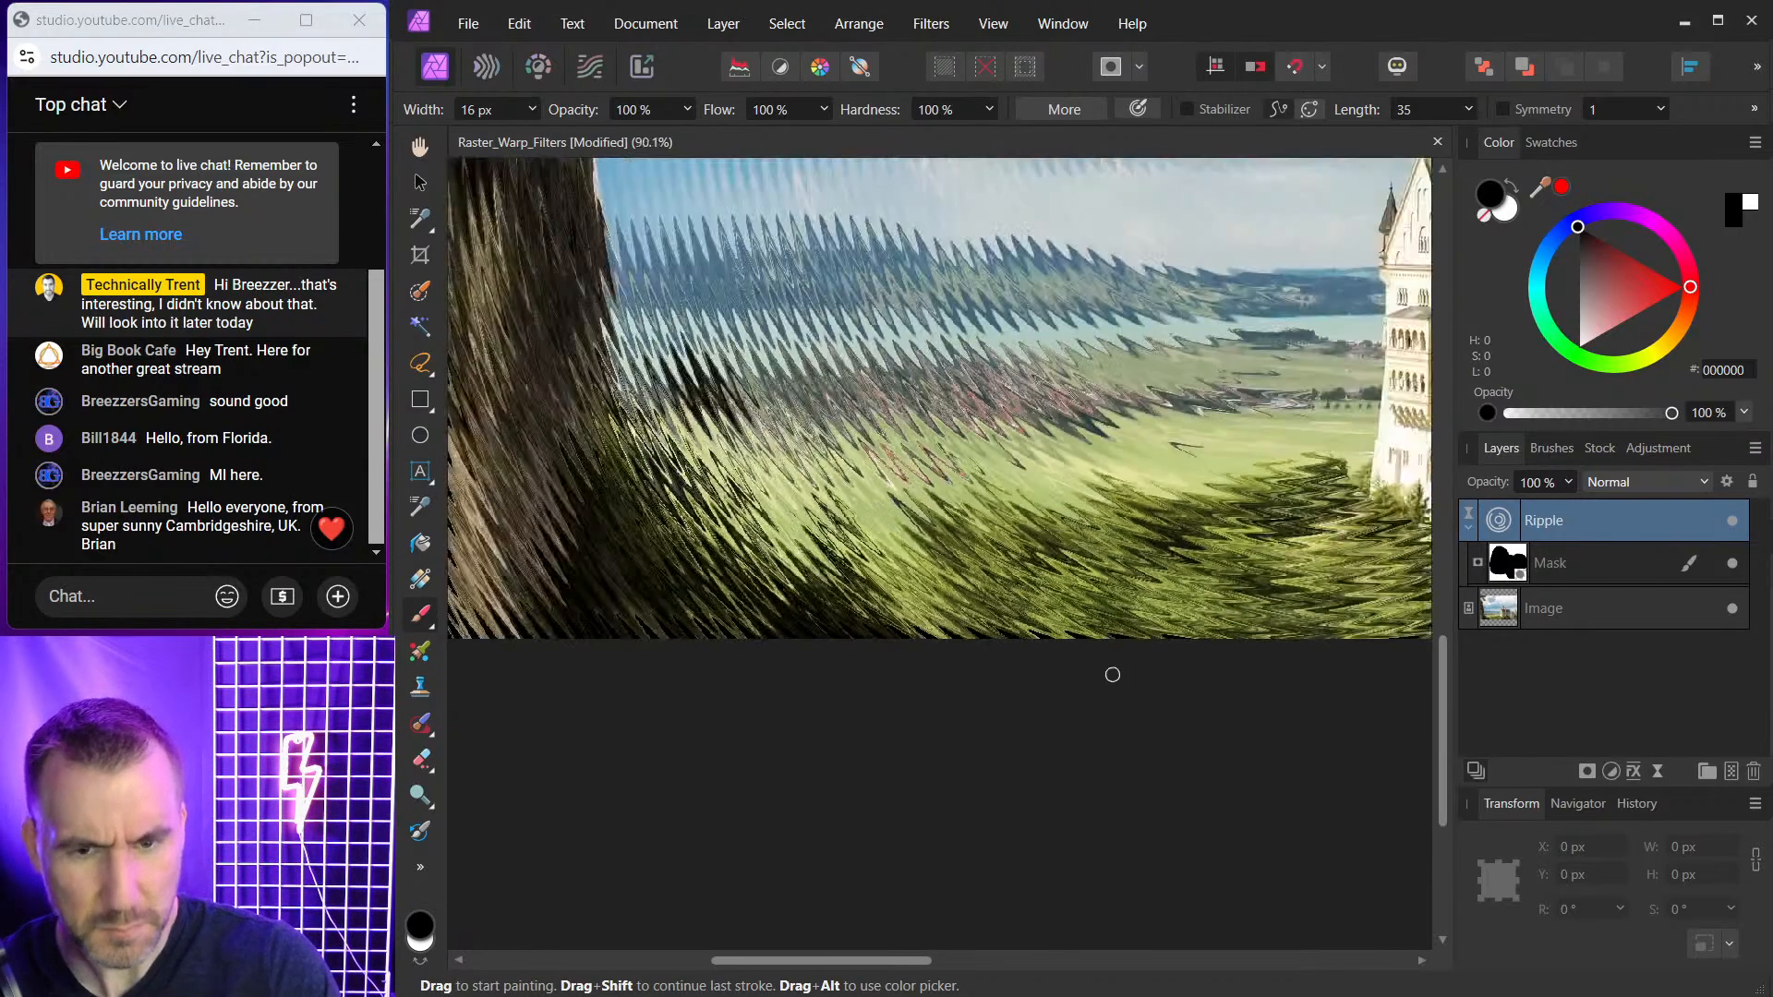
pyautogui.scroll(-2, 1113, 675)
pyautogui.moveTo(1241, 477); pyautogui.dragTo(990, 507)
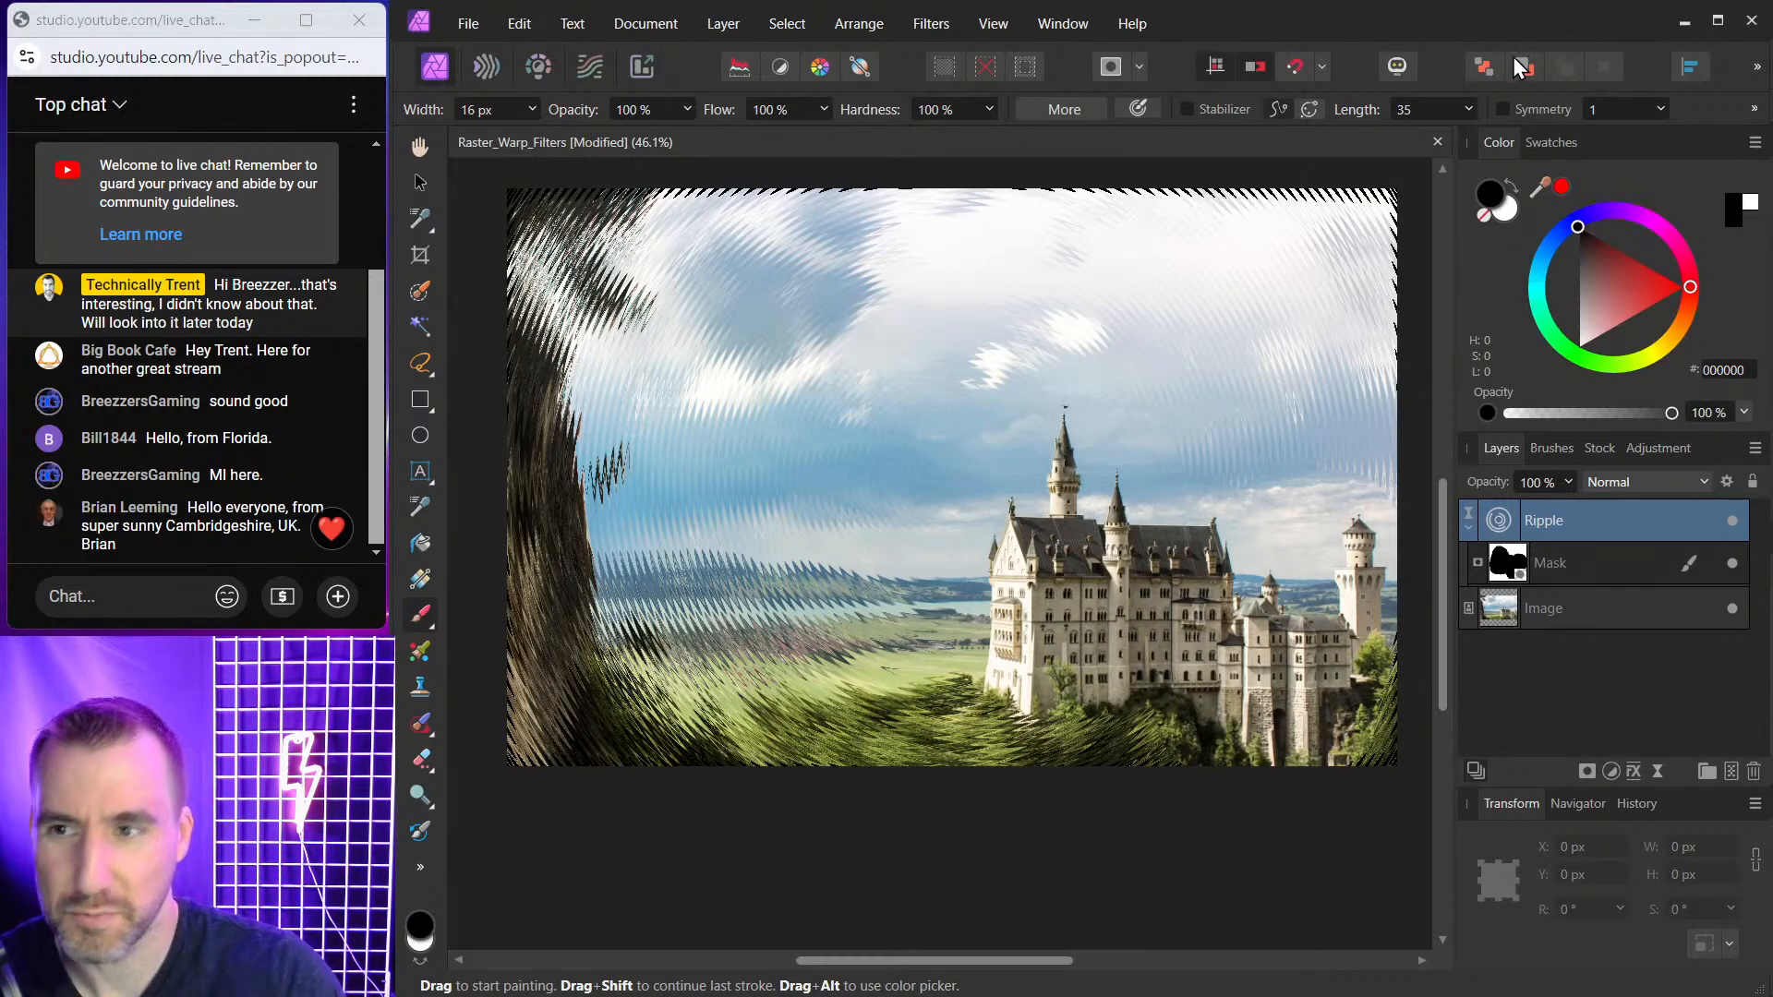
# Switch to the Photo document in Affinity Designer and show the colour wheel in place of the stroke settings.
pyautogui.moveTo(1070, 994)
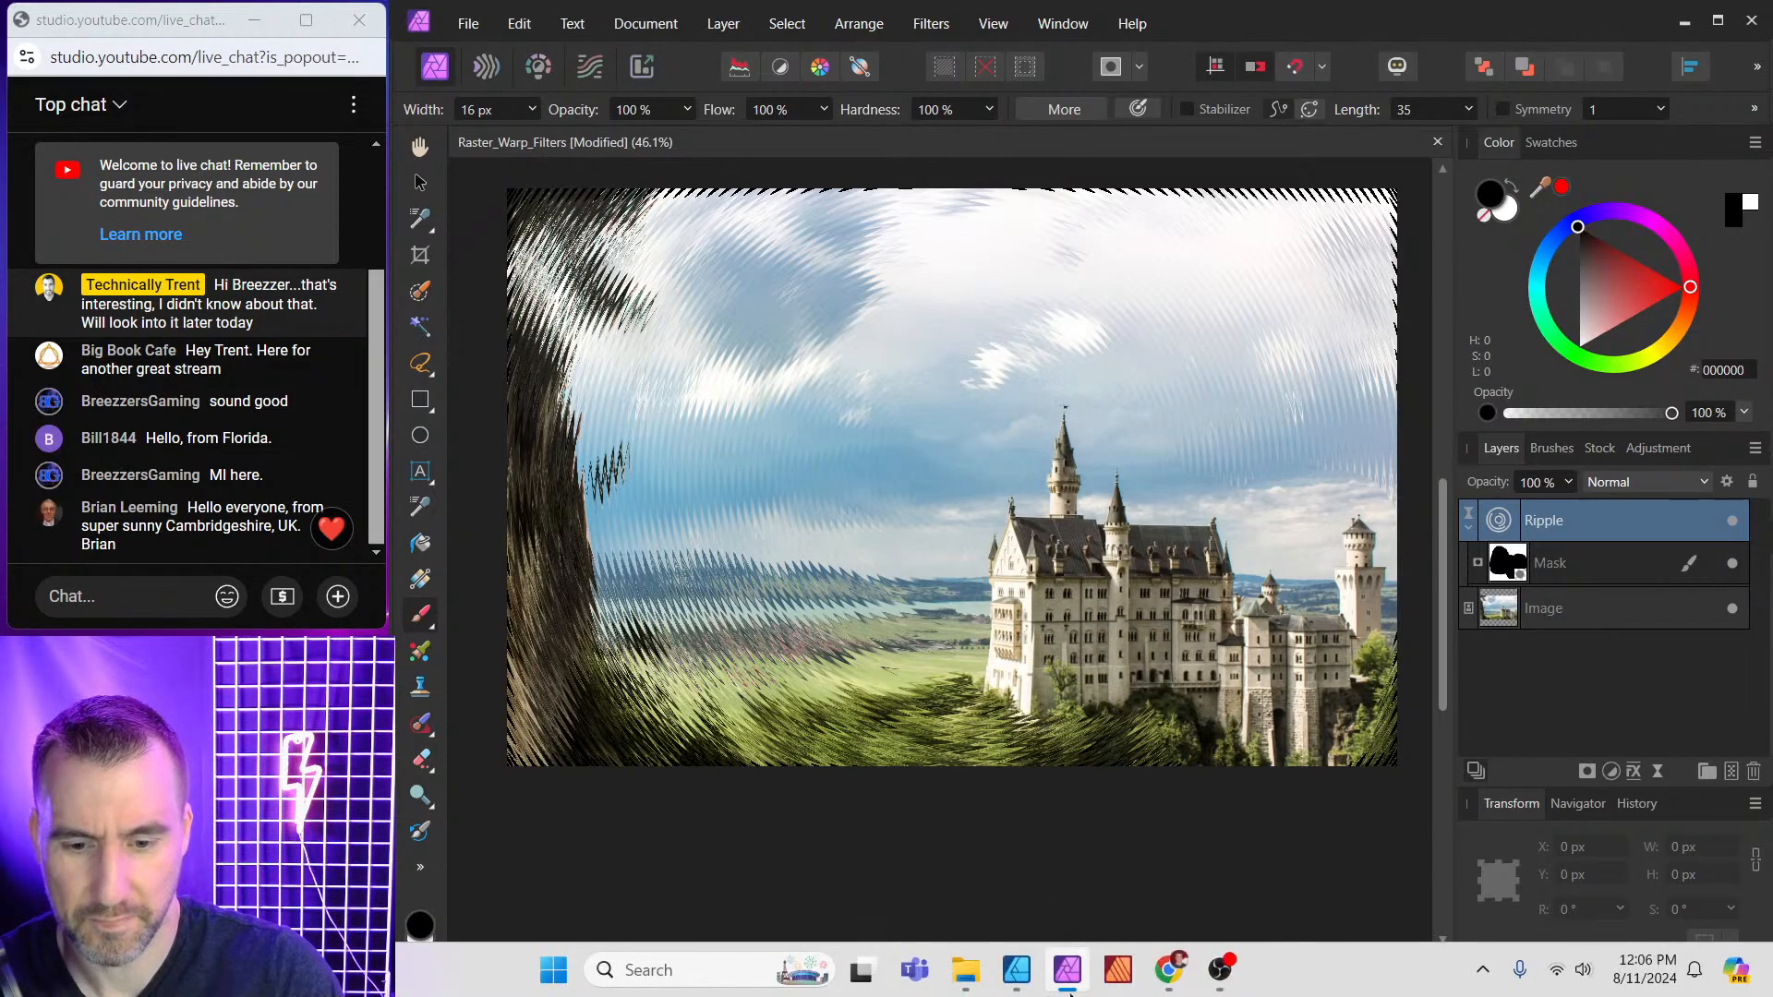
pyautogui.click(1016, 969)
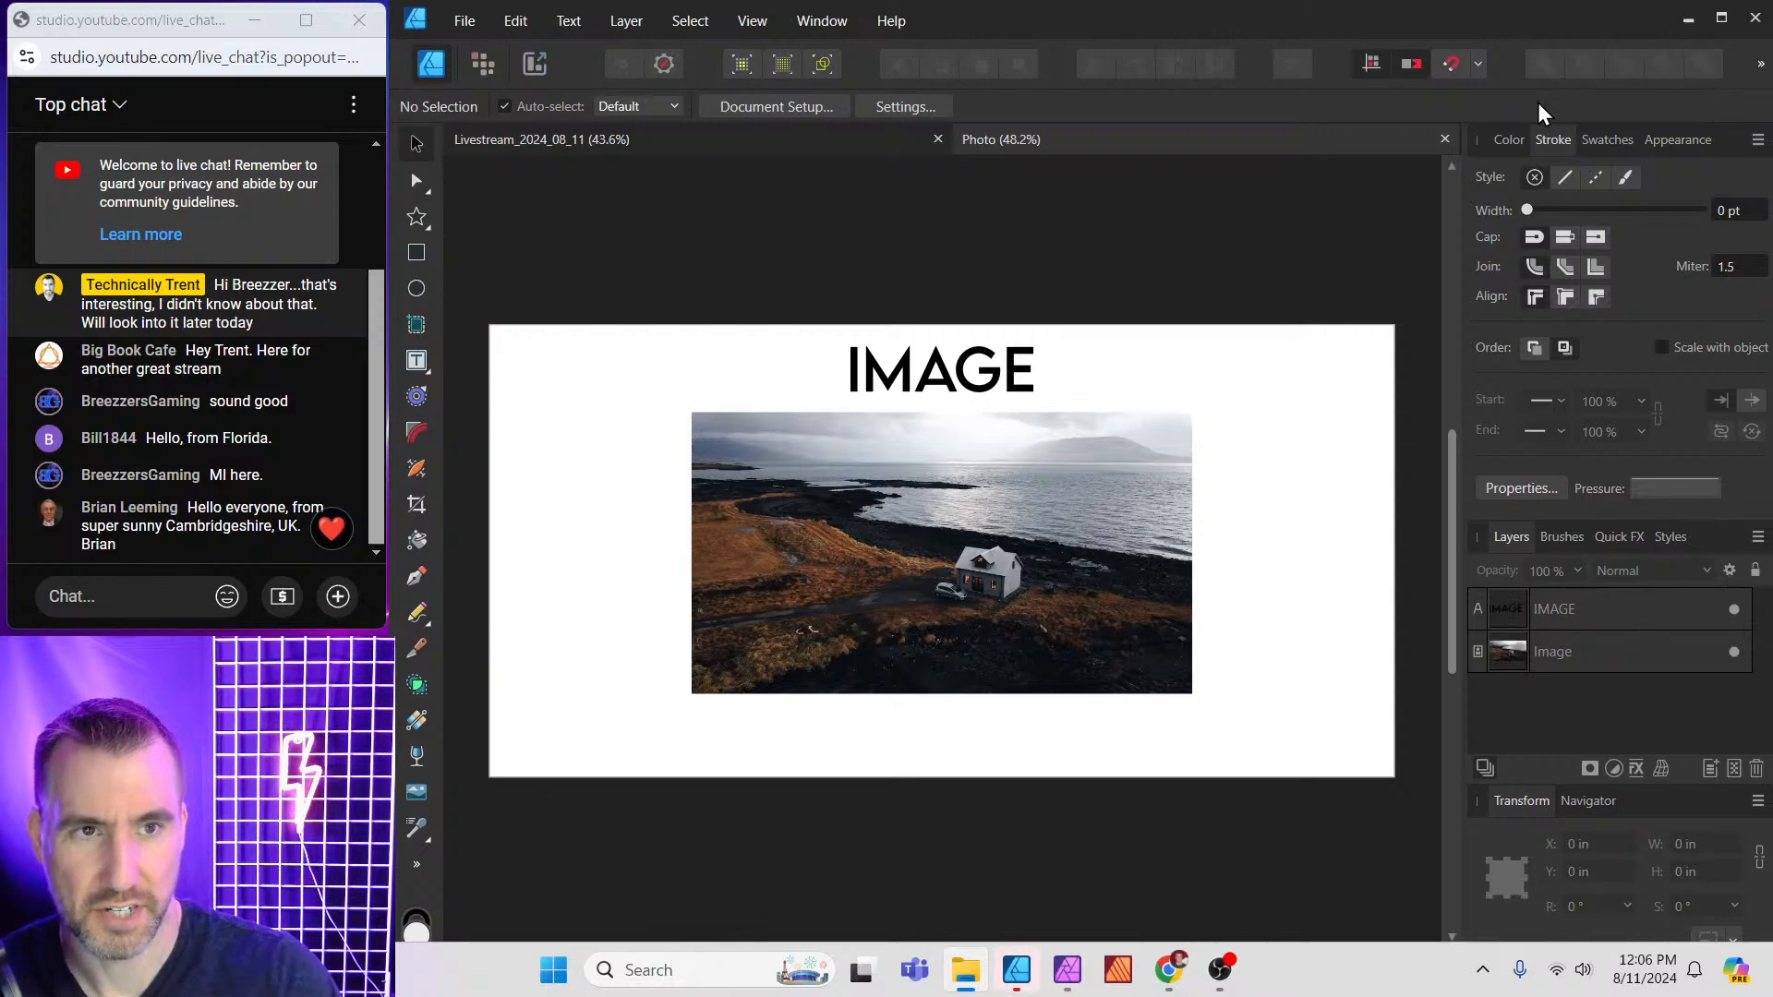
pyautogui.click(1506, 143)
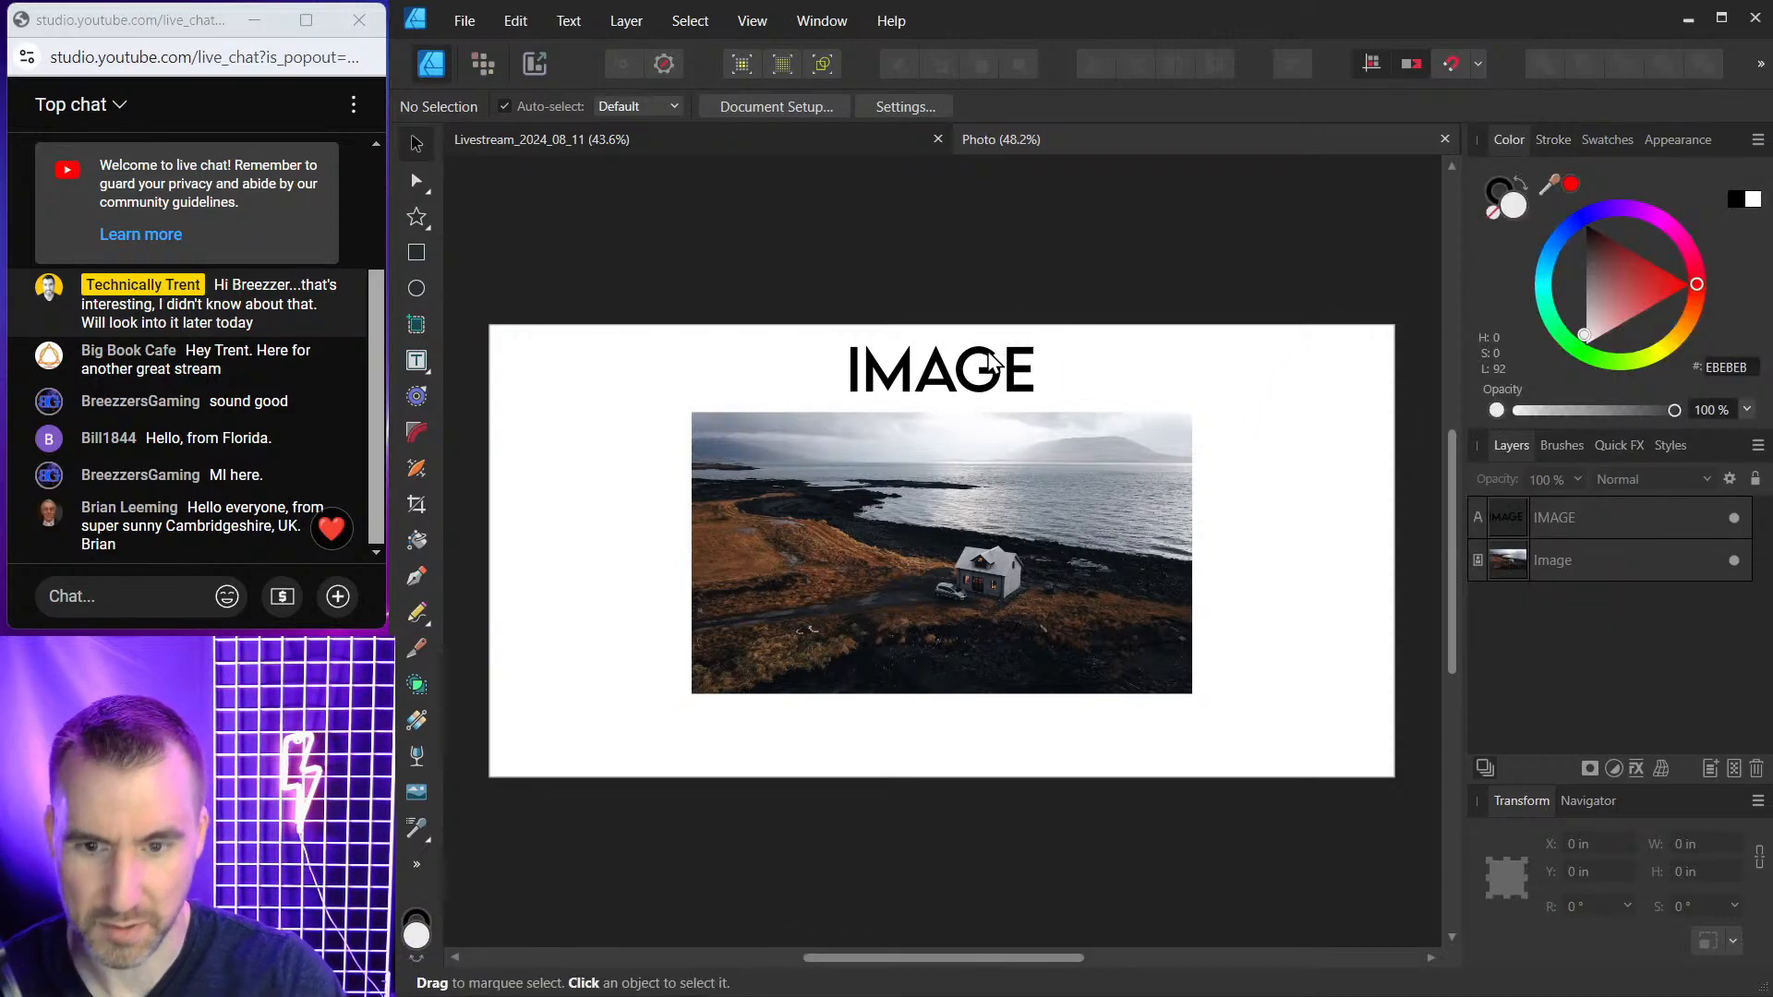
pyautogui.scroll(1, 990, 360)
pyautogui.scroll(1, 990, 360)
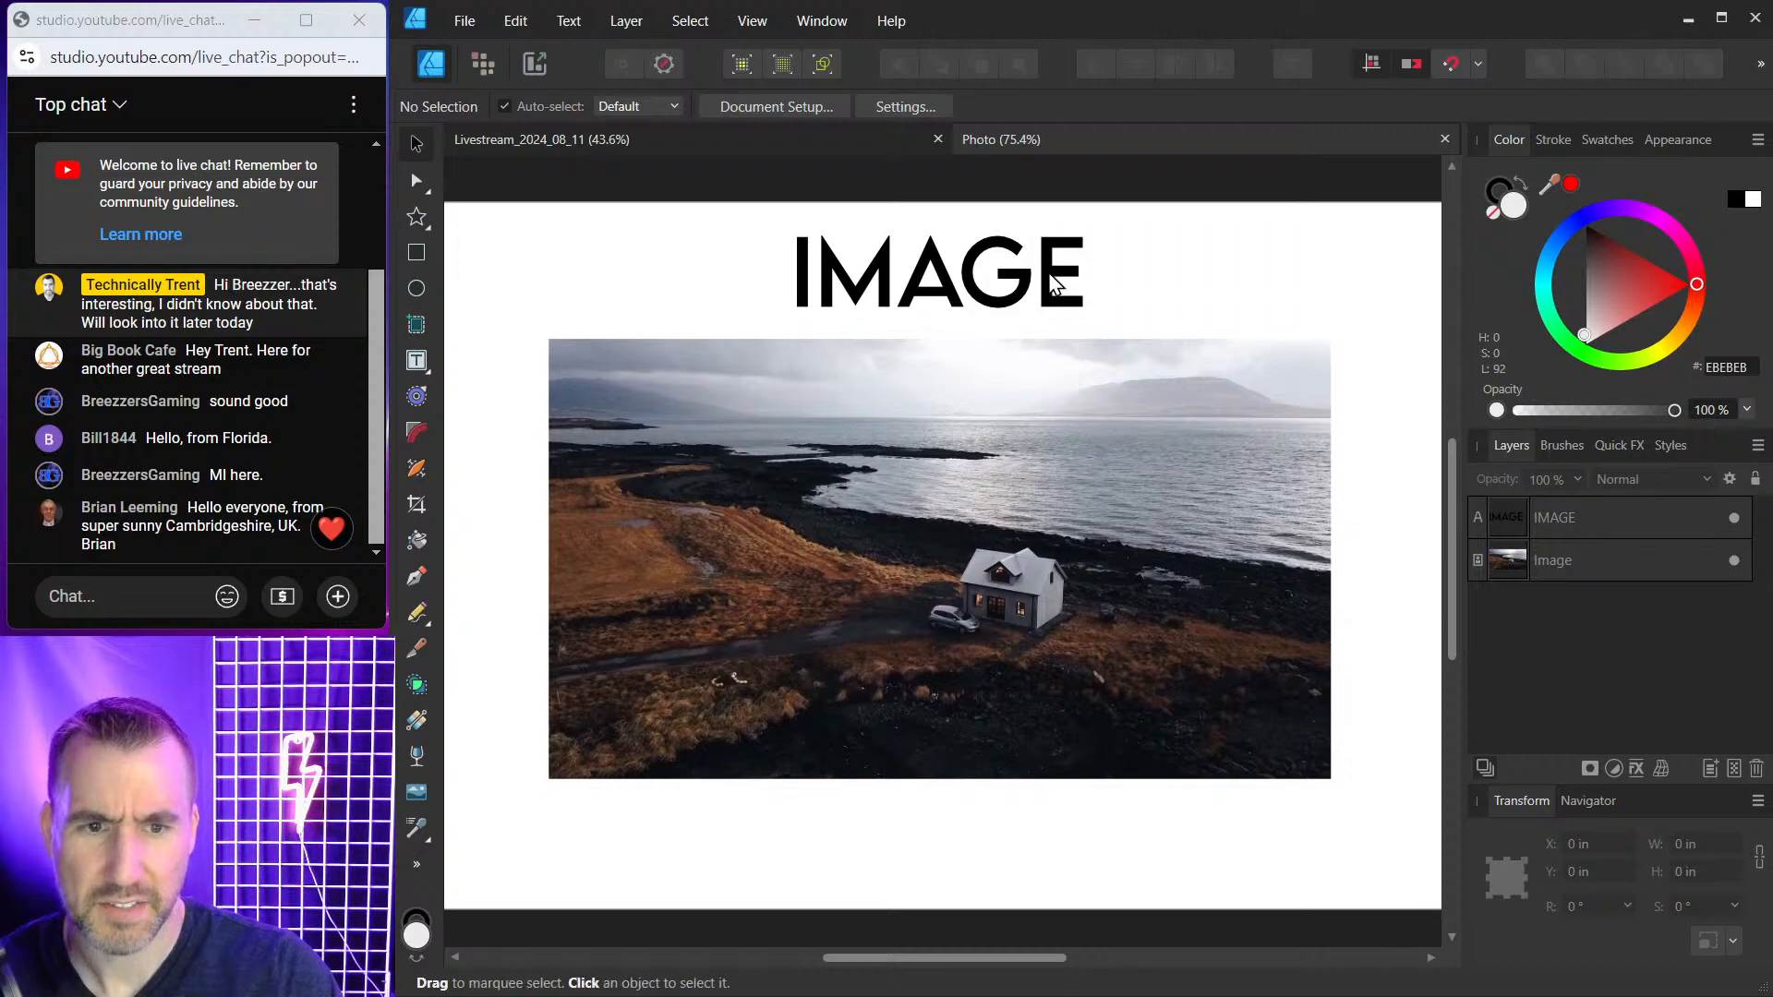
# Select the coastal house photo and place it in a Perspective warp group.
pyautogui.click(966, 434)
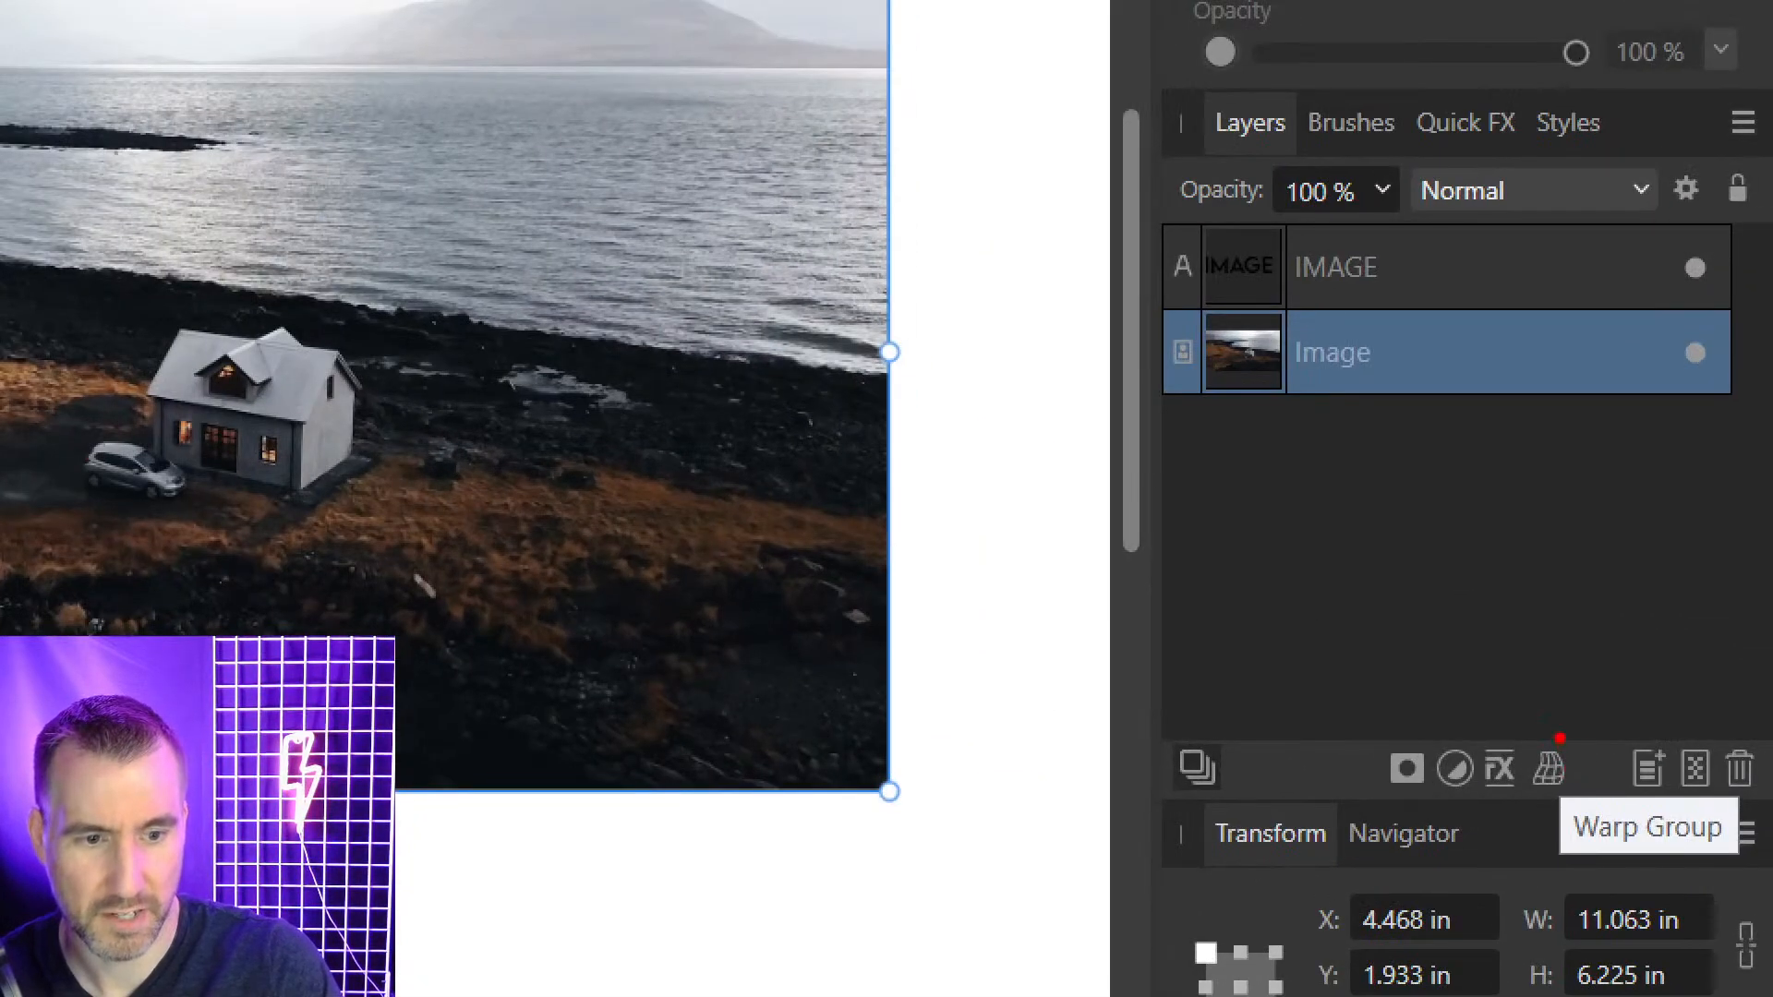
pyautogui.moveTo(1560, 739)
pyautogui.mouseDown()
pyautogui.moveTo(1512, 757)
pyautogui.moveTo(1510, 800)
pyautogui.moveTo(1580, 809)
pyautogui.moveTo(1607, 780)
pyautogui.moveTo(1570, 743)
pyautogui.mouseUp()
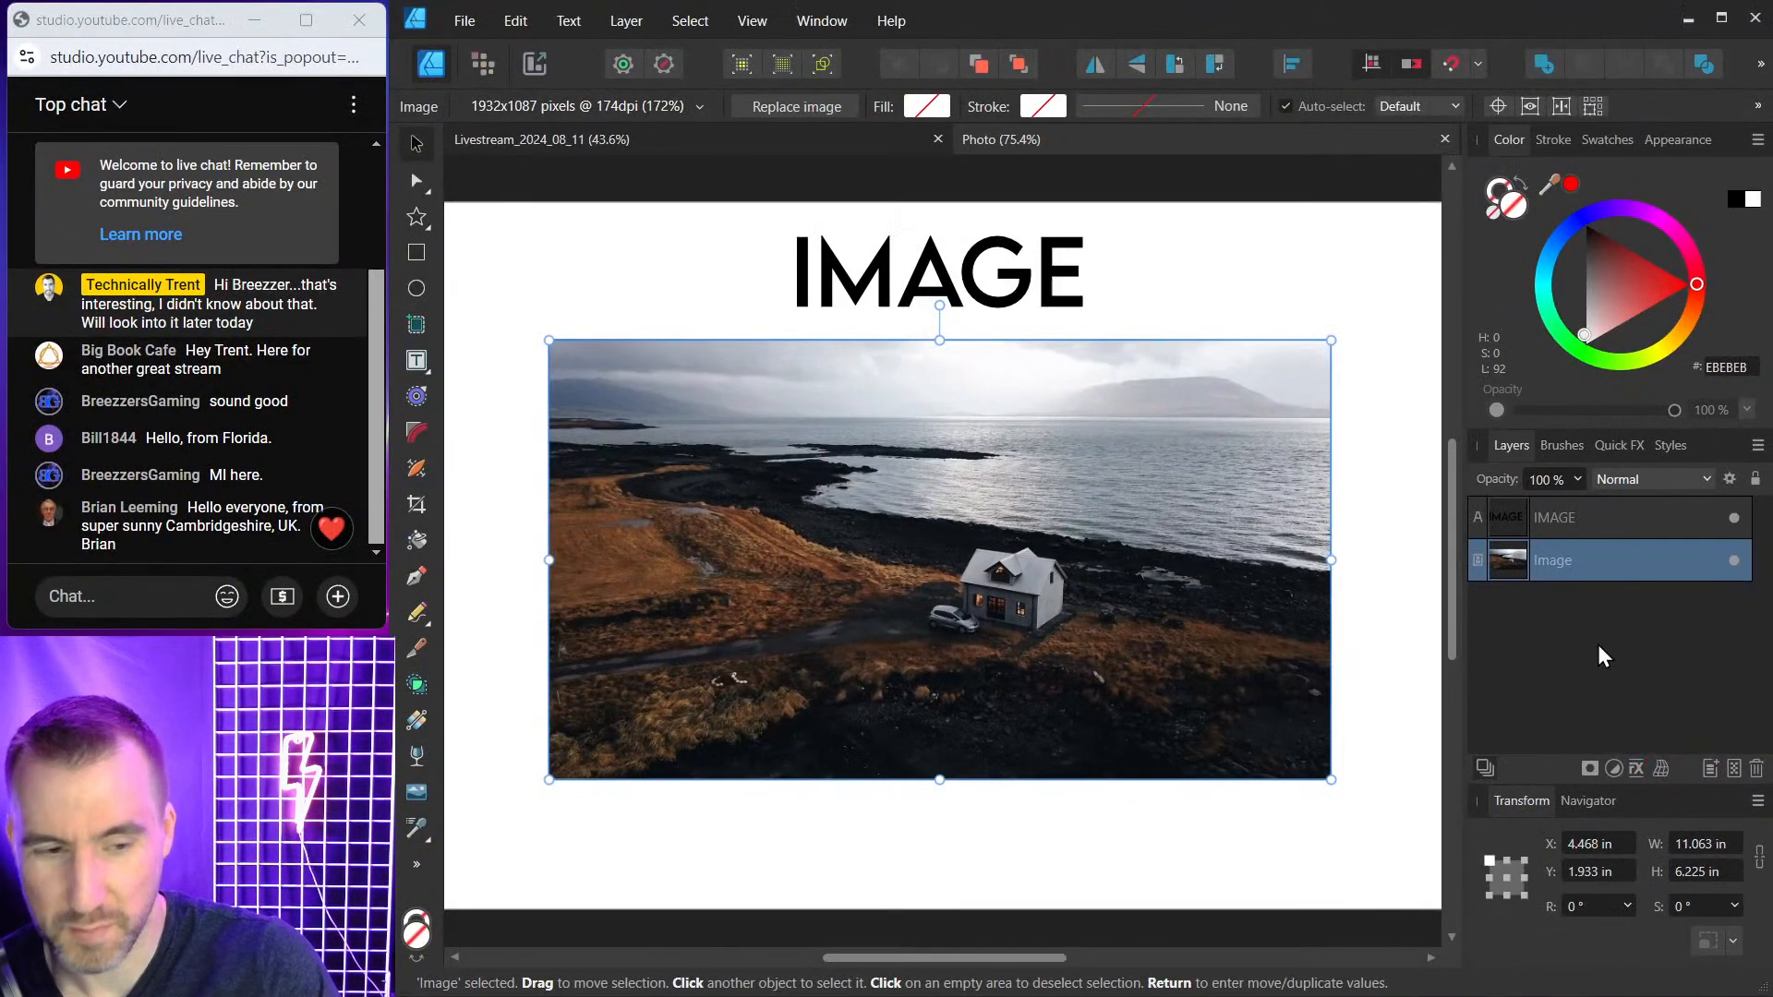
pyautogui.click(1660, 768)
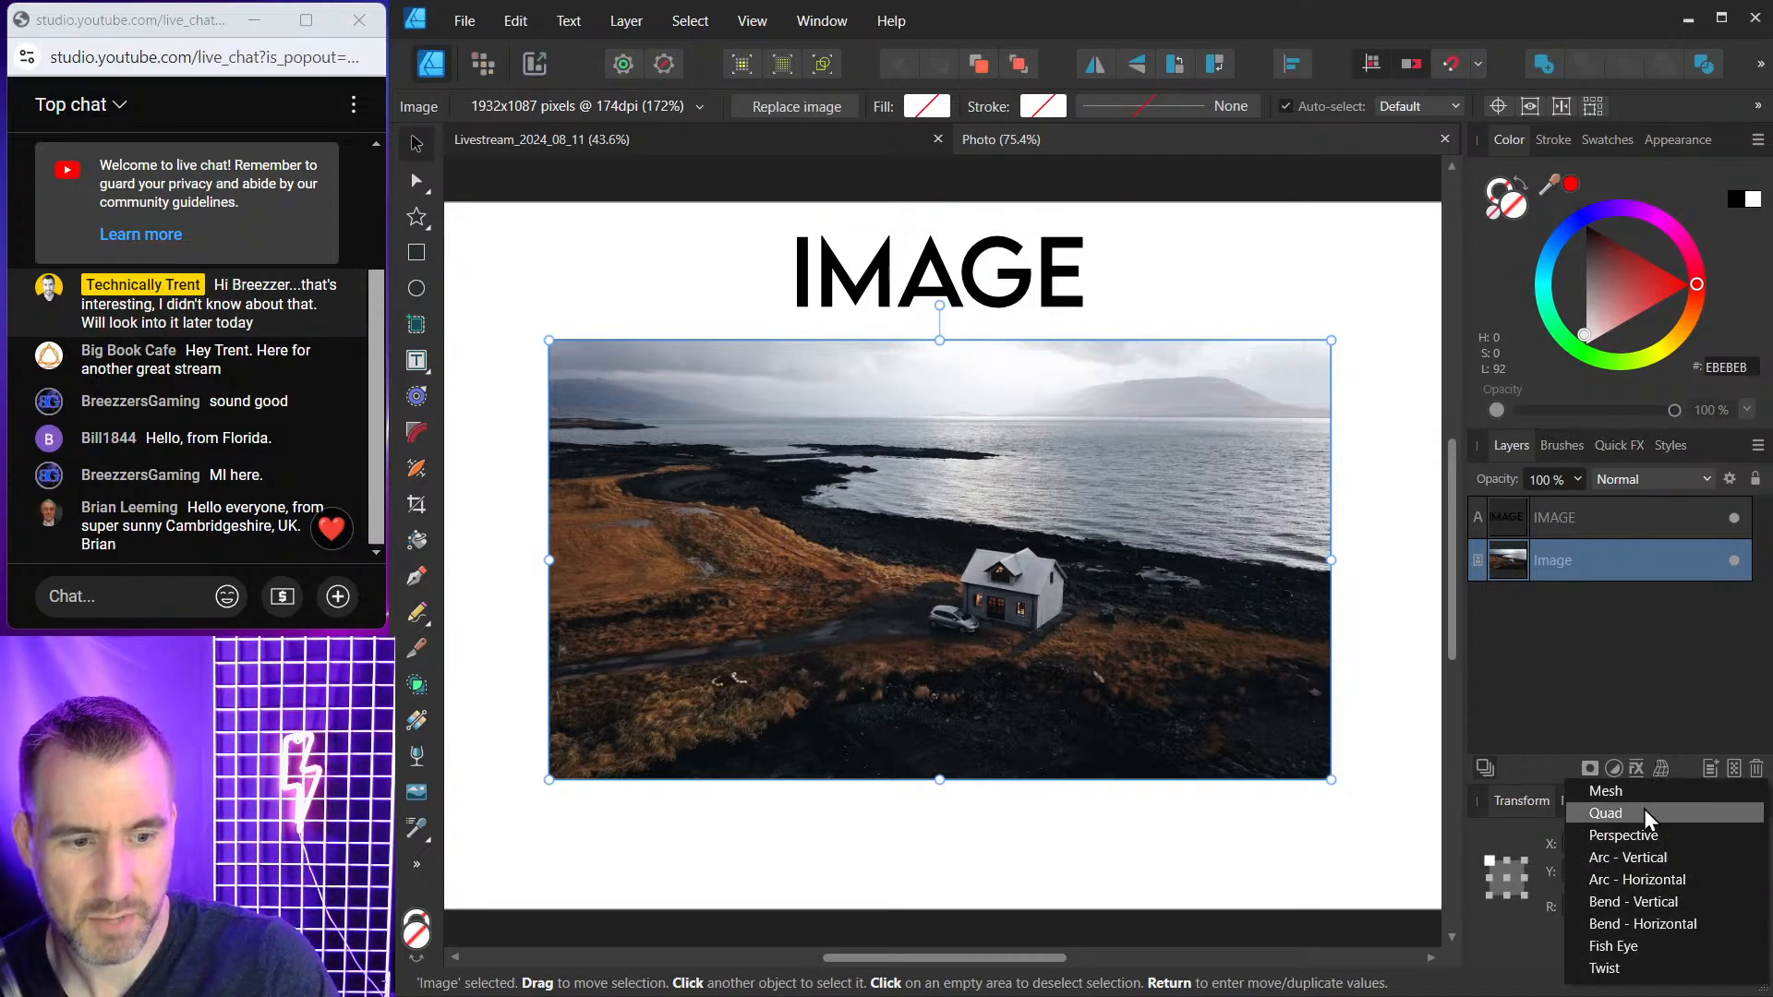
pyautogui.click(1653, 837)
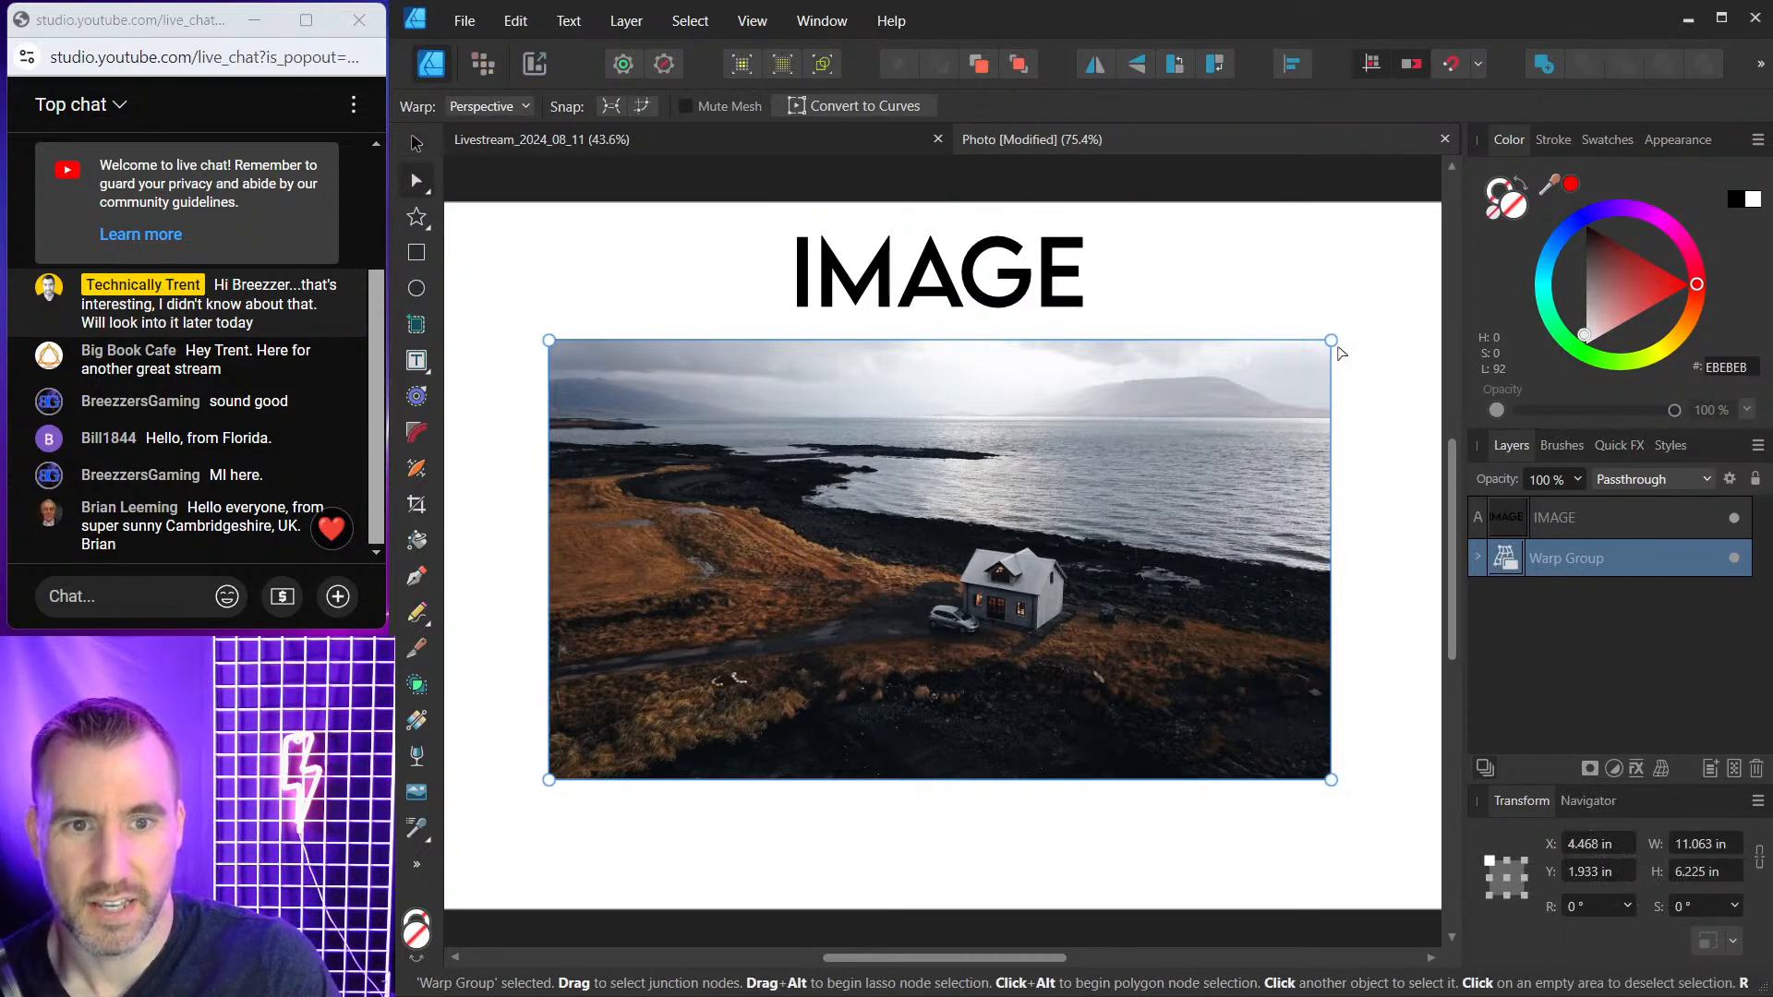
# Distort the warp group by moving its upper-right corner inward, lower-right corner outward and upper-left corner inward.
pyautogui.moveTo(1332, 341); pyautogui.dragTo(1268, 466)
pyautogui.moveTo(1331, 779); pyautogui.dragTo(1350, 844)
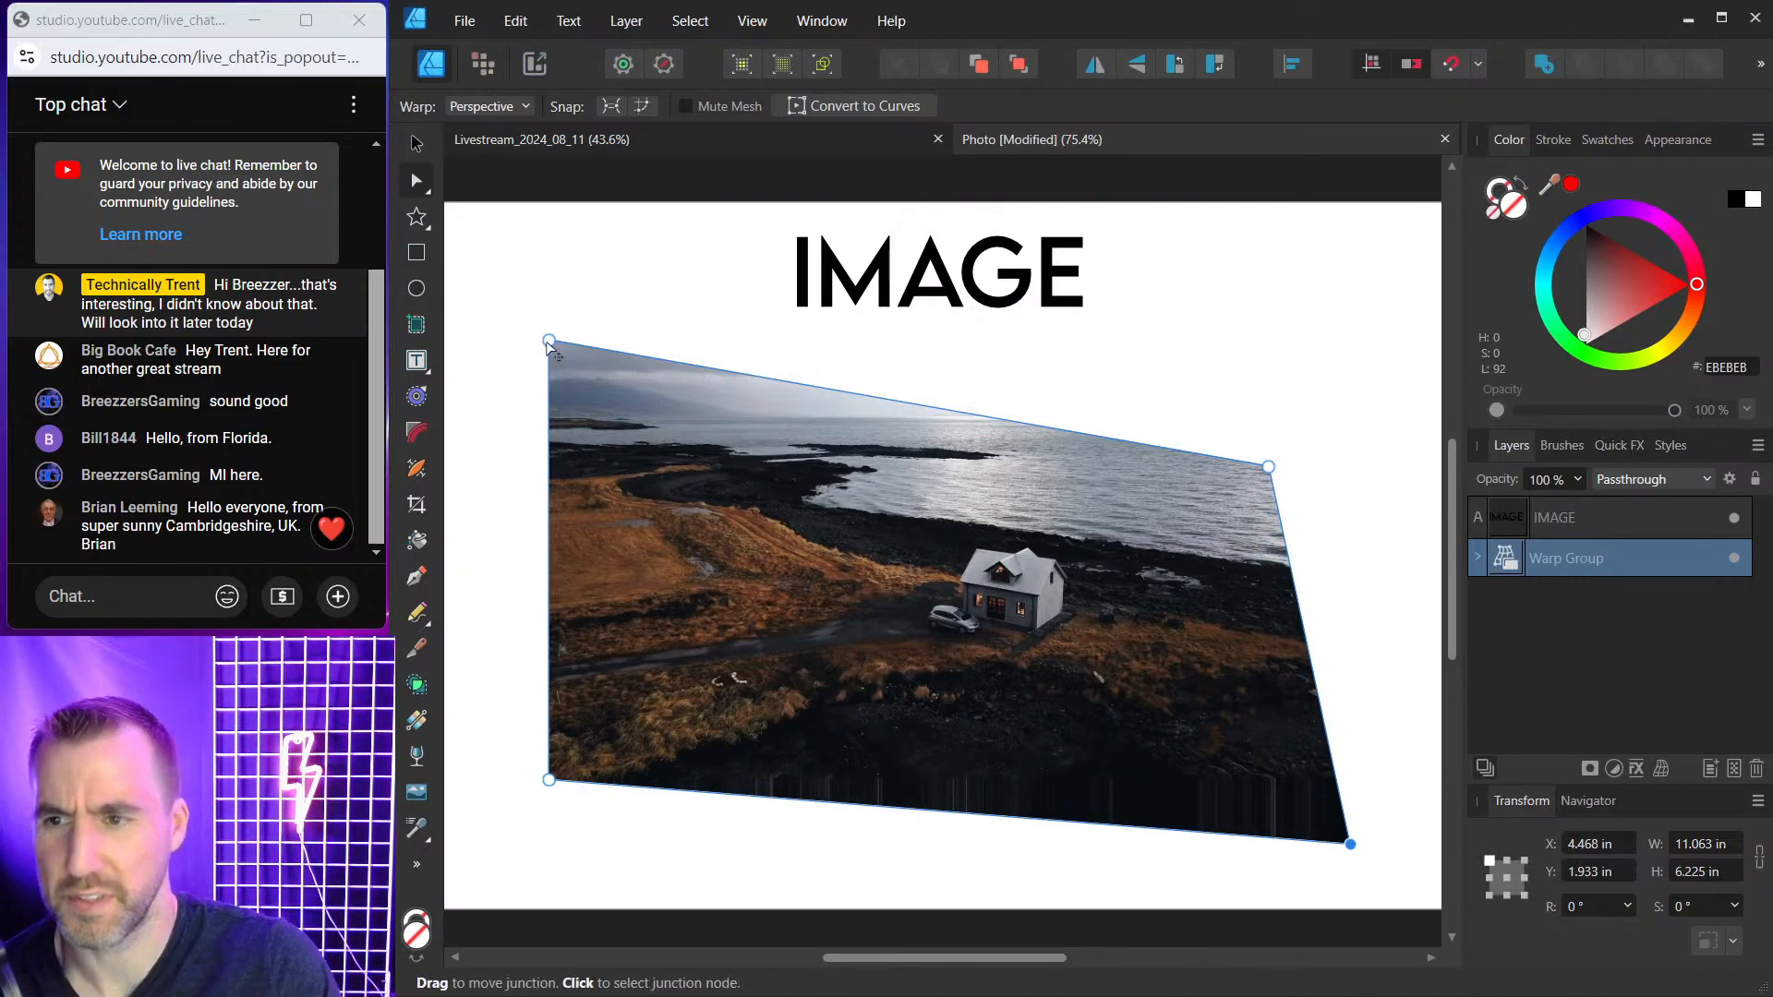
pyautogui.moveTo(549, 340); pyautogui.dragTo(679, 458)
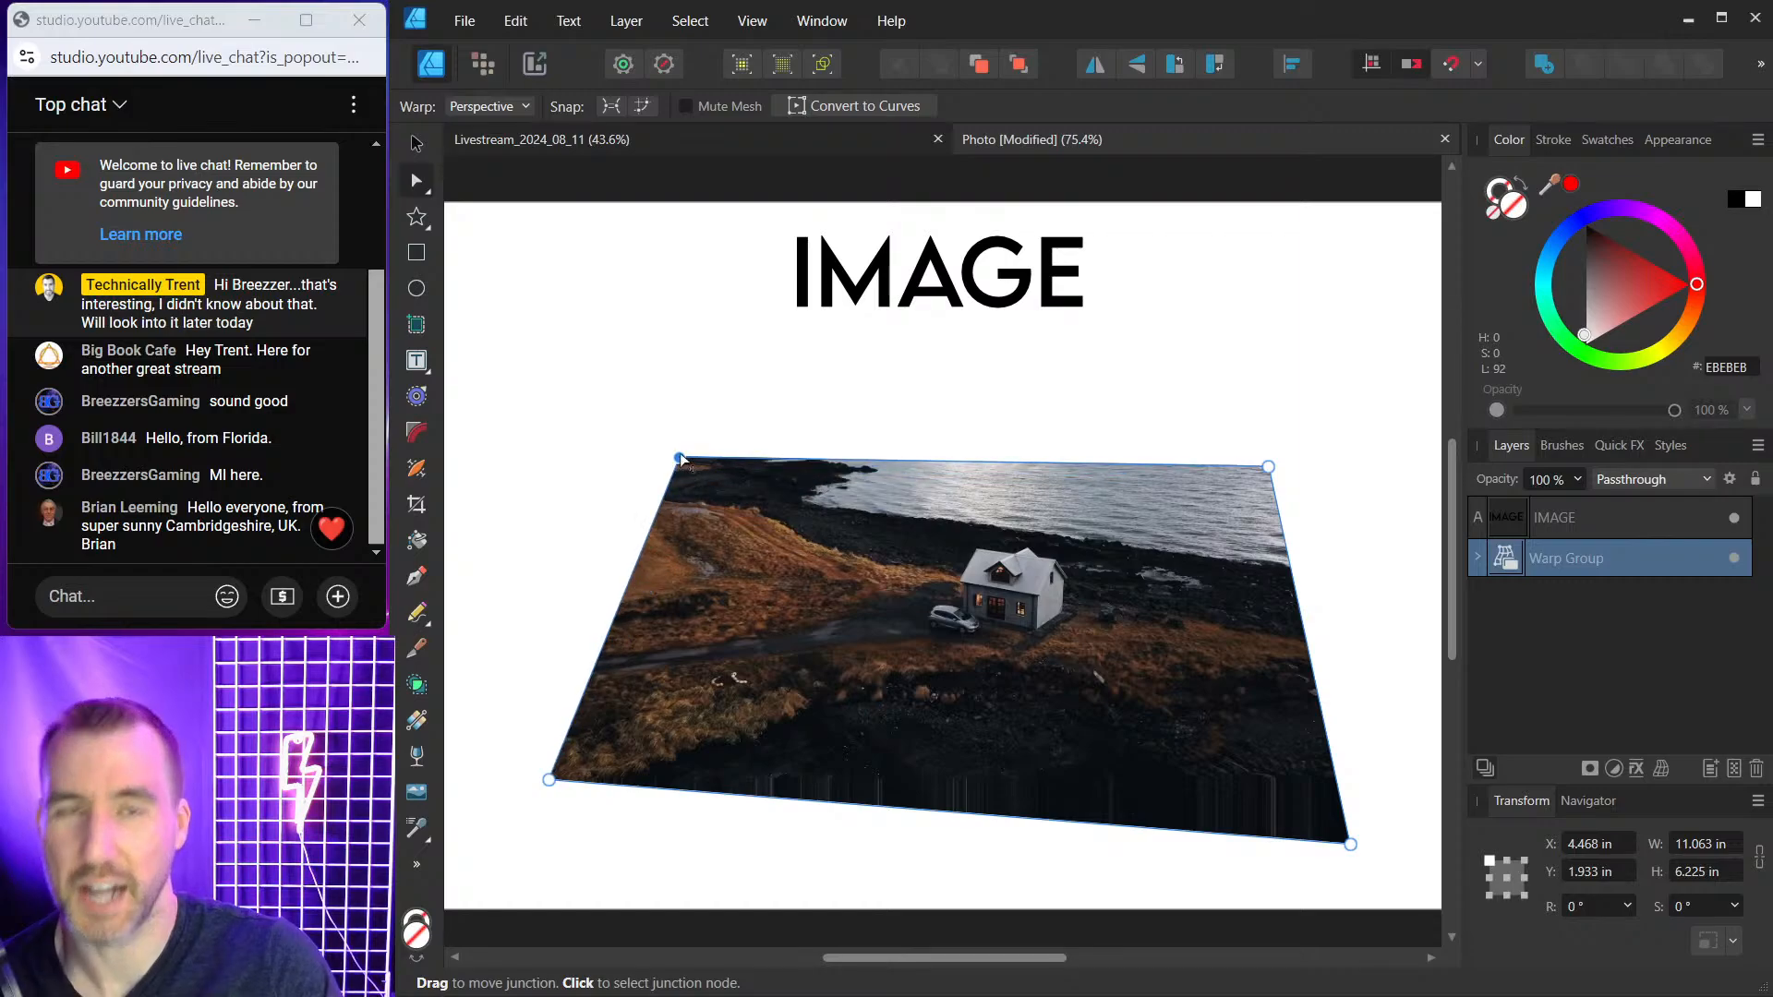
# Undo the three corner moves and the Perspective warp group on the photo.
pyautogui.hotkey('ctrl', 'z')
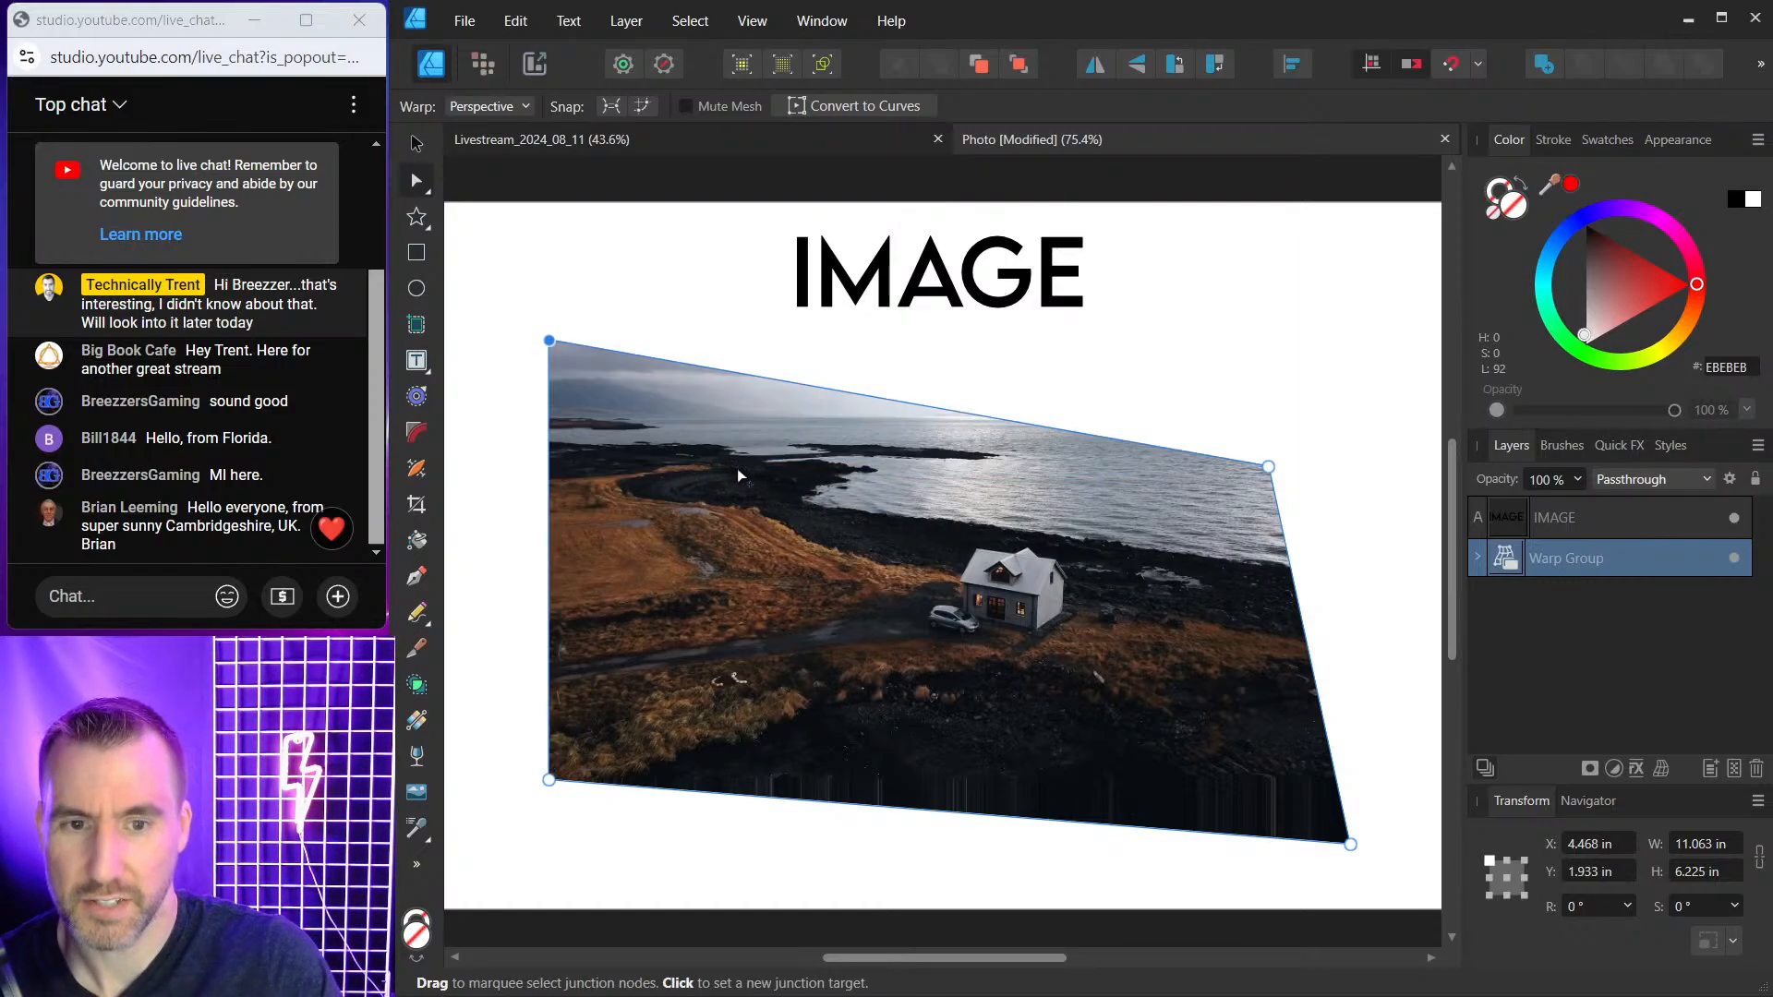
pyautogui.hotkey('ctrl', 'z')
pyautogui.hotkey('ctrl', 'z')
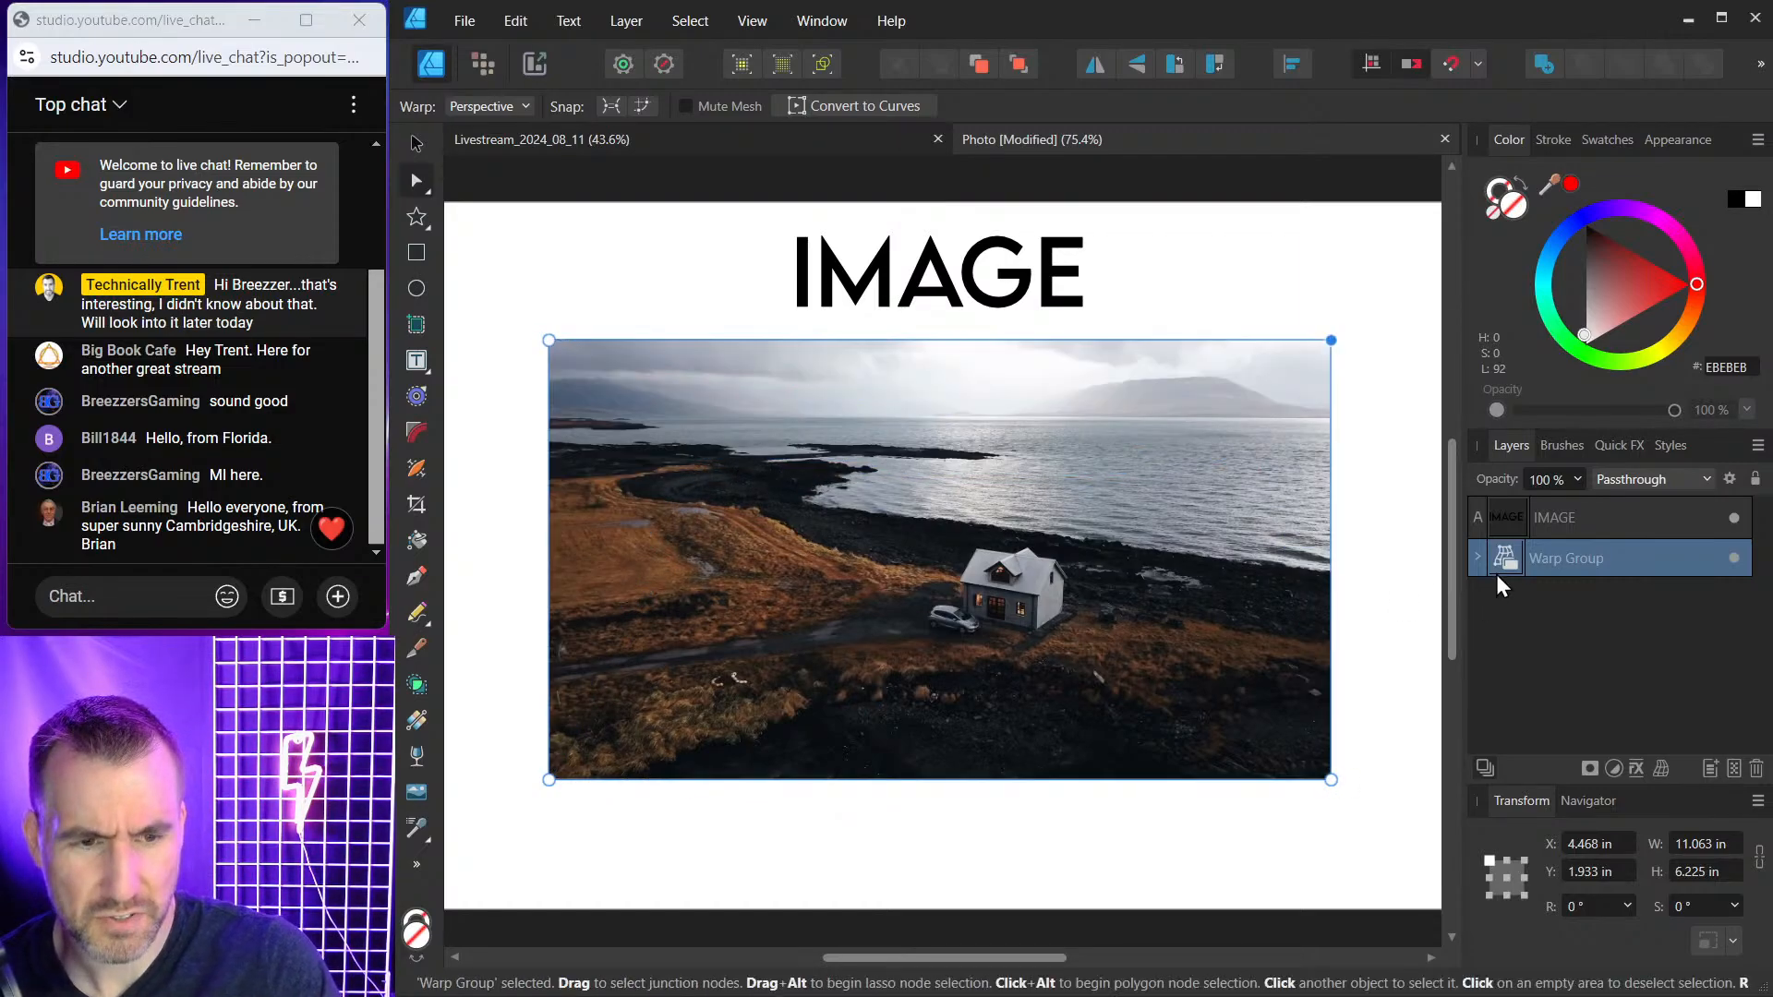
pyautogui.hotkey('ctrl', 'z')
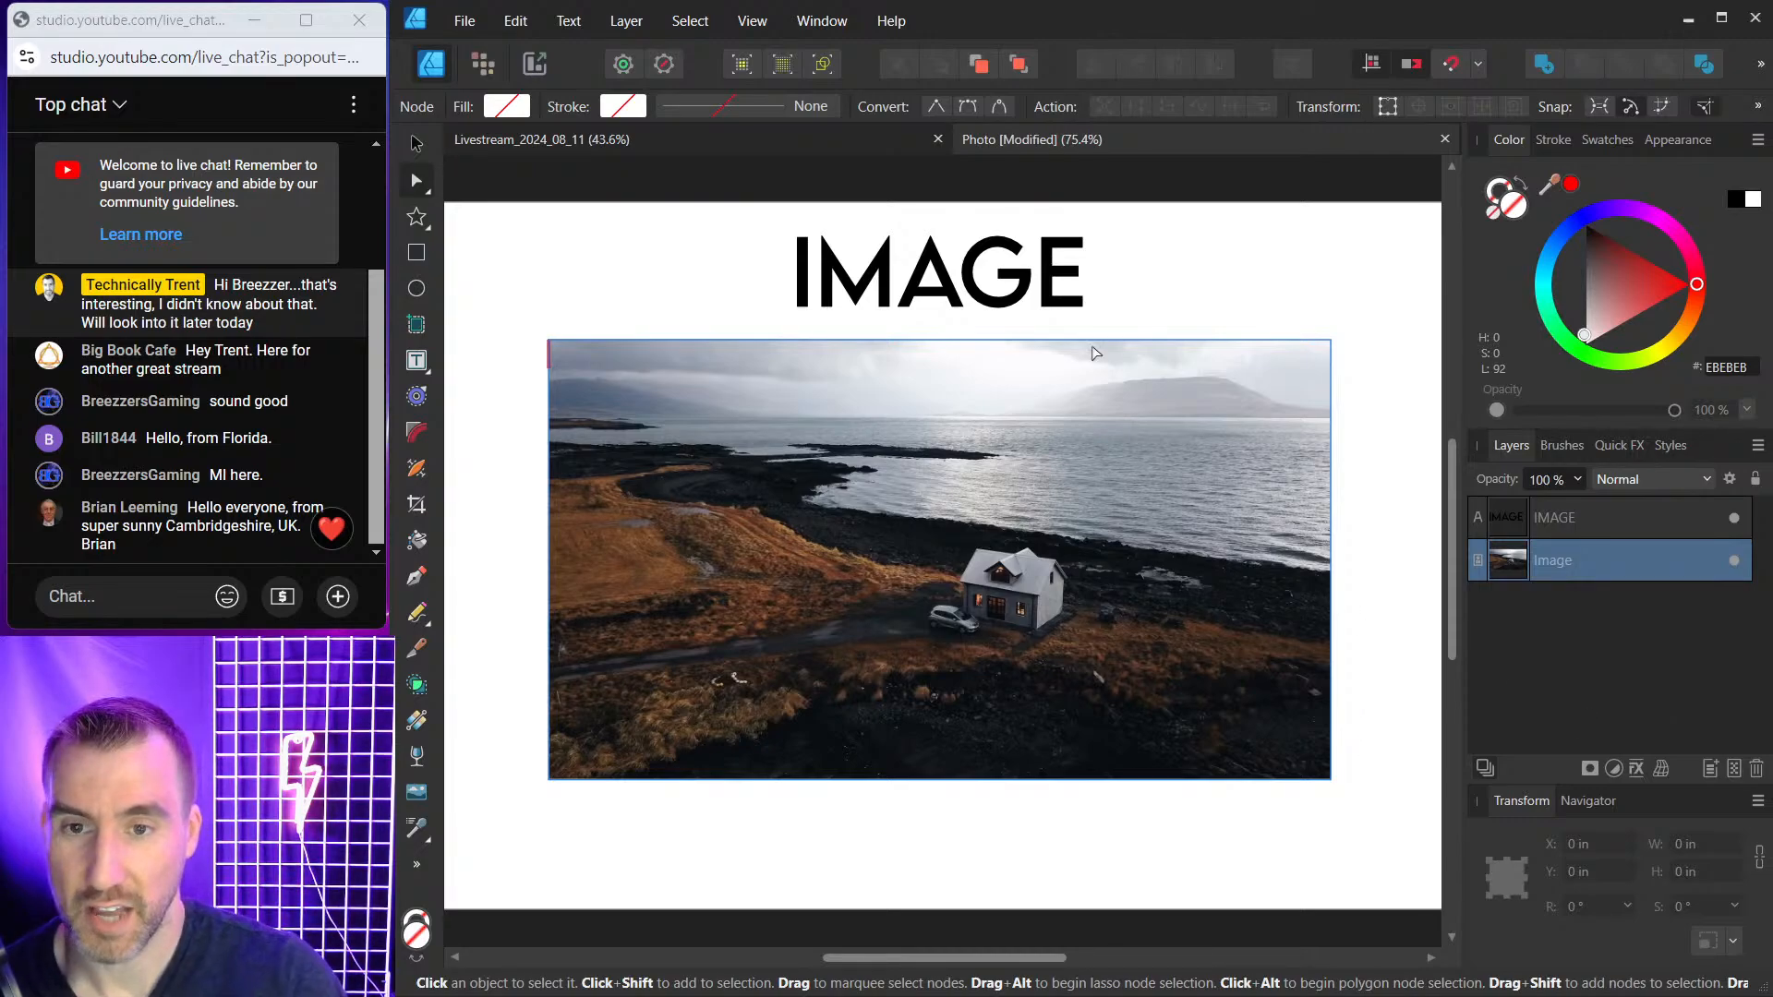
# Reselect the coastal house photo with the Move tool and switch to the Pixel Persona.
pyautogui.click(415, 146)
pyautogui.click(720, 314)
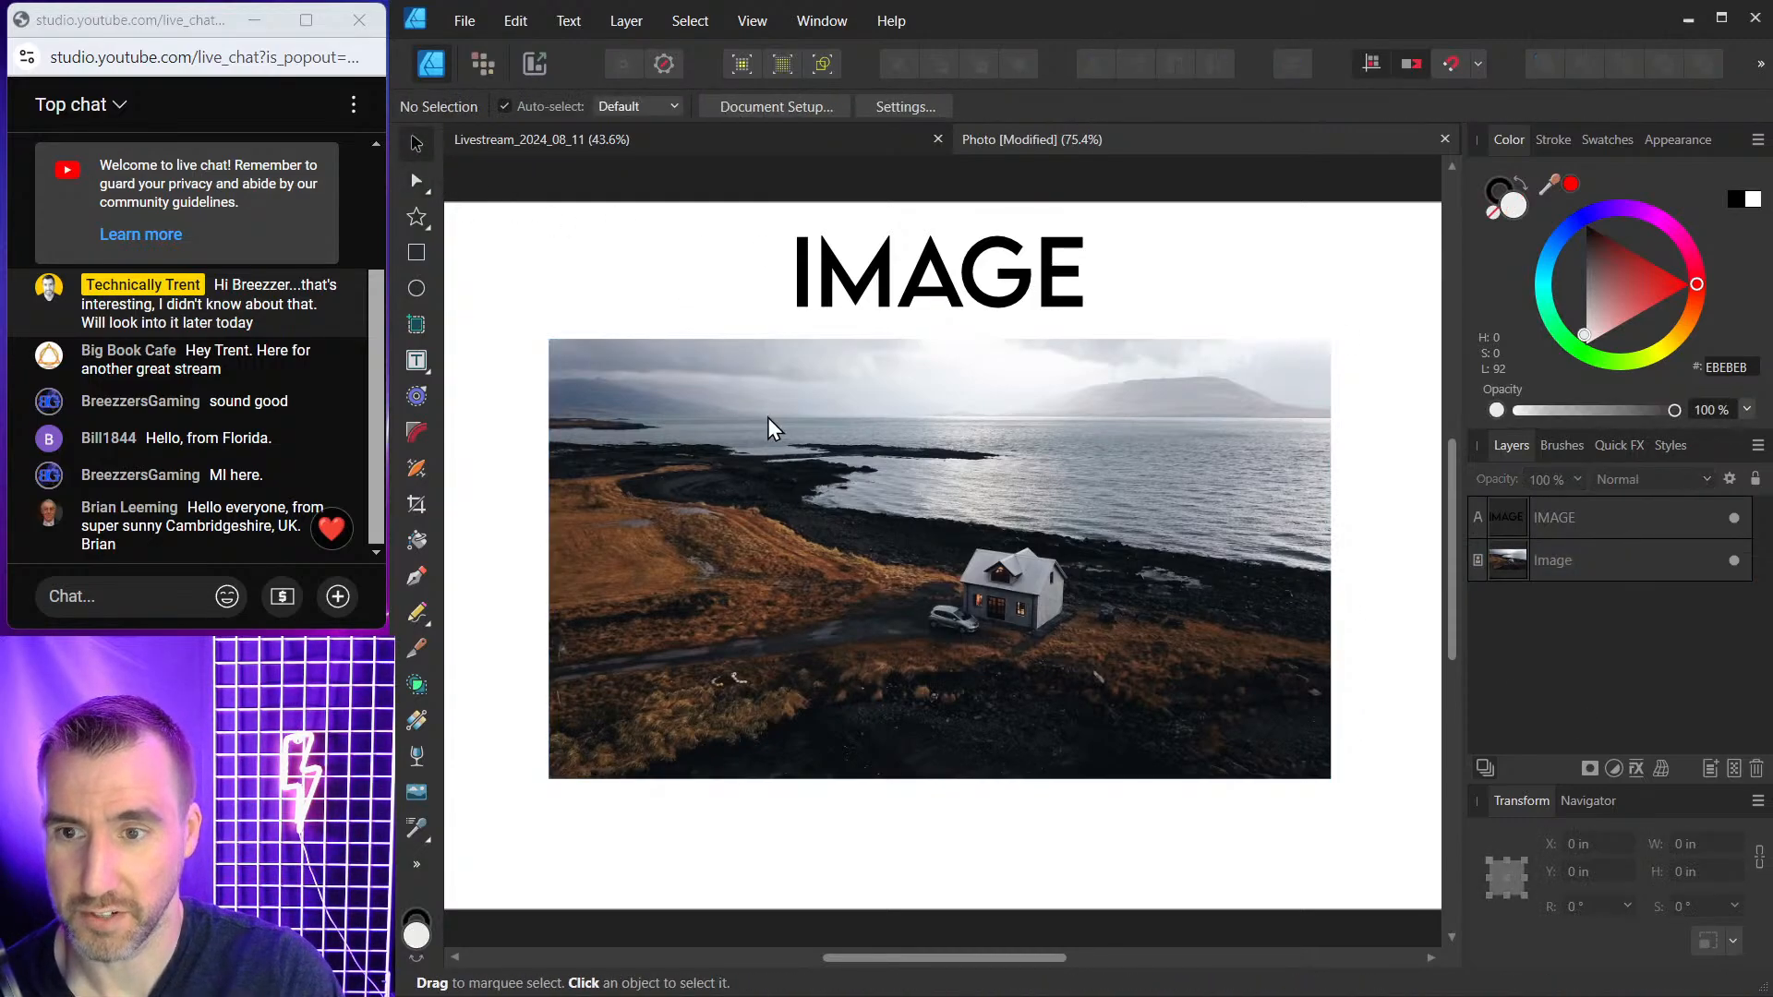
pyautogui.click(774, 429)
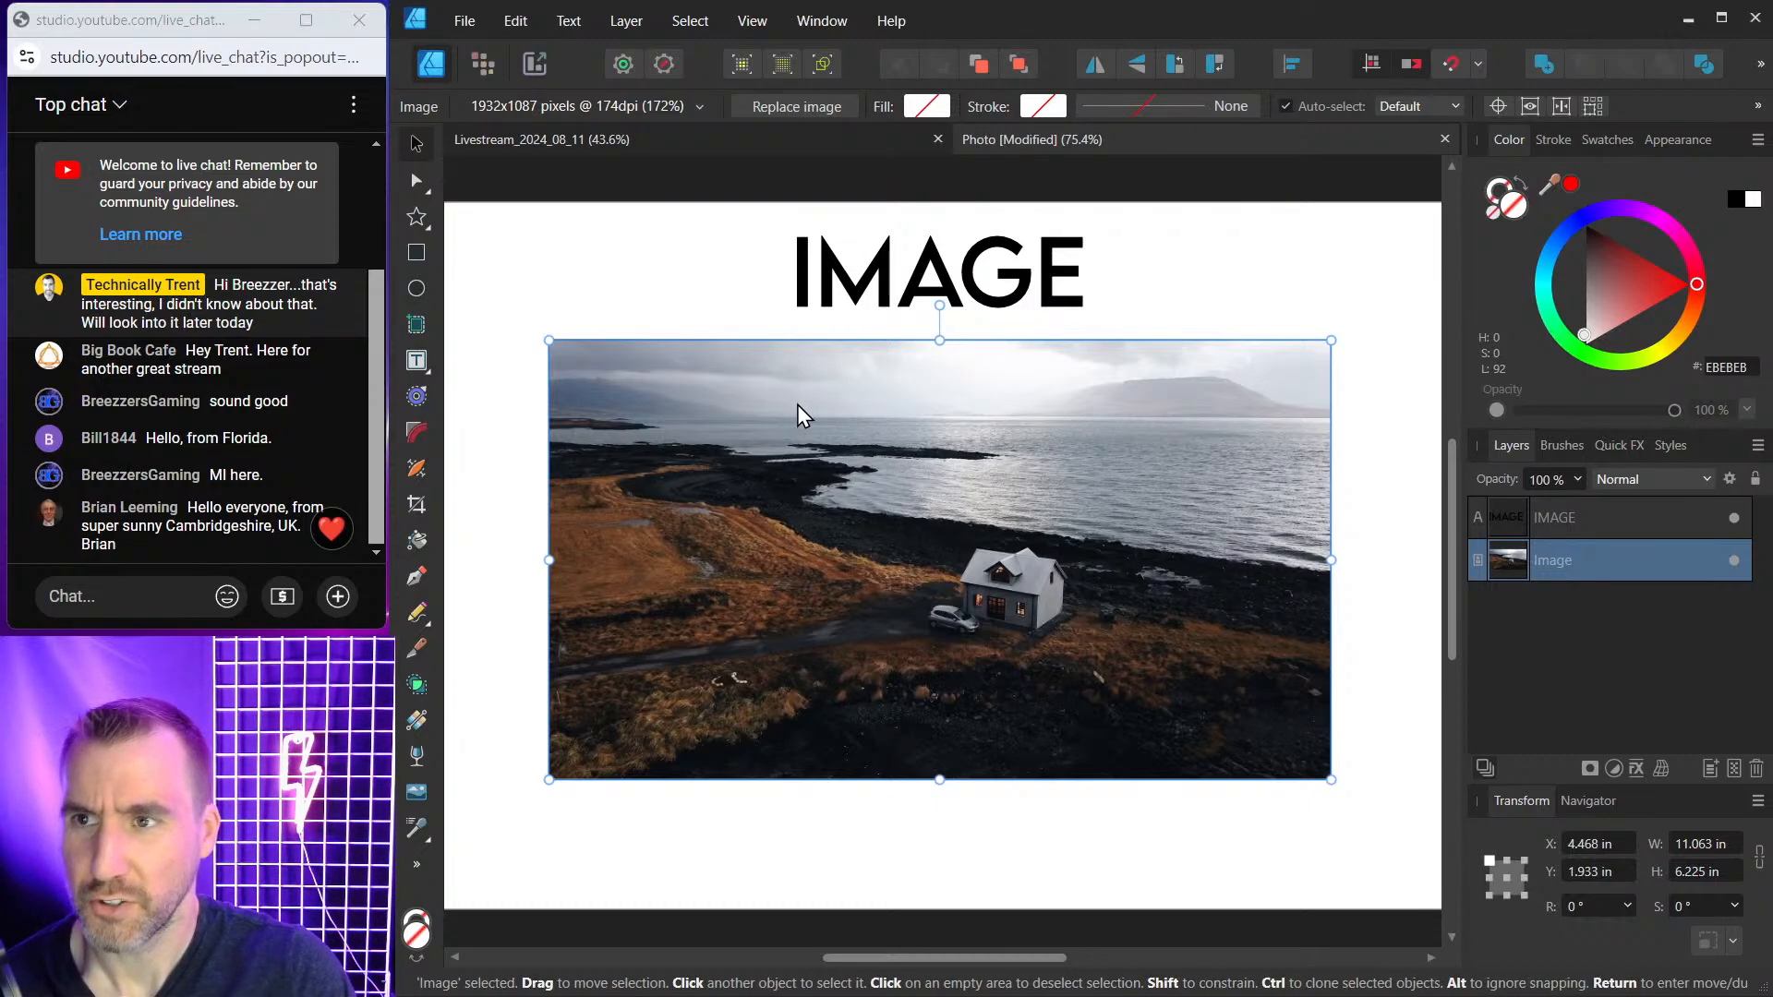
pyautogui.click(484, 65)
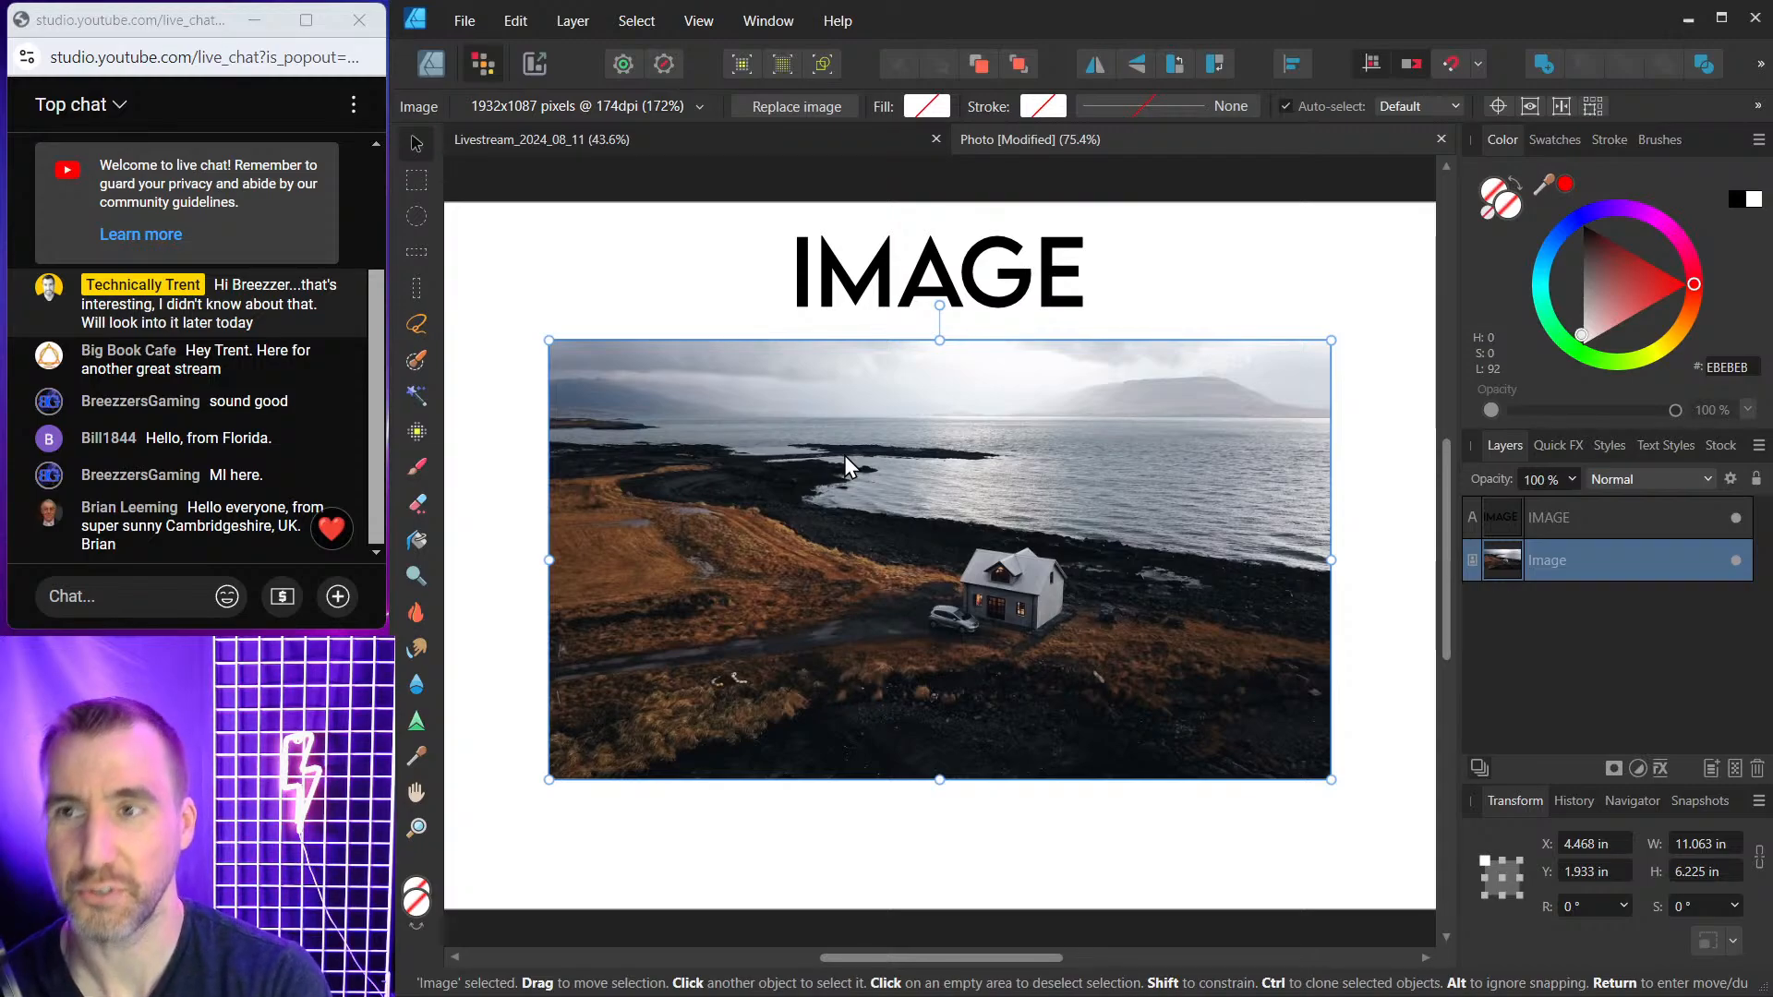
# Add a live Perspective filter to the photo and move its settings dialog clear of the picture.
pyautogui.click(586, 25)
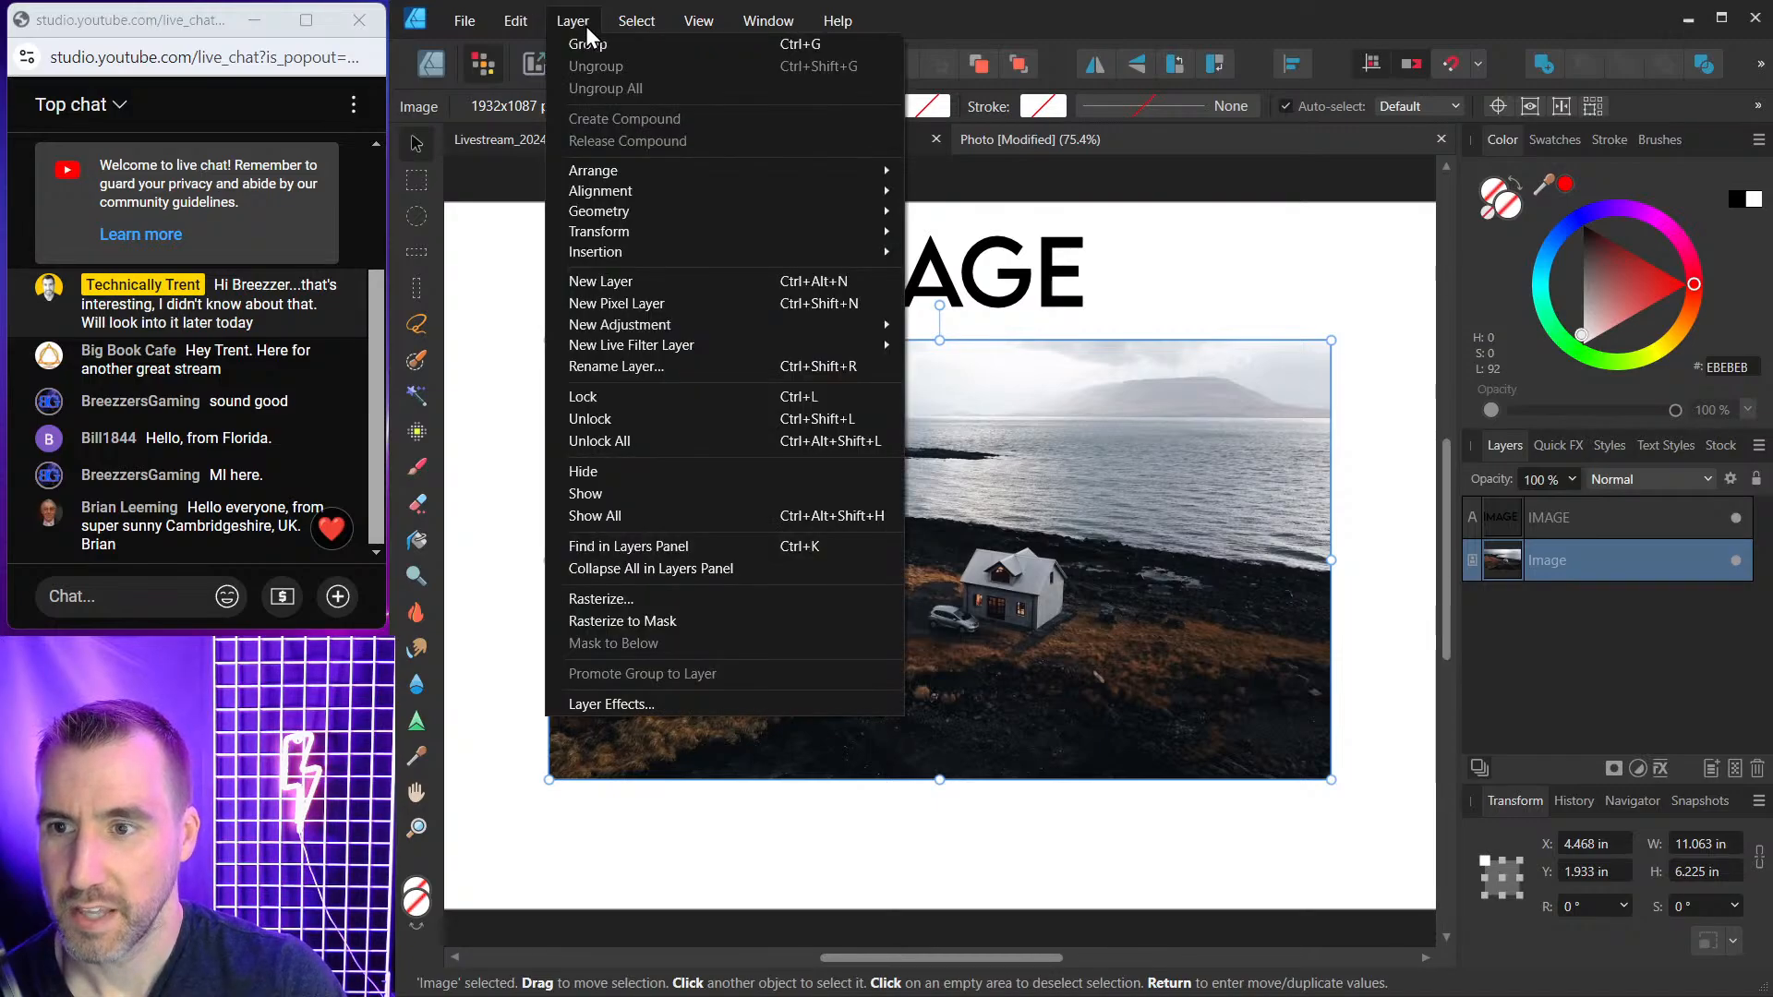
pyautogui.moveTo(663, 346)
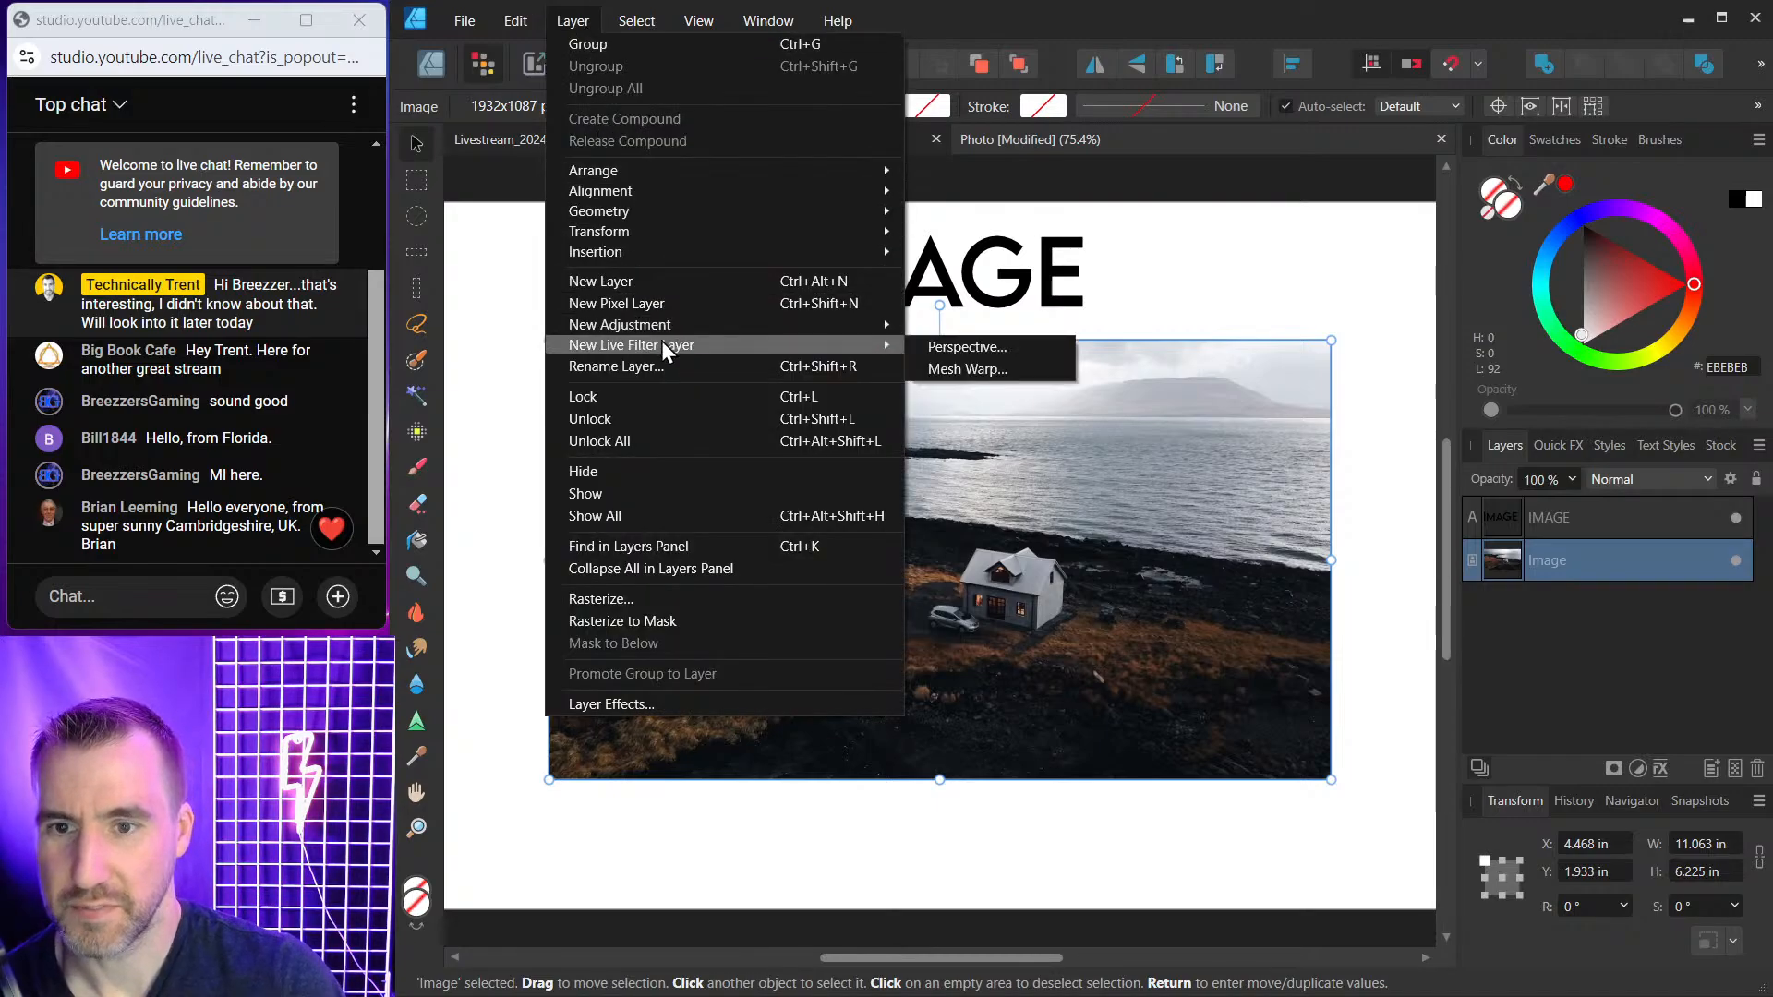
pyautogui.click(990, 351)
pyautogui.moveTo(1289, 685); pyautogui.dragTo(1594, 137)
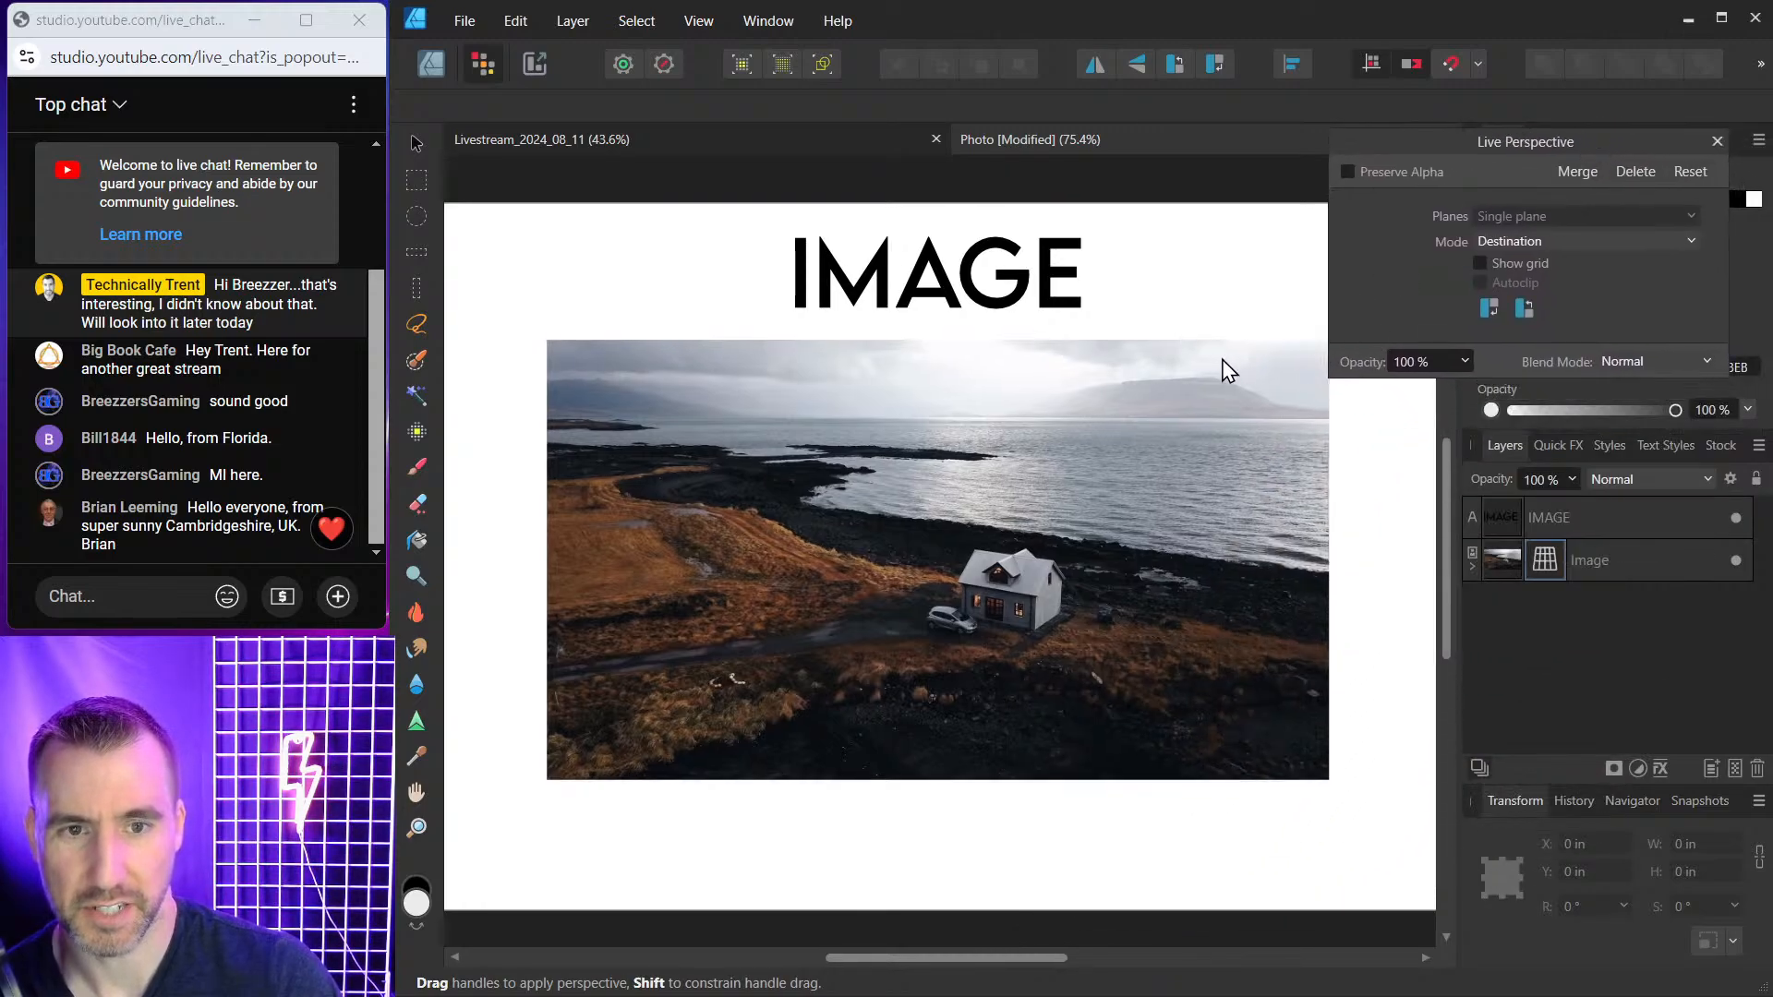
# Pull the photo's upper-right and lower-right perspective corners inward, and delete the live Perspective filter.
pyautogui.hscroll(1, 1227, 360)
pyautogui.moveTo(1274, 338); pyautogui.dragTo(1090, 391)
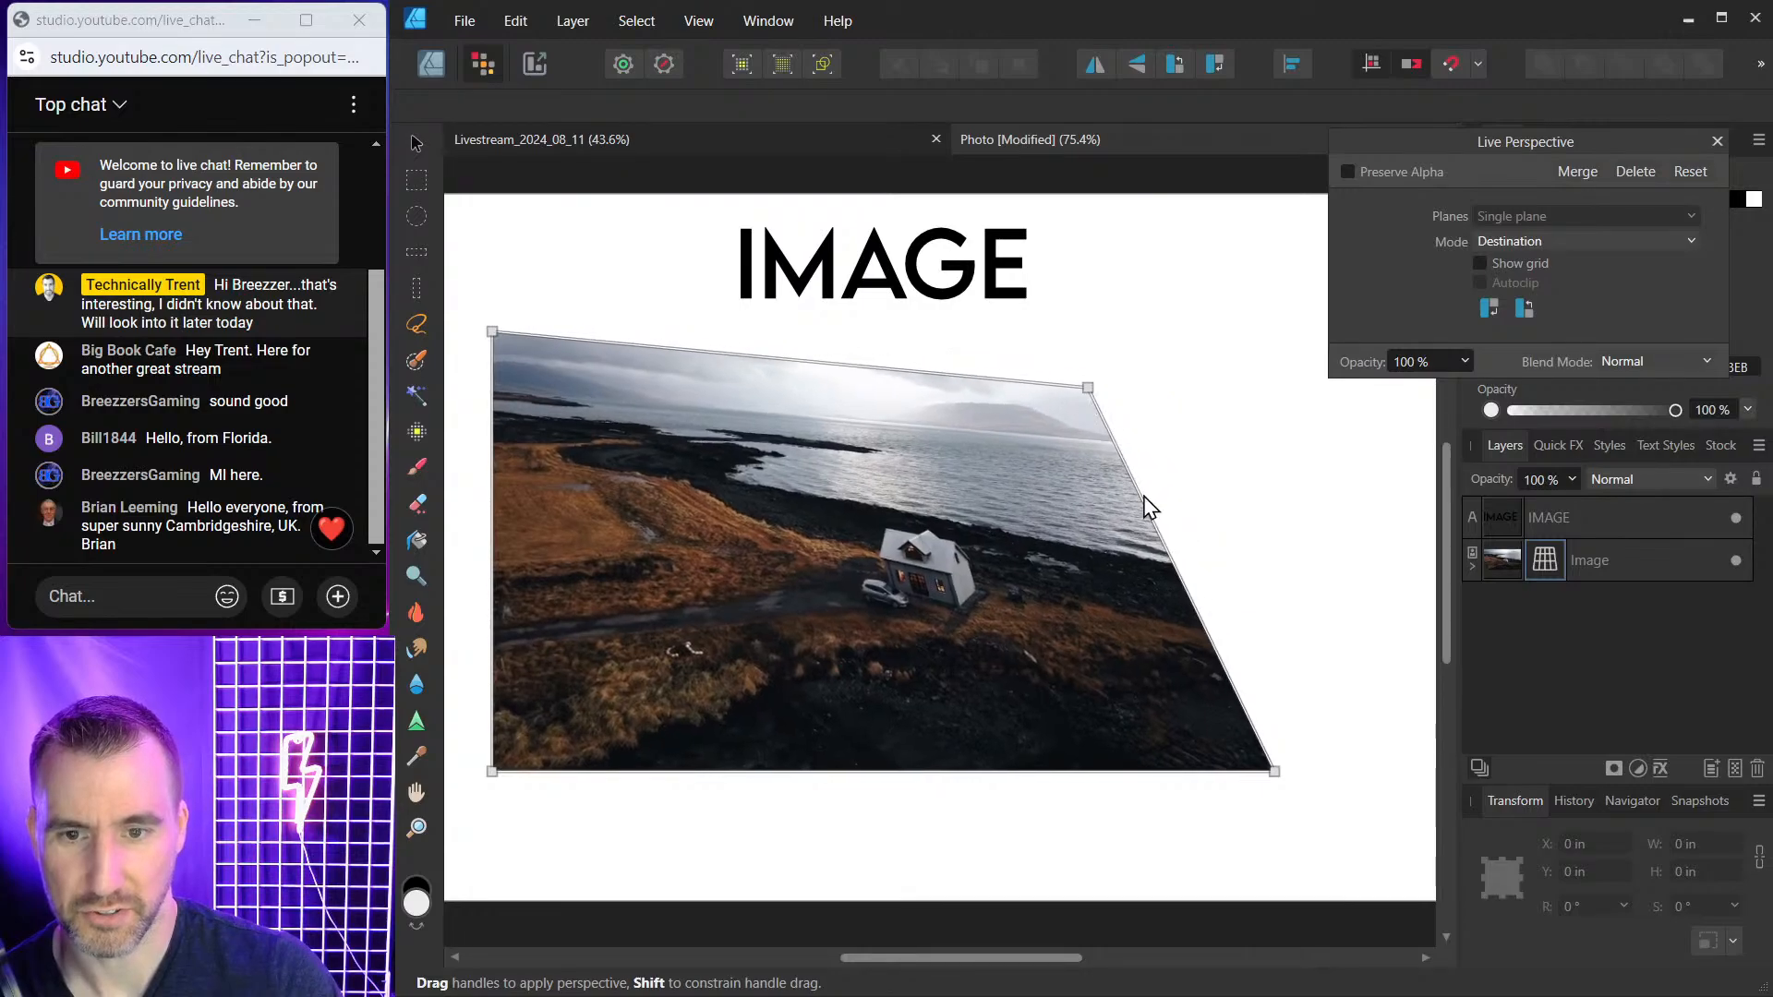
pyautogui.moveTo(1275, 770); pyautogui.dragTo(1090, 613)
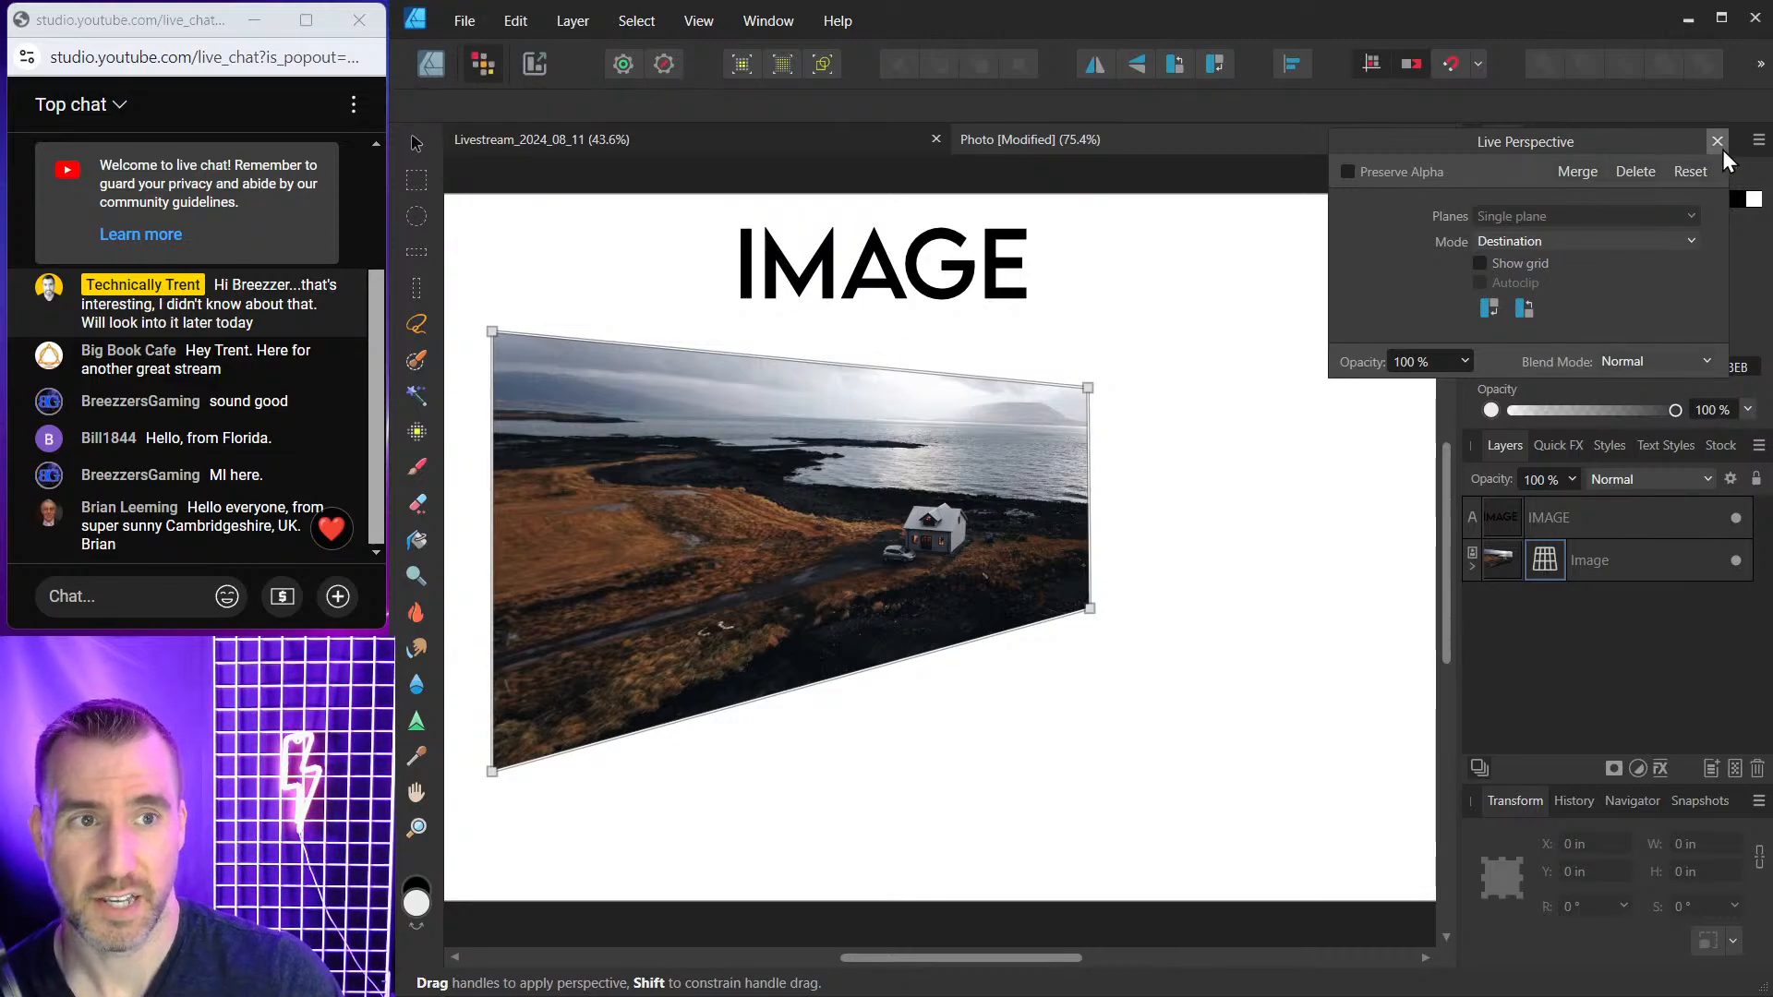
pyautogui.click(1635, 172)
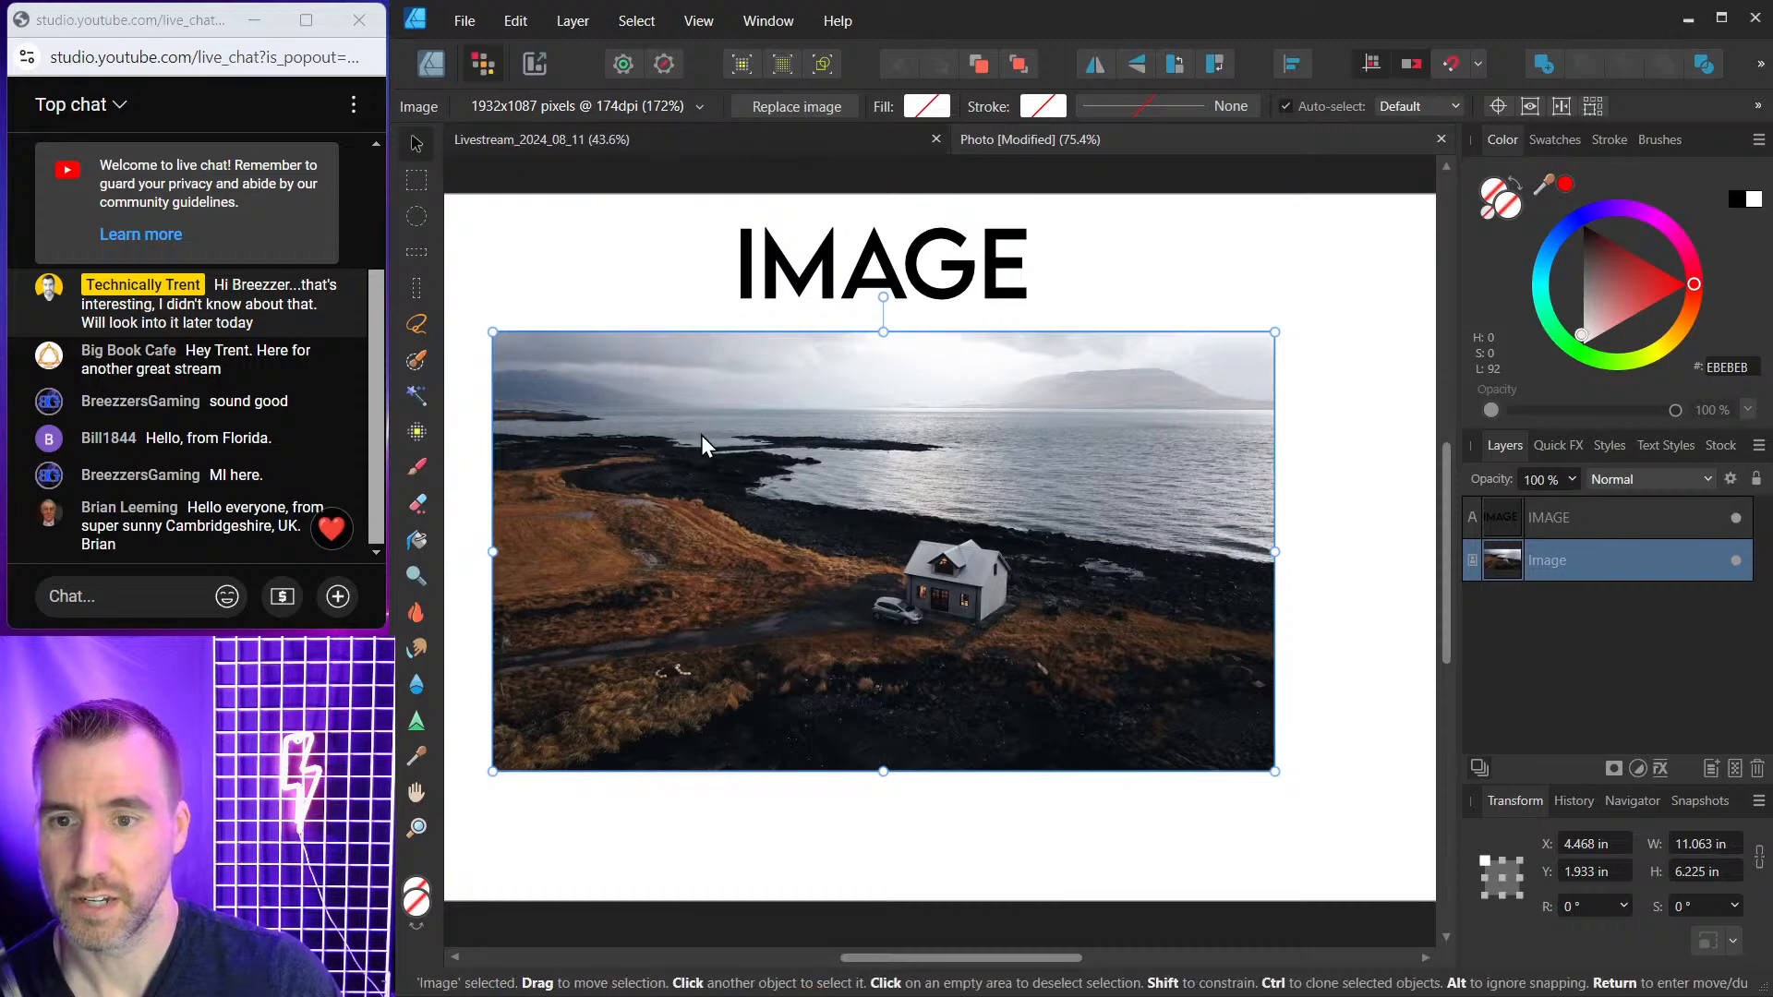
# Show which live filter layers the Pixel Persona offers for the selected photo.
pyautogui.click(570, 23)
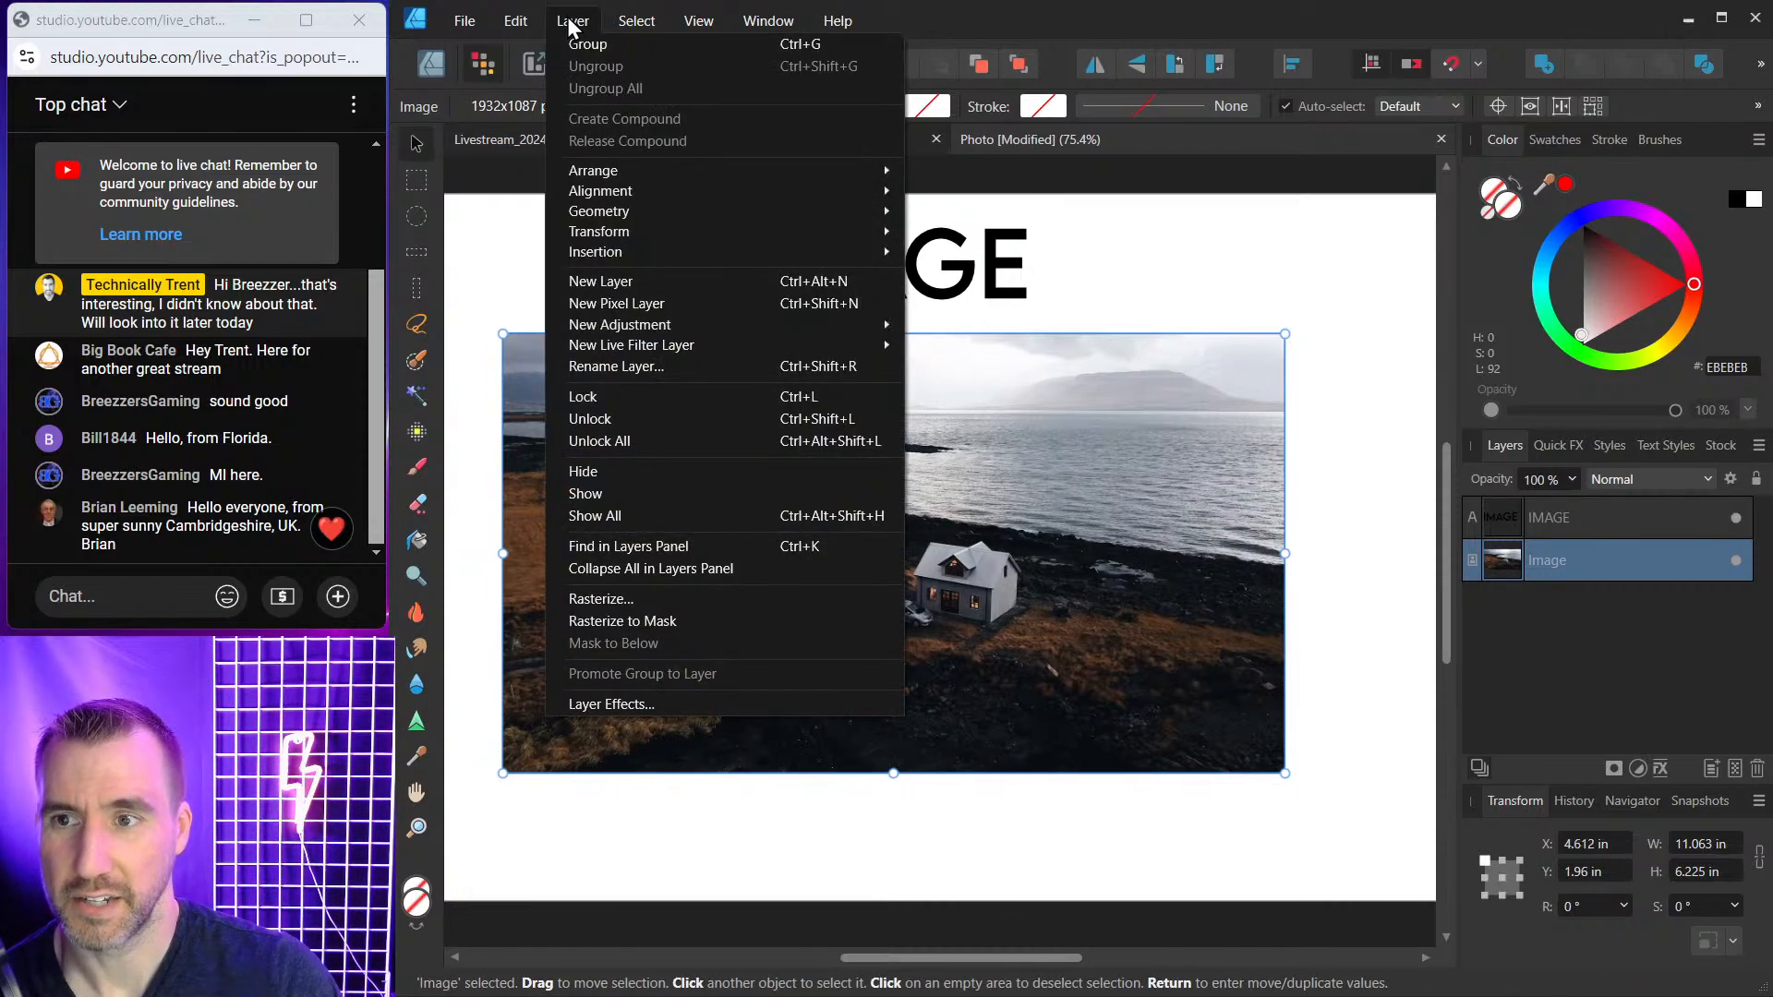
pyautogui.moveTo(708, 344)
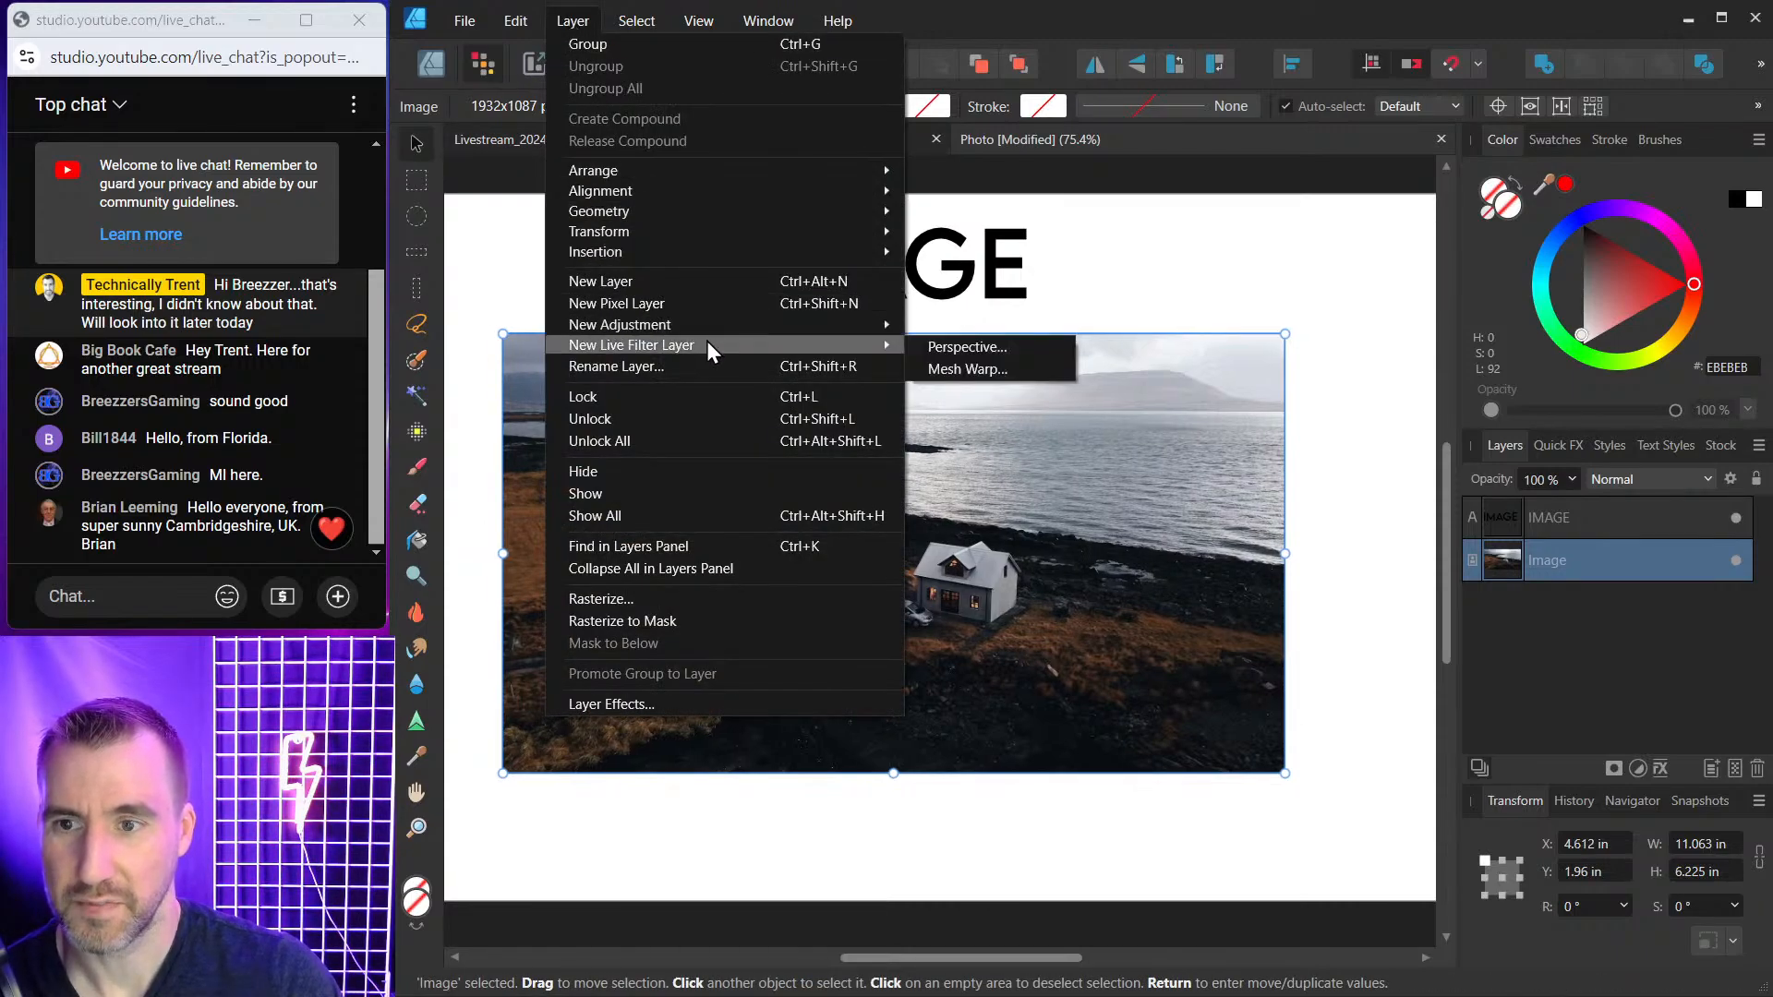
pyautogui.hotkey('ctrl', '1')
pyautogui.click(710, 341)
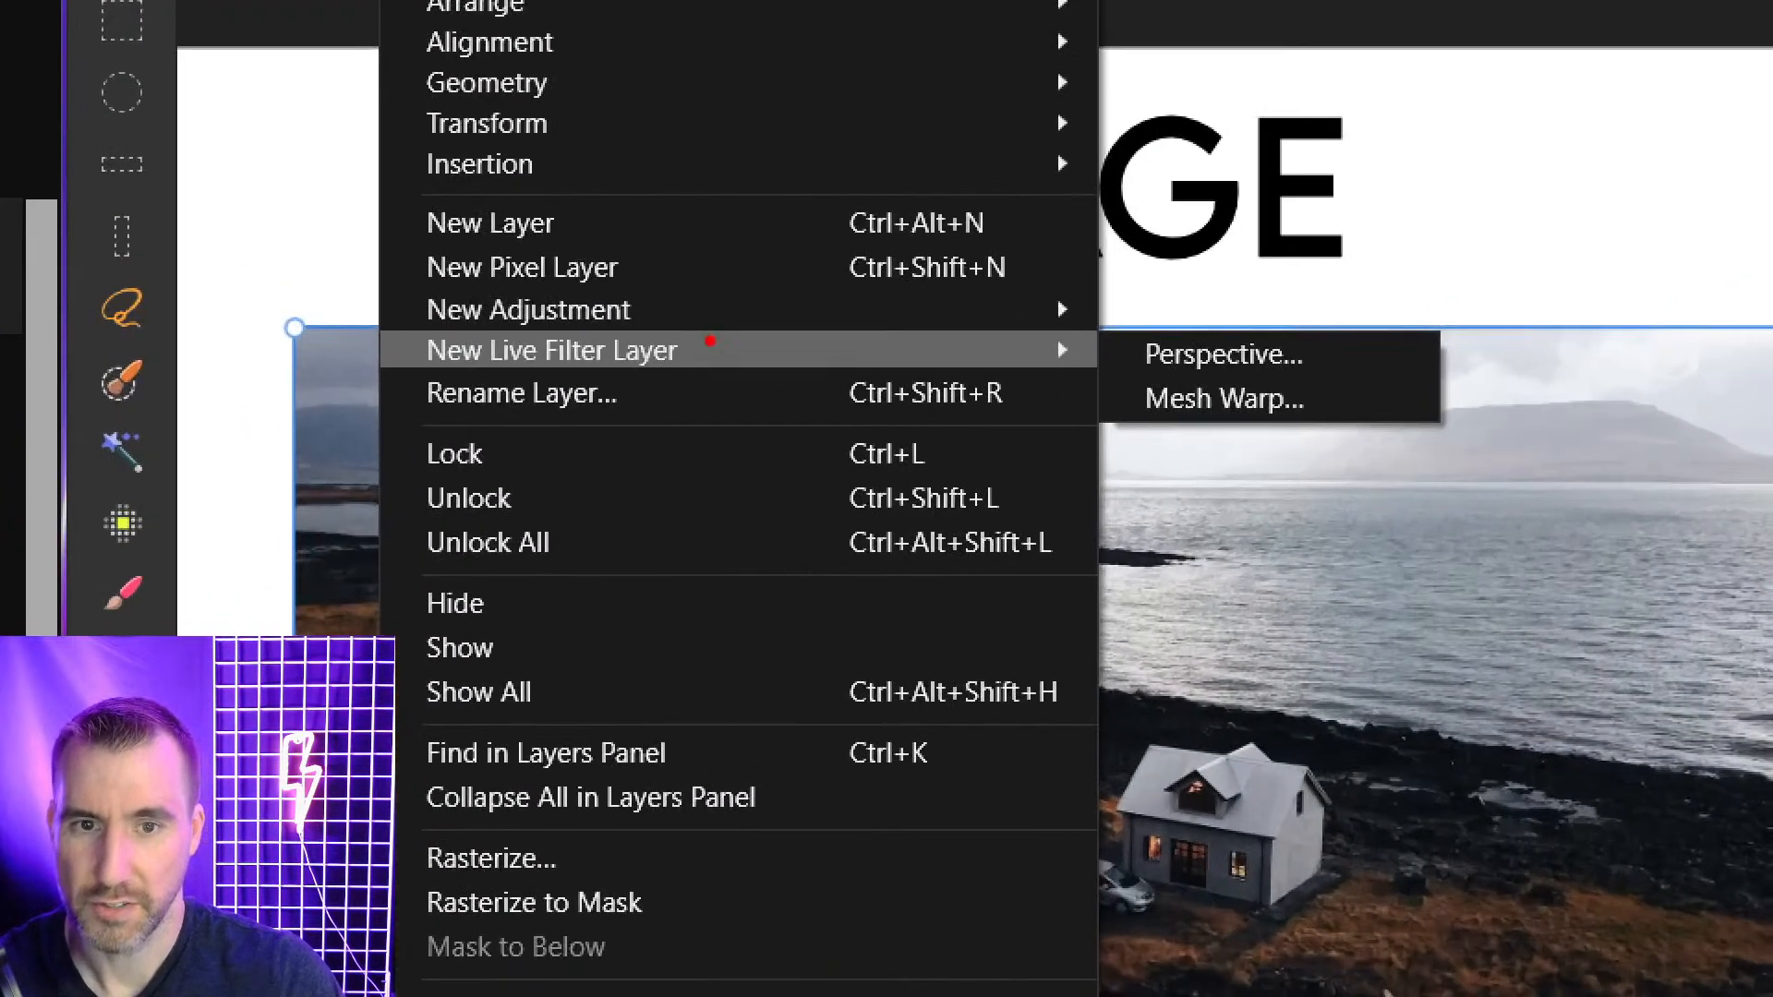
pyautogui.moveTo(798, 292)
pyautogui.mouseDown()
pyautogui.moveTo(516, 297)
pyautogui.moveTo(393, 316)
pyautogui.moveTo(388, 380)
pyautogui.moveTo(1195, 446)
pyautogui.moveTo(1421, 435)
pyautogui.moveTo(1498, 378)
pyautogui.moveTo(1095, 297)
pyautogui.moveTo(776, 292)
pyautogui.mouseUp()
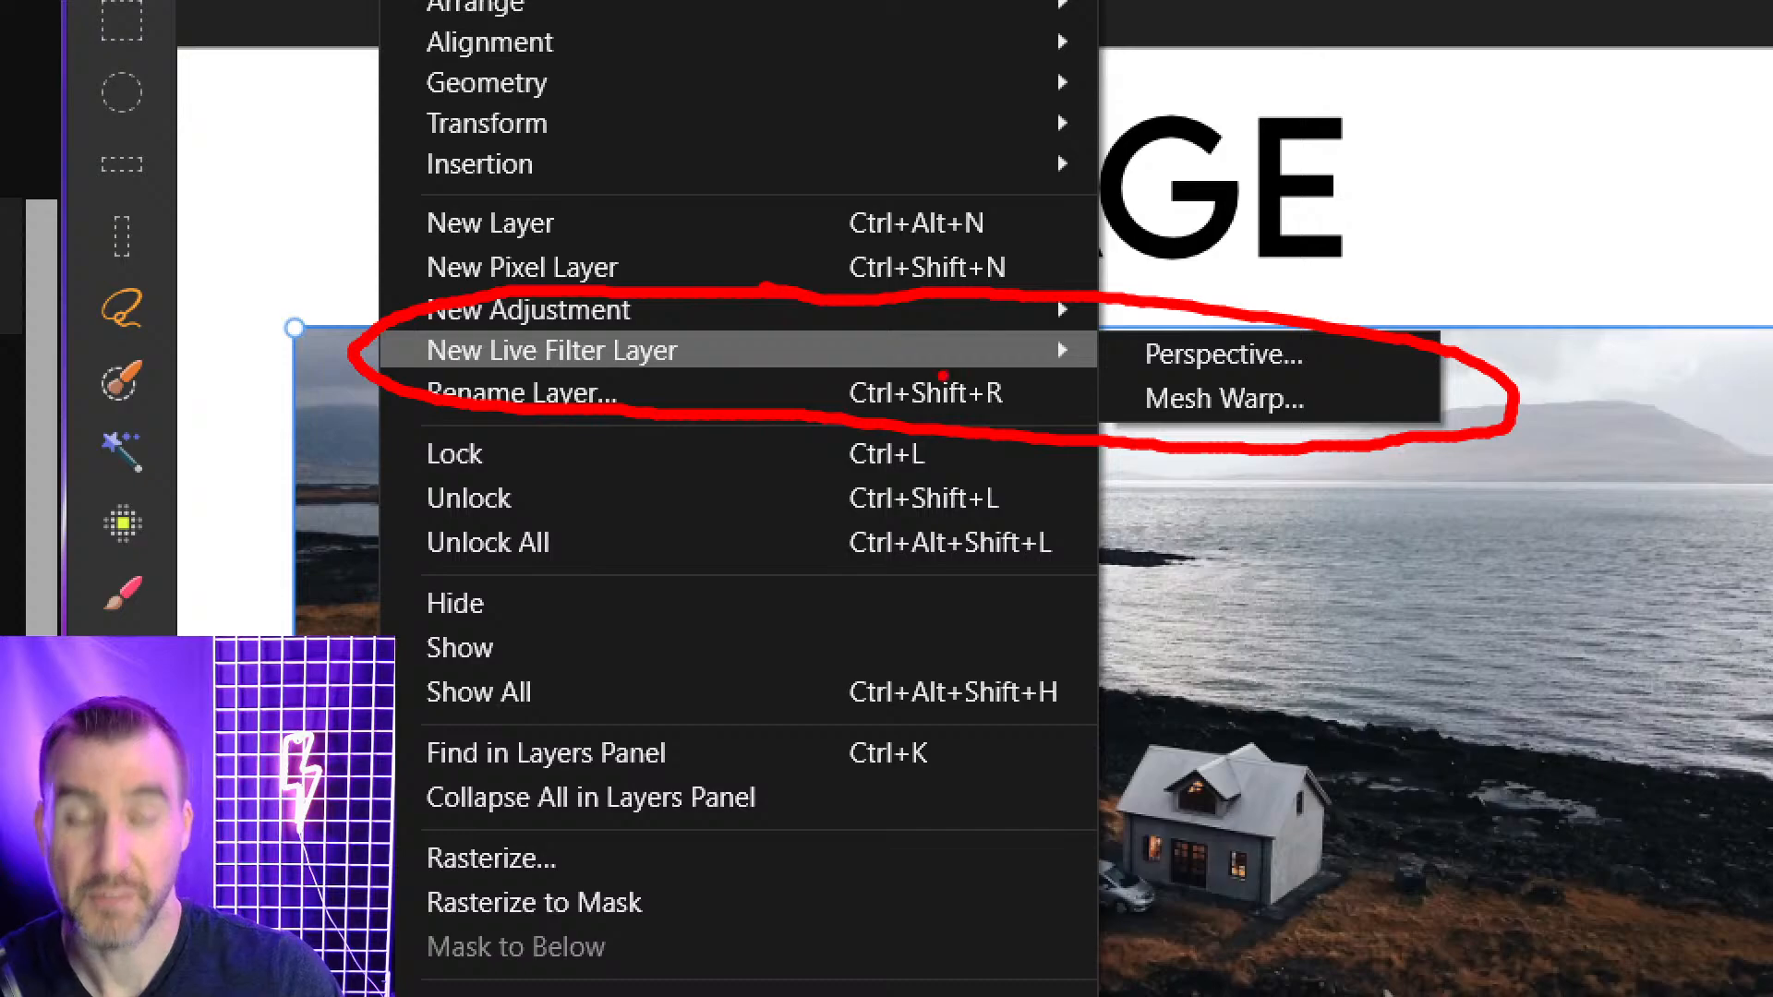
# Leave the live filter list without adding a filter and deselect the photo.
pyautogui.press('Escape')
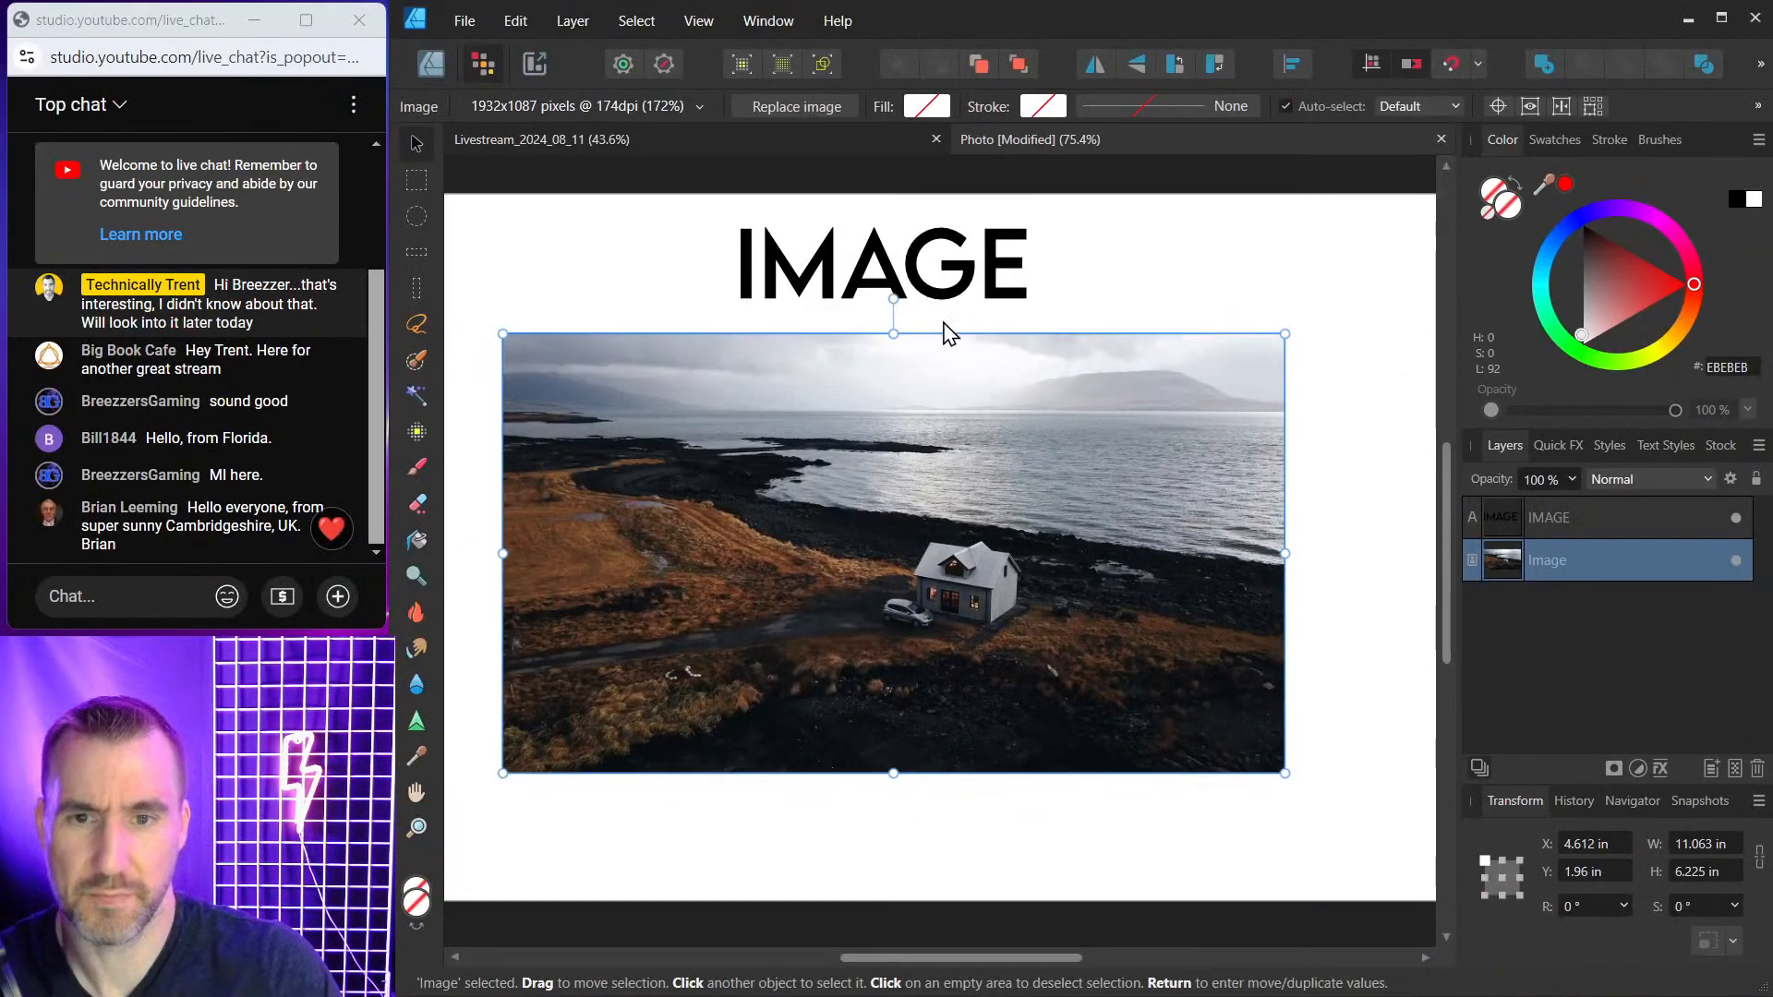
pyautogui.click(1155, 294)
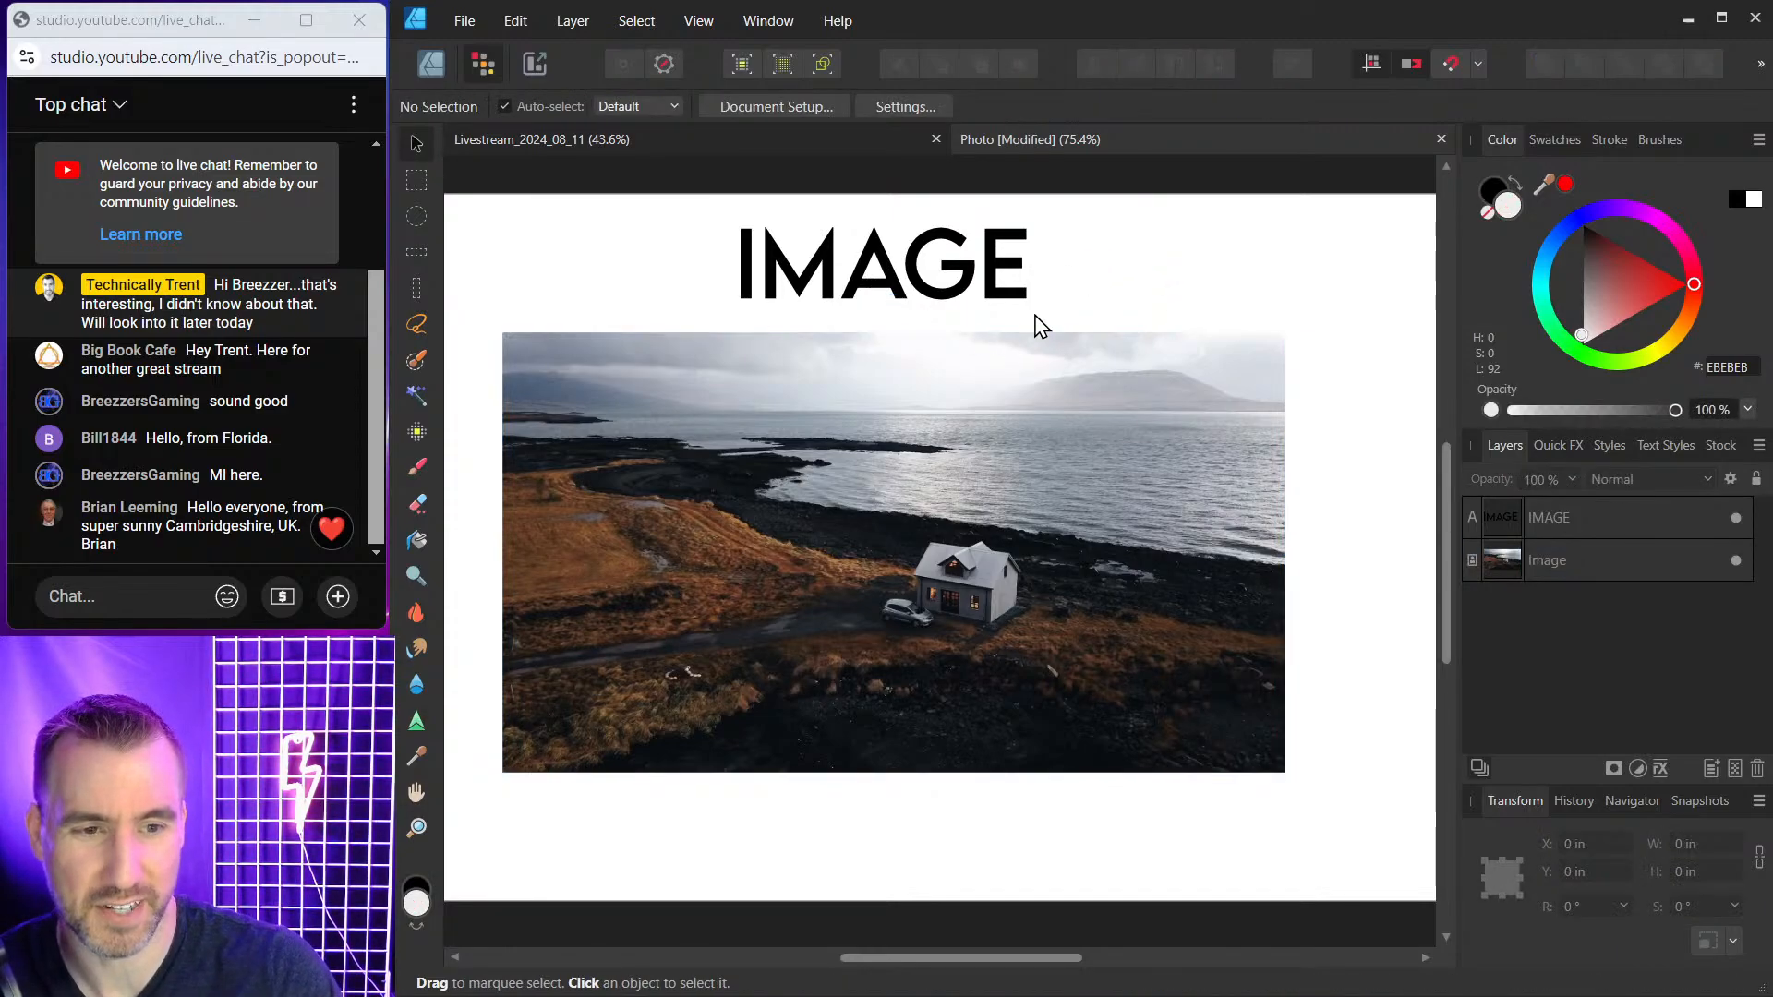
pyautogui.press('space')
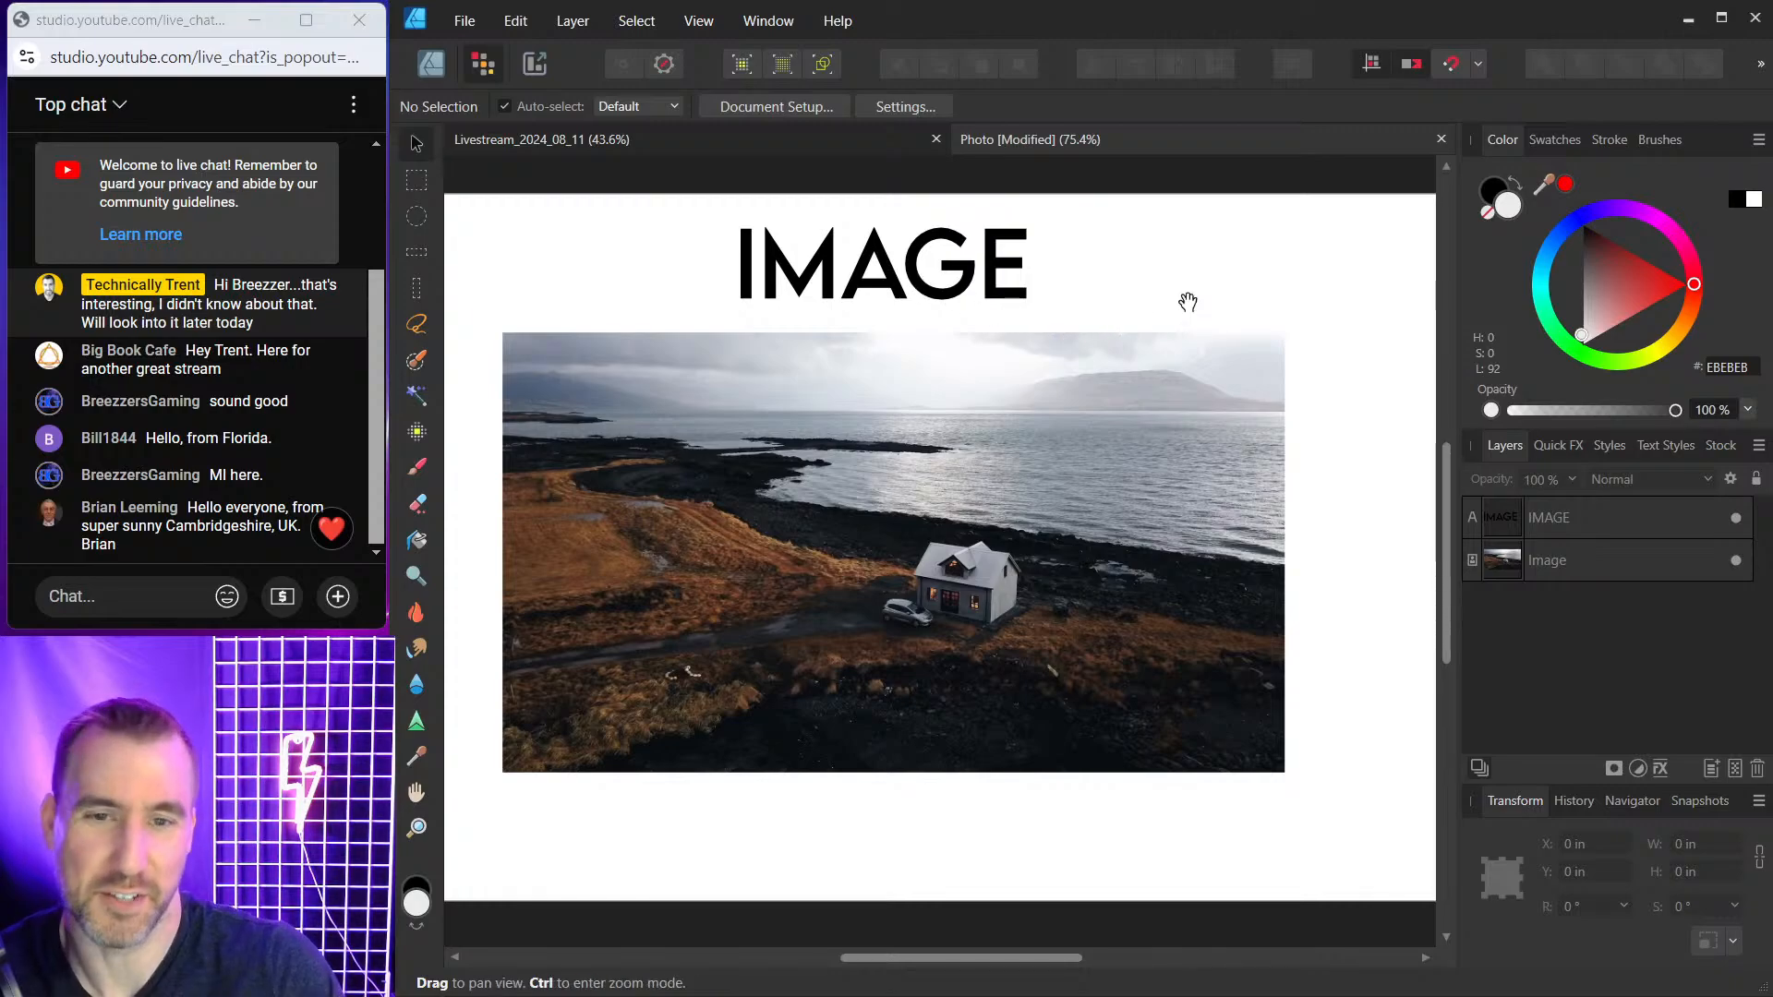
pyautogui.moveTo(1188, 302); pyautogui.dragTo(1210, 300)
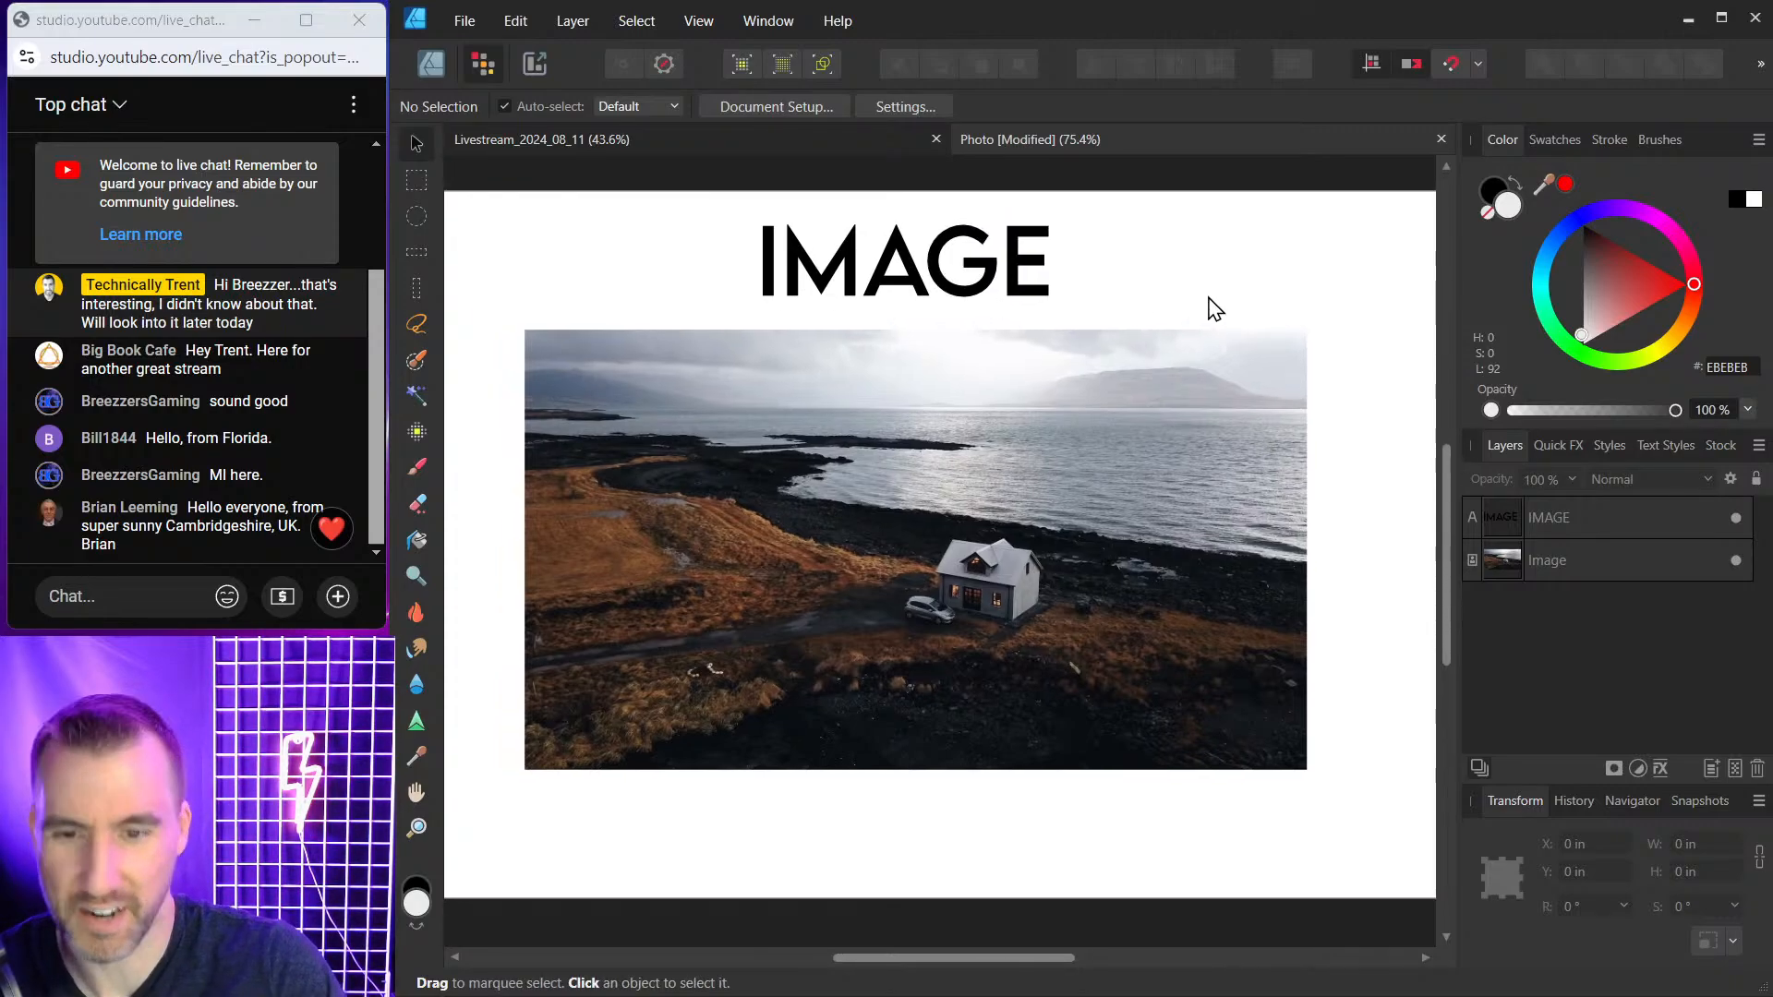
# Reselect the coastal house photo and add a live Mesh Warp filter to it.
pyautogui.click(1096, 475)
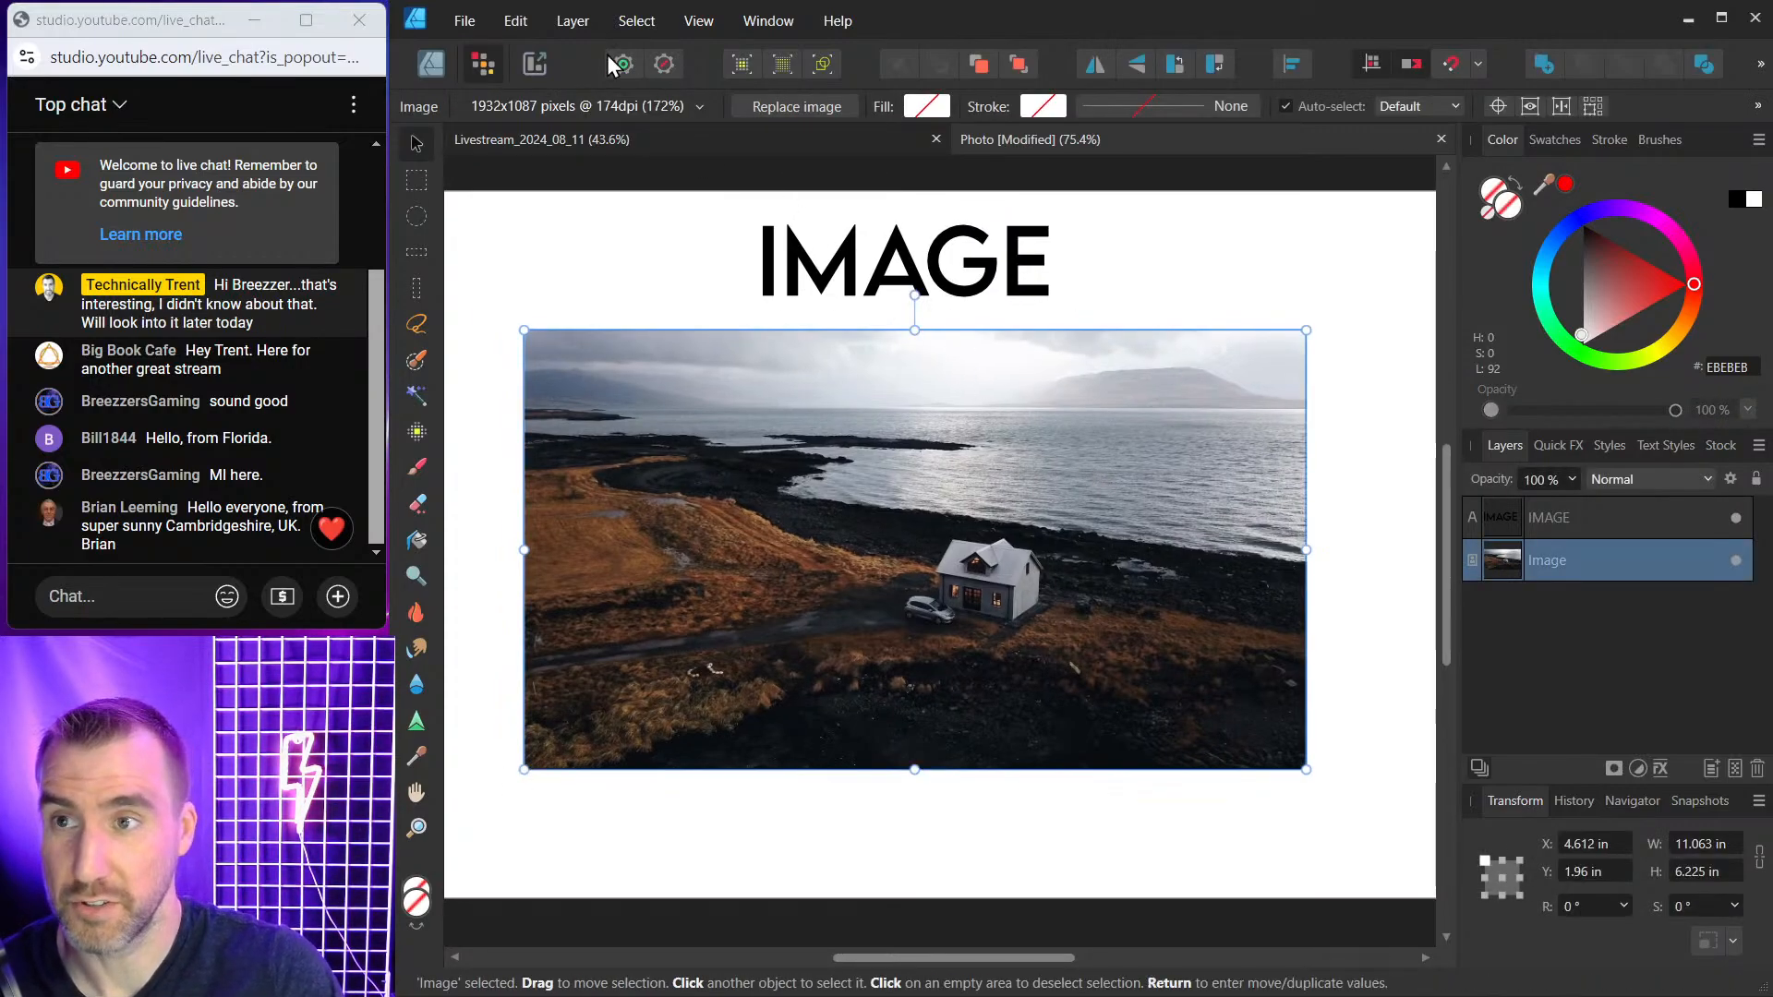
pyautogui.click(577, 19)
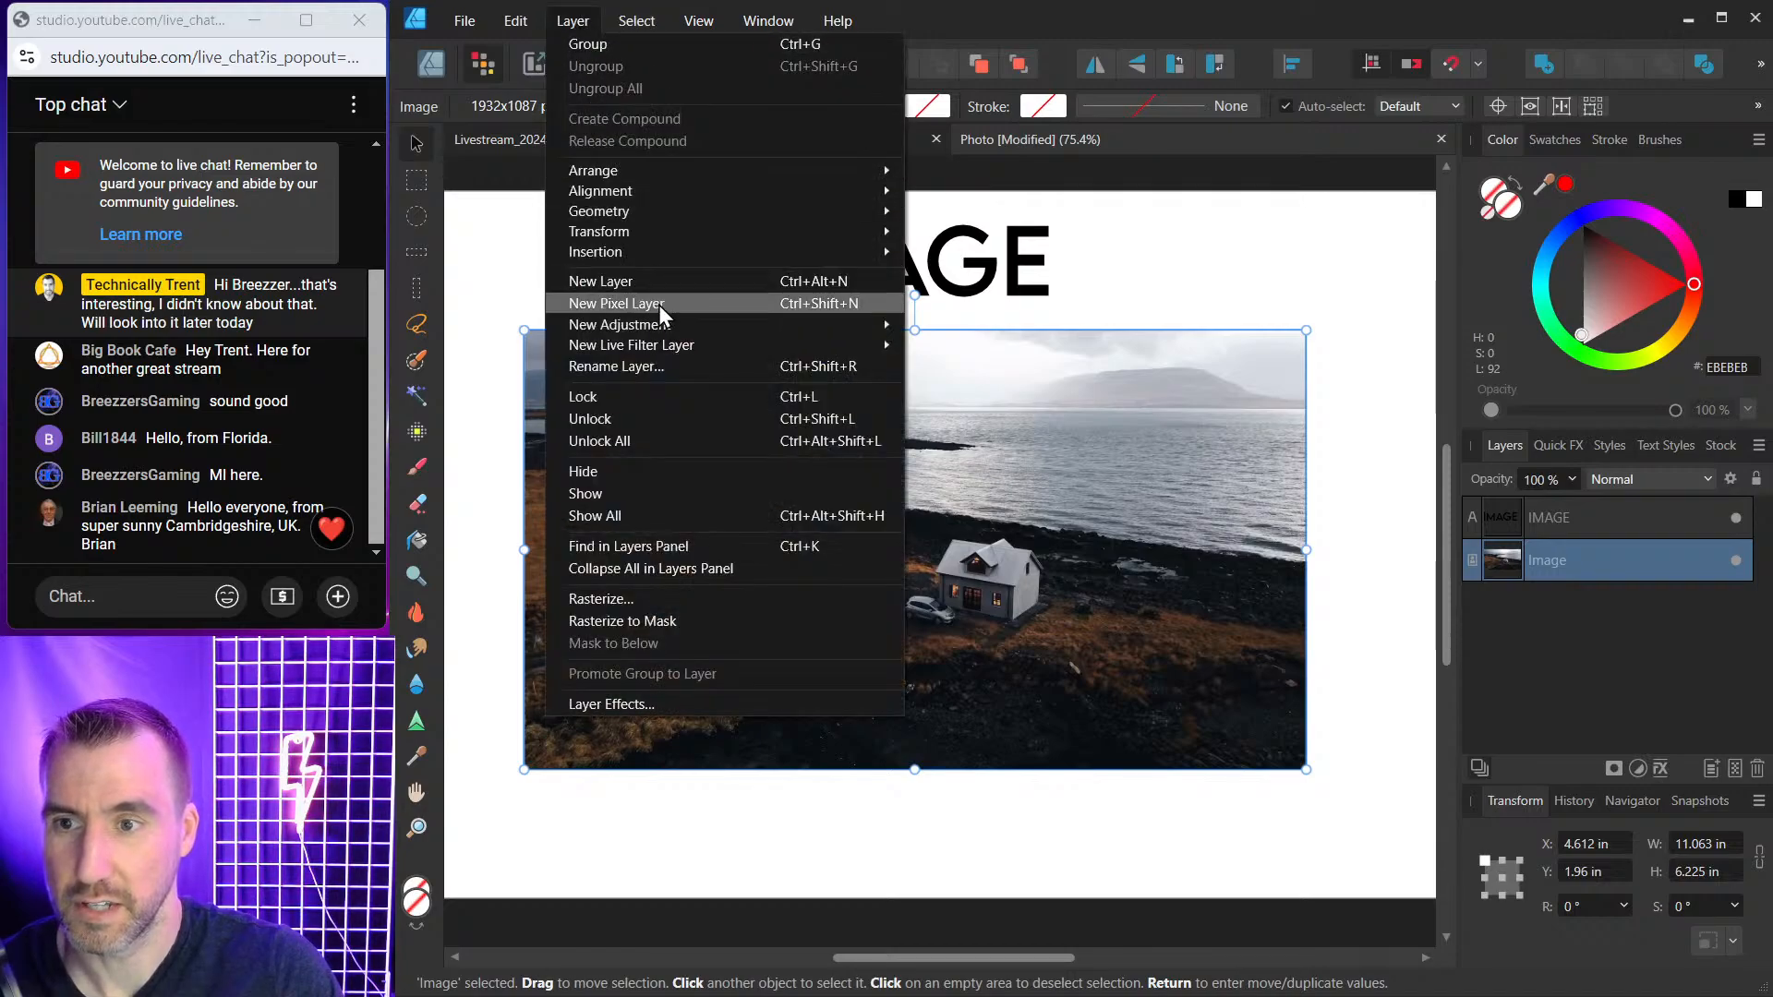
pyautogui.moveTo(662, 343)
pyautogui.click(943, 363)
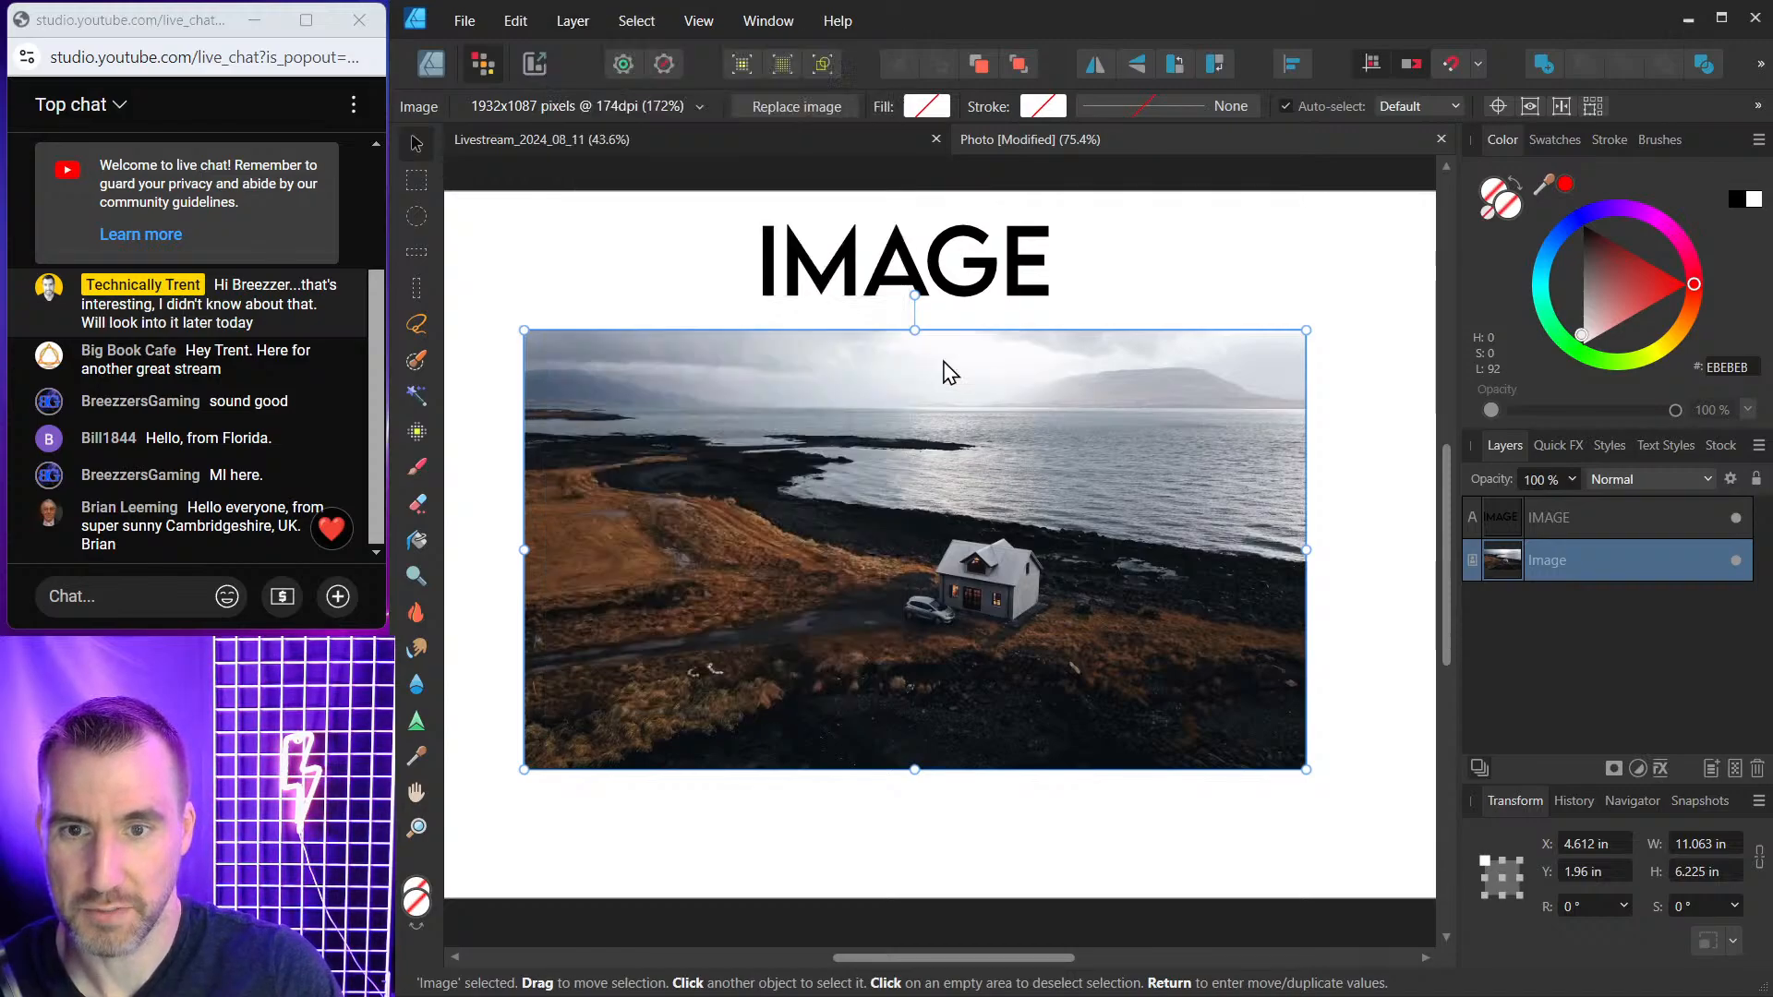
# Add a vertical mesh division near the photo's middle, then pull its upper node downward and its lower node upward.
pyautogui.click(922, 330)
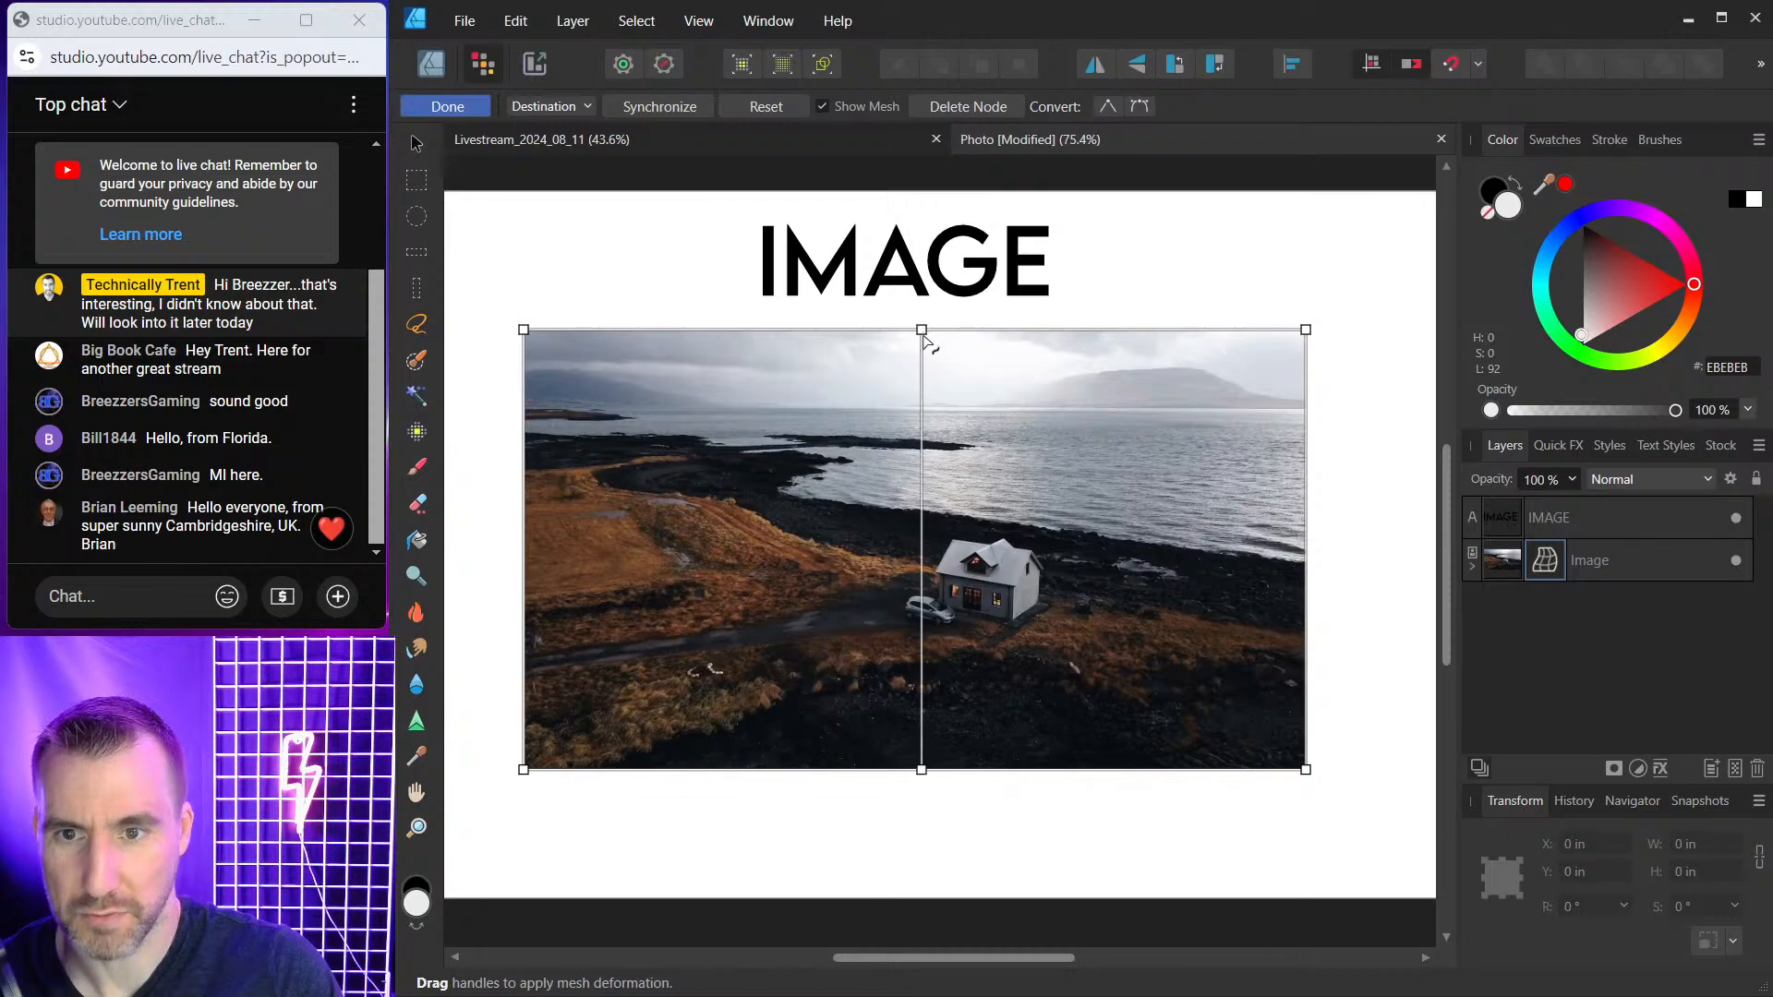
pyautogui.moveTo(922, 330); pyautogui.dragTo(954, 393)
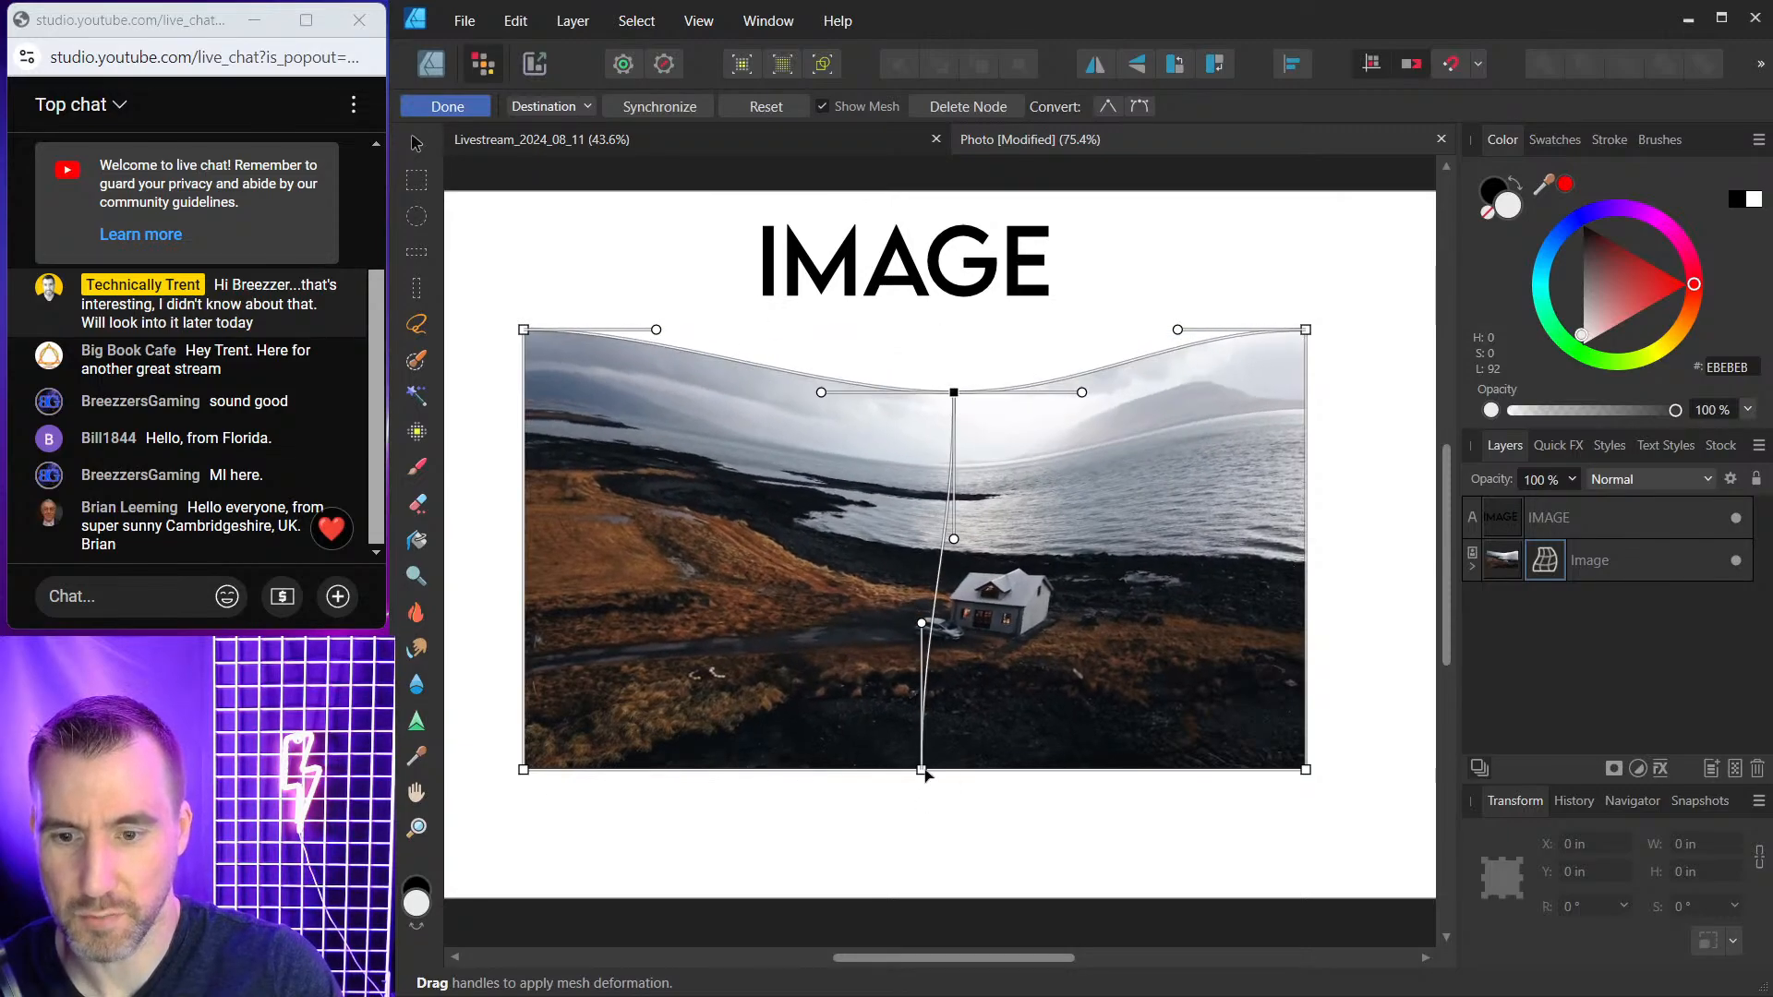
pyautogui.moveTo(922, 769); pyautogui.dragTo(918, 634)
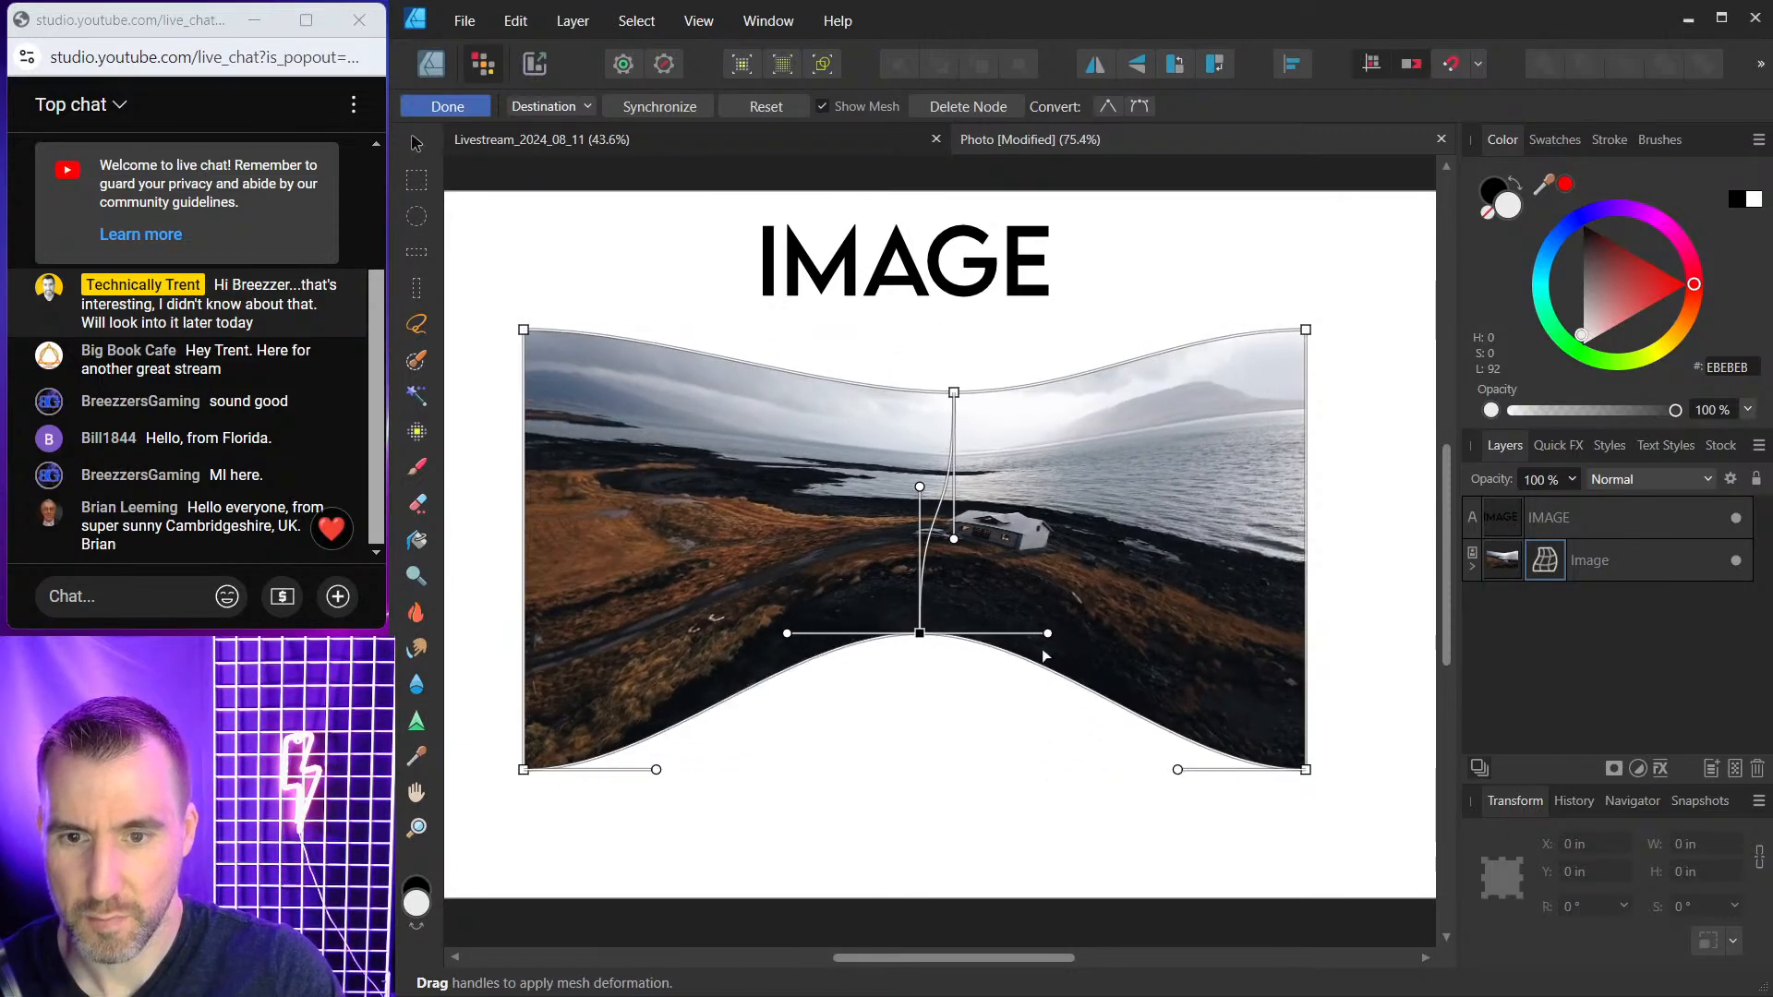
# Undo the mesh deformations and delete the live Mesh Warp filter nested under the photo.
pyautogui.hotkey('ctrl', 'z')
pyautogui.hotkey('ctrl', 'z')
pyautogui.hotkey('ctrl', 'z')
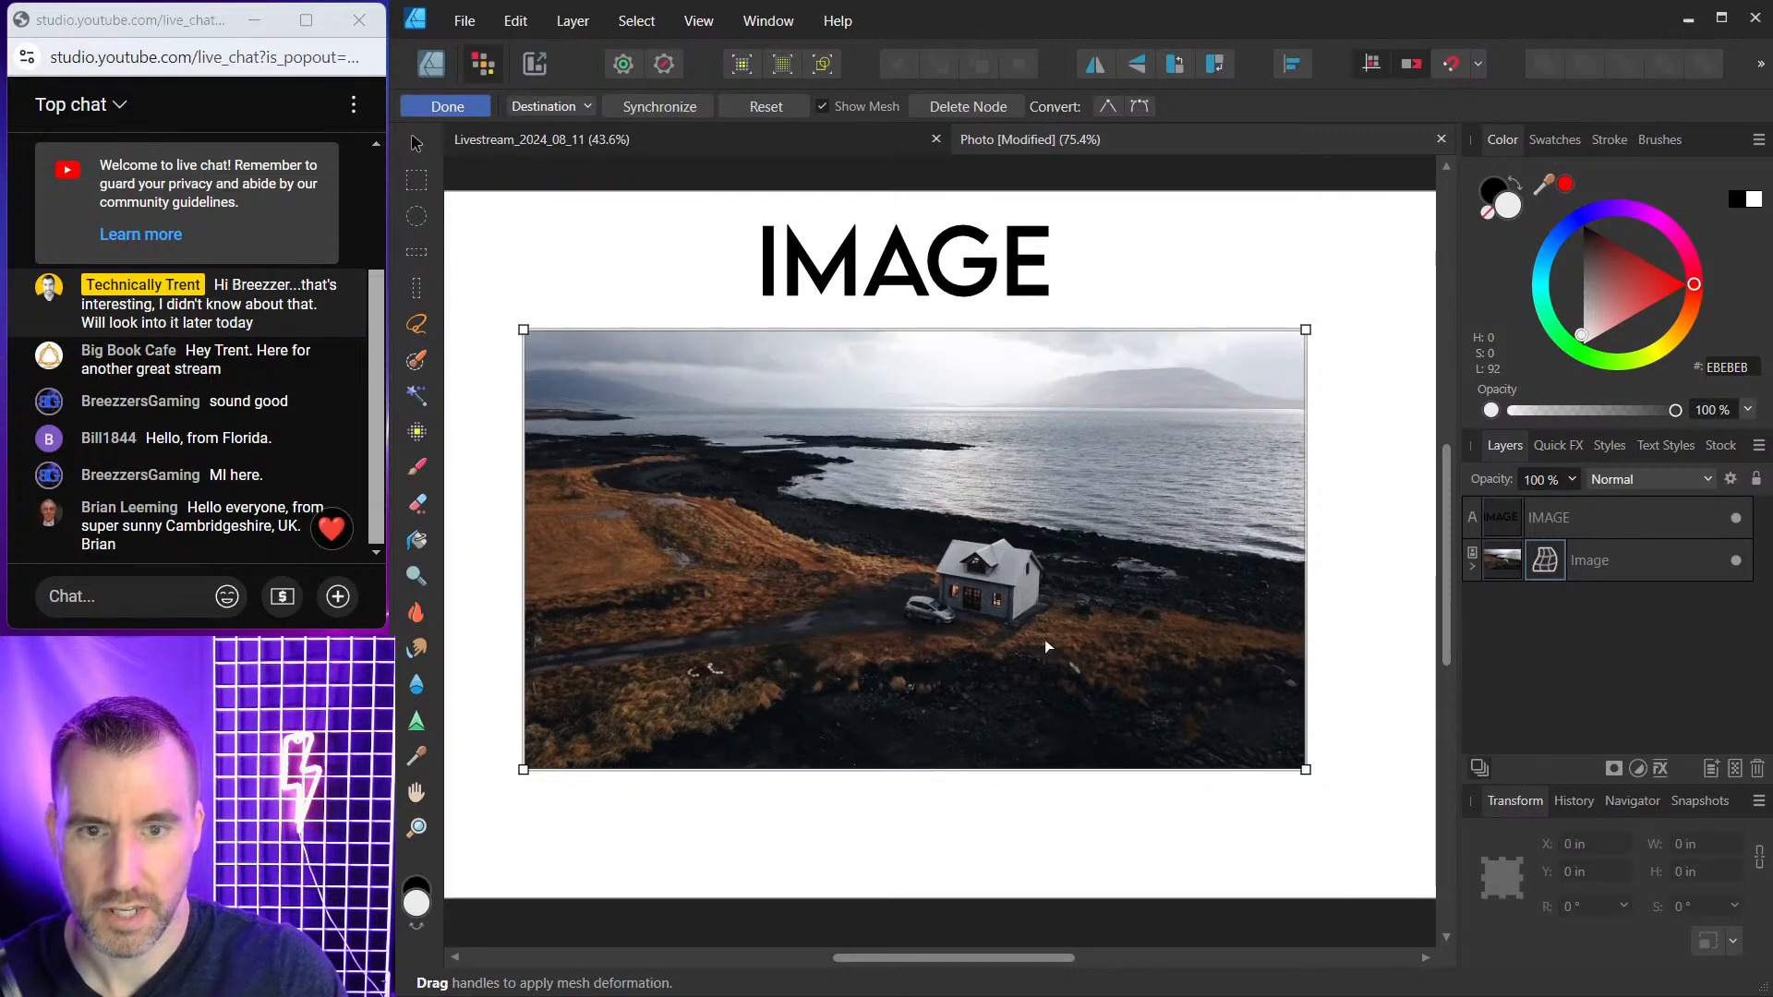
pyautogui.click(1472, 567)
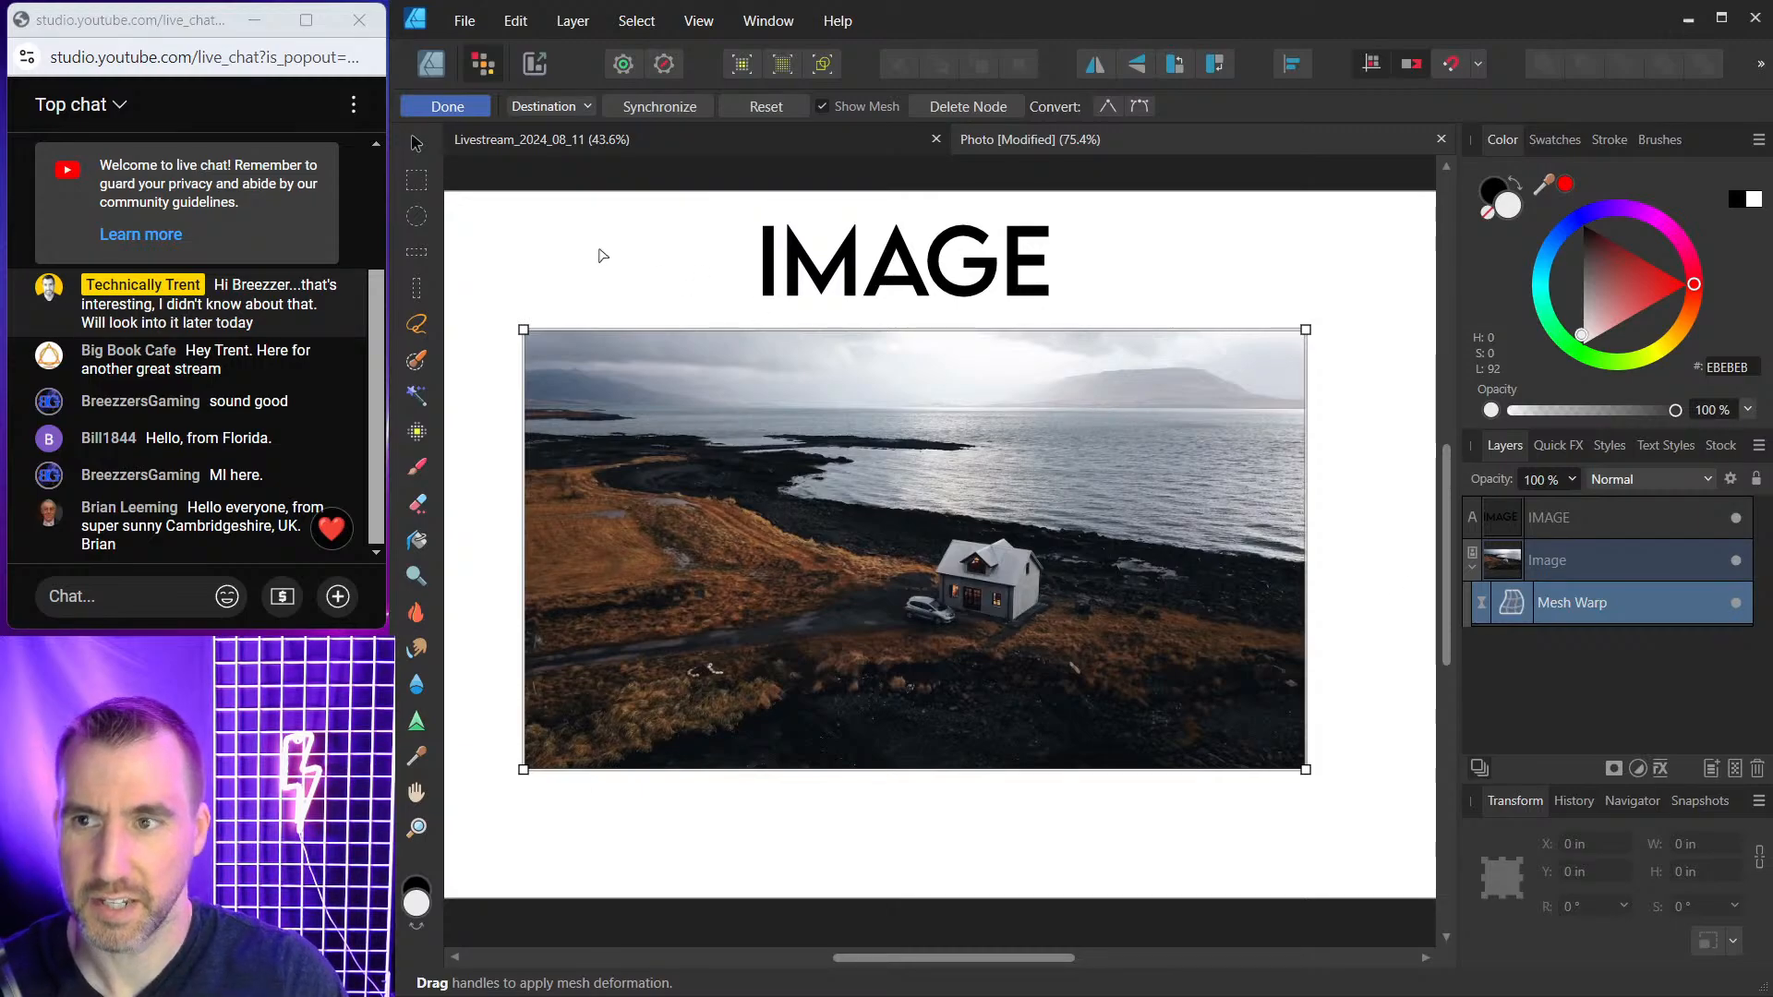
pyautogui.press('h')
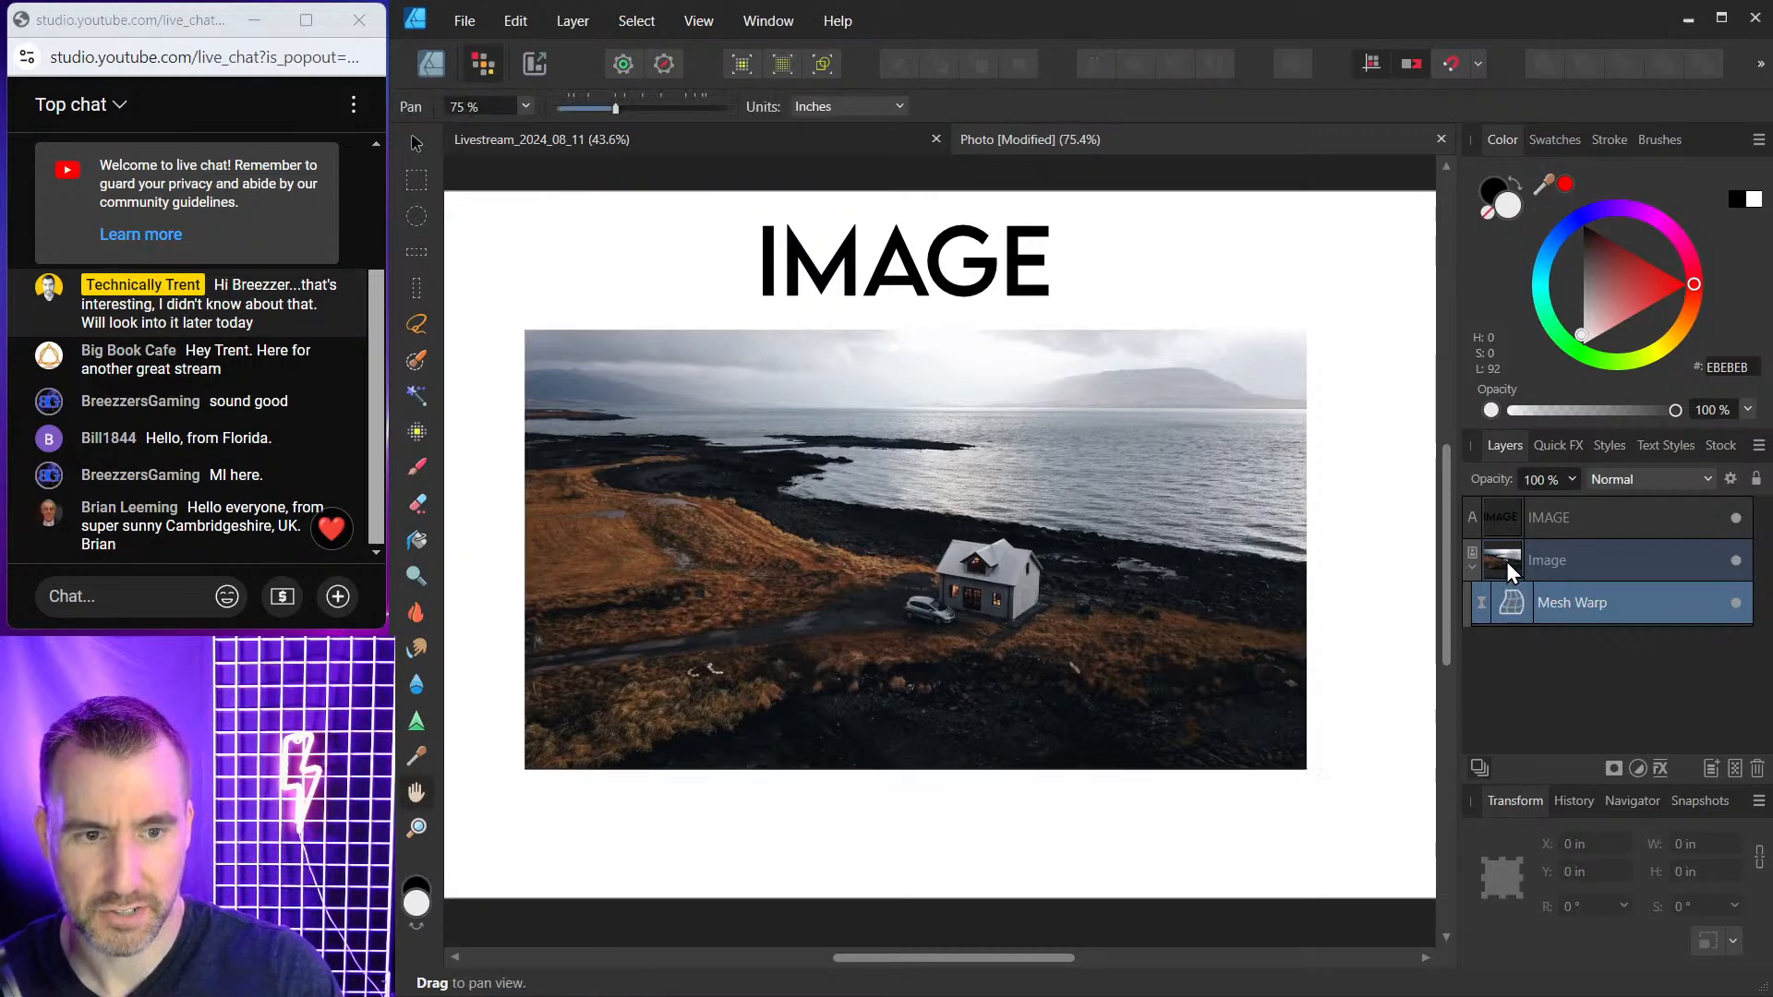
pyautogui.doubleClick(1512, 603)
pyautogui.click(1757, 769)
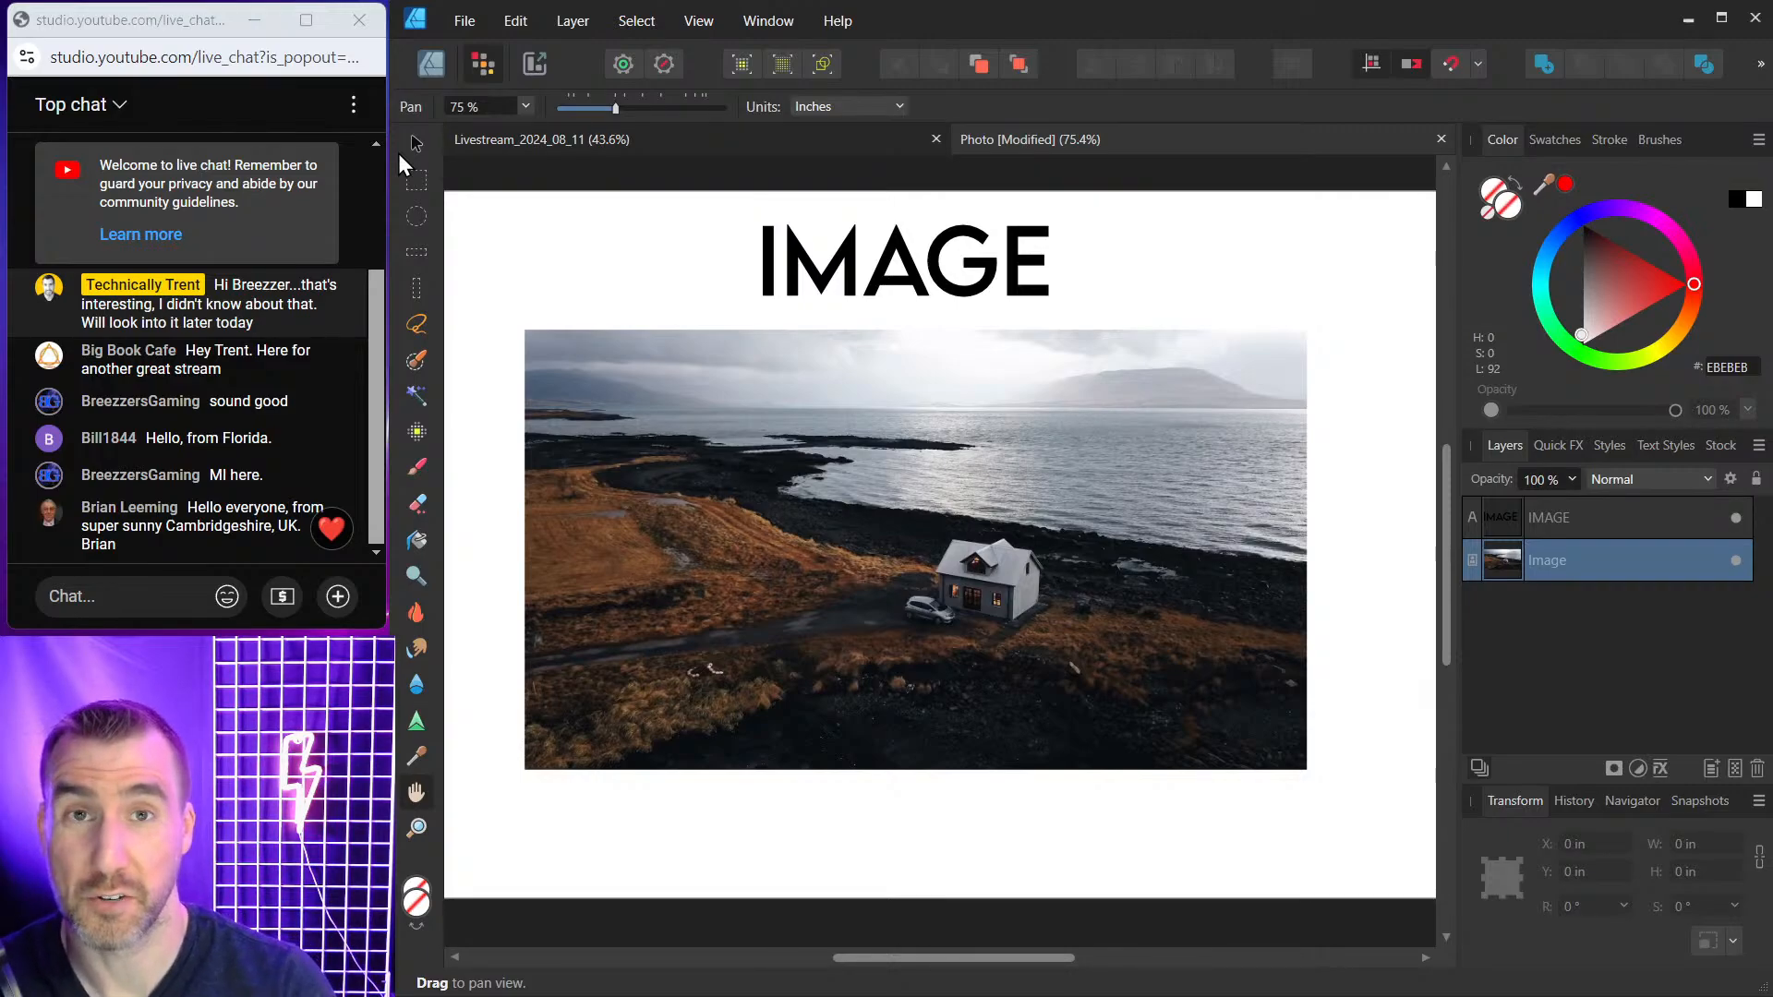
# Return to the Designer Persona and deselect the photo.
pyautogui.click(427, 71)
pyautogui.click(607, 247)
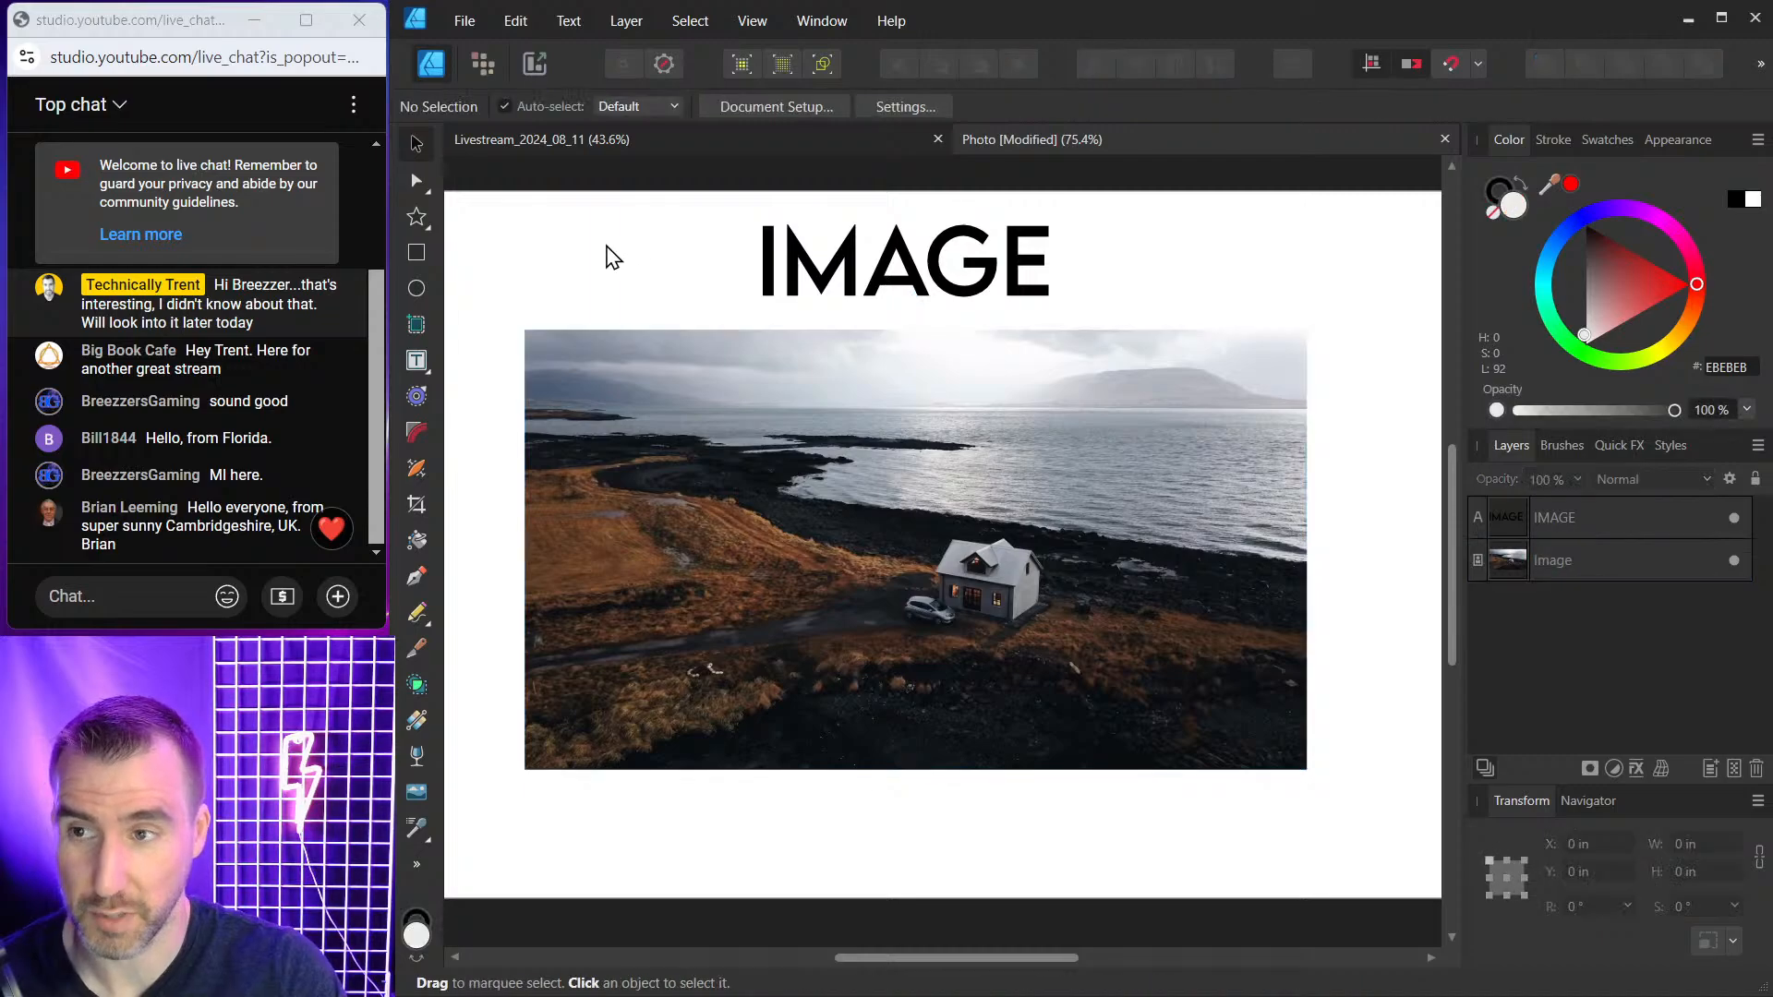
pyautogui.press('space')
pyautogui.moveTo(637, 263); pyautogui.dragTo(644, 264)
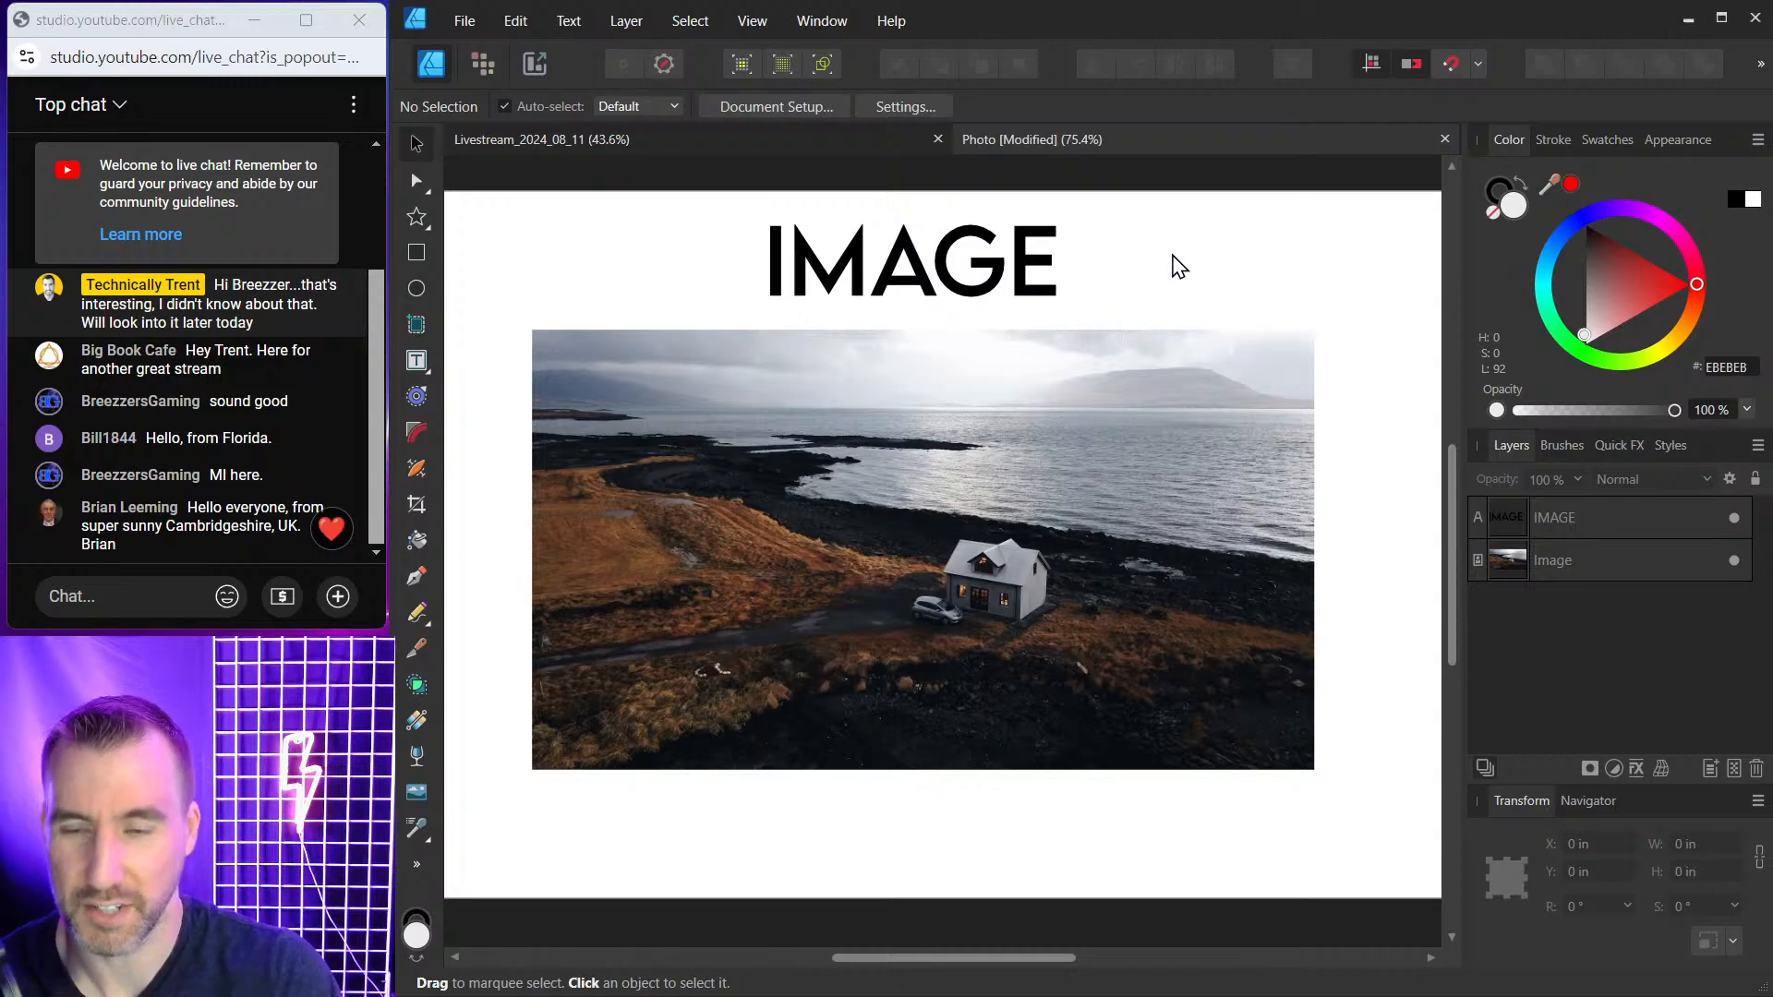
# Send the current document to Affinity Photo for editing.
pyautogui.click(902, 419)
pyautogui.click(763, 255)
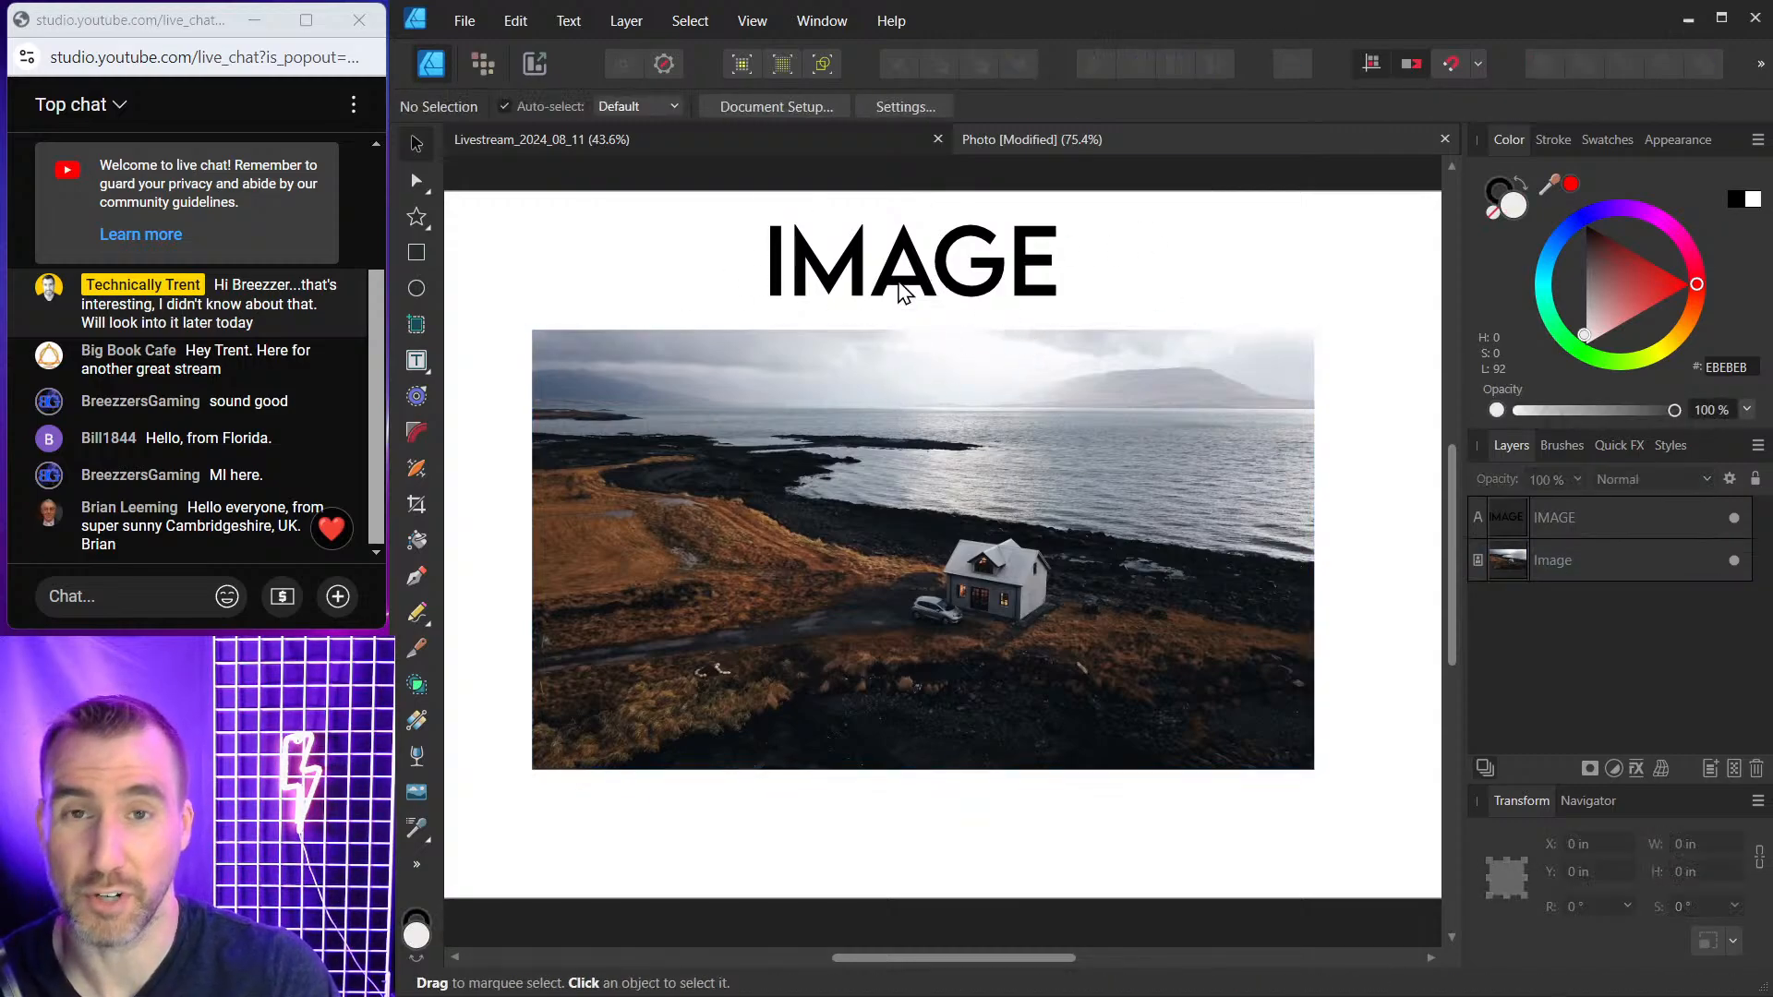
pyautogui.click(472, 24)
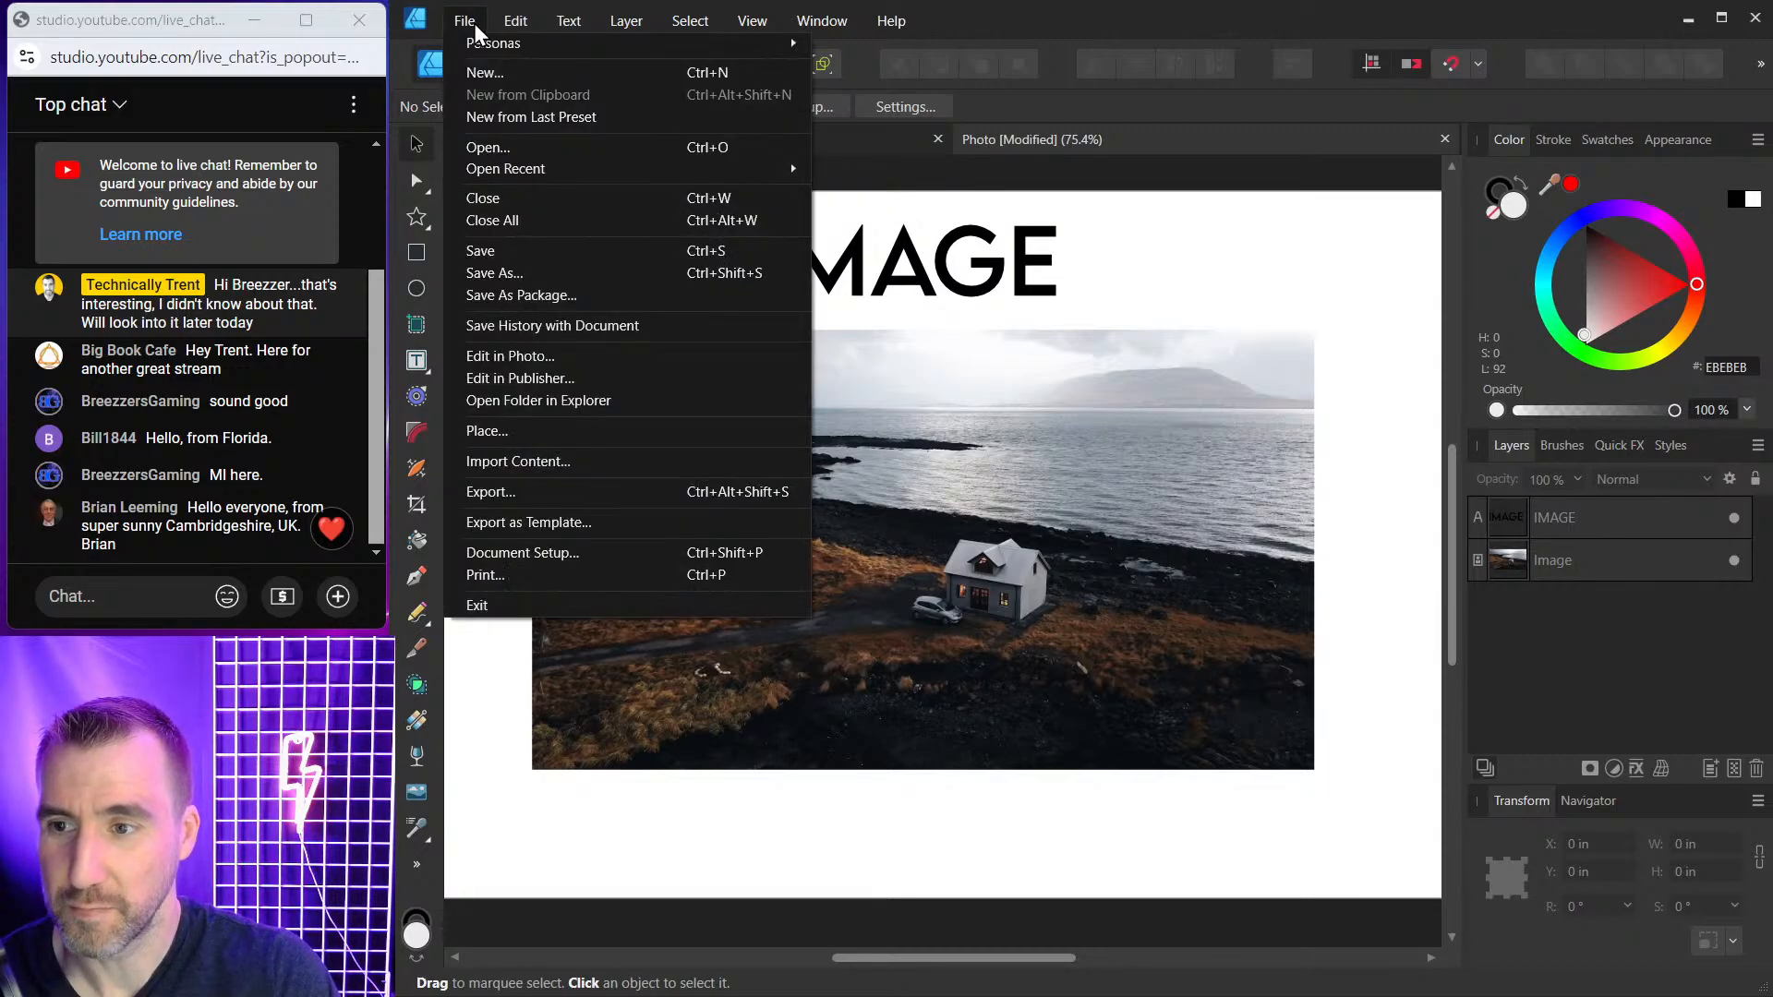
pyautogui.click(558, 355)
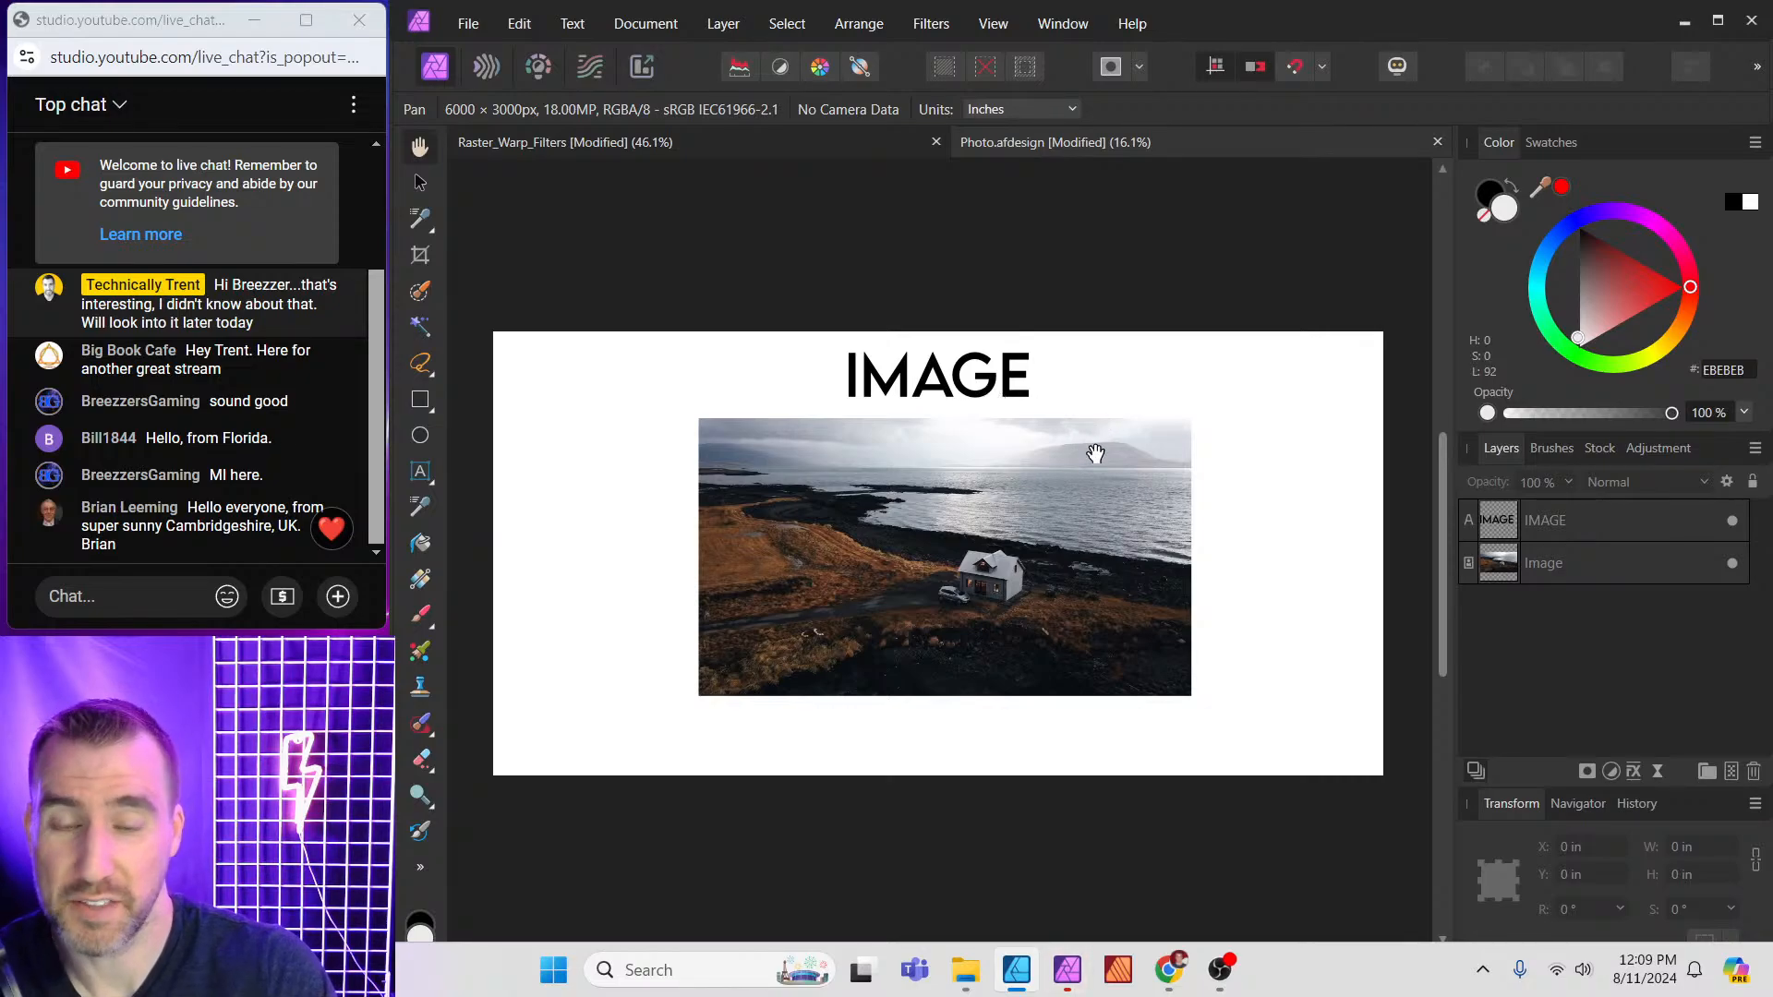
# Add a live Perspective filter, move its settings dialog aside and nest the filter inside the photo layer.
pyautogui.click(1658, 771)
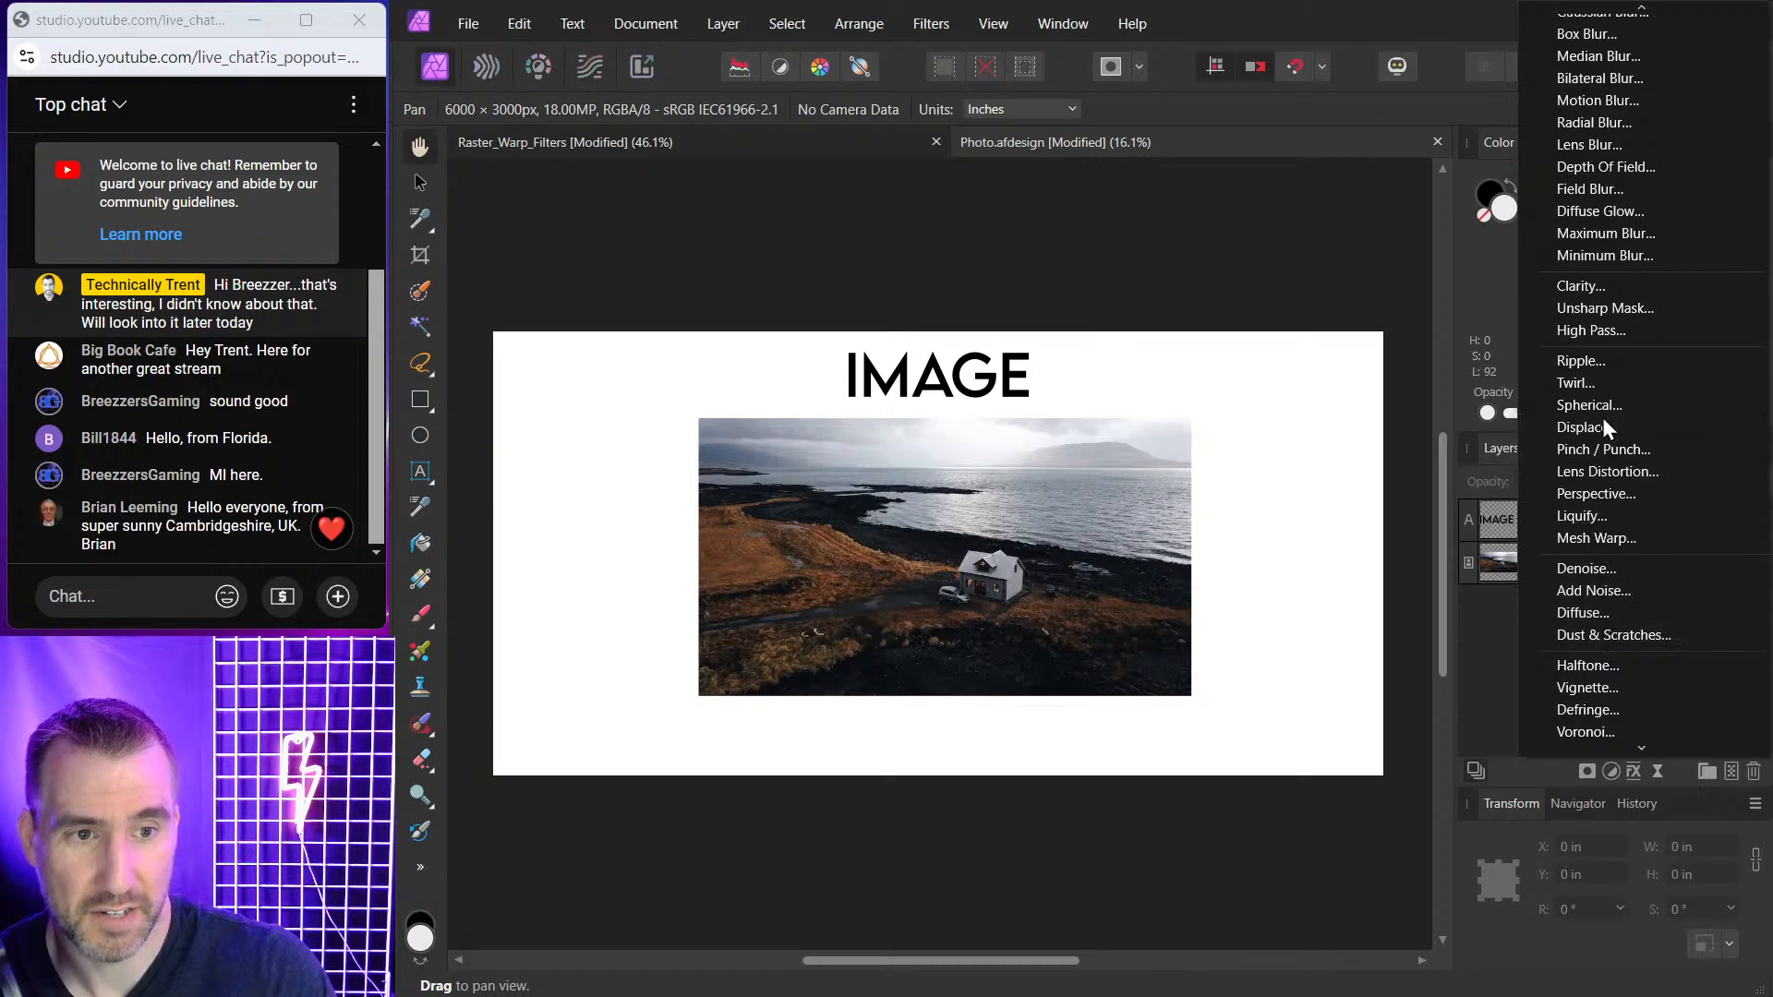
pyautogui.click(1603, 494)
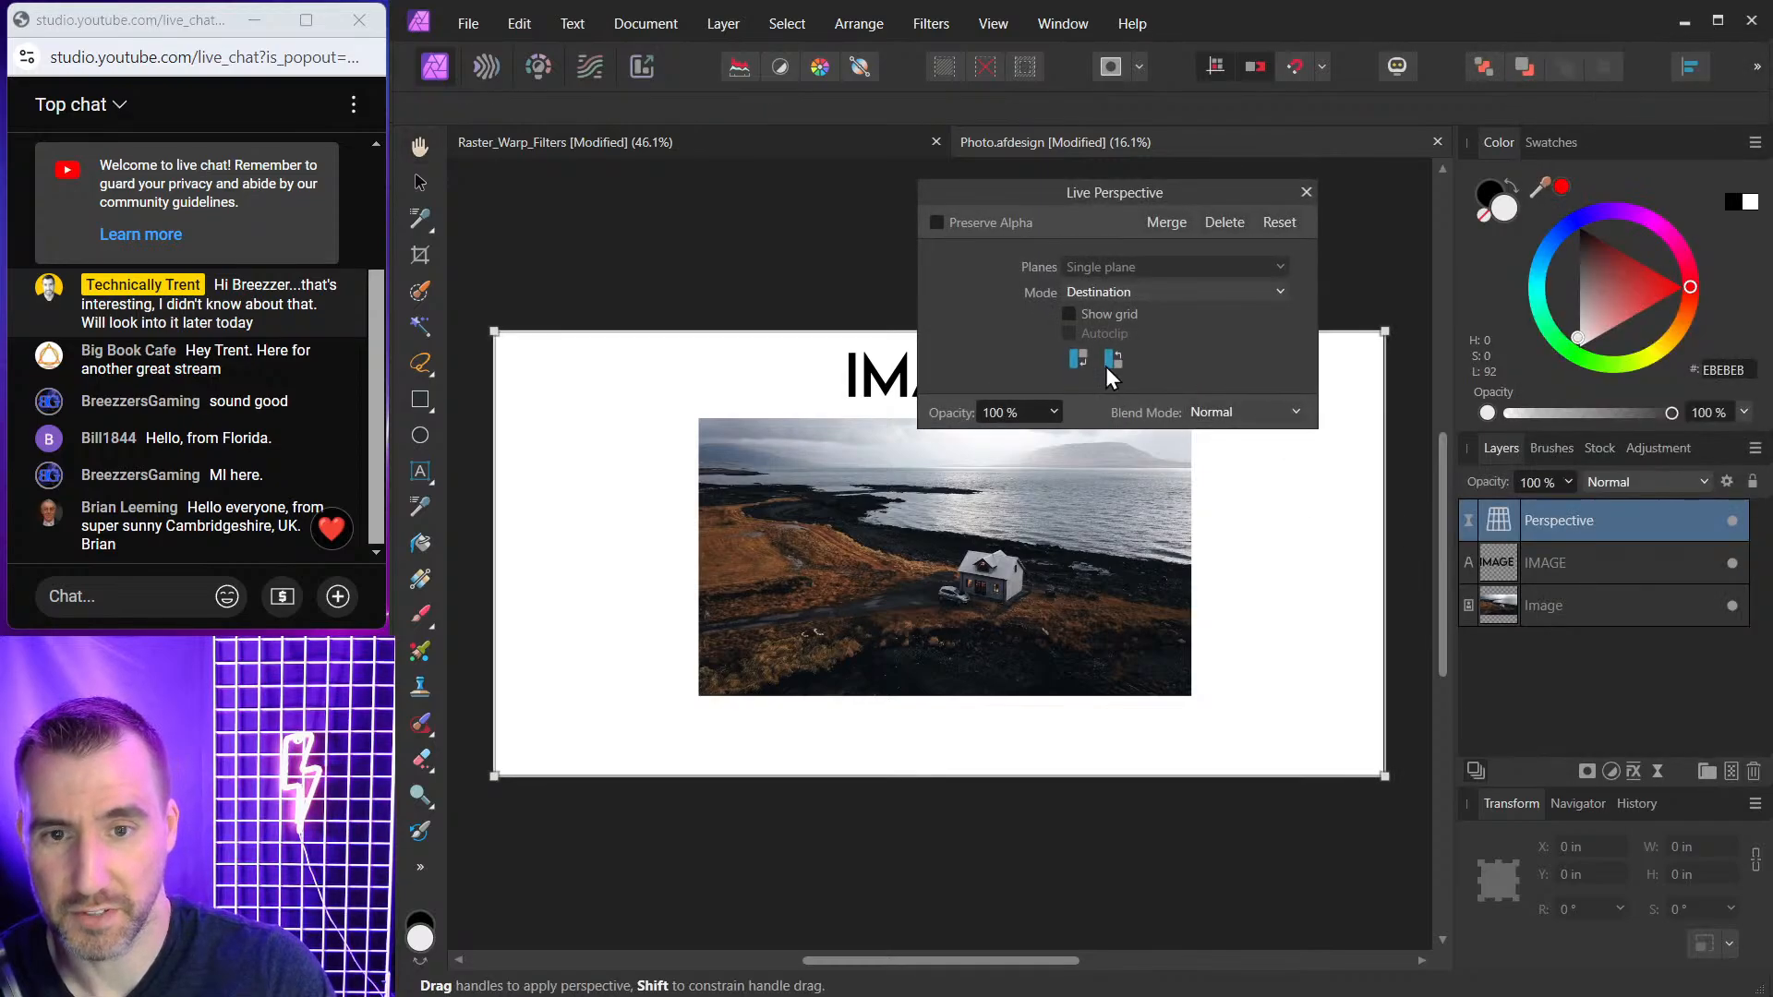
pyautogui.moveTo(1184, 194); pyautogui.dragTo(1350, 150)
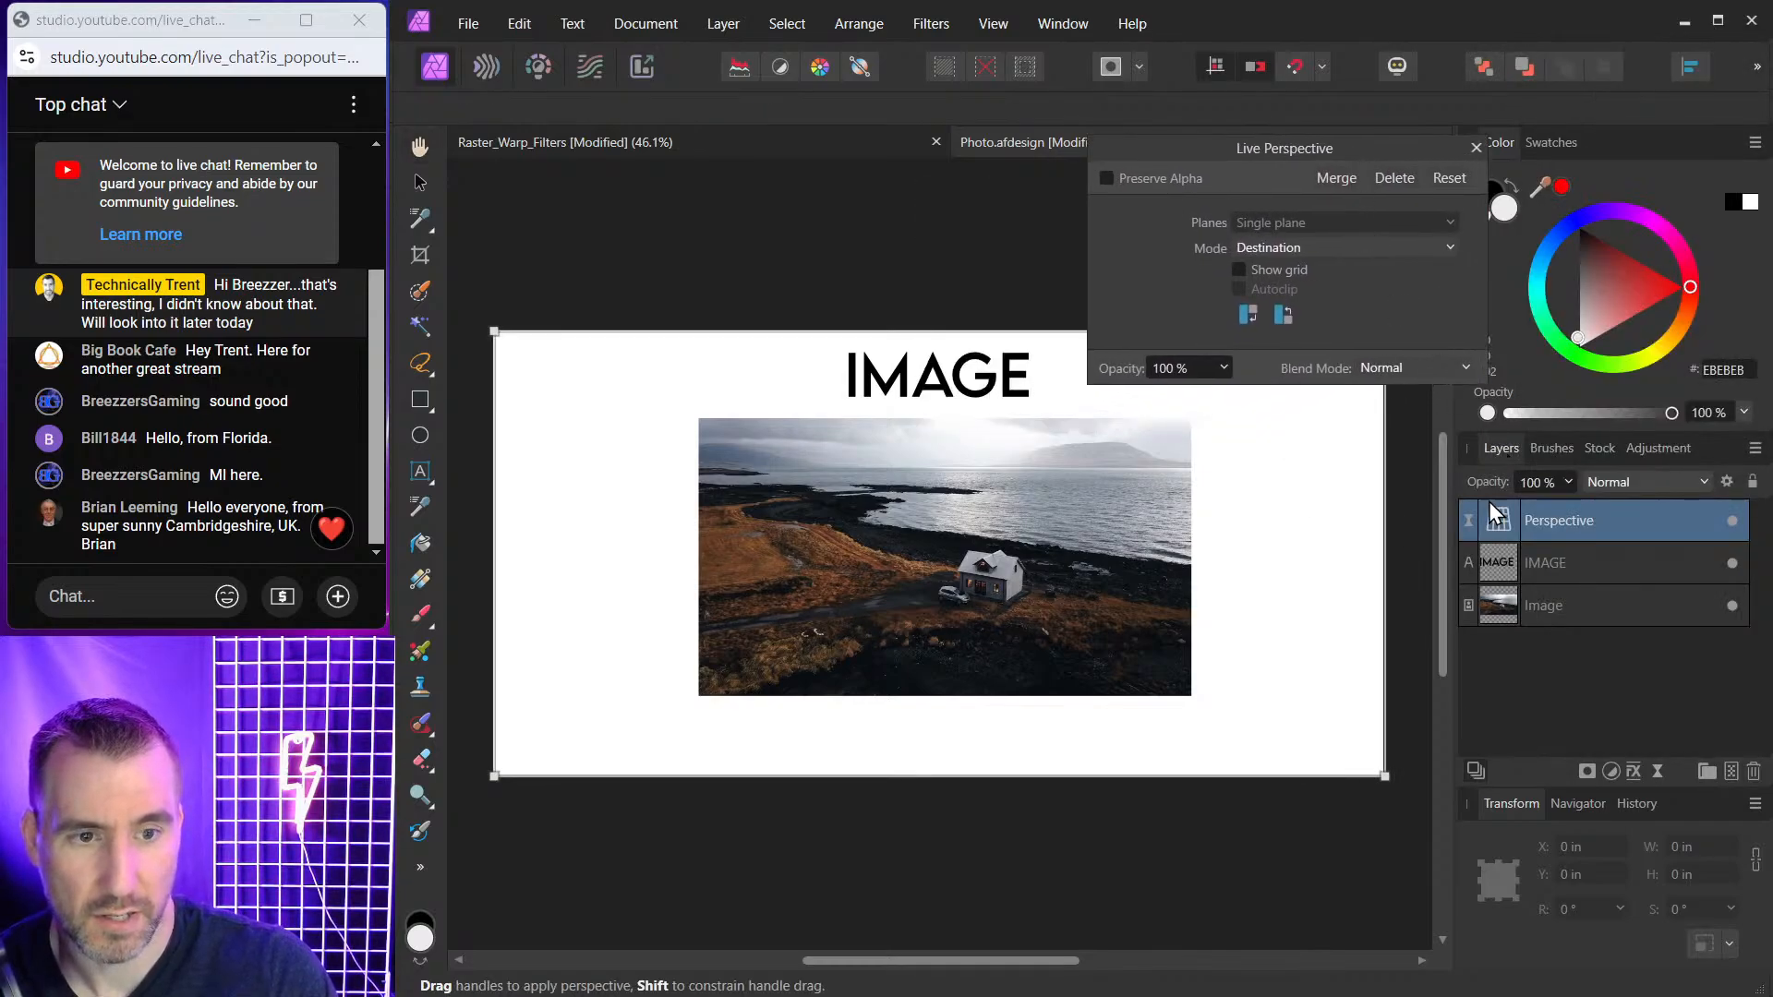
pyautogui.moveTo(1490, 503); pyautogui.dragTo(1504, 597)
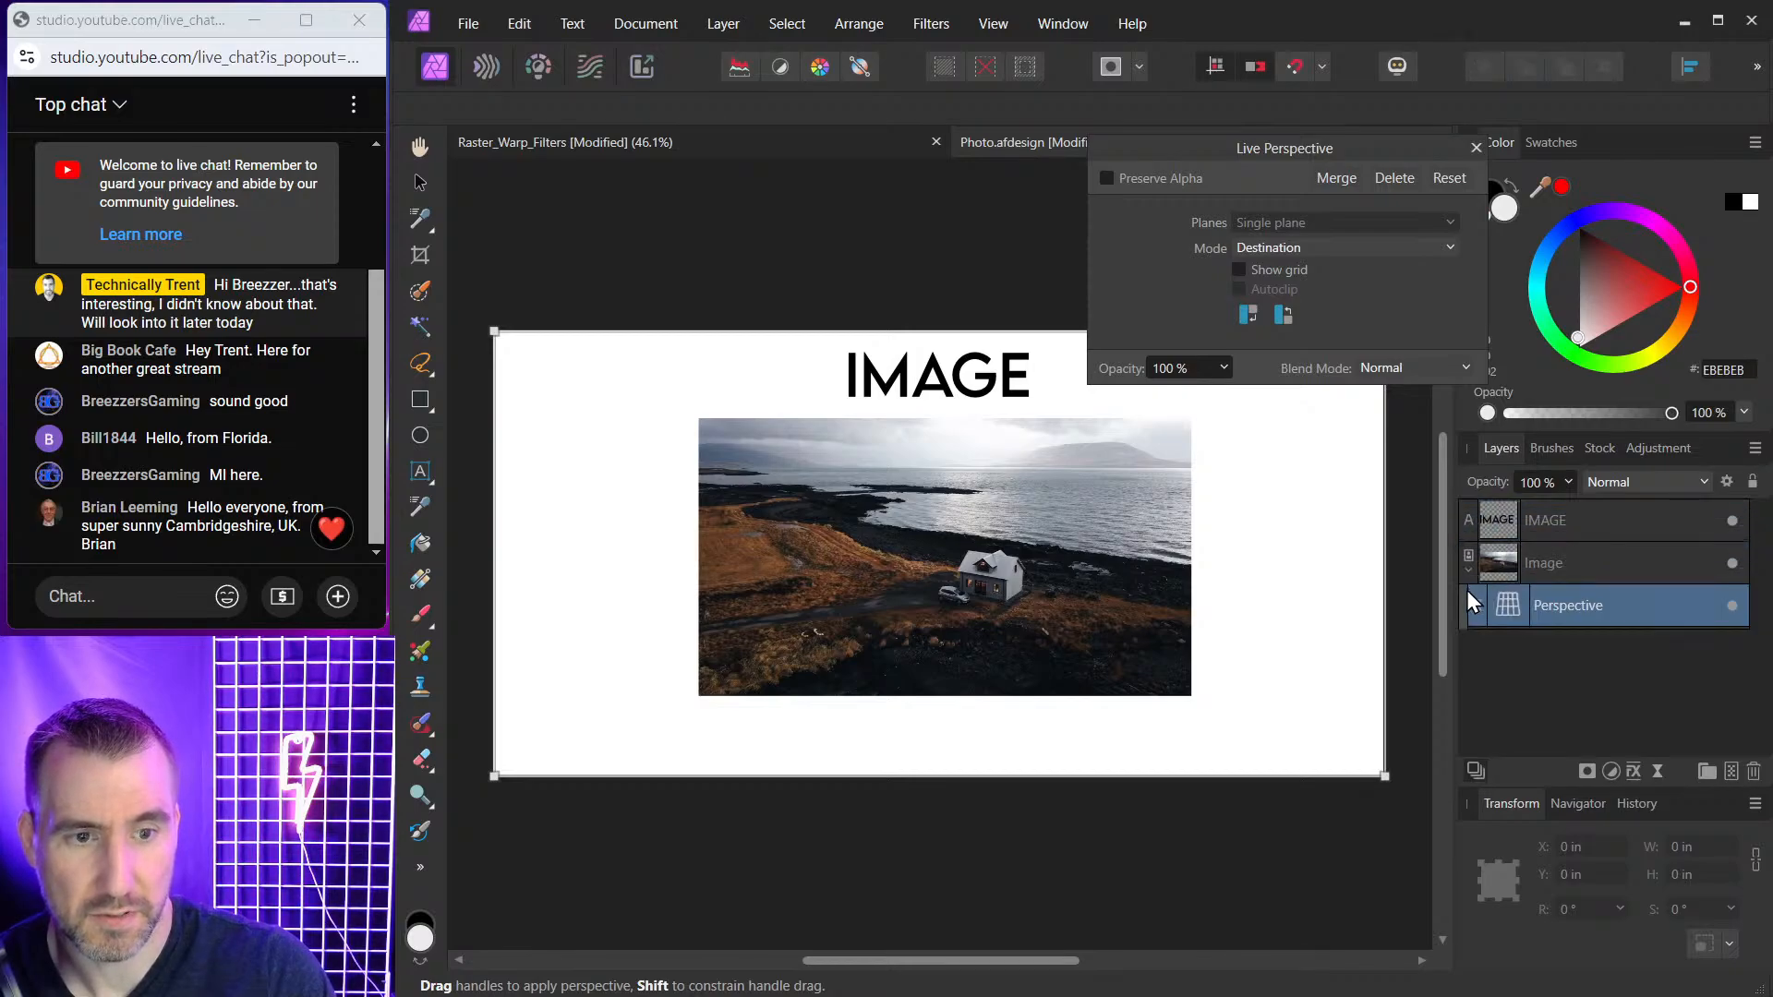
# Pull the lower-right and upper-right perspective corners inward, keeping the settings dialog clear of the page.
pyautogui.moveTo(1387, 783); pyautogui.dragTo(1238, 705)
pyautogui.moveTo(1372, 159); pyautogui.dragTo(1460, 75)
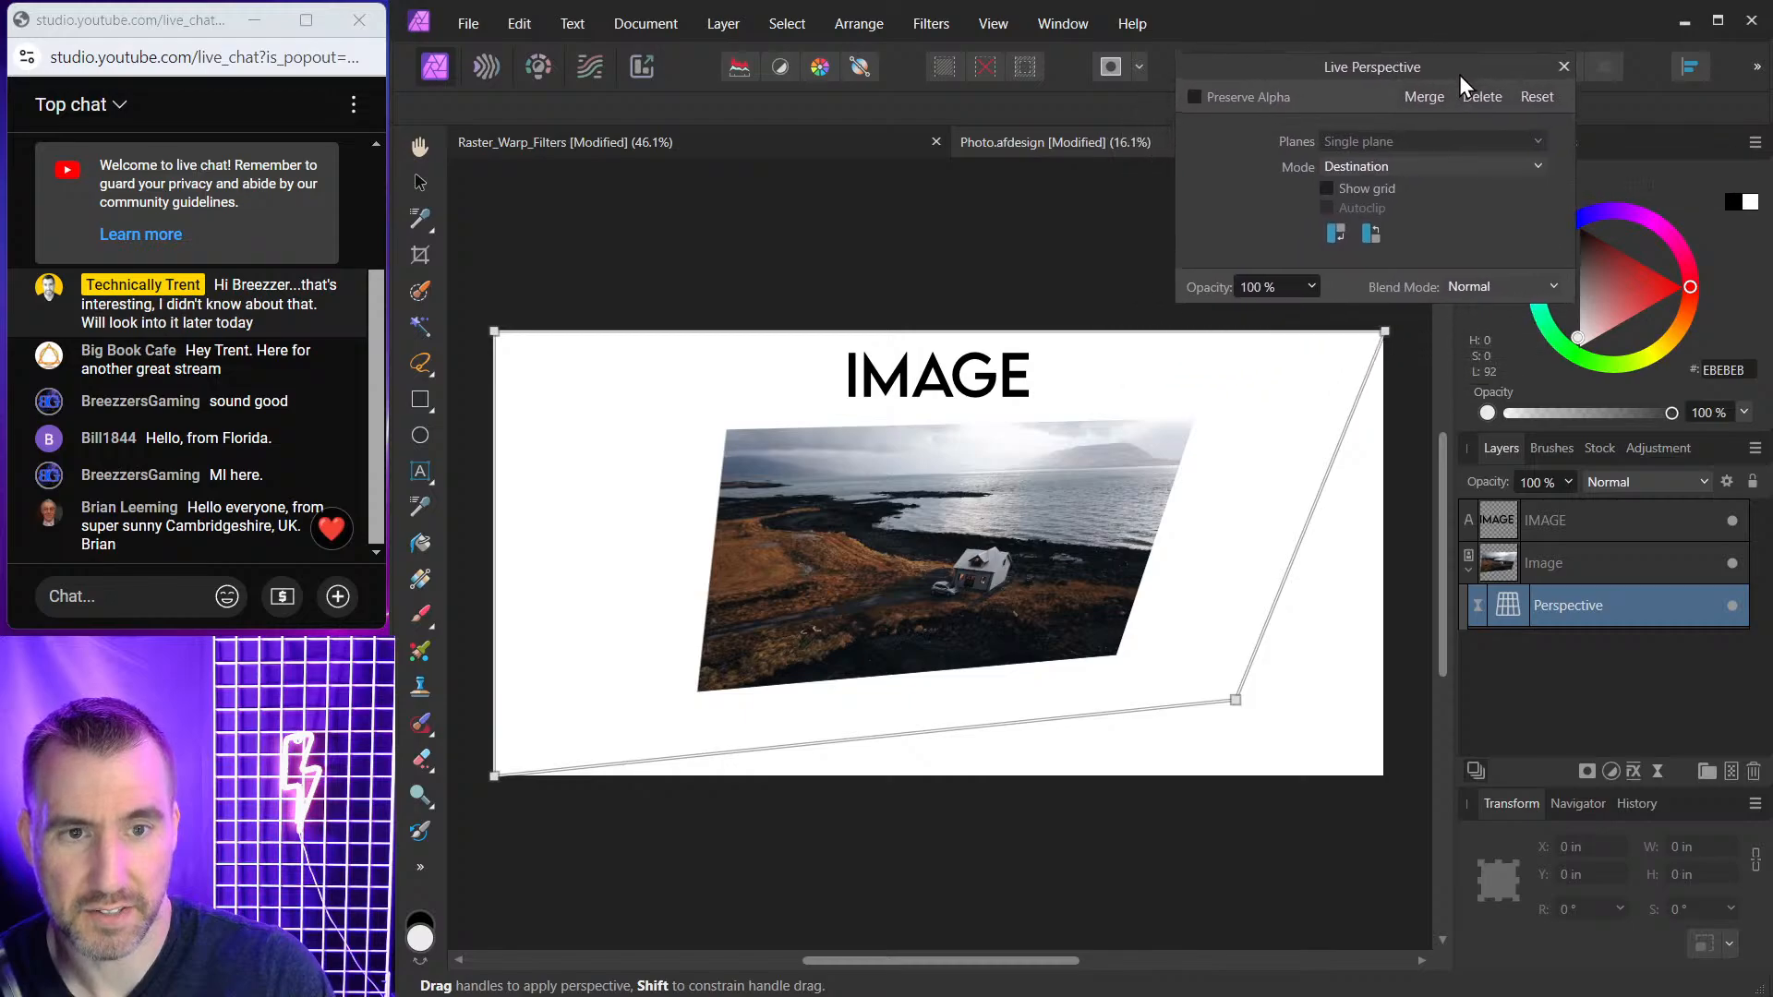
pyautogui.moveTo(1383, 335); pyautogui.dragTo(1294, 474)
# Undo the perspective corner changes and delete the live Perspective filter.
pyautogui.hotkey('ctrl', 'z')
pyautogui.hotkey('ctrl', 'z')
pyautogui.hotkey('ctrl', 'z')
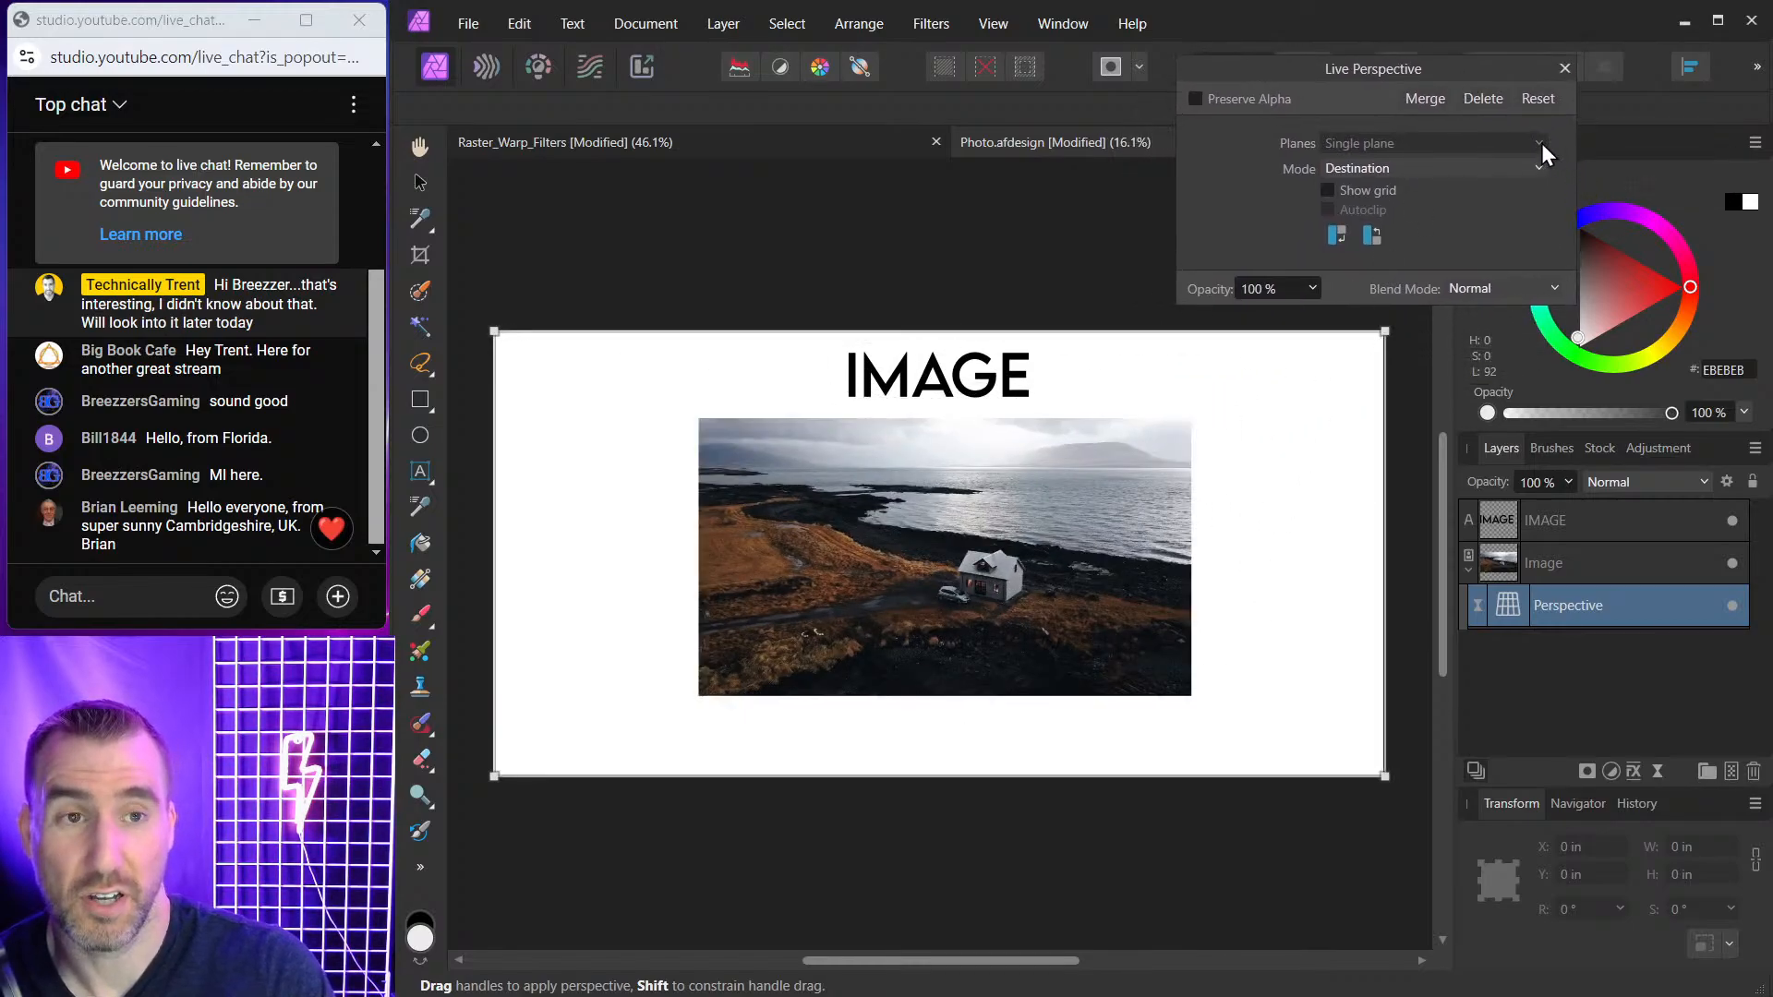
pyautogui.click(1483, 98)
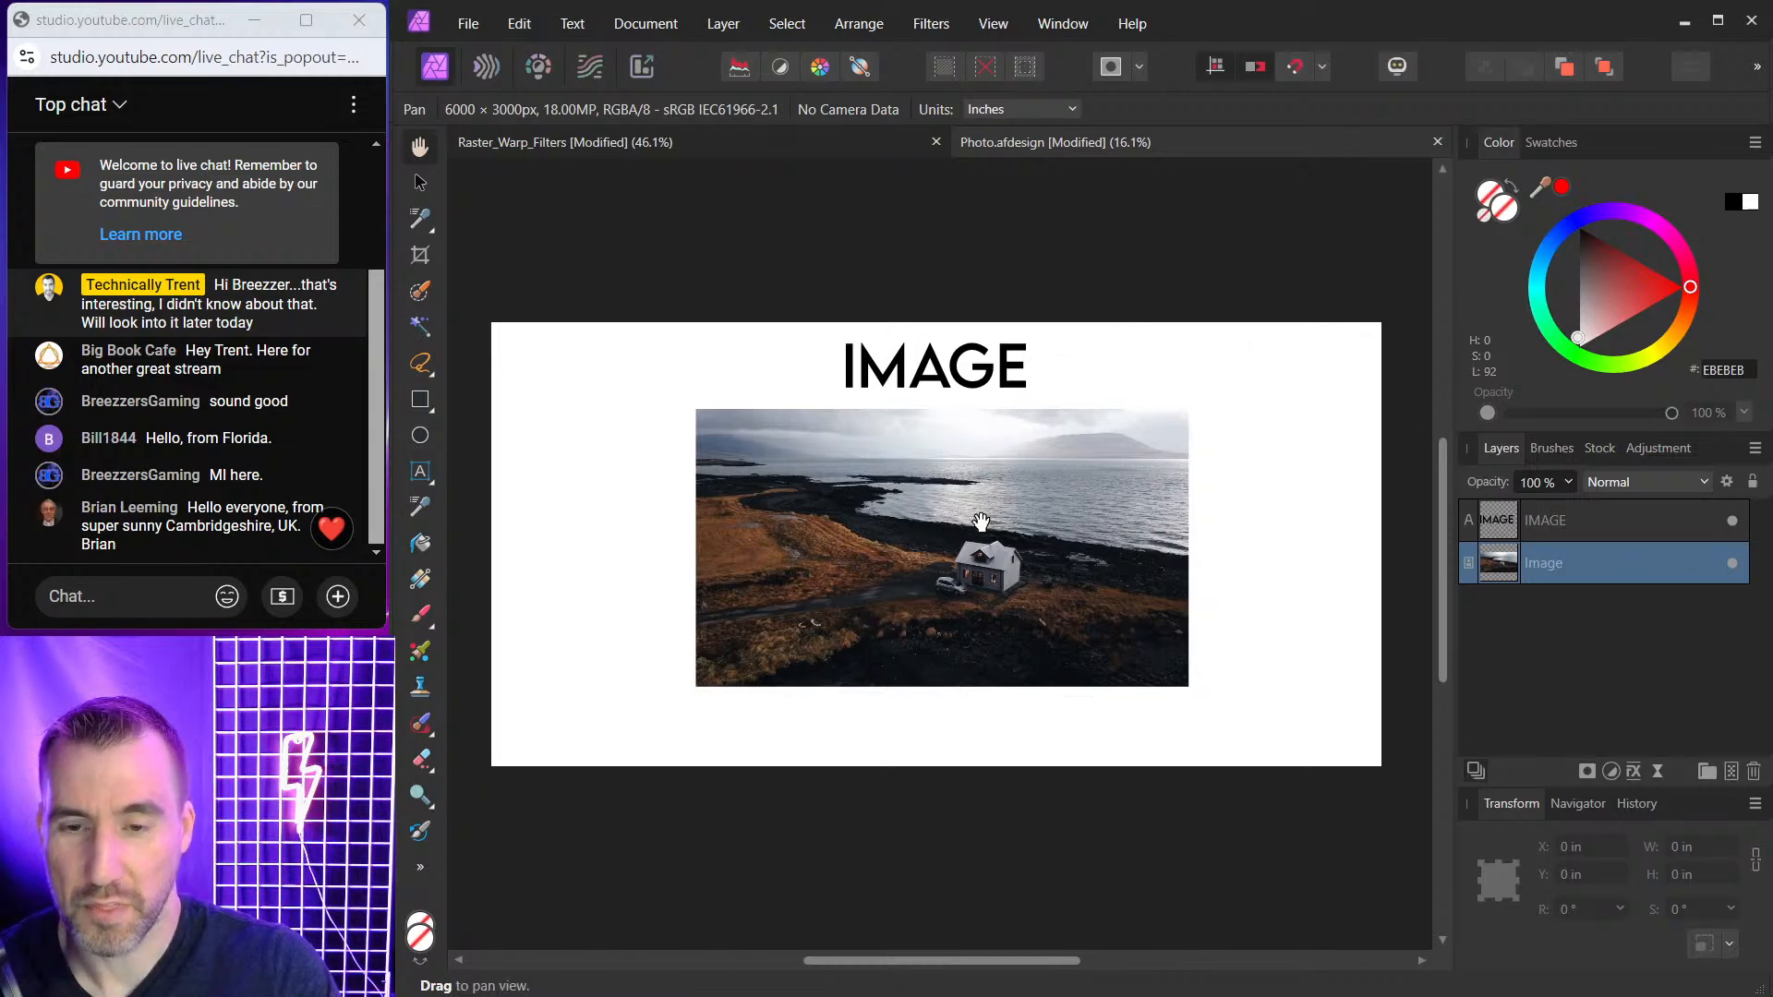
# Add a new pixel layer above the photo and set the Inpainting Brush to work from Current Layer & Below.
pyautogui.hotkey('ctrl', '0')
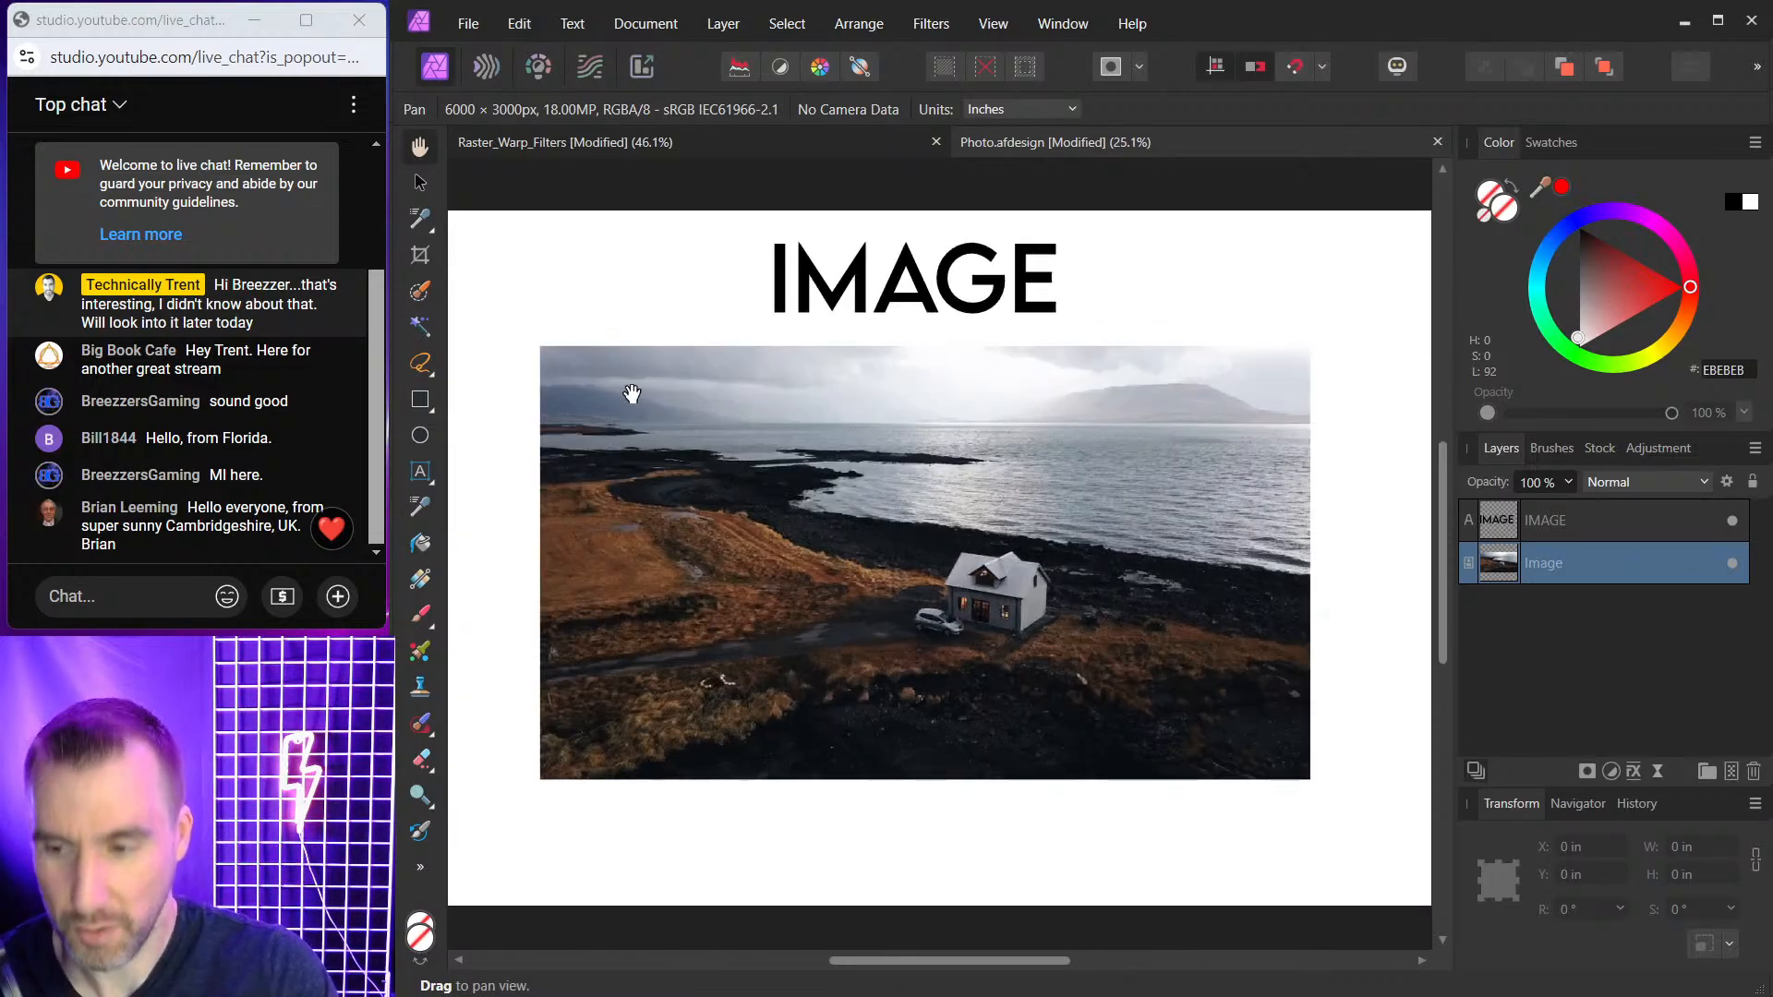
pyautogui.click(441, 747)
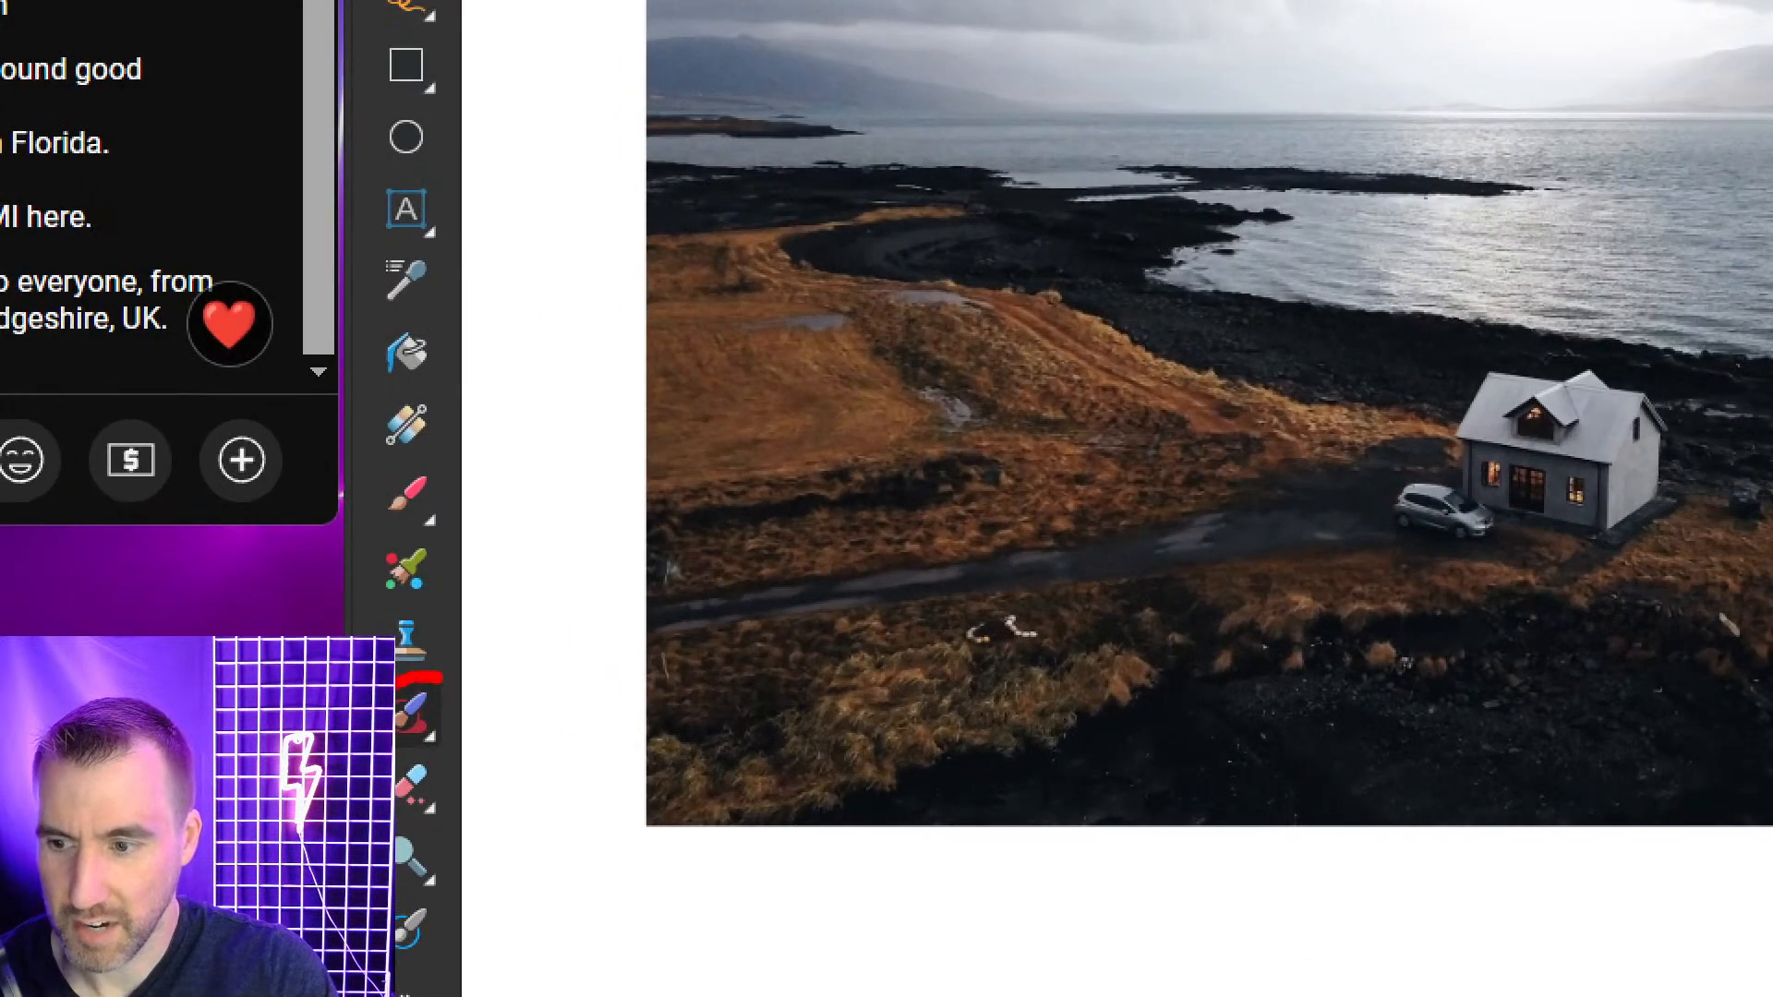
pyautogui.moveTo(441, 680)
pyautogui.mouseDown()
pyautogui.moveTo(434, 761)
pyautogui.moveTo(445, 679)
pyautogui.mouseUp()
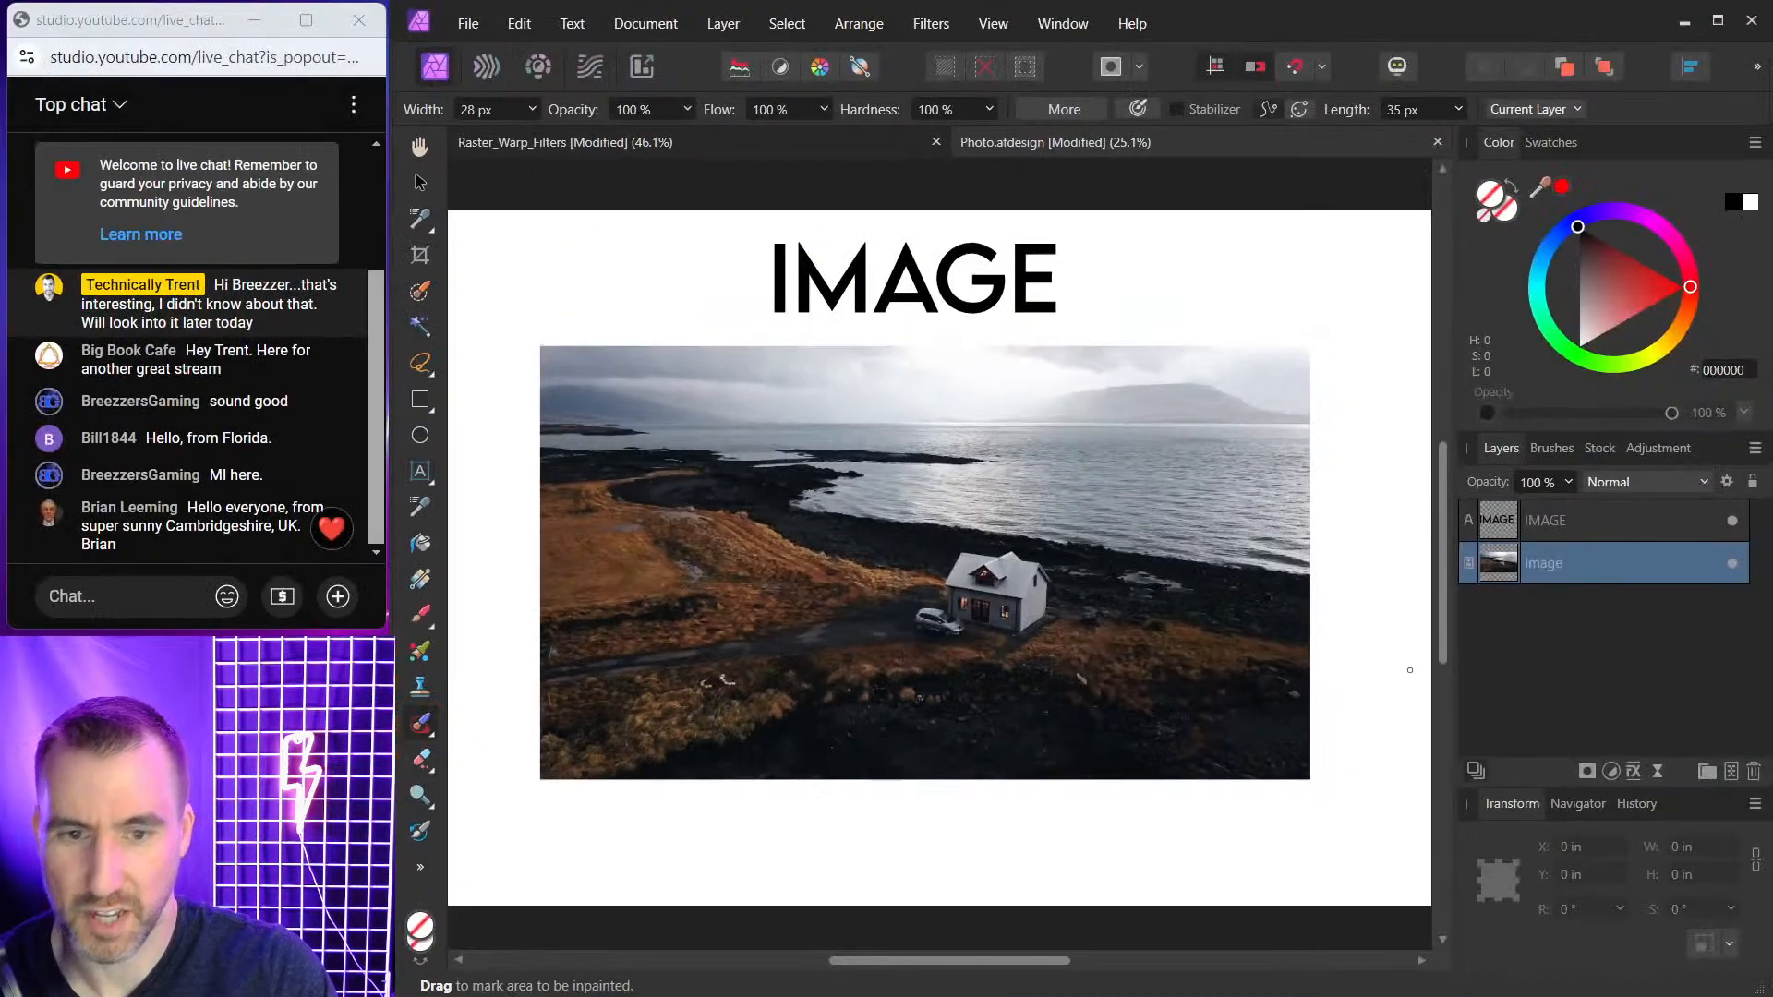
pyautogui.click(1728, 772)
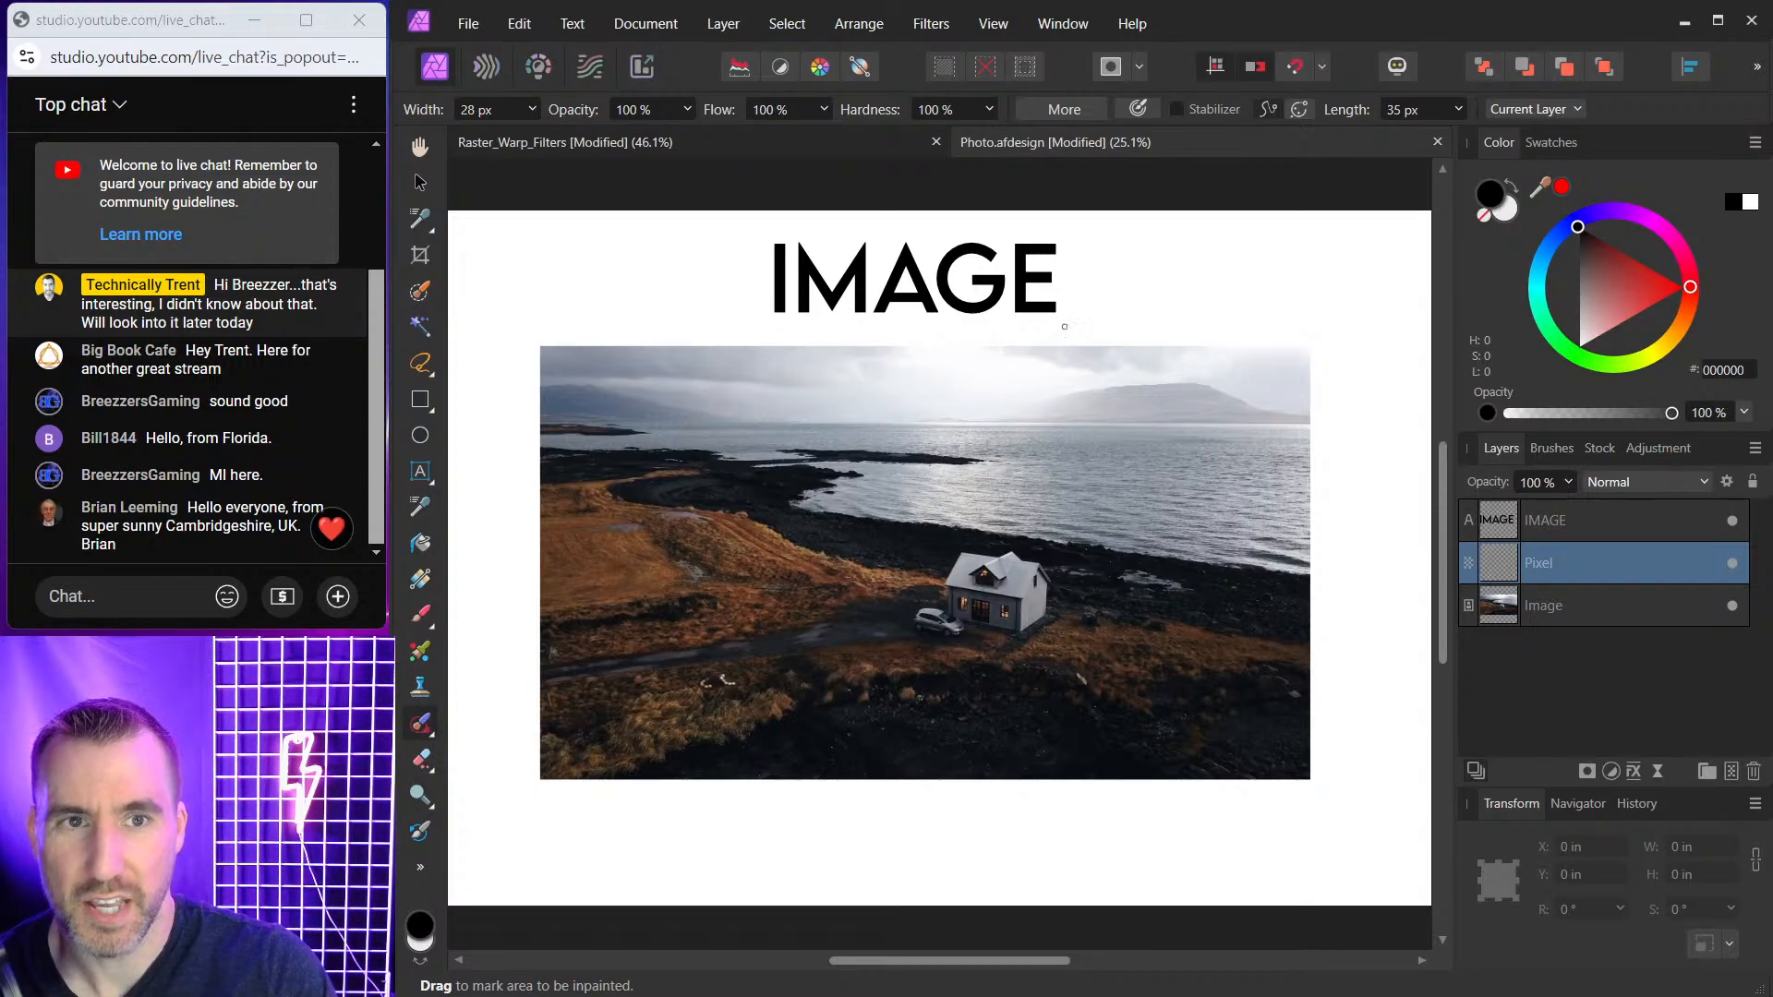
pyautogui.click(1560, 109)
pyautogui.click(1564, 159)
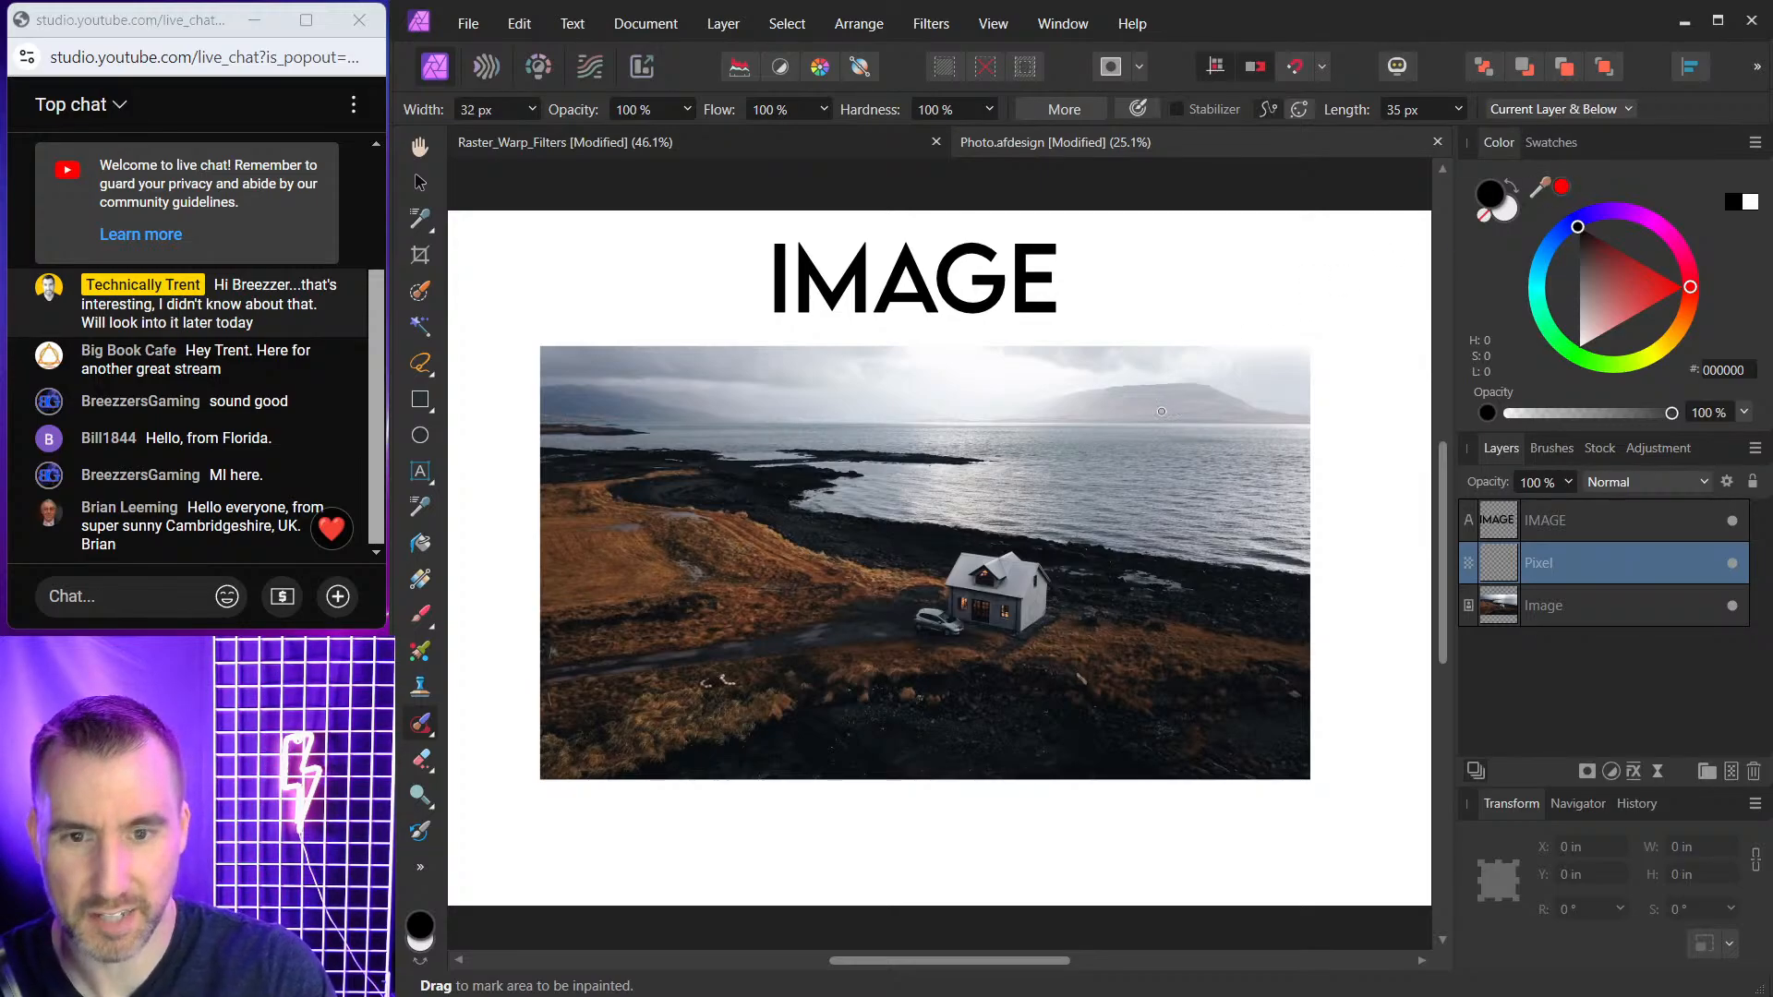
# Enlarge the Inpainting Brush to 198 px and paint over the house and car to remove them from the photo.
pyautogui.press(']')
pyautogui.press(']')
pyautogui.press(']')
pyautogui.press(']')
pyautogui.press(']')
pyautogui.press(']')
pyautogui.press(']')
pyautogui.press(']')
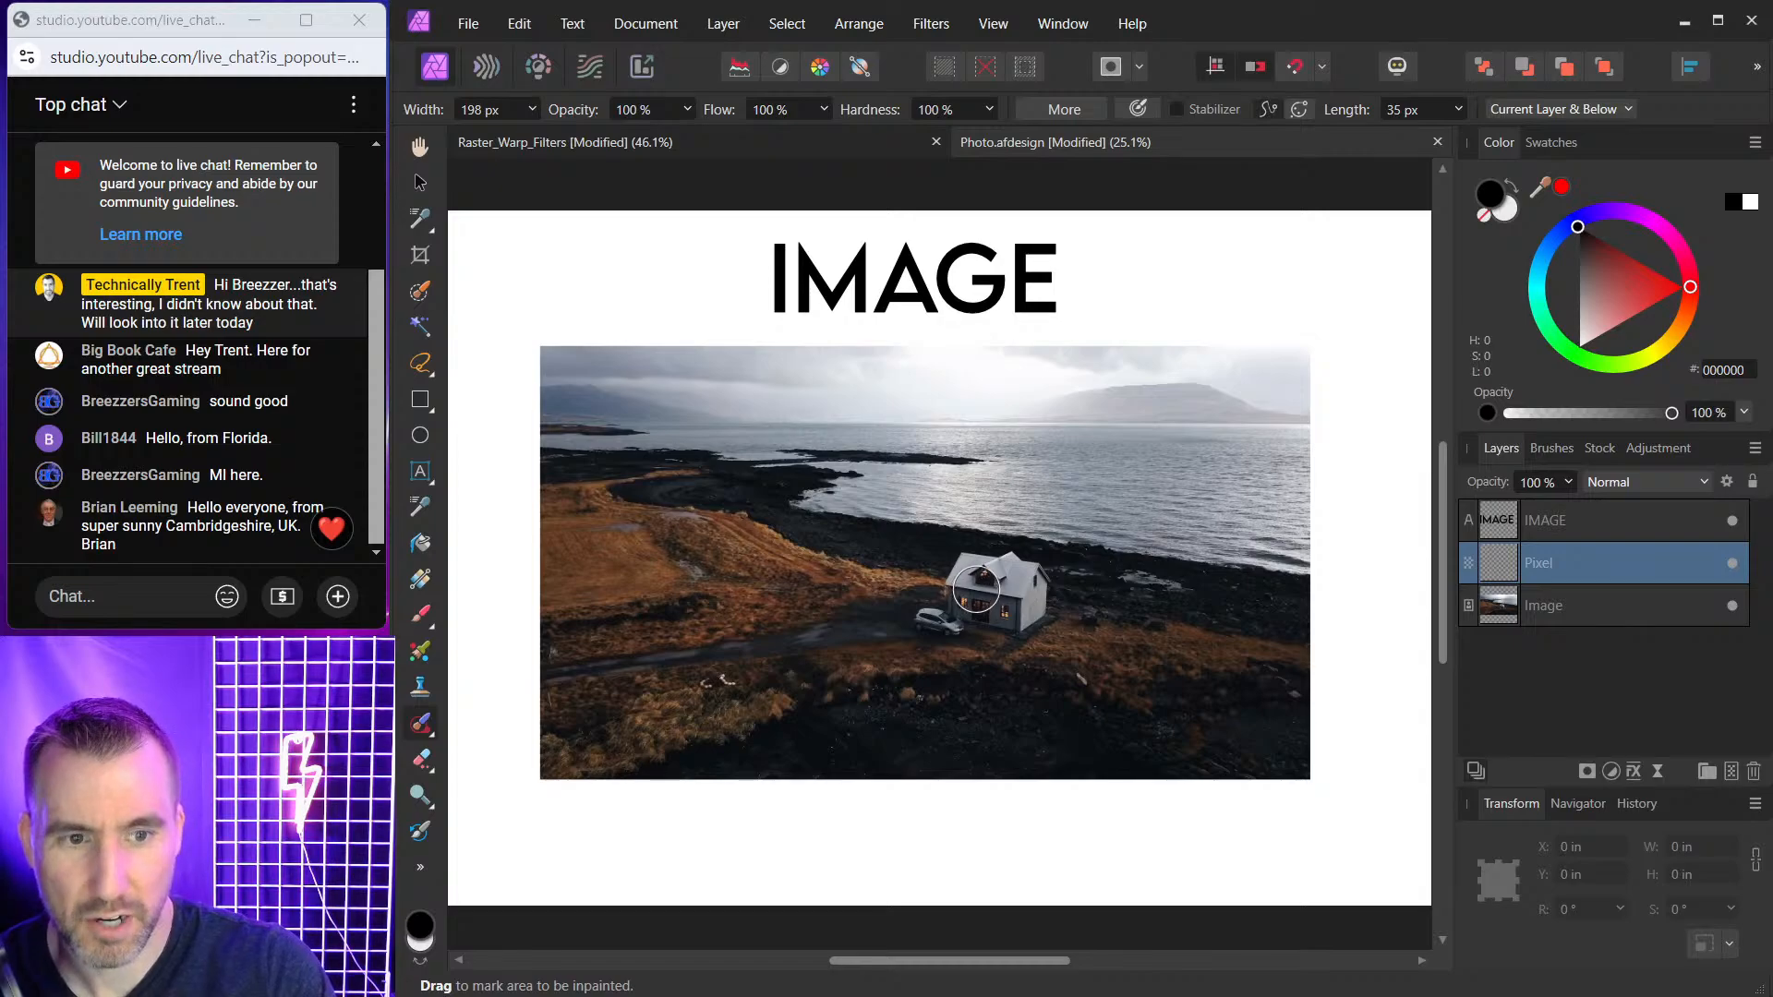
pyautogui.moveTo(976, 589)
pyautogui.mouseDown()
pyautogui.moveTo(964, 576)
pyautogui.moveTo(1006, 568)
pyautogui.moveTo(1042, 596)
pyautogui.moveTo(960, 602)
pyautogui.moveTo(981, 618)
pyautogui.moveTo(1009, 595)
pyautogui.mouseUp()
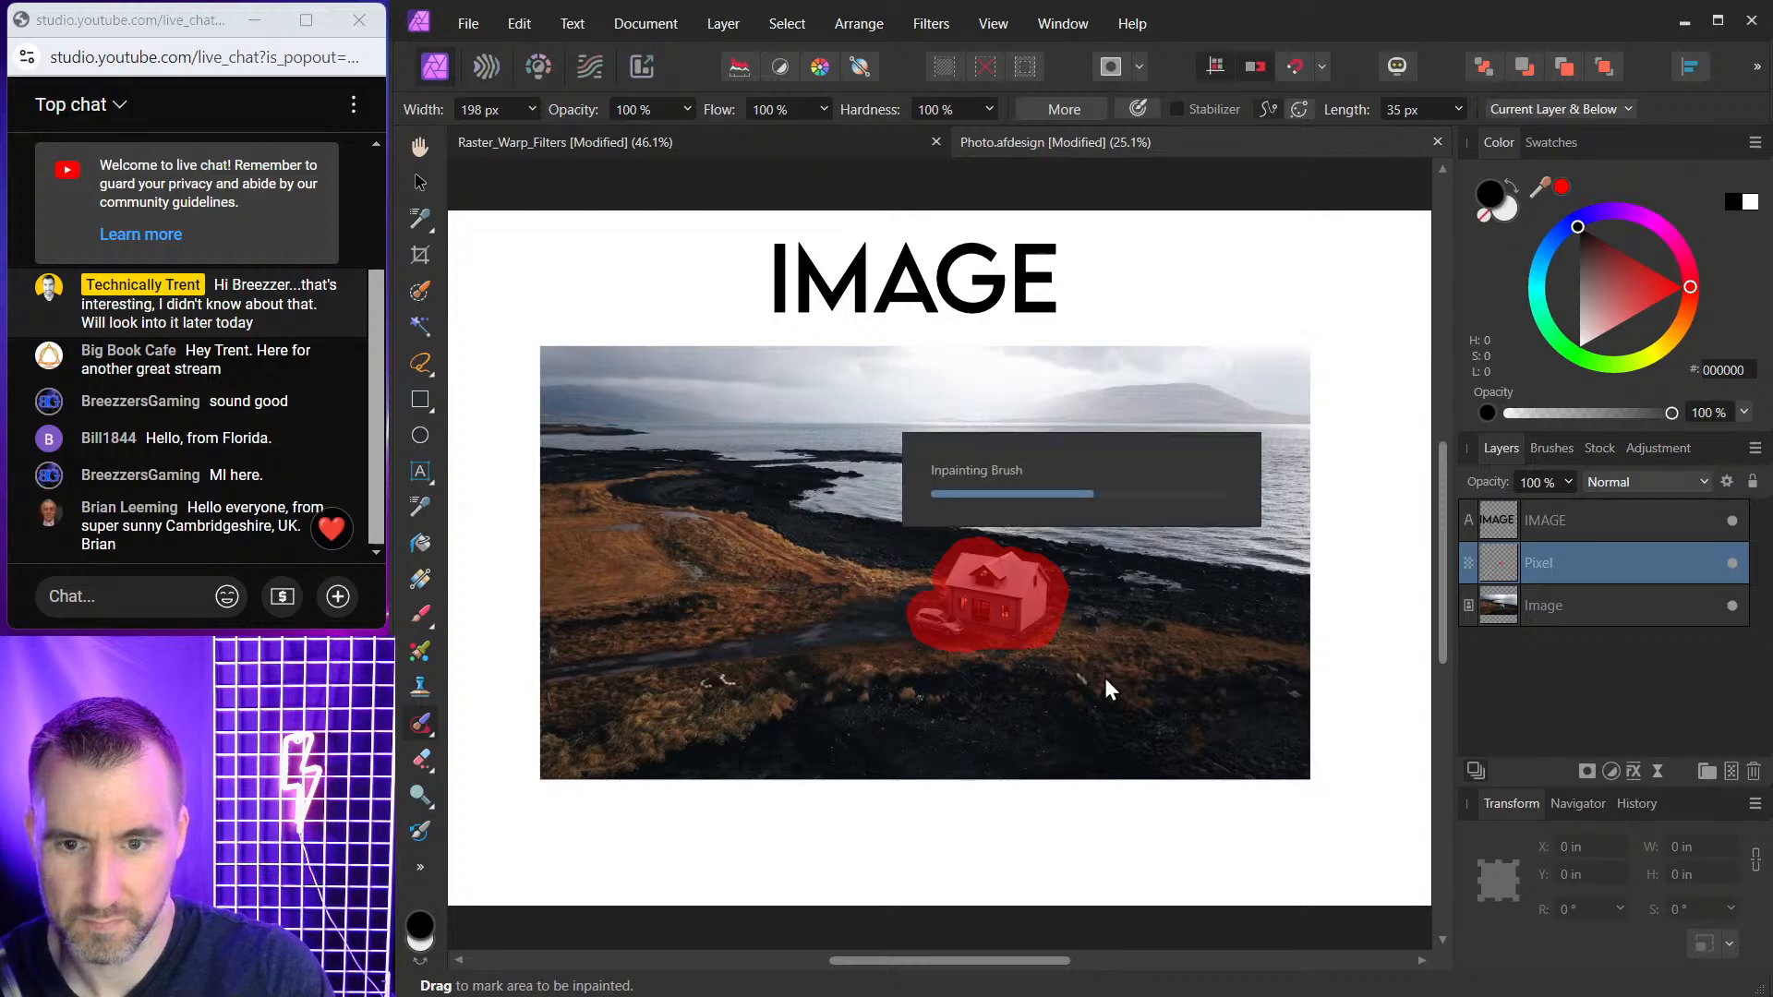
pyautogui.scroll(3, 985, 619)
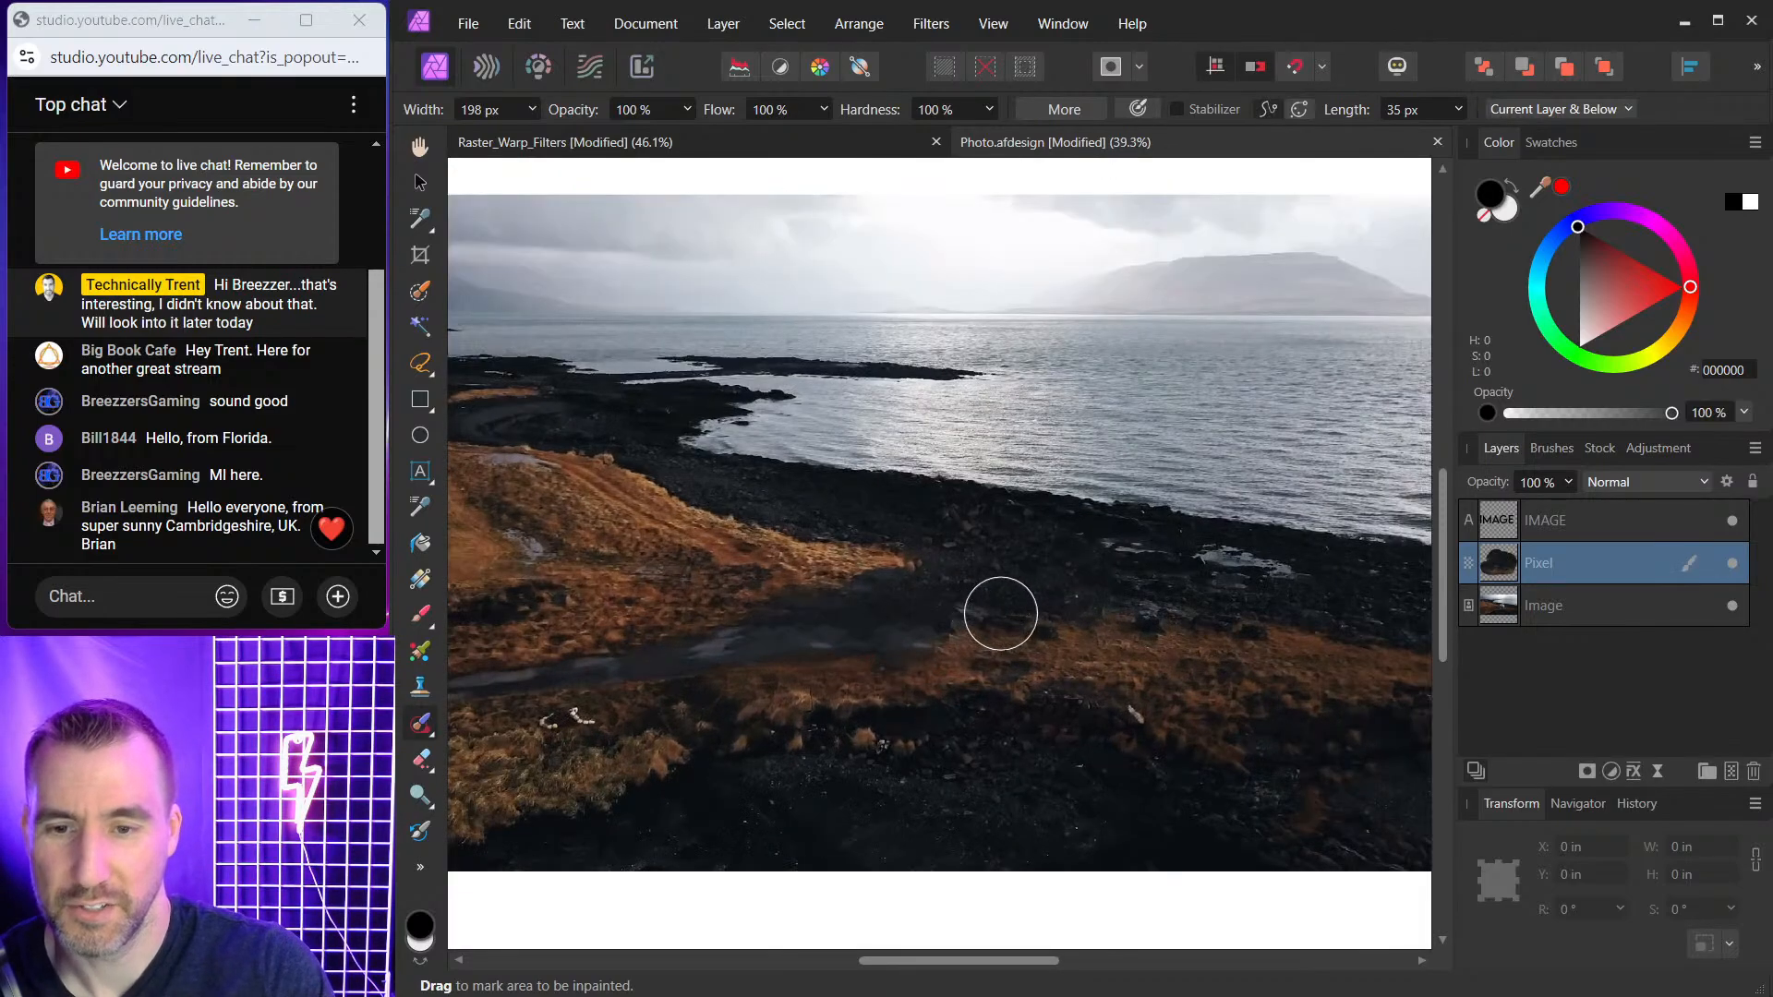
pyautogui.scroll(-2, 918, 566)
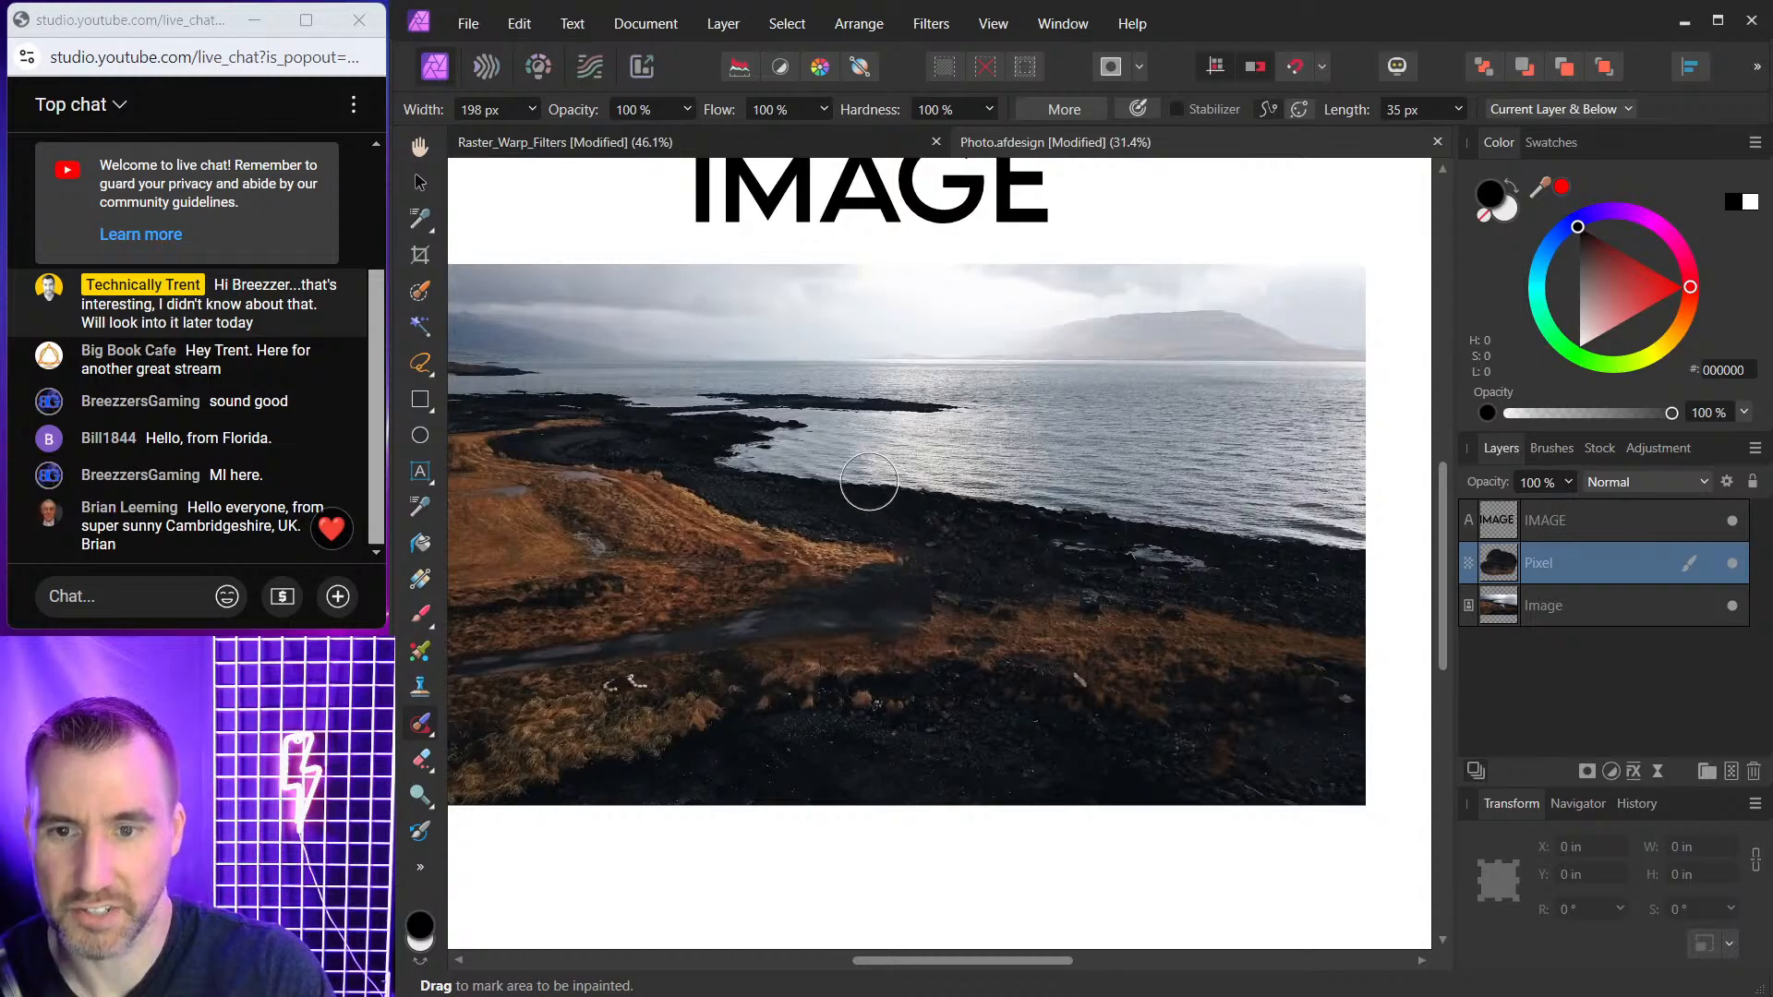
# Send the retouched photo document back to Affinity Designer for editing and deselect the pixel layer.
pyautogui.scroll(-2, 863, 483)
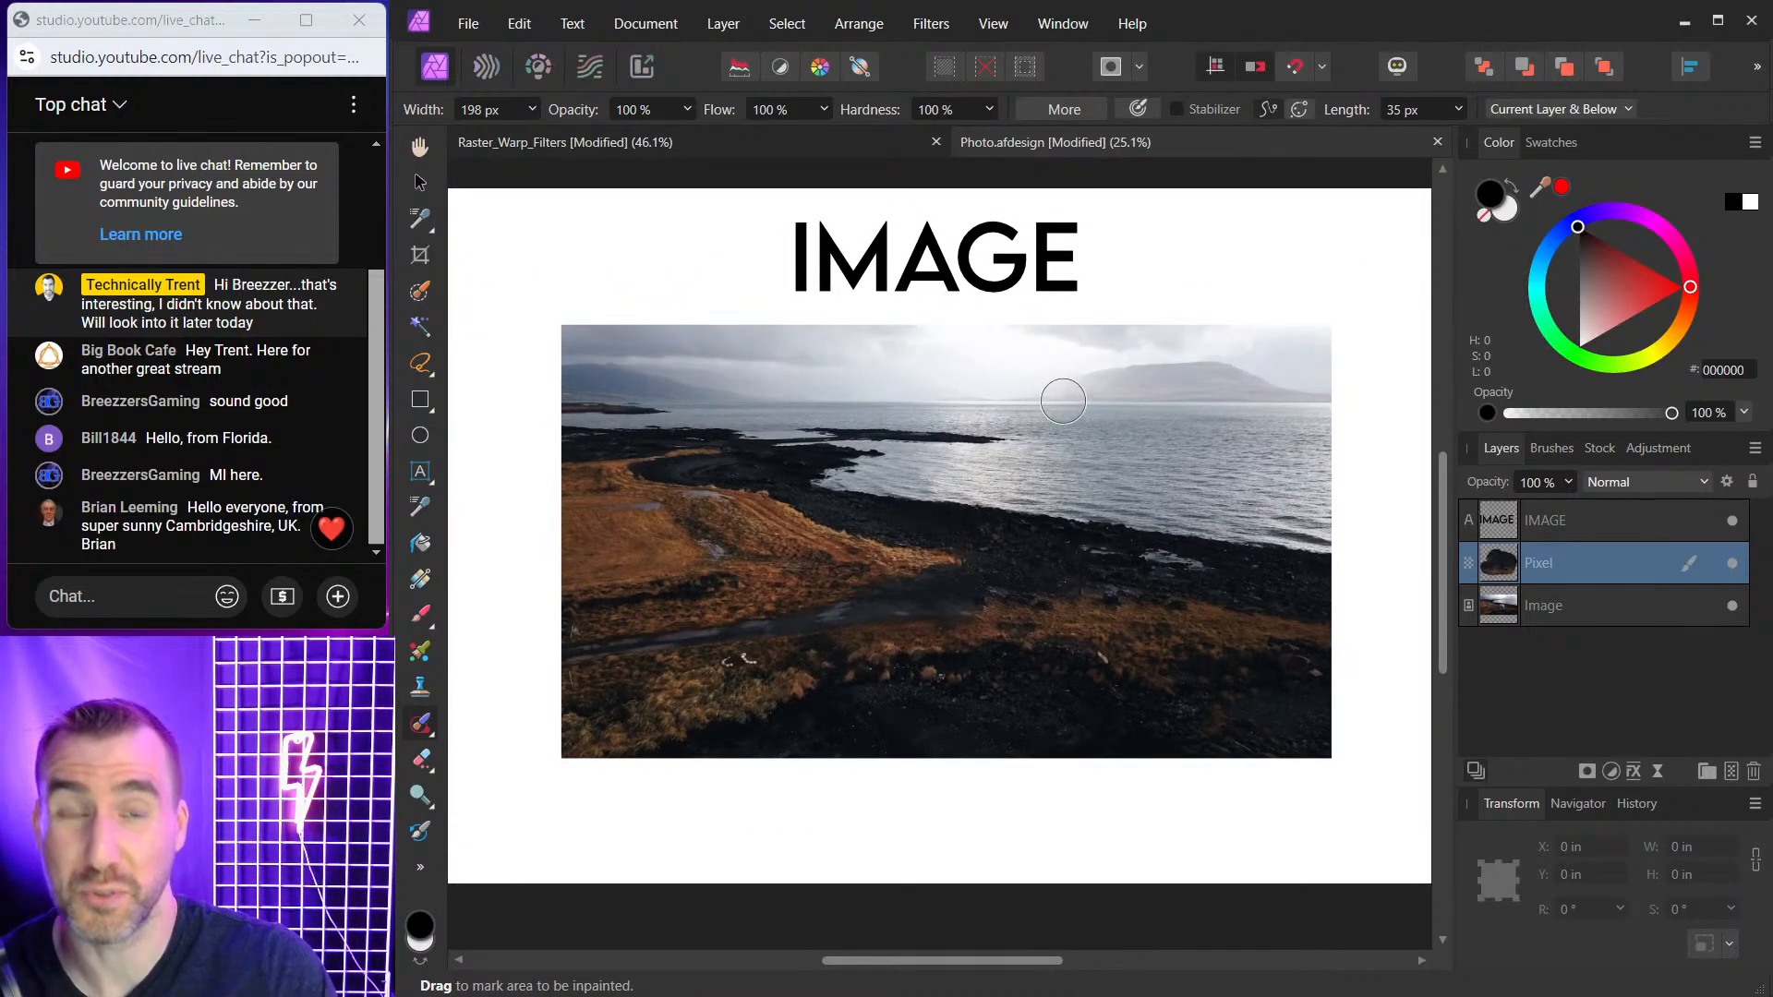
pyautogui.click(472, 26)
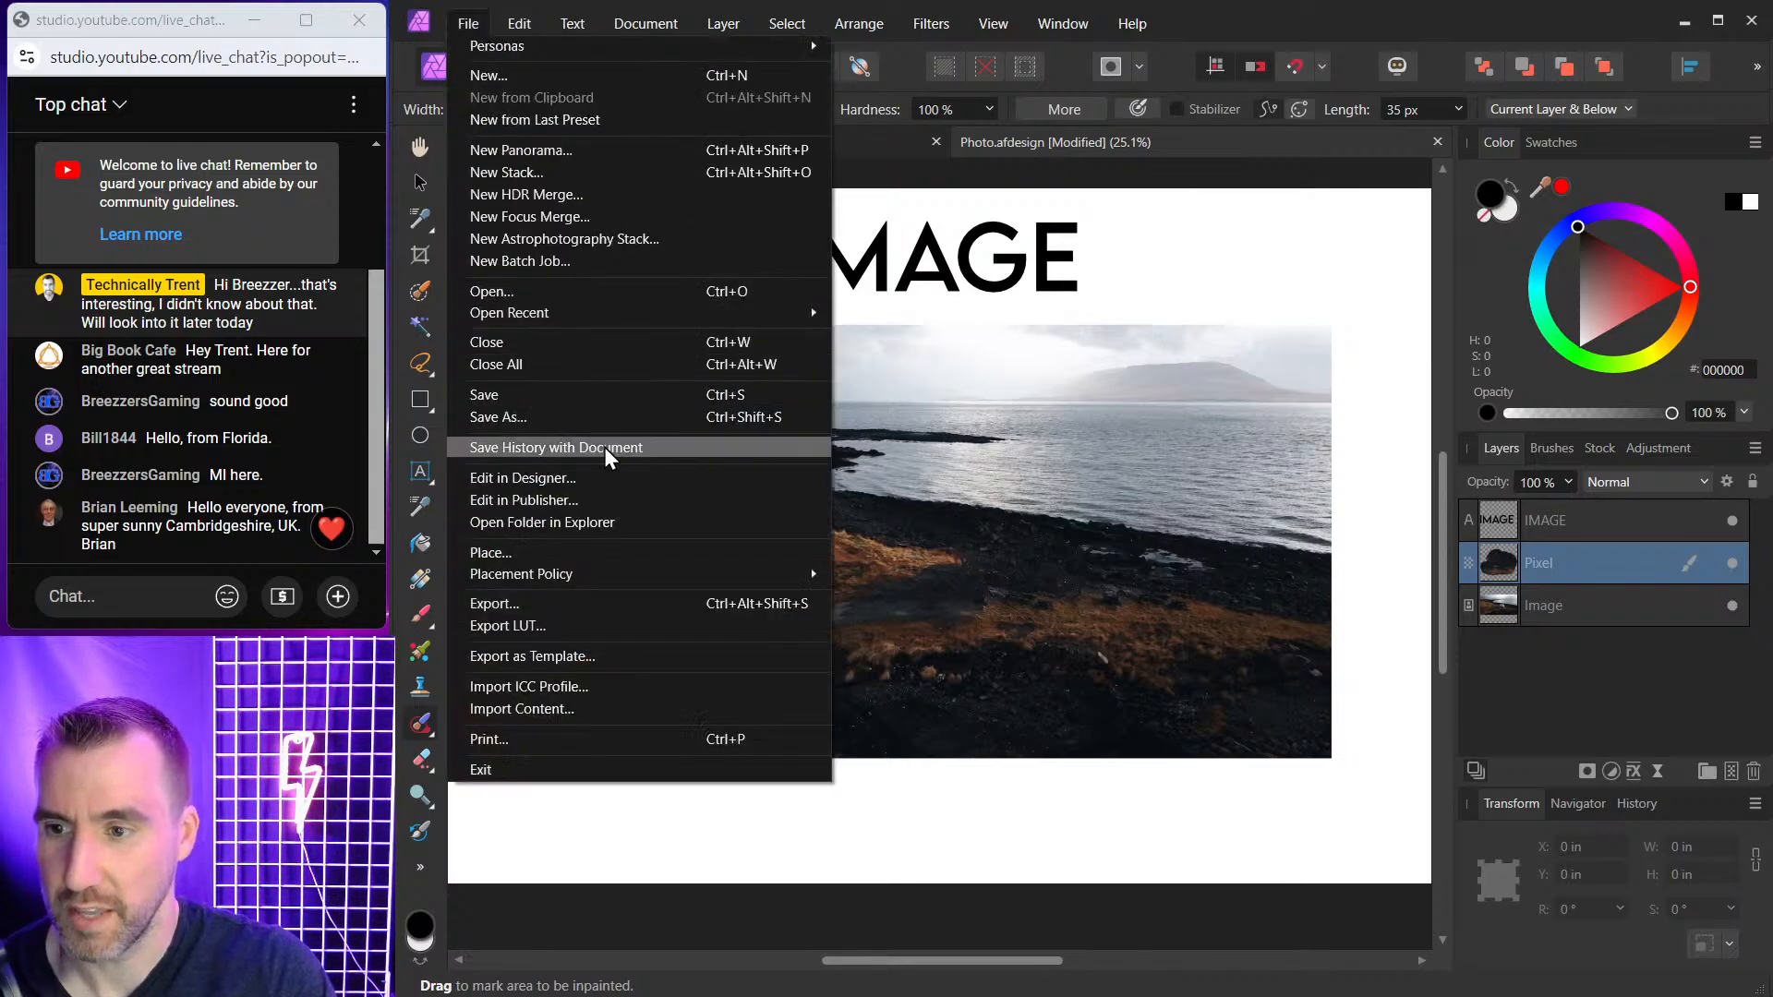
pyautogui.click(611, 480)
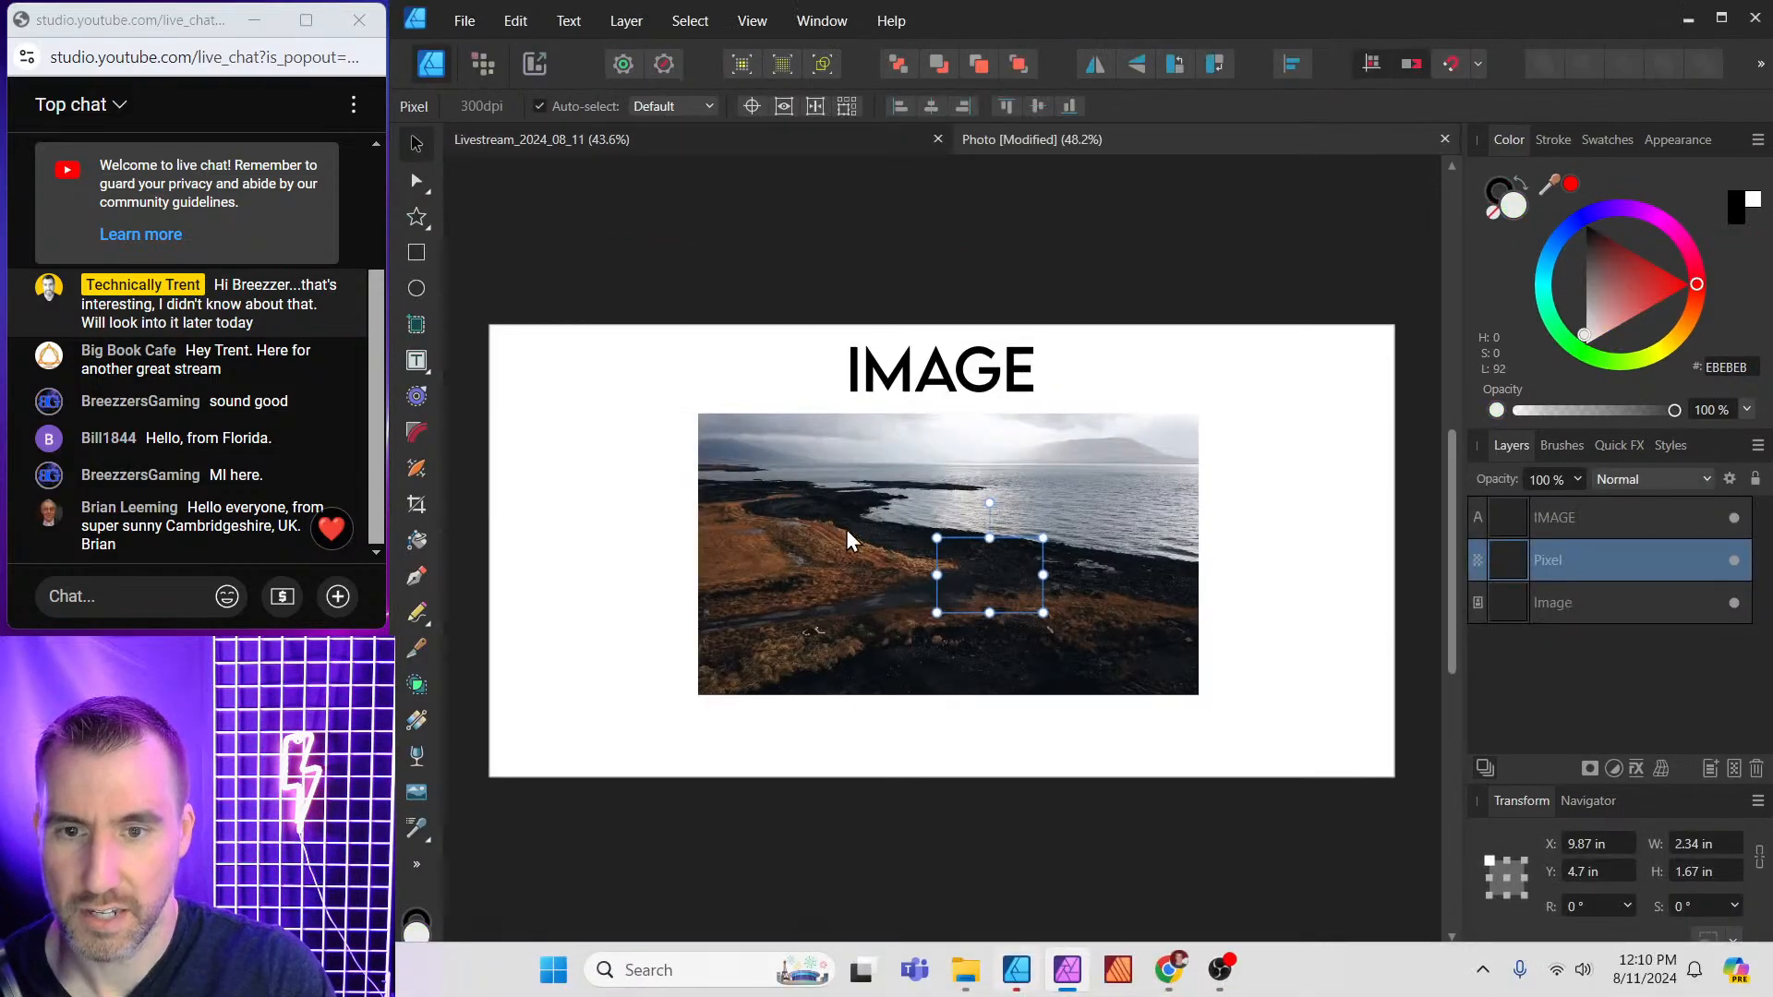
pyautogui.click(895, 329)
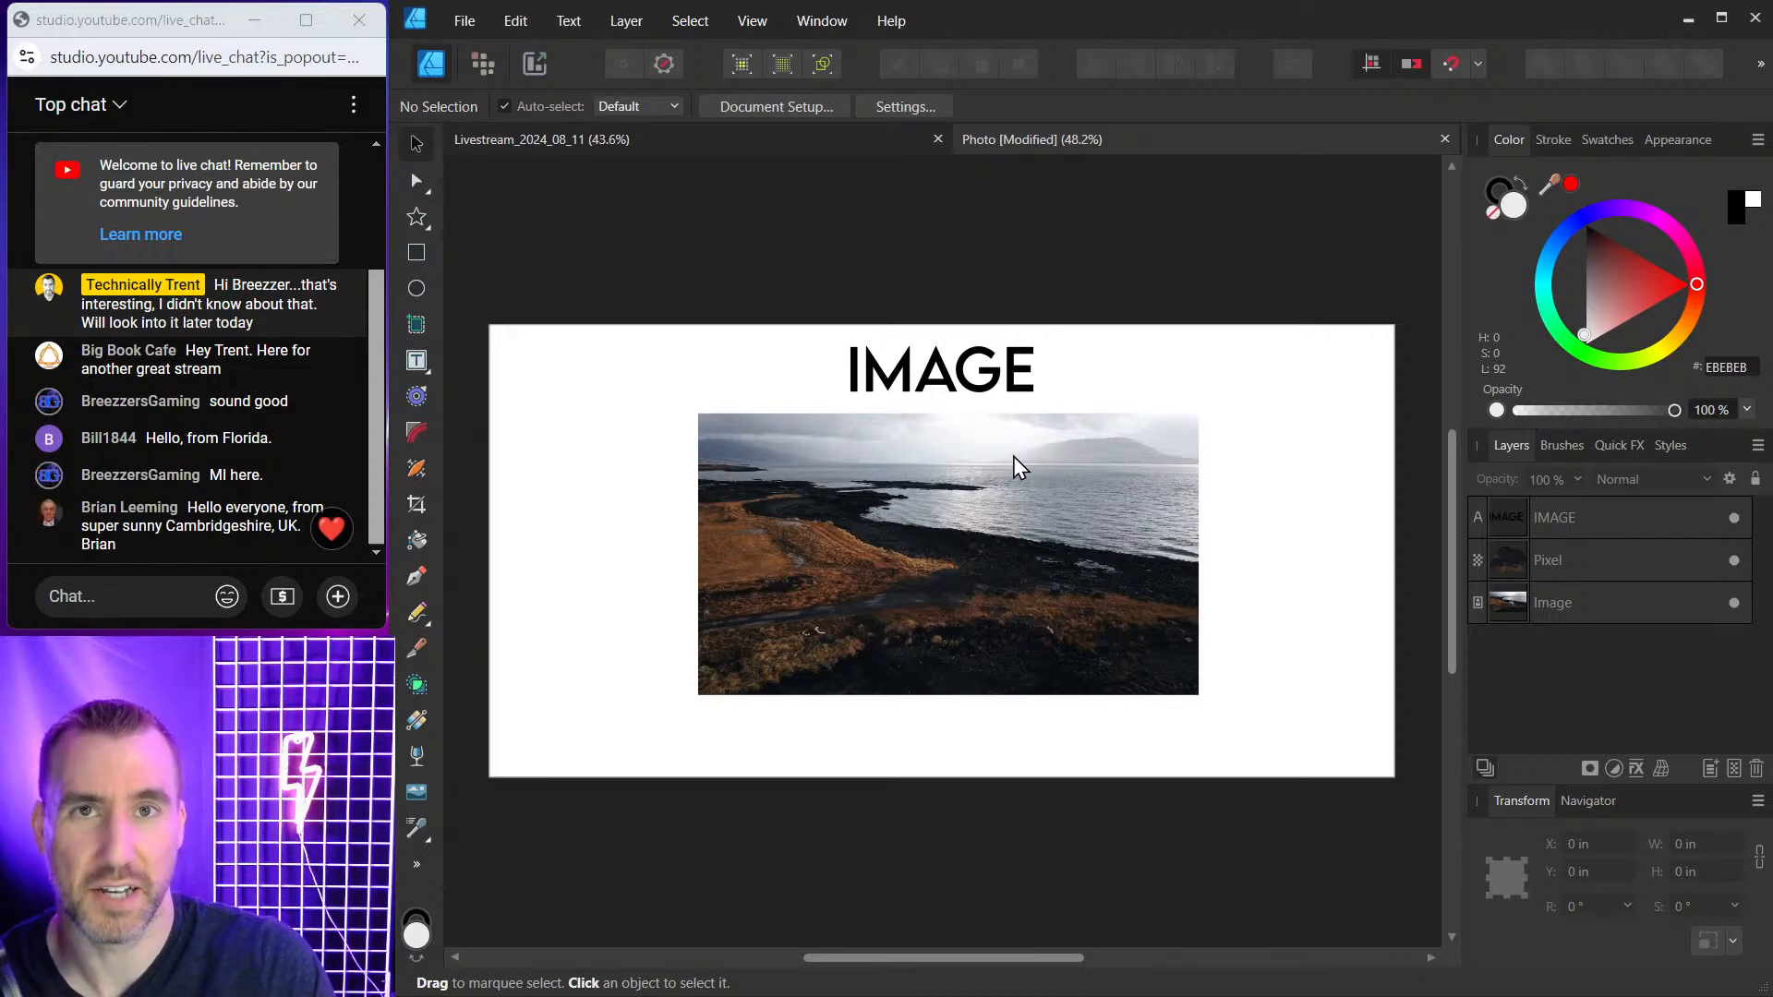
# Check the command for editing the document in Affinity Photo, save the Photo document and close it.
pyautogui.click(468, 33)
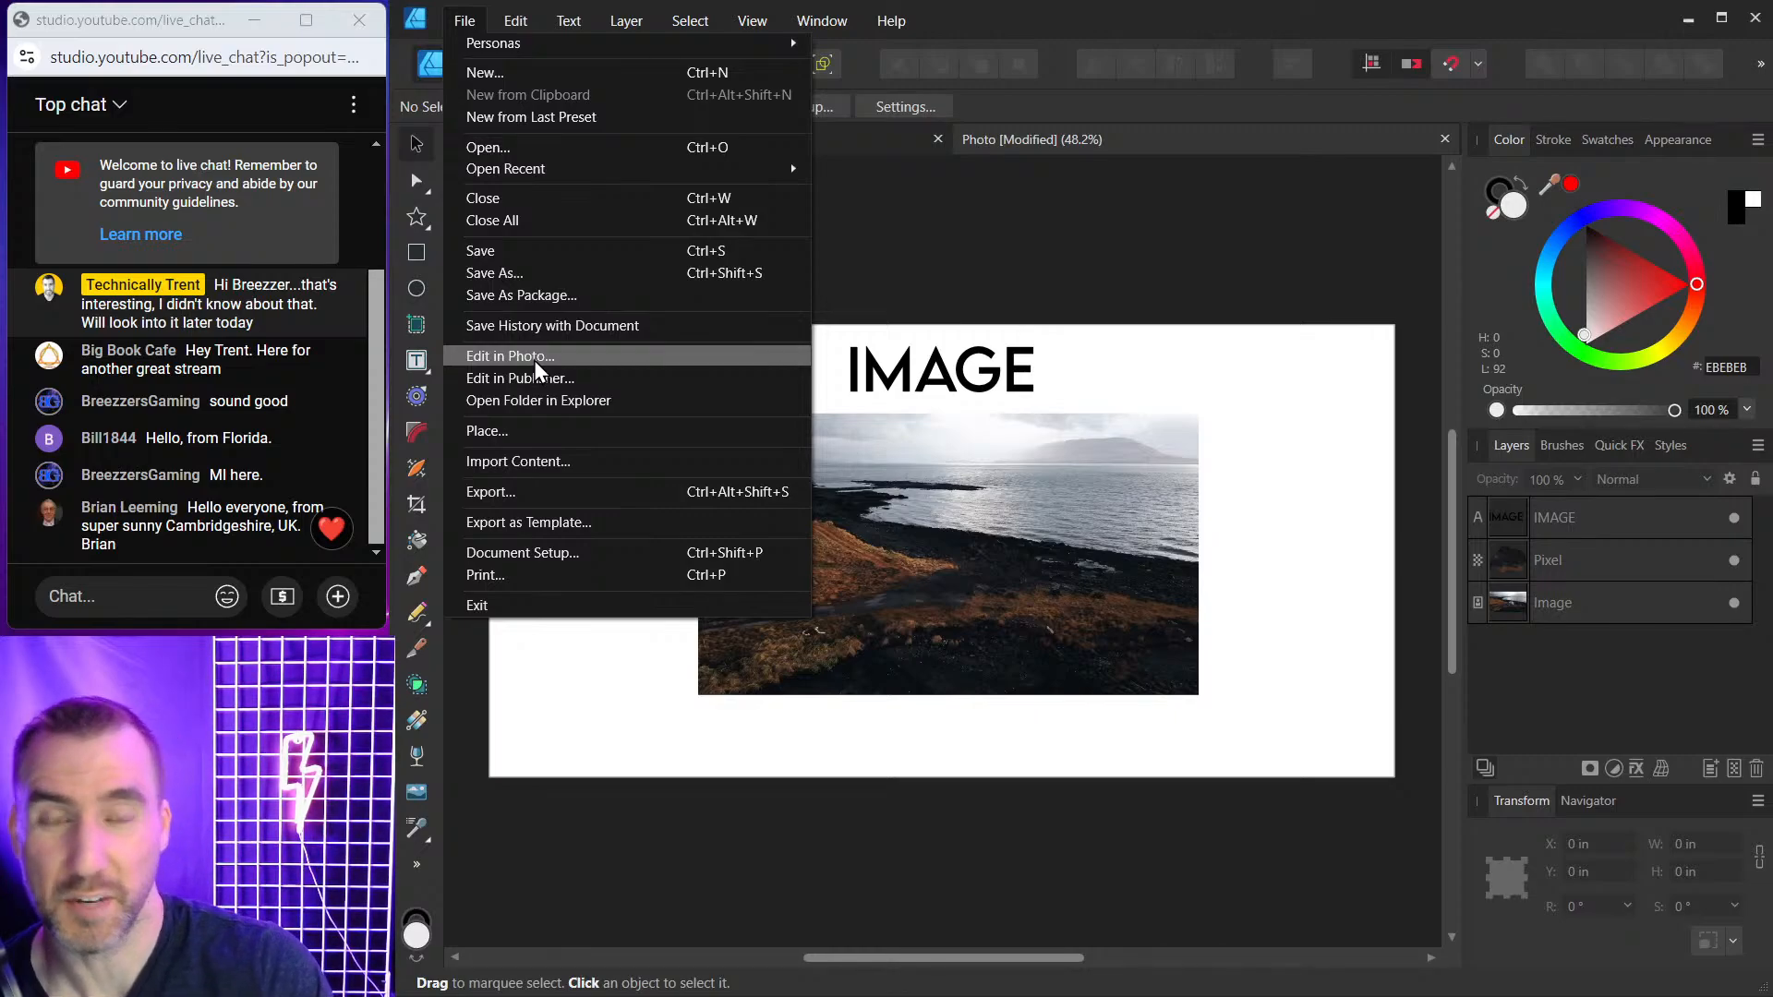
pyautogui.click(1048, 20)
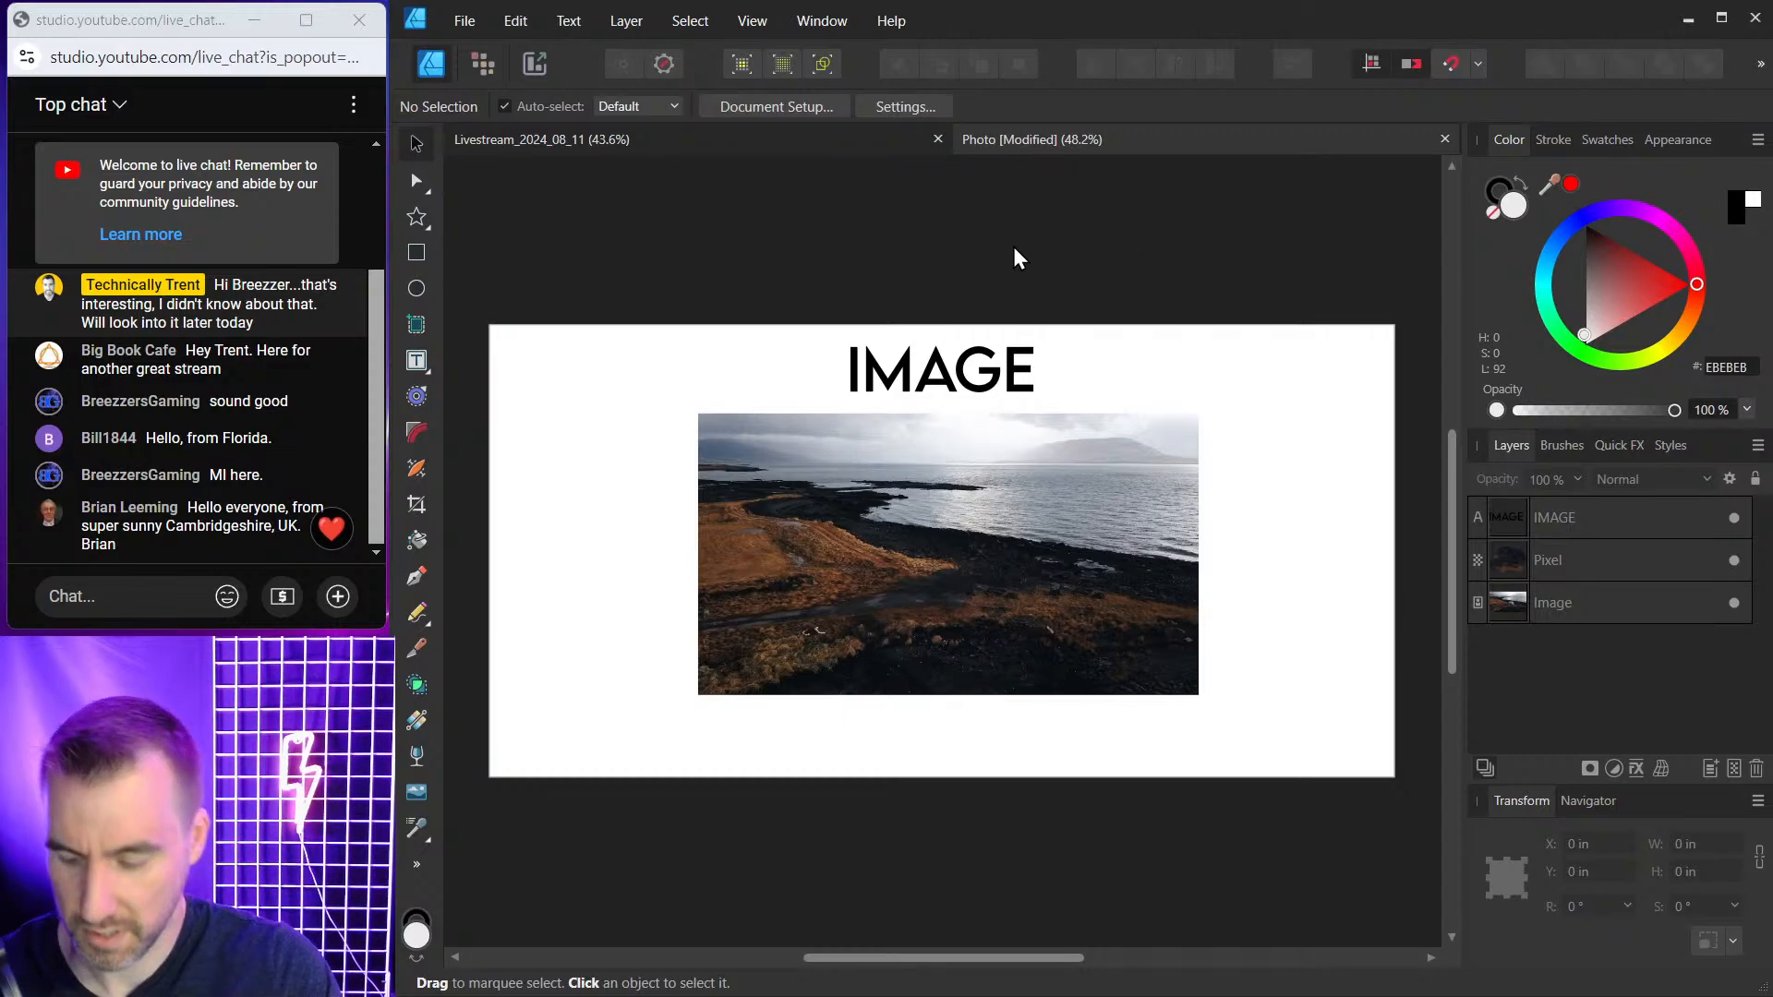
pyautogui.hotkey('ctrl', 's')
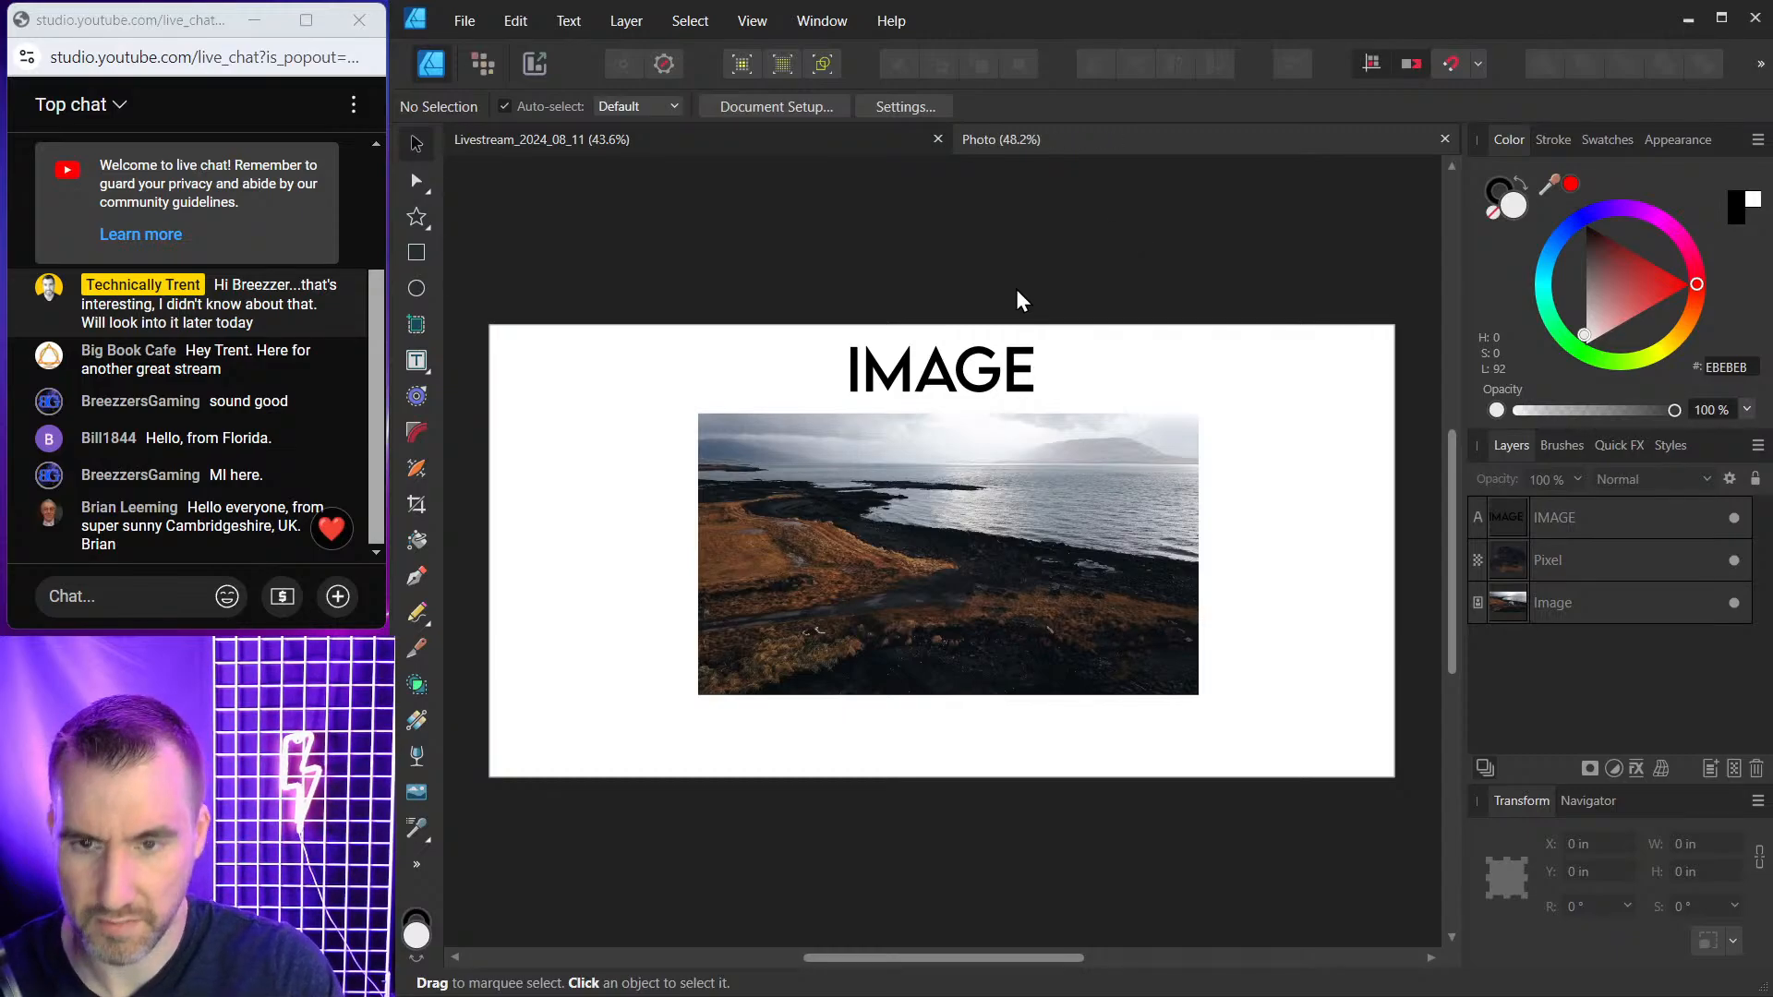
pyautogui.click(1445, 139)
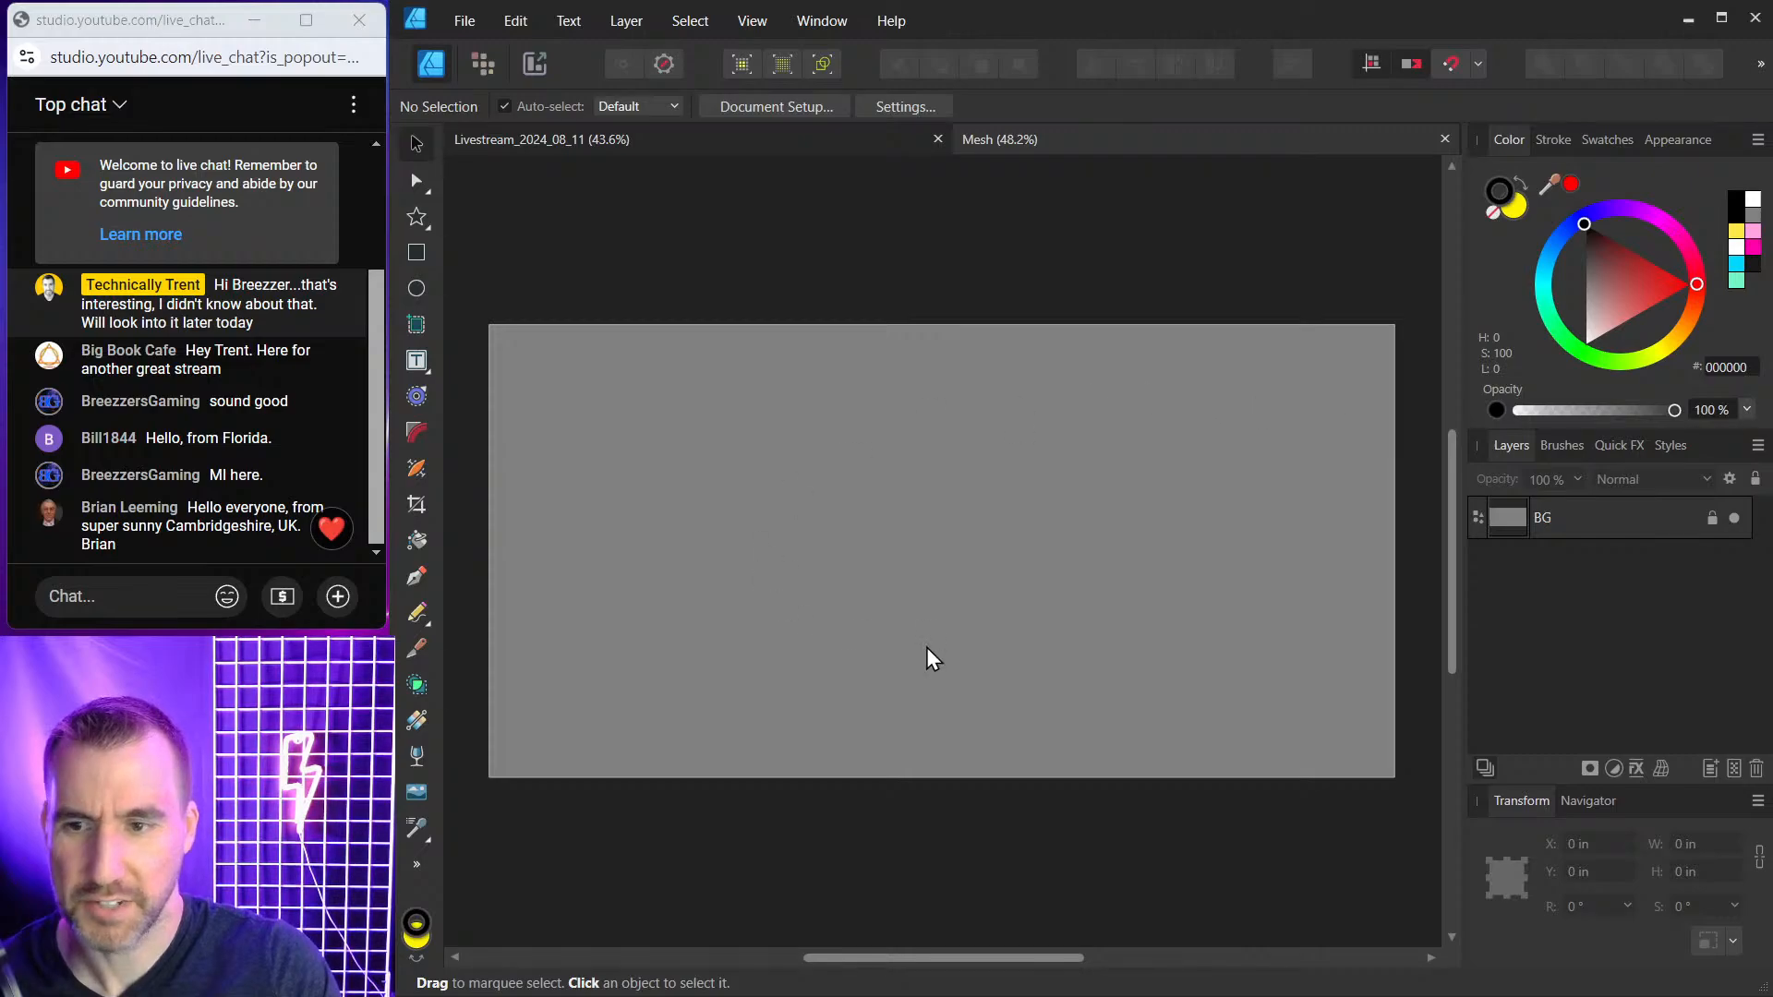
# Draw a yellow five-pointed star about 5.56 in wide near the centre of the Mesh document.
pyautogui.click(417, 219)
pyautogui.moveTo(795, 439); pyautogui.dragTo(1046, 691)
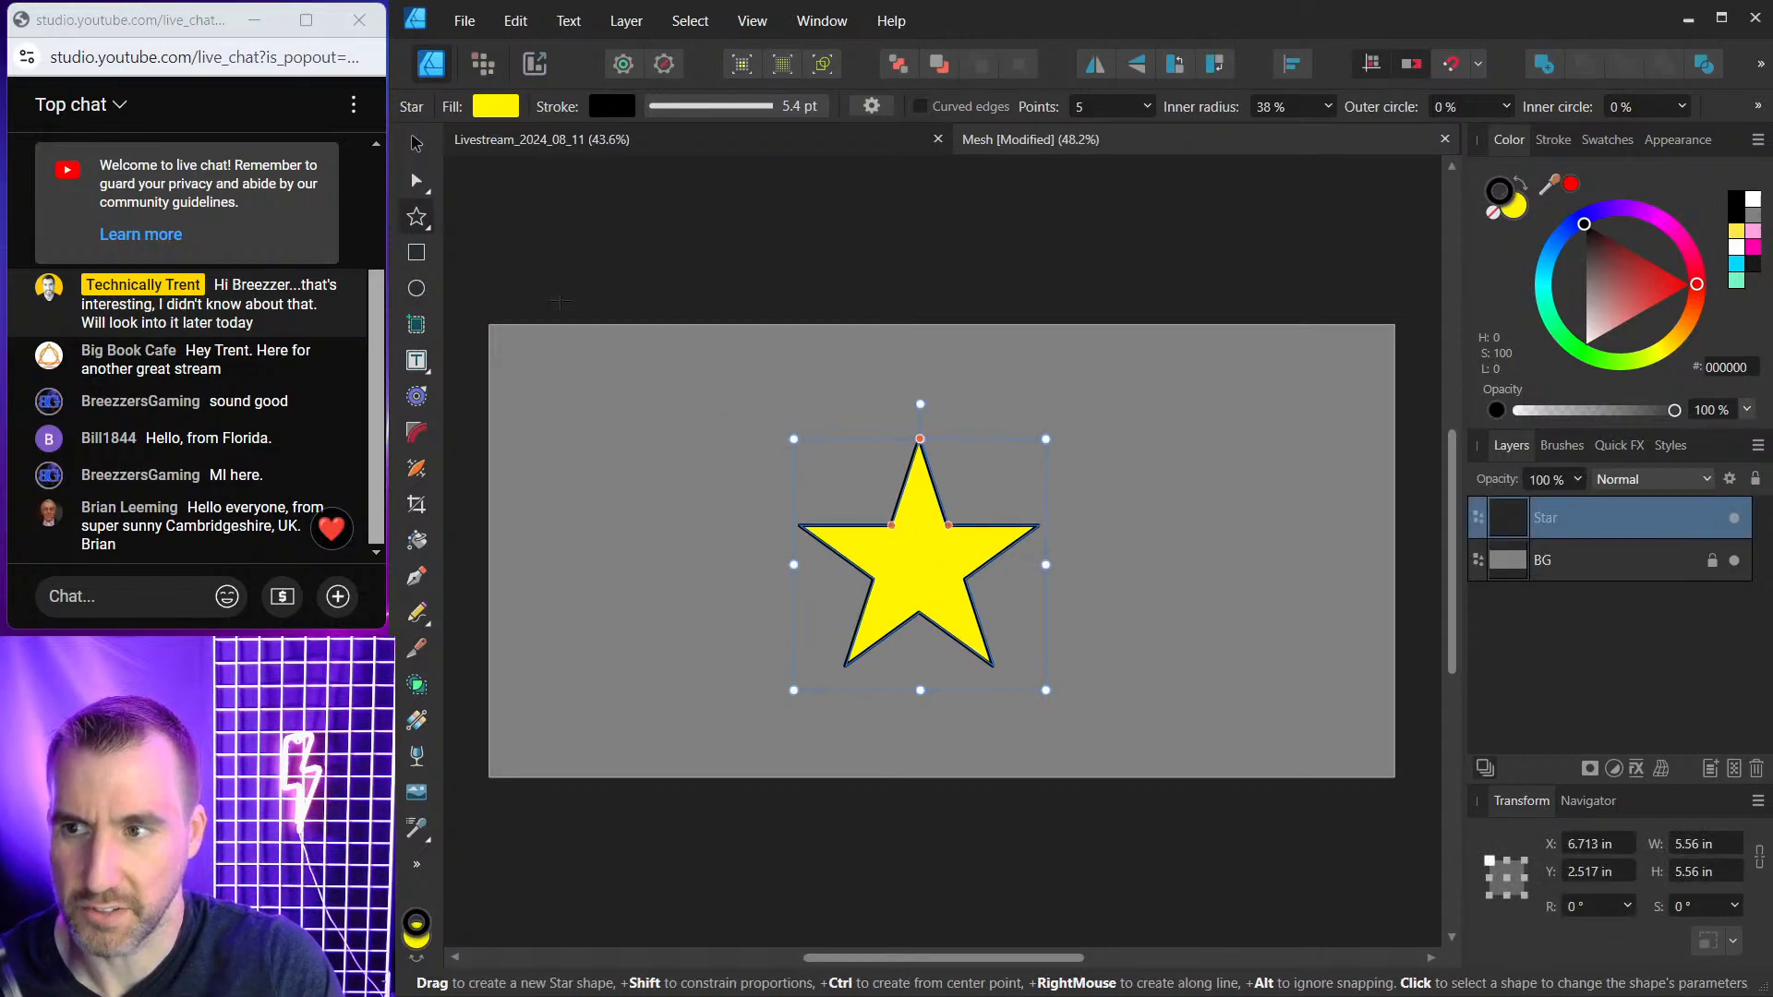
# Look over the available shape tools, including Rounded Rectangle, without drawing another shape.
pyautogui.click(425, 222)
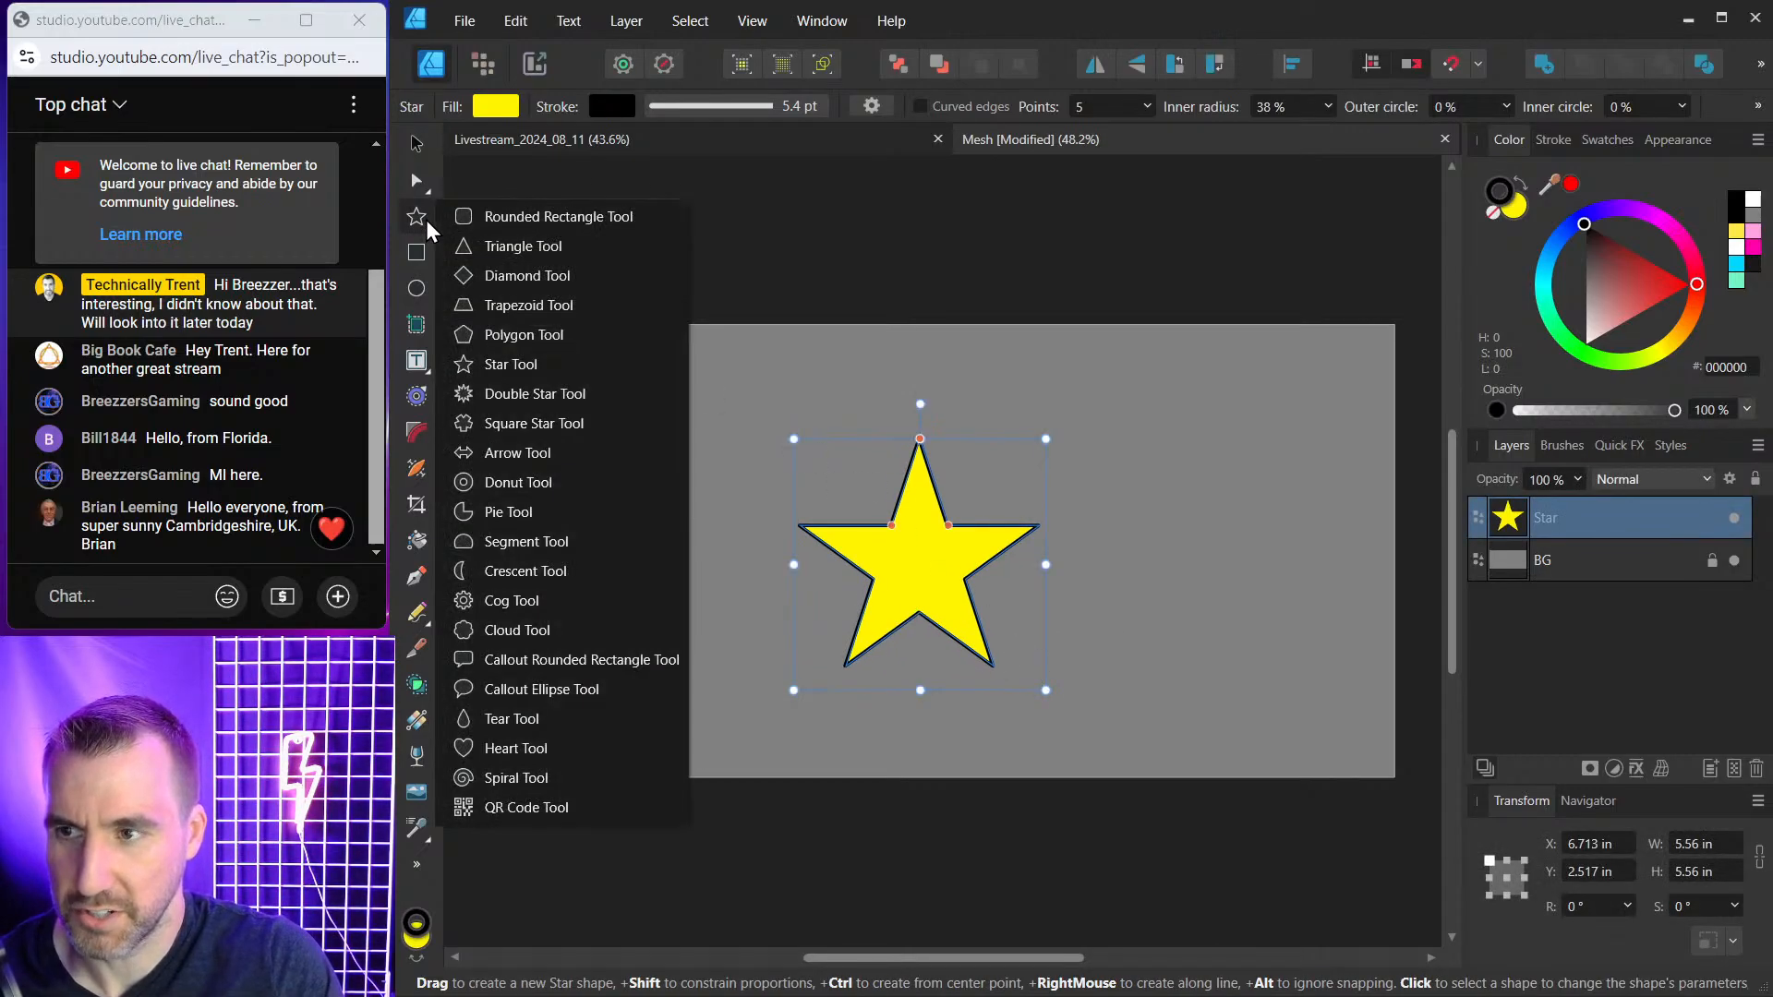
pyautogui.click(425, 223)
pyautogui.hotkey('ctrl', '1')
pyautogui.click(428, 181)
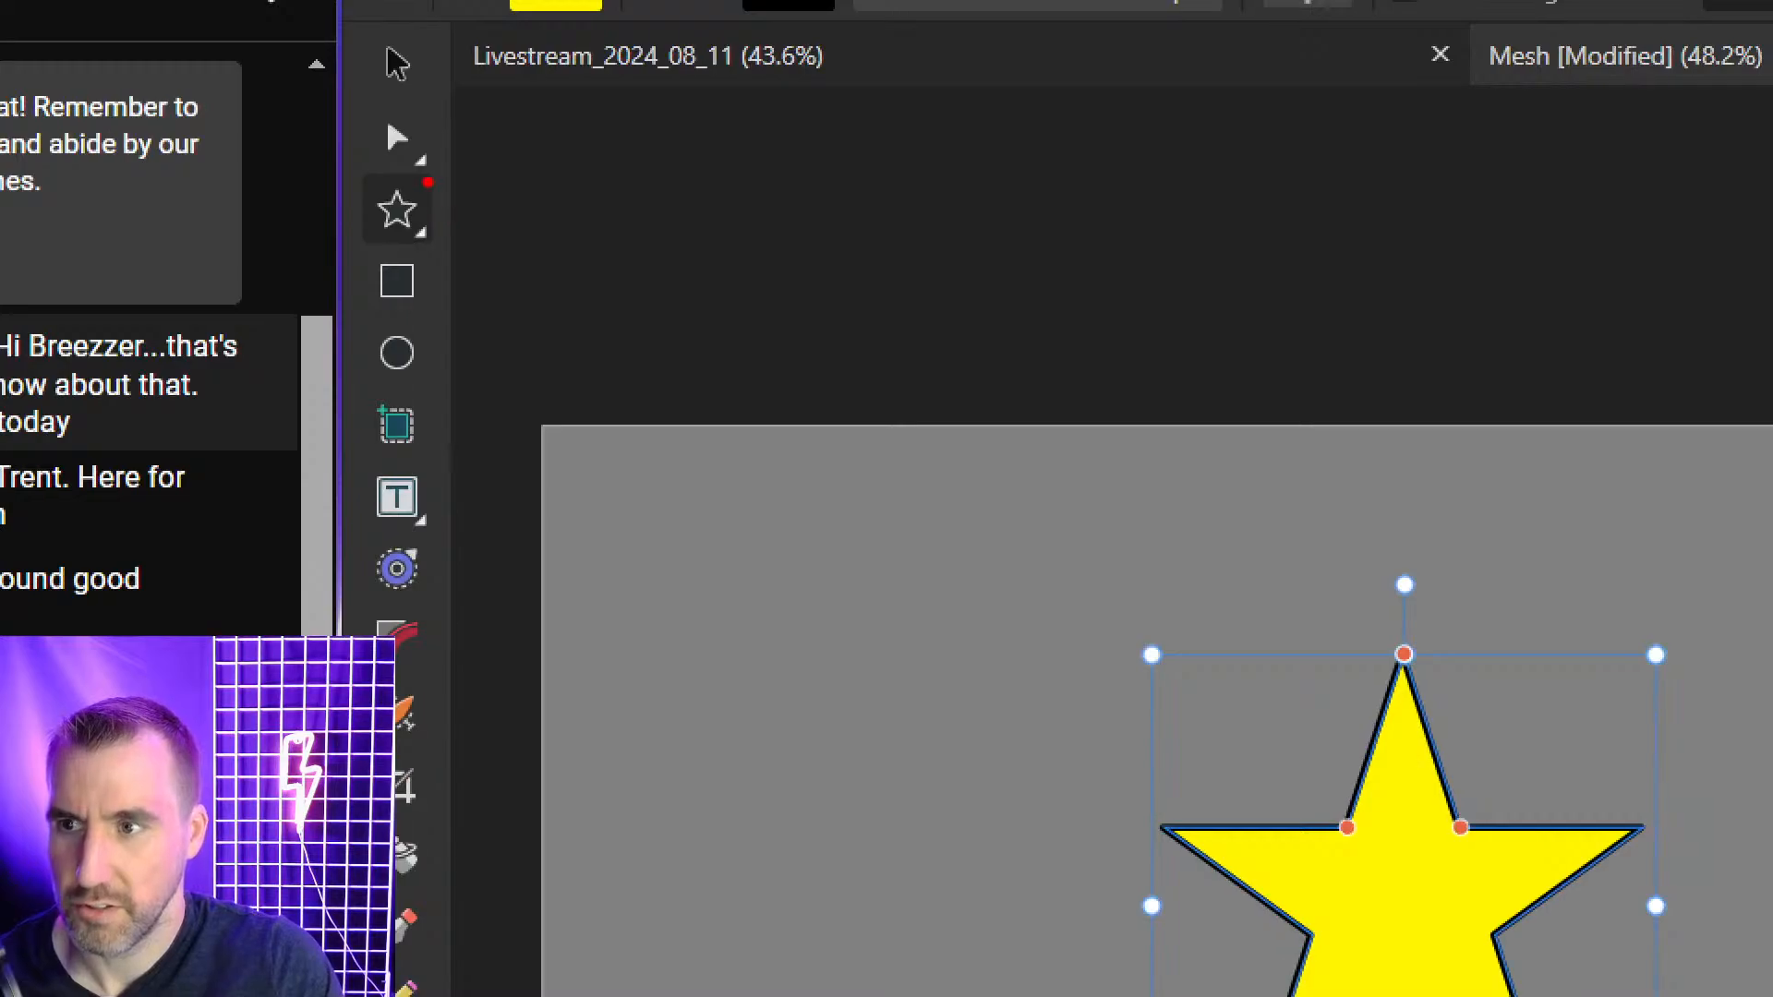
pyautogui.moveTo(429, 182)
pyautogui.mouseDown()
pyautogui.moveTo(372, 184)
pyautogui.moveTo(358, 362)
pyautogui.moveTo(431, 403)
pyautogui.moveTo(425, 185)
pyautogui.mouseUp()
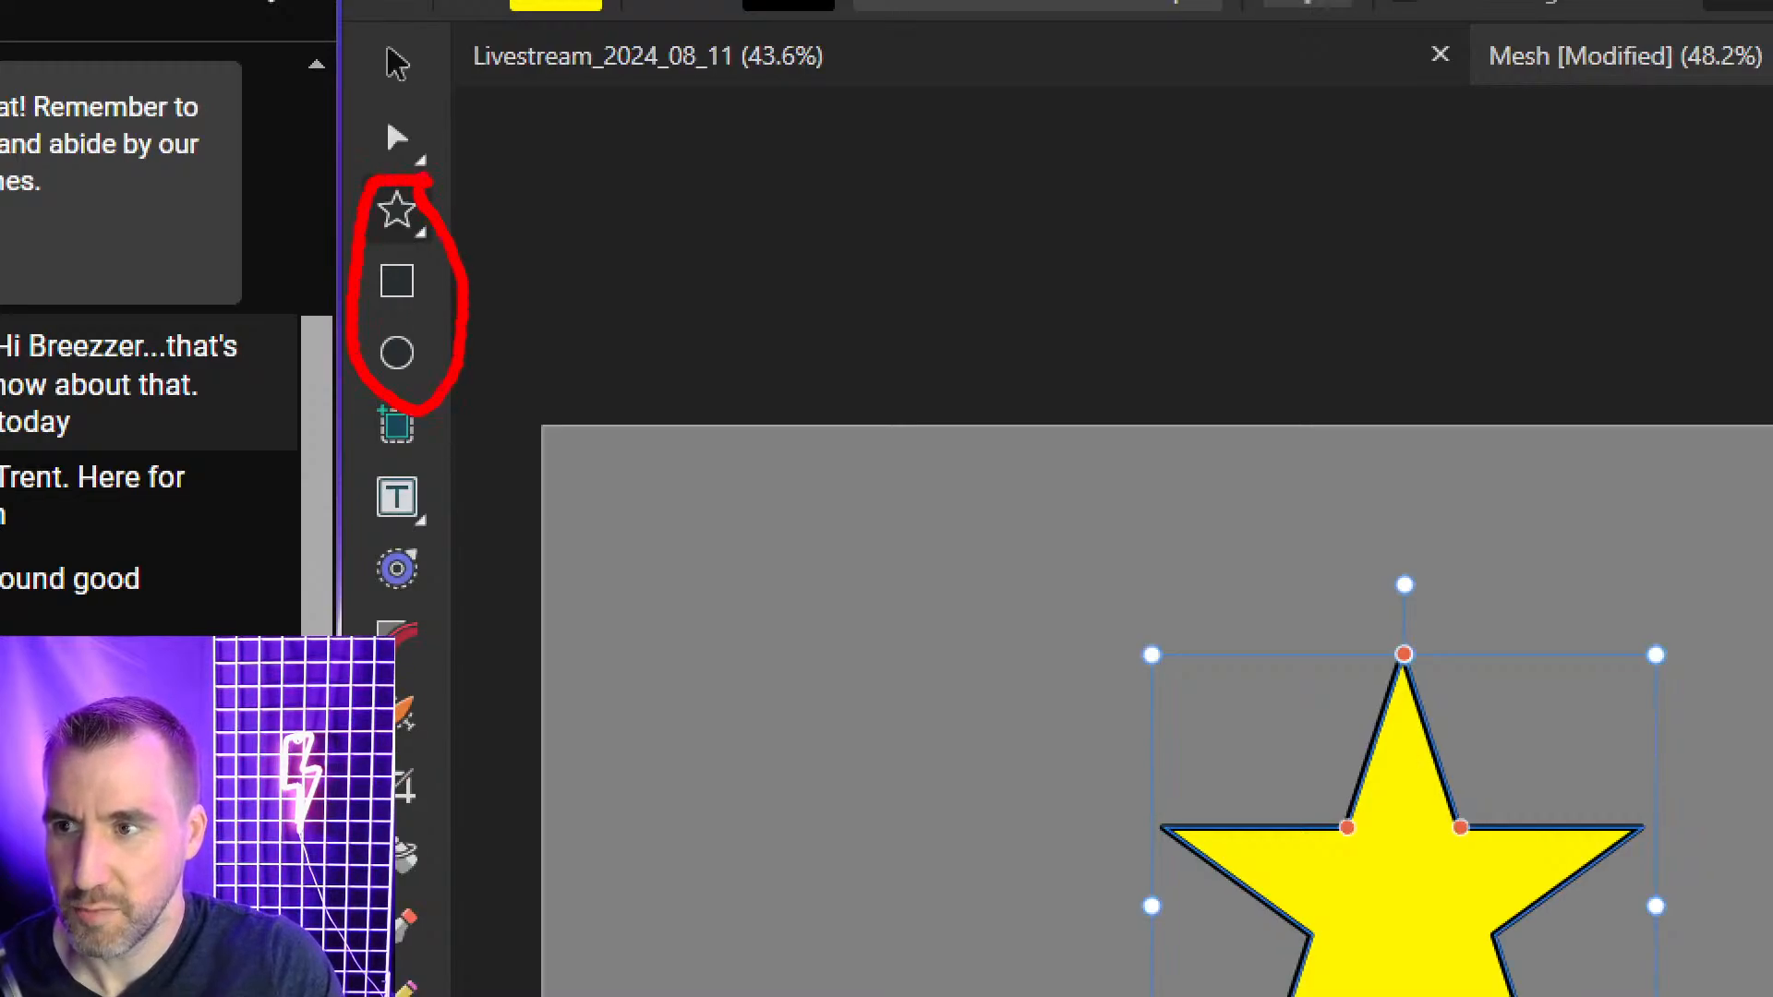
pyautogui.press('Escape')
pyautogui.click(428, 224)
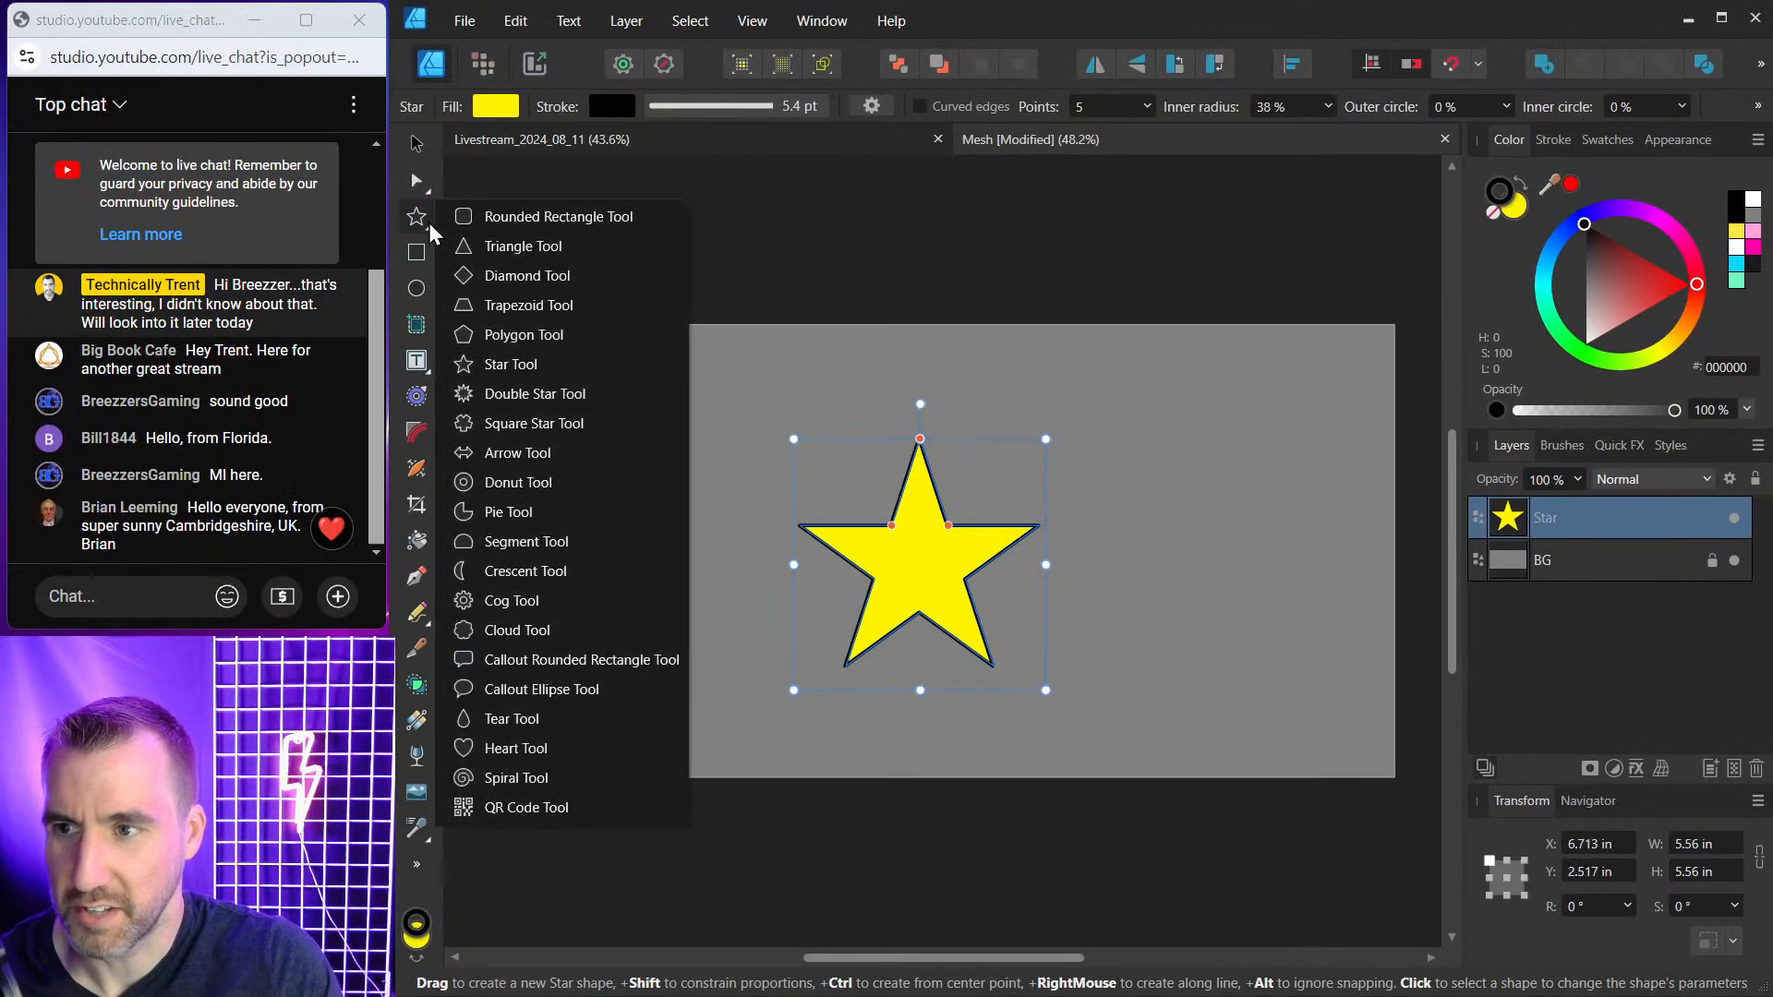
pyautogui.click(486, 220)
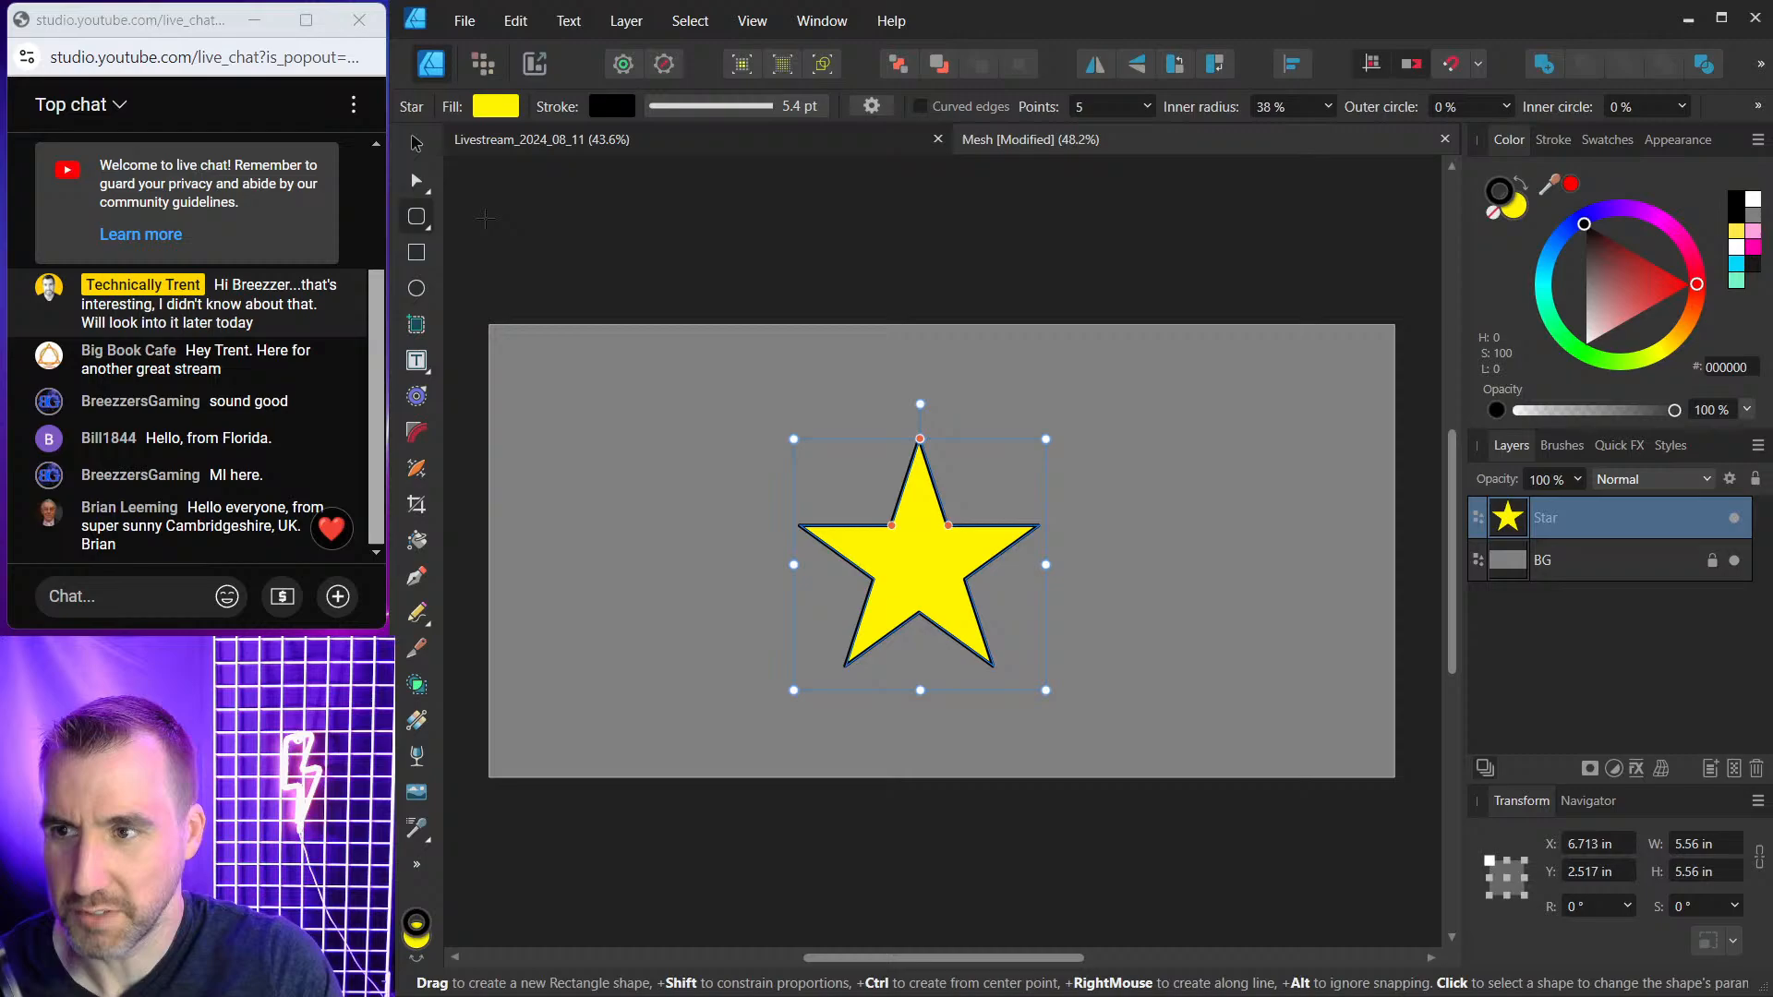
pyautogui.click(430, 224)
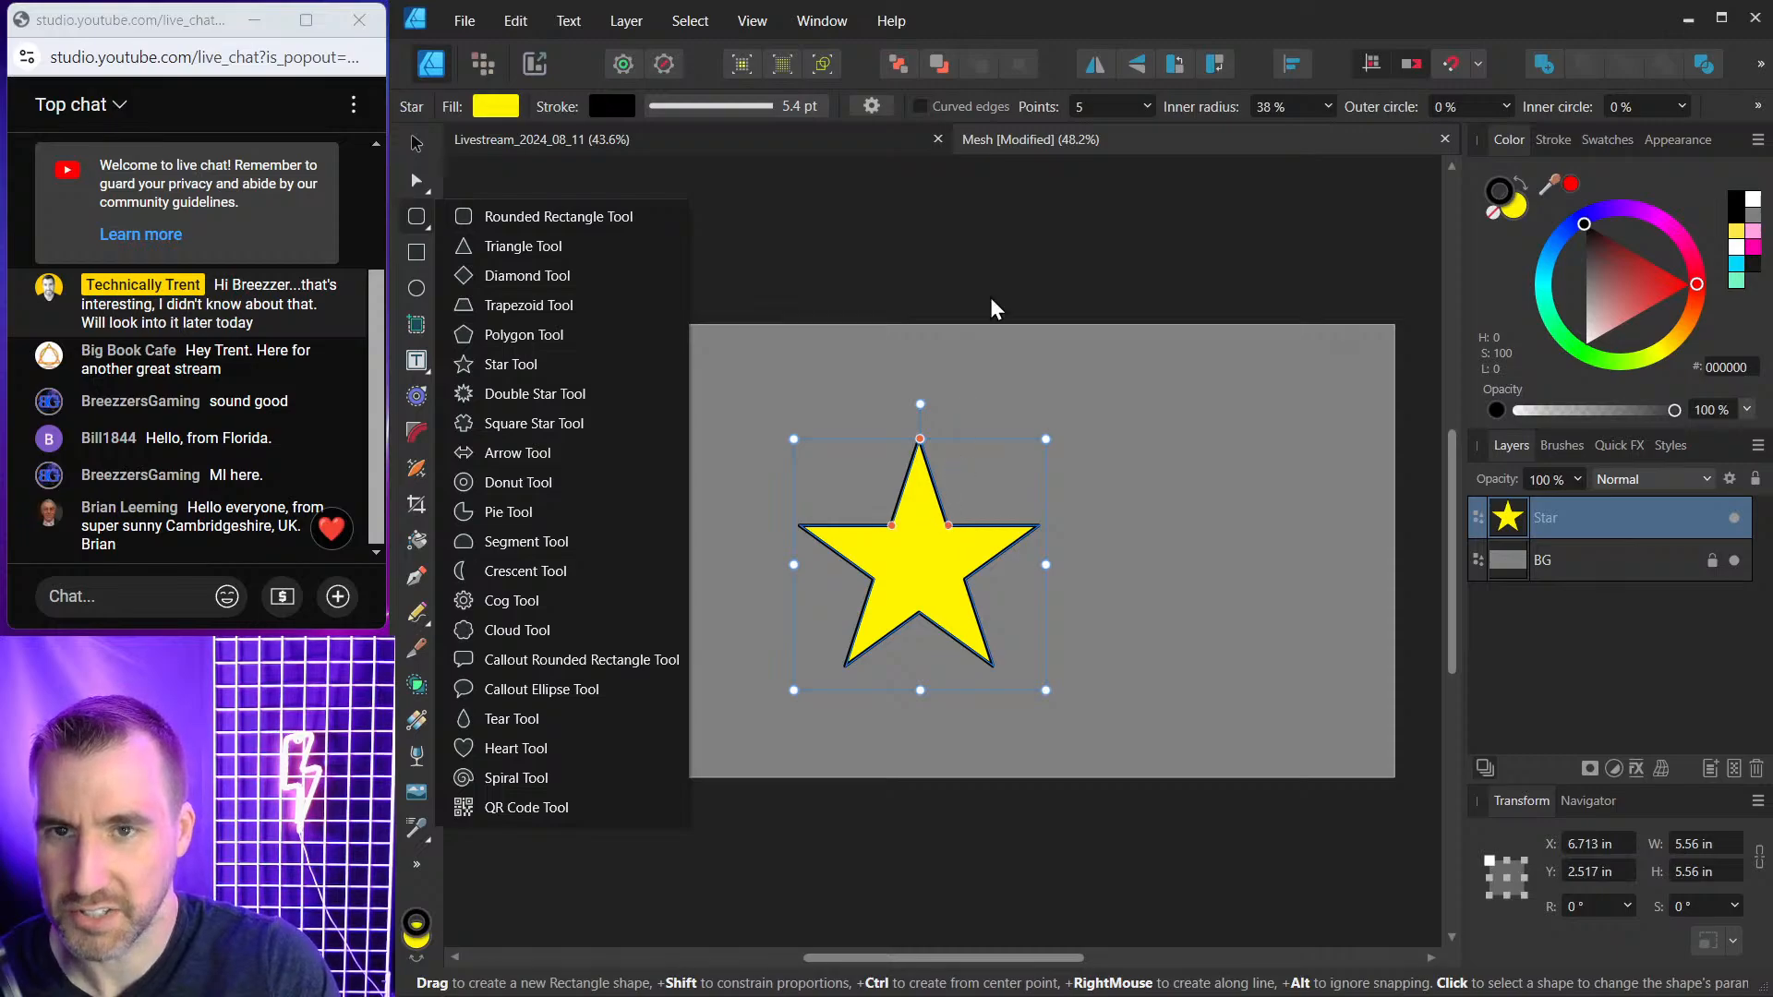
pyautogui.click(1128, 26)
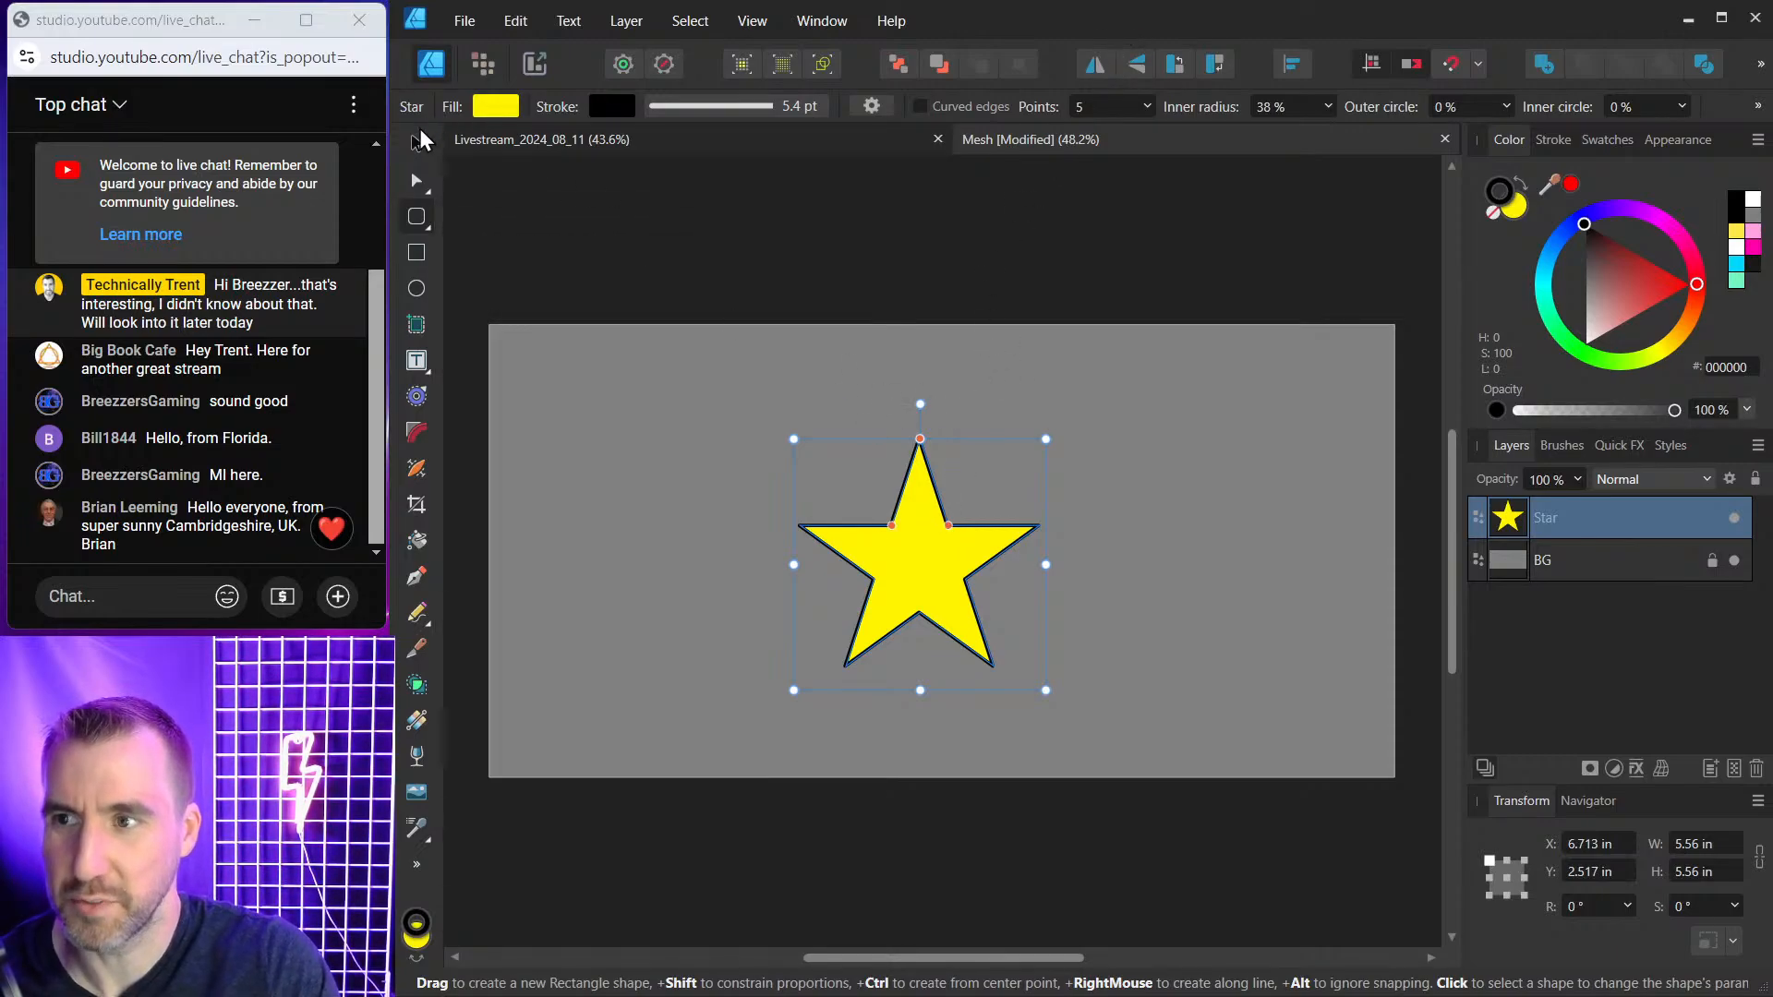
# Select the star and apply a Mesh vector warp to it.
pyautogui.hotkey('ctrl', 'd')
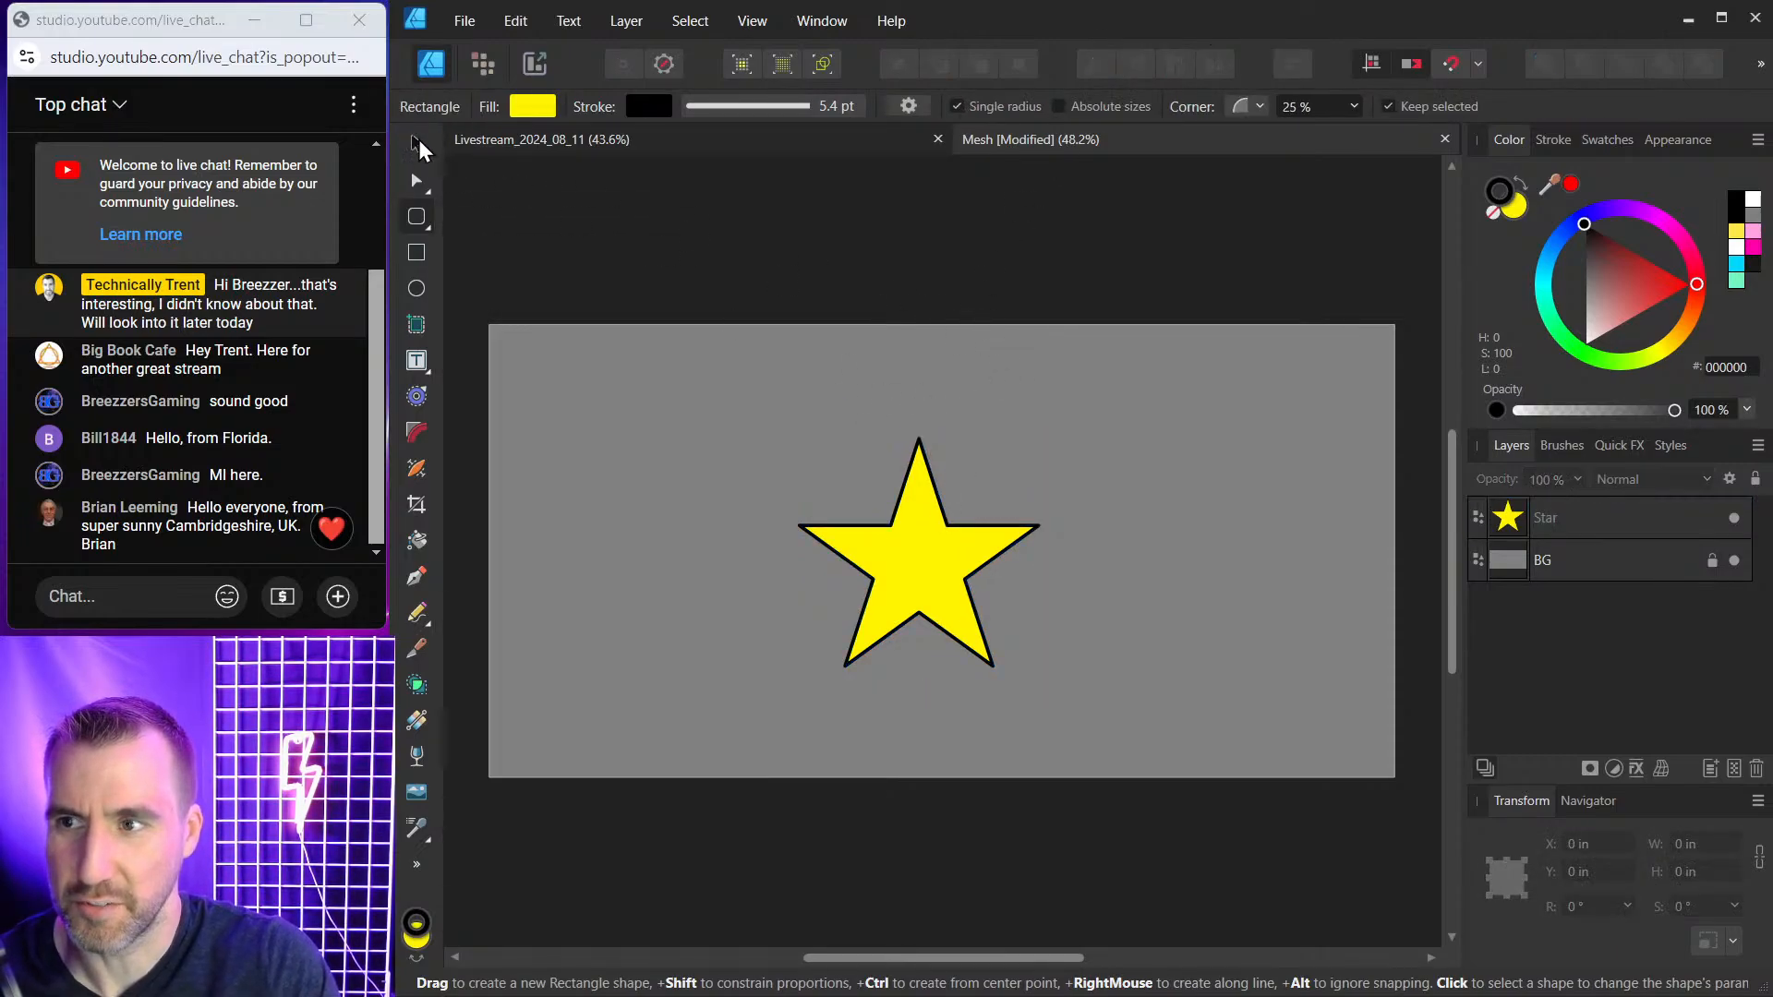
pyautogui.click(417, 143)
pyautogui.click(933, 561)
pyautogui.scroll(-2, 938, 532)
pyautogui.scroll(1, 937, 502)
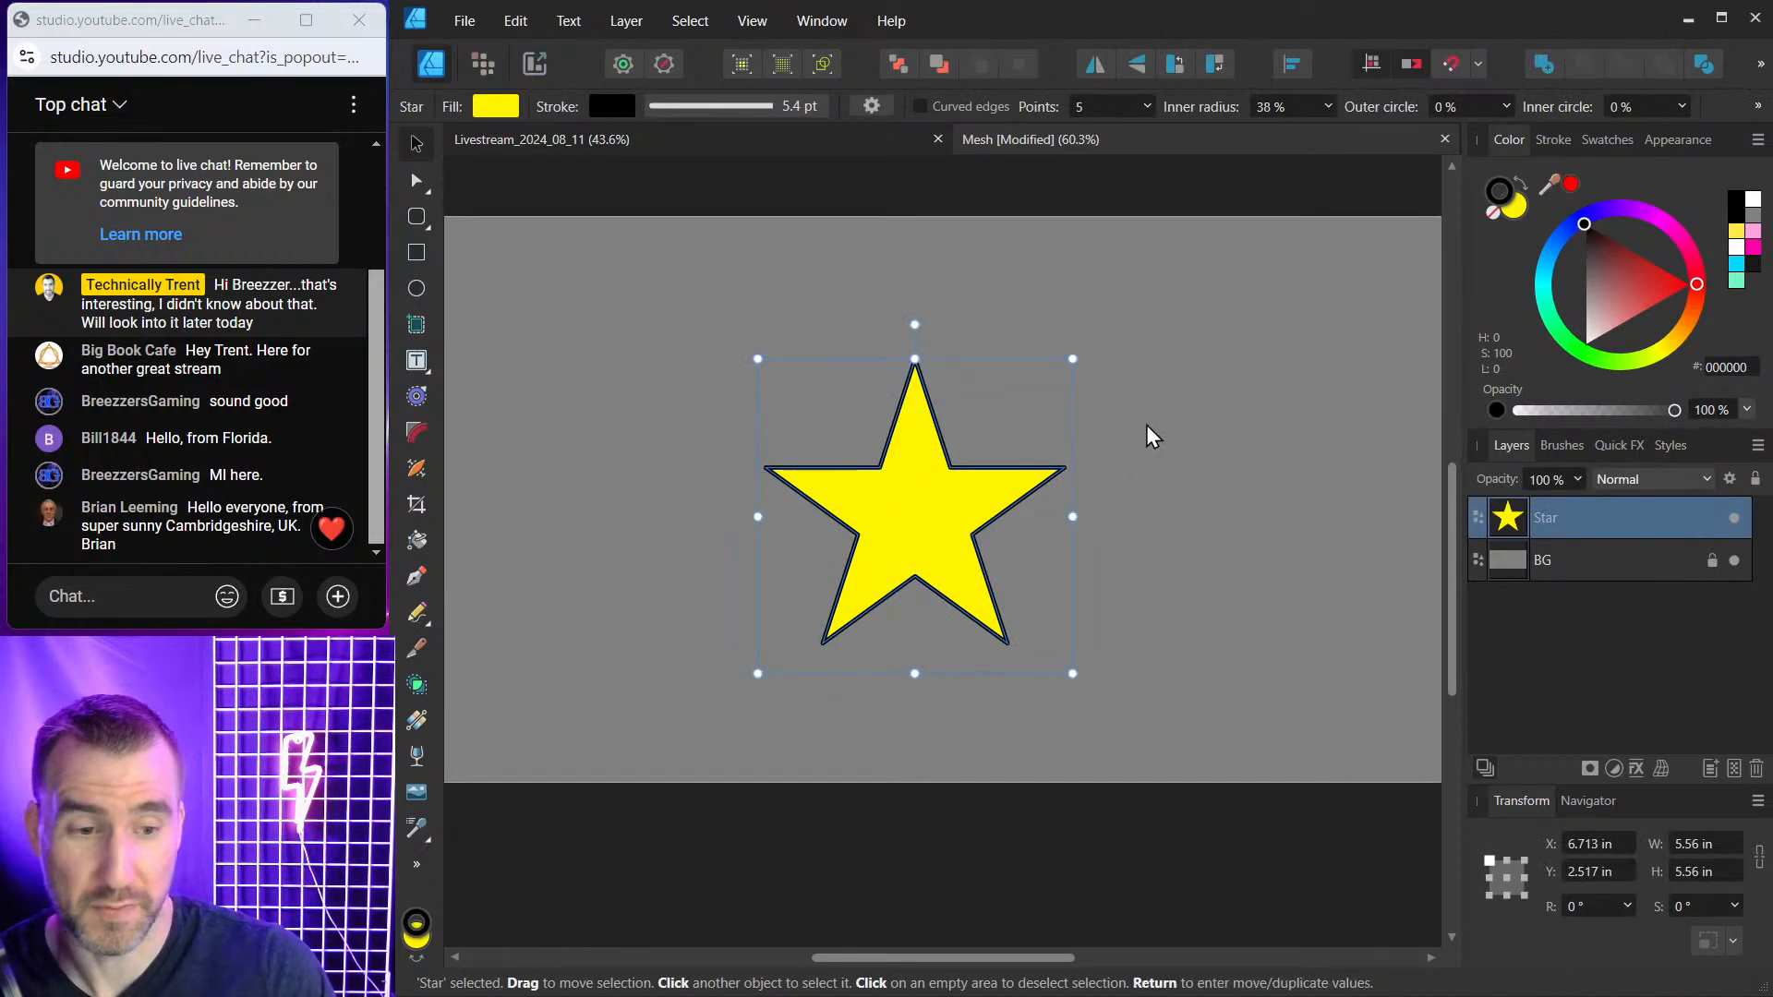
pyautogui.click(1140, 503)
pyautogui.click(1478, 526)
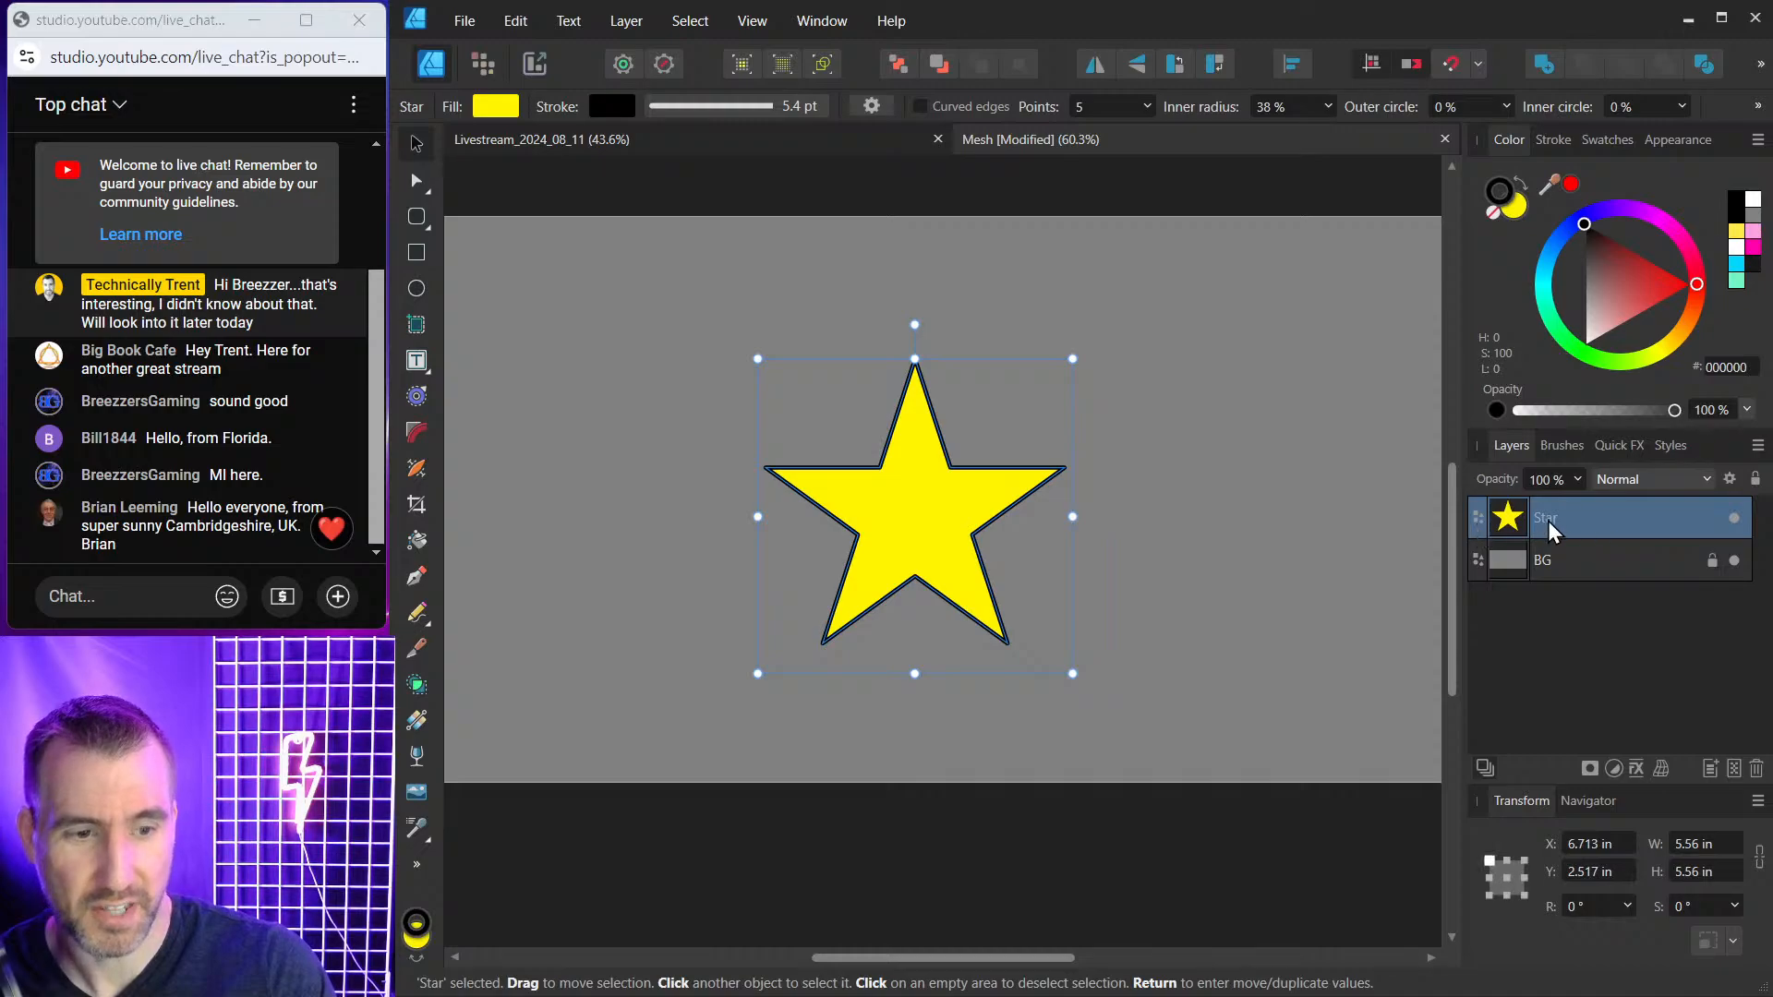
pyautogui.click(1660, 771)
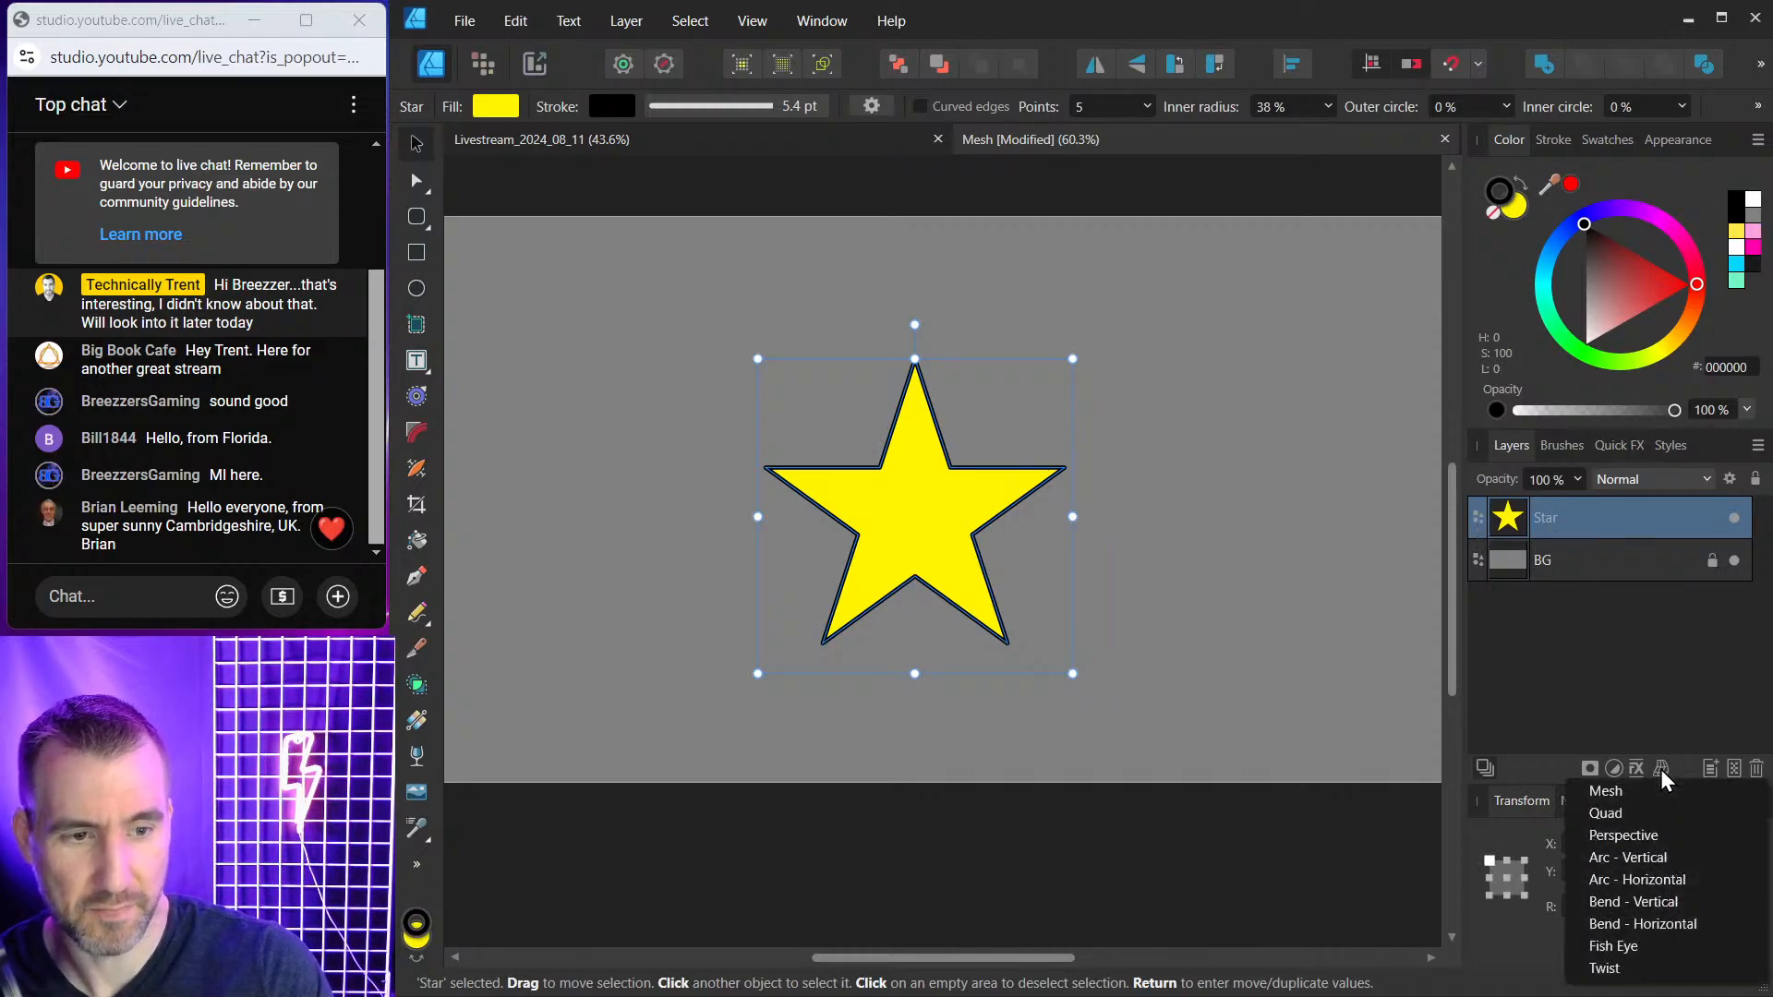
pyautogui.click(1620, 792)
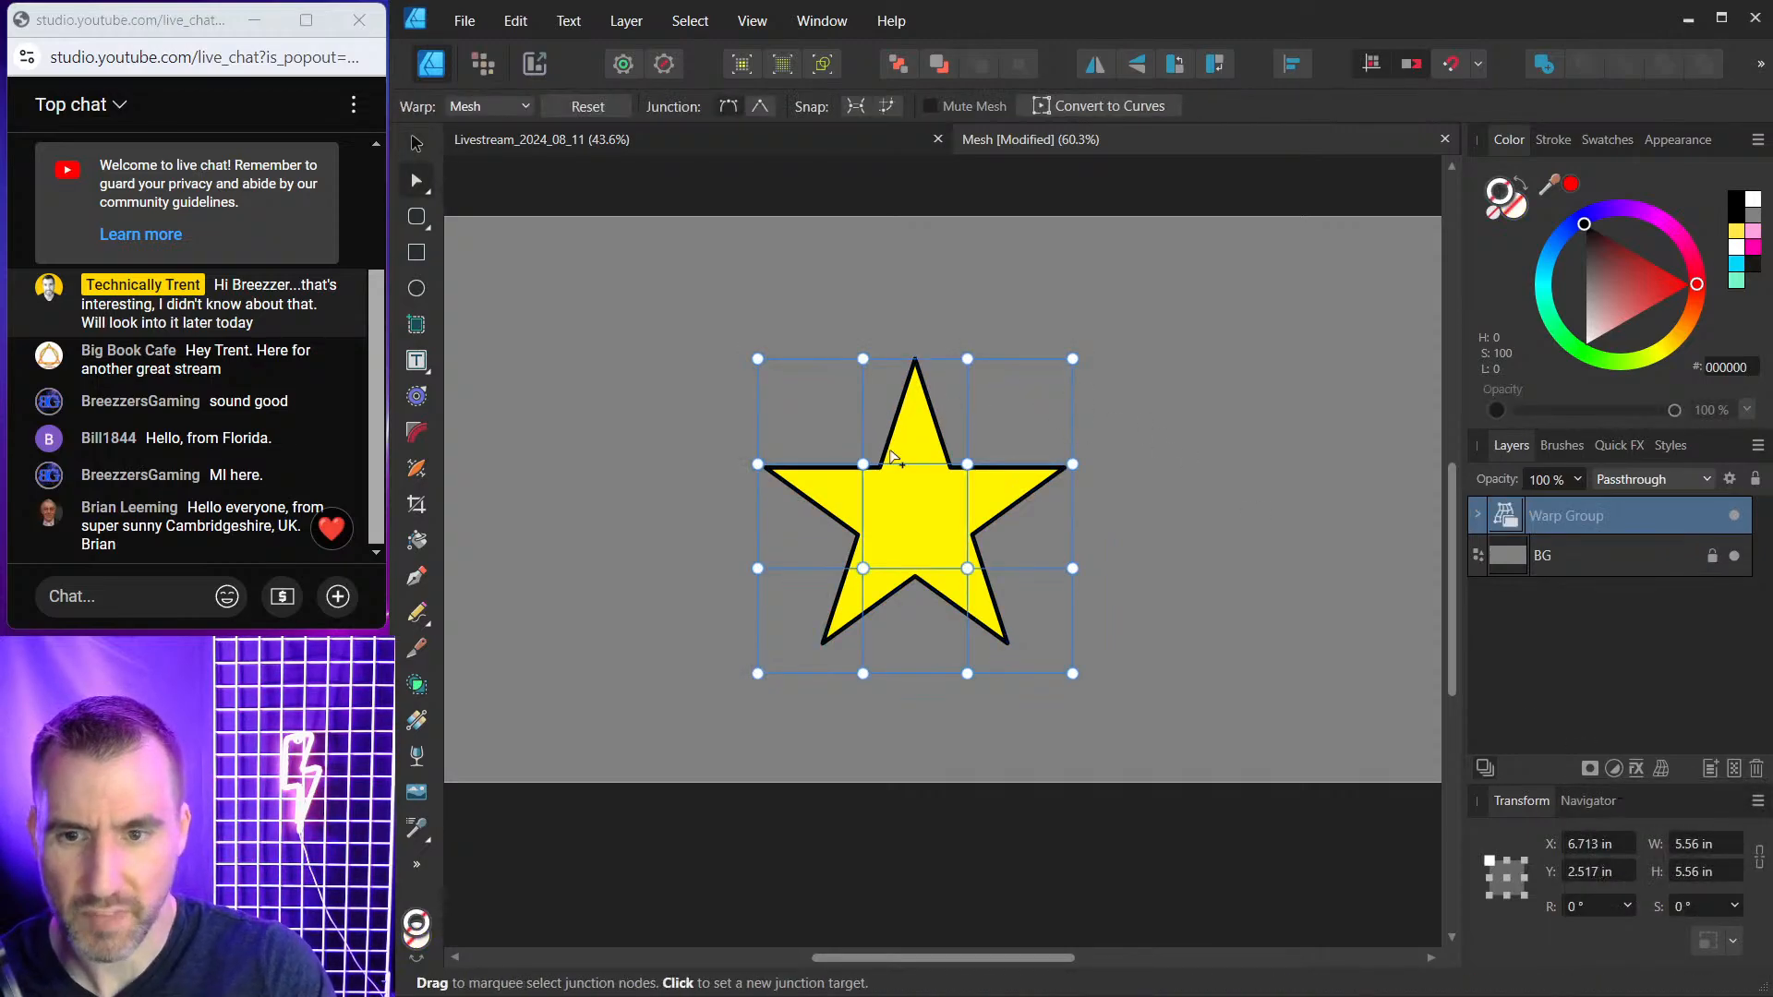
pyautogui.scroll(1, 917, 463)
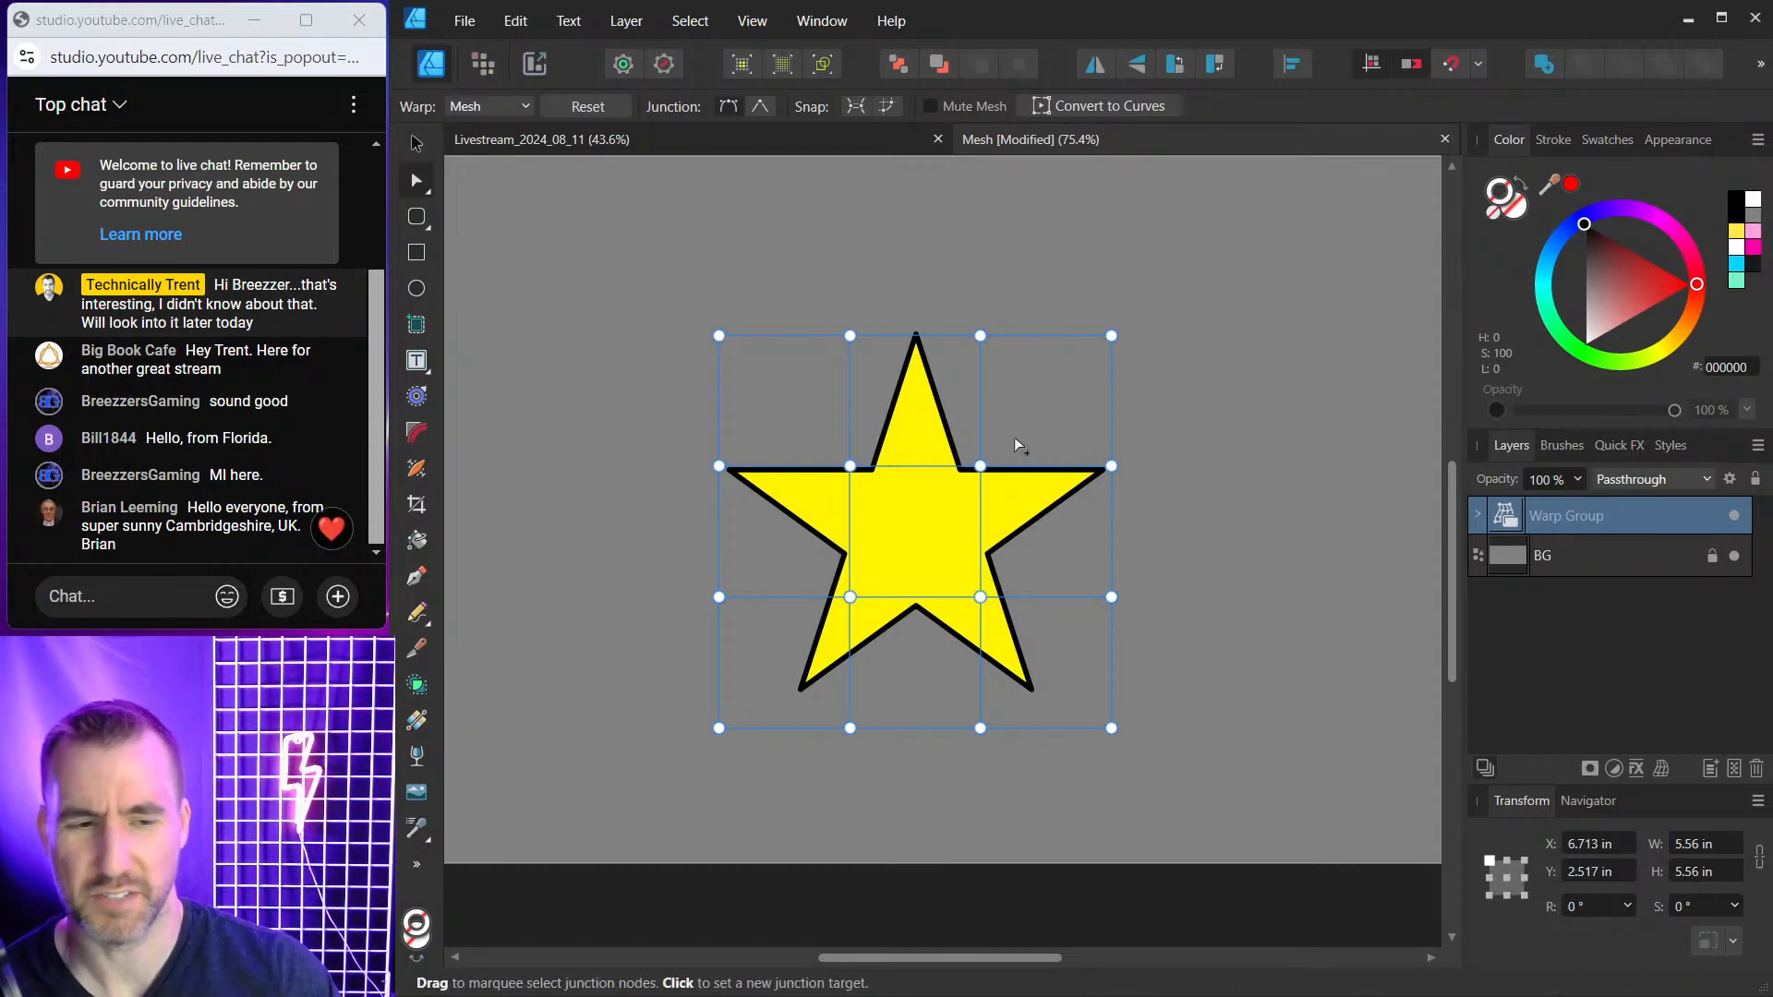
# Review the list of warp types and expand the Warp Group to show the star layer inside it.
pyautogui.click(1661, 766)
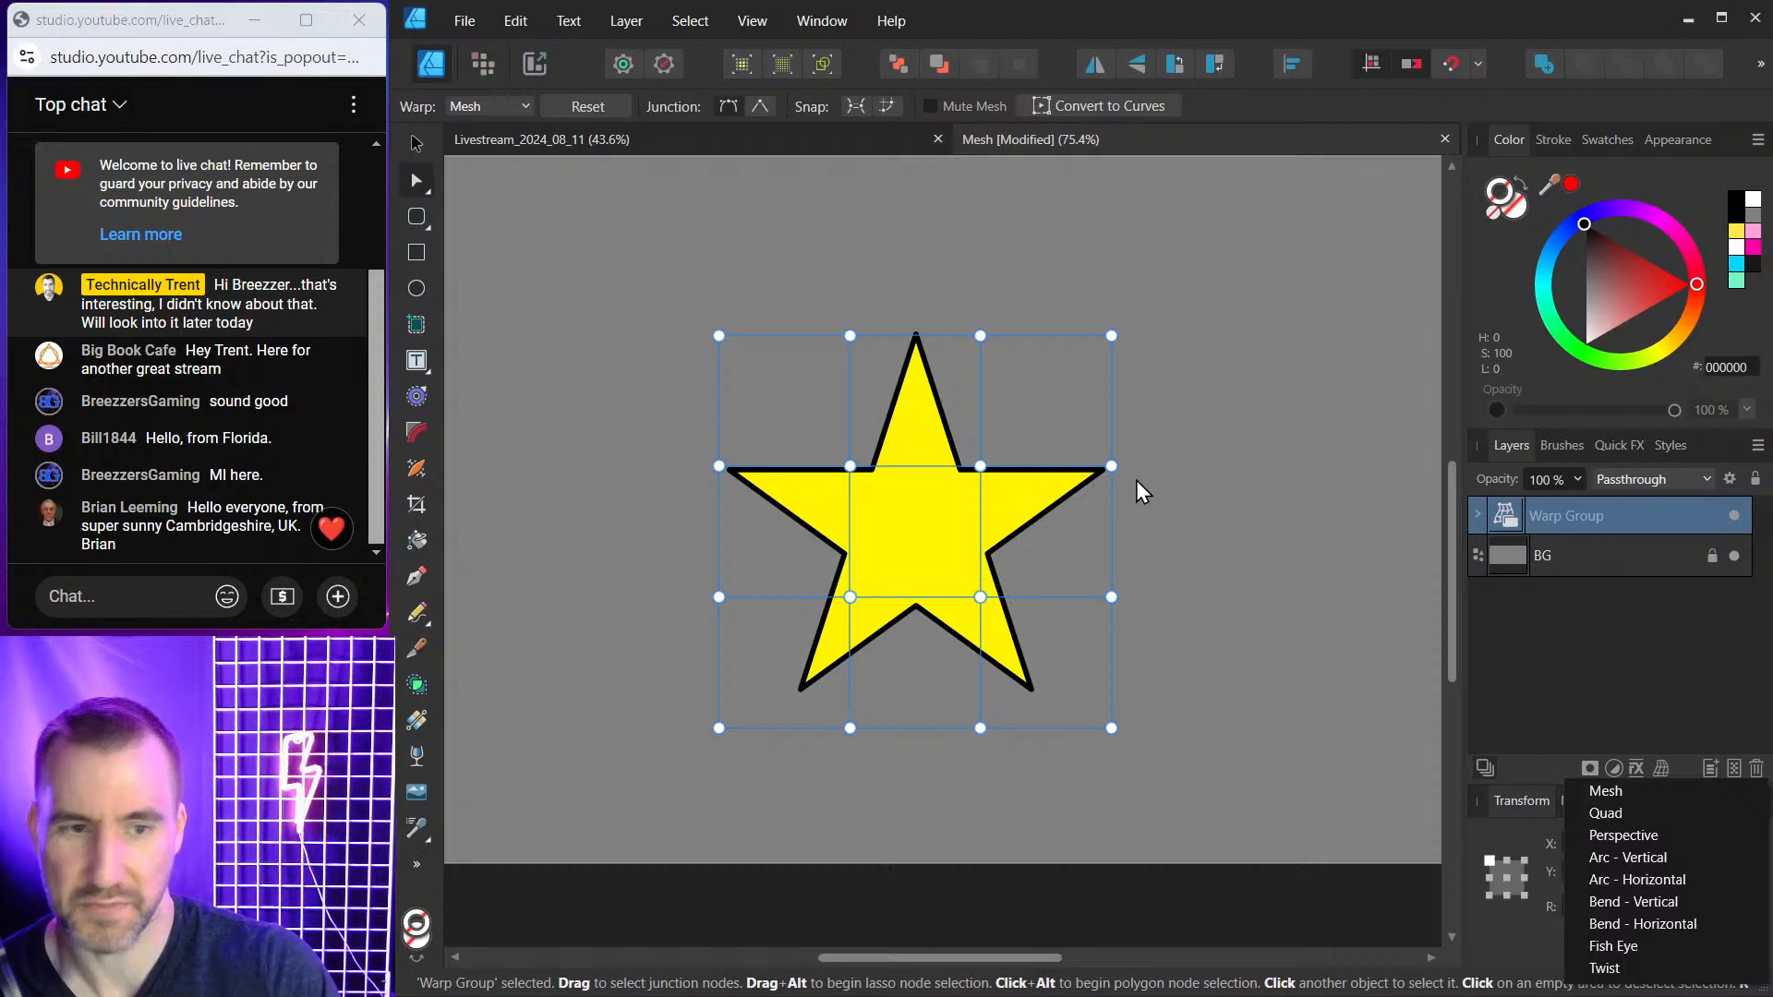
pyautogui.click(1542, 634)
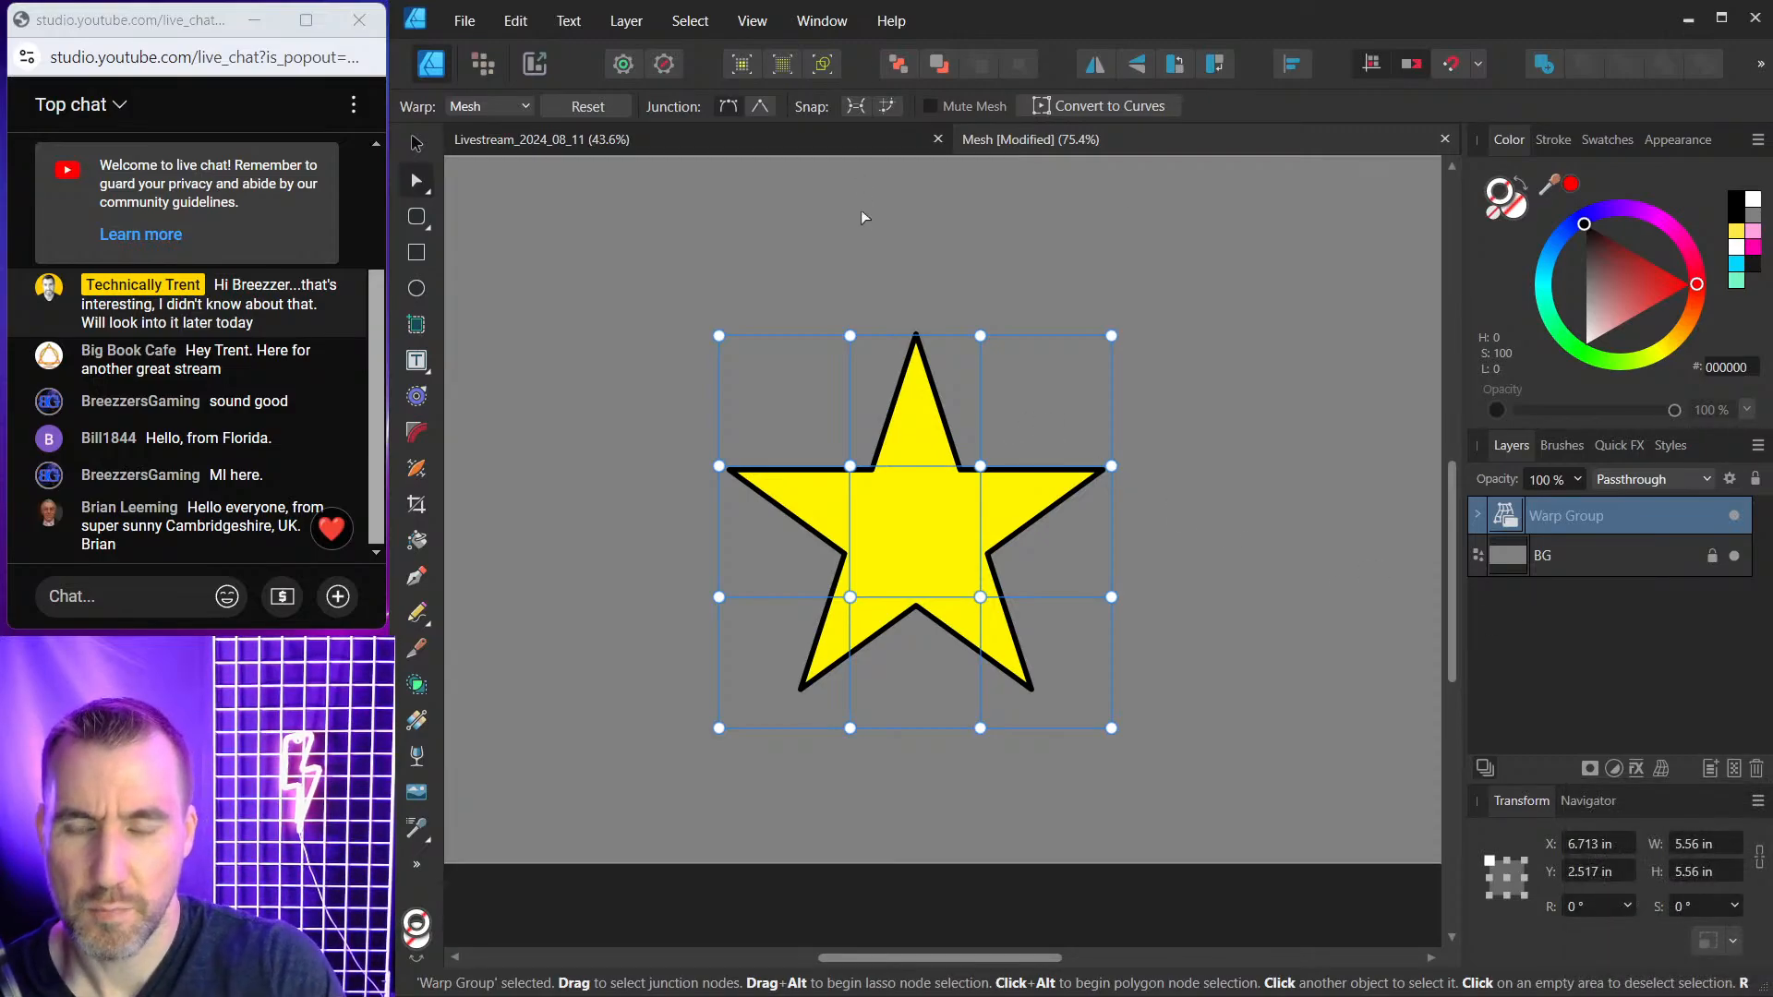
pyautogui.click(1479, 515)
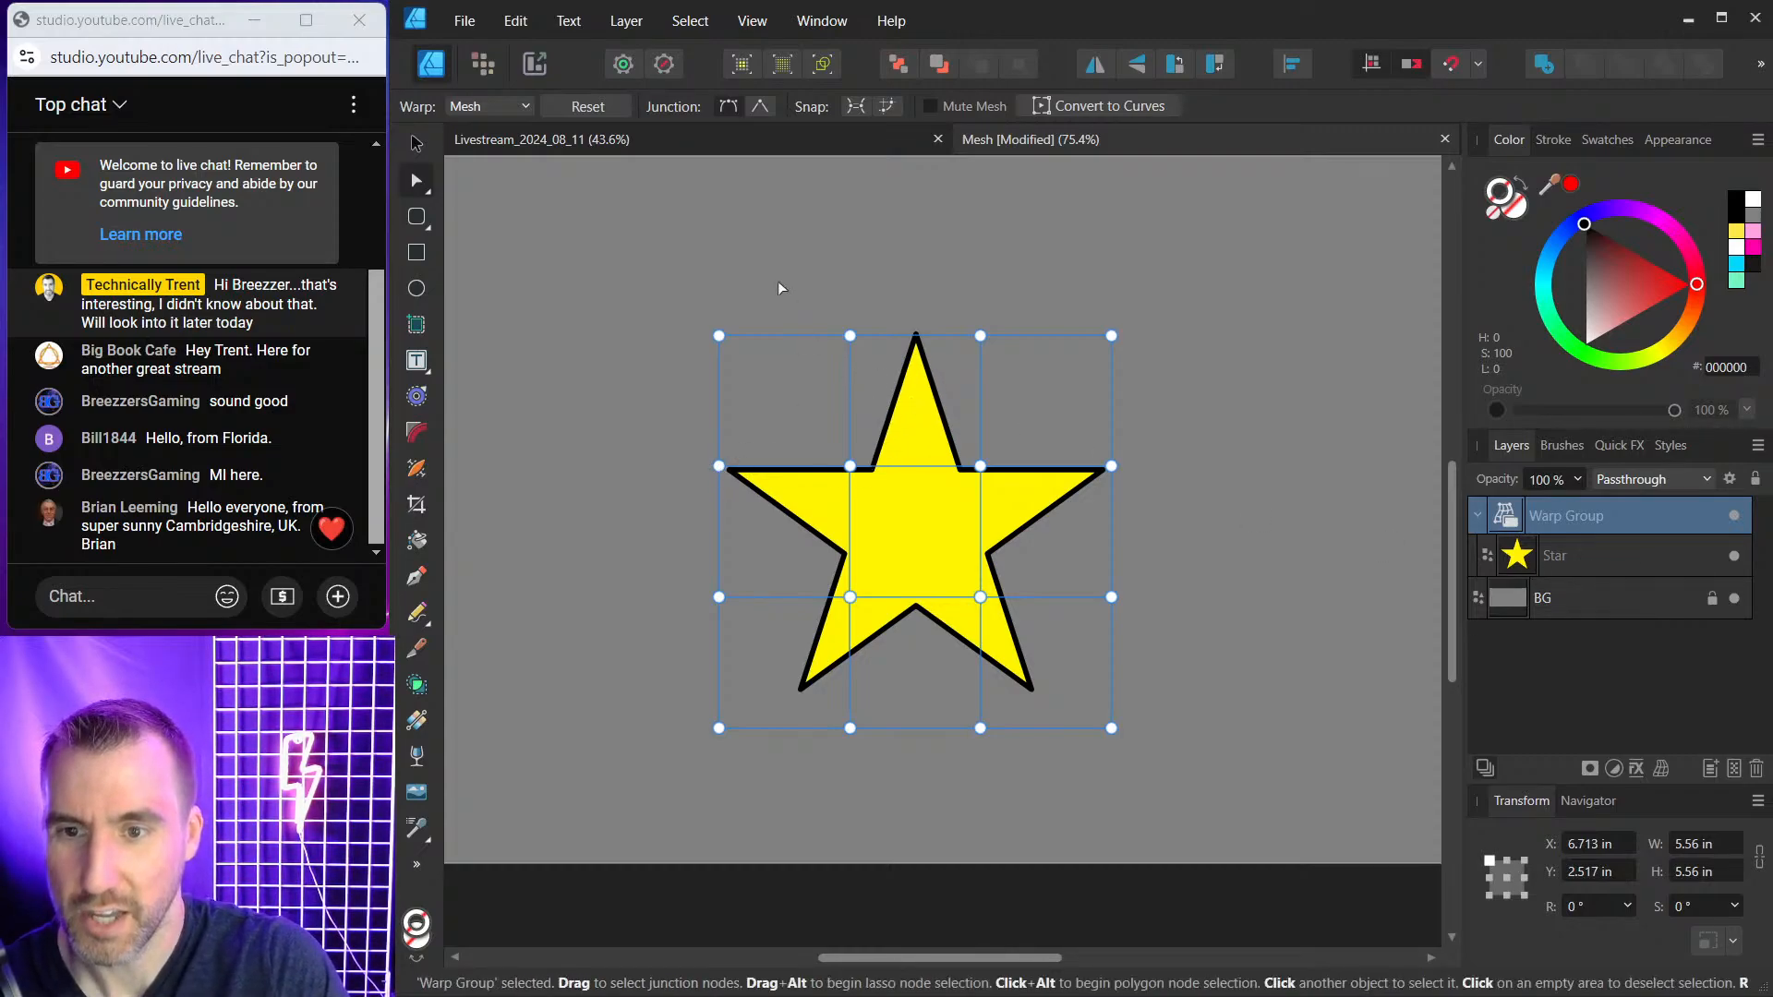
# Pull the mesh outward at the star's left arm, upper tip and right arm to stretch those points.
pyautogui.moveTo(719, 466); pyautogui.dragTo(646, 421)
pyautogui.moveTo(942, 342); pyautogui.dragTo(1042, 282)
pyautogui.moveTo(1111, 466); pyautogui.dragTo(1176, 380)
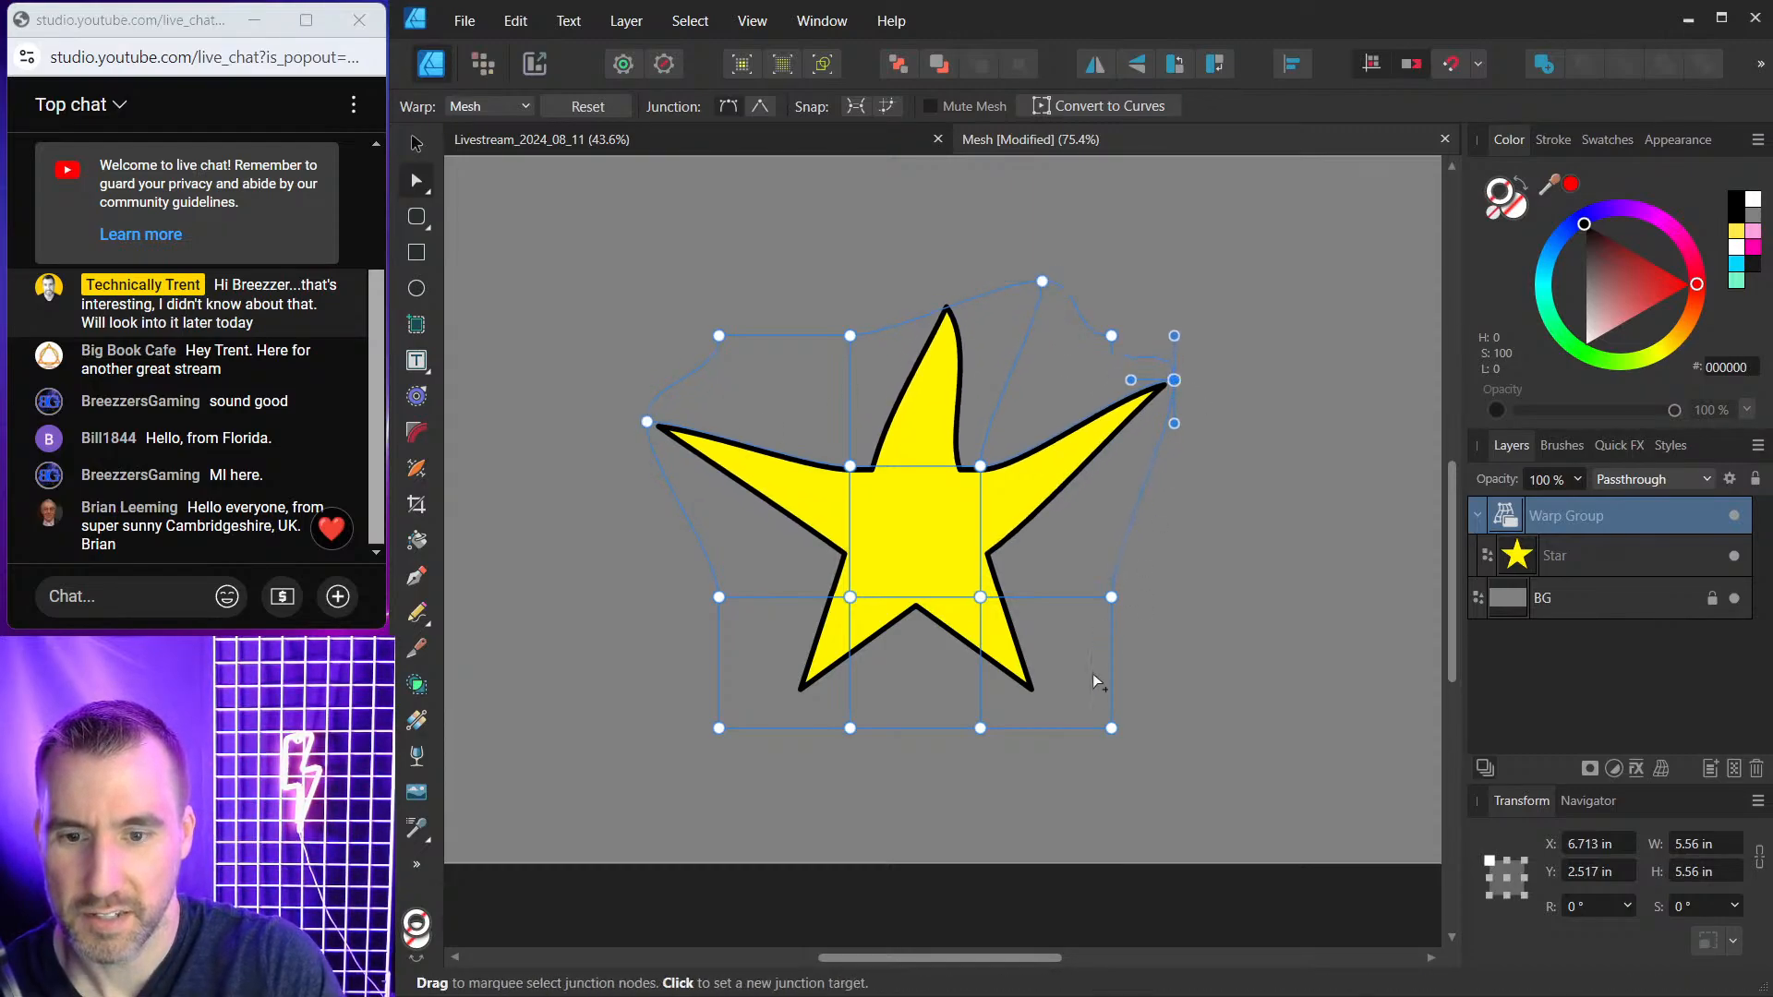
# Spread the mesh's lower corners outward, shift its lower inner nodes and nudge the upper tip's node slightly back to the left.
pyautogui.moveTo(980, 602)
pyautogui.mouseDown()
pyautogui.moveTo(983, 633)
pyautogui.moveTo(986, 609)
pyautogui.moveTo(1002, 627)
pyautogui.mouseUp()
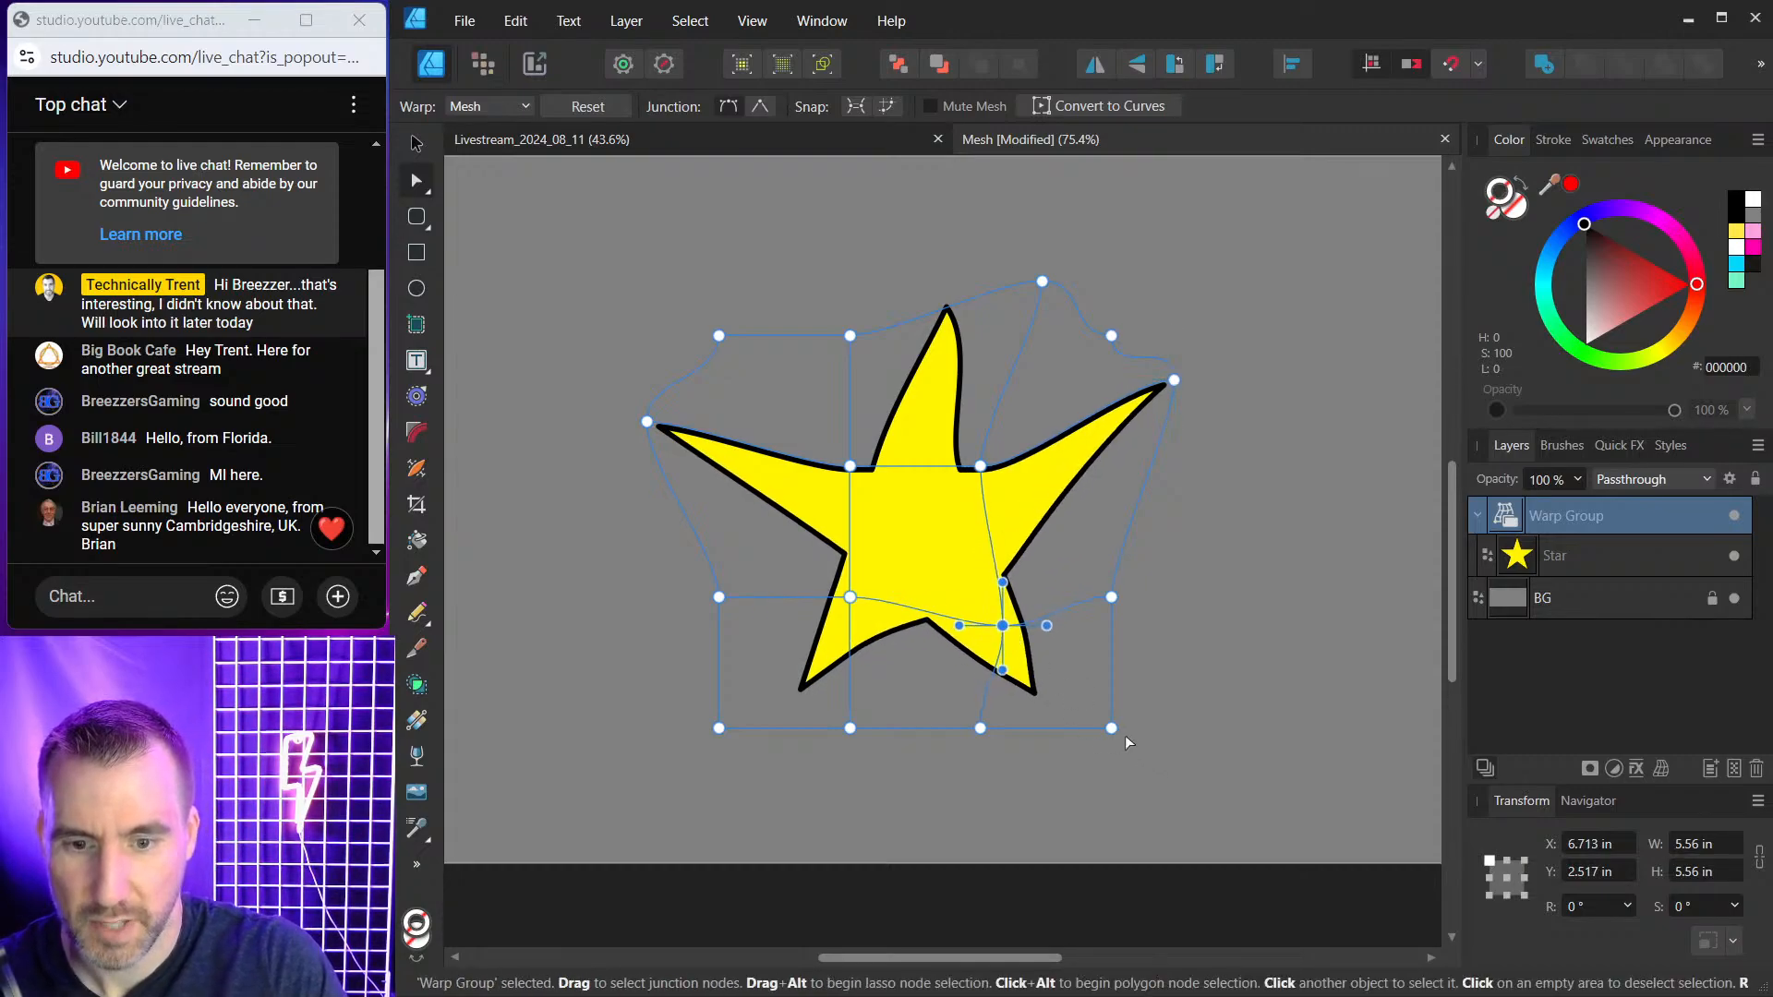
pyautogui.moveTo(1111, 728); pyautogui.dragTo(1227, 774)
pyautogui.moveTo(847, 731); pyautogui.dragTo(814, 757)
pyautogui.moveTo(718, 728); pyautogui.dragTo(586, 774)
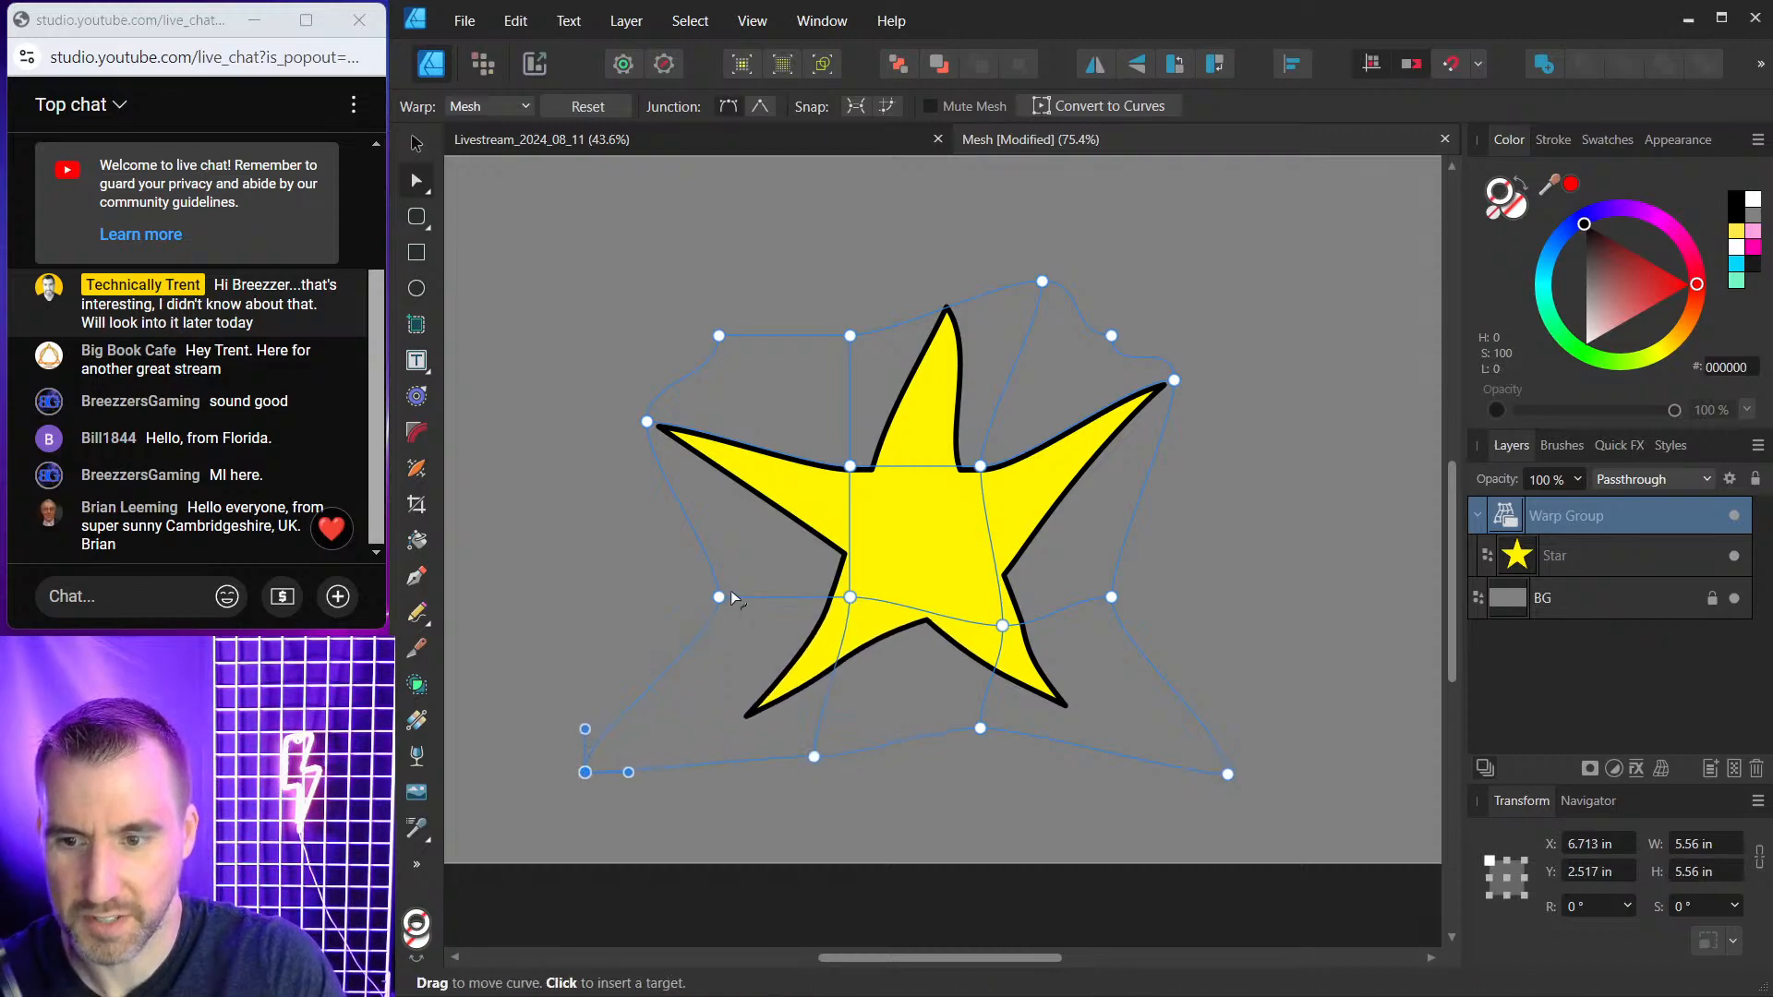
pyautogui.moveTo(850, 597); pyautogui.dragTo(906, 570)
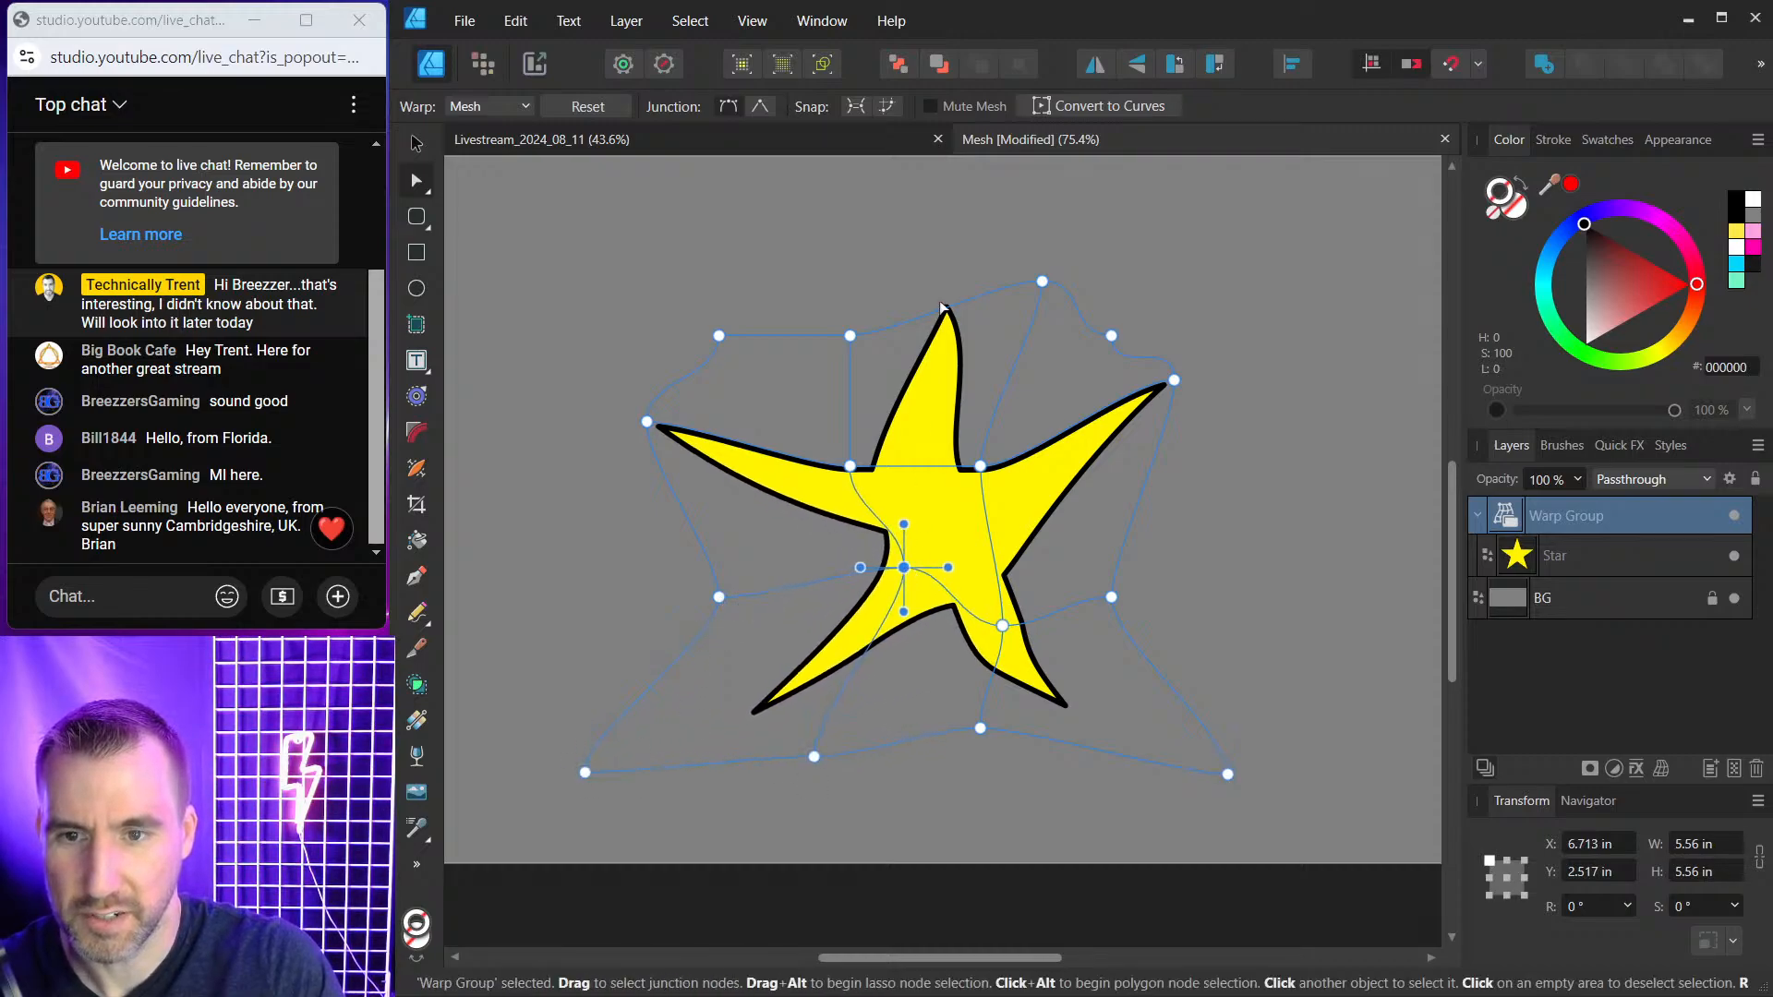
pyautogui.moveTo(1044, 282); pyautogui.dragTo(1022, 286)
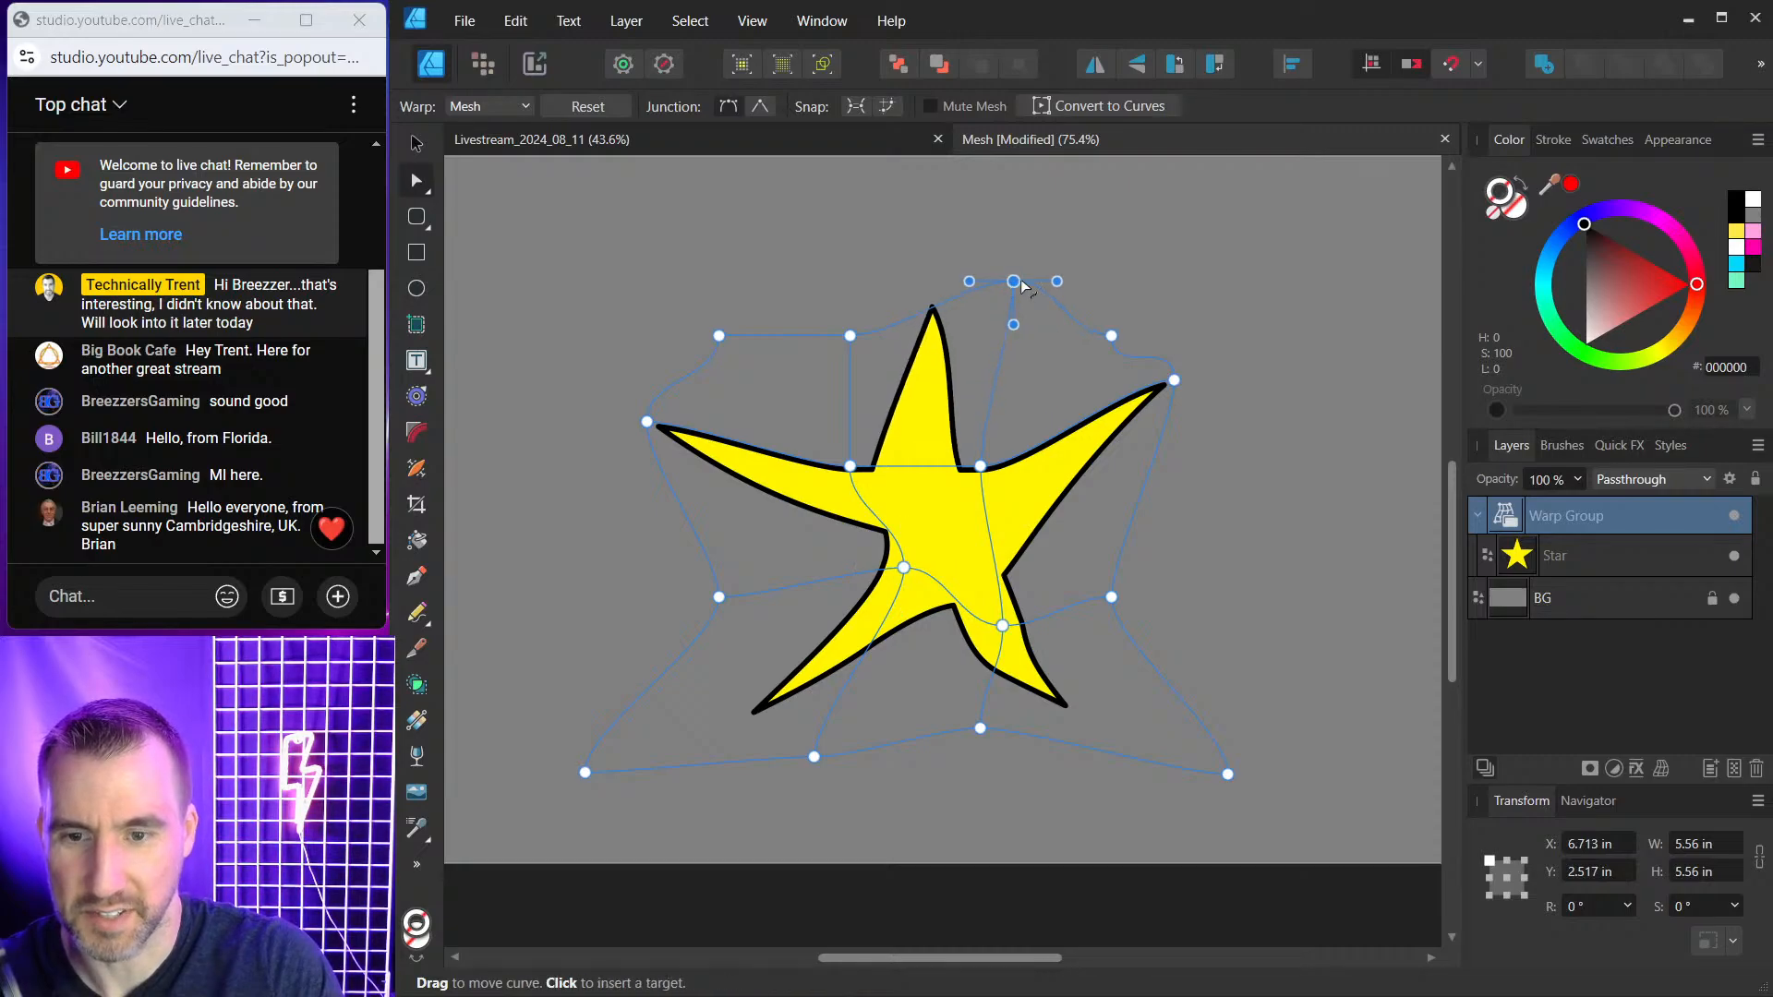
# Deselect the Warp Group to view the warped star without its mesh.
pyautogui.click(418, 145)
pyautogui.click(1336, 321)
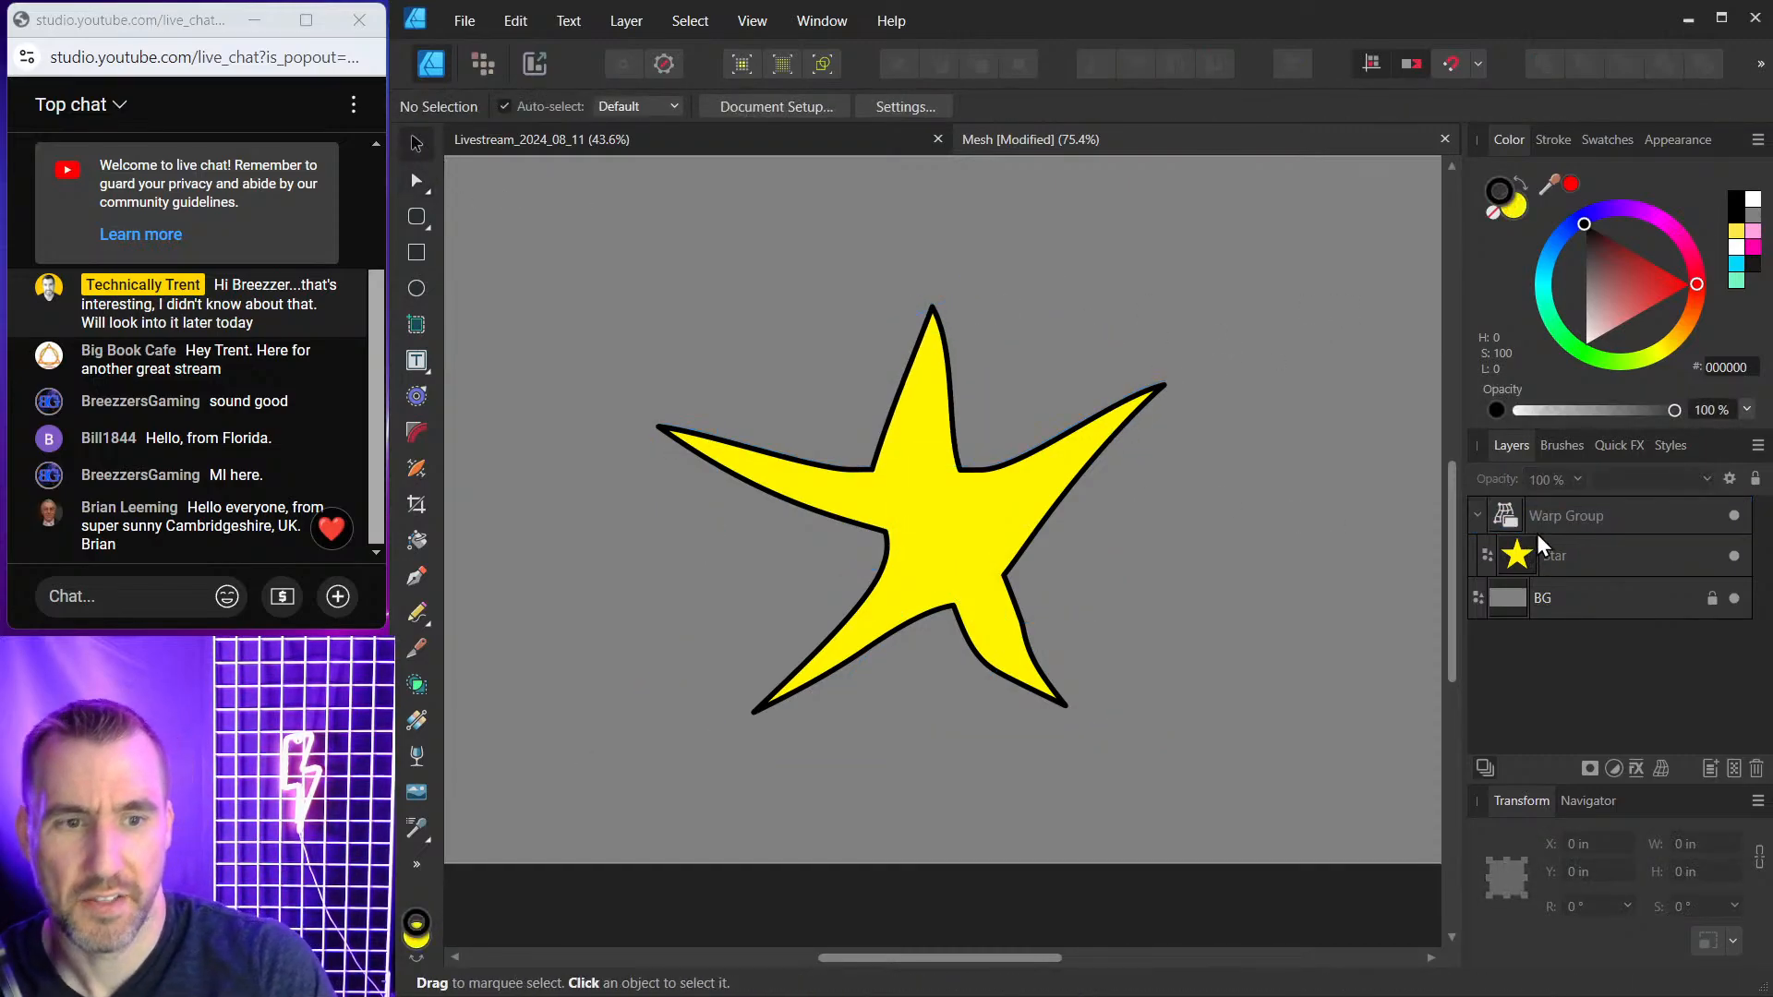
pyautogui.click(1583, 513)
pyautogui.click(1289, 308)
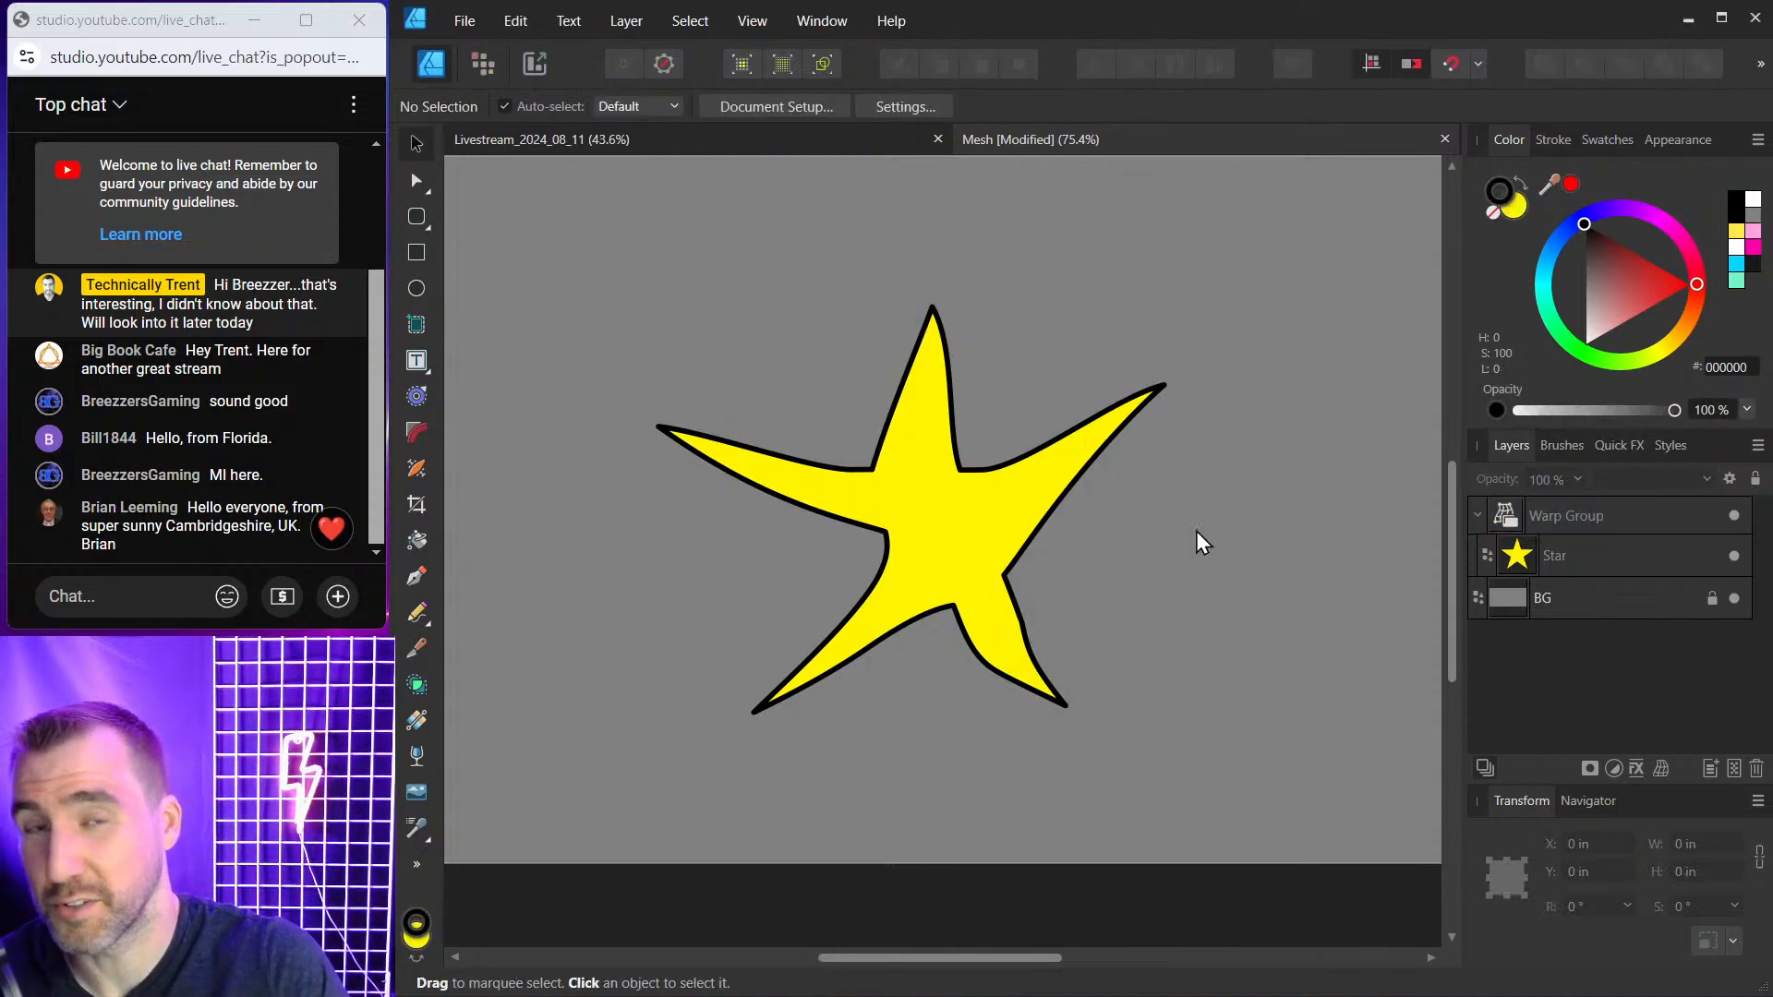
# Draw a cog about 3.31 in wide above the star's left arm, with a 50% hole radius and a blue 0051FF stroke.
pyautogui.click(415, 218)
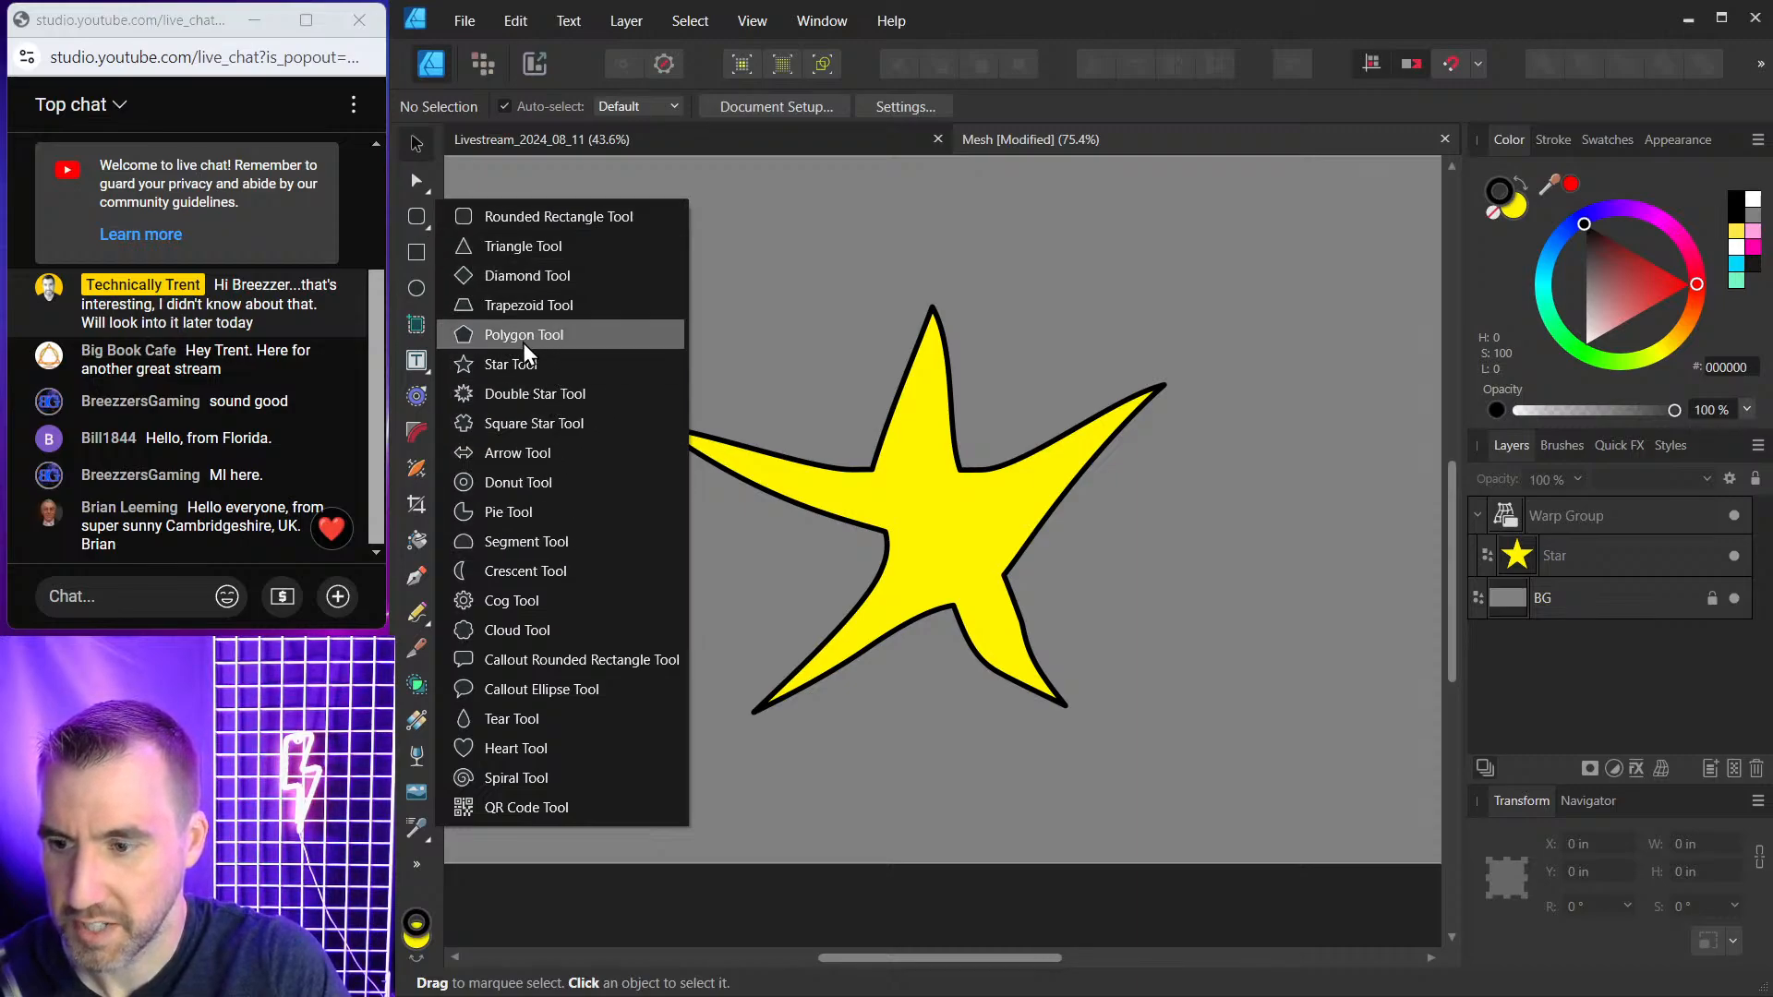
pyautogui.click(513, 600)
pyautogui.moveTo(552, 243); pyautogui.dragTo(789, 480)
pyautogui.moveTo(640, 319); pyautogui.dragTo(640, 311)
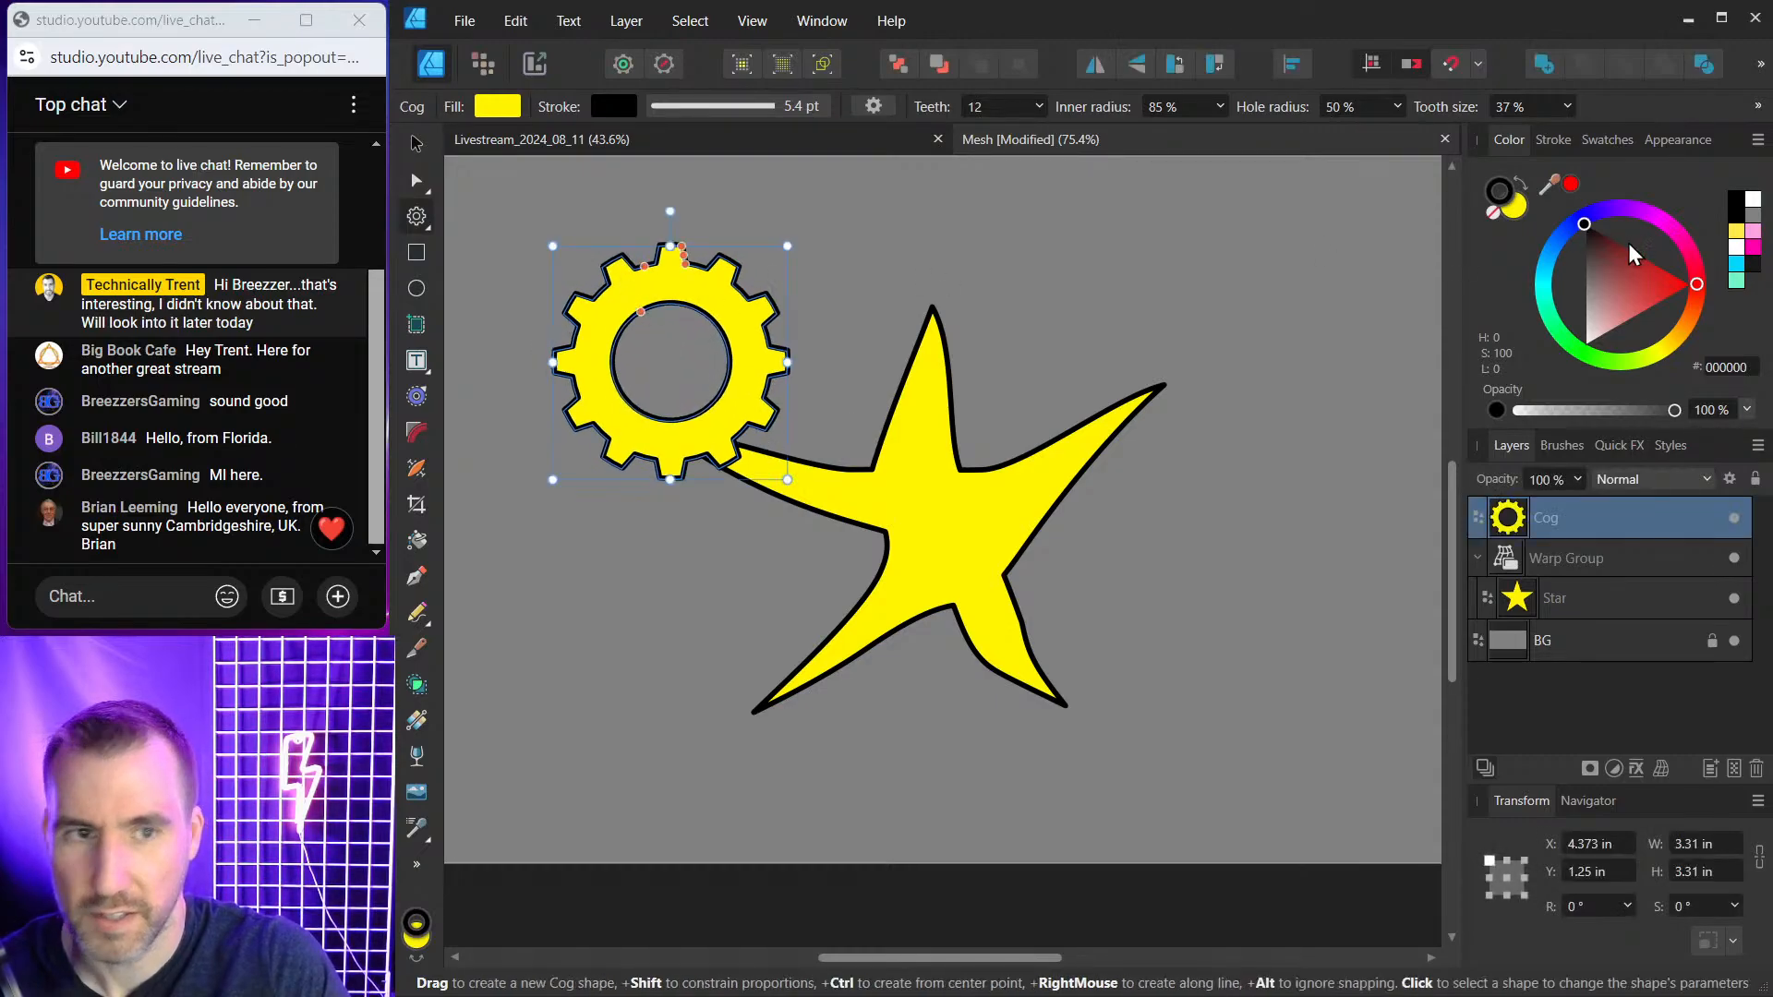
pyautogui.moveTo(1570, 220); pyautogui.dragTo(1559, 232)
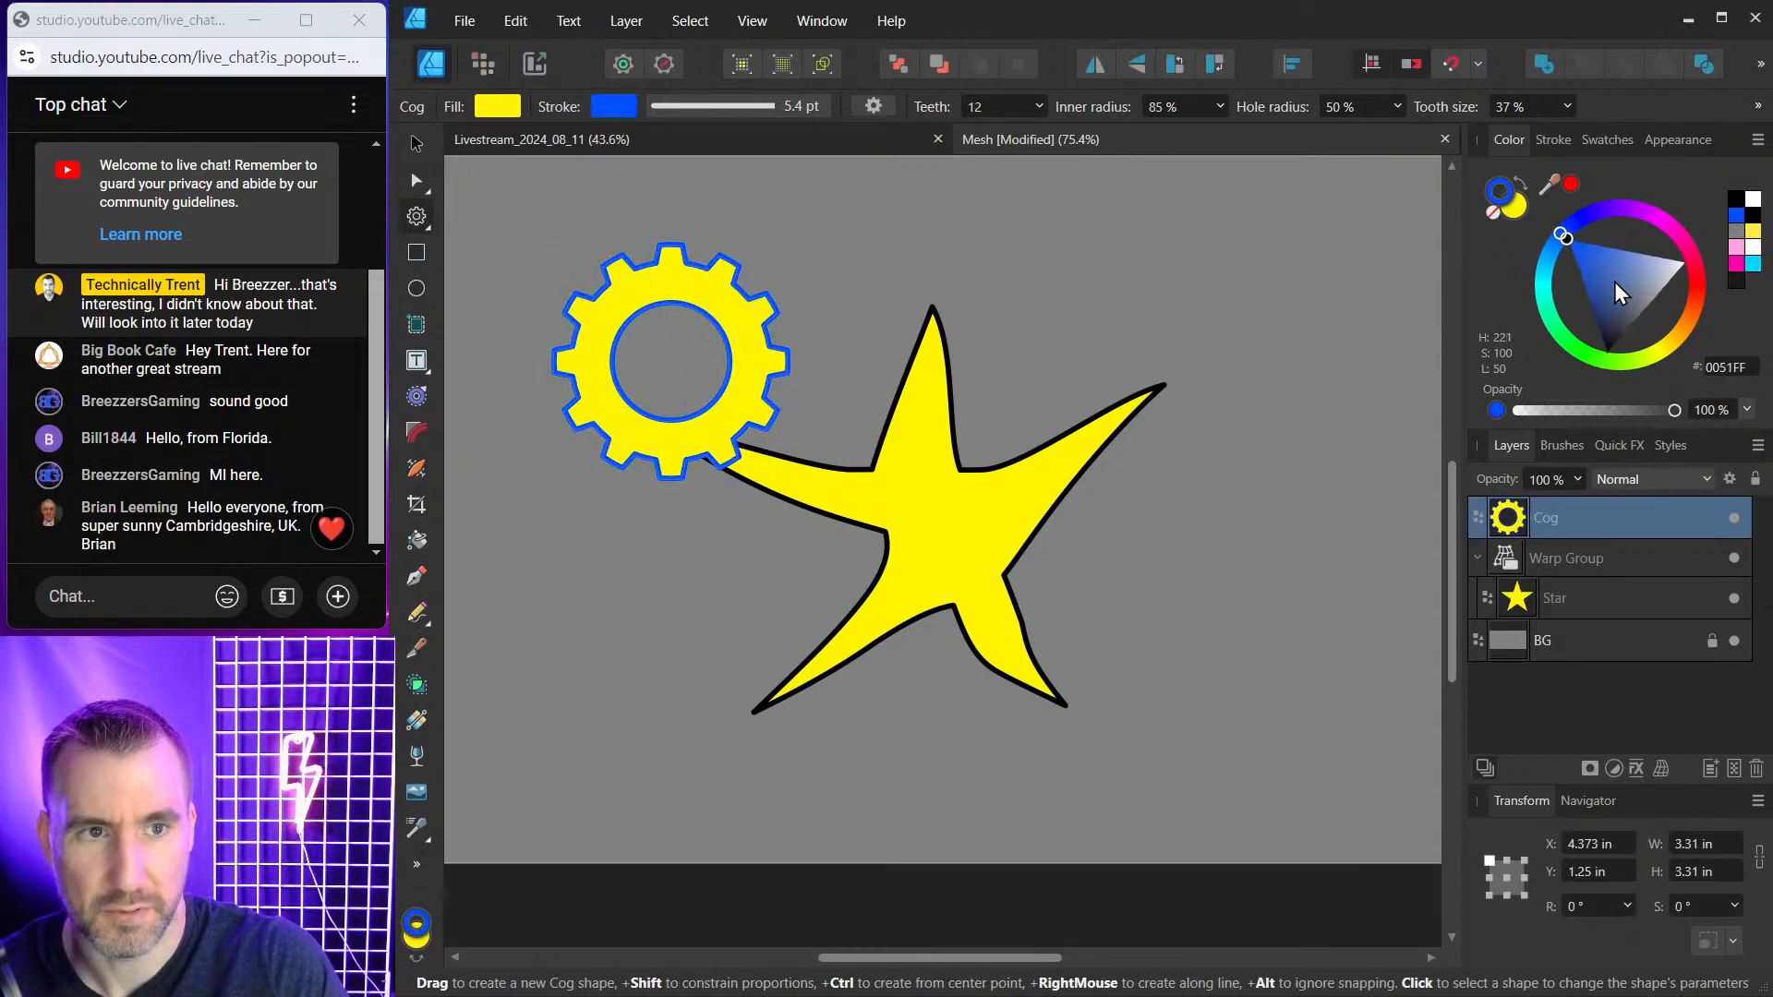
# Give the cog a blue 009DFF fill with a black stroke and nest it in the Warp Group above the star.
pyautogui.click(1515, 211)
pyautogui.moveTo(1582, 231); pyautogui.dragTo(1555, 257)
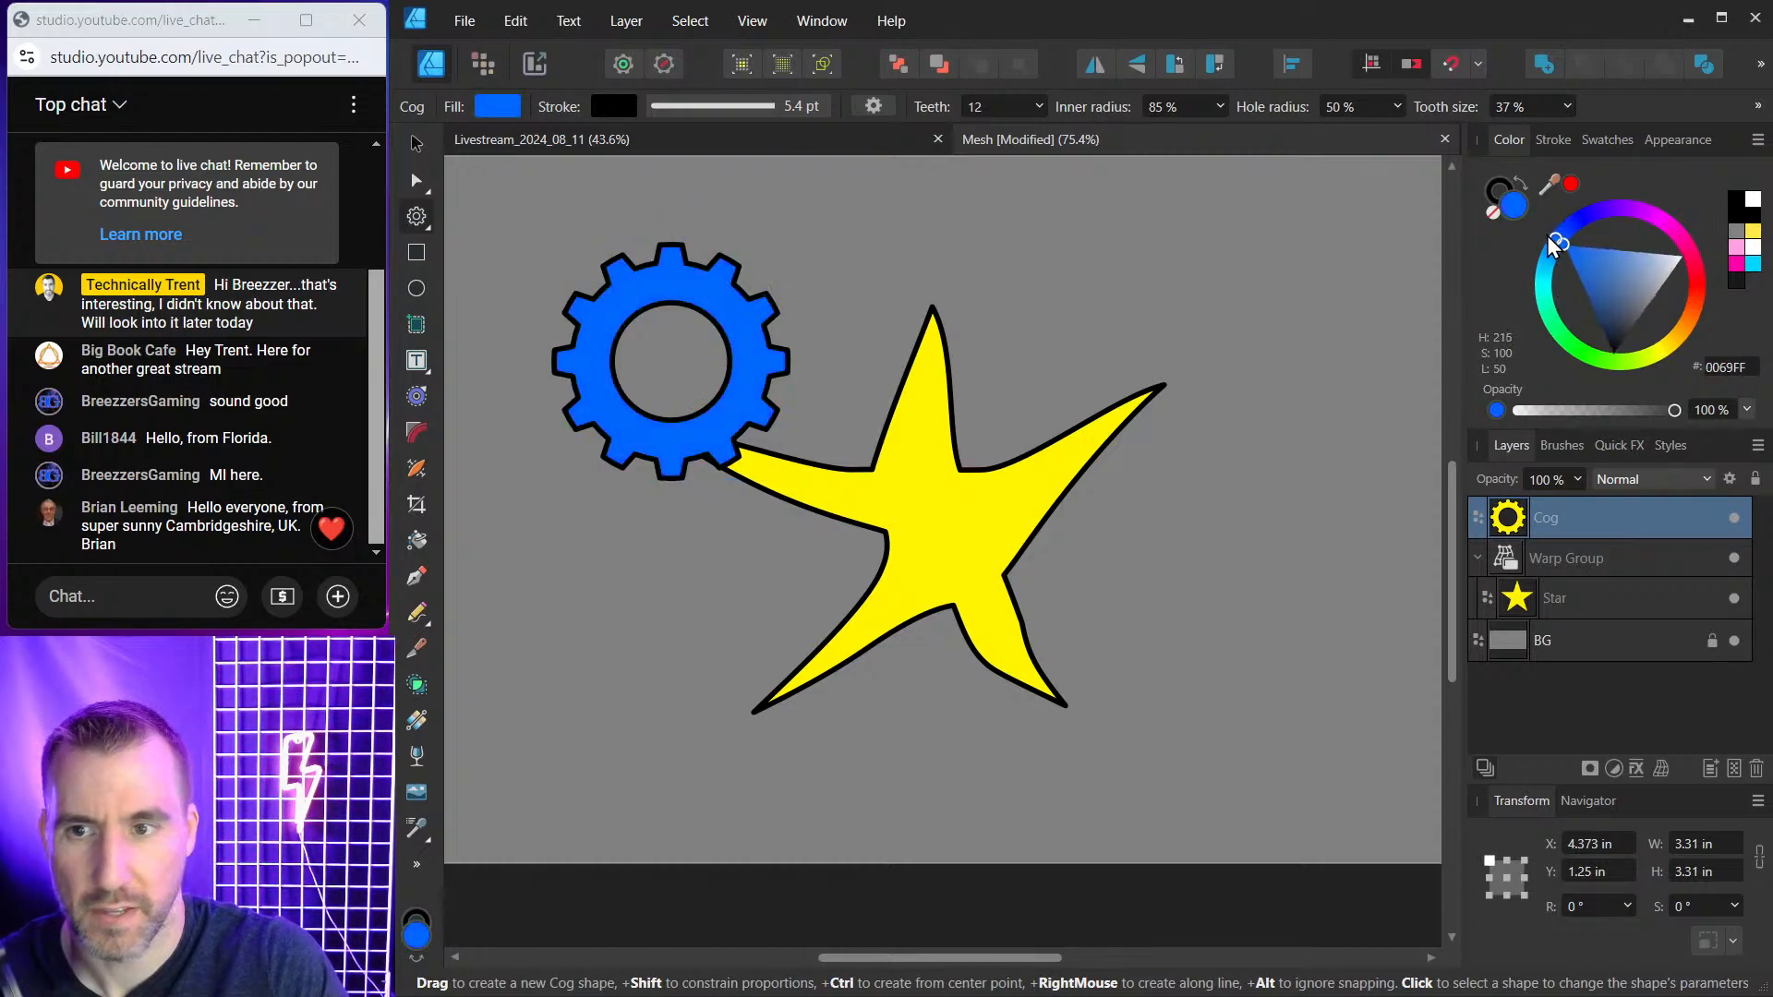
pyautogui.press('v')
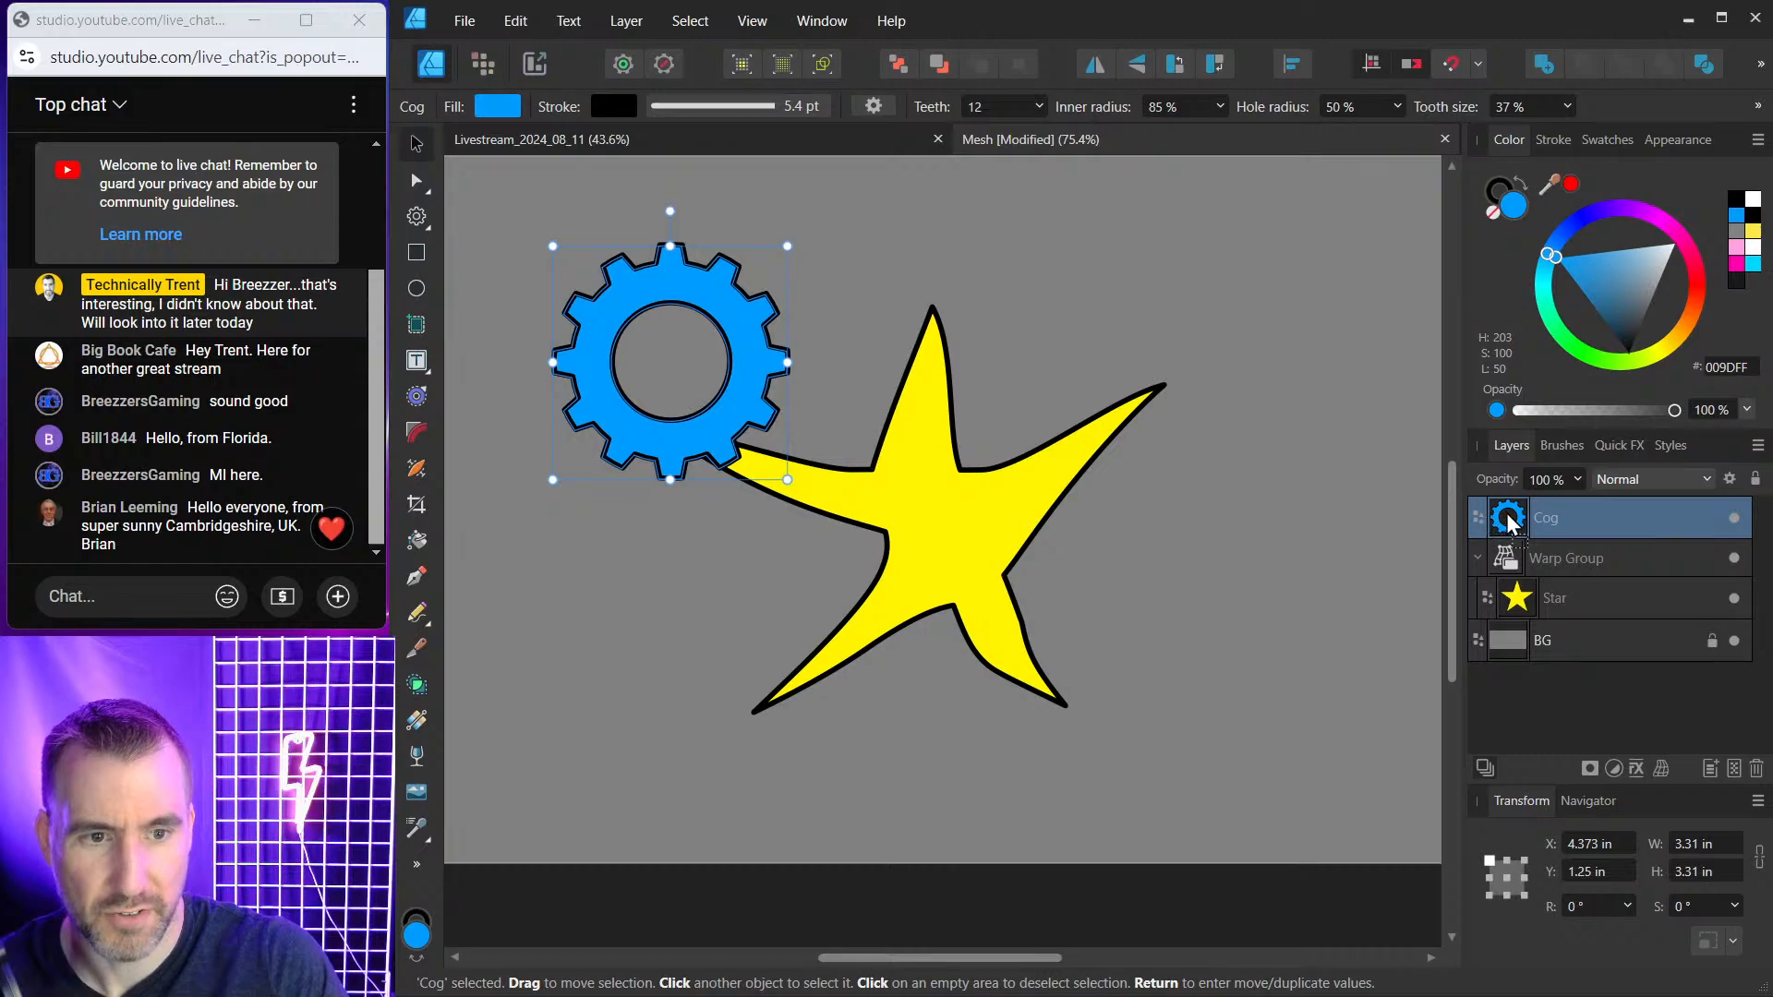
pyautogui.moveTo(1509, 522); pyautogui.dragTo(1559, 575)
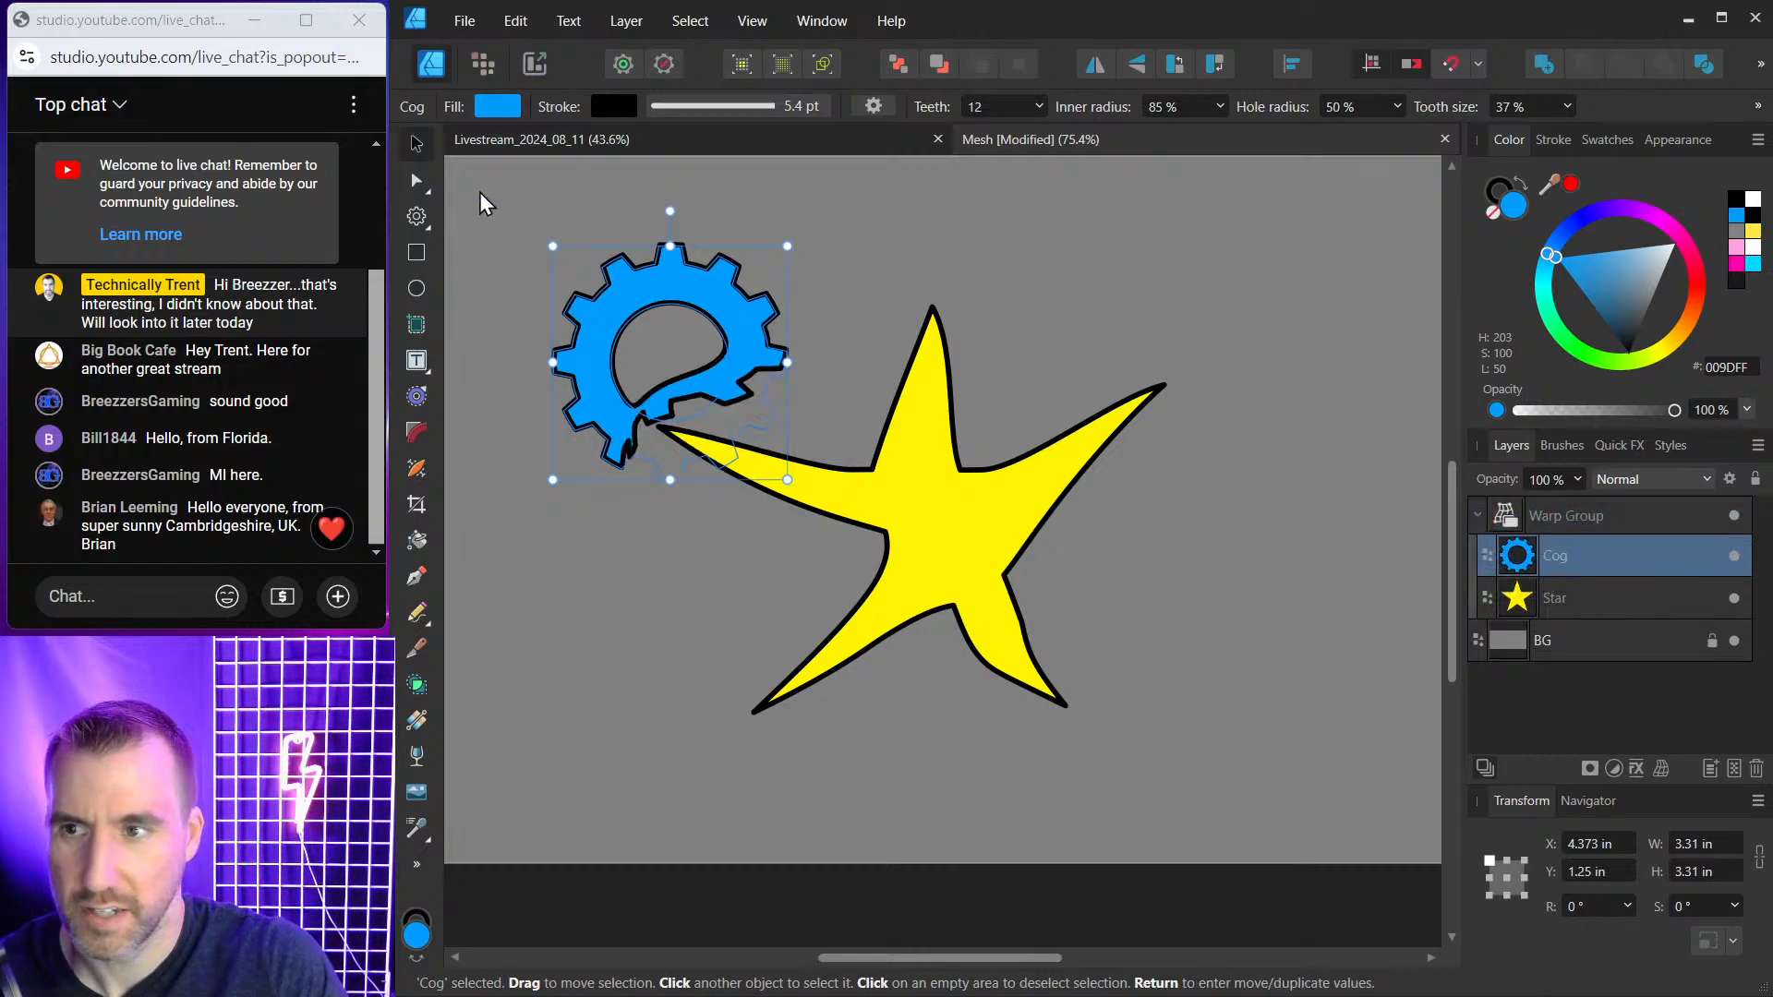
# Reposition the cog inside the Warp Group, over the star's left arm, its right arm and the area below that arm, to compare its distortion.
pyautogui.moveTo(634, 274); pyautogui.dragTo(815, 478)
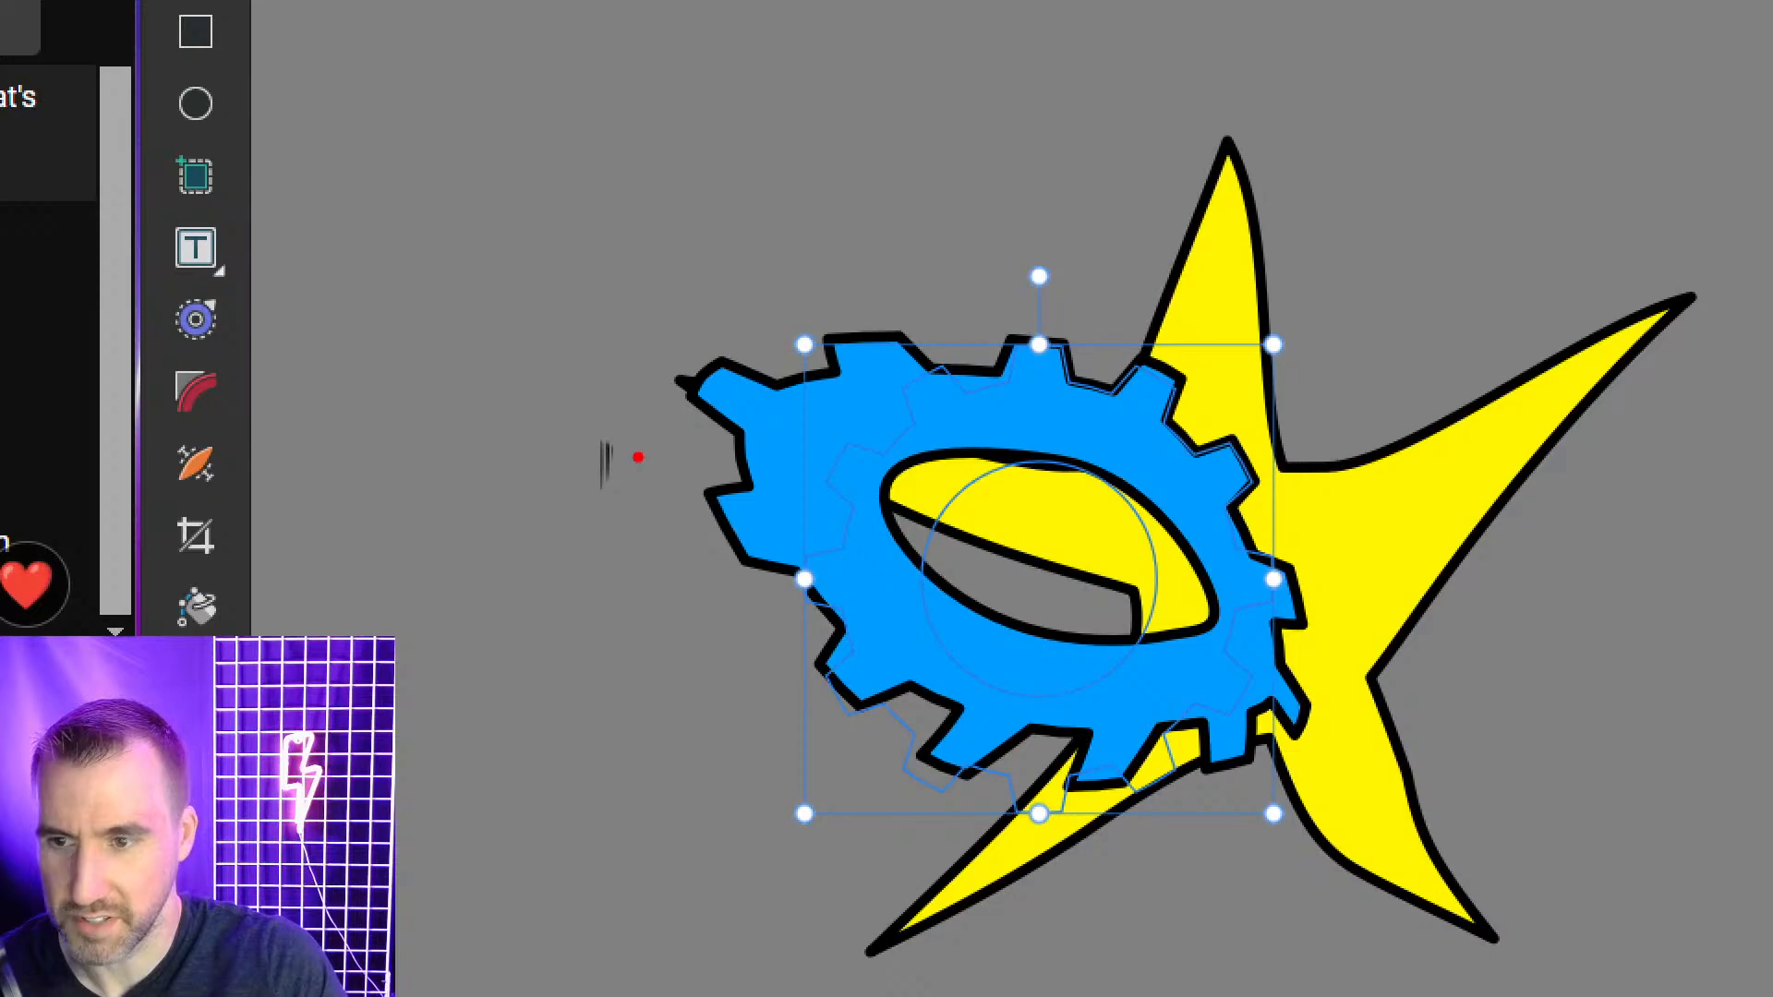
pyautogui.moveTo(628, 438)
pyautogui.mouseDown()
pyautogui.moveTo(619, 514)
pyautogui.moveTo(628, 421)
pyautogui.mouseUp()
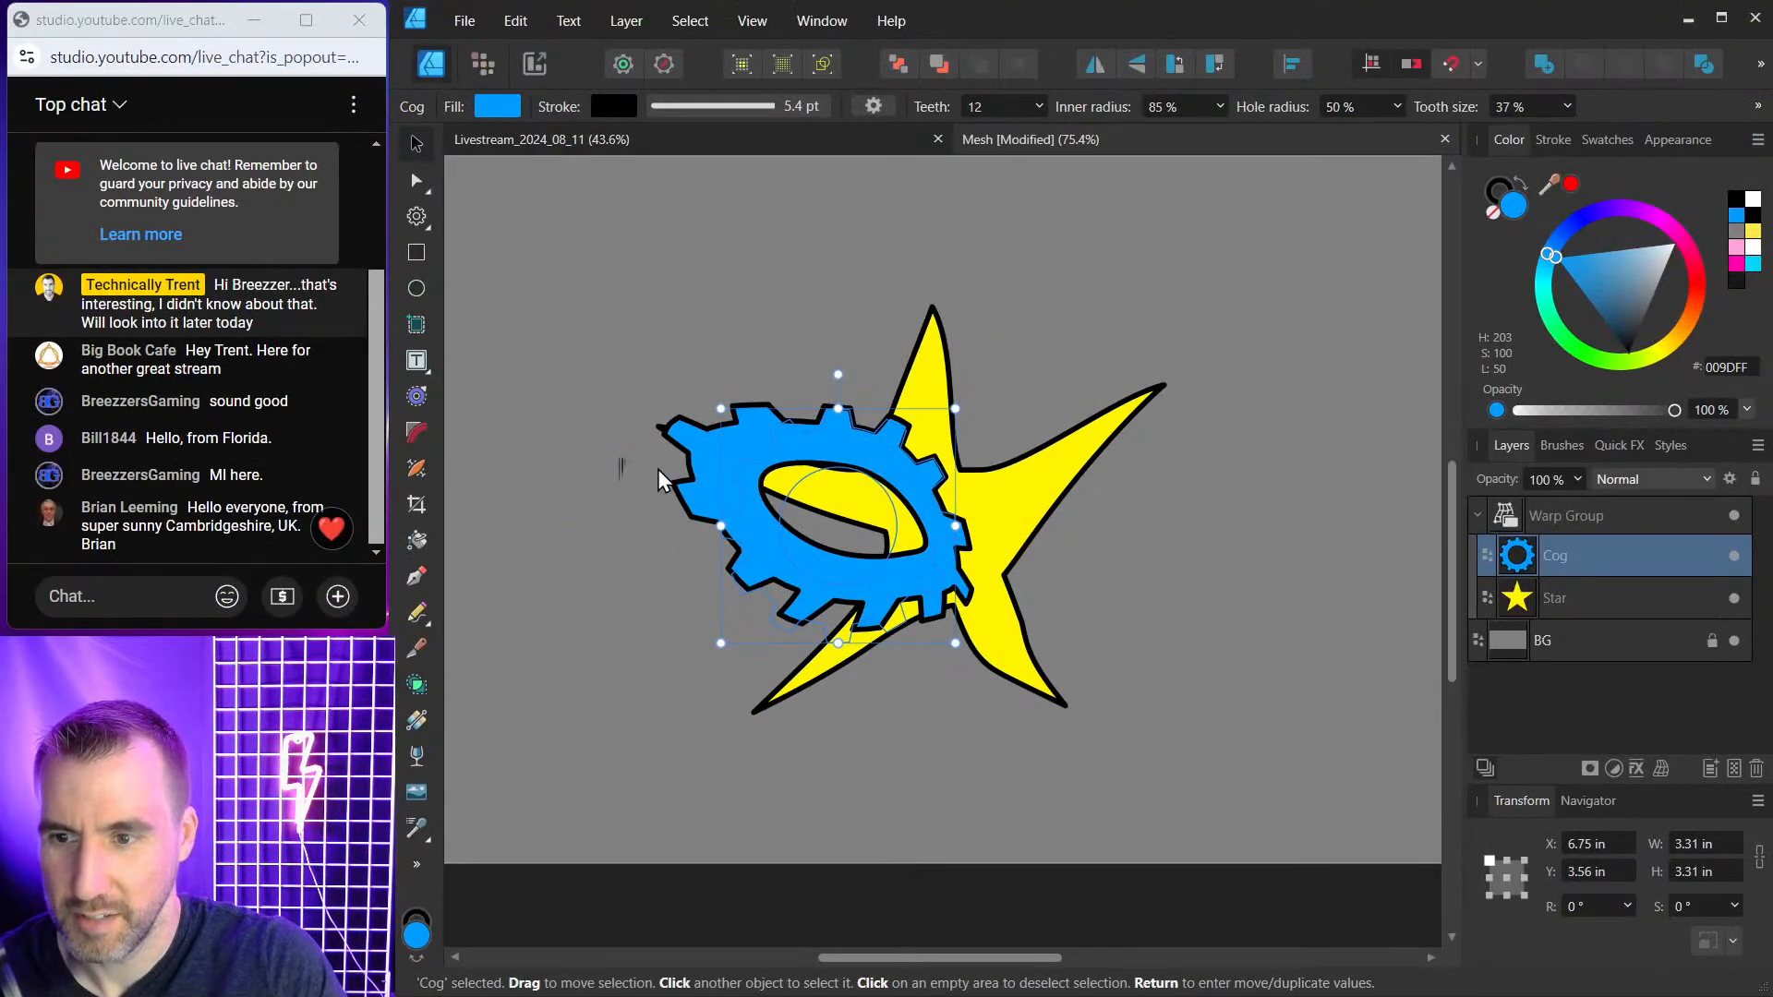
pyautogui.scroll(2, 658, 469)
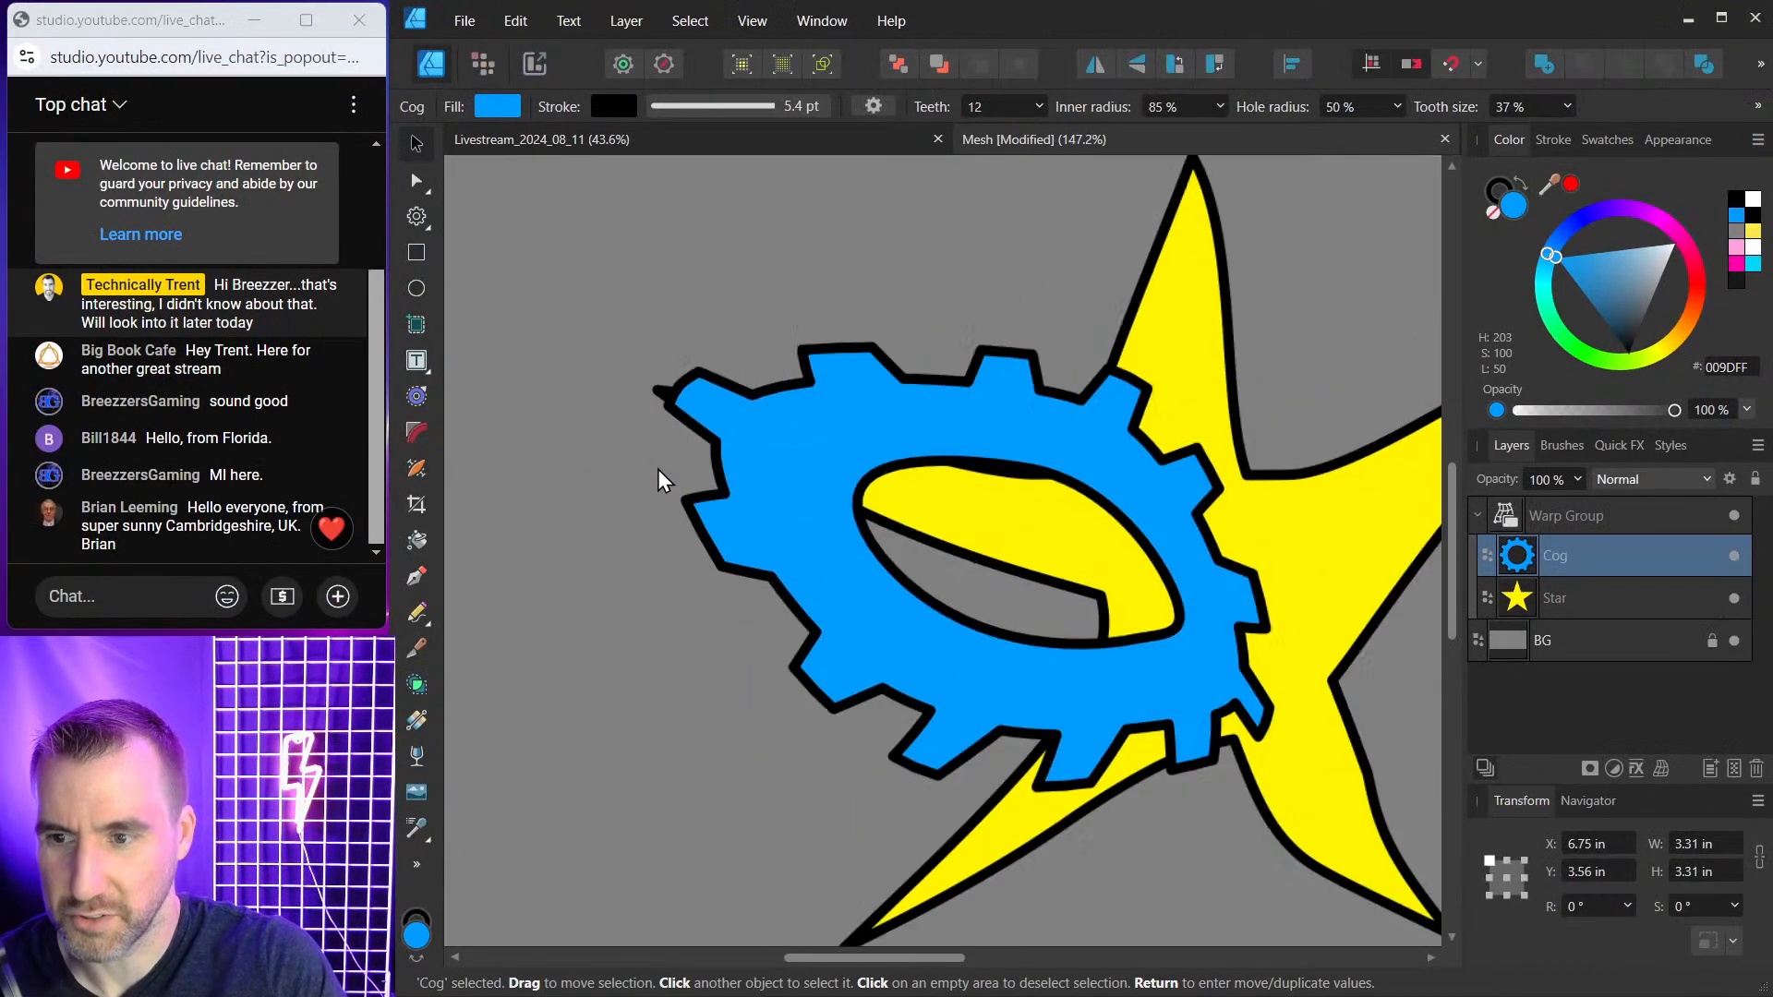
pyautogui.scroll(-2, 658, 469)
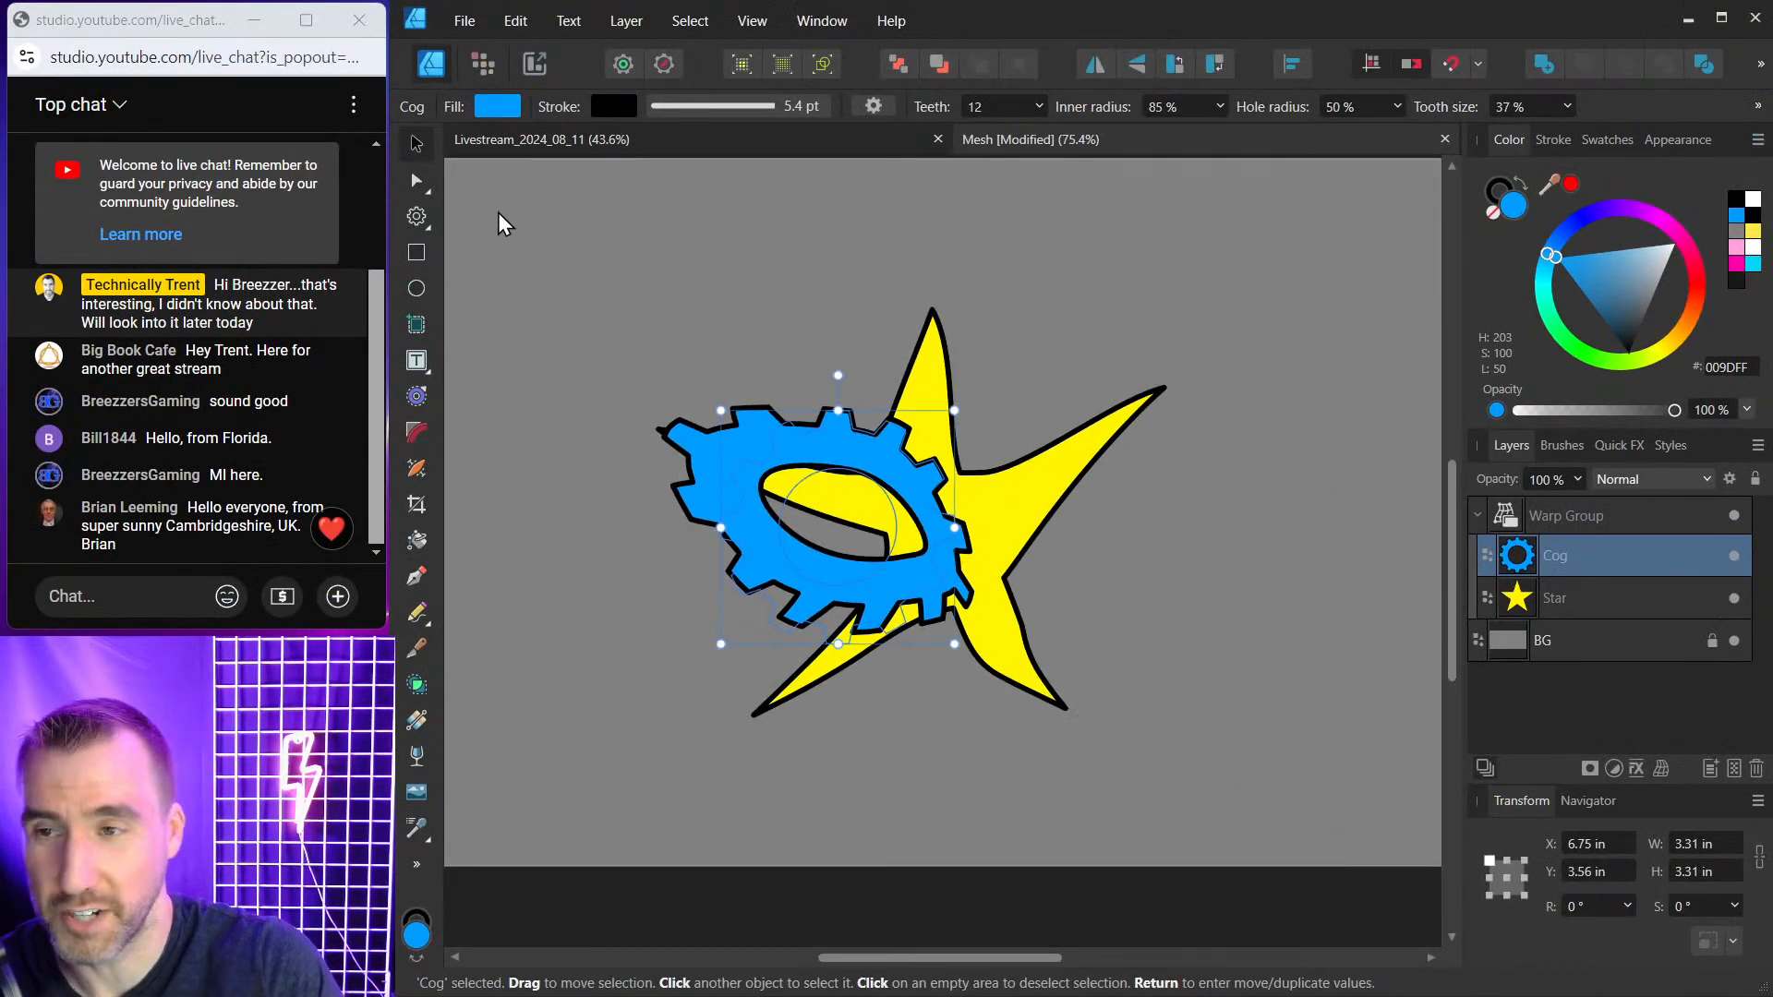
pyautogui.moveTo(850, 451); pyautogui.dragTo(996, 421)
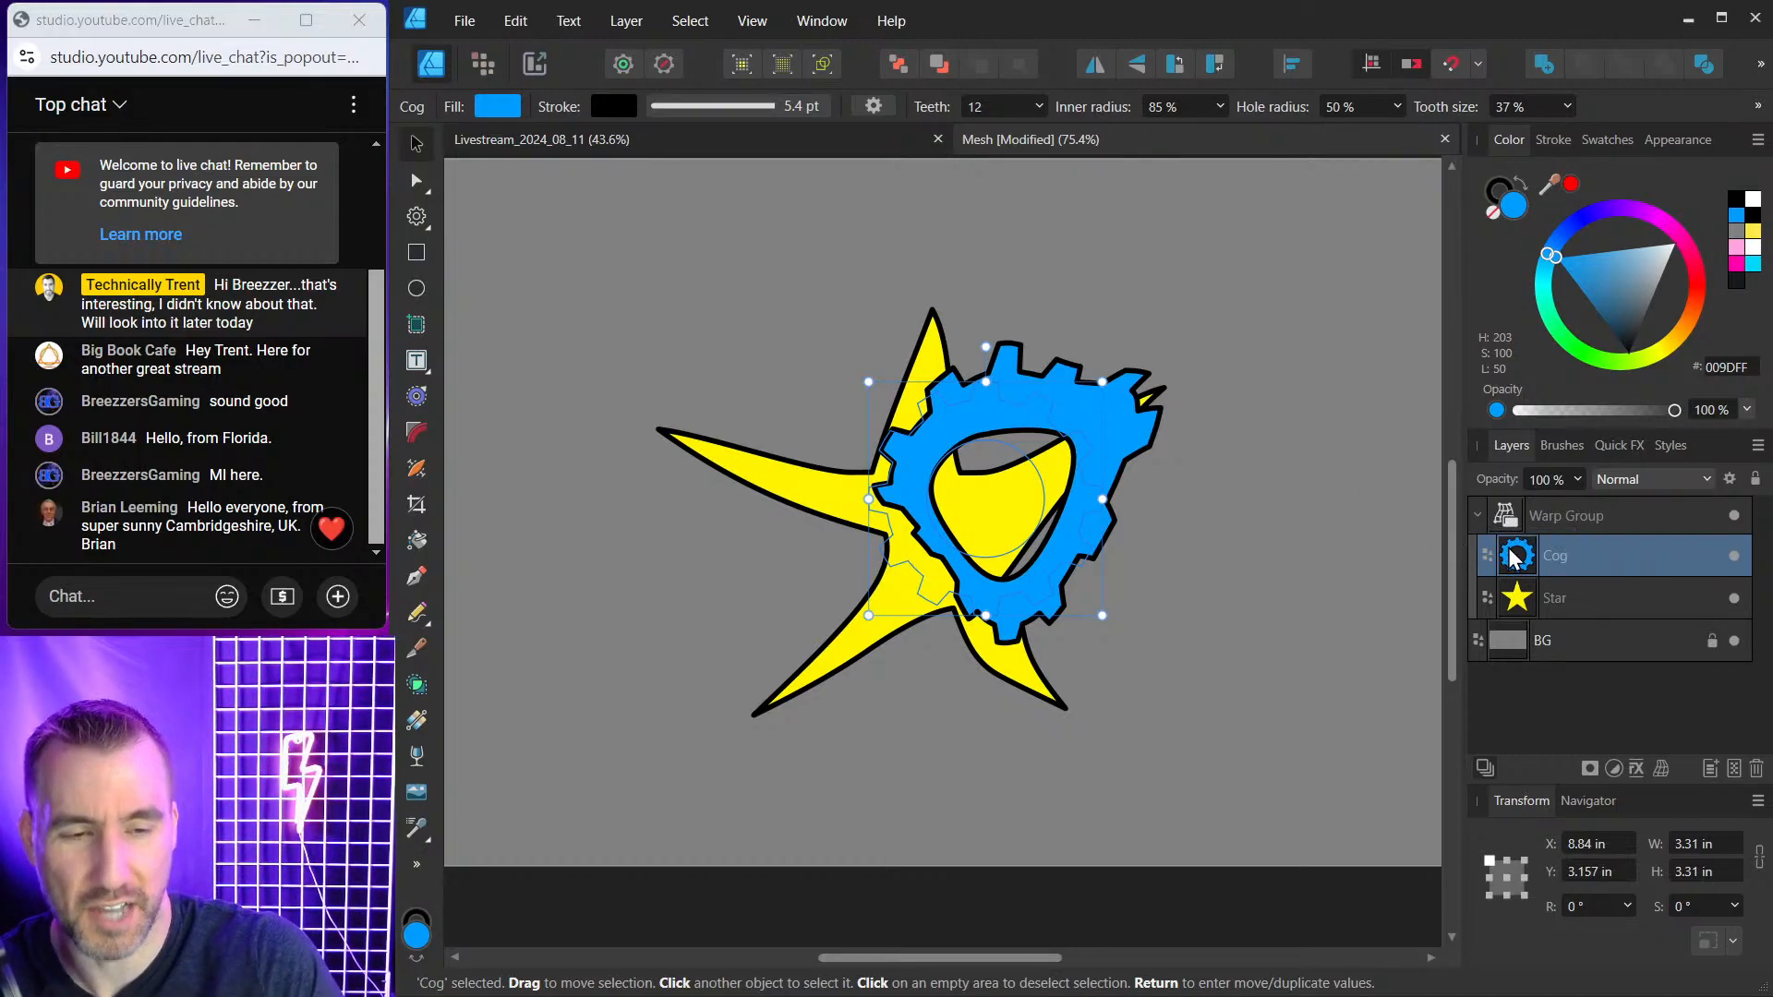
pyautogui.moveTo(1073, 428); pyautogui.dragTo(1129, 511)
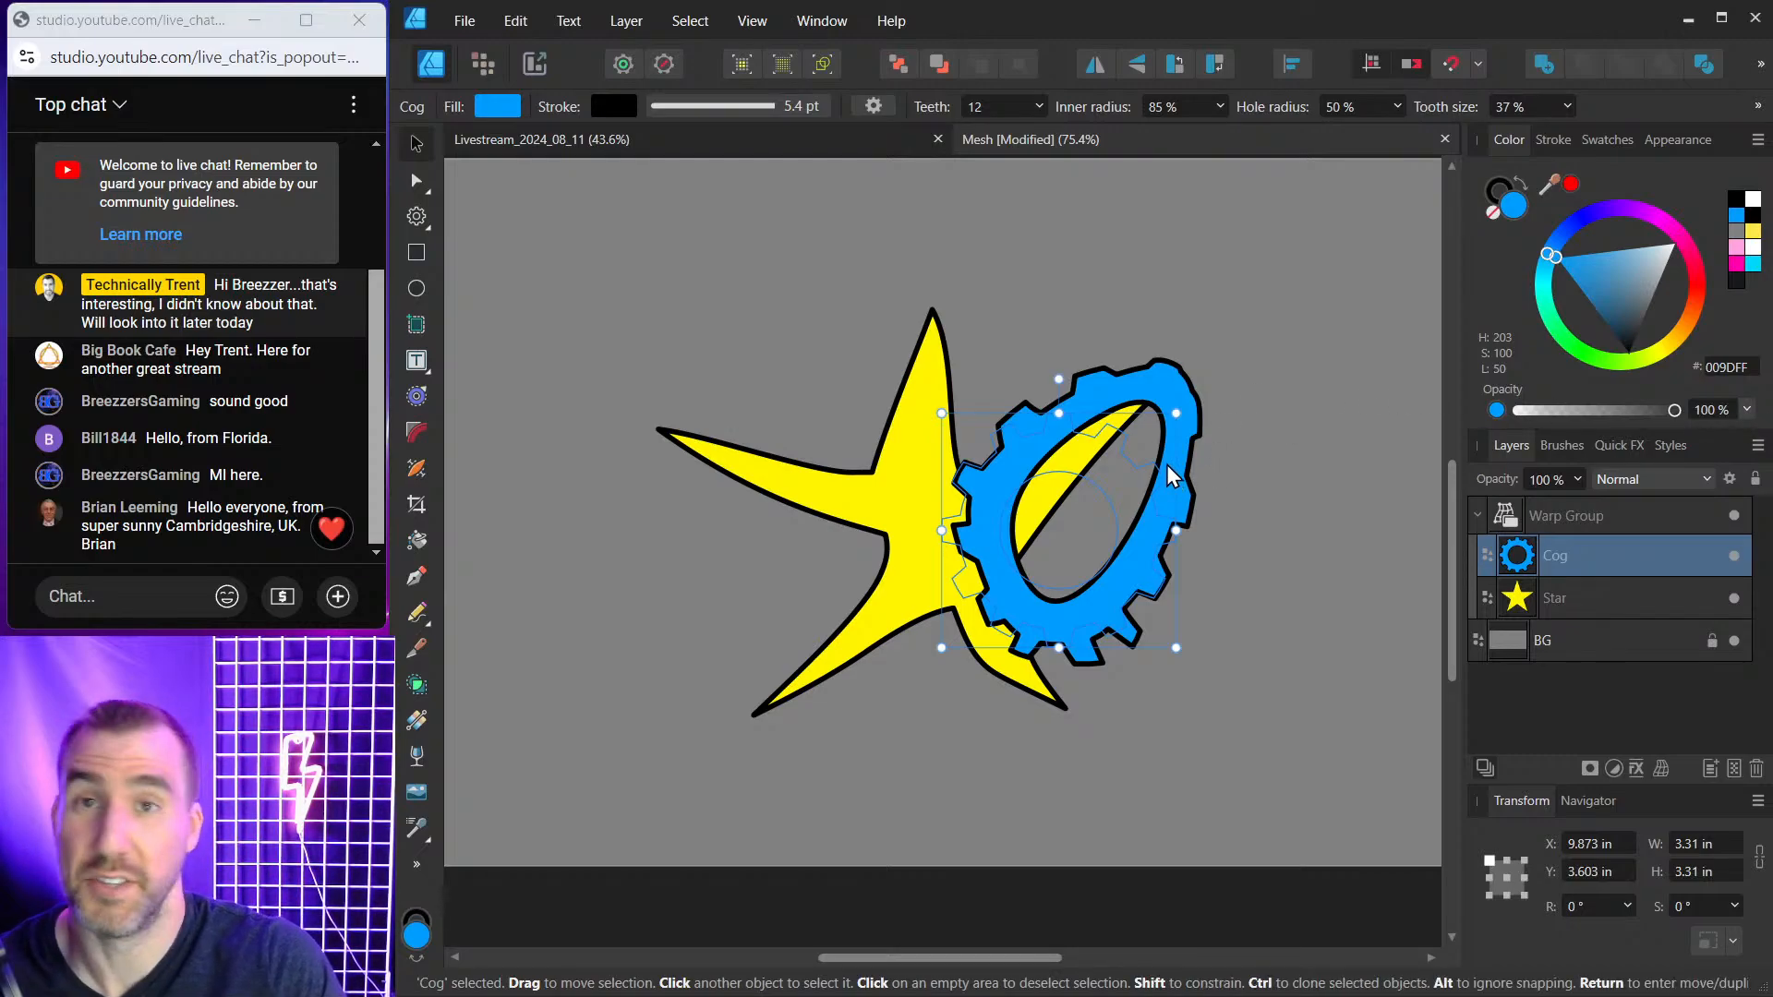
# Delete the cog and the star from the Warp Group.
pyautogui.press('Delete')
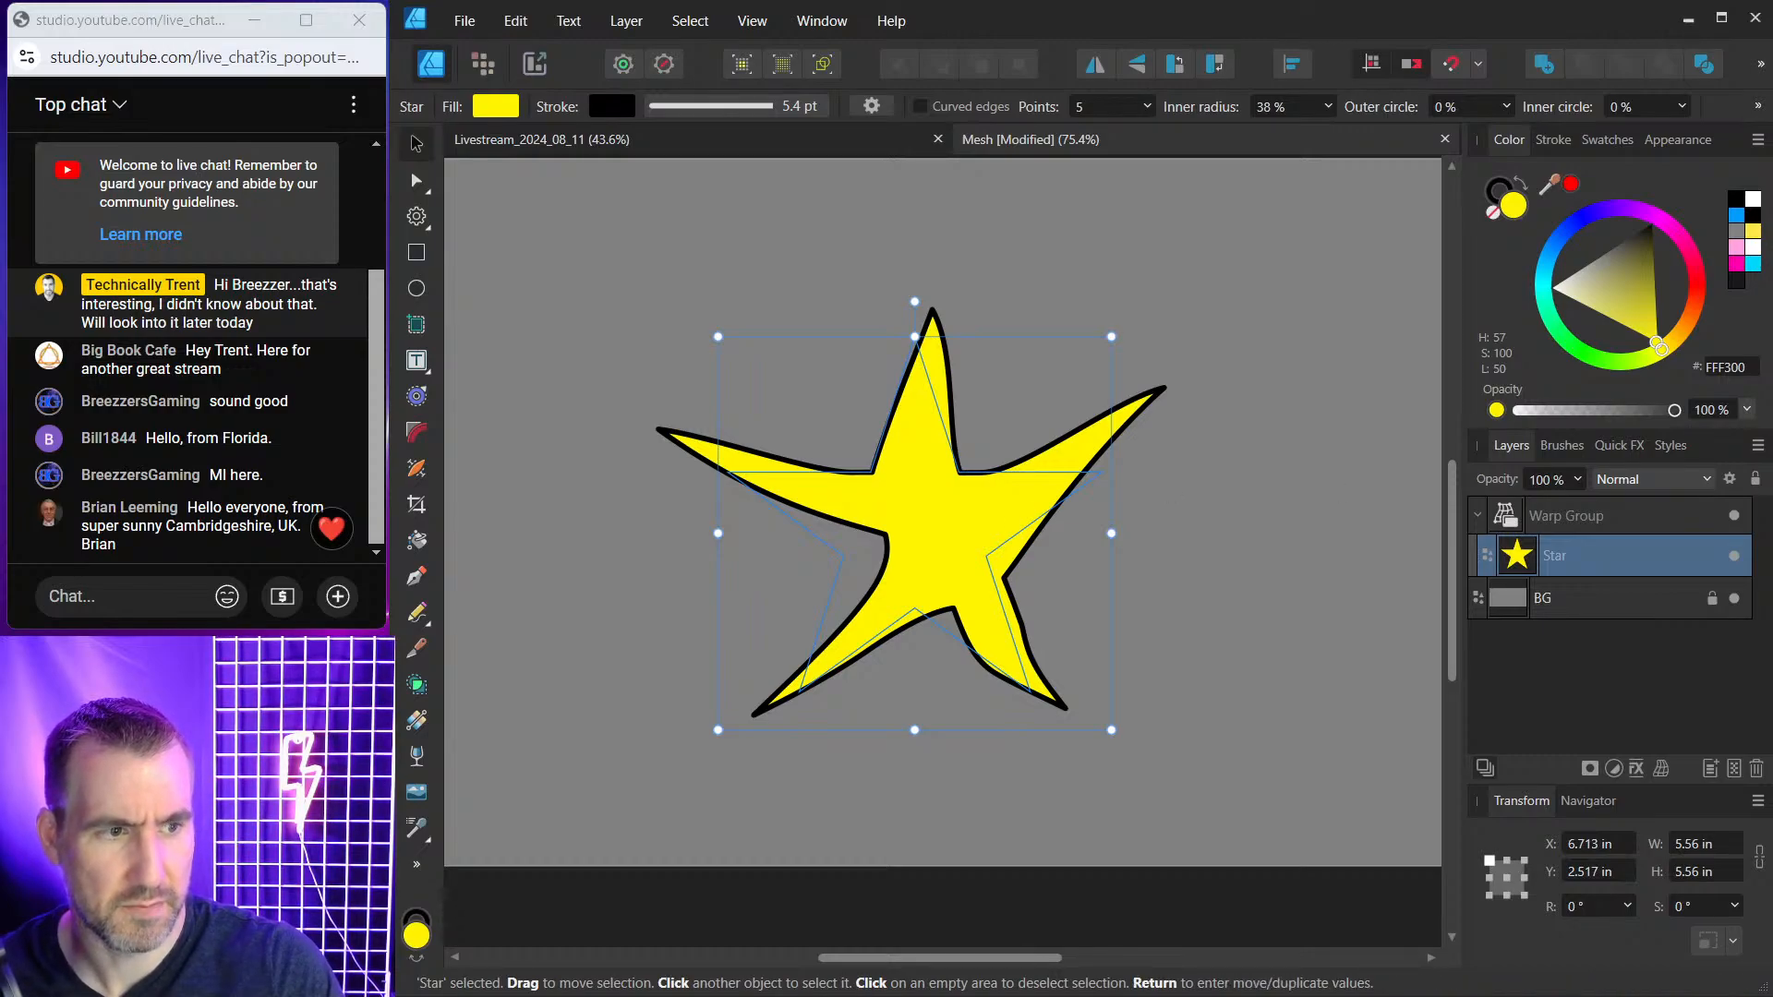
pyautogui.press('Delete')
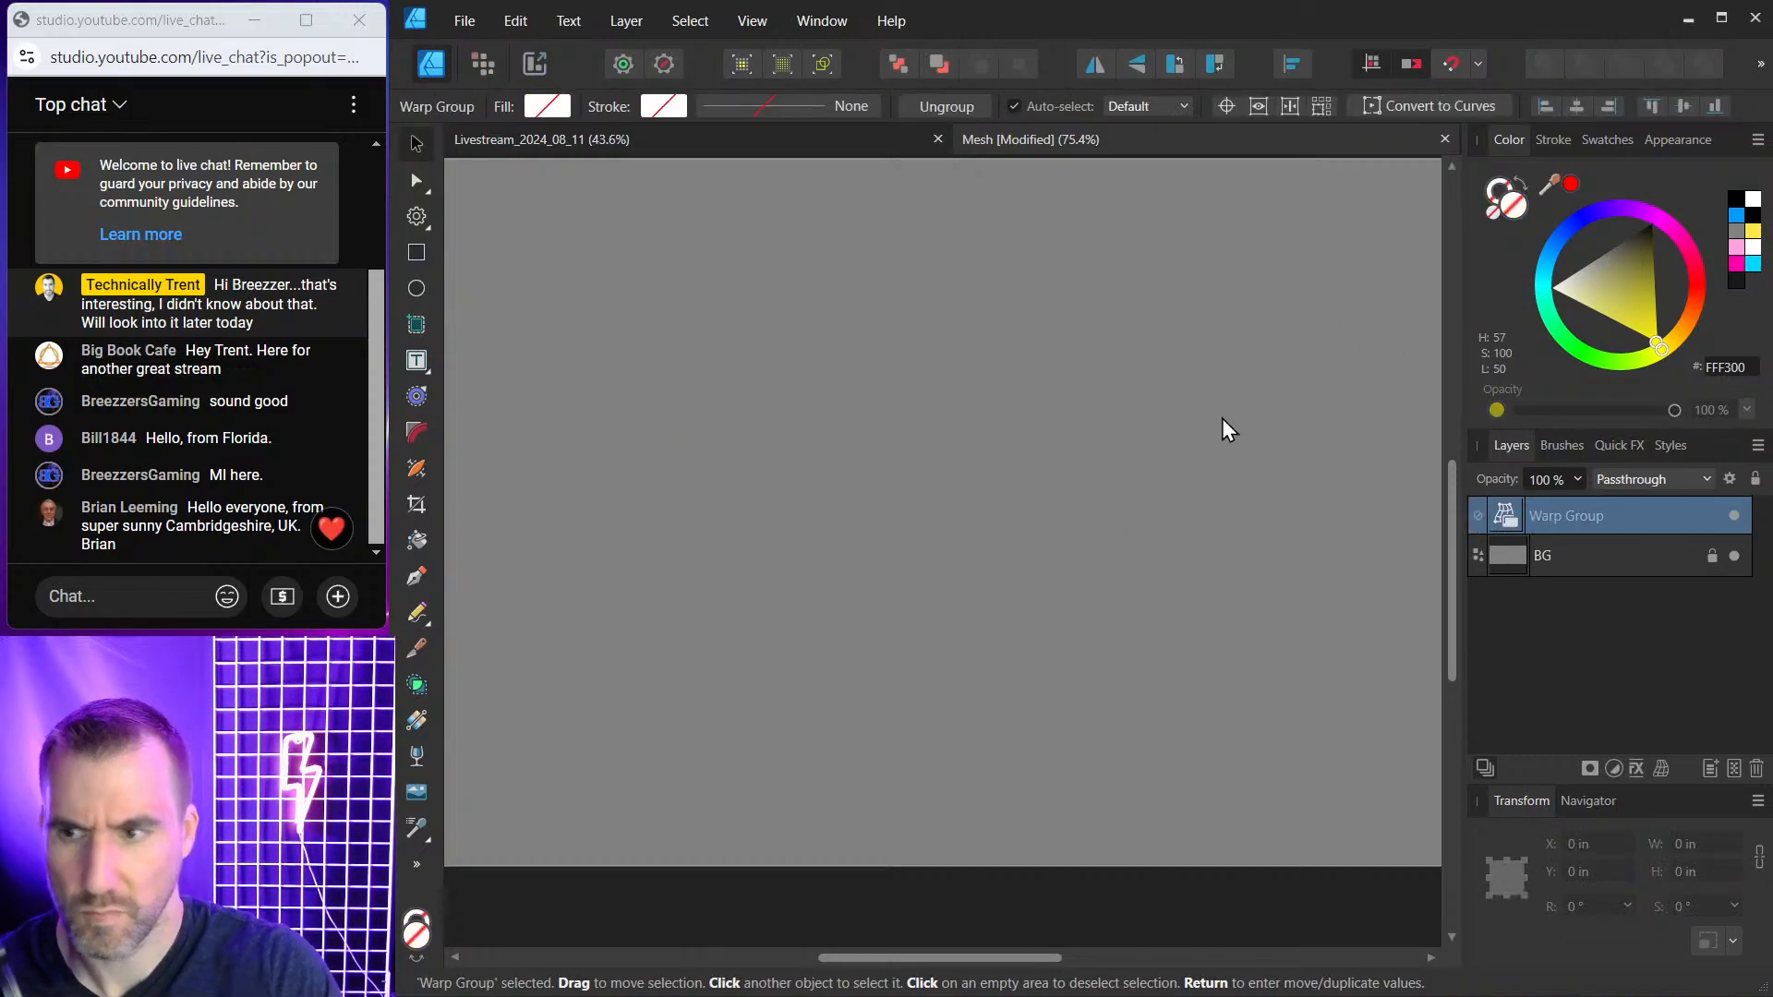
# Draw a rounded rectangle about 5.09 in square in the middle of the page, and delete the empty Warp Group.
pyautogui.click(417, 252)
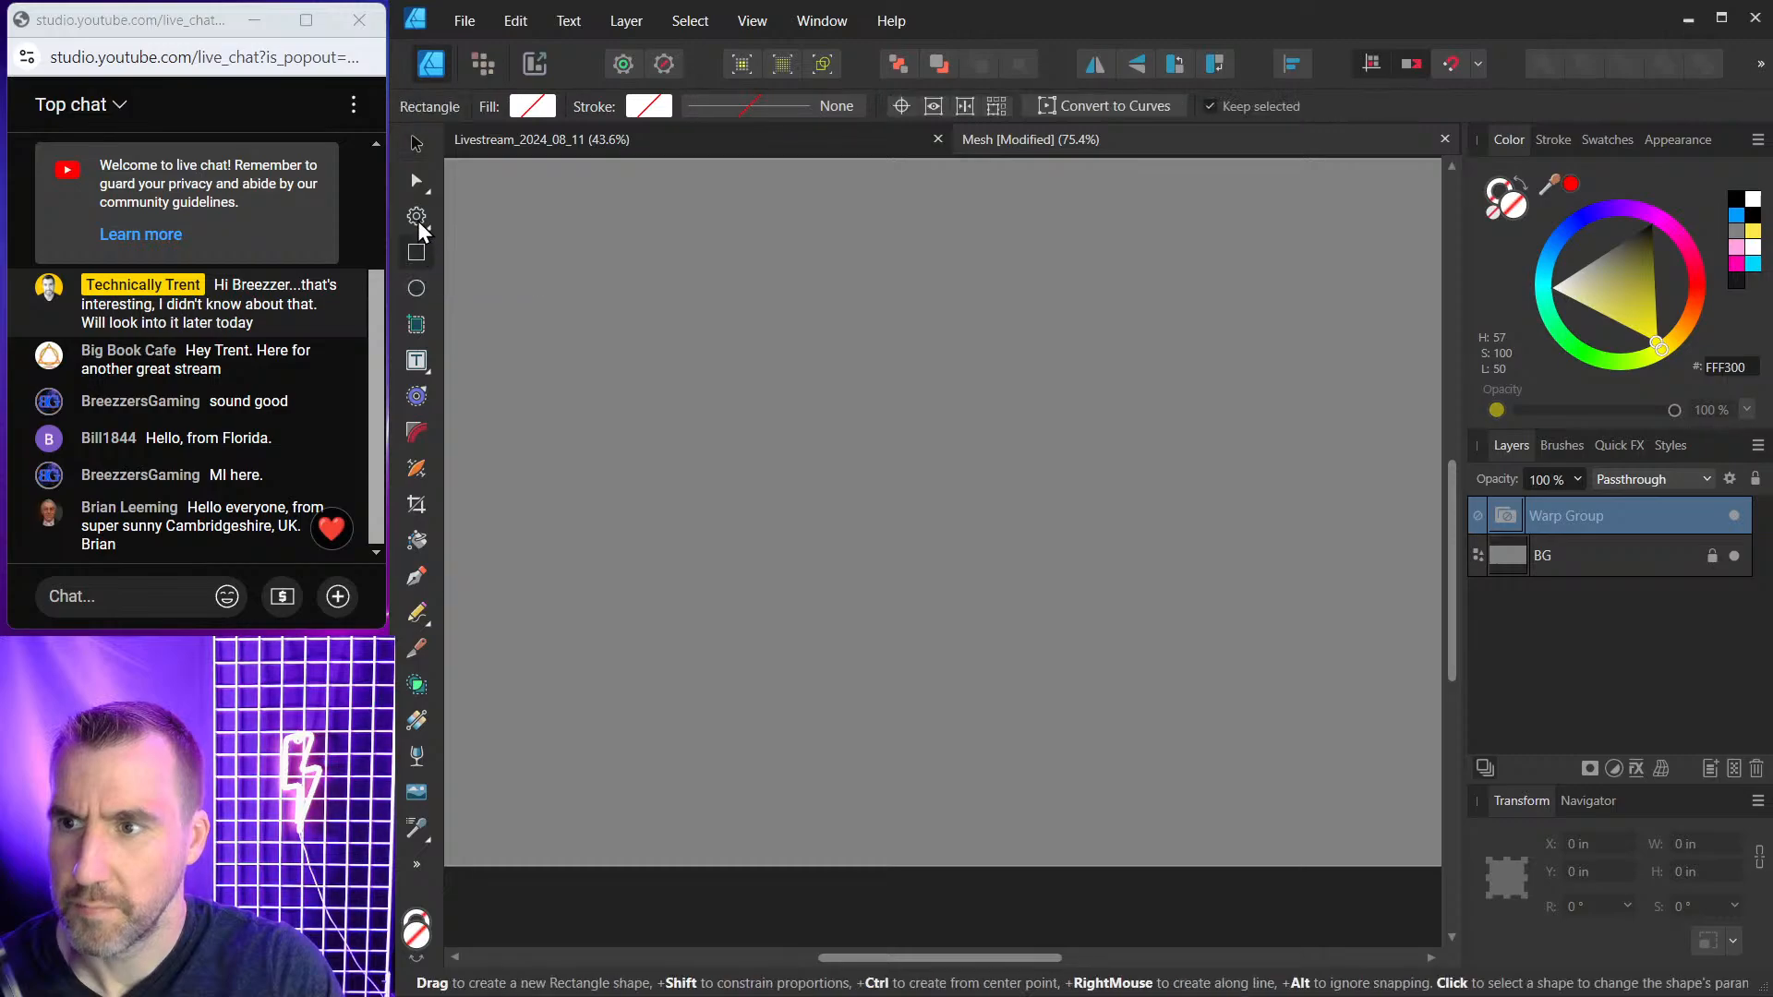
pyautogui.click(417, 217)
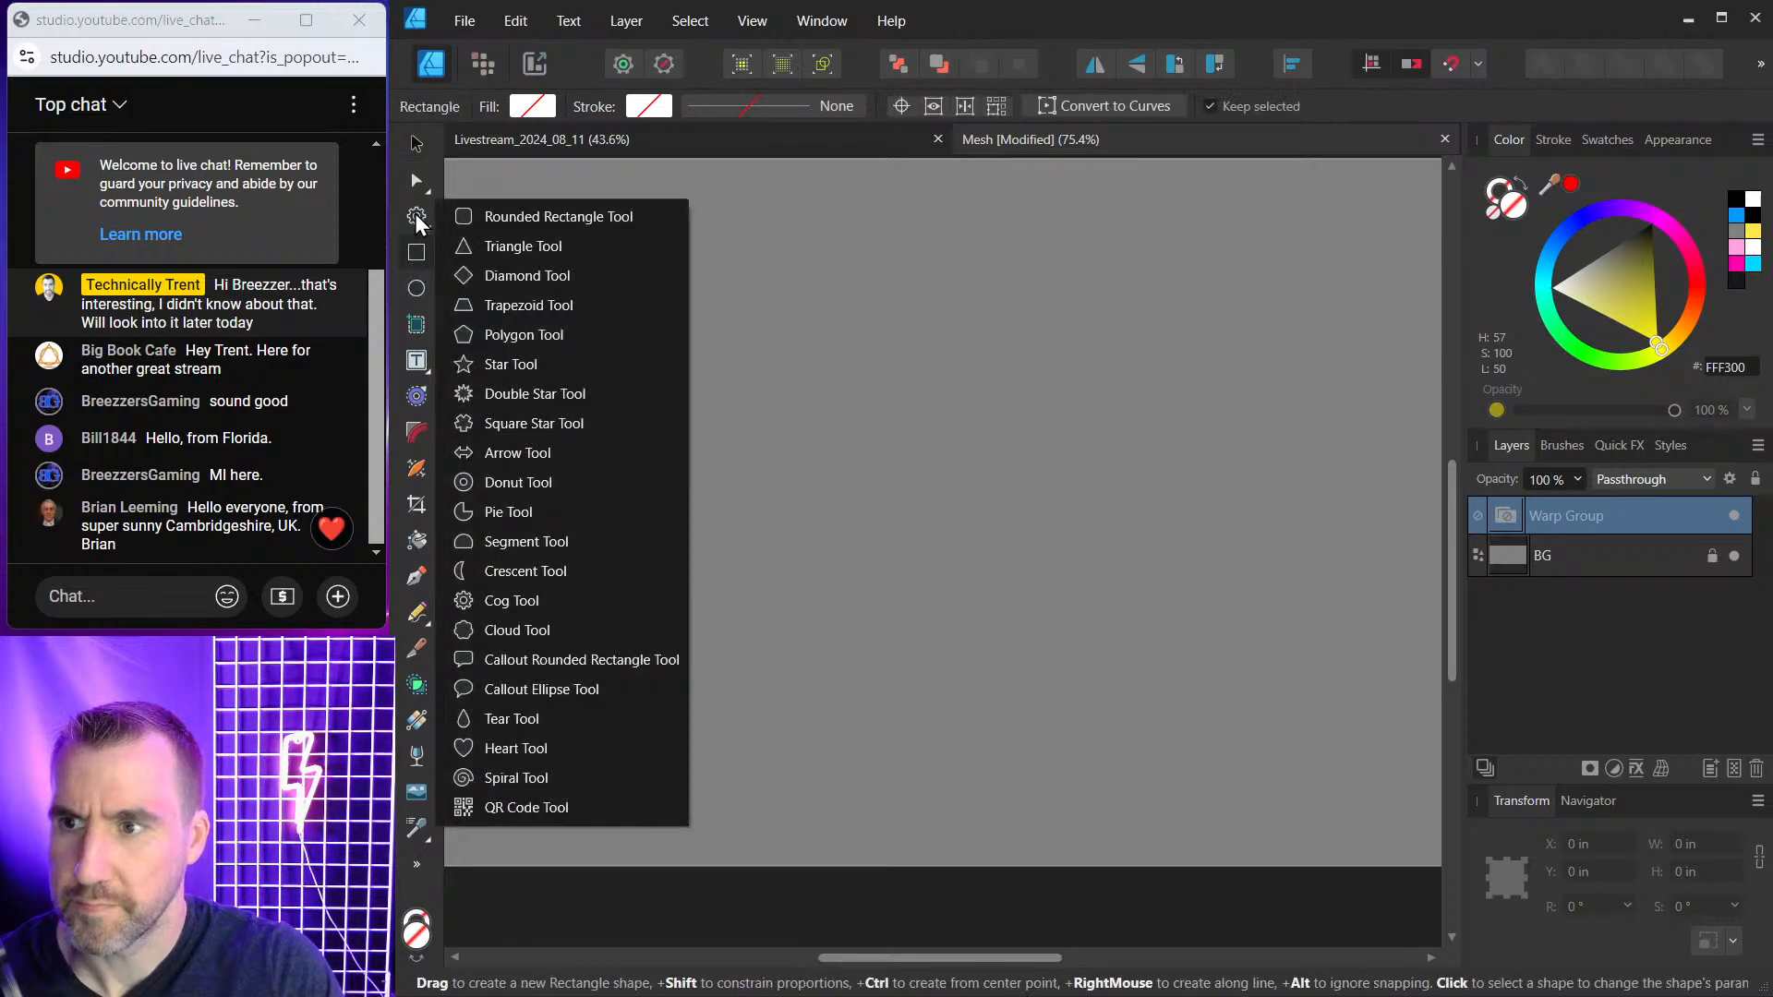
pyautogui.click(503, 218)
pyautogui.moveTo(744, 301); pyautogui.dragTo(1123, 644)
pyautogui.click(1516, 563)
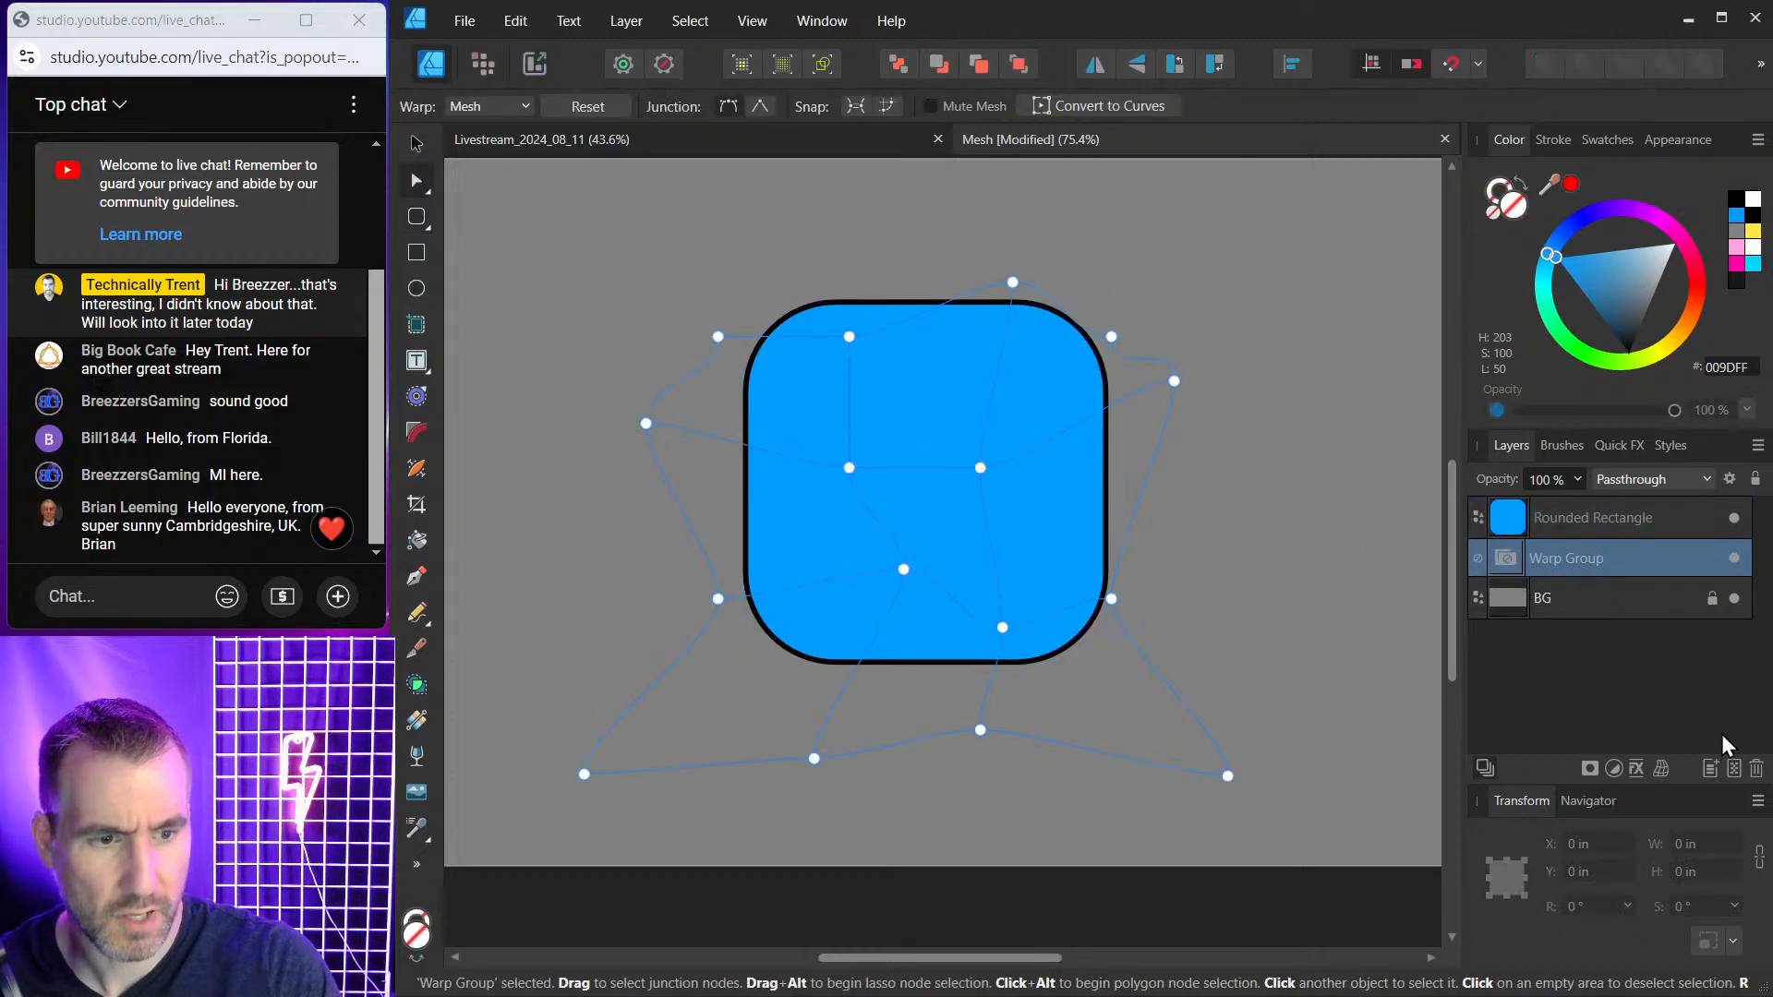
pyautogui.click(1756, 768)
# Fill the rounded rectangle with yellow FFDE00 and apply a Mesh warp group to it.
pyautogui.click(1522, 536)
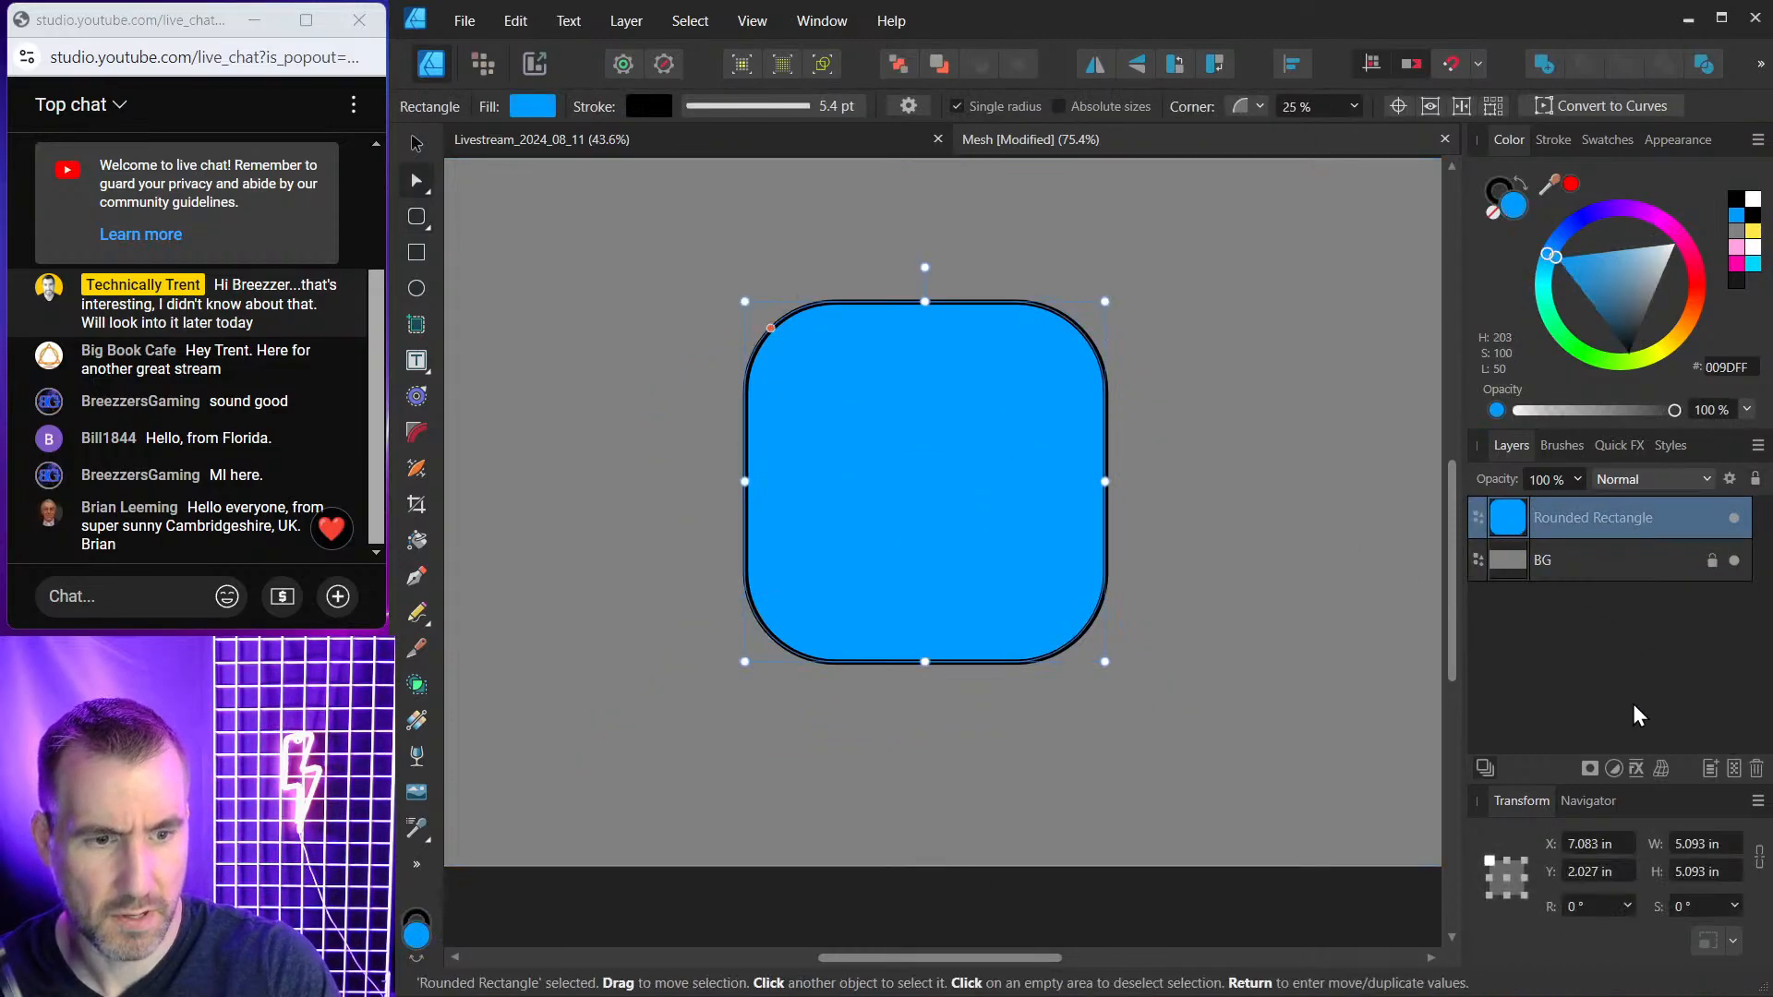
pyautogui.moveTo(1640, 357); pyautogui.dragTo(1670, 353)
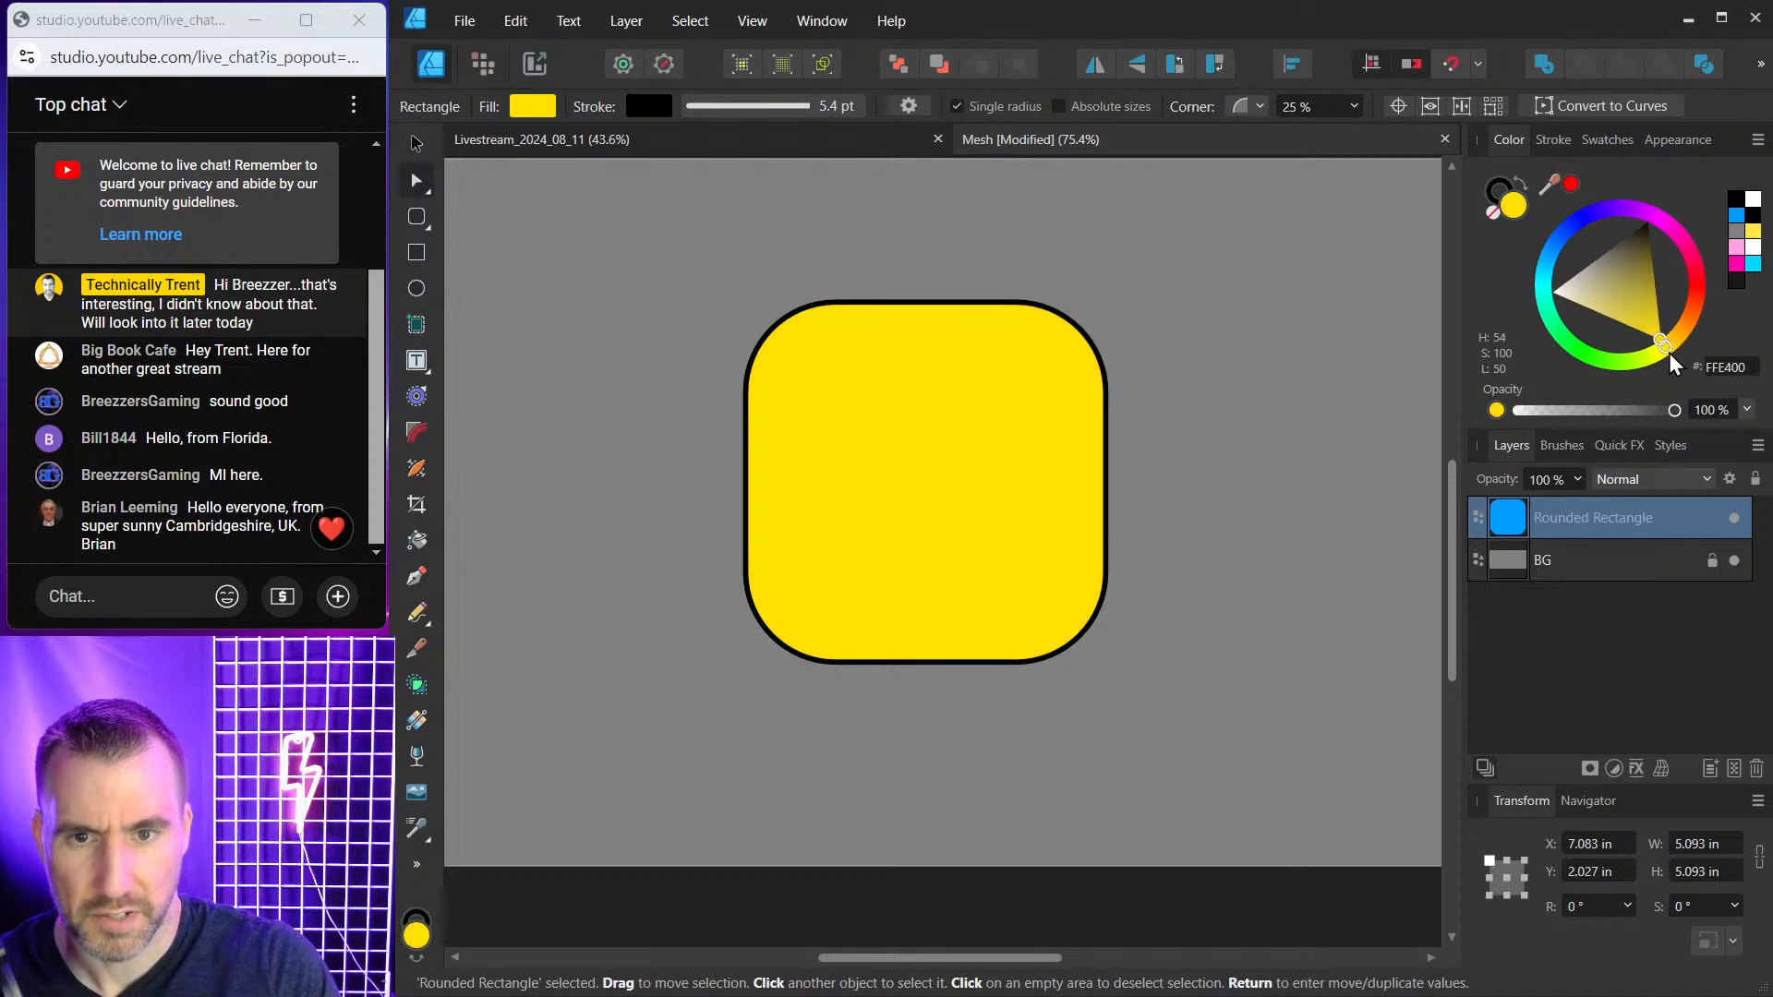
pyautogui.click(1662, 770)
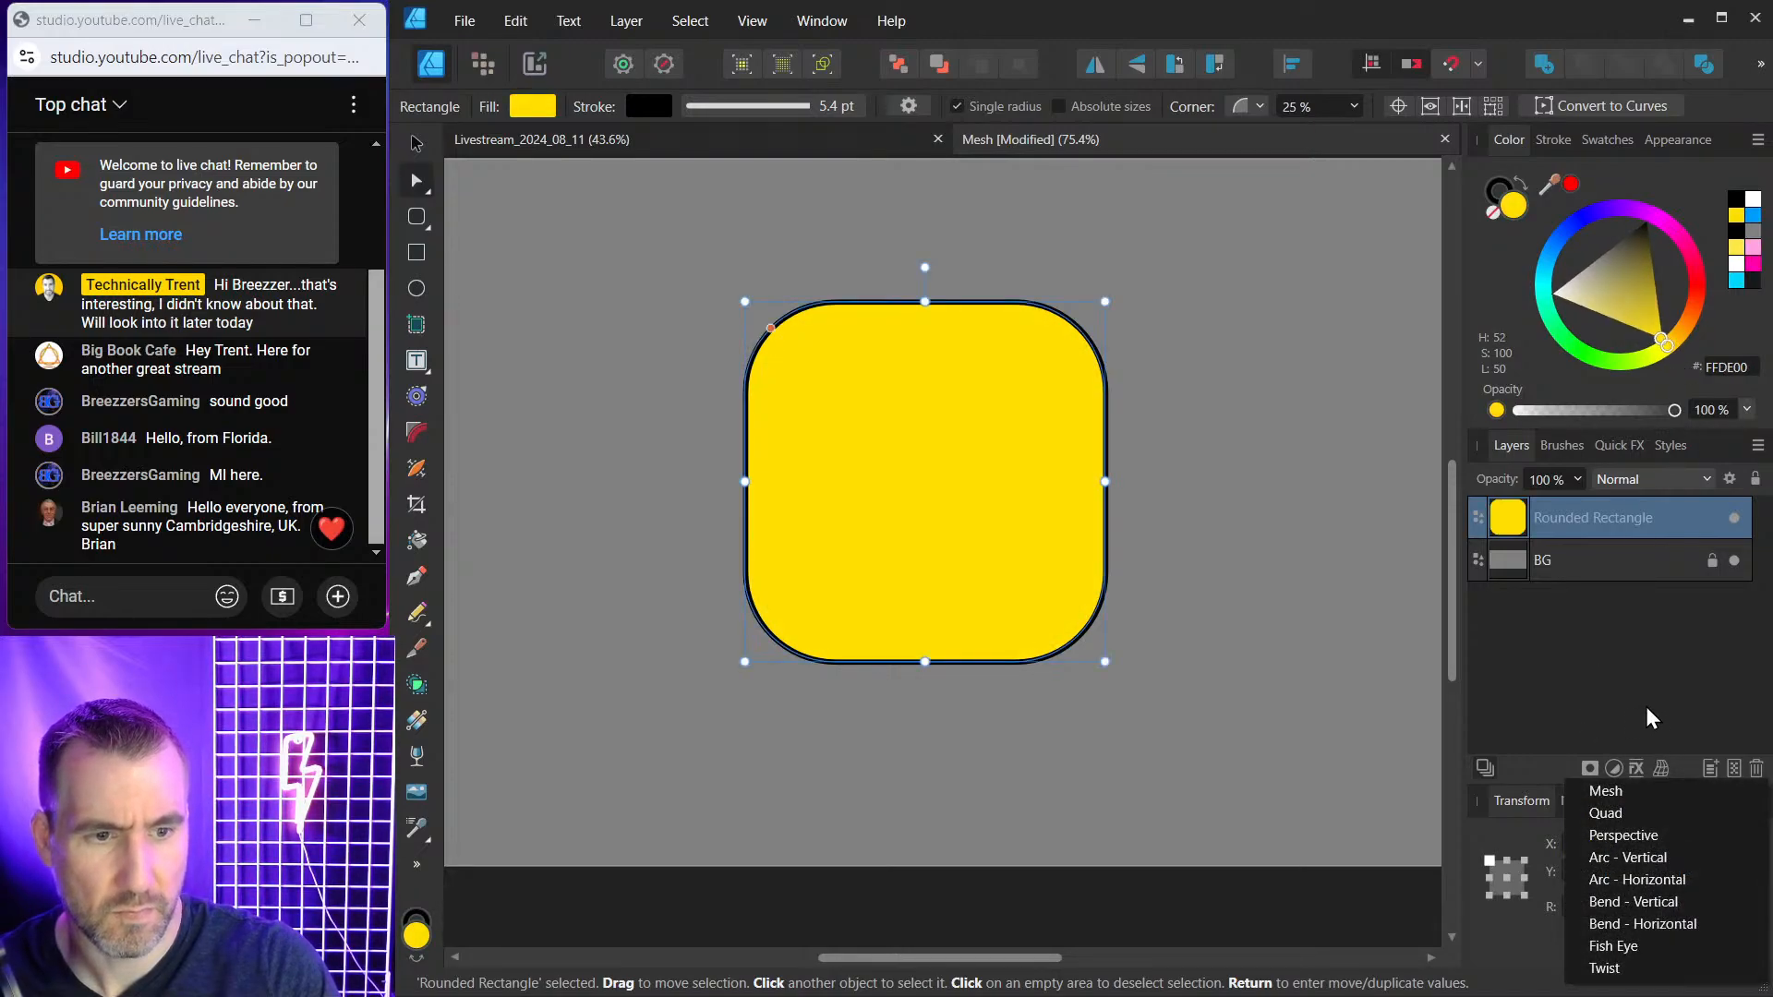
pyautogui.click(1631, 794)
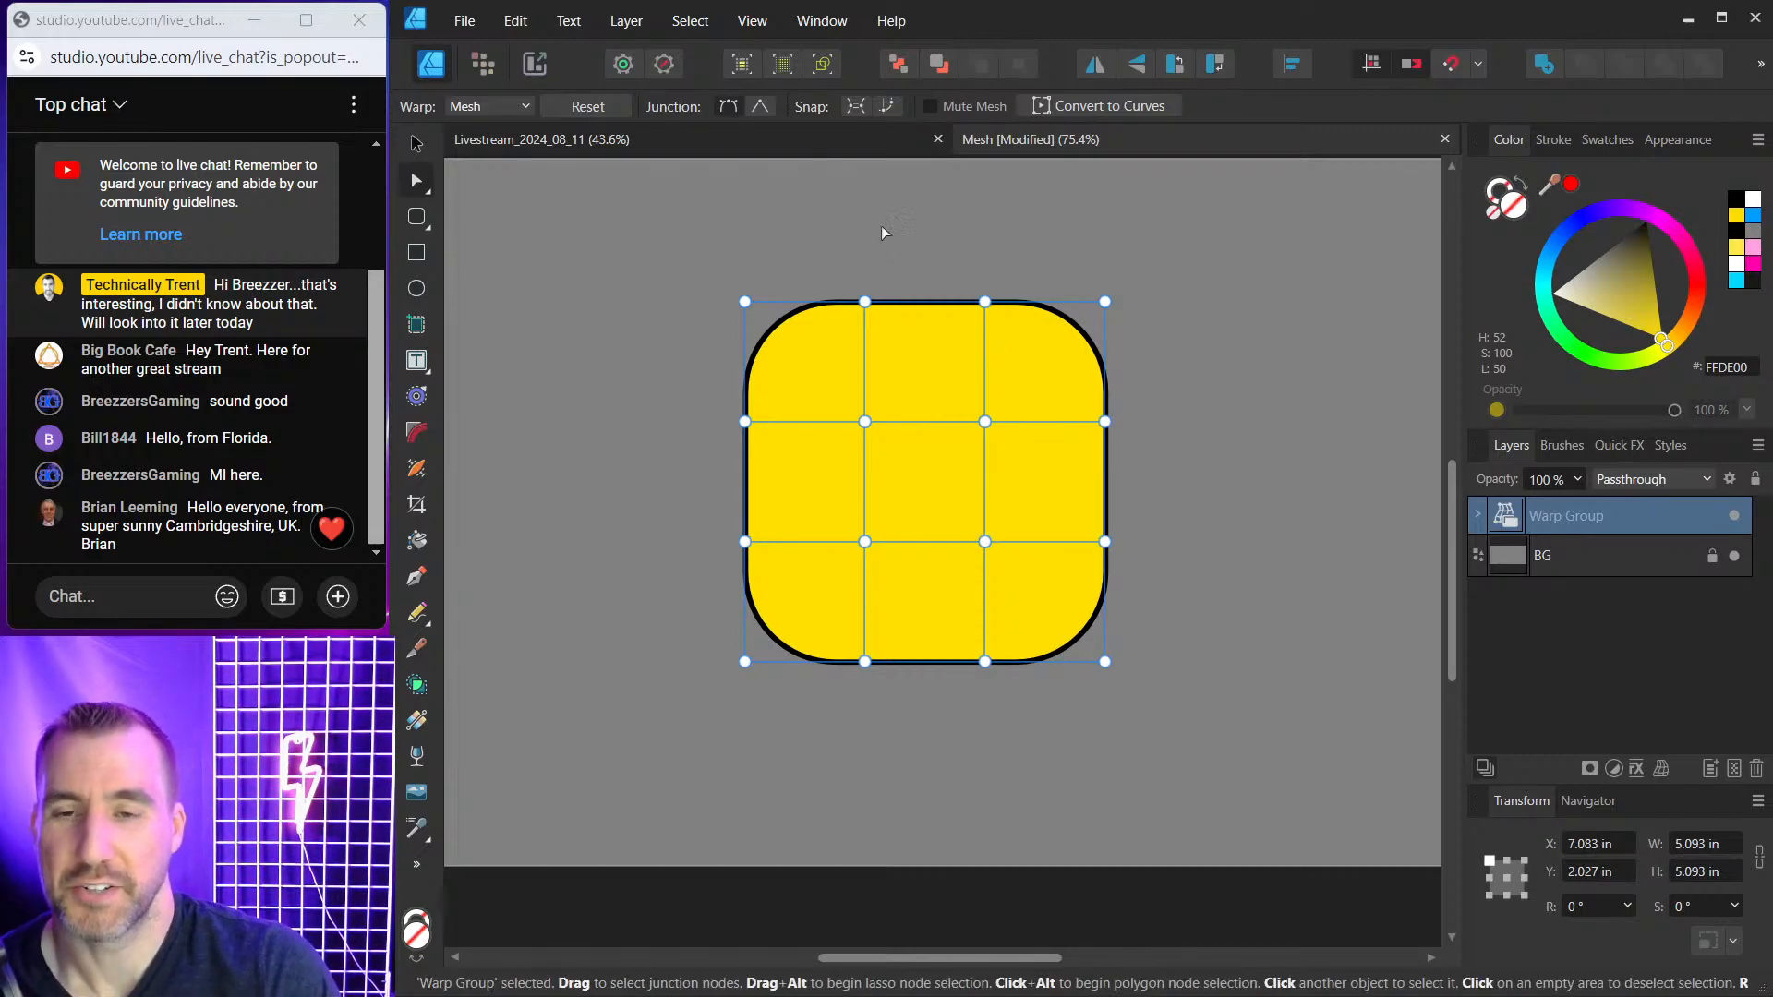
# Select the left inner mesh node on the rectangle's top edge and lengthen its right handle along that edge.
pyautogui.scroll(1, 921, 344)
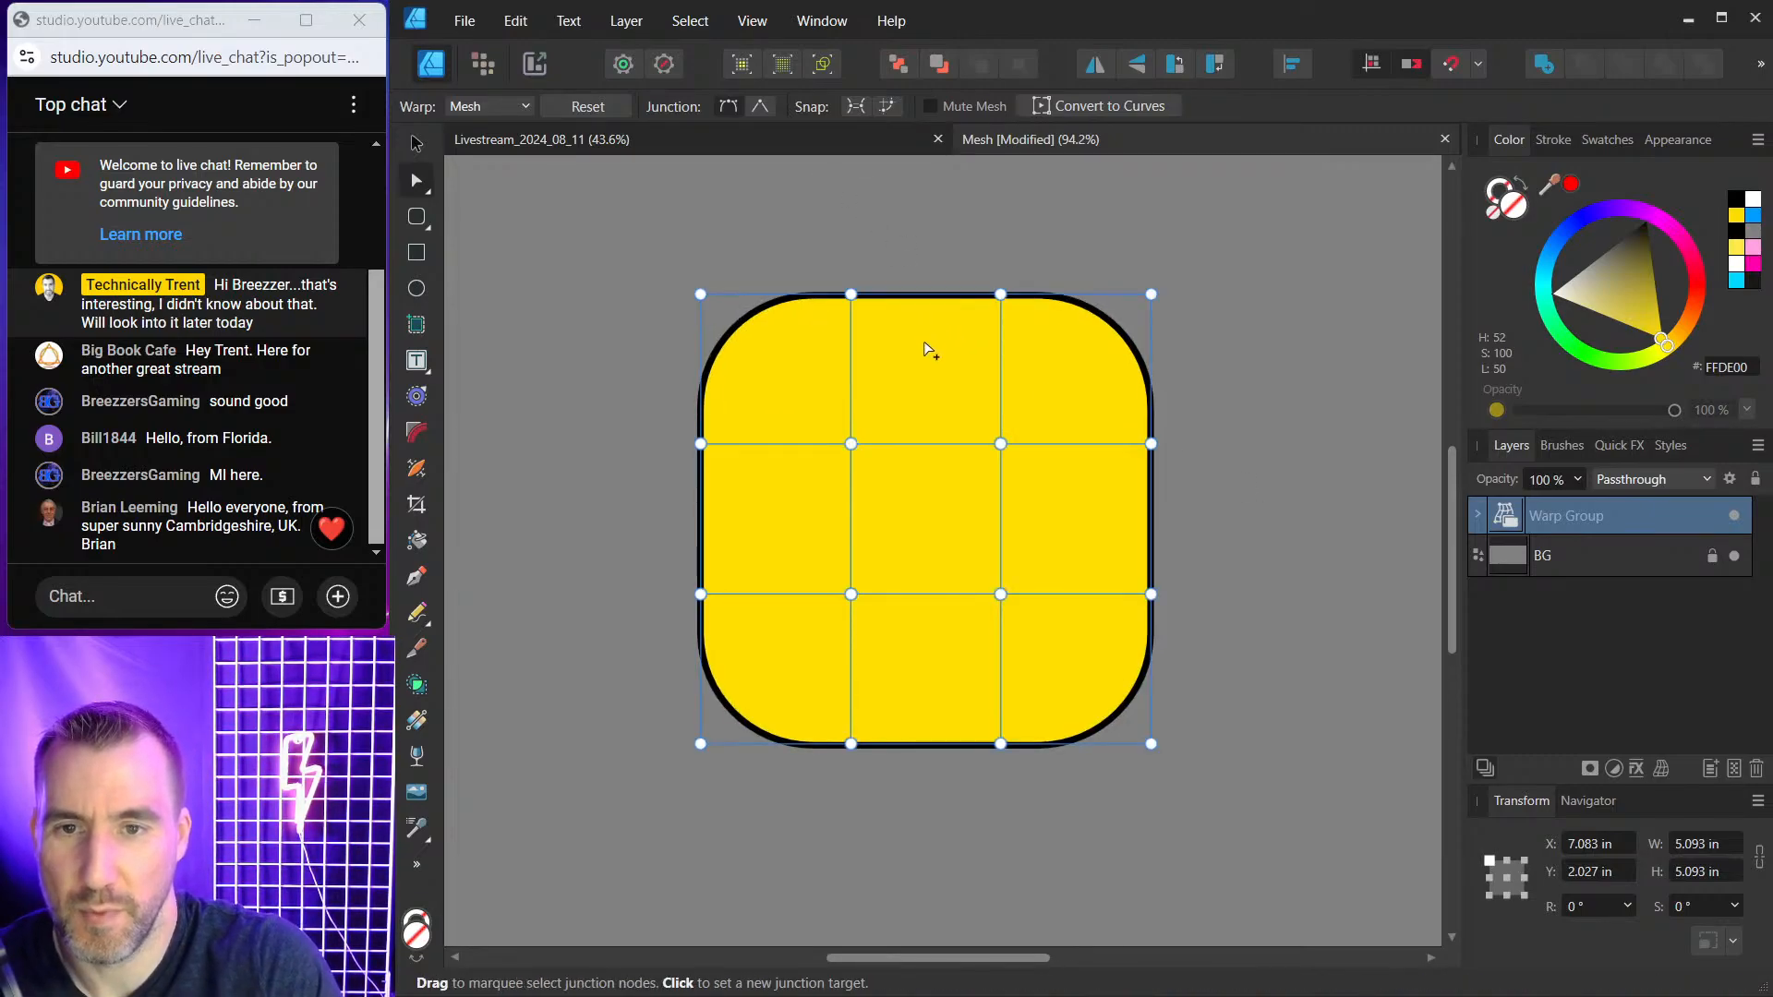
pyautogui.click(853, 297)
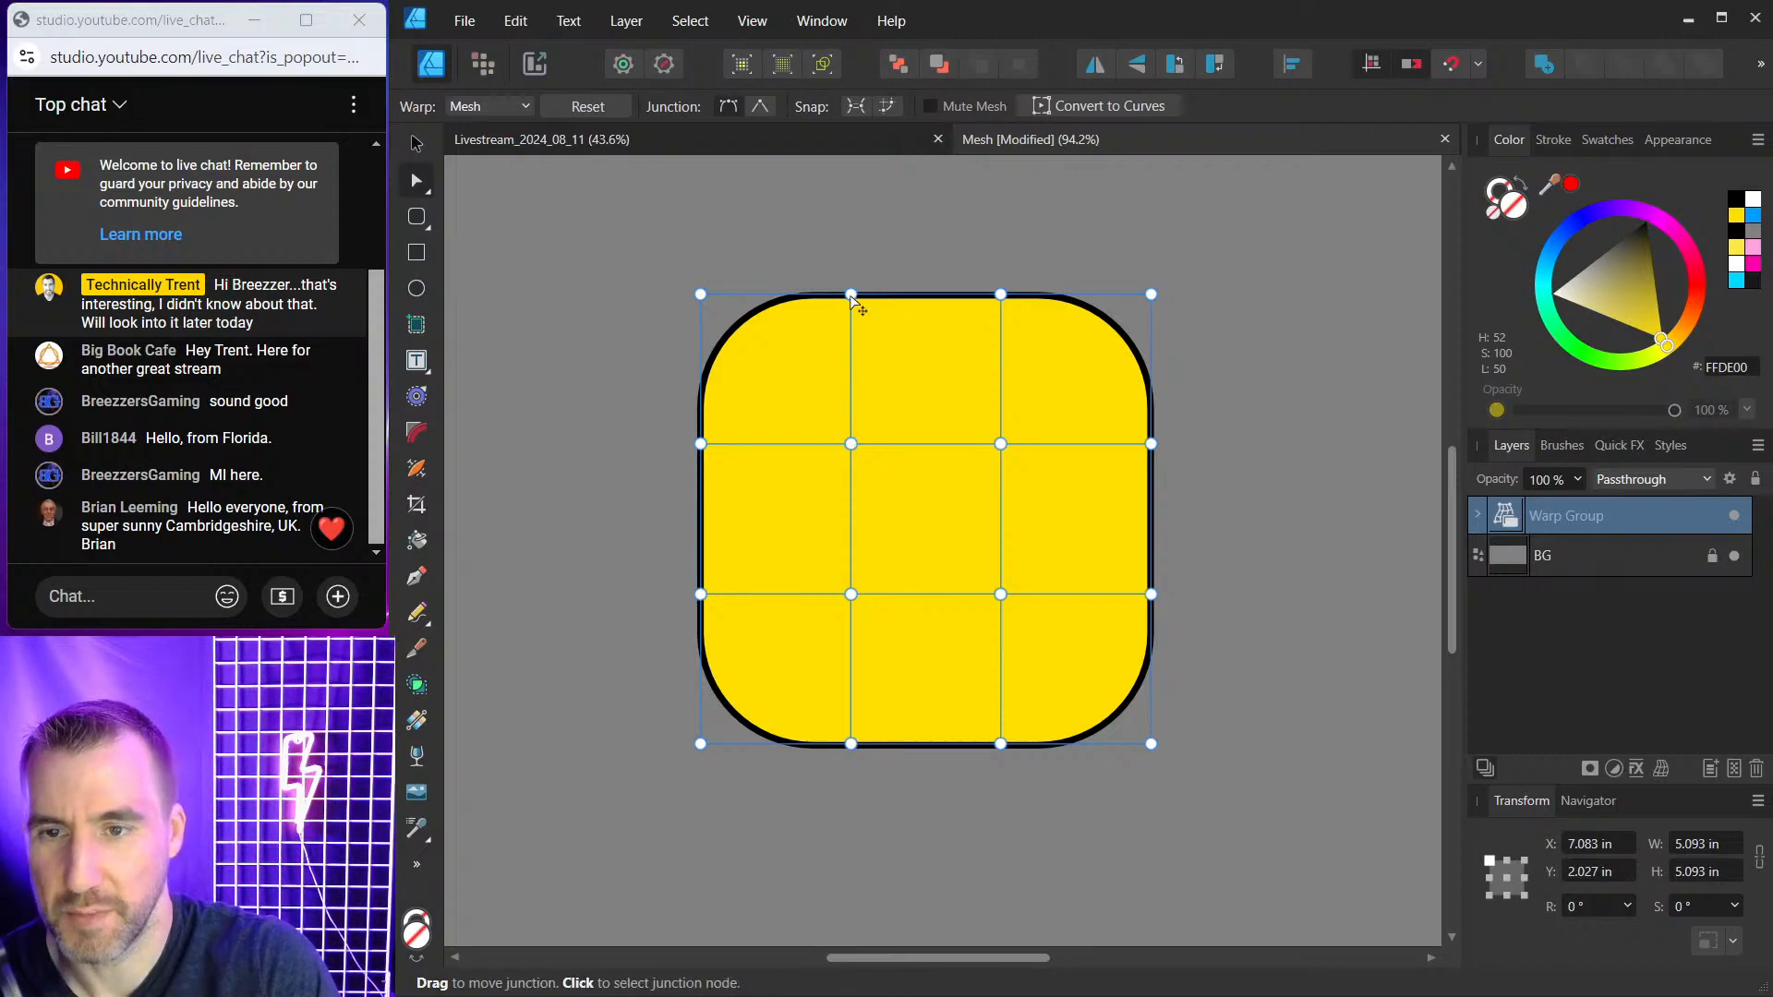
pyautogui.scroll(4, 852, 294)
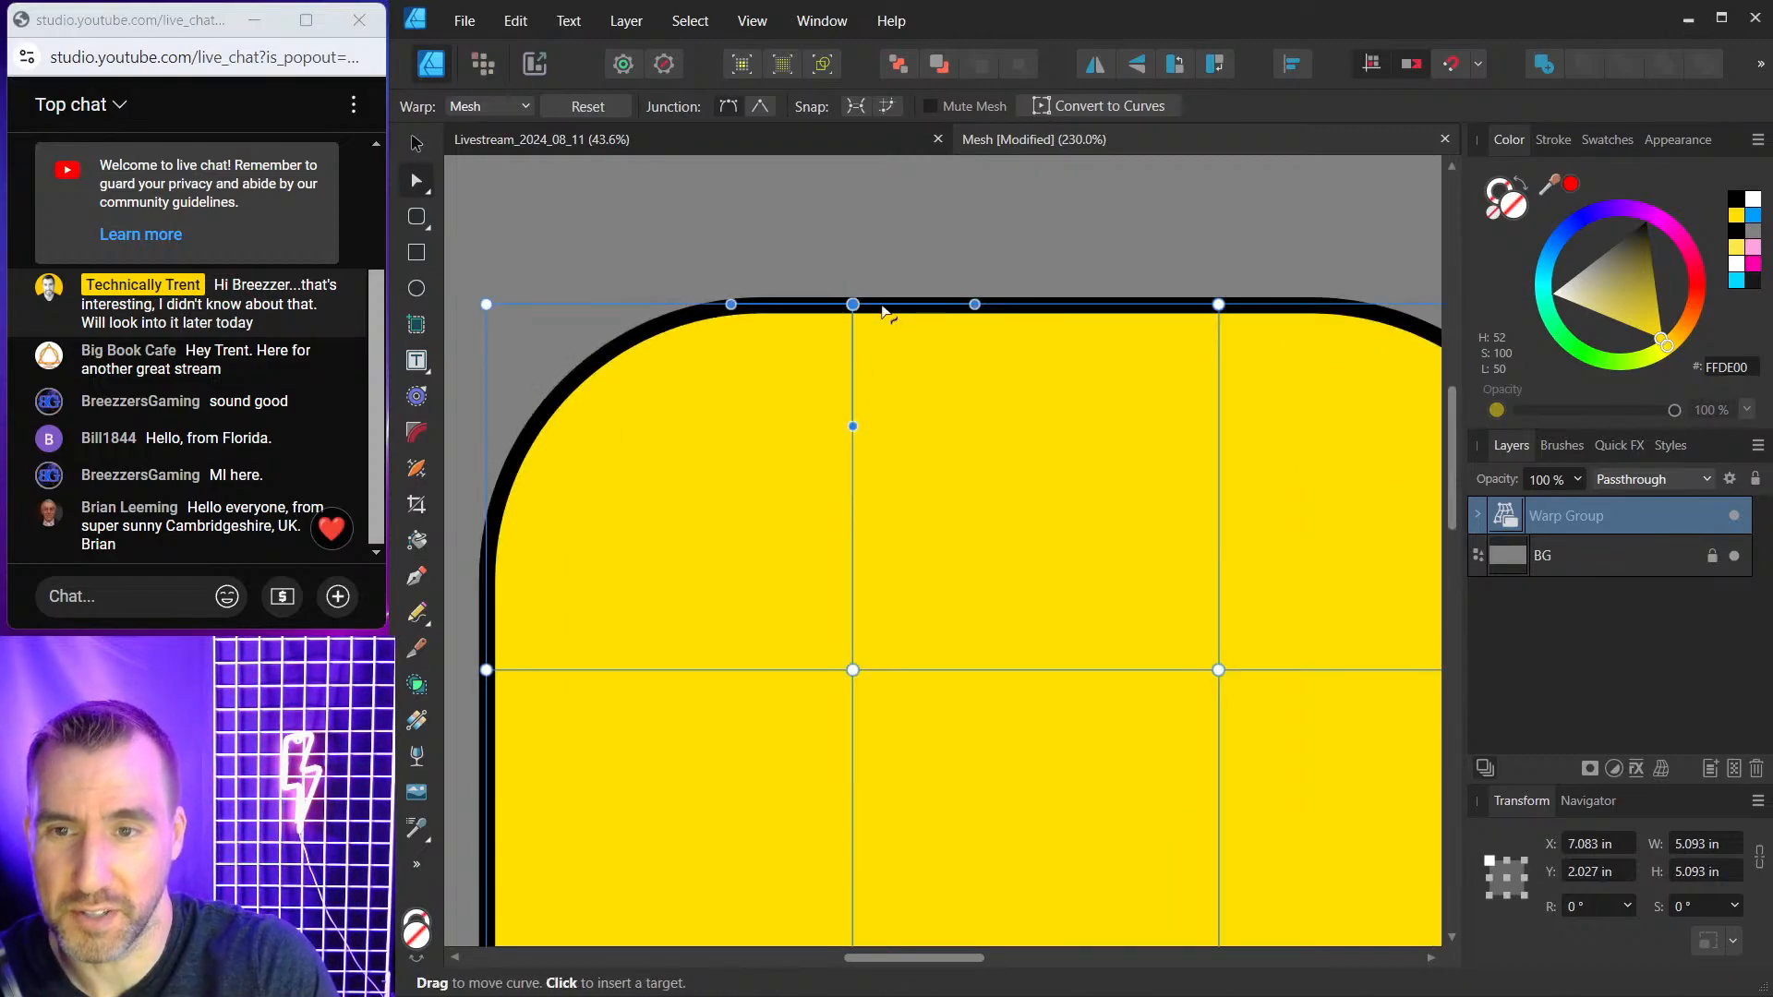
pyautogui.moveTo(975, 304); pyautogui.dragTo(1074, 257)
pyautogui.moveTo(1142, 285); pyautogui.dragTo(1087, 301)
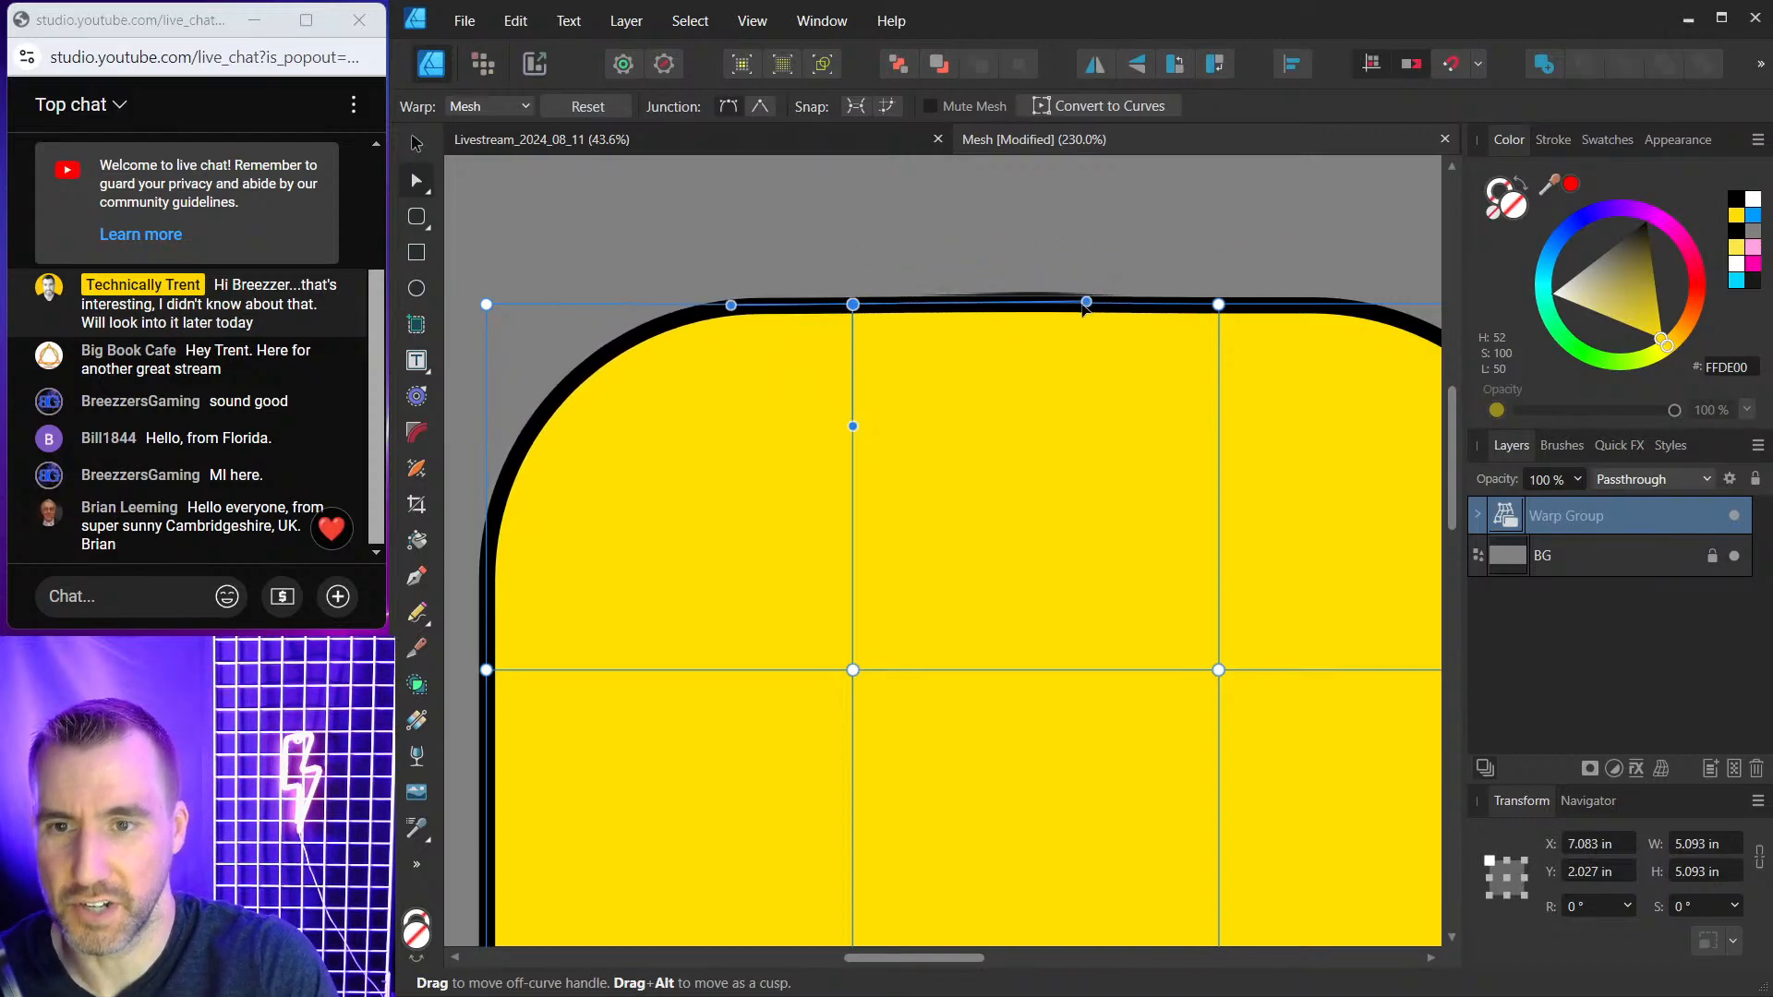
pyautogui.scroll(-4, 1027, 333)
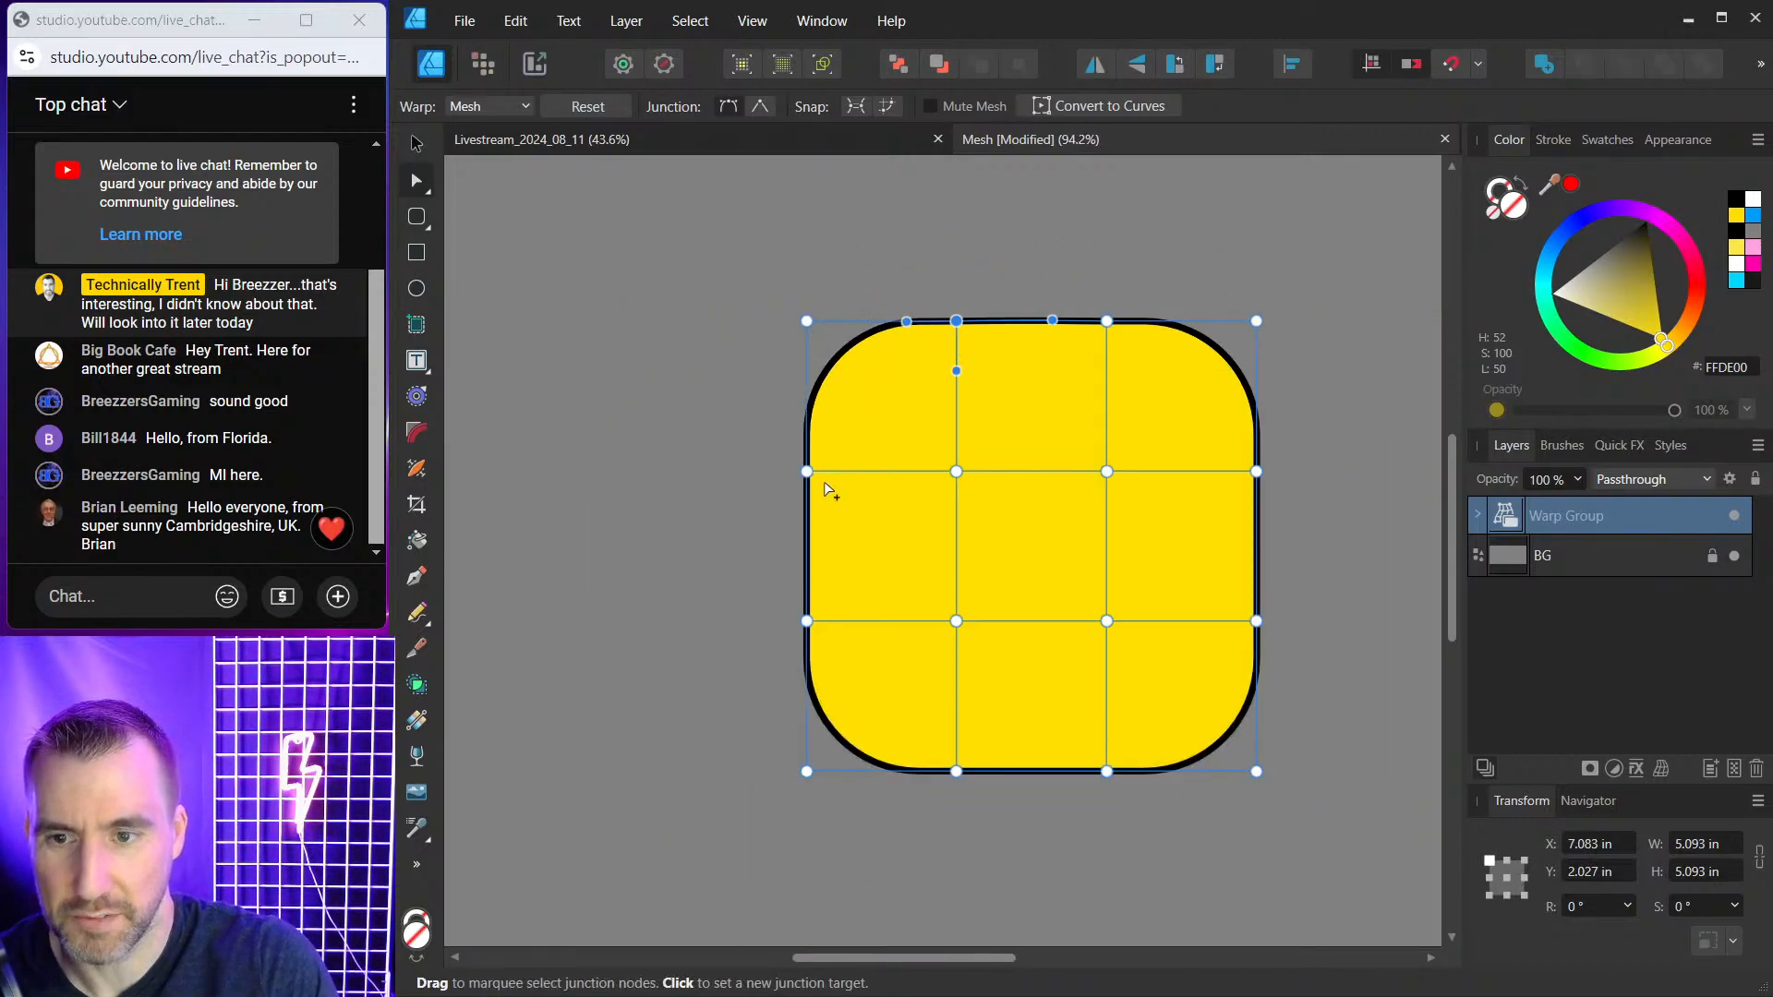
# Try reshaping the mesh from its upper-left corner node, and undo that change.
pyautogui.moveTo(808, 322); pyautogui.dragTo(867, 293)
pyautogui.scroll(2, 850, 333)
pyautogui.hotkey('ctrl', 'z')
pyautogui.hotkey('ctrl', 'z')
pyautogui.scroll(-3, 943, 336)
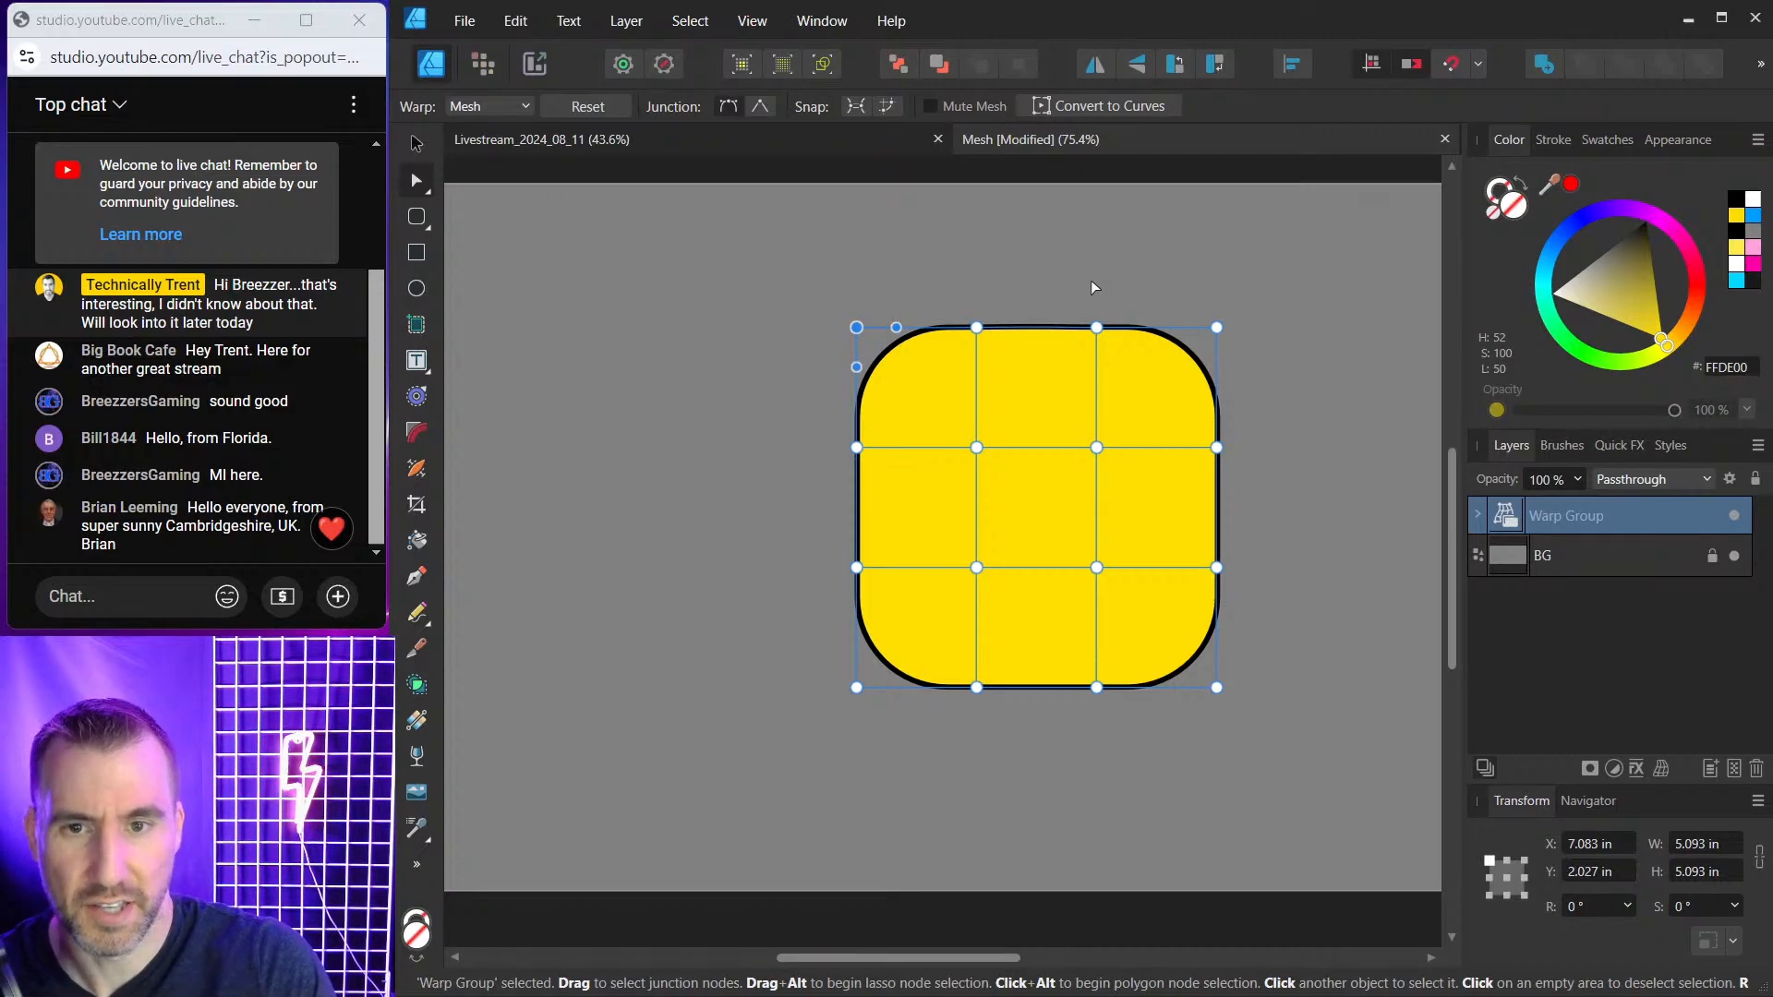
# Add a vertical and a horizontal mesh line through the grid's middle cell, and shift the vertical line's upper inner node slightly right and up.
pyautogui.click(1082, 288)
pyautogui.click(1062, 338)
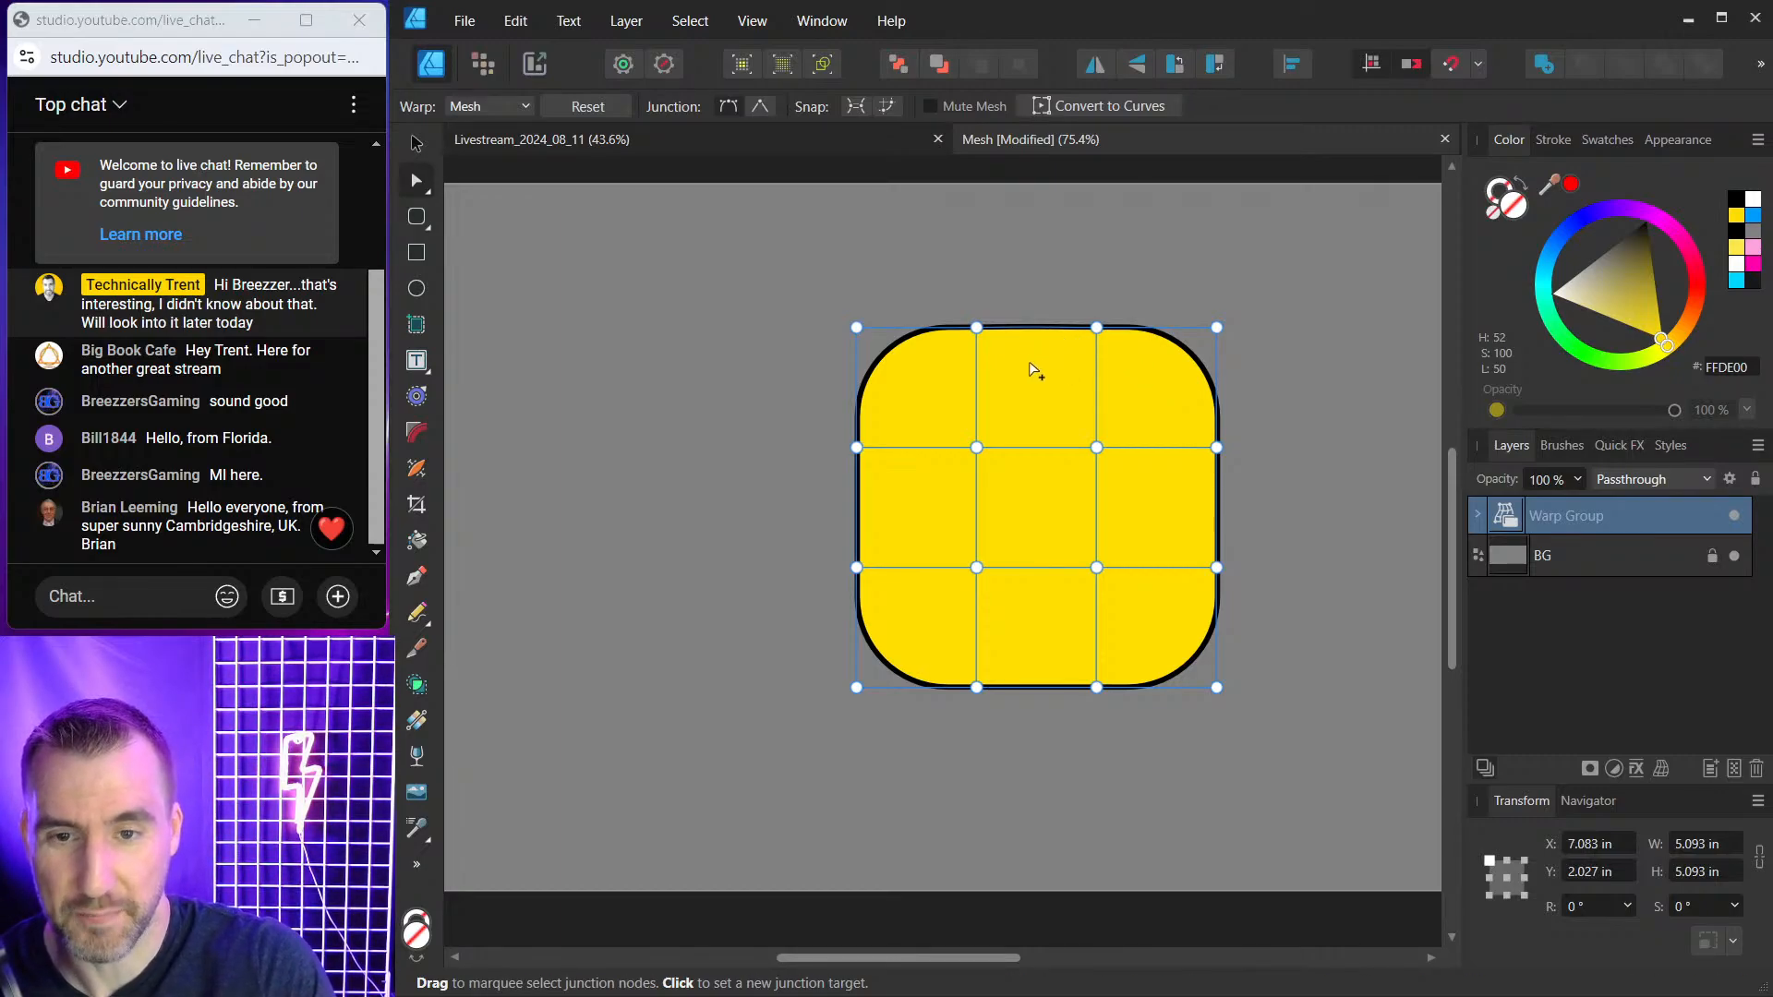
pyautogui.scroll(2, 1039, 454)
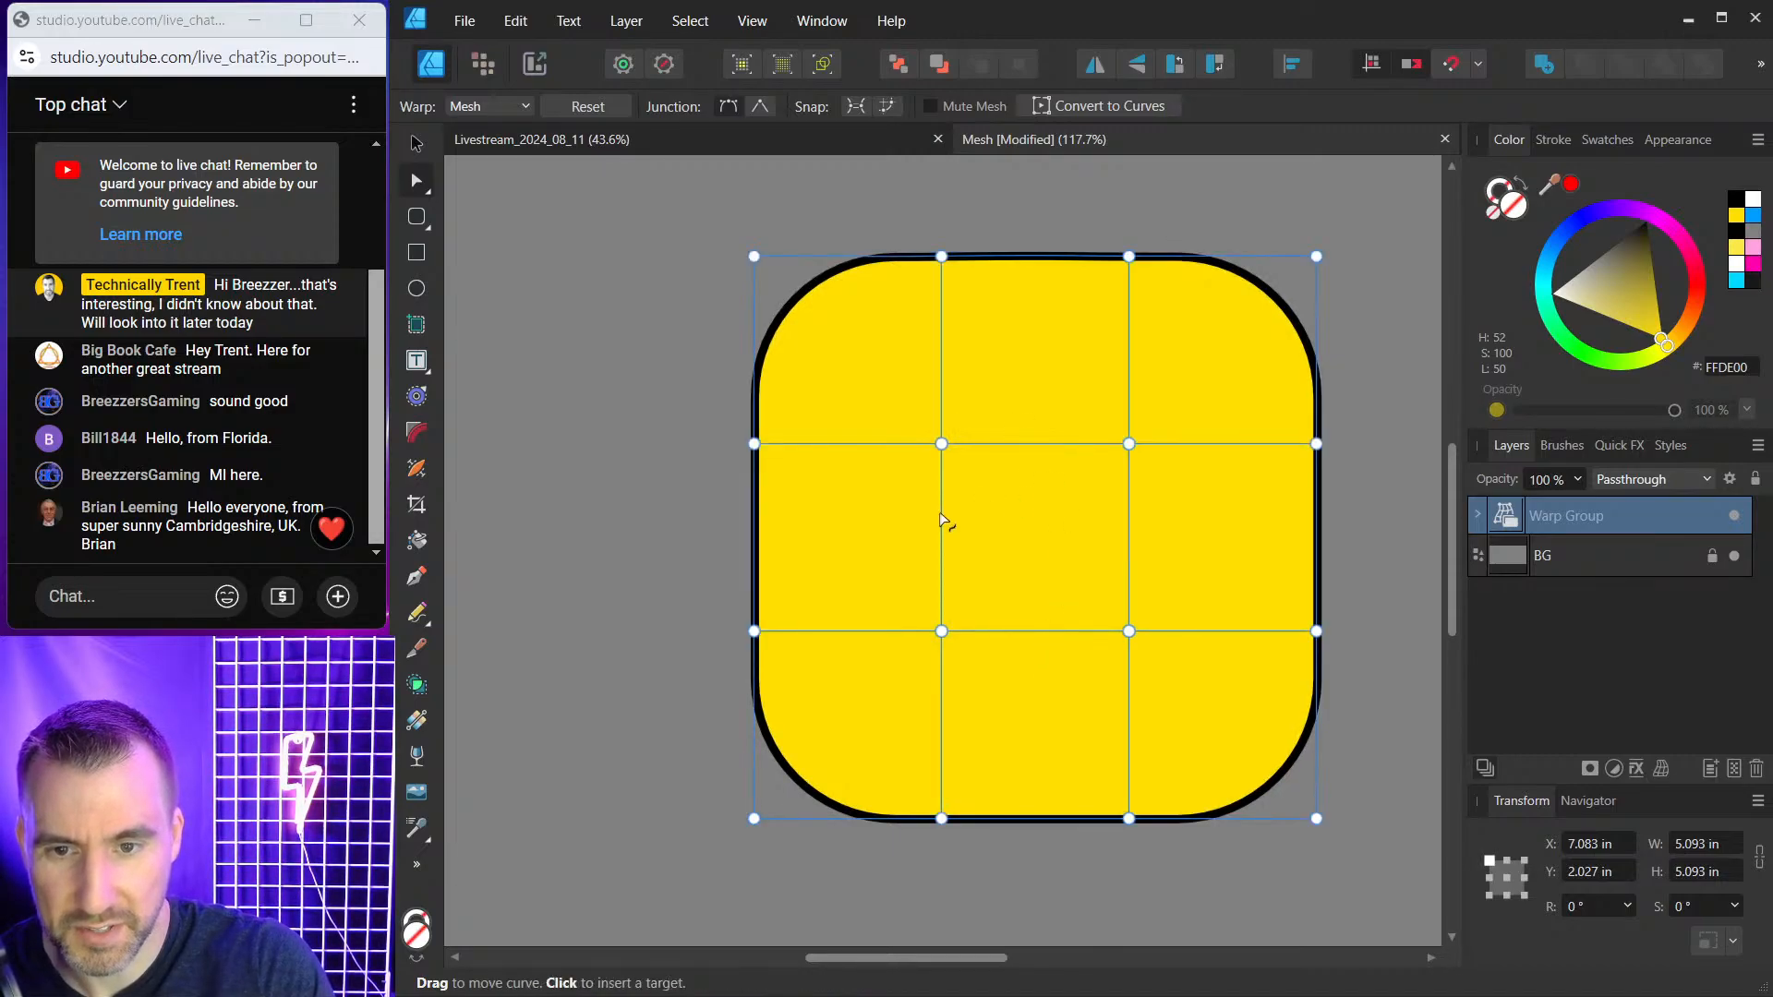
pyautogui.click(1027, 444)
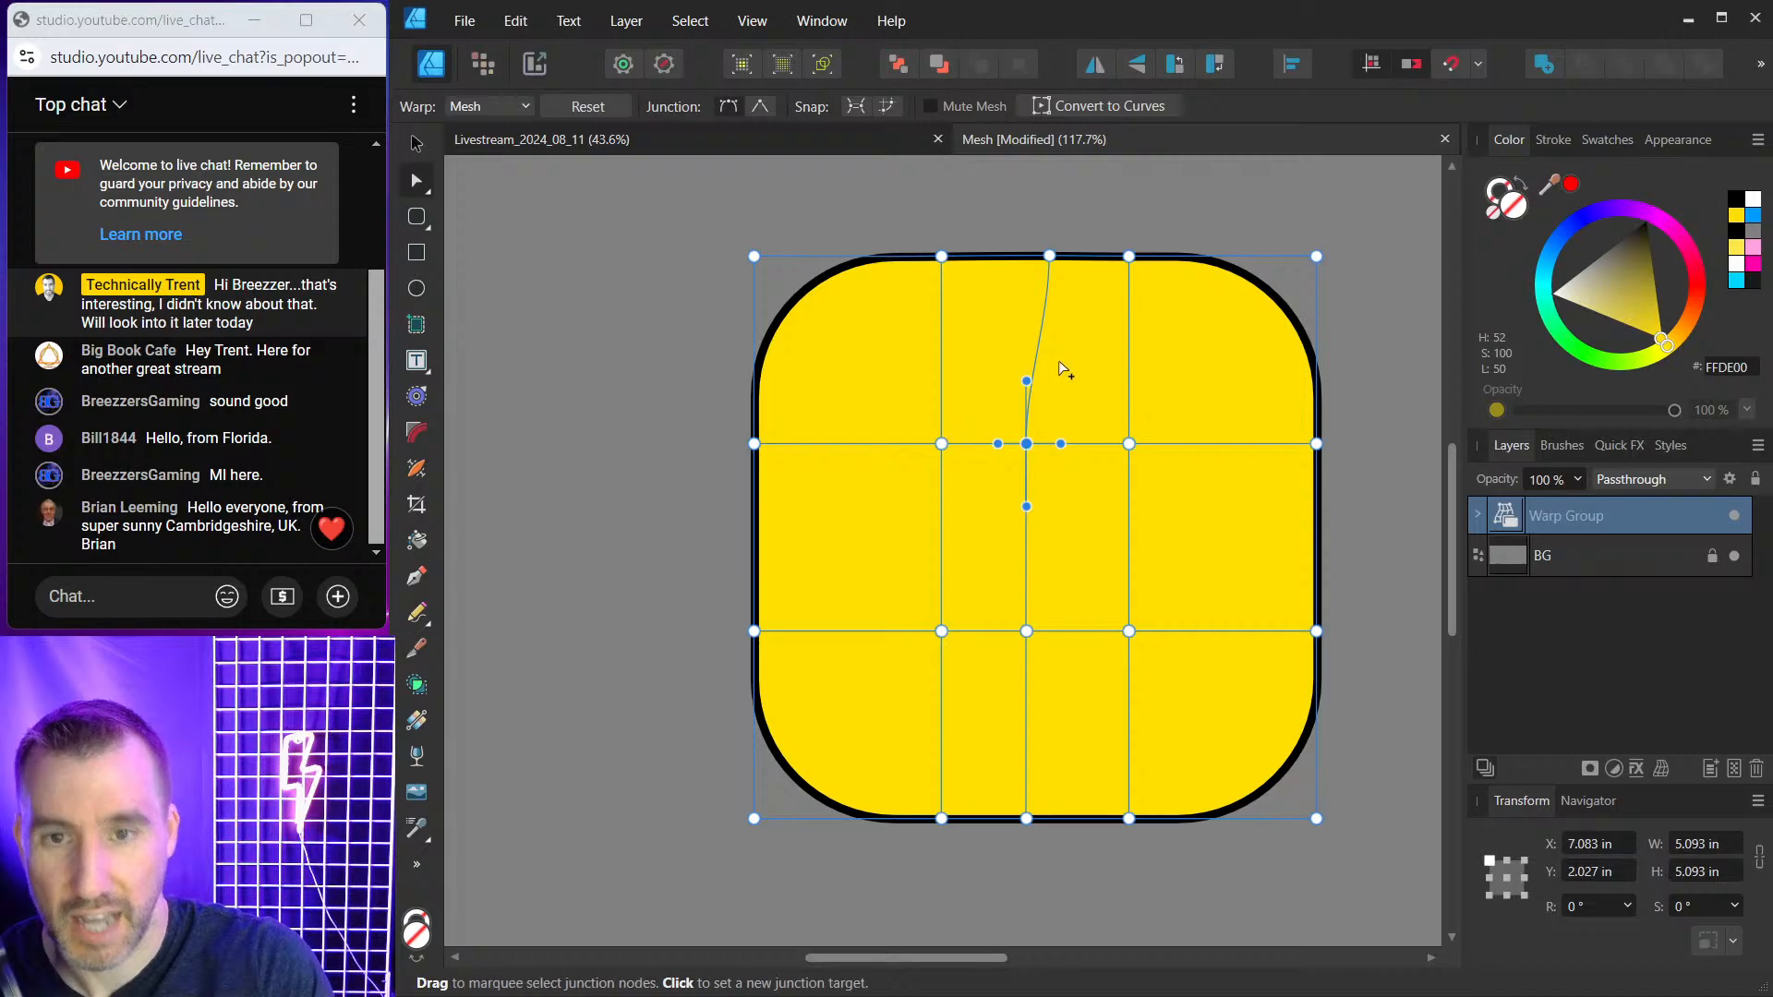
pyautogui.moveTo(1027, 444)
pyautogui.mouseDown()
pyautogui.moveTo(1097, 444)
pyautogui.moveTo(1020, 443)
pyautogui.moveTo(1056, 441)
pyautogui.mouseUp()
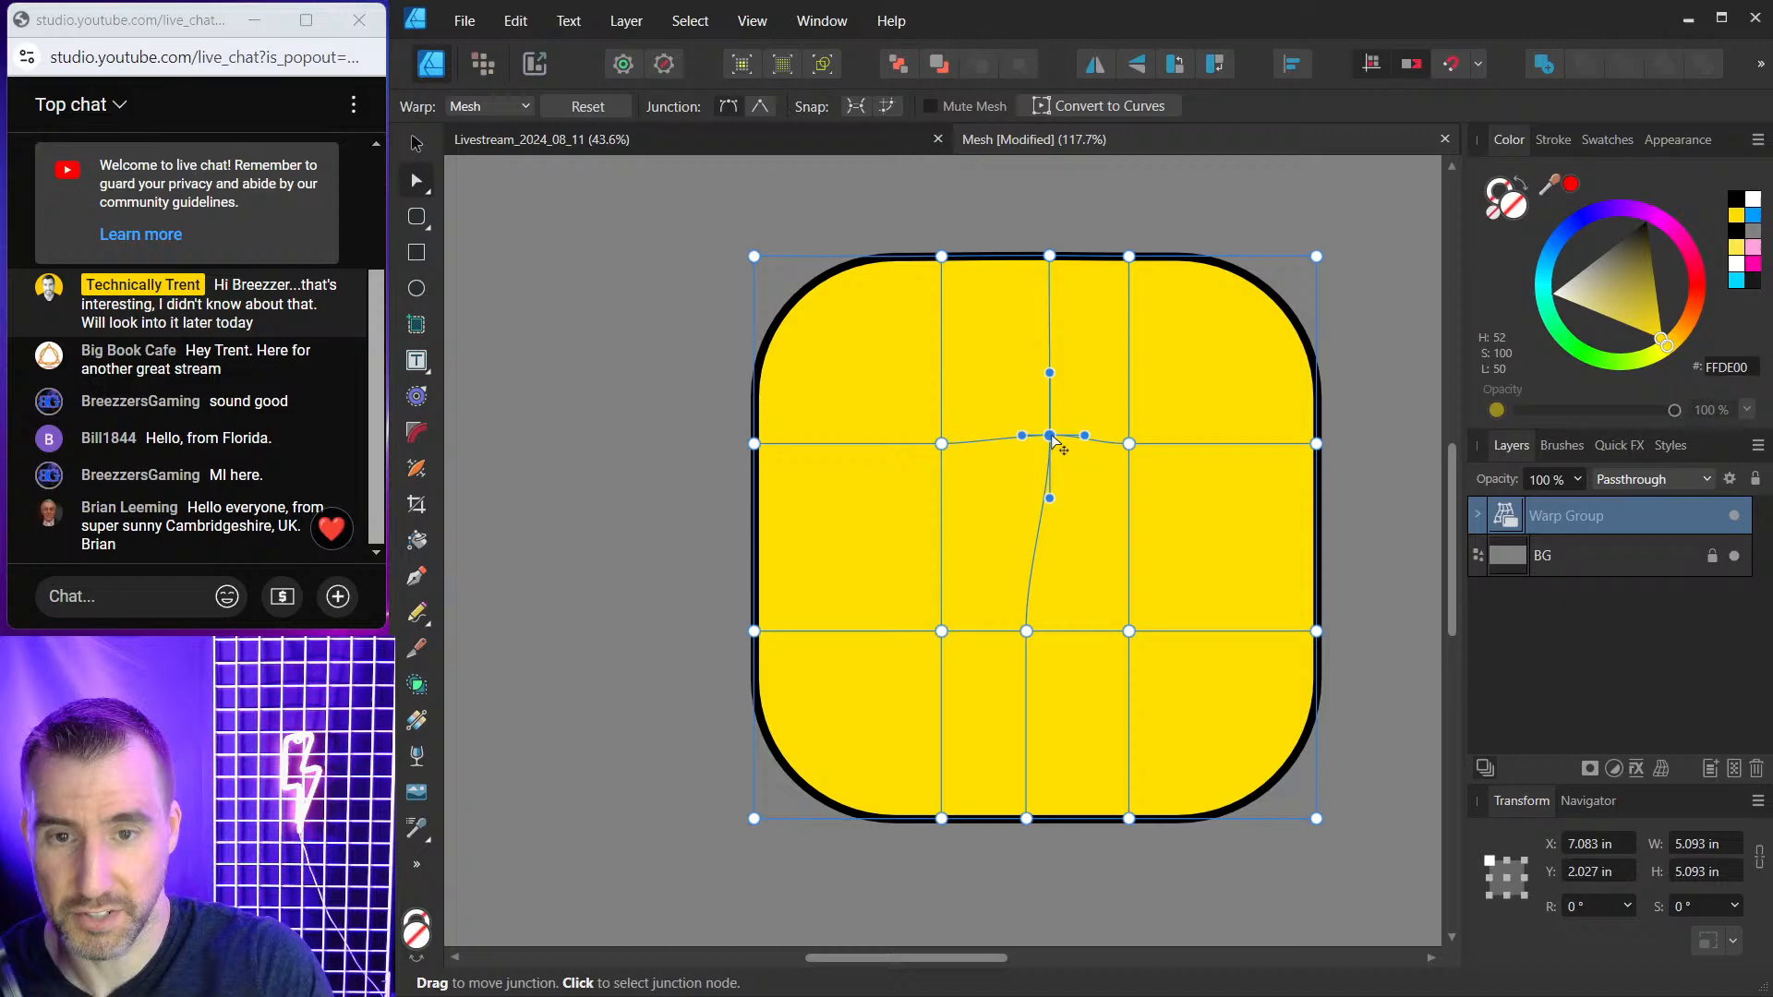
pyautogui.click(1130, 535)
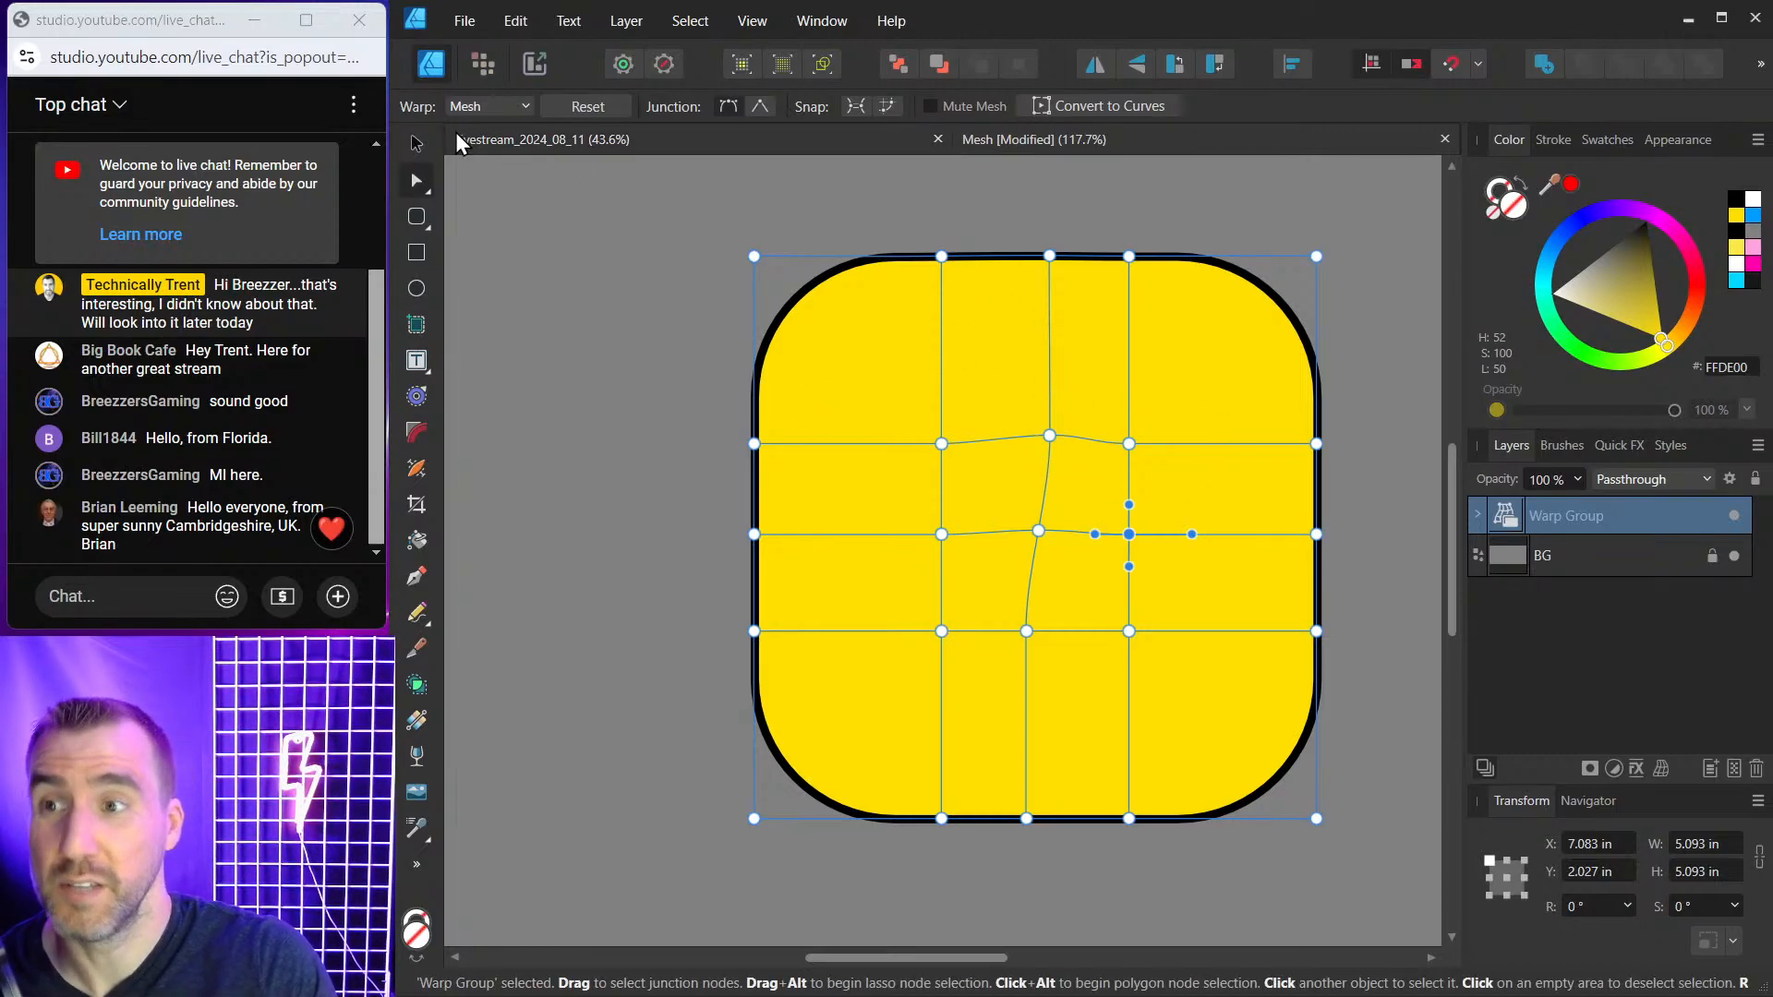
# Compare the Move tool and Node tool on the Warp Group, moving the whole group slightly down and to the left.
pyautogui.click(417, 143)
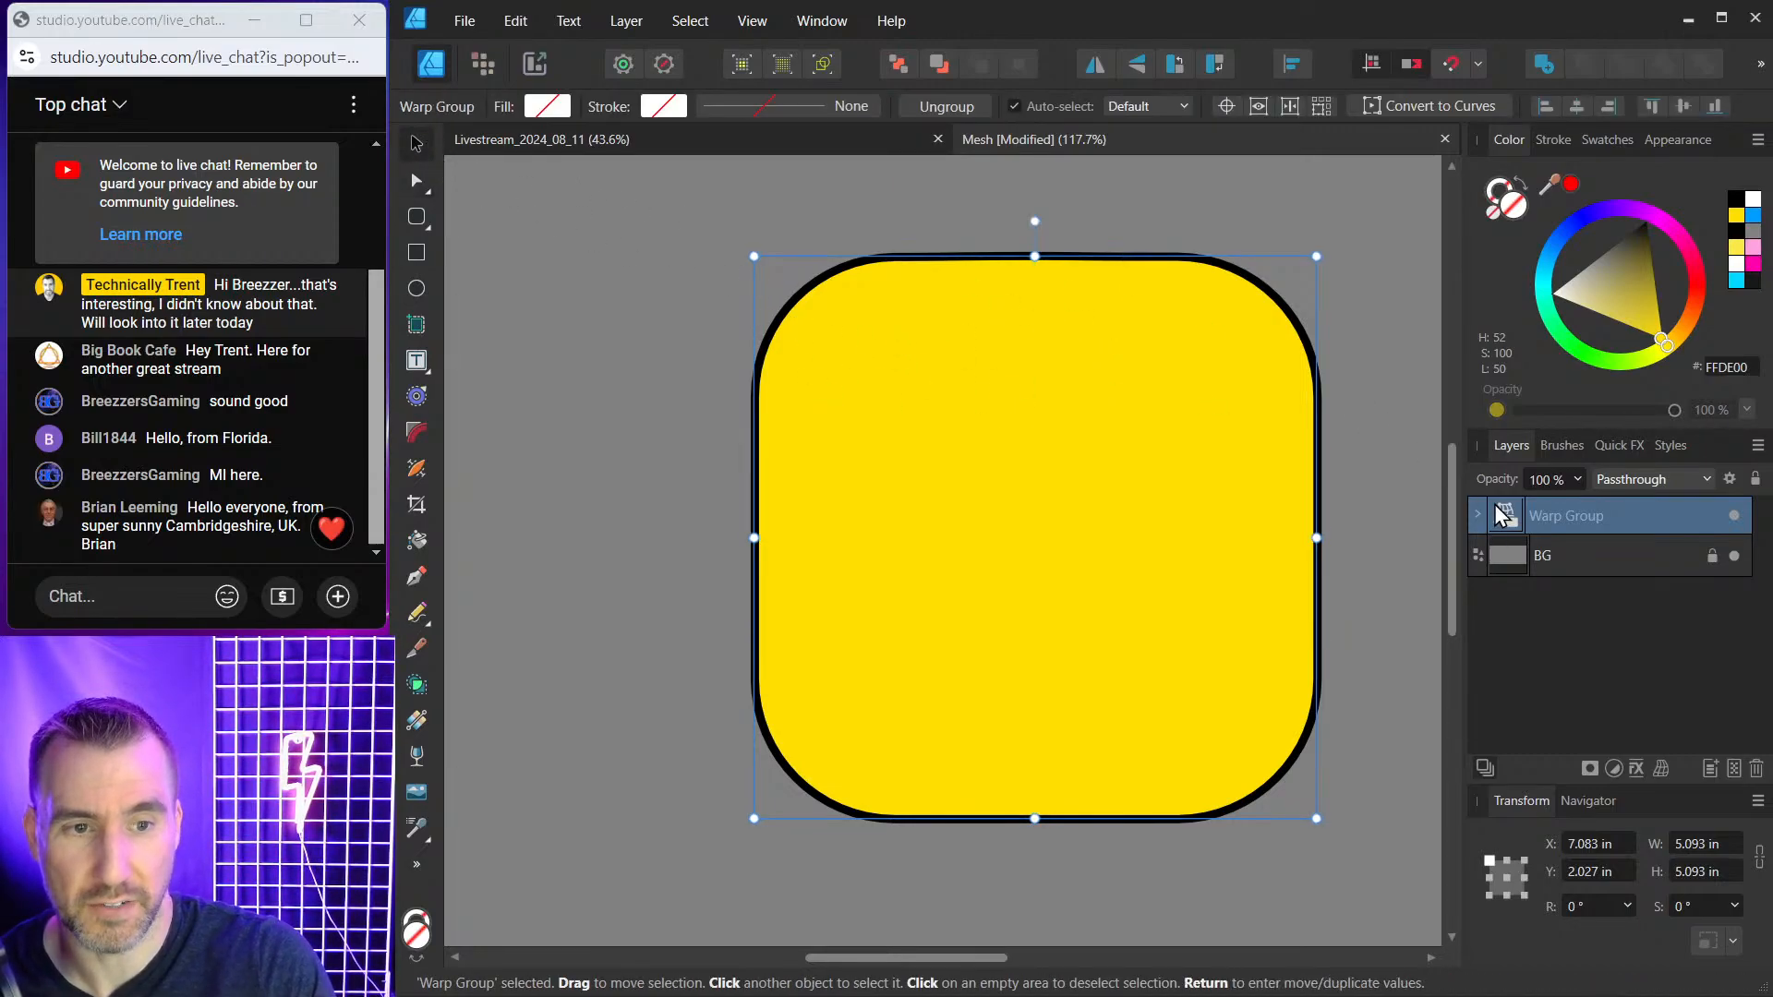
pyautogui.press('a')
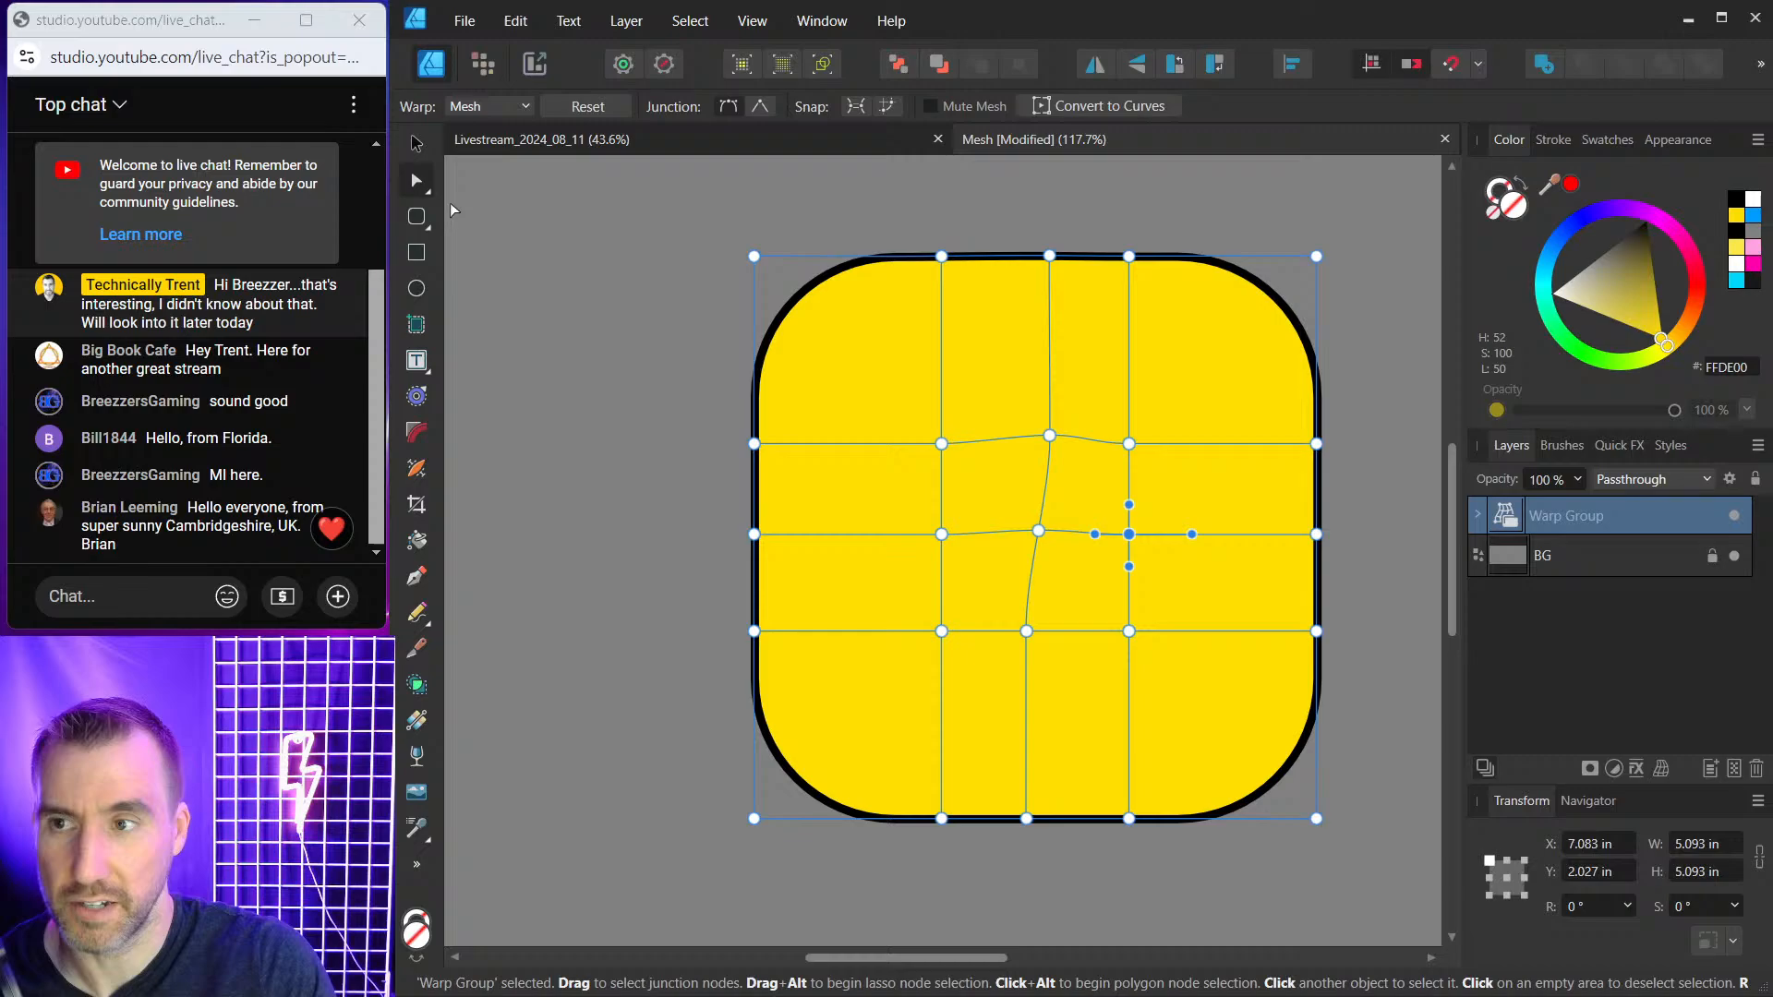
pyautogui.click(415, 145)
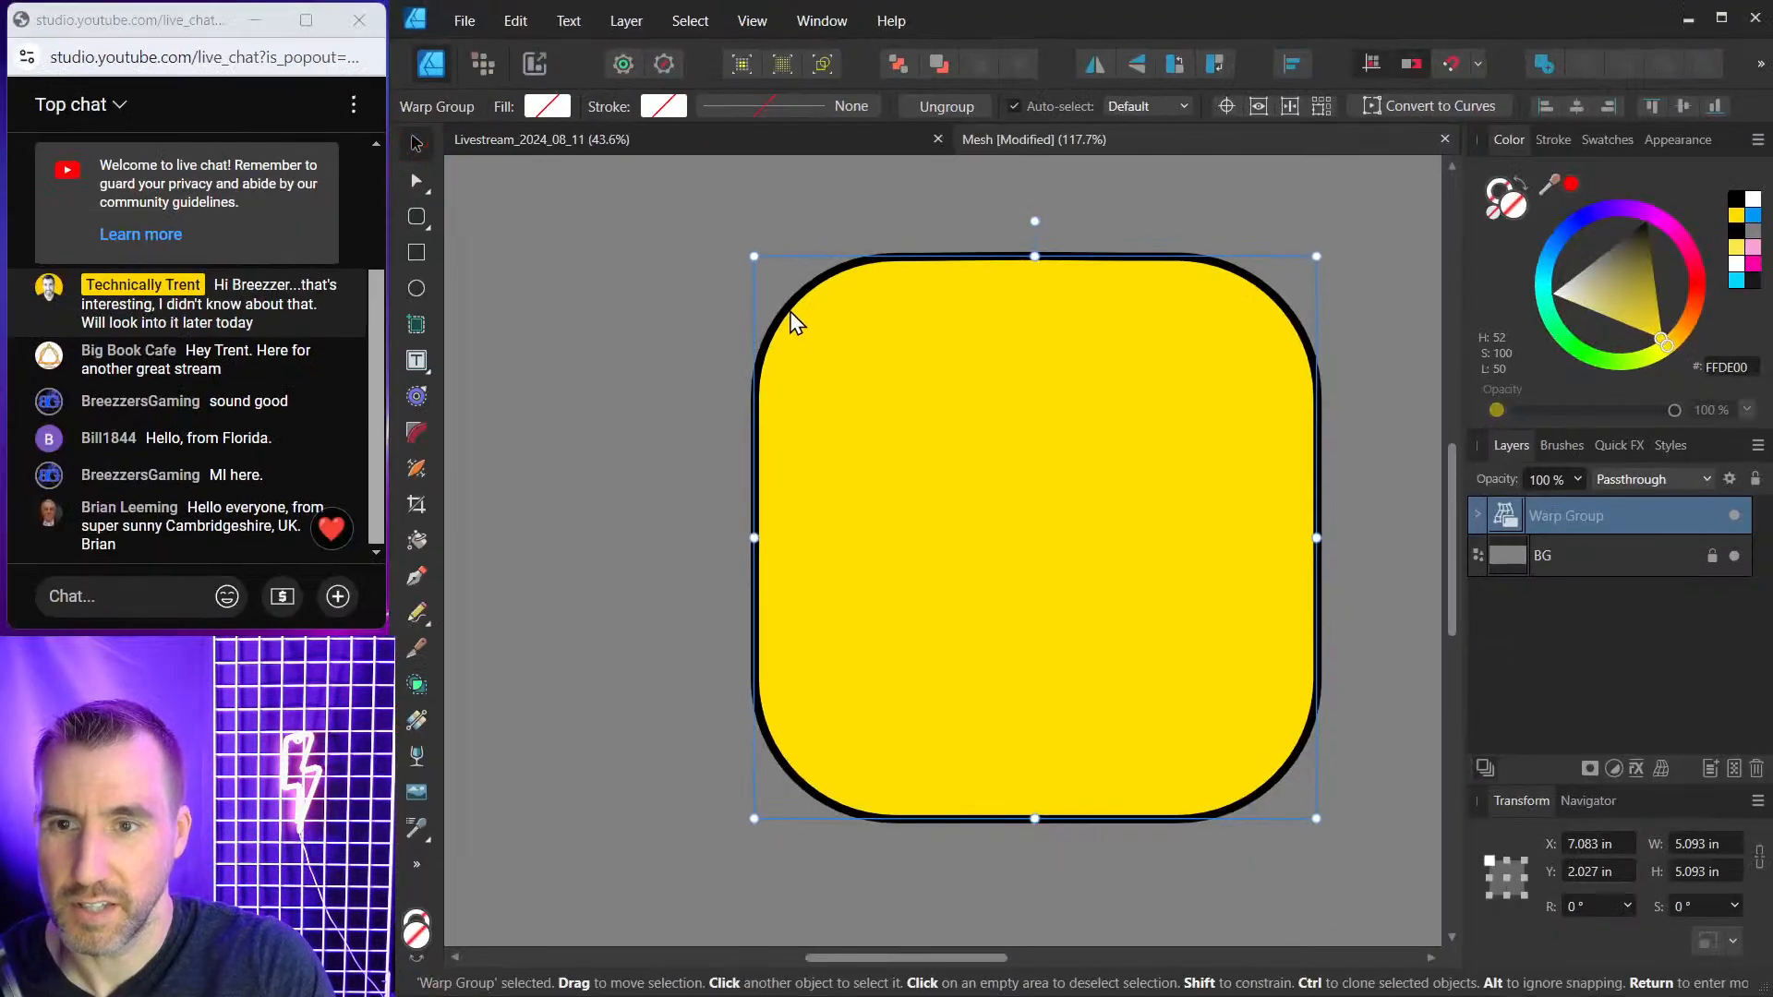
pyautogui.moveTo(948, 325)
pyautogui.mouseDown()
pyautogui.moveTo(809, 317)
pyautogui.moveTo(1043, 329)
pyautogui.moveTo(930, 352)
pyautogui.mouseUp()
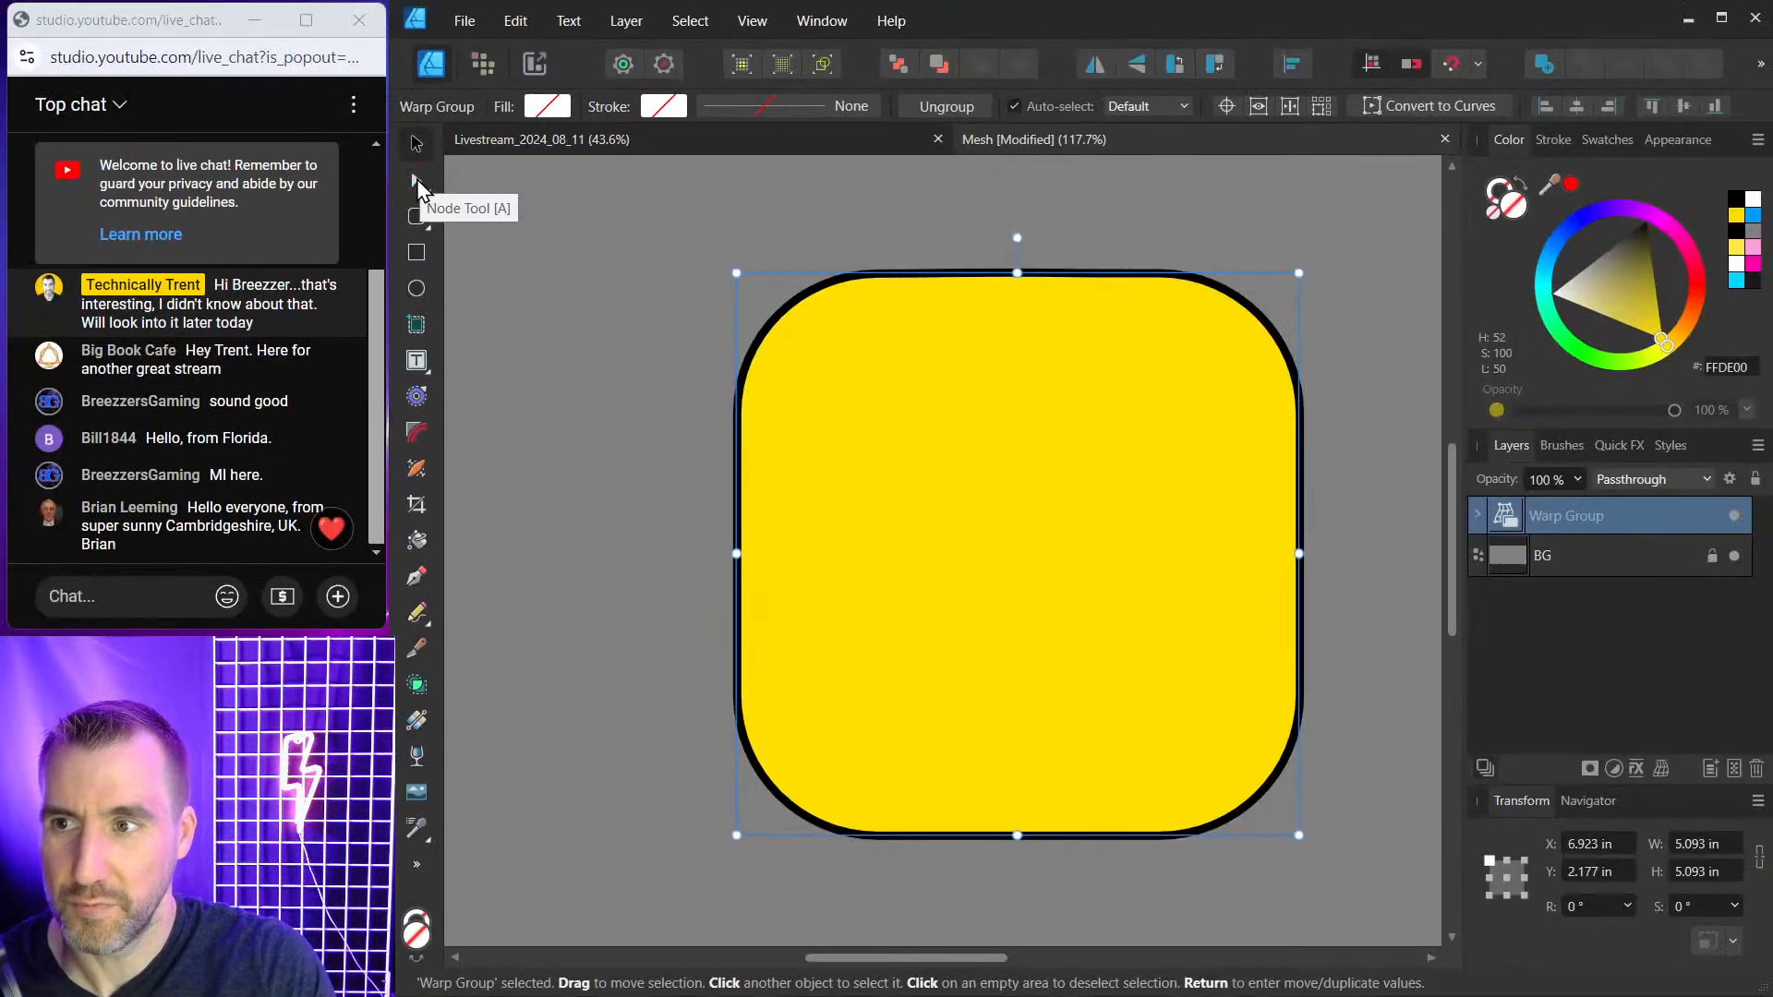
pyautogui.click(406, 194)
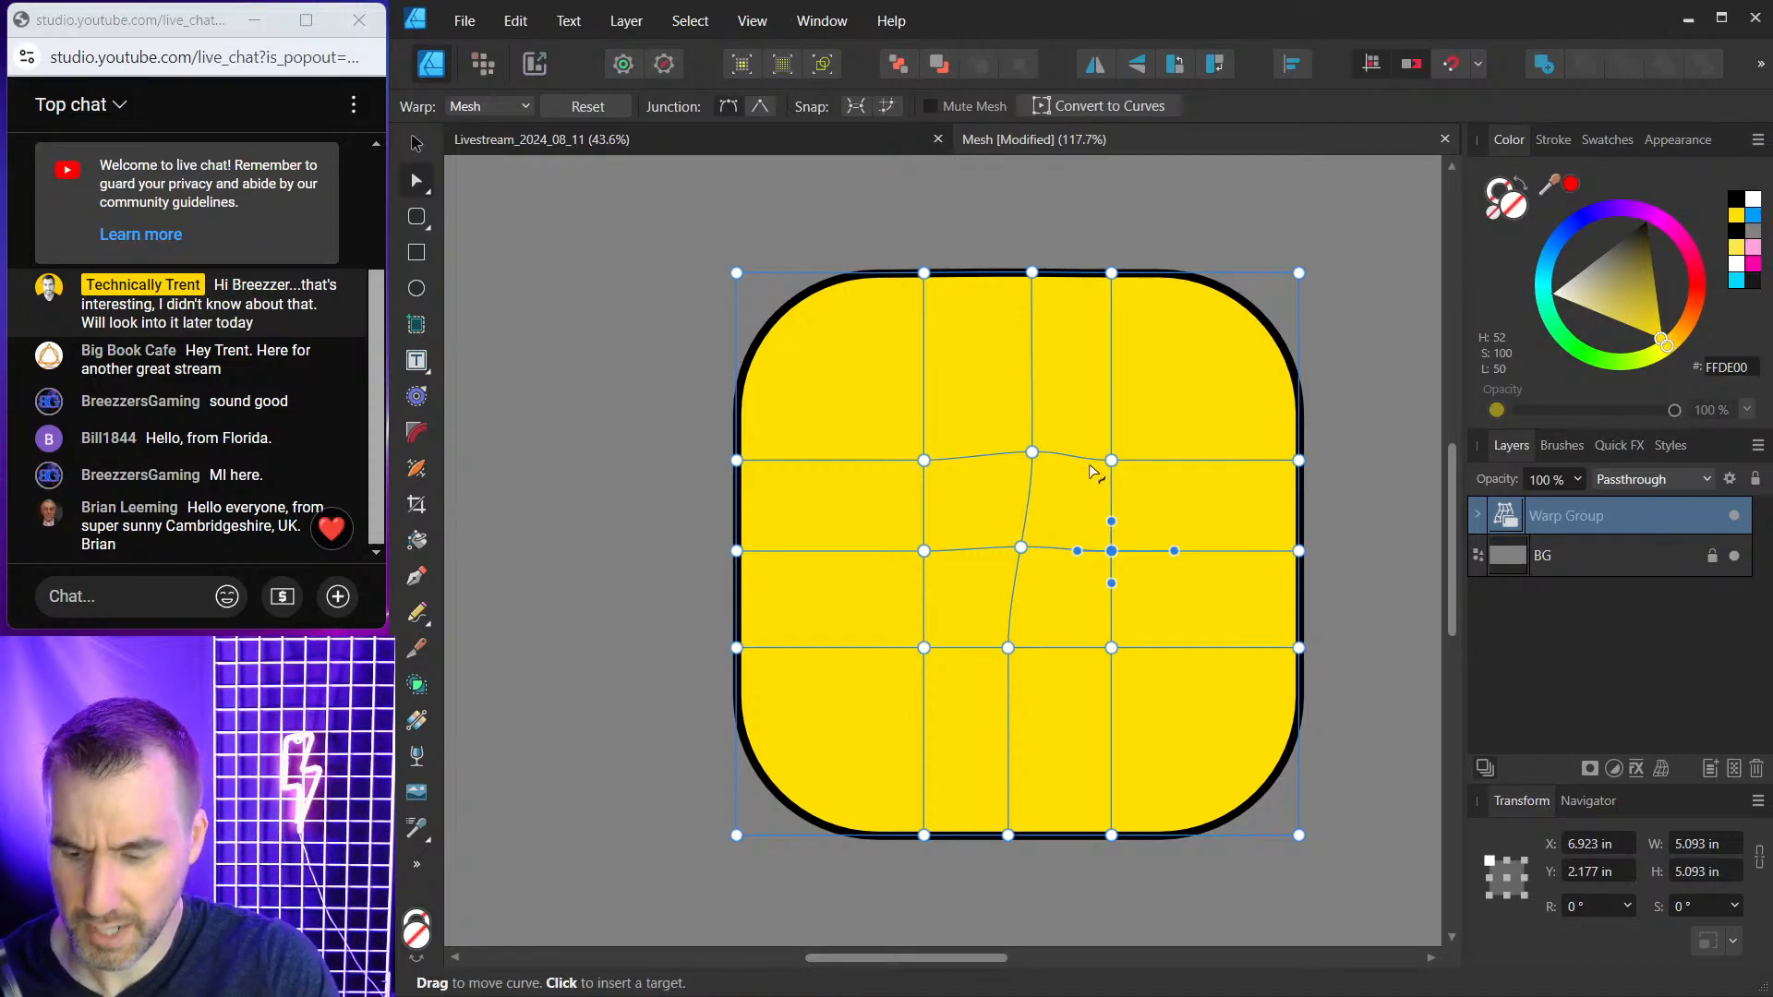
# Undo the Warp Group move, the node shift and the added mesh lines.
pyautogui.hotkey('ctrl', 'z')
pyautogui.hotkey('ctrl', 'z')
pyautogui.hotkey('ctrl', 'z')
pyautogui.hotkey('ctrl', 'z')
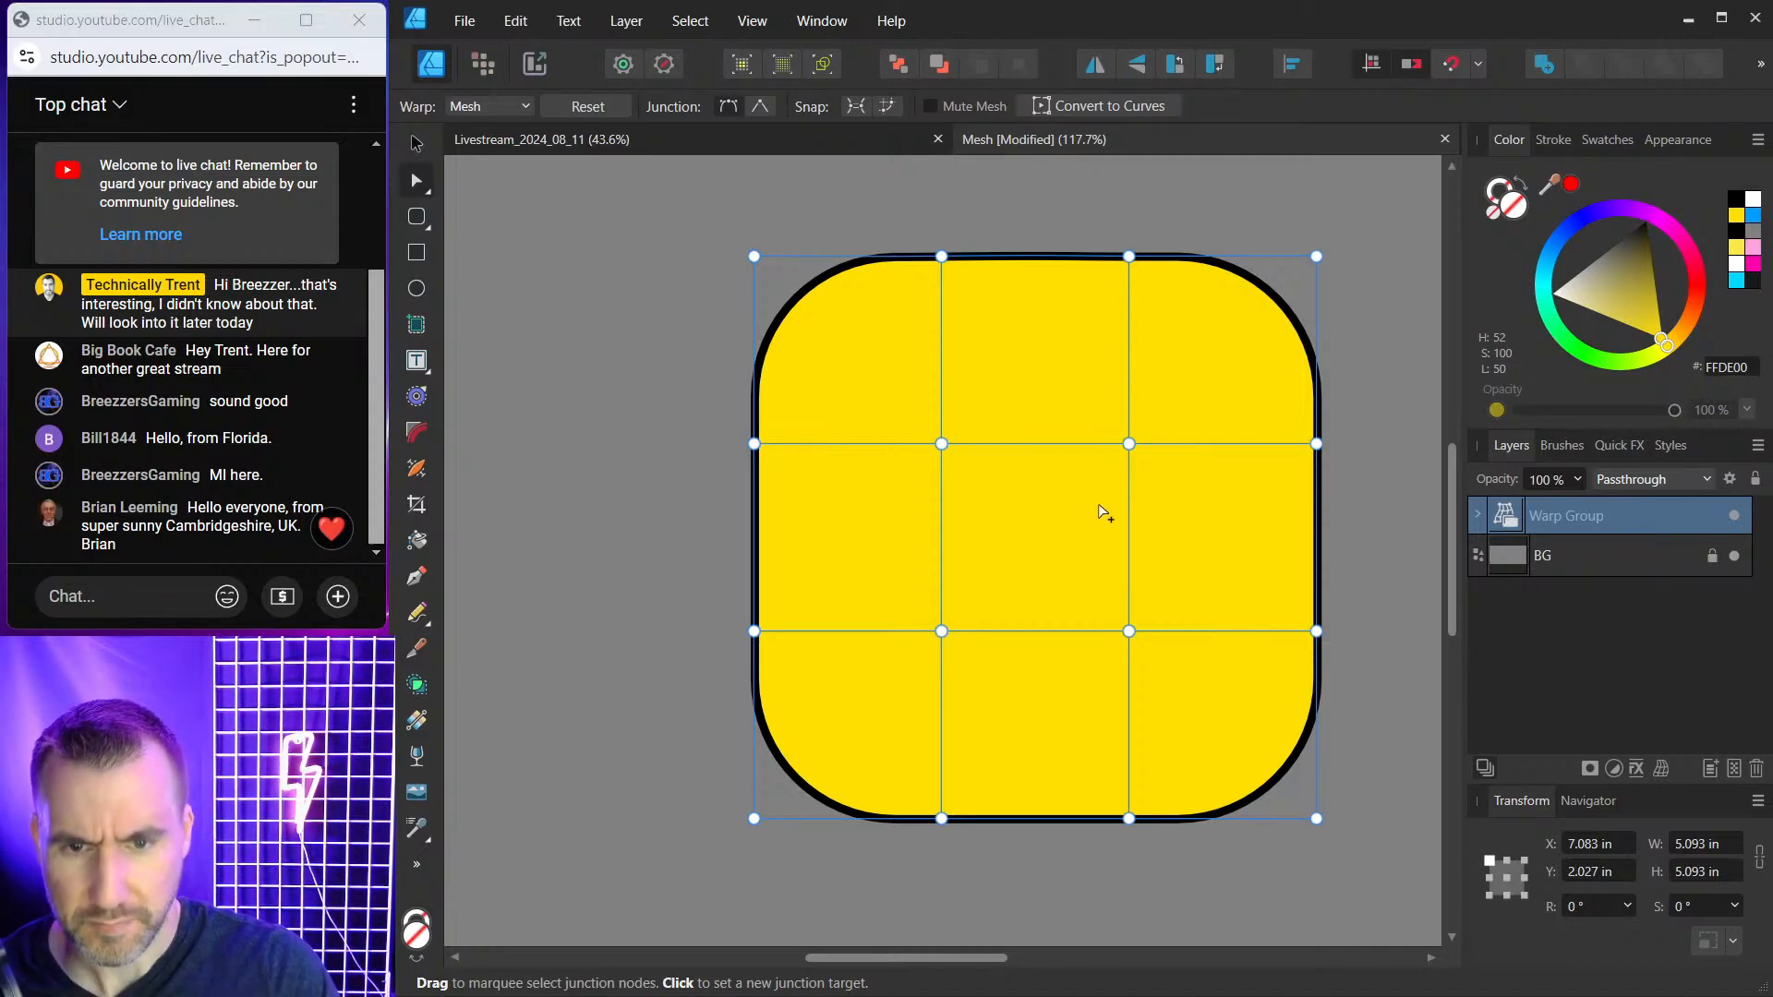
# Shift the central patch of the Warp Group's mesh slightly upward.
pyautogui.click(1030, 528)
pyautogui.scroll(1, 1055, 538)
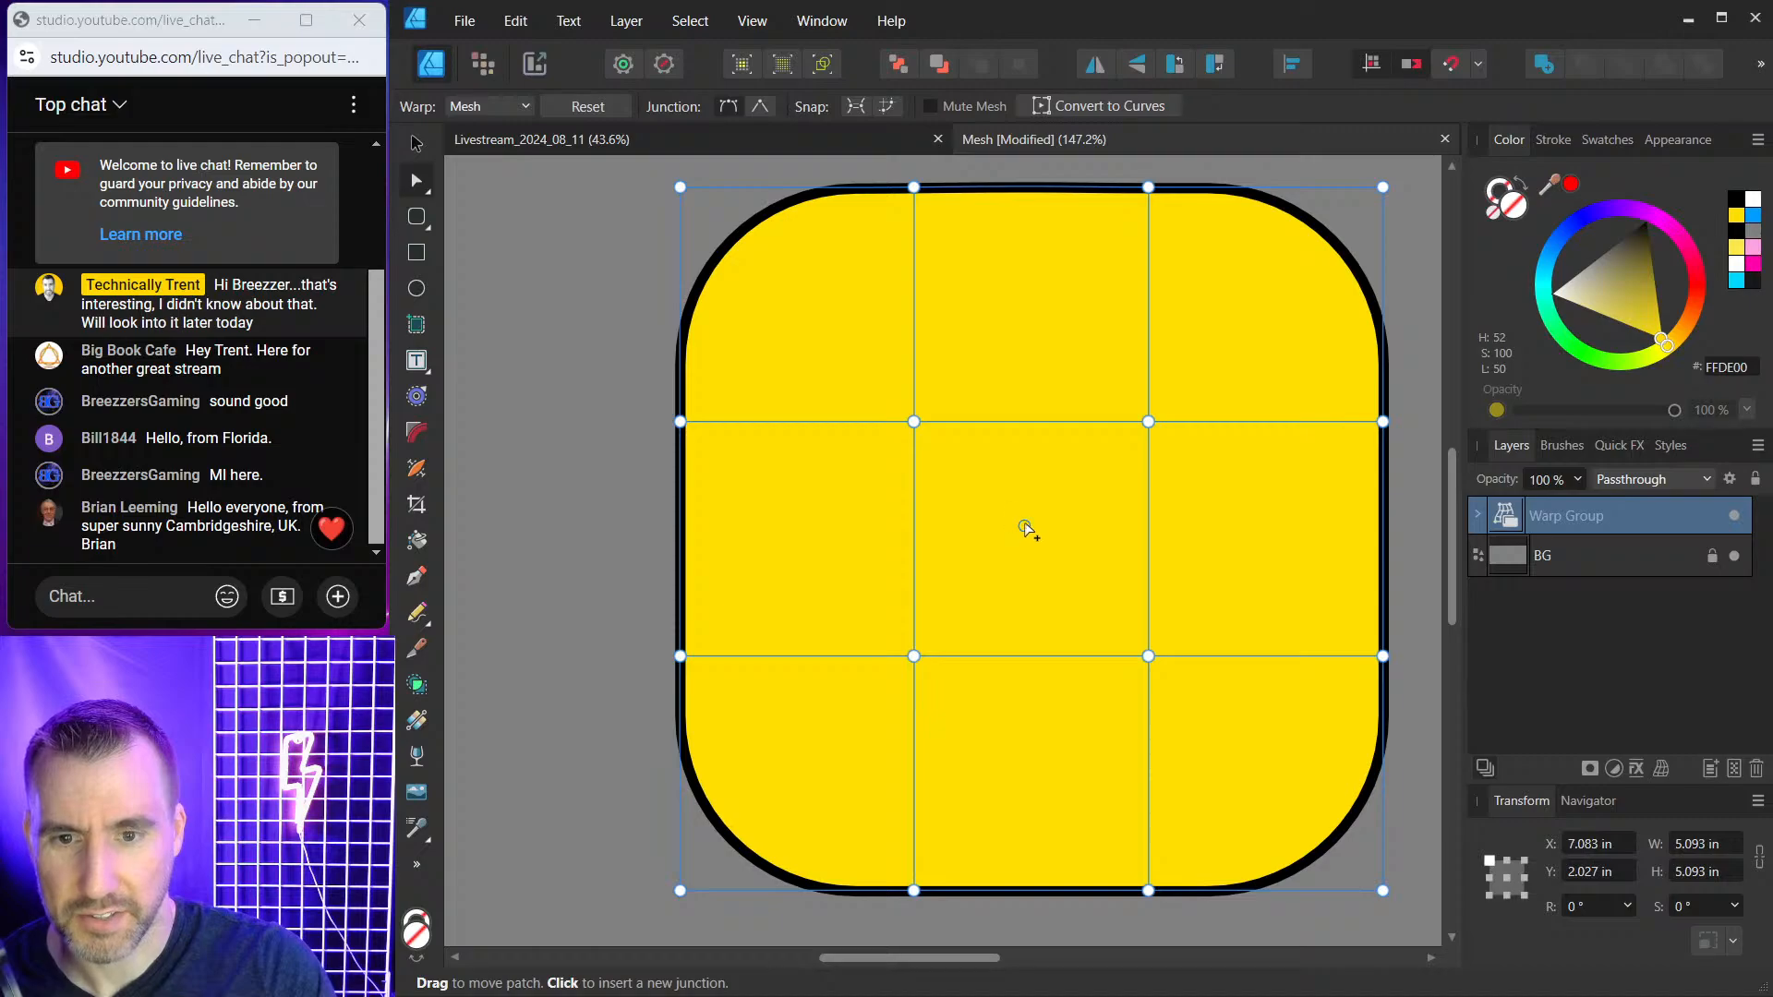
pyautogui.moveTo(1027, 528); pyautogui.dragTo(1029, 487)
pyautogui.scroll(-1, 1047, 545)
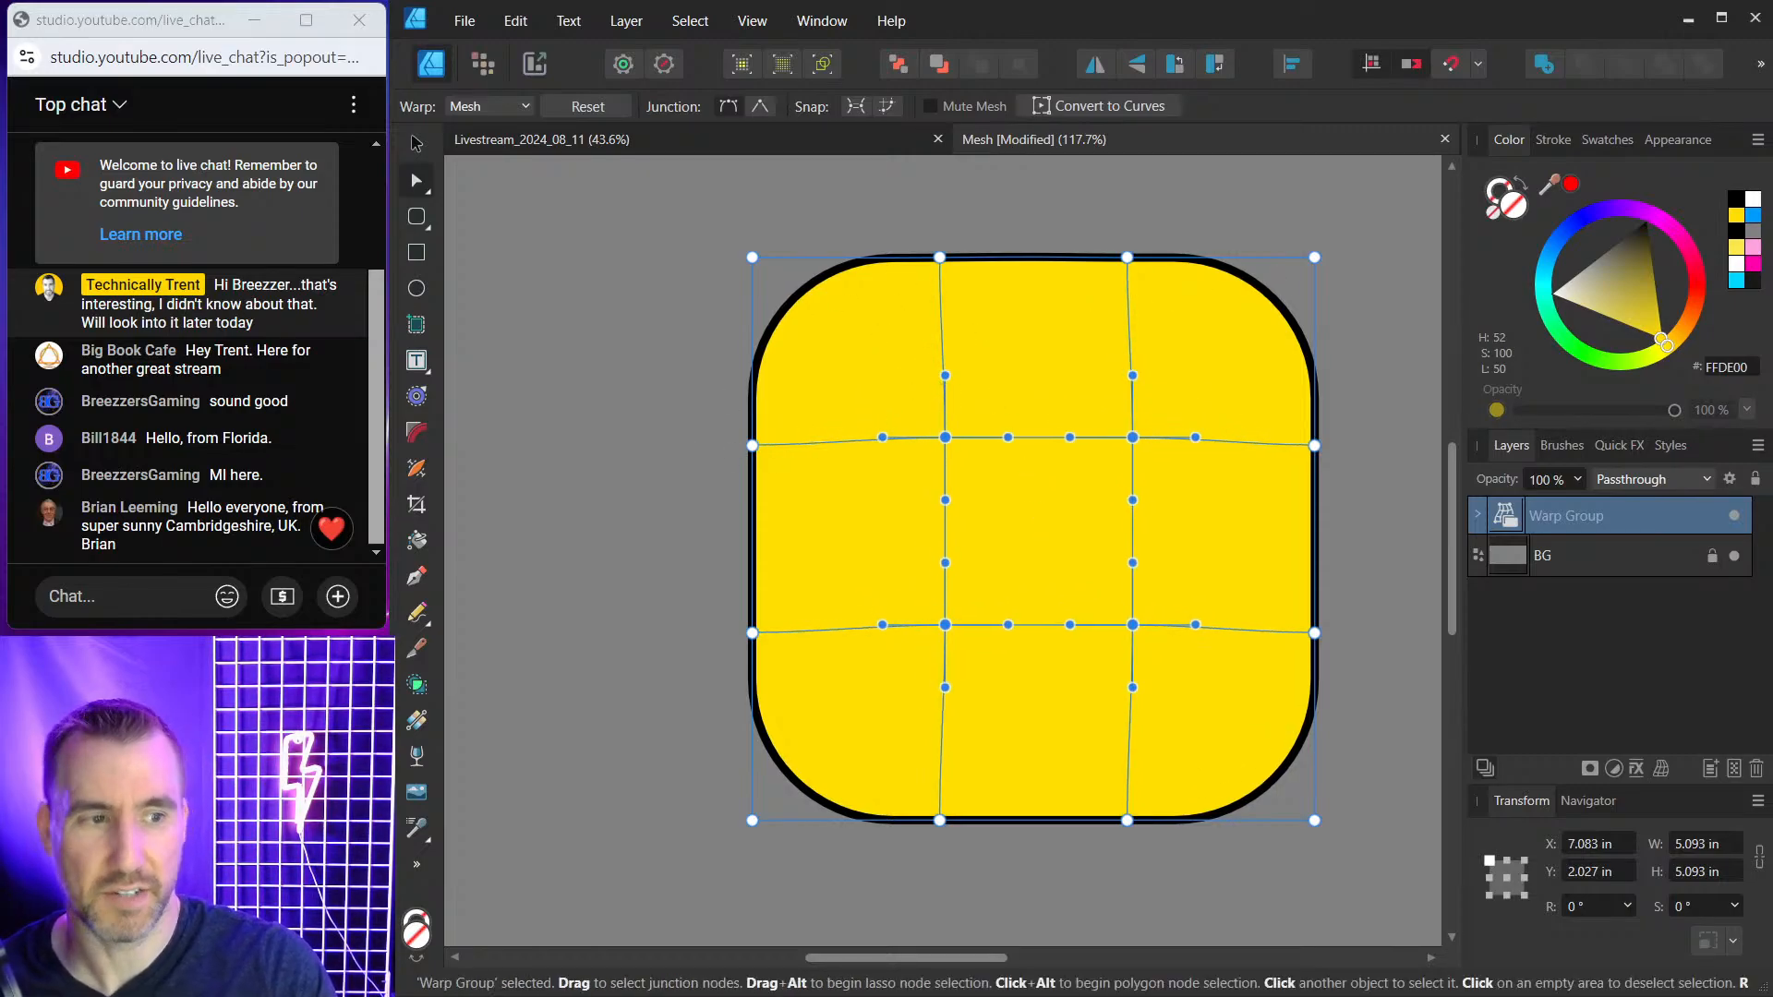
pyautogui.scroll(-2, 1155, 423)
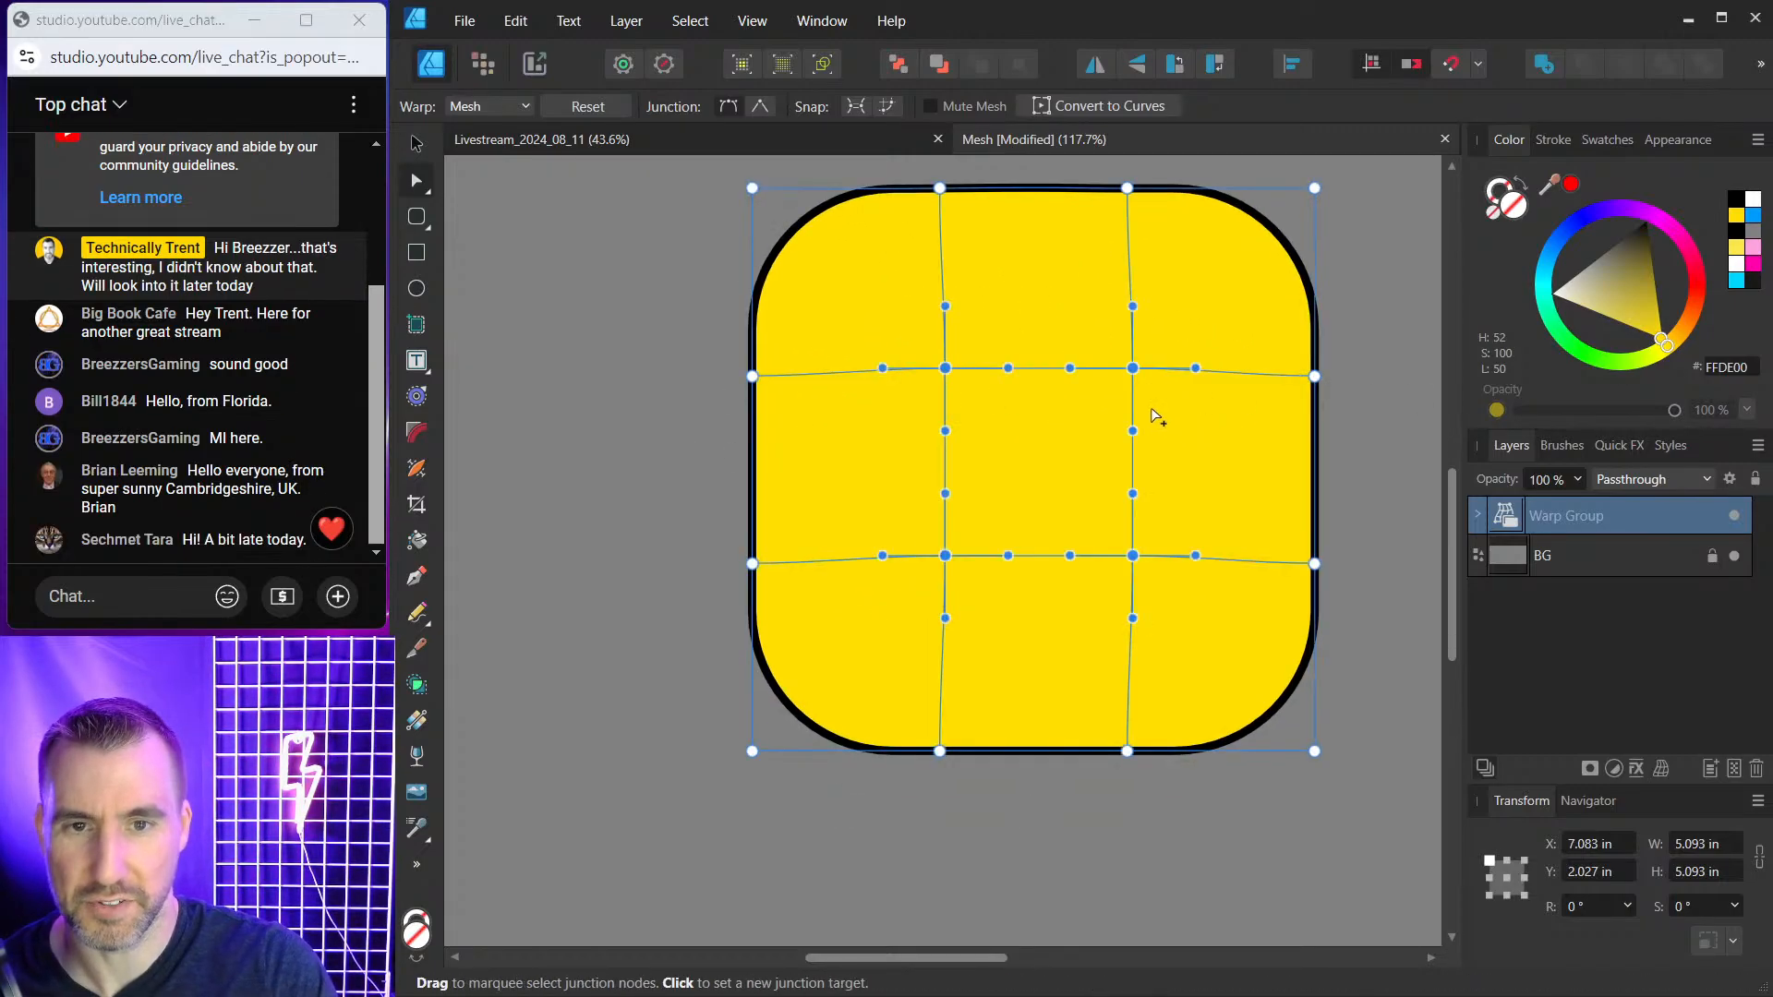
# Delete the whole Warp Group containing the yellow rounded square.
pyautogui.click(417, 144)
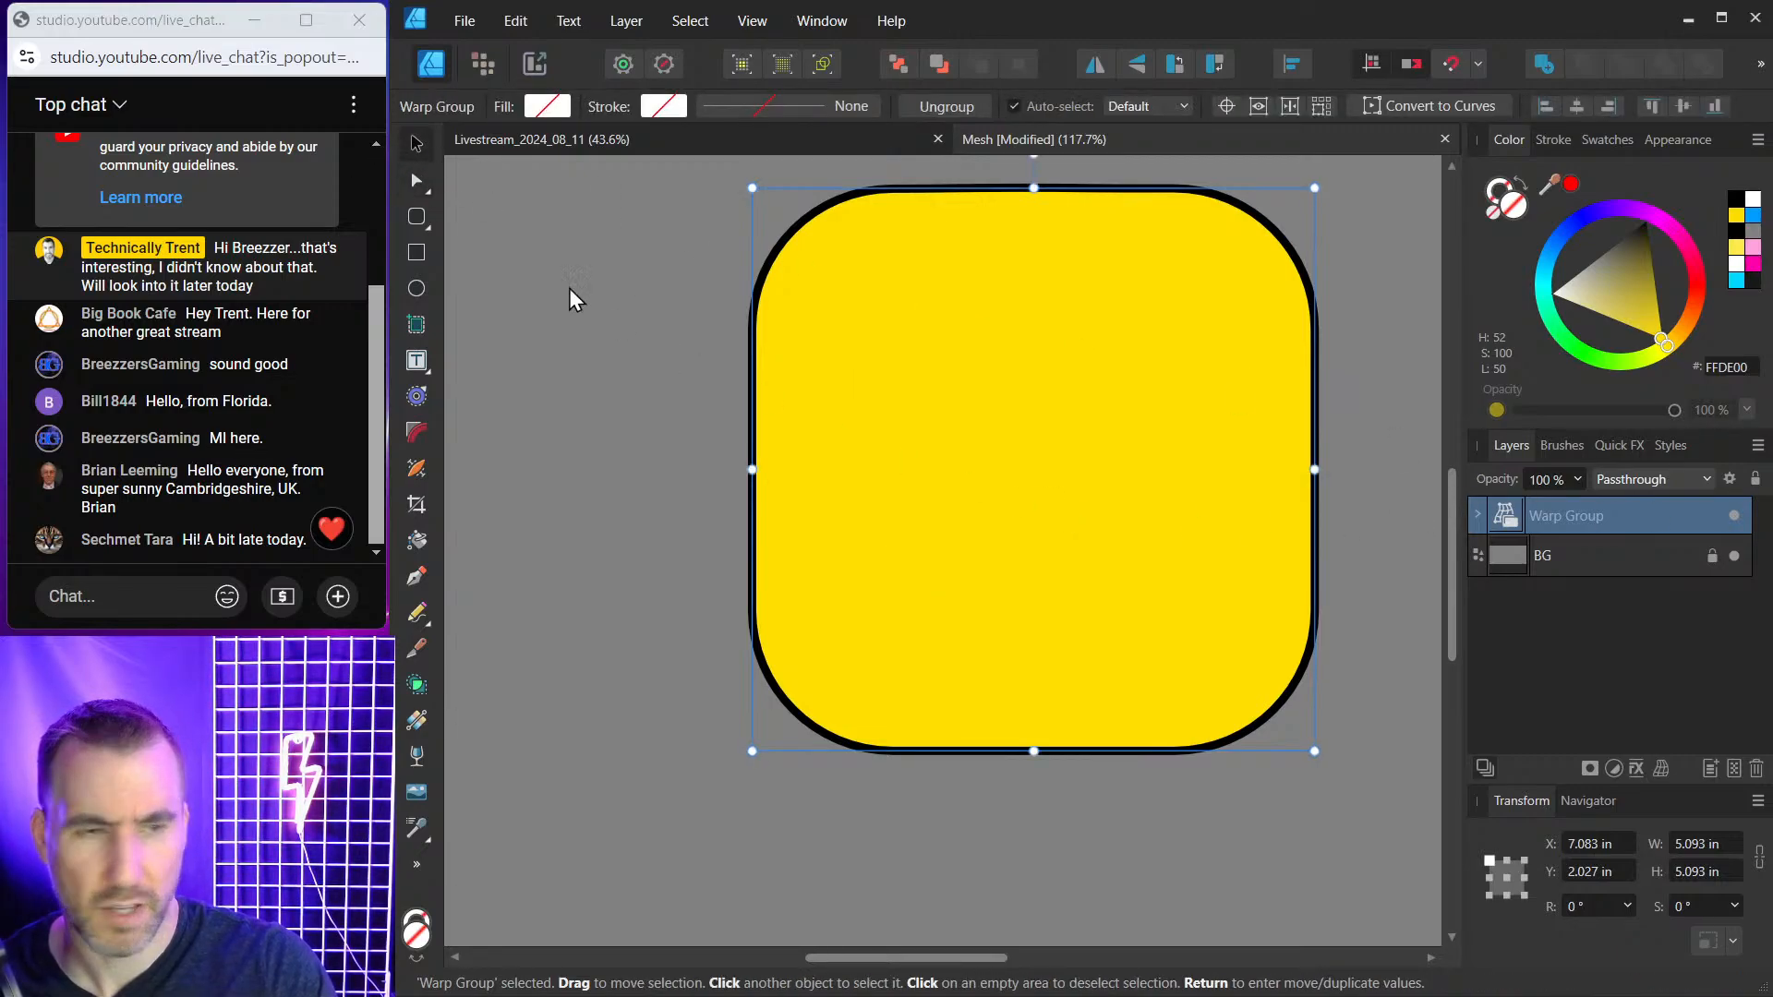
pyautogui.scroll(-2, 906, 392)
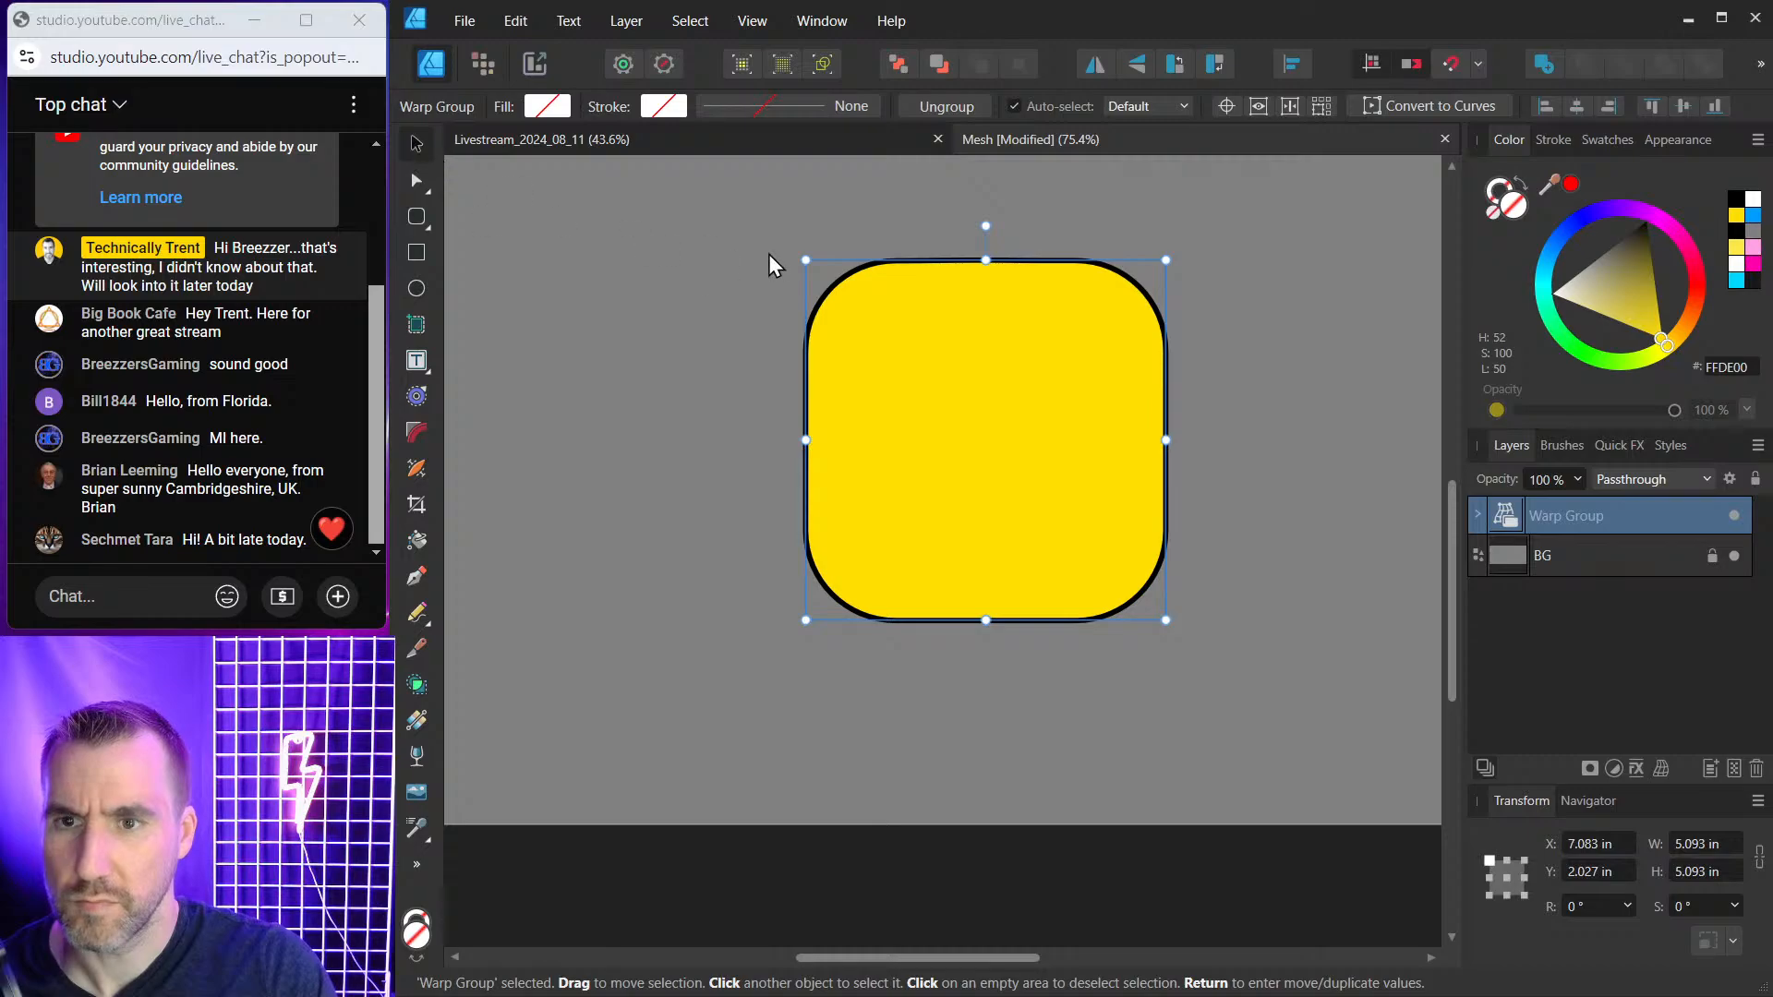
pyautogui.moveTo(710, 209); pyautogui.dragTo(1253, 731)
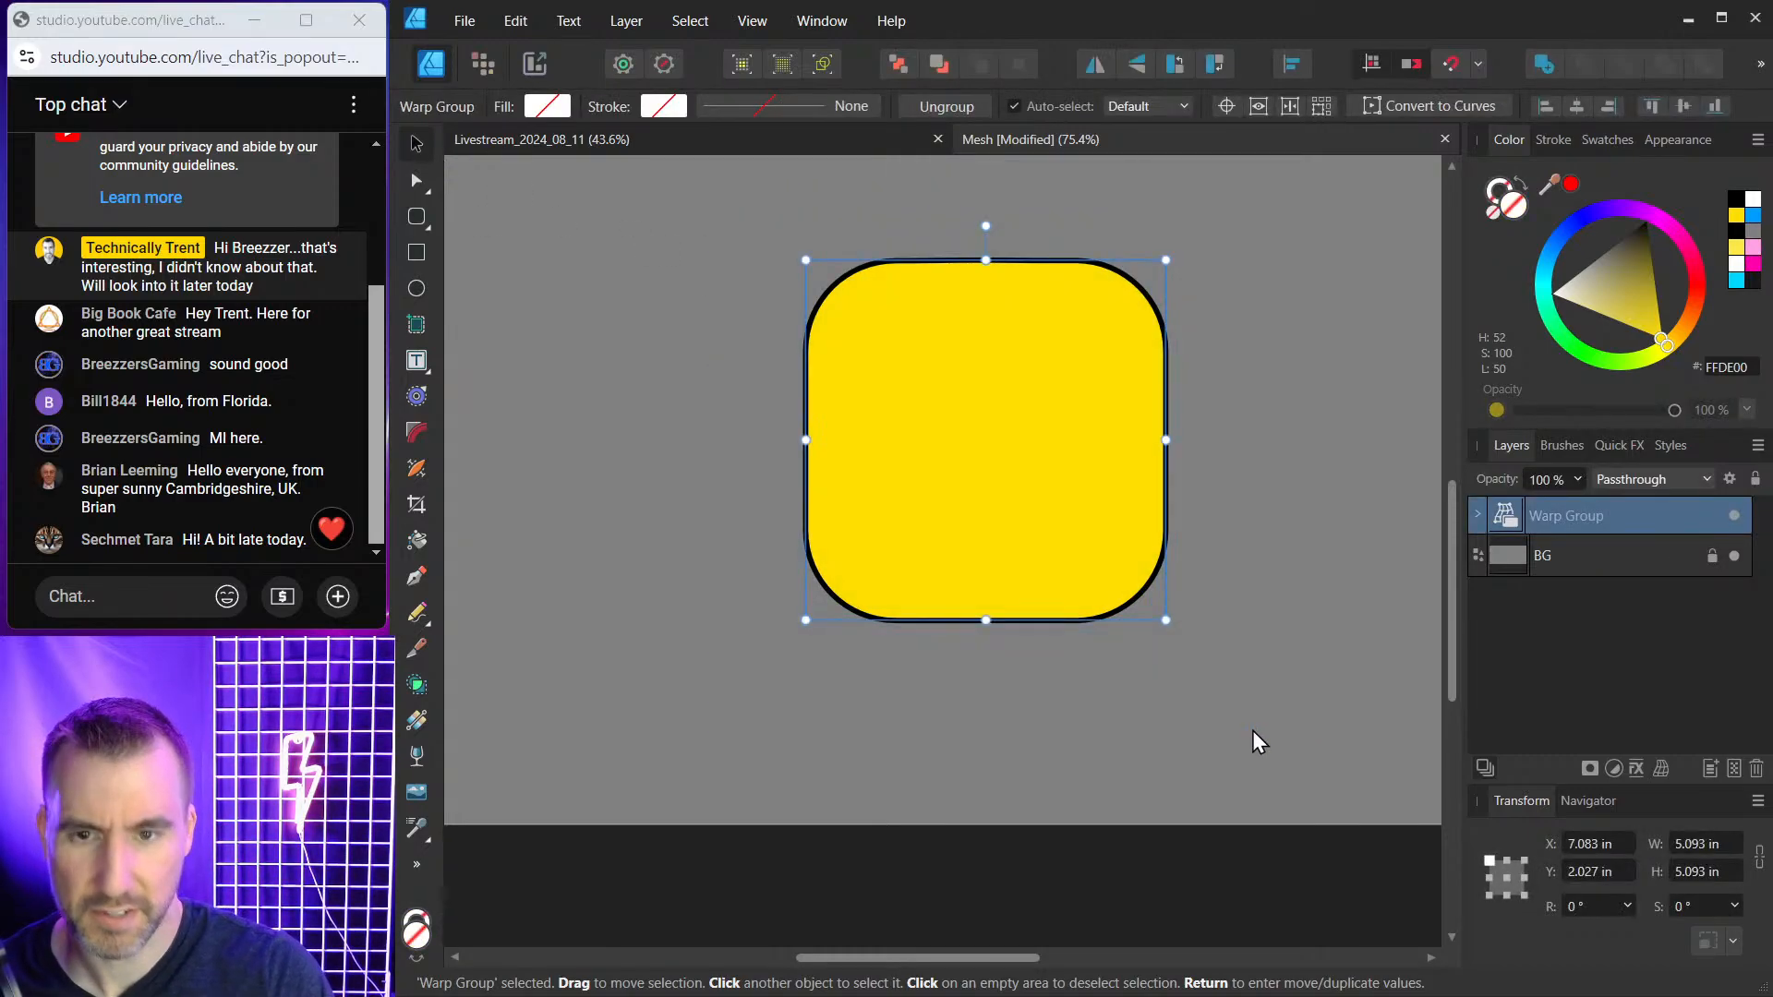
pyautogui.press('Delete')
# Draw a thin horizontal rectangle about 8.29 in wide and 0.3 in high, with no stroke and a near-black 030303 fill.
pyautogui.click(417, 252)
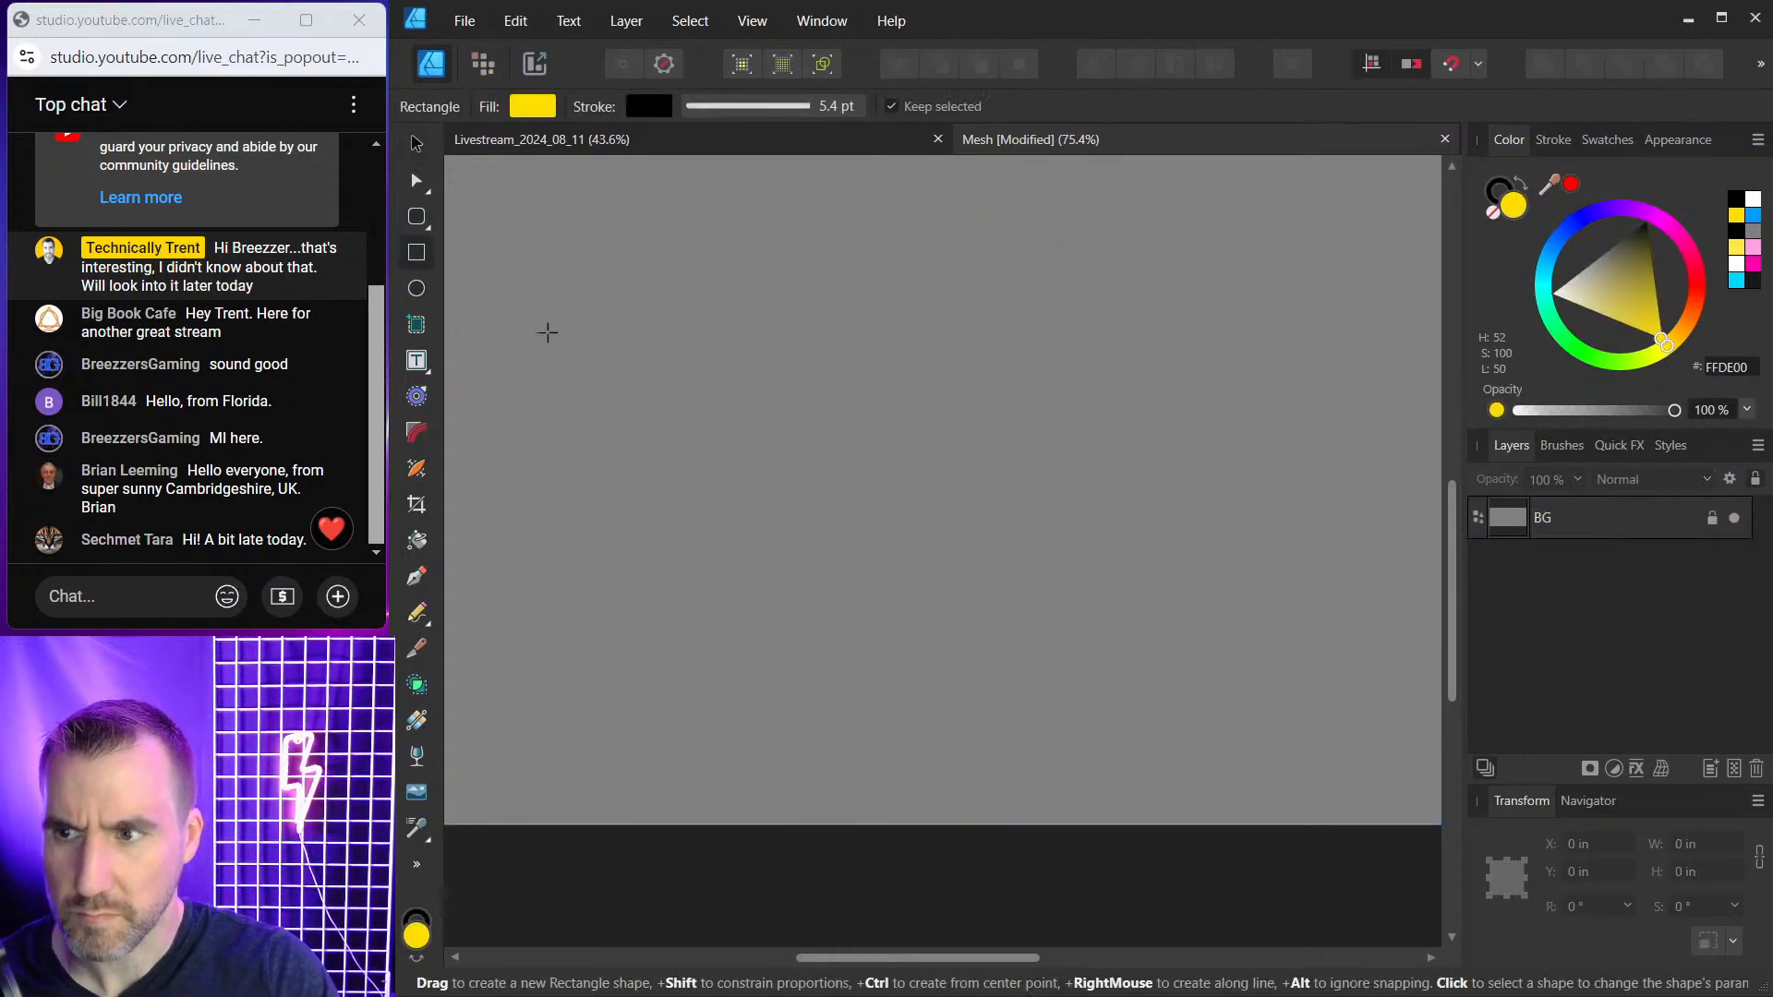
pyautogui.moveTo(664, 226)
pyautogui.mouseDown()
pyautogui.moveTo(917, 279)
pyautogui.moveTo(1252, 248)
pyautogui.mouseUp()
pyautogui.click(1498, 192)
pyautogui.click(1493, 212)
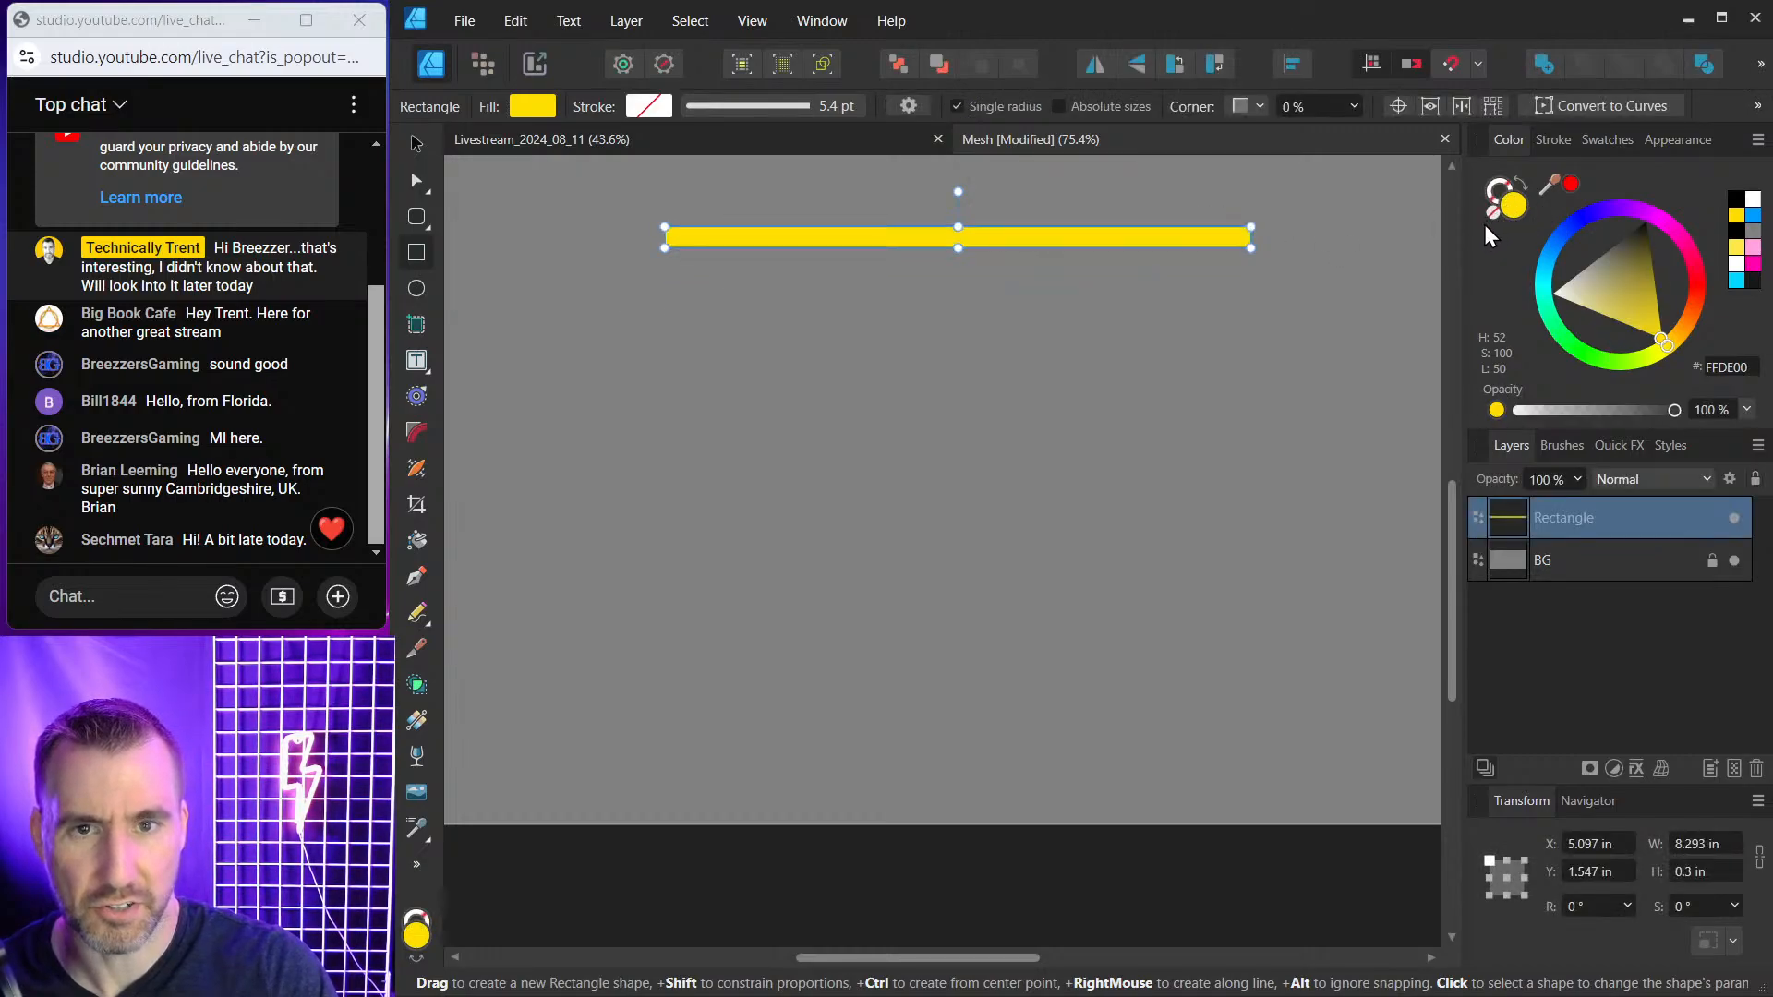
pyautogui.moveTo(1631, 253); pyautogui.dragTo(1644, 222)
# Reduce the black bar's height to about 0.2 in and place a copy of it just below, leaving a narrow gap.
pyautogui.click(417, 144)
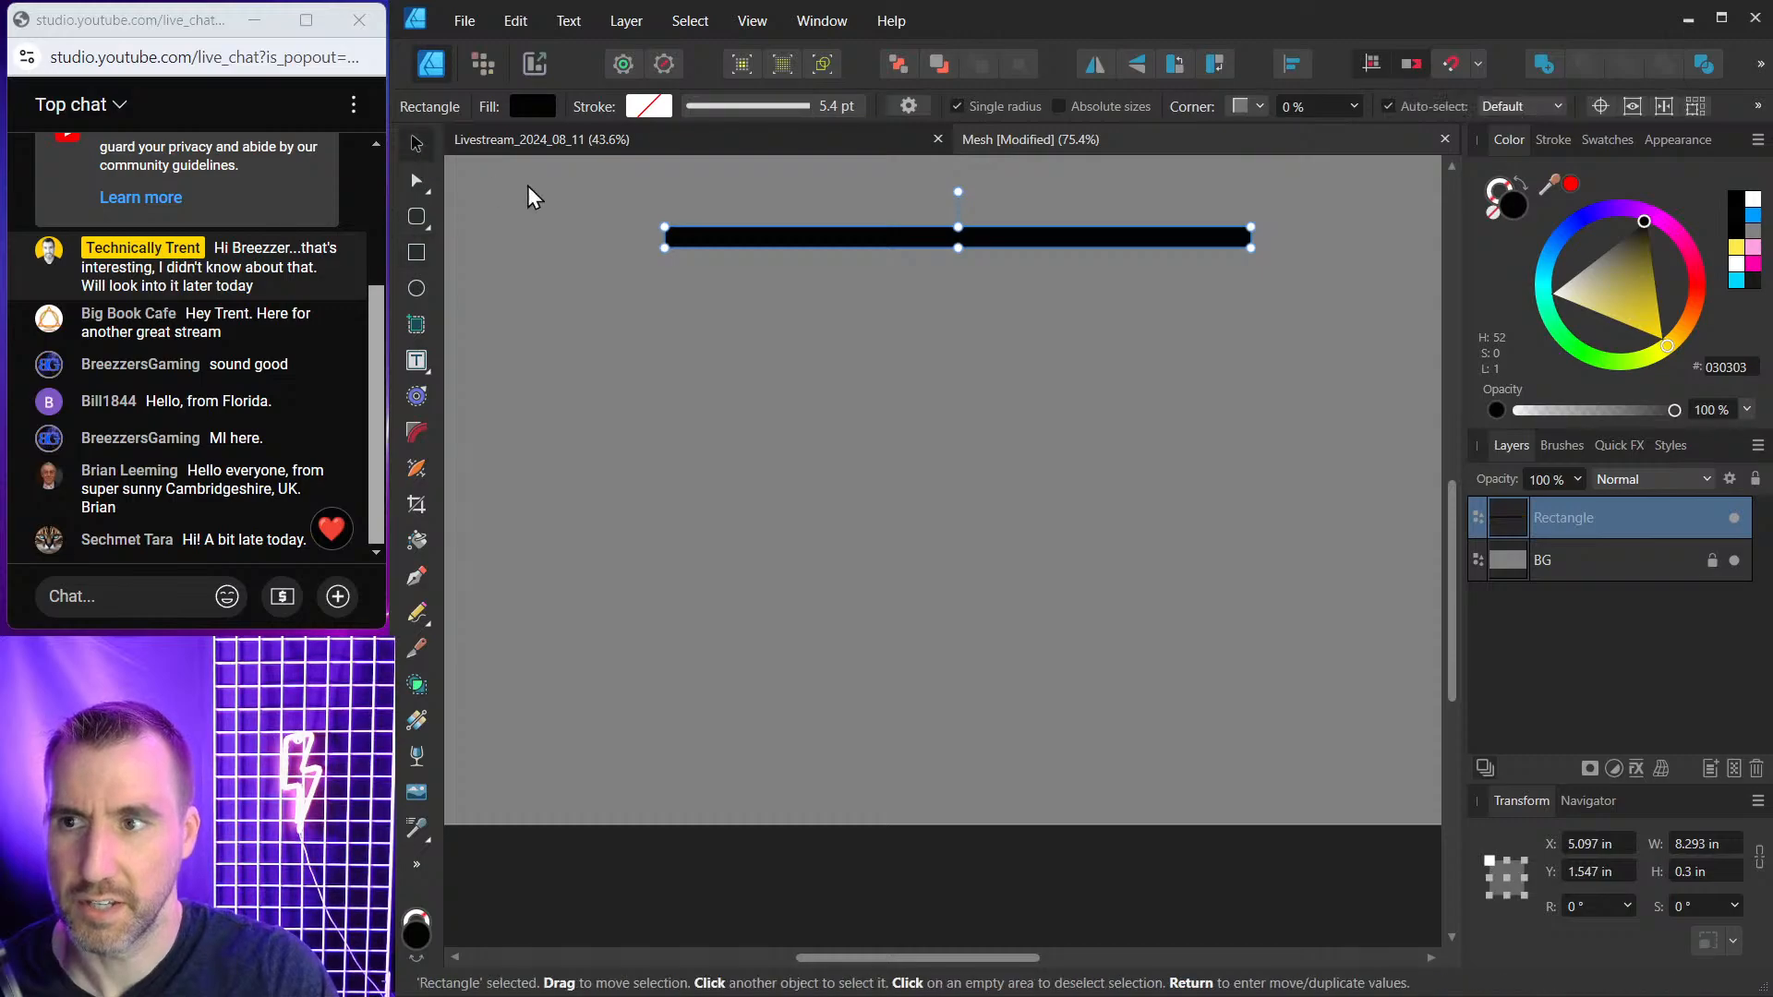
pyautogui.moveTo(960, 229); pyautogui.dragTo(961, 238)
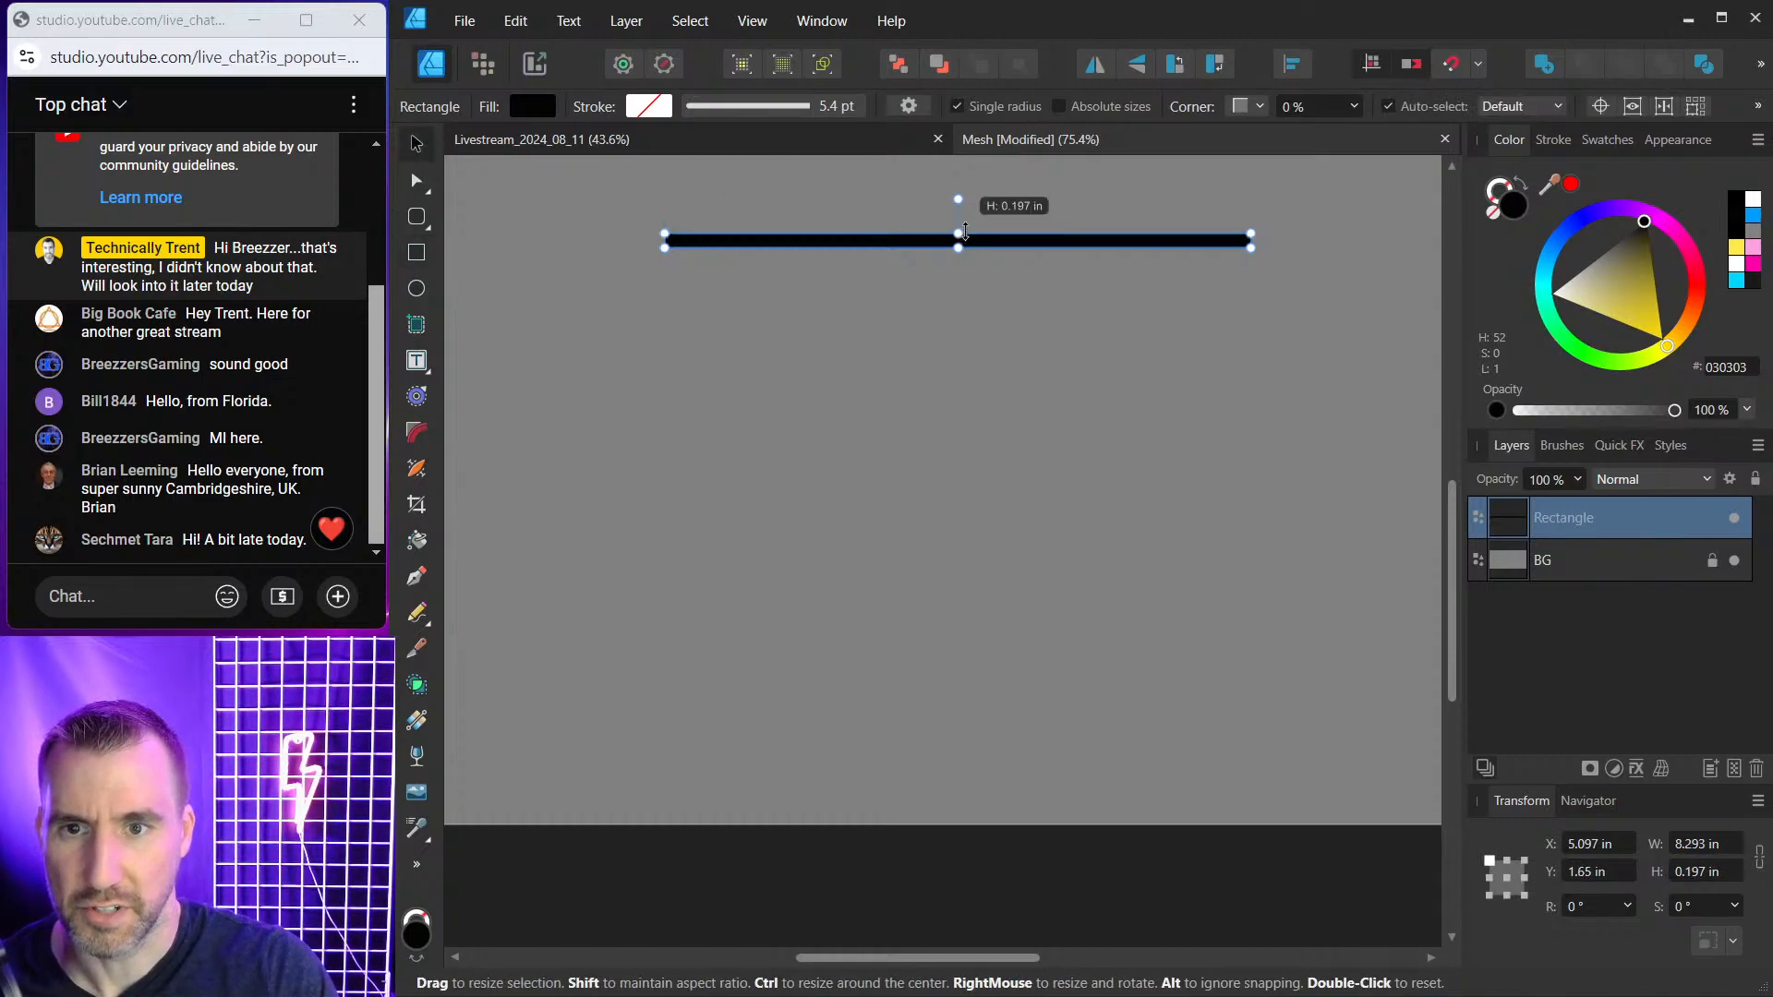
pyautogui.click(877, 252)
pyautogui.click(1203, 268)
pyautogui.moveTo(1203, 268); pyautogui.dragTo(1154, 262)
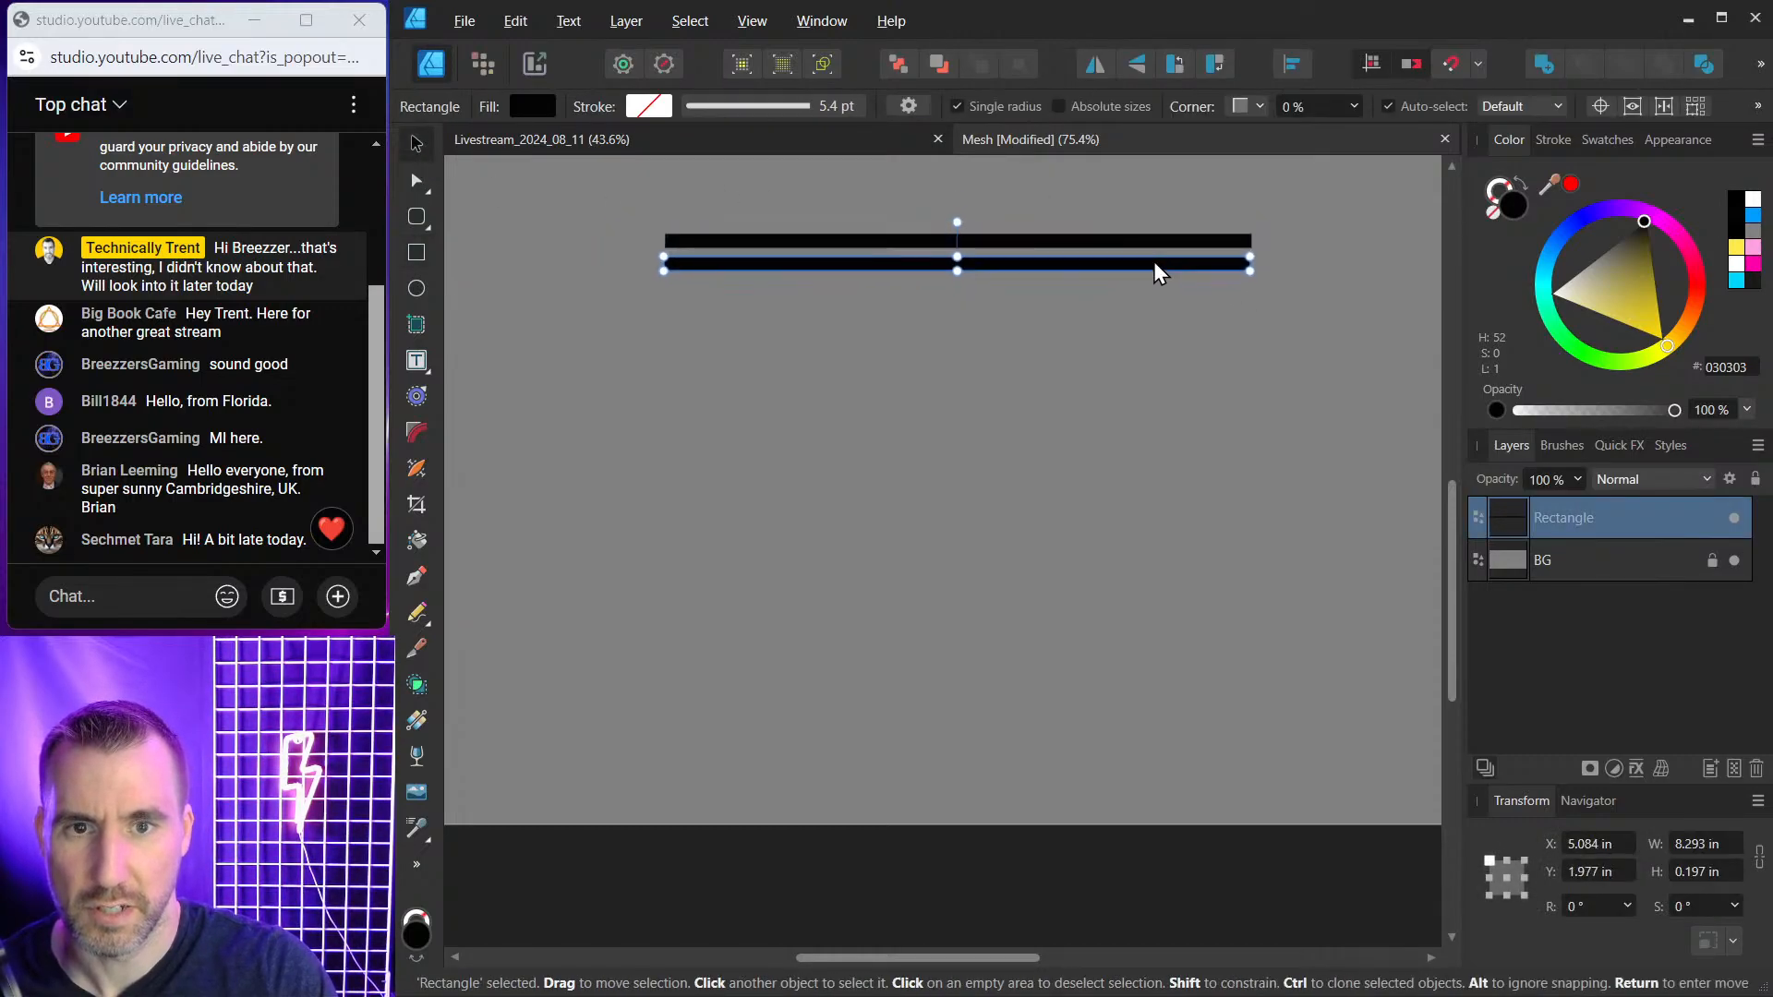
pyautogui.moveTo(646, 218); pyautogui.dragTo(1288, 334)
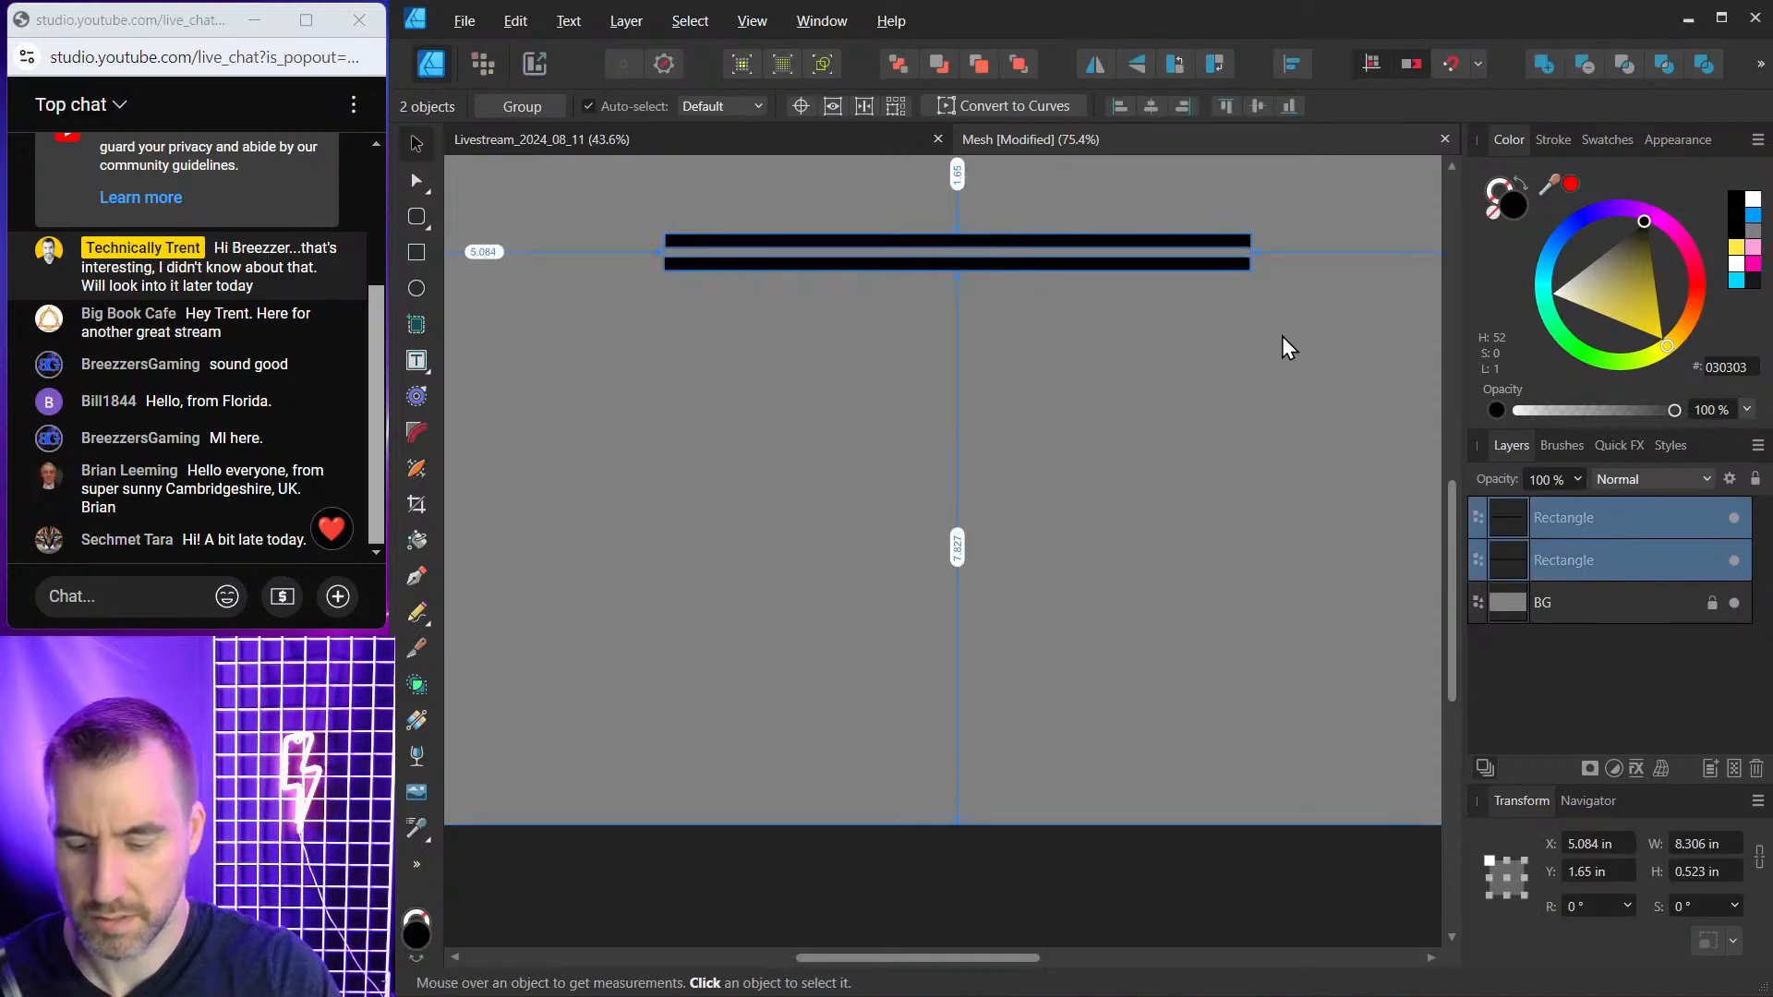
pyautogui.hotkey('ctrl', 'j')
pyautogui.hotkey('ctrl', 'j')
pyautogui.hotkey('ctrl', 'z')
pyautogui.hotkey('ctrl', 'z')
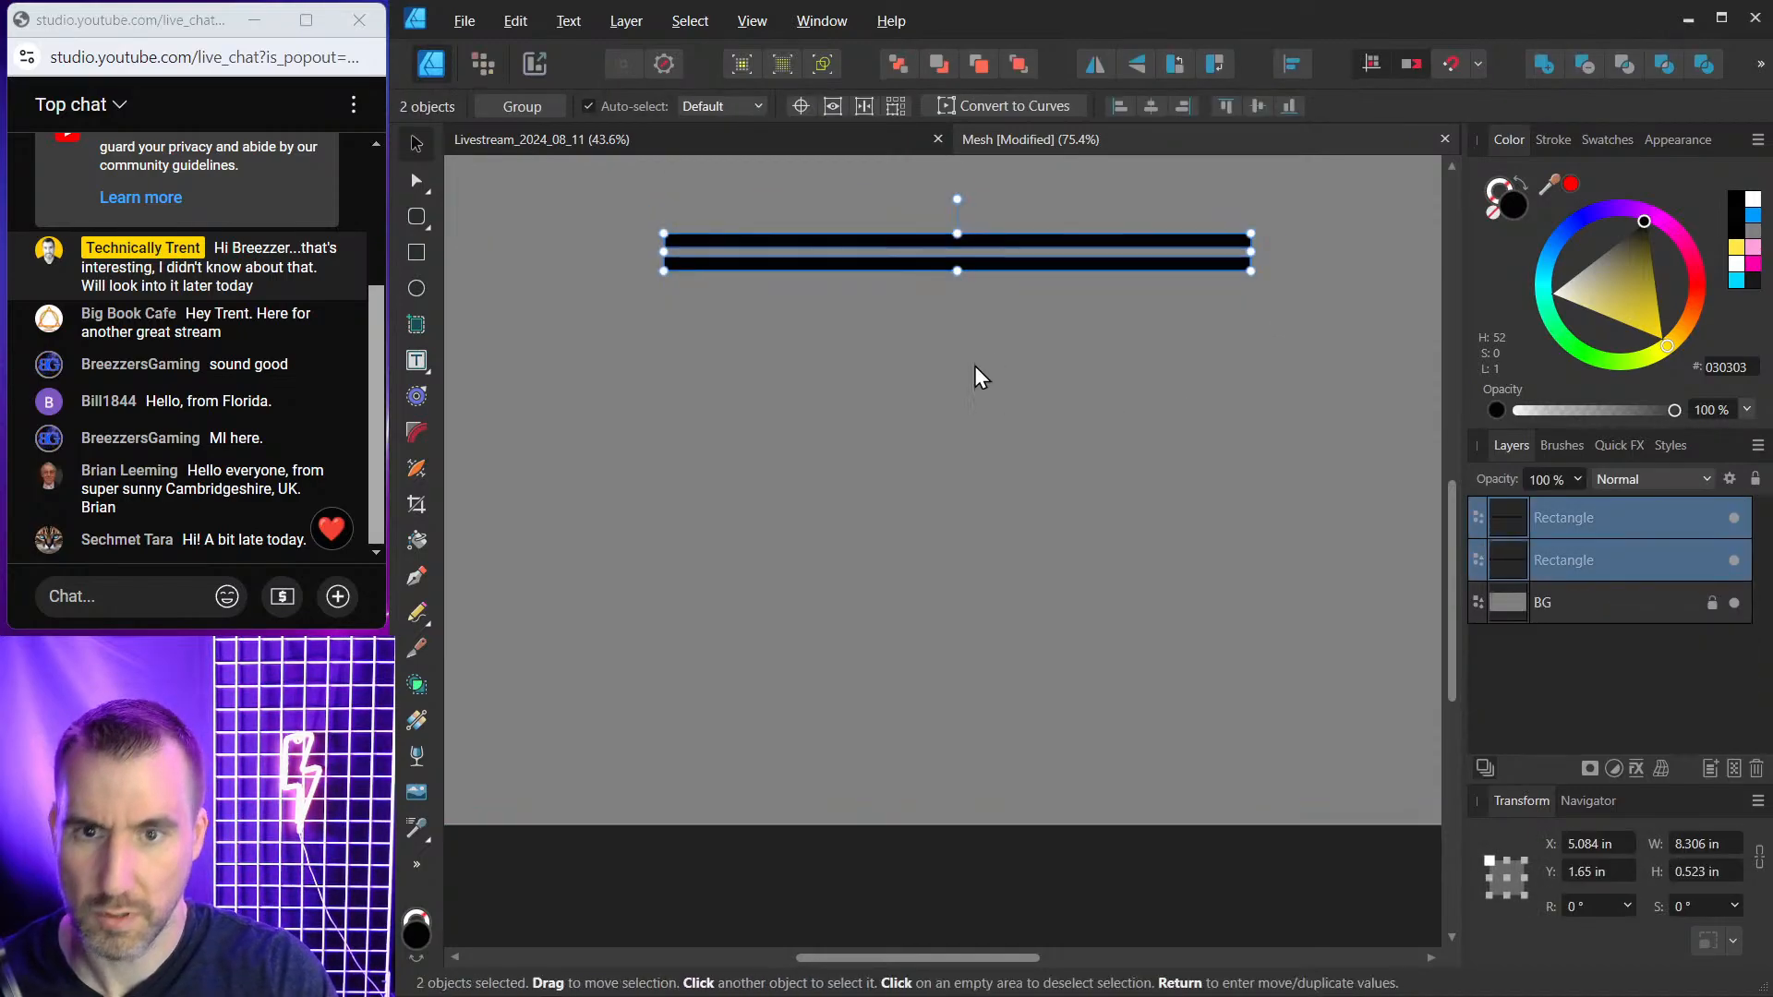
# Copy the pair of bars downward, doubling the set each time, until there are 16 stacked stripes.
pyautogui.click(616, 198)
pyautogui.moveTo(617, 198); pyautogui.dragTo(1265, 318)
pyautogui.moveTo(1165, 265); pyautogui.dragTo(1137, 344)
pyautogui.moveTo(649, 240); pyautogui.dragTo(1354, 429)
pyautogui.moveTo(1077, 384); pyautogui.dragTo(1090, 434)
pyautogui.moveTo(614, 219); pyautogui.dragTo(1313, 509)
pyautogui.moveTo(1103, 362); pyautogui.dragTo(1118, 557)
# Align the 16 stripes on their horizontal centers with even vertical spacing, and merge them into one shape.
pyautogui.moveTo(623, 224); pyautogui.dragTo(1282, 689)
pyautogui.click(1295, 65)
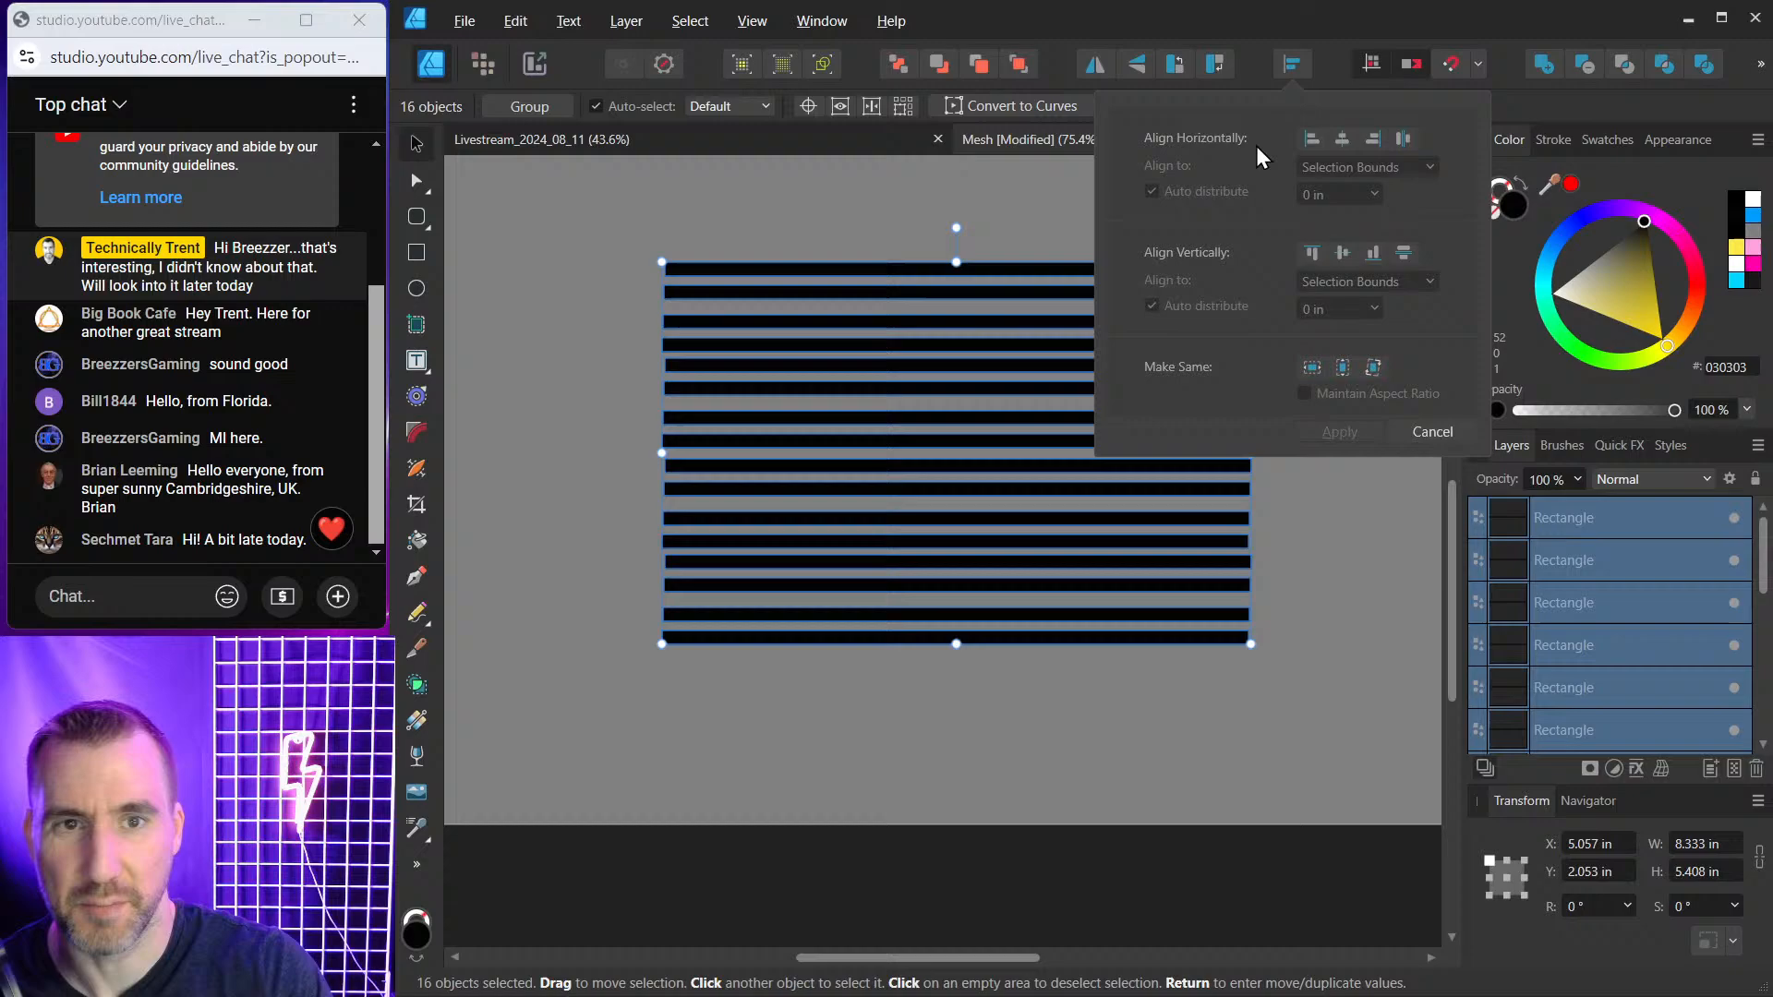
pyautogui.click(1343, 139)
pyautogui.click(1404, 252)
pyautogui.click(1340, 432)
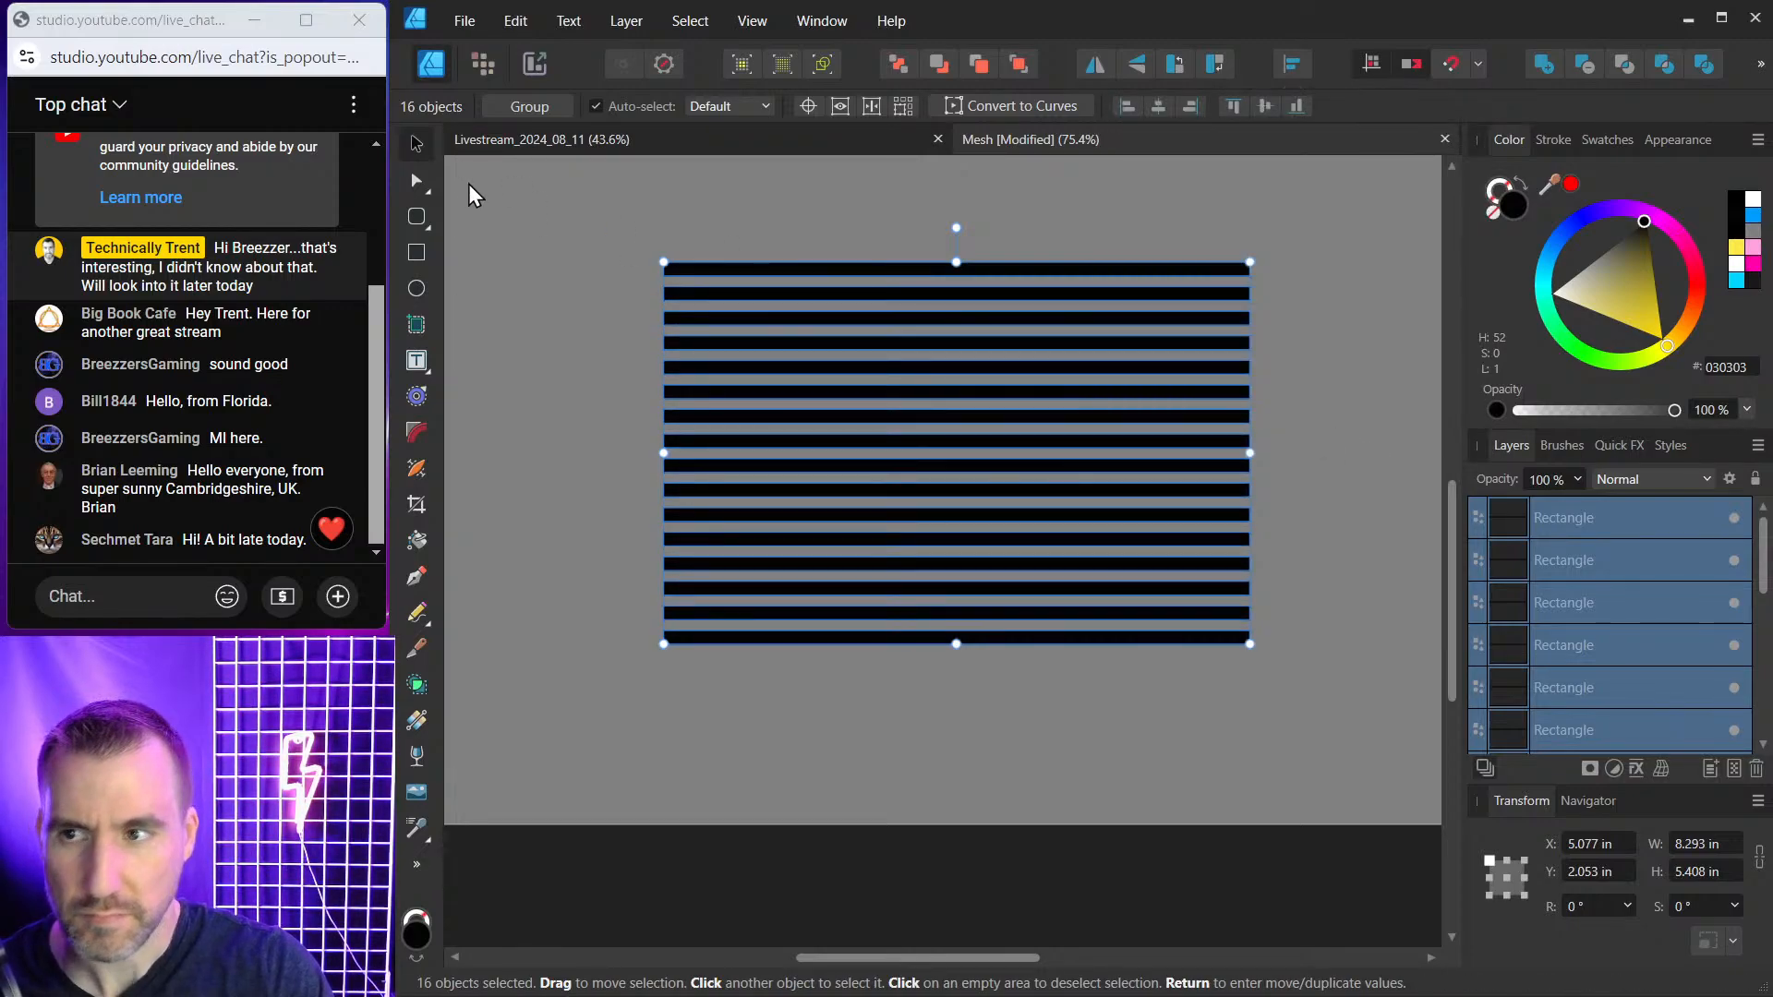
pyautogui.click(1541, 66)
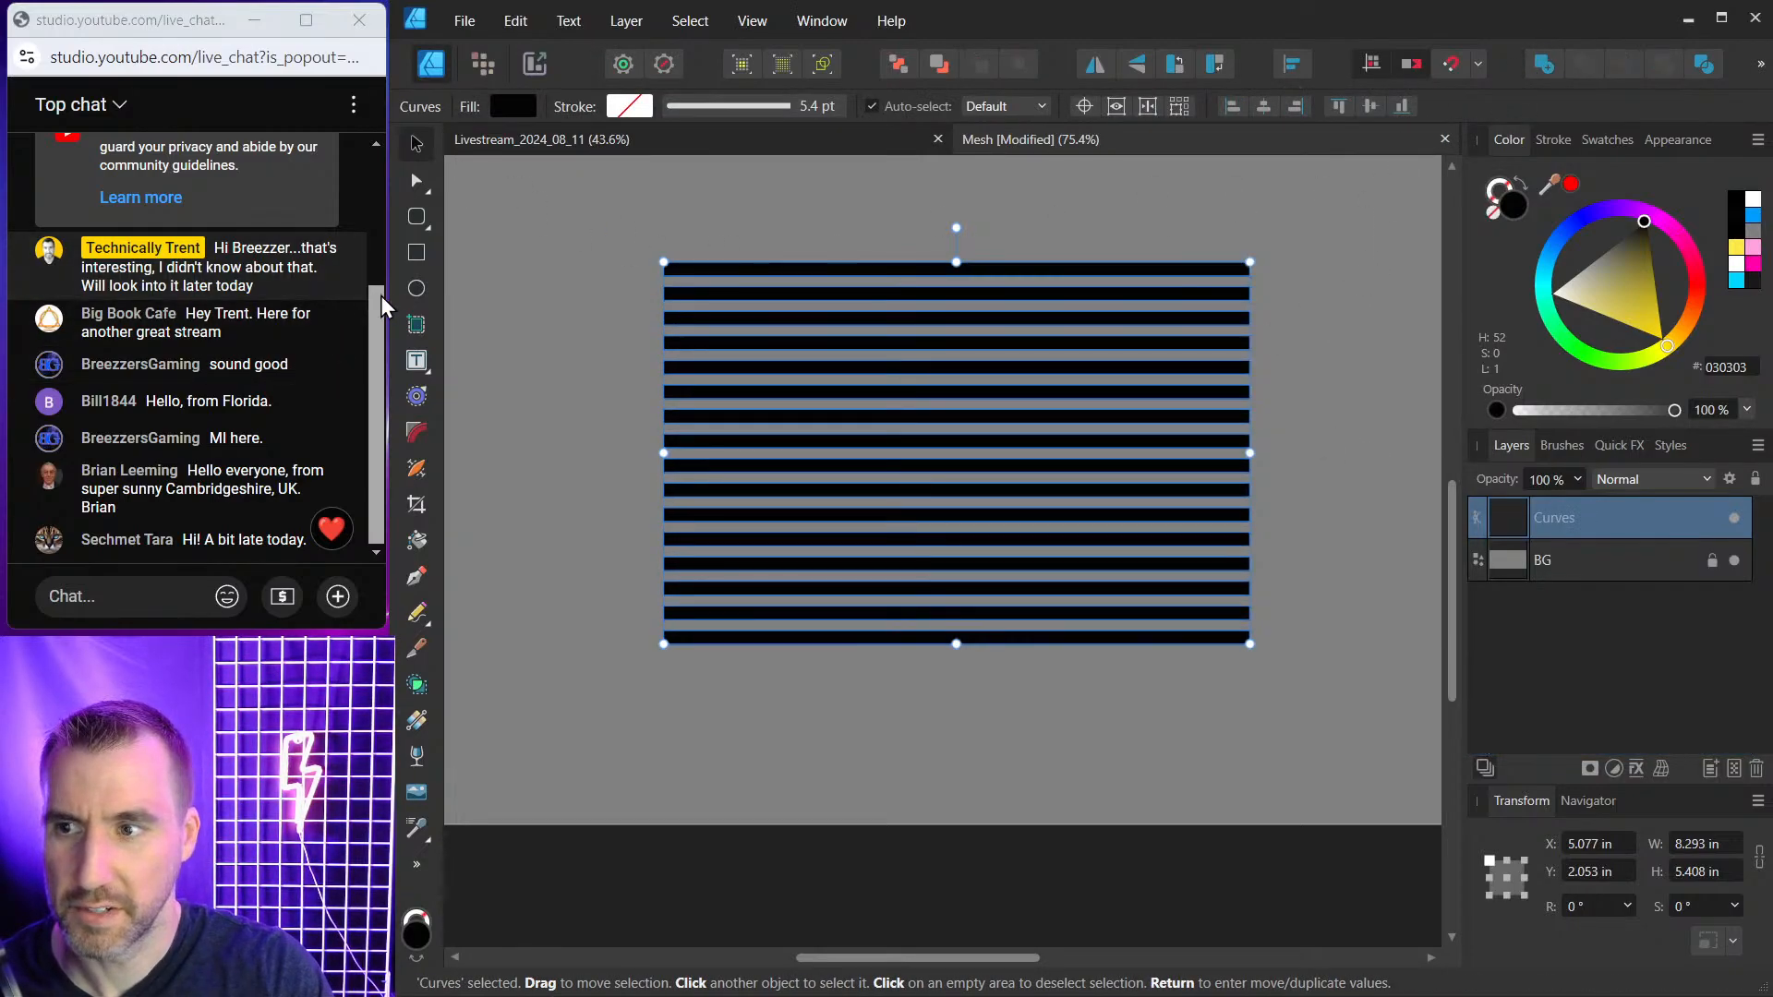
# Draw a circle about 4.74 in across, fill it with pink FF00A0, and move it over the middle of the stripes.
pyautogui.click(416, 288)
pyautogui.moveTo(548, 288); pyautogui.dragTo(884, 623)
pyautogui.moveTo(1692, 282); pyautogui.dragTo(1677, 239)
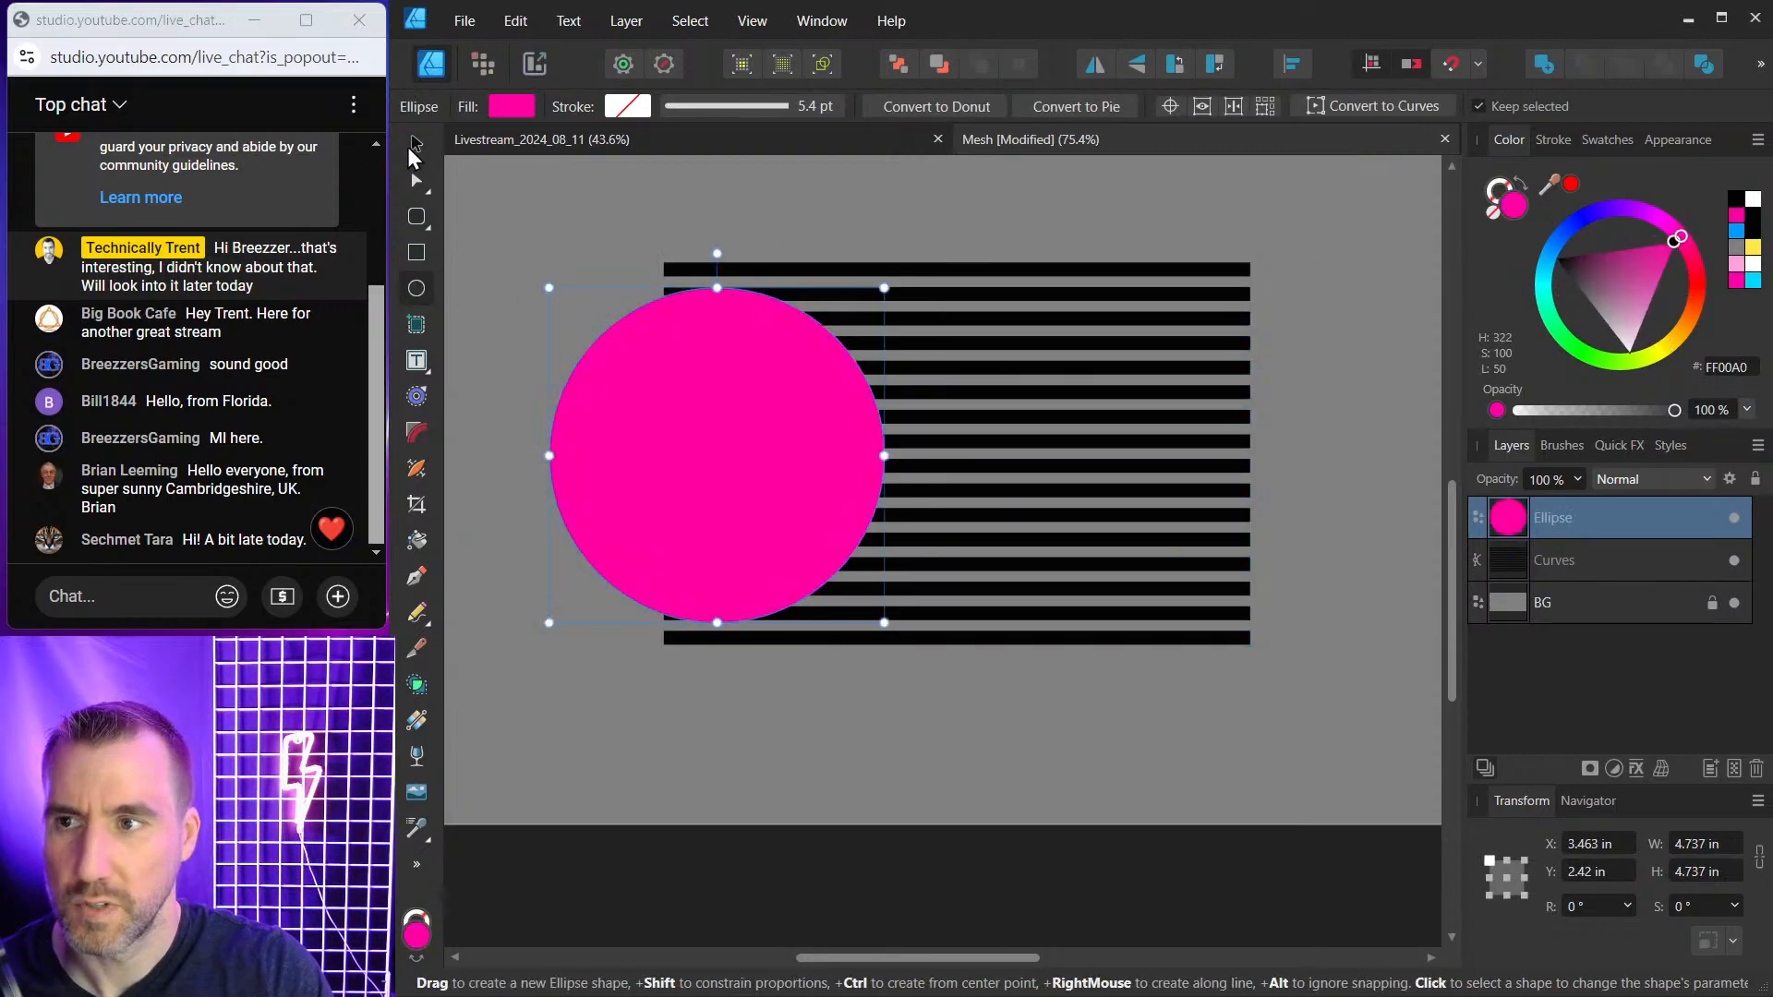
pyautogui.click(412, 148)
pyautogui.moveTo(705, 435); pyautogui.dragTo(921, 423)
# Bring the merged stripes in front of the pink circle and subtract them from it.
pyautogui.click(776, 369)
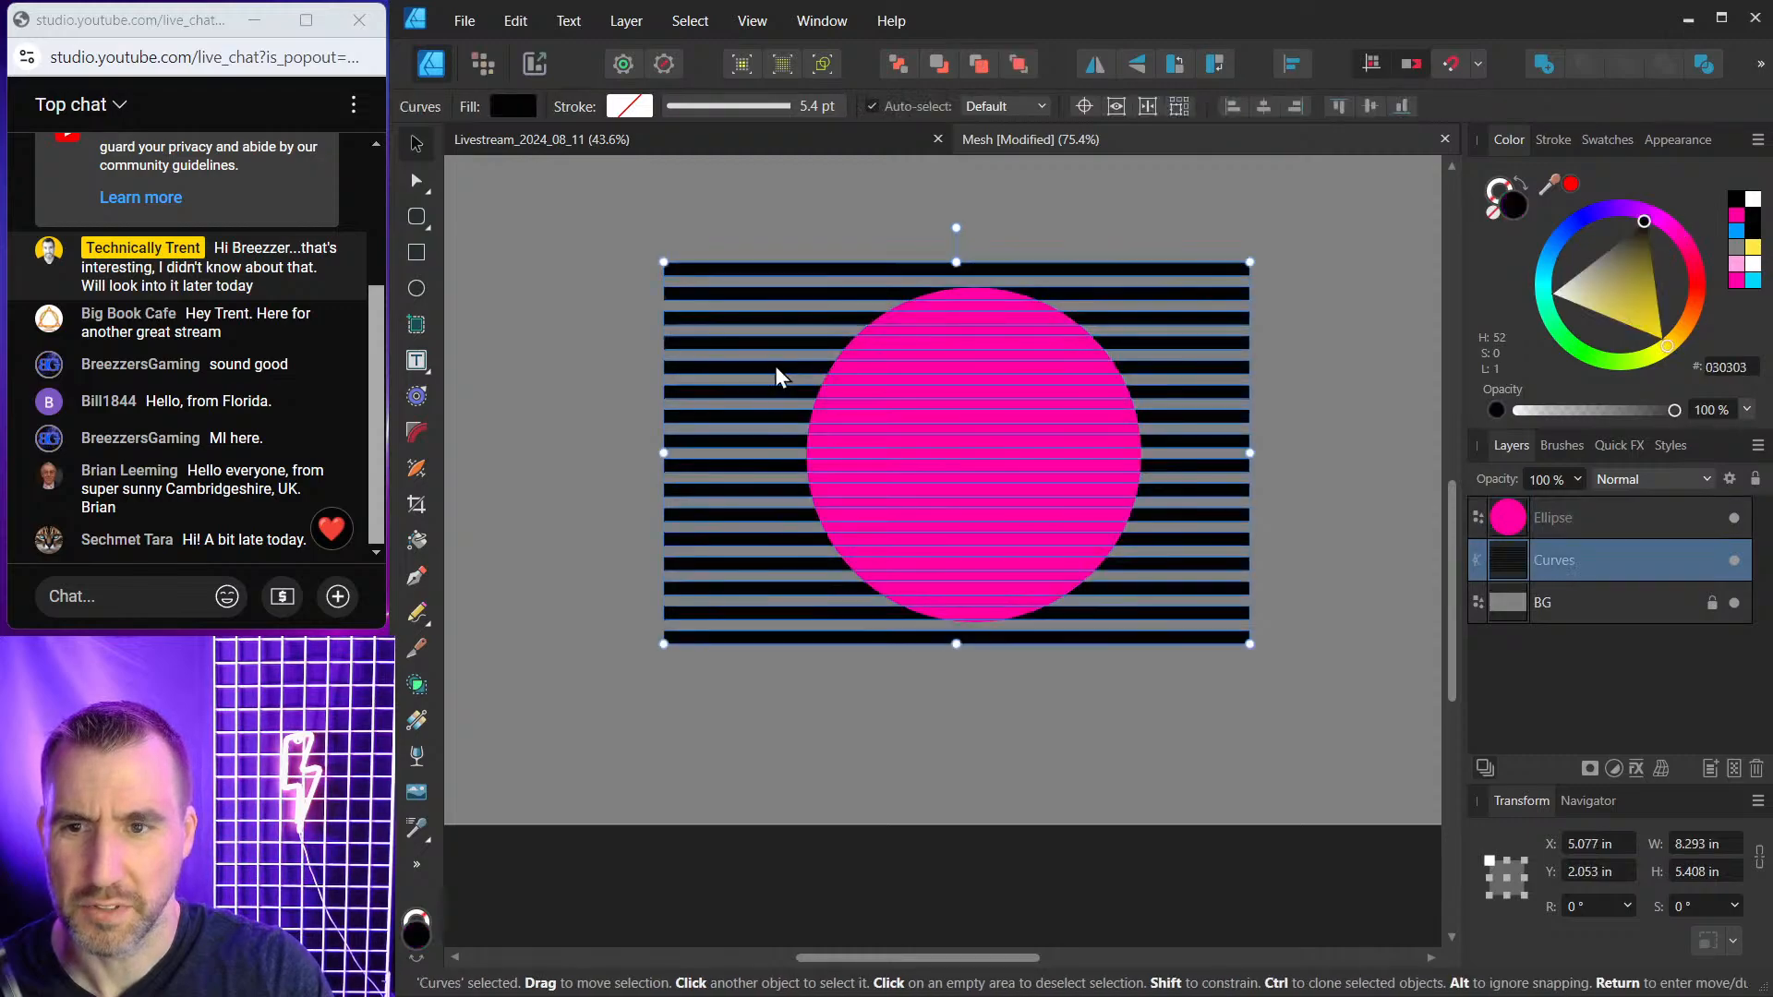
pyautogui.click(1019, 63)
pyautogui.keyDown('shift'); pyautogui.click(1522, 564); pyautogui.keyUp('shift')
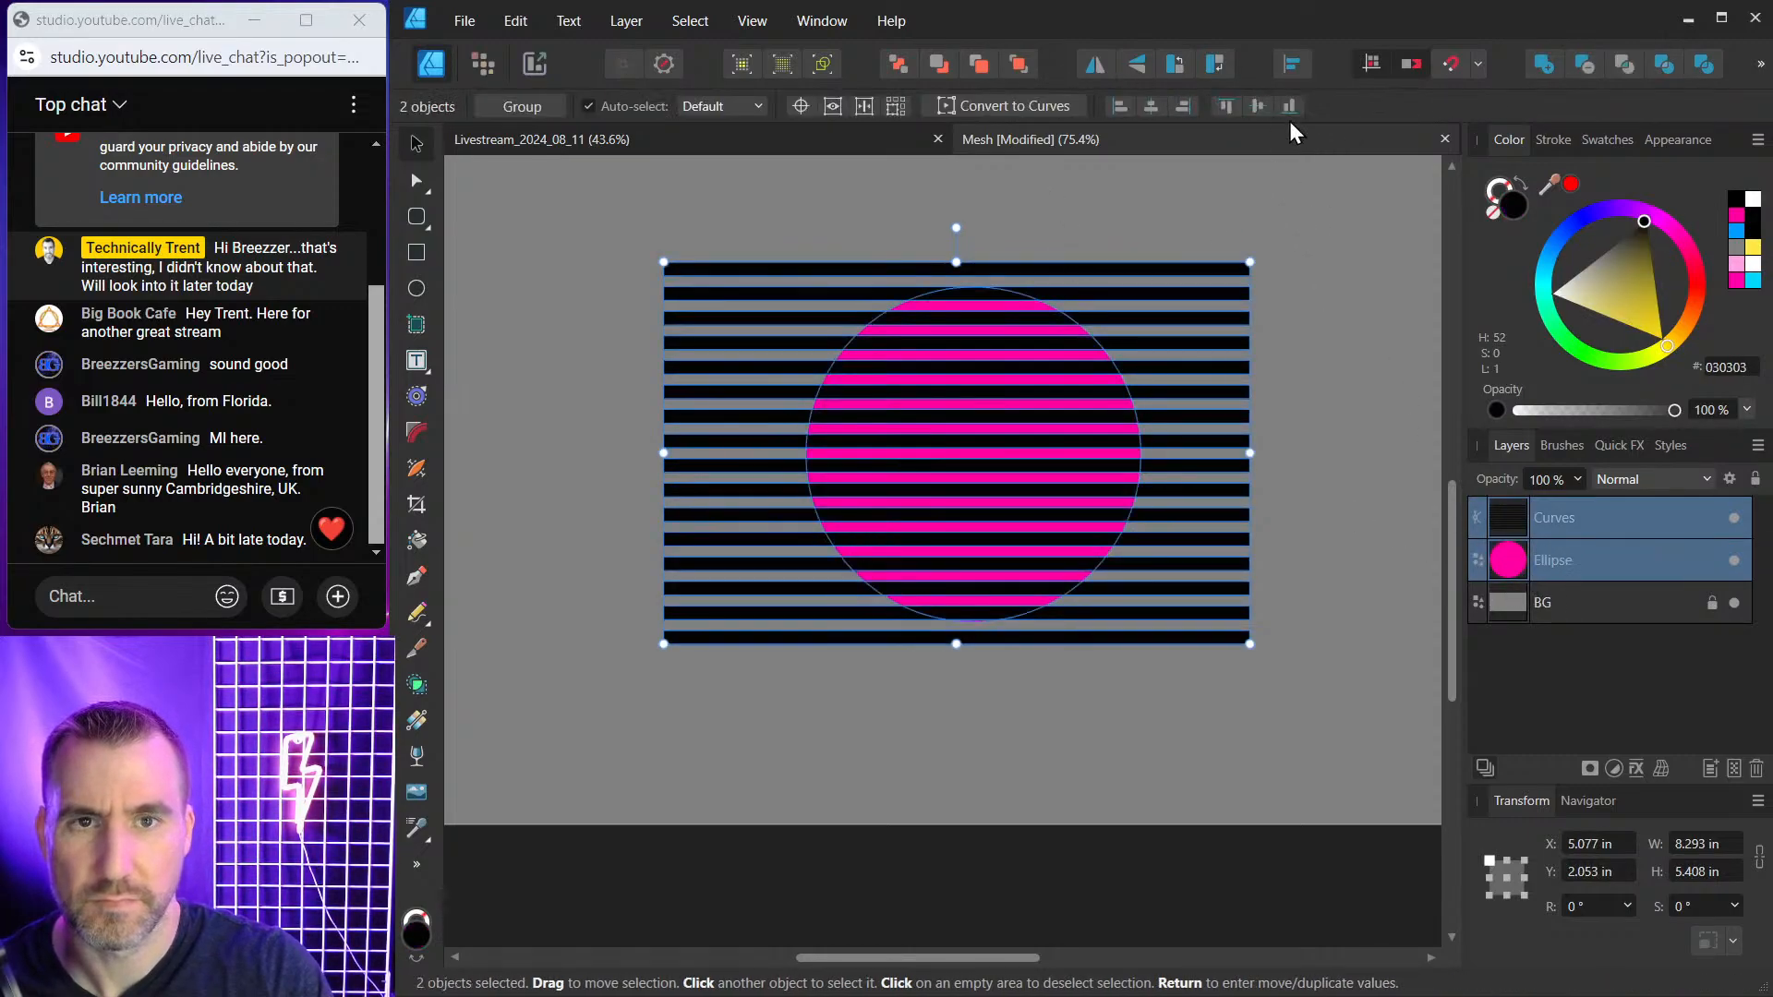
pyautogui.click(1587, 69)
pyautogui.click(1035, 269)
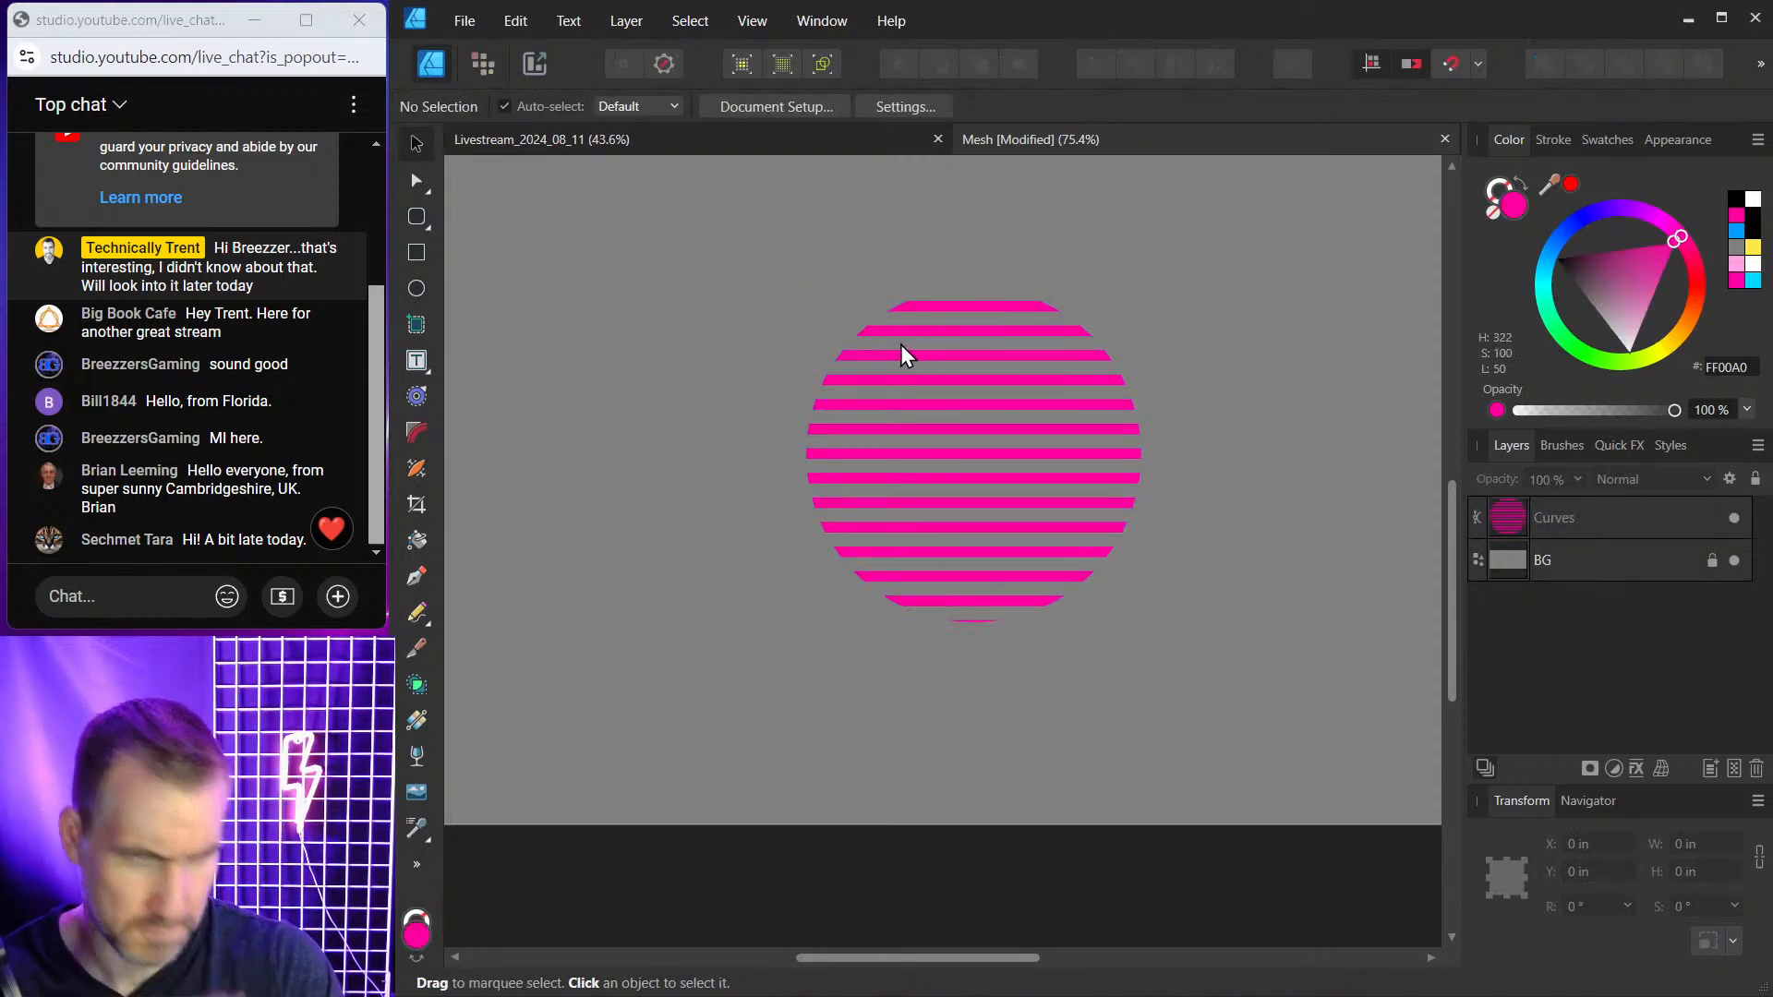
# Darken the BG rectangle's fill to gray 535353.
pyautogui.click(1515, 560)
pyautogui.moveTo(1596, 307); pyautogui.dragTo(1648, 330)
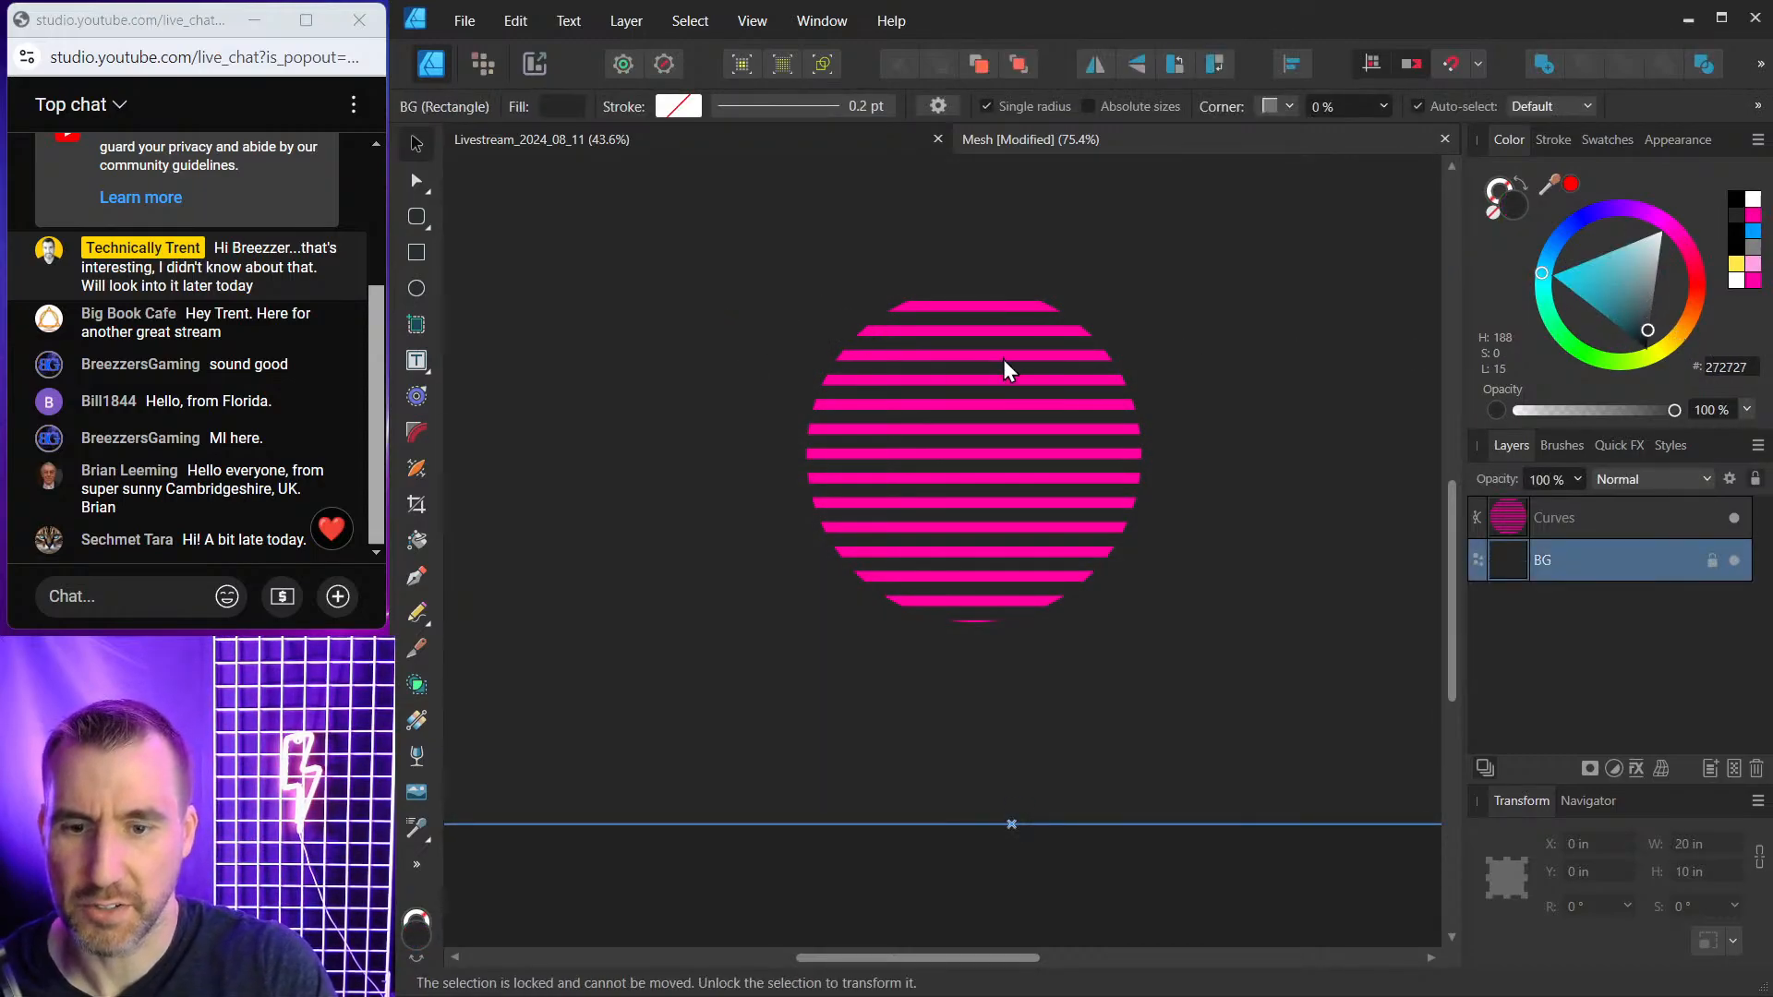
pyautogui.scroll(-1, 1004, 370)
pyautogui.moveTo(1661, 309); pyautogui.dragTo(1654, 312)
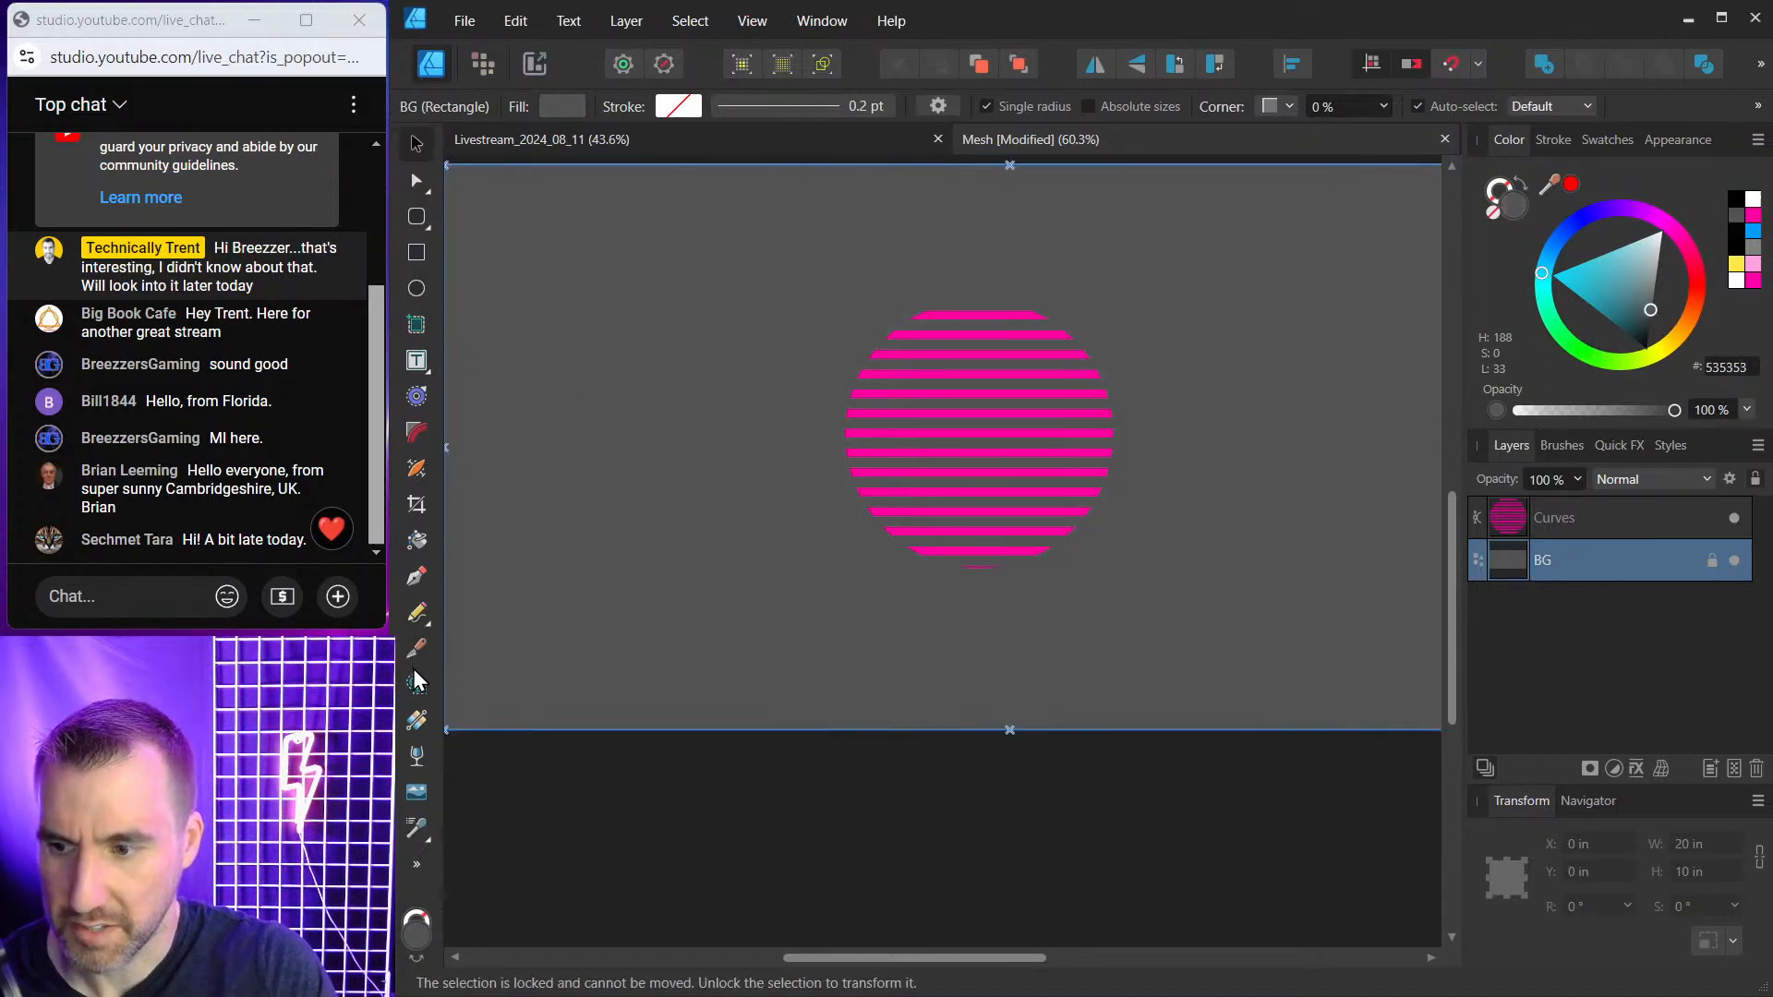
pyautogui.click(416, 720)
pyautogui.moveTo(977, 339); pyautogui.dragTo(1000, 459)
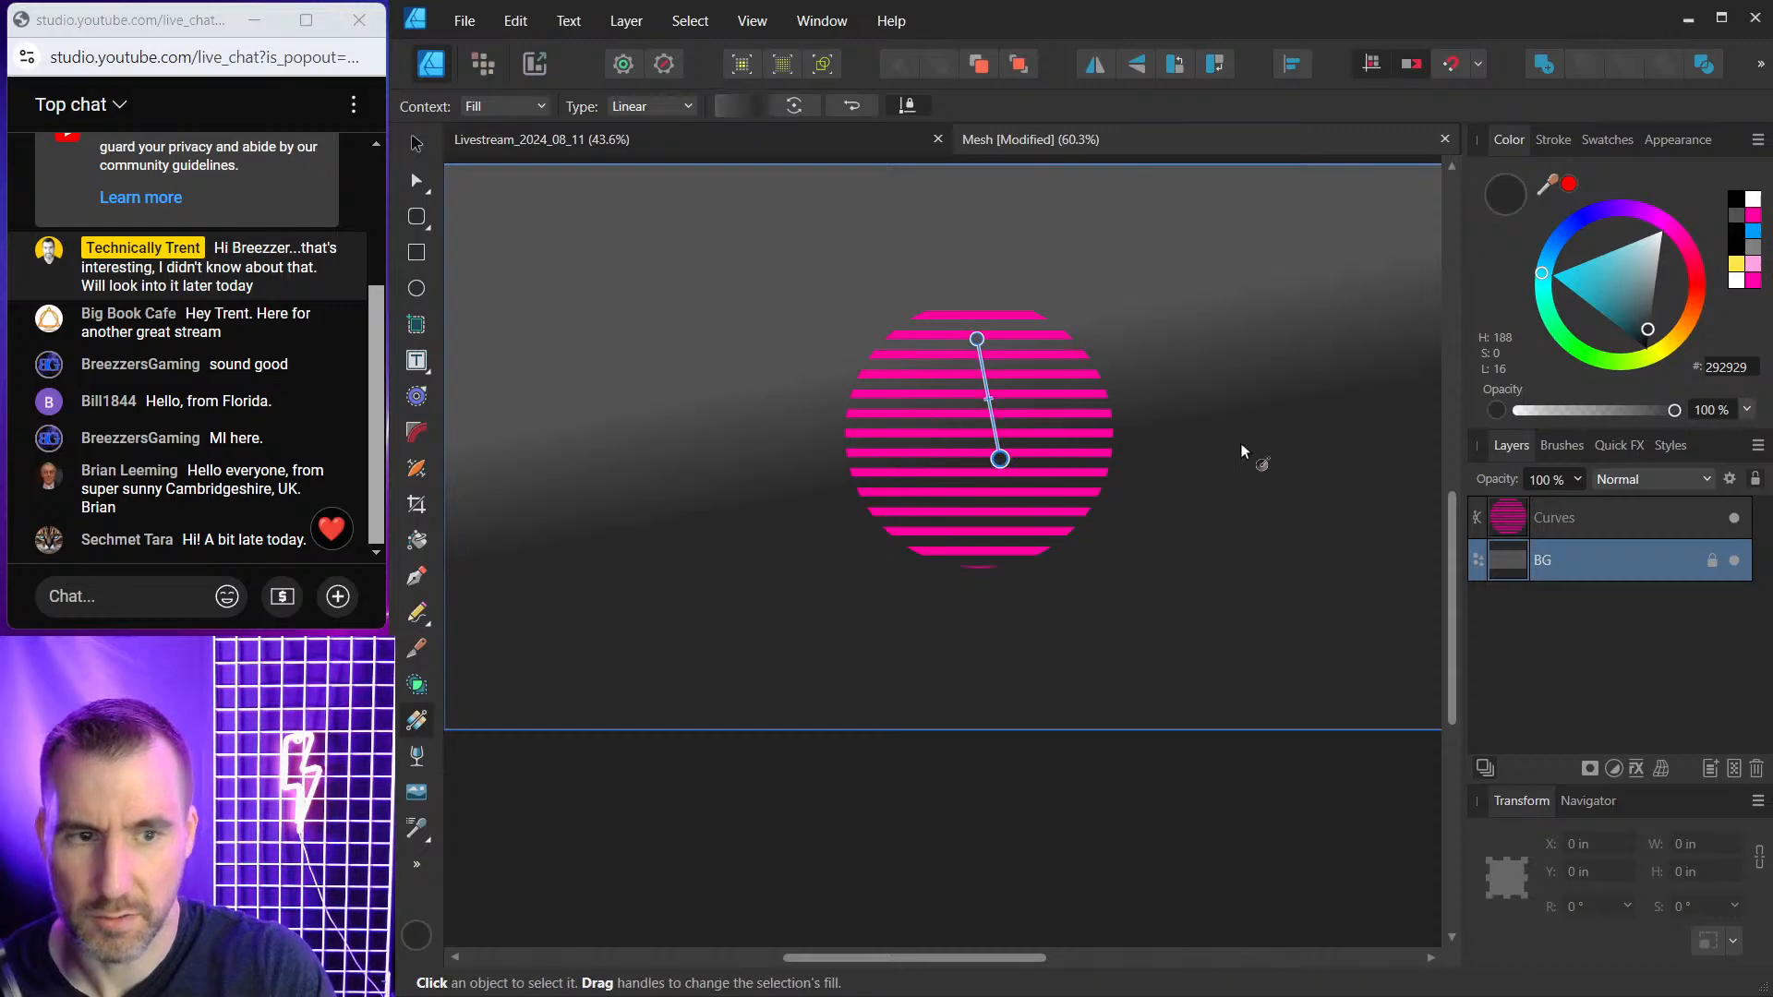
pyautogui.hotkey('ctrl', 'z')
# Apply a near-vertical linear gradient to the striped circle, running from blue at its top to bright magenta-pink at its bottom.
pyautogui.click(1489, 525)
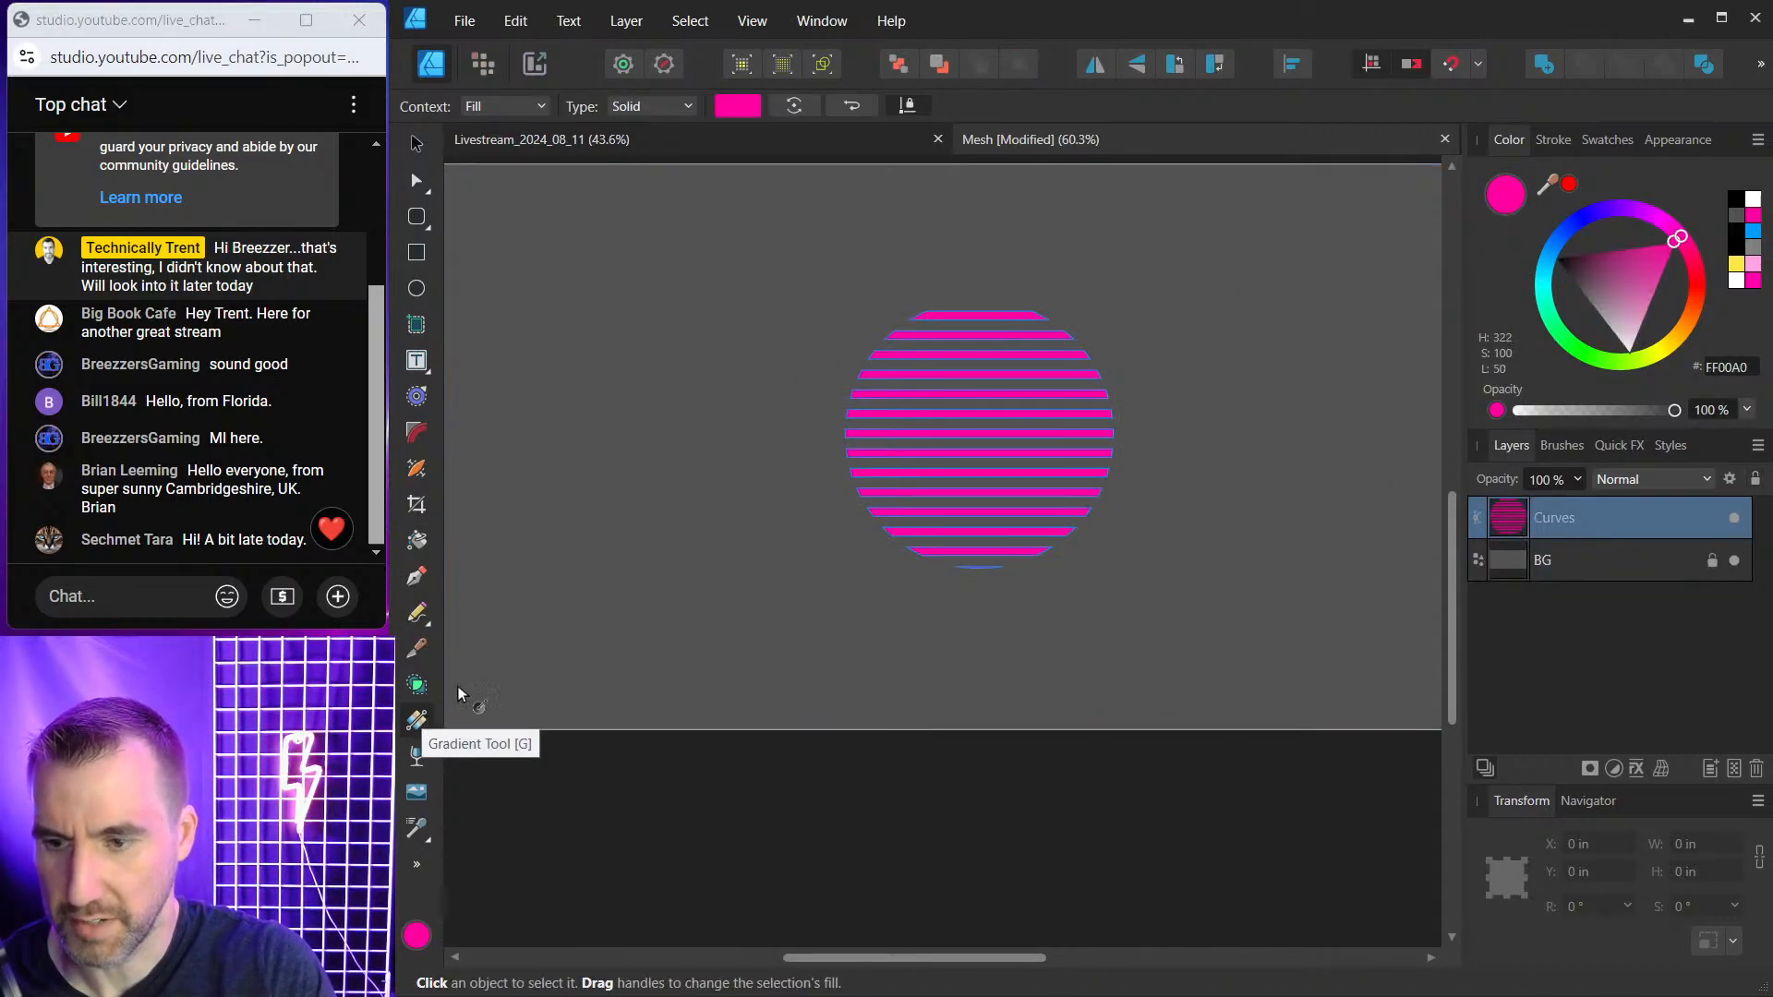
pyautogui.moveTo(963, 368); pyautogui.dragTo(987, 511)
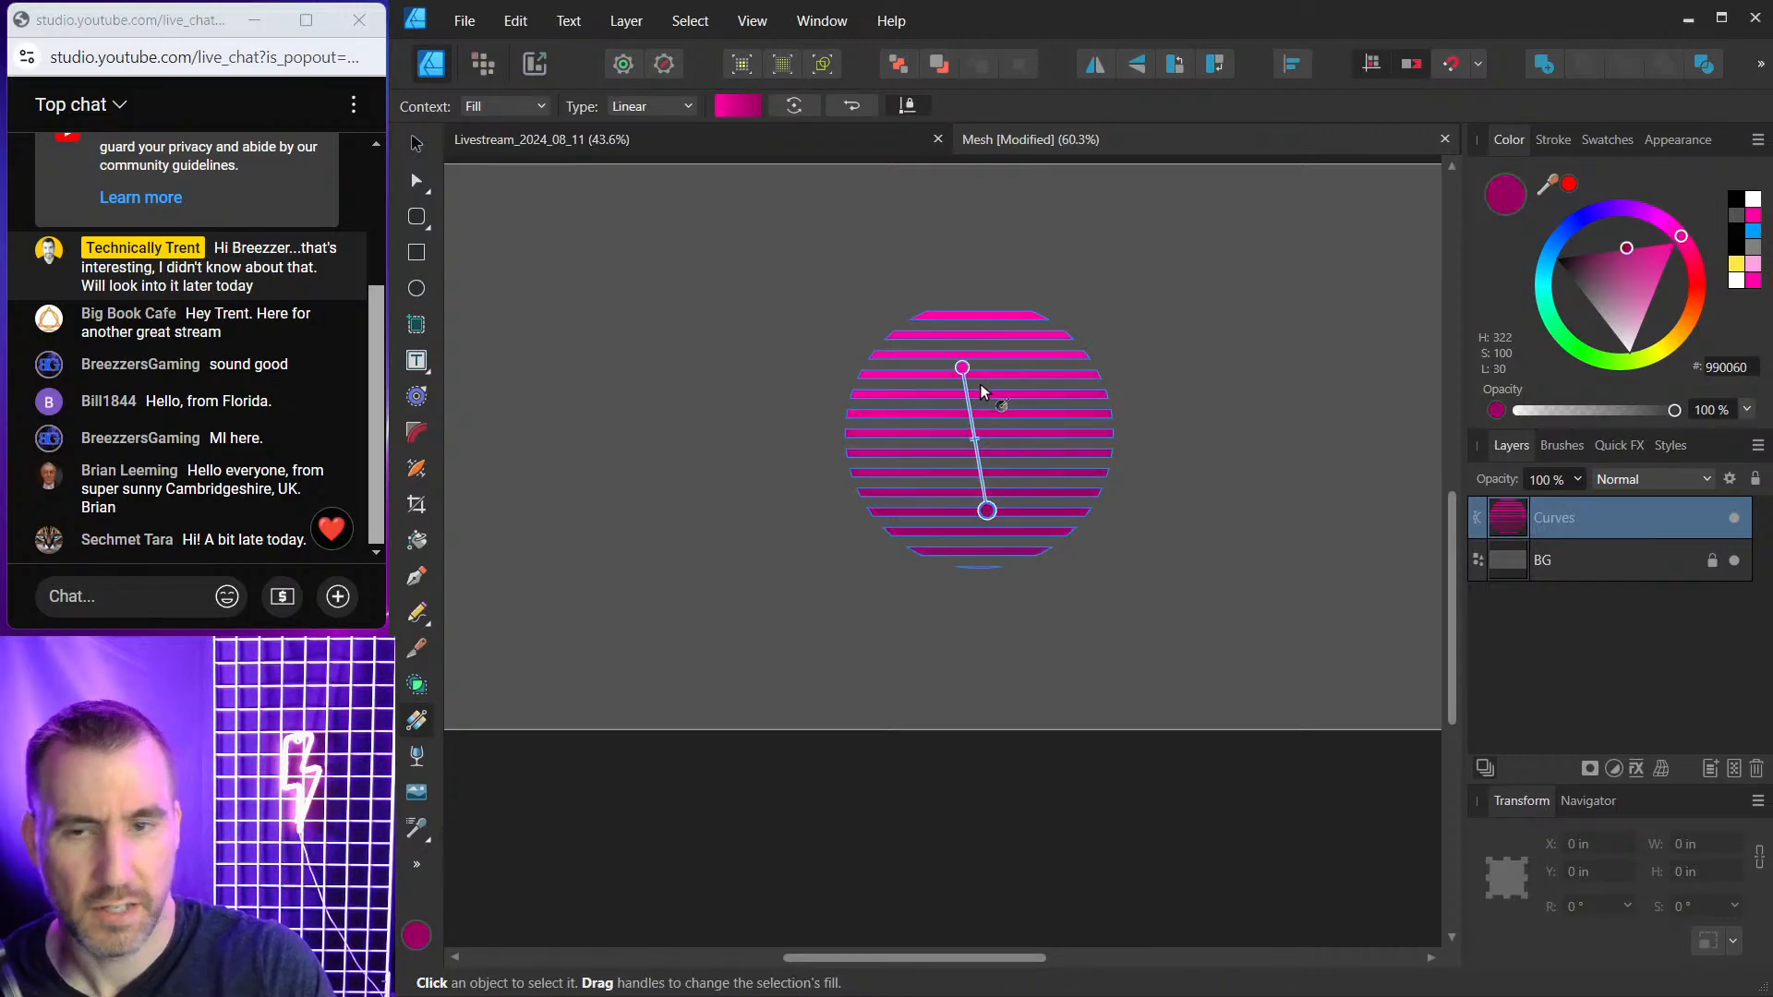
pyautogui.click(962, 368)
pyautogui.moveTo(1562, 226); pyautogui.dragTo(1672, 226)
pyautogui.click(987, 511)
pyautogui.click(1644, 258)
pyautogui.click(972, 440)
pyautogui.click(416, 146)
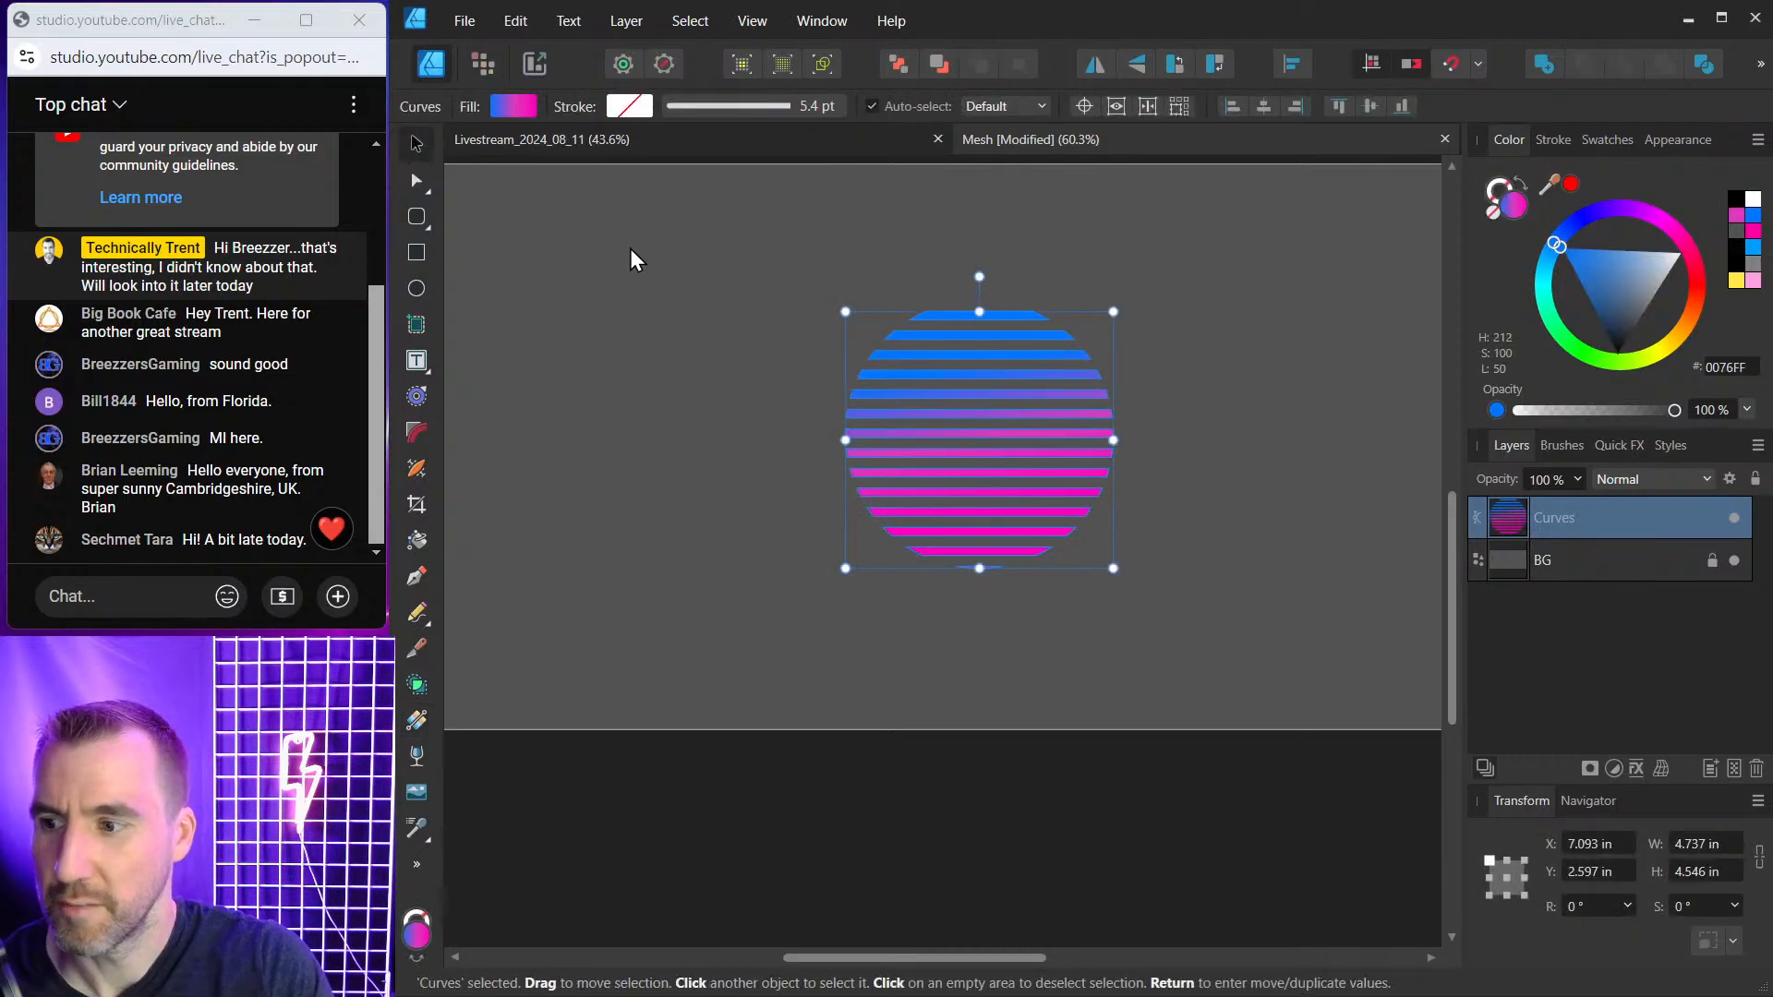
# Place the gradient striped circle in a Mesh warp group.
pyautogui.click(634, 248)
pyautogui.click(965, 432)
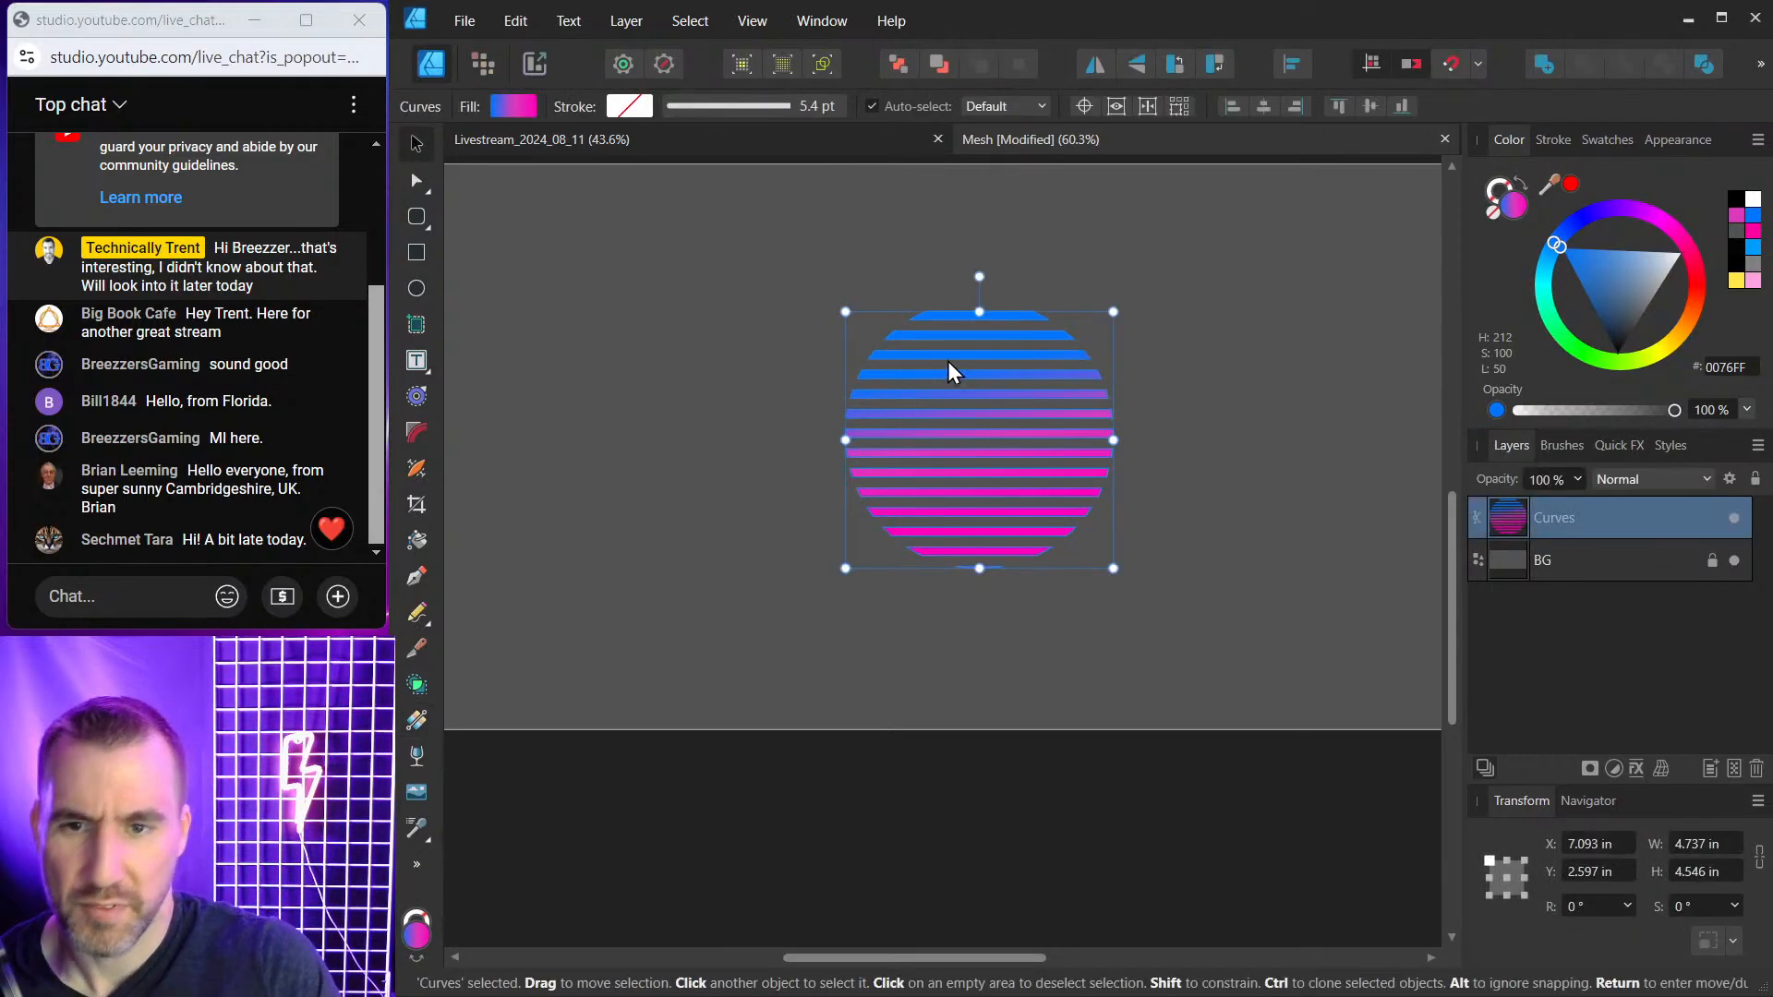
pyautogui.scroll(1, 917, 381)
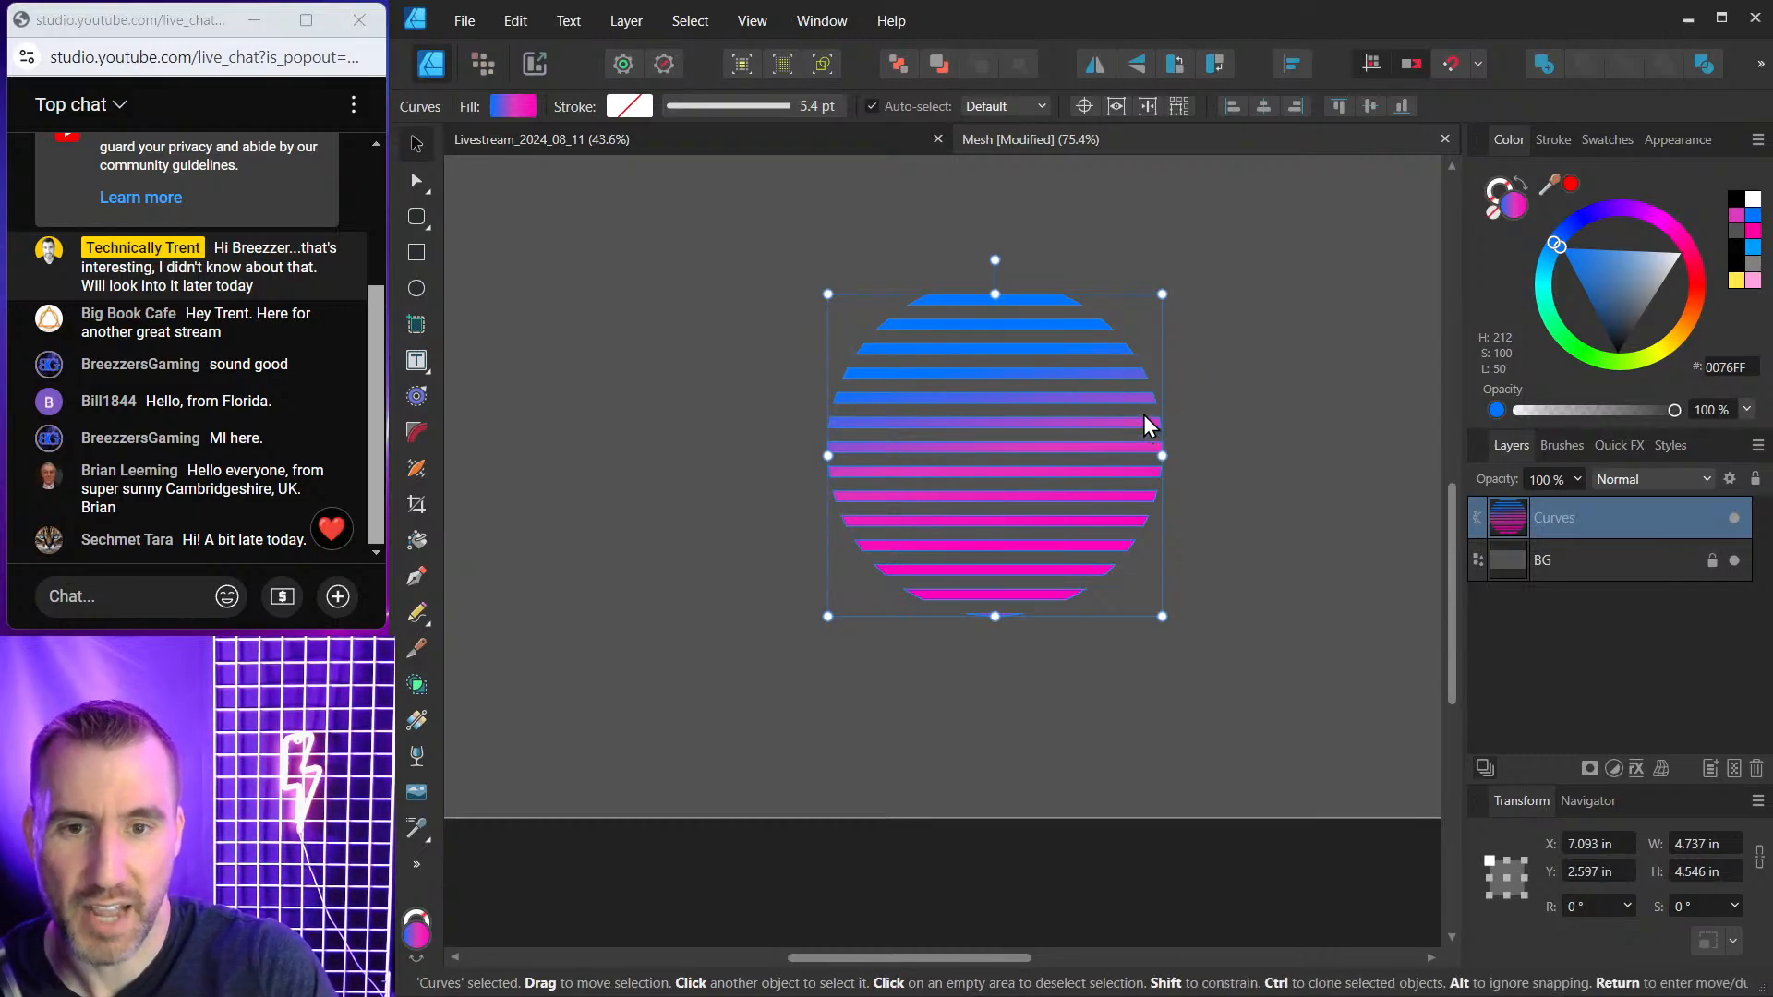
pyautogui.click(1660, 769)
pyautogui.click(1627, 794)
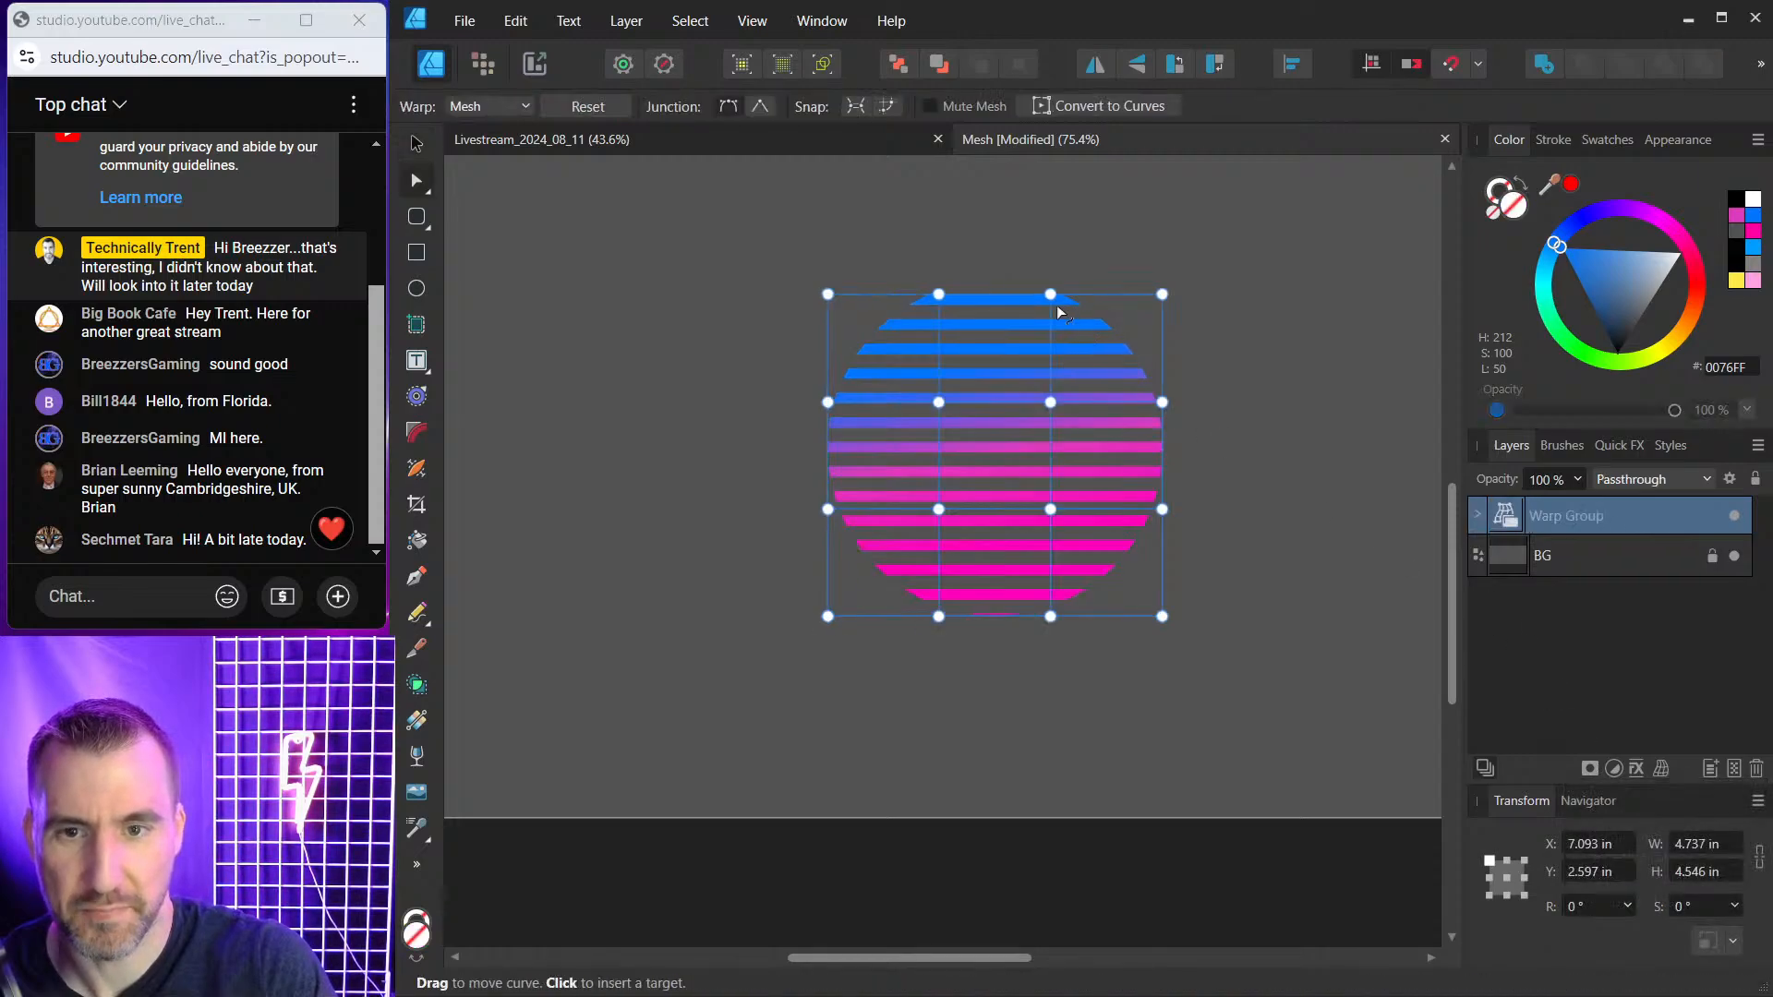
# Bend the mesh's right inner vertical line by moving its two inner nodes and its bottom node down and slightly right.
pyautogui.moveTo(1051, 295)
pyautogui.mouseDown()
pyautogui.moveTo(1060, 278)
pyautogui.moveTo(1056, 294)
pyautogui.mouseUp()
pyautogui.moveTo(1051, 401); pyautogui.dragTo(1090, 438)
pyautogui.moveTo(1055, 498); pyautogui.dragTo(1097, 560)
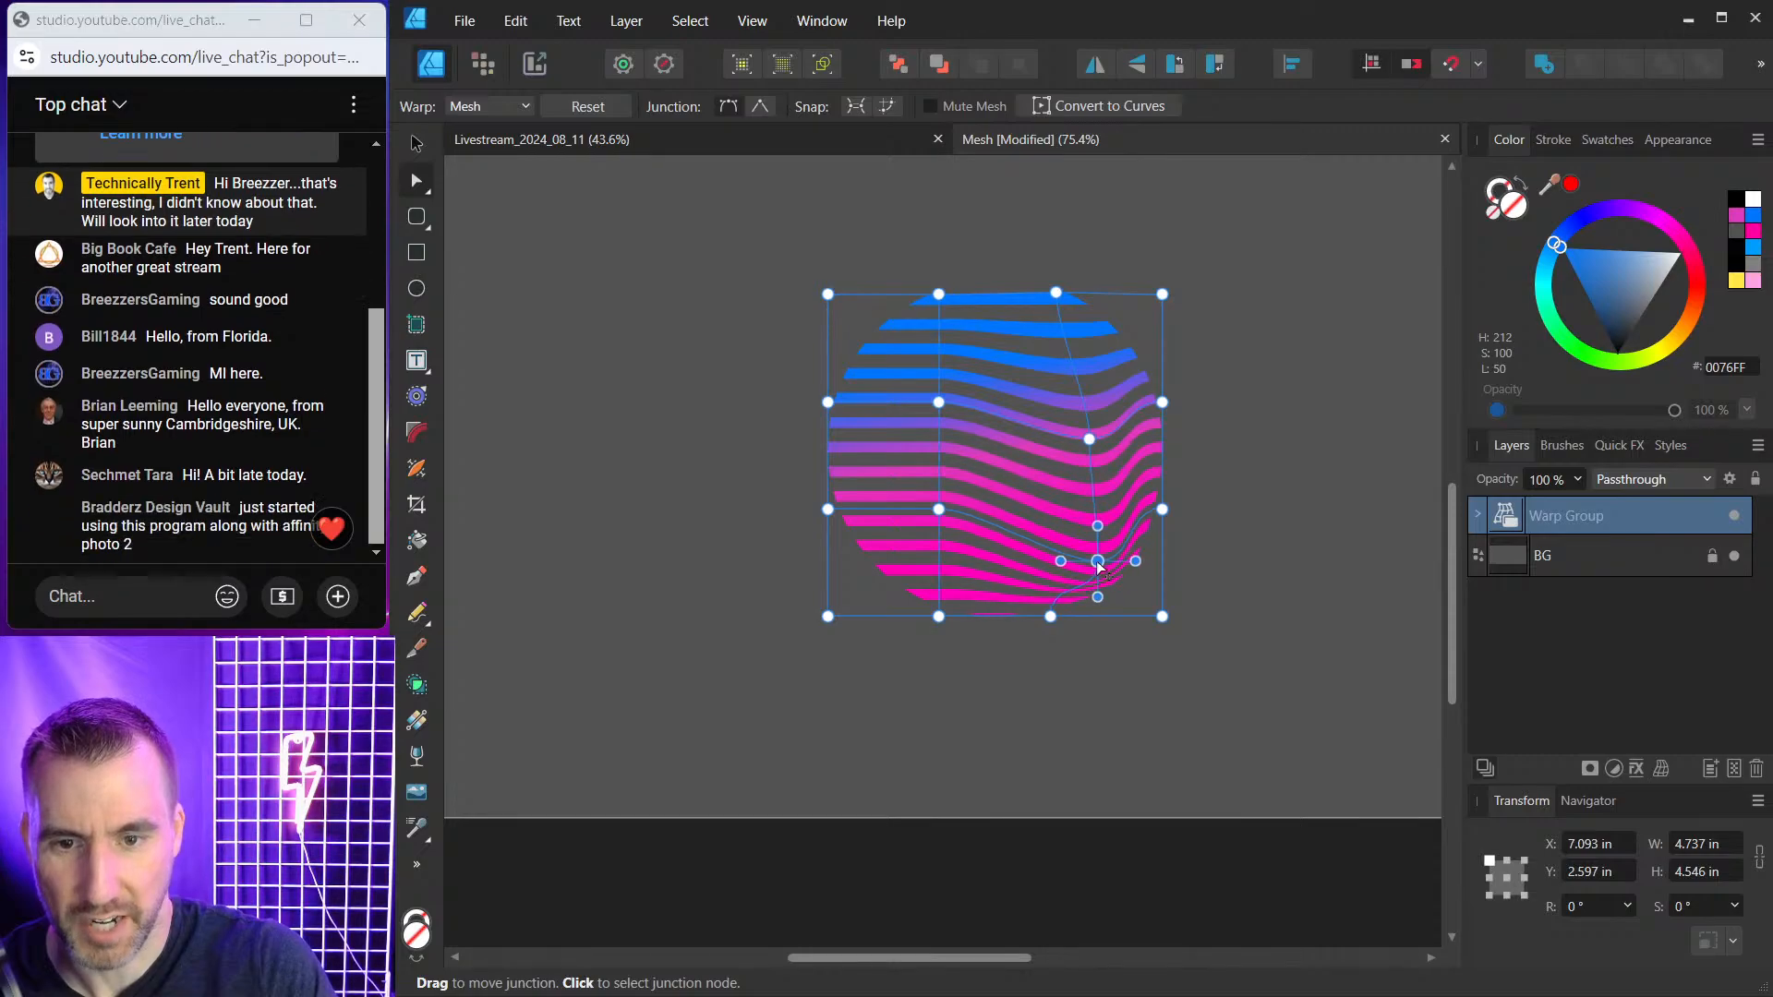
pyautogui.moveTo(1060, 622); pyautogui.dragTo(1092, 699)
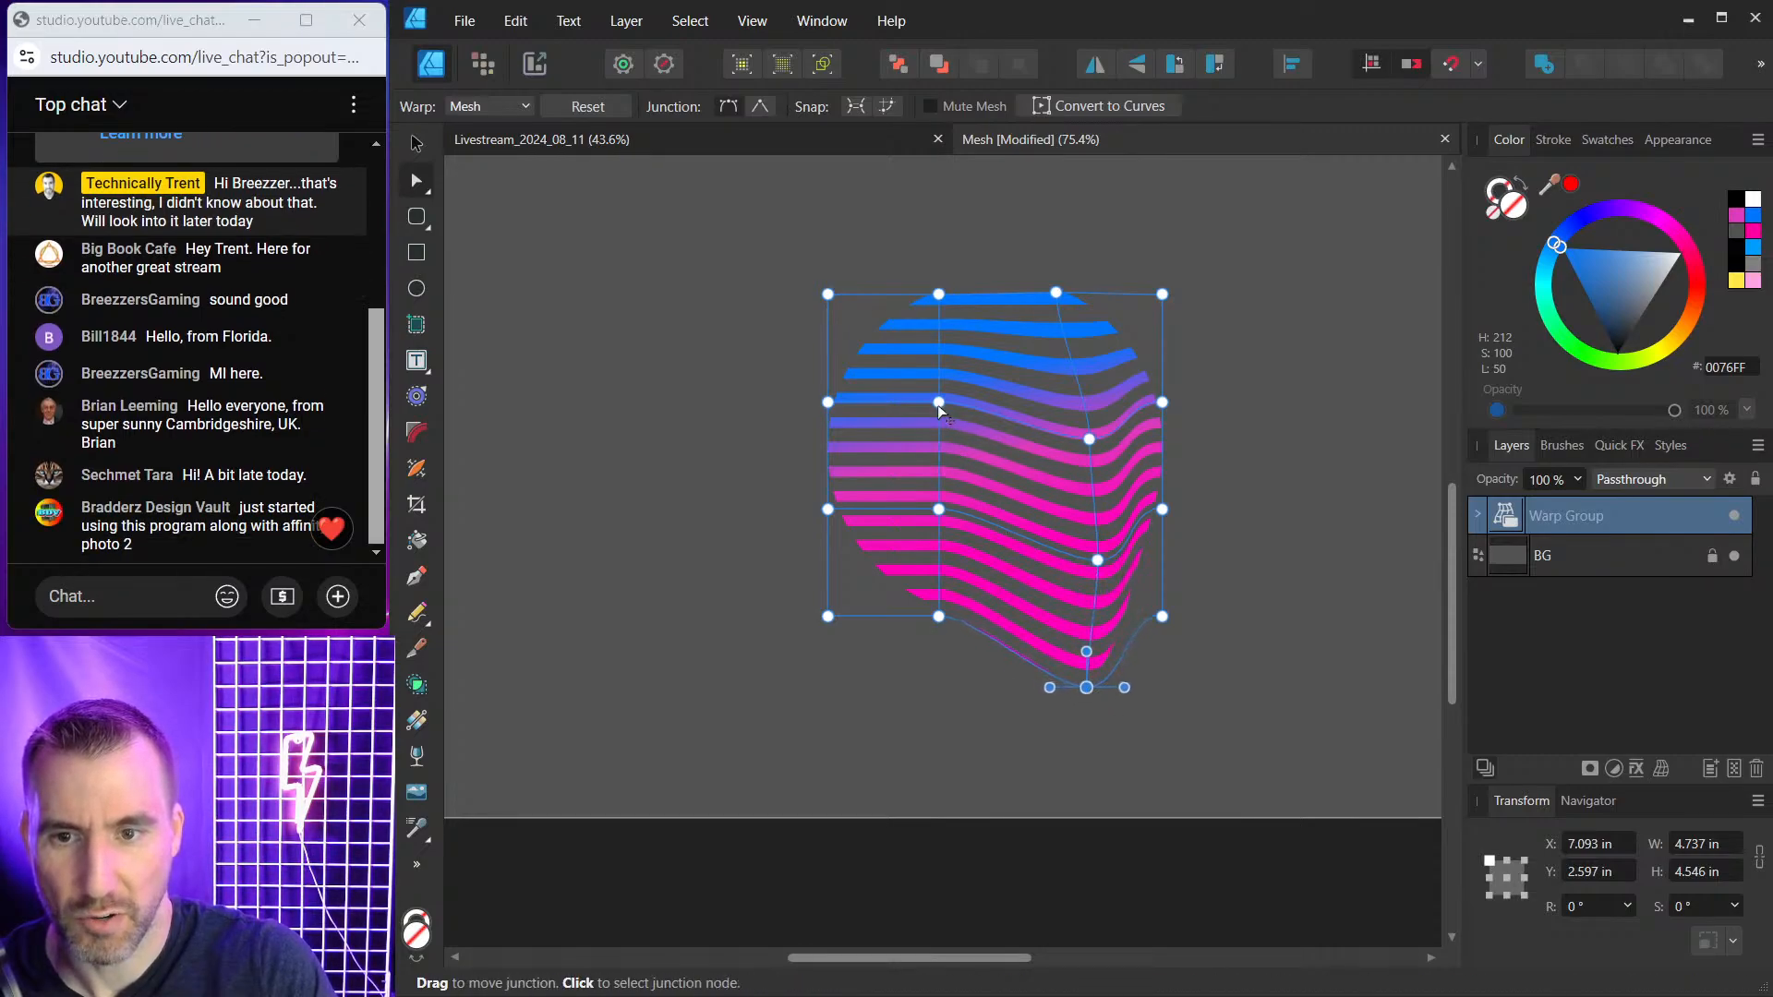
# Pull the left inner line's lower nodes downward, the upper left-edge node up and outward, and the upper-left inner node up near the top edge.
pyautogui.moveTo(939, 404); pyautogui.dragTo(952, 632)
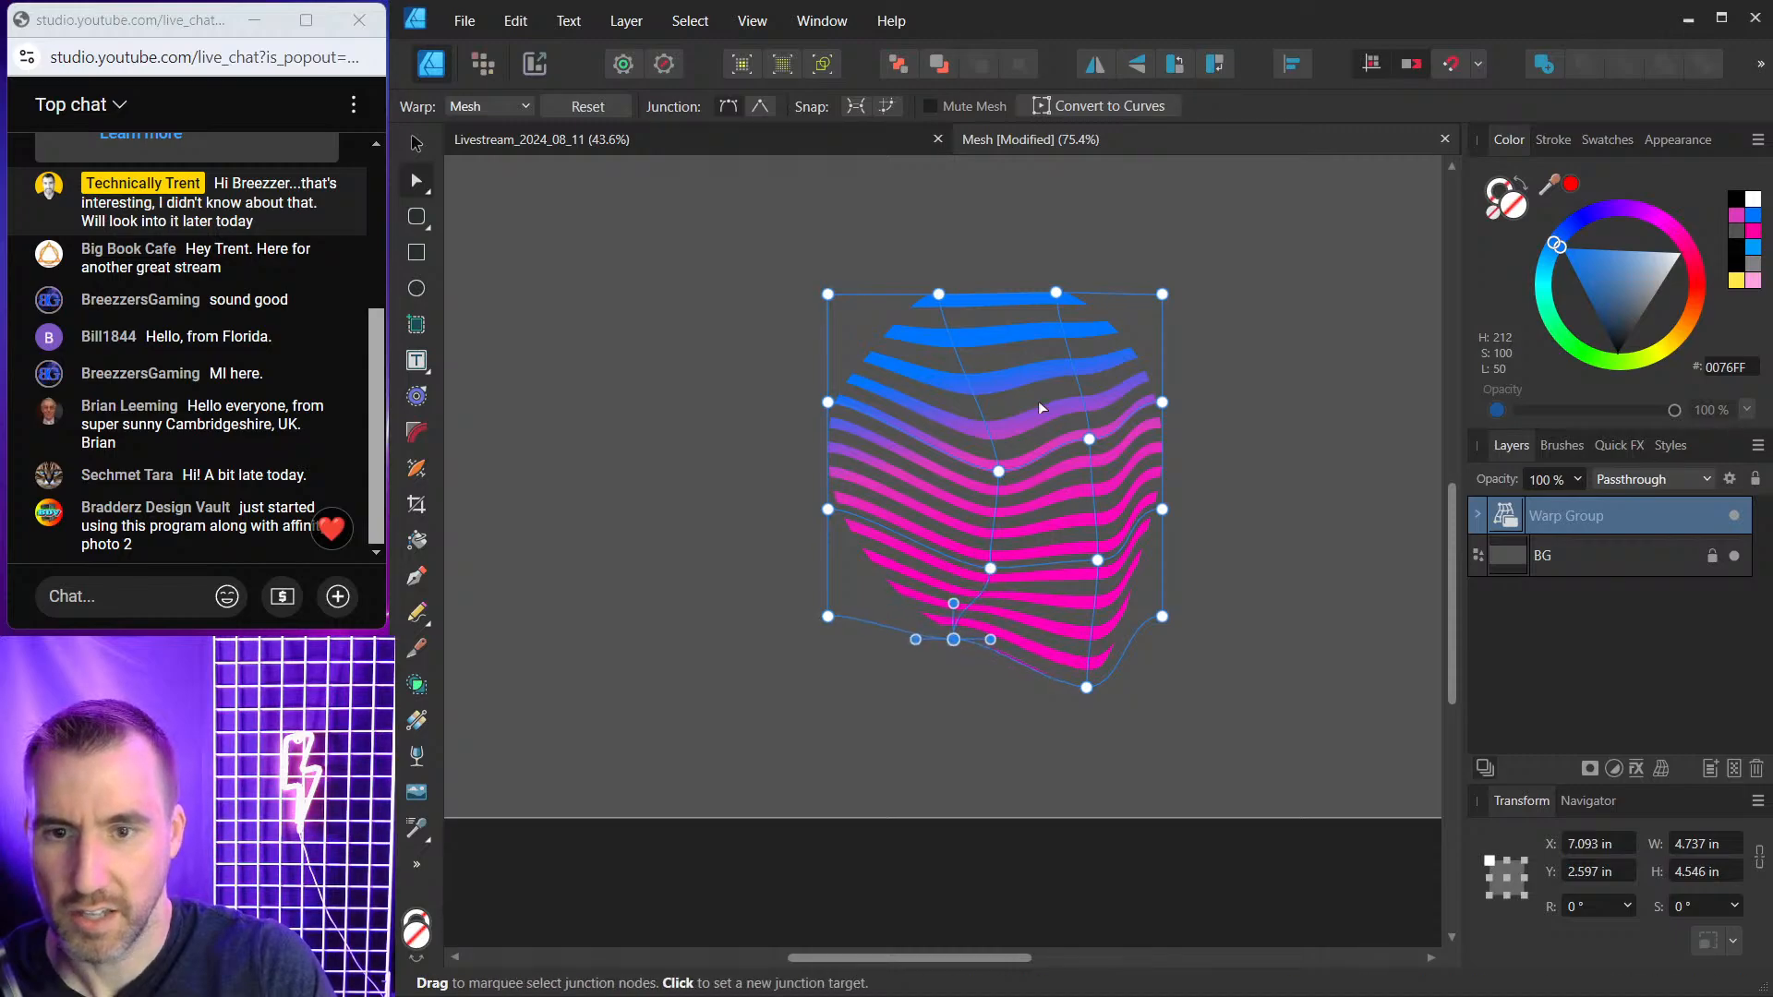
pyautogui.scroll(1, 990, 353)
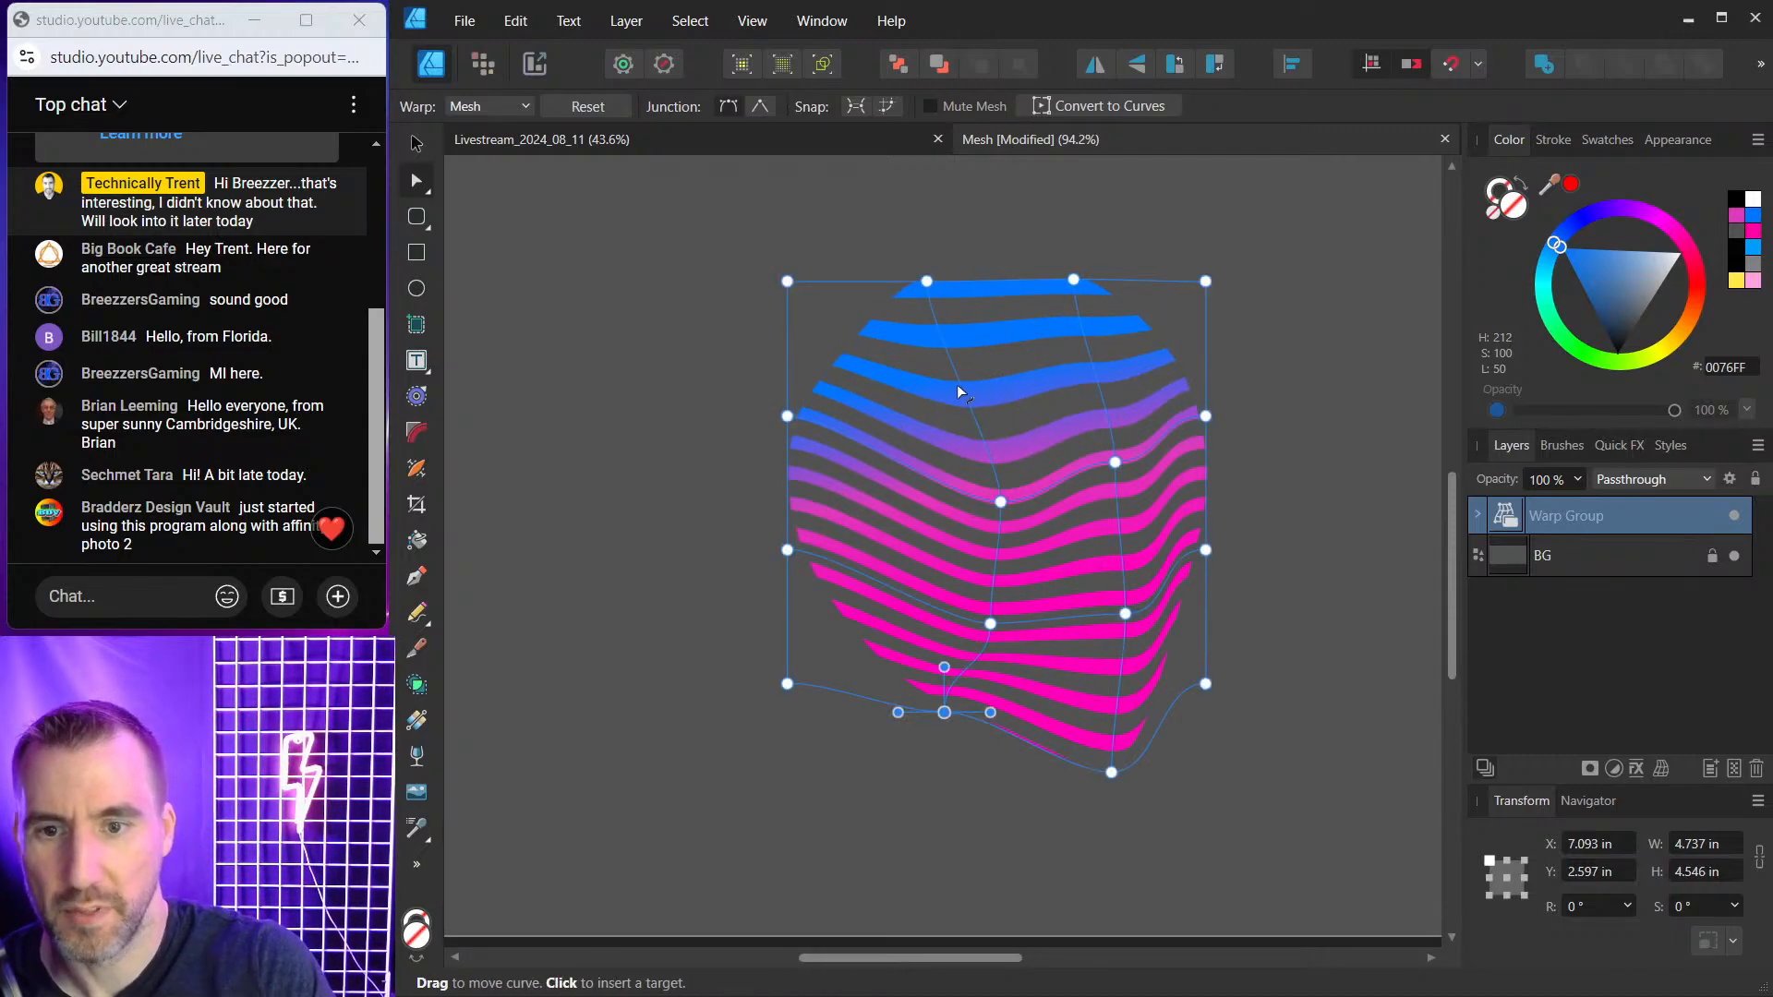
pyautogui.moveTo(782, 403); pyautogui.dragTo(763, 338)
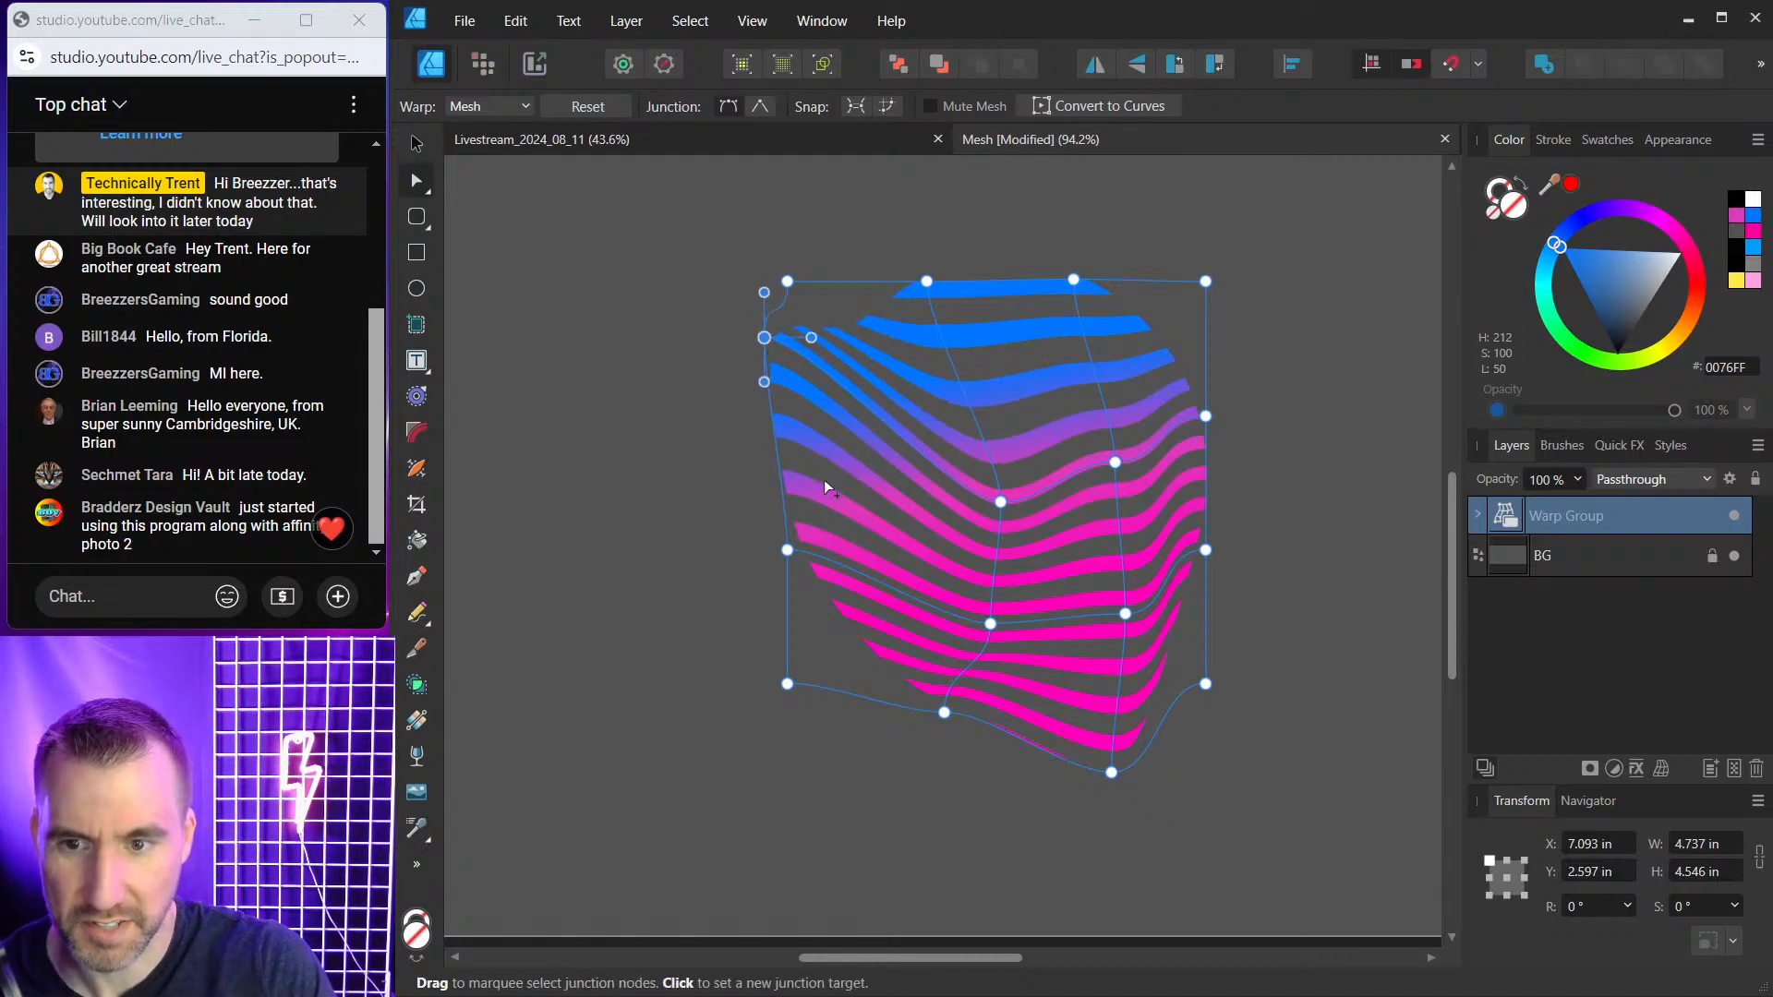
pyautogui.moveTo(1001, 502); pyautogui.dragTo(978, 332)
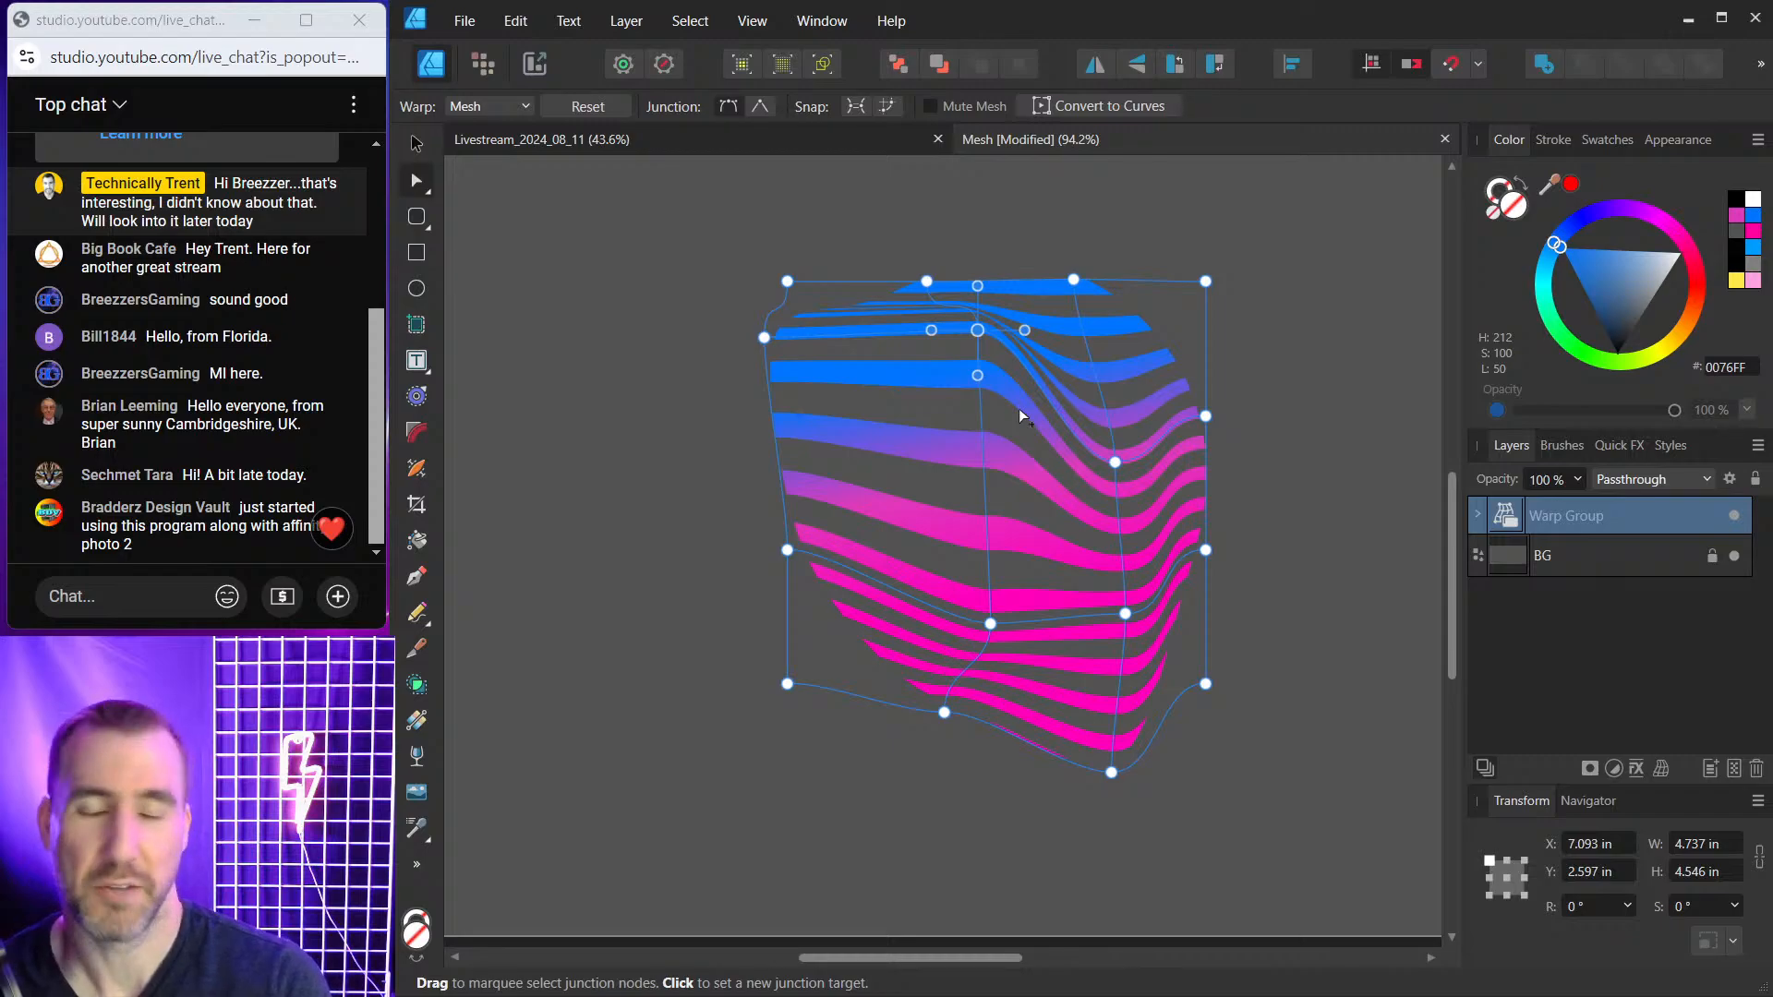
# Delete the warped striped circle and draw a square about 1.13 in wide with a magenta FF00EB fill.
pyautogui.click(417, 144)
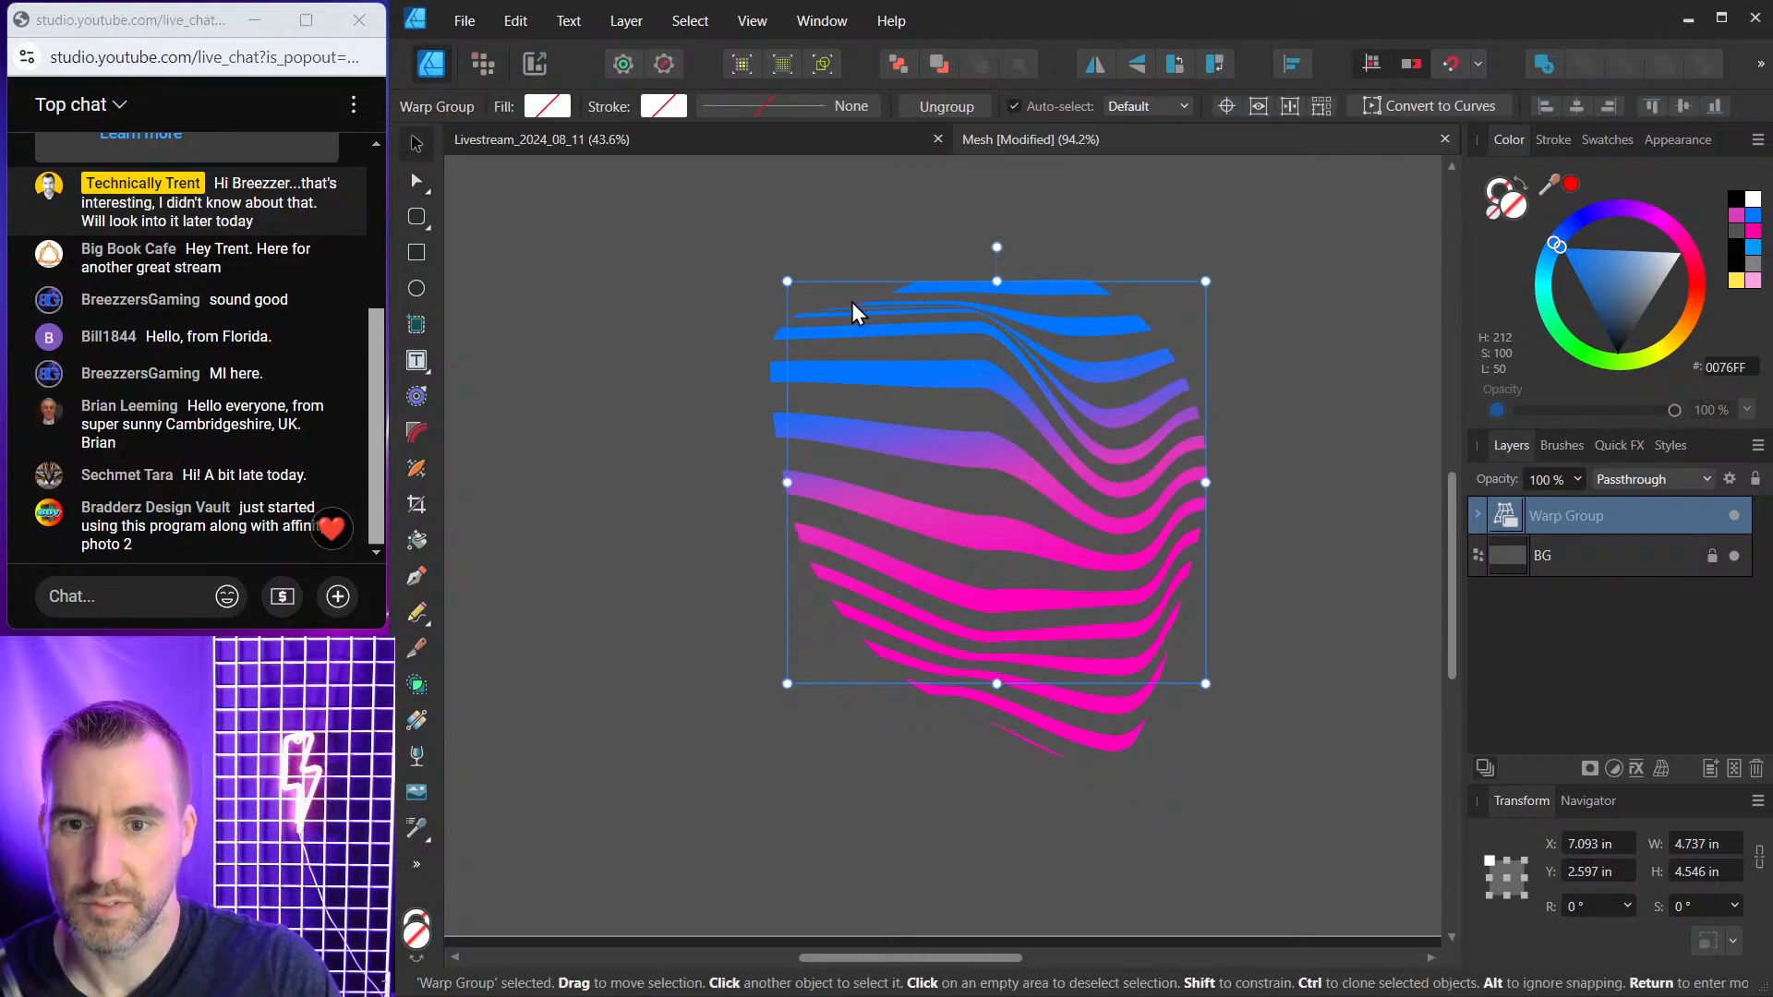
pyautogui.press('Delete')
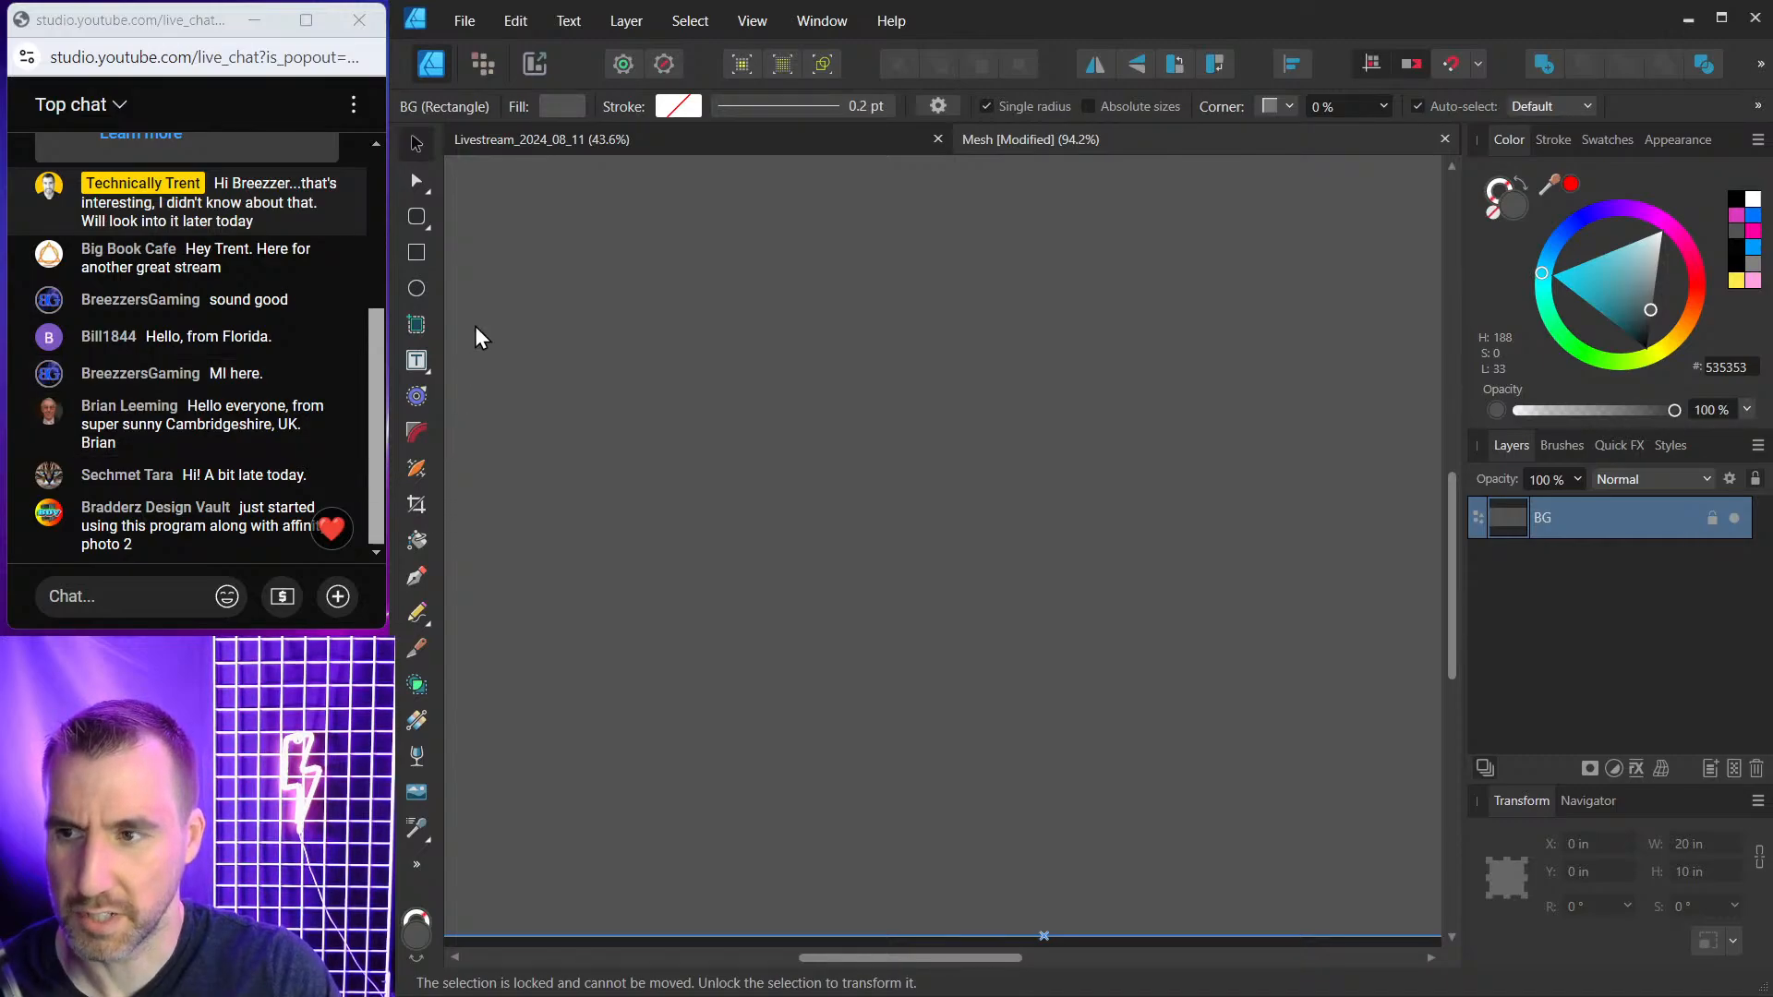
pyautogui.click(416, 252)
pyautogui.moveTo(648, 274); pyautogui.dragTo(748, 376)
pyautogui.click(1659, 220)
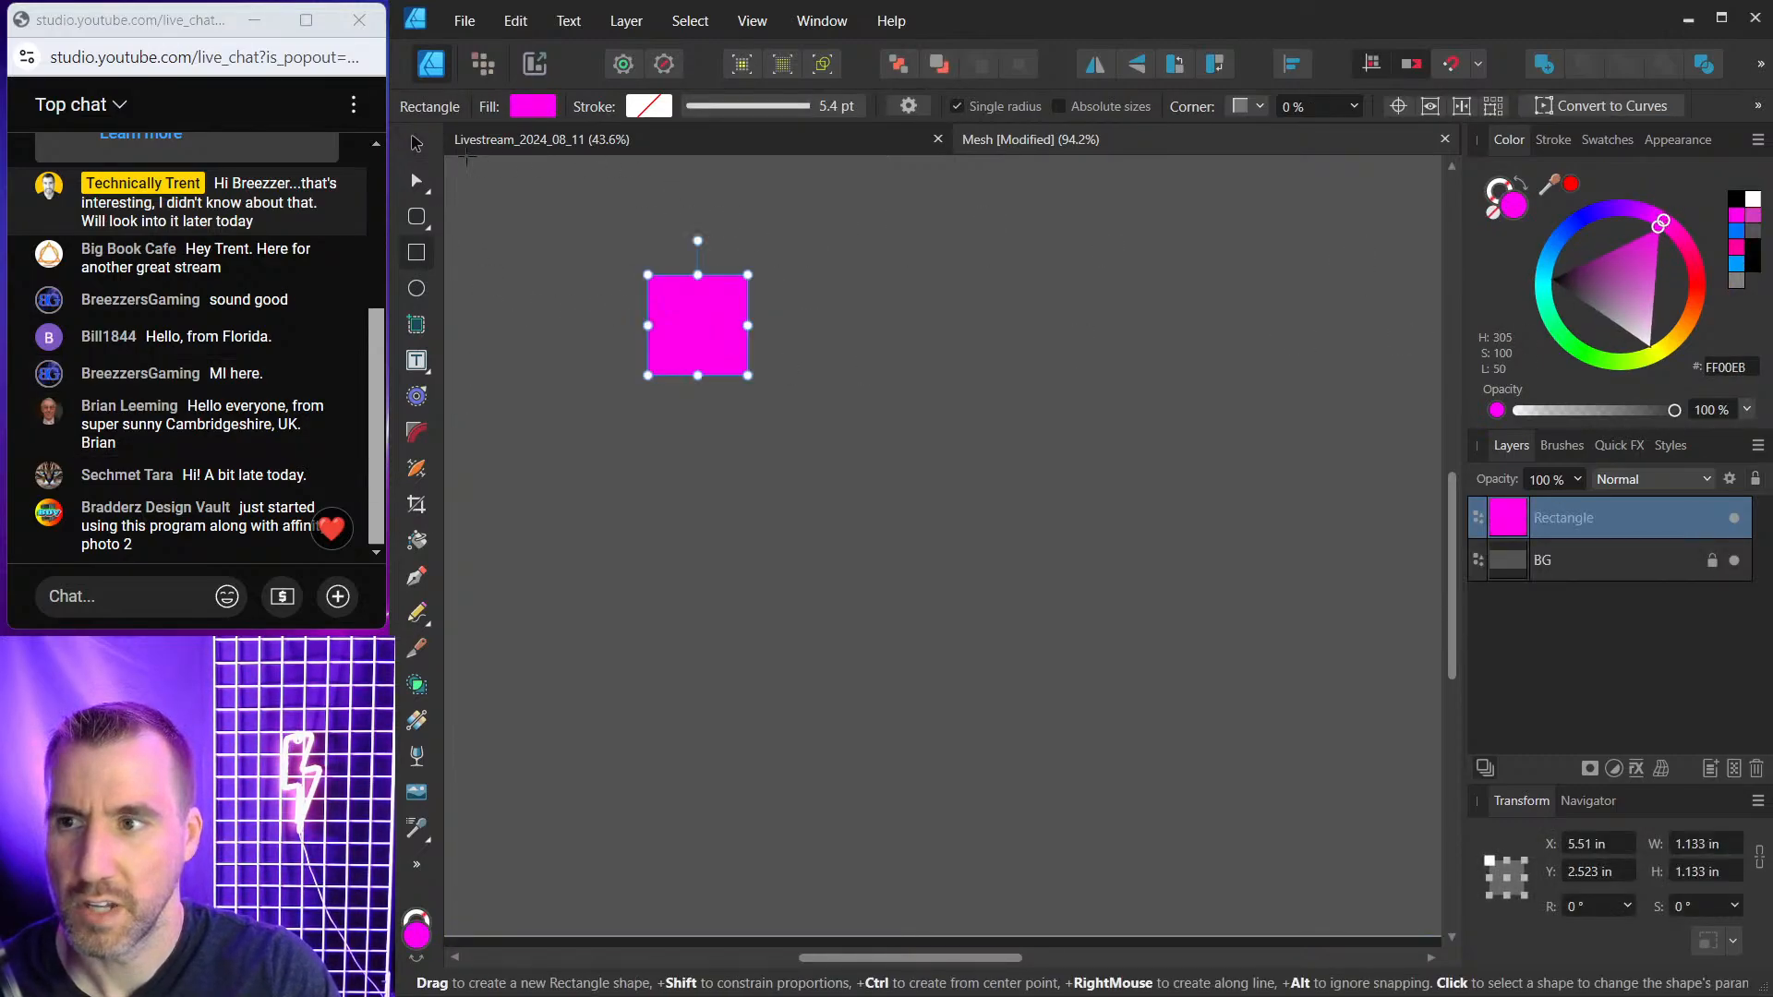
# Duplicate the magenta square diagonally, then copy the resulting blocks to build a 4-by-4 checkerboard.
pyautogui.click(425, 153)
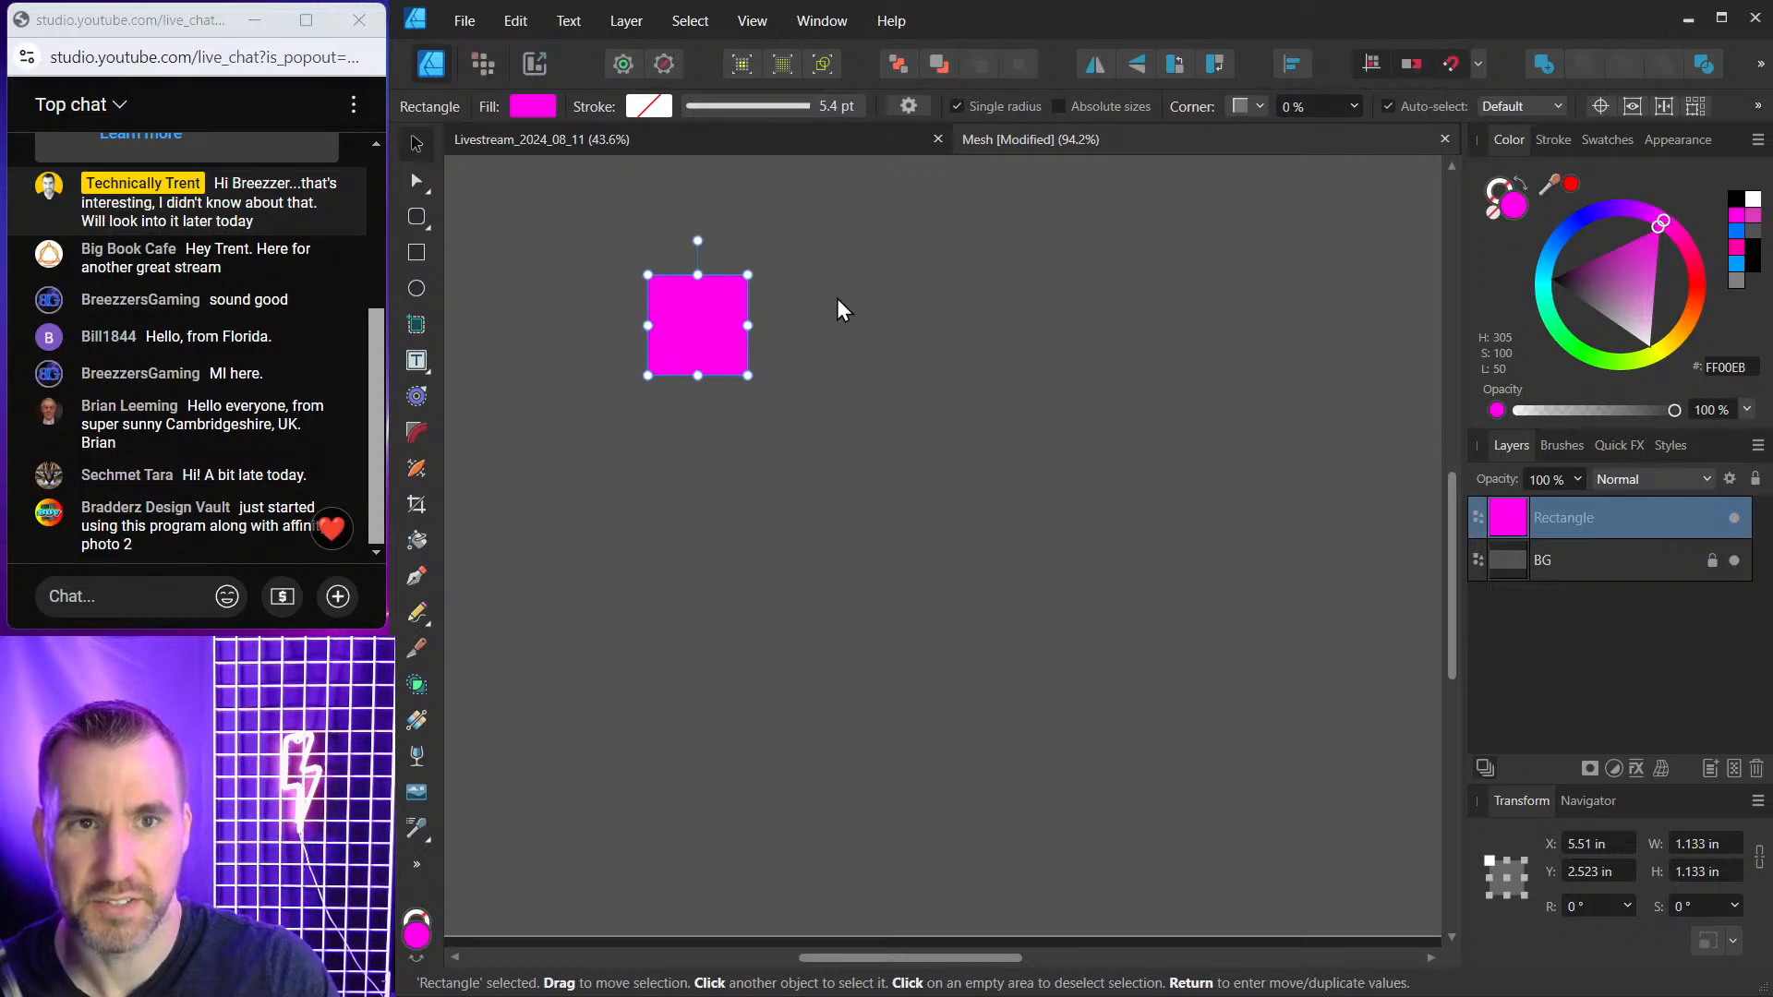
pyautogui.moveTo(693, 305)
pyautogui.mouseDown()
pyautogui.moveTo(774, 419)
pyautogui.moveTo(783, 402)
pyautogui.moveTo(724, 517)
pyautogui.moveTo(801, 601)
pyautogui.mouseUp()
pyautogui.hotkey('ctrl', 'a')
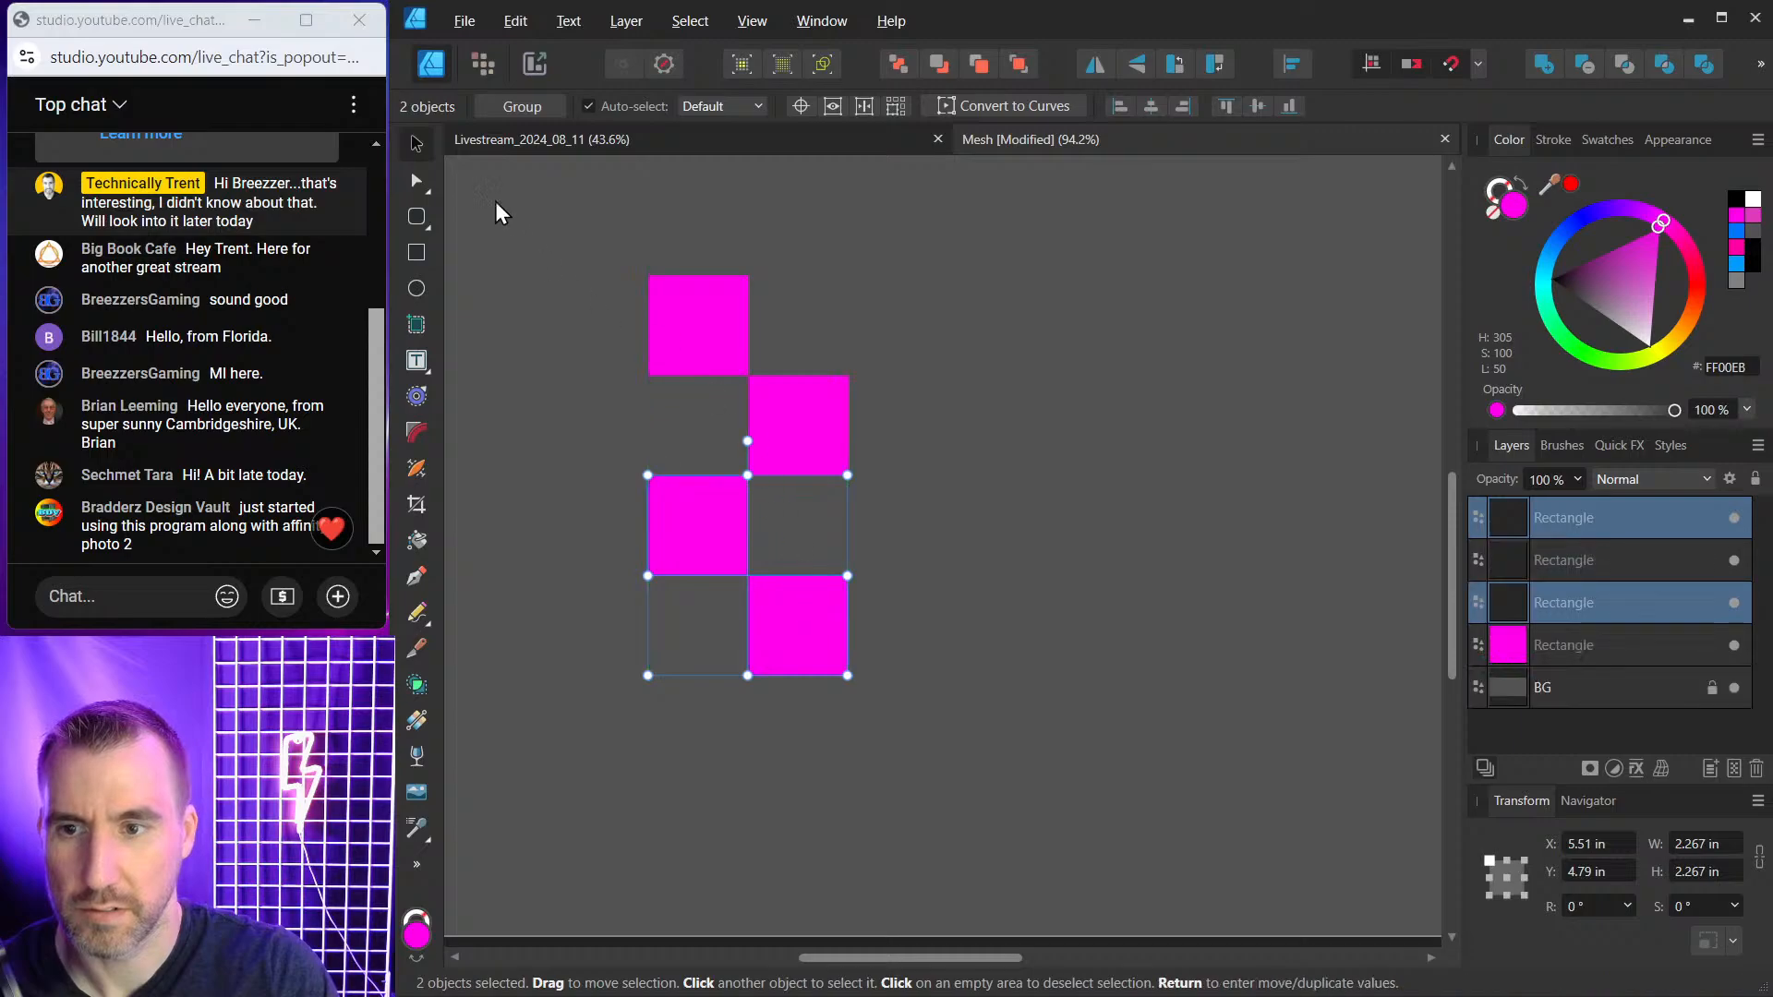
pyautogui.hotkey('ctrl', 'a')
pyautogui.moveTo(801, 436); pyautogui.dragTo(979, 412)
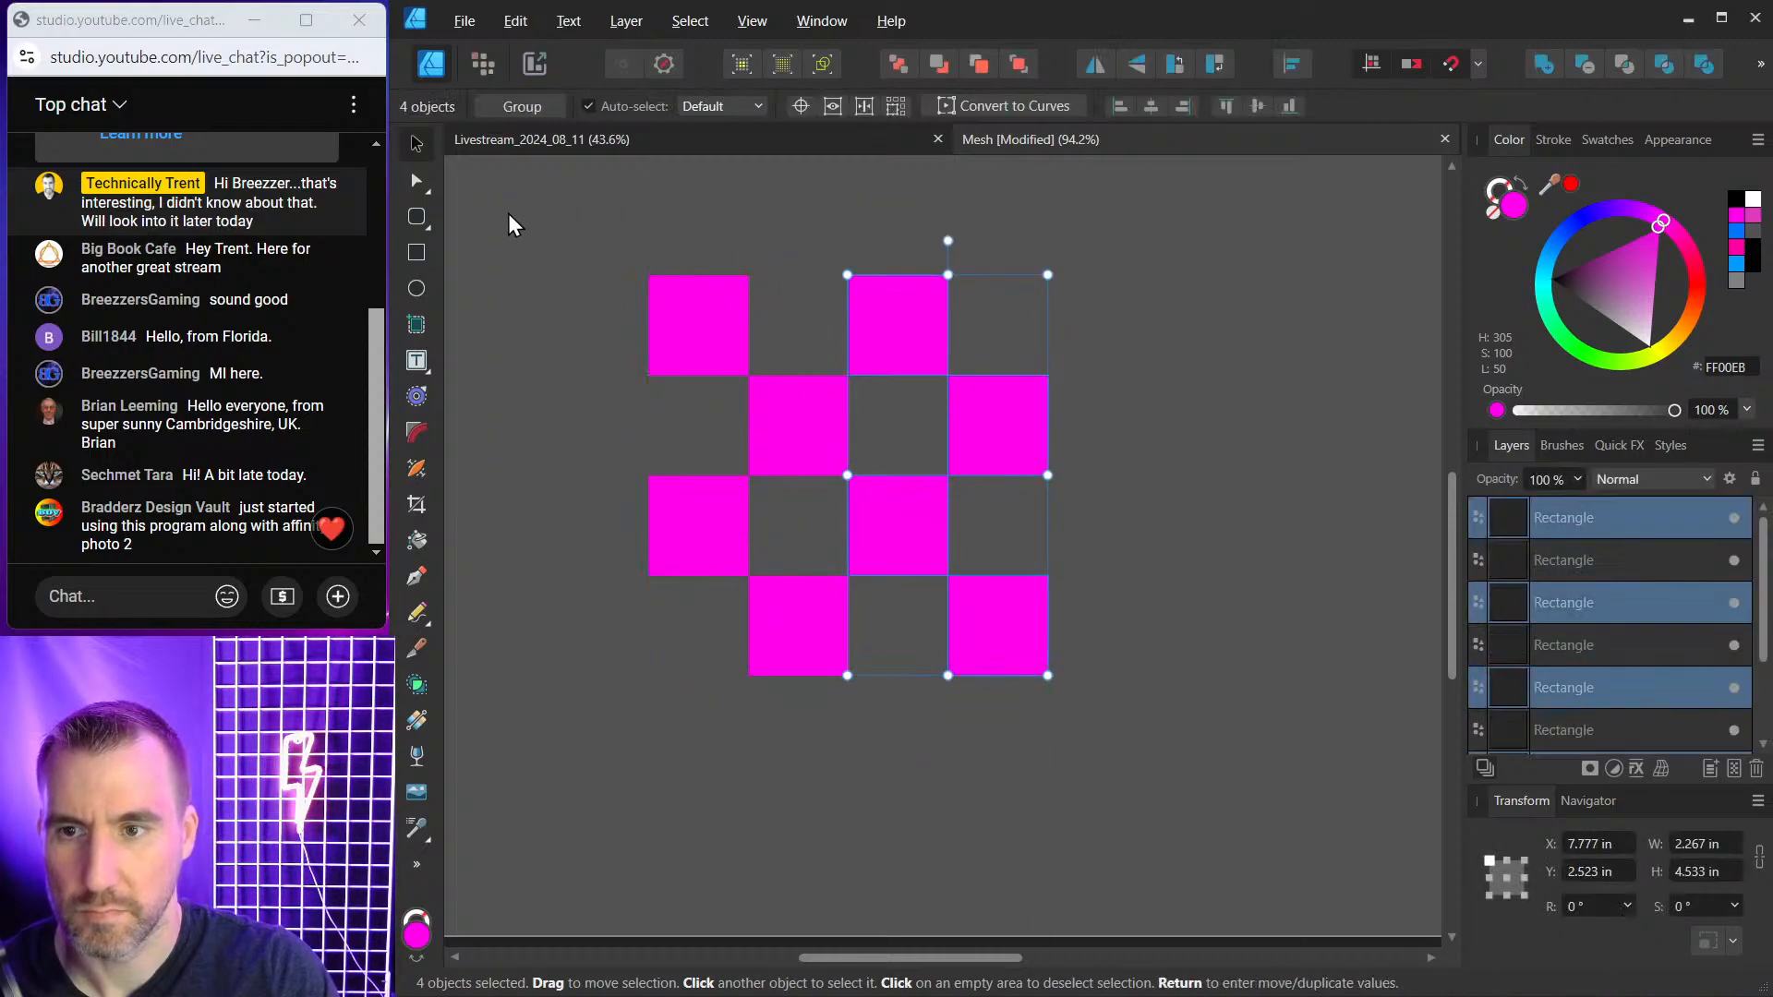
# Duplicate the 4-by-4 checkerboard downward and then the whole block sideways to form an 8-by-8 checkerboard, and select all its squares.
pyautogui.moveTo(554, 239); pyautogui.dragTo(1171, 712)
pyautogui.moveTo(939, 393)
pyautogui.mouseDown()
pyautogui.moveTo(914, 751)
pyautogui.moveTo(932, 781)
pyautogui.mouseUp()
pyautogui.scroll(-2, 884, 541)
pyautogui.scroll(1, 884, 545)
pyautogui.scroll(2, 883, 545)
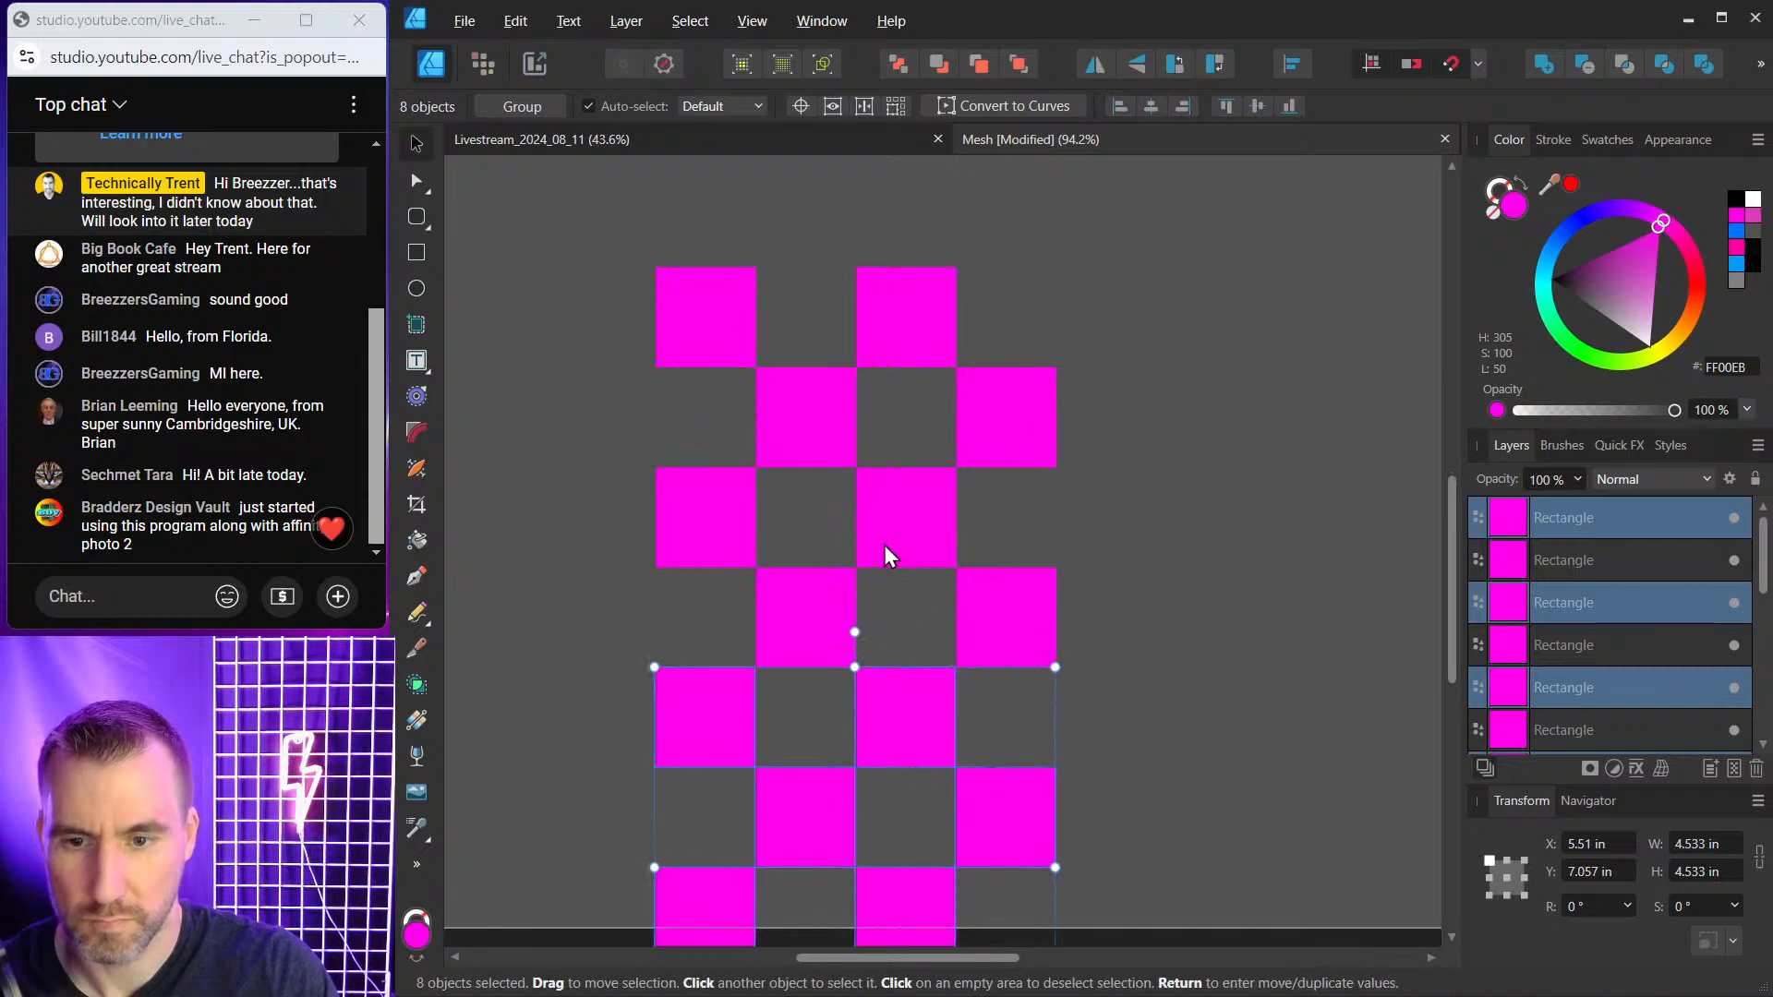
pyautogui.scroll(-3, 884, 545)
pyautogui.moveTo(633, 326); pyautogui.dragTo(1126, 861)
pyautogui.moveTo(916, 597); pyautogui.dragTo(1097, 580)
pyautogui.click(1265, 497)
pyautogui.moveTo(694, 352); pyautogui.dragTo(1234, 887)
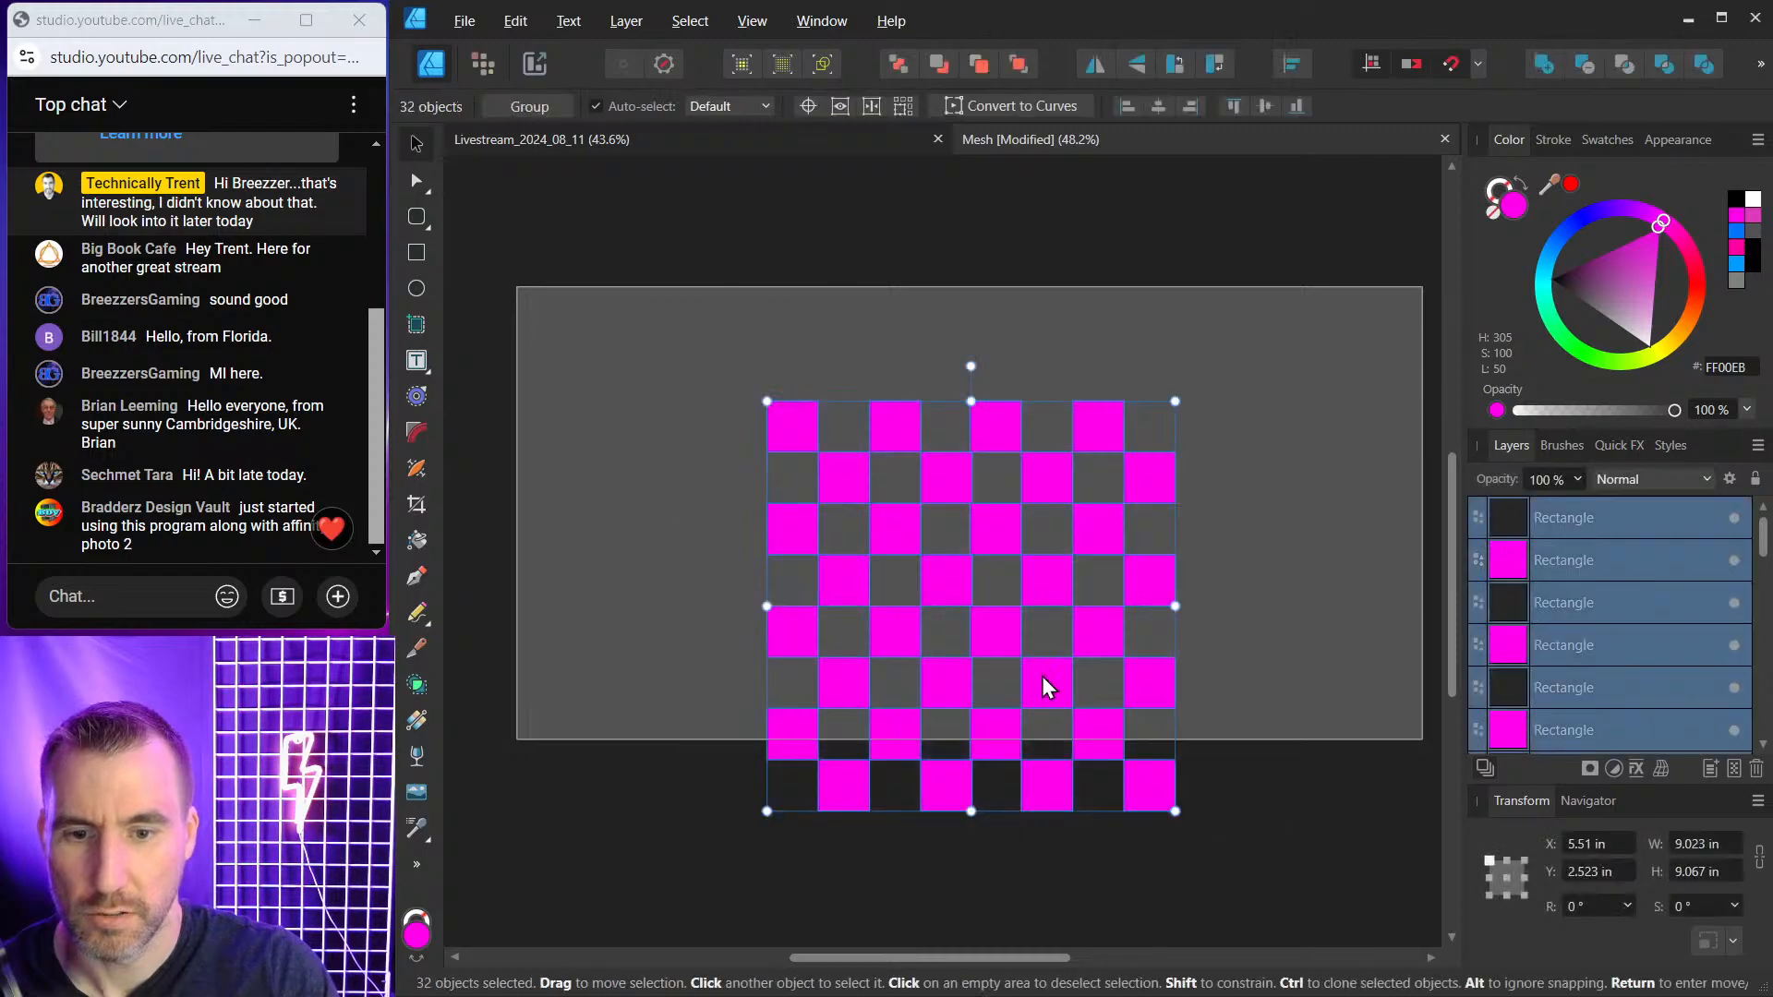
# Fit the checkerboard squares on the page at about 8.15 by 8.19 in and merge them into one shape with Add.
pyautogui.moveTo(1004, 634); pyautogui.dragTo(977, 540)
pyautogui.moveTo(1147, 309); pyautogui.dragTo(1109, 348)
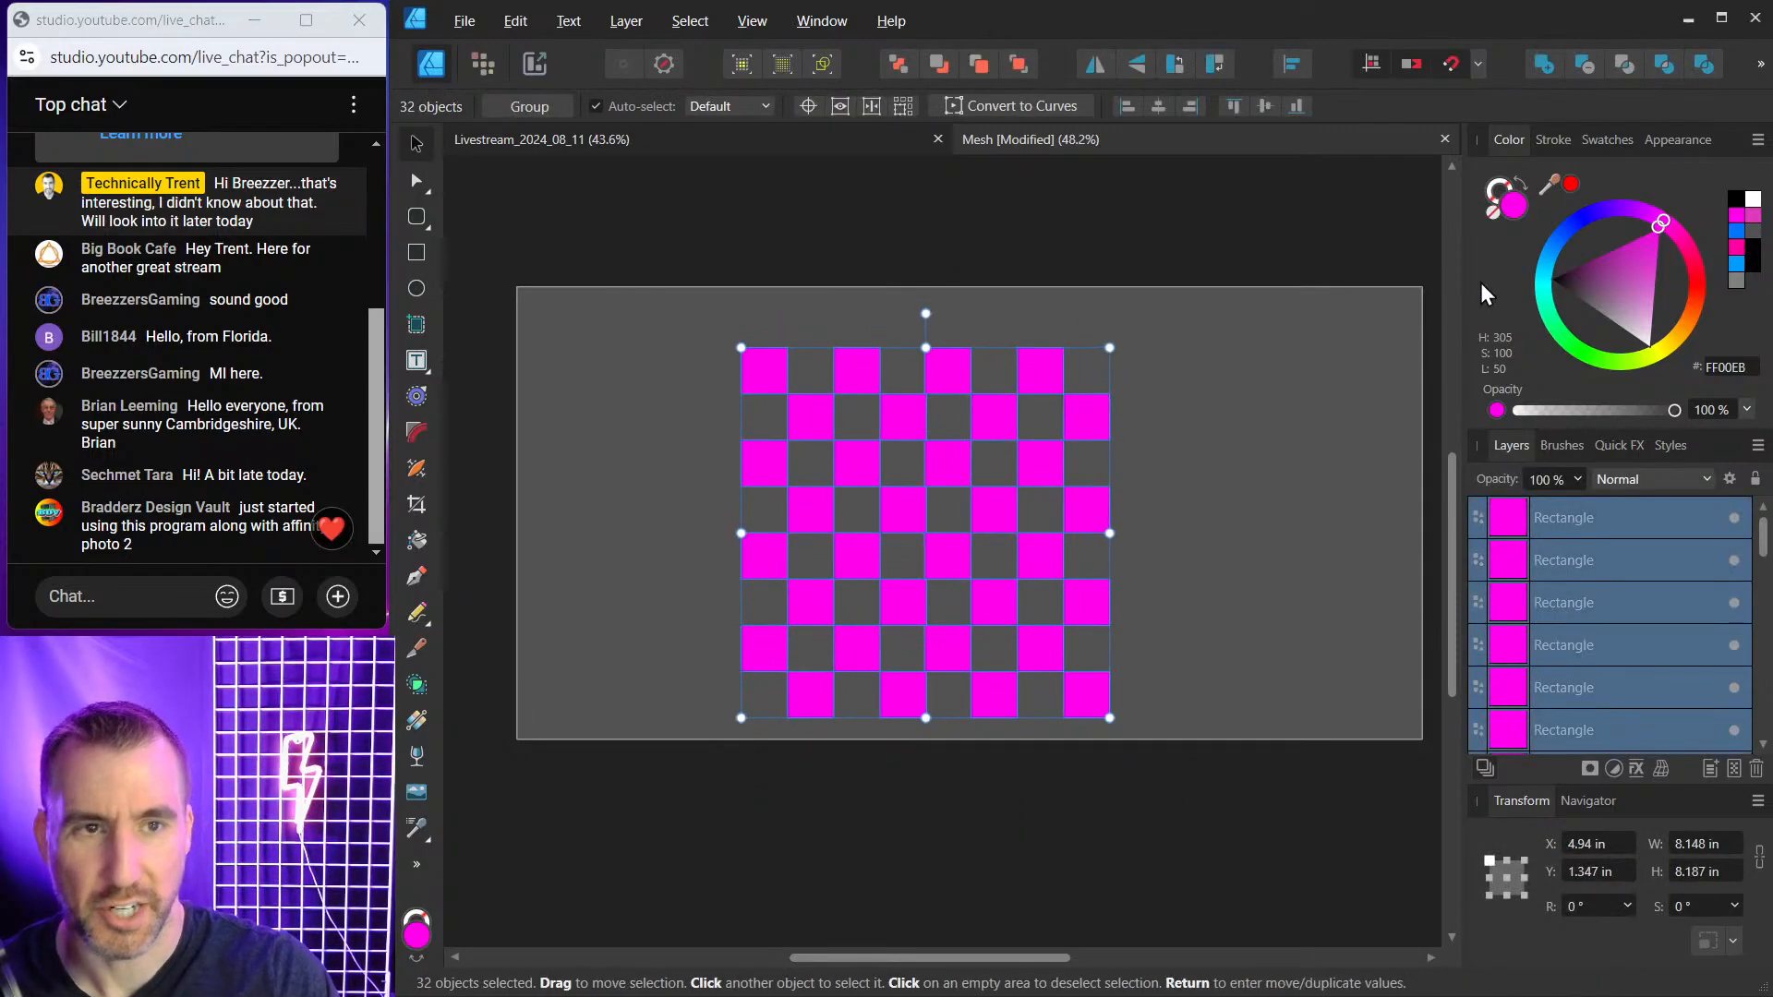
pyautogui.click(1542, 63)
# Draw a rectangle with a light pink FF80F5 fill and fit it exactly over the checkerboard, 8.148 by 8.187 in.
pyautogui.click(417, 252)
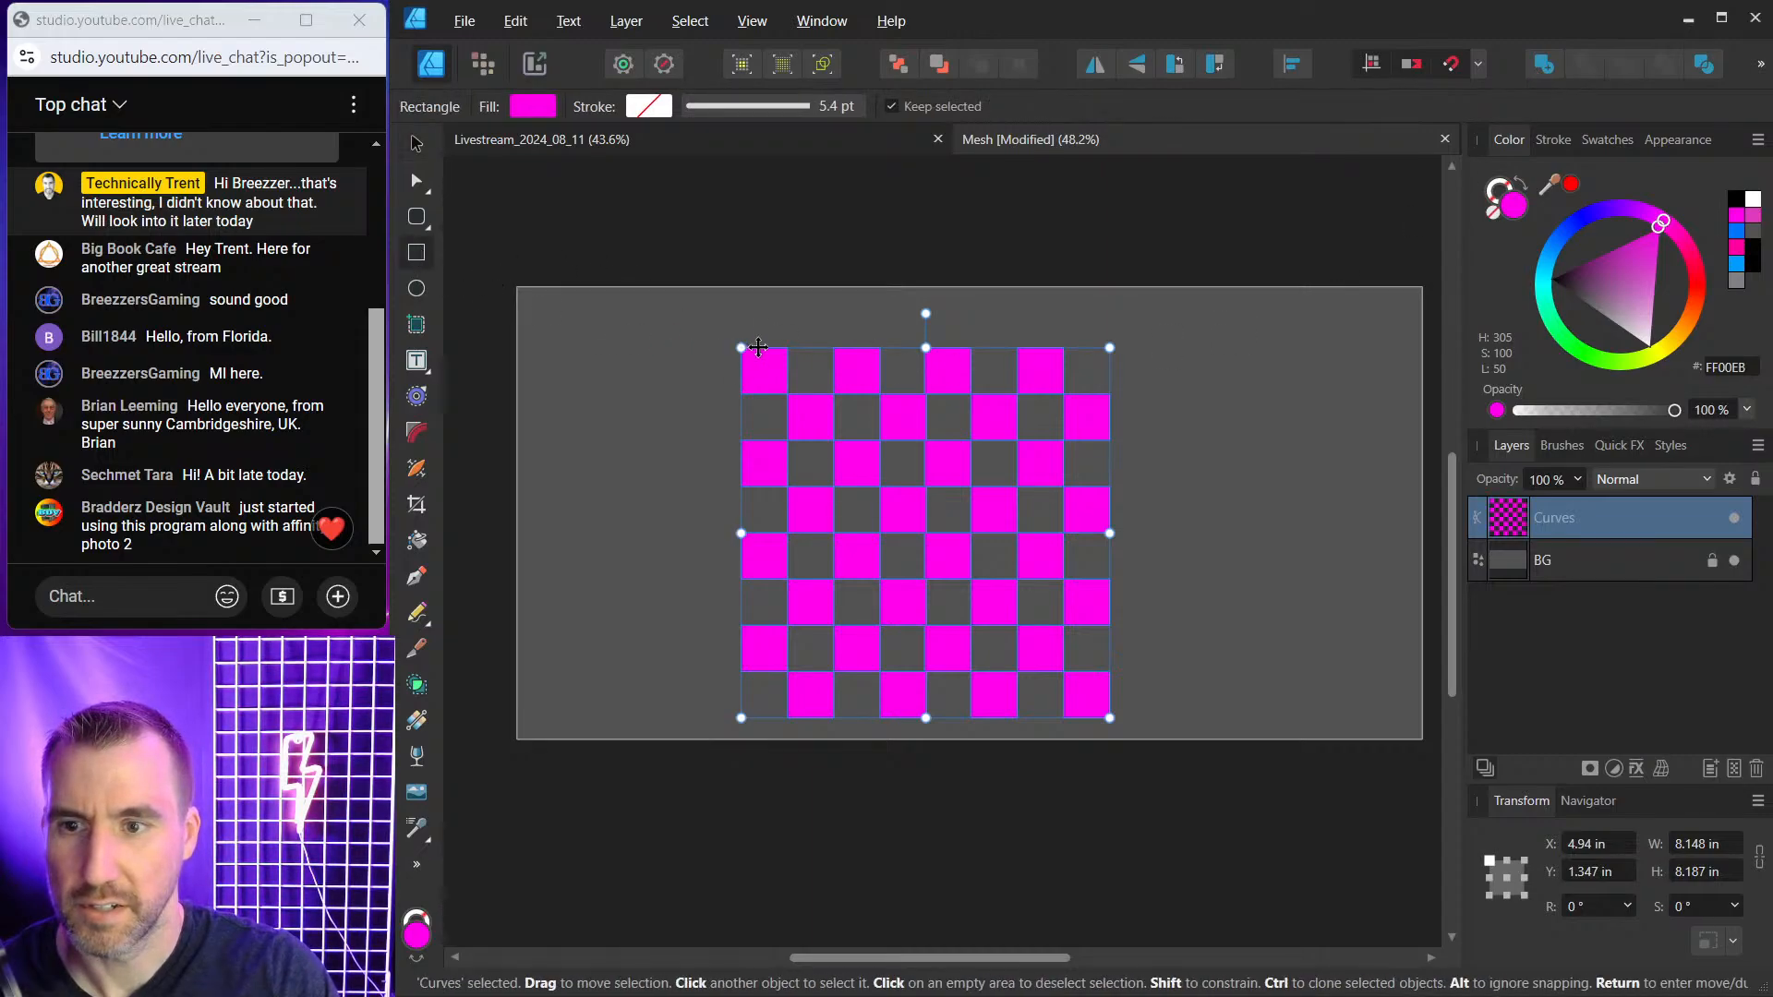
pyautogui.moveTo(1158, 374); pyautogui.dragTo(1367, 573)
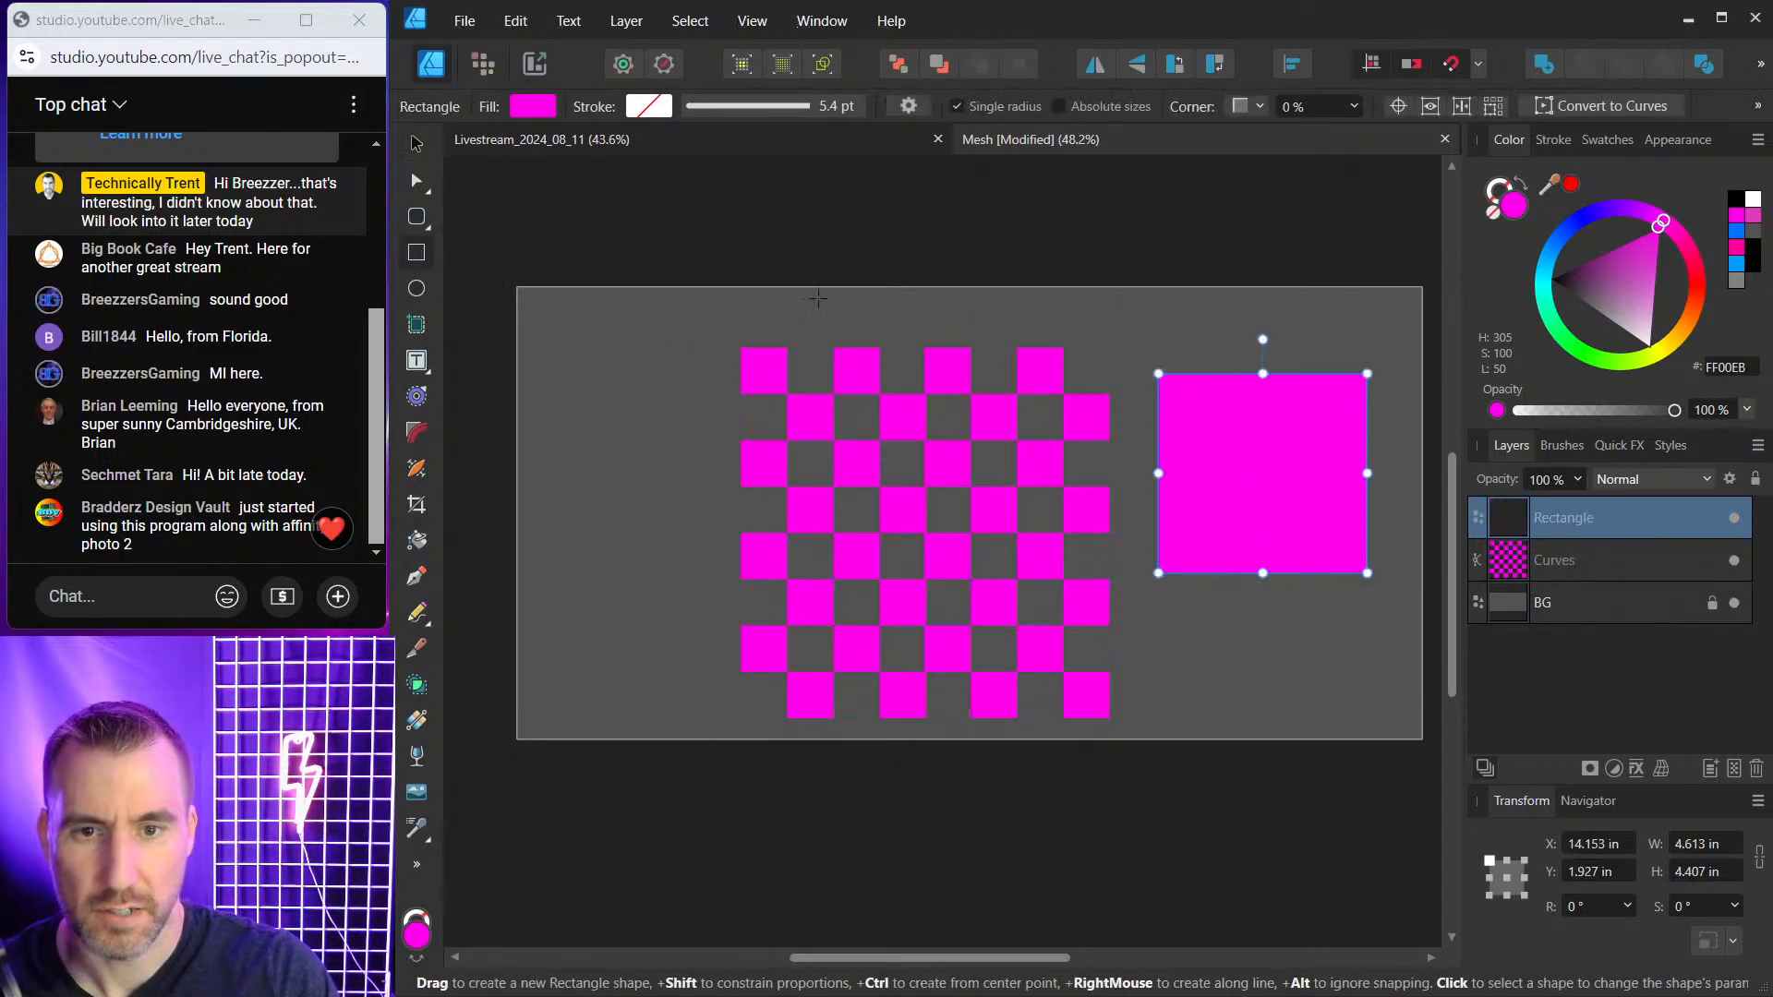
pyautogui.click(415, 143)
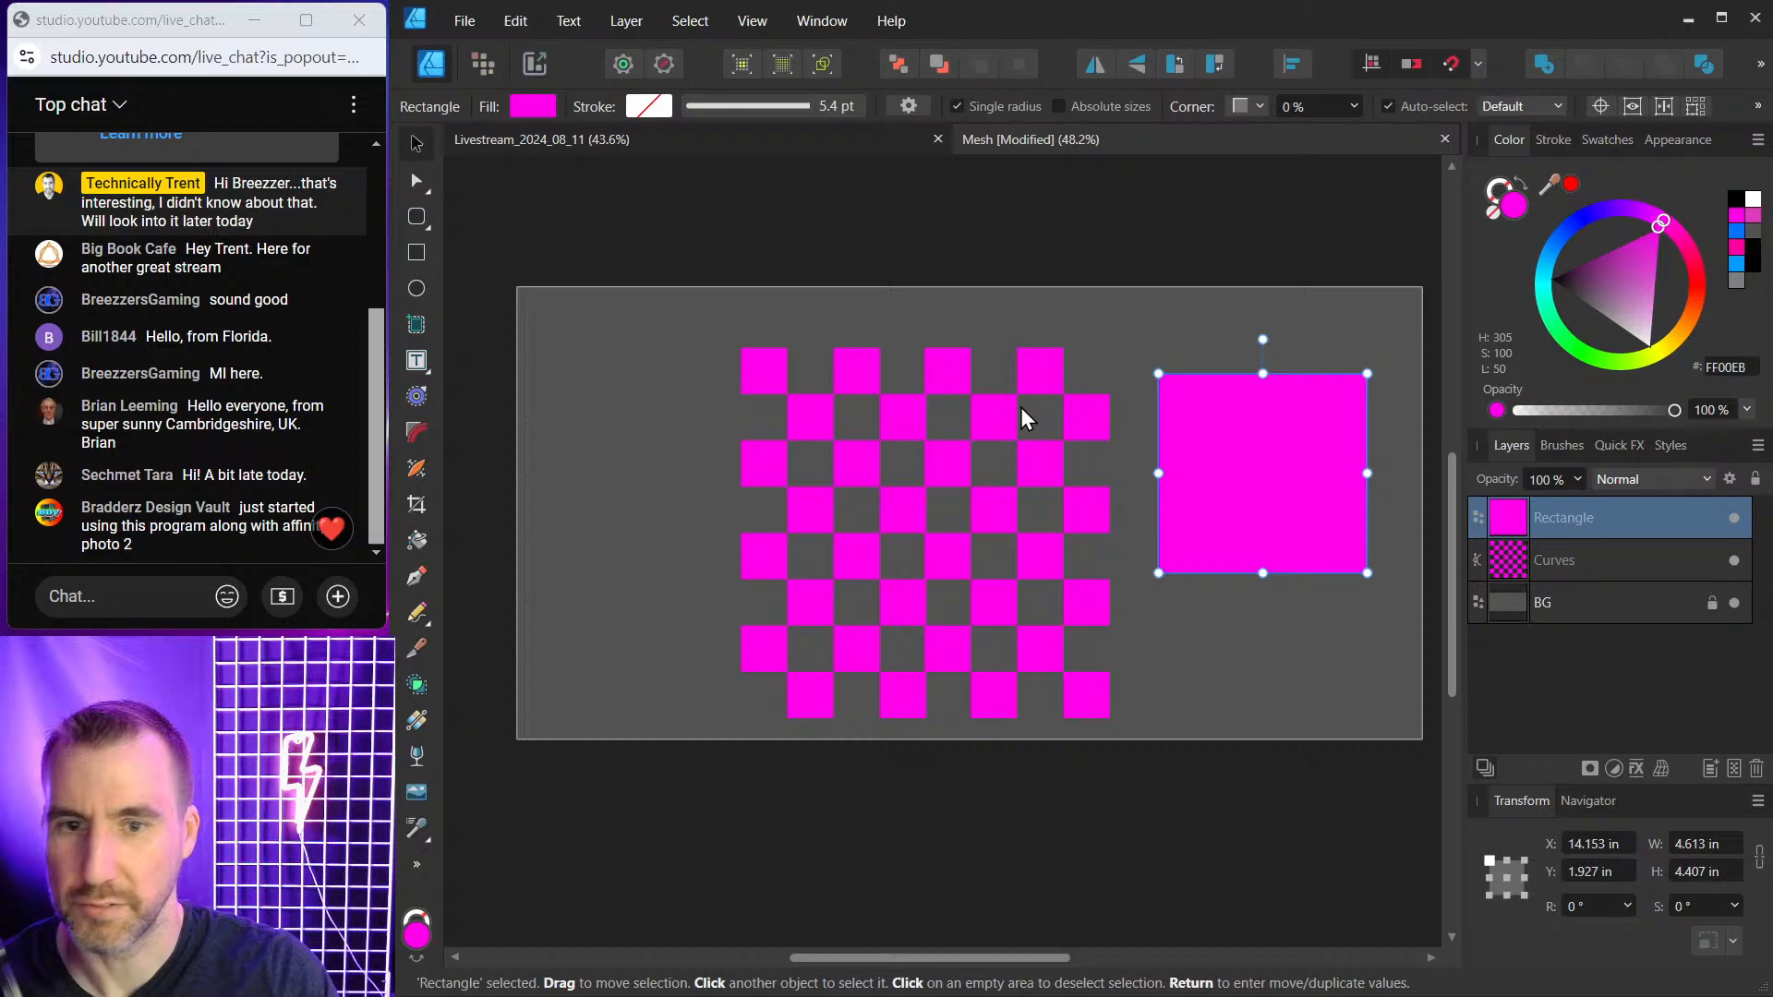
pyautogui.moveTo(1639, 300); pyautogui.dragTo(1651, 360)
pyautogui.click(1653, 286)
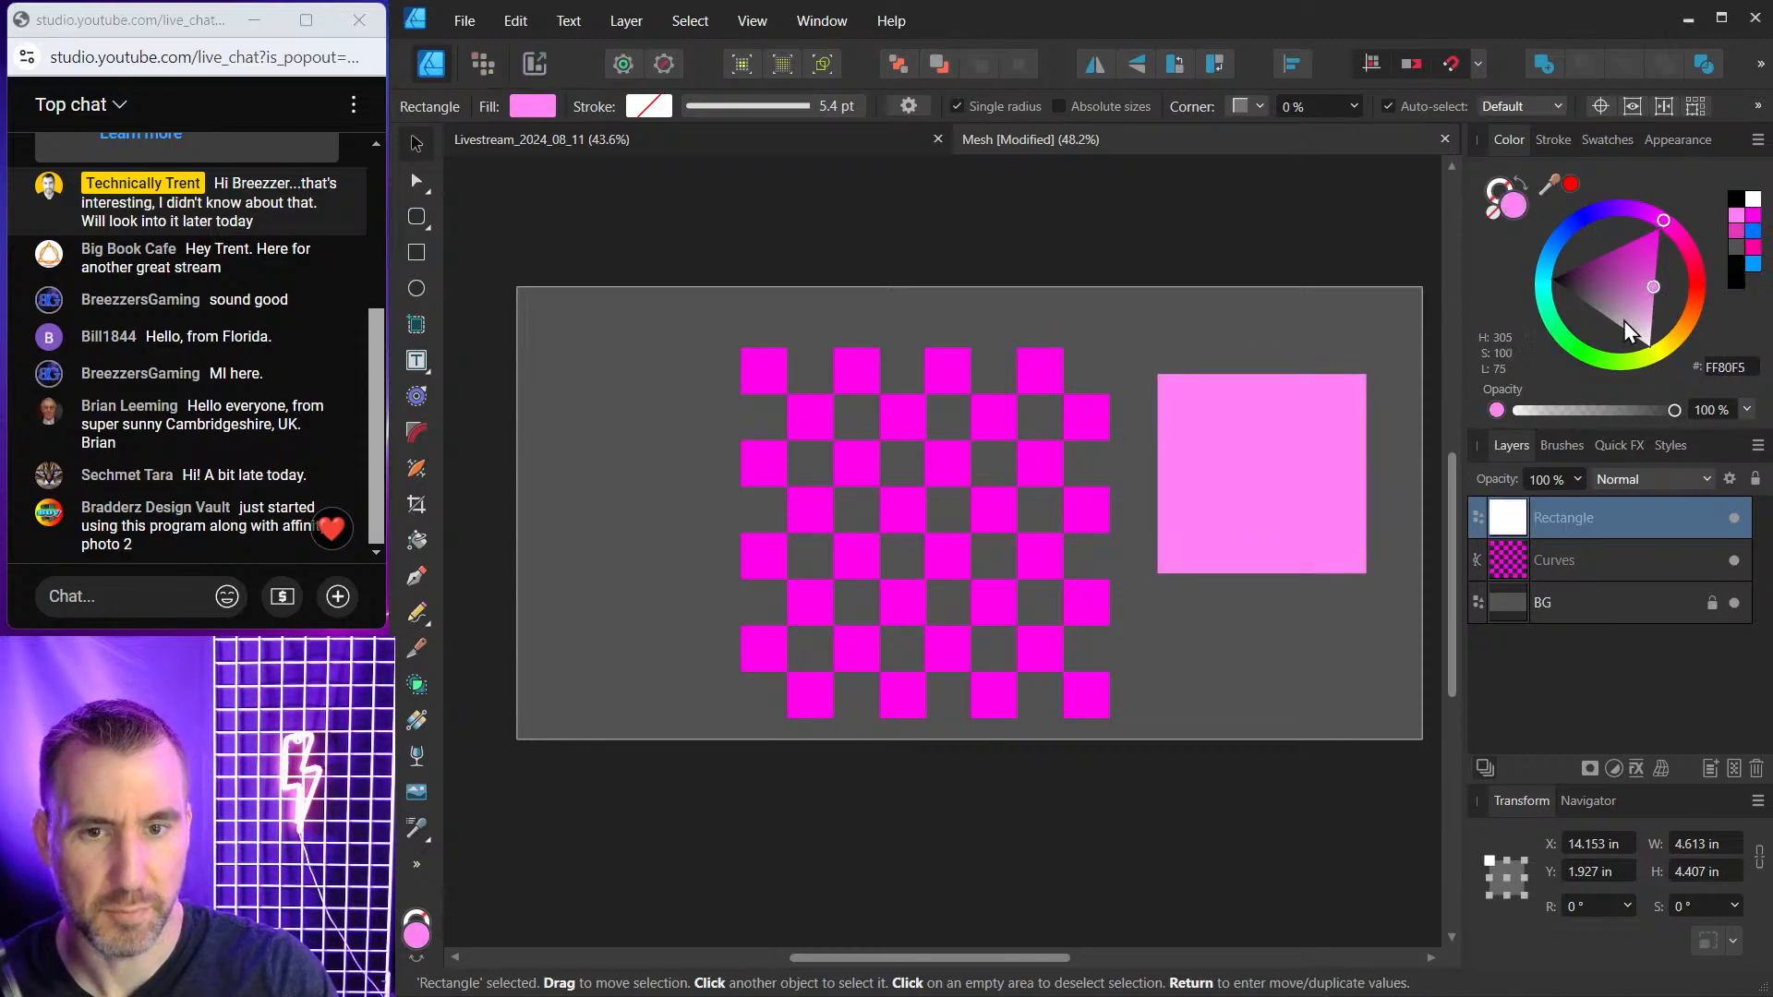
pyautogui.moveTo(1272, 464); pyautogui.dragTo(885, 474)
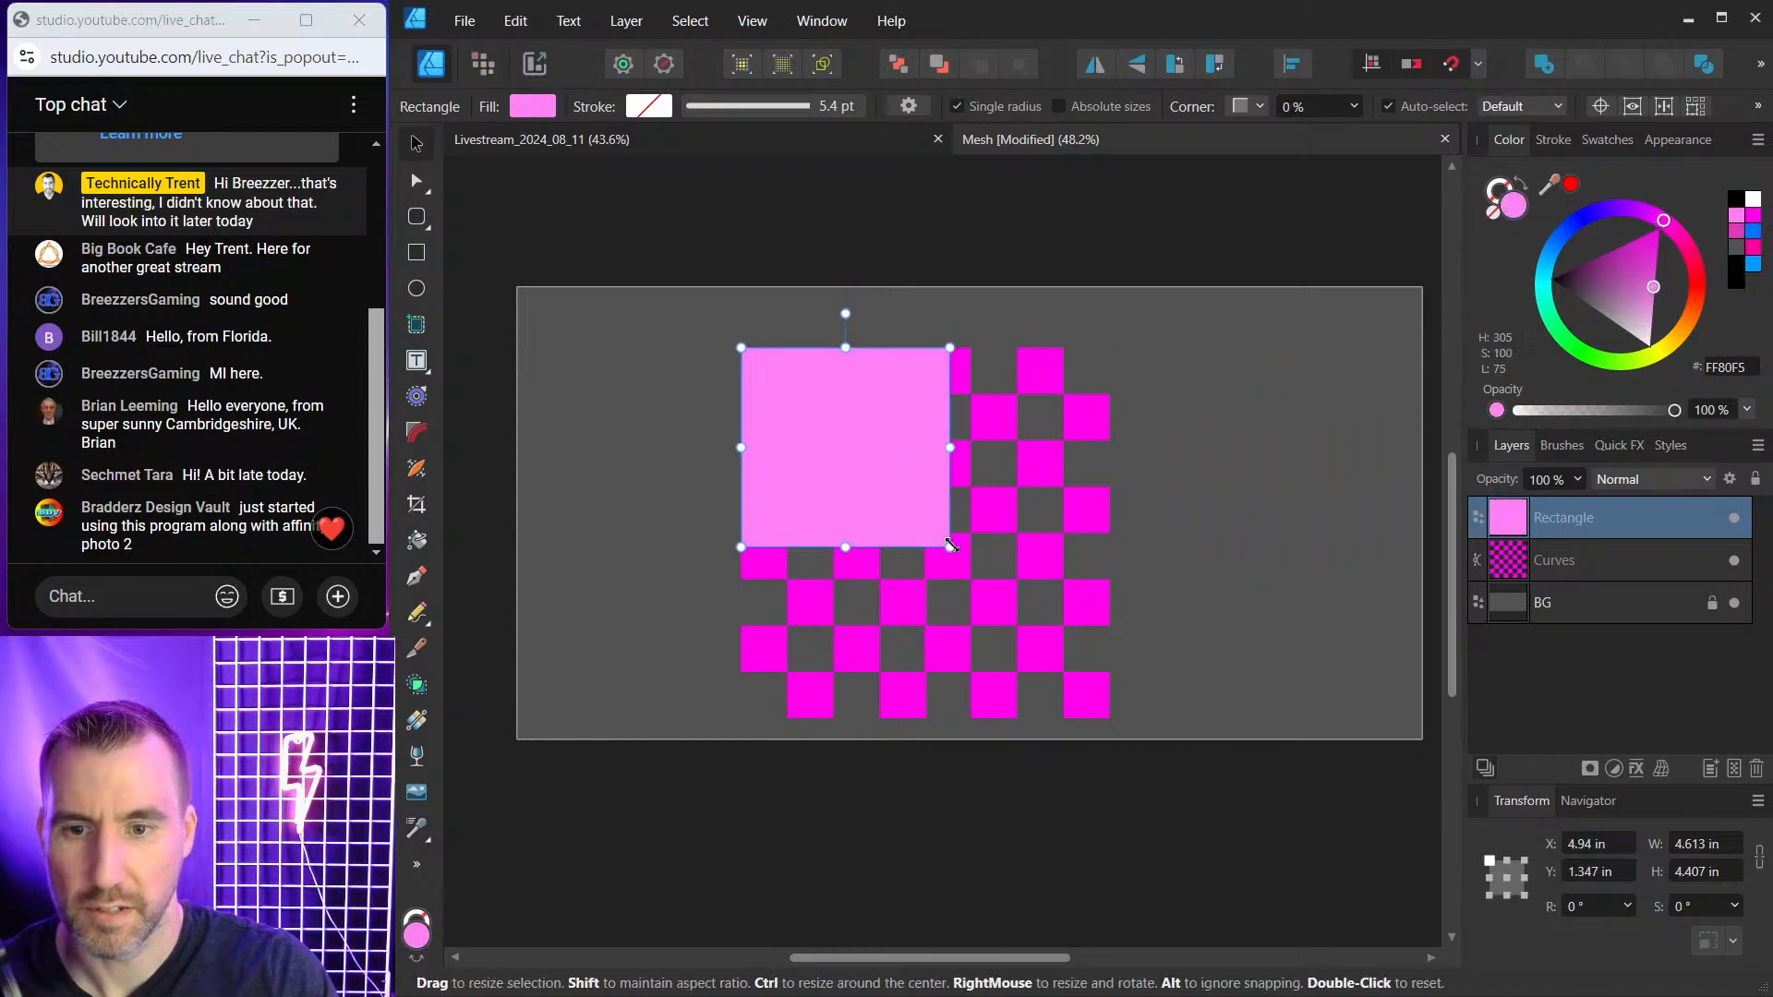
pyautogui.moveTo(951, 547); pyautogui.dragTo(1106, 714)
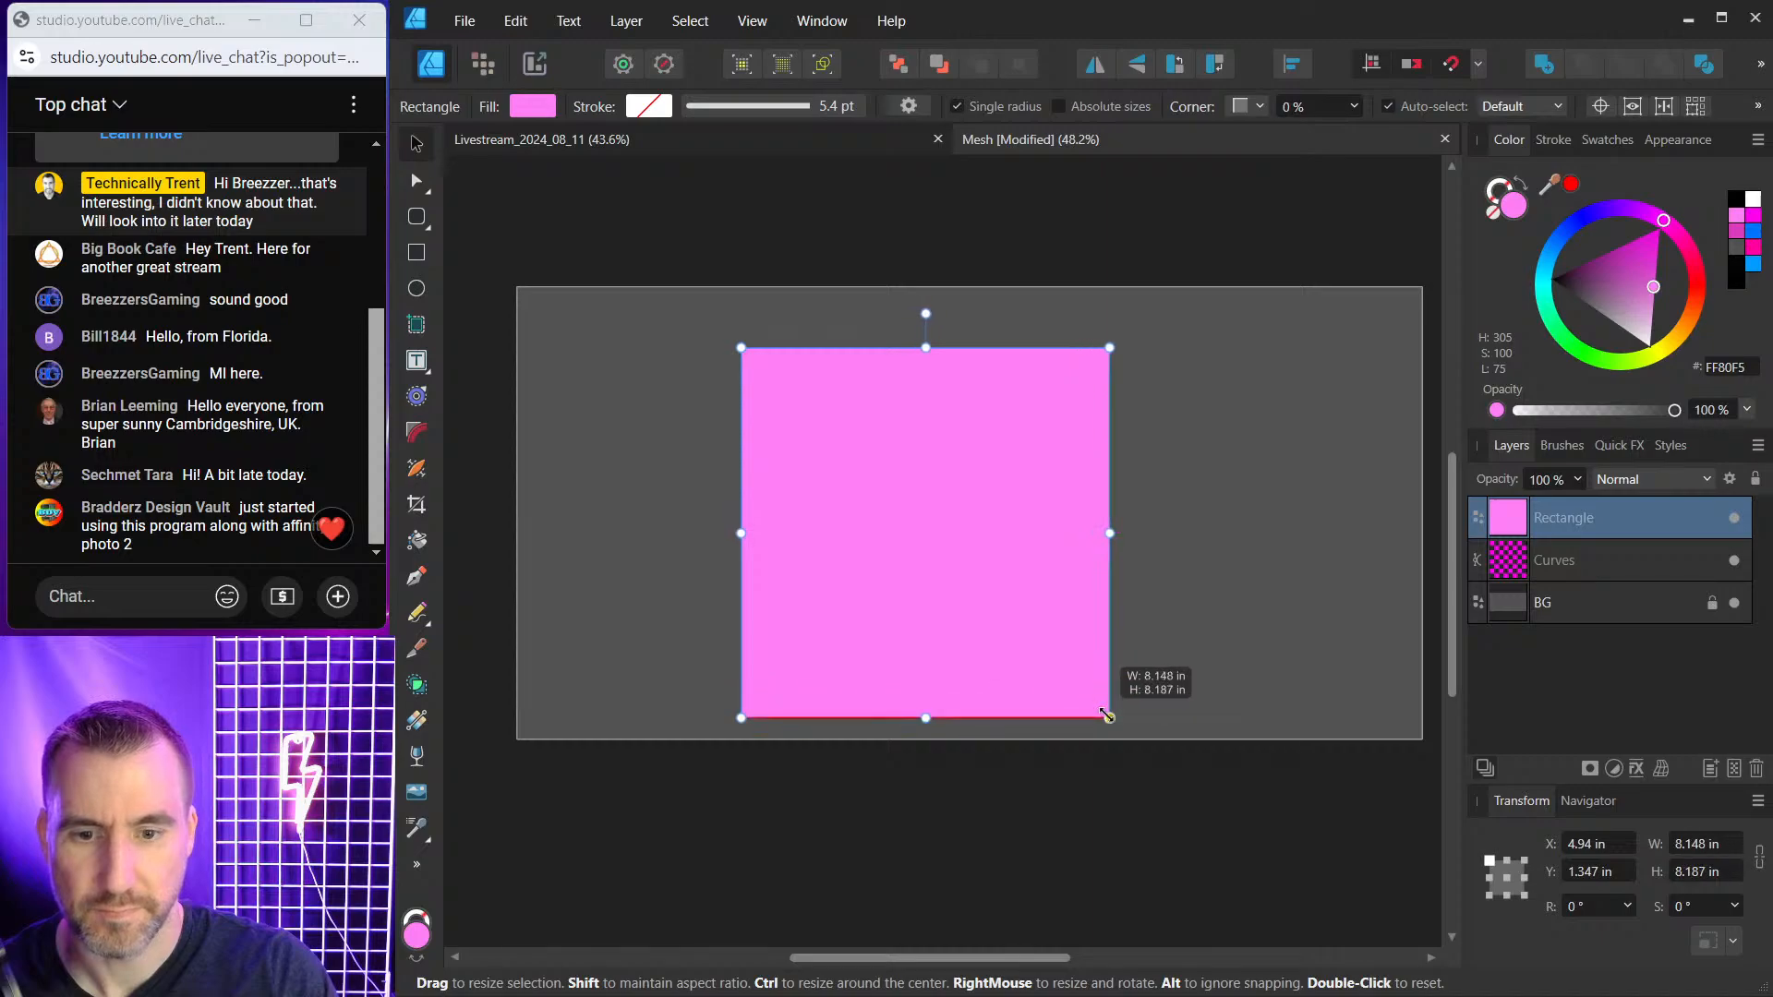
# Place the light pink rectangle behind the checkerboard curves and lighten its fill to FF90F6.
pyautogui.moveTo(1500, 515); pyautogui.dragTo(1500, 589)
pyautogui.keyDown('shift'); pyautogui.click(1489, 531); pyautogui.keyUp('shift')
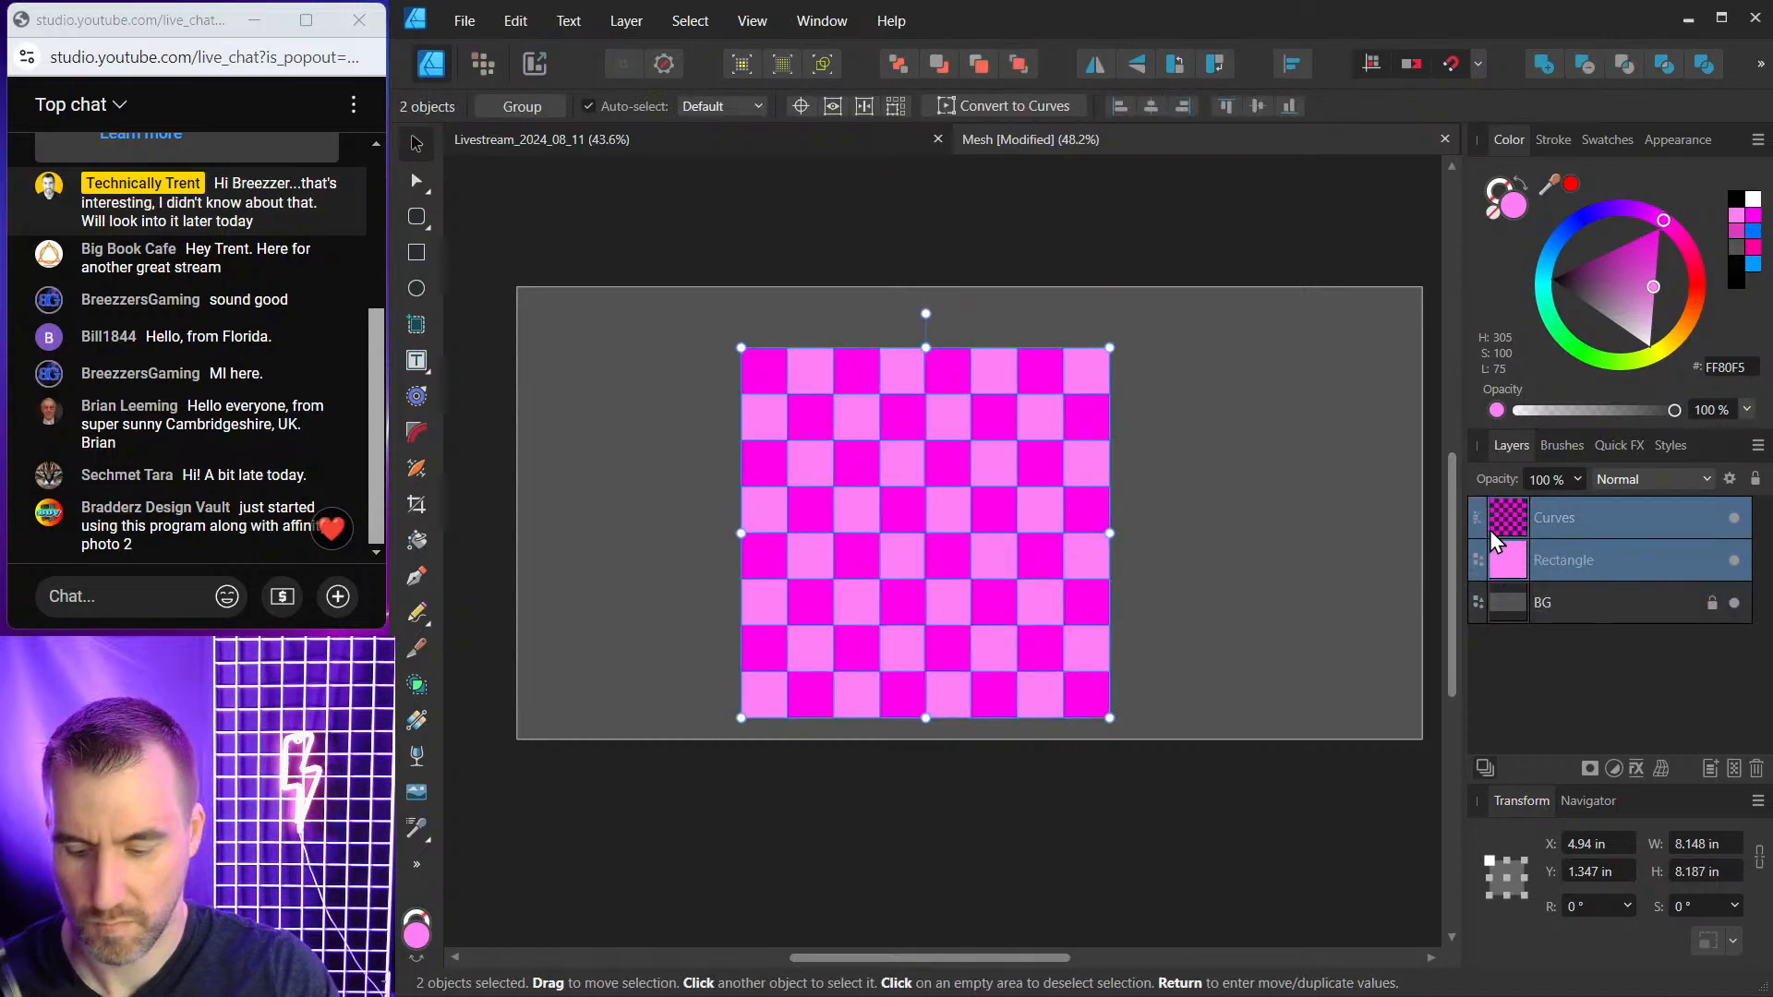
pyautogui.click(1504, 532)
pyautogui.click(1511, 551)
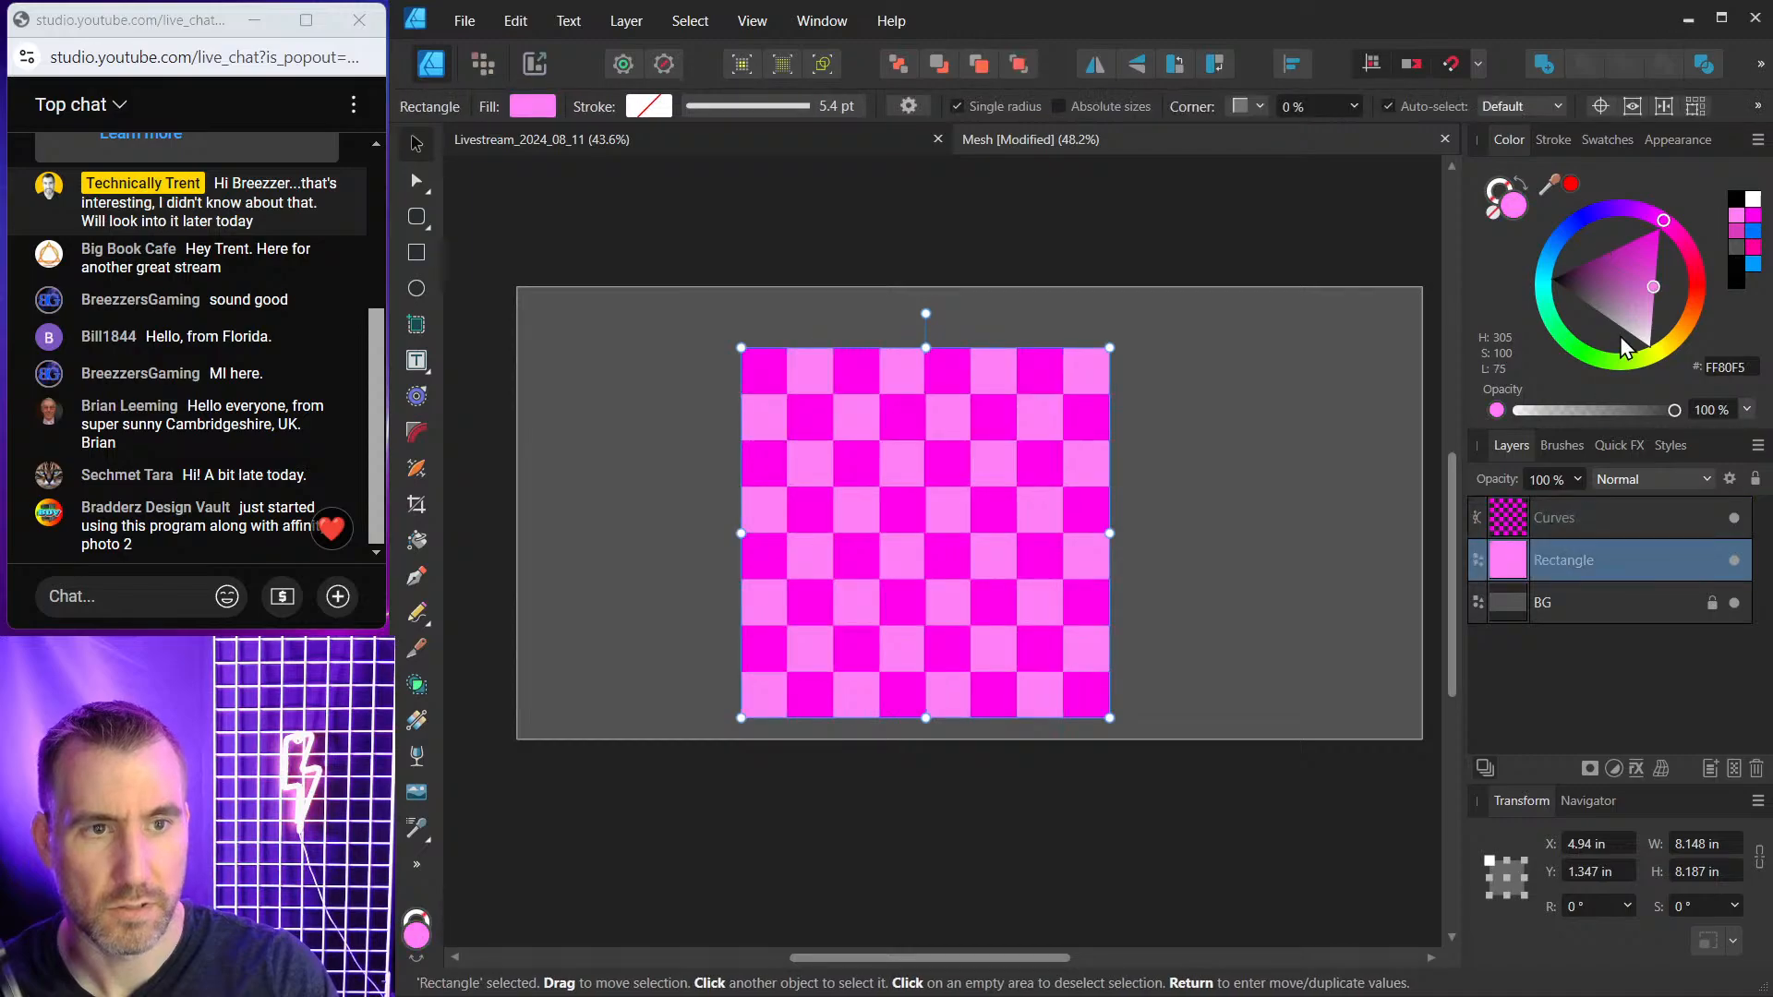
pyautogui.moveTo(1653, 289); pyautogui.dragTo(1650, 300)
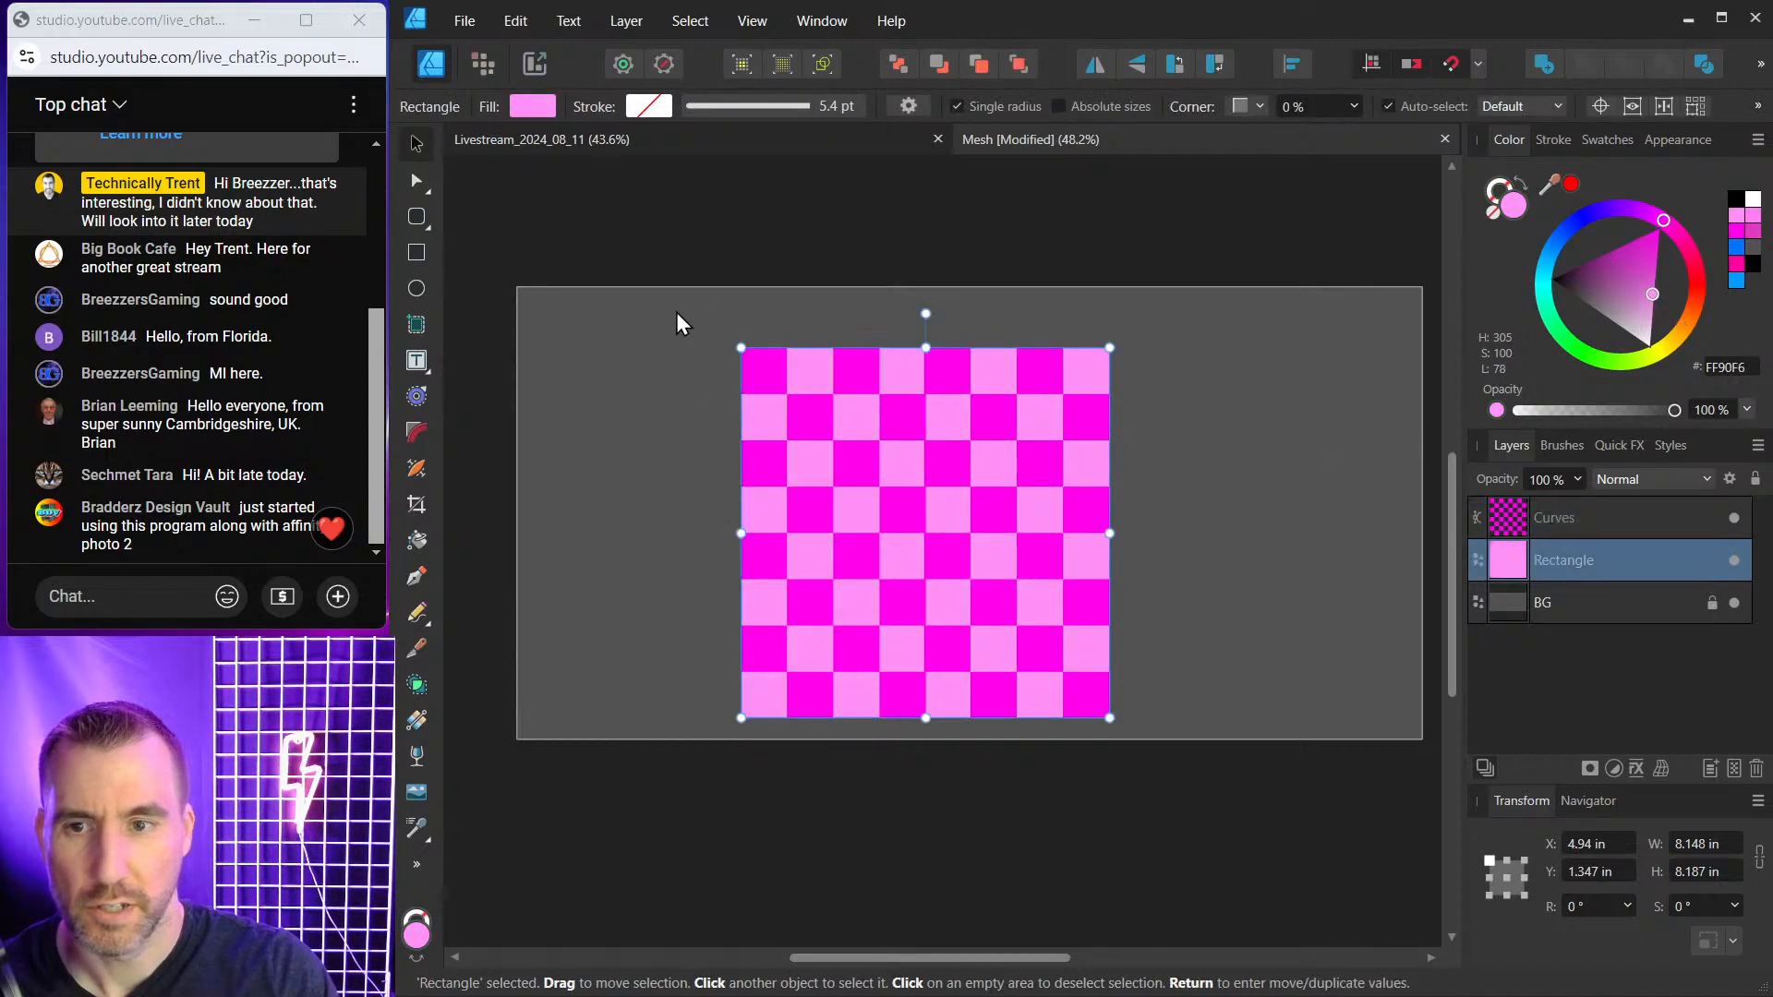
# Group the checkerboard curves with the pink rectangle, scale the group to about 5.92 by 5.95 in, and center it on the page.
pyautogui.moveTo(677, 319); pyautogui.dragTo(1151, 728)
pyautogui.hotkey('ctrl', 'g')
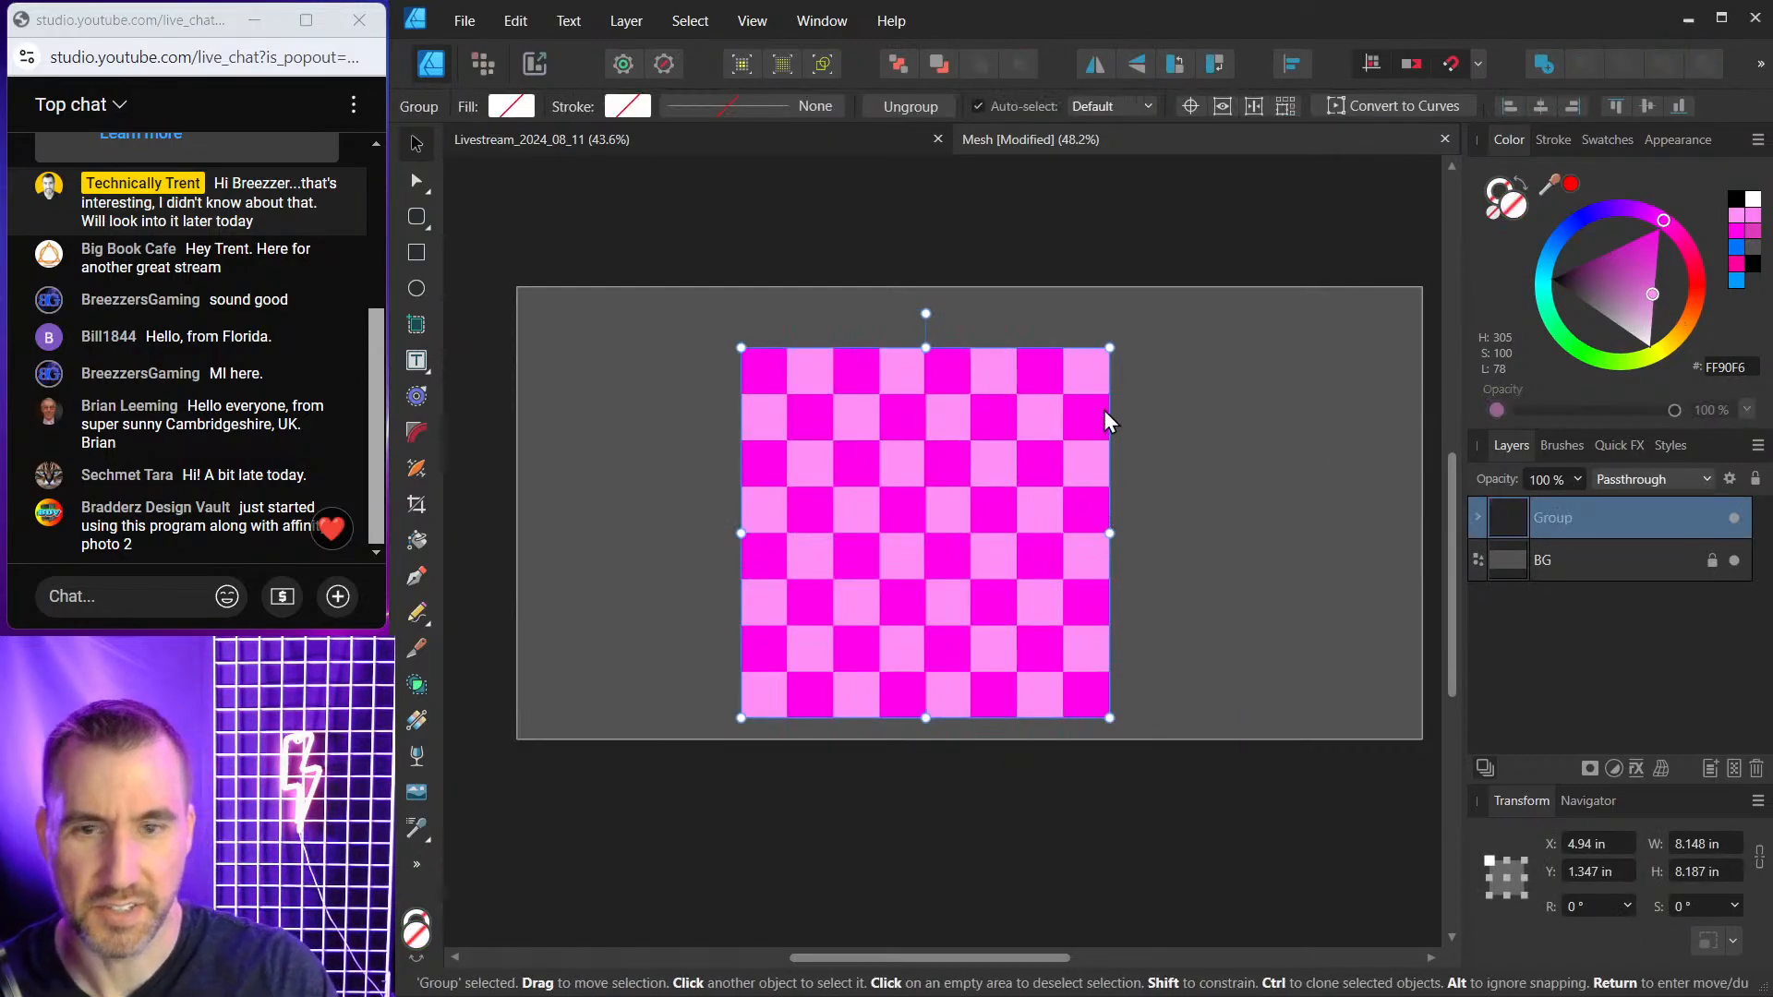
pyautogui.moveTo(1109, 348); pyautogui.dragTo(1010, 451)
pyautogui.moveTo(963, 561); pyautogui.dragTo(1027, 521)
pyautogui.scroll(2, 1043, 504)
pyautogui.press('space')
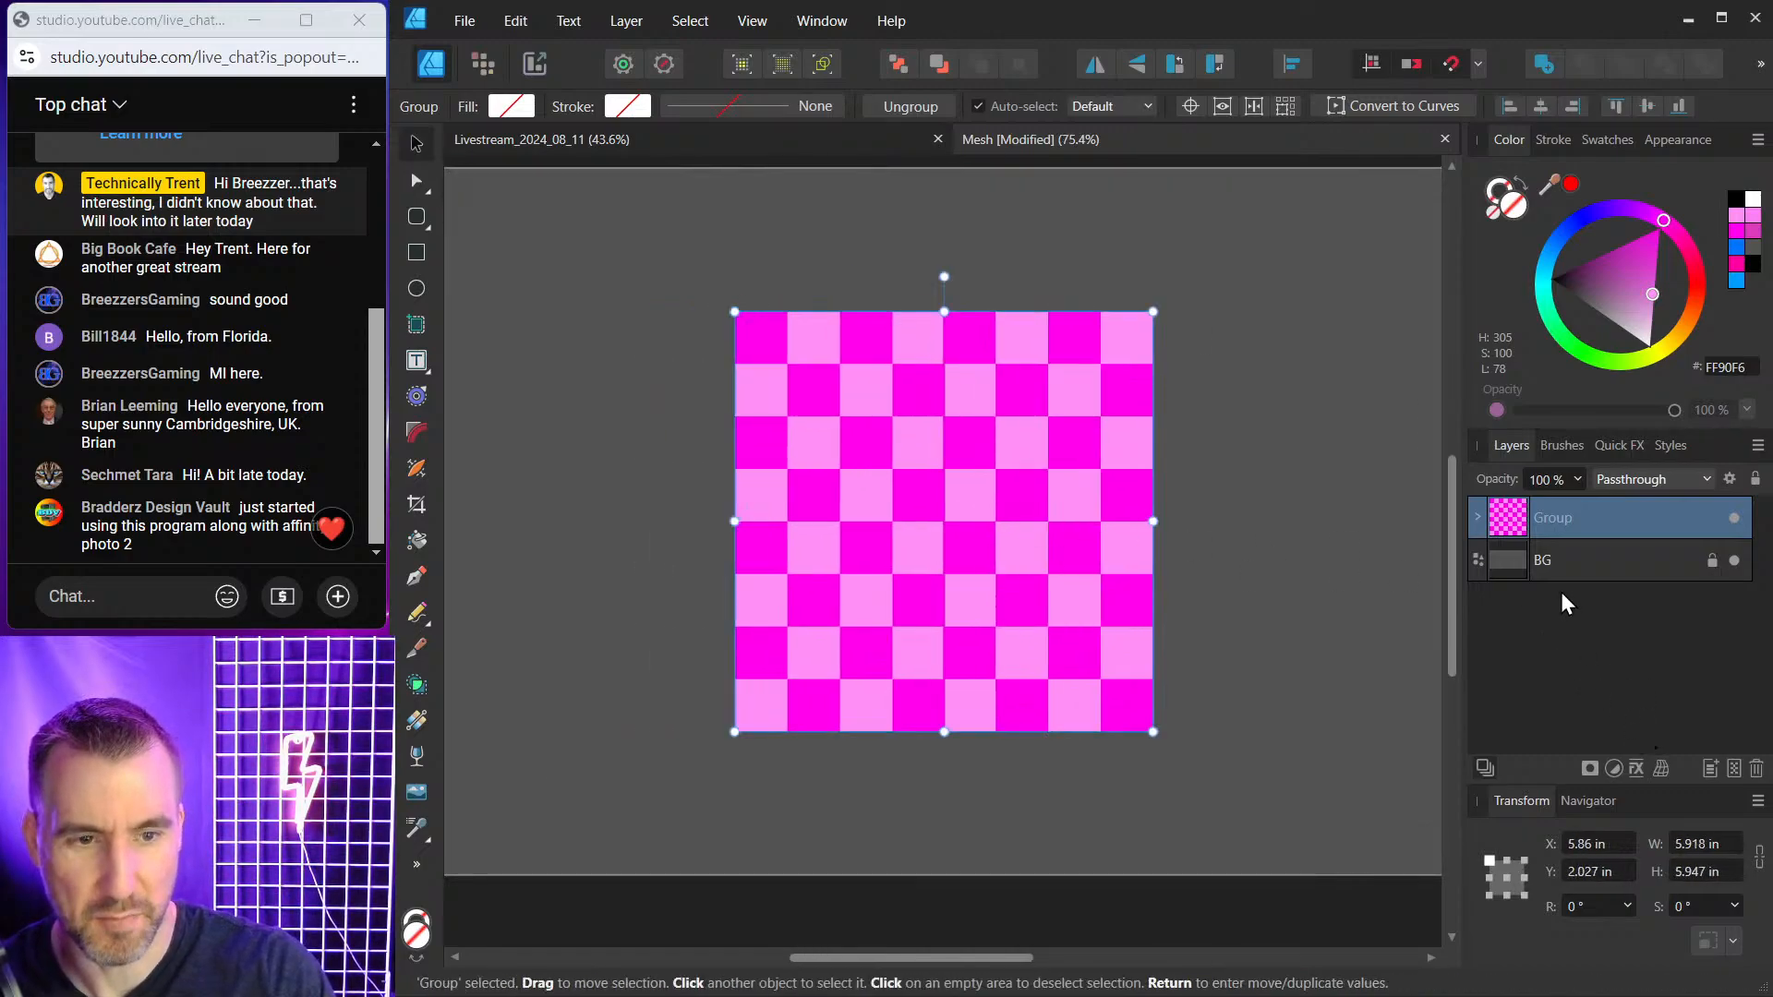
# Expand the checkerboard group to show its two shapes, then place the whole group in a Mesh warp group.
pyautogui.click(1477, 519)
pyautogui.click(1555, 567)
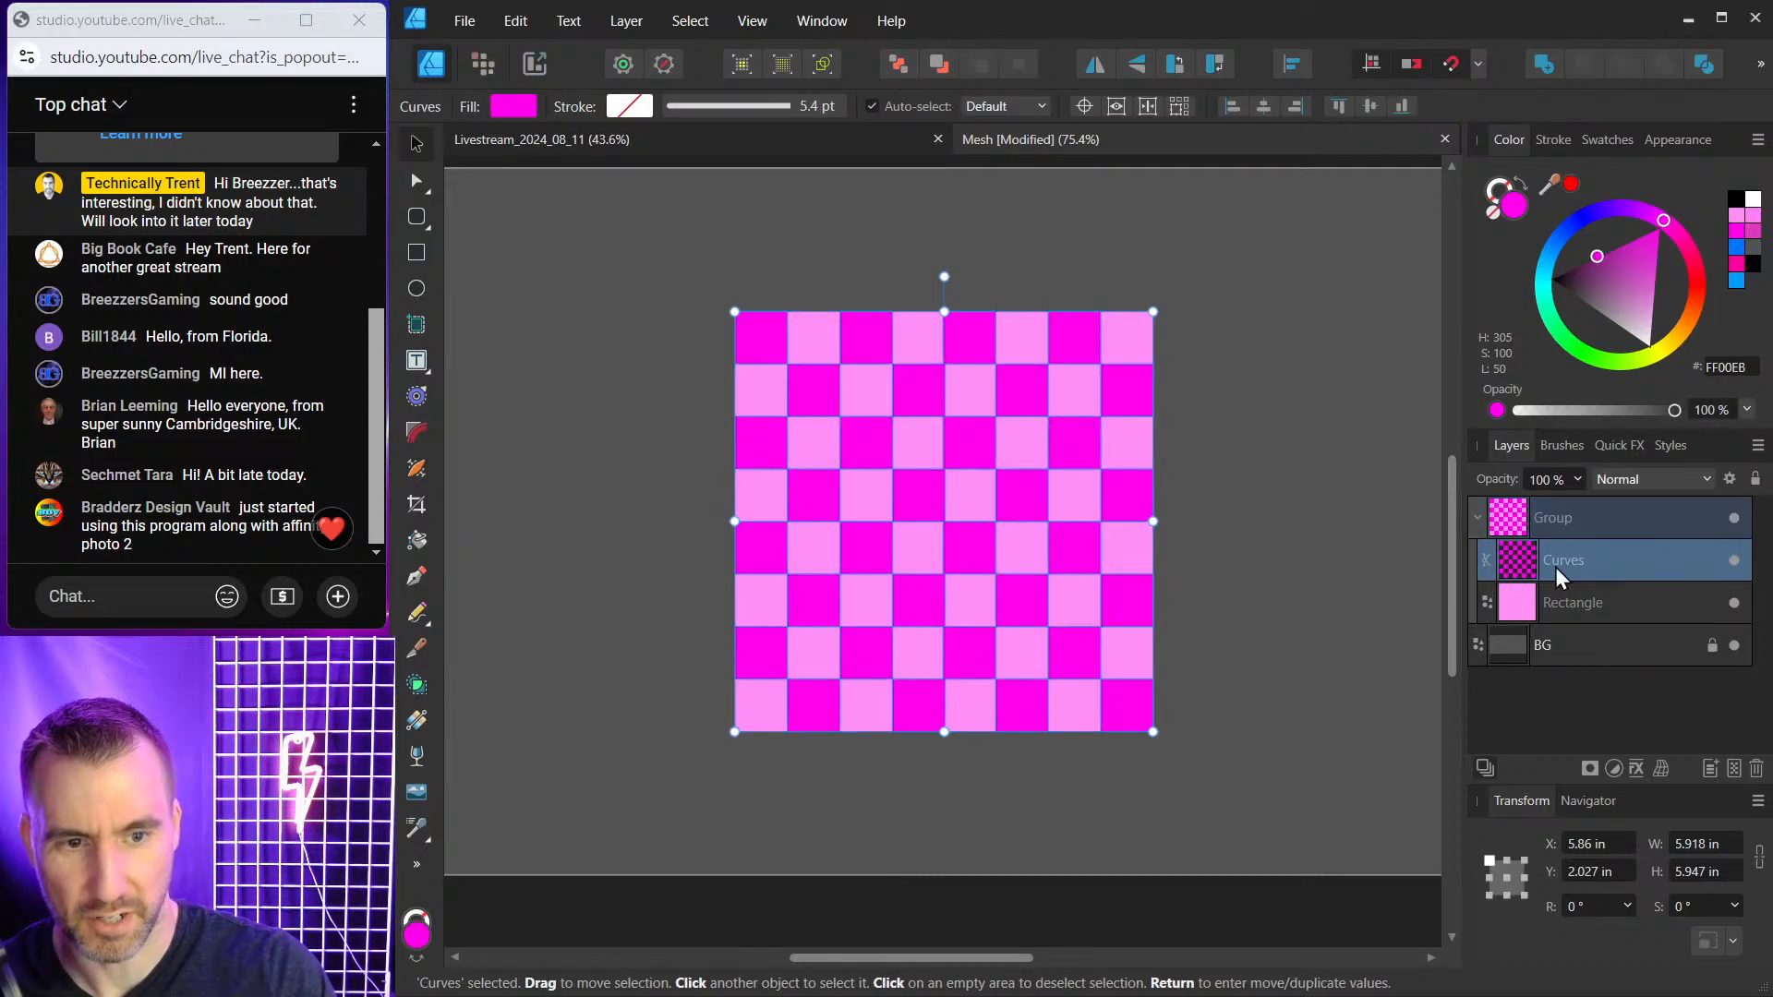
pyautogui.click(1515, 596)
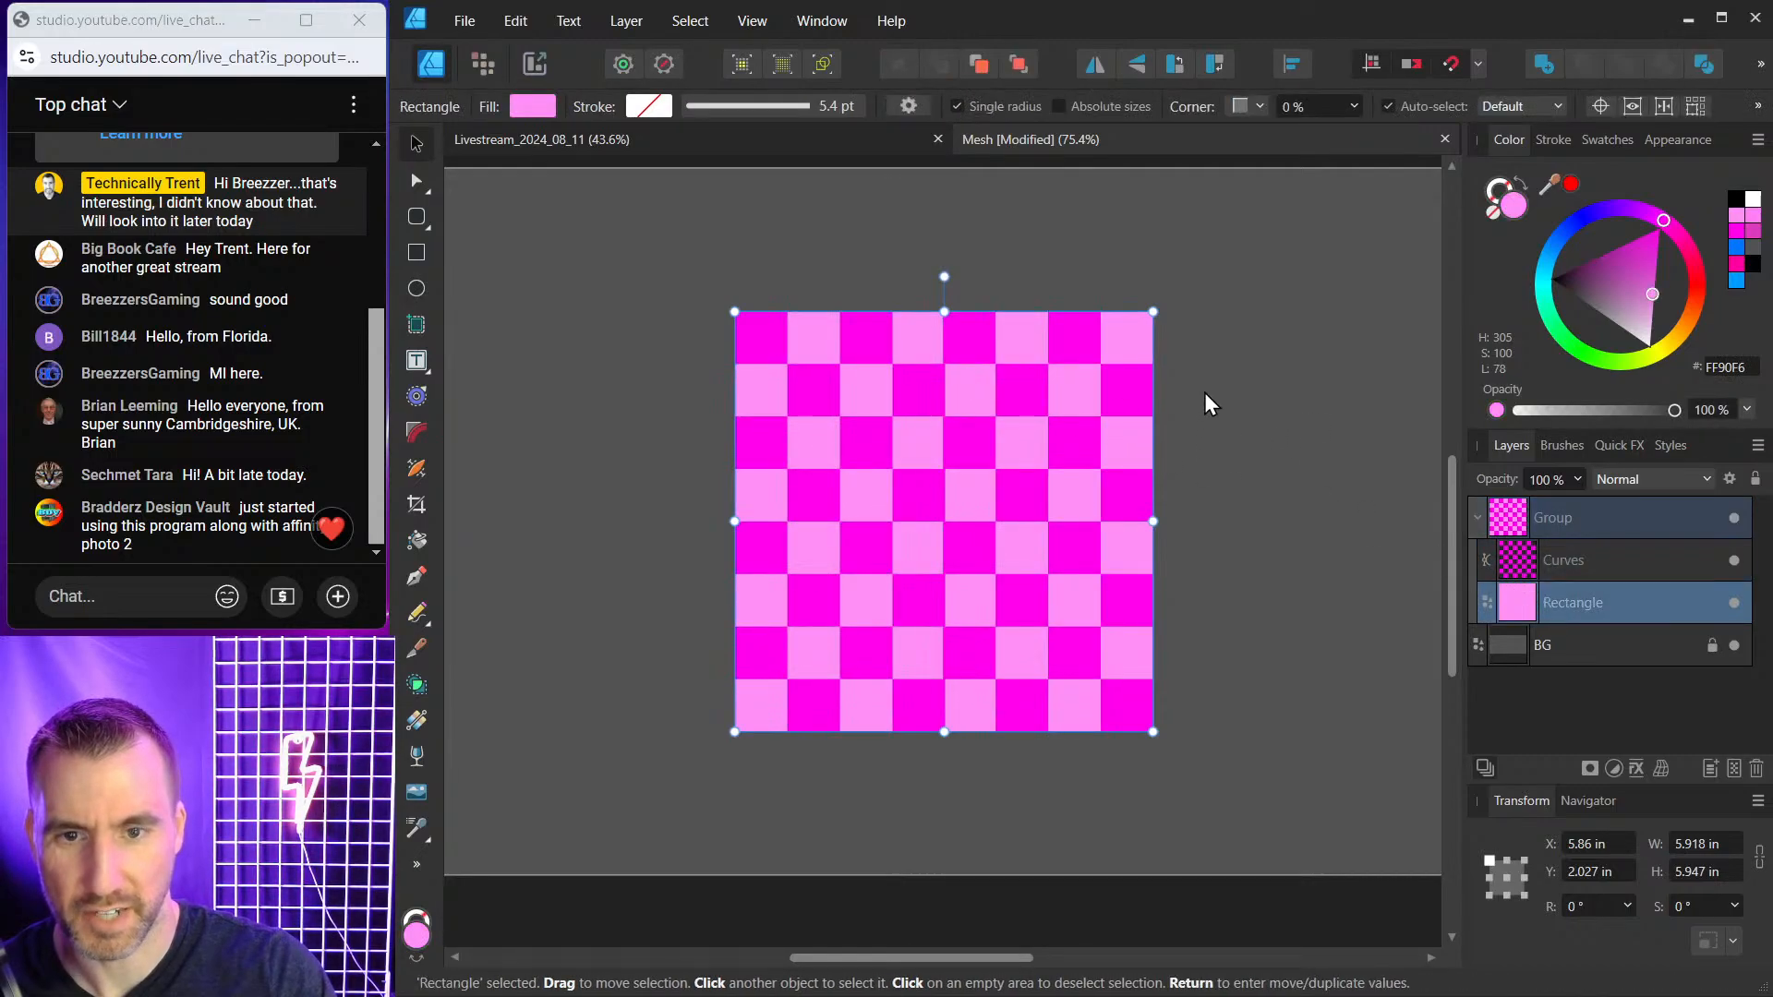
pyautogui.click(1513, 519)
pyautogui.click(1659, 767)
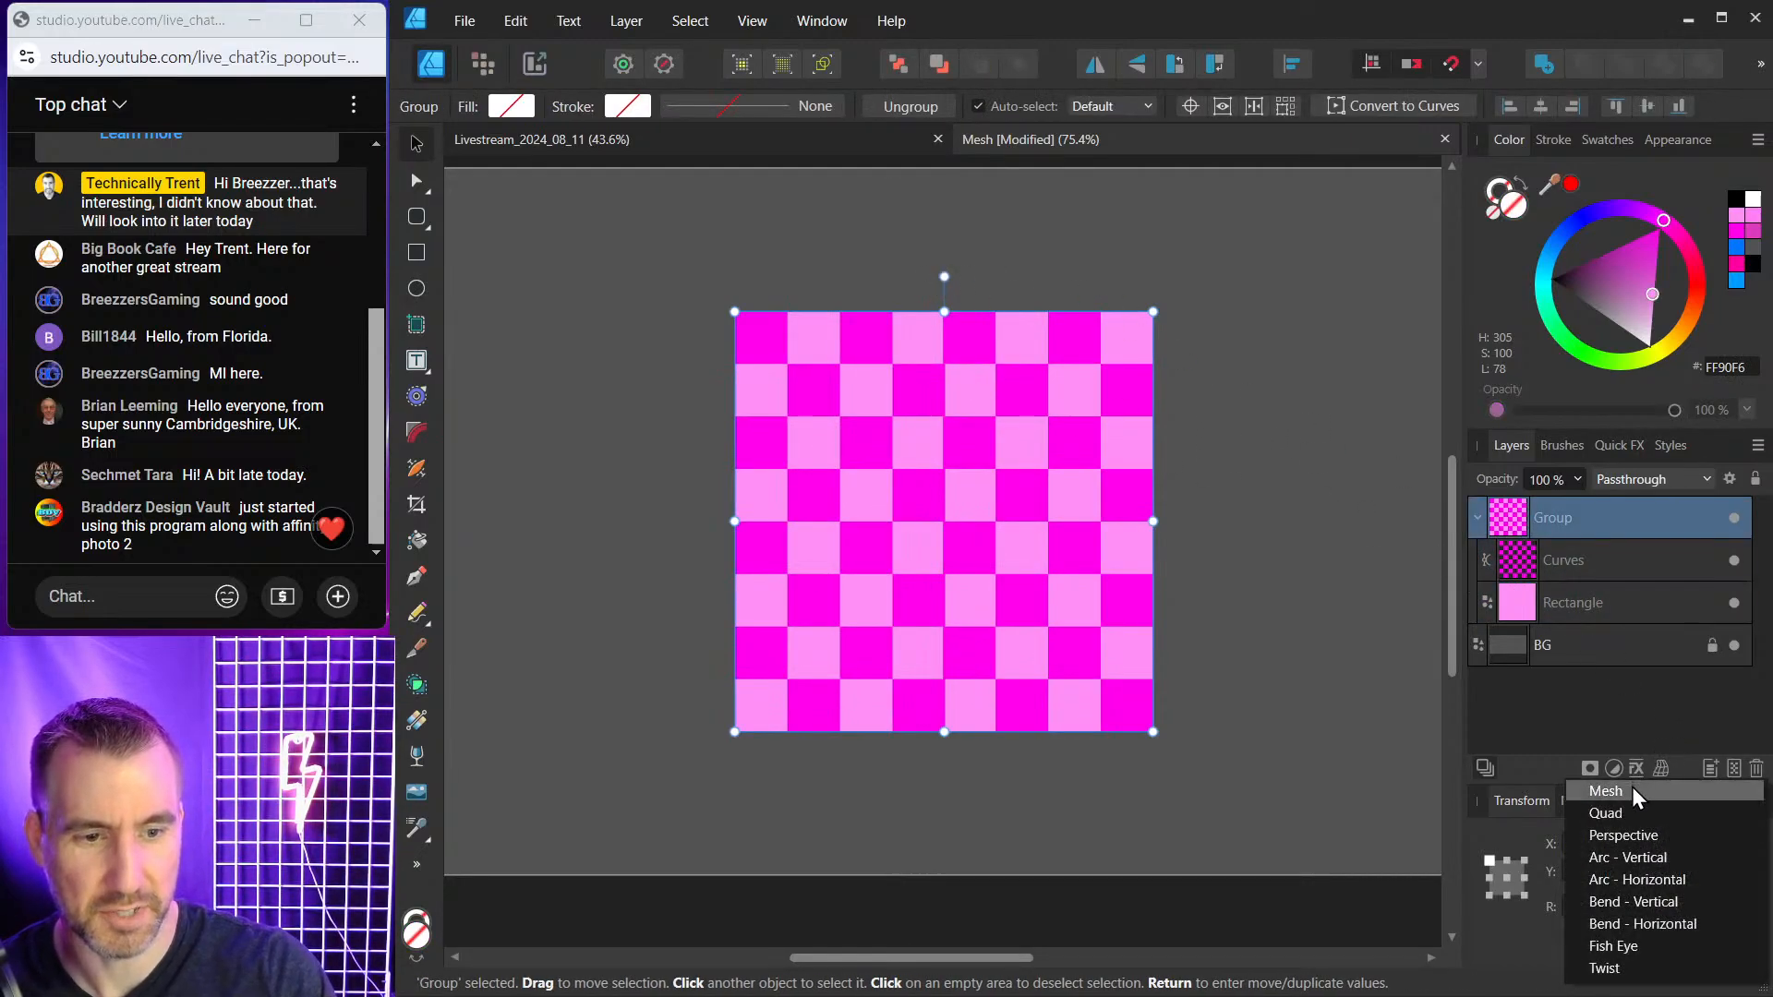
pyautogui.click(1632, 791)
# Pull the mesh's upper-left inner node up, the upper-right inner node down and right, and the lower-left inner node up and left.
pyautogui.moveTo(877, 454); pyautogui.dragTo(887, 385)
pyautogui.moveTo(1015, 455); pyautogui.dragTo(1067, 495)
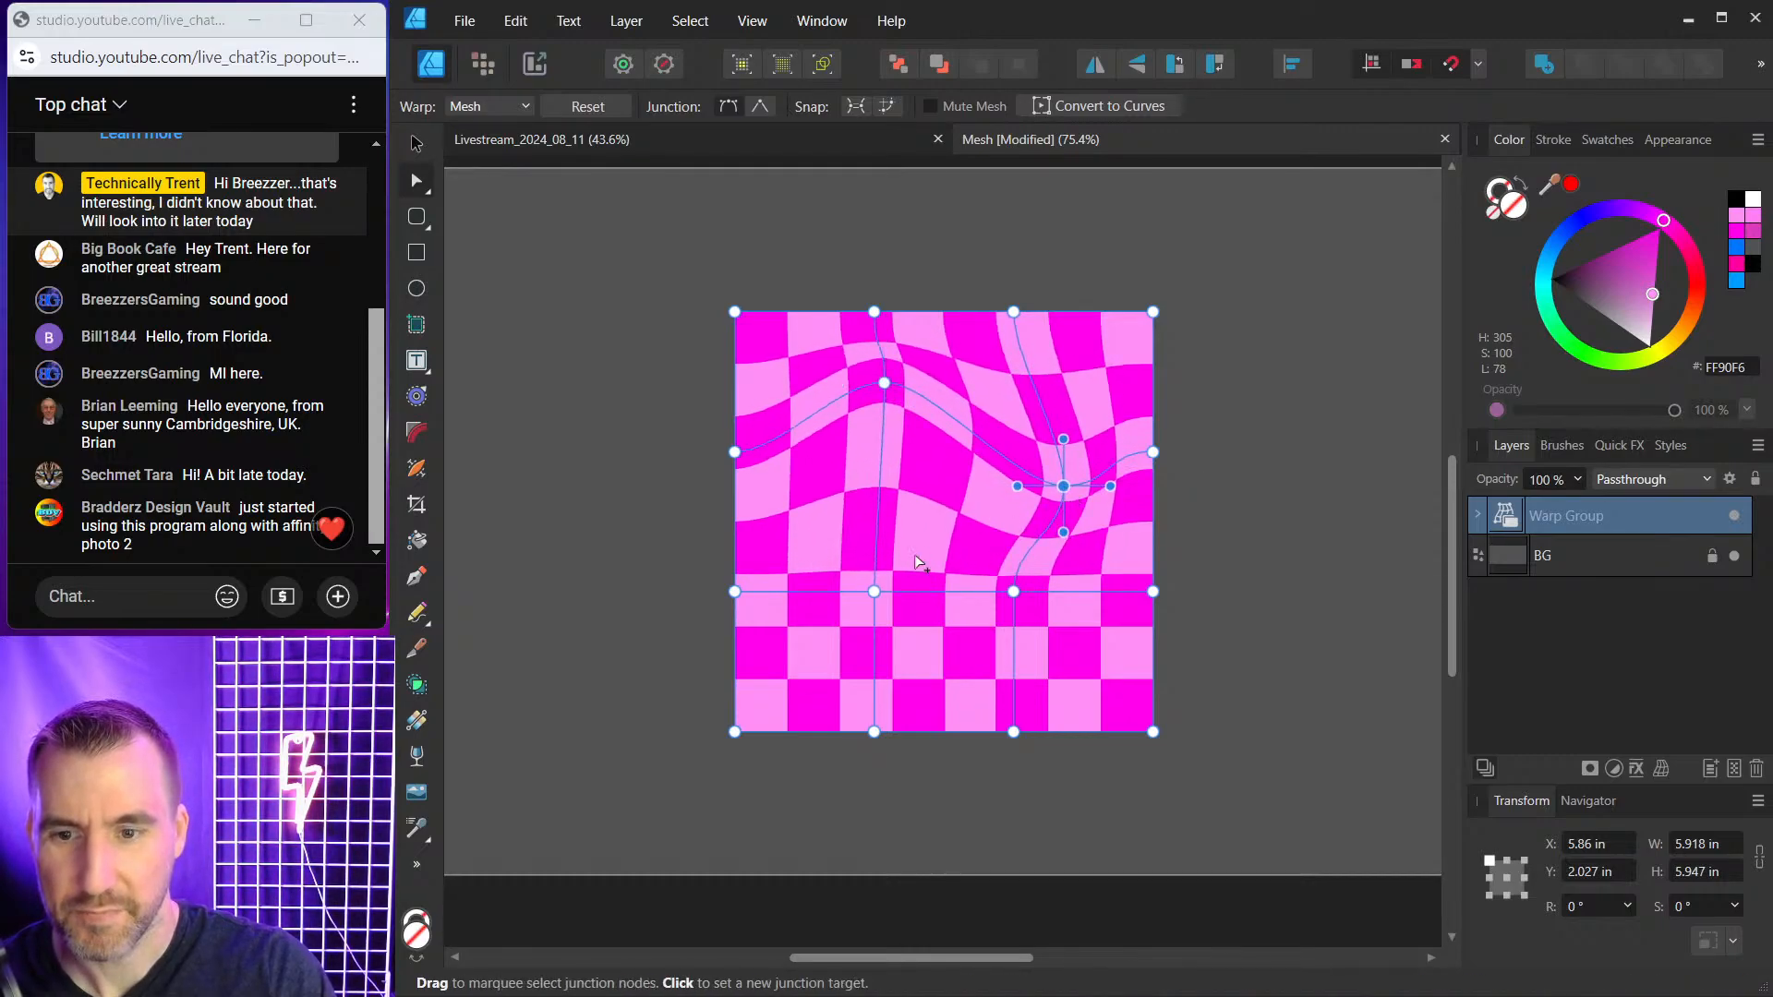
pyautogui.moveTo(874, 592); pyautogui.dragTo(818, 559)
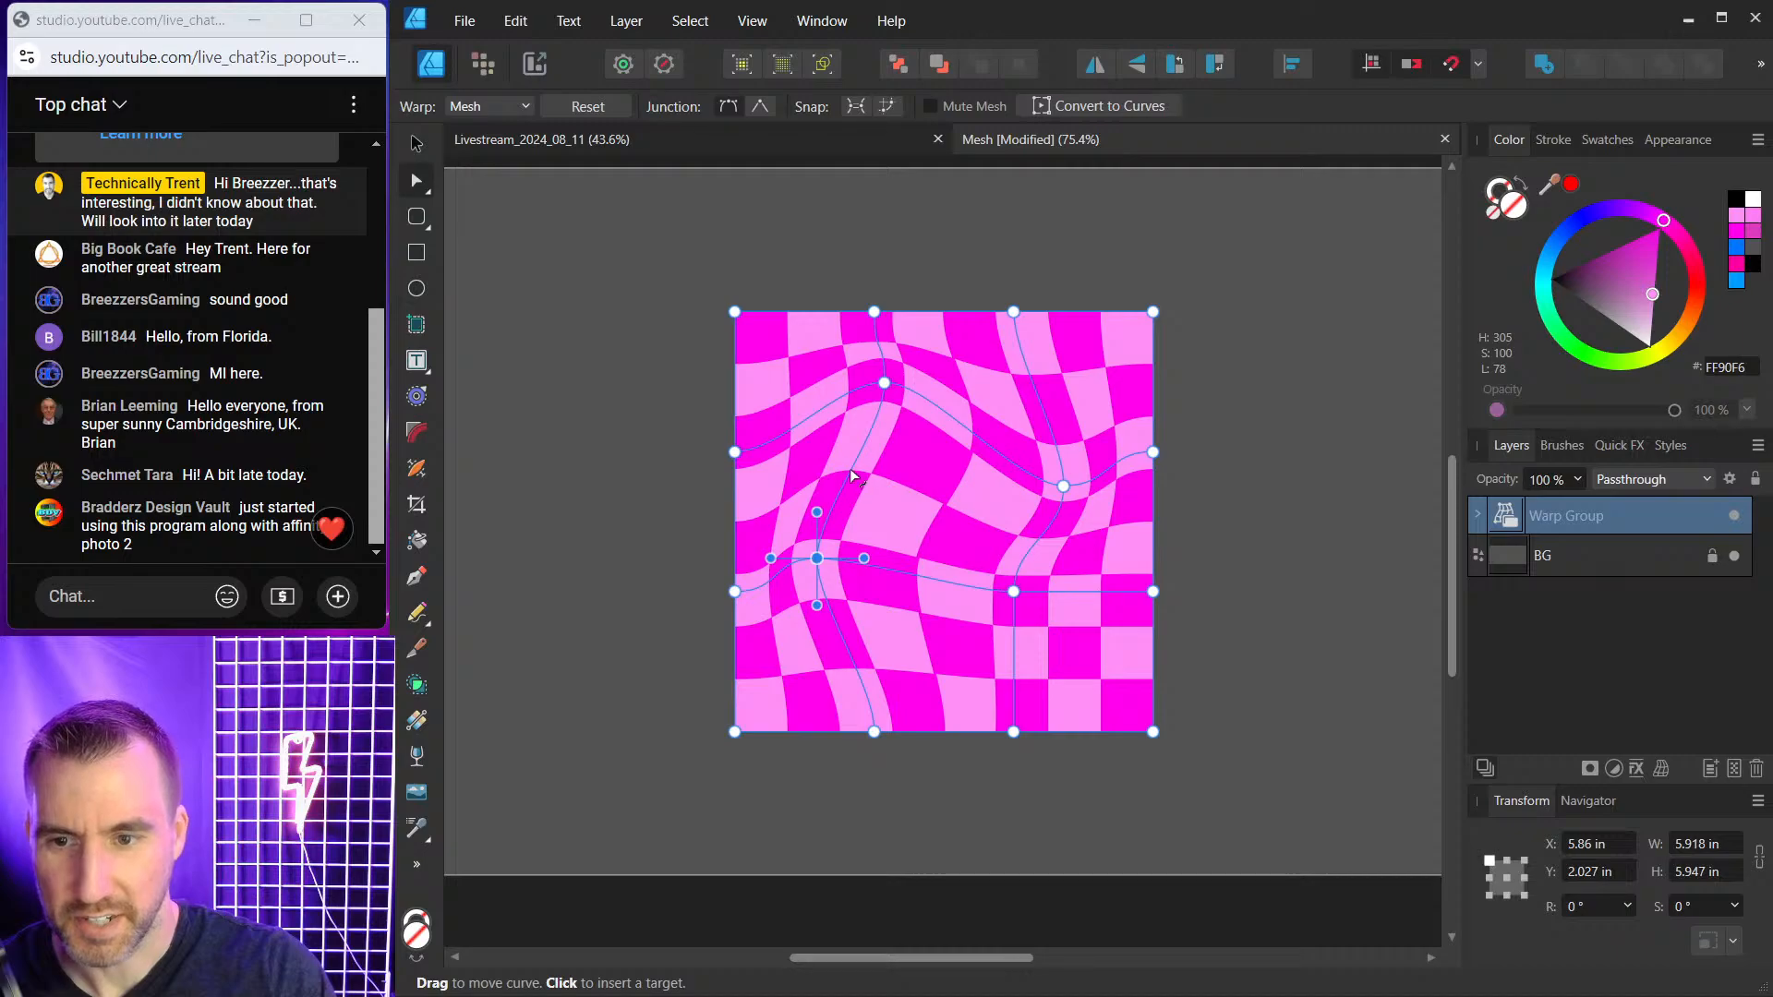
# Insert a horizontal mesh line across the middle, bend it at its inner nodes, and pull the lower-right inner node down and right.
pyautogui.moveTo(854, 476); pyautogui.dragTo(907, 472)
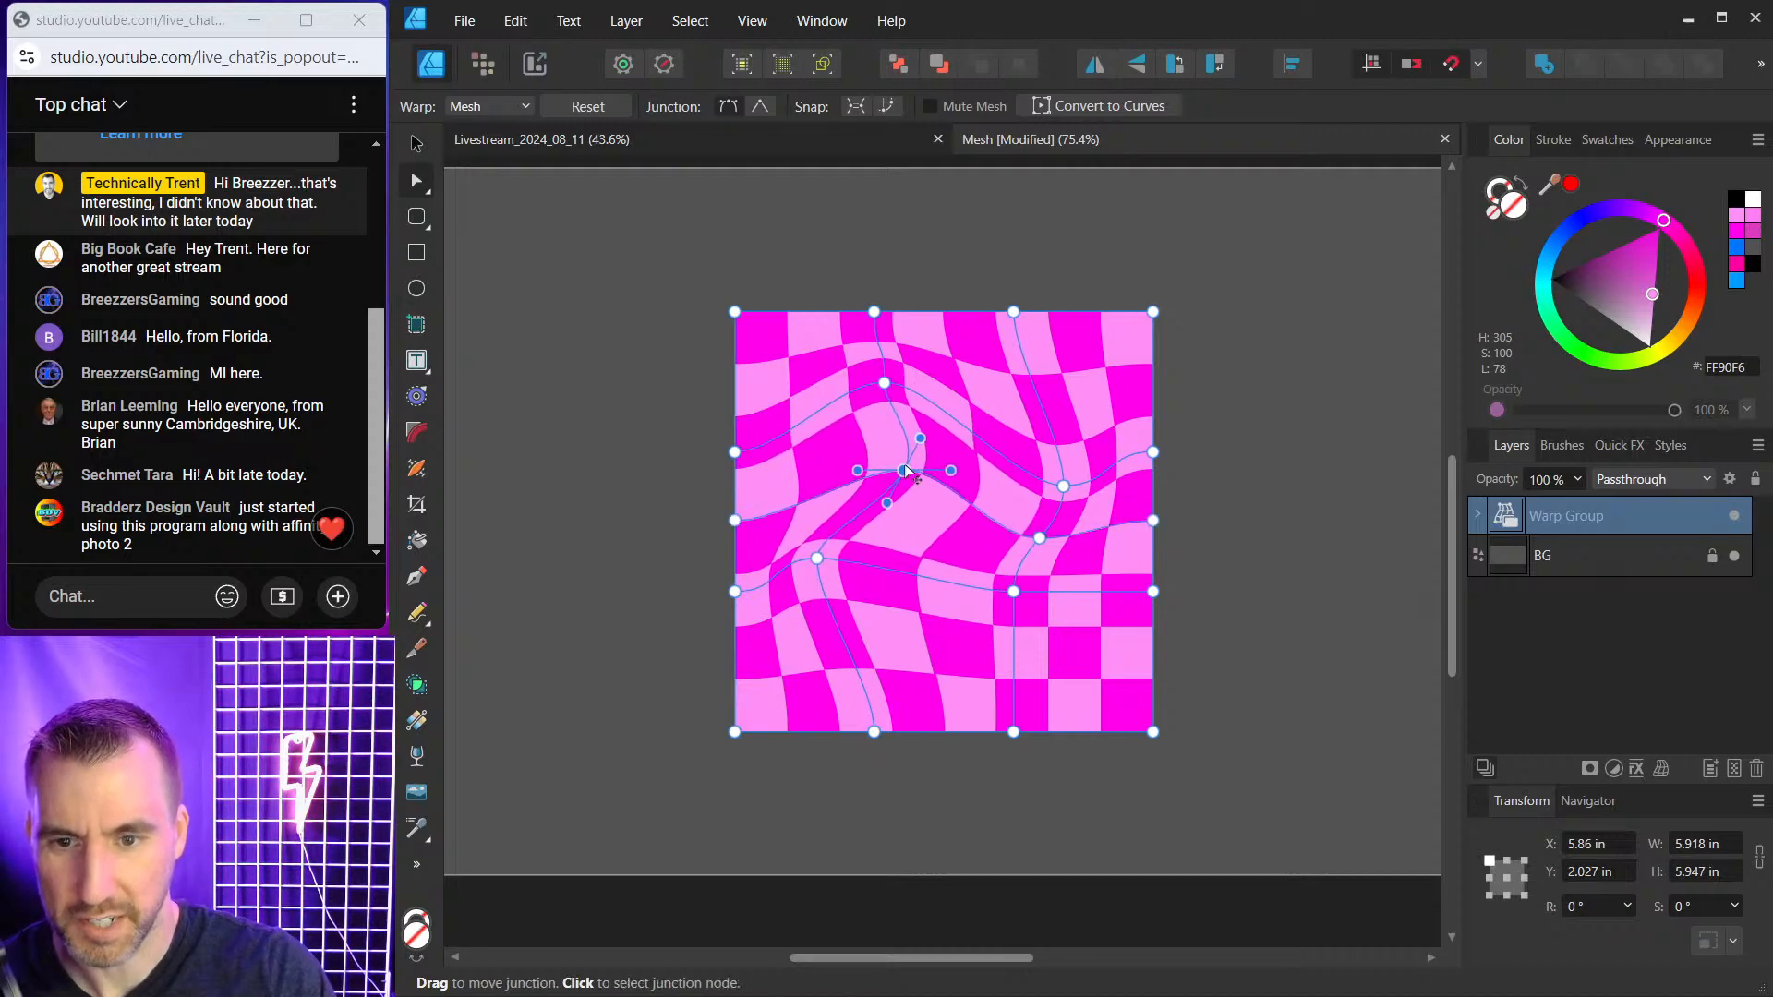
pyautogui.moveTo(1013, 591); pyautogui.dragTo(1063, 649)
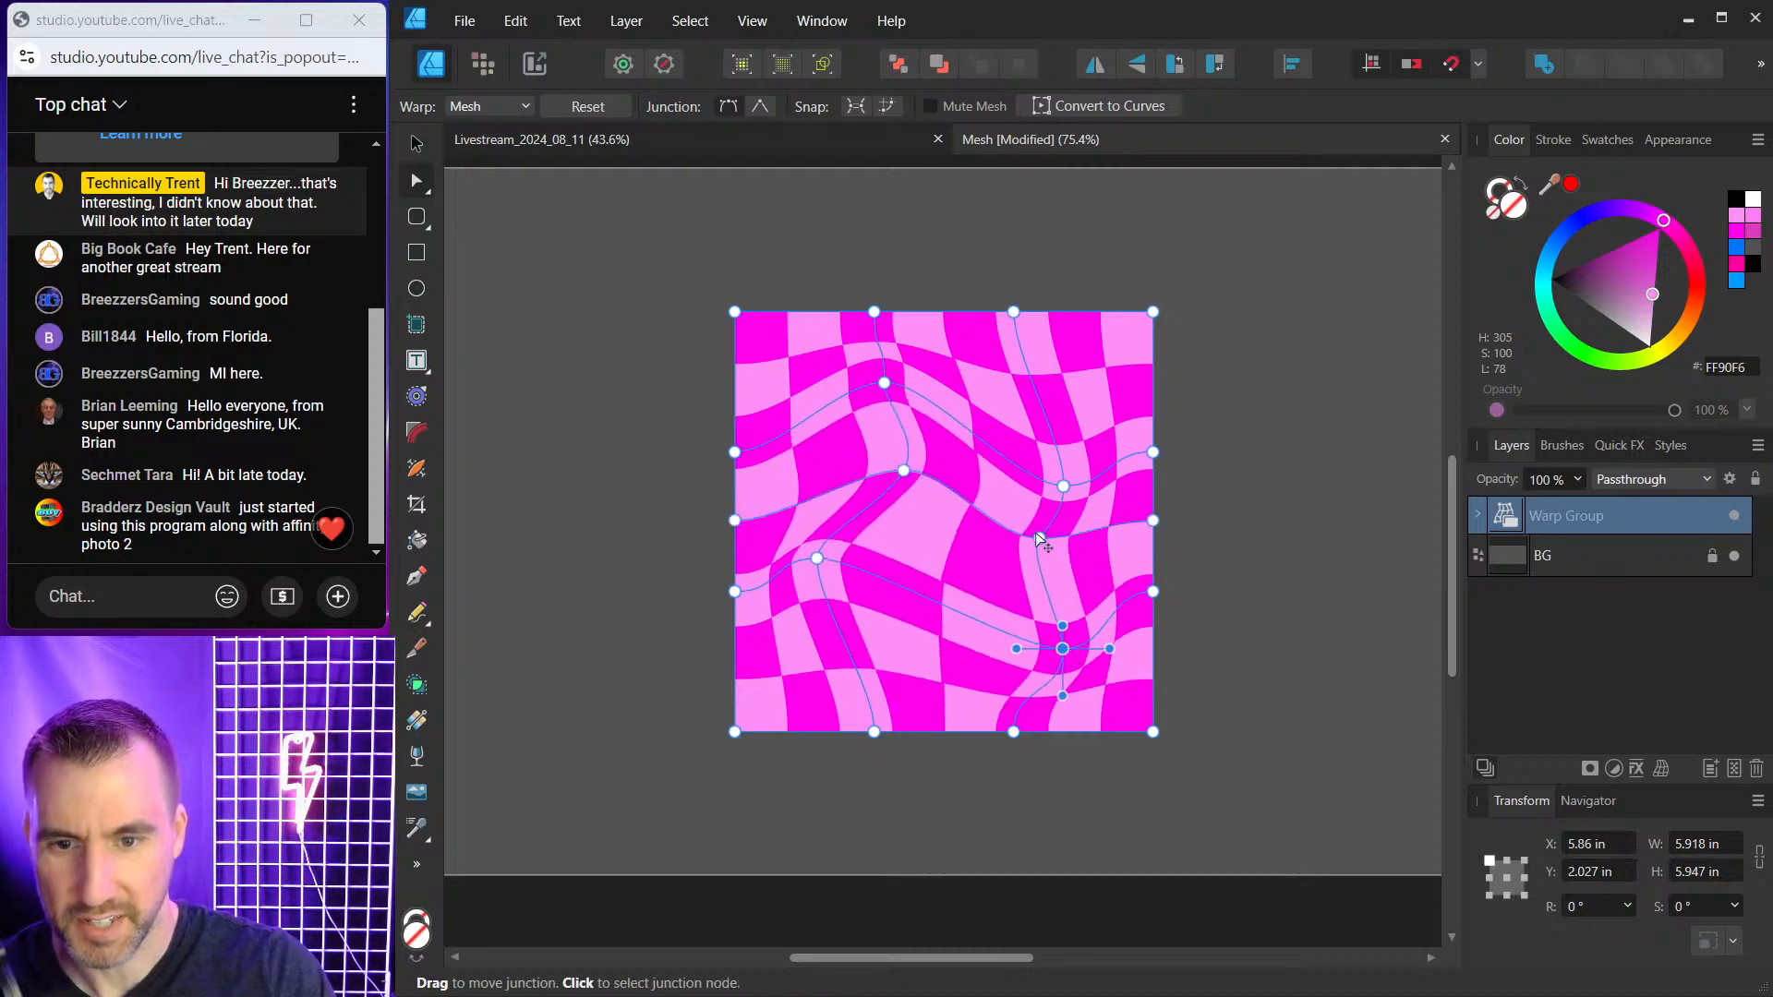
pyautogui.moveTo(1038, 539); pyautogui.dragTo(1028, 574)
# Insert a horizontal mesh line near the top, shift its right inner and left-edge nodes and the middle line's left inner node, and deselect.
pyautogui.click(1034, 385)
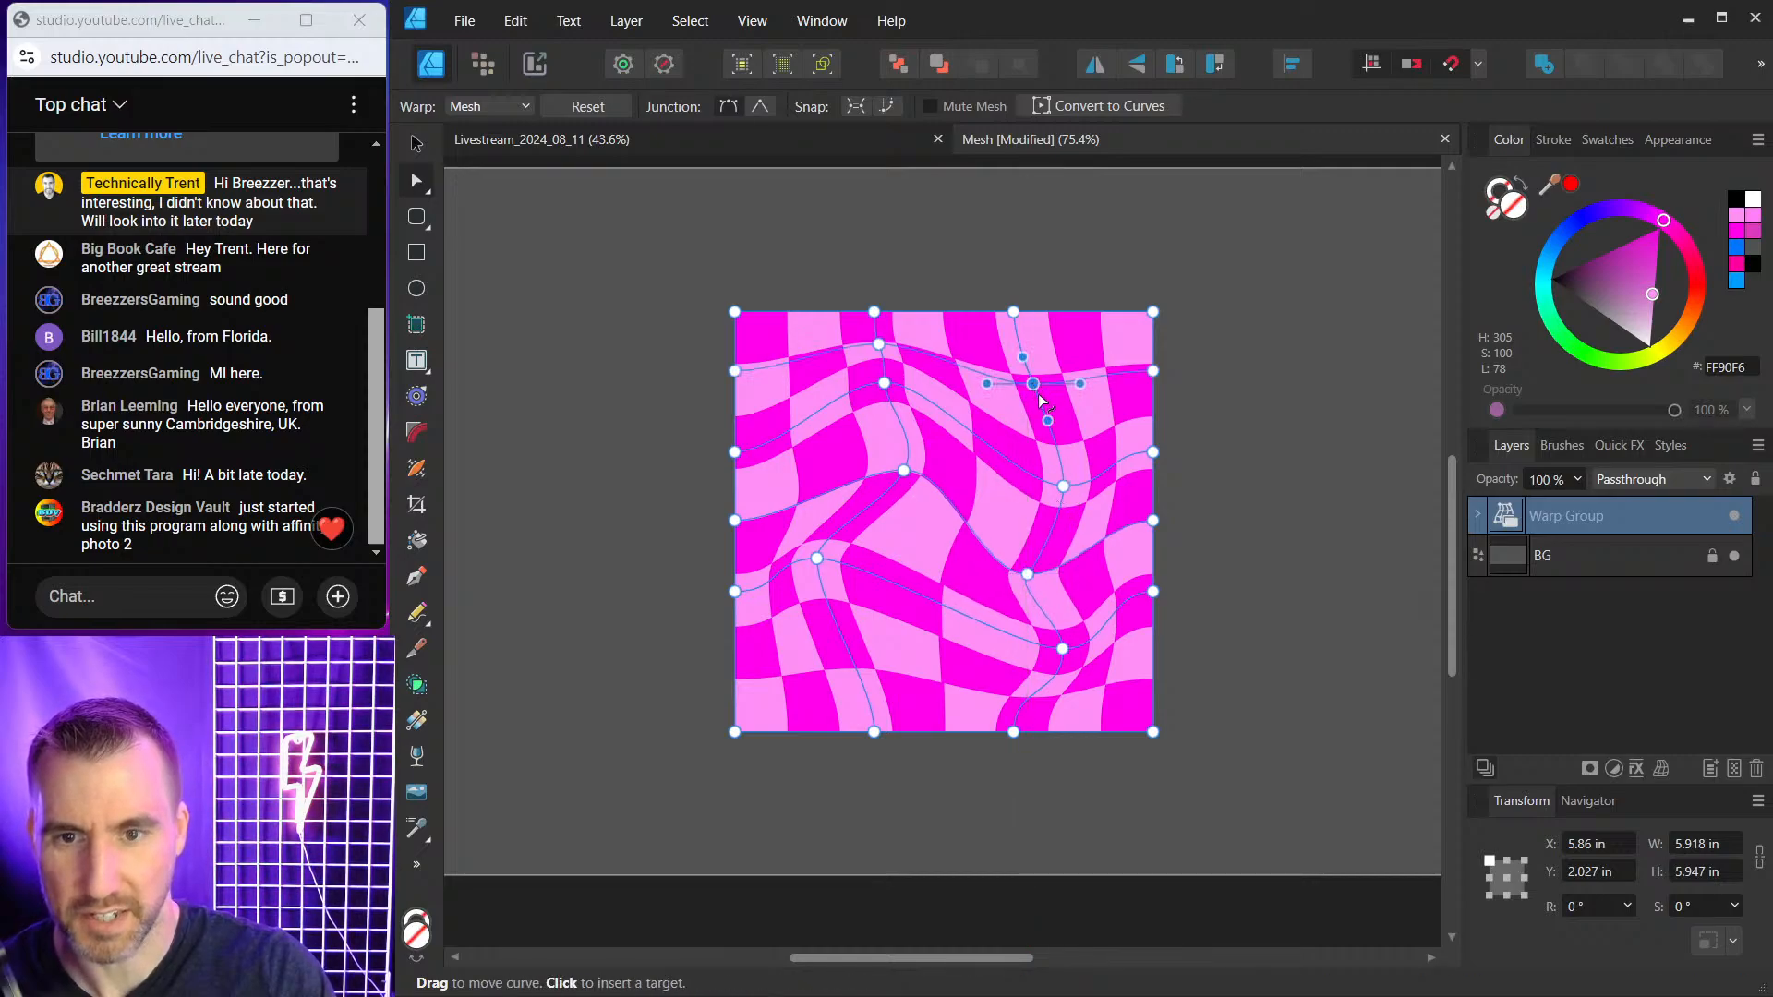
pyautogui.moveTo(1035, 385); pyautogui.dragTo(1060, 409)
pyautogui.moveTo(905, 472); pyautogui.dragTo(870, 497)
pyautogui.moveTo(735, 377); pyautogui.dragTo(754, 392)
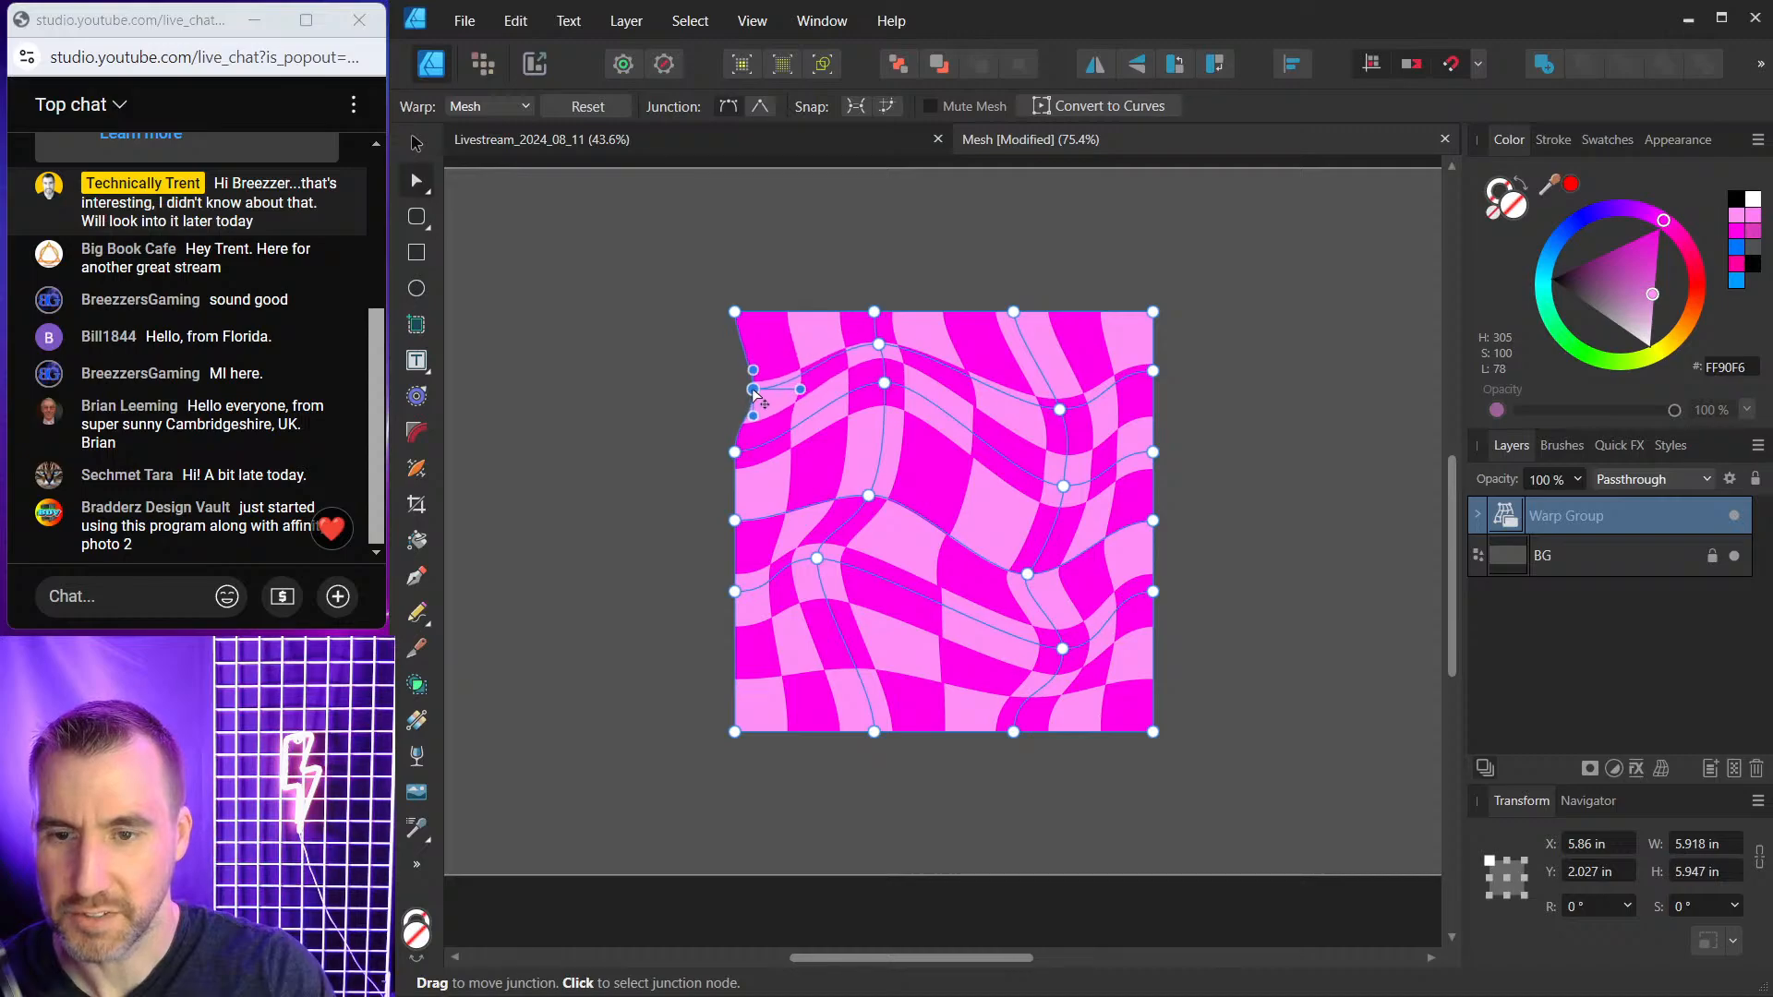
pyautogui.click(416, 143)
pyautogui.click(630, 329)
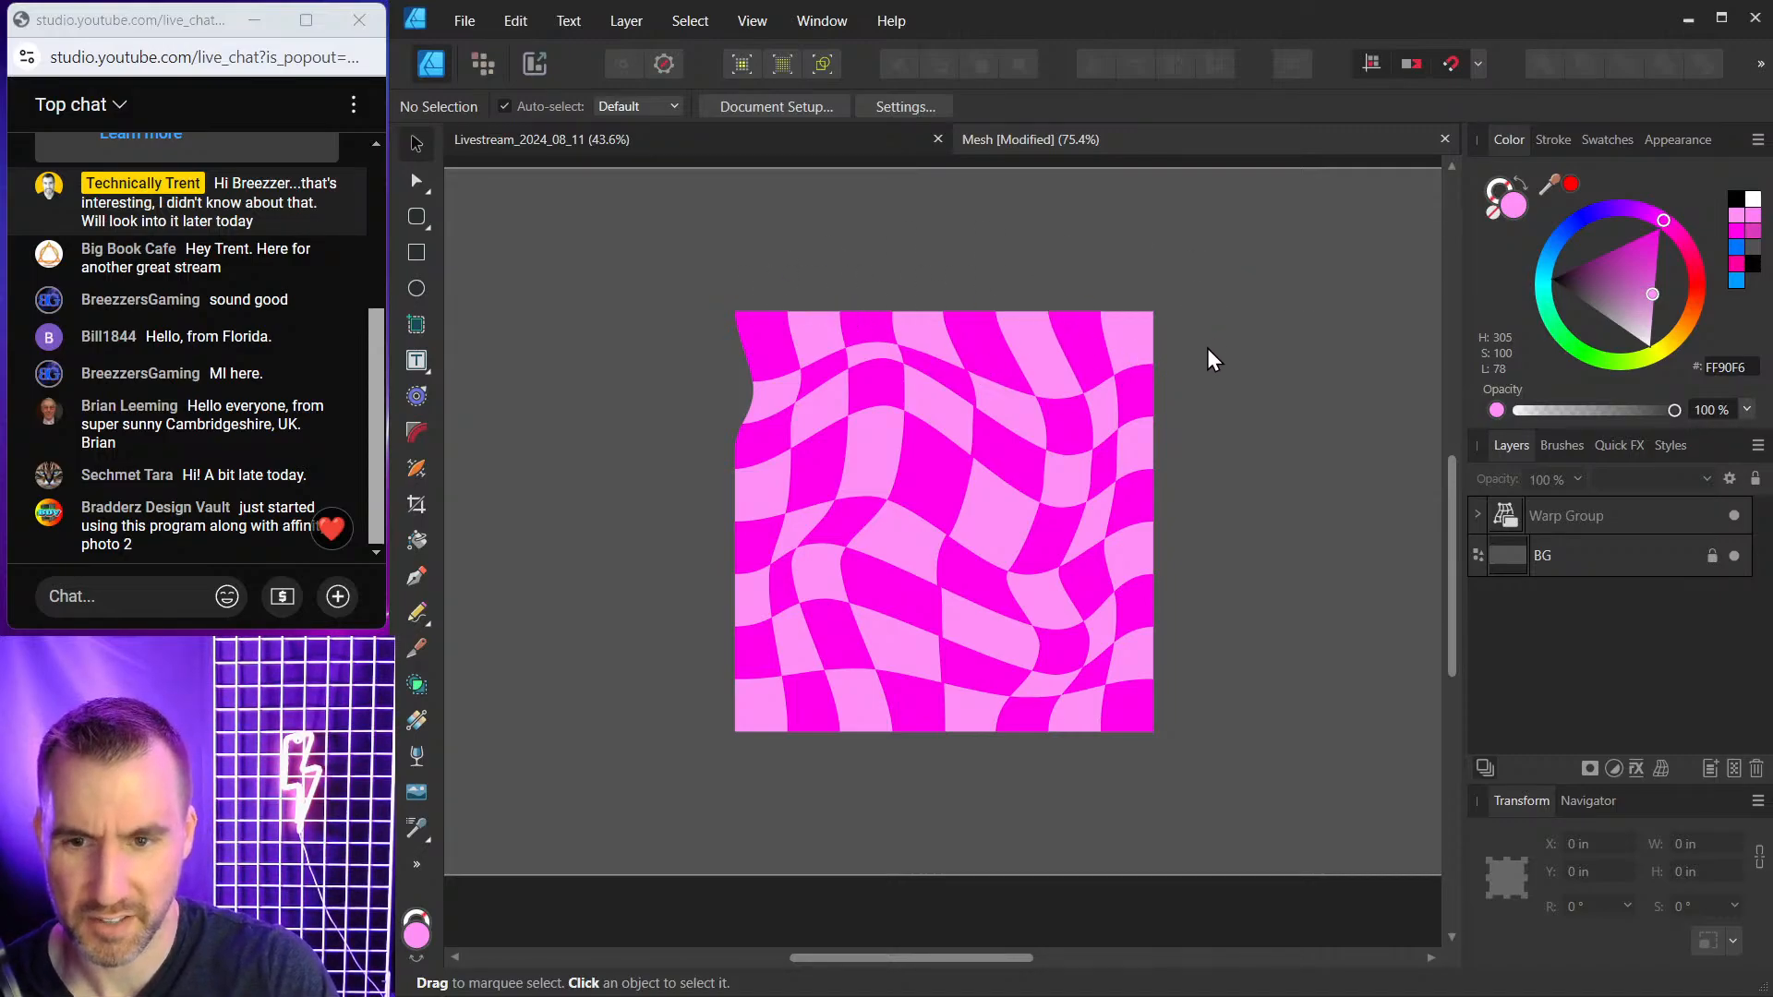
pyautogui.click(444, 27)
pyautogui.click(532, 435)
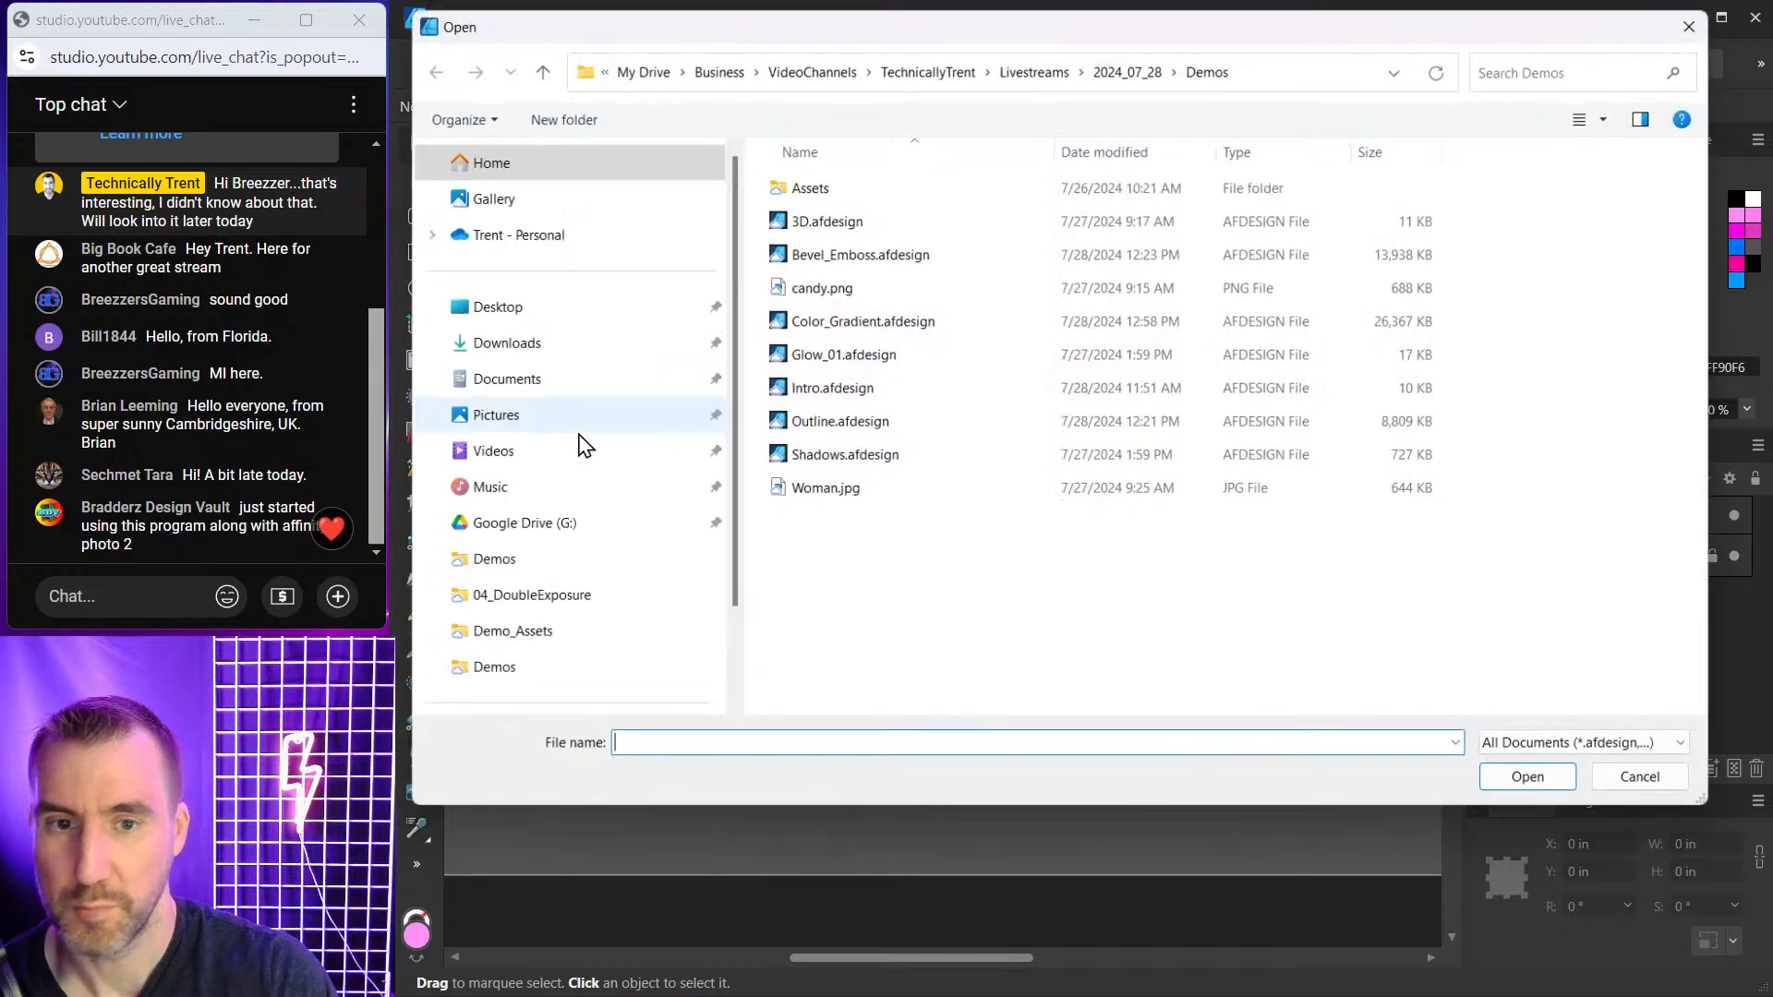
pyautogui.moveTo(1105, 43); pyautogui.dragTo(1482, 130)
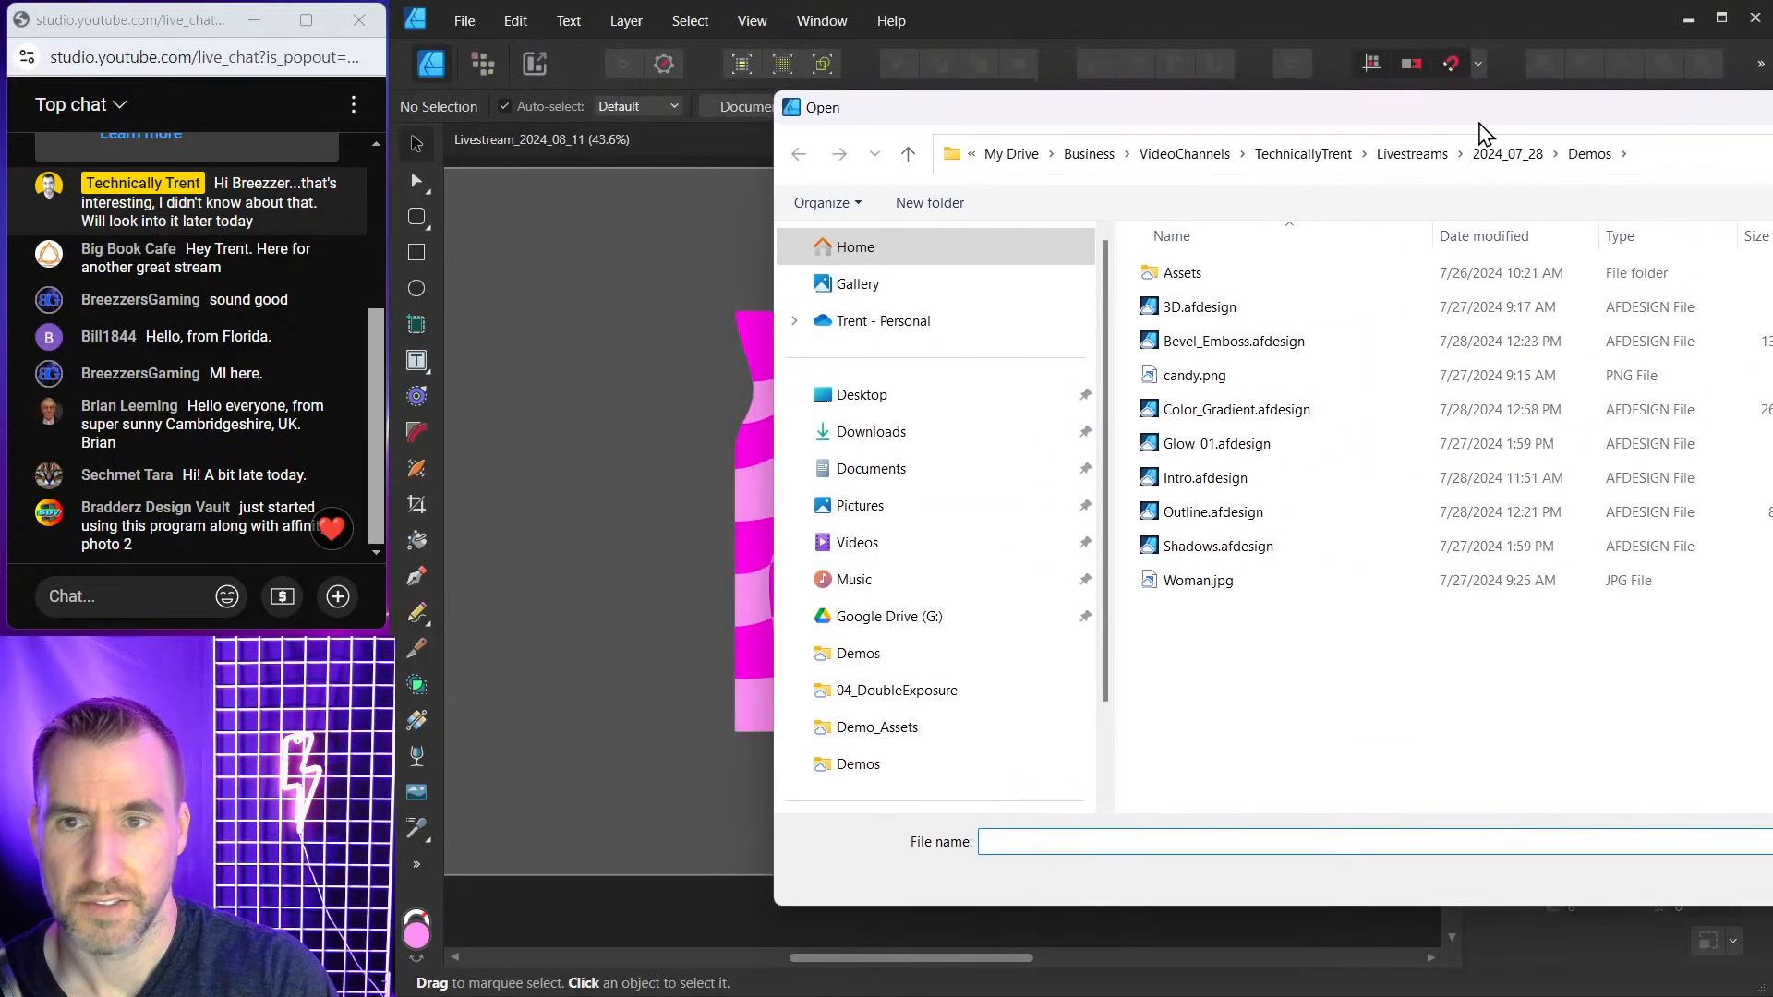
pyautogui.press('Escape')
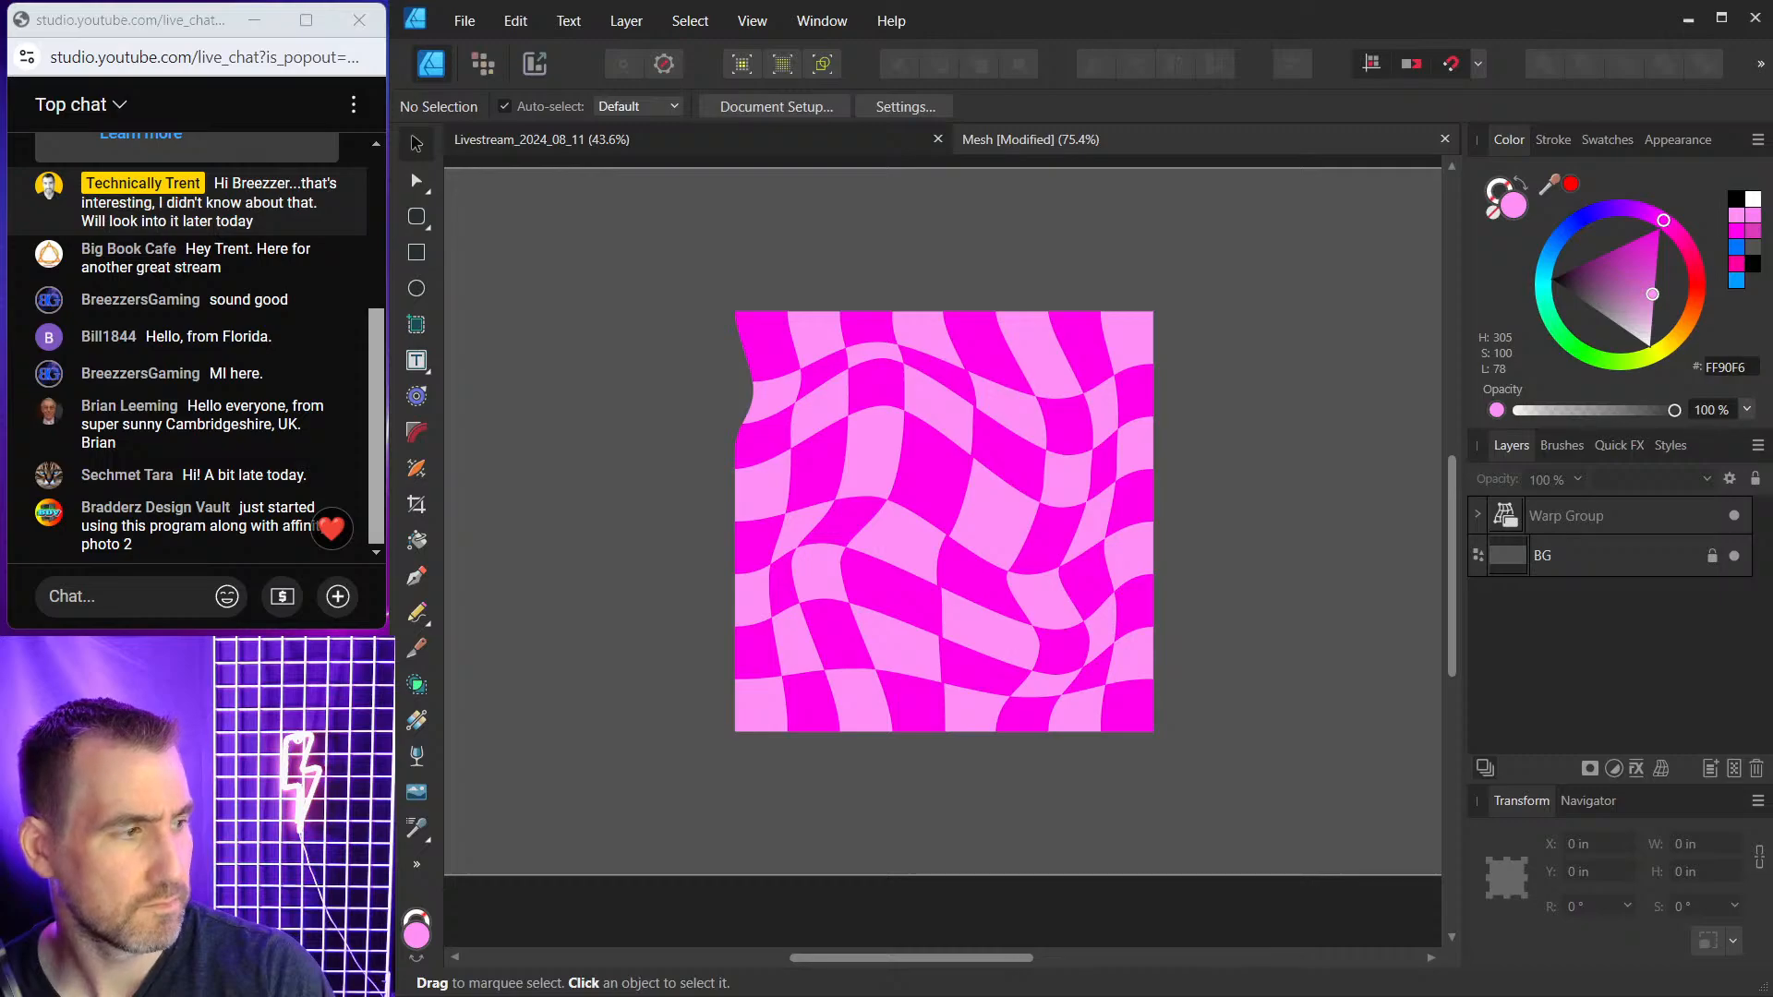
# Place smiley.svg in the document at about 3.98 in wide and move it to the right of the warped checkerboard.
pyautogui.moveTo(670, 269); pyautogui.dragTo(952, 550)
pyautogui.scroll(-1, 591, 242)
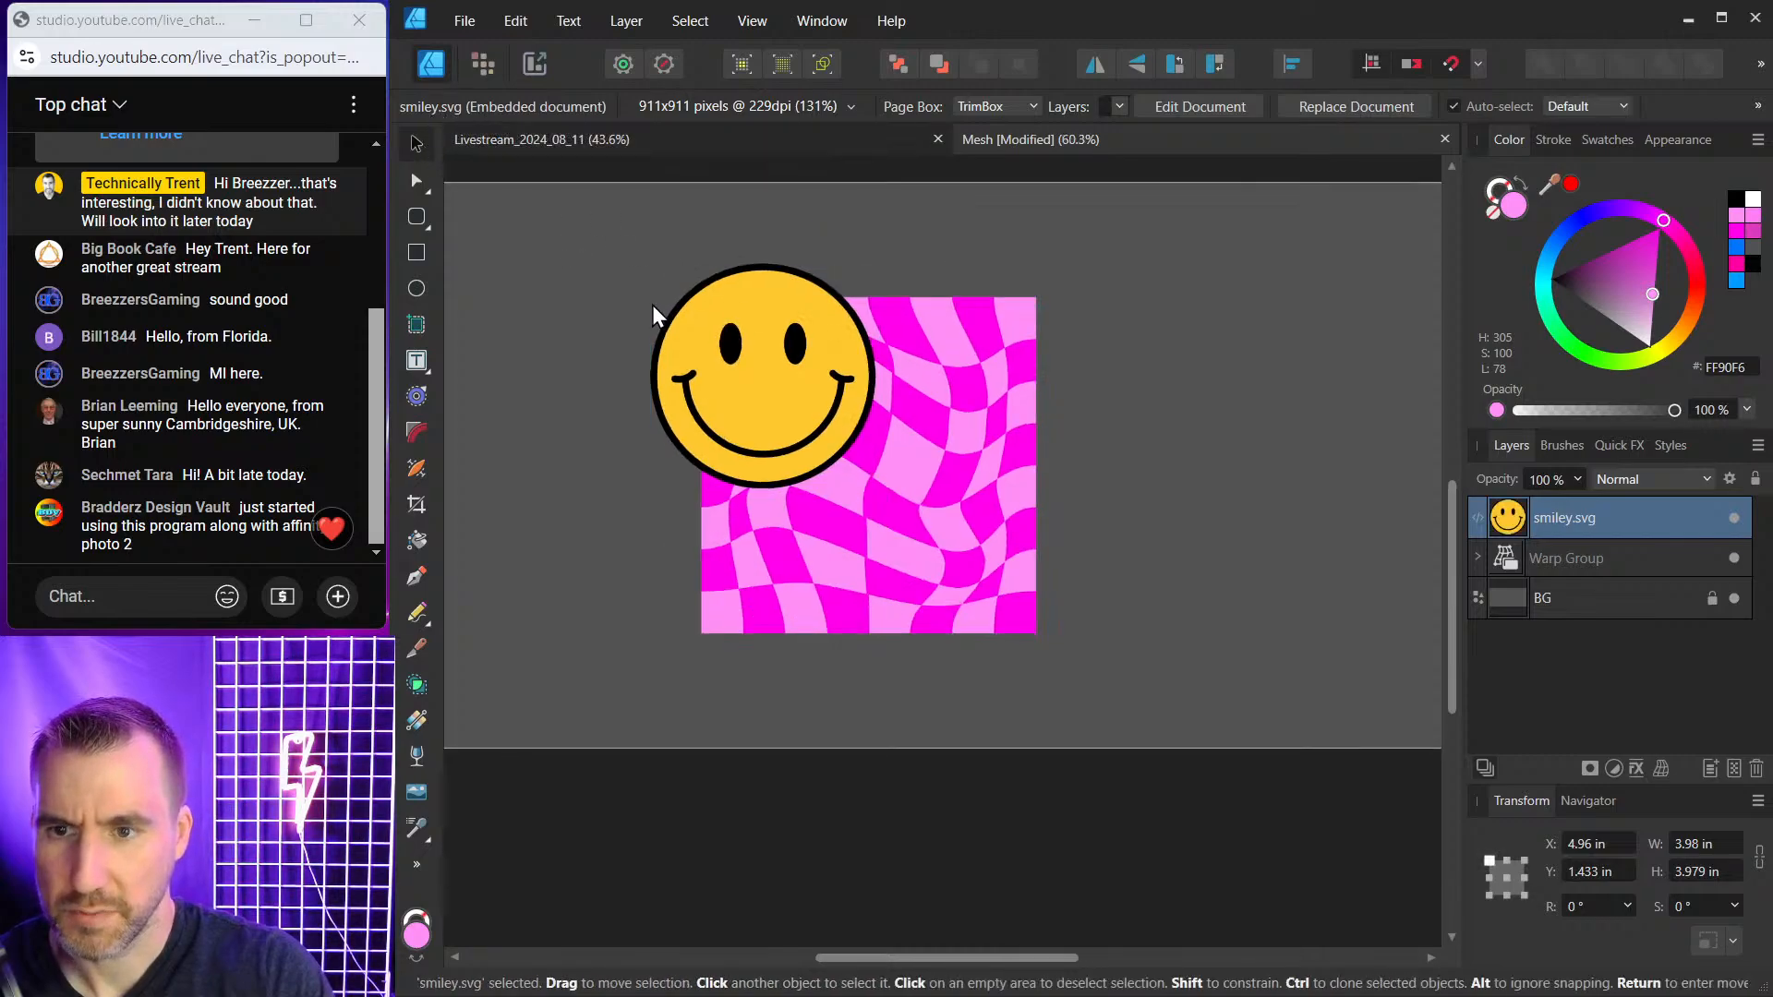
pyautogui.moveTo(653, 366); pyautogui.dragTo(988, 418)
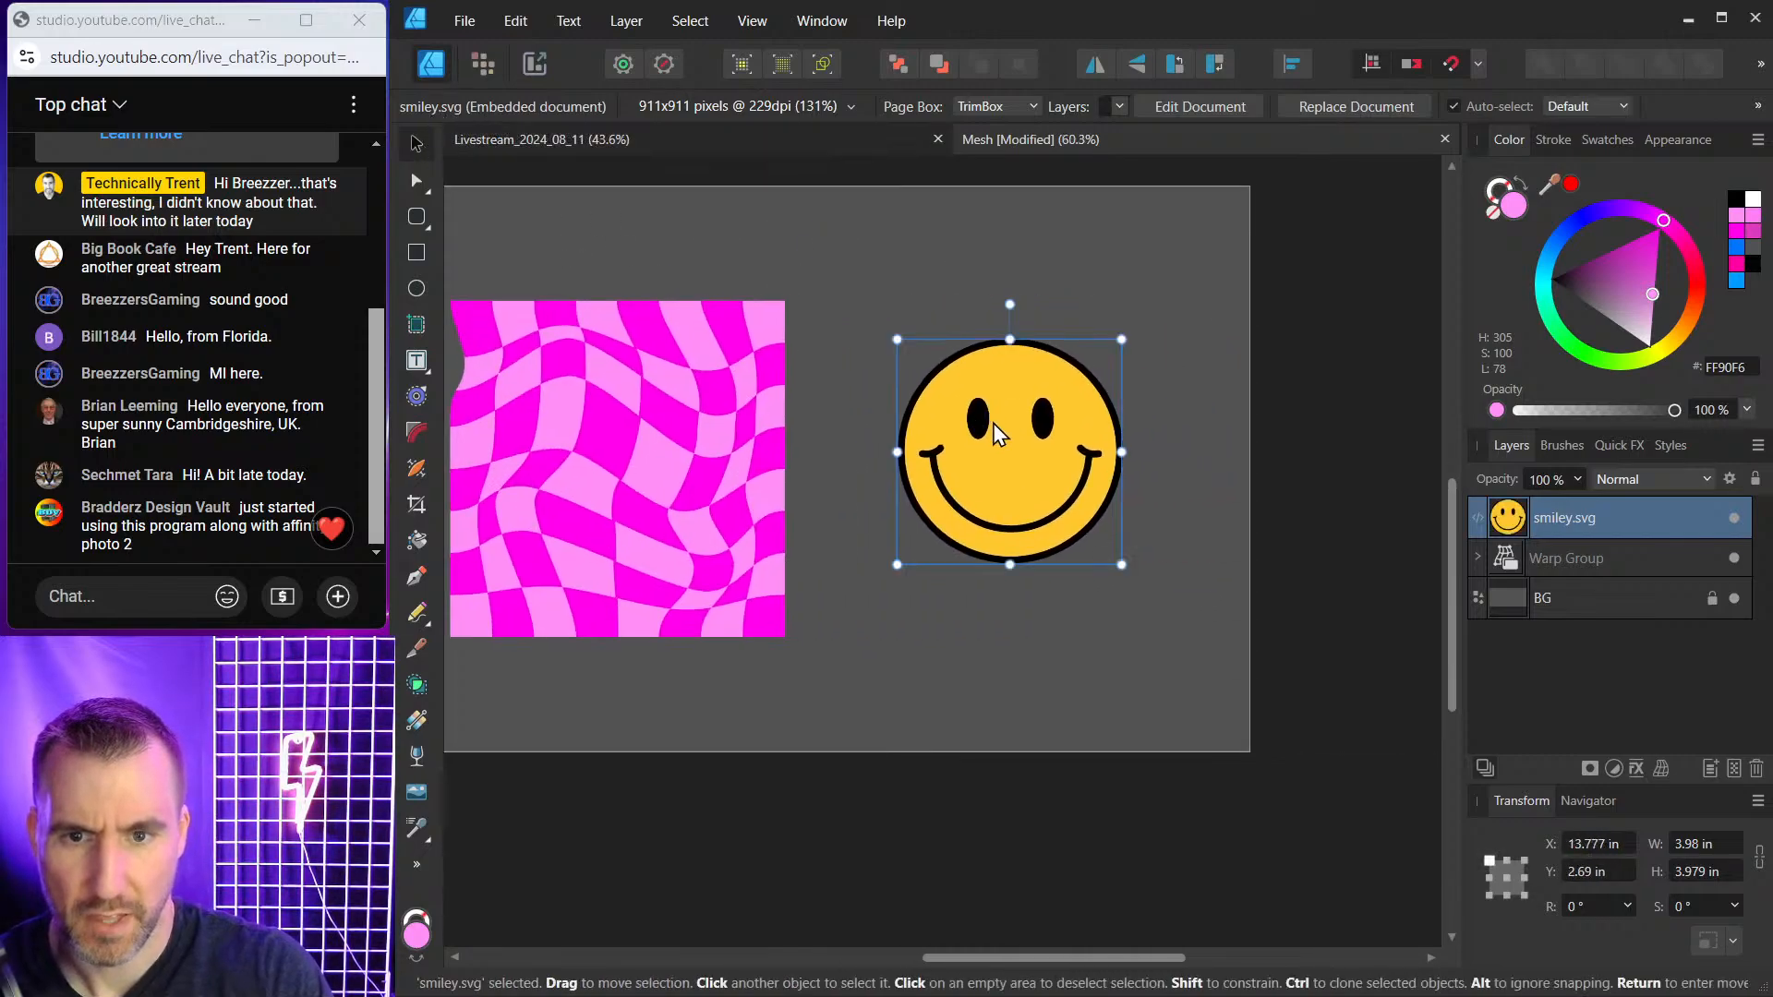
# Try a mesh warp group on the embedded smiley, pulling its inner nodes down.
pyautogui.click(1661, 768)
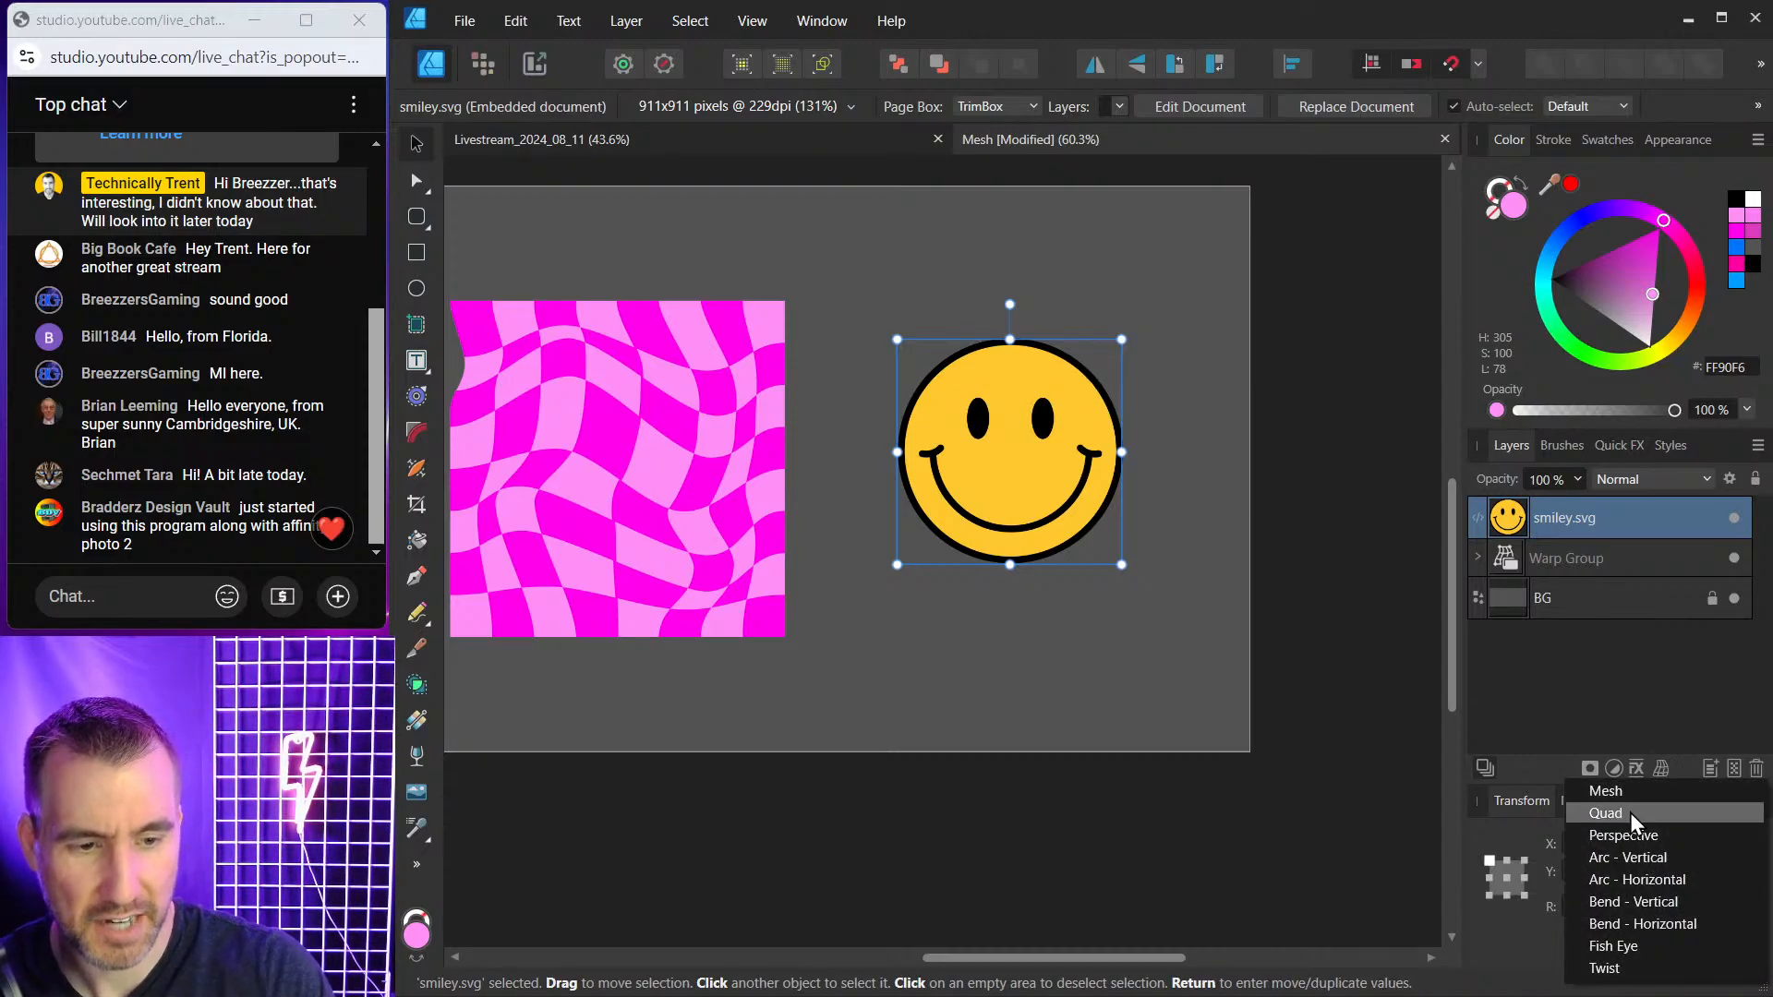
pyautogui.click(1626, 792)
pyautogui.moveTo(1048, 421); pyautogui.dragTo(1060, 451)
pyautogui.scroll(3, 1016, 411)
pyautogui.moveTo(949, 417); pyautogui.dragTo(946, 473)
pyautogui.moveTo(946, 532); pyautogui.dragTo(944, 603)
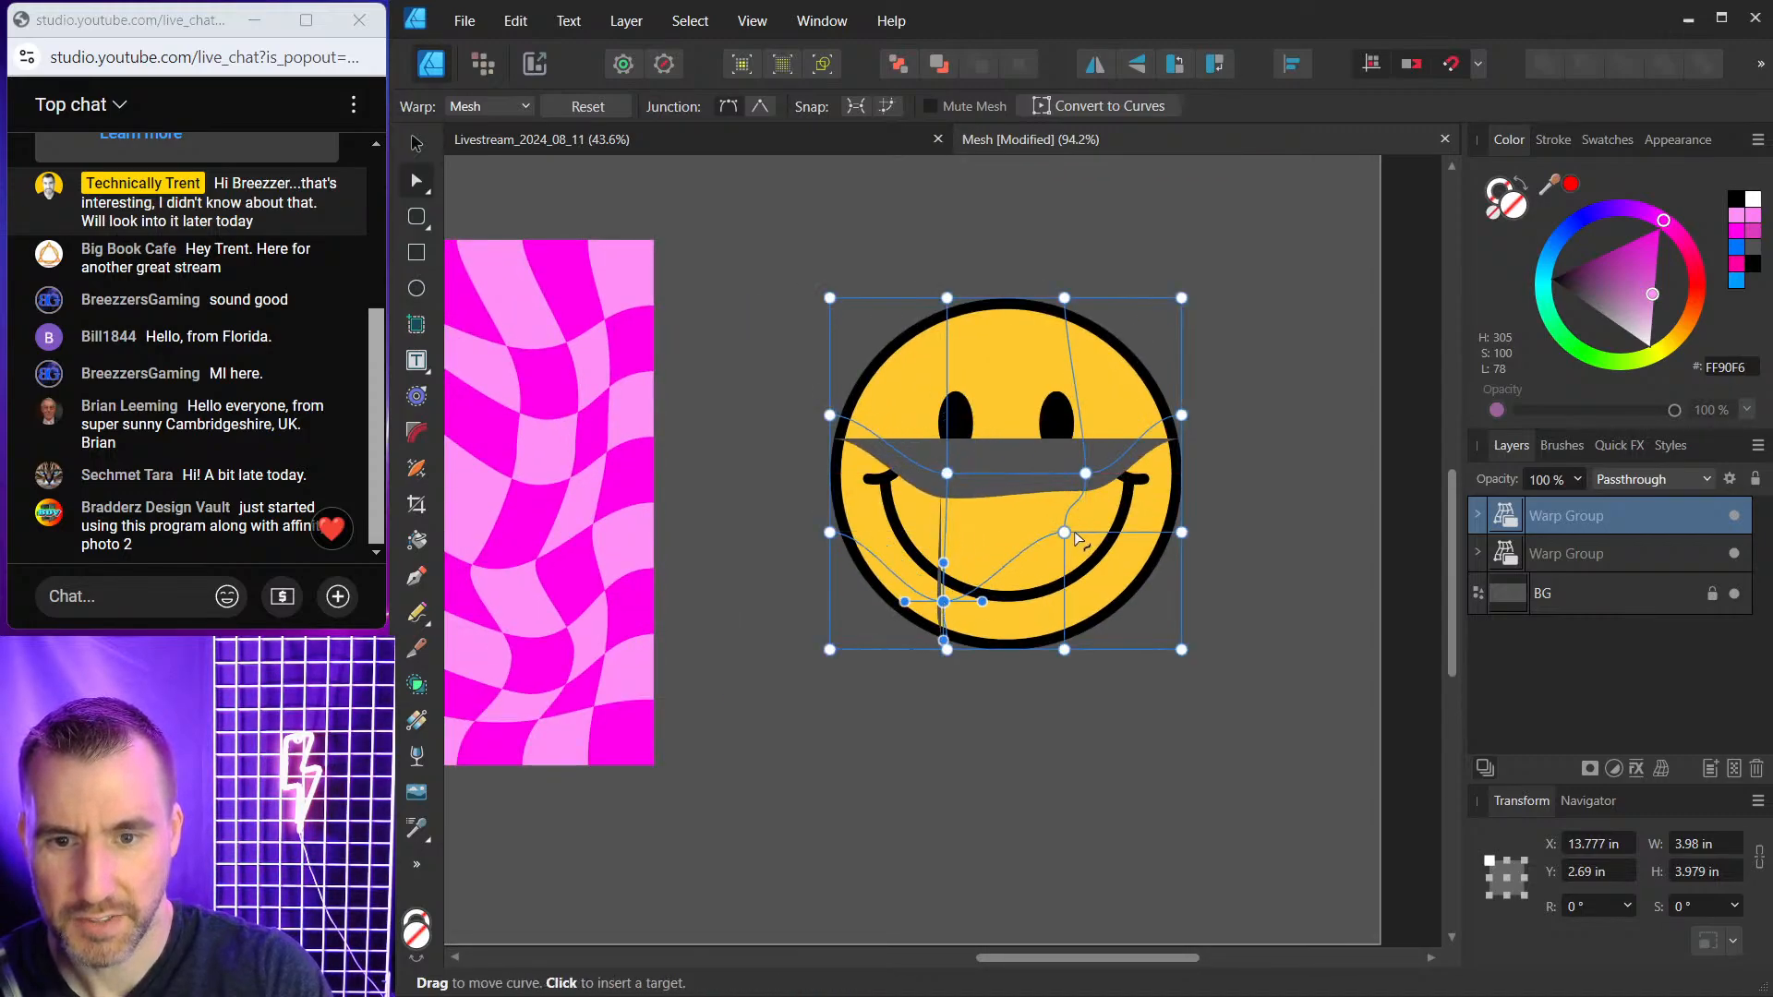
# Delete the warped embedded smiley beside the checkerboard and clear the selection.
pyautogui.click(417, 143)
pyautogui.moveTo(669, 187); pyautogui.dragTo(1272, 674)
pyautogui.press('Delete')
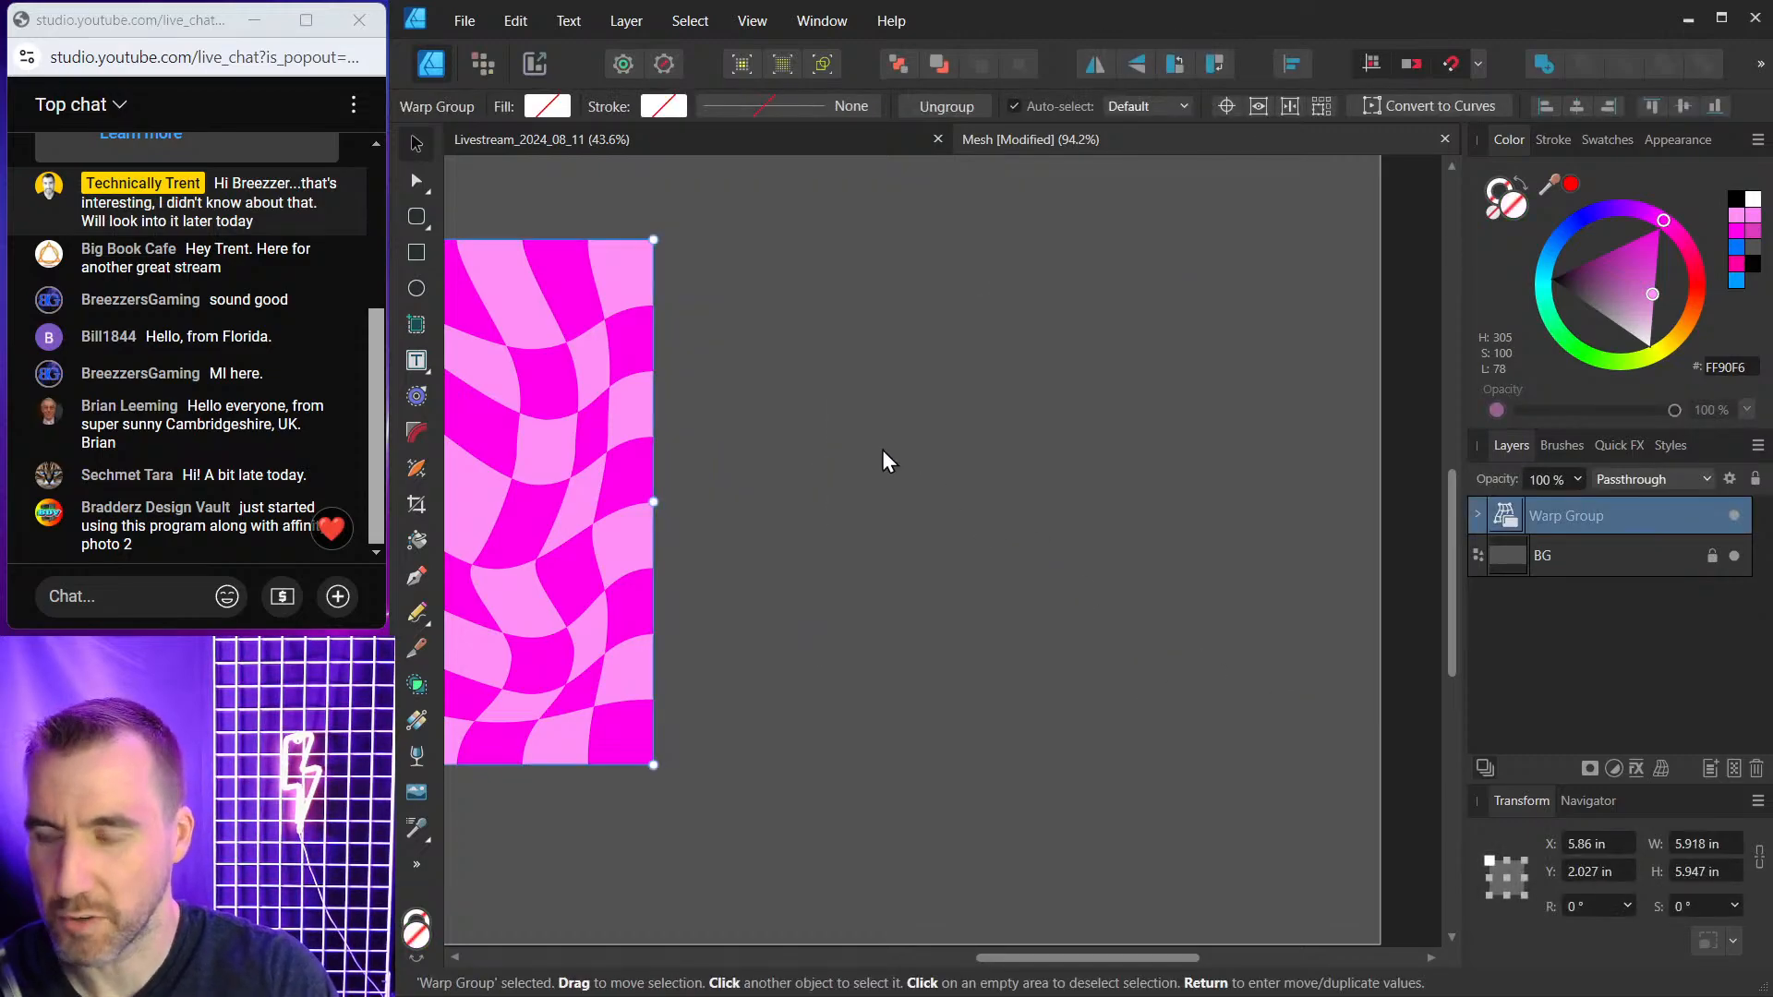
pyautogui.click(885, 454)
# Copy the smiley group from the separately opened smiley.svg and paste it into the Mesh document.
pyautogui.scroll(-3, 884, 456)
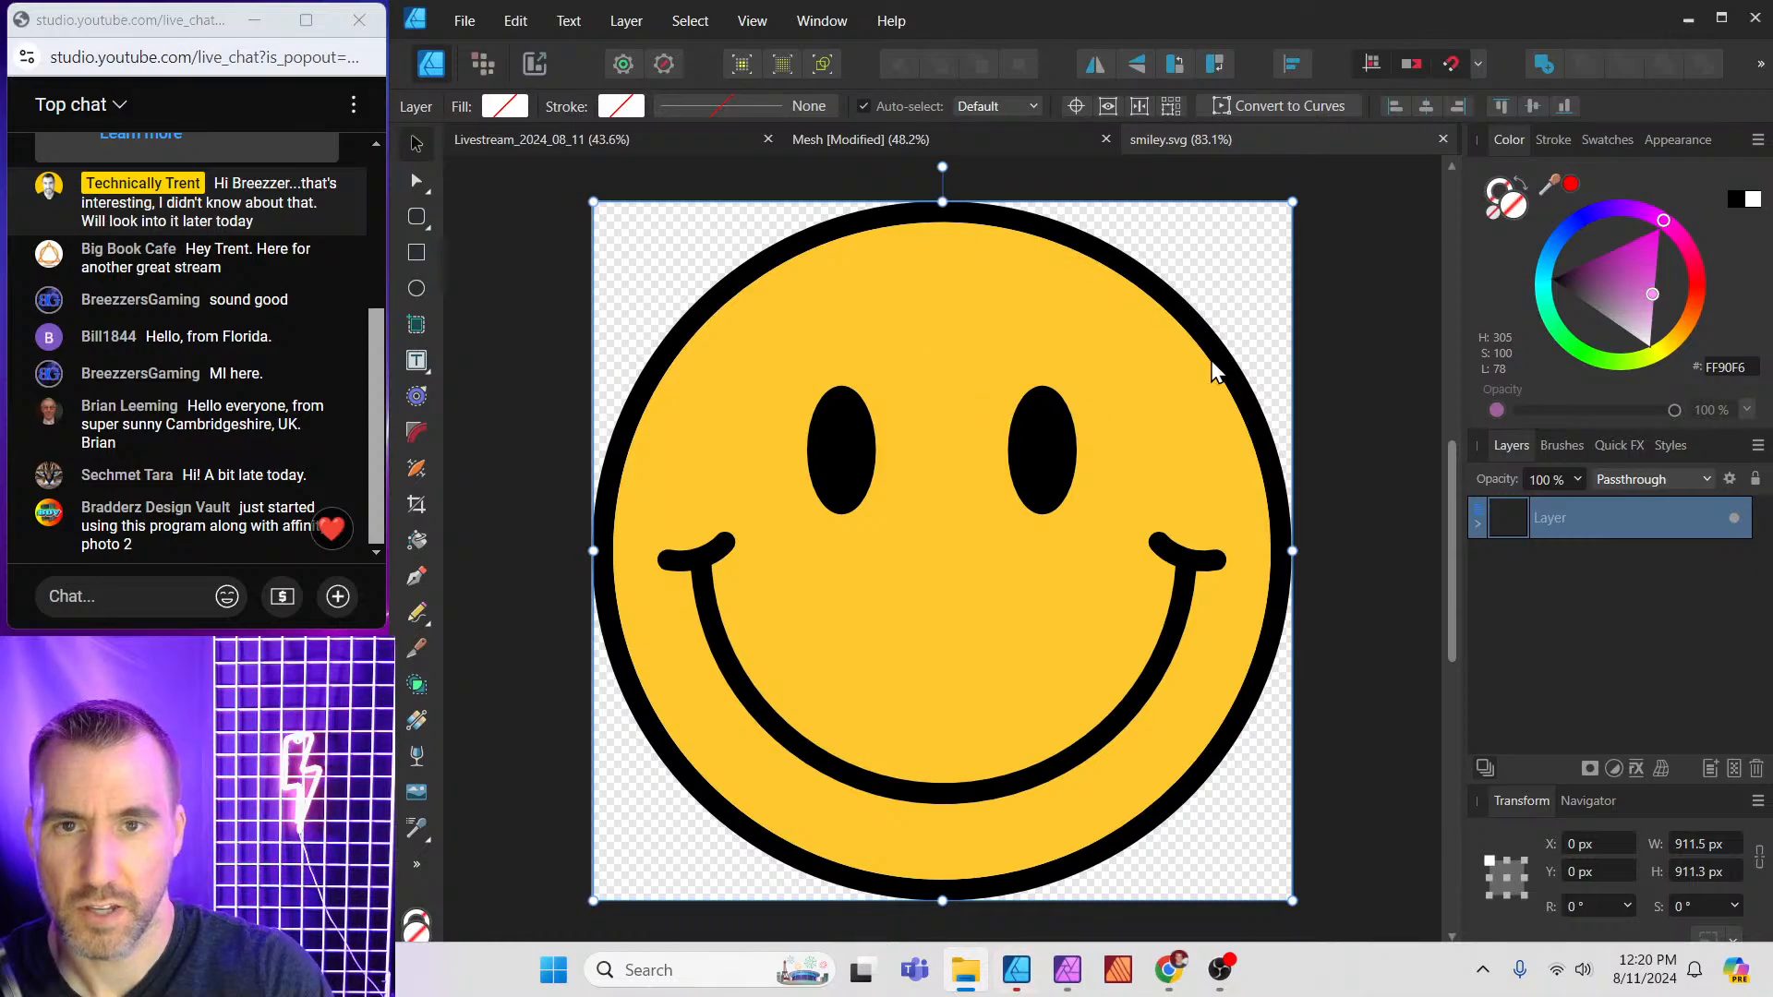
pyautogui.scroll(-2, 988, 338)
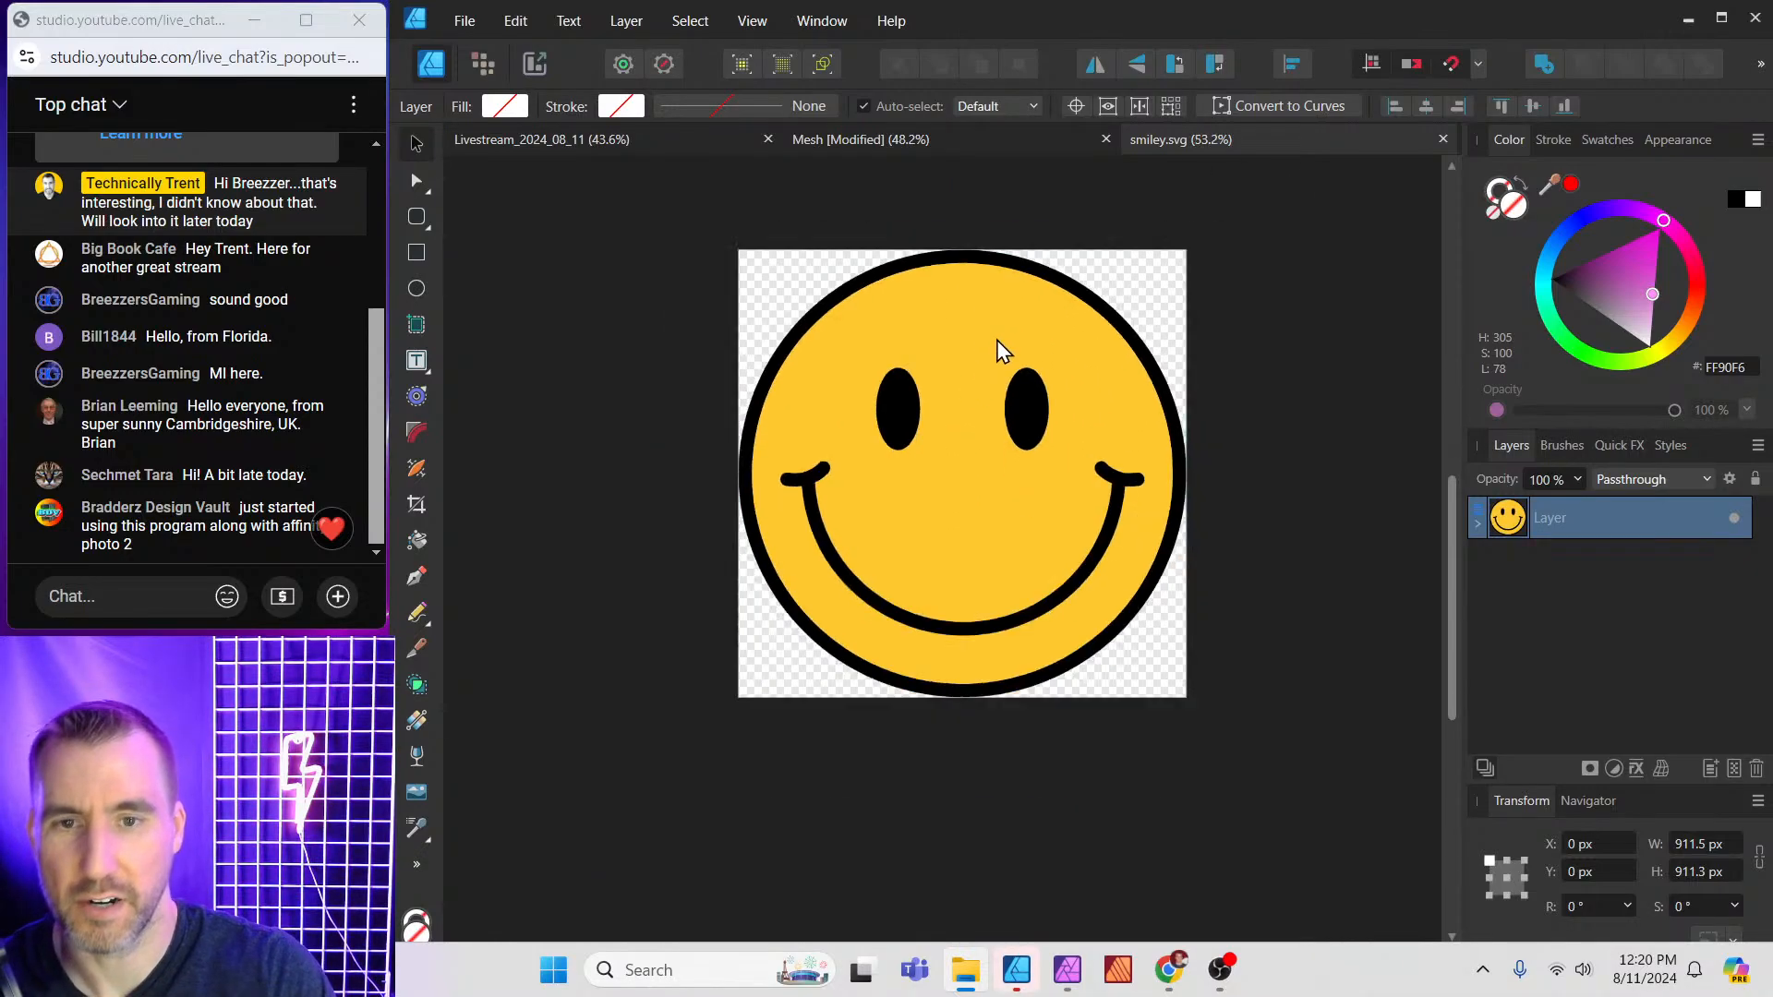
pyautogui.click(1478, 523)
pyautogui.click(1498, 559)
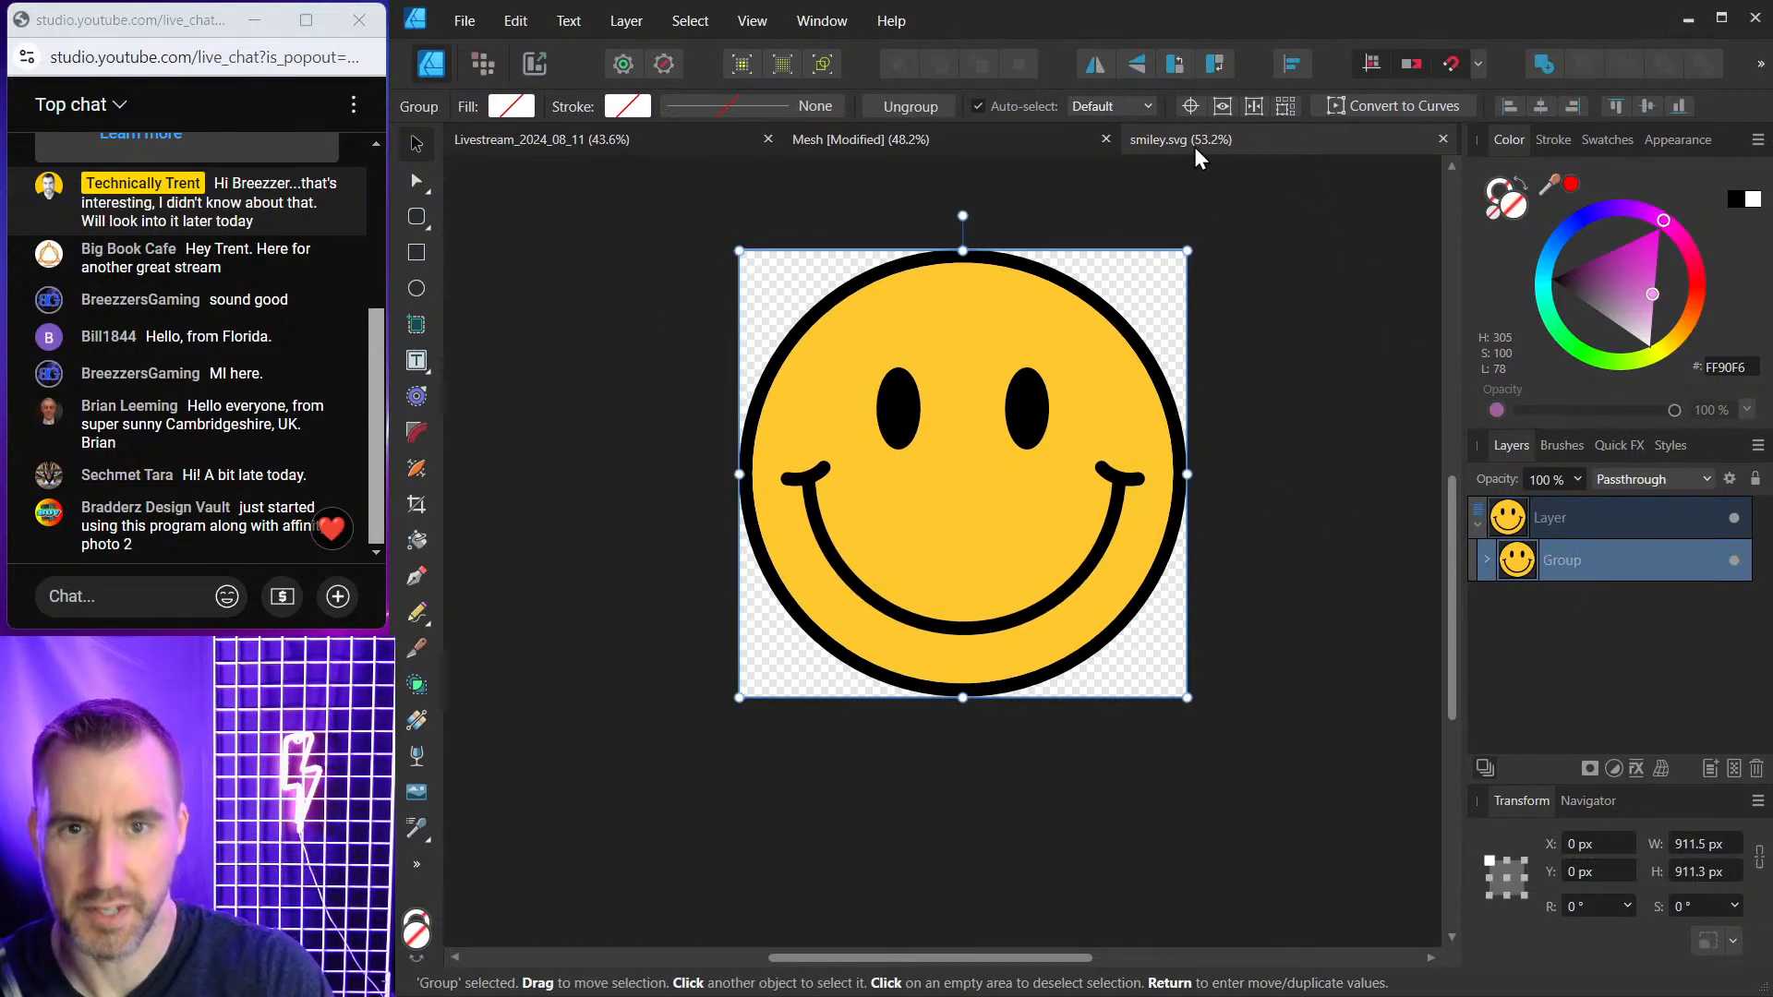
pyautogui.click(822, 145)
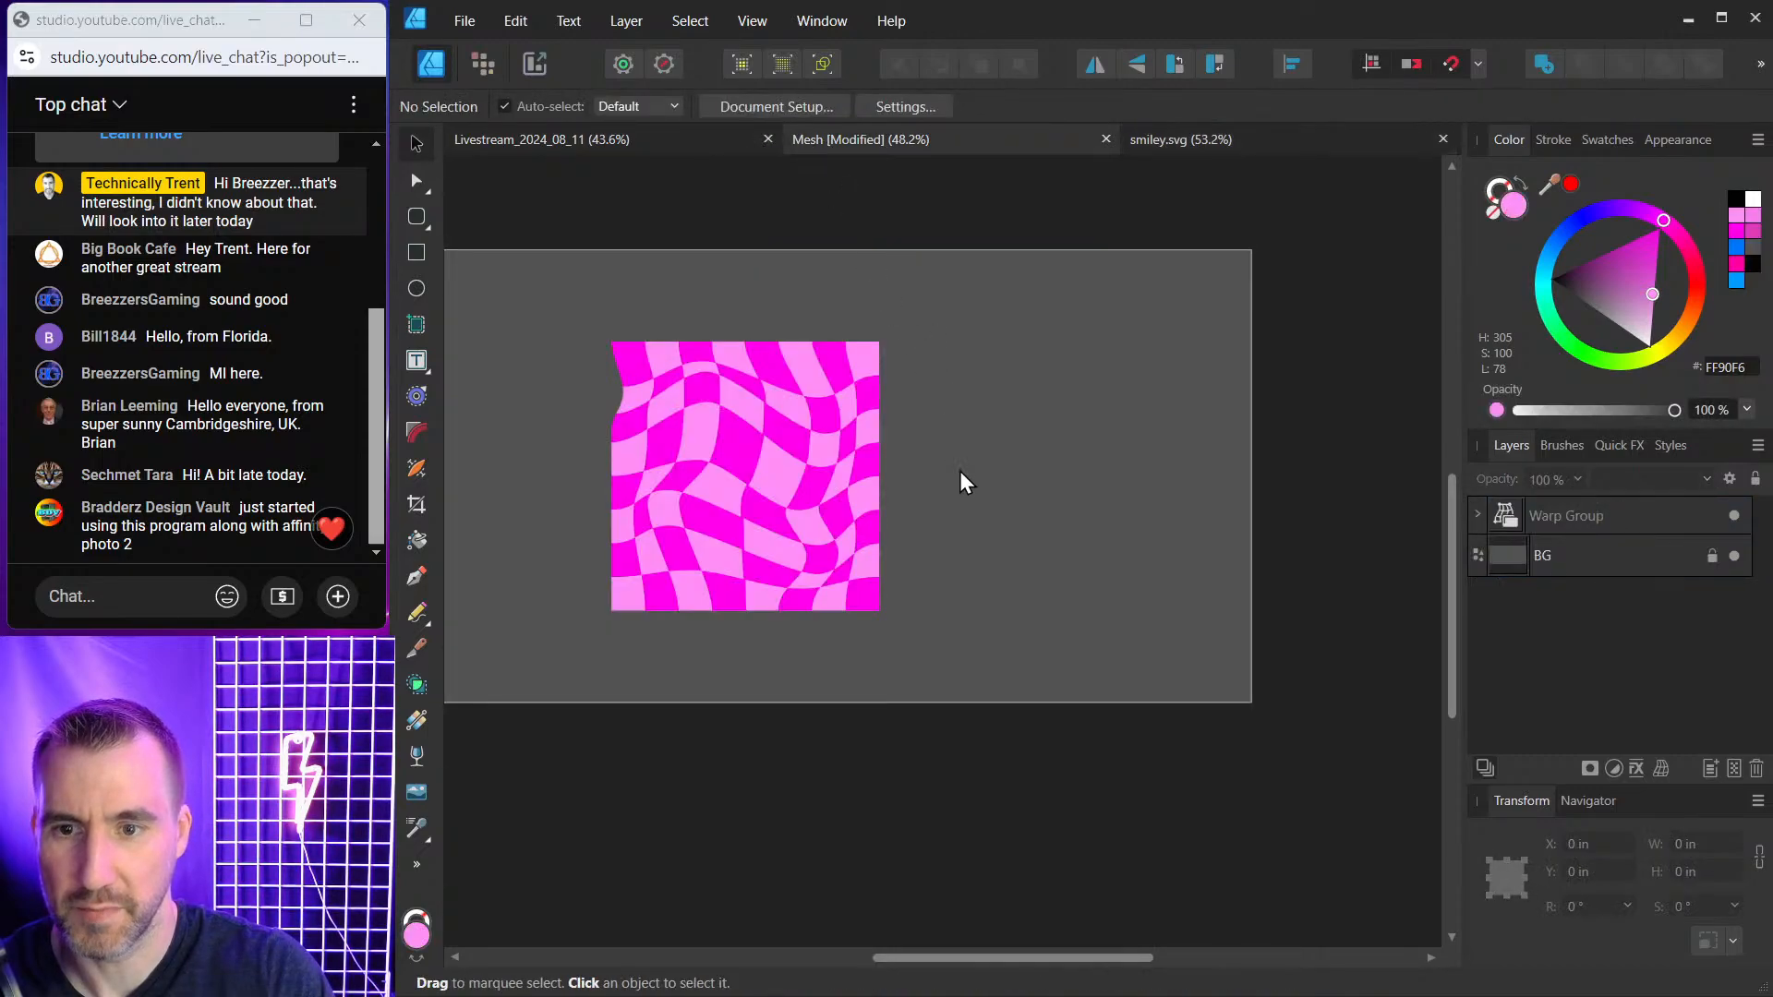
pyautogui.hotkey('ctrl', 'v')
# Scale the pasted smiley to about 3.15 in wide and position it over the middle of the checkerboard.
pyautogui.moveTo(918, 245); pyautogui.dragTo(733, 508)
pyautogui.moveTo(719, 732); pyautogui.dragTo(952, 550)
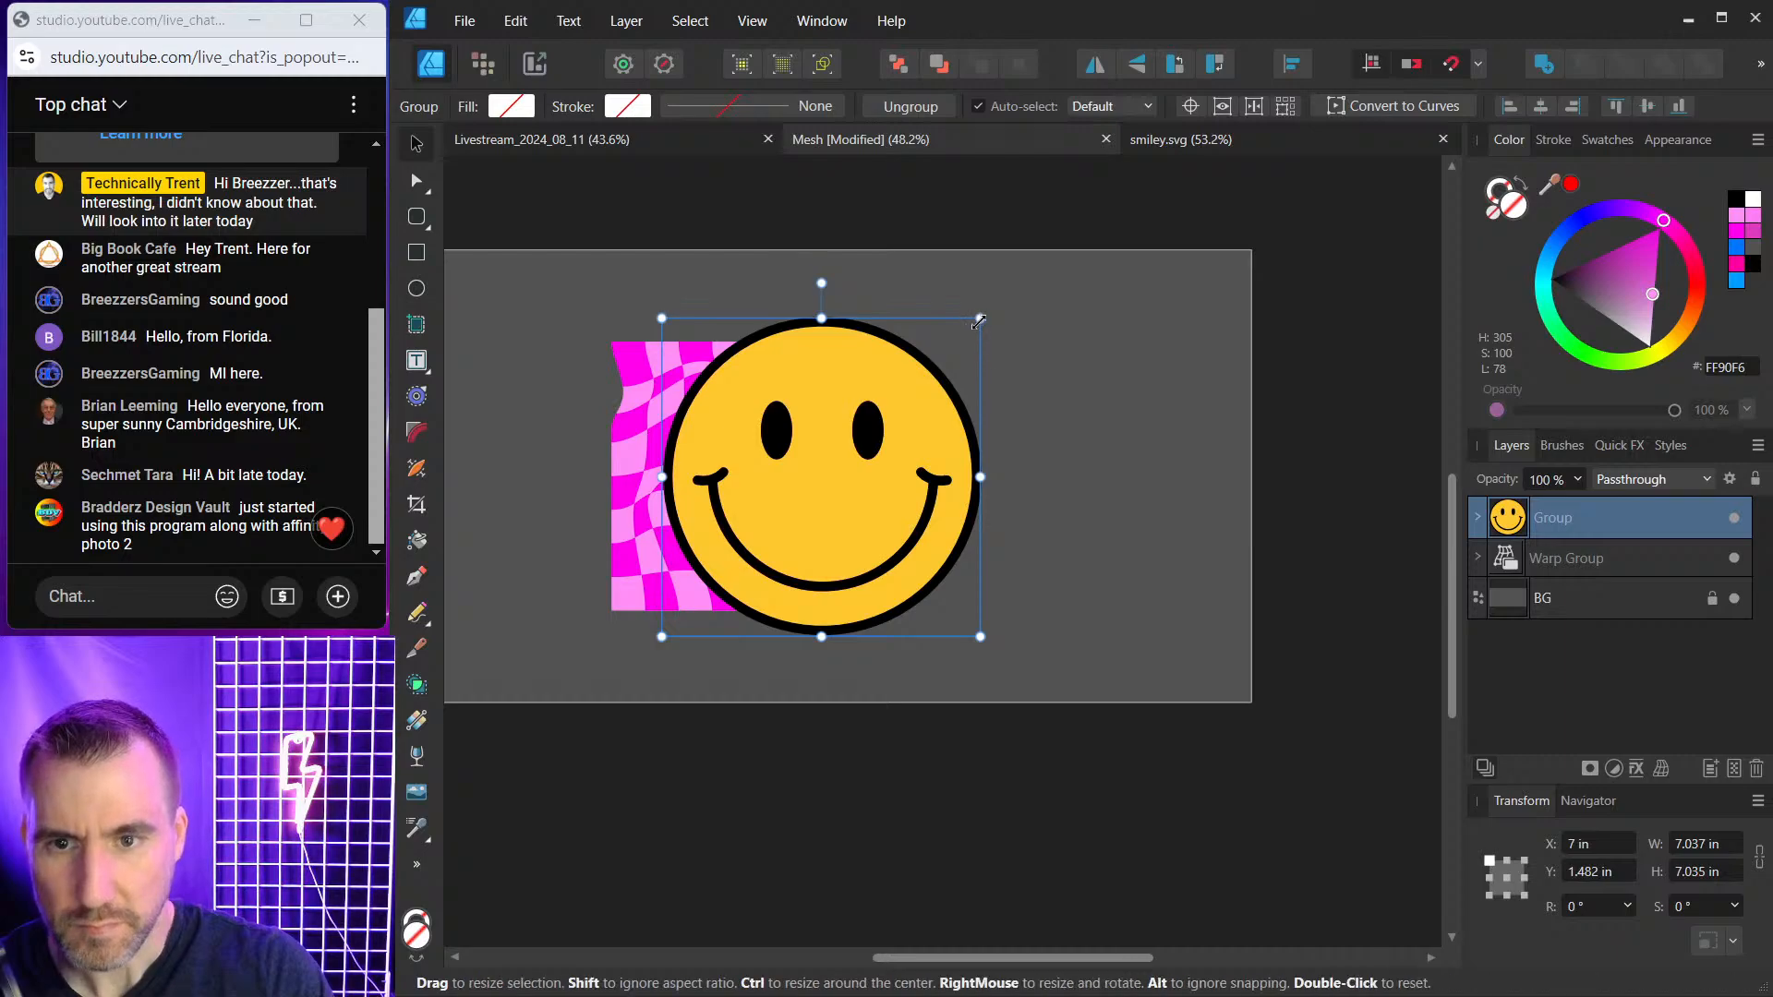
pyautogui.moveTo(979, 322); pyautogui.dragTo(803, 494)
pyautogui.moveTo(738, 565); pyautogui.dragTo(758, 445)
pyautogui.scroll(5, 757, 445)
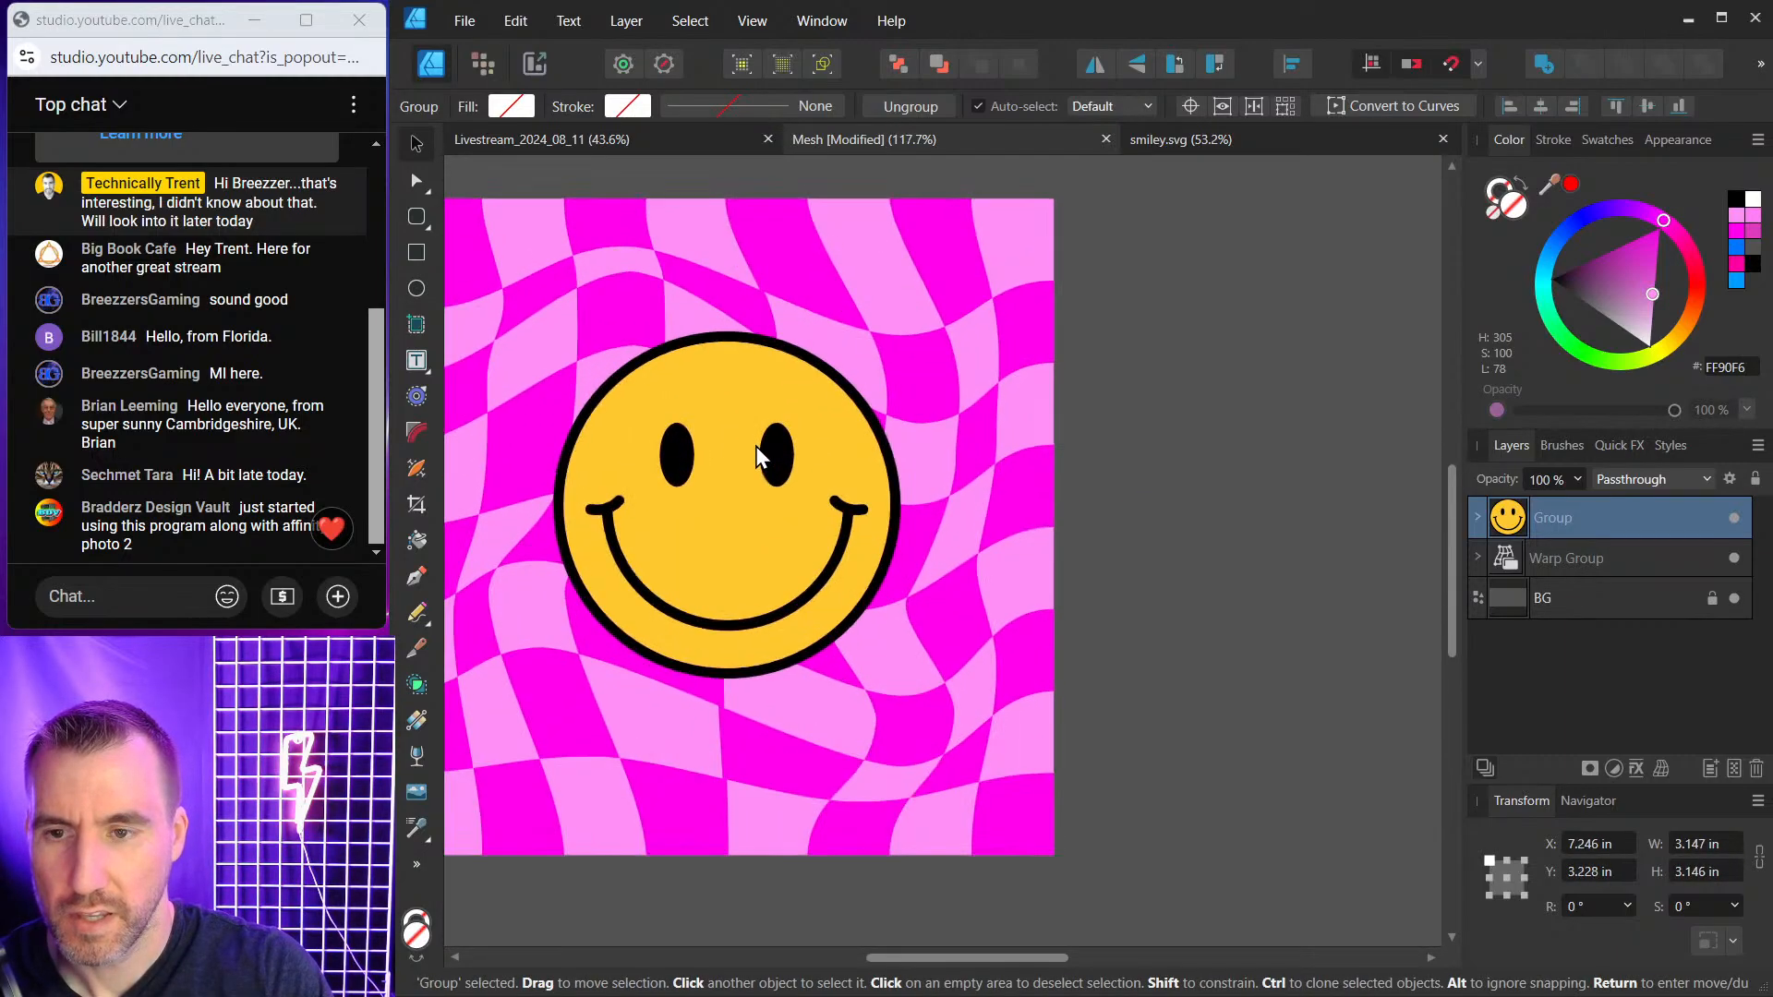
# Apply a mesh warp group to the smiley and pull the bottom edge's right node far down.
pyautogui.click(1661, 769)
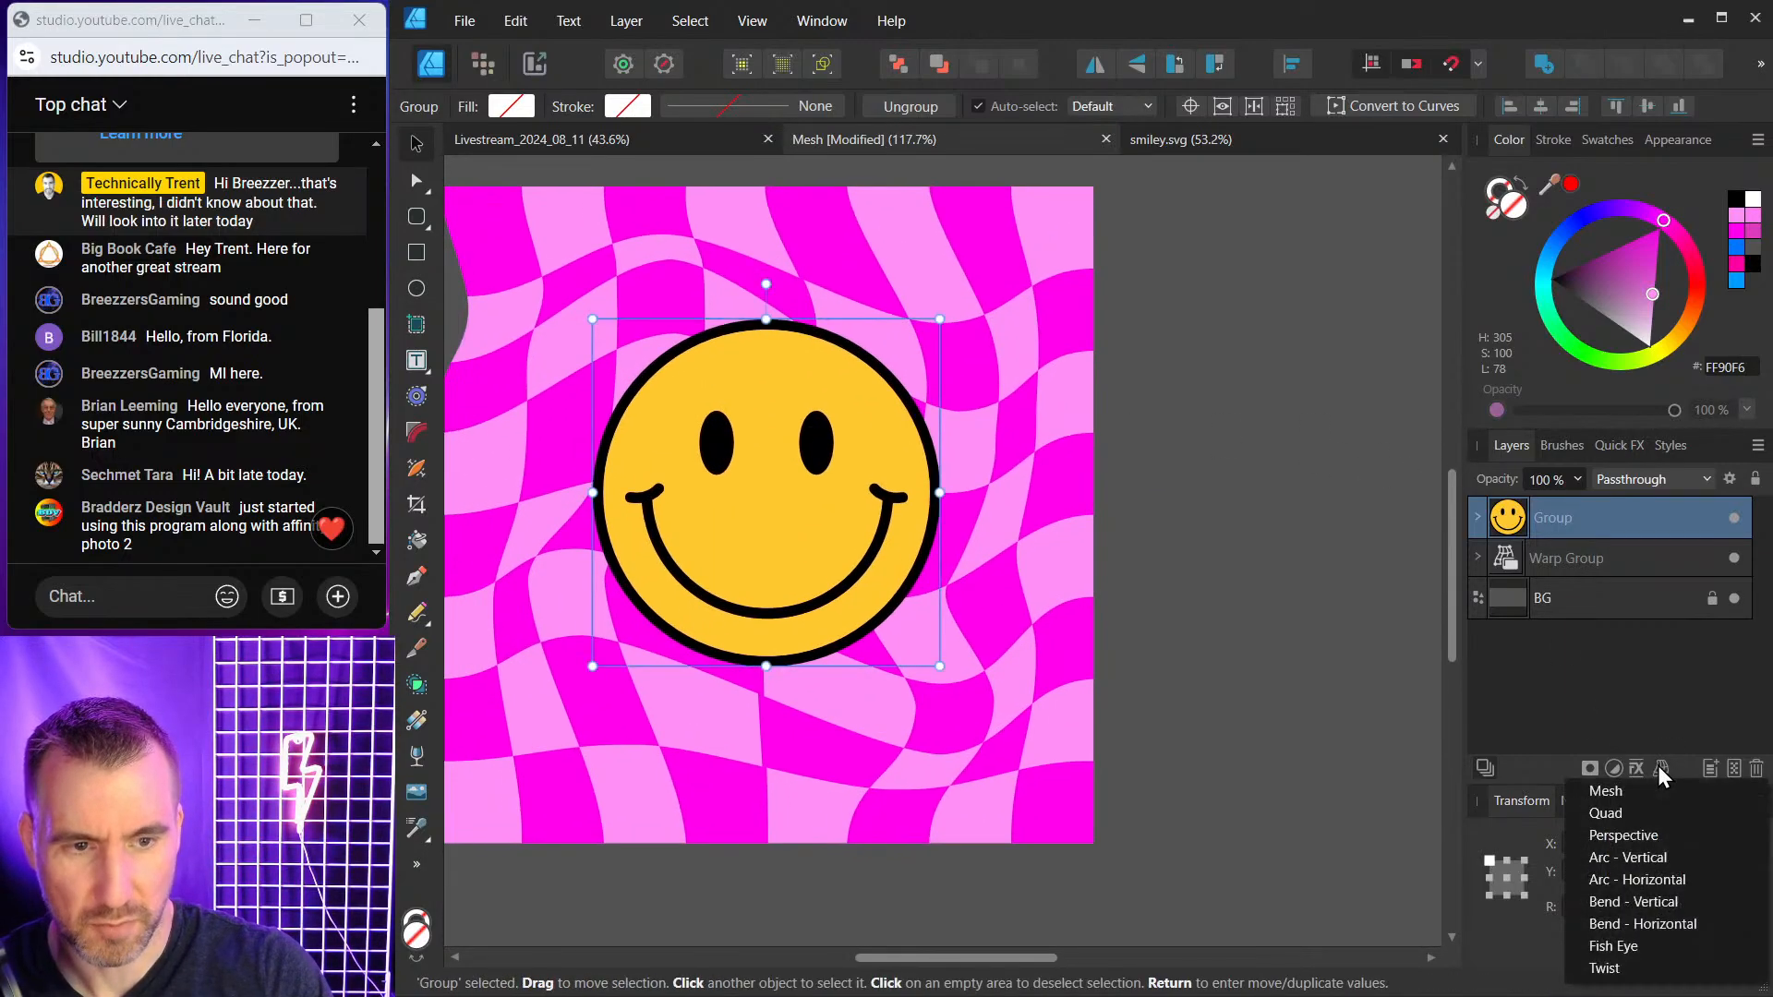
pyautogui.click(1627, 790)
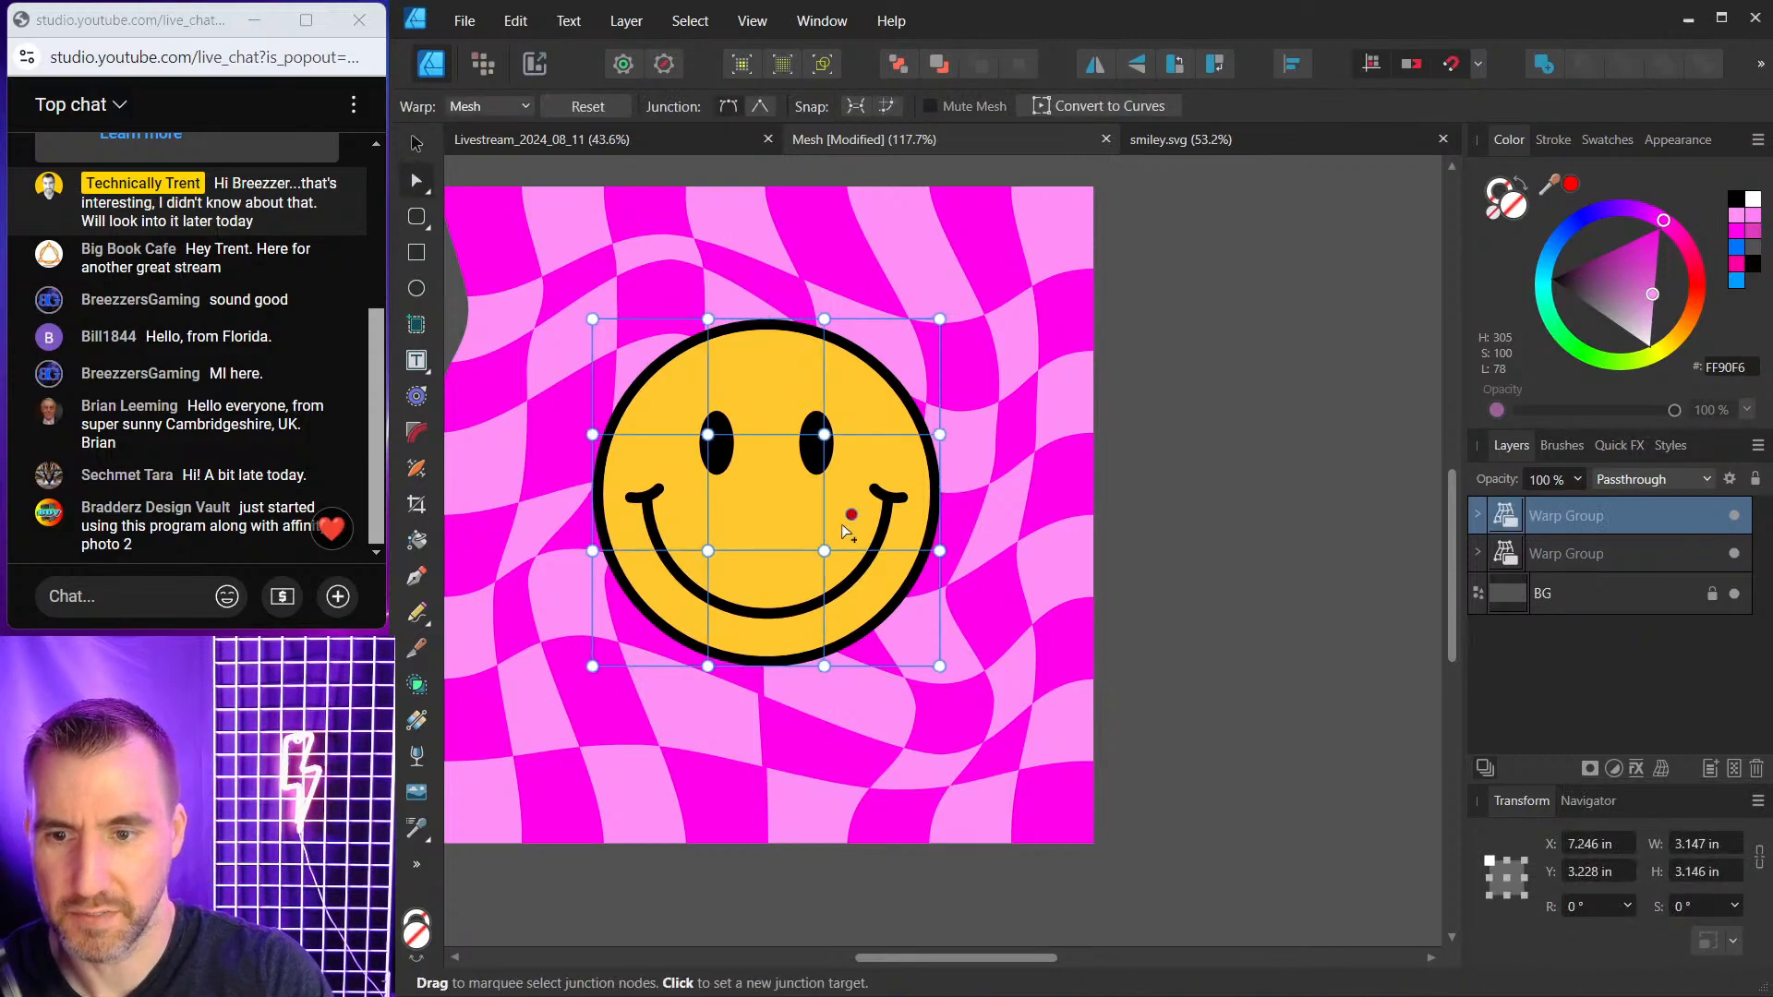
pyautogui.moveTo(824, 550)
pyautogui.mouseDown()
pyautogui.moveTo(836, 605)
pyautogui.moveTo(823, 554)
pyautogui.mouseUp()
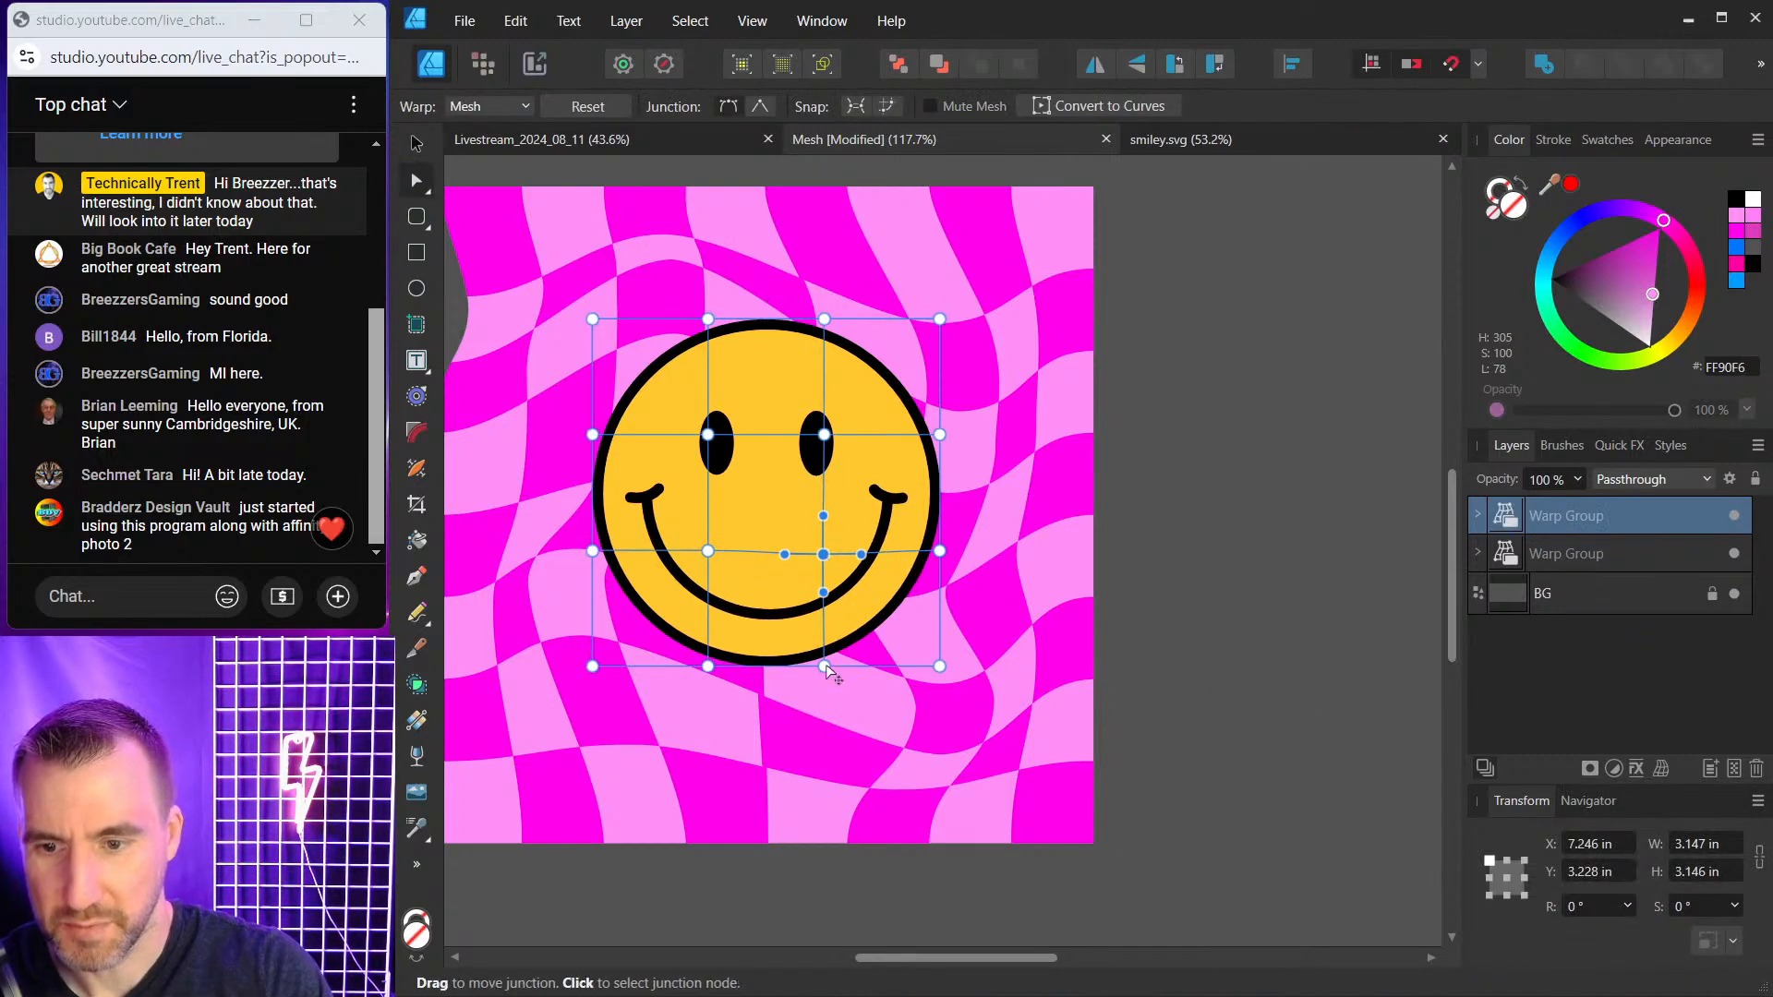
pyautogui.moveTo(829, 670); pyautogui.dragTo(820, 812)
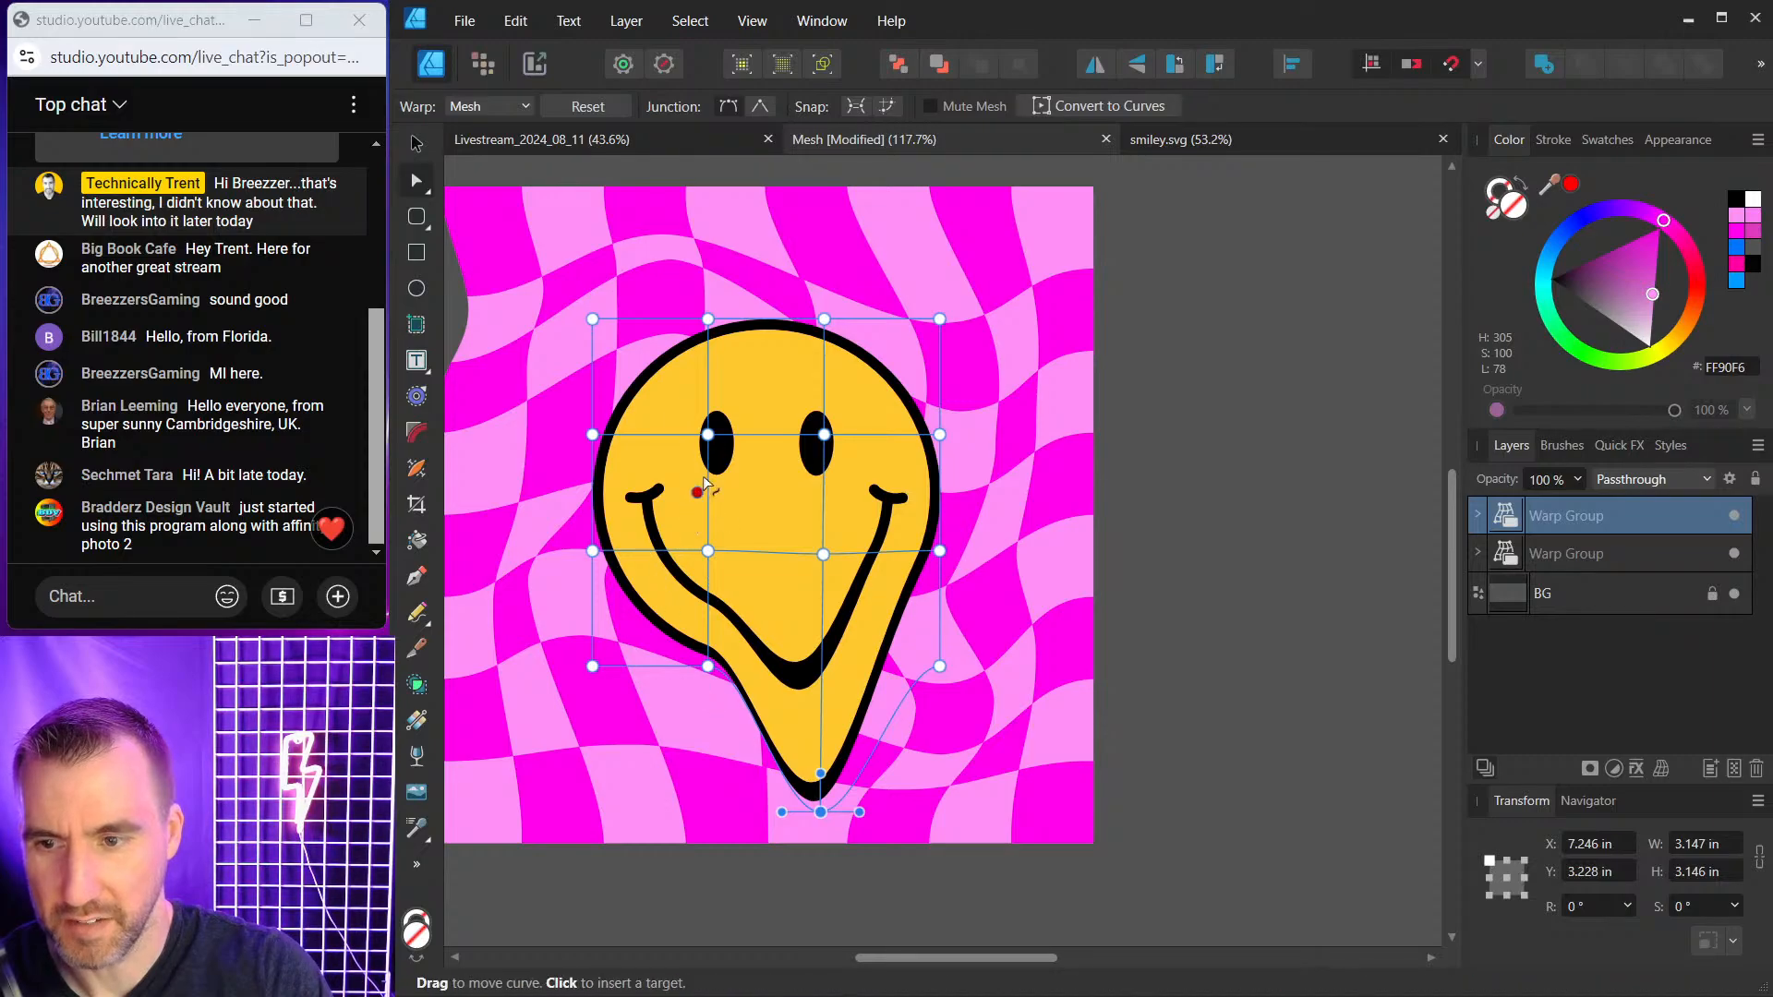
# Pull the smiley mesh's upper-left inner node down and dent the middle of its top edge downward with a new vertical mesh line.
pyautogui.moveTo(707, 434); pyautogui.dragTo(711, 492)
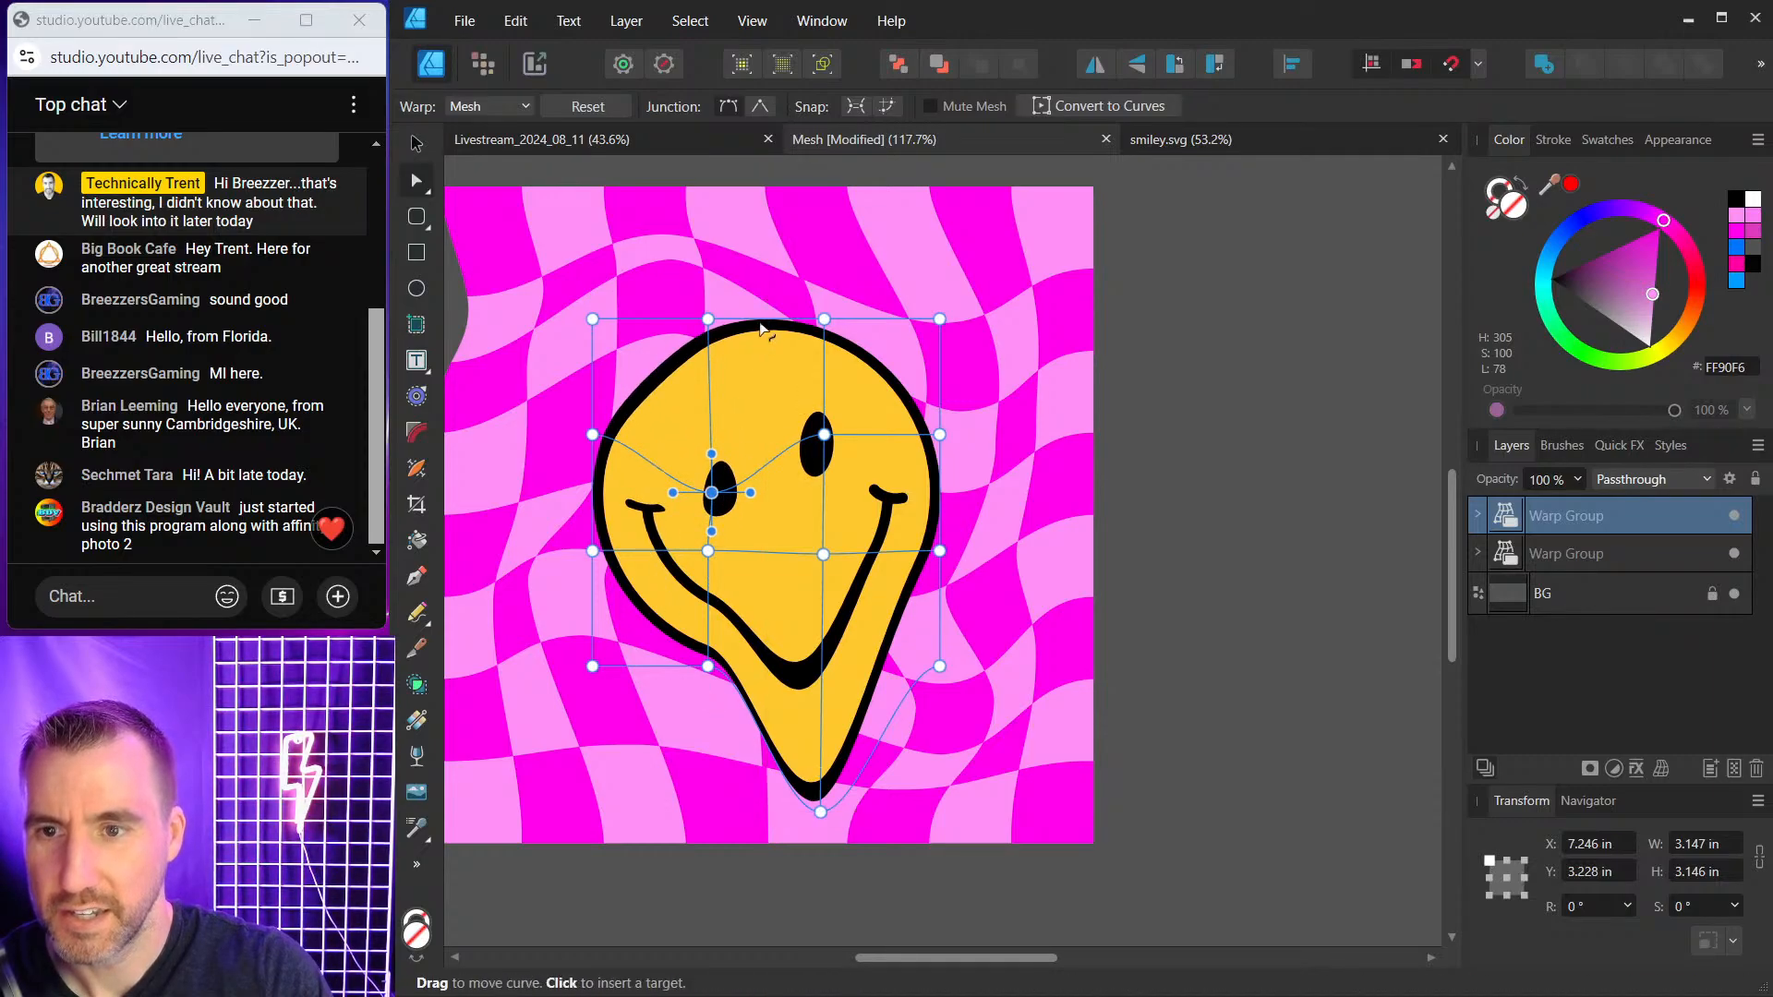
pyautogui.moveTo(761, 328); pyautogui.dragTo(769, 386)
pyautogui.moveTo(708, 450); pyautogui.dragTo(729, 419)
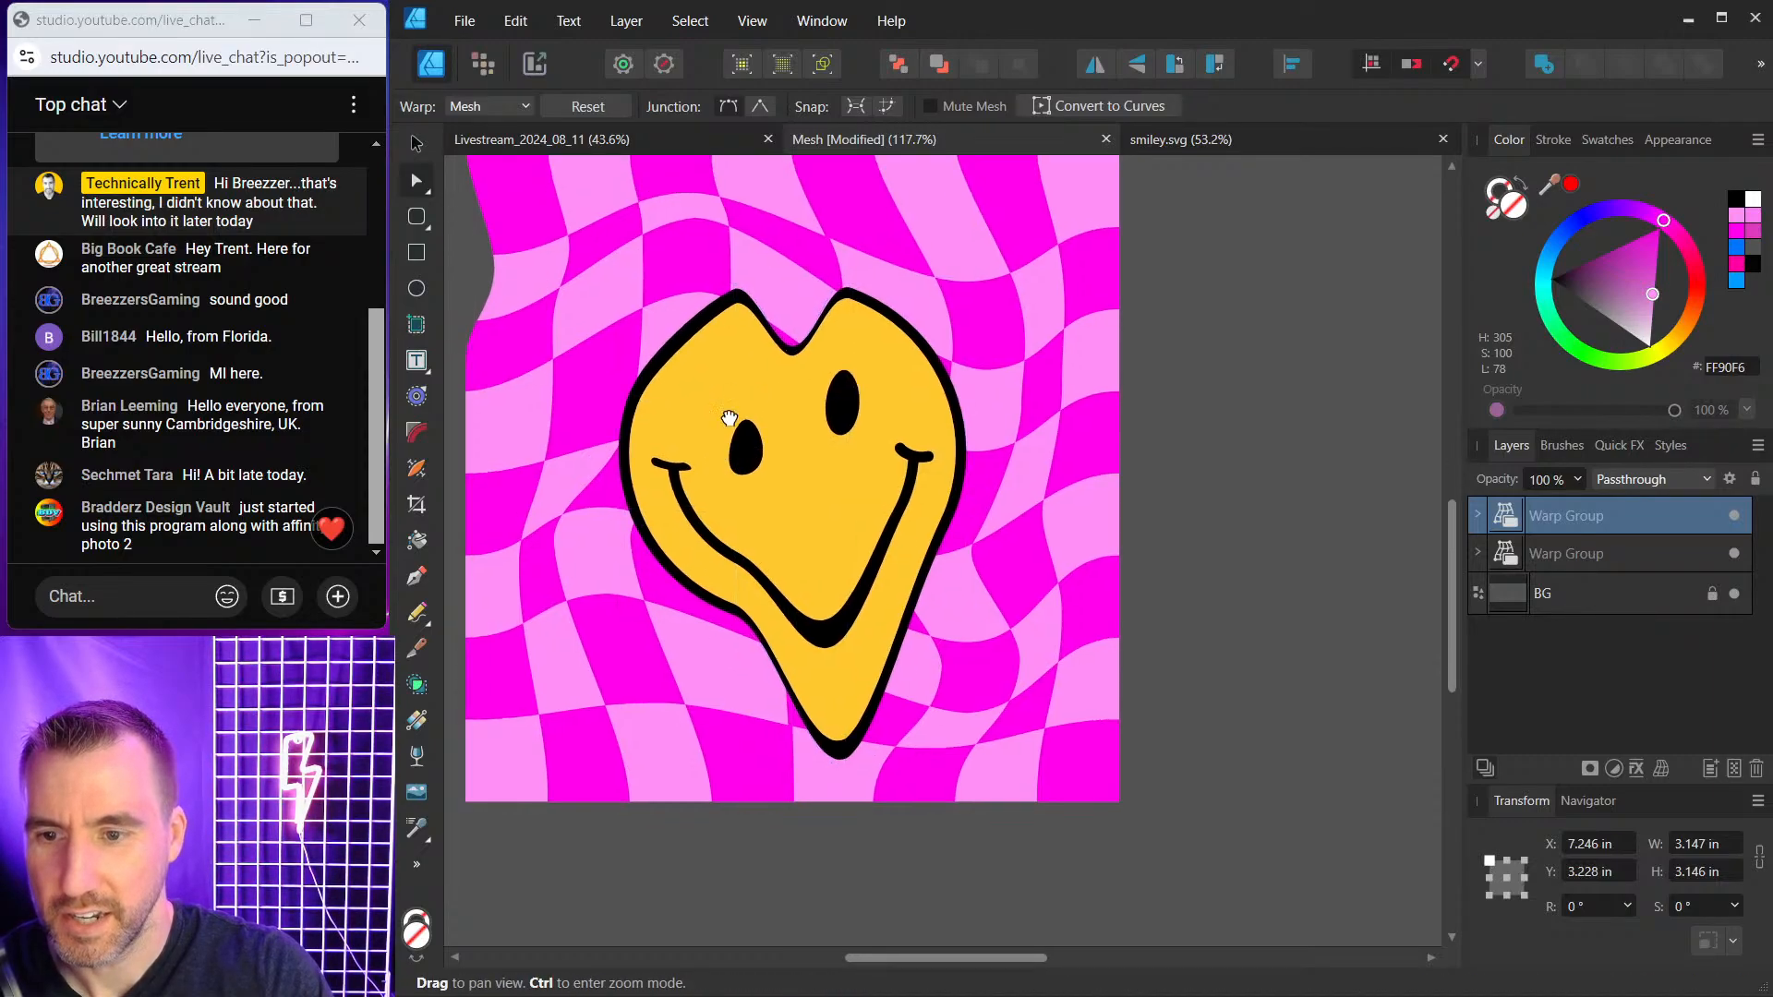
# Insert vertical mesh lines near the smiley's left and right sides, pull the left line's bottom node and the right line's inner node down, and deselect.
pyautogui.scroll(2, 744, 421)
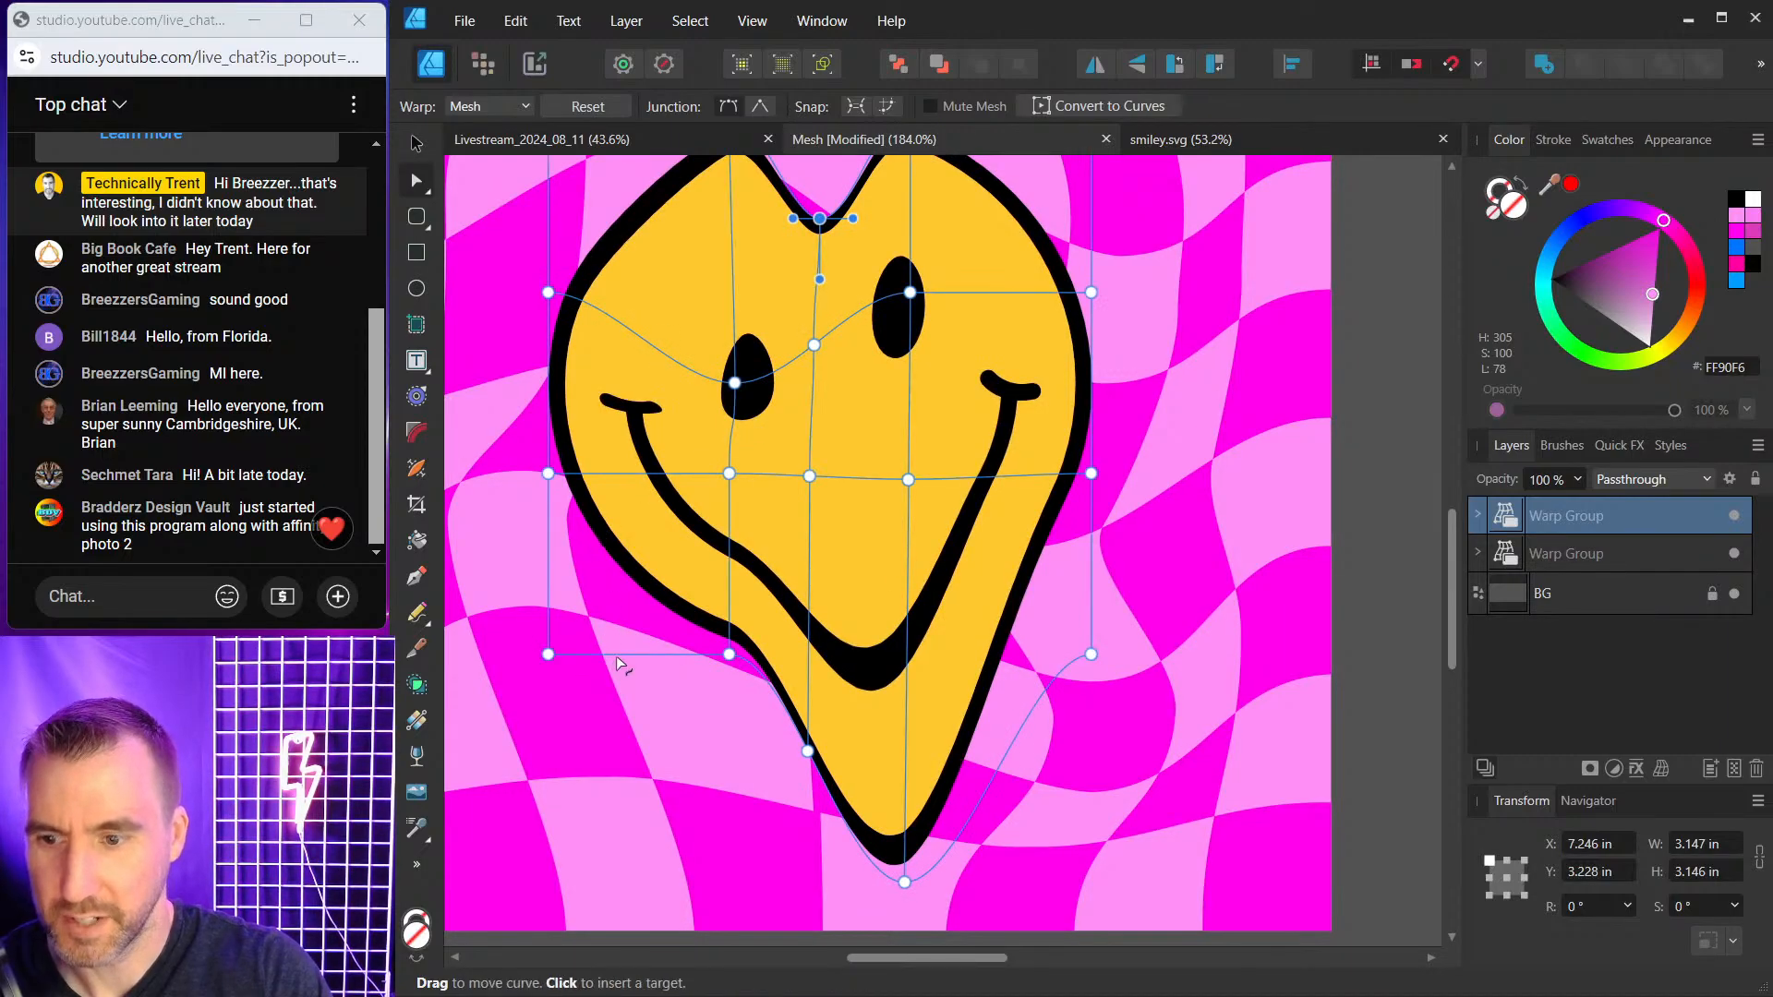
pyautogui.click(622, 656)
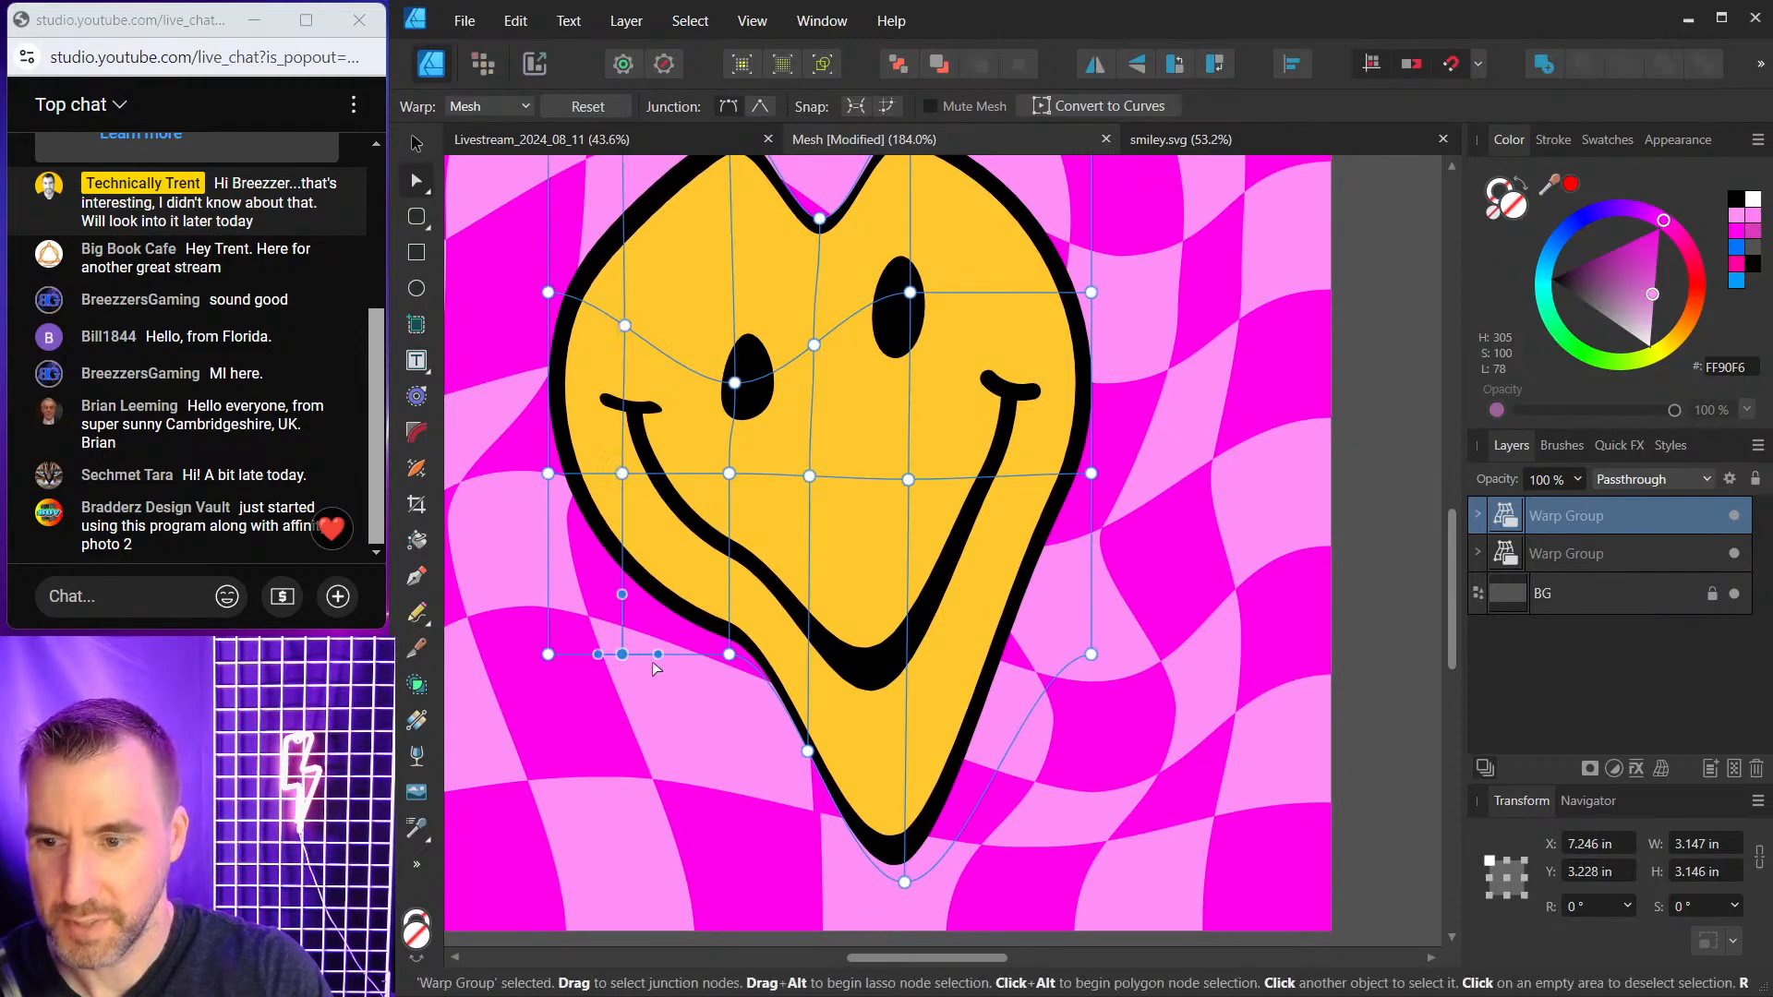
pyautogui.moveTo(622, 654); pyautogui.dragTo(600, 880)
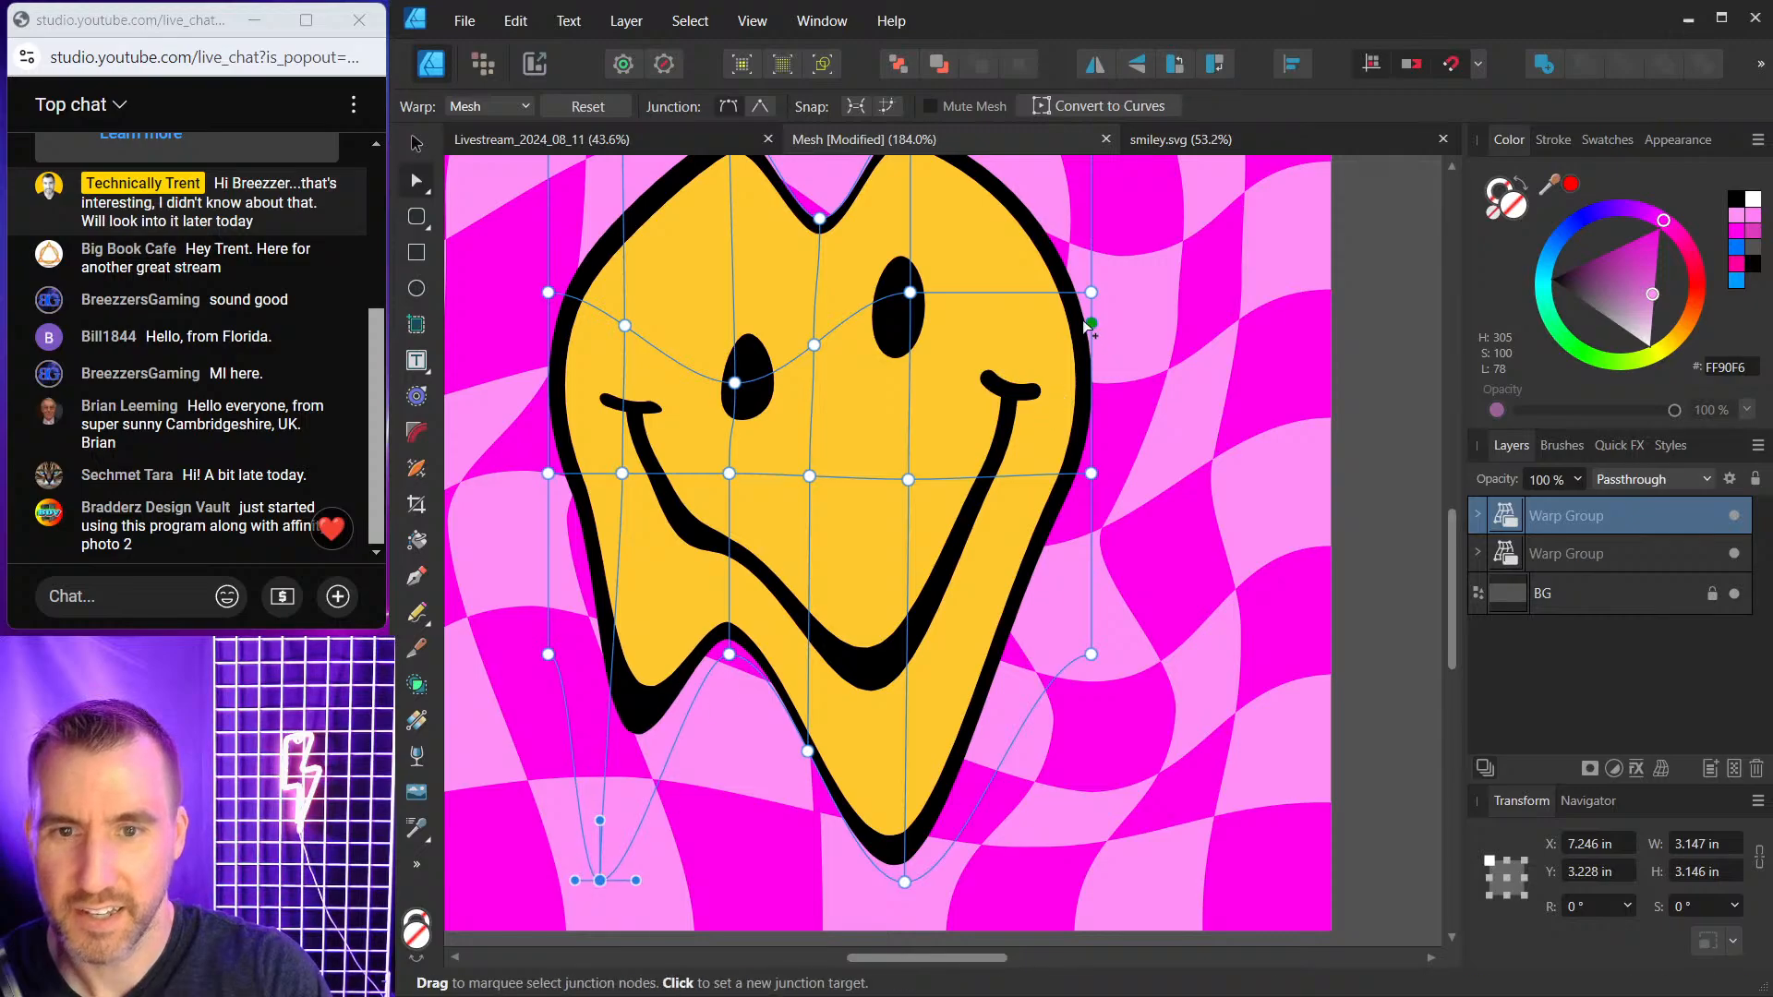
pyautogui.click(1018, 477)
pyautogui.moveTo(1019, 477); pyautogui.dragTo(998, 666)
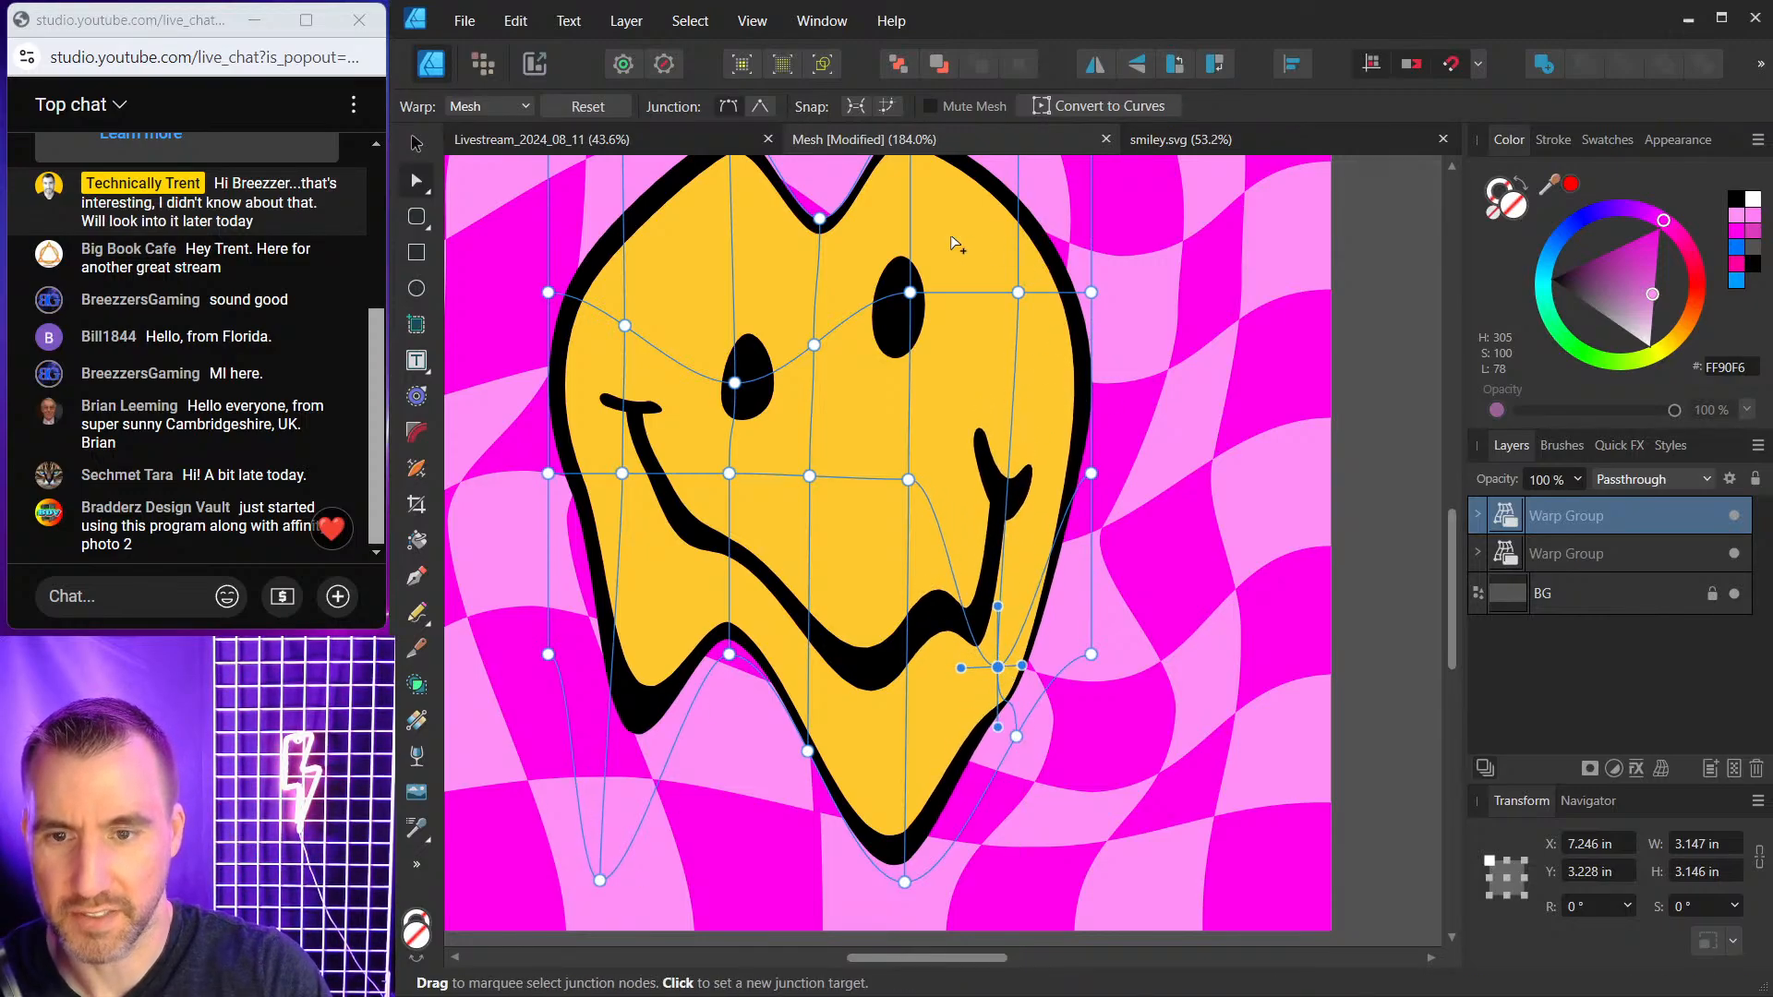
pyautogui.scroll(-5, 954, 243)
pyautogui.click(417, 143)
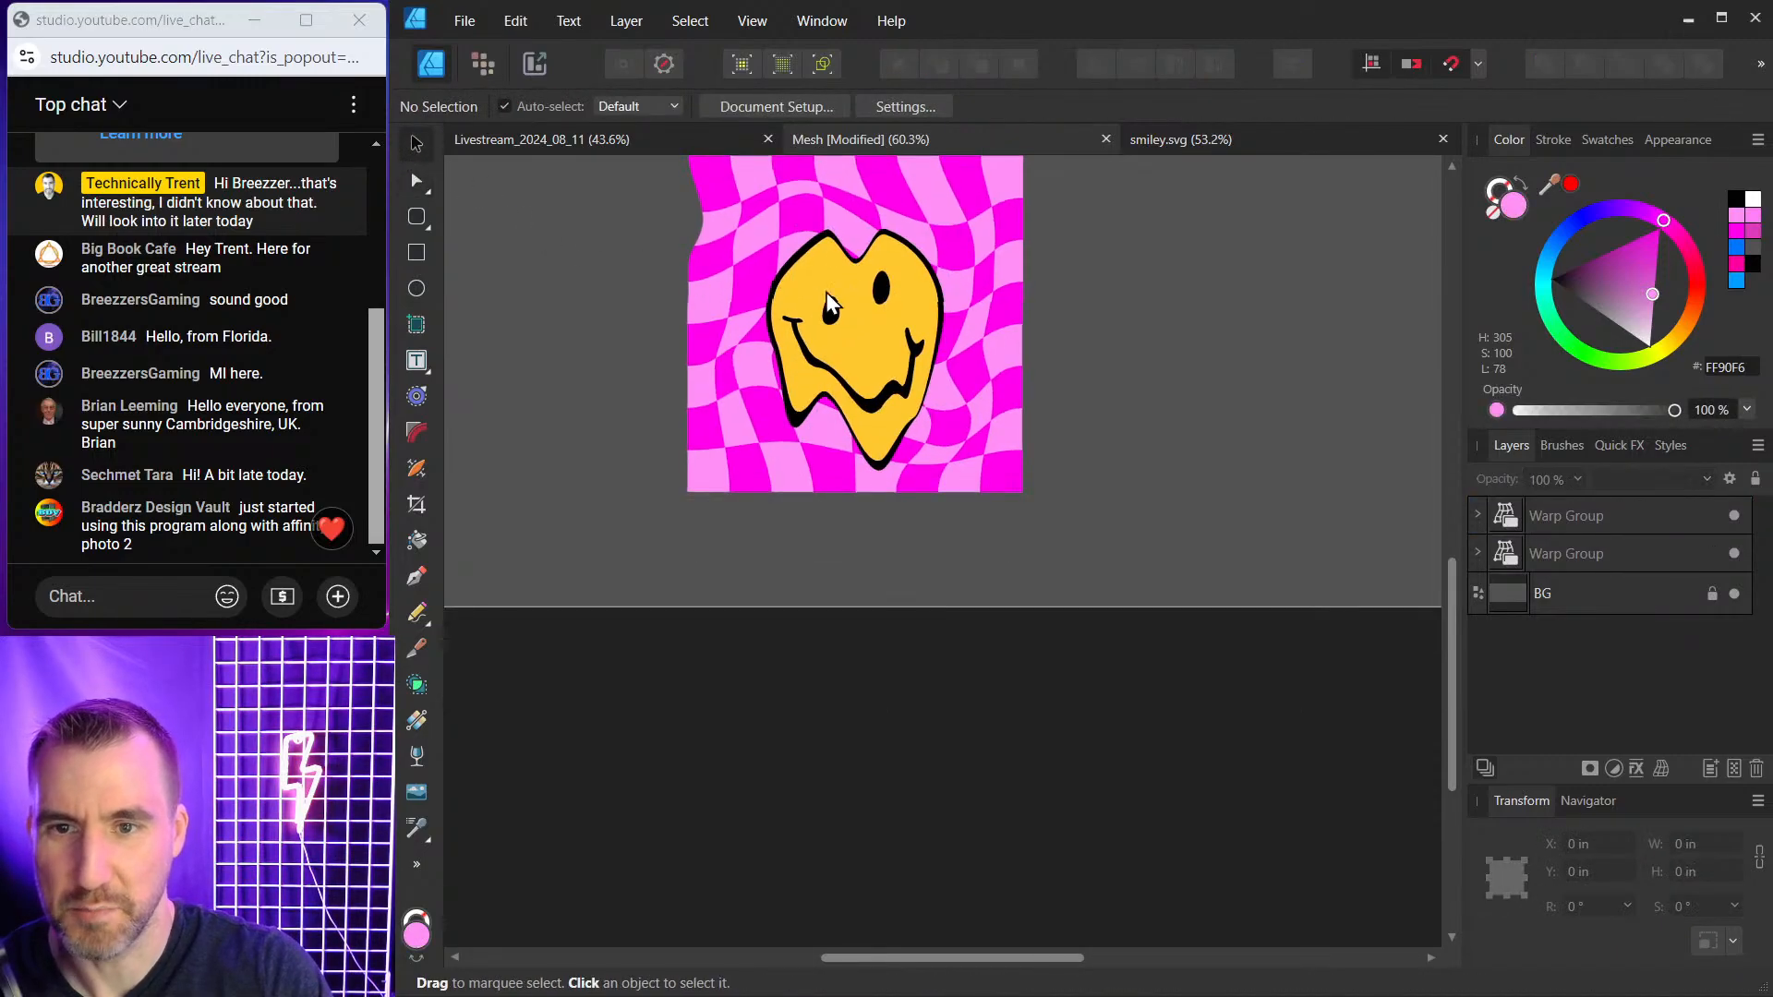
# Scale the warped smiley to about 1.57 in wide and spread four copies over the checkerboard, two large and two smaller.
pyautogui.click(826, 291)
pyautogui.moveTo(943, 230); pyautogui.dragTo(855, 314)
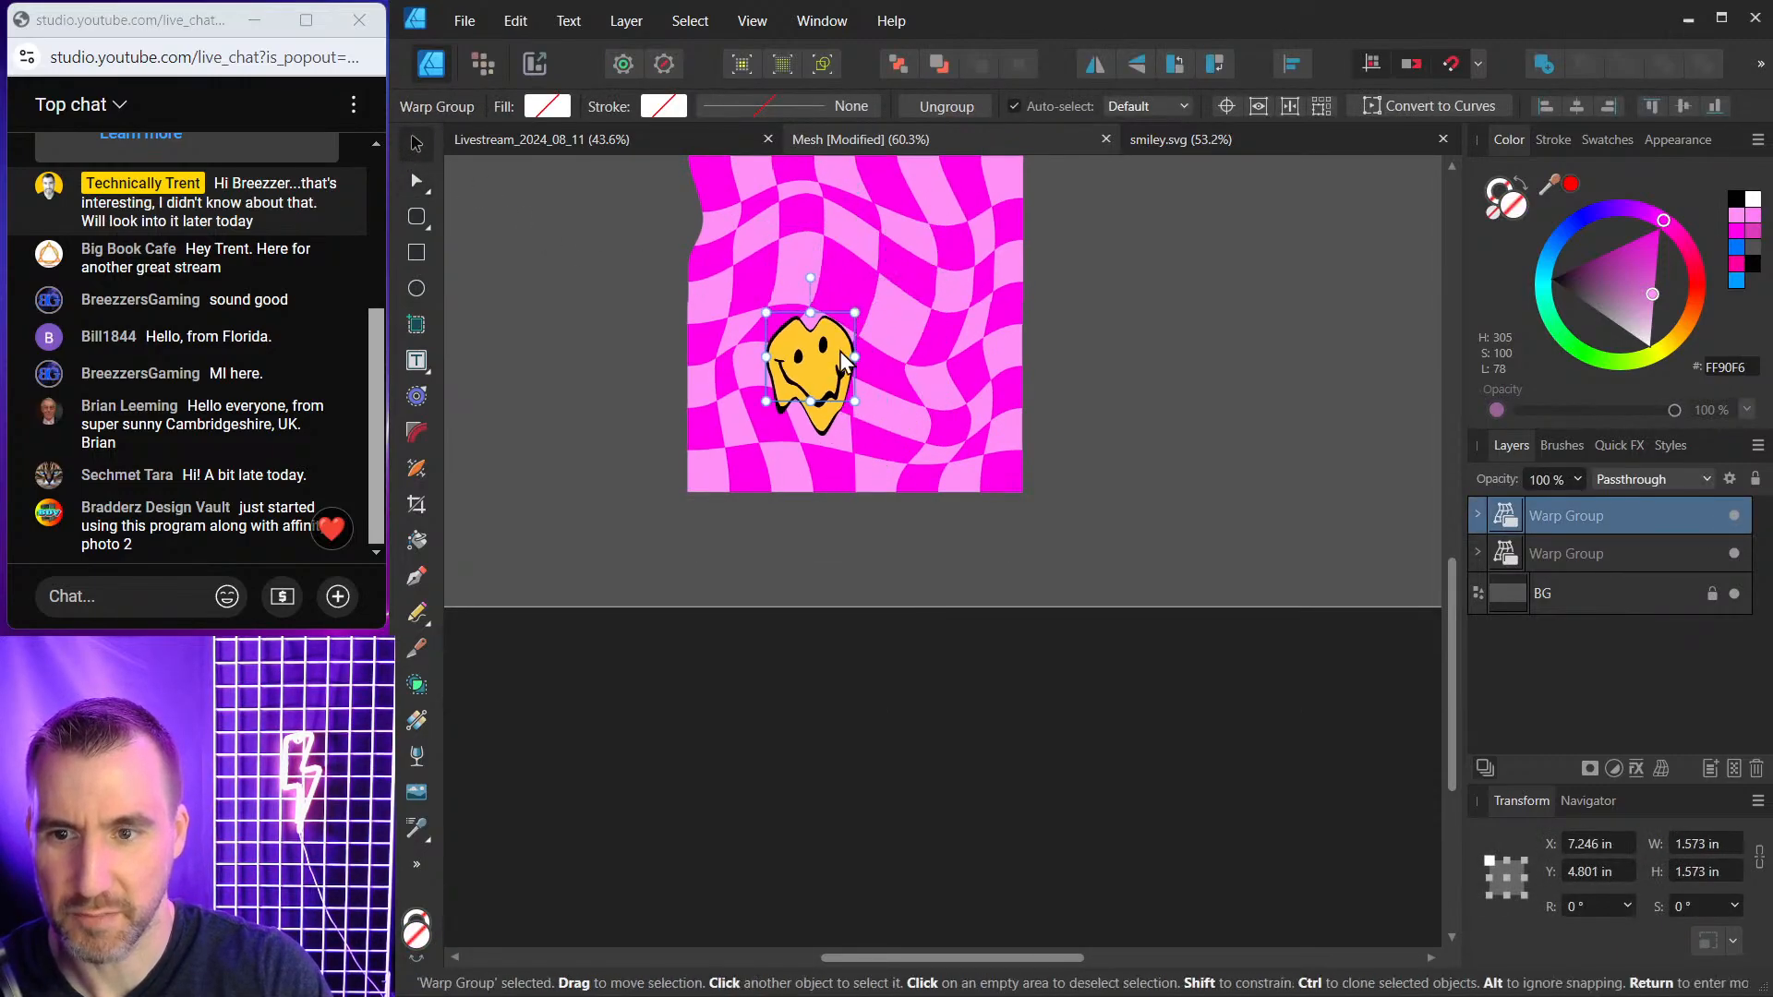
pyautogui.scroll(3, 812, 387)
pyautogui.moveTo(738, 390)
pyautogui.mouseDown()
pyautogui.moveTo(756, 362)
pyautogui.moveTo(900, 456)
pyautogui.moveTo(1055, 634)
pyautogui.moveTo(748, 638)
pyautogui.mouseUp()
pyautogui.moveTo(840, 567)
pyautogui.mouseDown()
pyautogui.moveTo(762, 637)
pyautogui.moveTo(774, 652)
pyautogui.moveTo(977, 418)
pyautogui.mouseUp()
pyautogui.click(1304, 347)
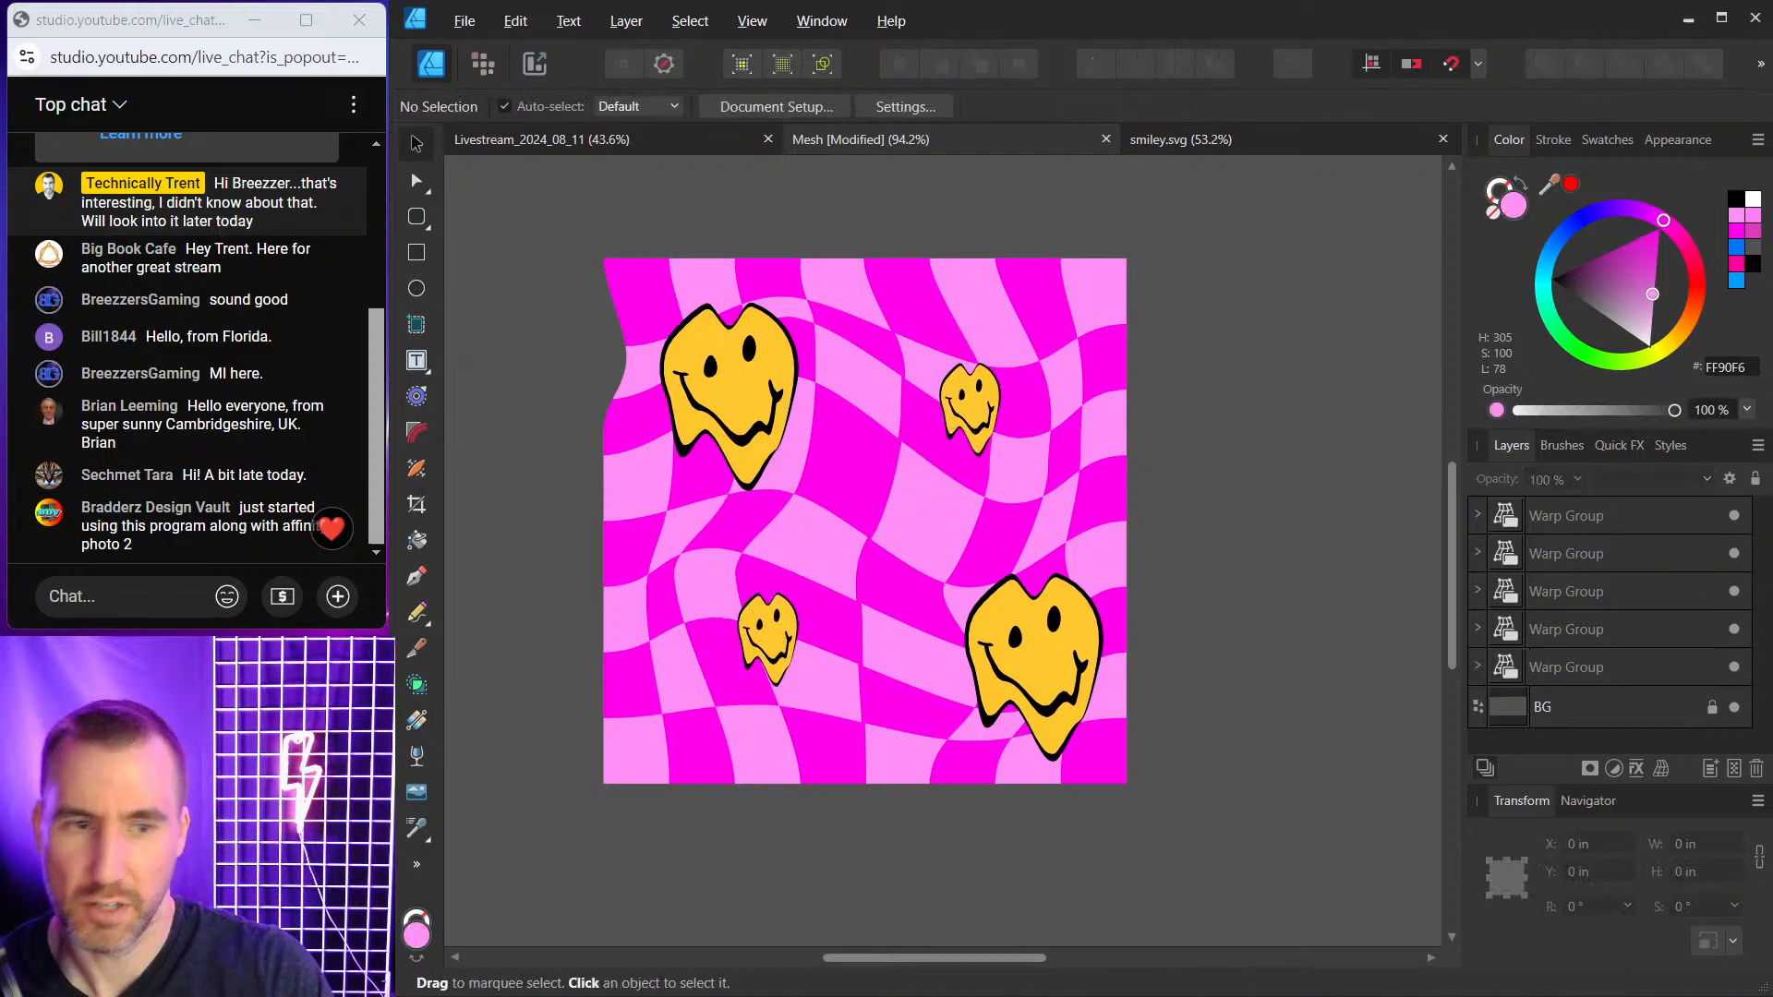
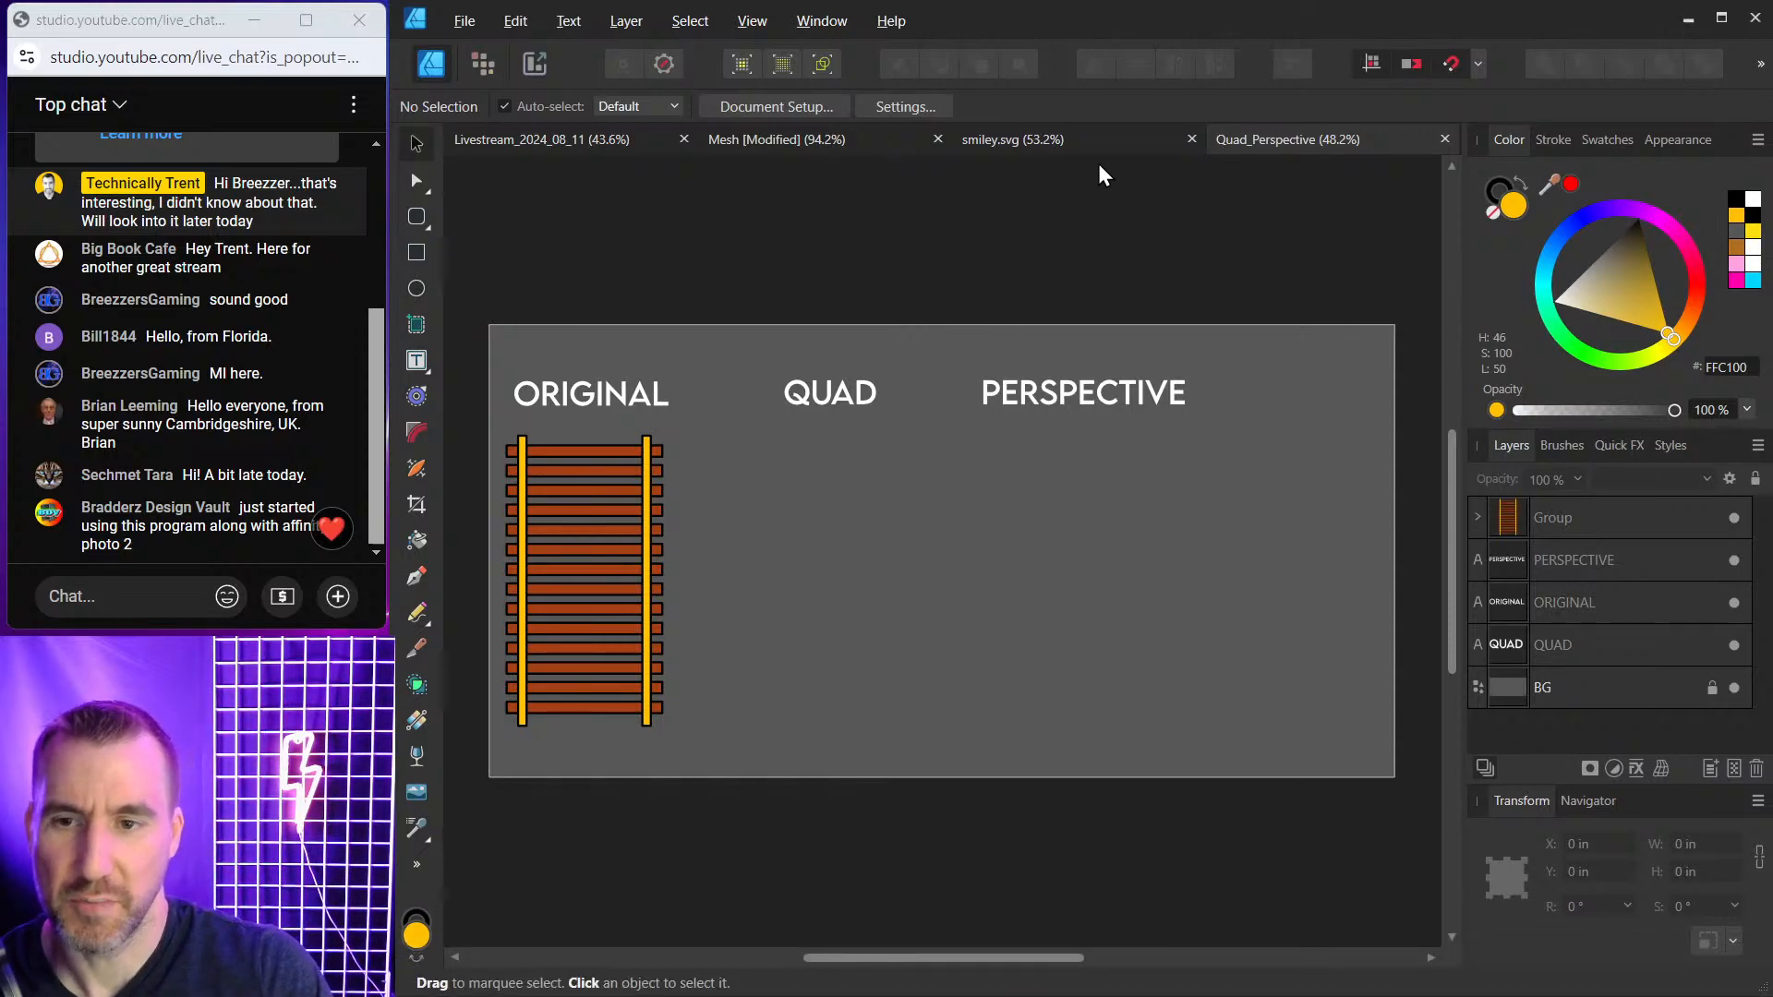
# Return to the Mesh document and display the warp mesh of the lower-right smiley.
pyautogui.click(835, 138)
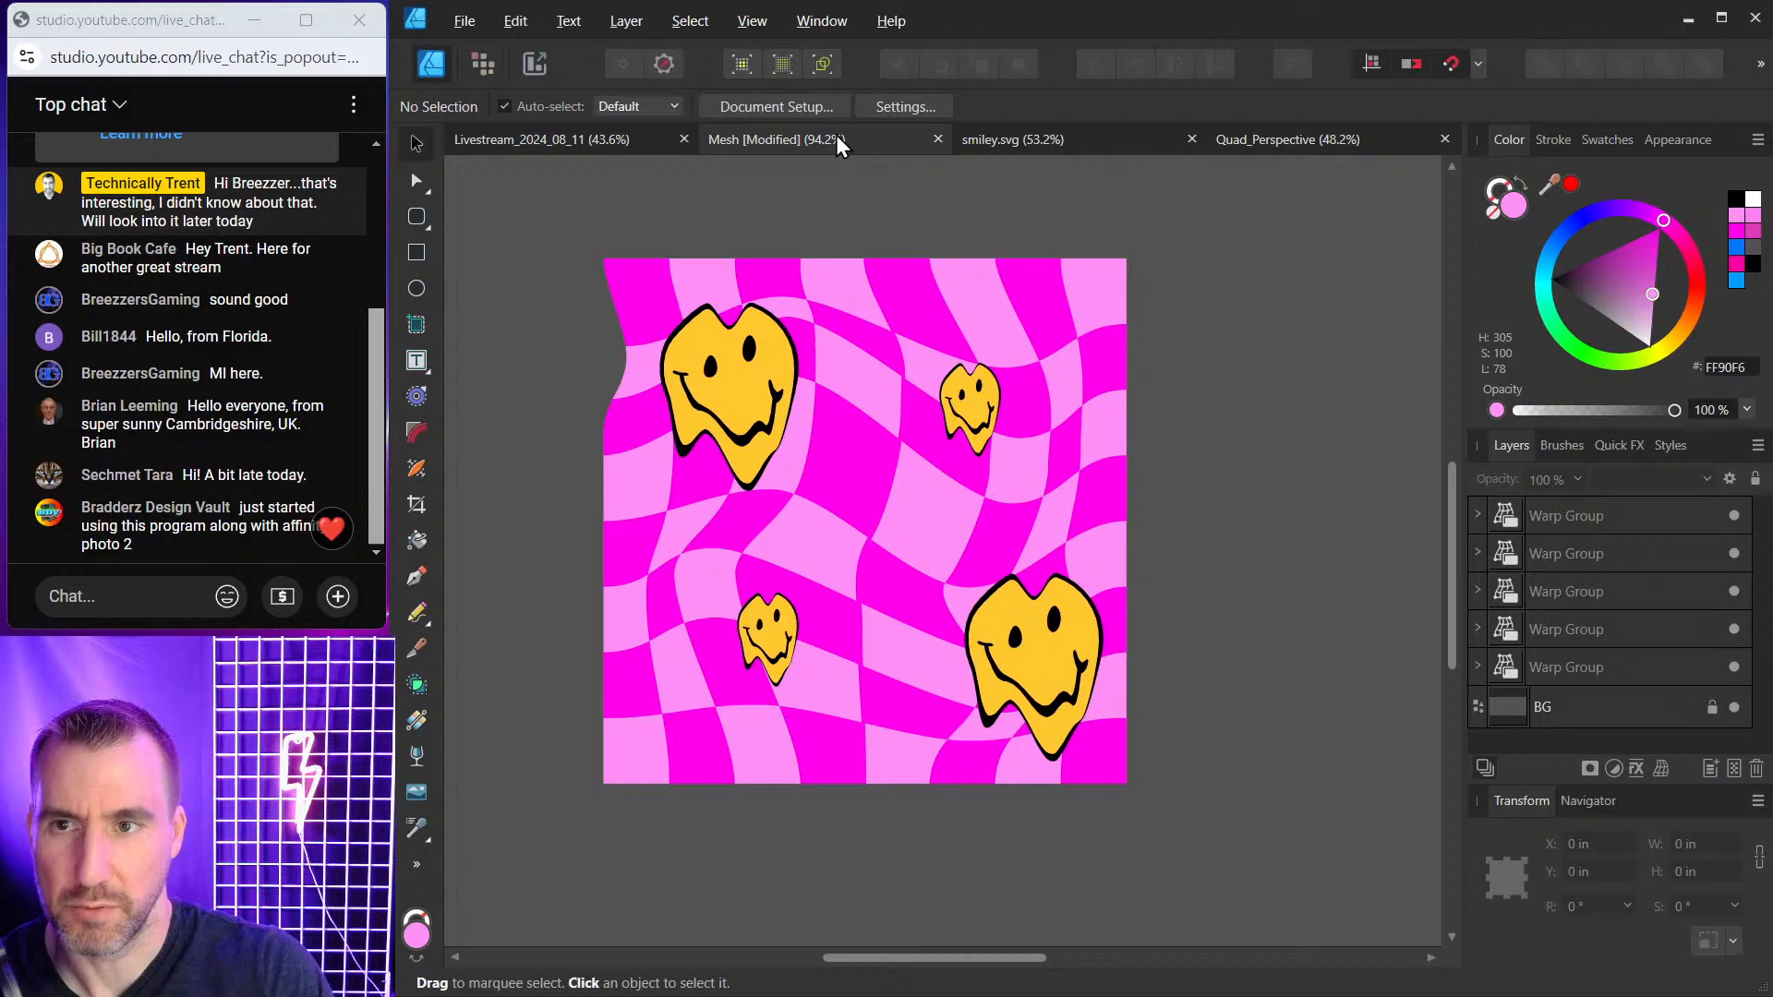
pyautogui.click(729, 344)
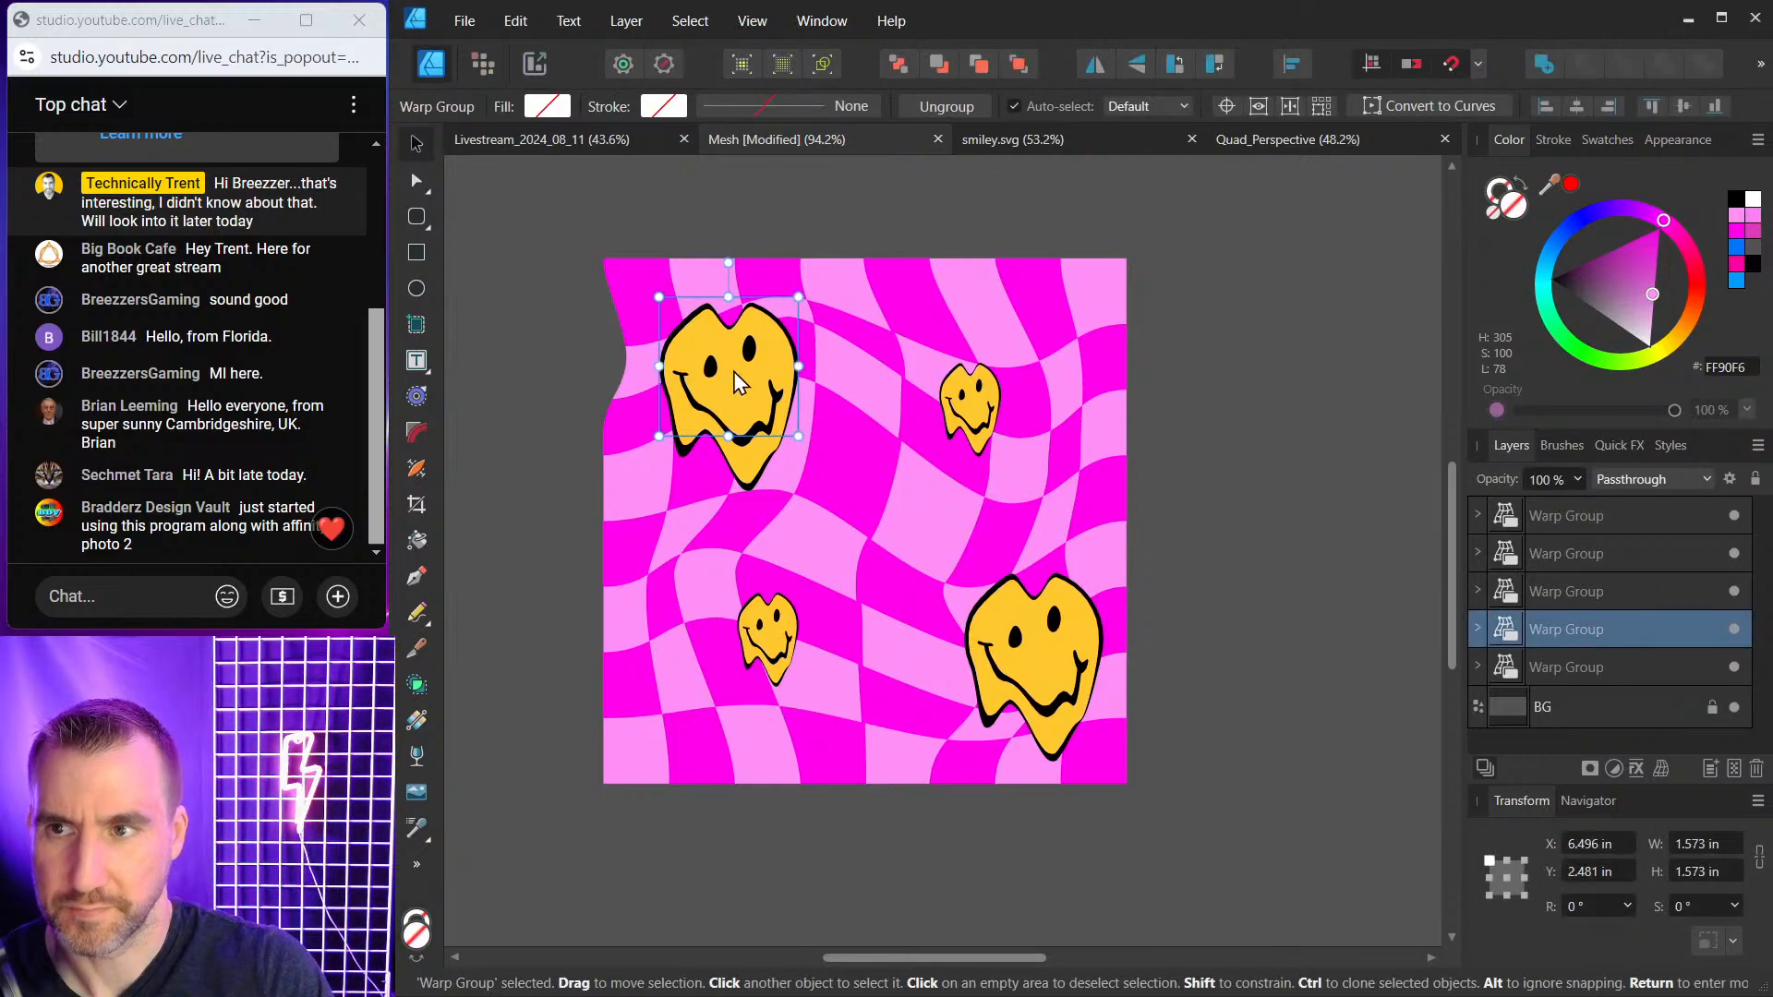
pyautogui.click(1505, 594)
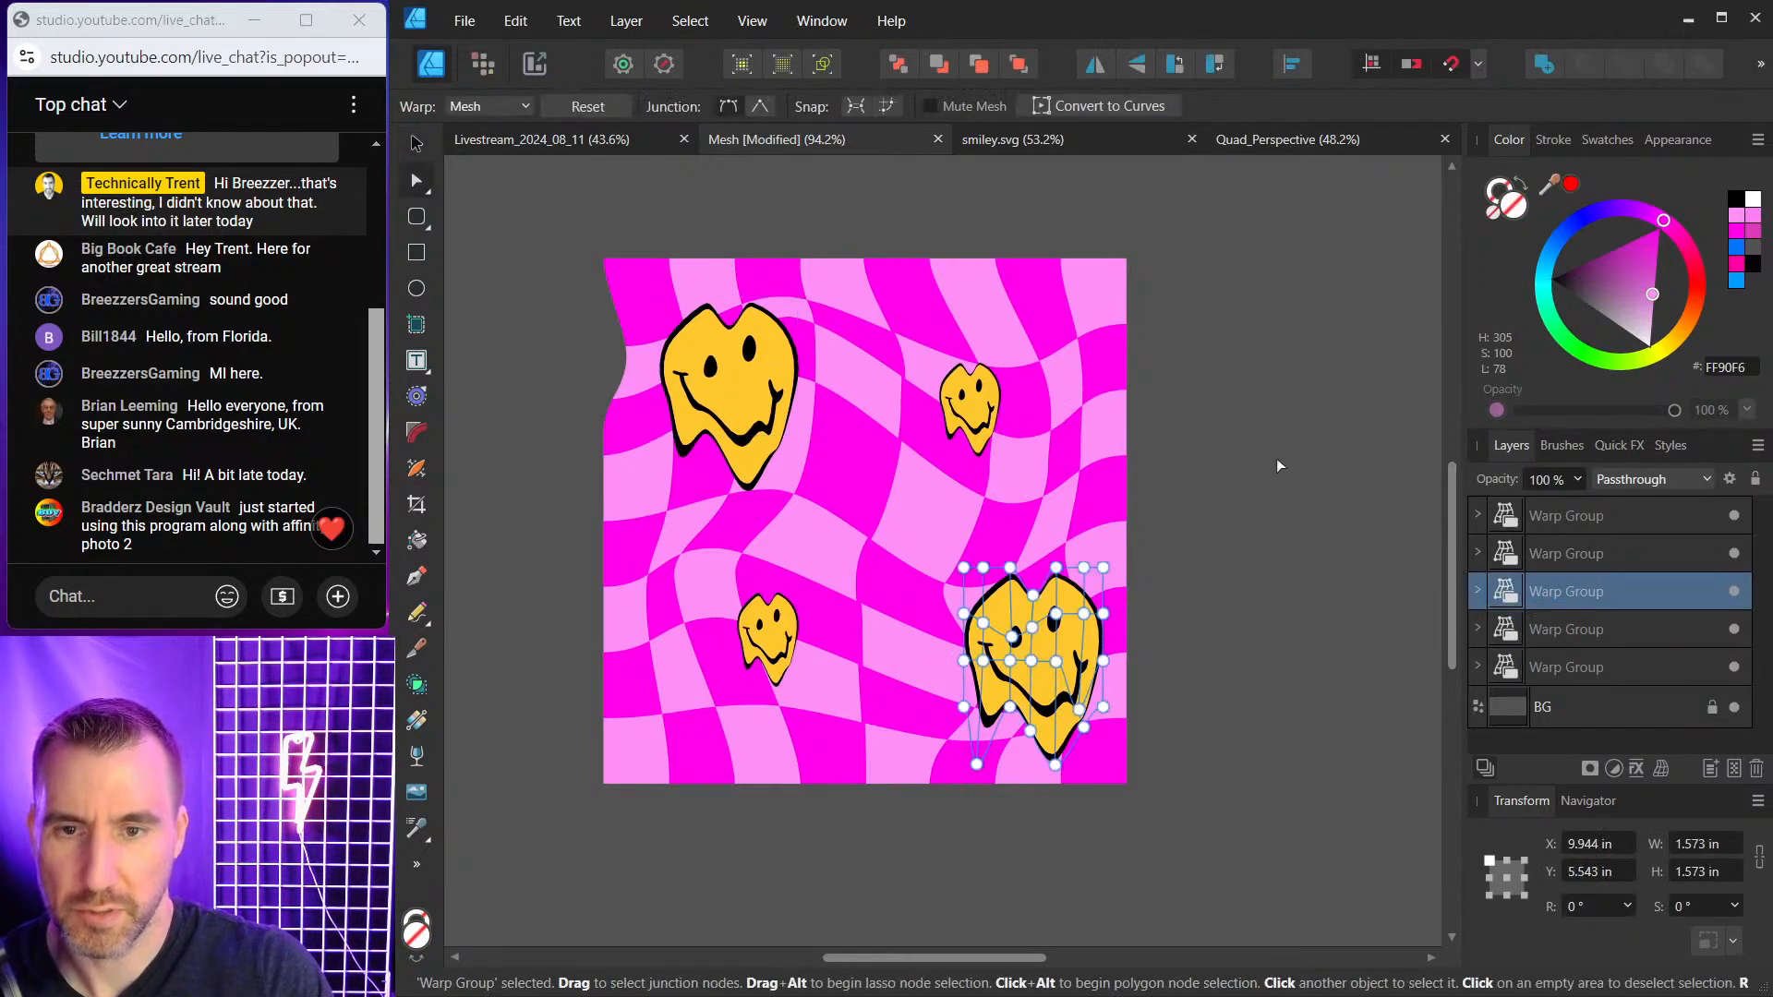
# Move the checkerboard and its four smileys together to the left part of the page, and deselect.
pyautogui.moveTo(1278, 434); pyautogui.dragTo(1103, 420)
pyautogui.hotkey('ctrl', '0')
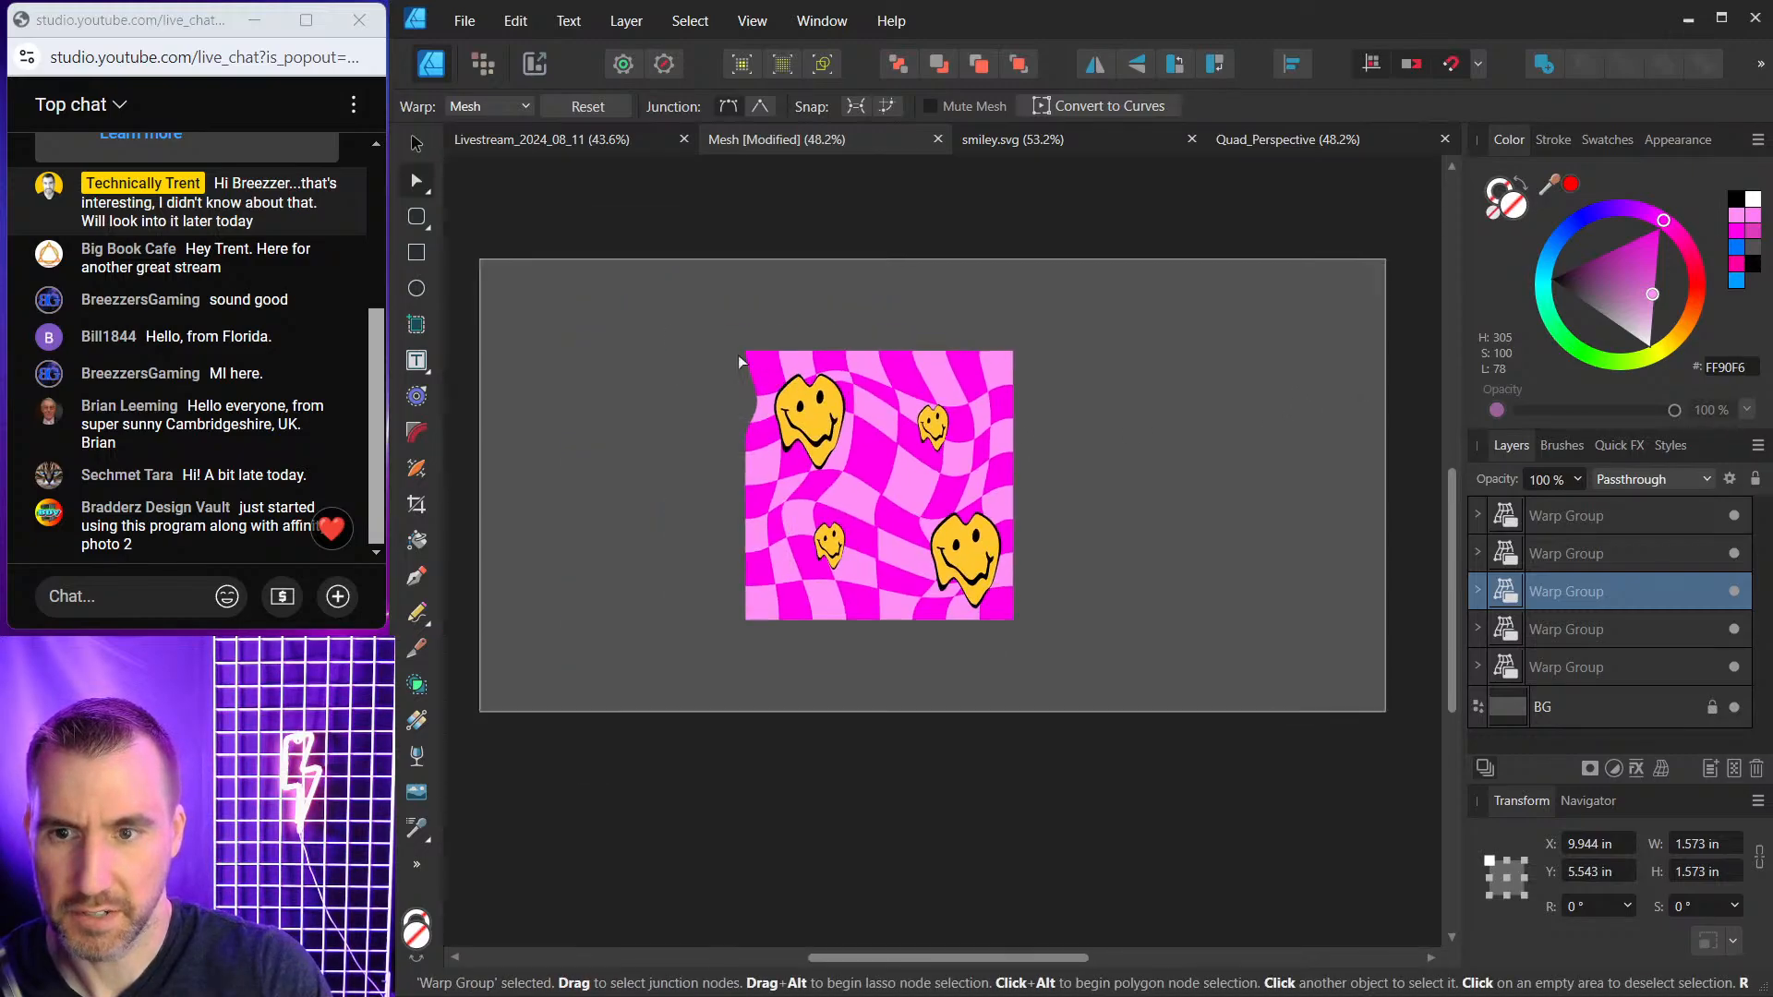
pyautogui.click(419, 148)
pyautogui.moveTo(534, 227); pyautogui.dragTo(1060, 644)
pyautogui.moveTo(944, 443); pyautogui.dragTo(735, 425)
pyautogui.click(995, 419)
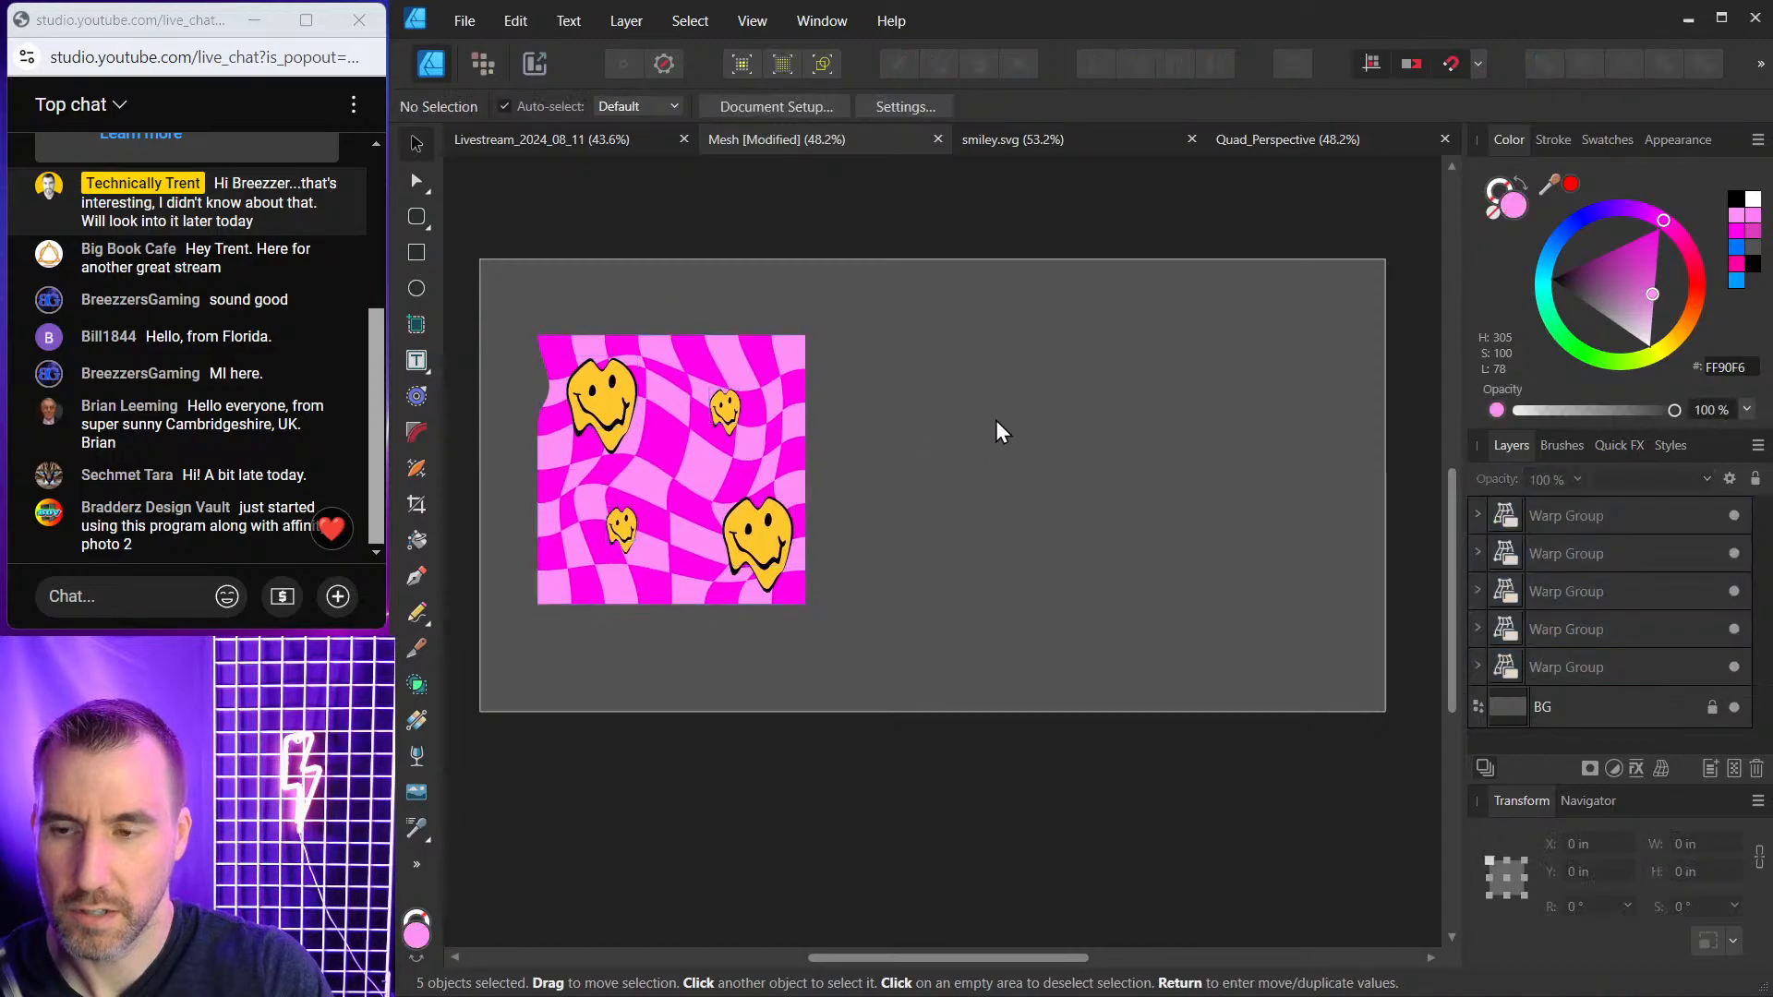
# Duplicate the upper-left smiley onto the empty area right of the checkerboard and enlarge it to about 2.47 in wide.
pyautogui.moveTo(608, 391)
pyautogui.mouseDown()
pyautogui.moveTo(821, 464)
pyautogui.moveTo(1115, 420)
pyautogui.mouseUp()
pyautogui.scroll(4, 1223, 388)
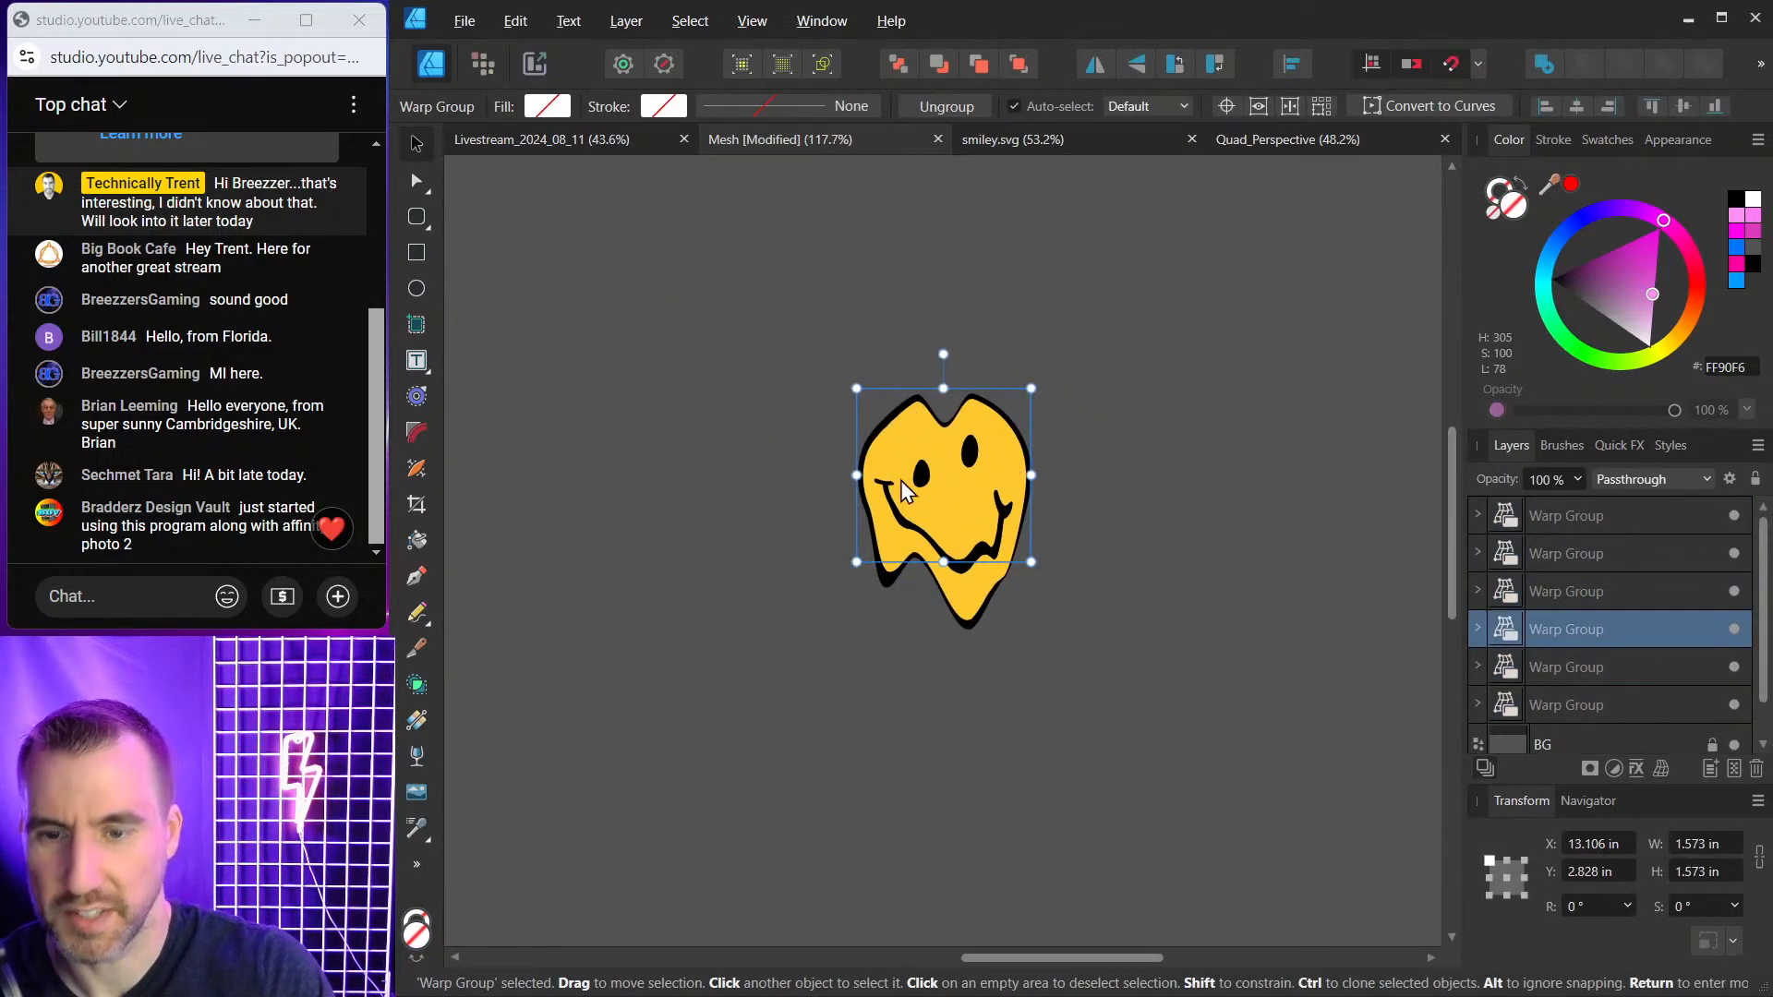
pyautogui.moveTo(1031, 388); pyautogui.dragTo(1130, 289)
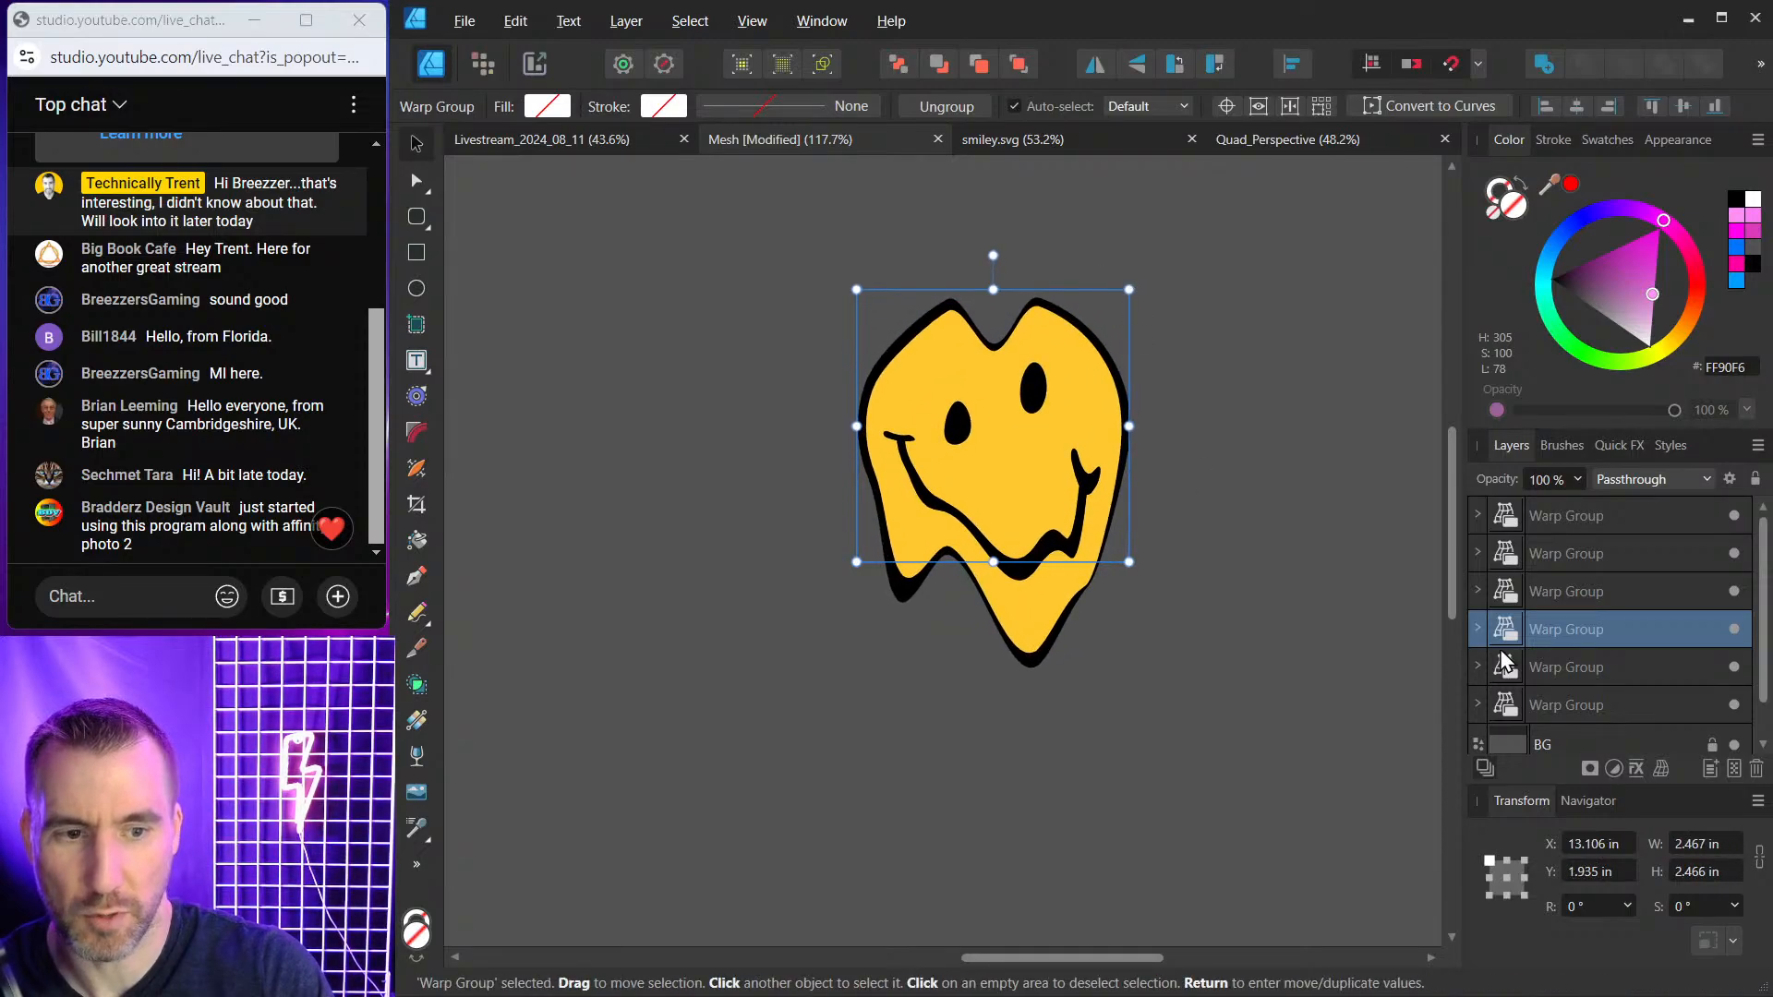
pyautogui.moveTo(1014, 447); pyautogui.dragTo(964, 498)
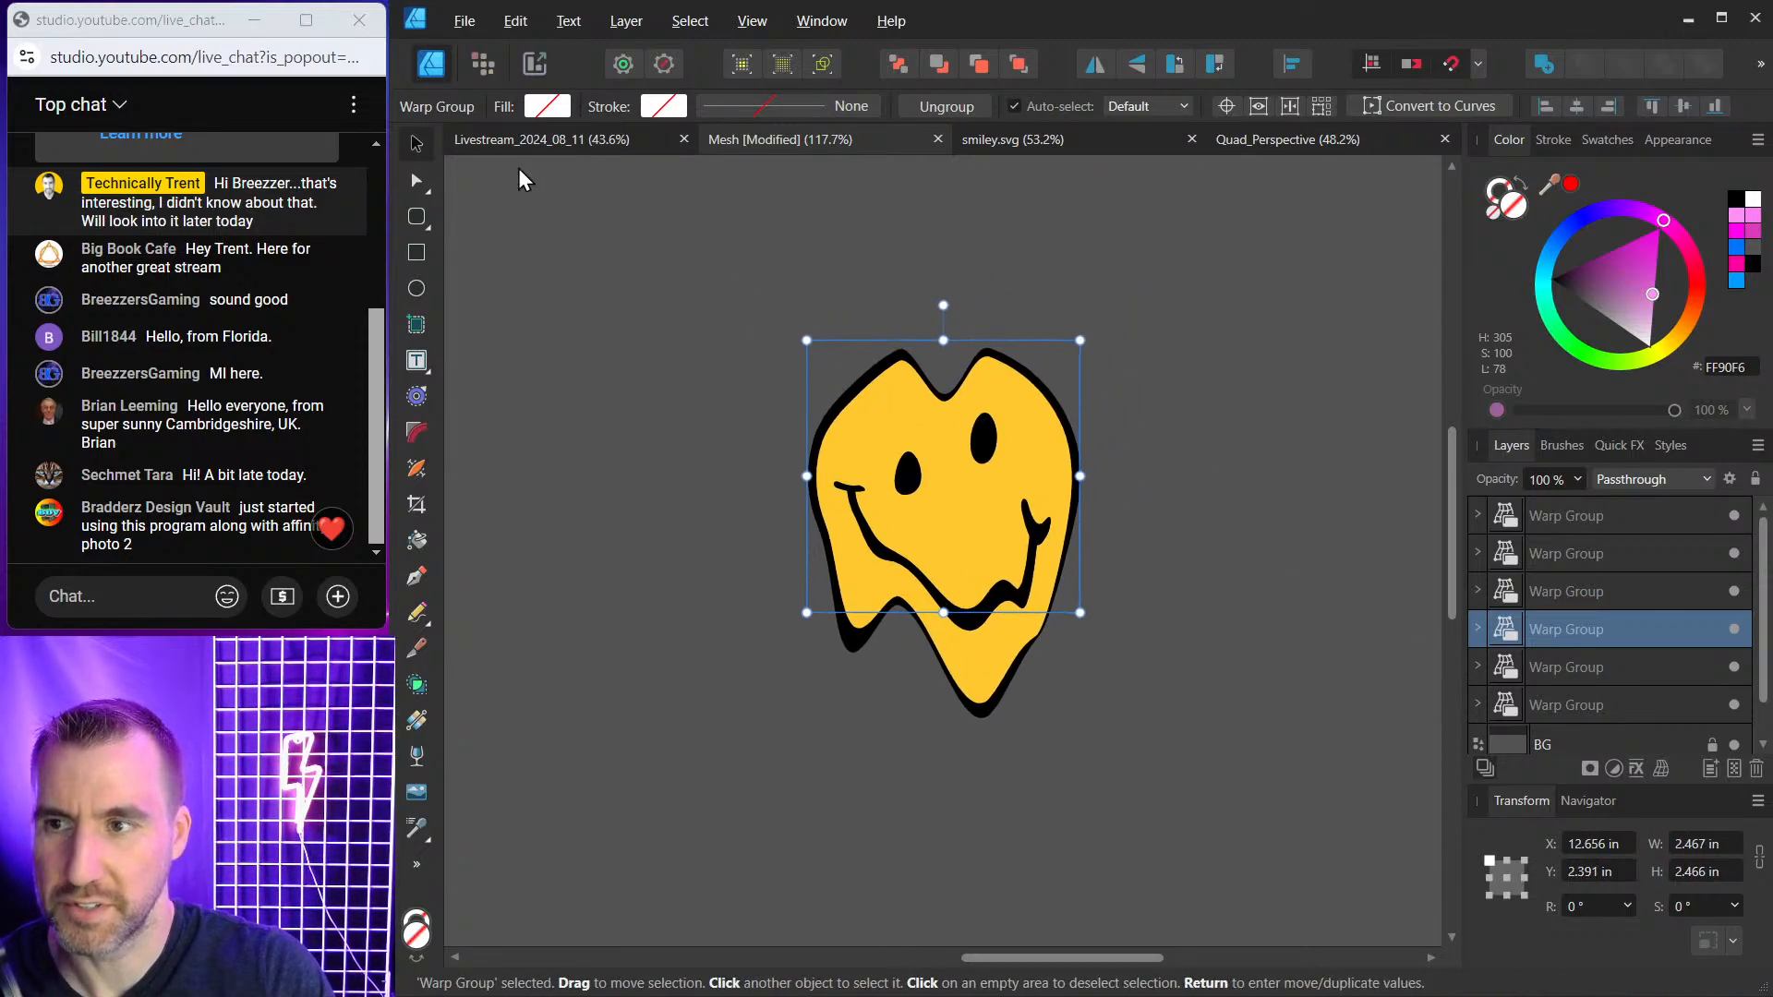
# Show the enlarged smiley's warp mesh, check the available warp types, and mute the mesh.
pyautogui.click(416, 181)
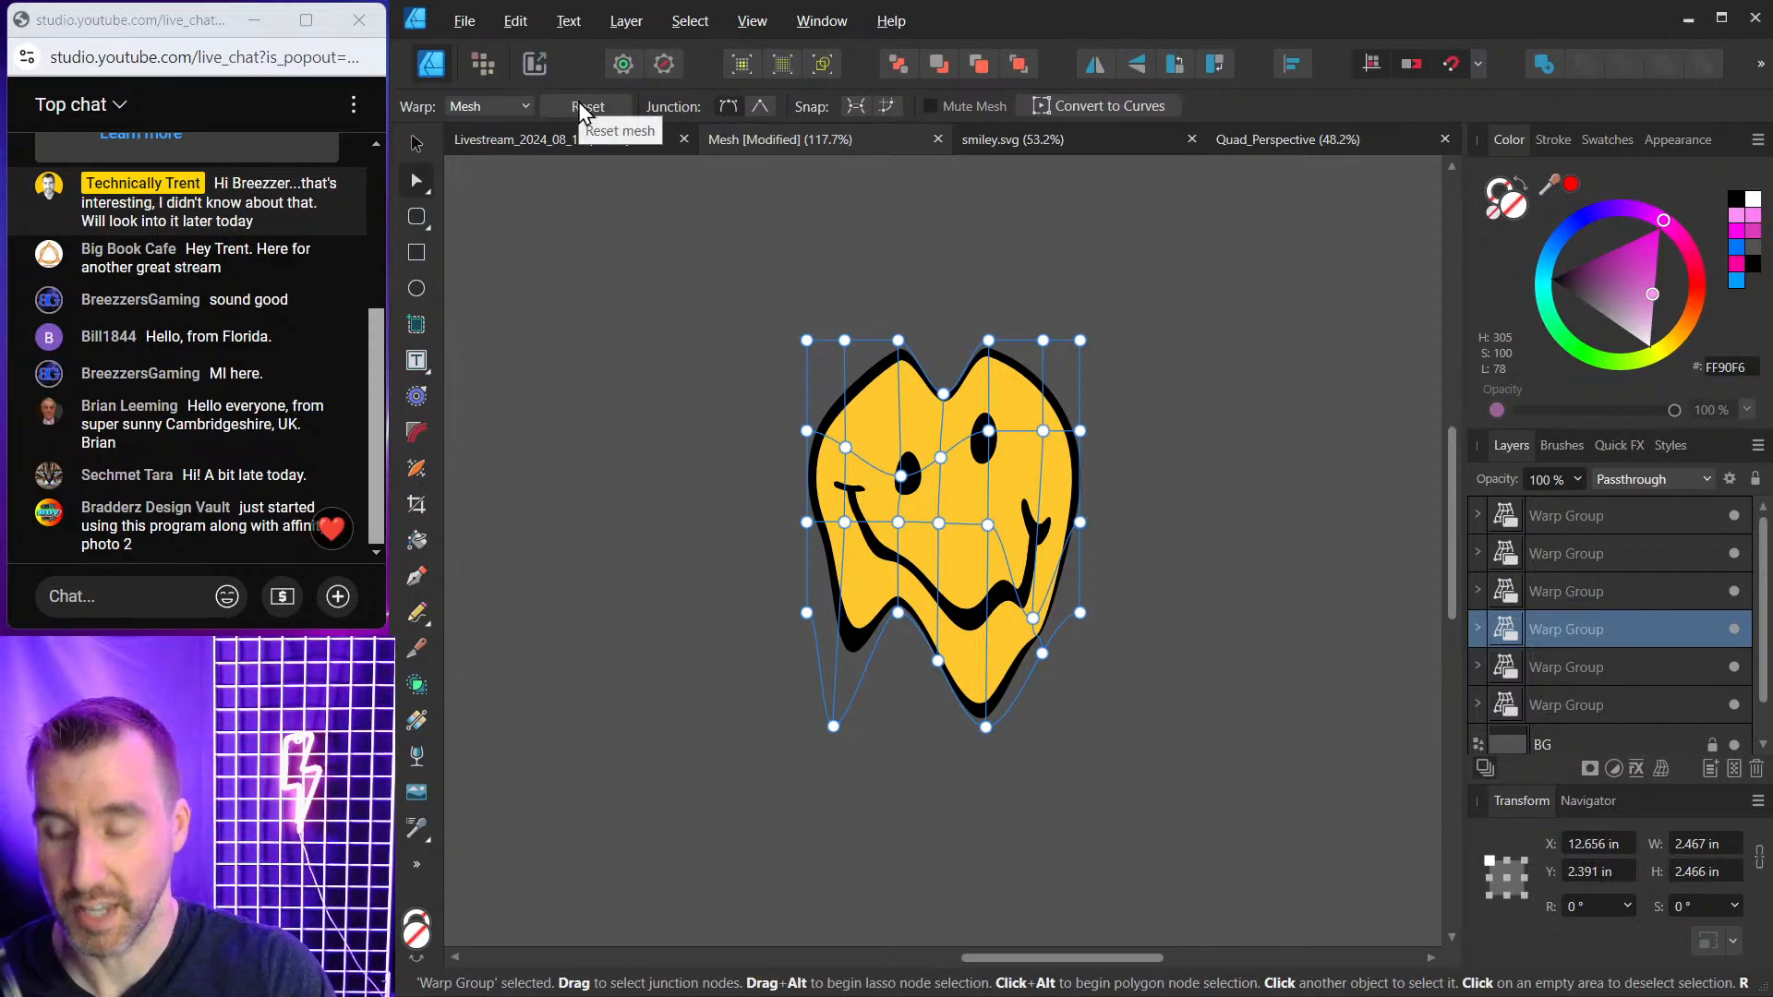
pyautogui.click(524, 106)
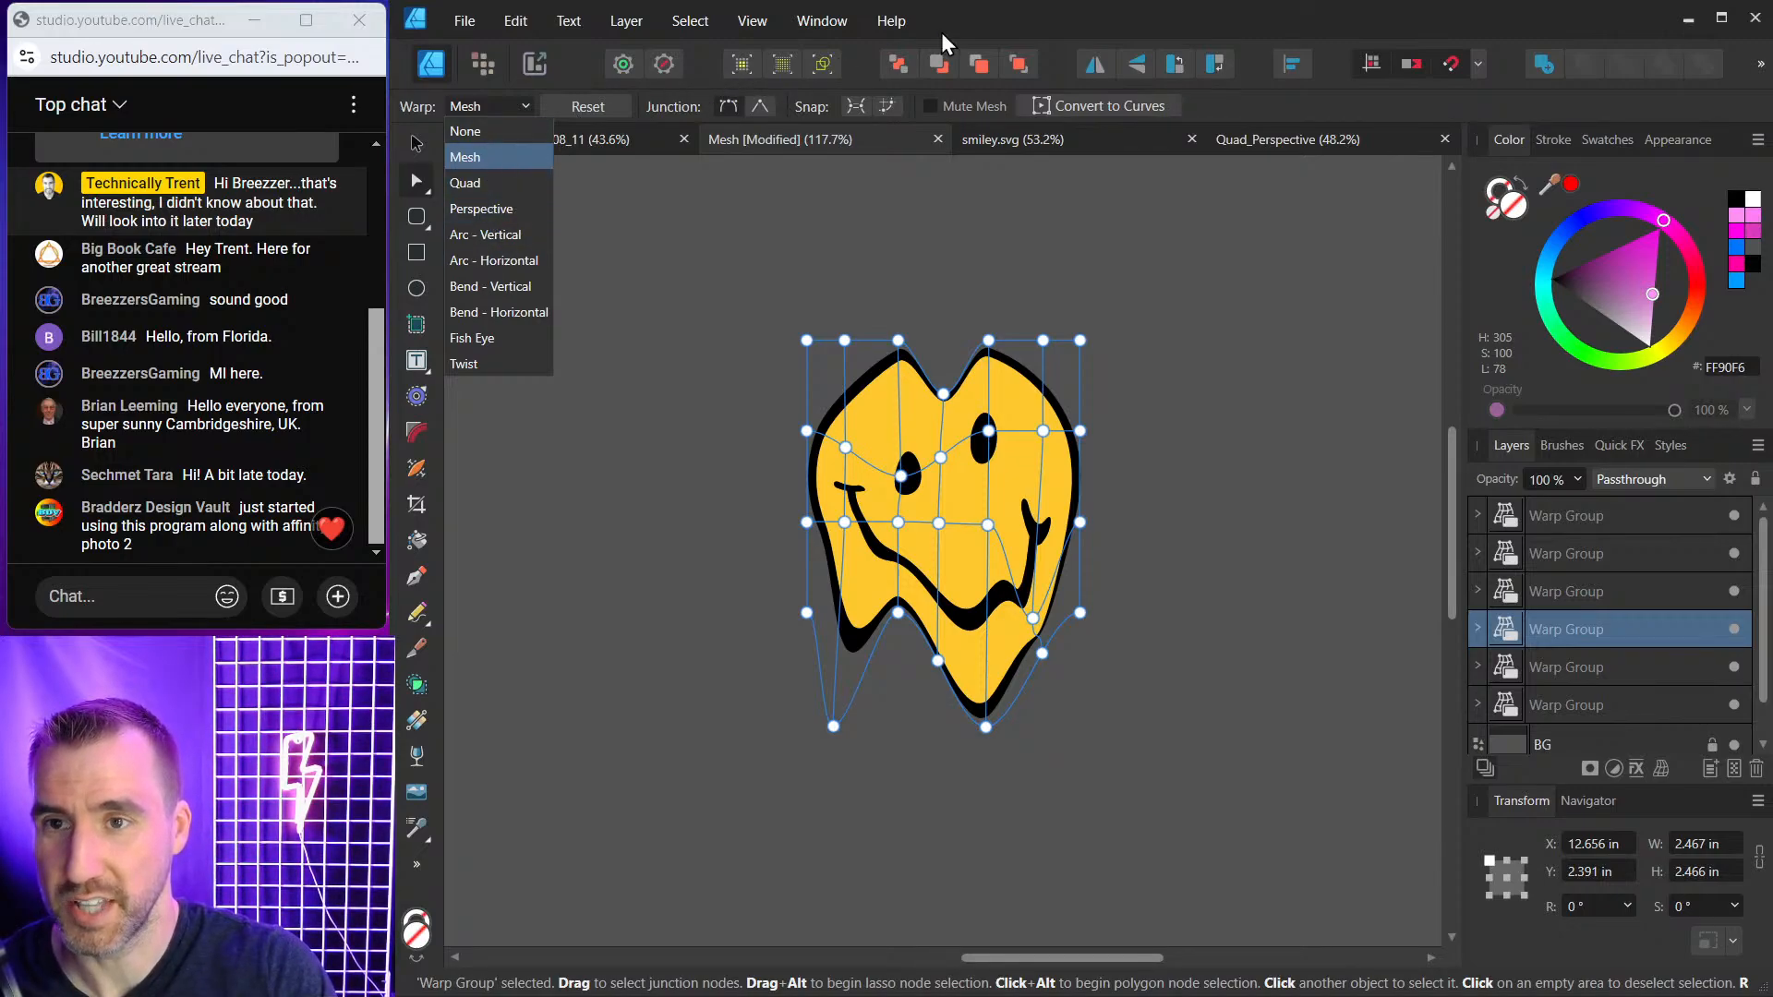
pyautogui.click(1012, 29)
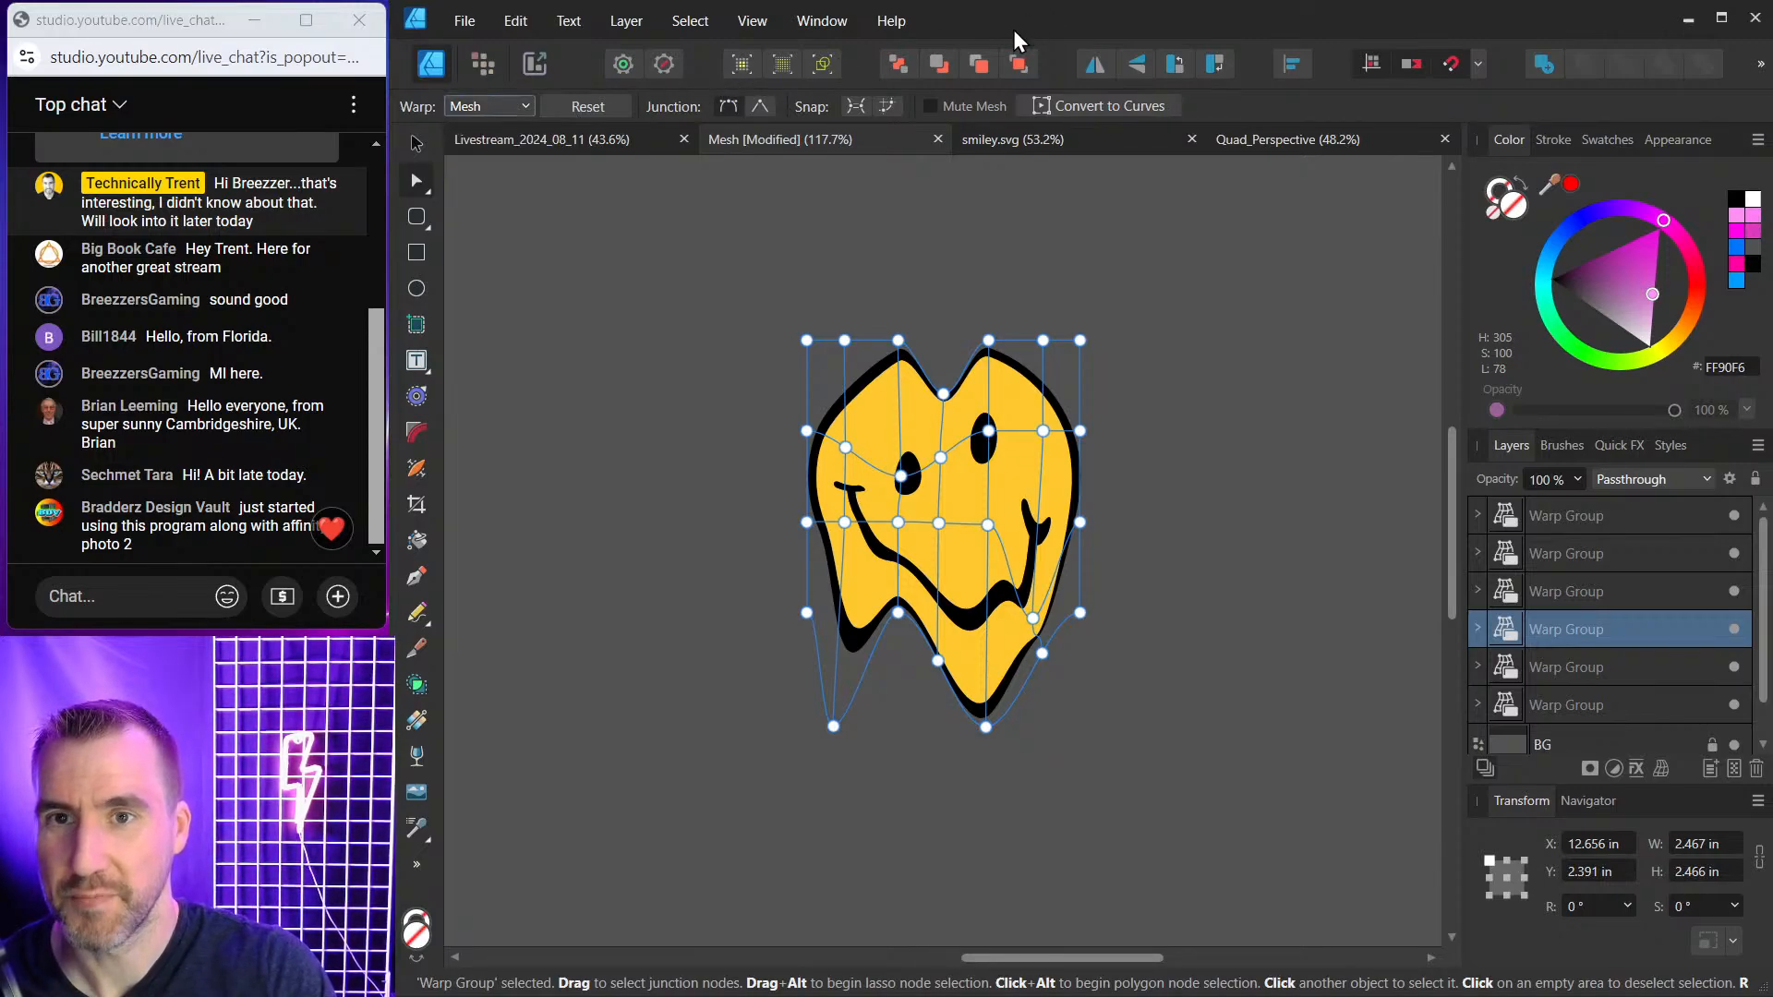
pyautogui.click(931, 105)
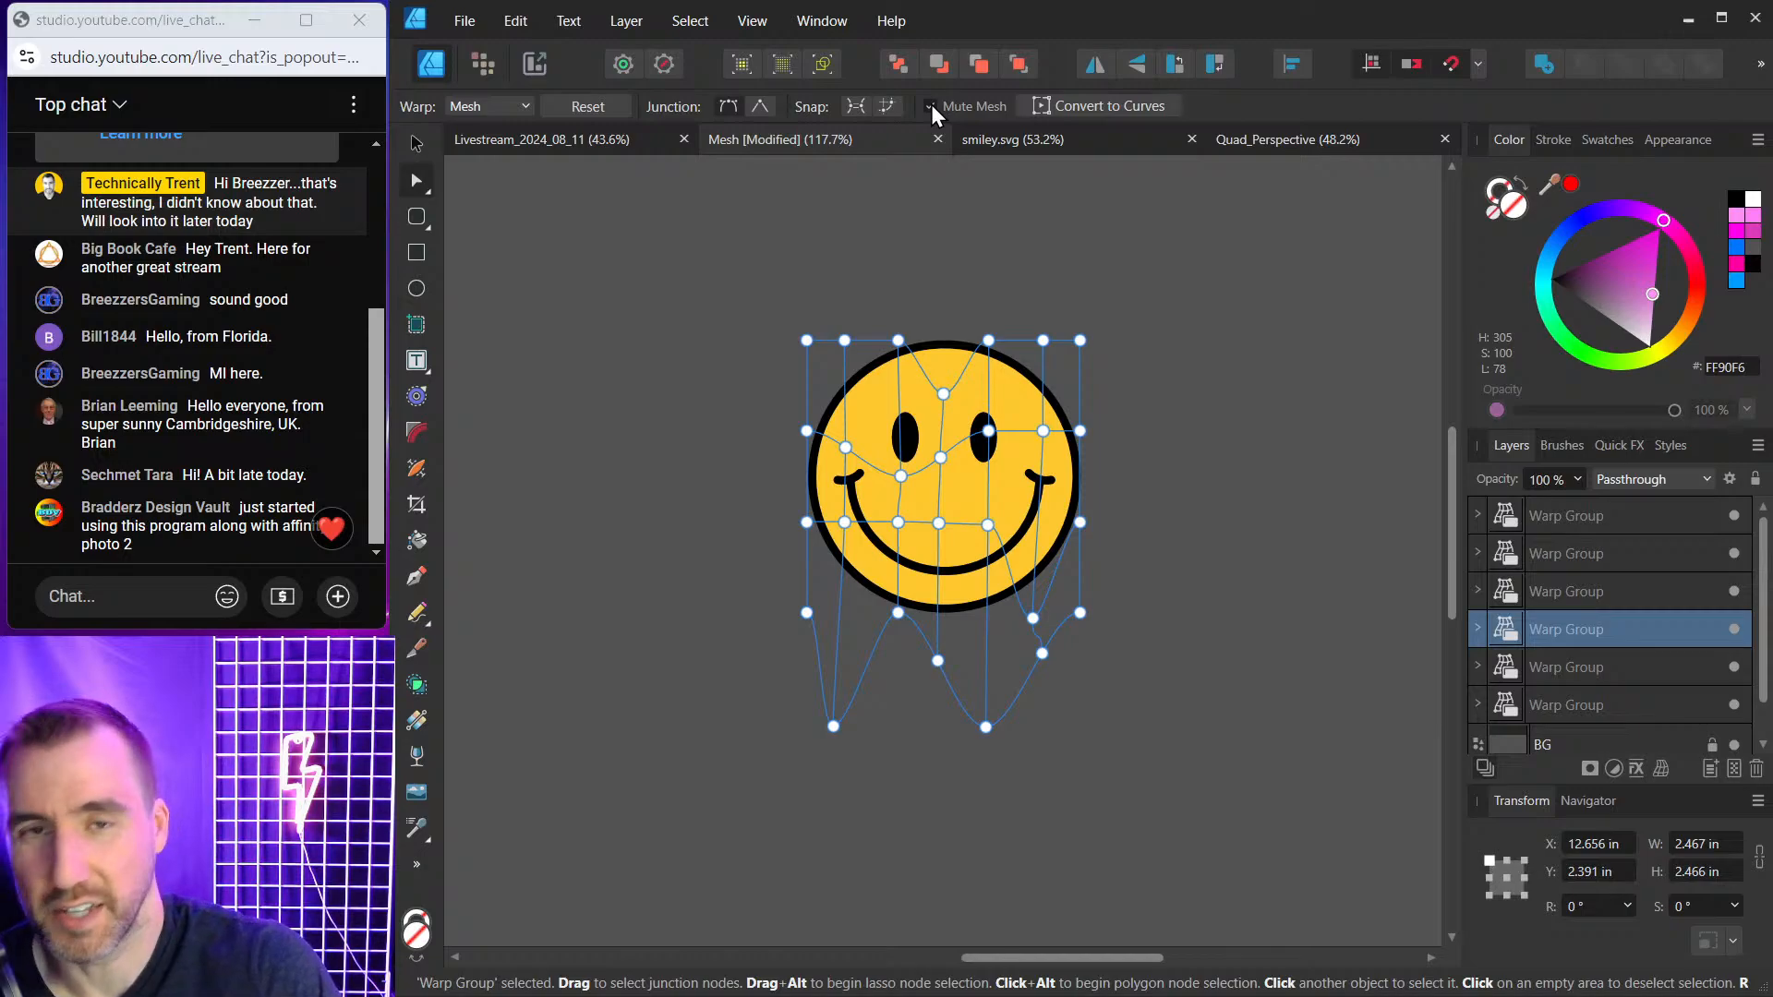
pyautogui.hotkey('ctrl', '1')
pyautogui.click(988, 94)
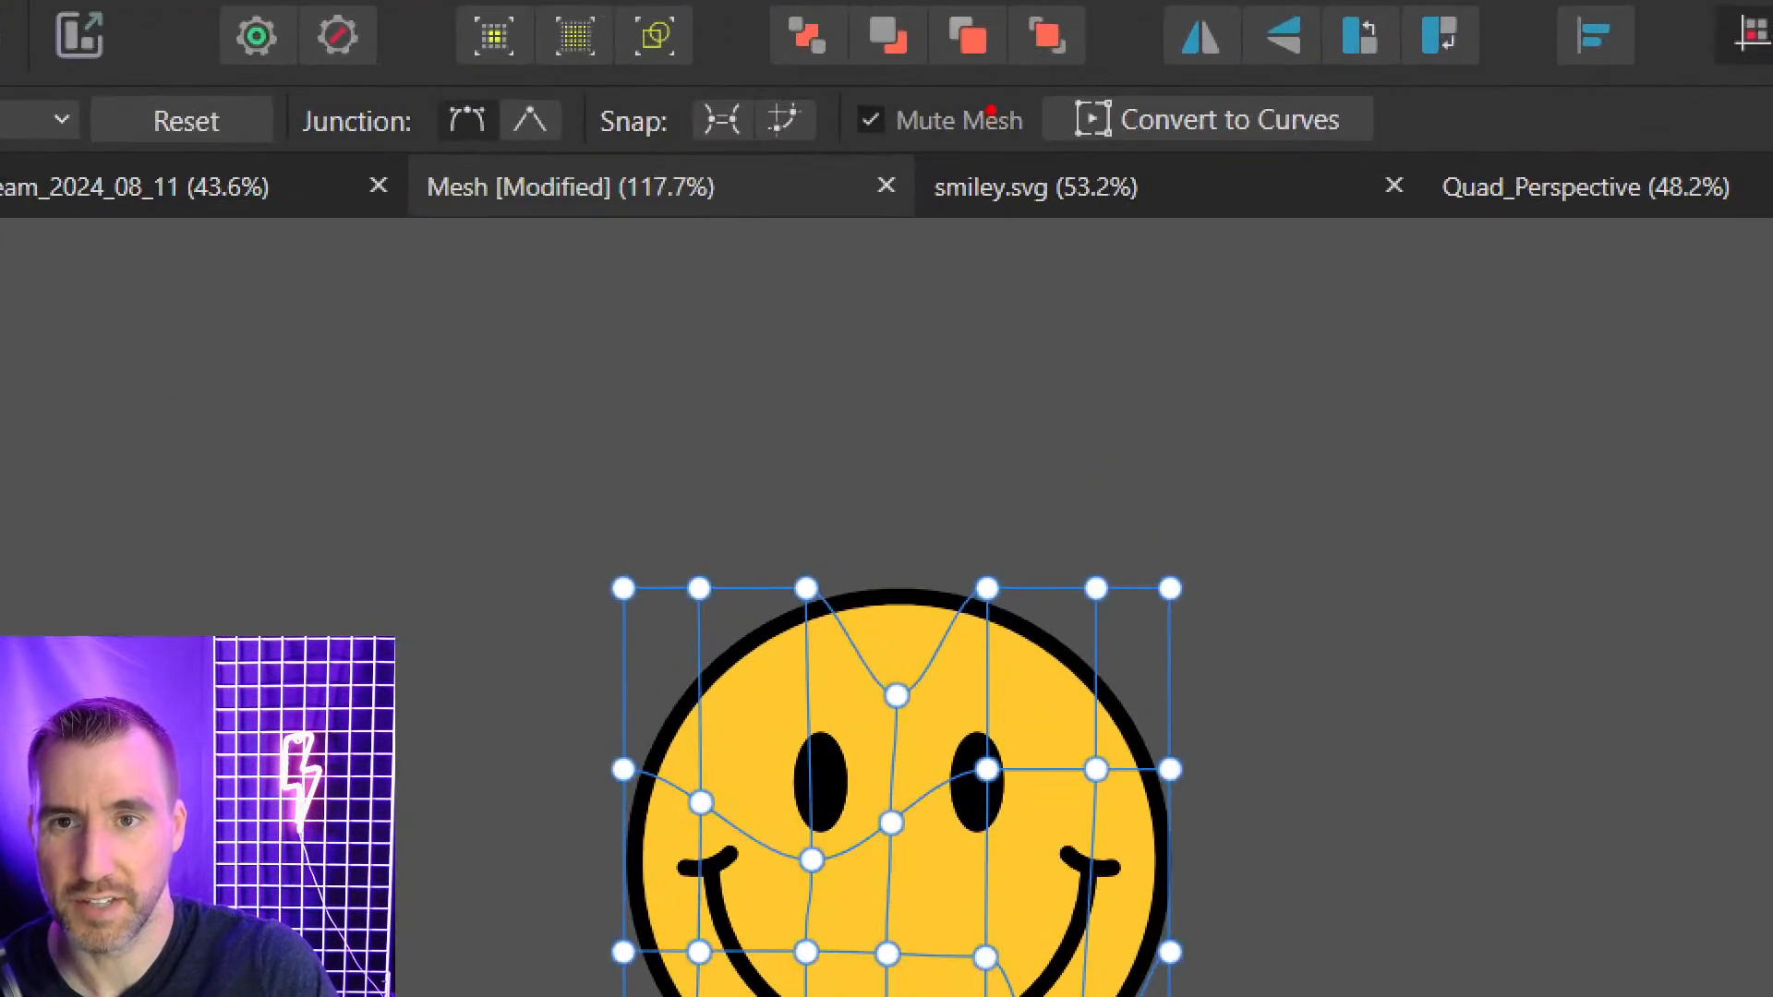
pyautogui.moveTo(987, 95)
pyautogui.mouseDown()
pyautogui.moveTo(840, 106)
pyautogui.moveTo(873, 157)
pyautogui.moveTo(1017, 164)
pyautogui.moveTo(1058, 92)
pyautogui.moveTo(981, 86)
pyautogui.mouseUp()
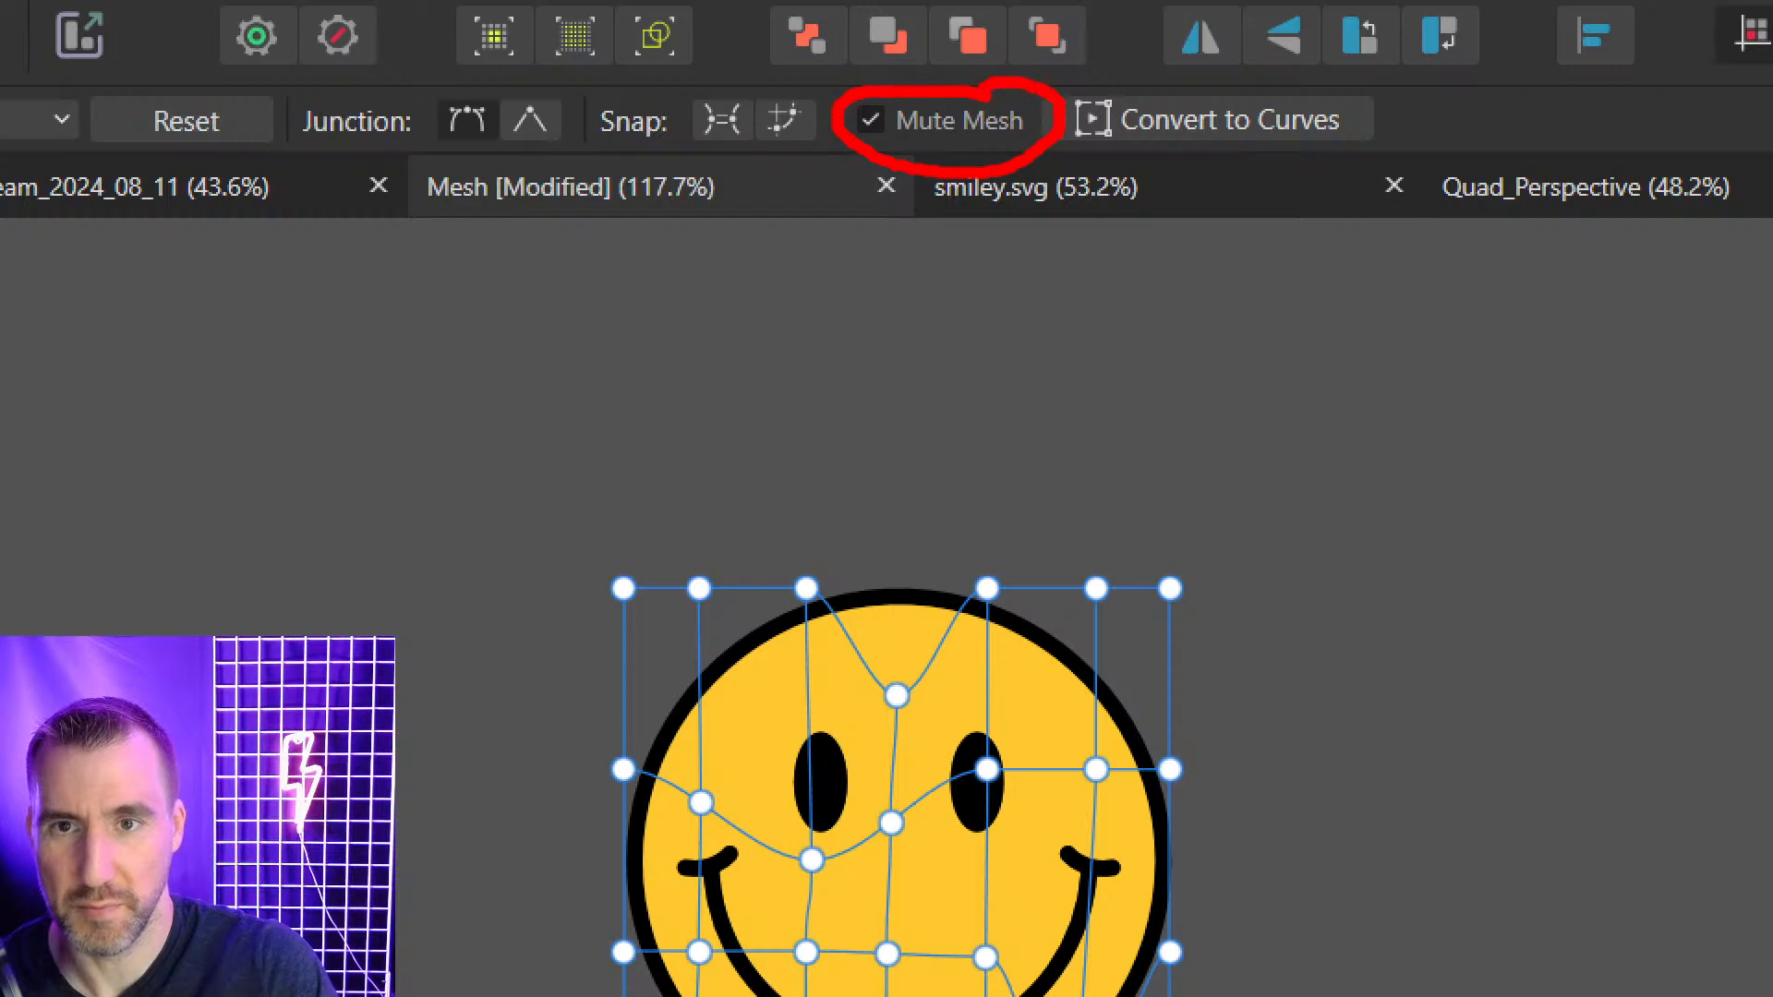
pyautogui.press('Escape')
# Toggle Mute Mesh off and on several times to compare the melted and undistorted smiley, ending with the mesh muted.
pyautogui.click(931, 105)
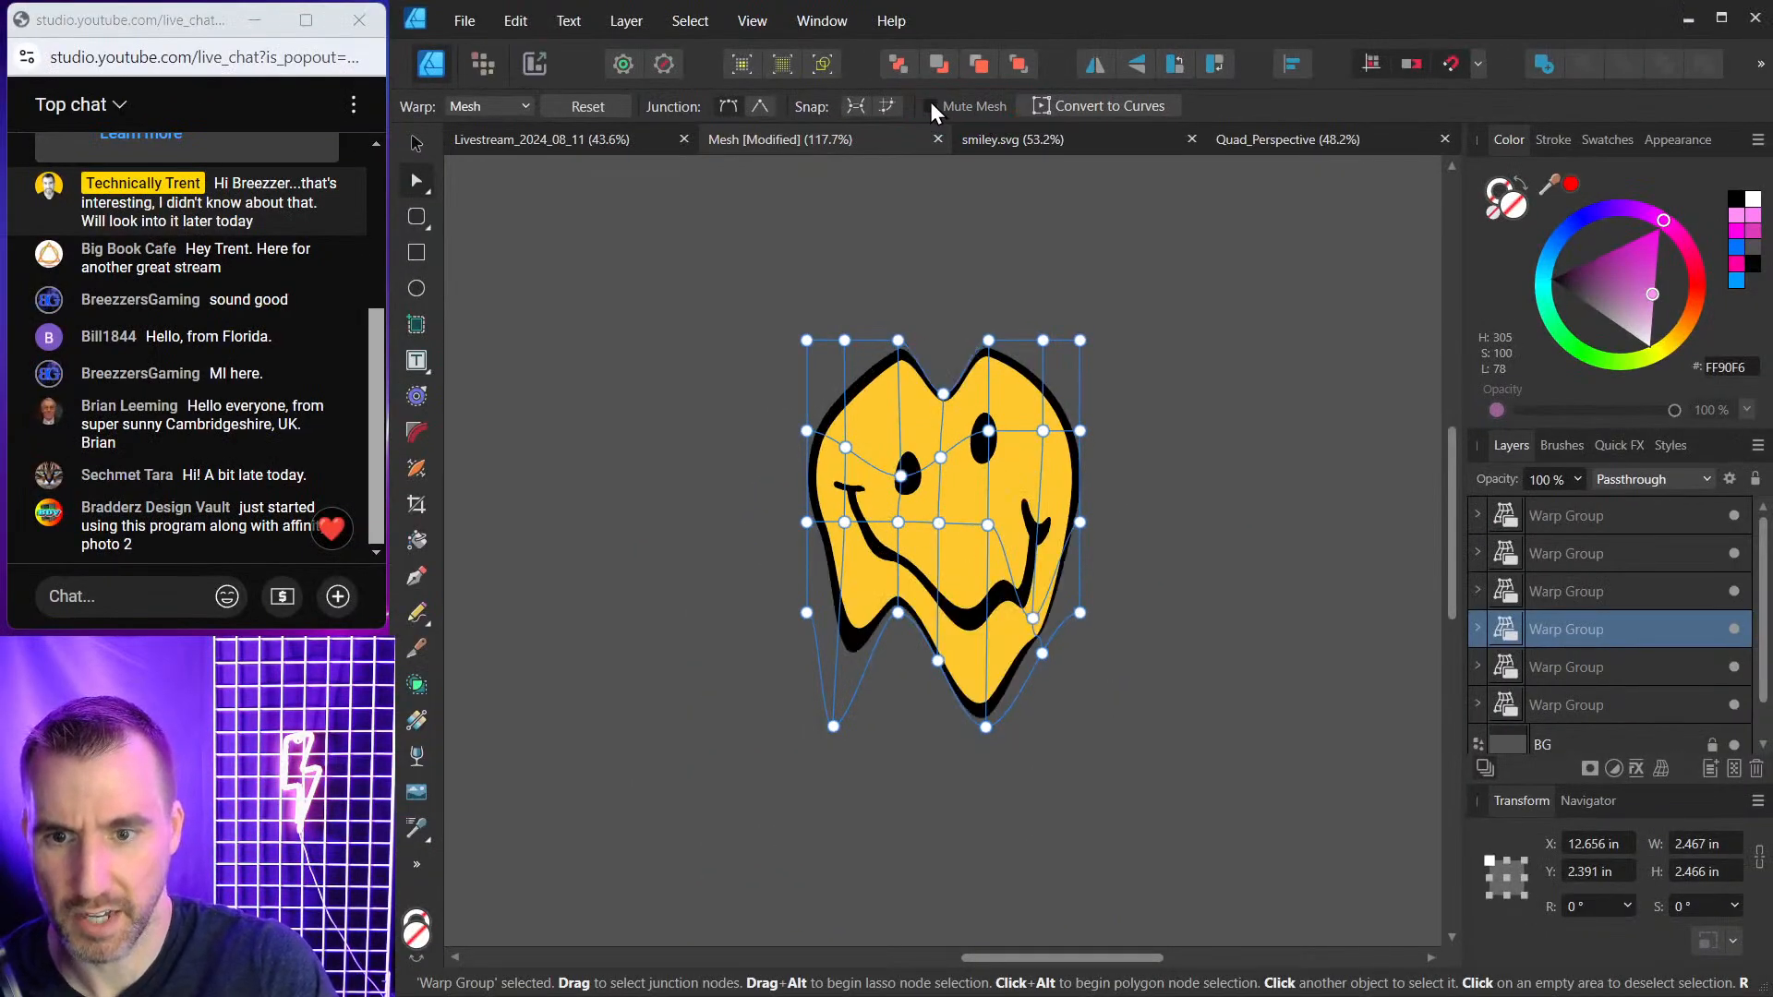
pyautogui.click(931, 105)
pyautogui.click(931, 106)
pyautogui.click(930, 105)
pyautogui.click(930, 106)
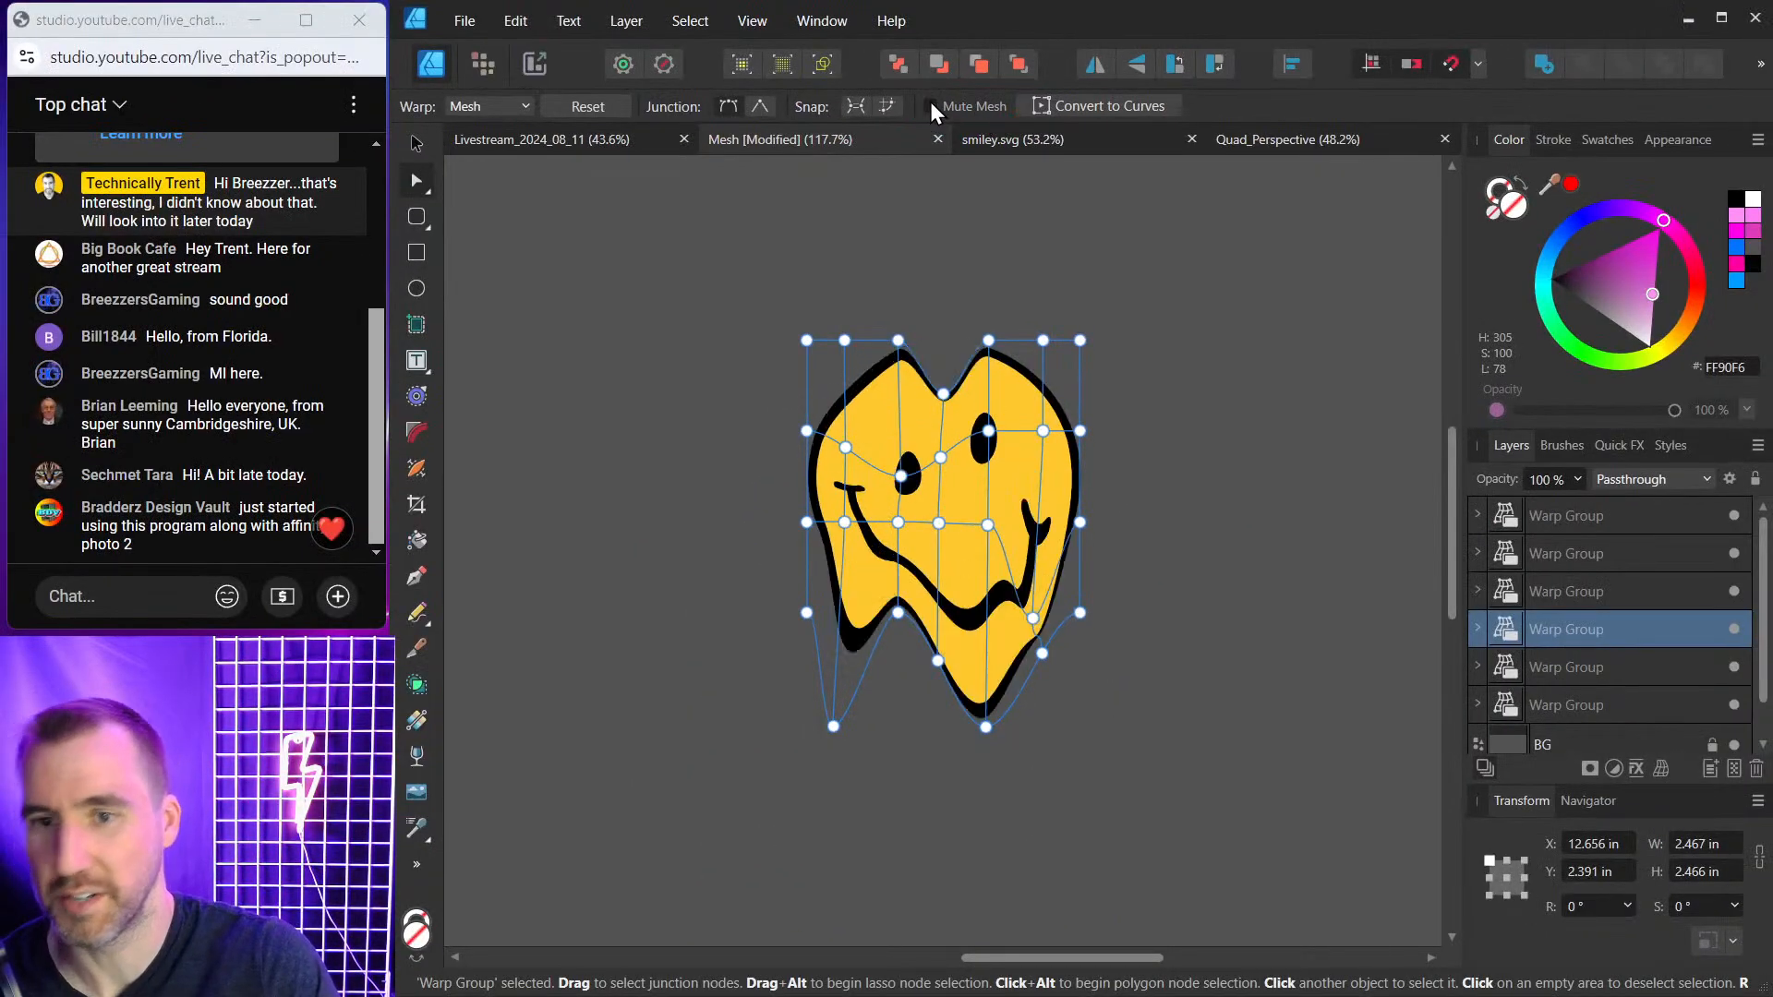
pyautogui.click(934, 107)
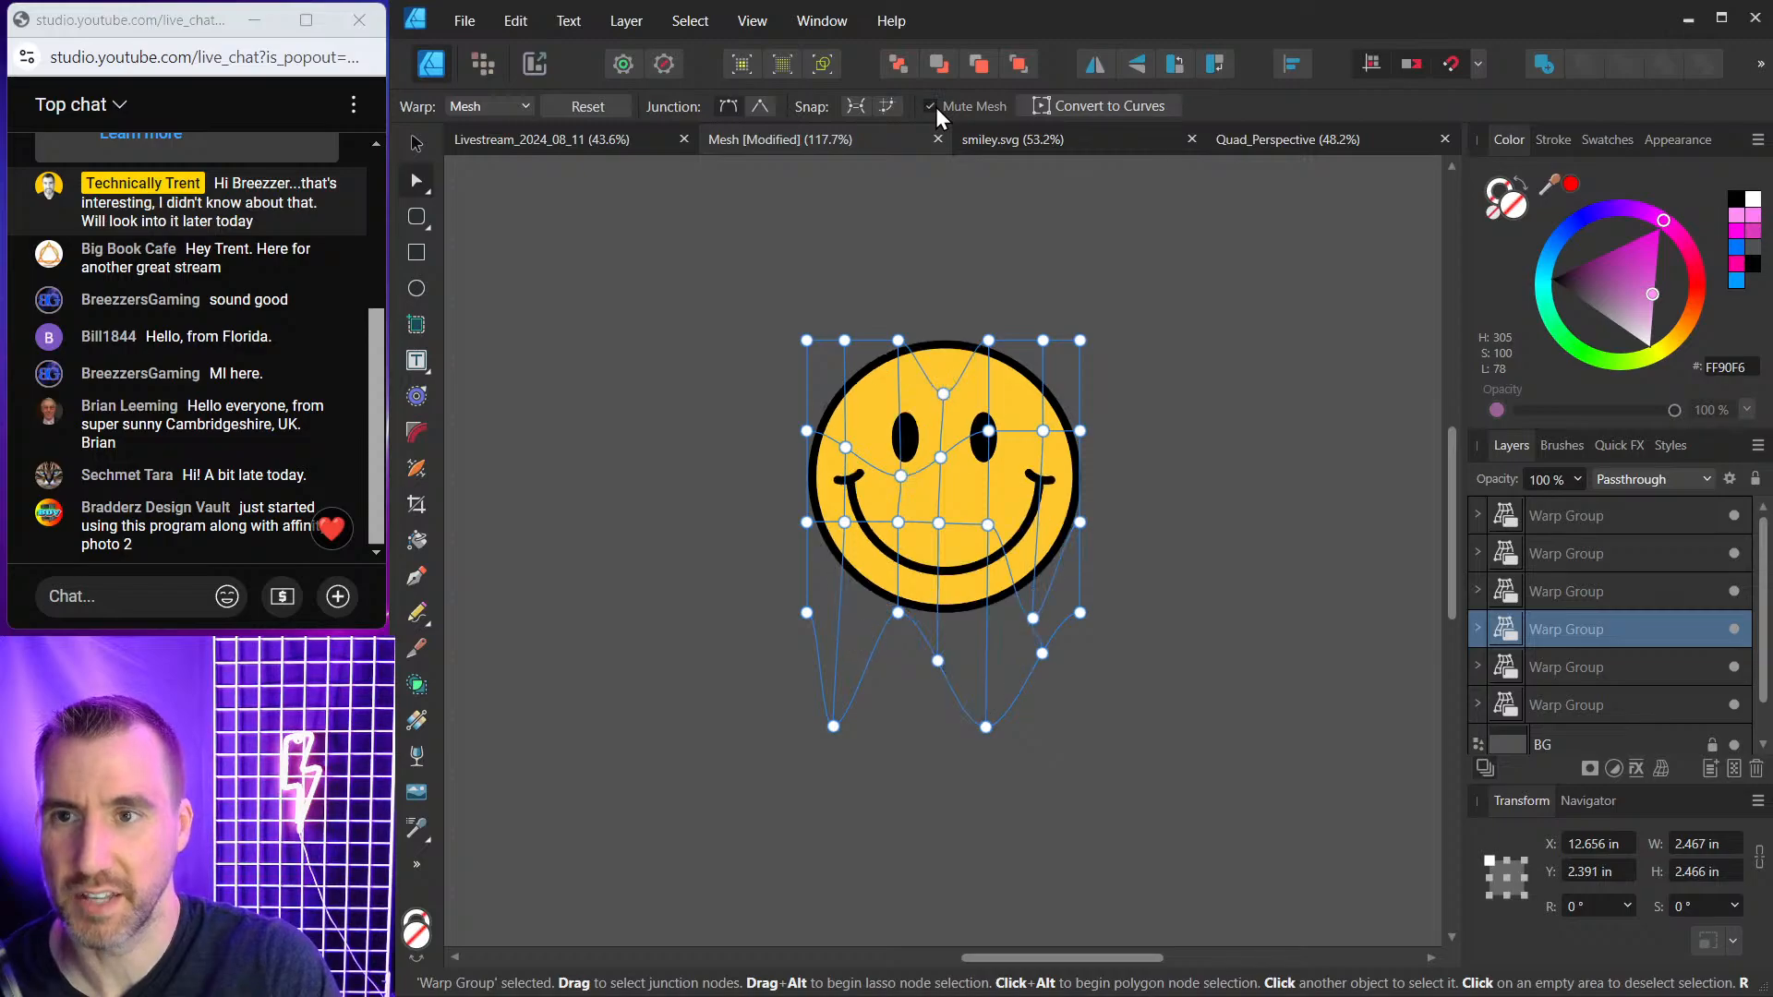
# Switch the enlarged smiley's warp to Quad, try pulling in the upper-right corner, and undo that corner move.
pyautogui.click(526, 104)
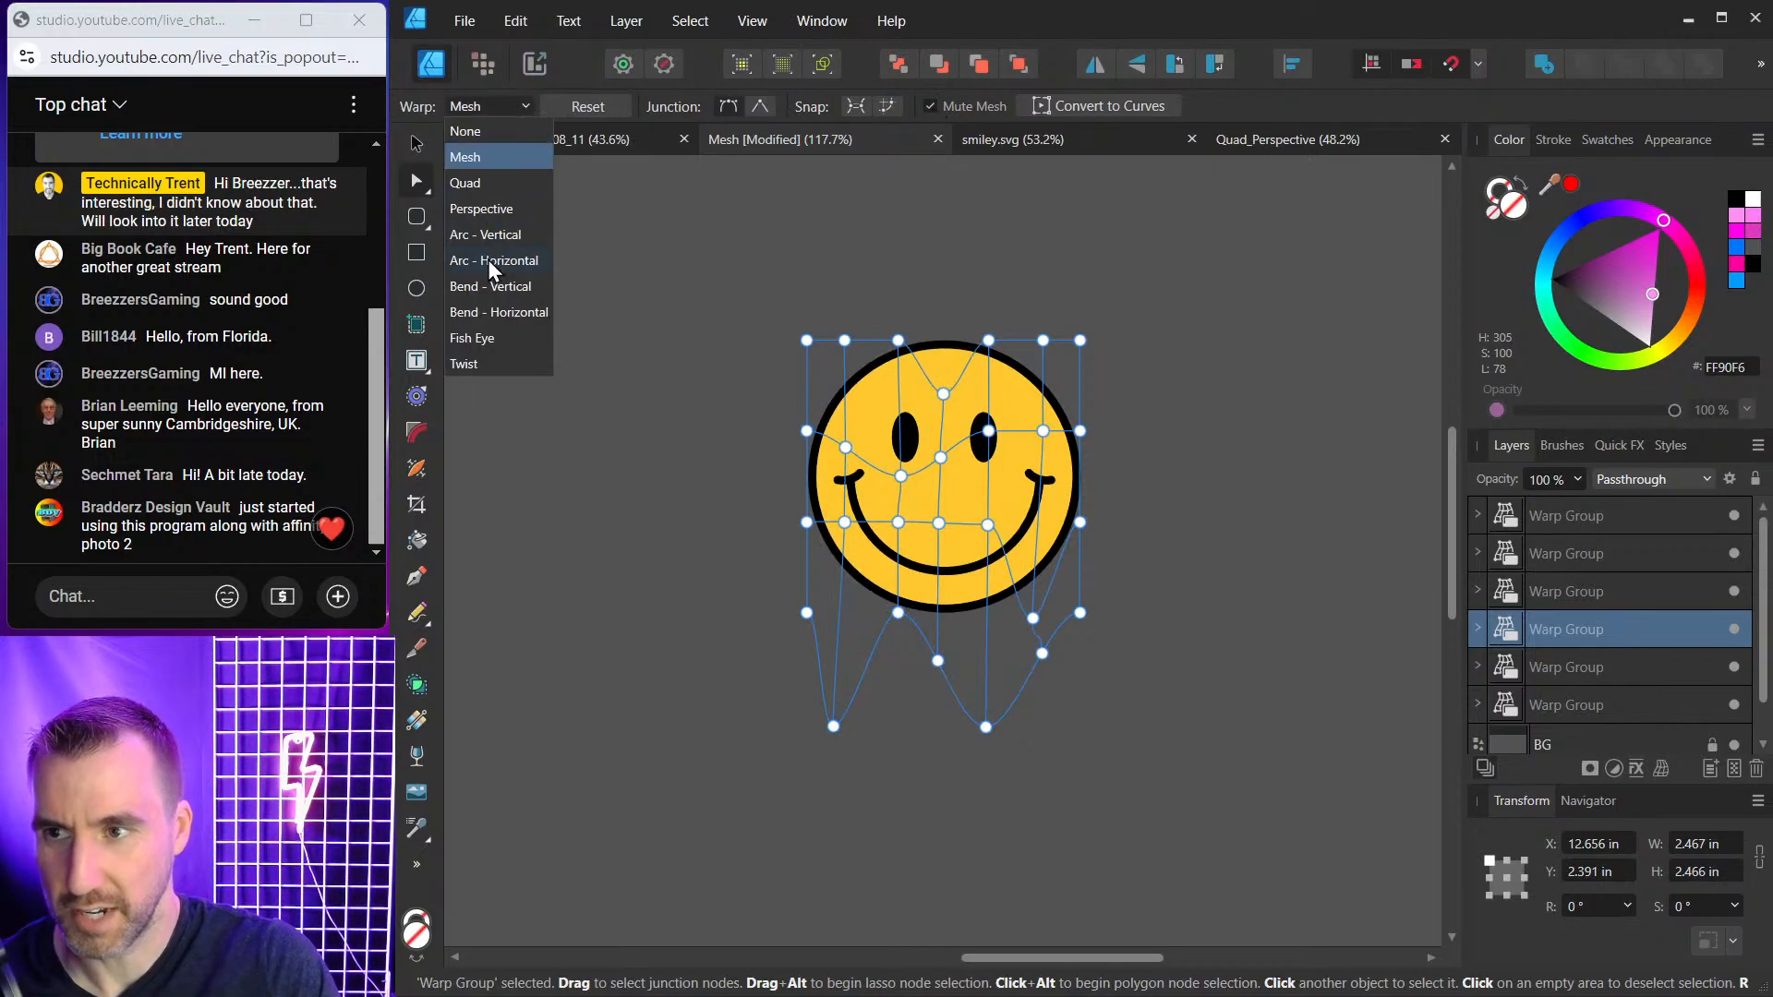
pyautogui.click(490, 185)
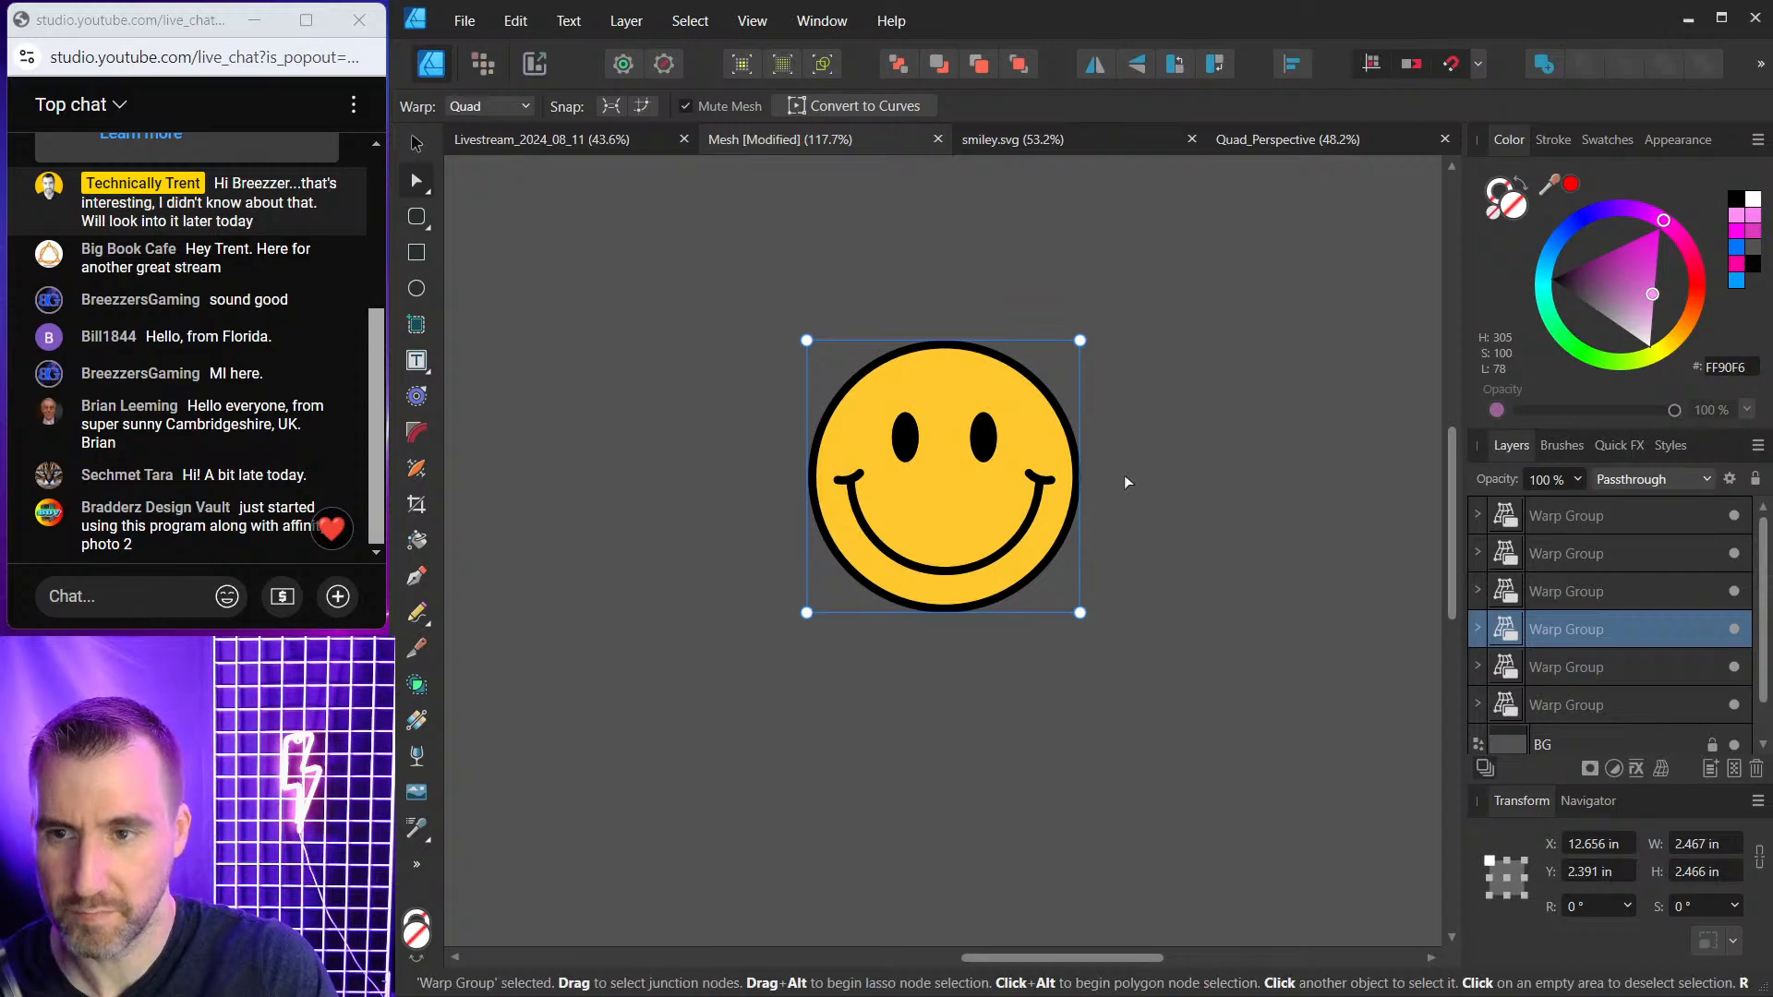
pyautogui.moveTo(1080, 342); pyautogui.dragTo(1051, 381)
pyautogui.hotkey('ctrl', 'z')
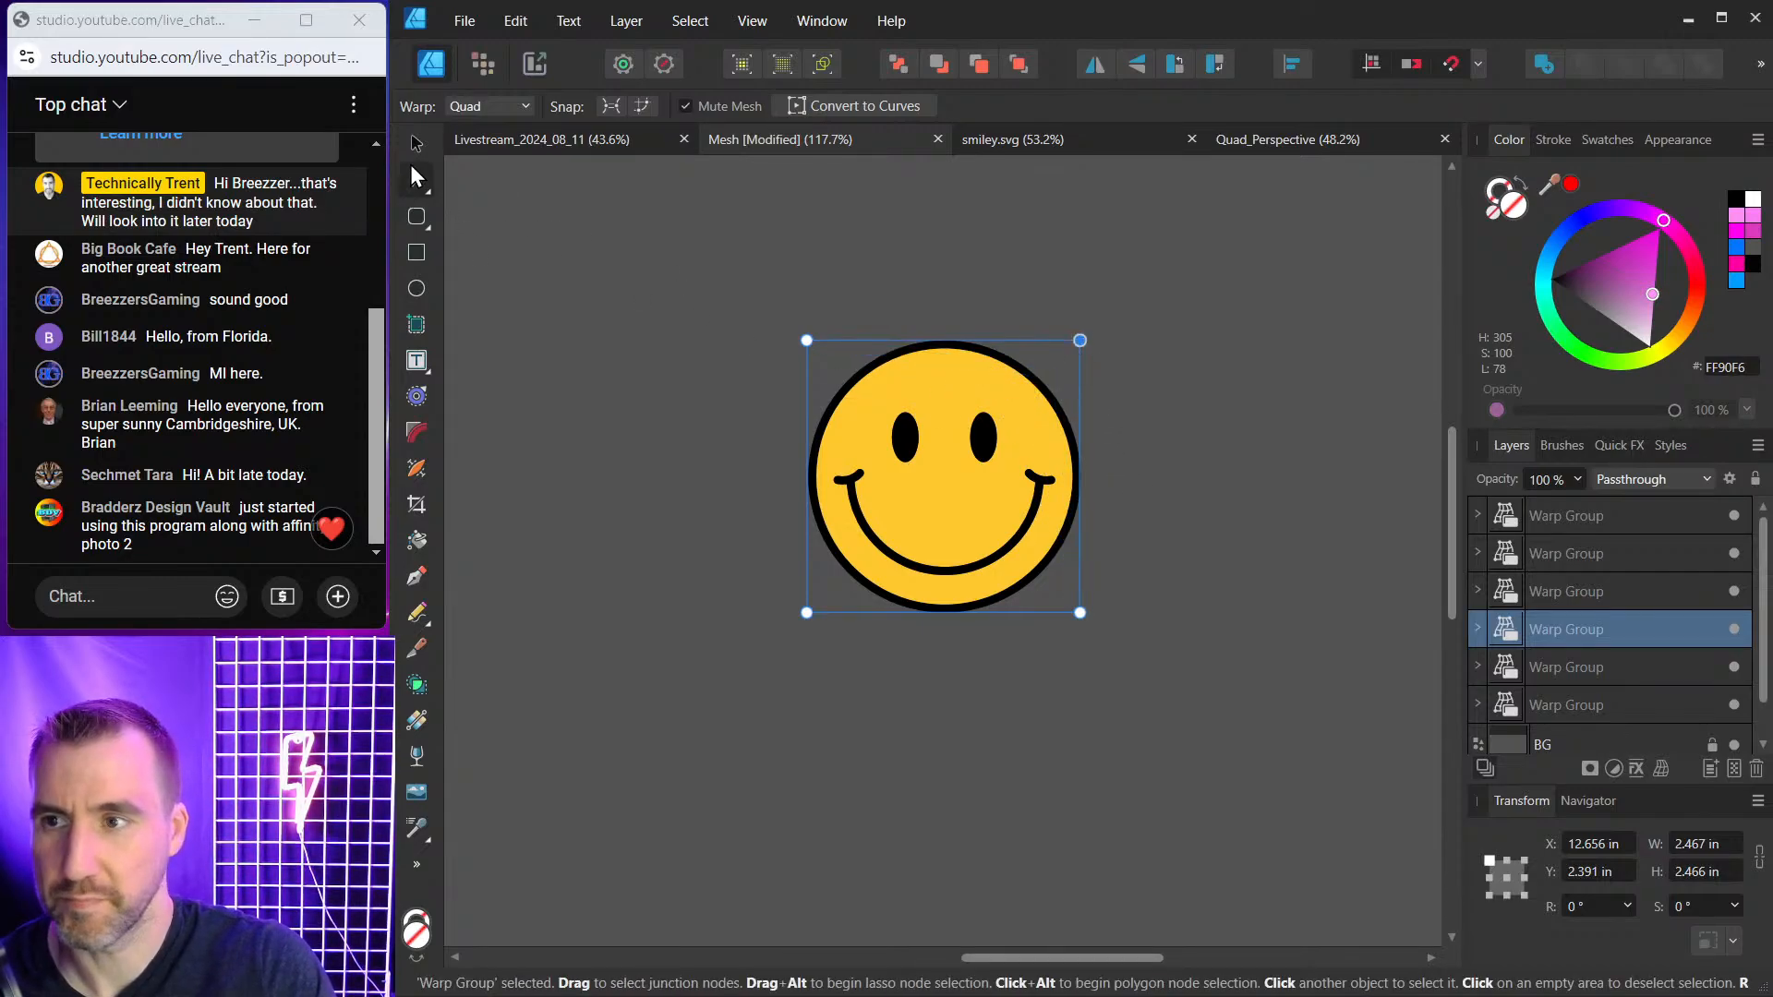
# Change the smiley's warp to Arc - Vertical, unmute the mesh and reshape the arc by its upper-right node.
pyautogui.click(484, 107)
pyautogui.click(497, 233)
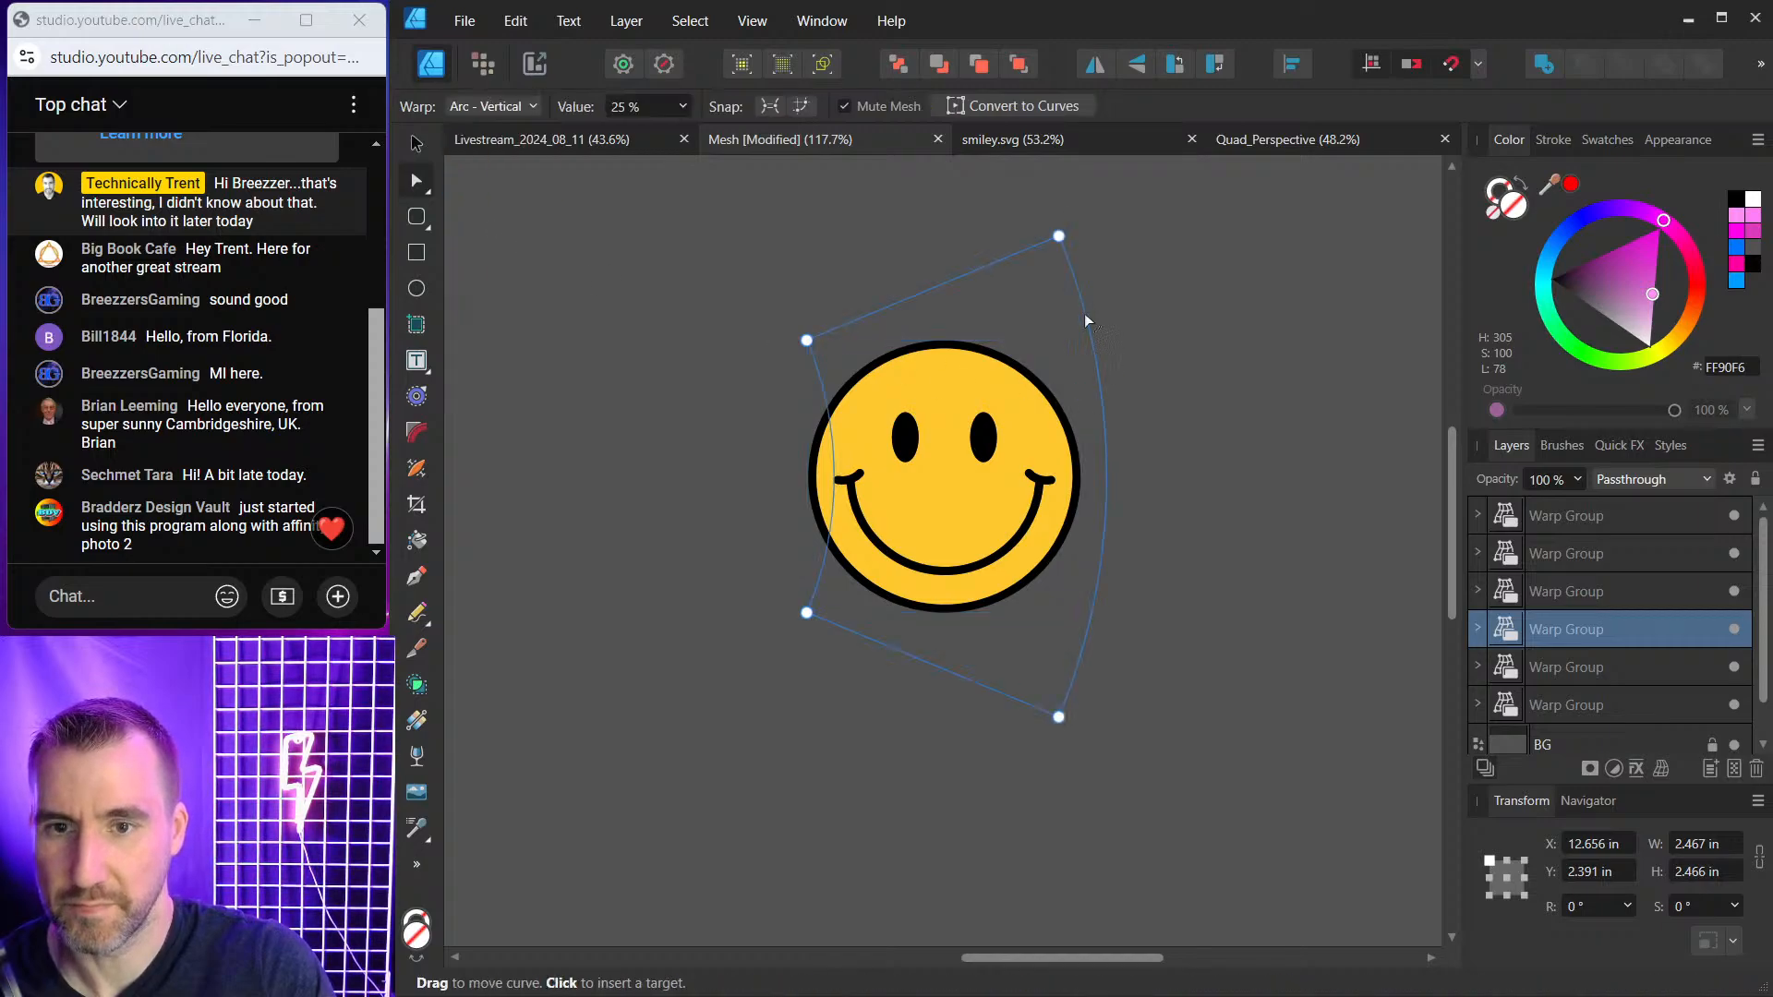
pyautogui.moveTo(1058, 236); pyautogui.dragTo(1095, 295)
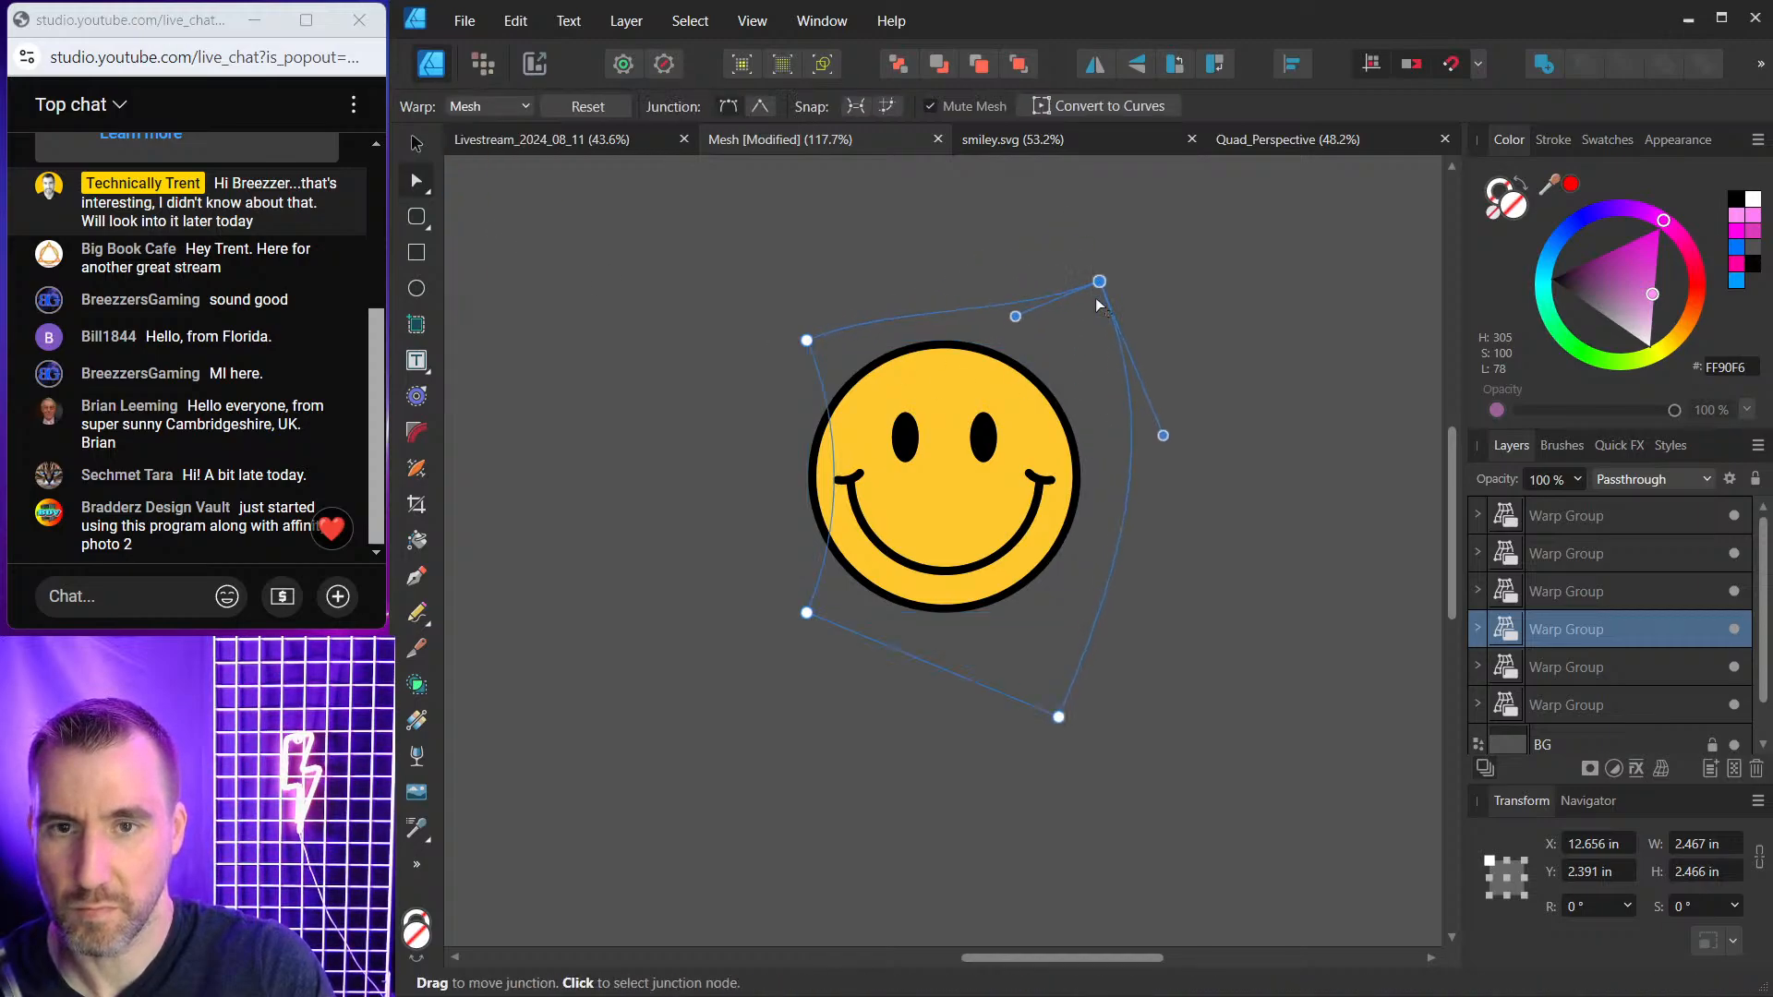
pyautogui.click(930, 106)
pyautogui.moveTo(1095, 296); pyautogui.dragTo(1044, 247)
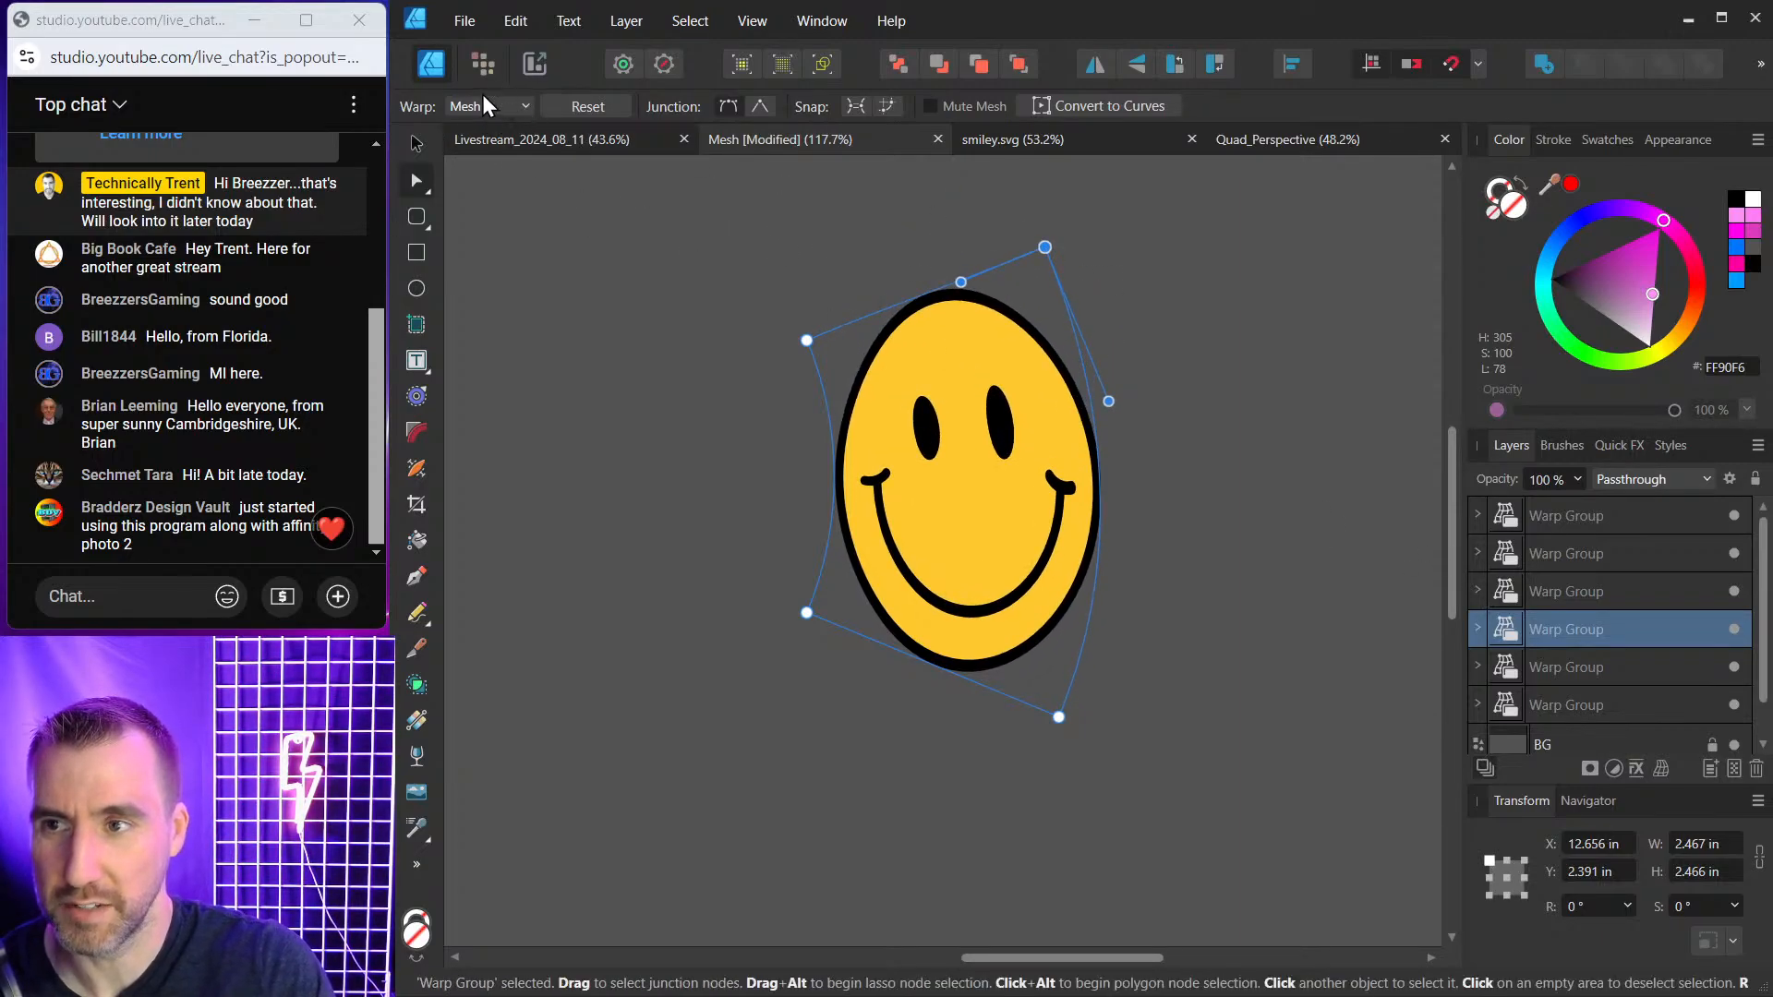
# Switch to the Quad_Perspective document and move the railway track group off the page, directly below it.
pyautogui.click(1263, 140)
pyautogui.moveTo(642, 275); pyautogui.dragTo(721, 263)
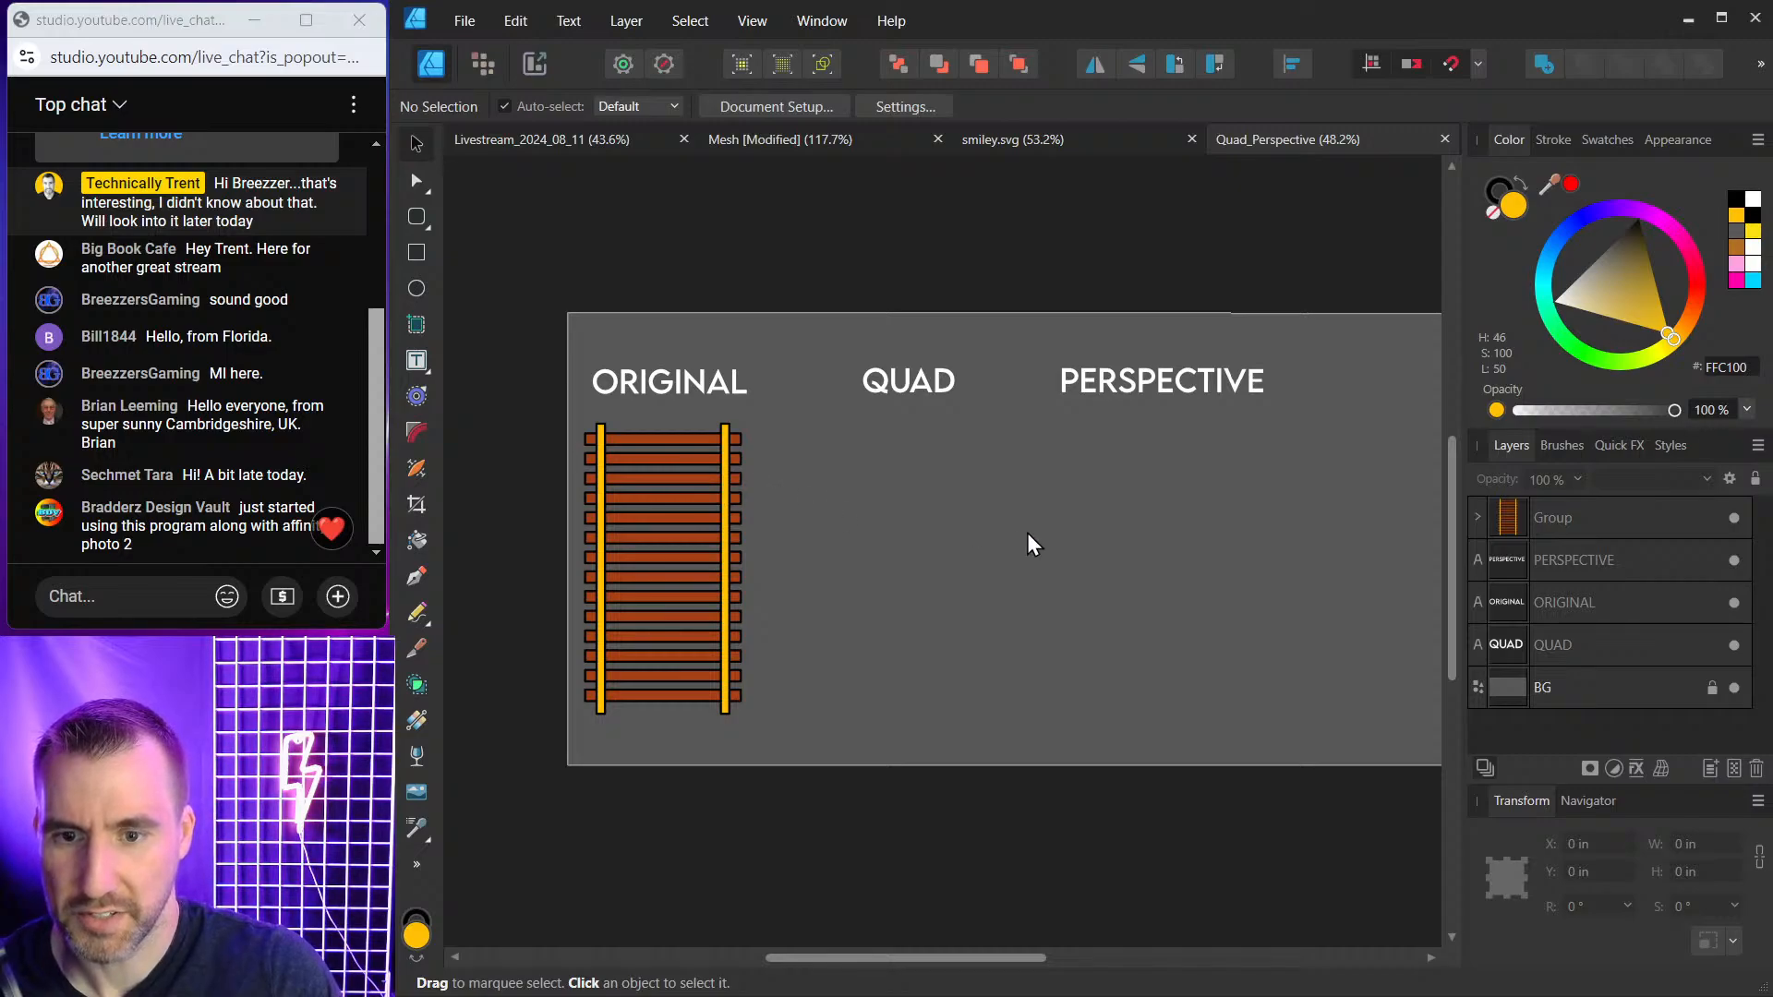
pyautogui.moveTo(1098, 547); pyautogui.dragTo(1038, 516)
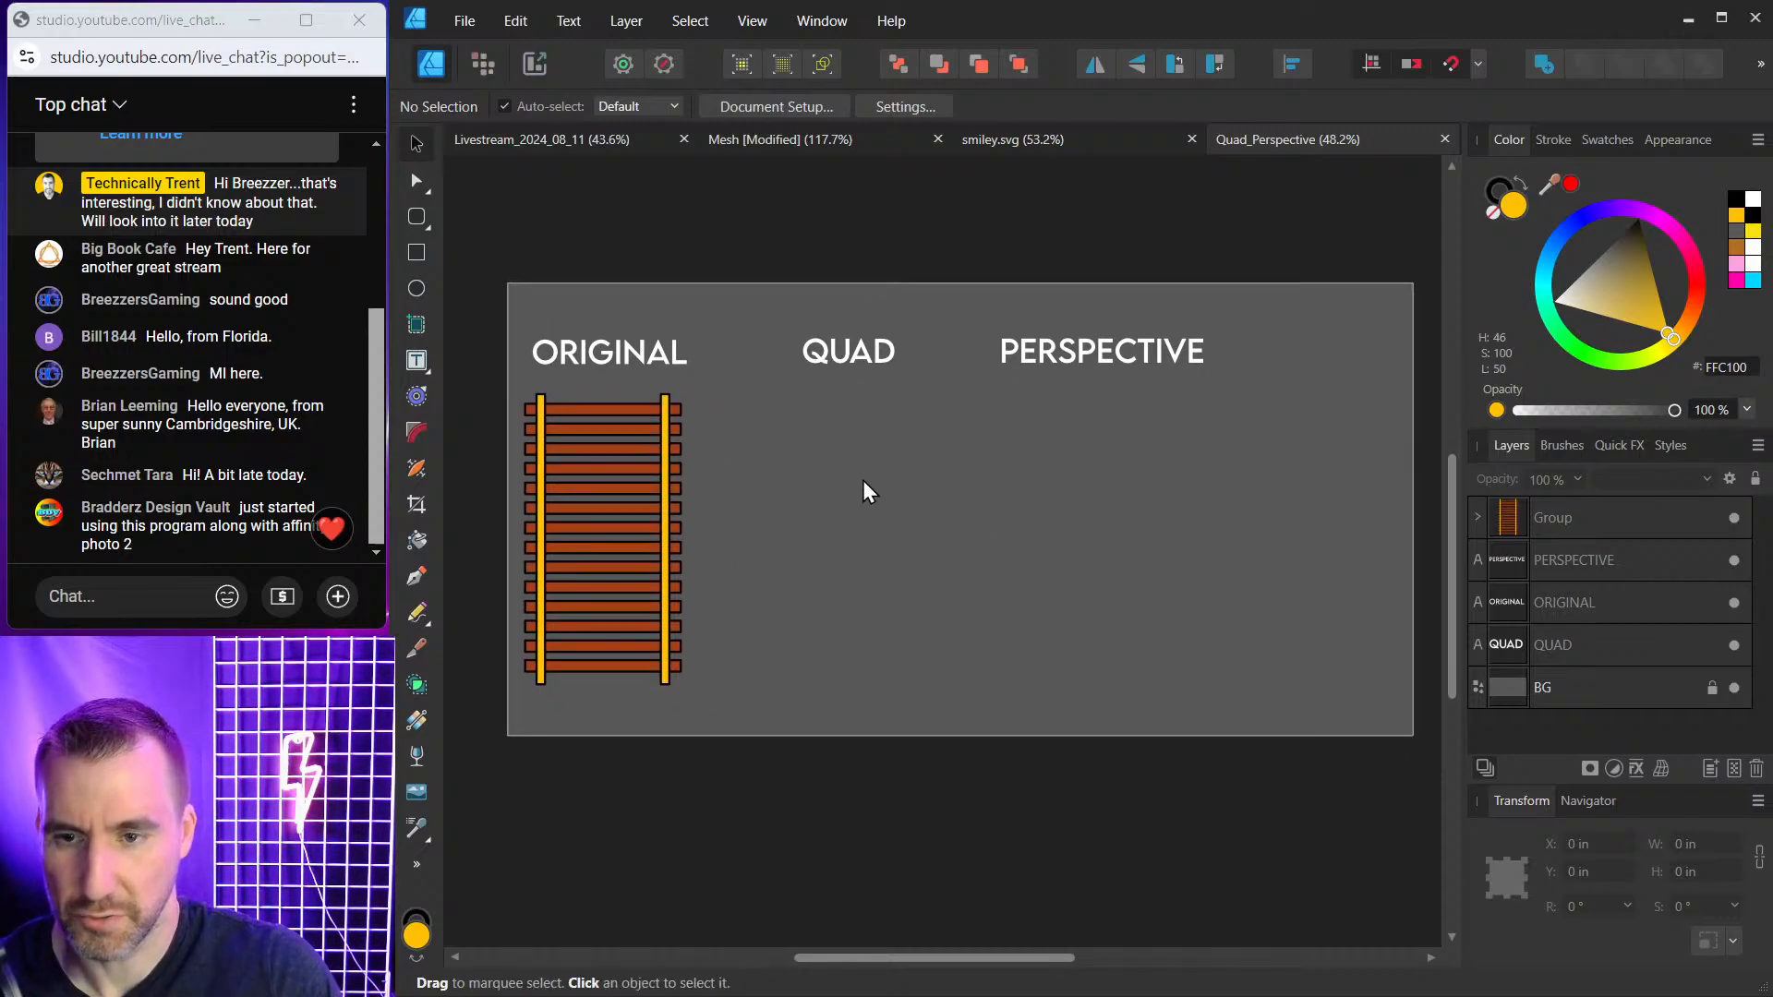
pyautogui.click(608, 442)
pyautogui.moveTo(613, 433); pyautogui.dragTo(606, 882)
# Draw a yellow rectangle about 2.99 by 2.92 in beneath the ORIGINAL heading.
pyautogui.click(416, 252)
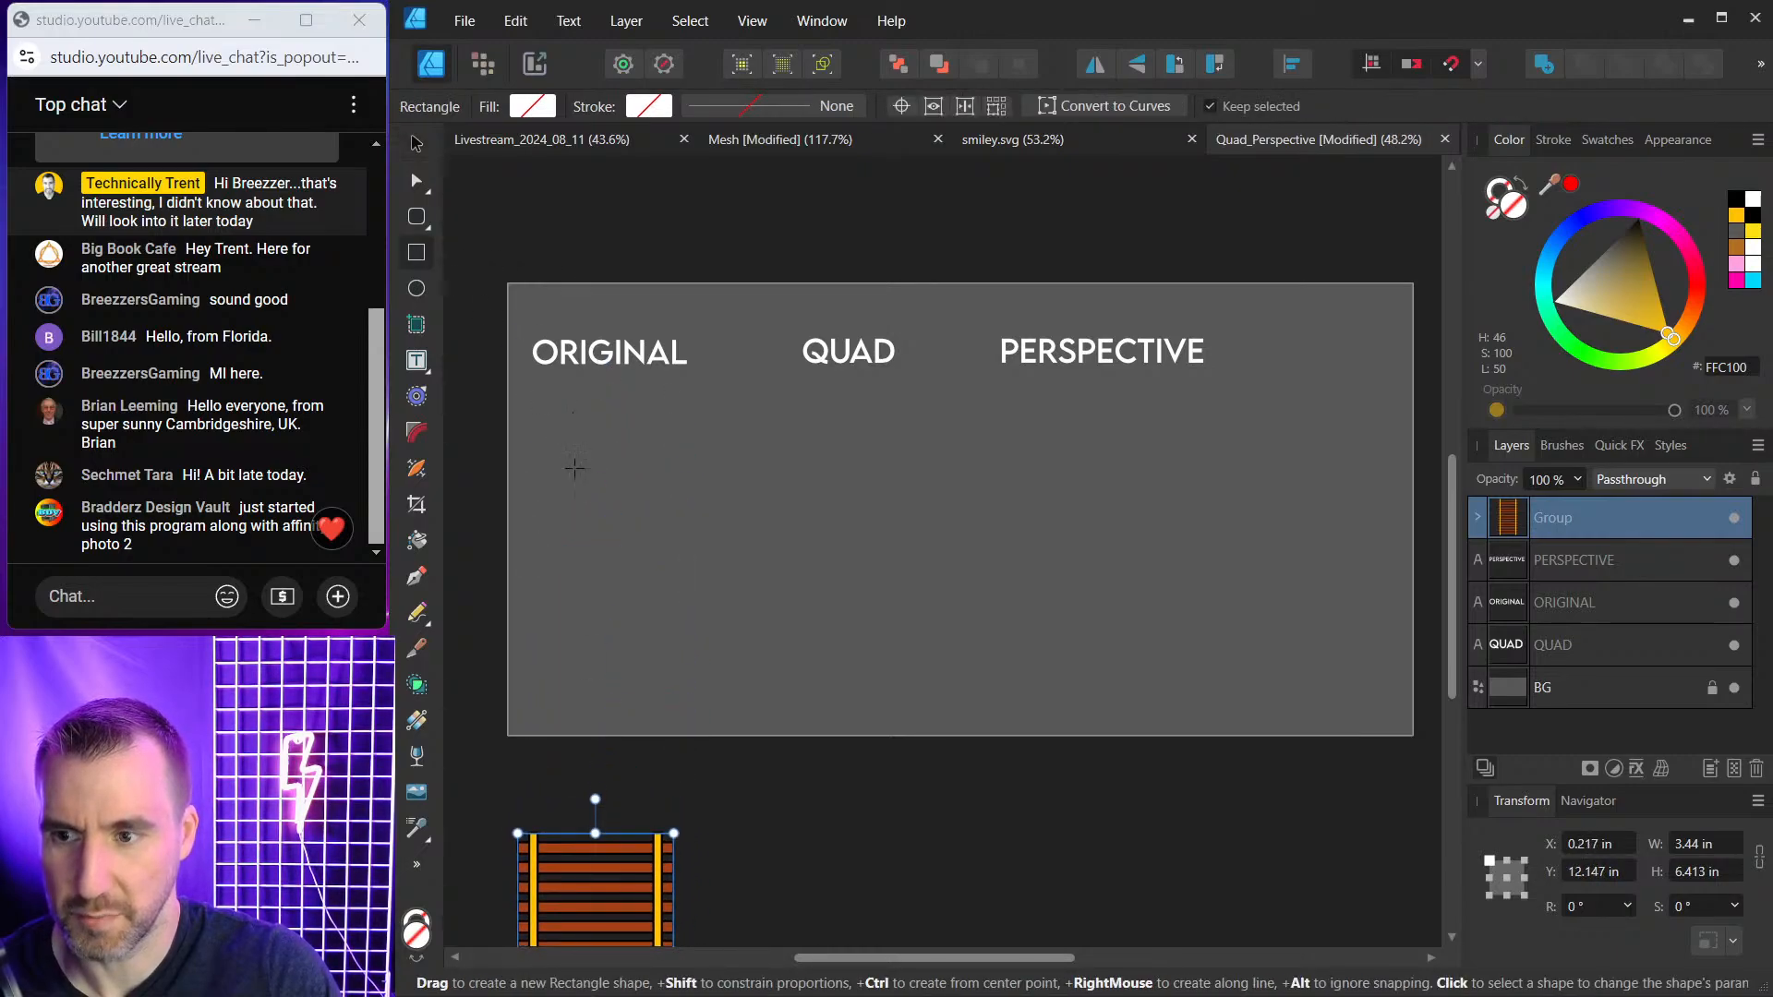
pyautogui.moveTo(551, 430); pyautogui.dragTo(687, 560)
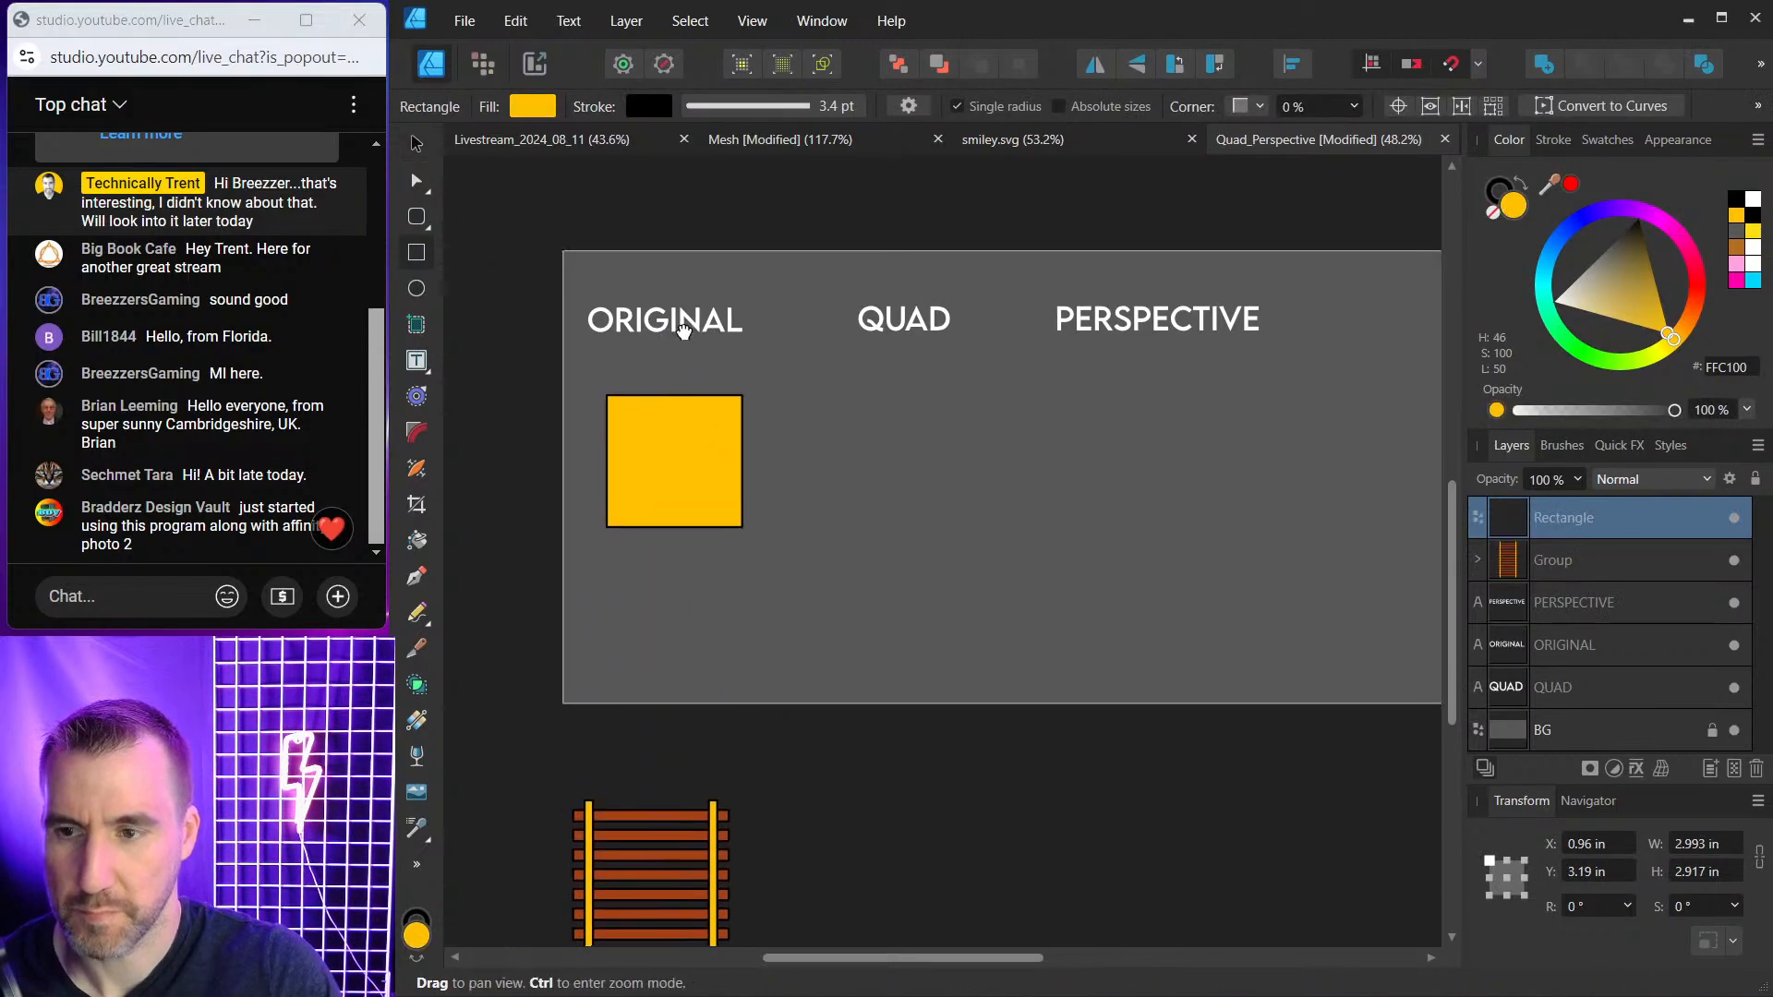
pyautogui.press('v')
pyautogui.scroll(3, 524, 495)
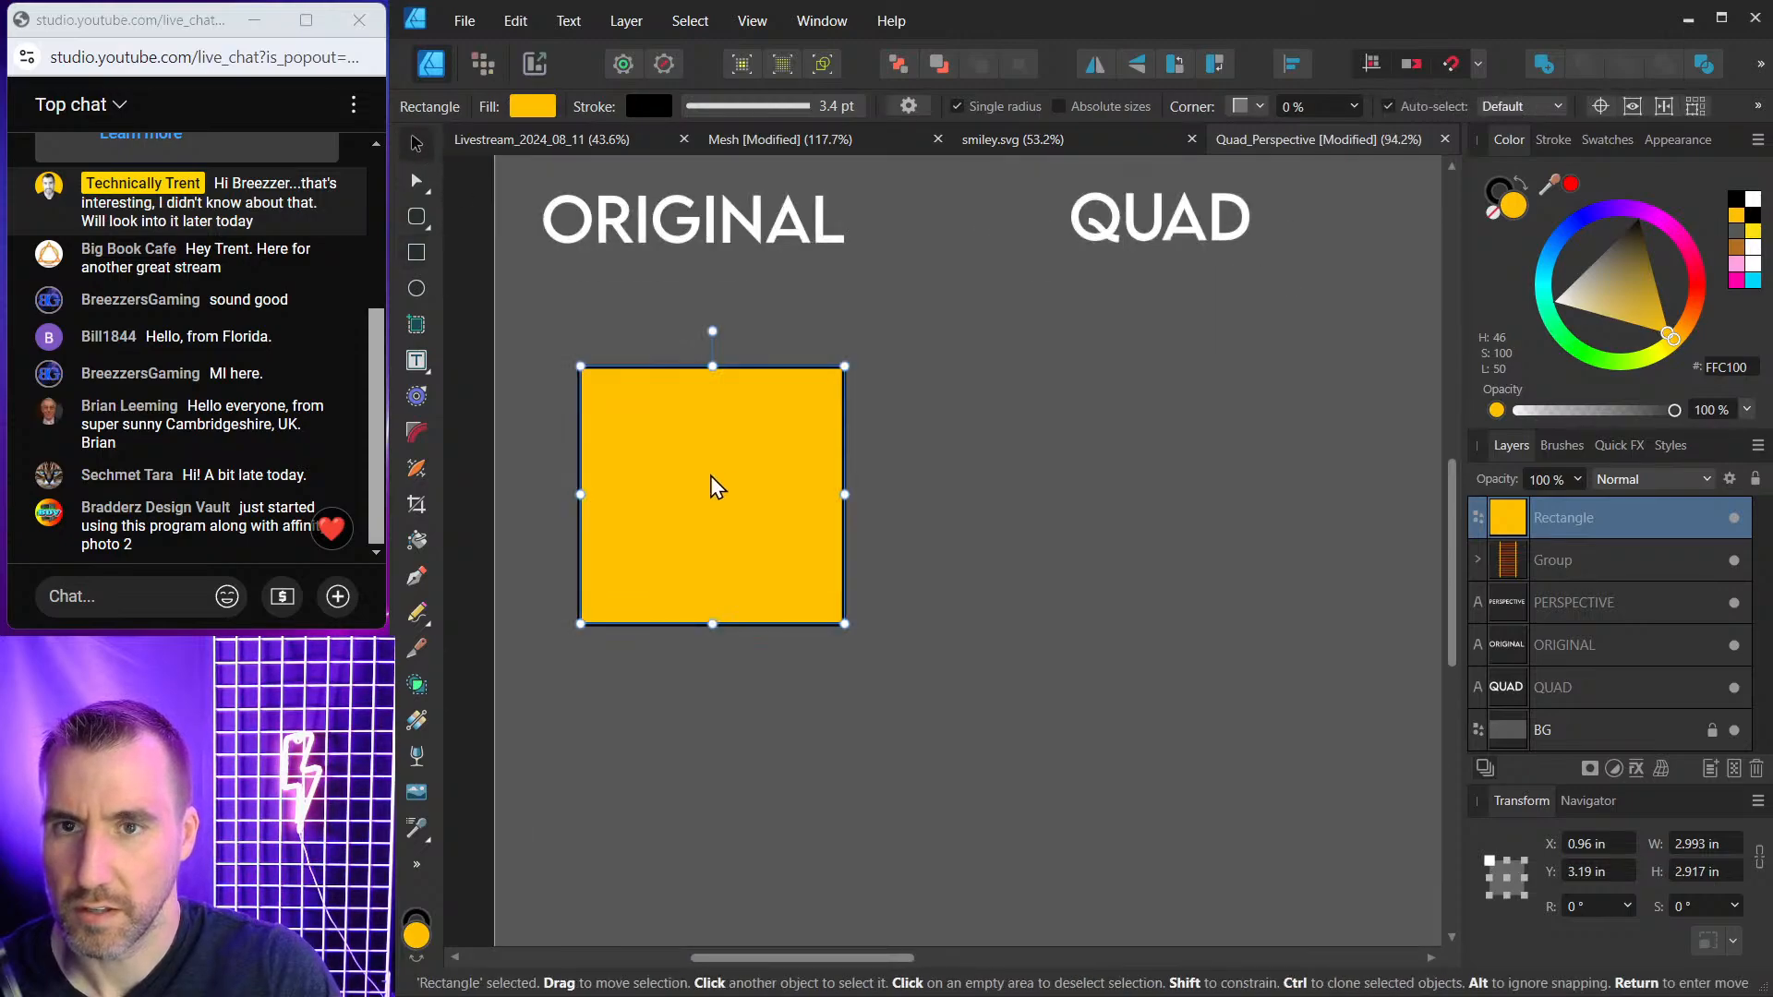
# Replace the yellow rectangle with a copy of the smiley from smiley.svg, scaled to about 2.66 in wide beneath the ORIGINAL heading.
pyautogui.click(1011, 139)
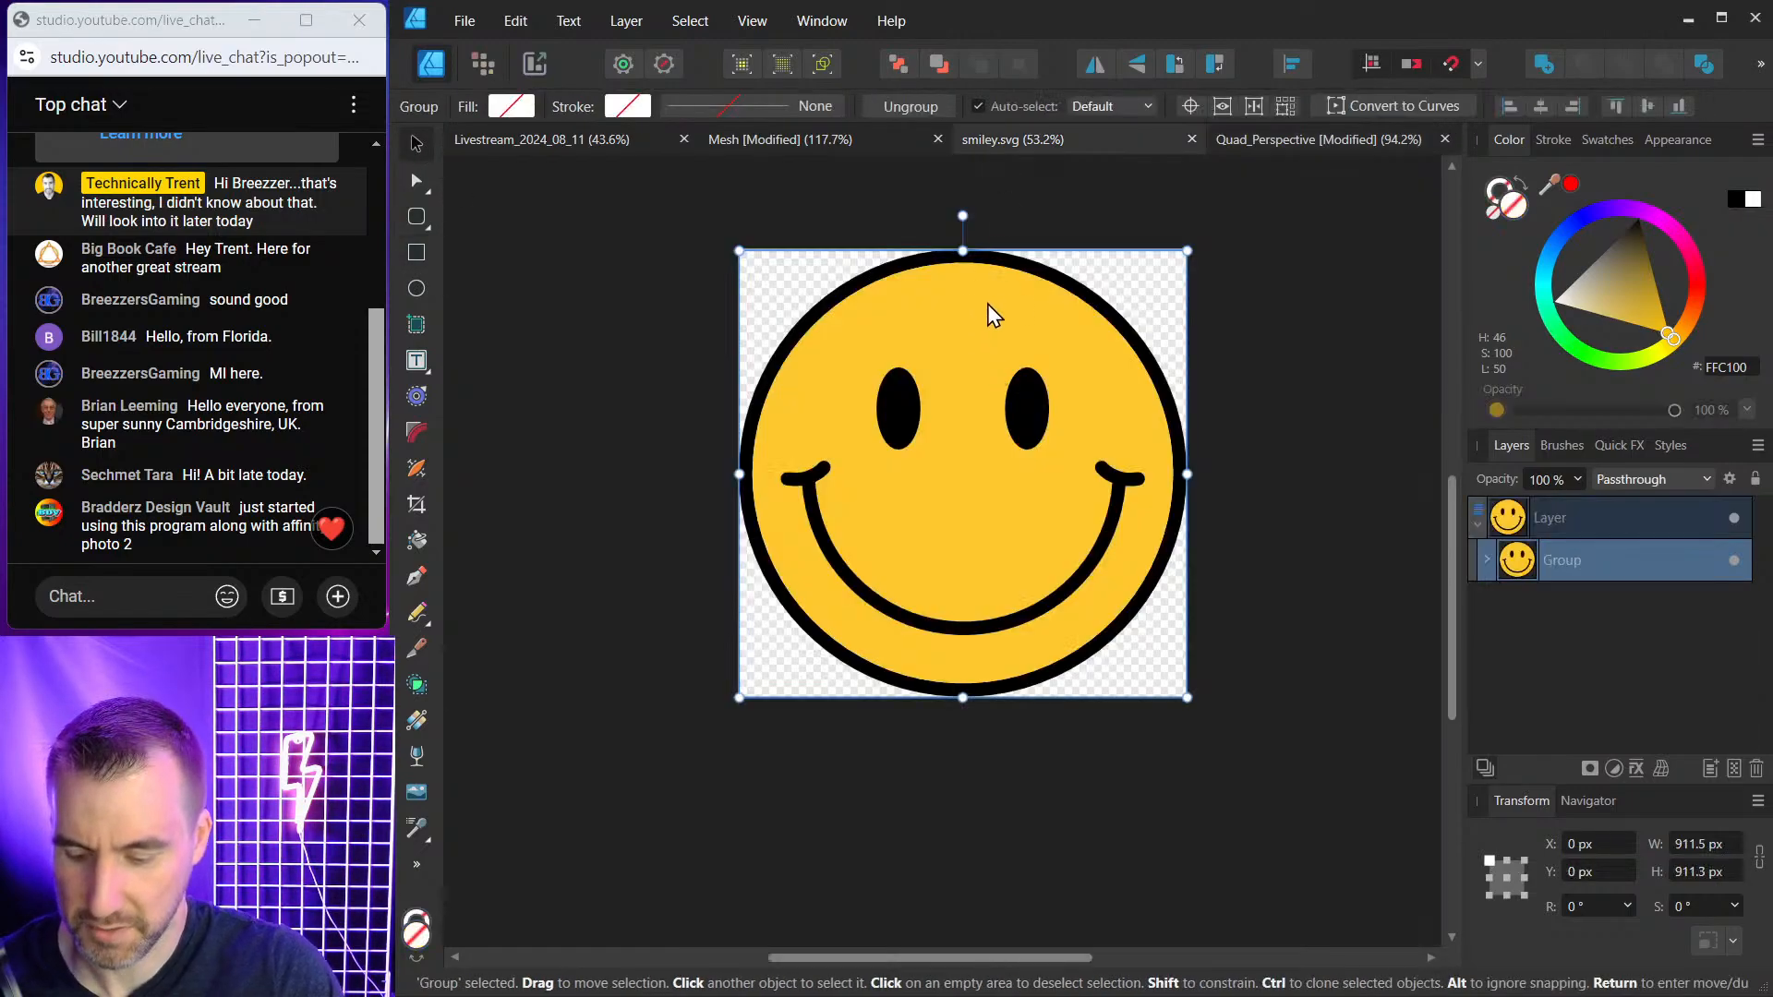
pyautogui.click(1249, 138)
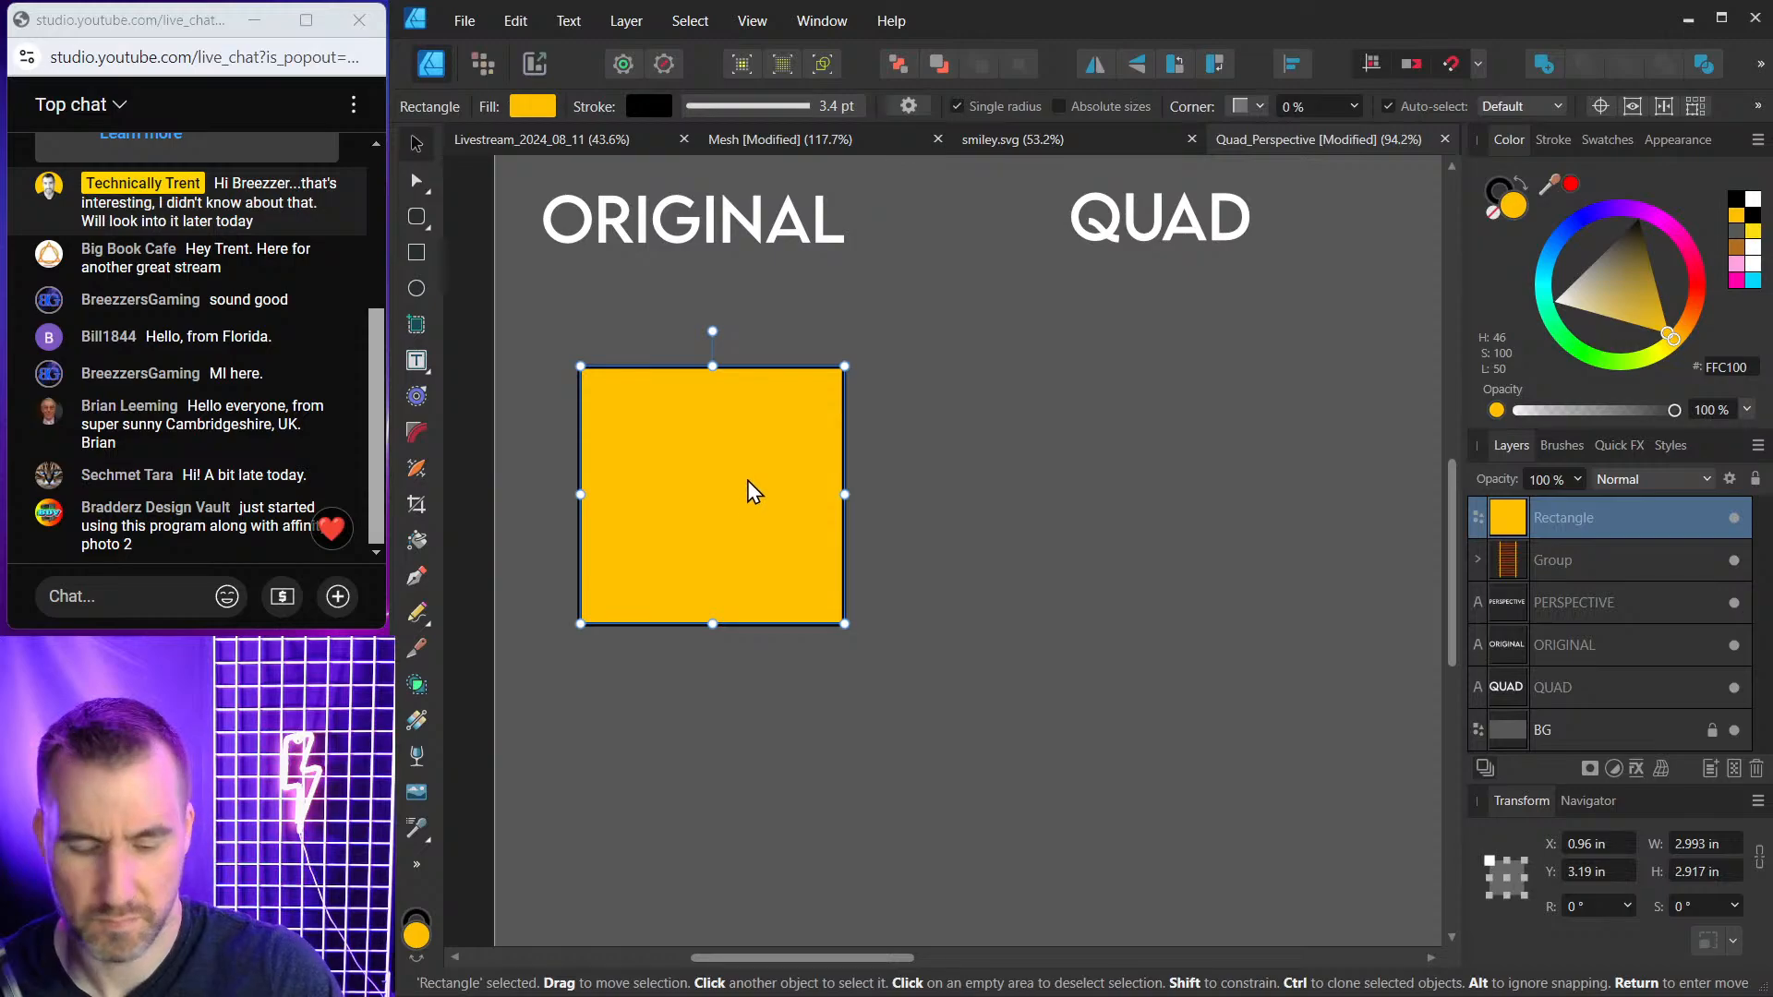
pyautogui.press('Delete')
pyautogui.hotkey('ctrl', 'v')
pyautogui.scroll(-5, 864, 475)
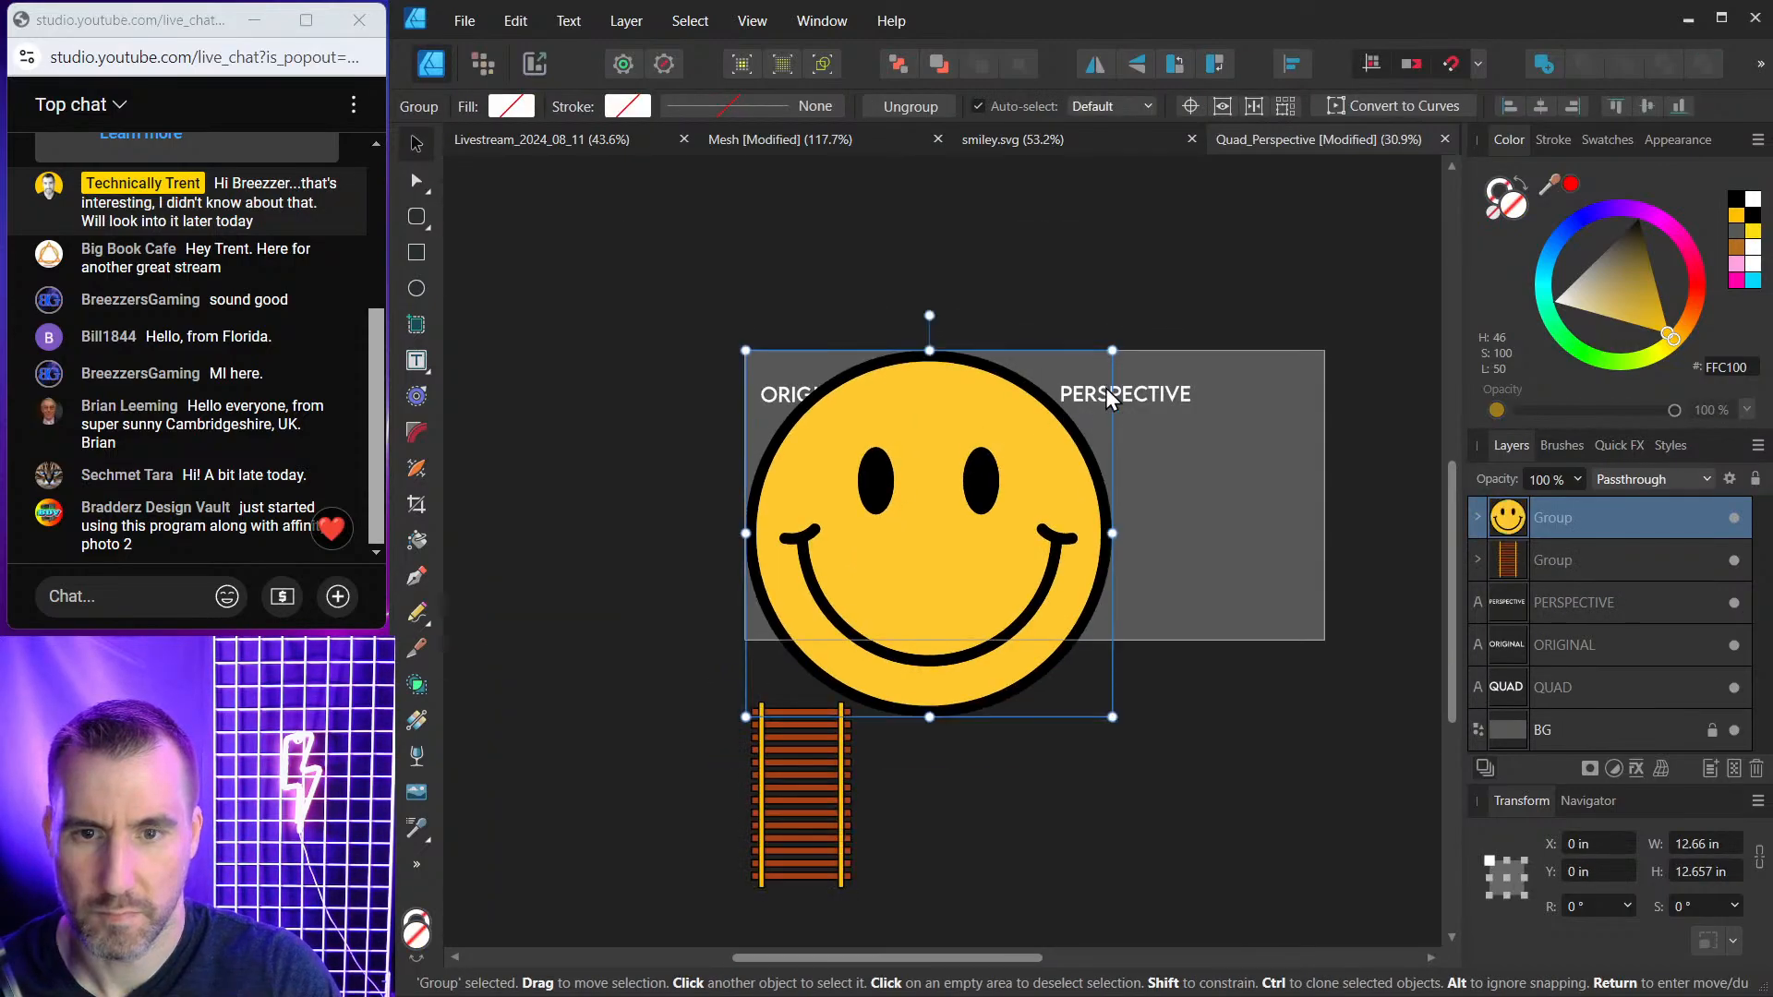
pyautogui.moveTo(1112, 351); pyautogui.dragTo(818, 478)
pyautogui.scroll(4, 850, 486)
pyautogui.hscroll(2, 653, 485)
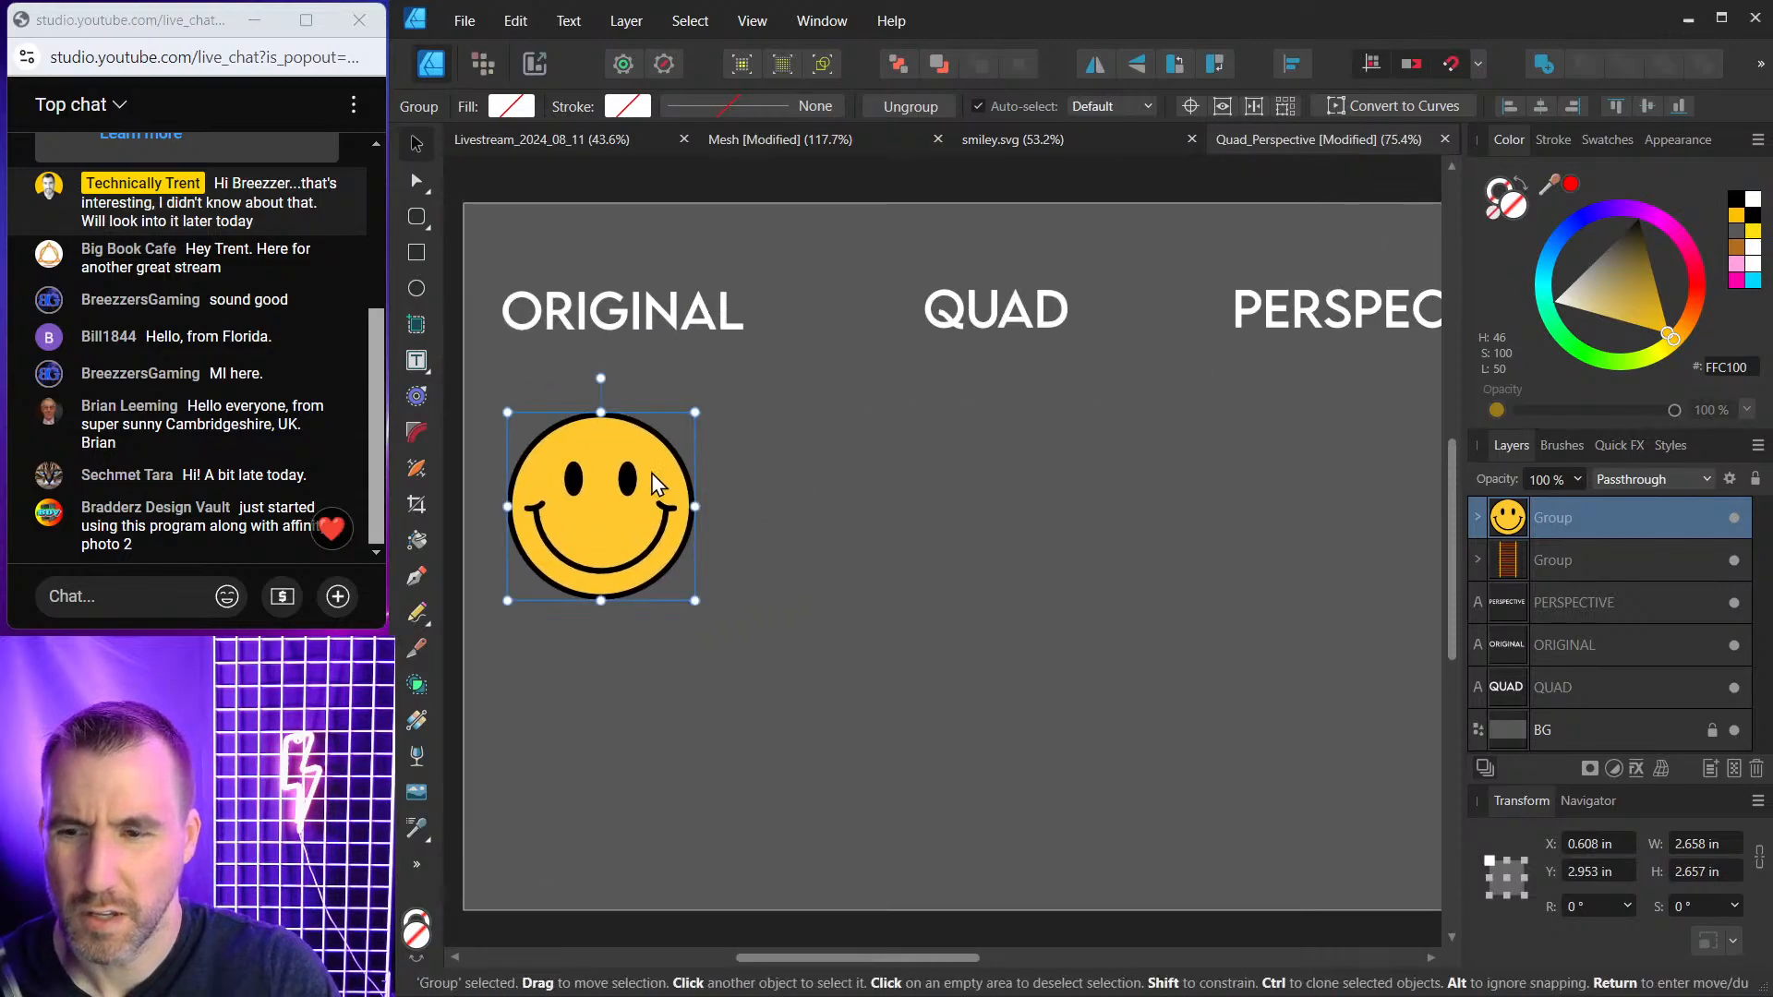
# Duplicate the smiley beneath the QUAD heading and add a Quad warp group to the copy.
pyautogui.moveTo(653, 484)
pyautogui.mouseDown()
pyautogui.moveTo(988, 497)
pyautogui.moveTo(1029, 475)
pyautogui.mouseUp()
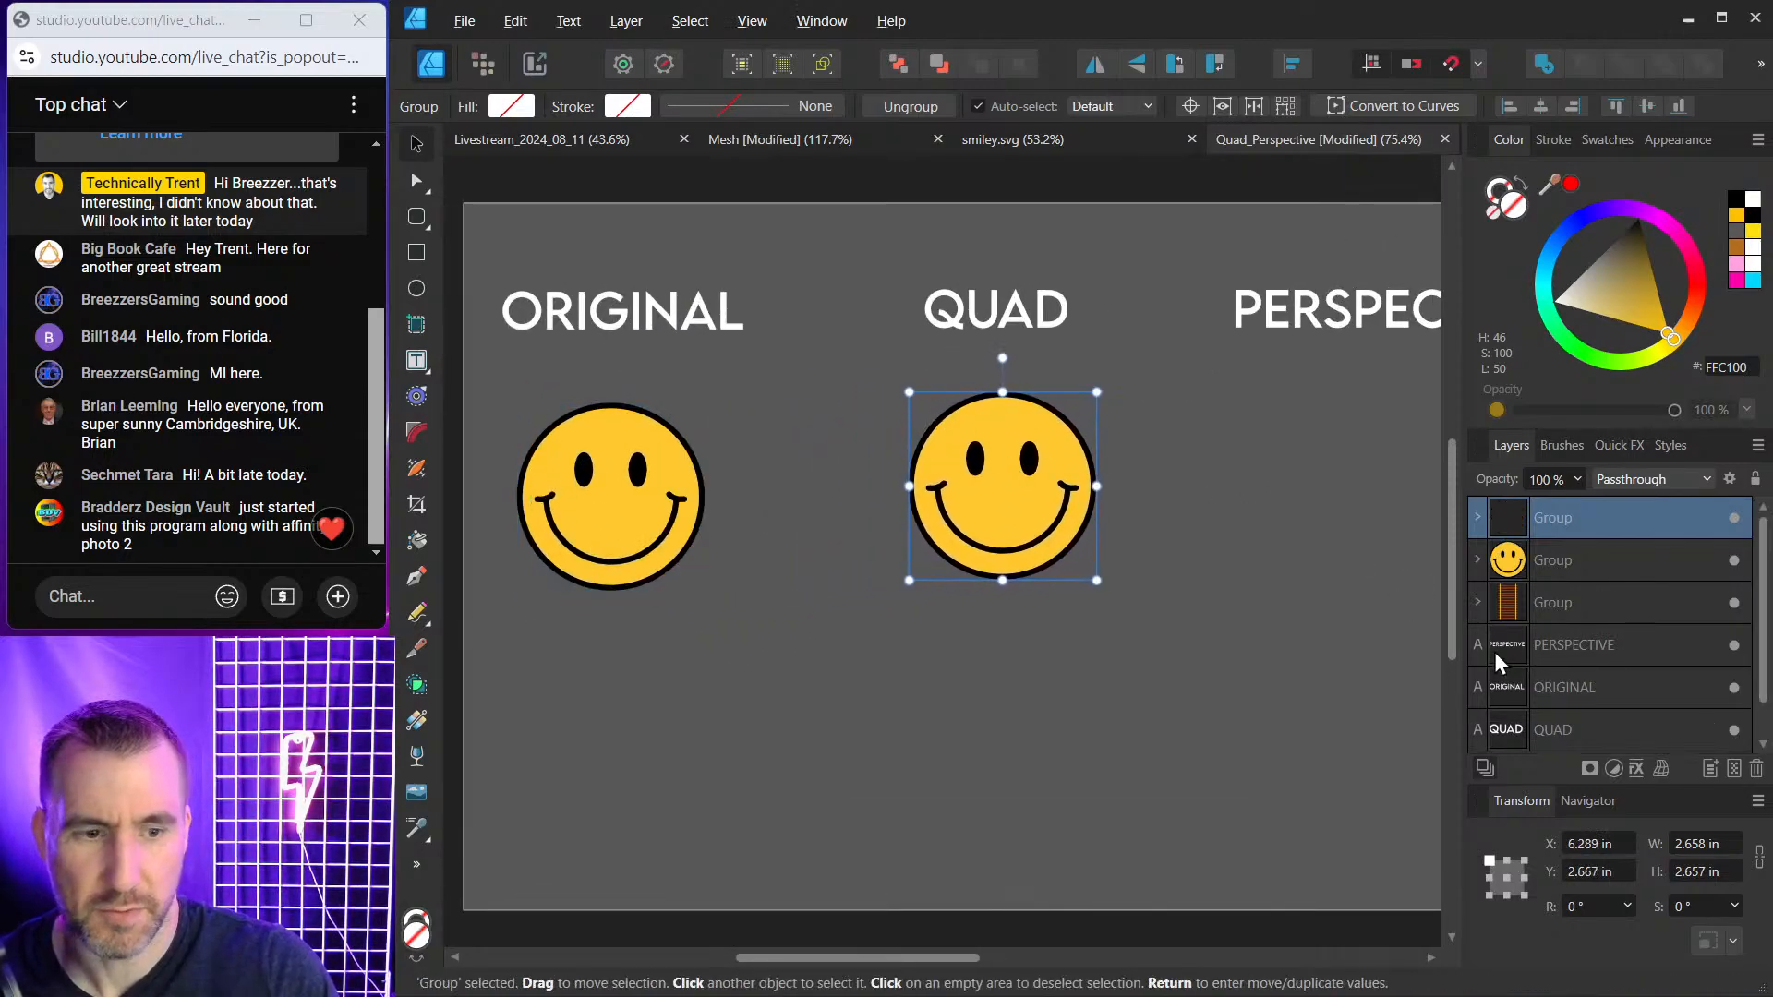
pyautogui.click(1660, 766)
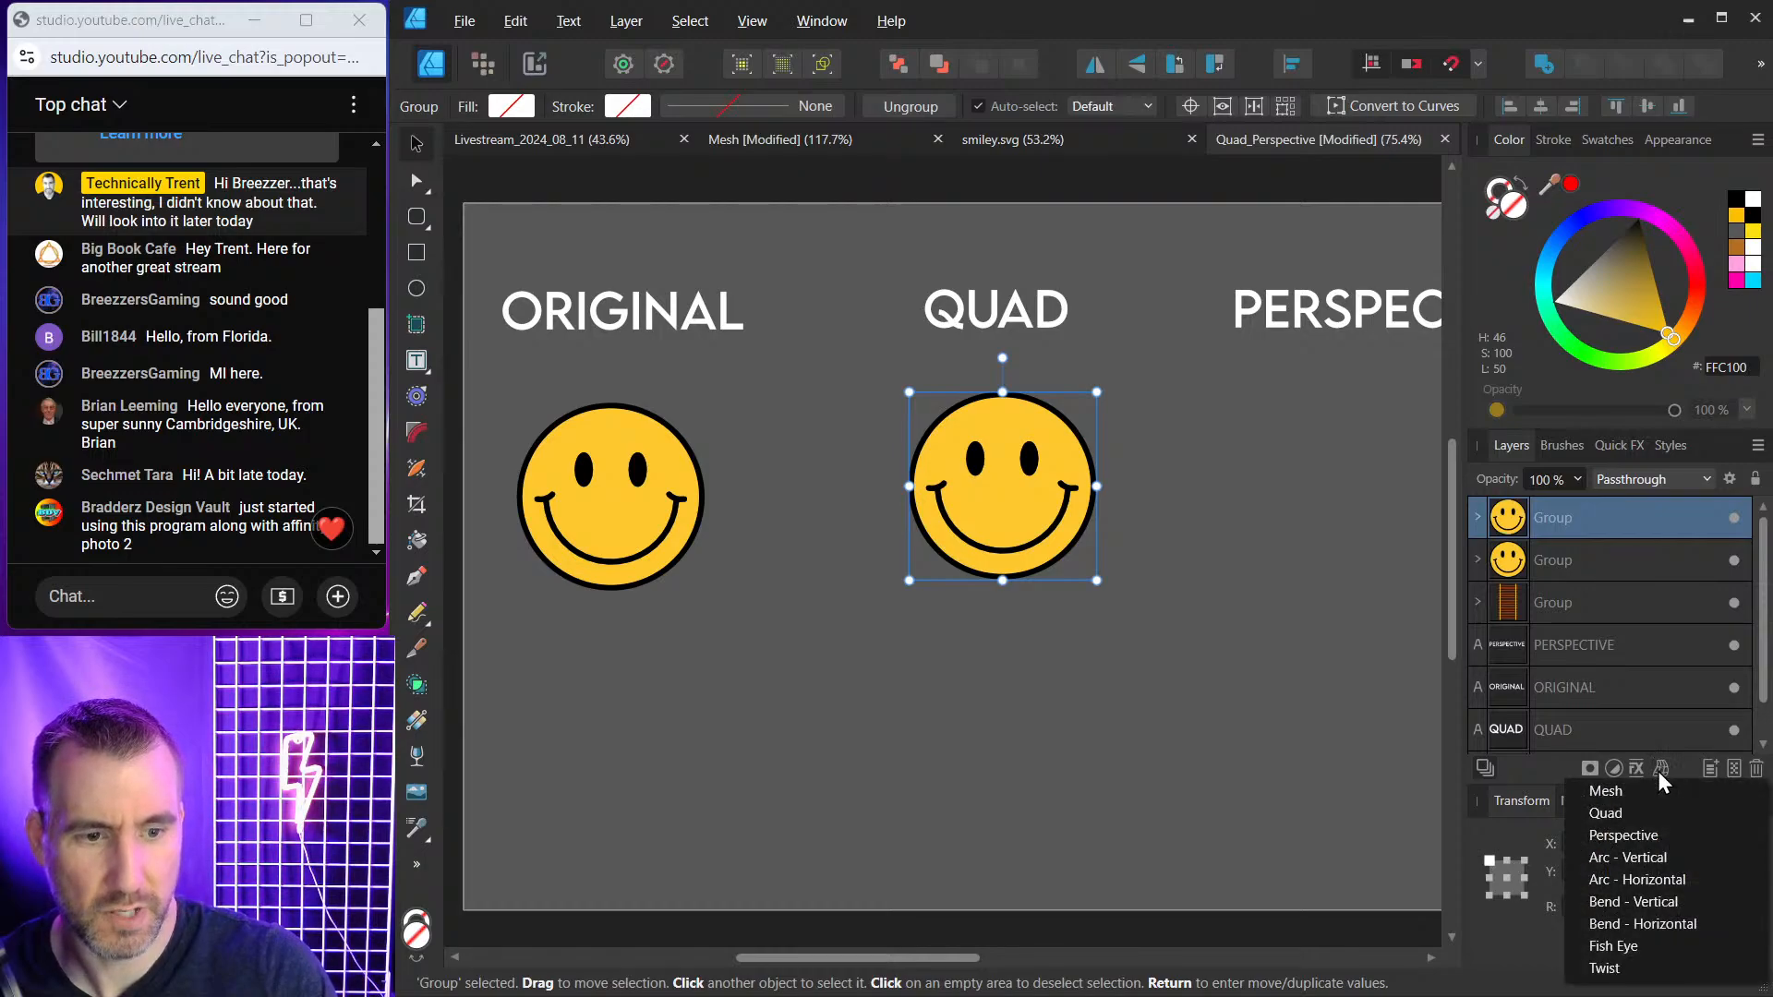
pyautogui.click(1642, 811)
# Adjust the two right corners of the quad-warped smiley so its right side is slightly shorter than its left.
pyautogui.scroll(1, 1098, 391)
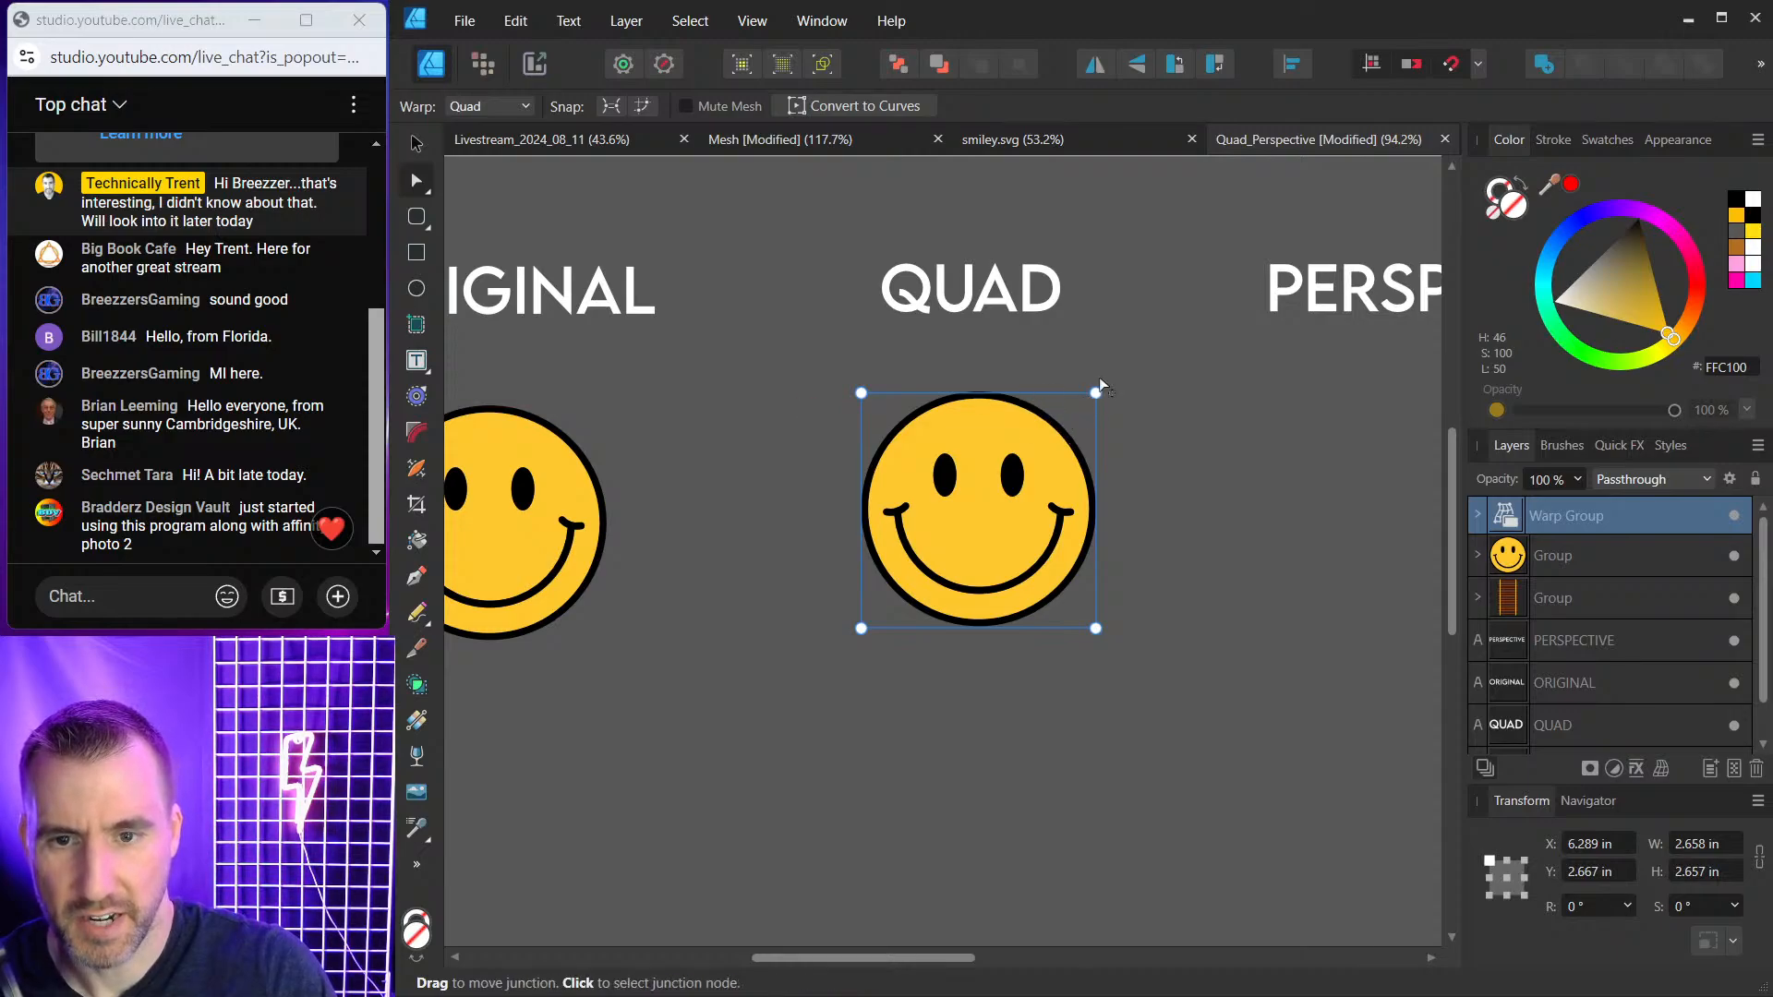
pyautogui.moveTo(1095, 393); pyautogui.dragTo(1105, 314)
pyautogui.moveTo(1100, 633); pyautogui.dragTo(1101, 582)
pyautogui.moveTo(1108, 319); pyautogui.dragTo(1087, 409)
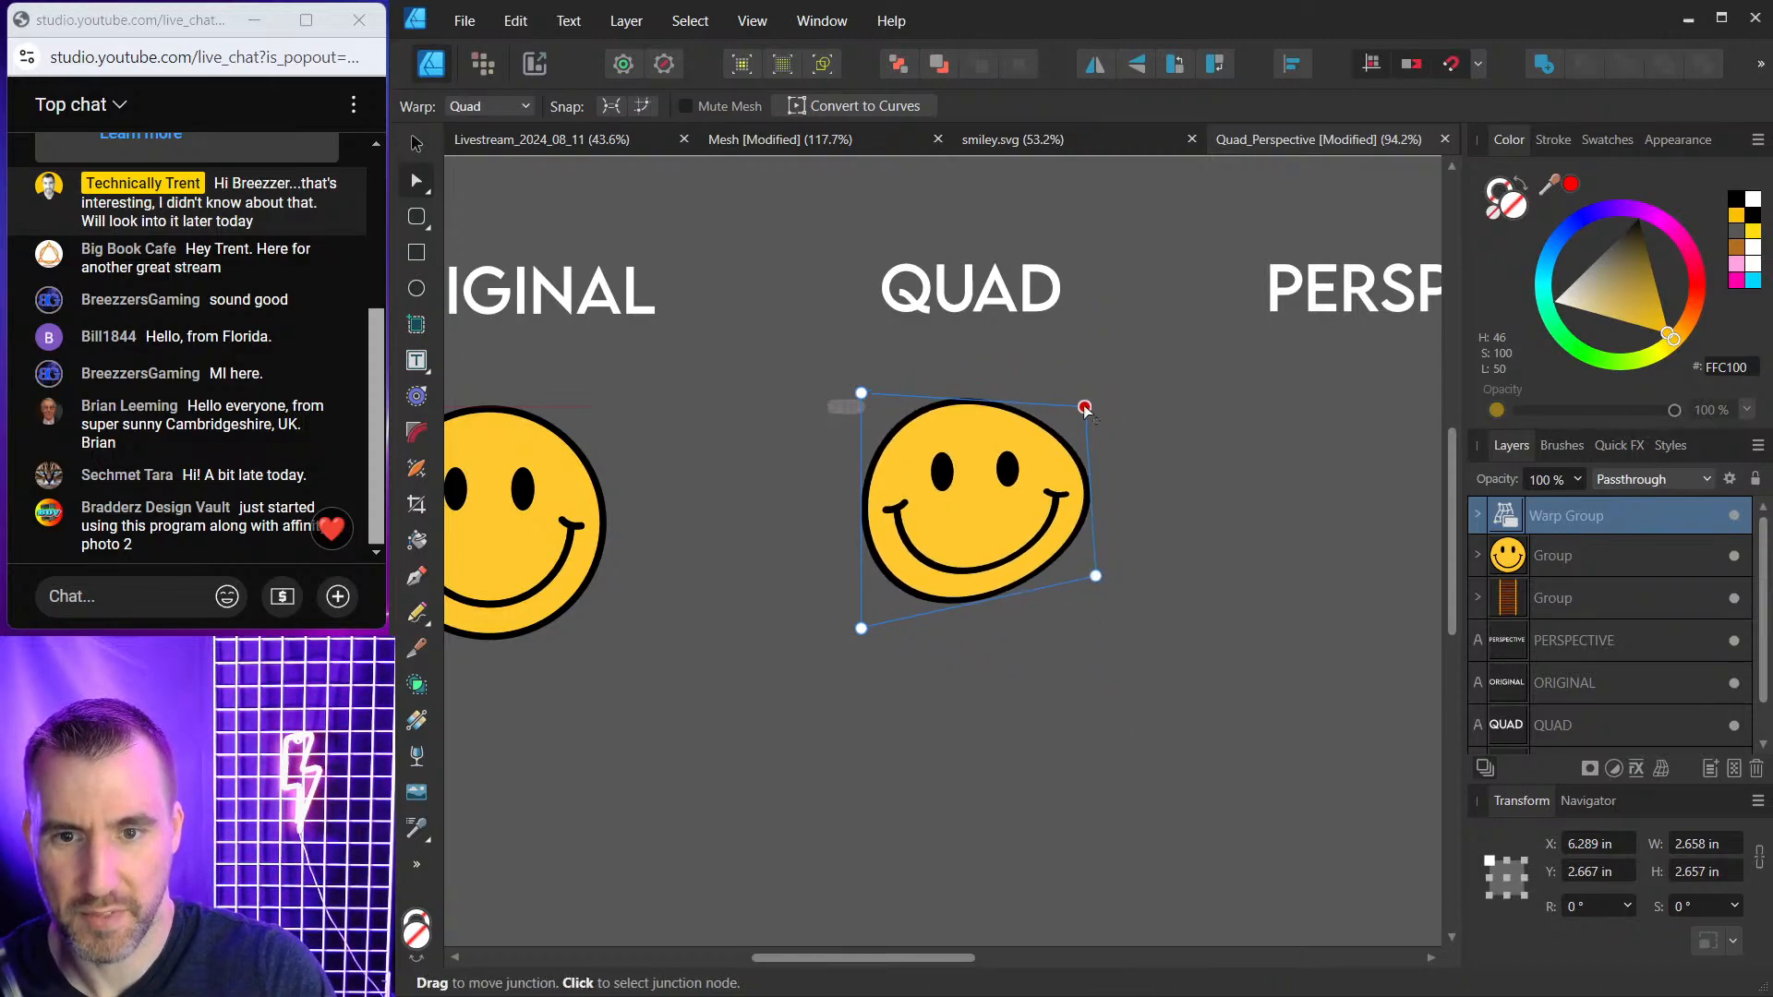
pyautogui.moveTo(1092, 577)
pyautogui.mouseDown()
pyautogui.moveTo(1074, 590)
pyautogui.moveTo(1089, 601)
pyautogui.mouseUp()
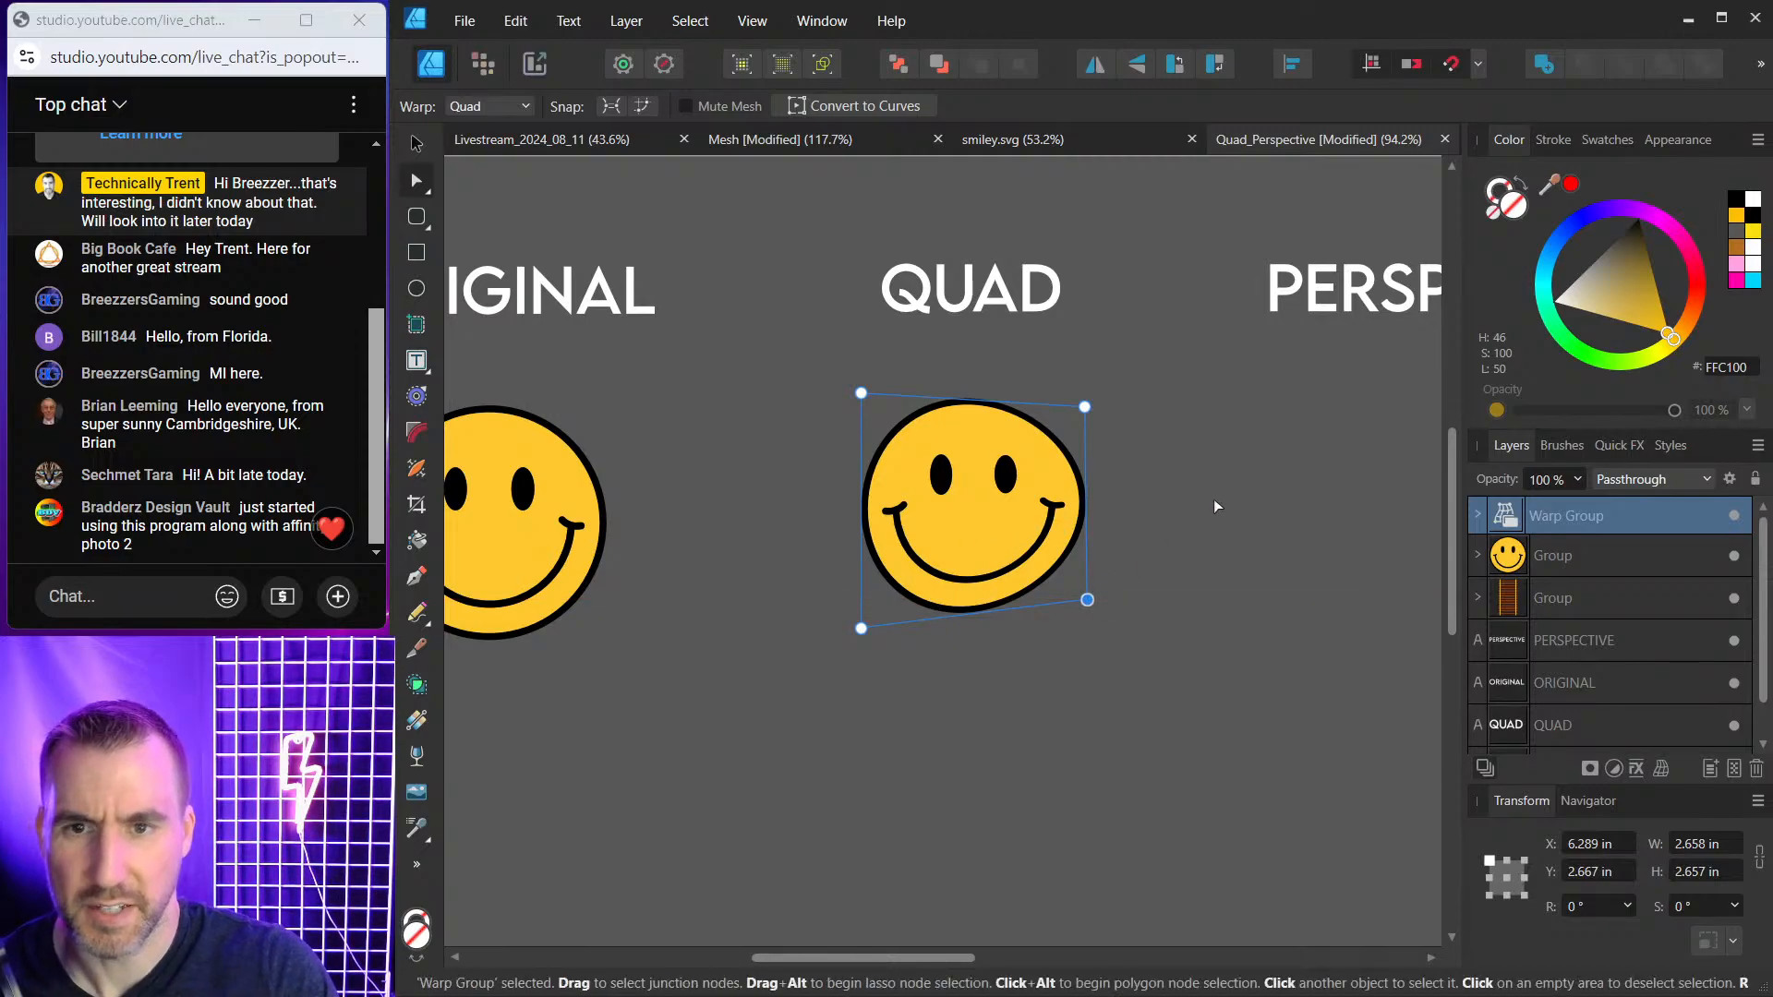
# Duplicate the original smiley beneath the PERSPECTIVE heading.
pyautogui.click(417, 143)
pyautogui.click(757, 330)
pyautogui.scroll(-2, 761, 395)
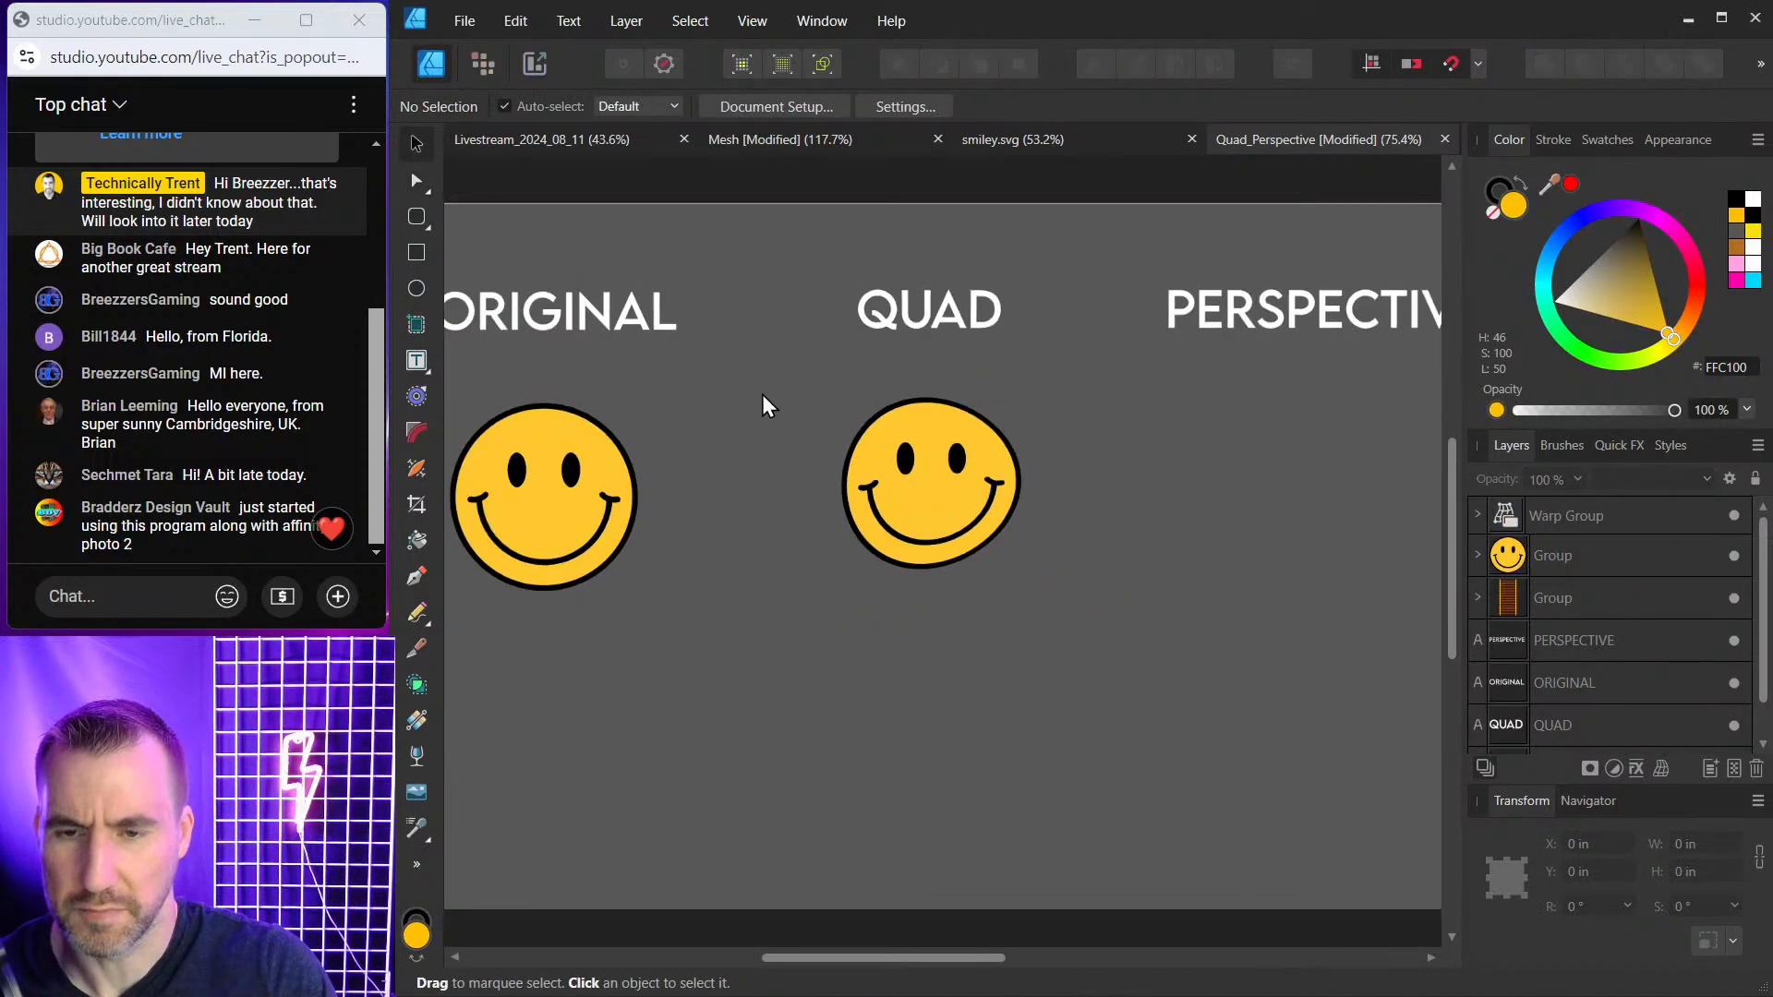
pyautogui.click(575, 468)
pyautogui.moveTo(575, 469)
pyautogui.mouseDown()
pyautogui.moveTo(817, 493)
pyautogui.moveTo(1275, 480)
pyautogui.moveTo(1166, 452)
pyautogui.moveTo(1238, 456)
pyautogui.mouseUp()
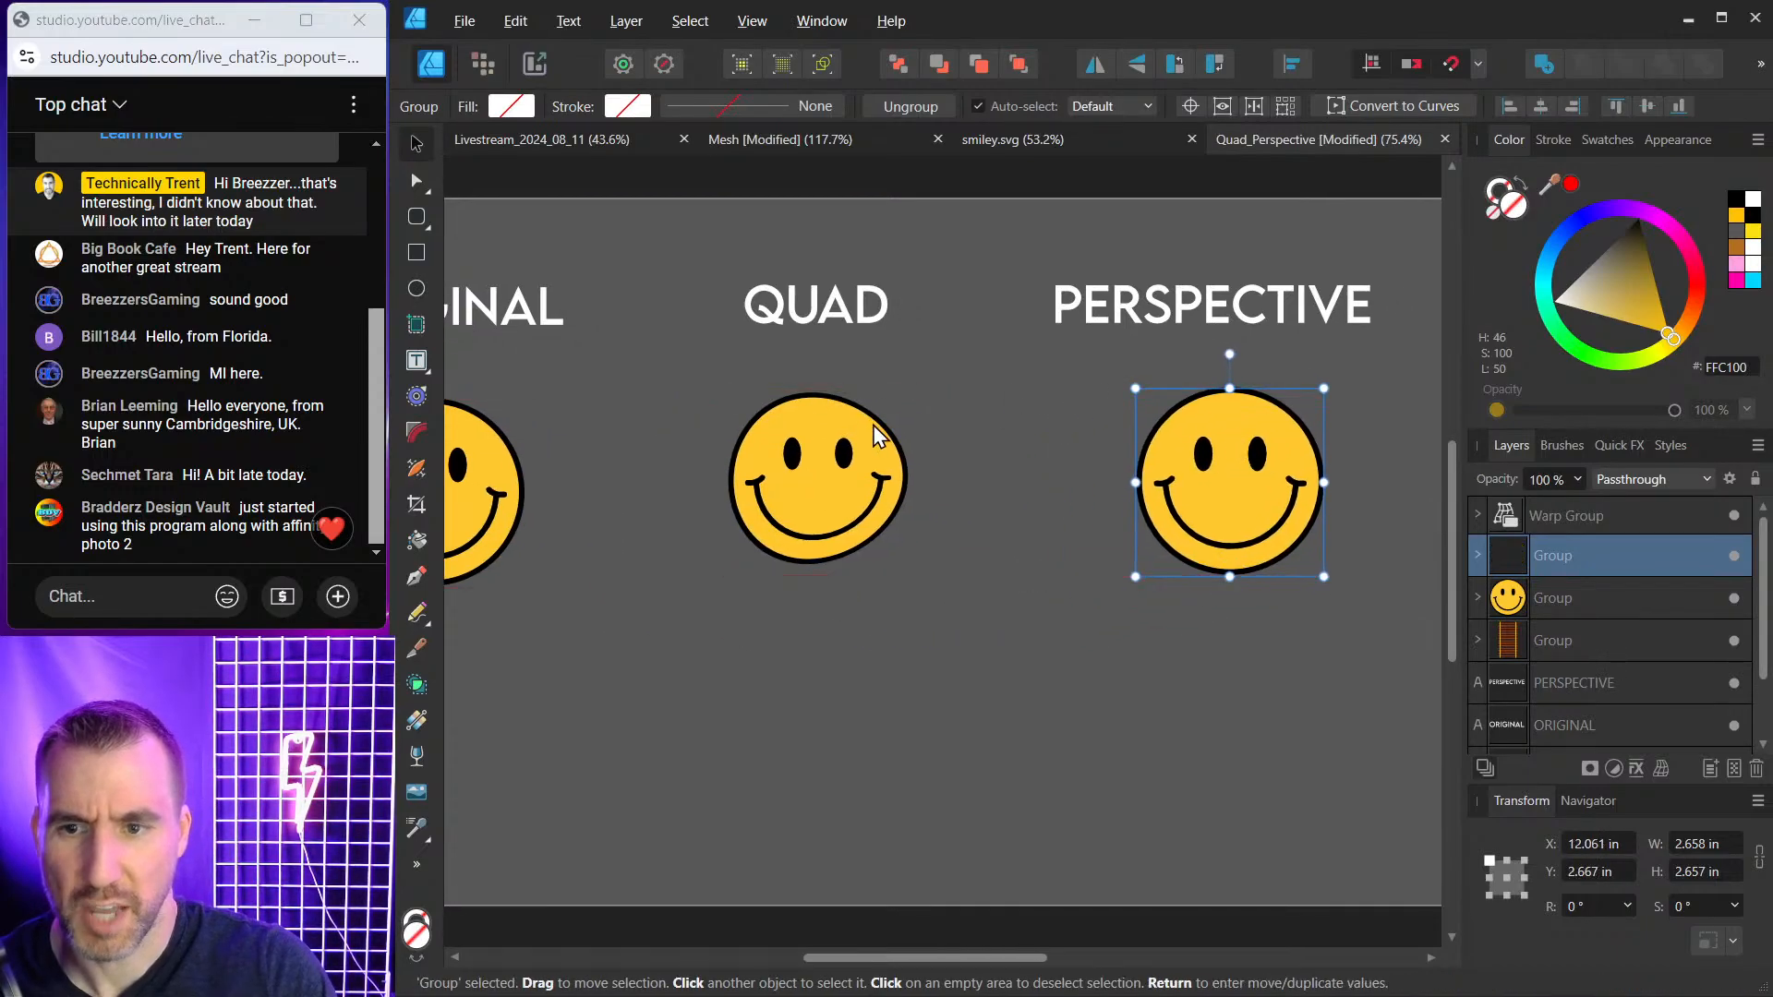
# Add a Perspective warp group to the smiley beneath PERSPECTIVE and pull its two right corners inward.
pyautogui.click(1662, 769)
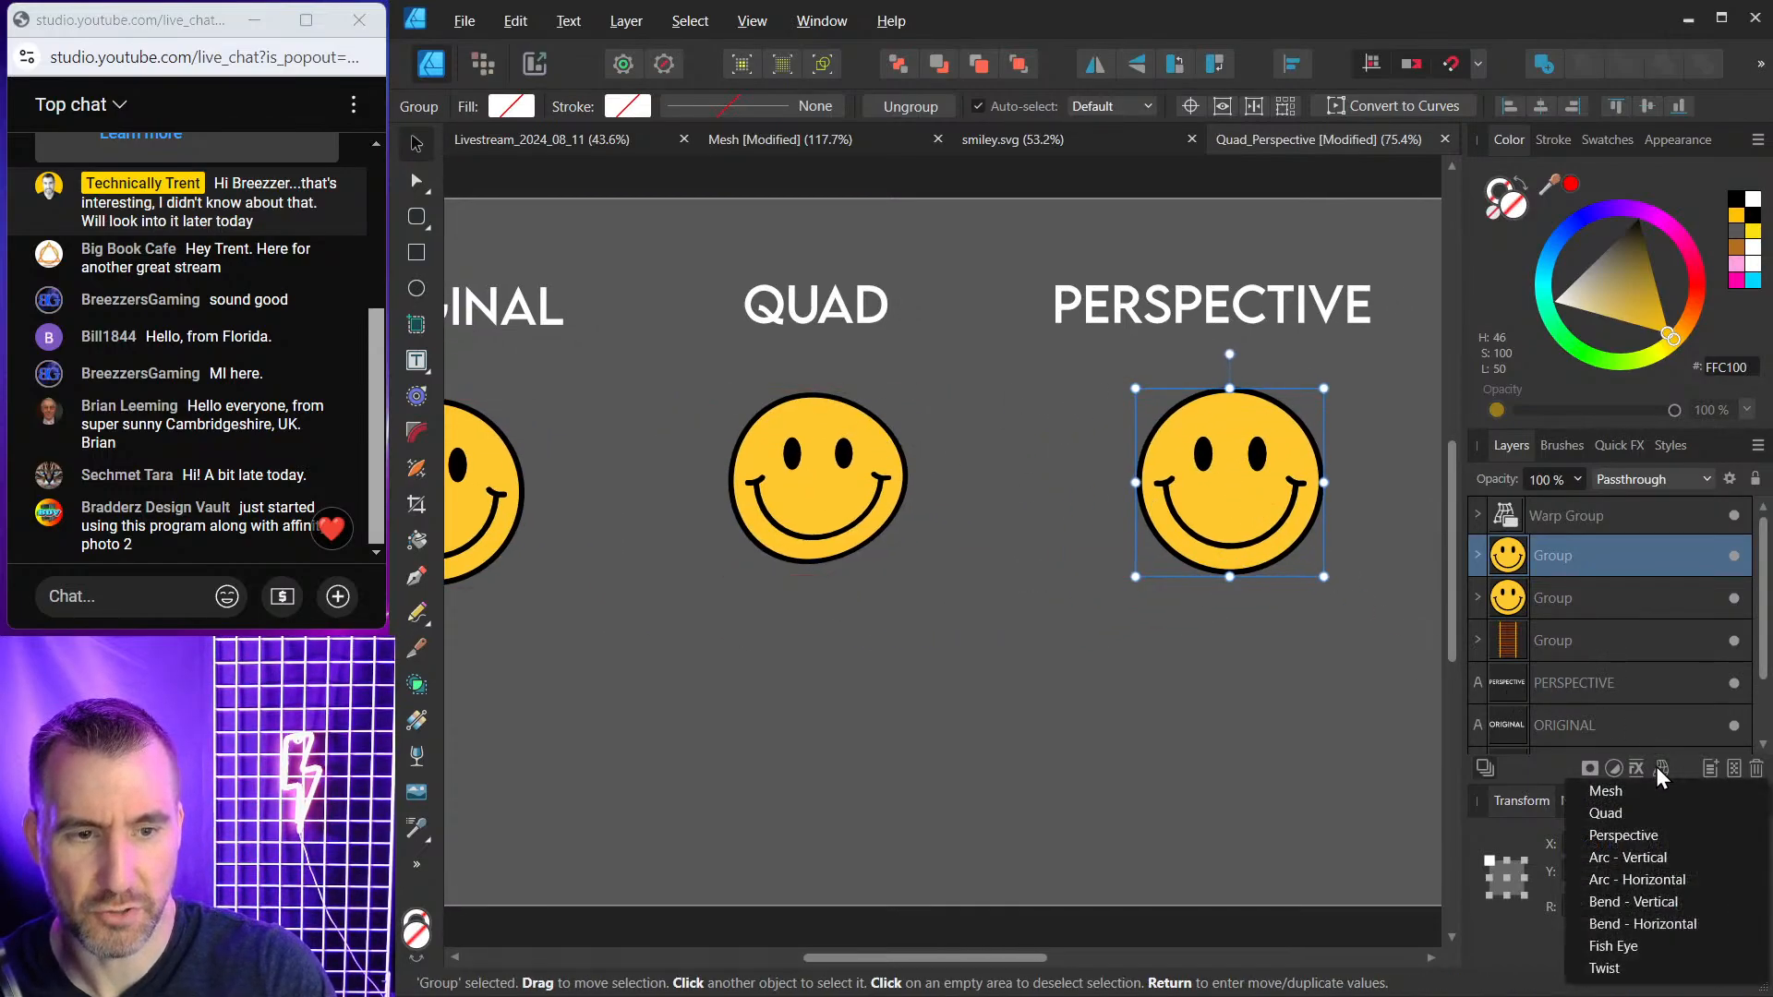
pyautogui.click(1636, 838)
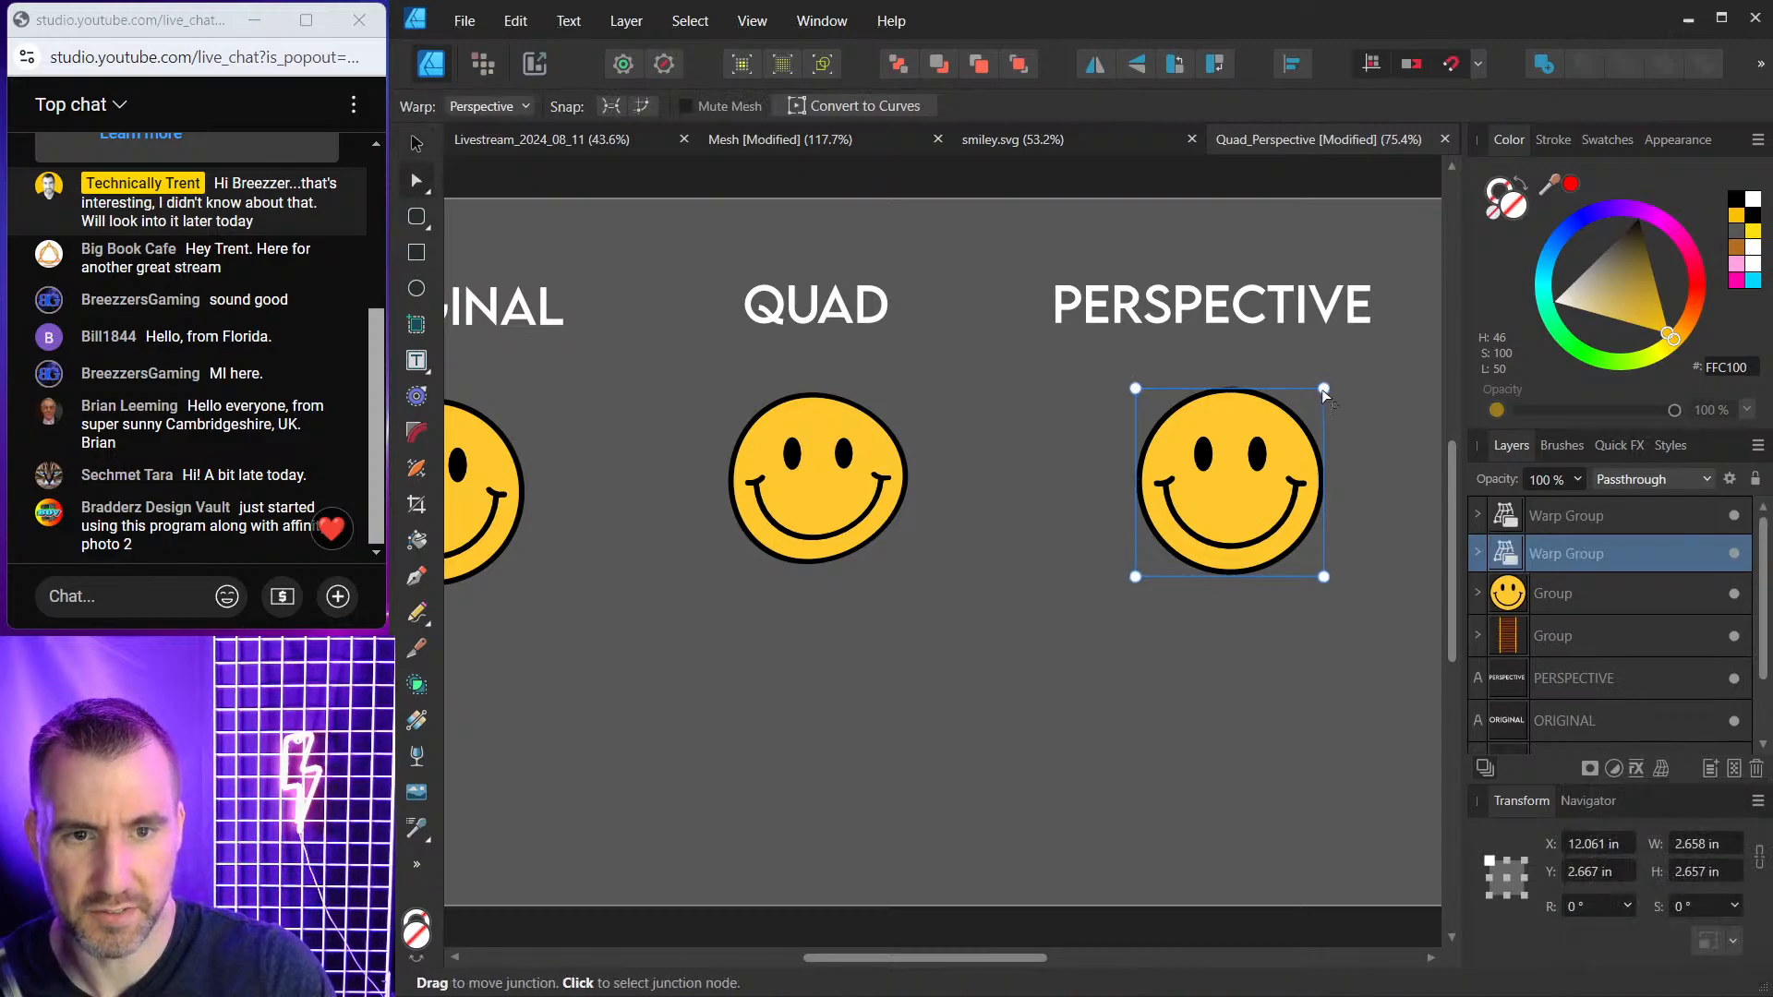
pyautogui.moveTo(1324, 389); pyautogui.dragTo(1305, 423)
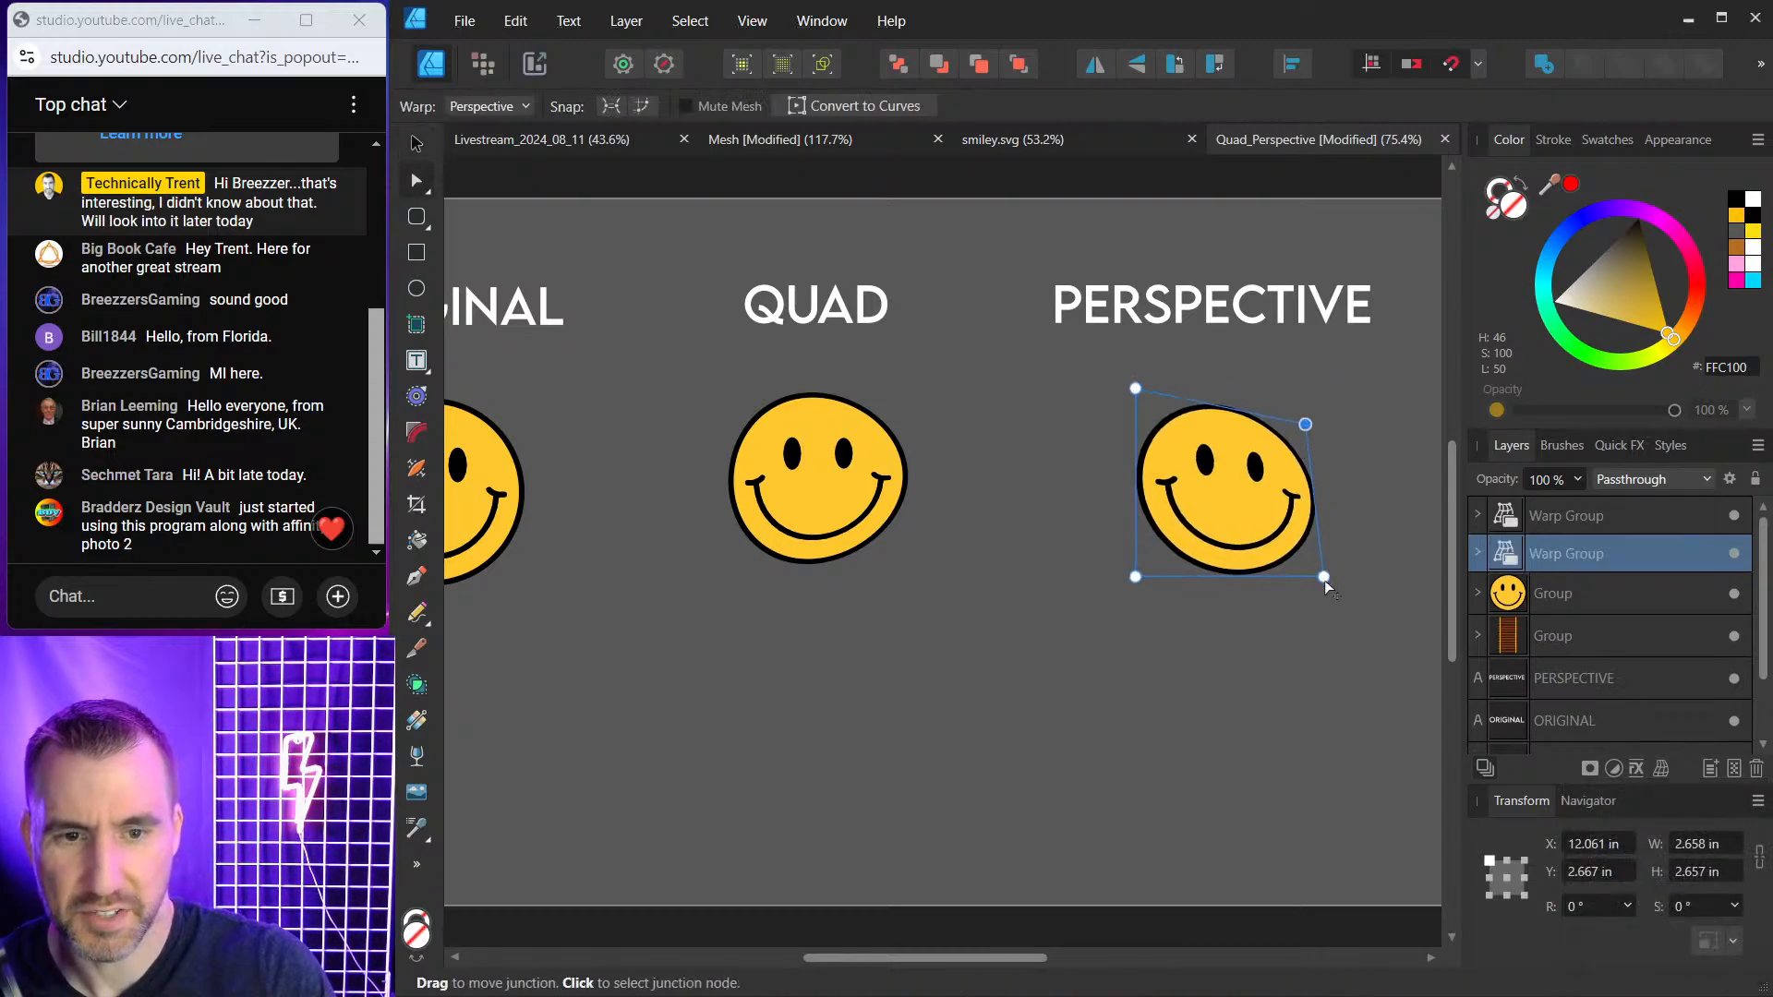
pyautogui.moveTo(1323, 577); pyautogui.dragTo(1311, 541)
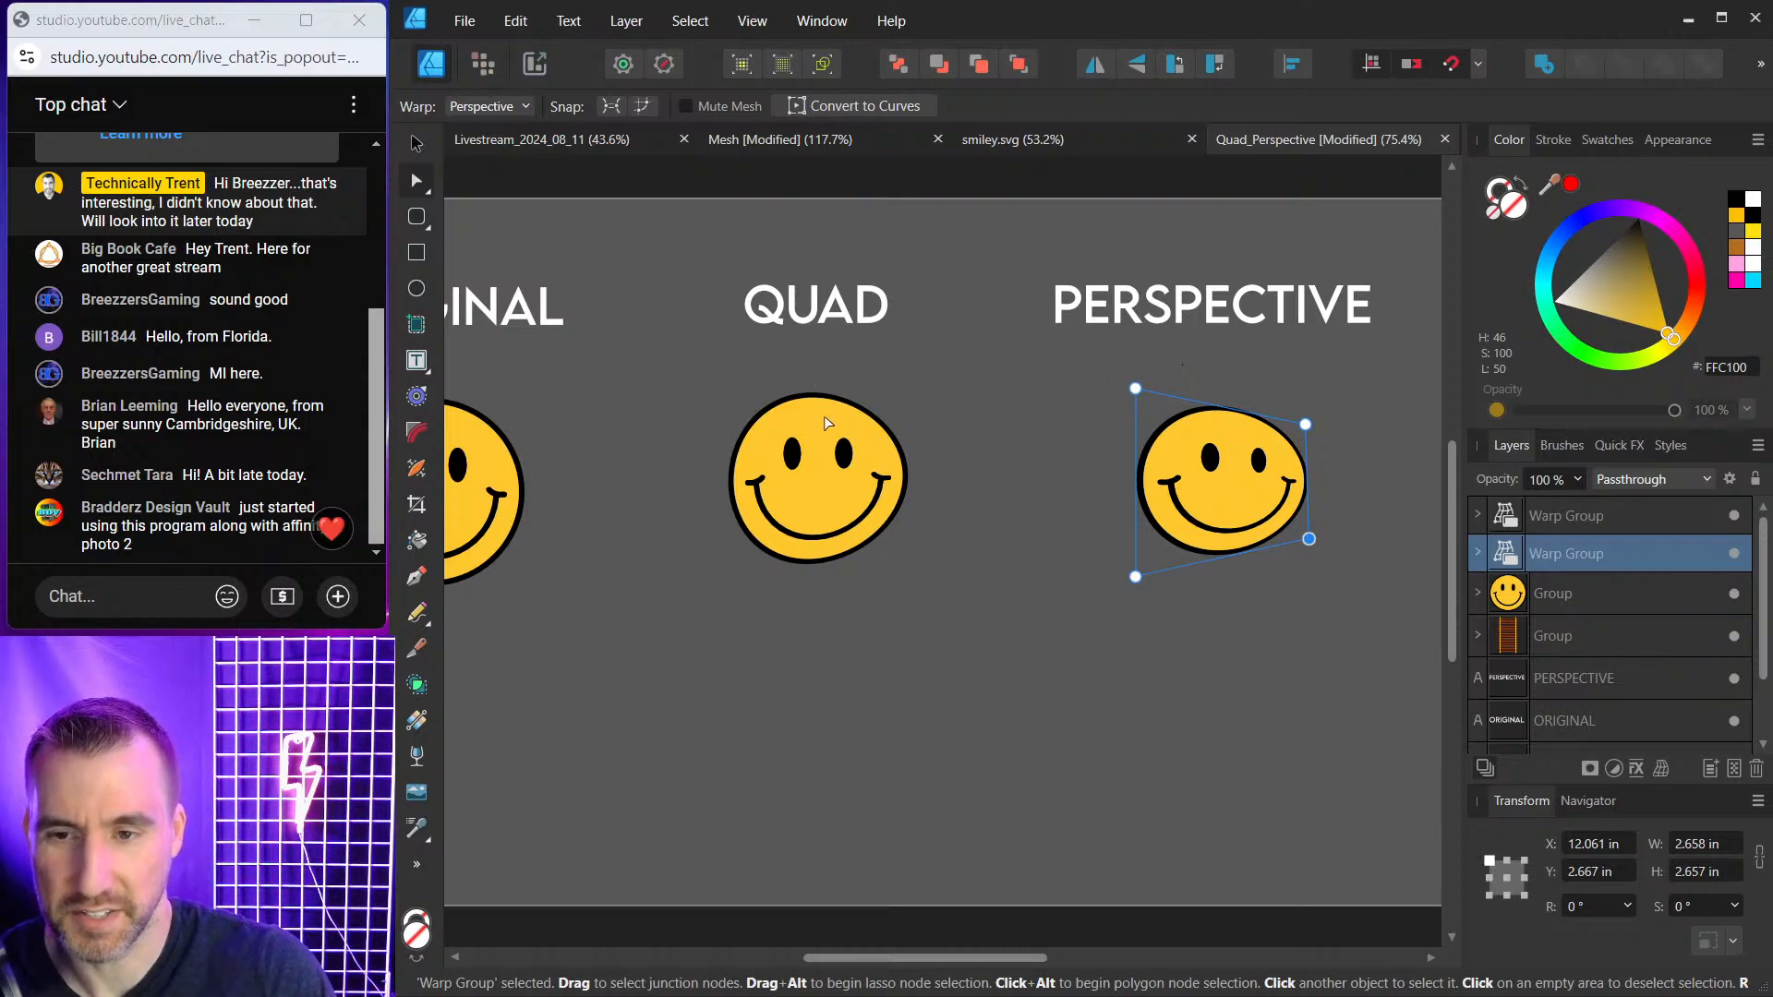
# Delete the original, quad-warped and perspective-warped smileys together.
pyautogui.scroll(-1, 856, 467)
pyautogui.keyDown('shift'); pyautogui.click(826, 448); pyautogui.keyUp('shift')
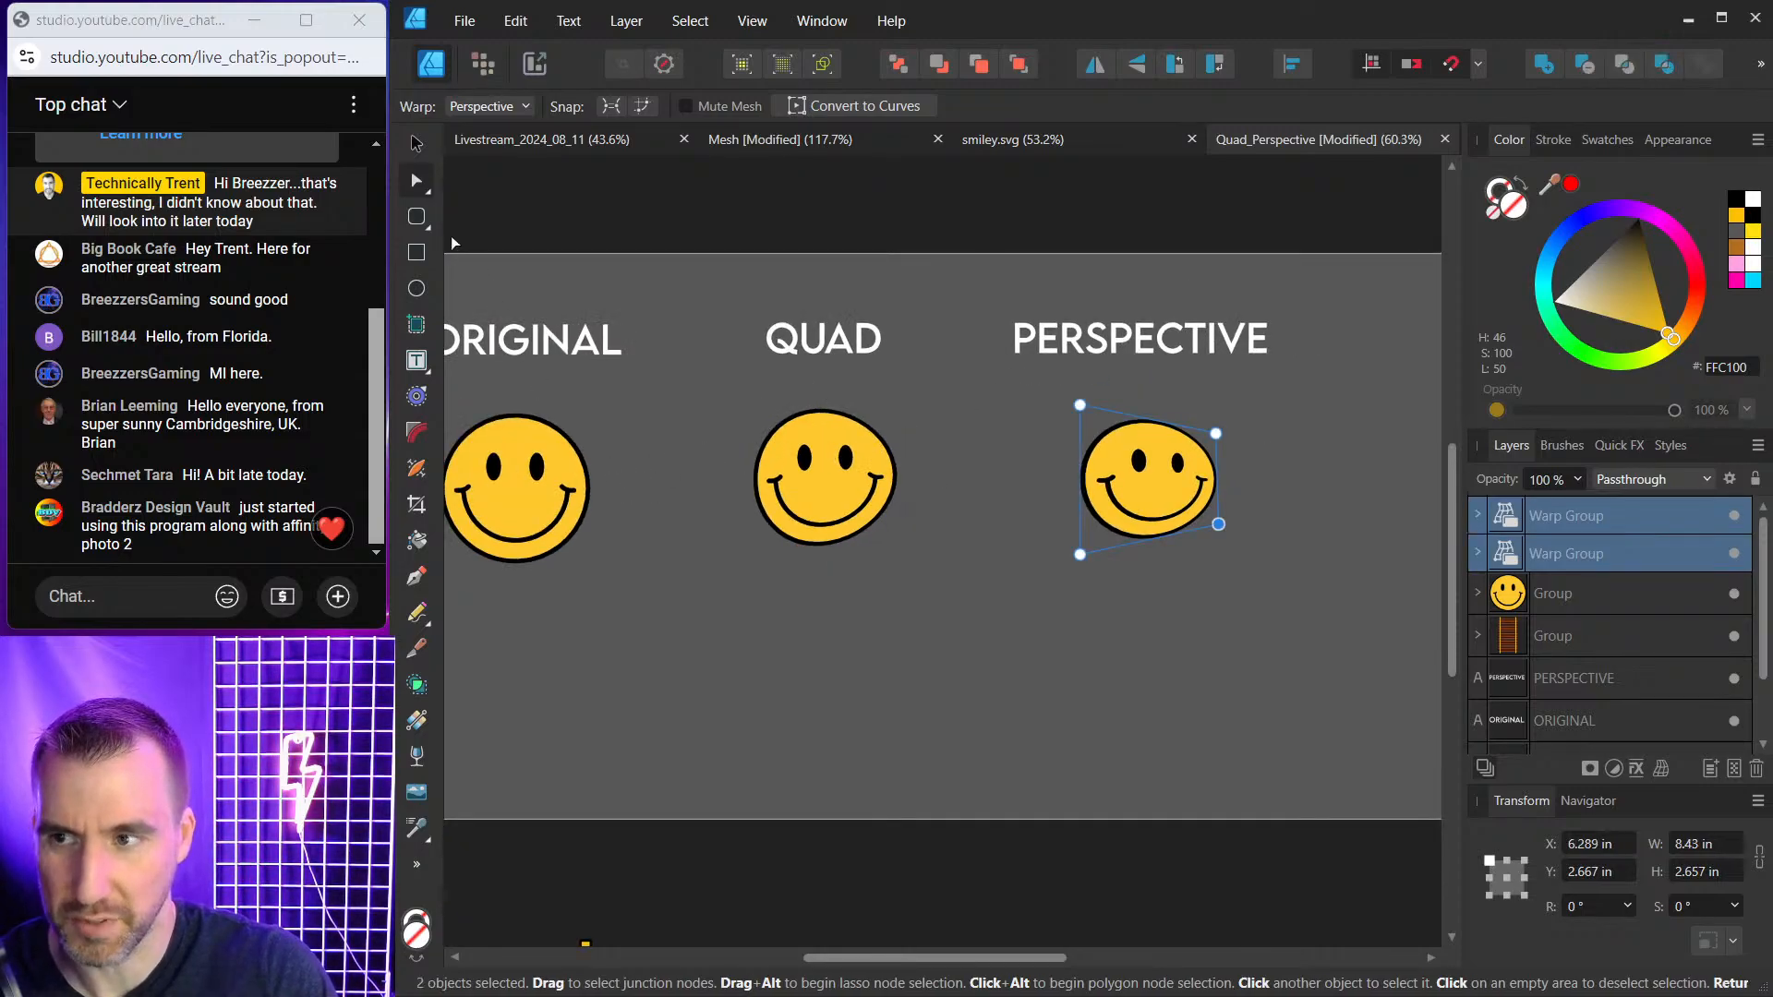
pyautogui.press('v')
pyautogui.click(529, 488)
pyautogui.keyDown('shift'); pyautogui.click(793, 469); pyautogui.keyUp('shift')
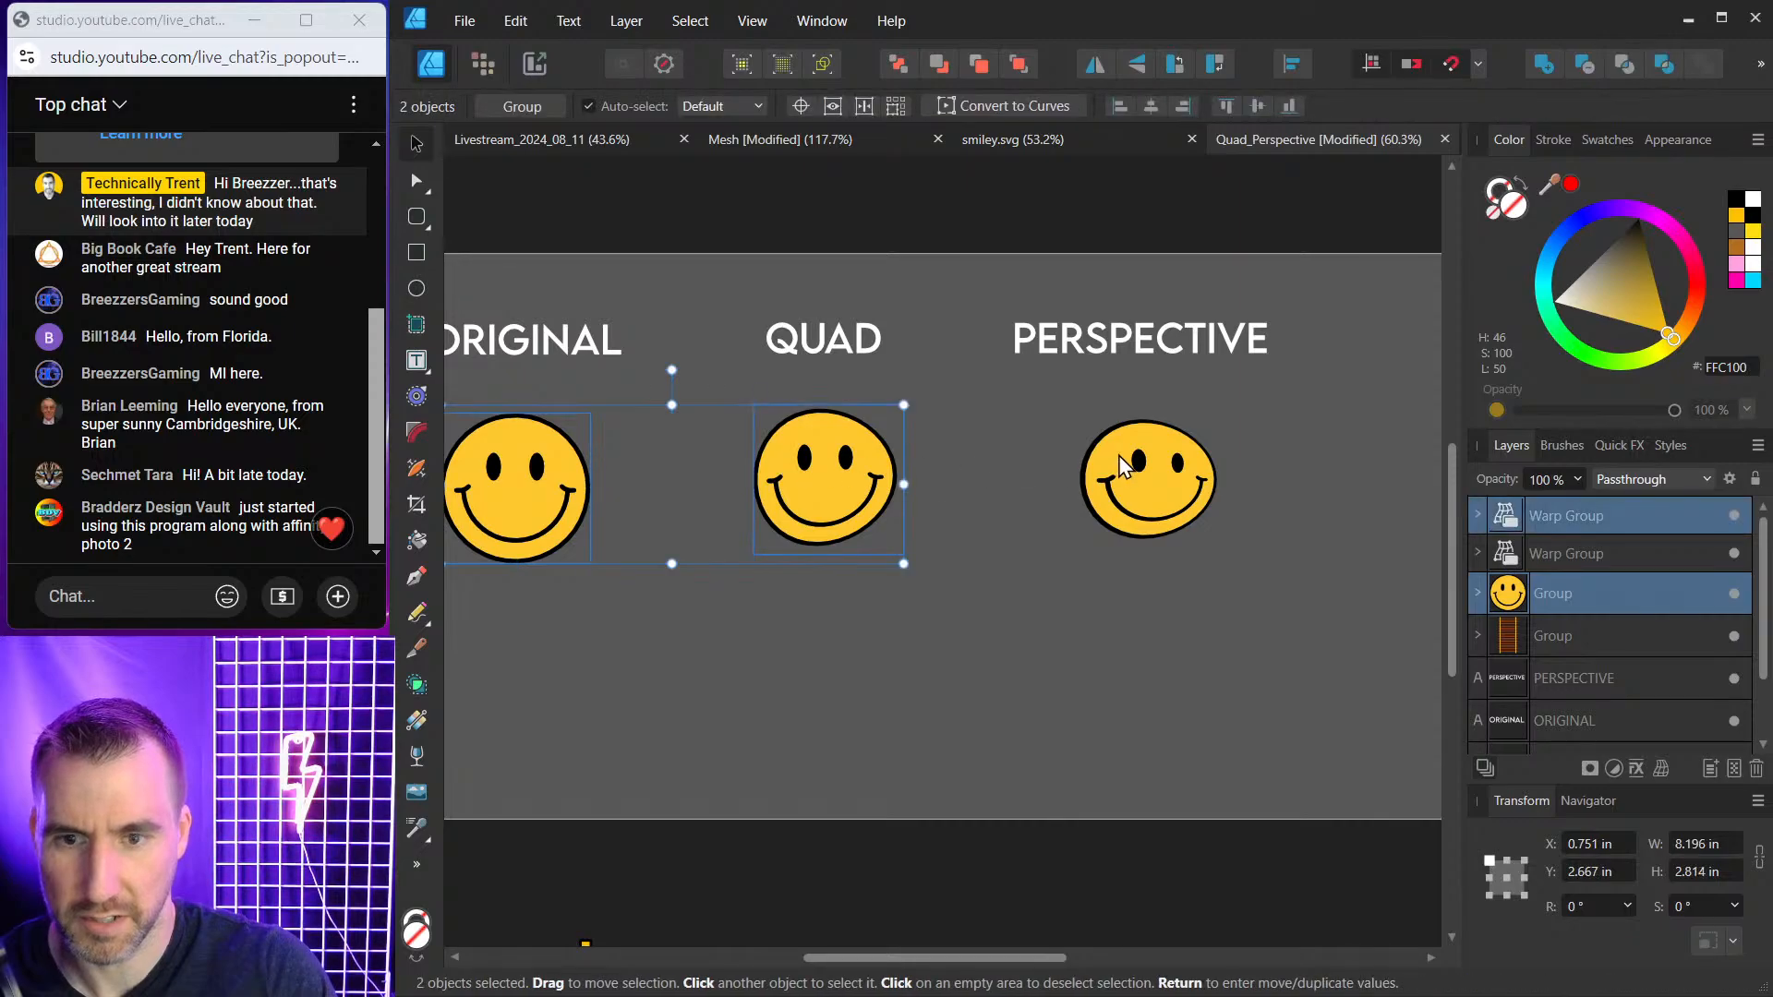
pyautogui.keyDown('shift'); pyautogui.click(1125, 462); pyautogui.keyUp('shift')
pyautogui.press('Delete')
# Move the railway track group back onto the page beneath the ORIGINAL heading.
pyautogui.moveTo(800, 499); pyautogui.dragTo(856, 489)
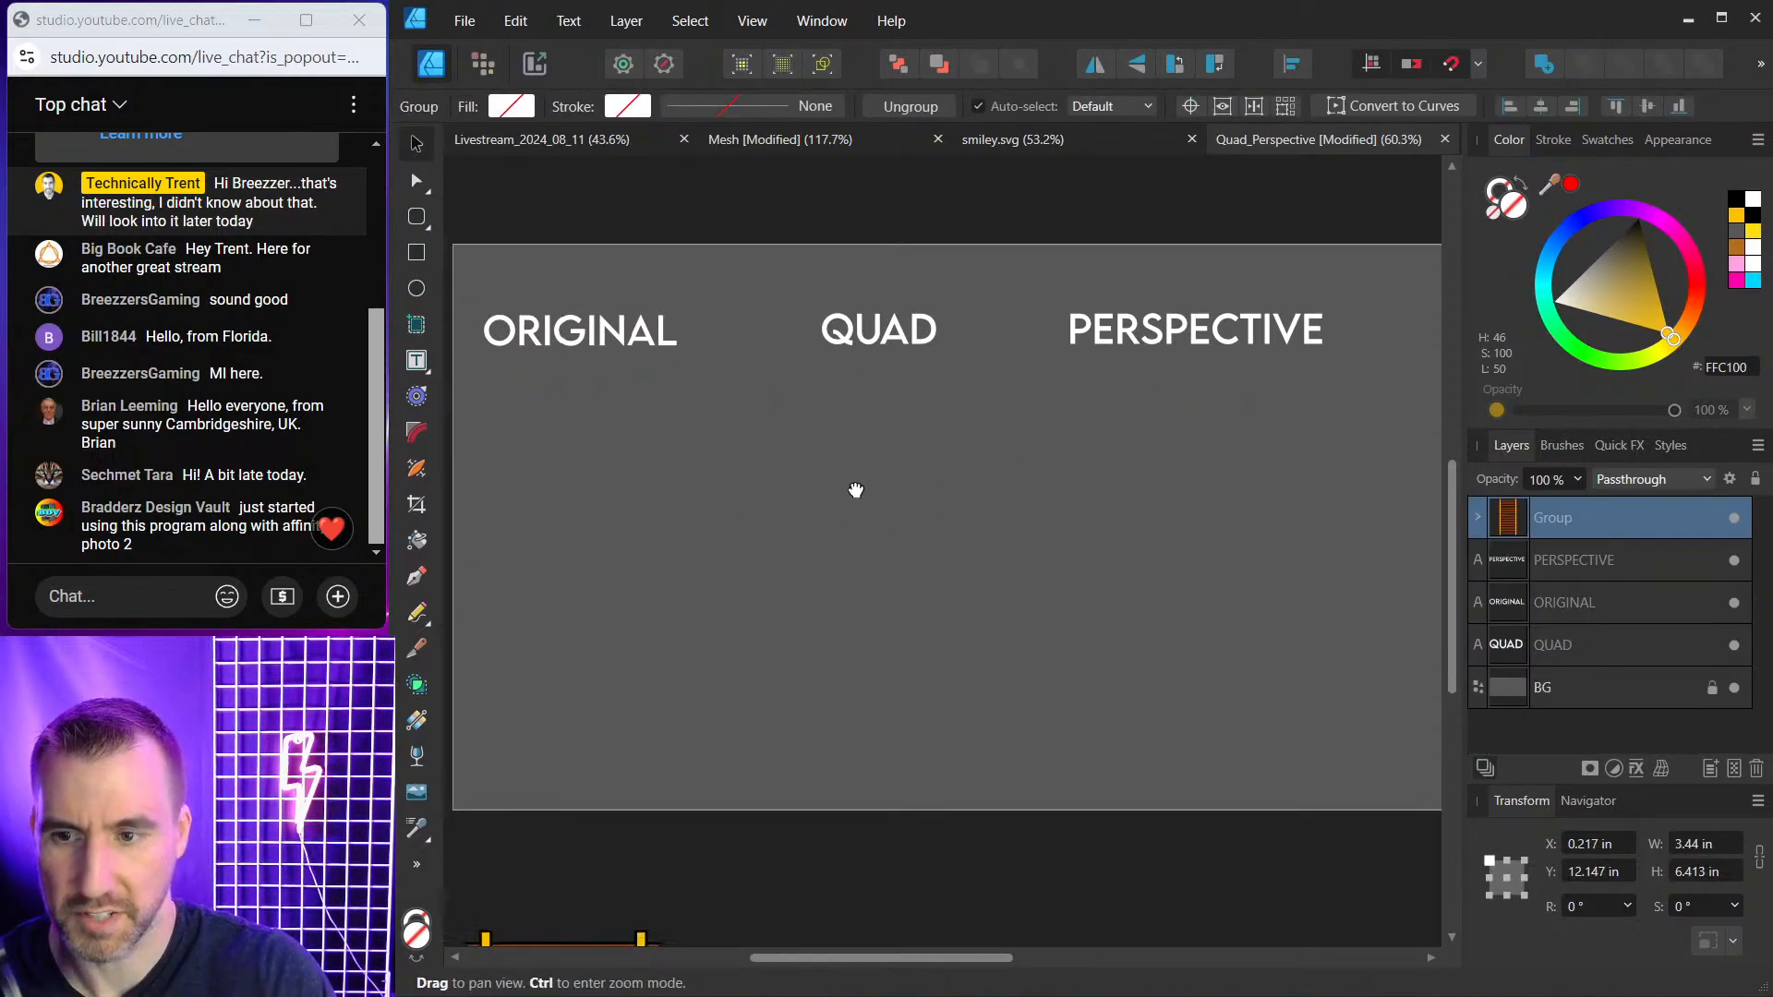
pyautogui.scroll(-1, 856, 490)
pyautogui.moveTo(707, 836); pyautogui.dragTo(707, 438)
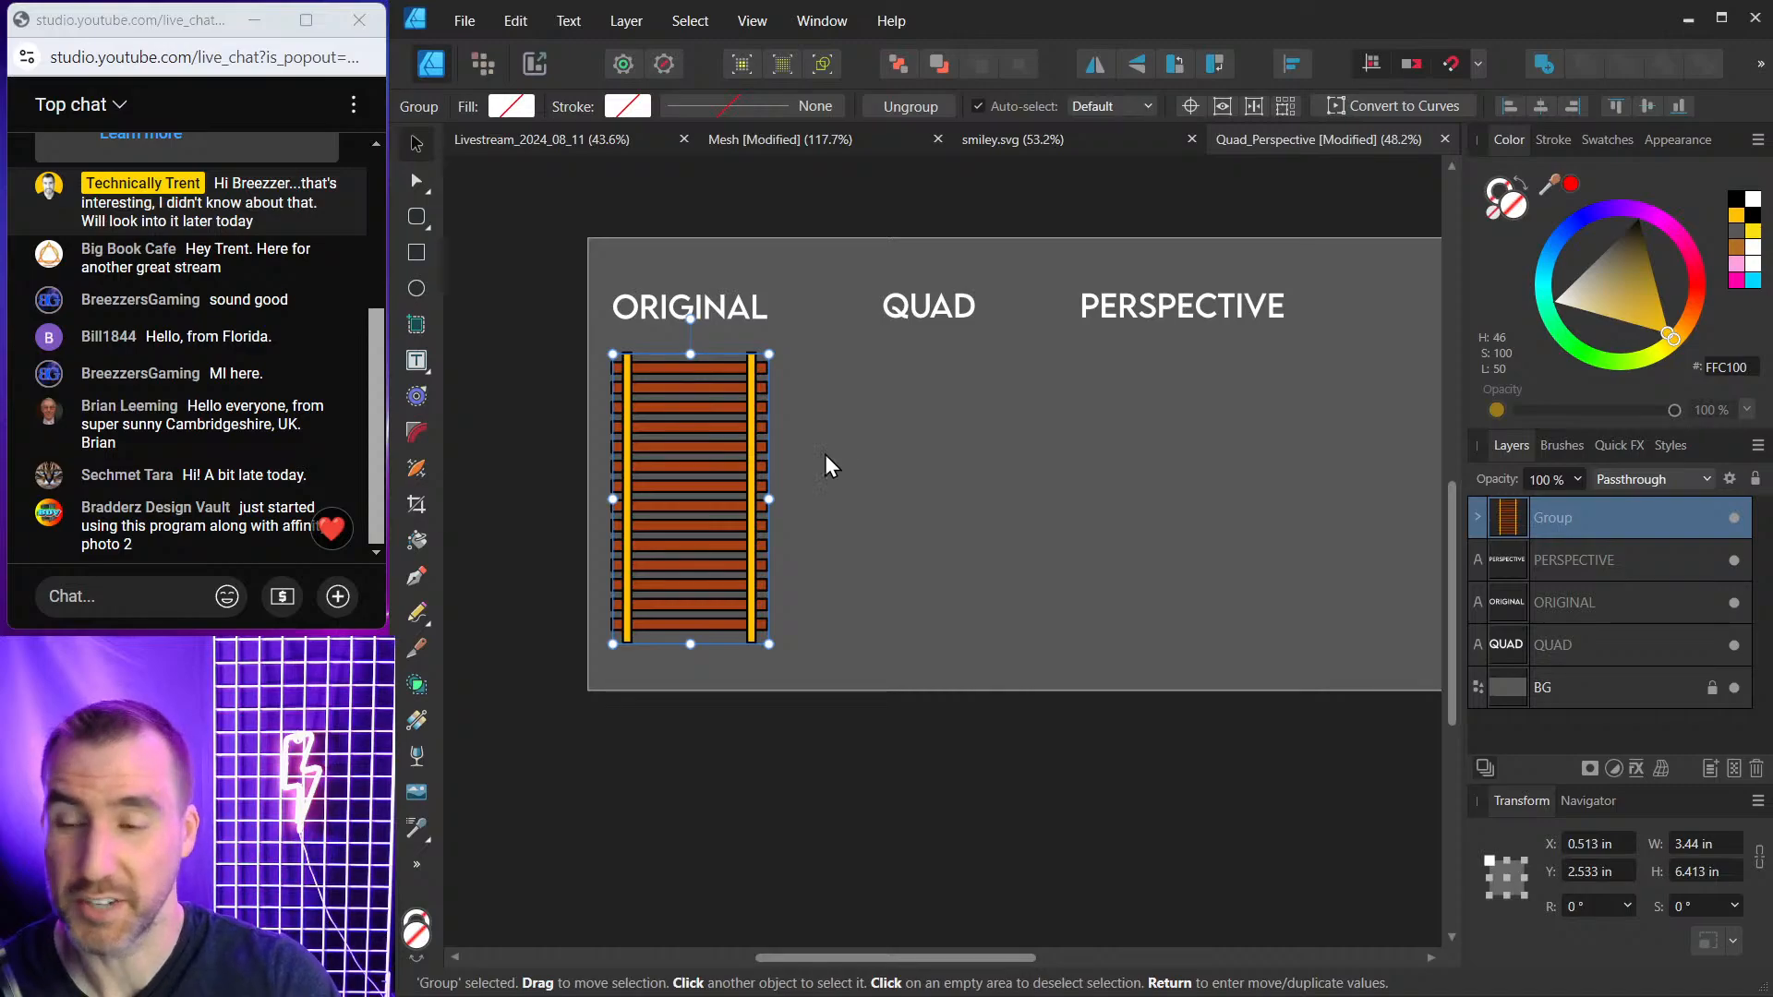
# Duplicate the original railway track beneath the QUAD heading and put the copy in a Quad warp group.
pyautogui.moveTo(687, 451); pyautogui.dragTo(930, 435)
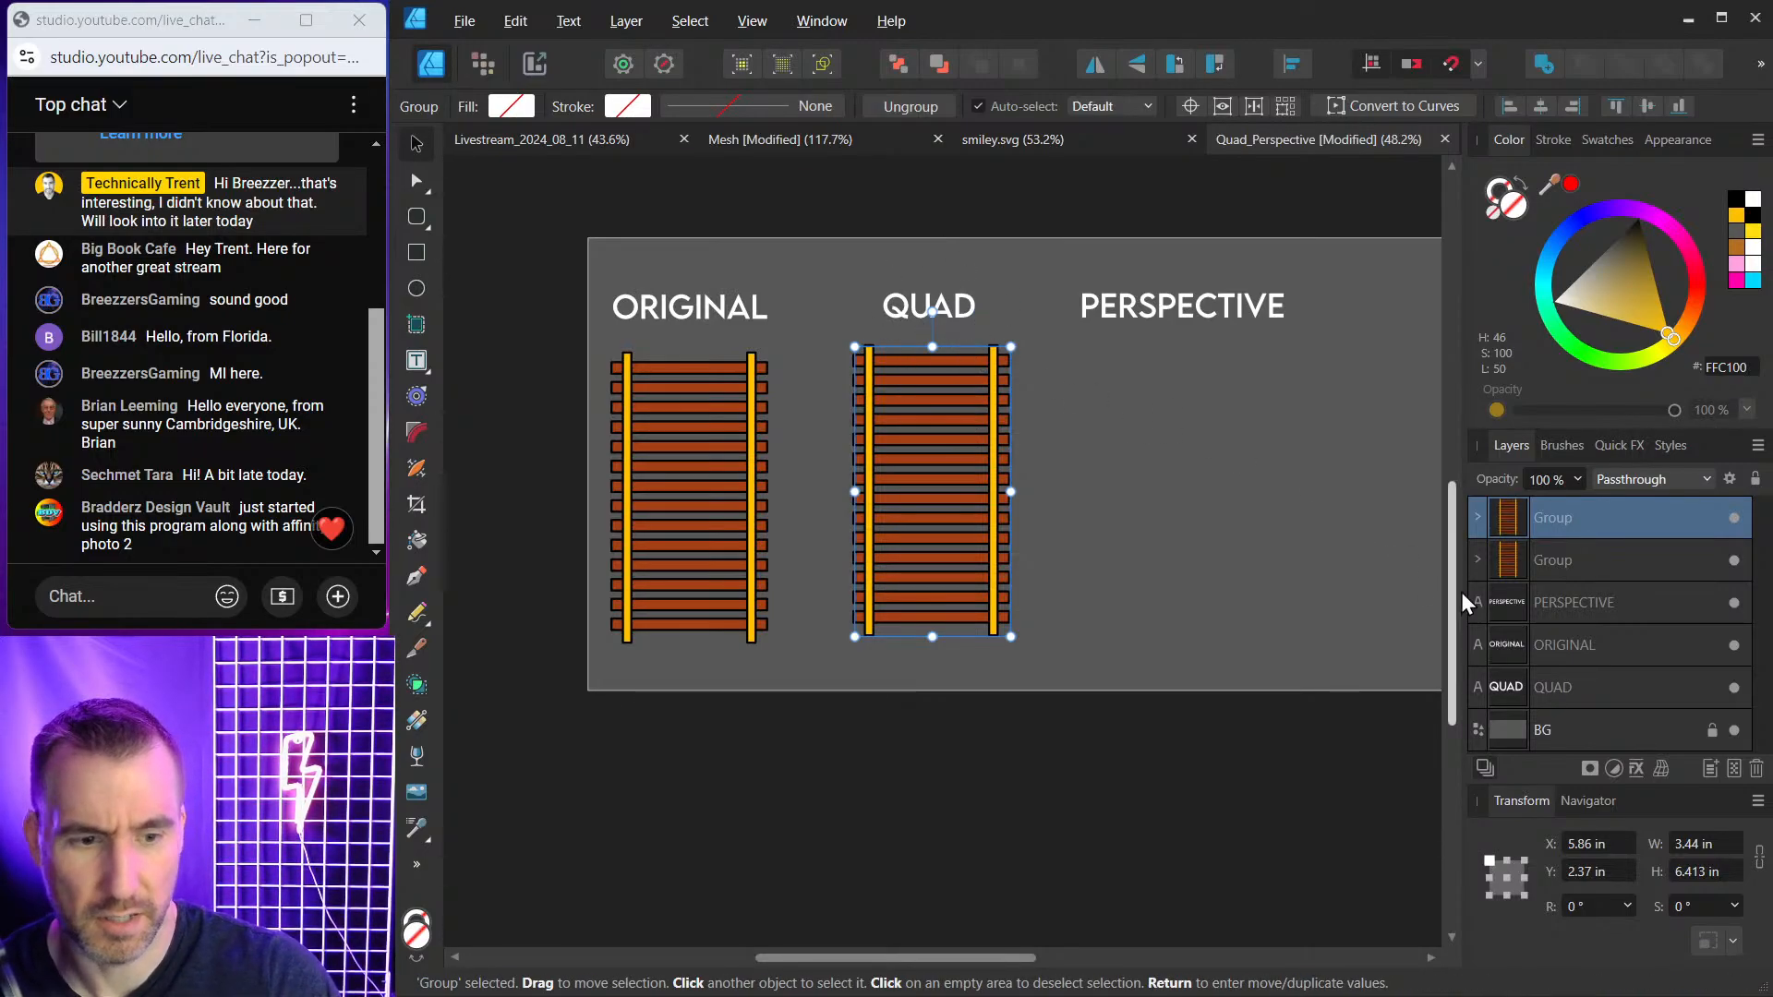
pyautogui.click(1661, 772)
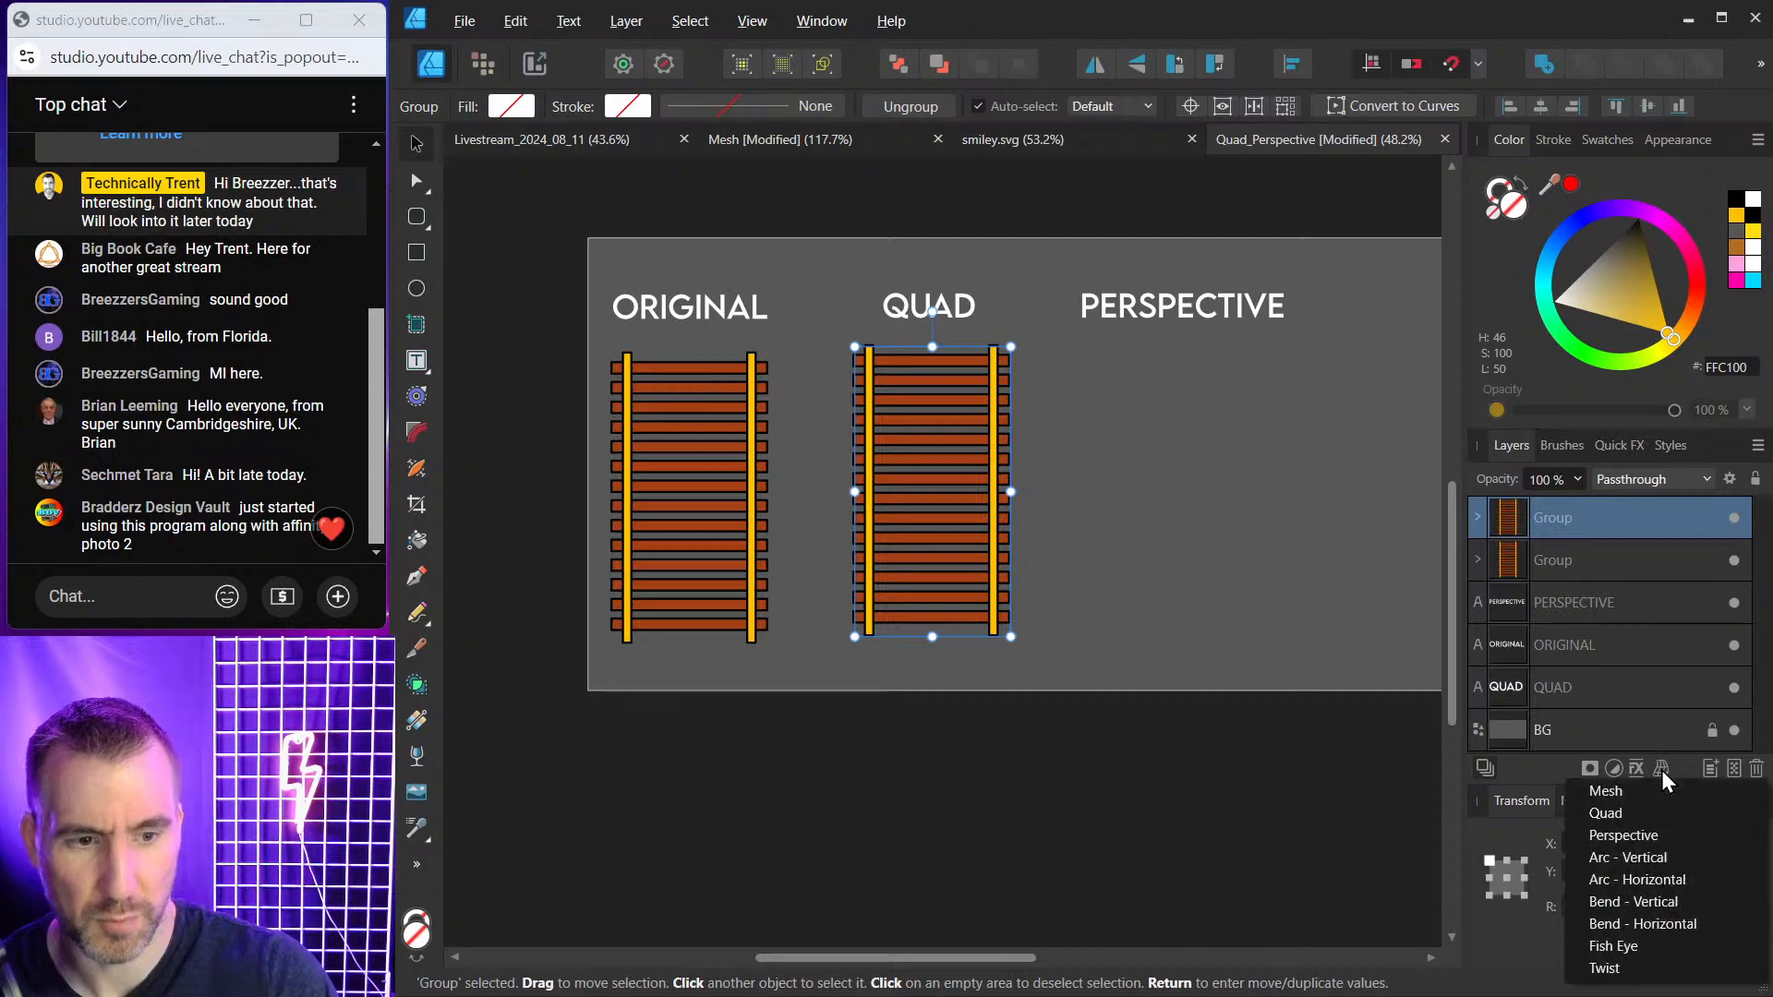
pyautogui.click(1638, 807)
pyautogui.scroll(1, 988, 388)
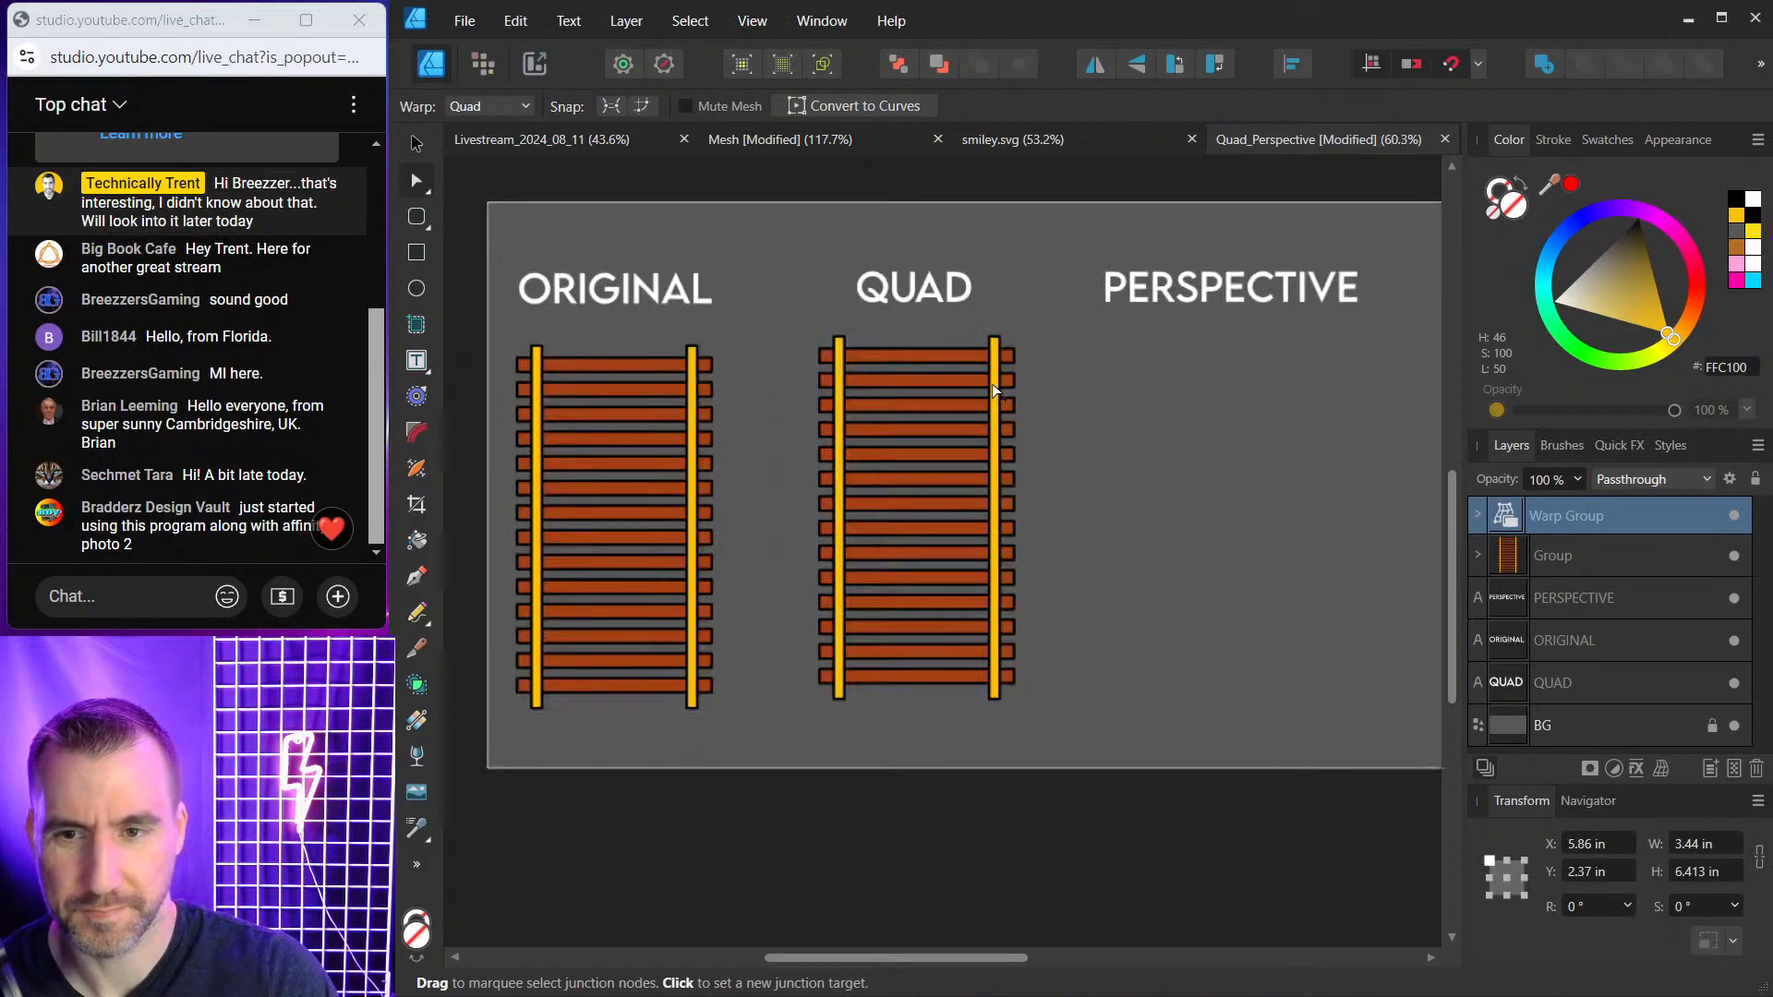
# Pull the two top corners of the quad-warped railway track inward so it tapers upward, and deselect it.
pyautogui.moveTo(1014, 337); pyautogui.dragTo(973, 337)
pyautogui.moveTo(820, 337); pyautogui.dragTo(858, 337)
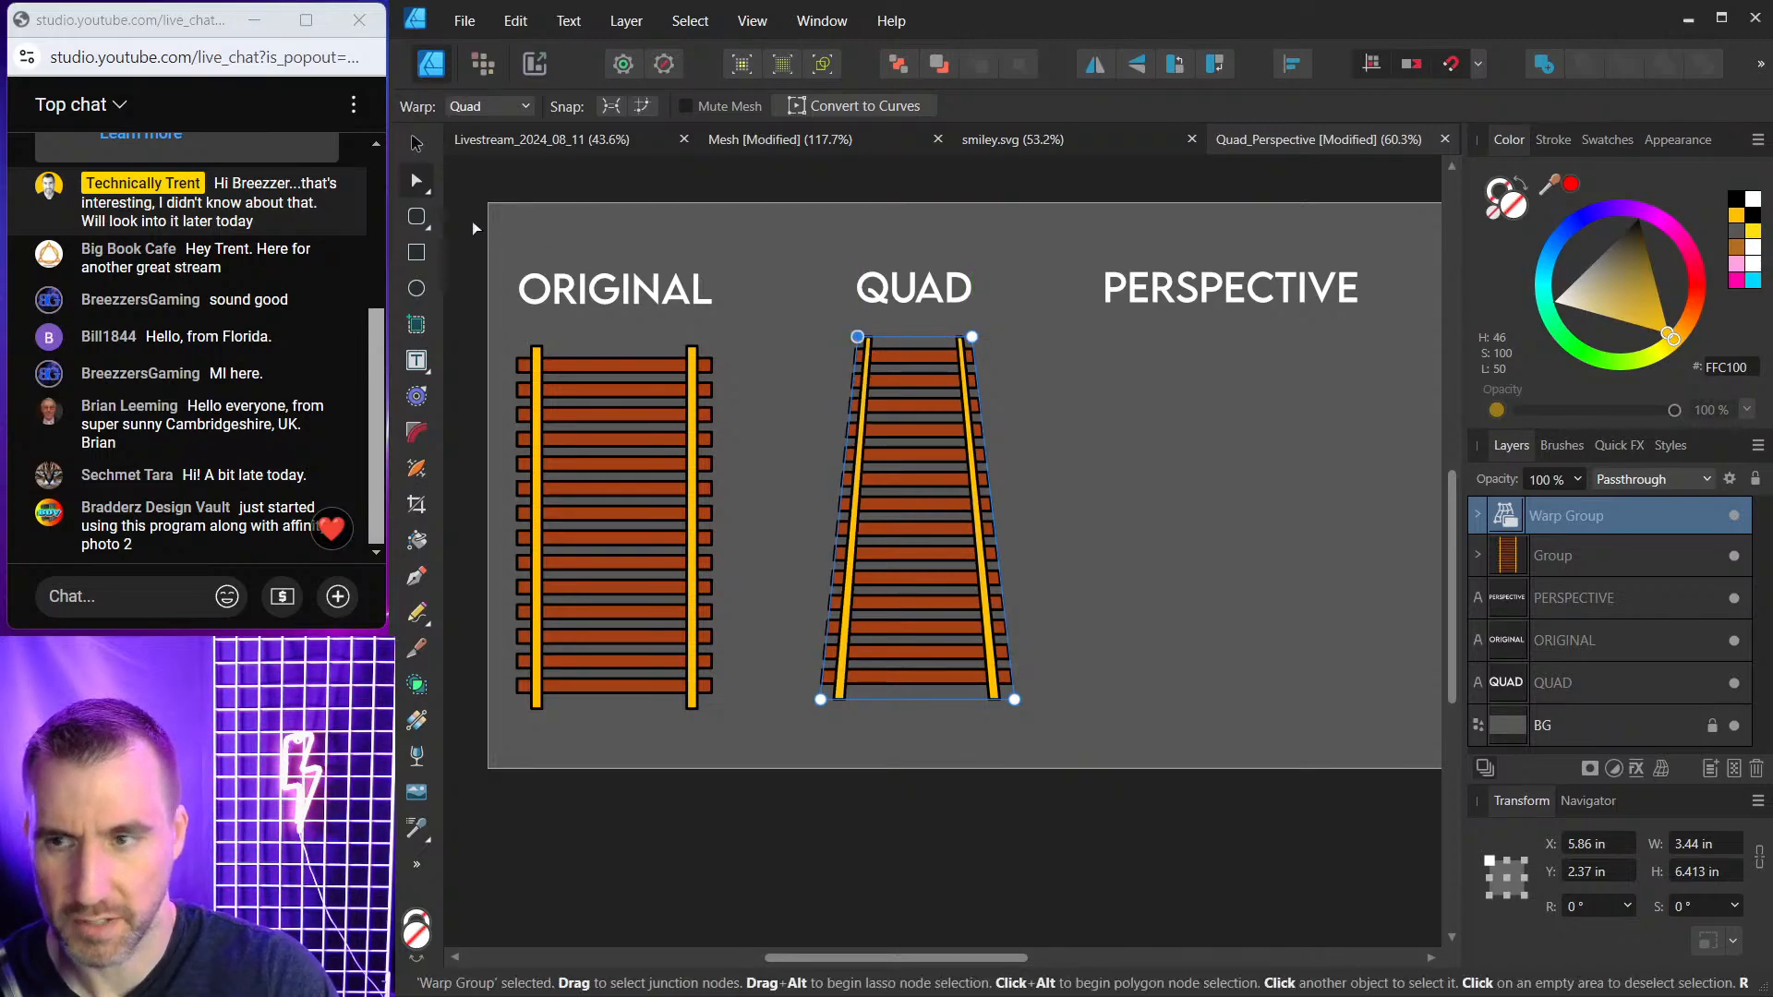
pyautogui.click(416, 143)
pyautogui.click(729, 242)
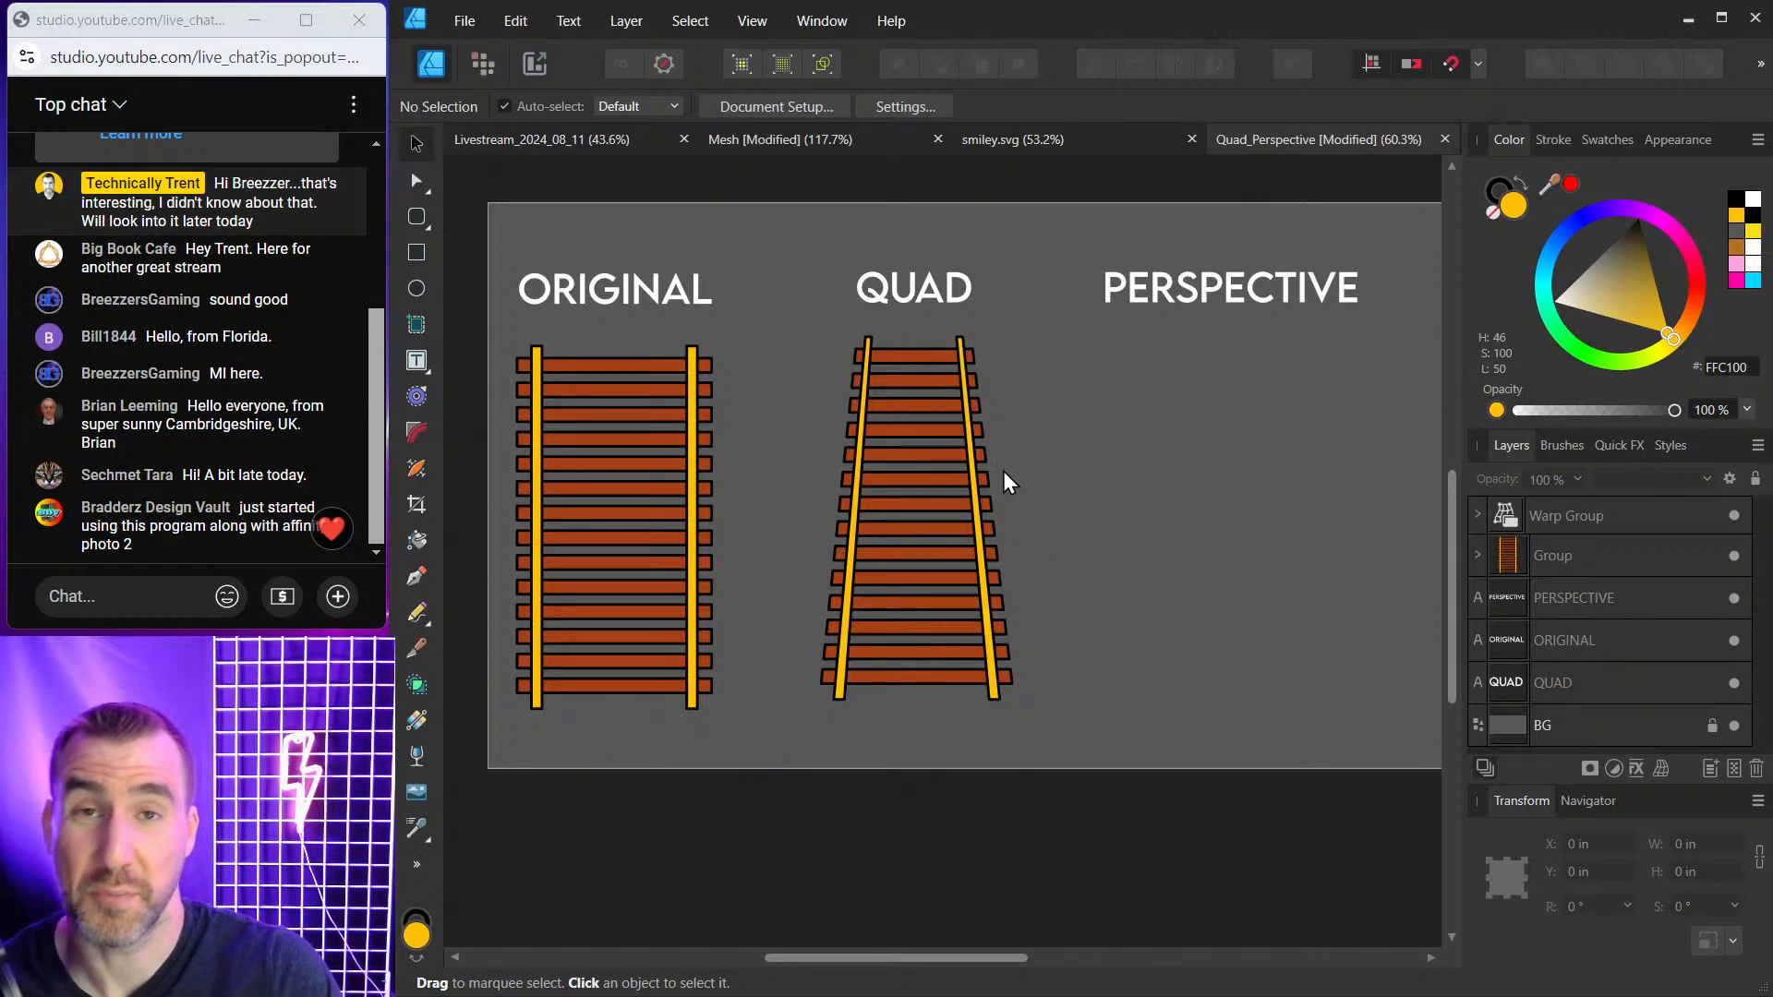
# Duplicate the original railway track beneath the PERSPECTIVE heading.
pyautogui.click(612, 434)
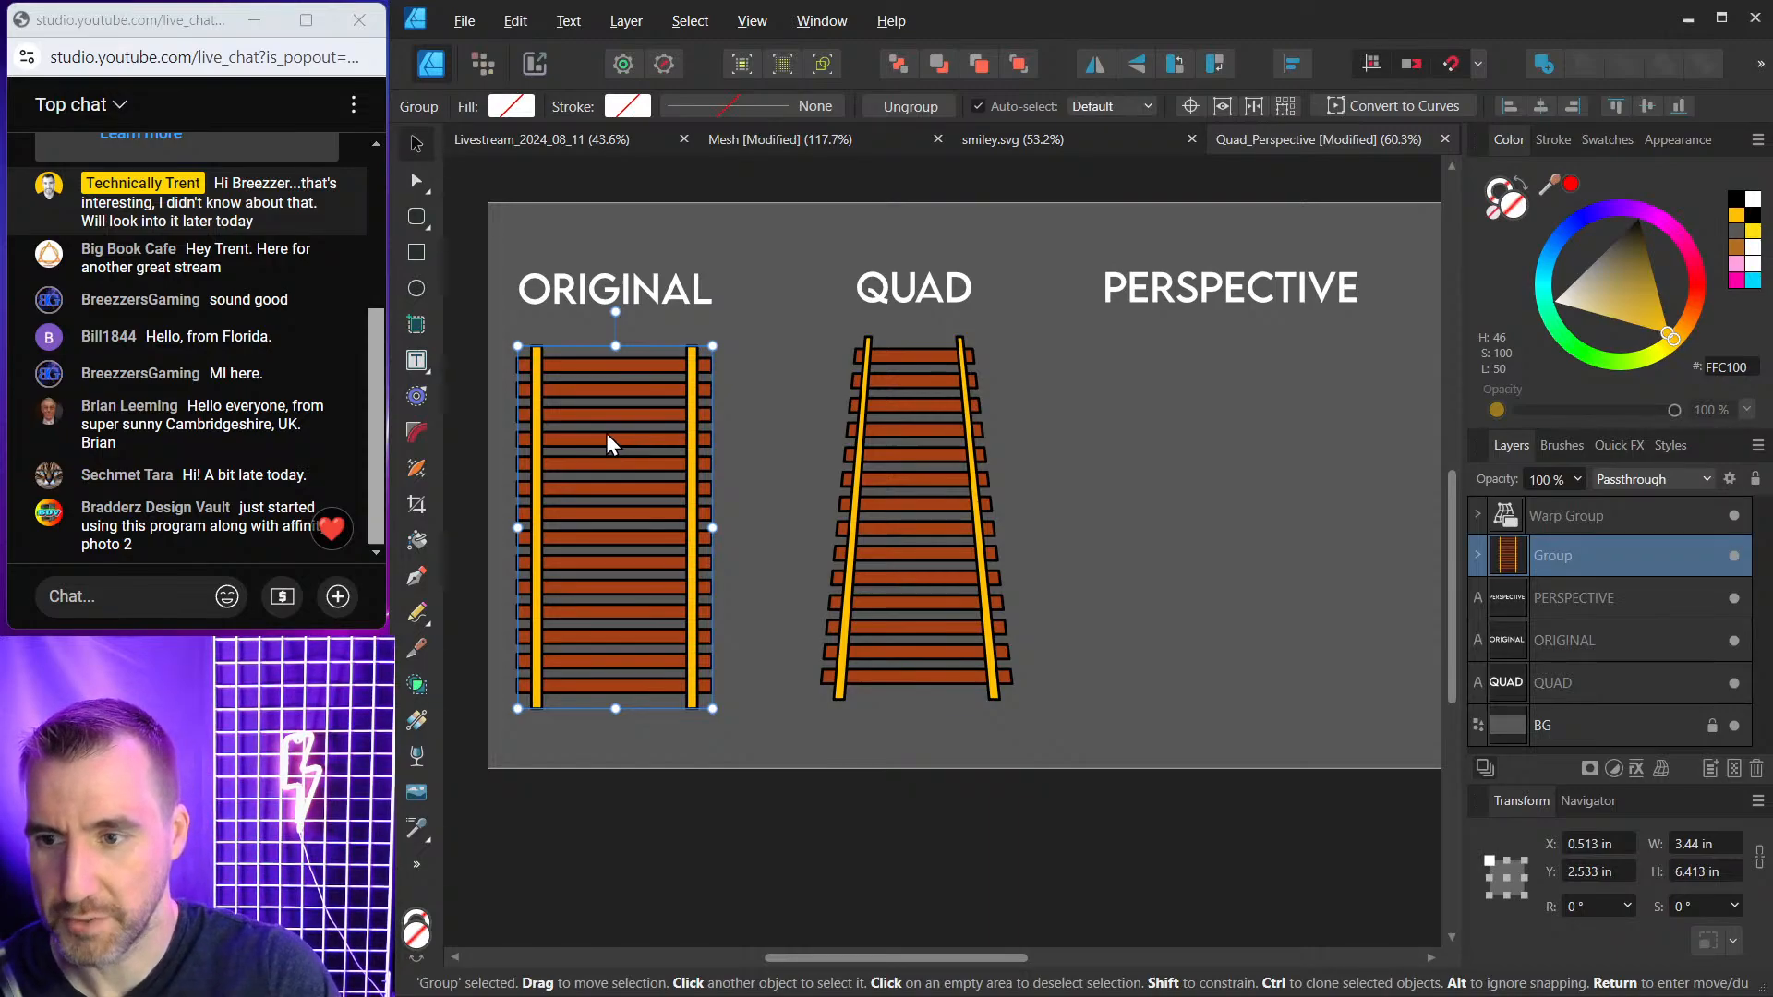
pyautogui.moveTo(612, 446)
pyautogui.mouseDown()
pyautogui.moveTo(1111, 452)
pyautogui.moveTo(1235, 433)
pyautogui.mouseUp()
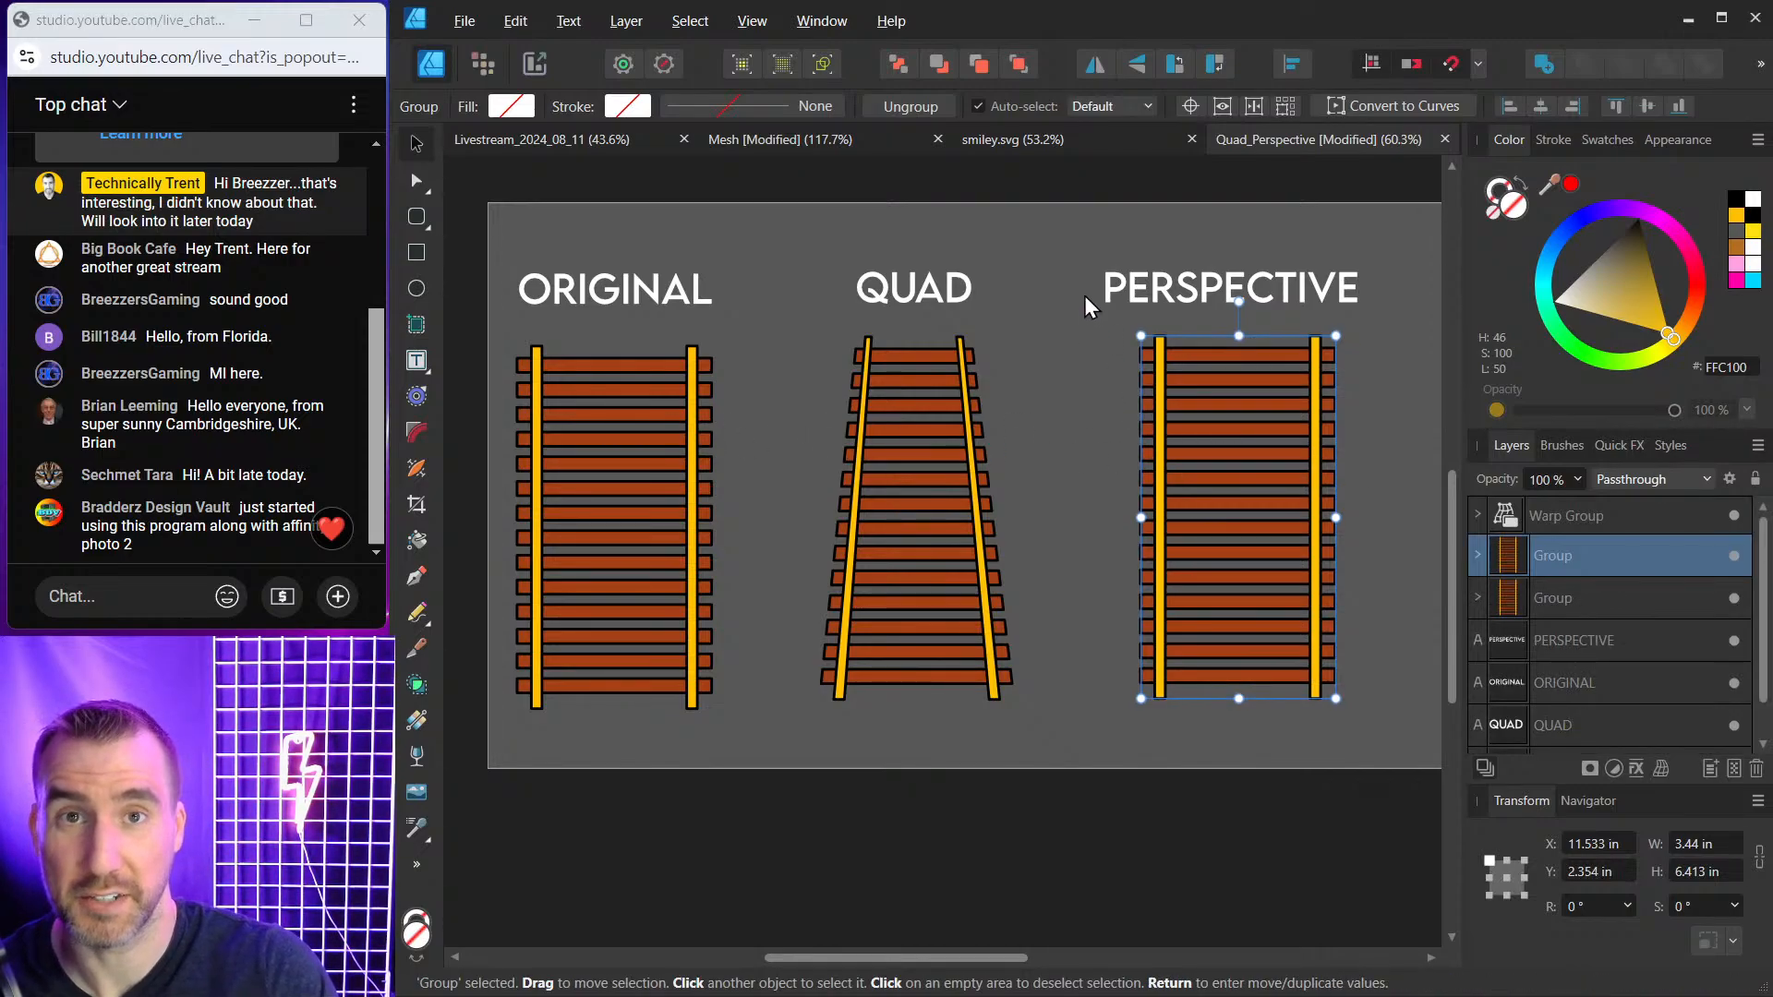
pyautogui.moveTo(1114, 317)
pyautogui.mouseDown()
pyautogui.moveTo(1072, 317)
pyautogui.moveTo(1129, 330)
pyautogui.mouseUp()
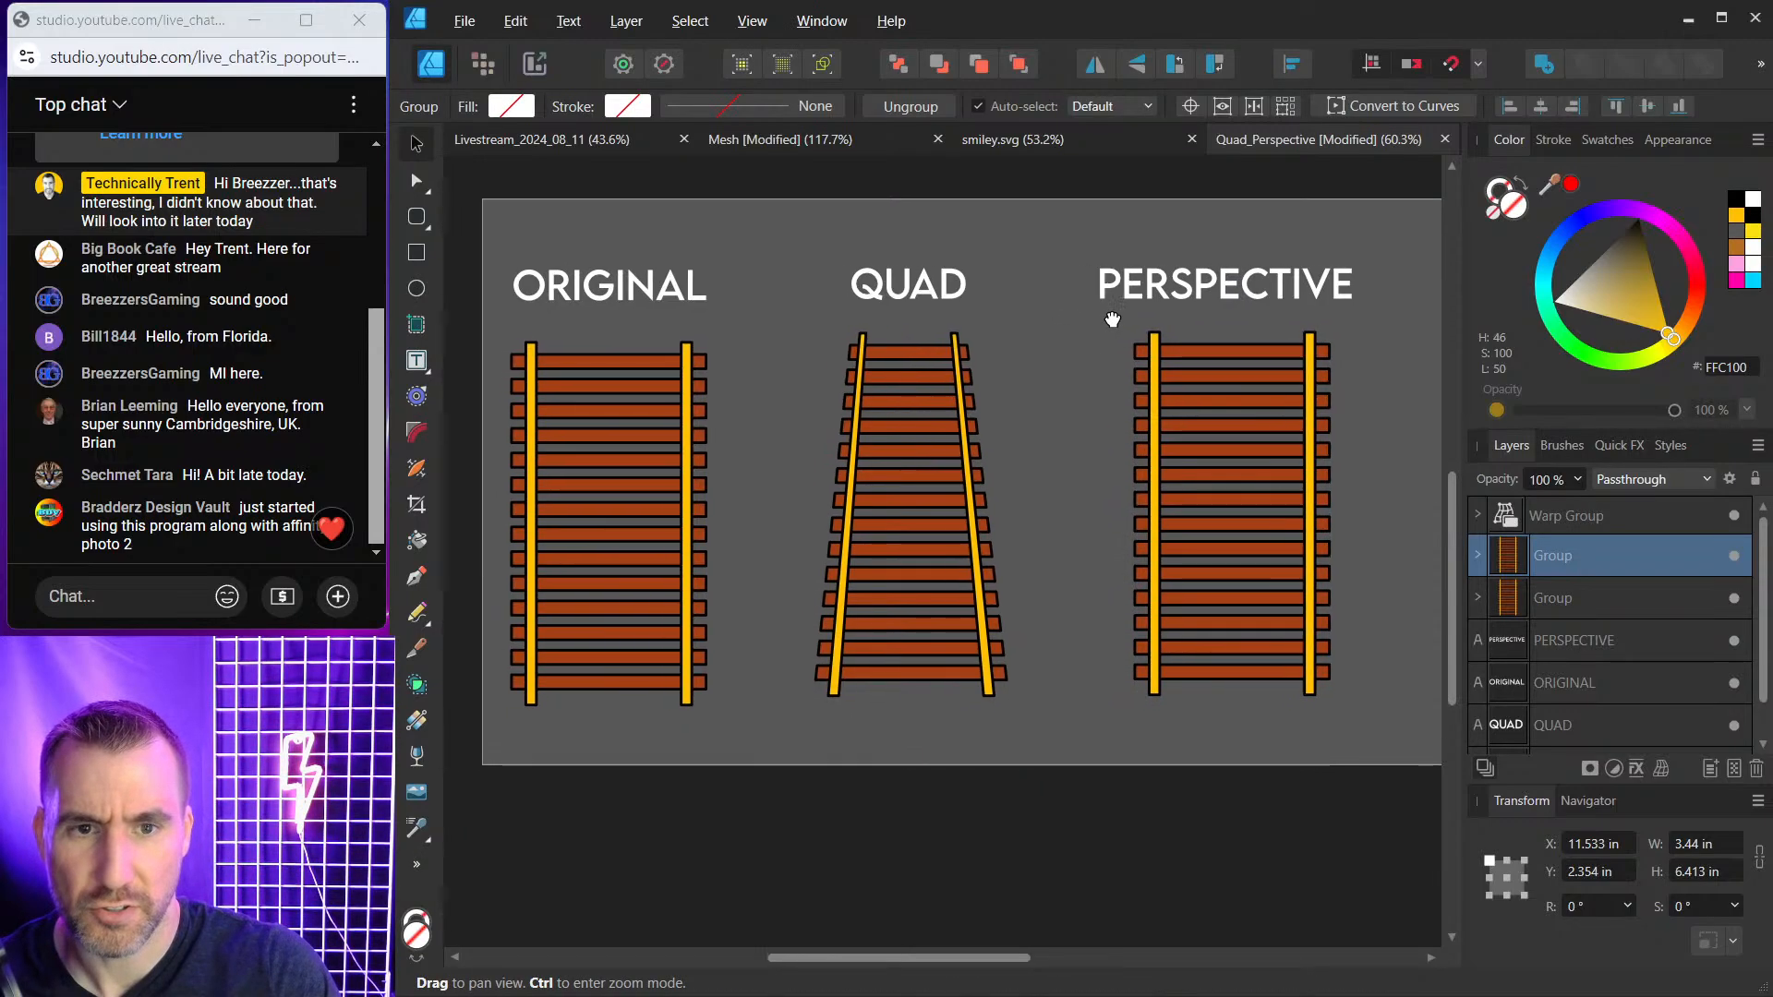
# Add a Perspective warp group to the railway track beneath PERSPECTIVE and pull its two top corners inward.
pyautogui.click(1661, 770)
pyautogui.click(1663, 836)
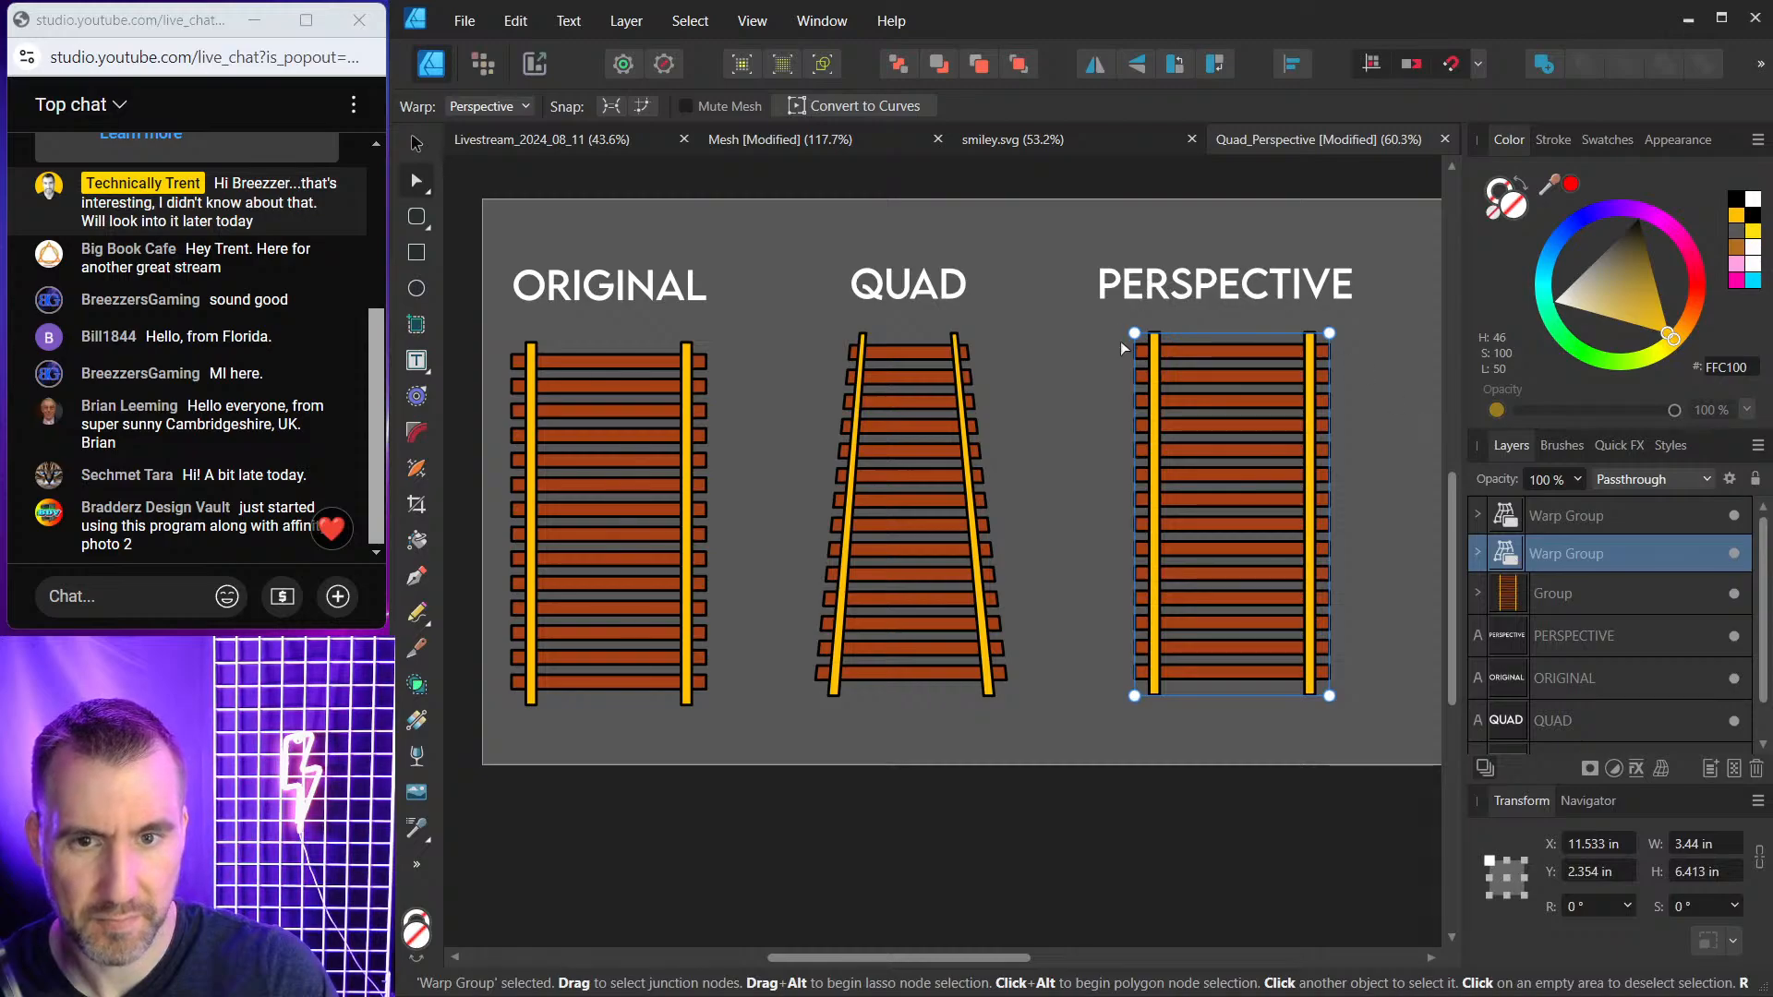
pyautogui.moveTo(1134, 332); pyautogui.dragTo(1277, 336)
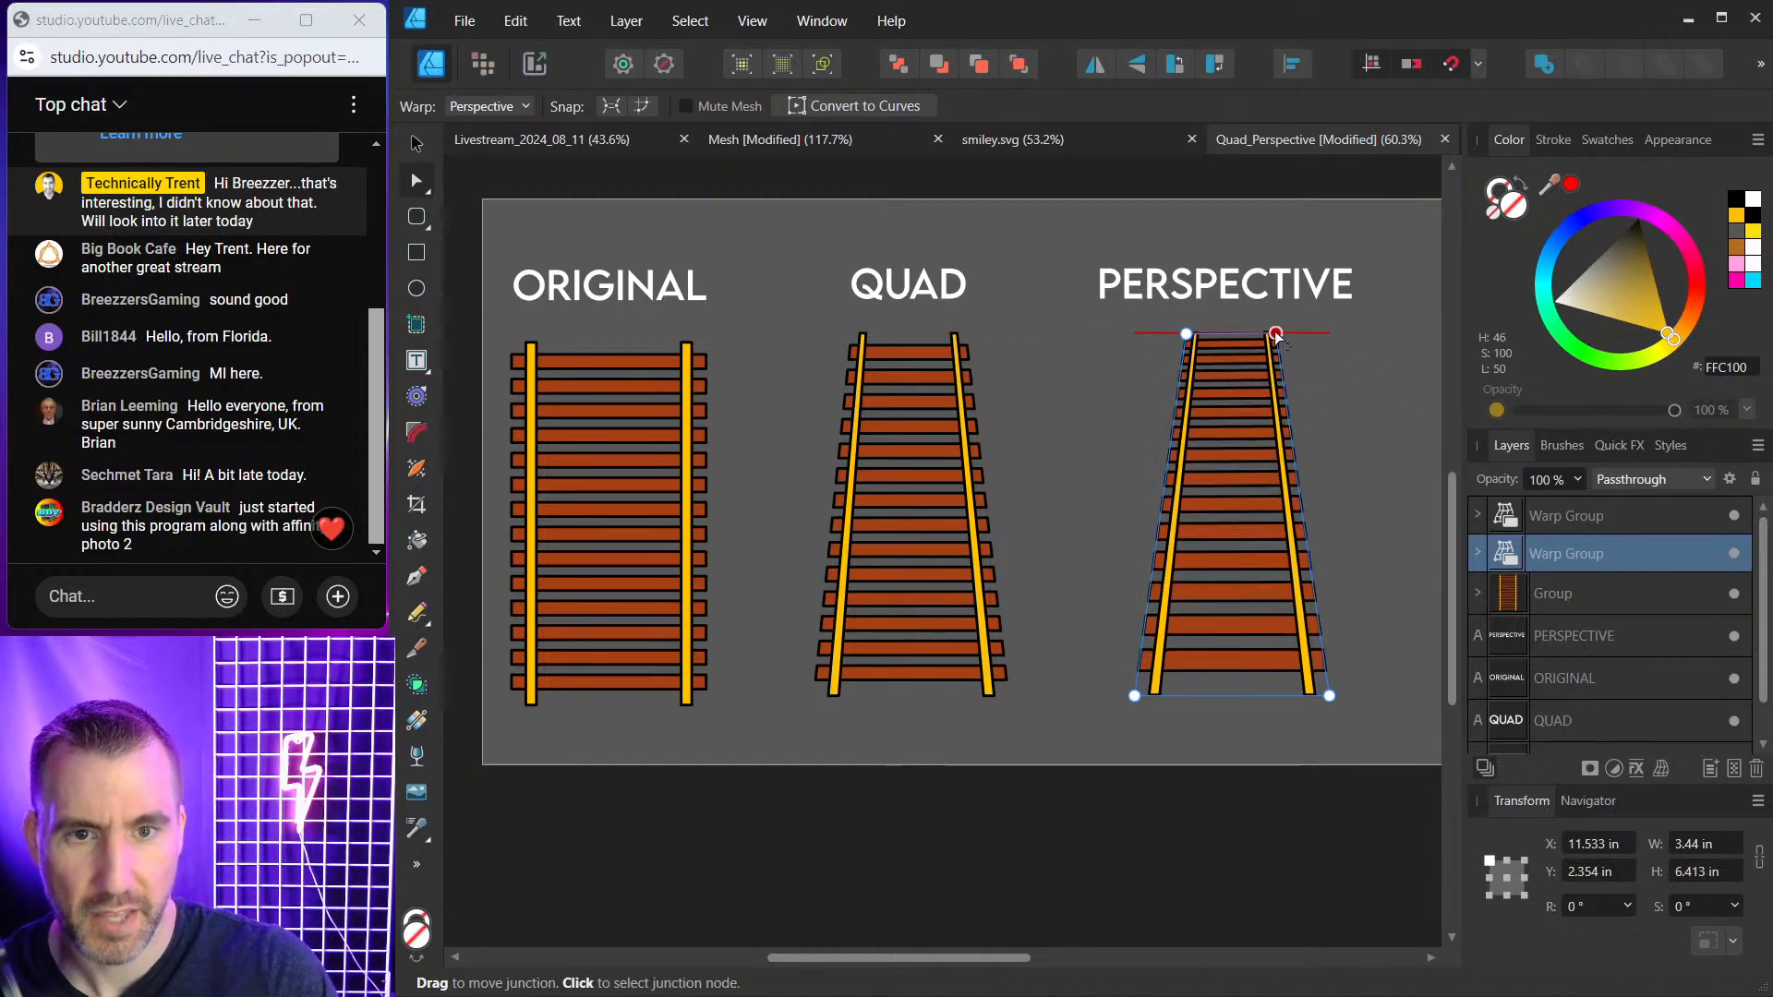
# Deselect the perspective warp and compare the tie spacing of the original, quad and perspective railway tracks.
pyautogui.click(1348, 406)
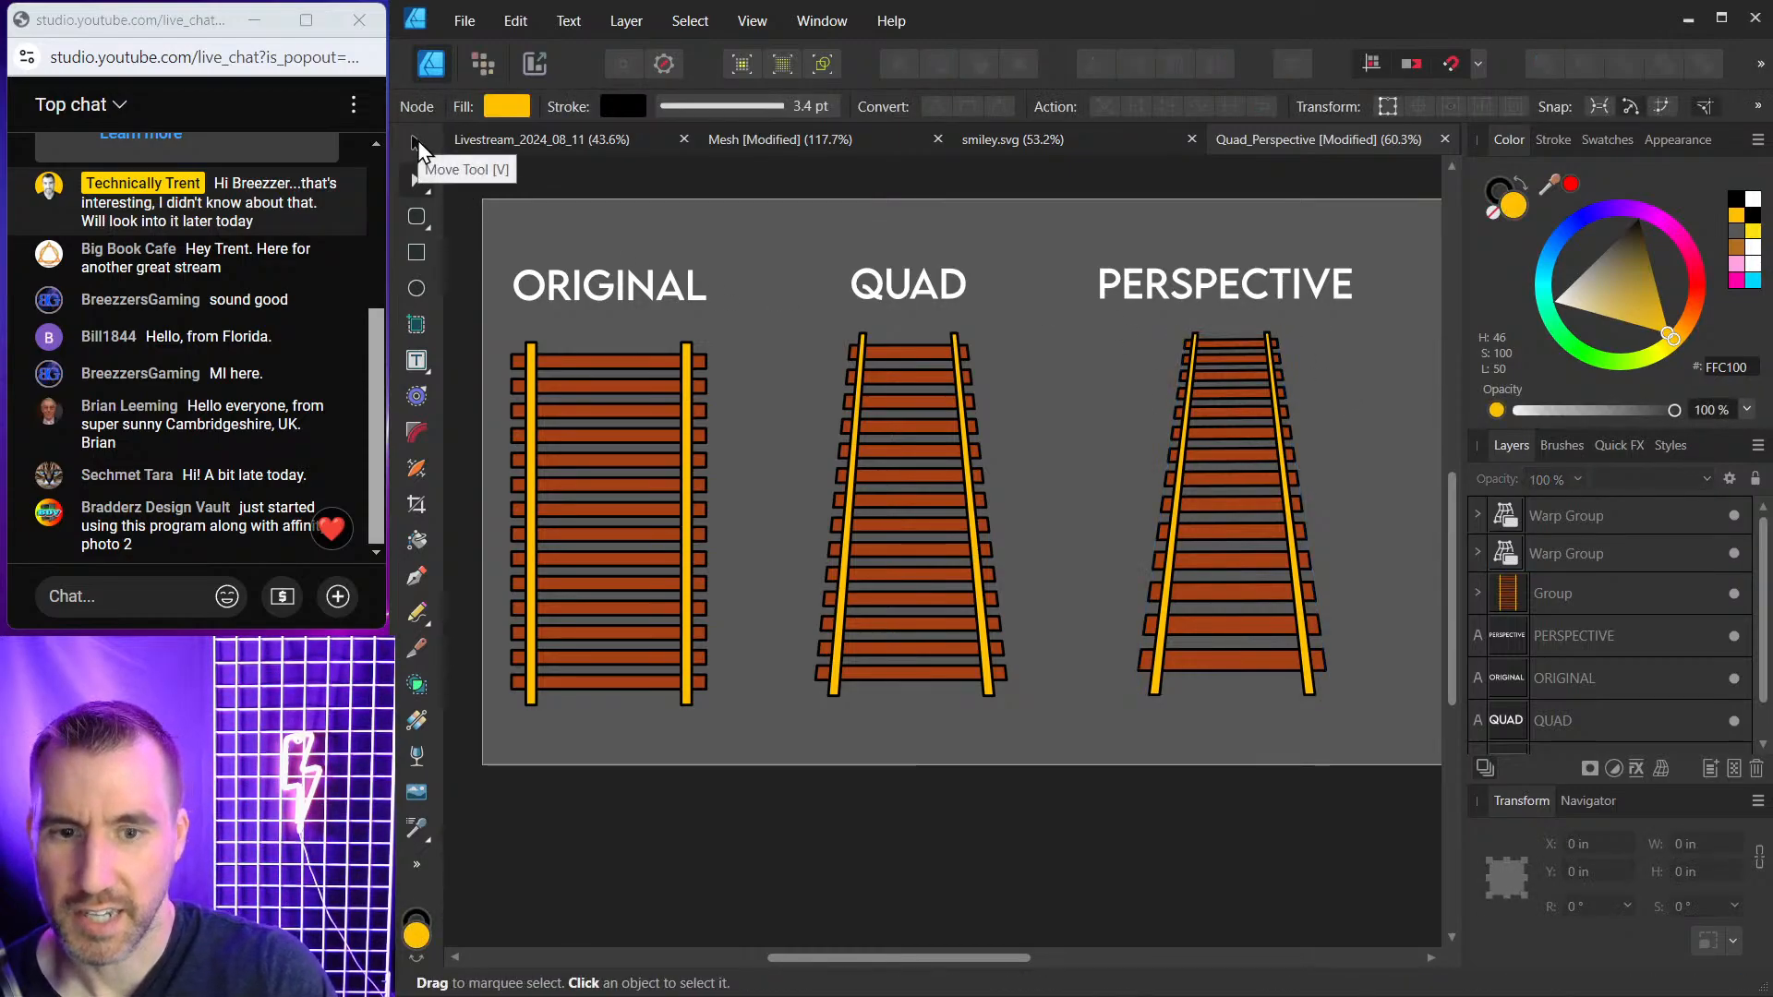
pyautogui.click(420, 143)
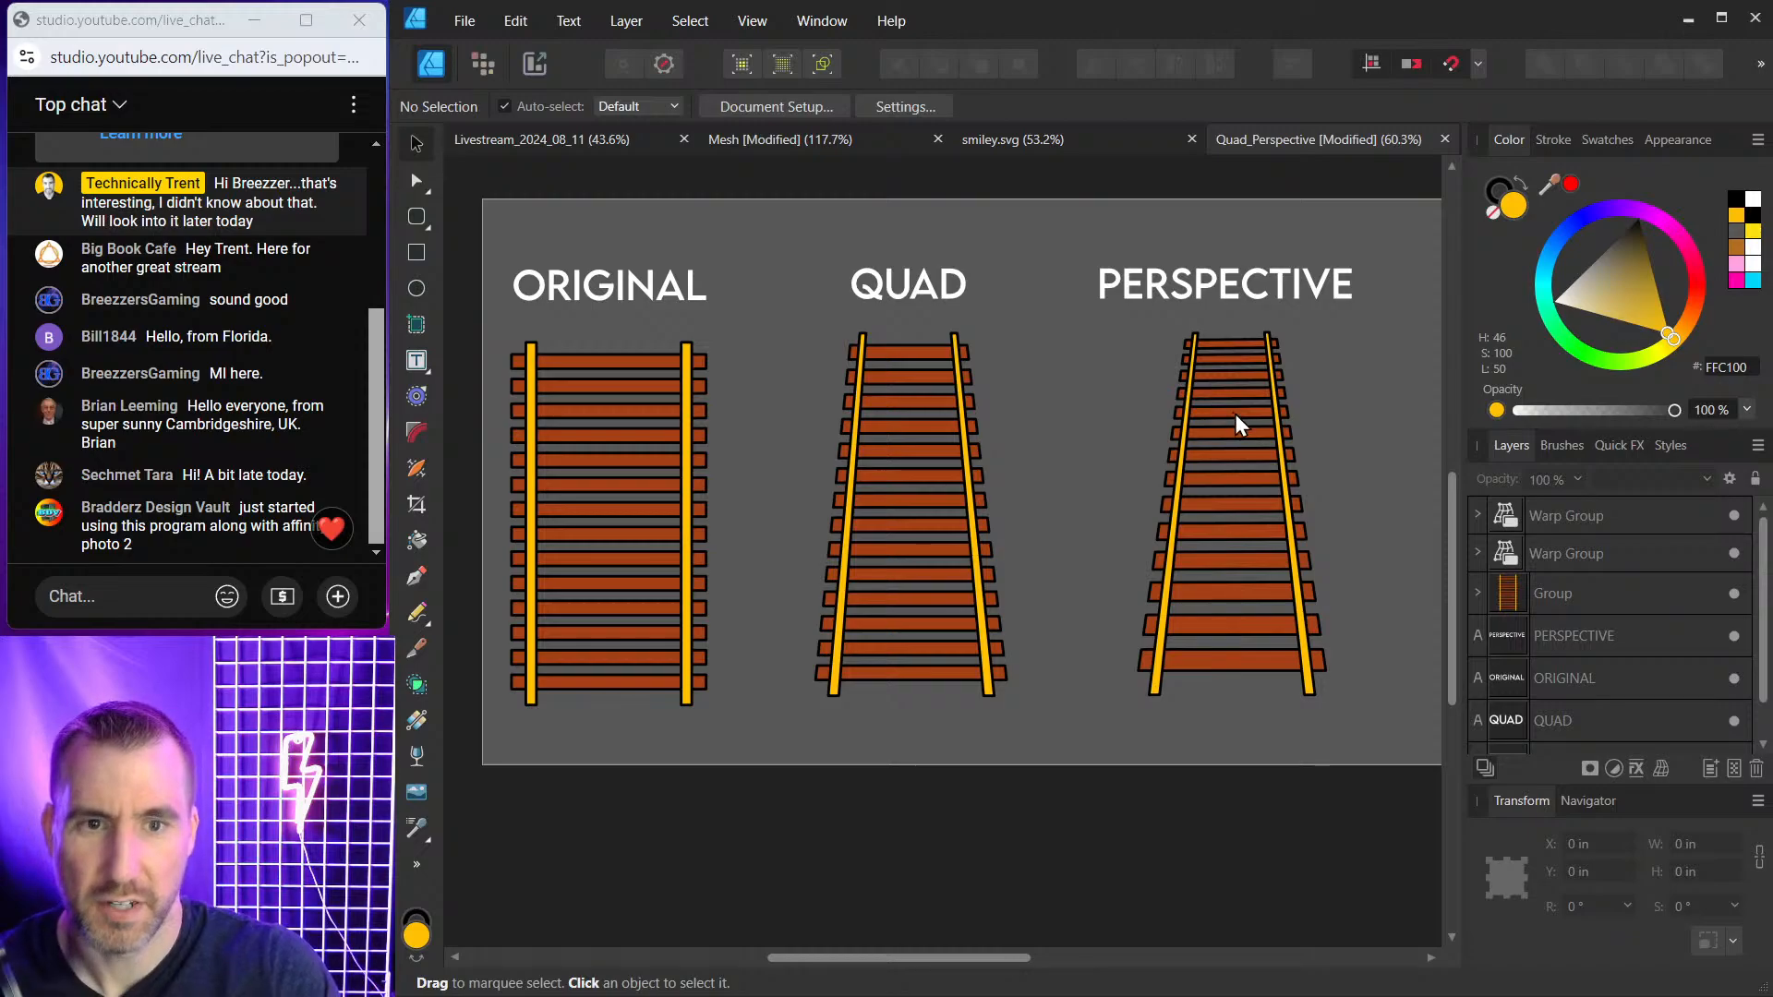
pyautogui.press('Tab')
pyautogui.scroll(3, 1239, 418)
pyautogui.scroll(-3, 1240, 419)
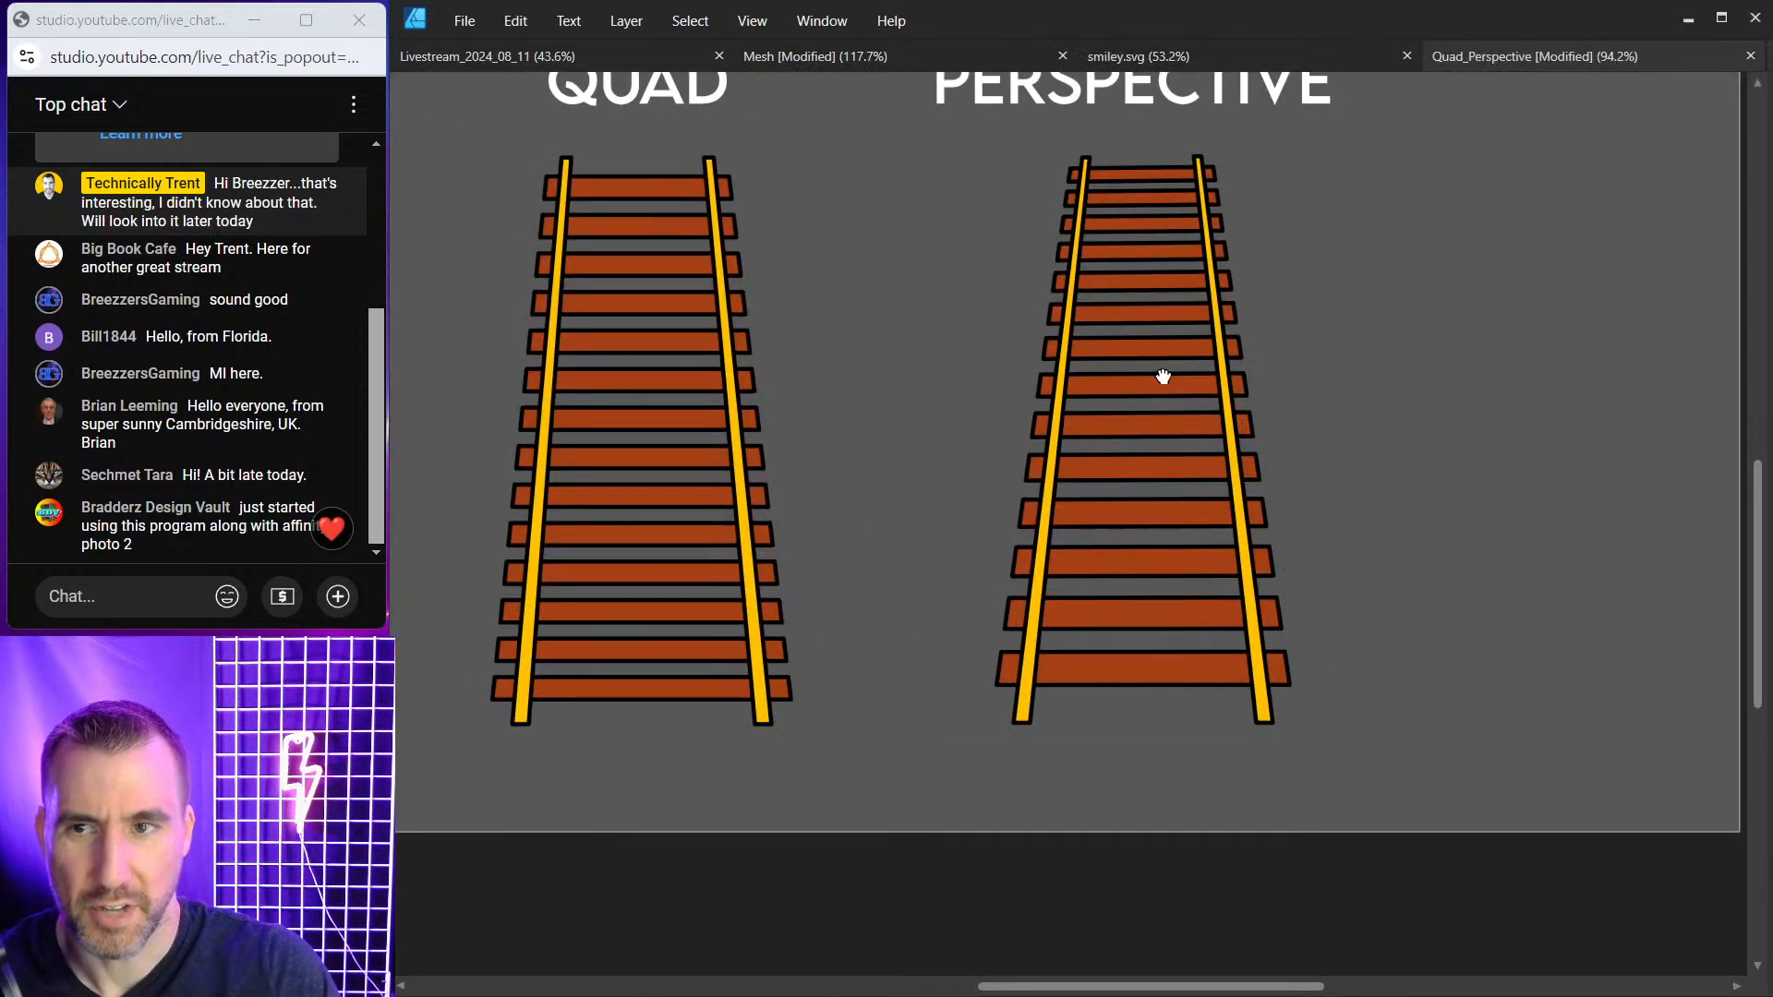
pyautogui.moveTo(1192, 433); pyautogui.dragTo(1215, 412)
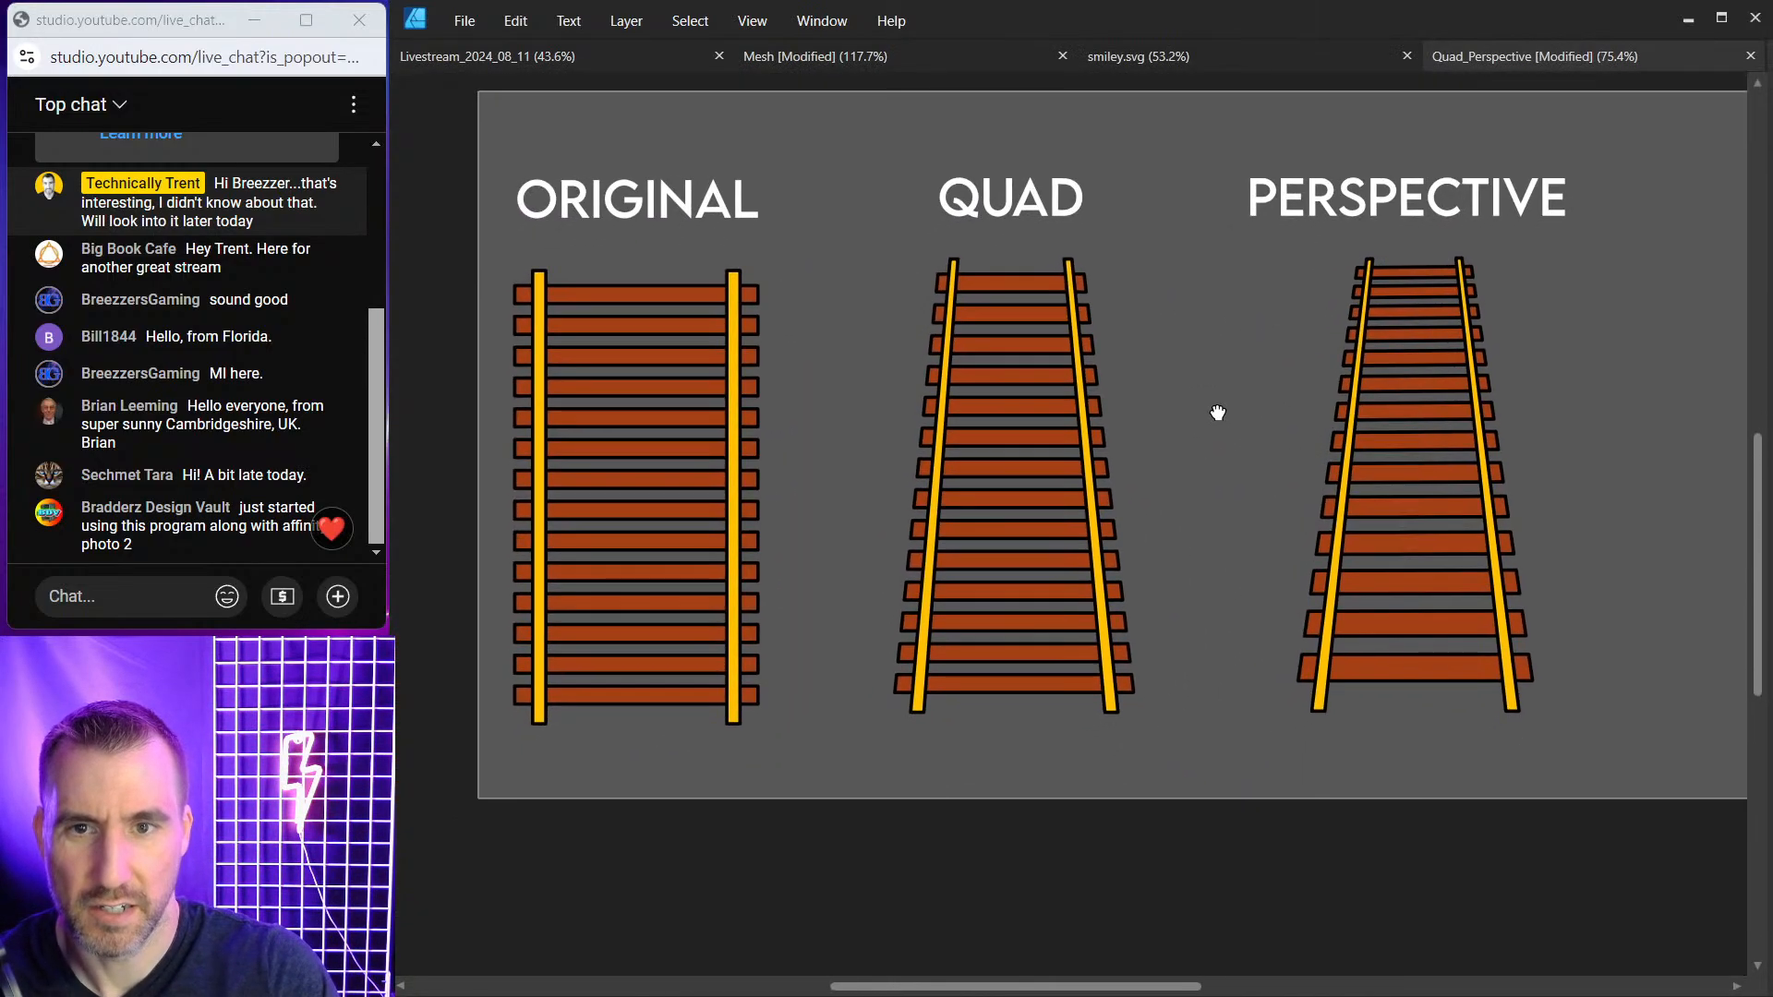
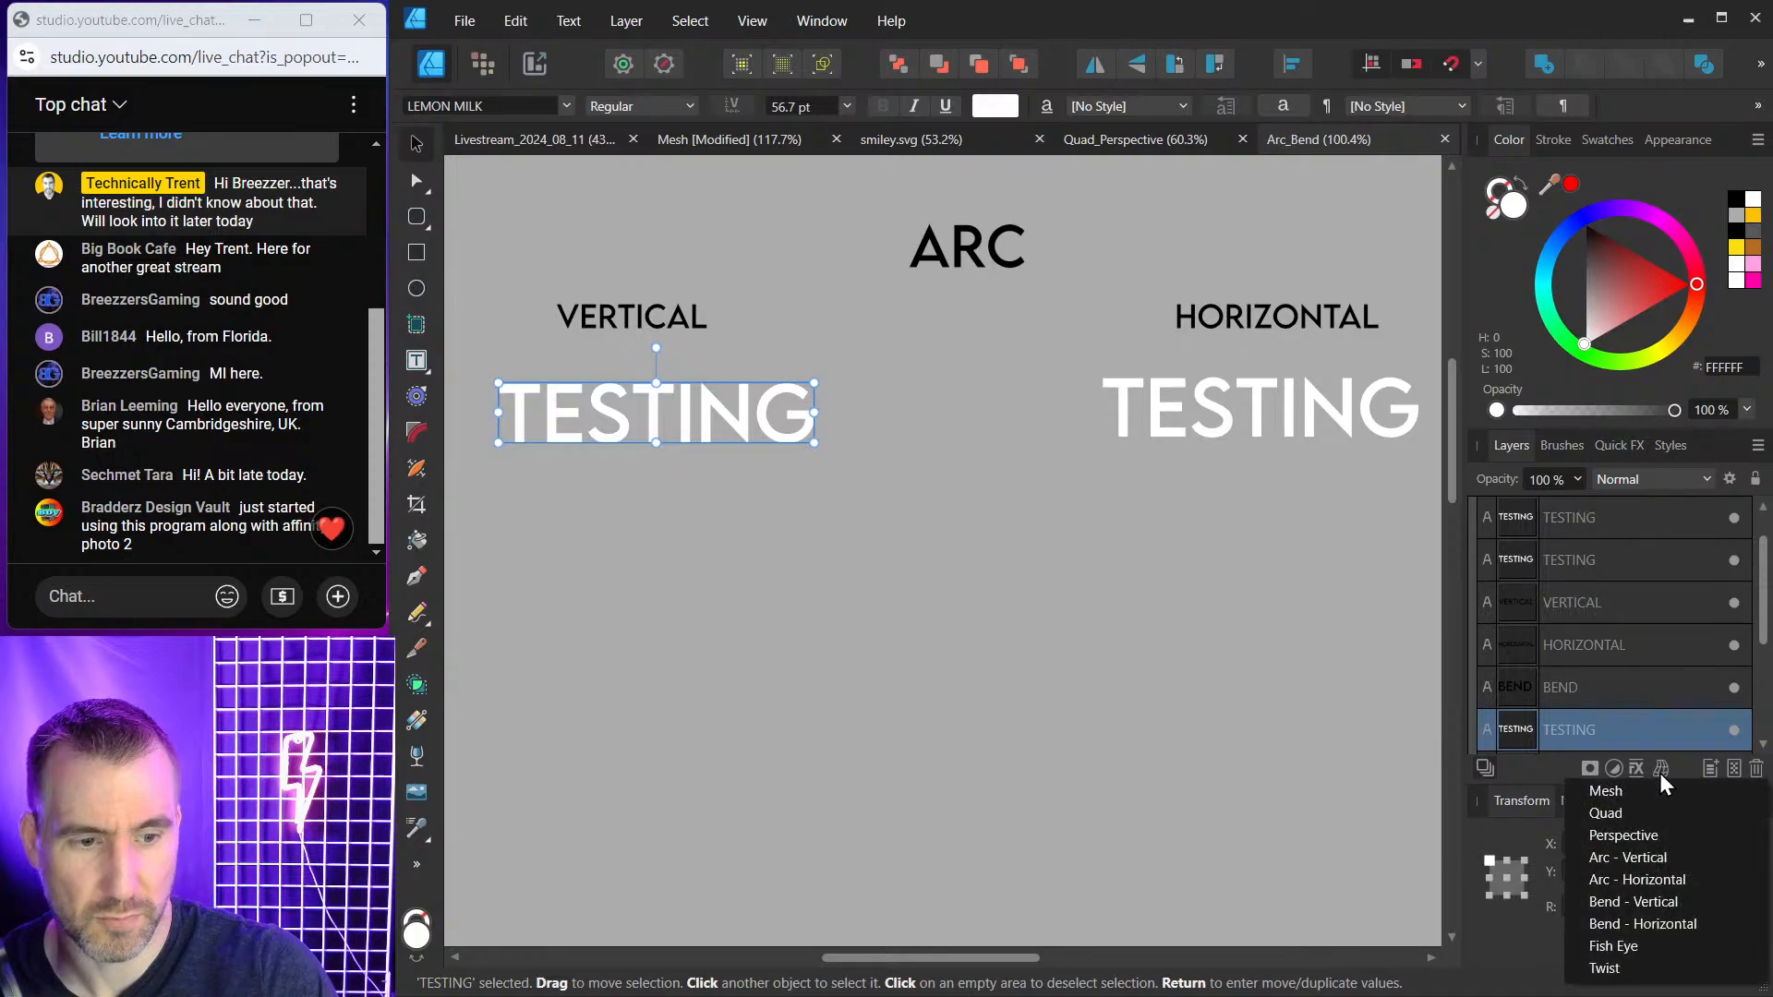
# Apply an Arc - Vertical warp to the TESTING text under the VERTICAL label.
pyautogui.click(1664, 857)
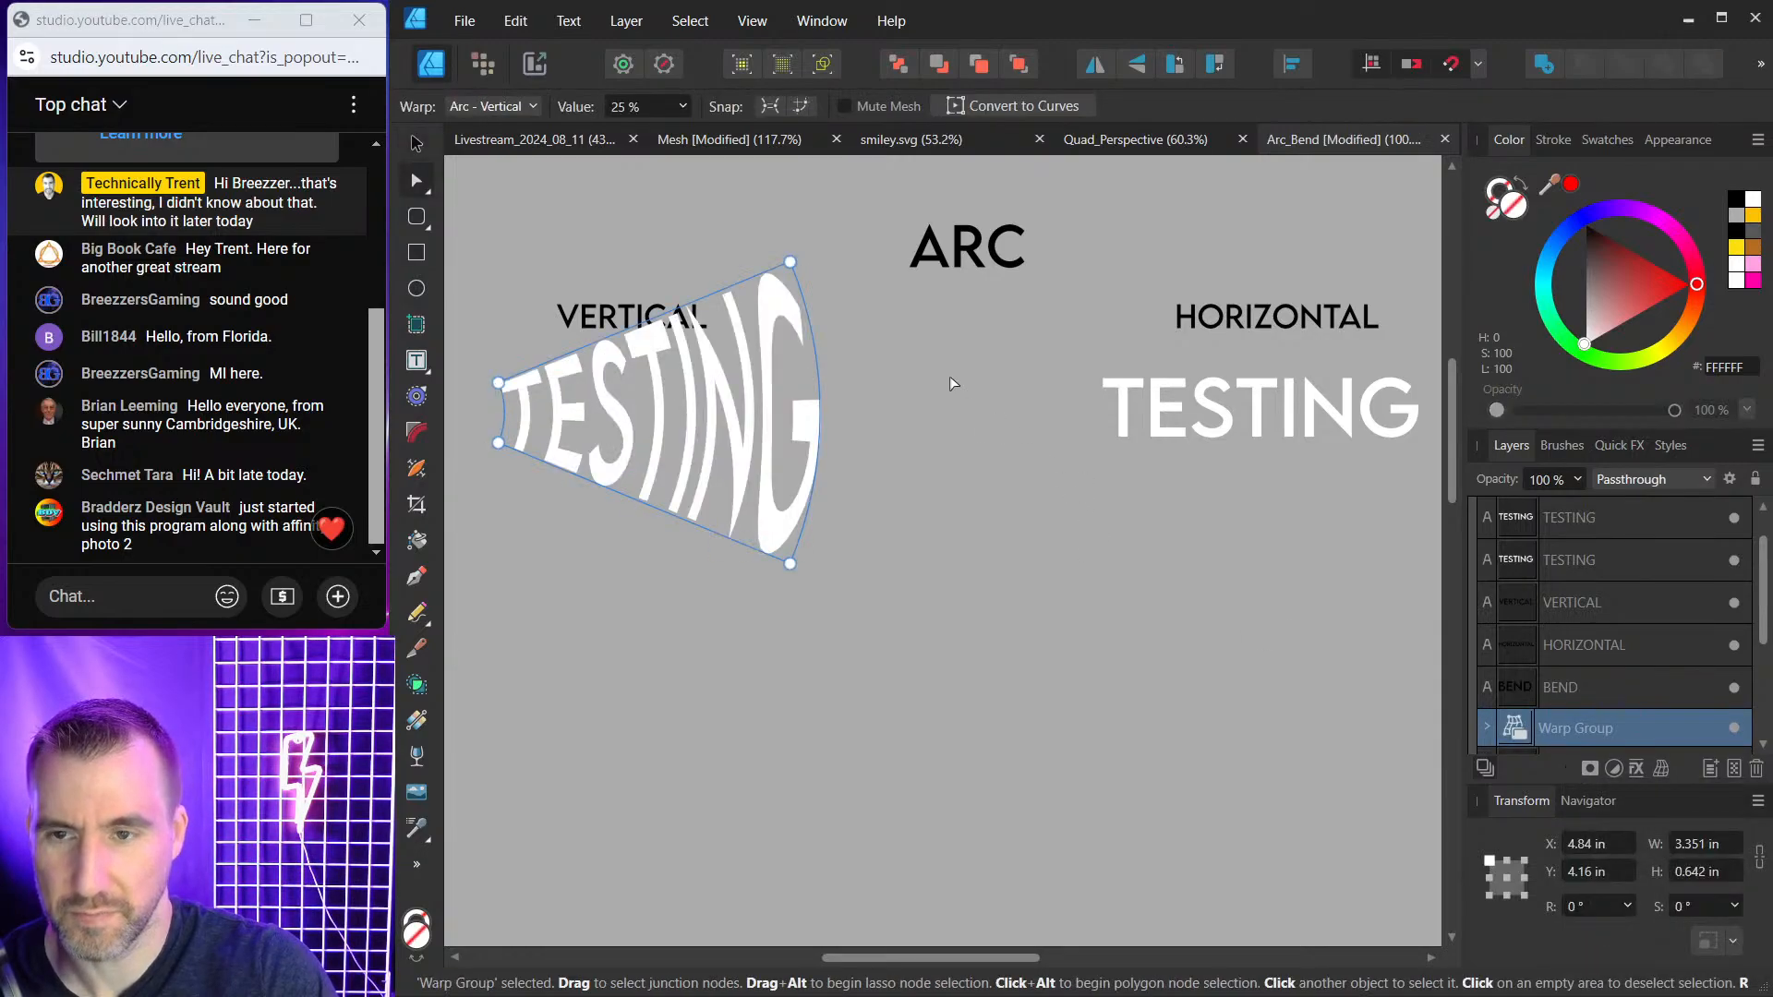
pyautogui.moveTo(789, 264)
pyautogui.mouseDown()
pyautogui.moveTo(801, 305)
pyautogui.moveTo(793, 267)
pyautogui.mouseUp()
pyautogui.click(415, 148)
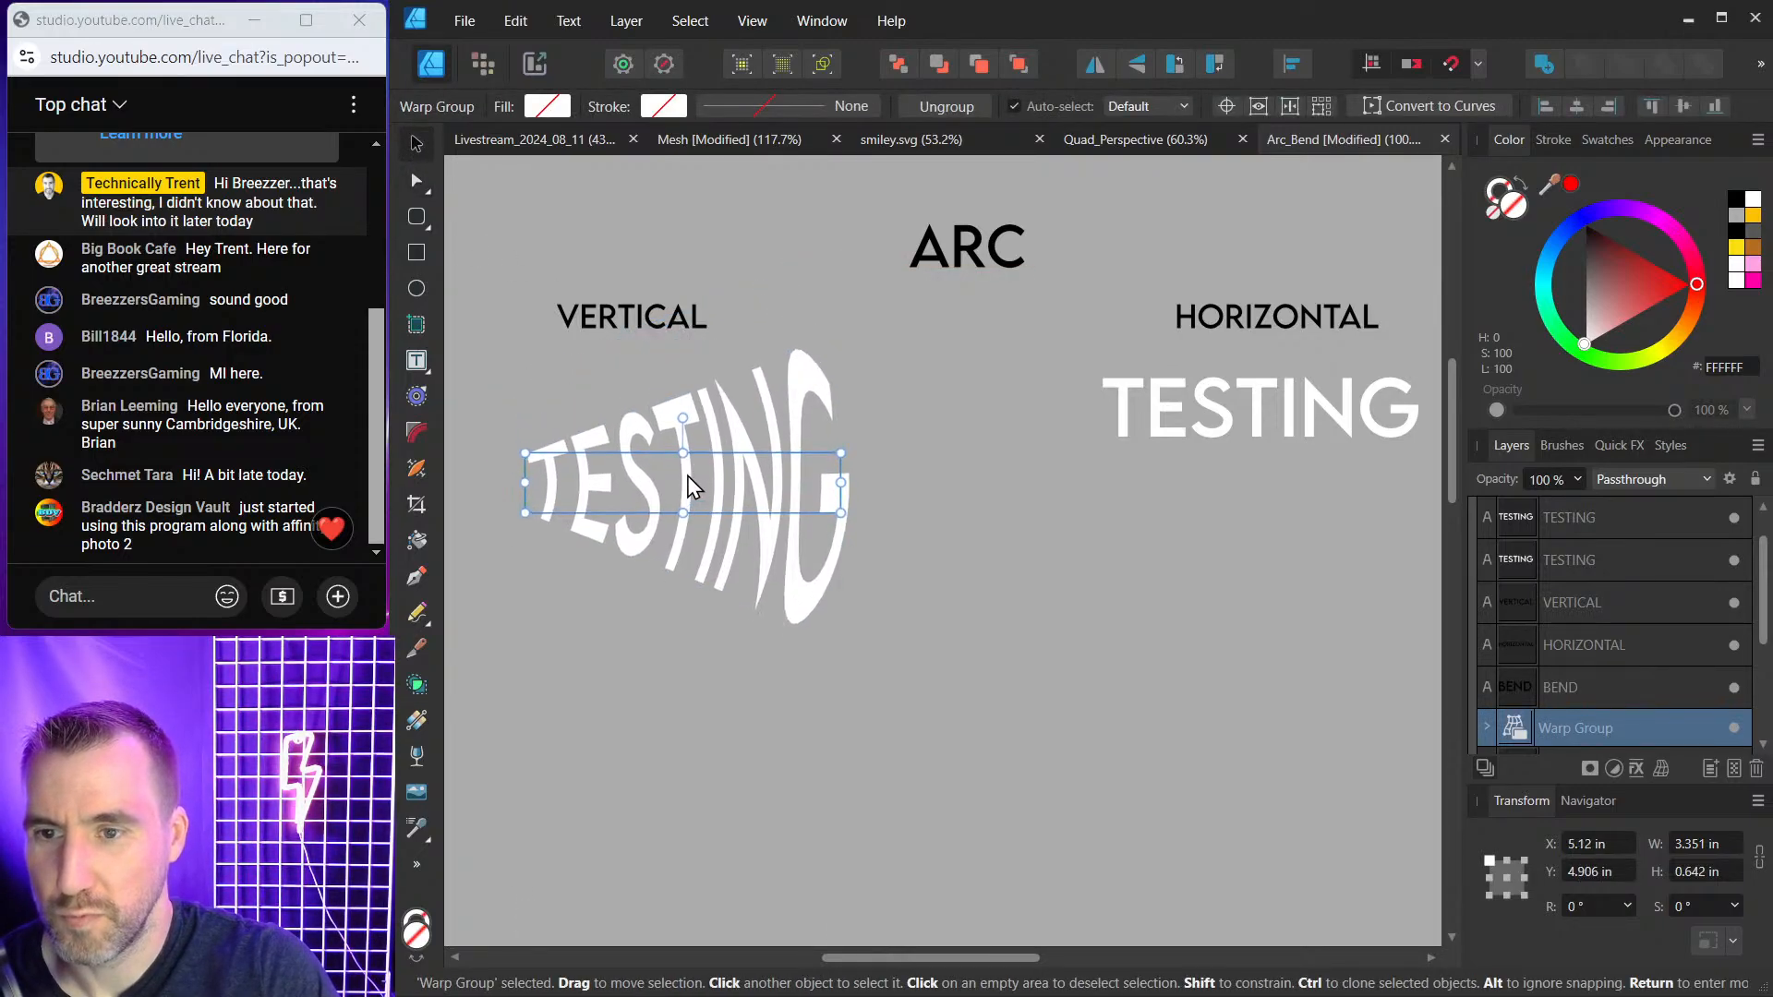
pyautogui.click(811, 390)
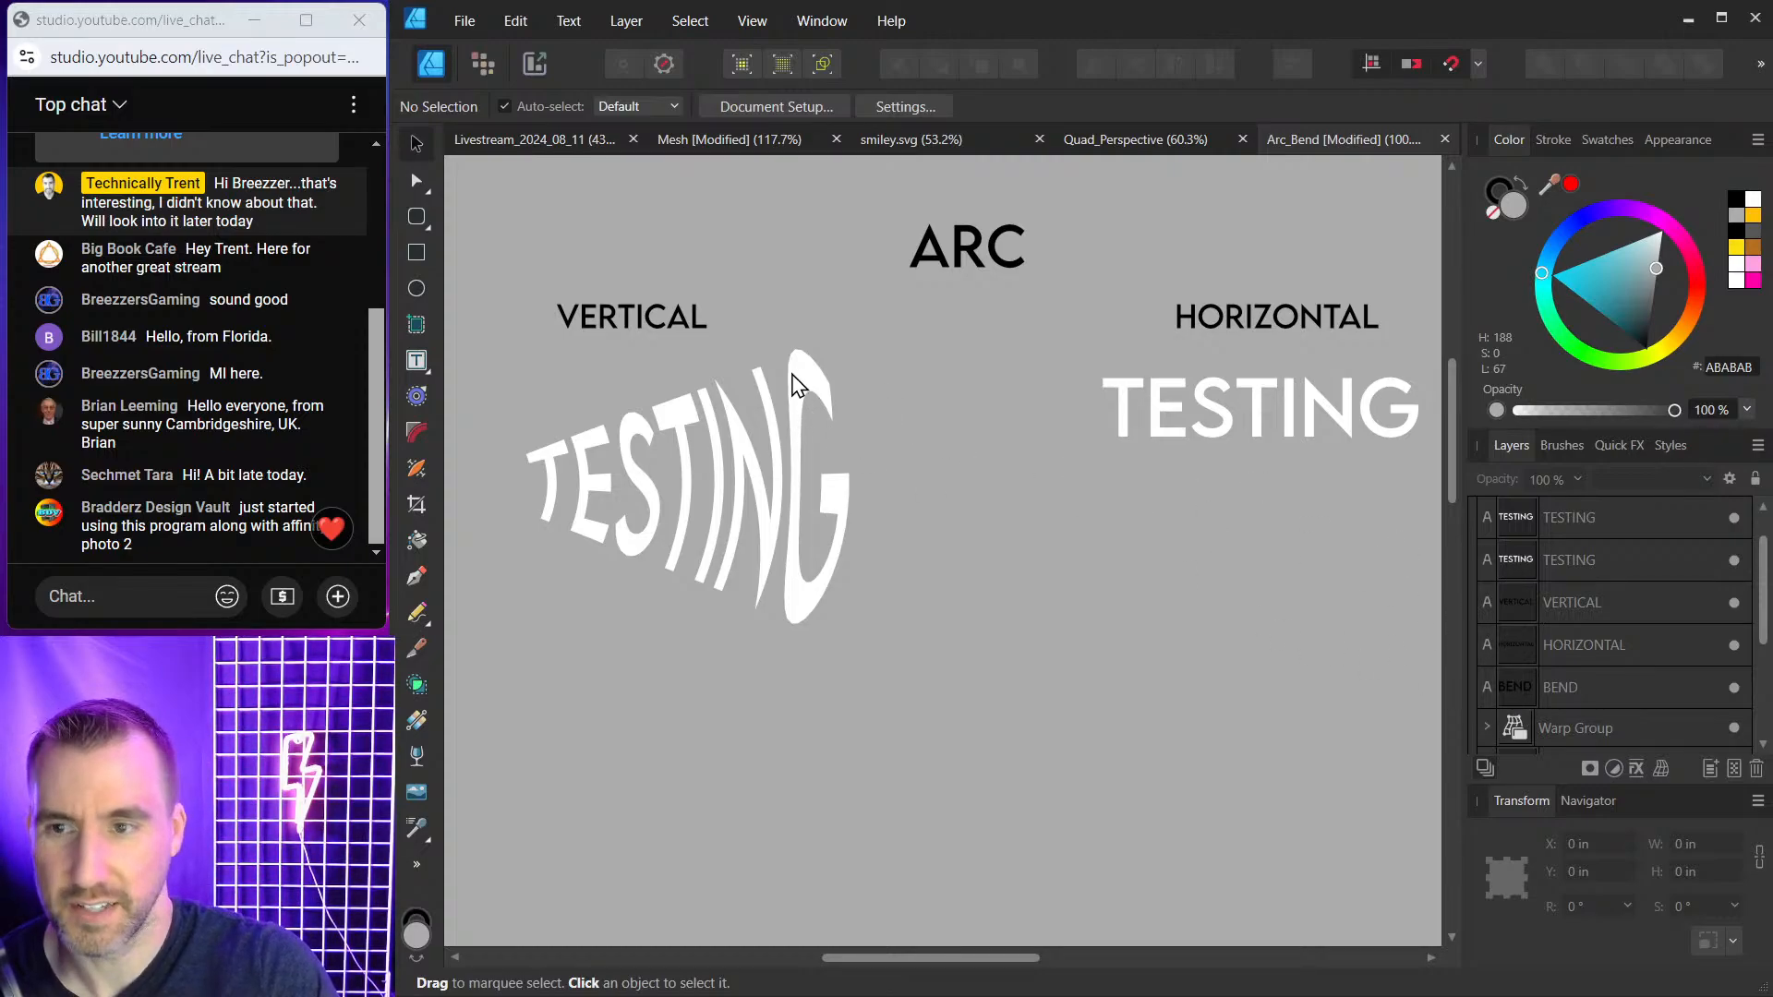
pyautogui.click(415, 182)
pyautogui.click(831, 504)
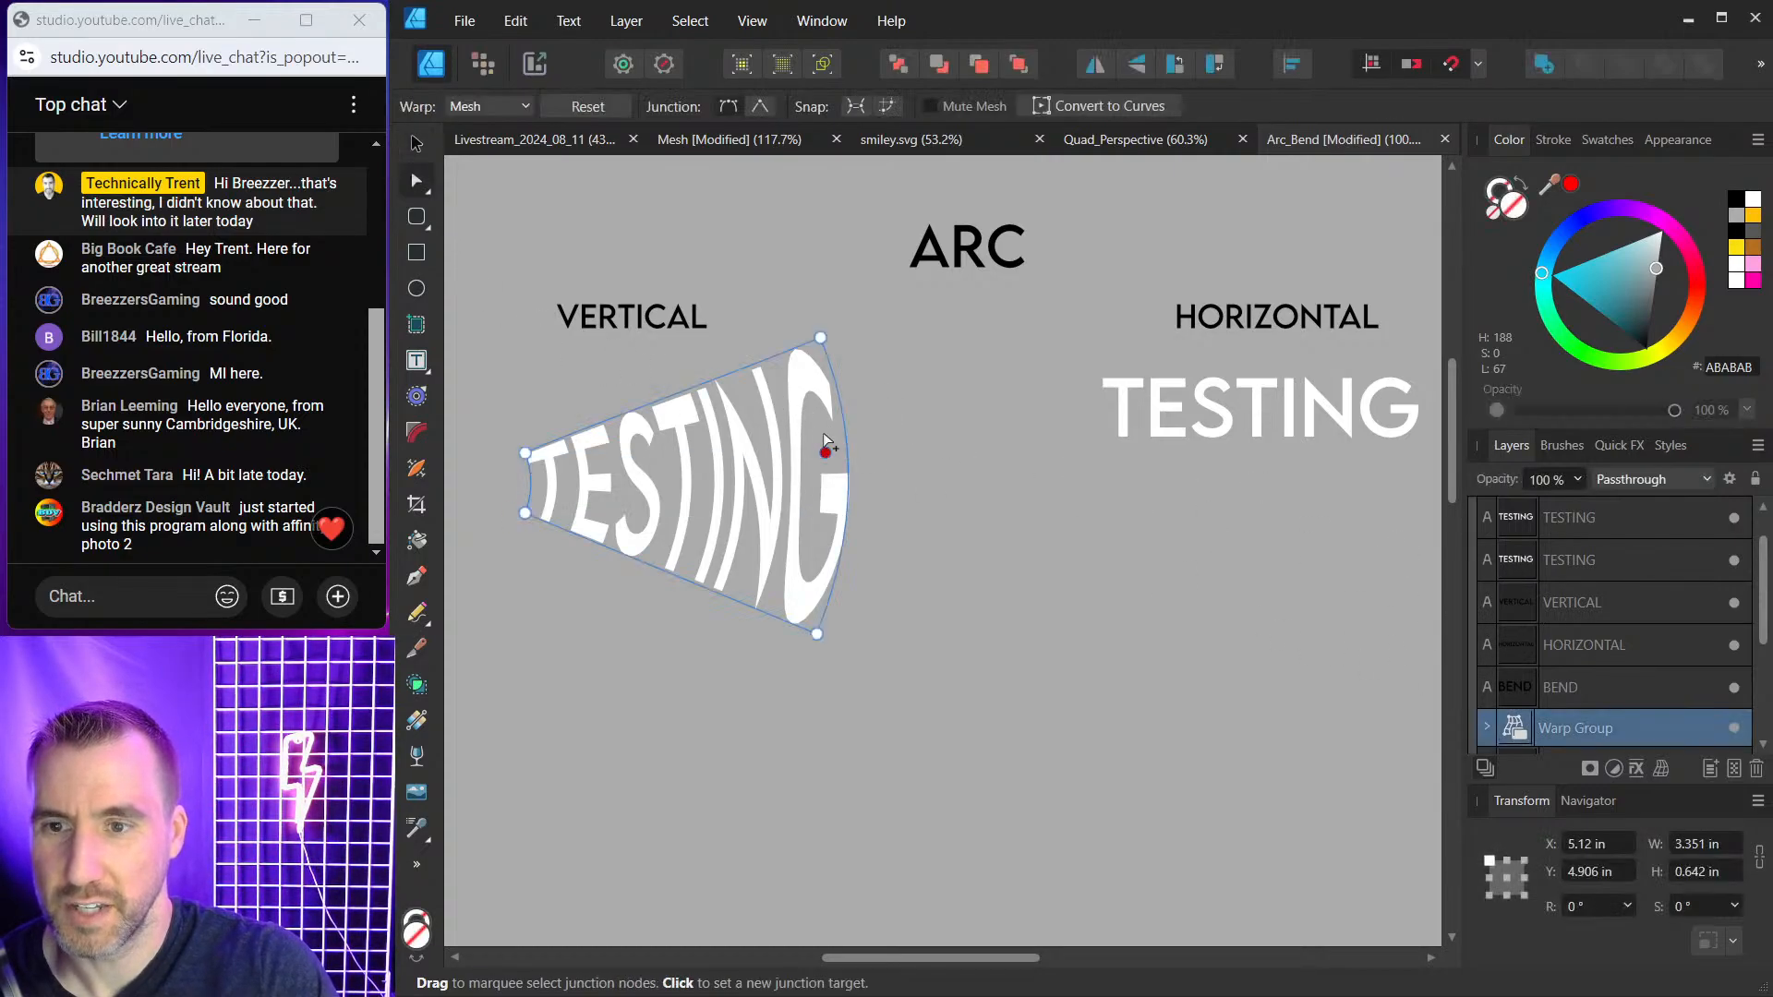
pyautogui.click(843, 347)
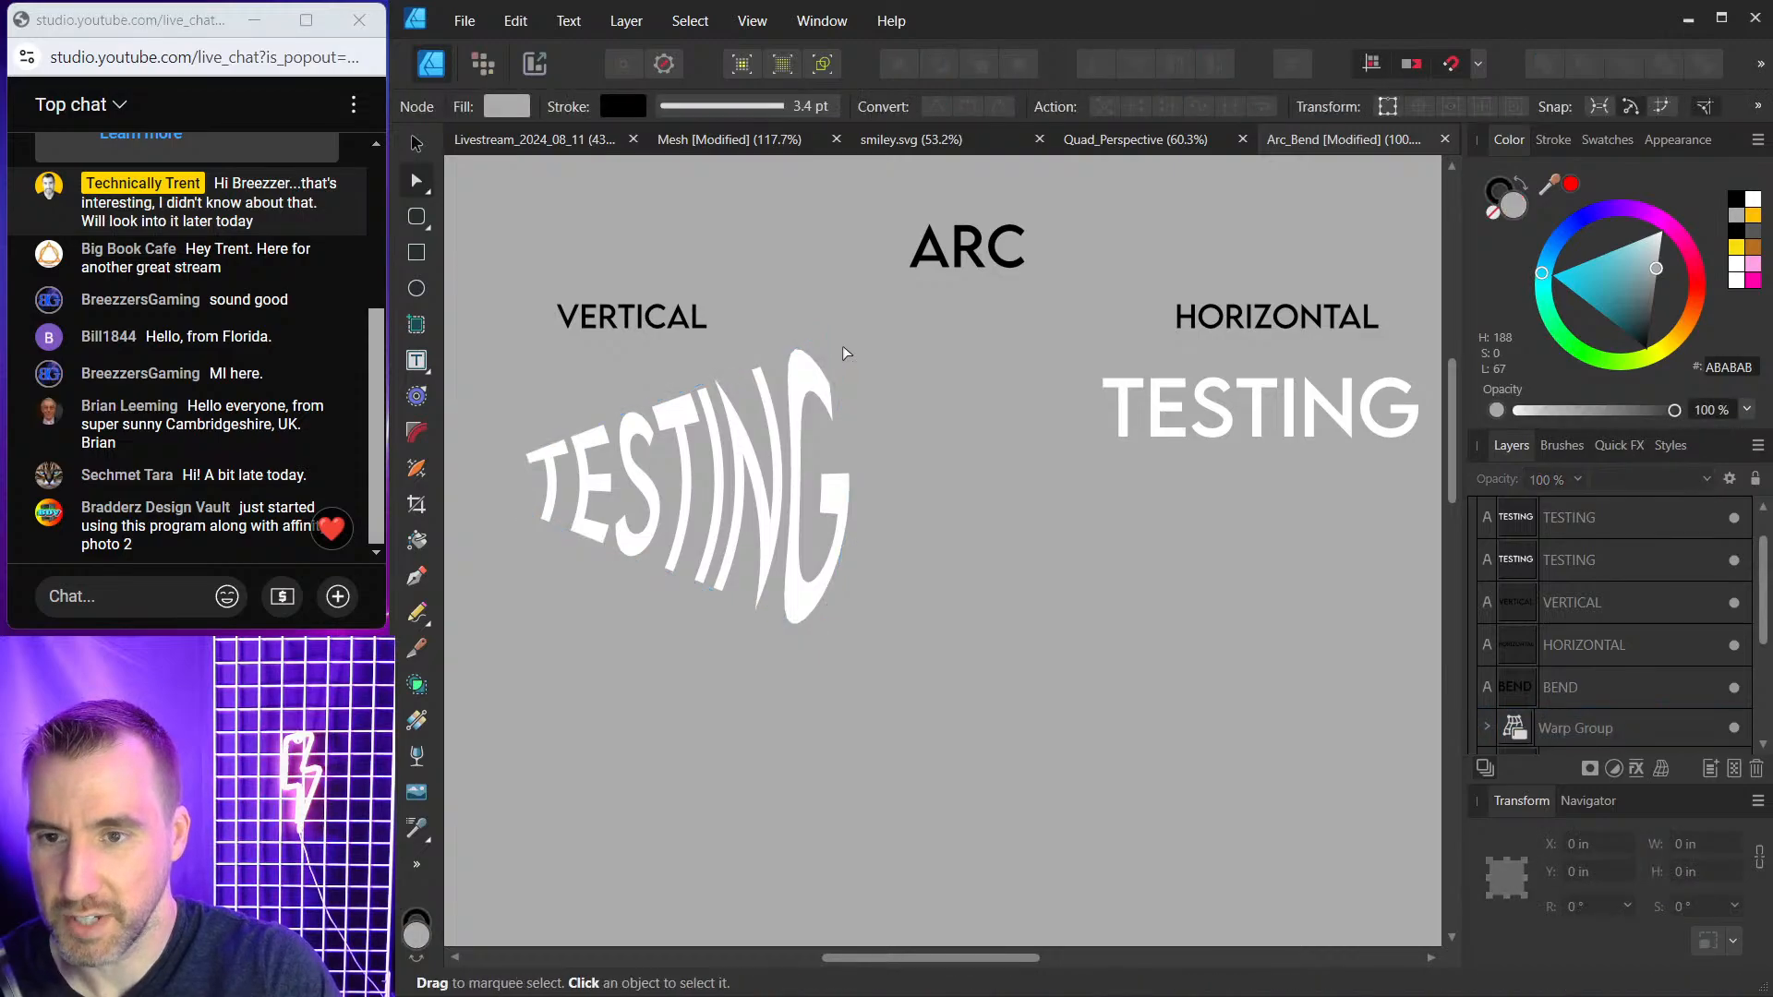
pyautogui.hotkey('ctrl', 'z')
pyautogui.hotkey('ctrl', 'z')
pyautogui.hotkey('ctrl', 'z')
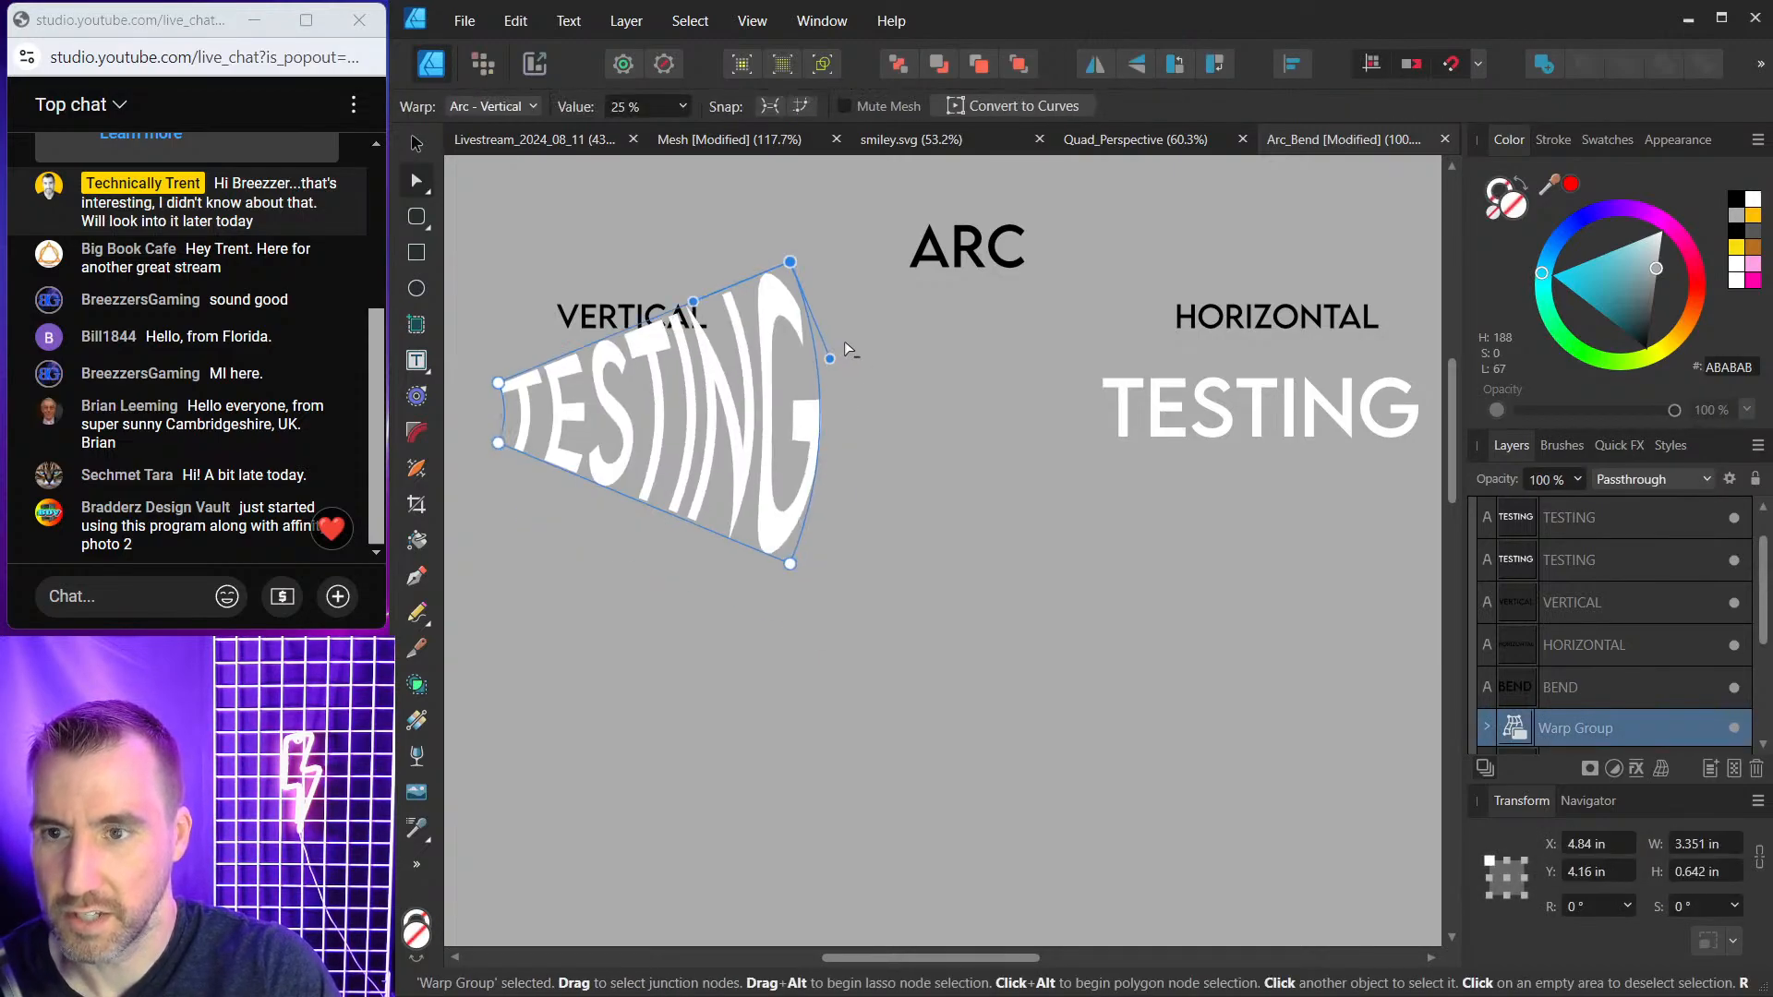
# Move the vertically arced TESTING text down clear of the VERTICAL label, to about X 5.12 in and Y 5.04 in.
pyautogui.click(418, 146)
pyautogui.moveTo(711, 406); pyautogui.dragTo(738, 482)
# Try pulling the upper-right curve handle of the arced TESTING outward, reset the warp to Arc - Vertical and deselect it.
pyautogui.click(416, 181)
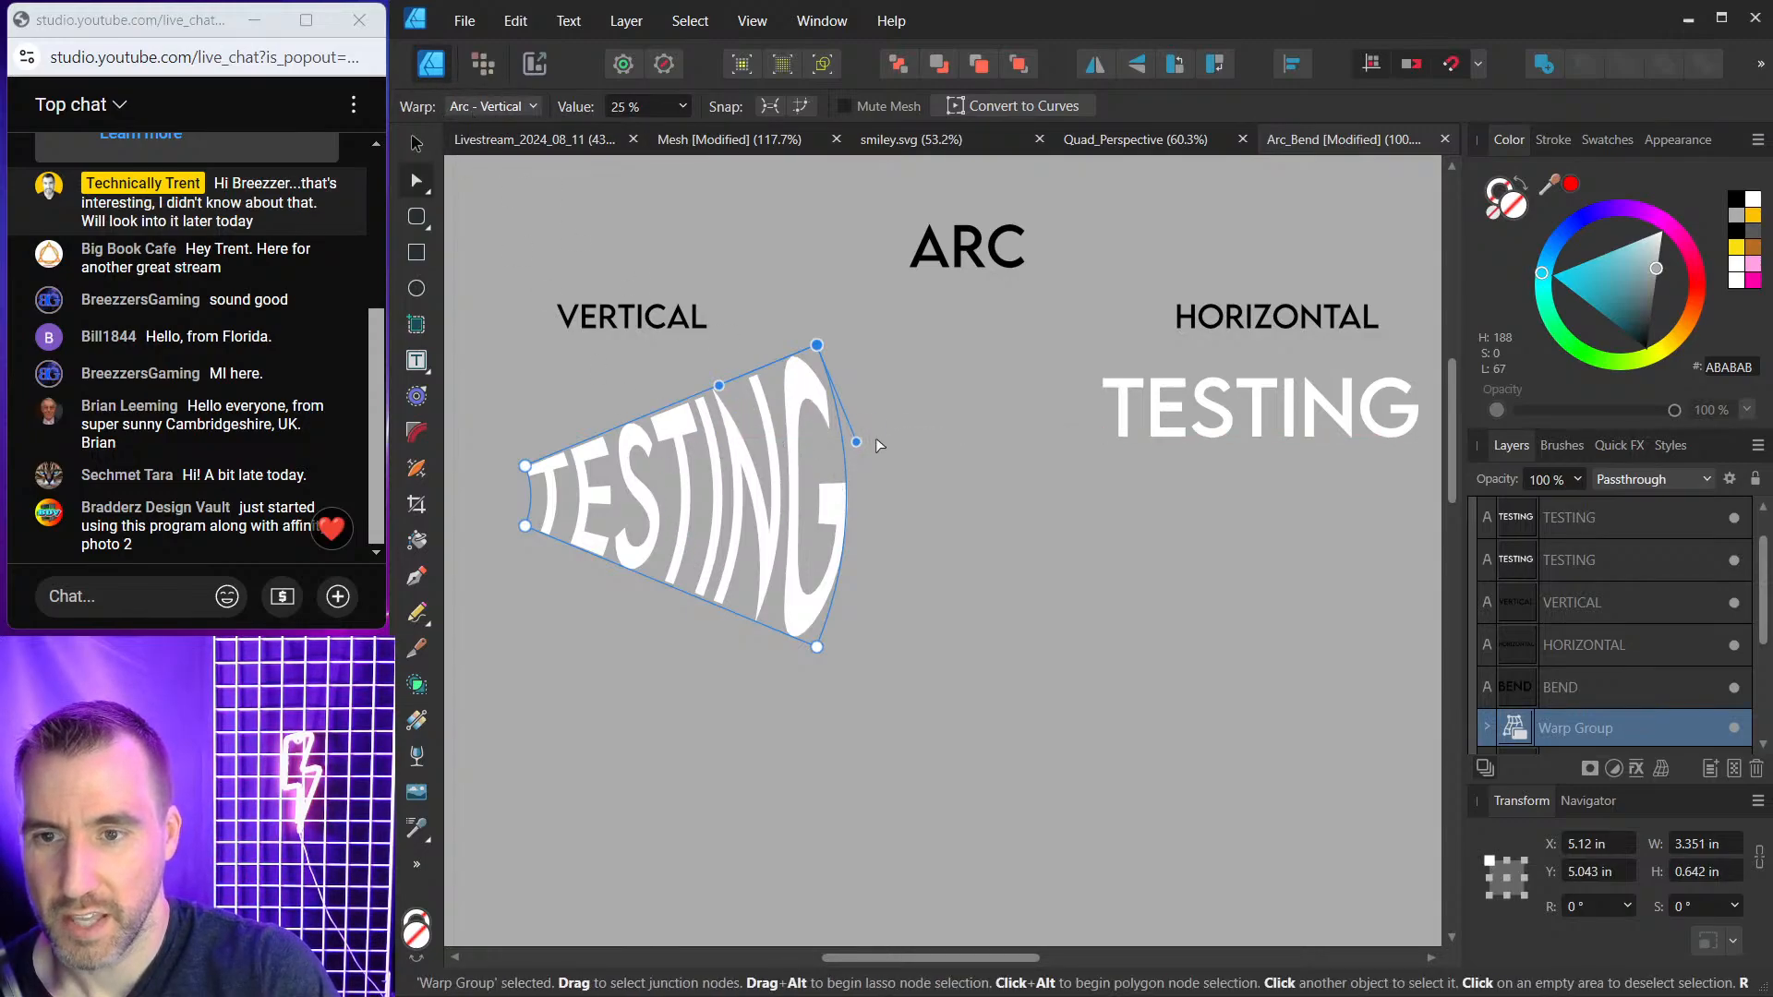
pyautogui.moveTo(859, 448); pyautogui.dragTo(927, 552)
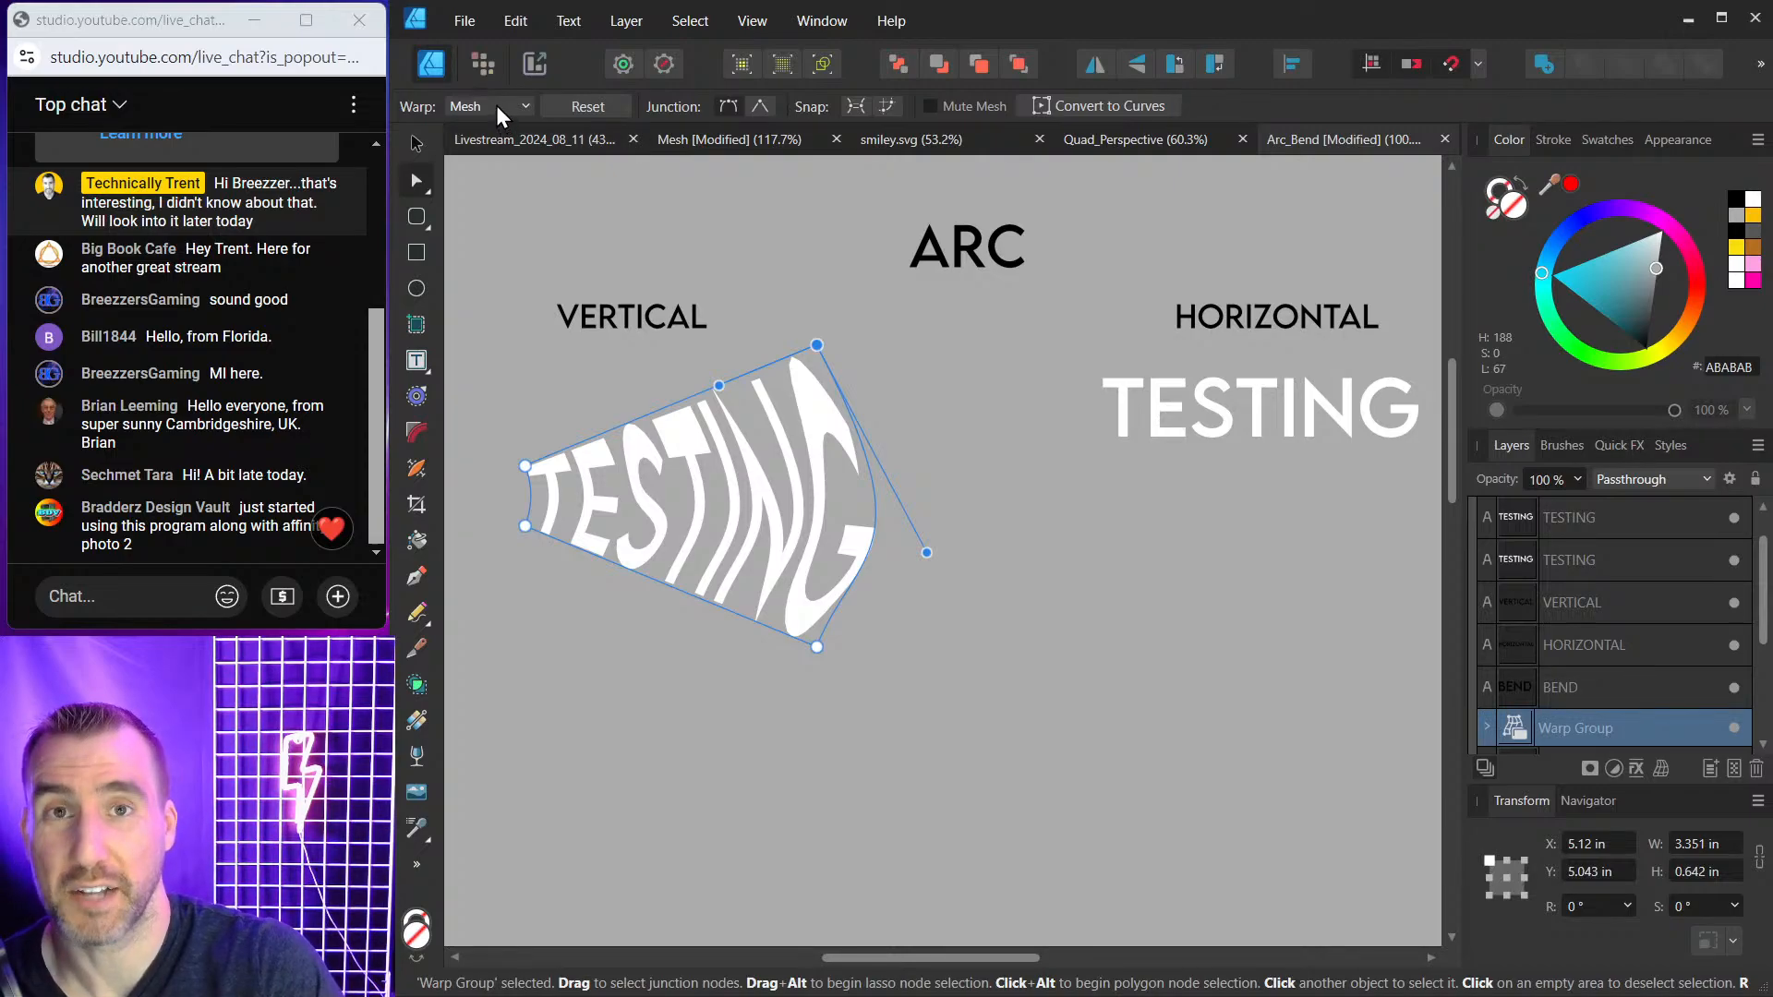
pyautogui.hotkey('ctrl', 'z')
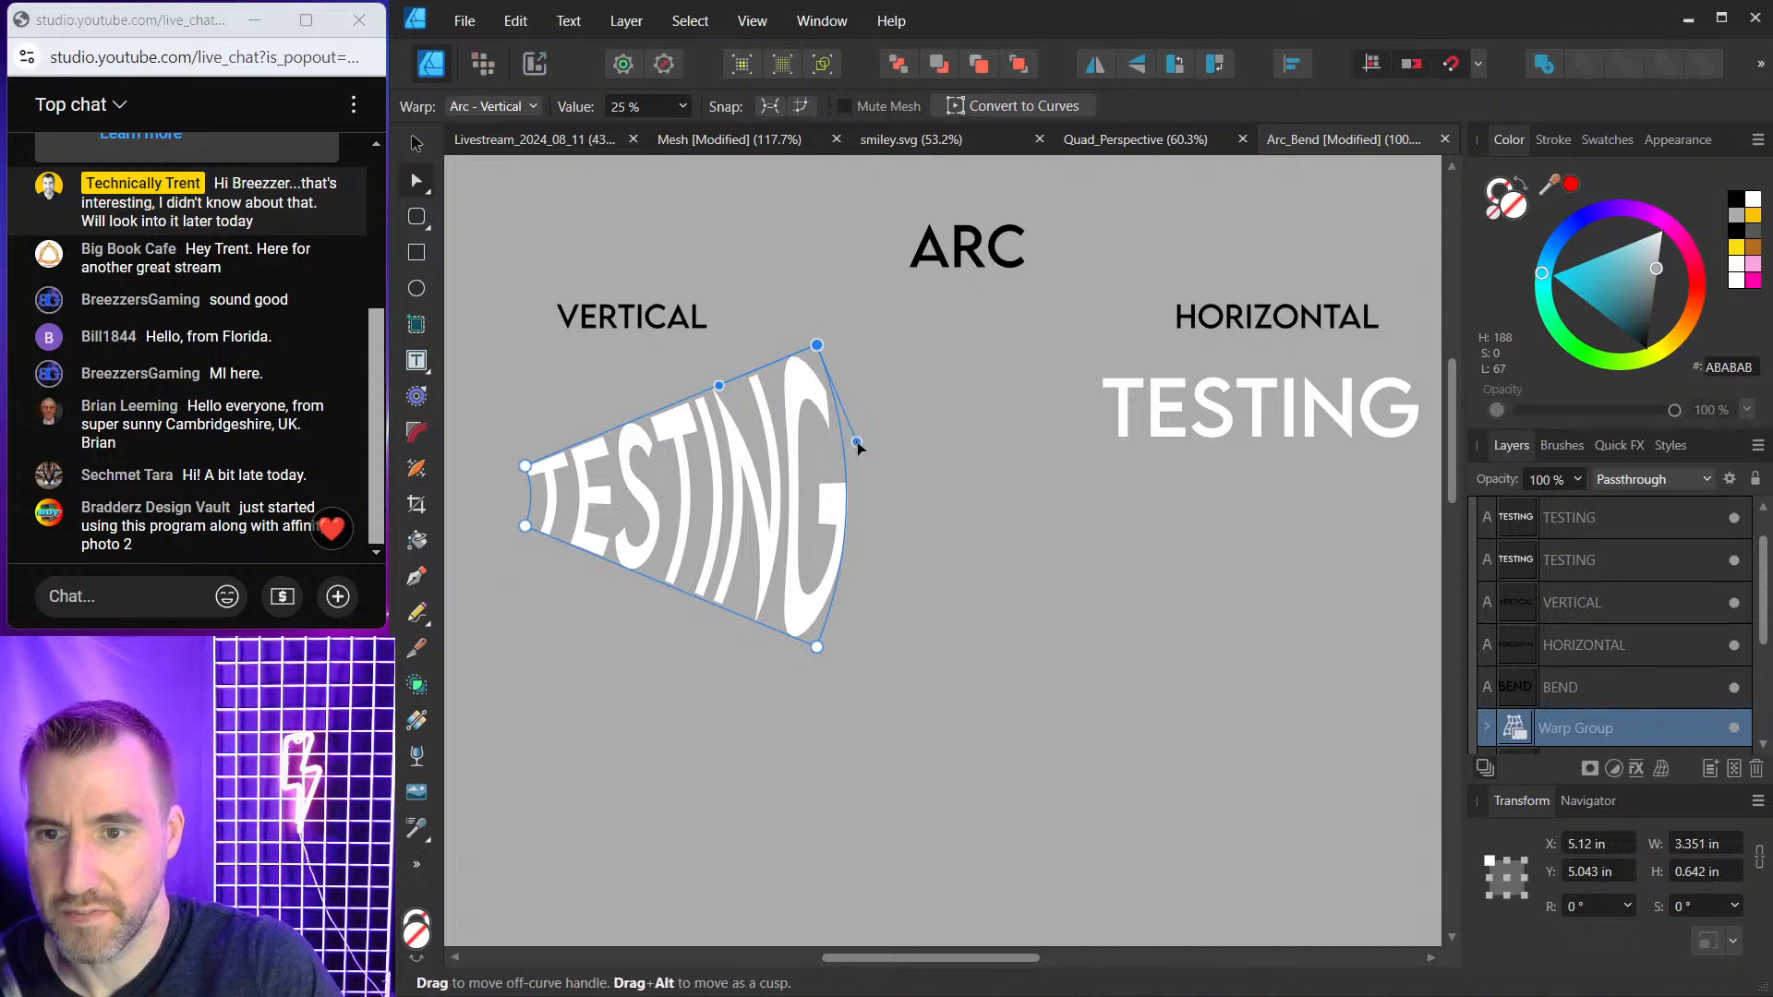
pyautogui.moveTo(859, 448); pyautogui.dragTo(931, 463)
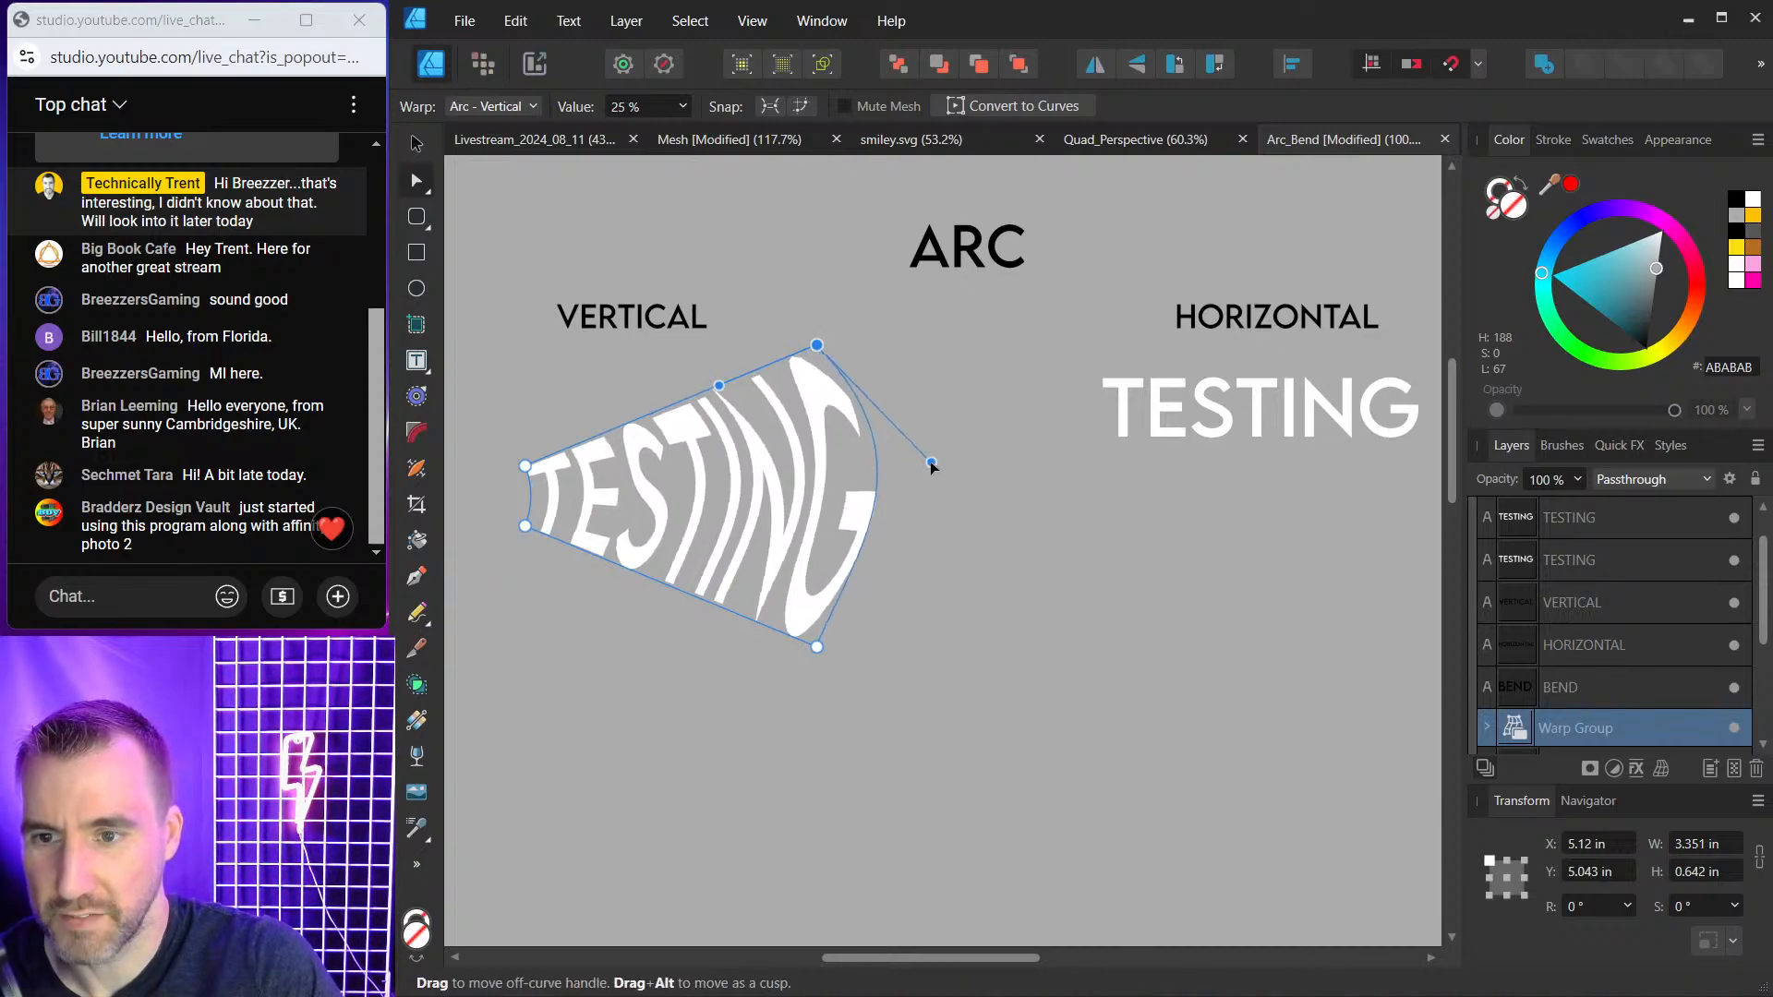
pyautogui.click(491, 106)
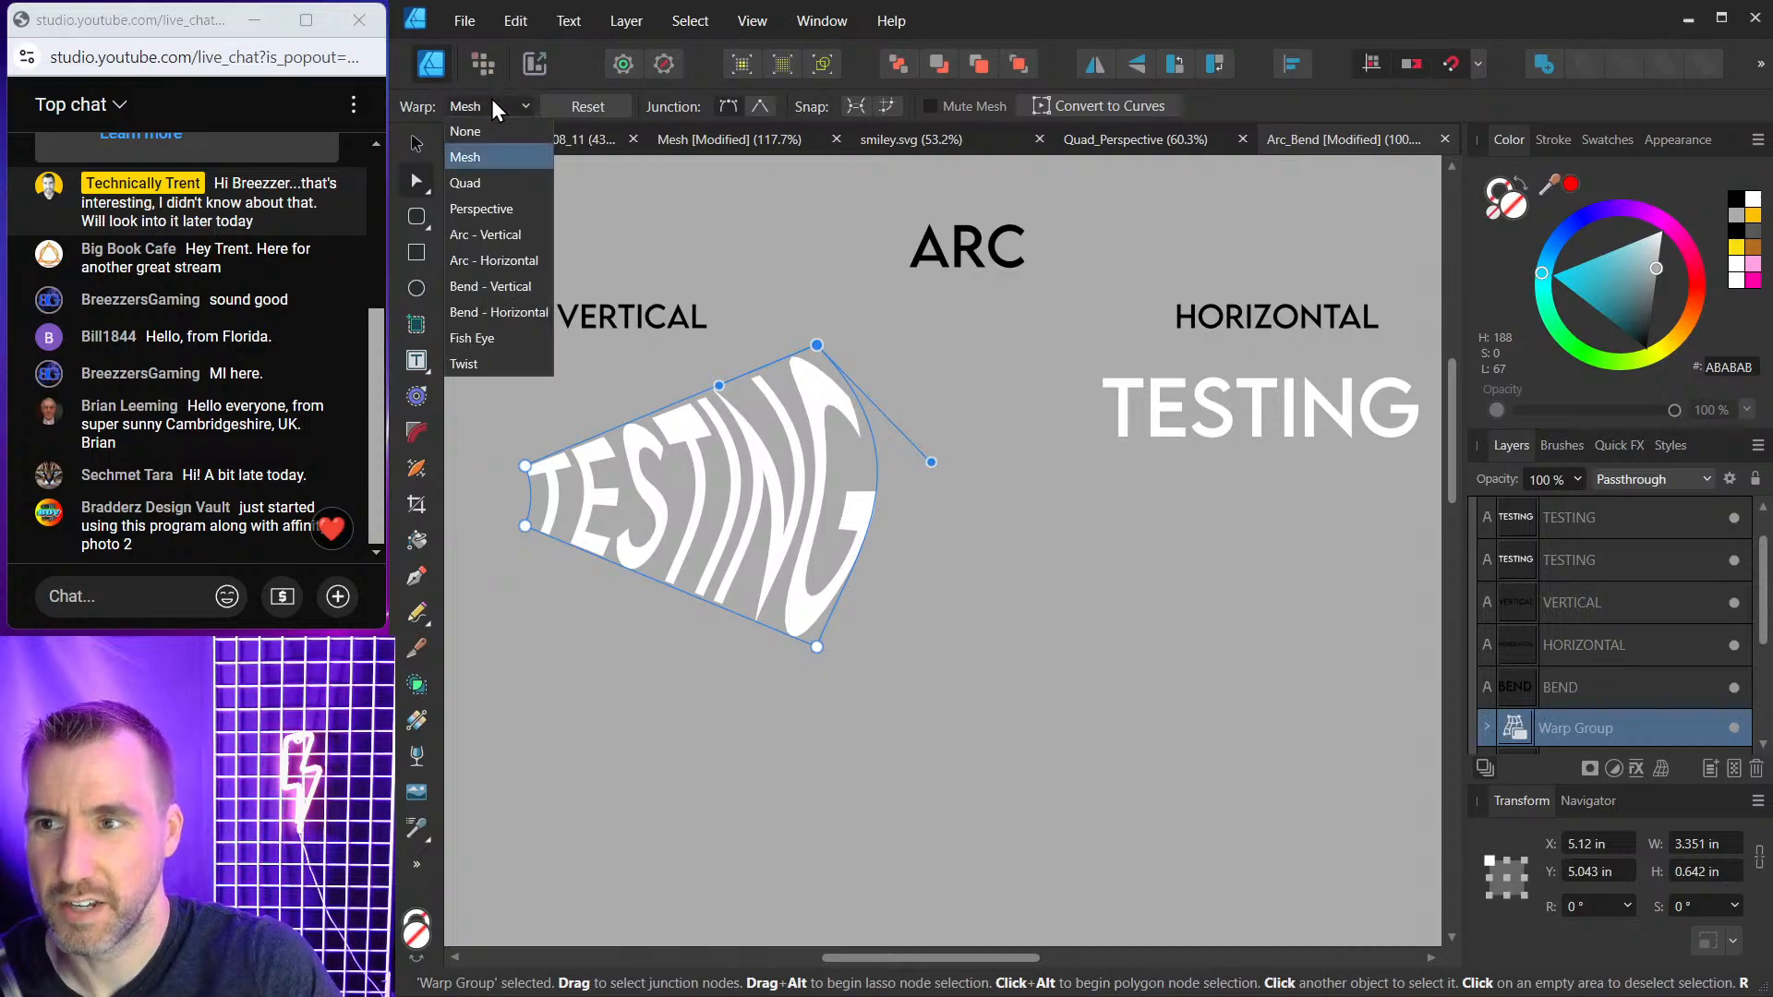
pyautogui.click(495, 232)
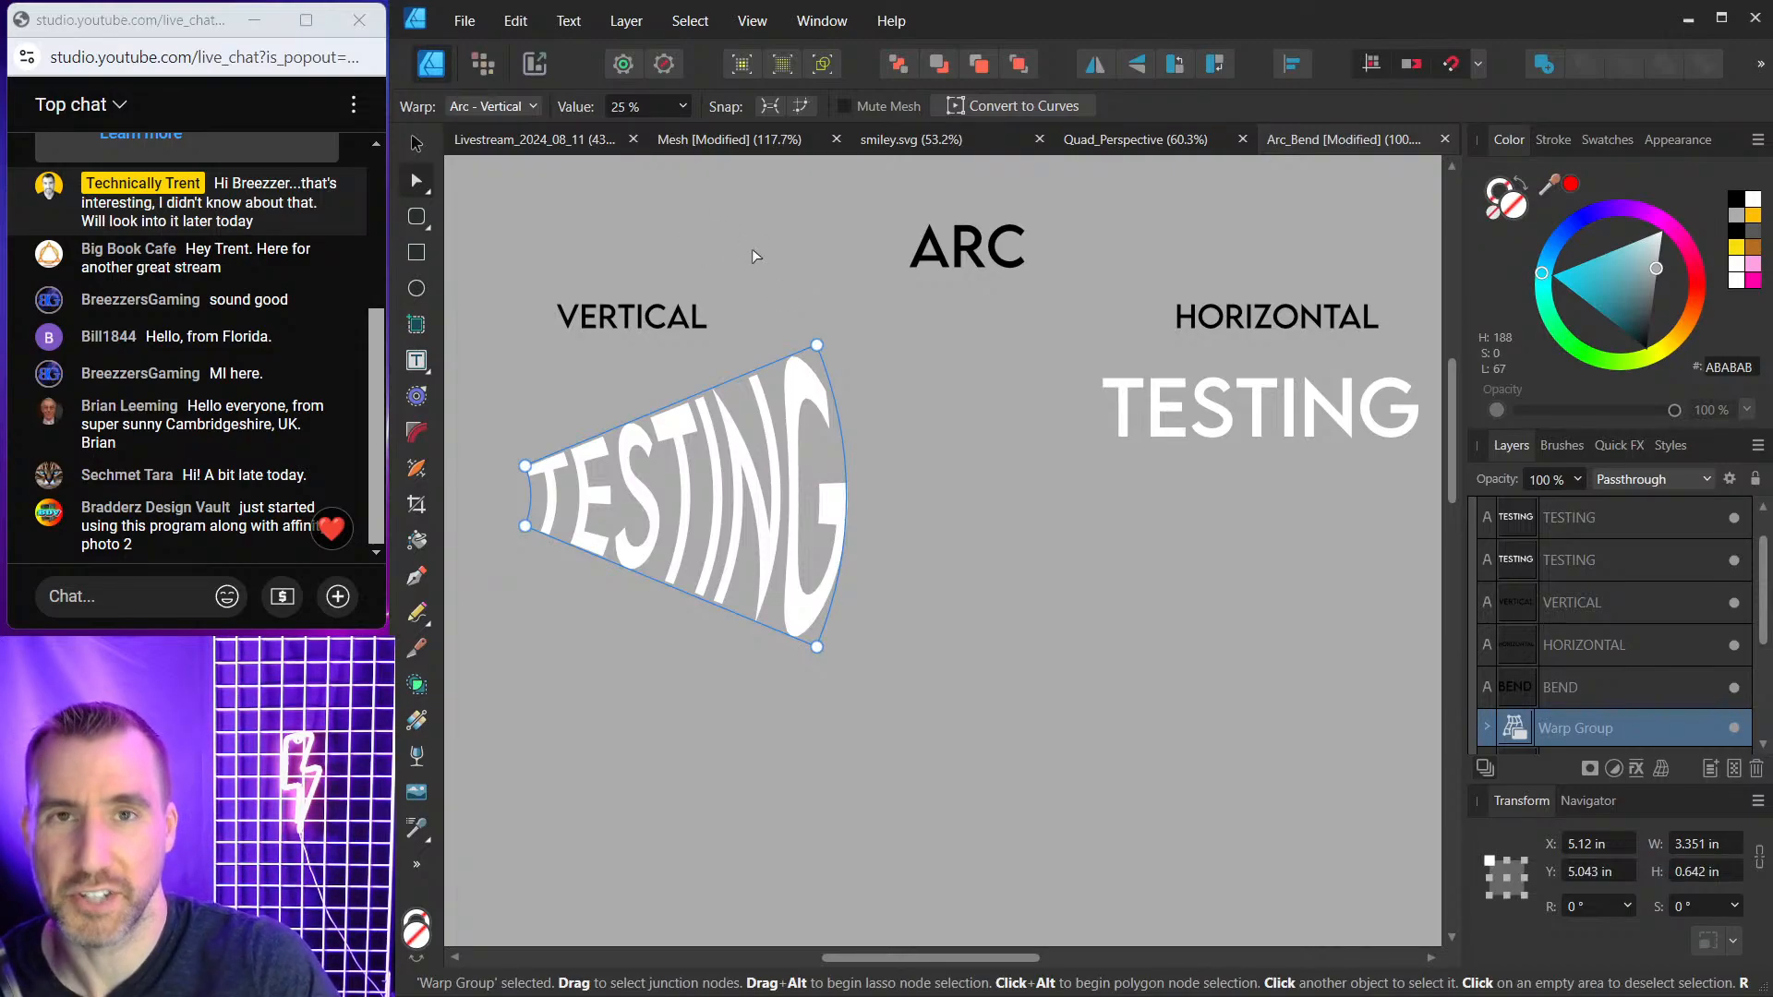
pyautogui.click(417, 146)
pyautogui.click(870, 340)
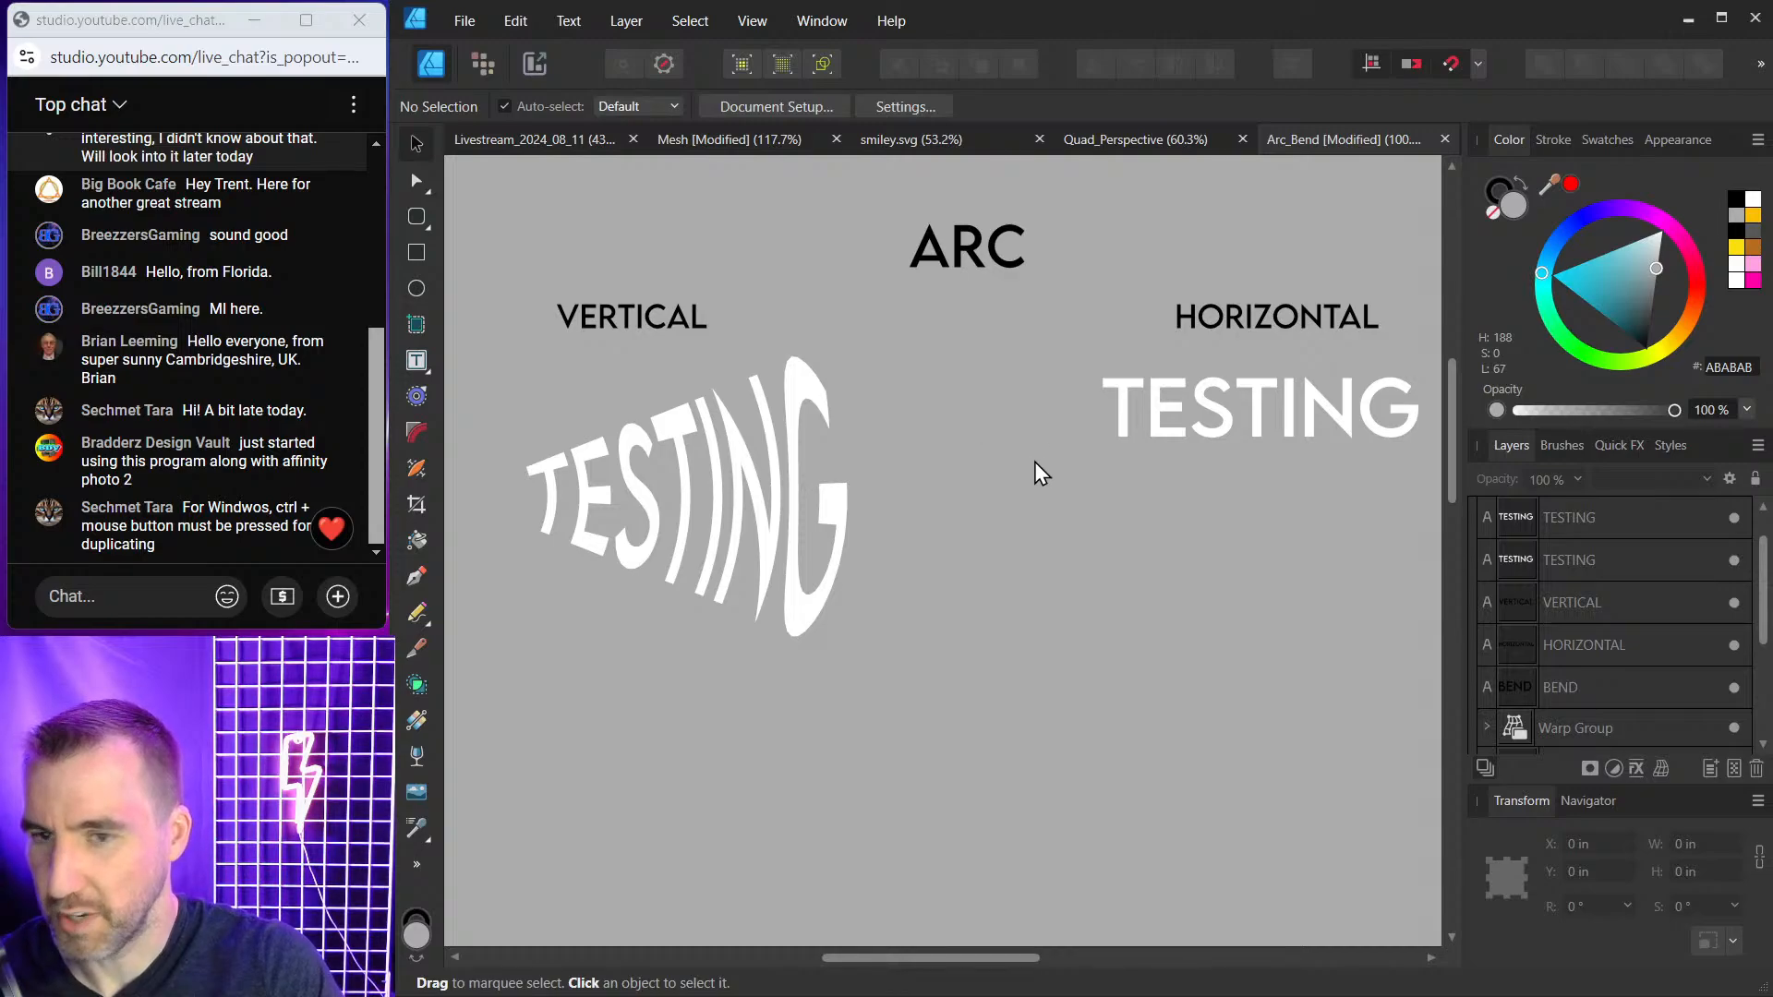
# Try duplicating the TESTING text under the HORIZONTAL label to a spot just below it, undoing each copy.
pyautogui.hscroll(3, 918, 420)
pyautogui.click(1159, 410)
pyautogui.moveTo(1154, 404); pyautogui.dragTo(1169, 521)
pyautogui.hotkey('ctrl', 'z')
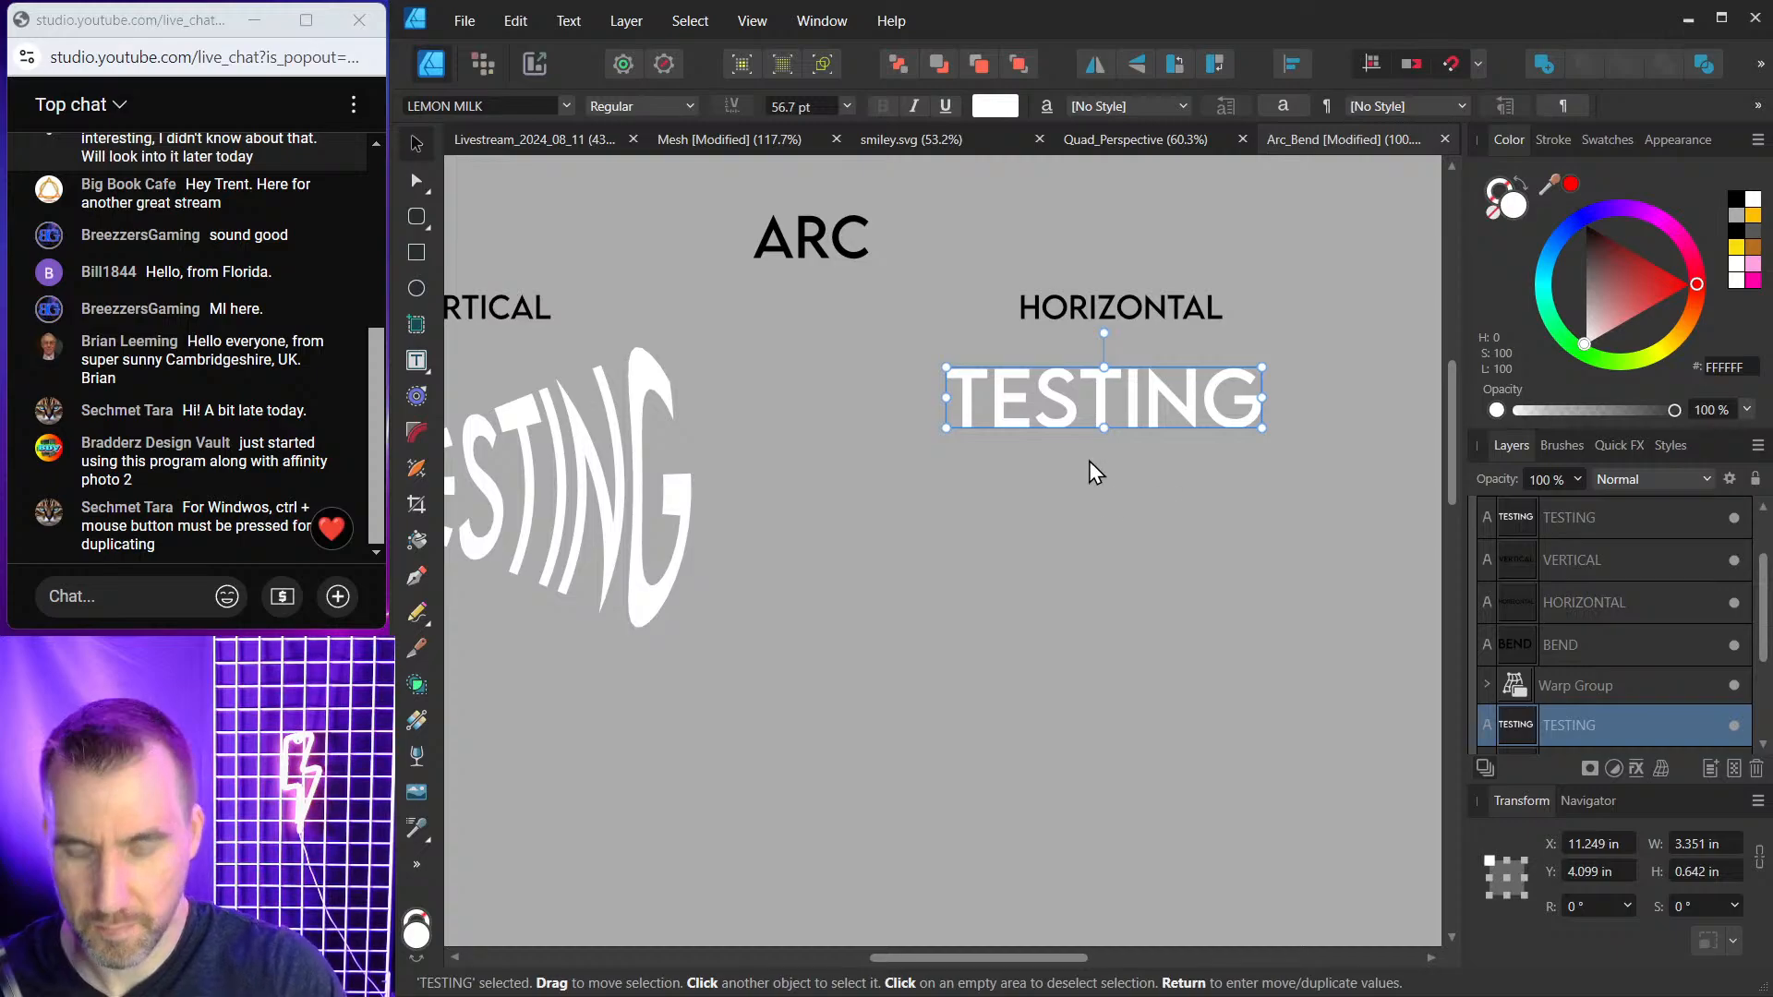
pyautogui.moveTo(1110, 417); pyautogui.dragTo(1119, 545)
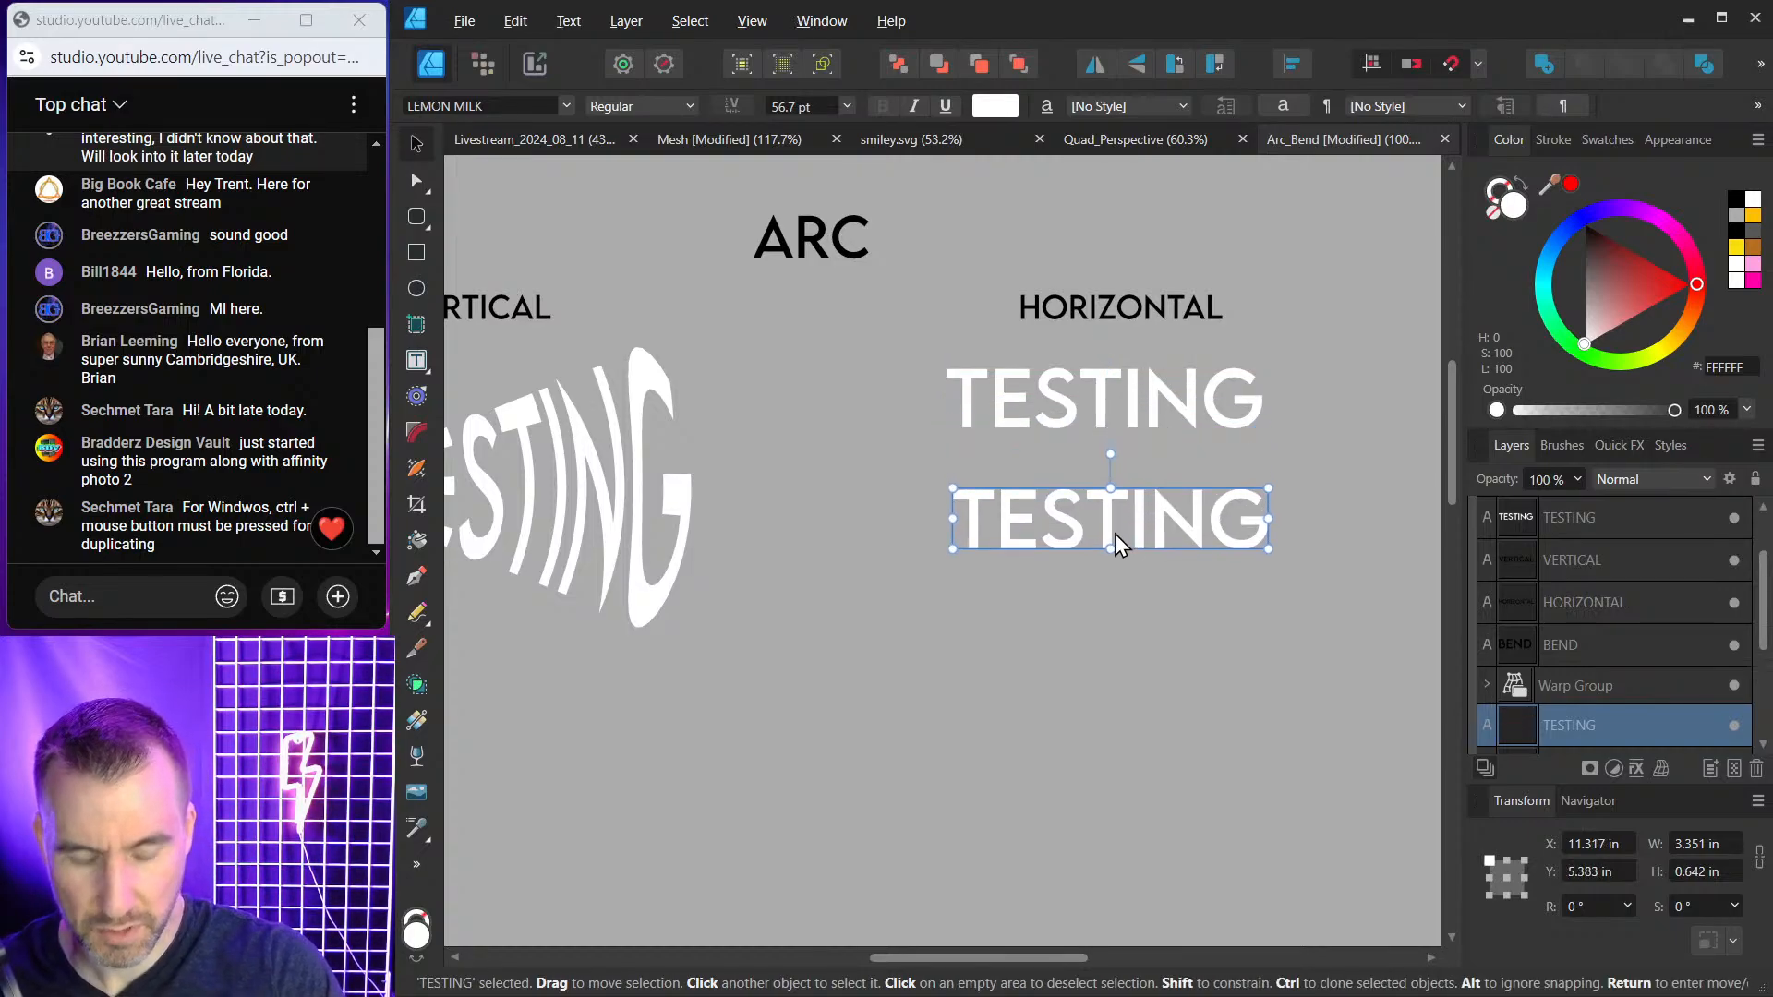
pyautogui.hotkey('ctrl', 'z')
pyautogui.moveTo(1147, 395); pyautogui.dragTo(1142, 532)
pyautogui.hotkey('ctrl', 'z')
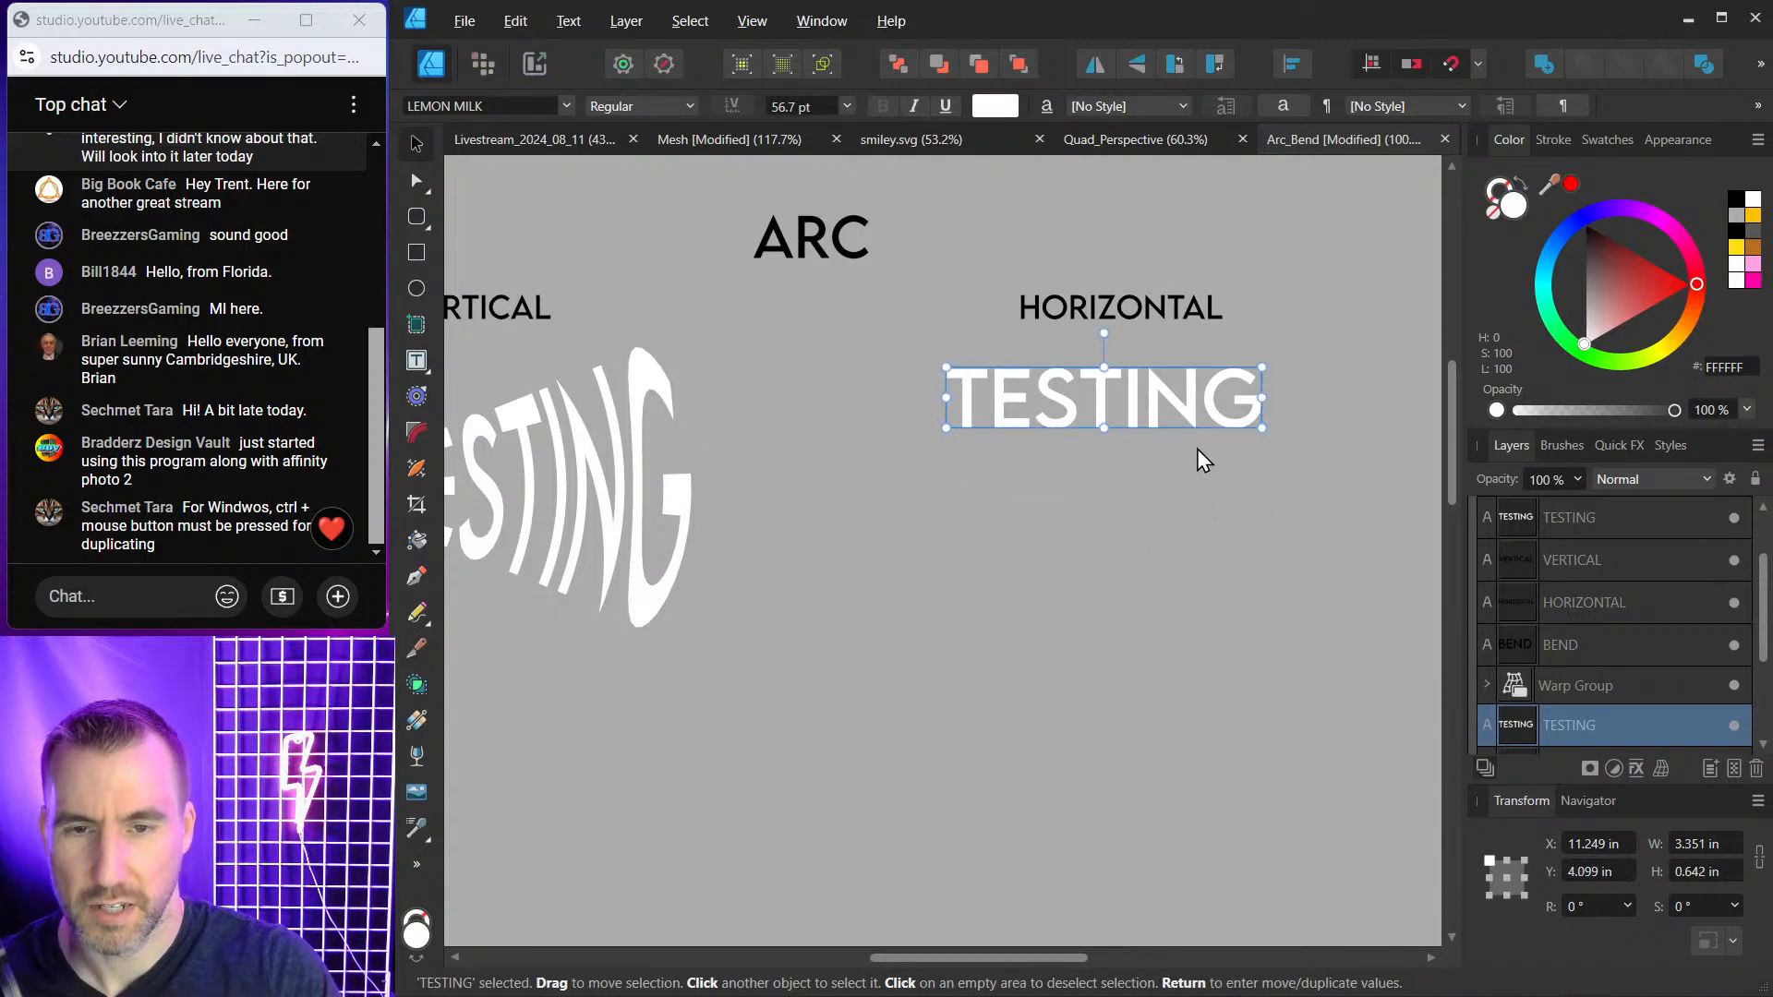
pyautogui.moveTo(1191, 390); pyautogui.dragTo(1175, 500)
pyautogui.hotkey('ctrl', 'z')
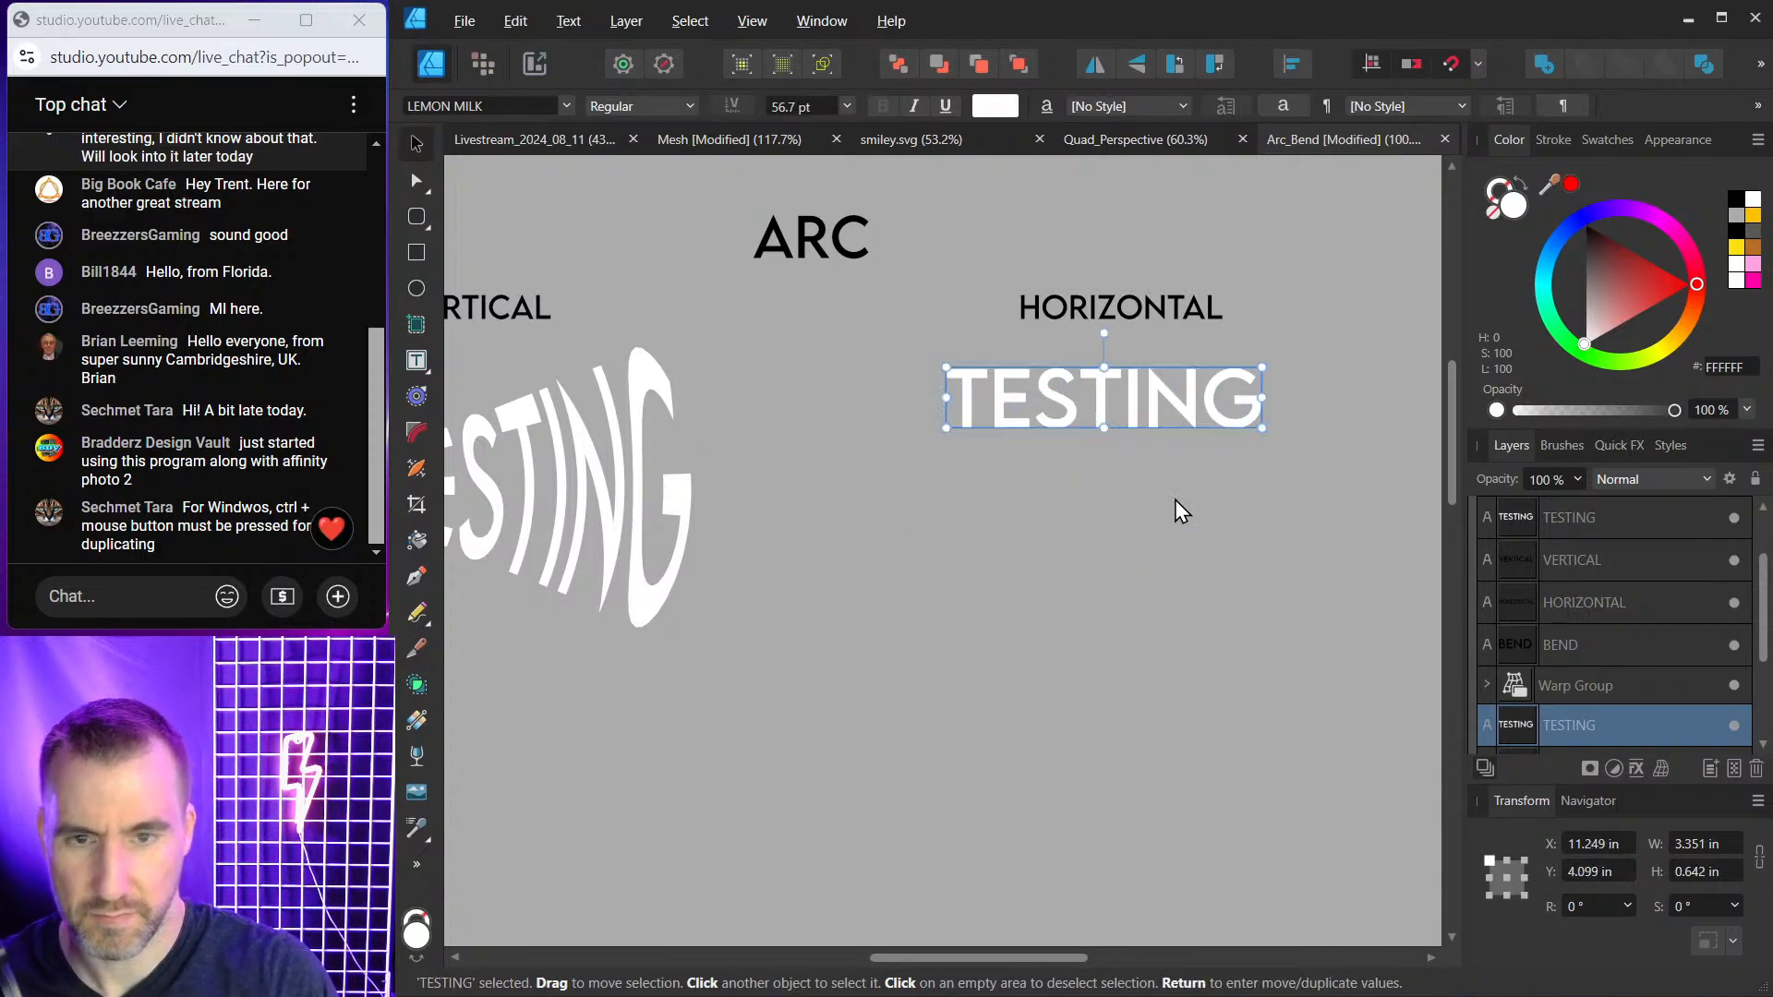
pyautogui.moveTo(1167, 402); pyautogui.dragTo(1171, 537)
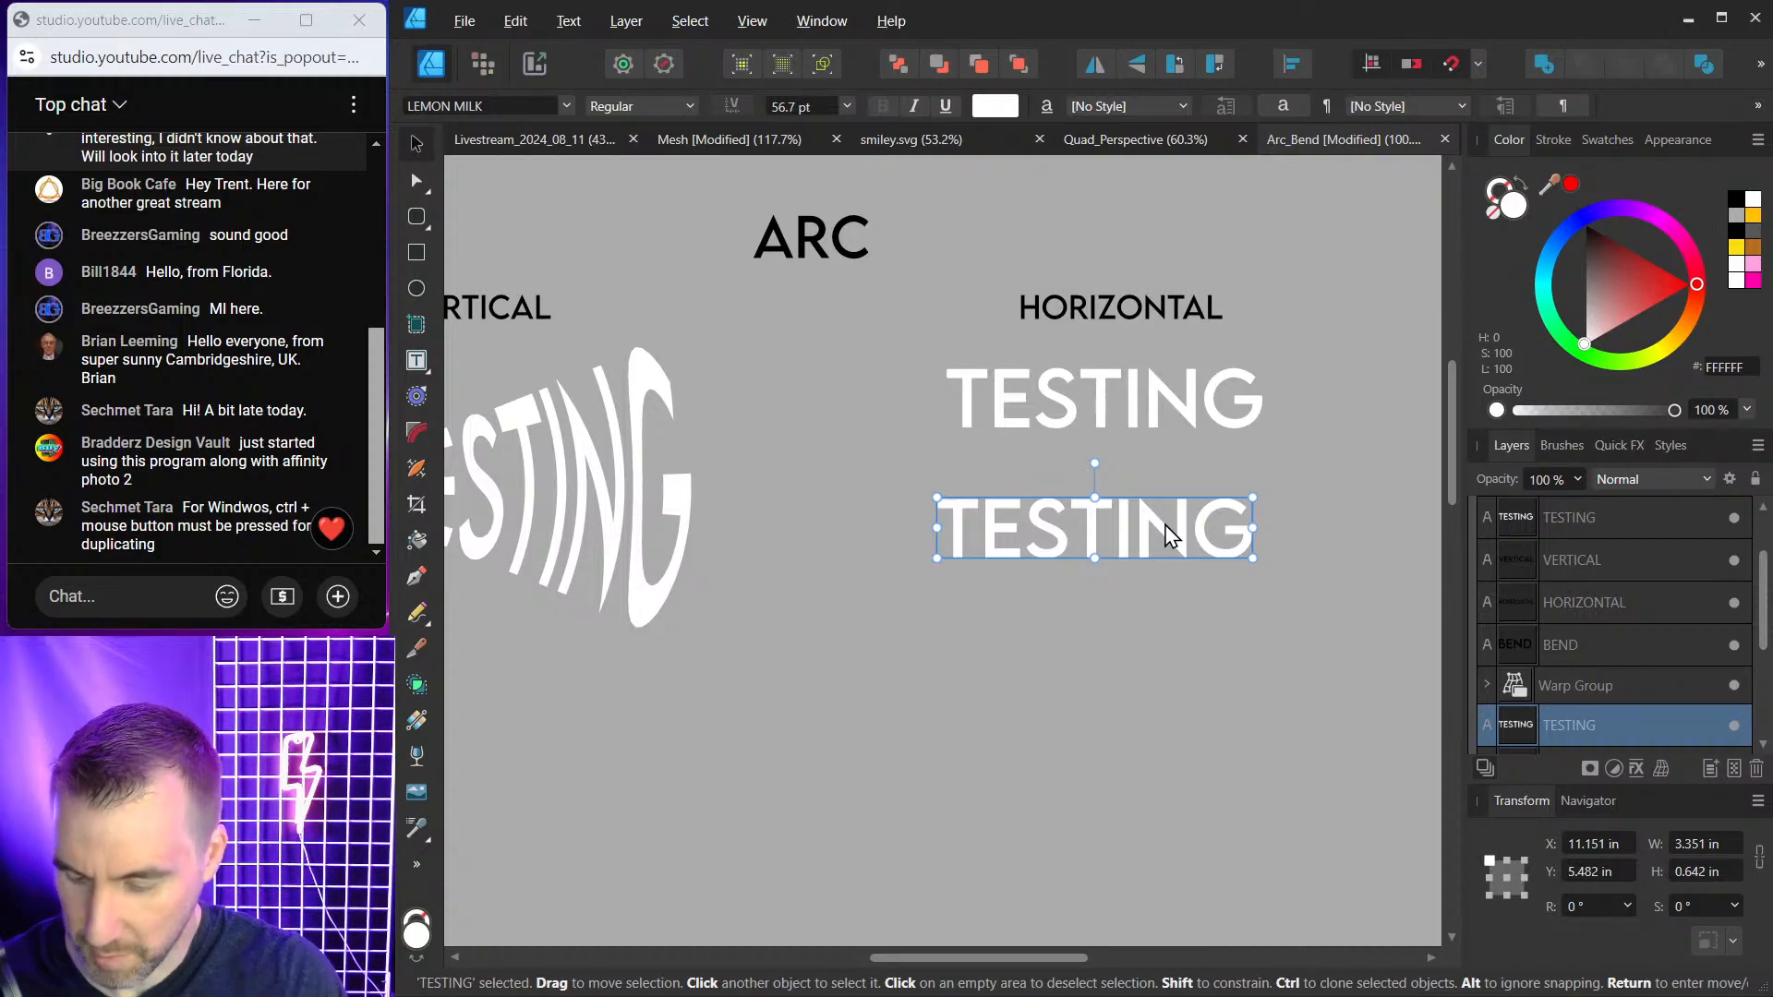
pyautogui.hotkey('ctrl', 'z')
pyautogui.click(1117, 551)
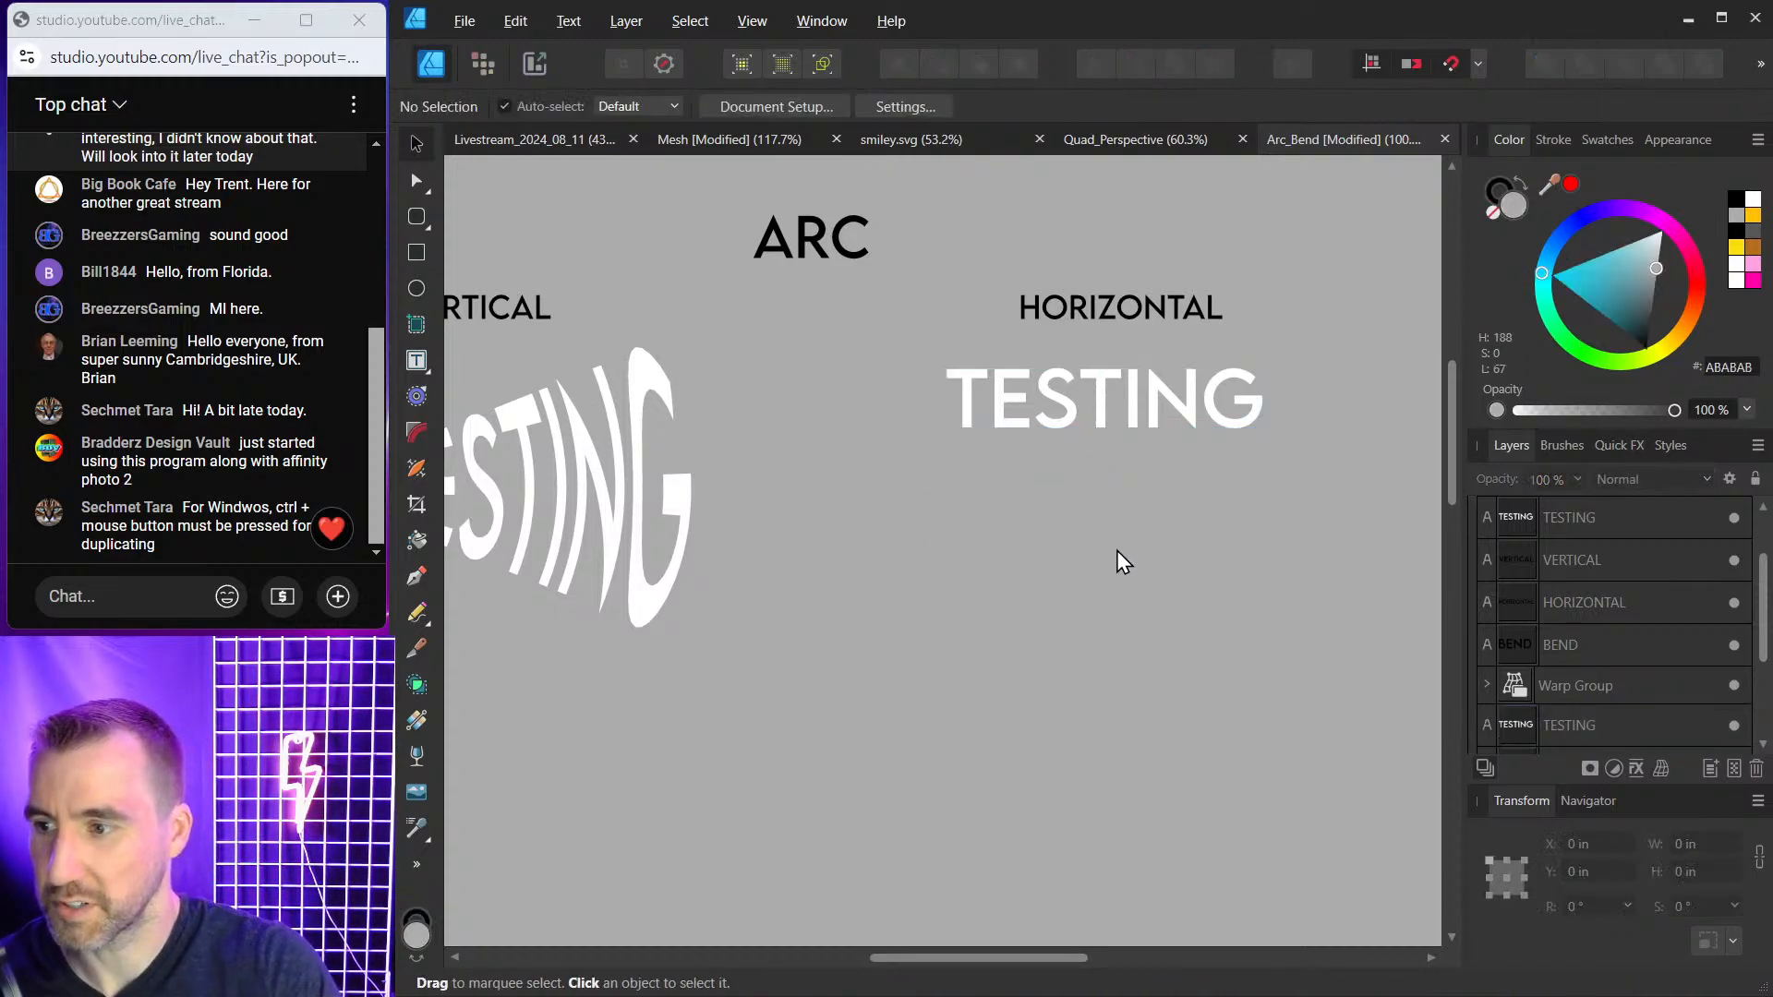
# Apply an Arc - Horizontal warp to the TESTING text under the HORIZONTAL label and deselect it.
pyautogui.hscroll(4, 1136, 515)
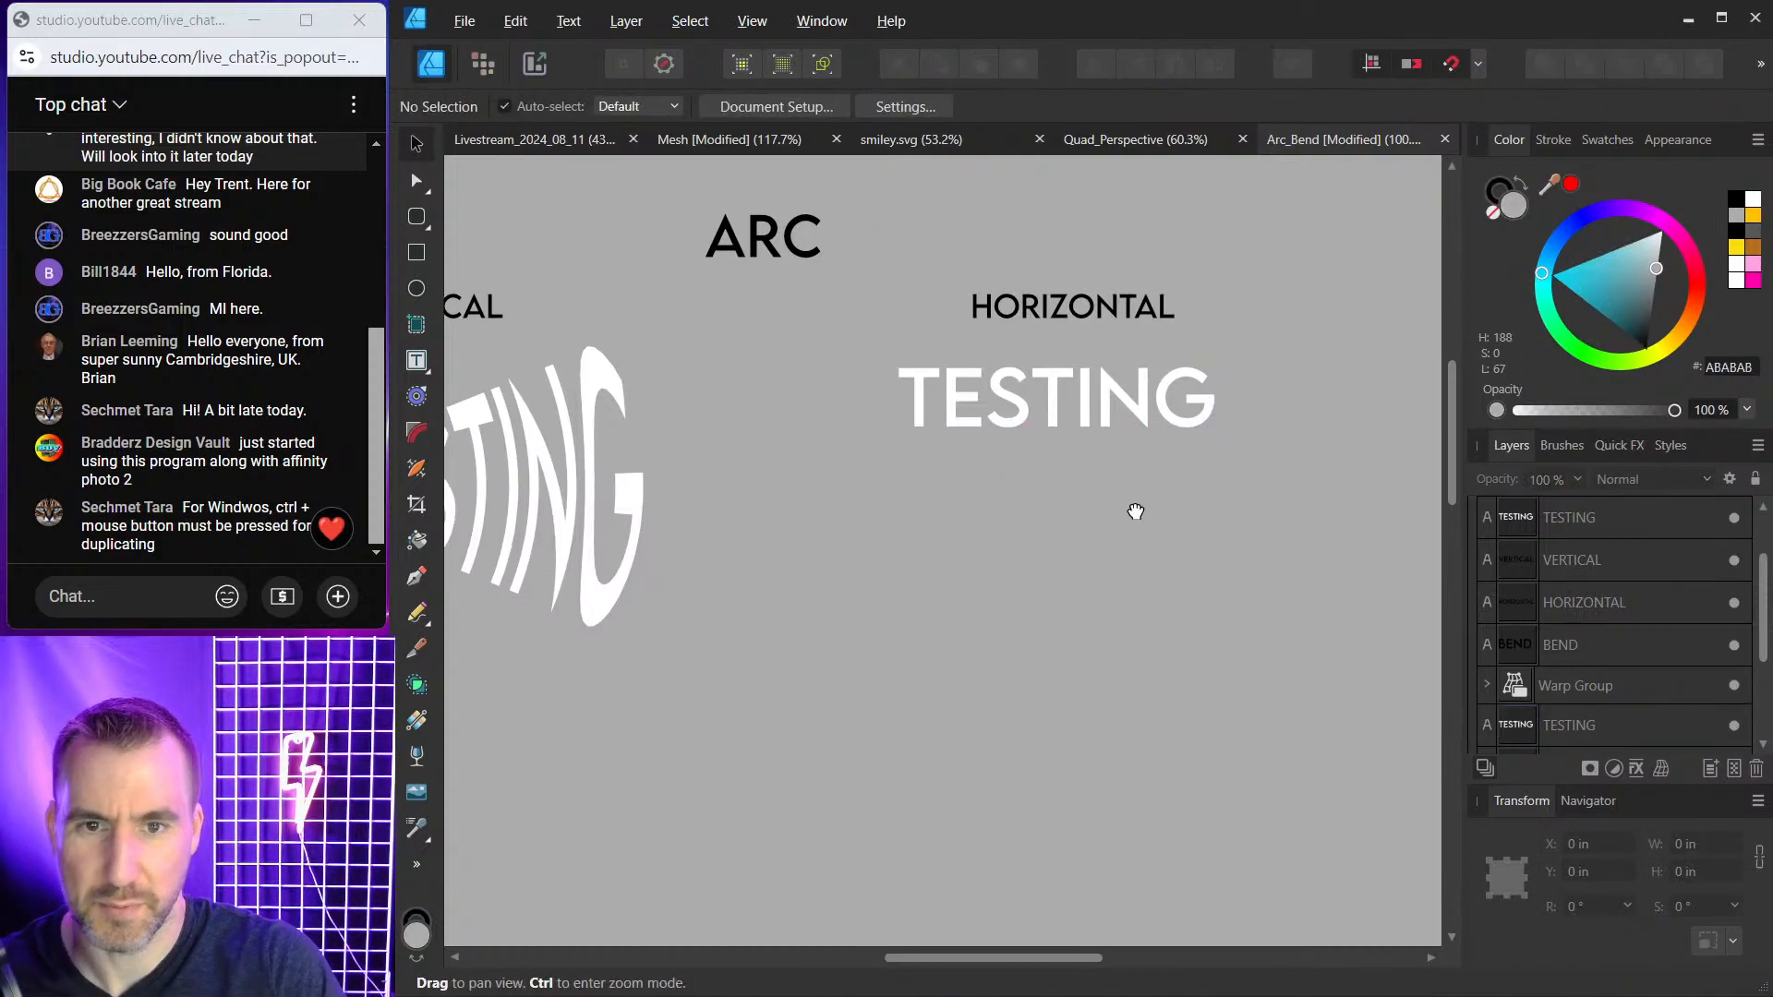
pyautogui.click(979, 409)
pyautogui.scroll(-2, 964, 486)
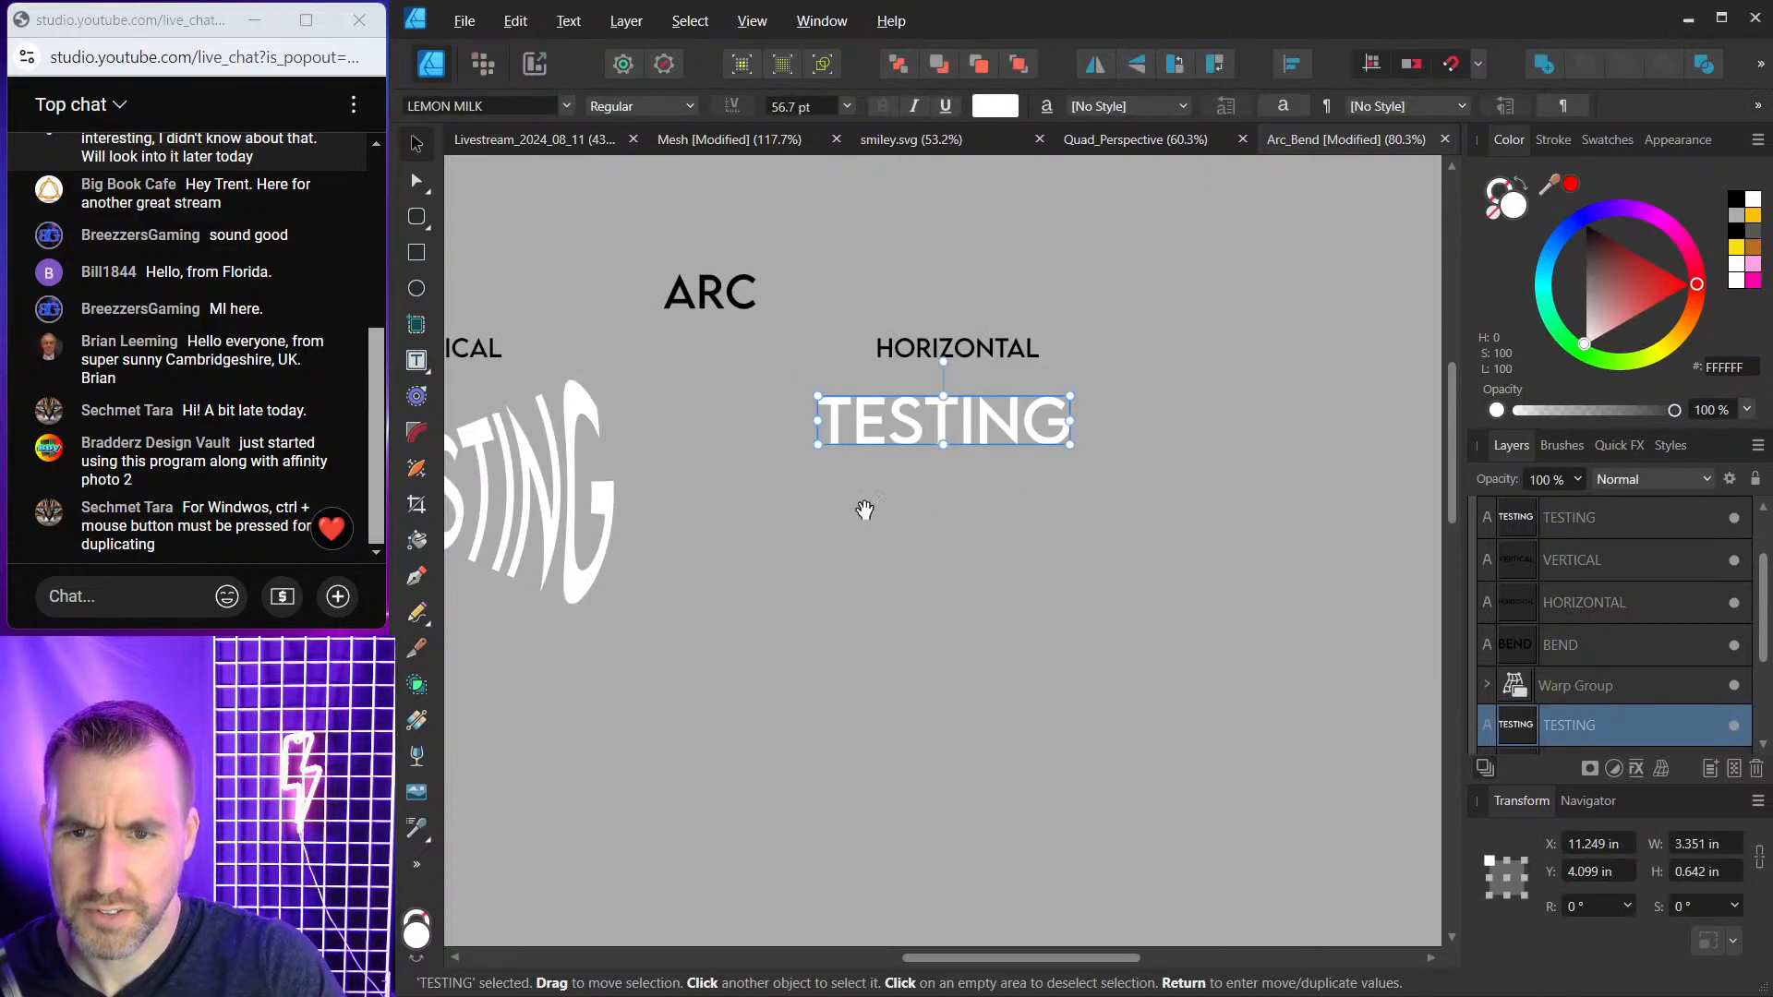
pyautogui.moveTo(879, 513); pyautogui.dragTo(1044, 491)
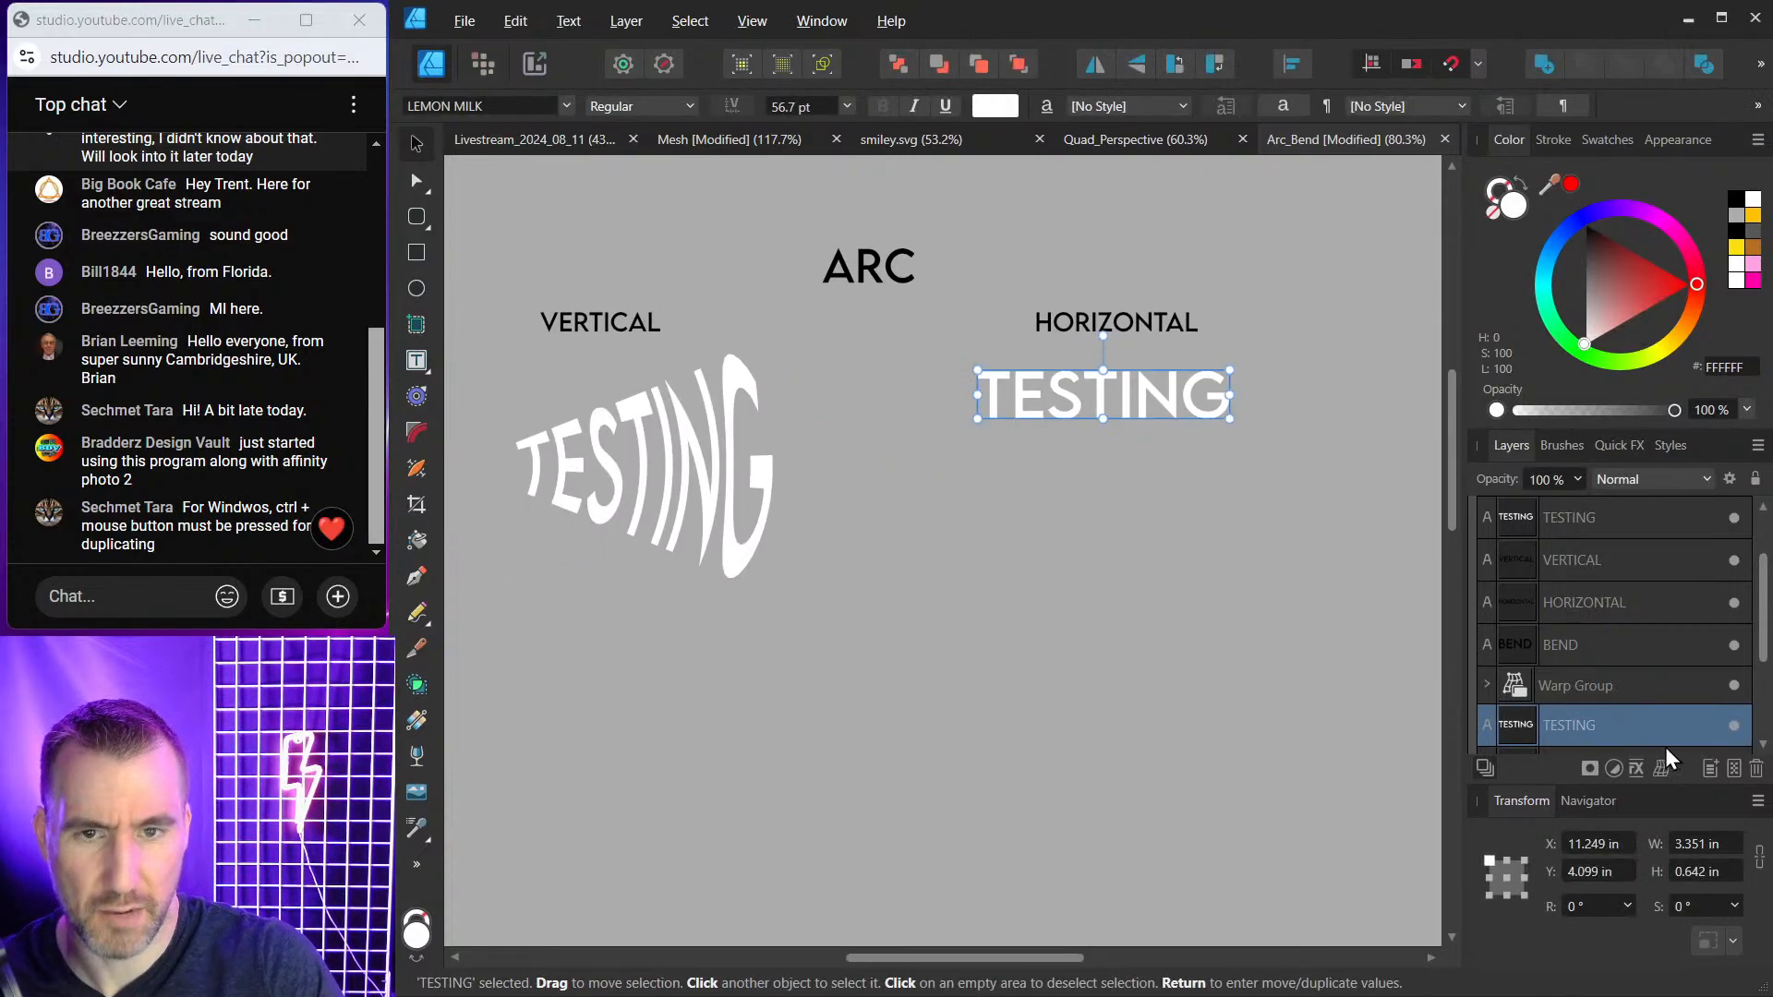
pyautogui.click(1663, 773)
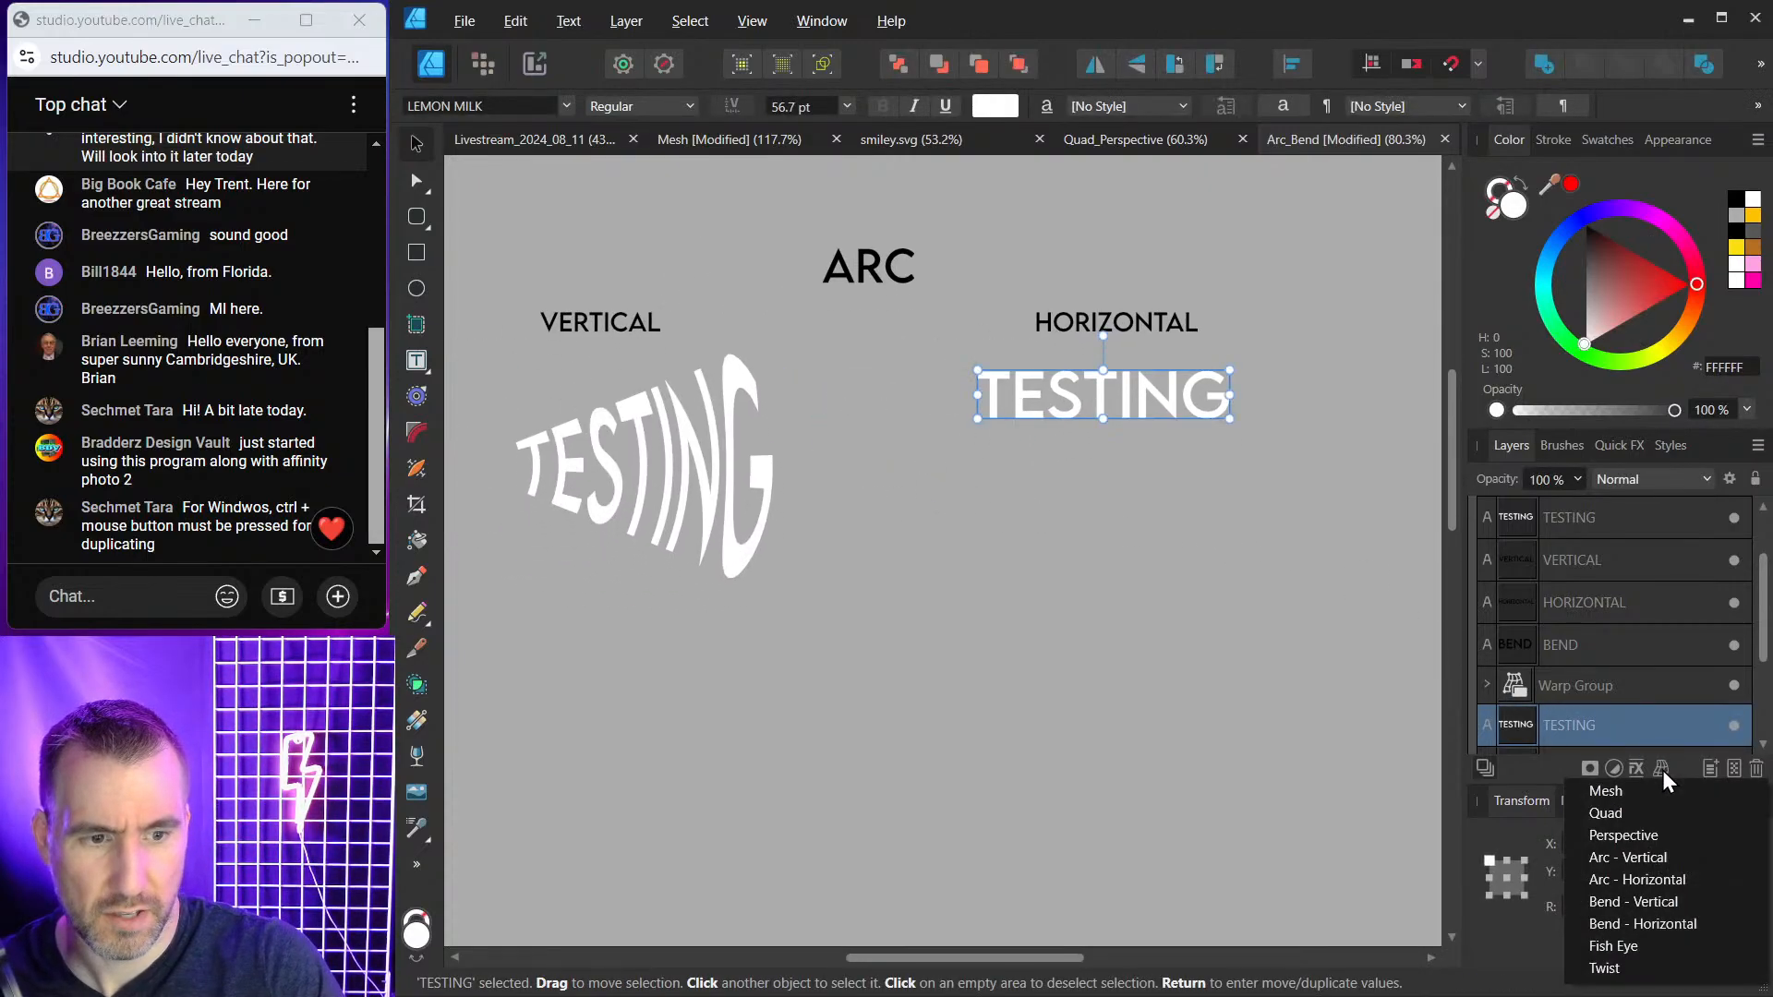
pyautogui.click(1644, 877)
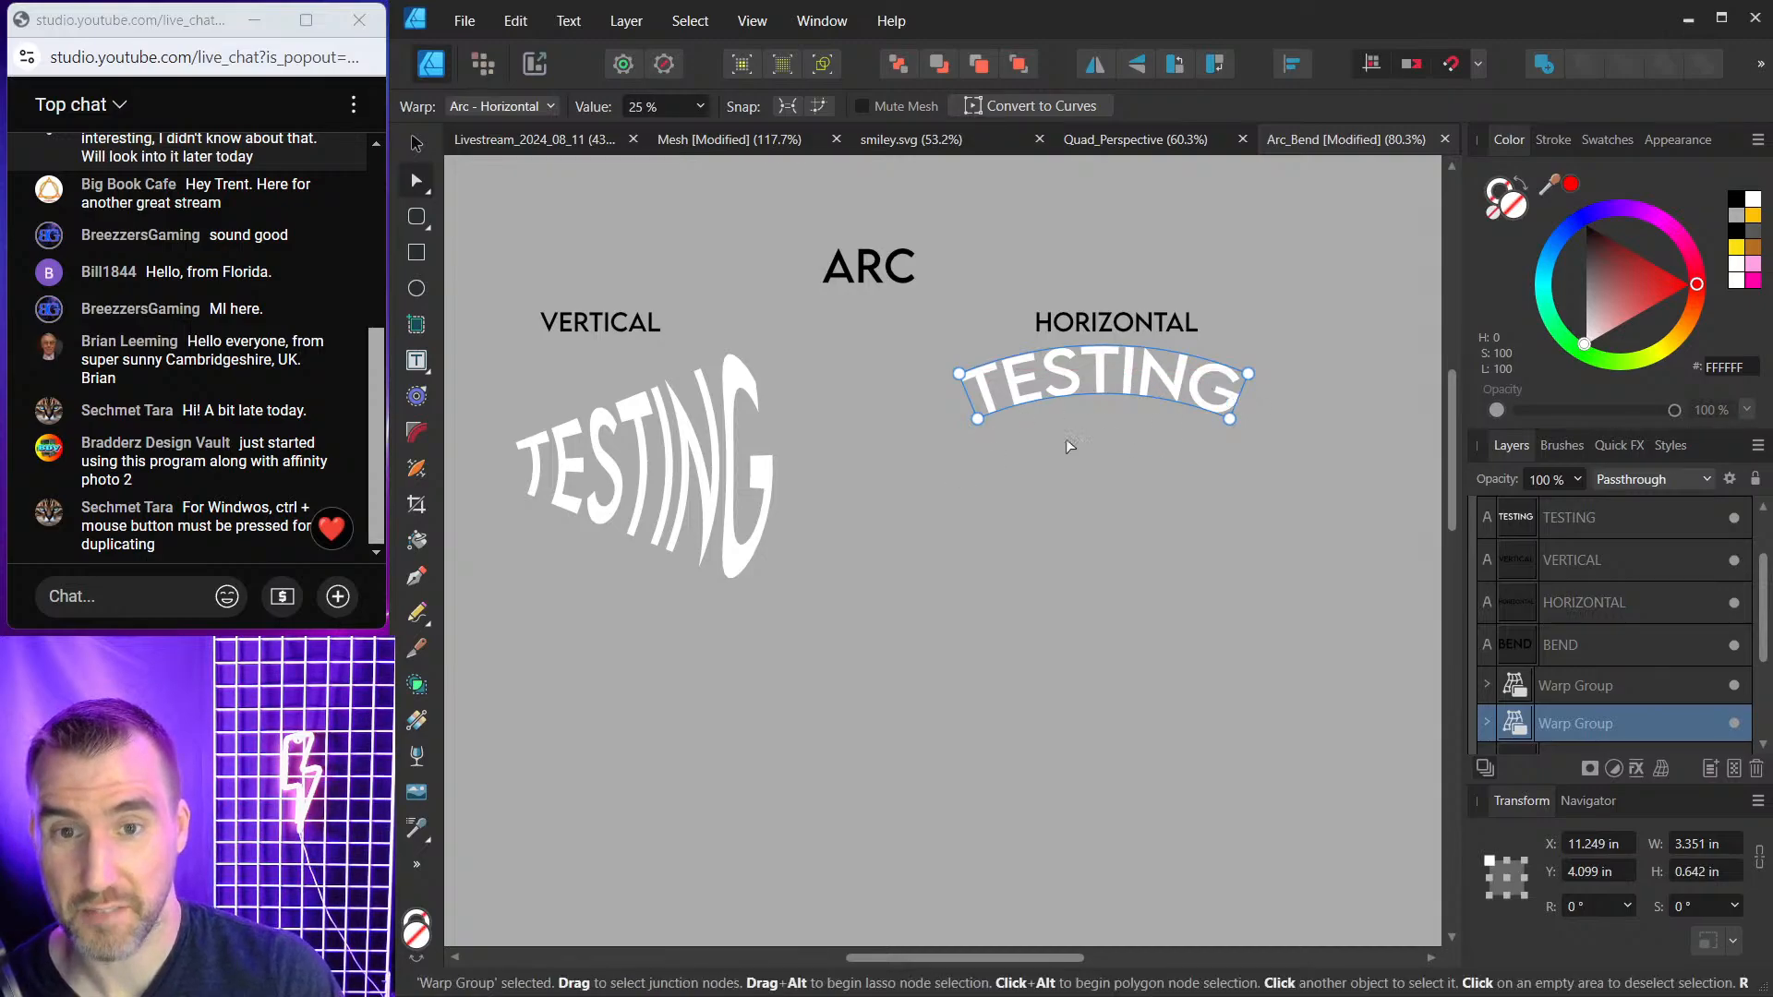
pyautogui.click(416, 143)
pyautogui.click(1027, 471)
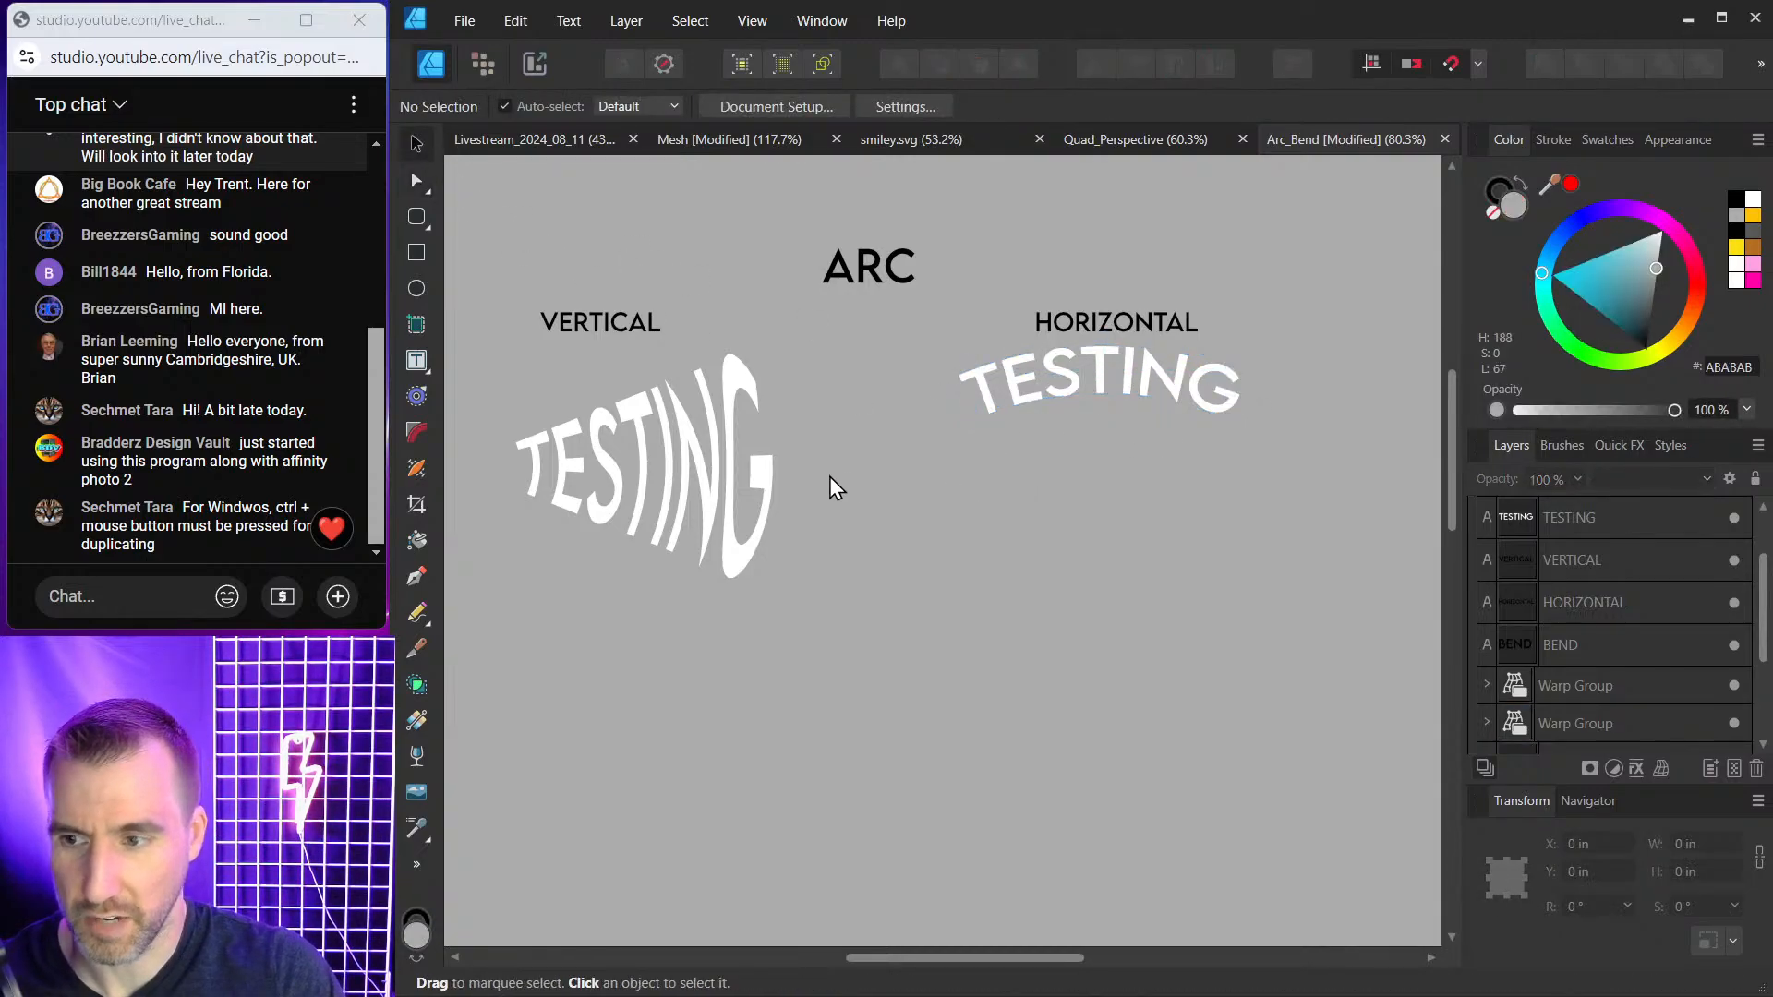
# Draw a circle about 3.22 in across below the horizontally arced TESTING text.
pyautogui.click(417, 218)
pyautogui.click(416, 289)
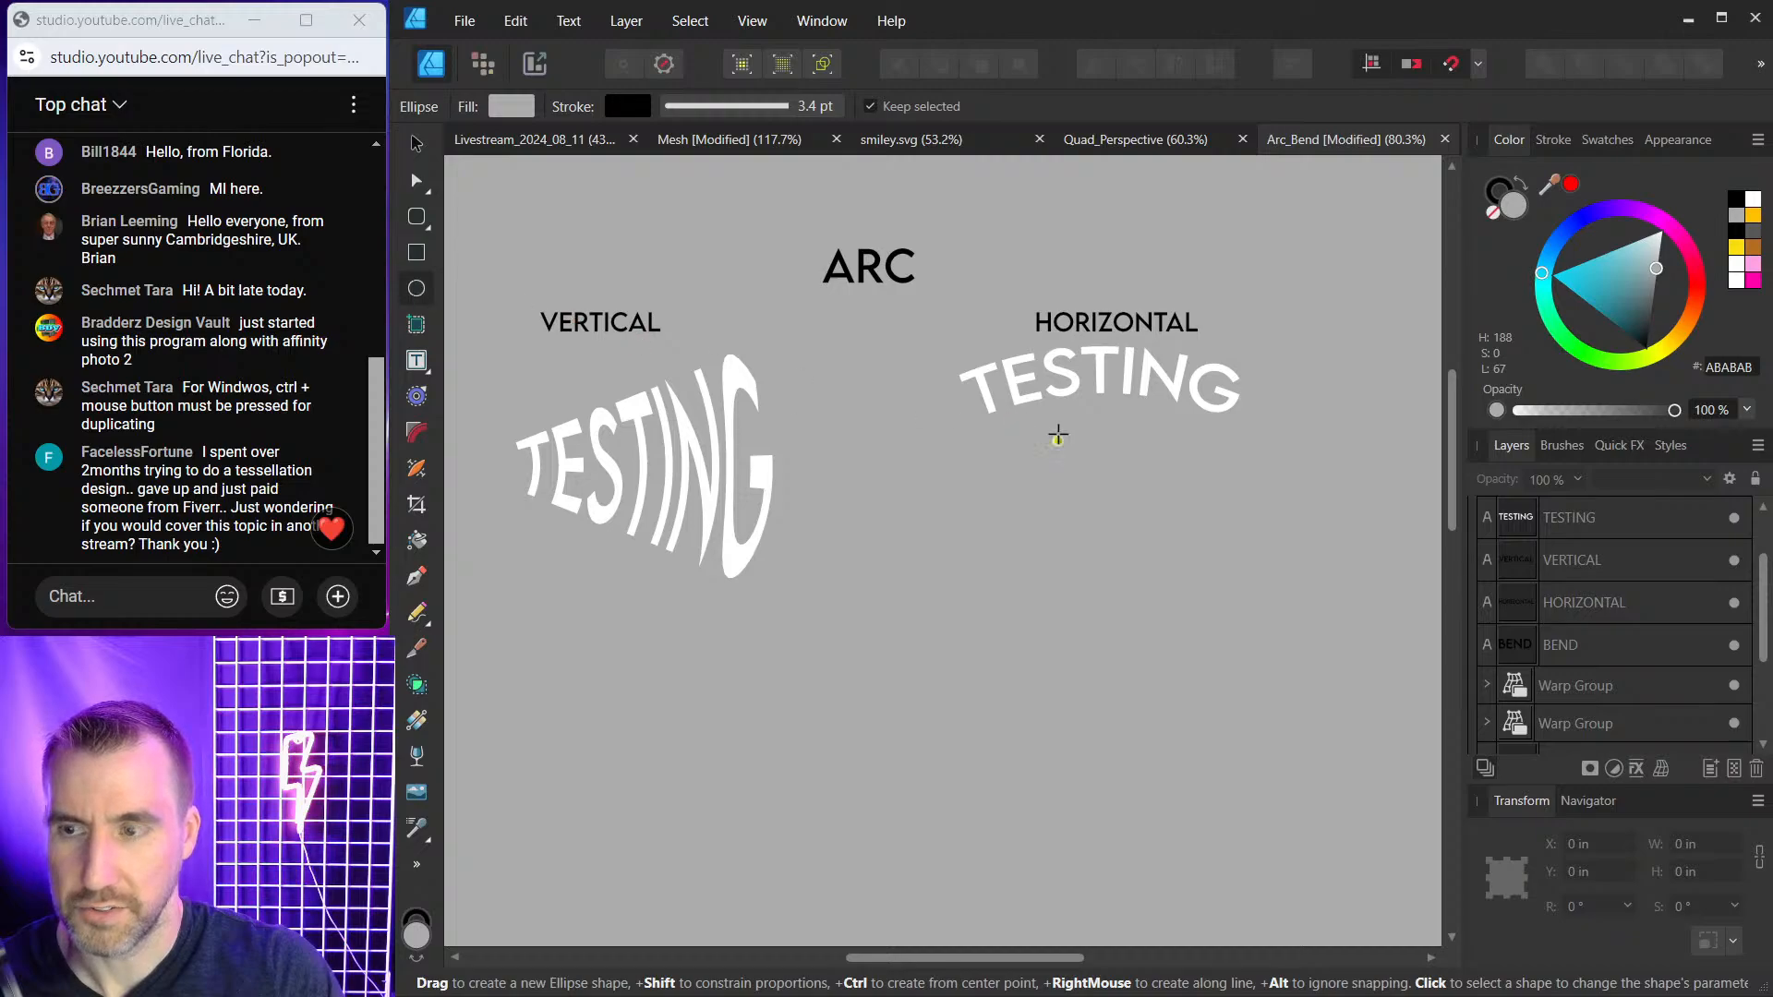
pyautogui.moveTo(987, 567); pyautogui.dragTo(1255, 791)
pyautogui.click(417, 145)
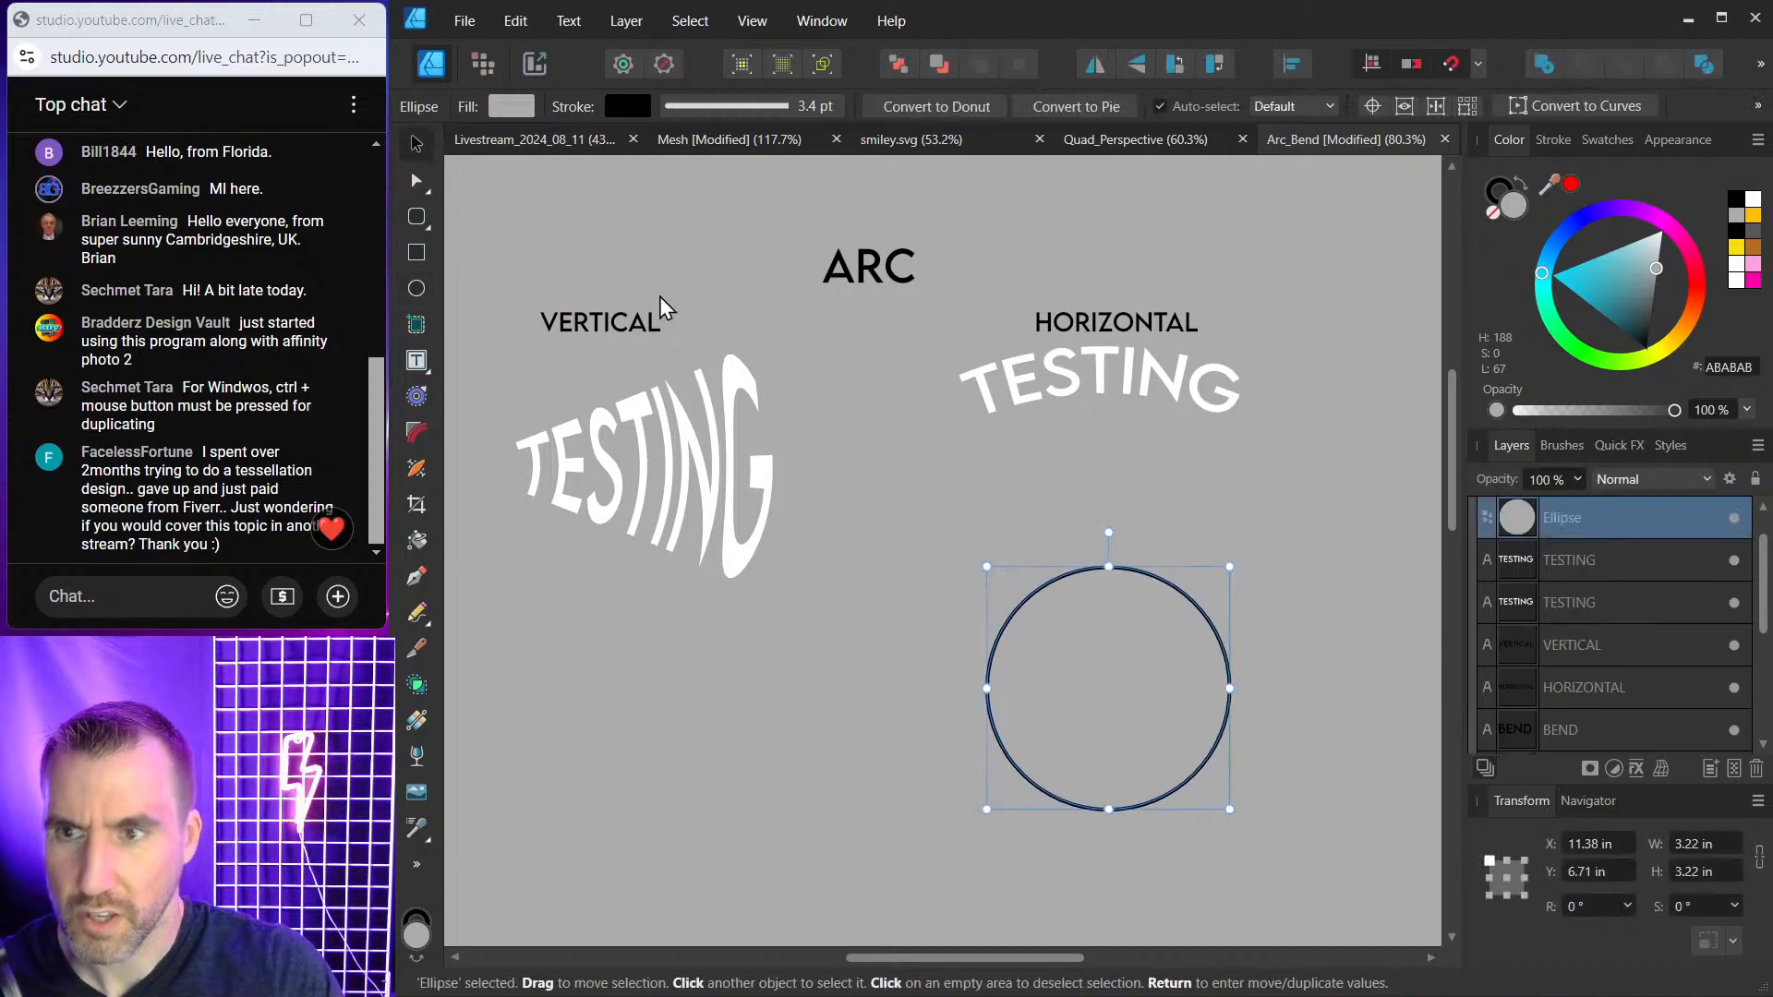
# Move the circle up closer beneath the arced TESTING text, to about X 11.5 in and Y 6.11 in.
pyautogui.moveTo(1186, 601); pyautogui.dragTo(1175, 566)
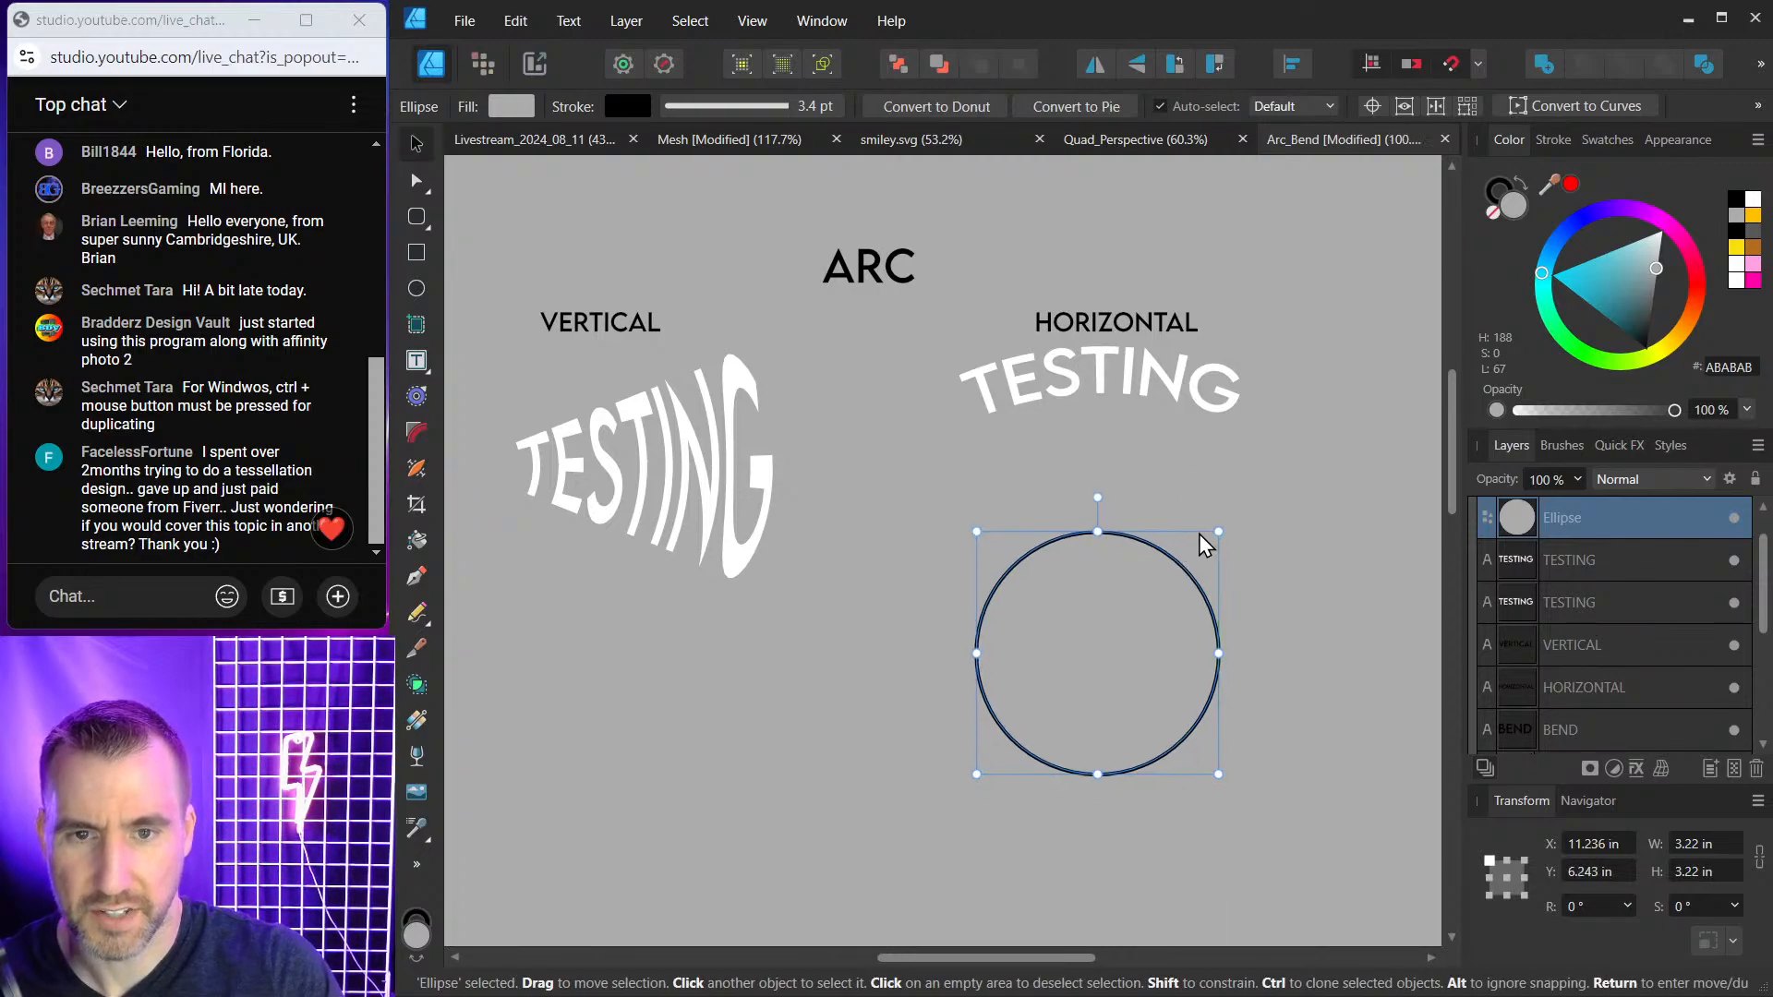
pyautogui.scroll(2, 1198, 534)
pyautogui.scroll(-2, 1100, 501)
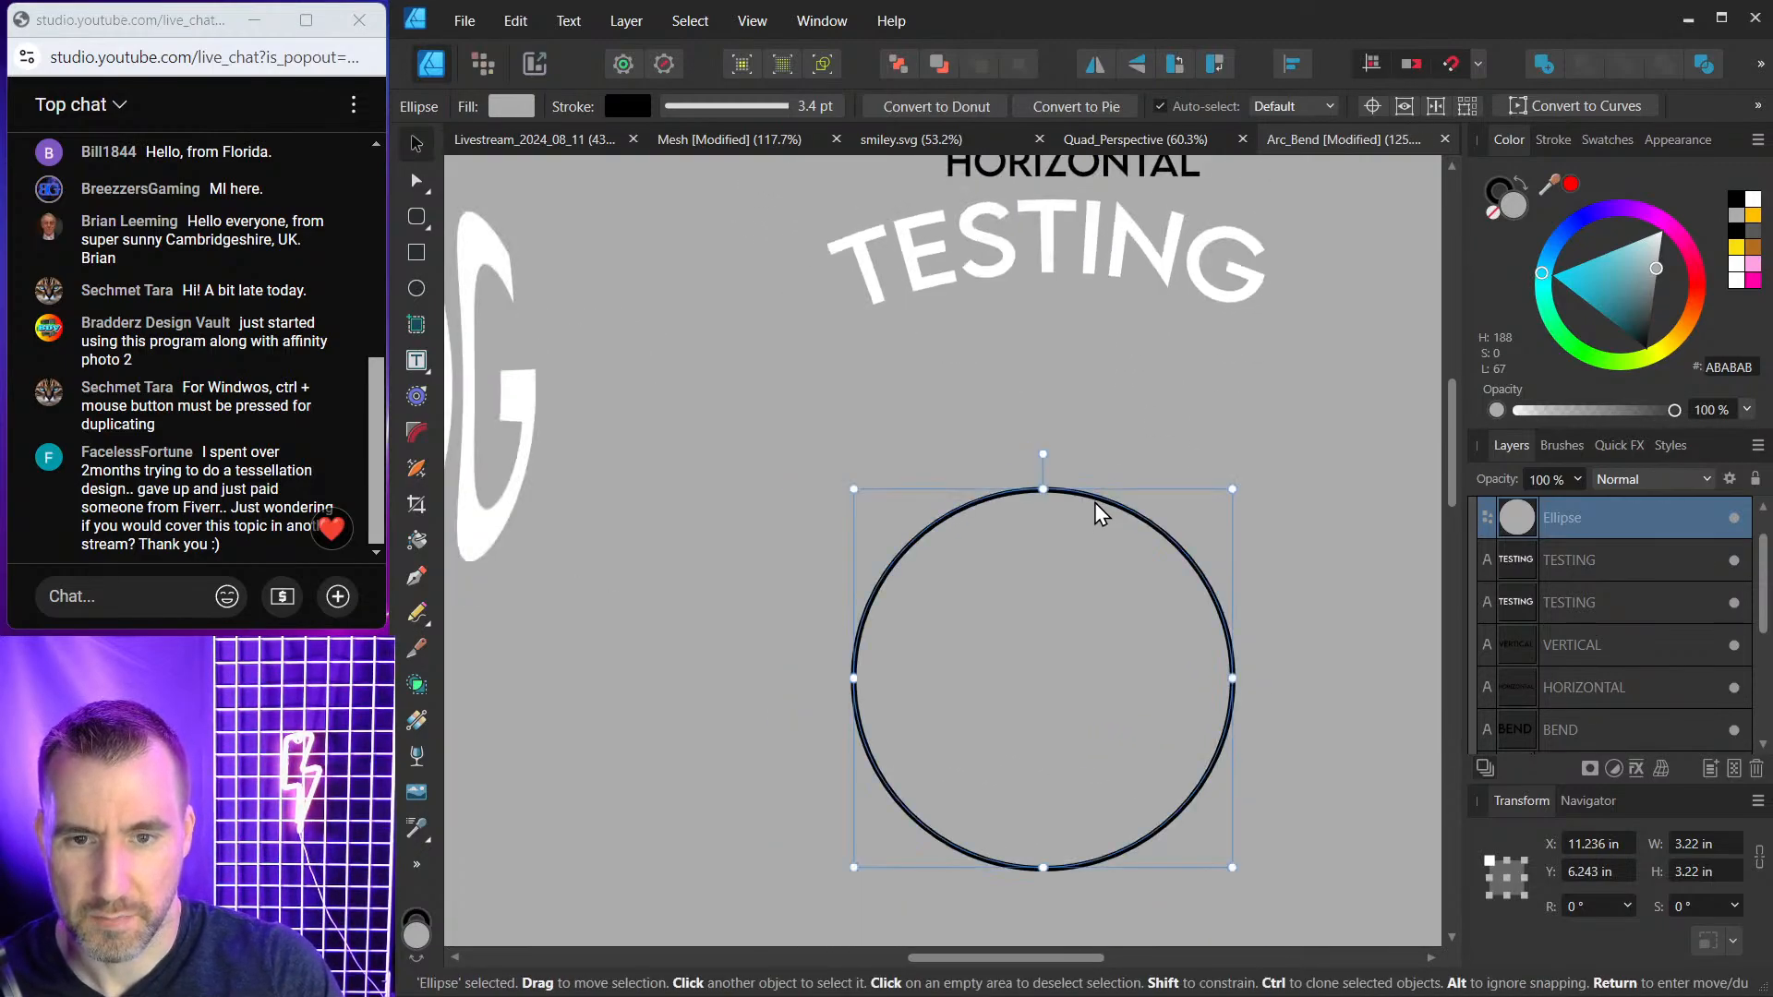
pyautogui.moveTo(1094, 502); pyautogui.dragTo(1127, 496)
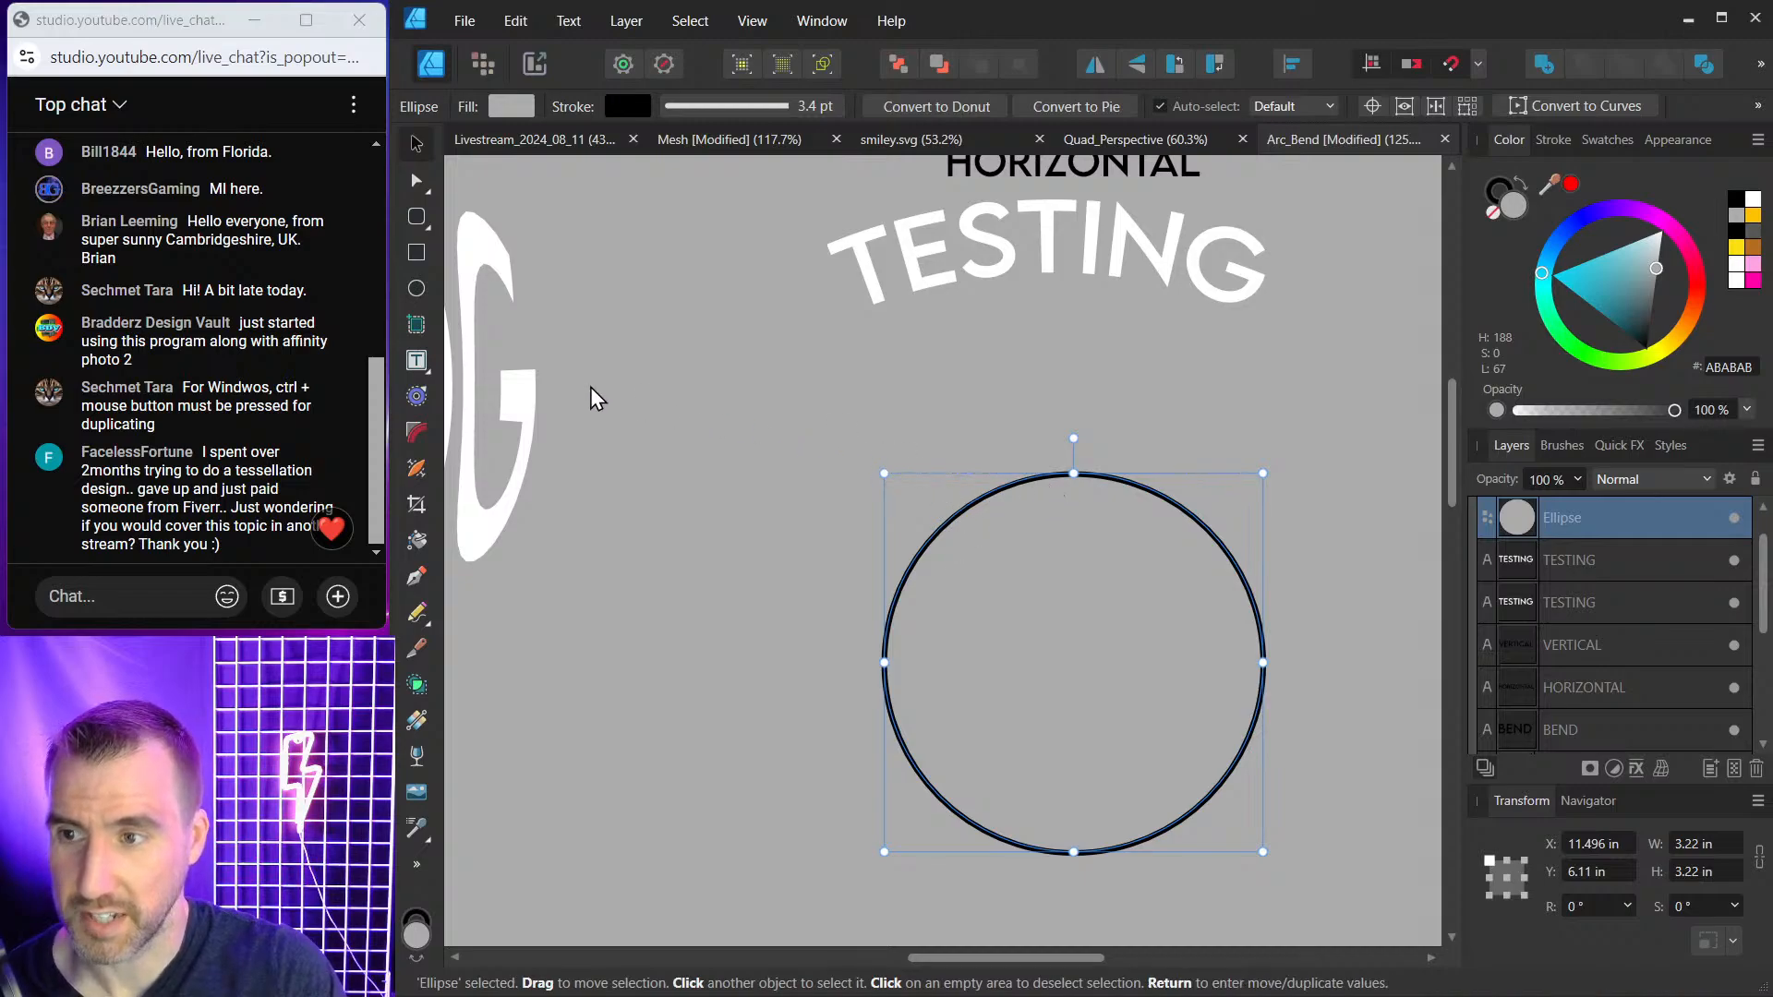
# Convert the circle to a text path with the Artistic Text Tool and type TESTING along its outside.
pyautogui.click(418, 367)
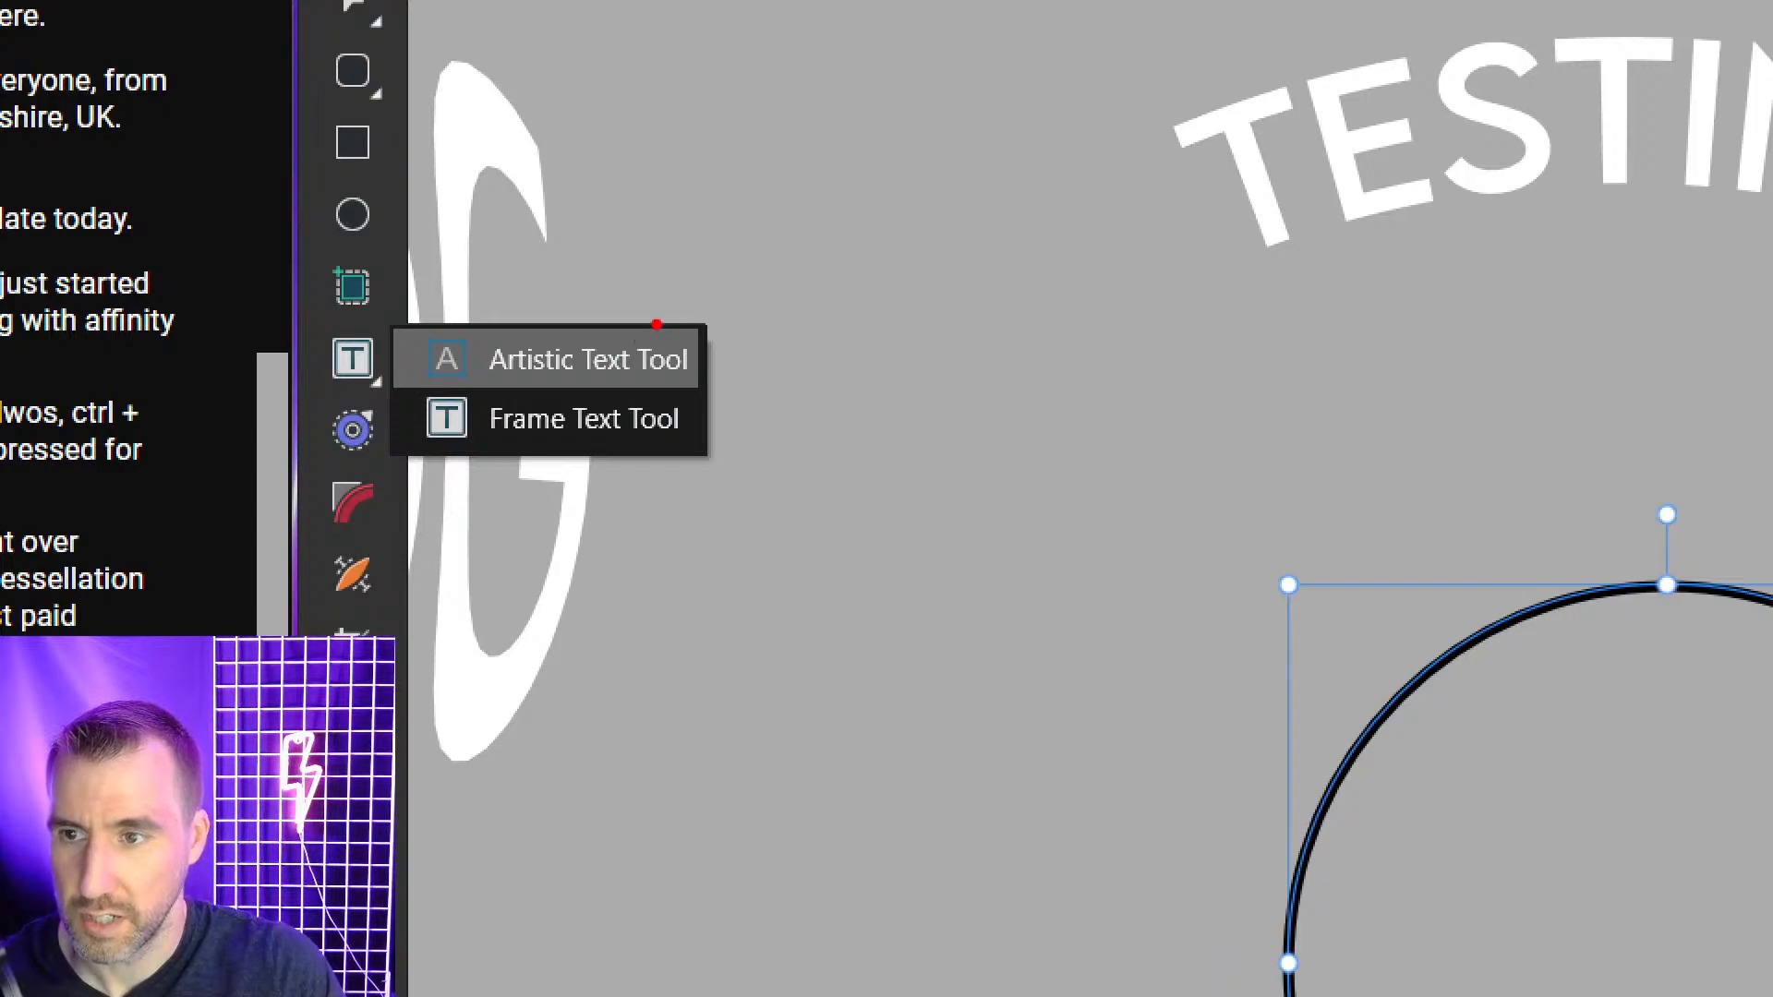
pyautogui.moveTo(656, 324)
pyautogui.mouseDown()
pyautogui.moveTo(413, 355)
pyautogui.moveTo(646, 393)
pyautogui.moveTo(639, 323)
pyautogui.mouseUp()
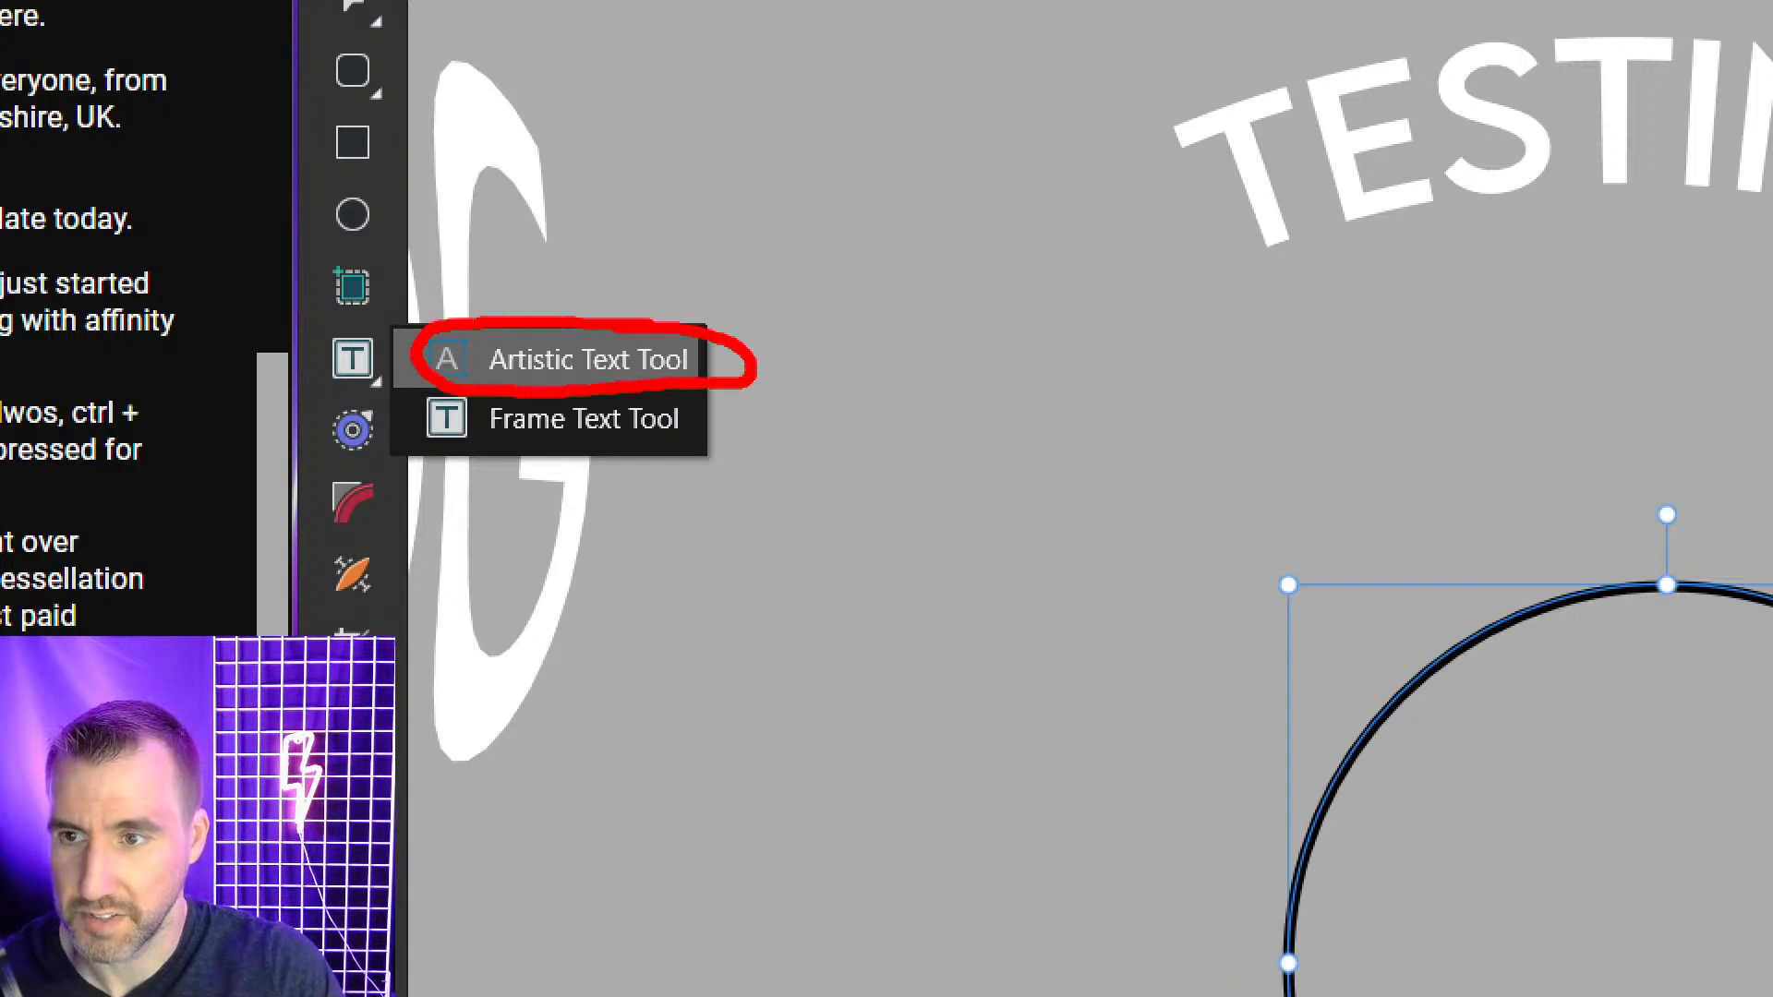
pyautogui.press('Escape')
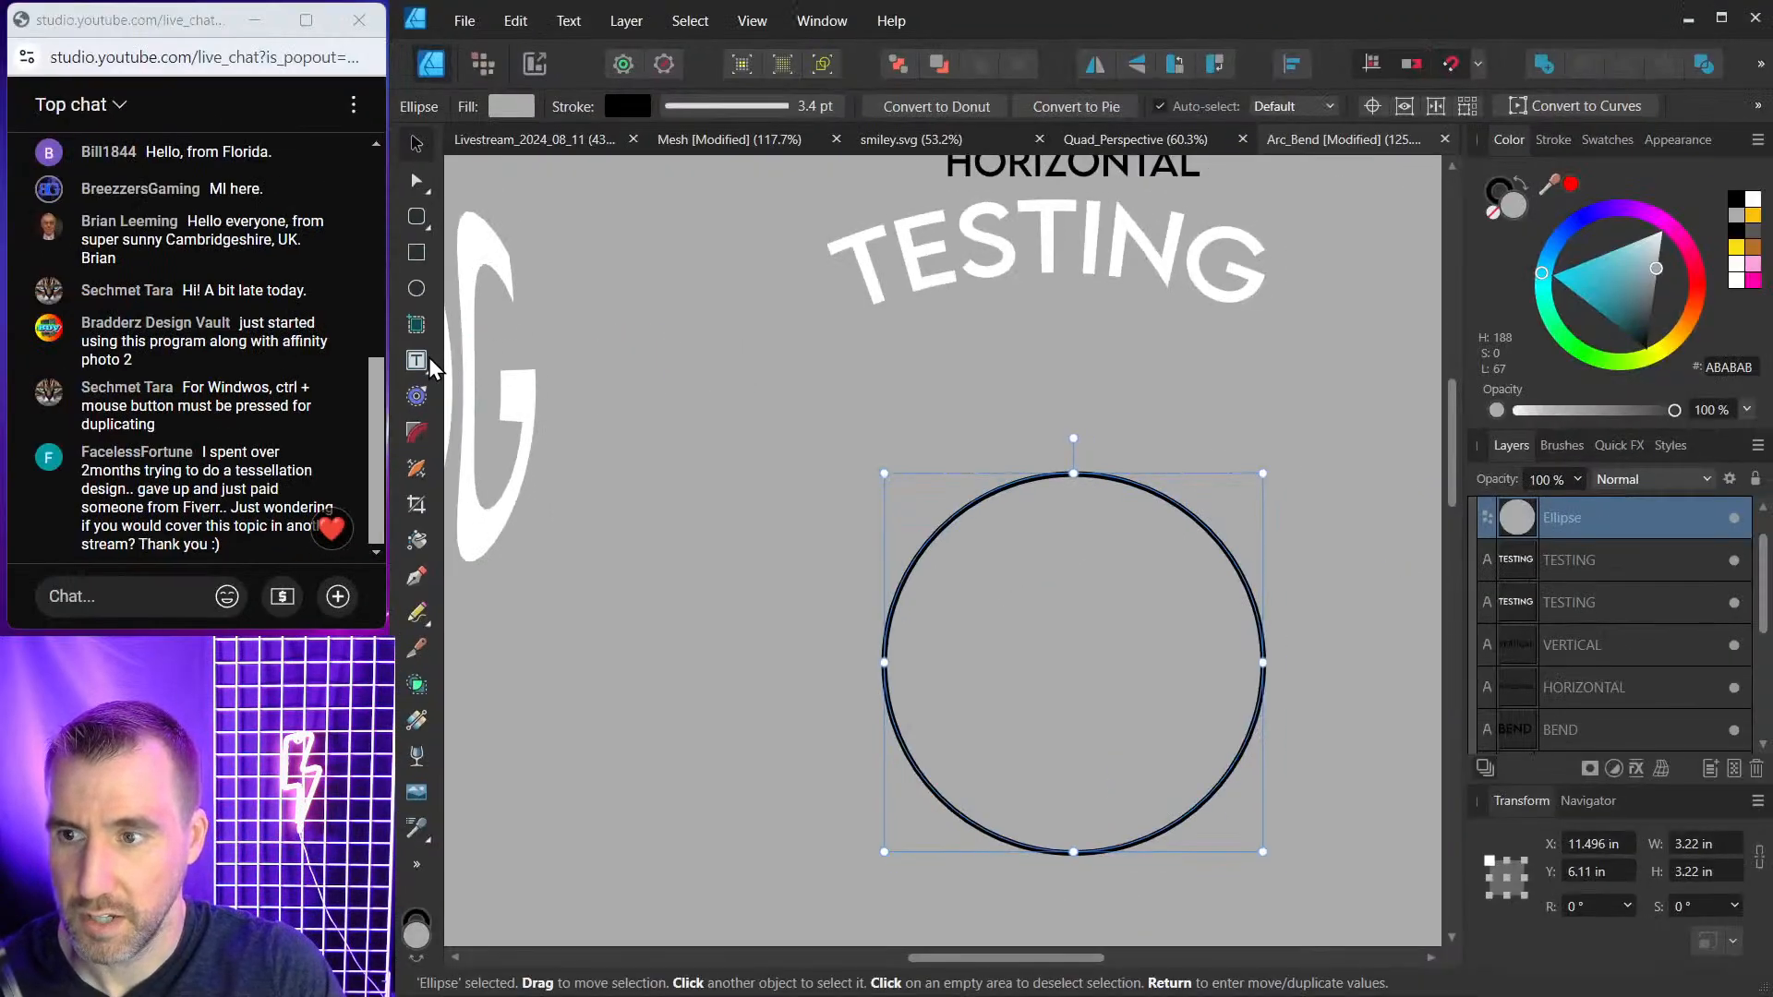
pyautogui.moveTo(425, 365); pyautogui.dragTo(504, 361)
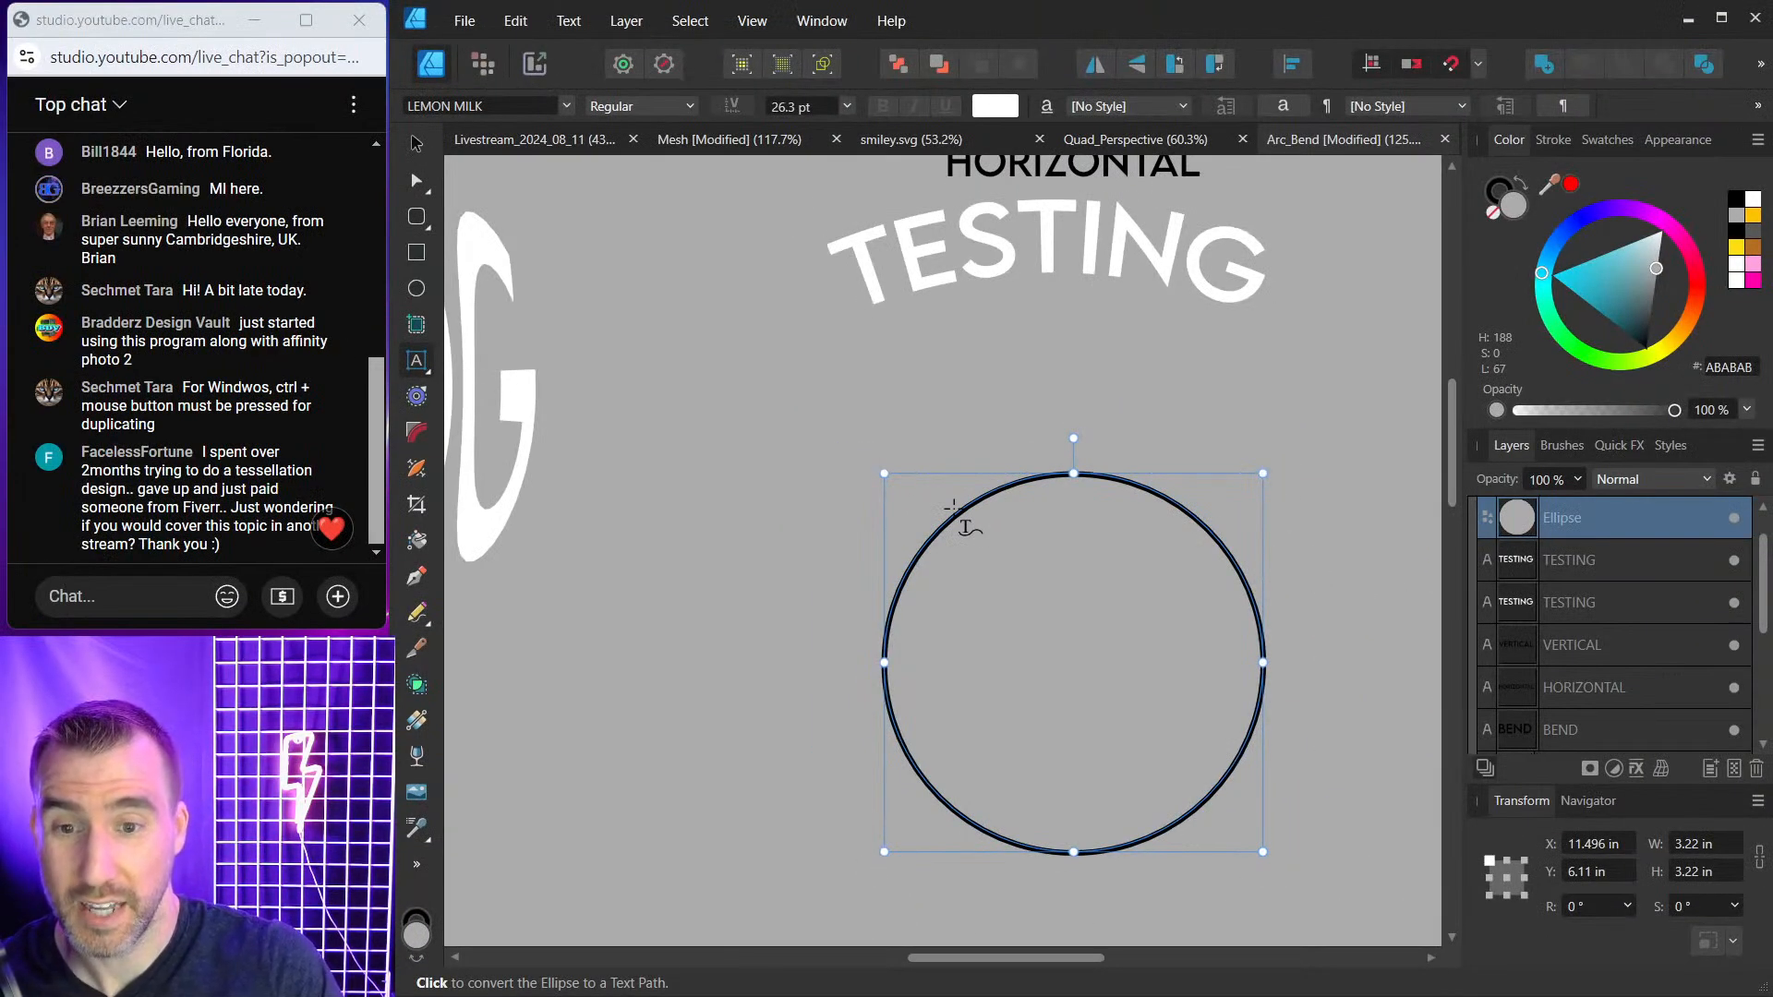
pyautogui.click(990, 539)
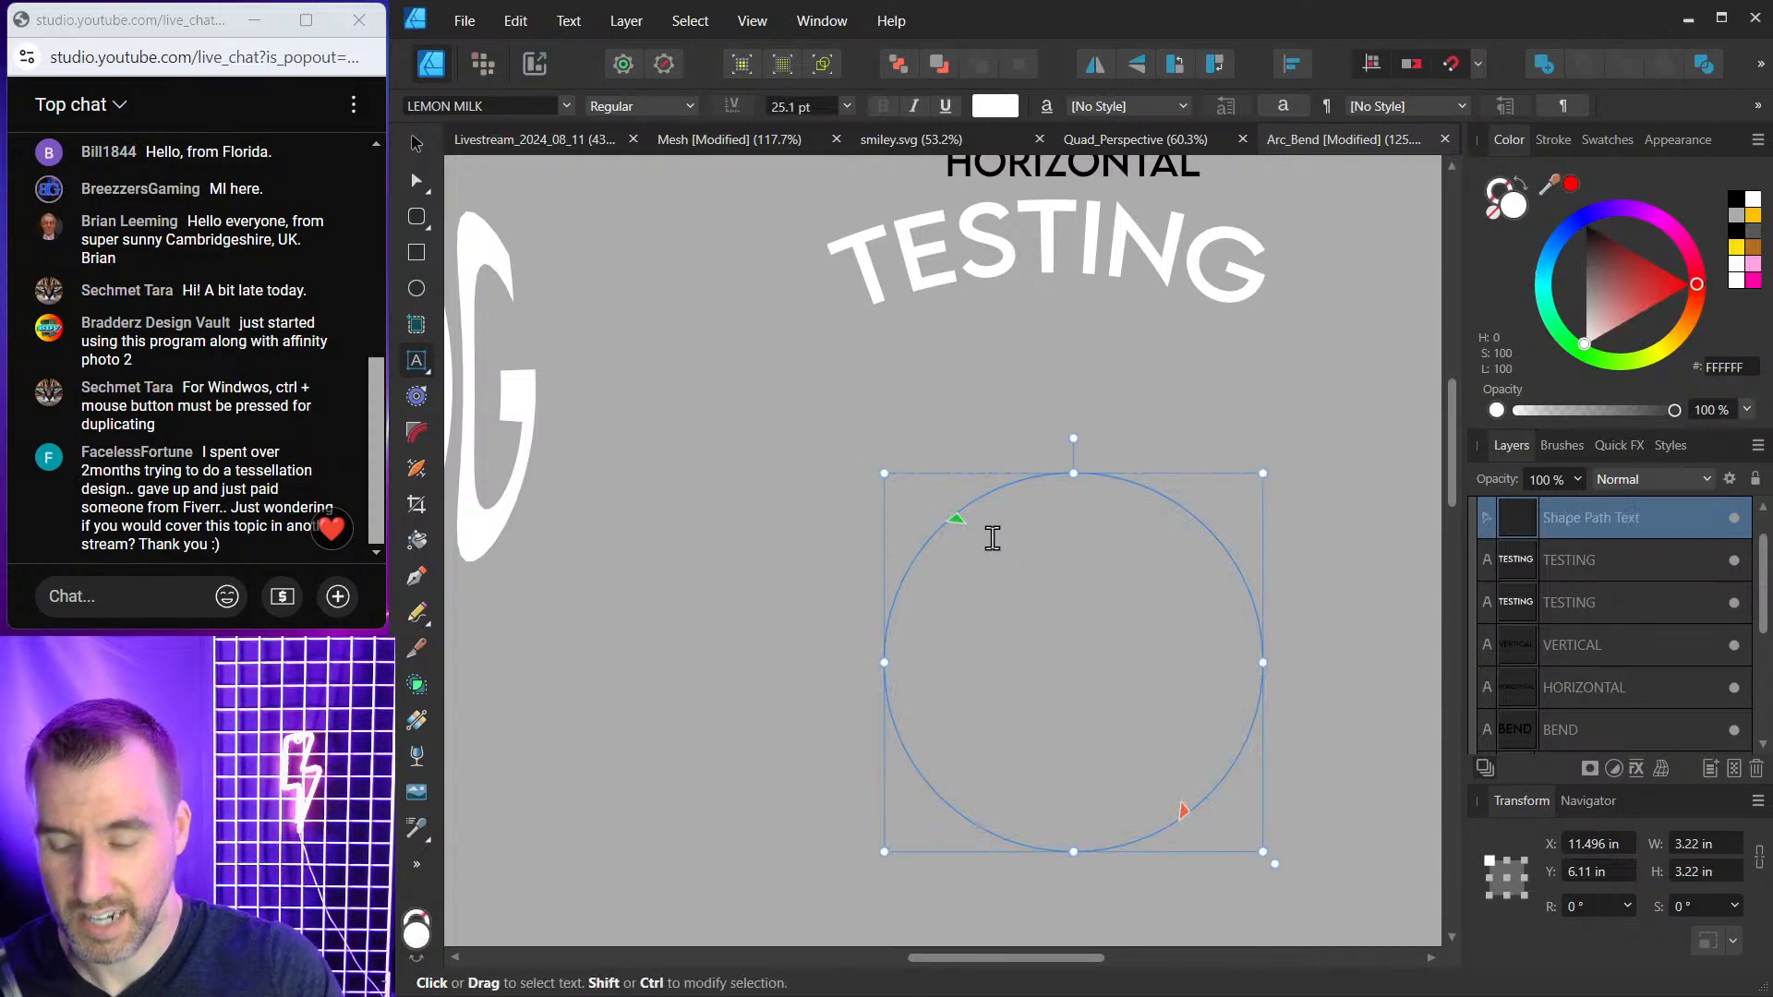
pyautogui.write('TESTING')
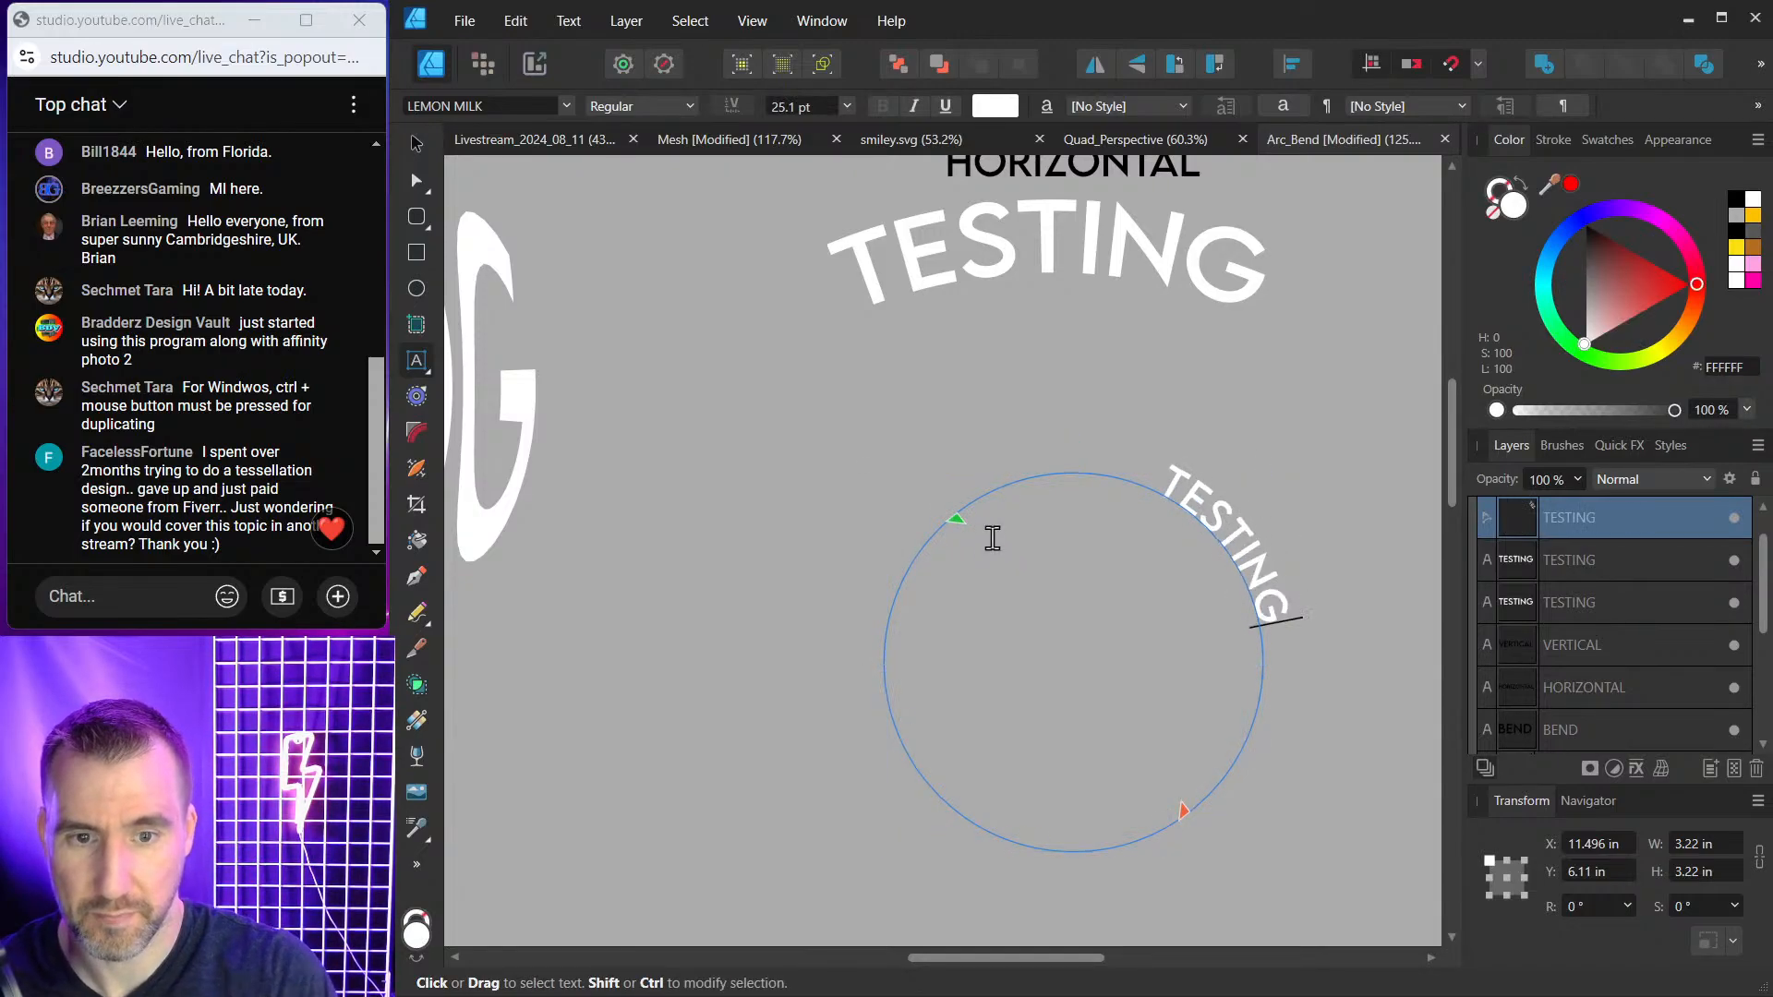
pyautogui.press('Escape')
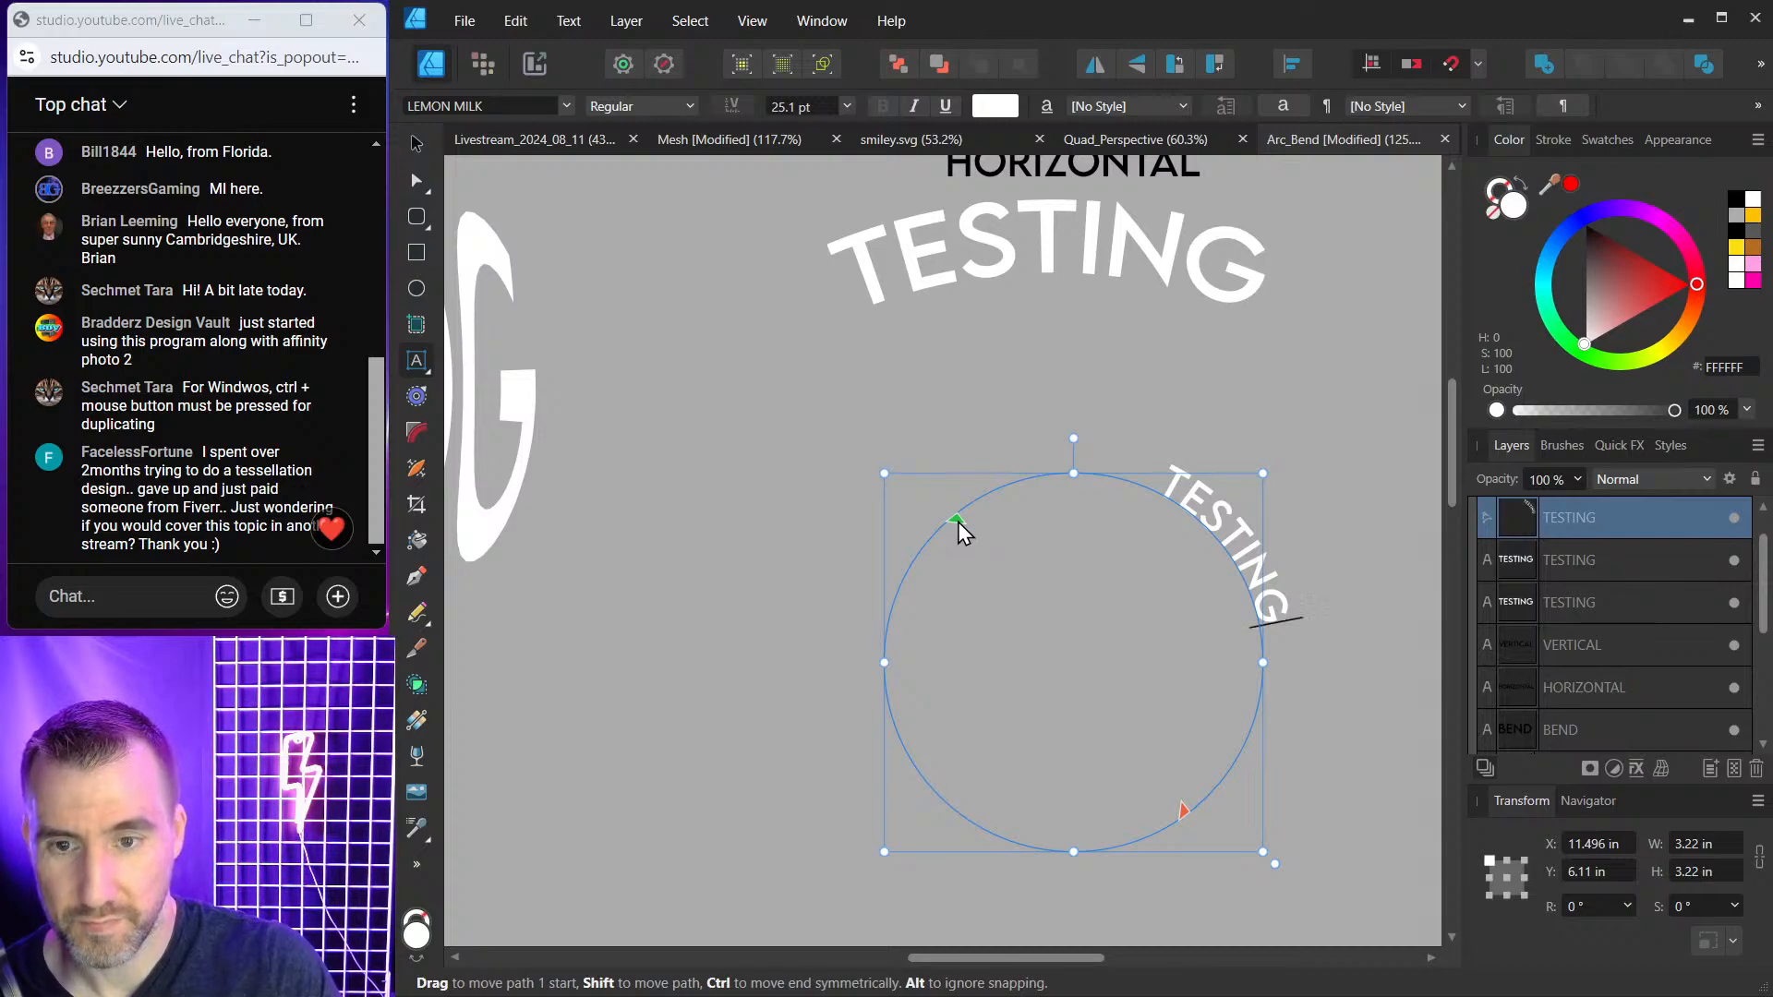
# Set the circle text's start and end at its left and right quadrant points, and try left alignment before returning to centre.
pyautogui.moveTo(957, 522); pyautogui.dragTo(907, 661)
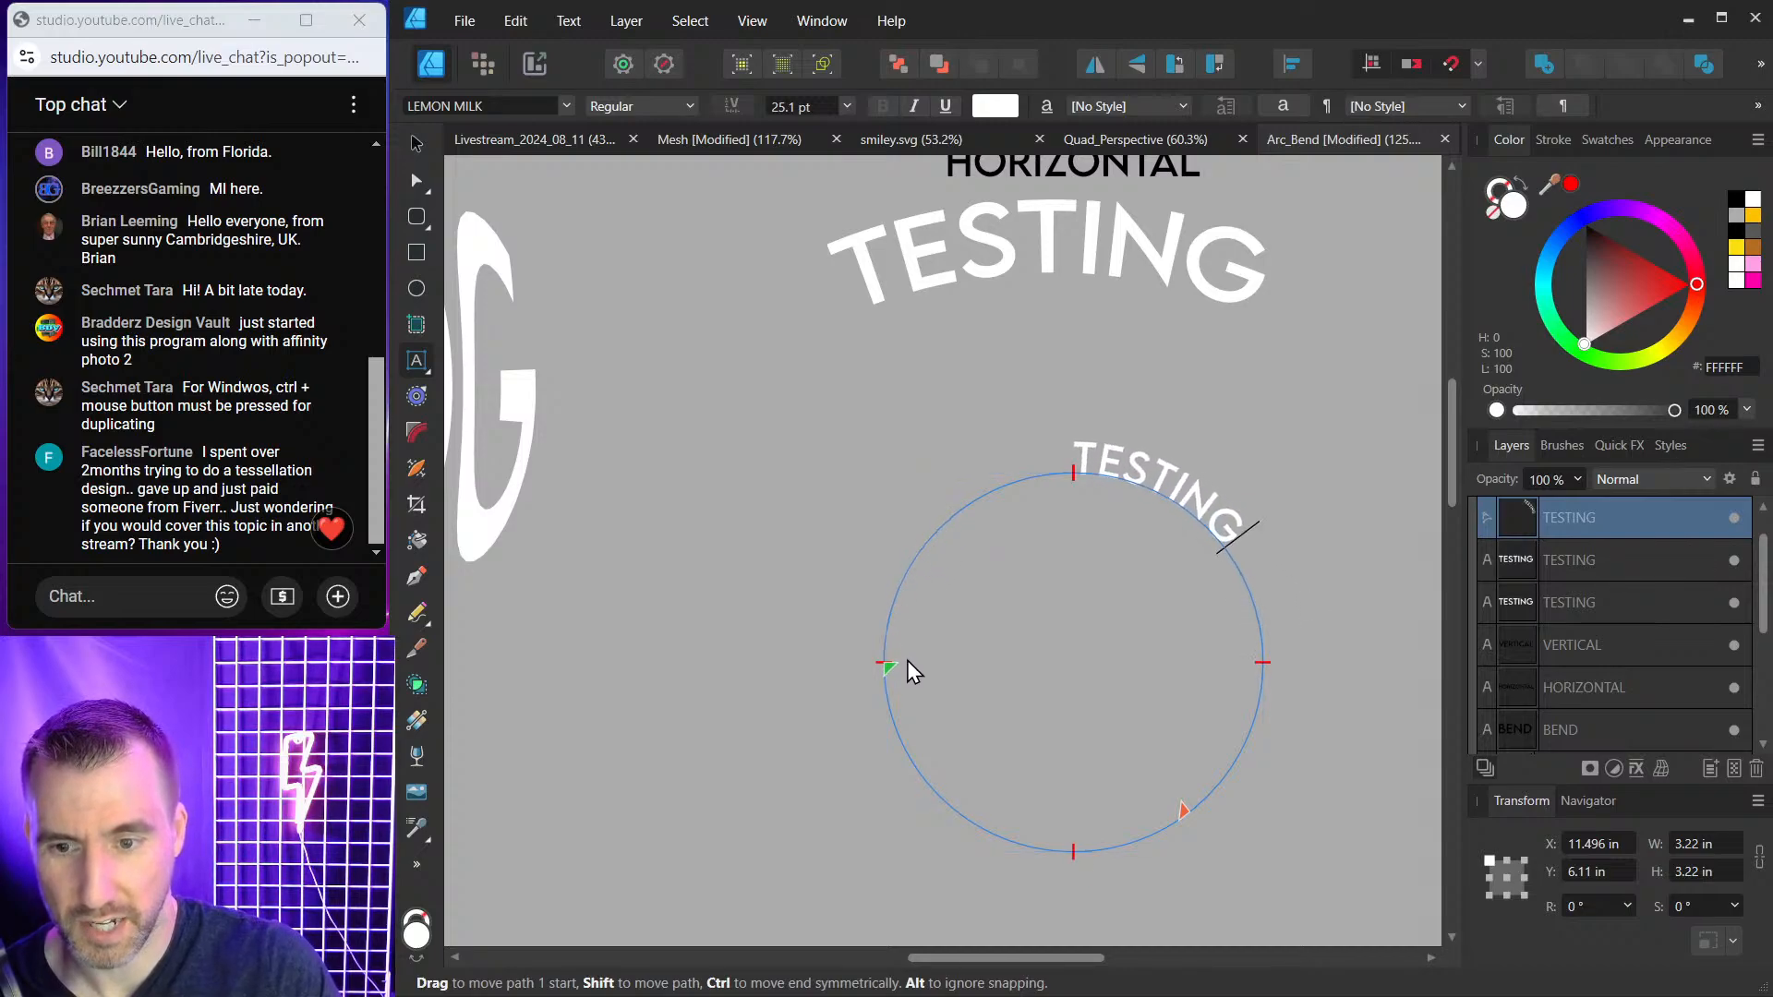
pyautogui.moveTo(1186, 812)
pyautogui.mouseDown()
pyautogui.moveTo(1250, 754)
pyautogui.moveTo(1264, 671)
pyautogui.mouseUp()
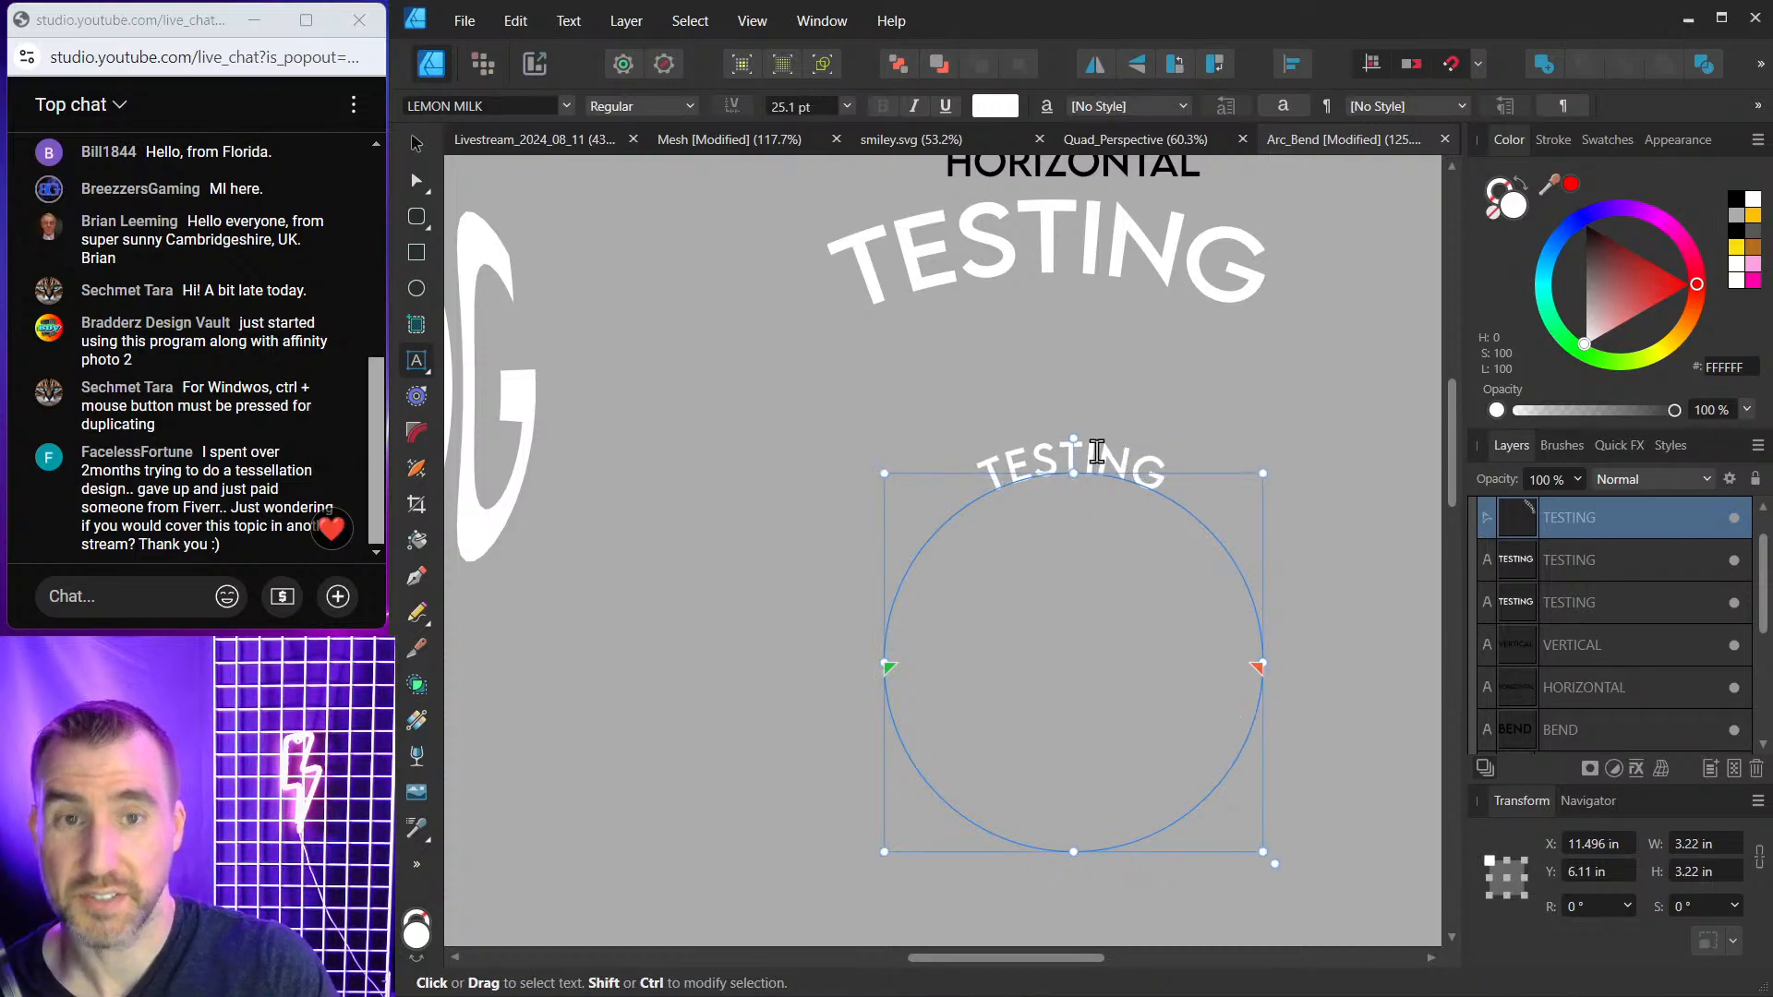
pyautogui.click(1757, 106)
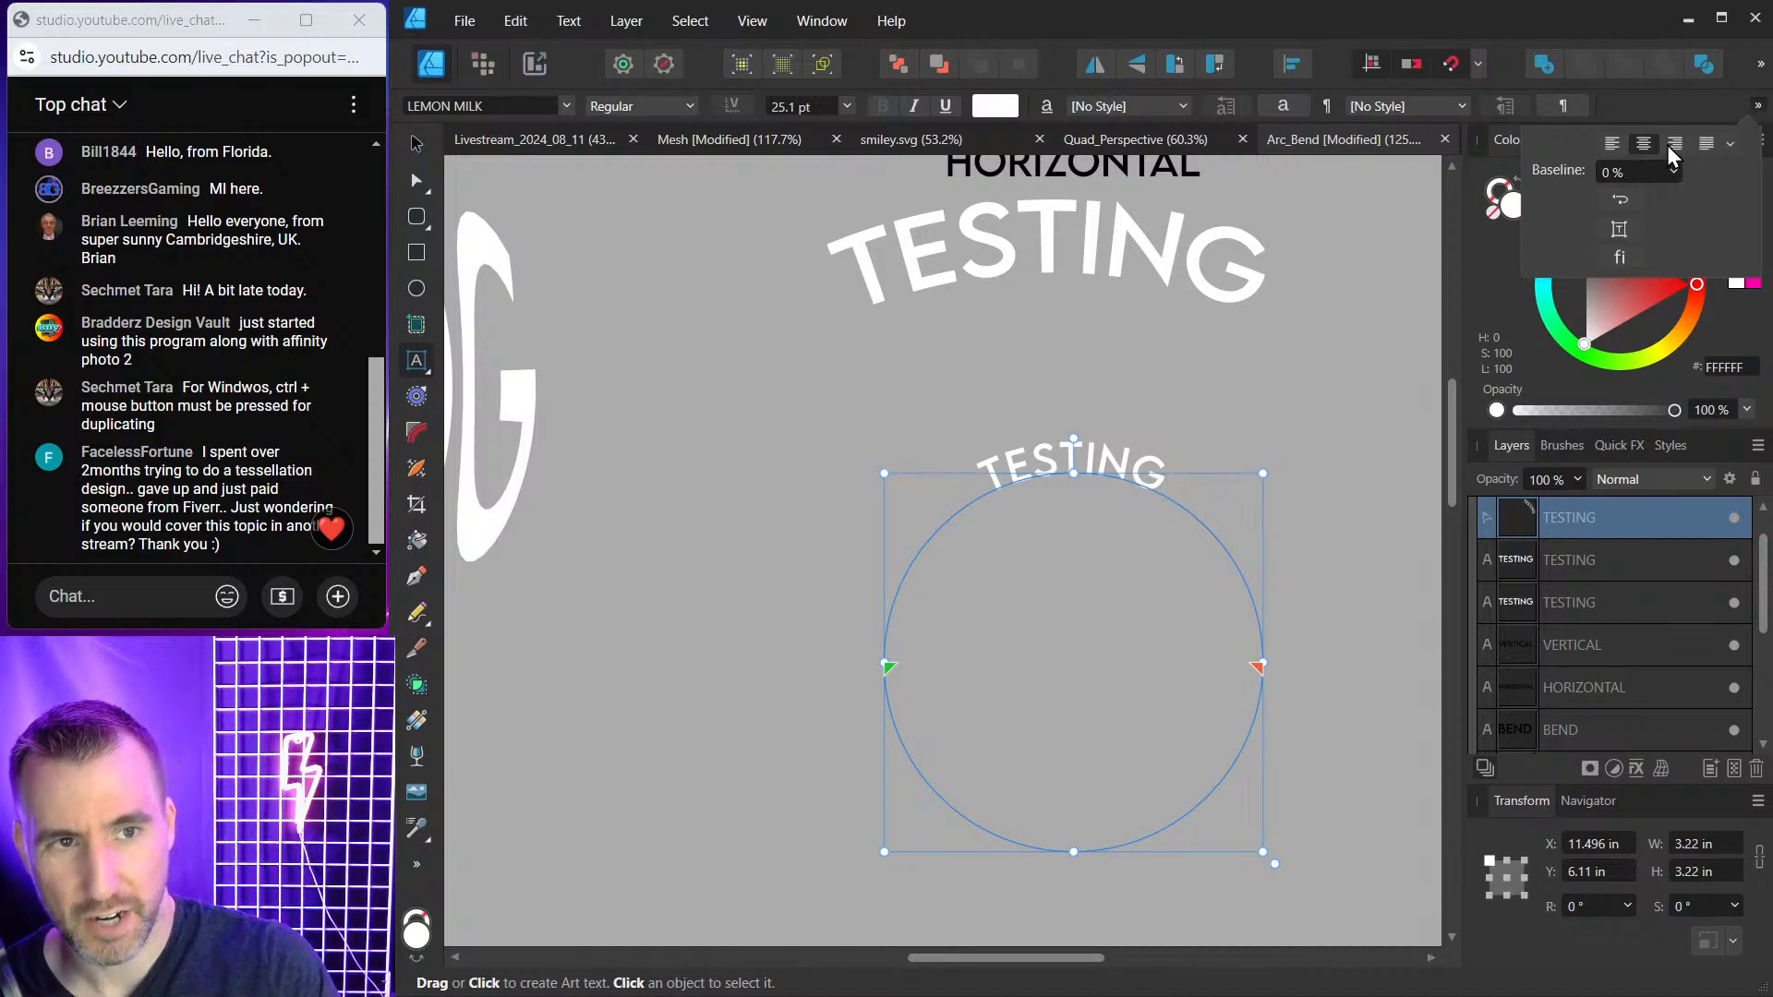
pyautogui.click(1614, 146)
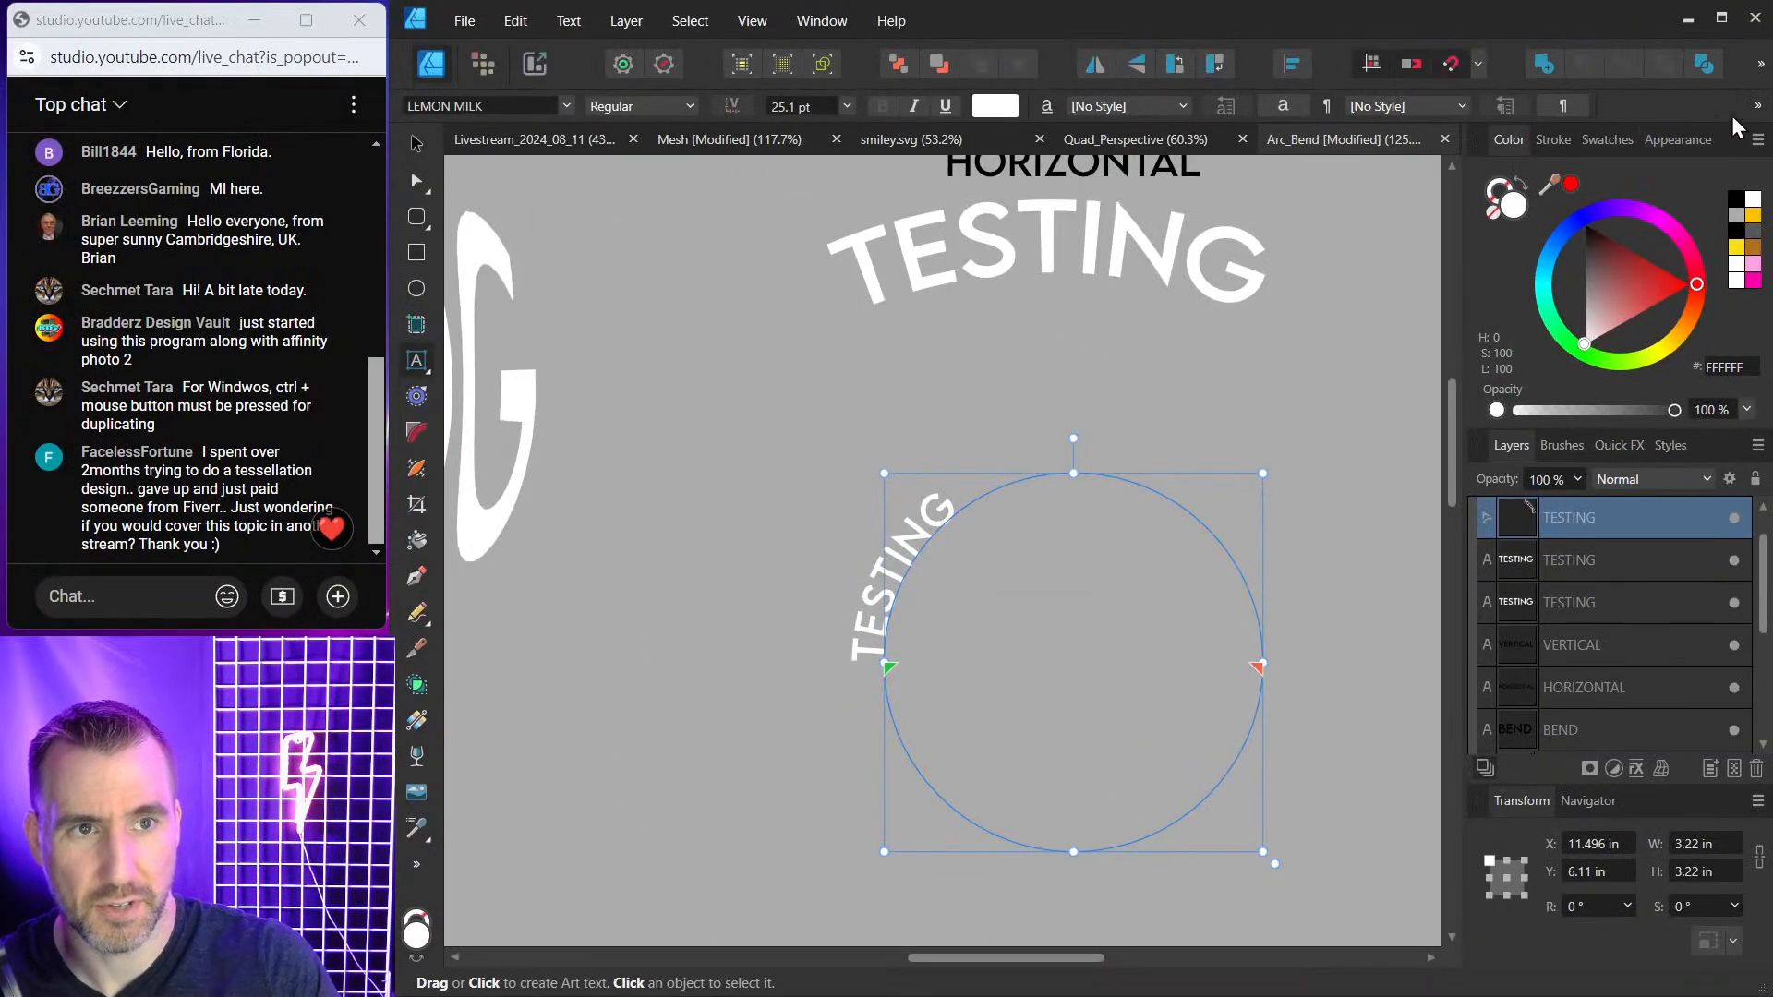
pyautogui.click(1758, 107)
pyautogui.click(1644, 143)
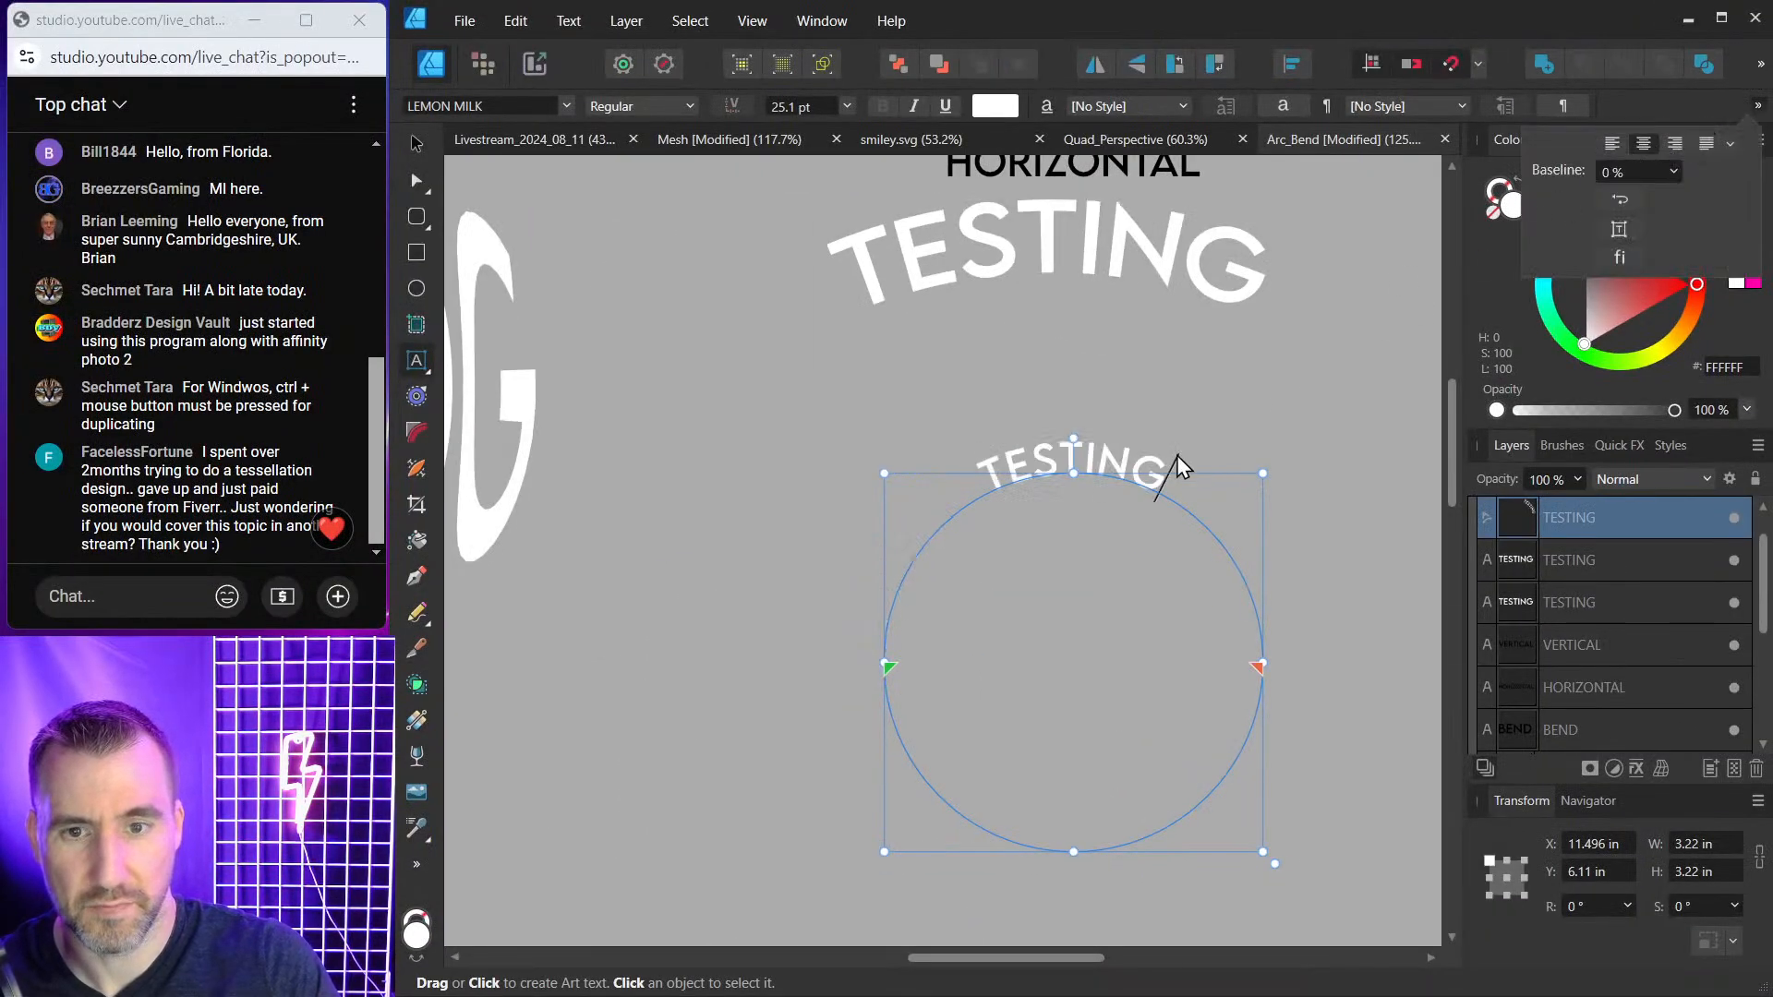
# Shrink the circular TESTING text to about 1.61 in across, place it closer beneath the arced TESTING text, and deselect it.
pyautogui.moveTo(1238, 496); pyautogui.dragTo(1081, 384)
pyautogui.click(1233, 452)
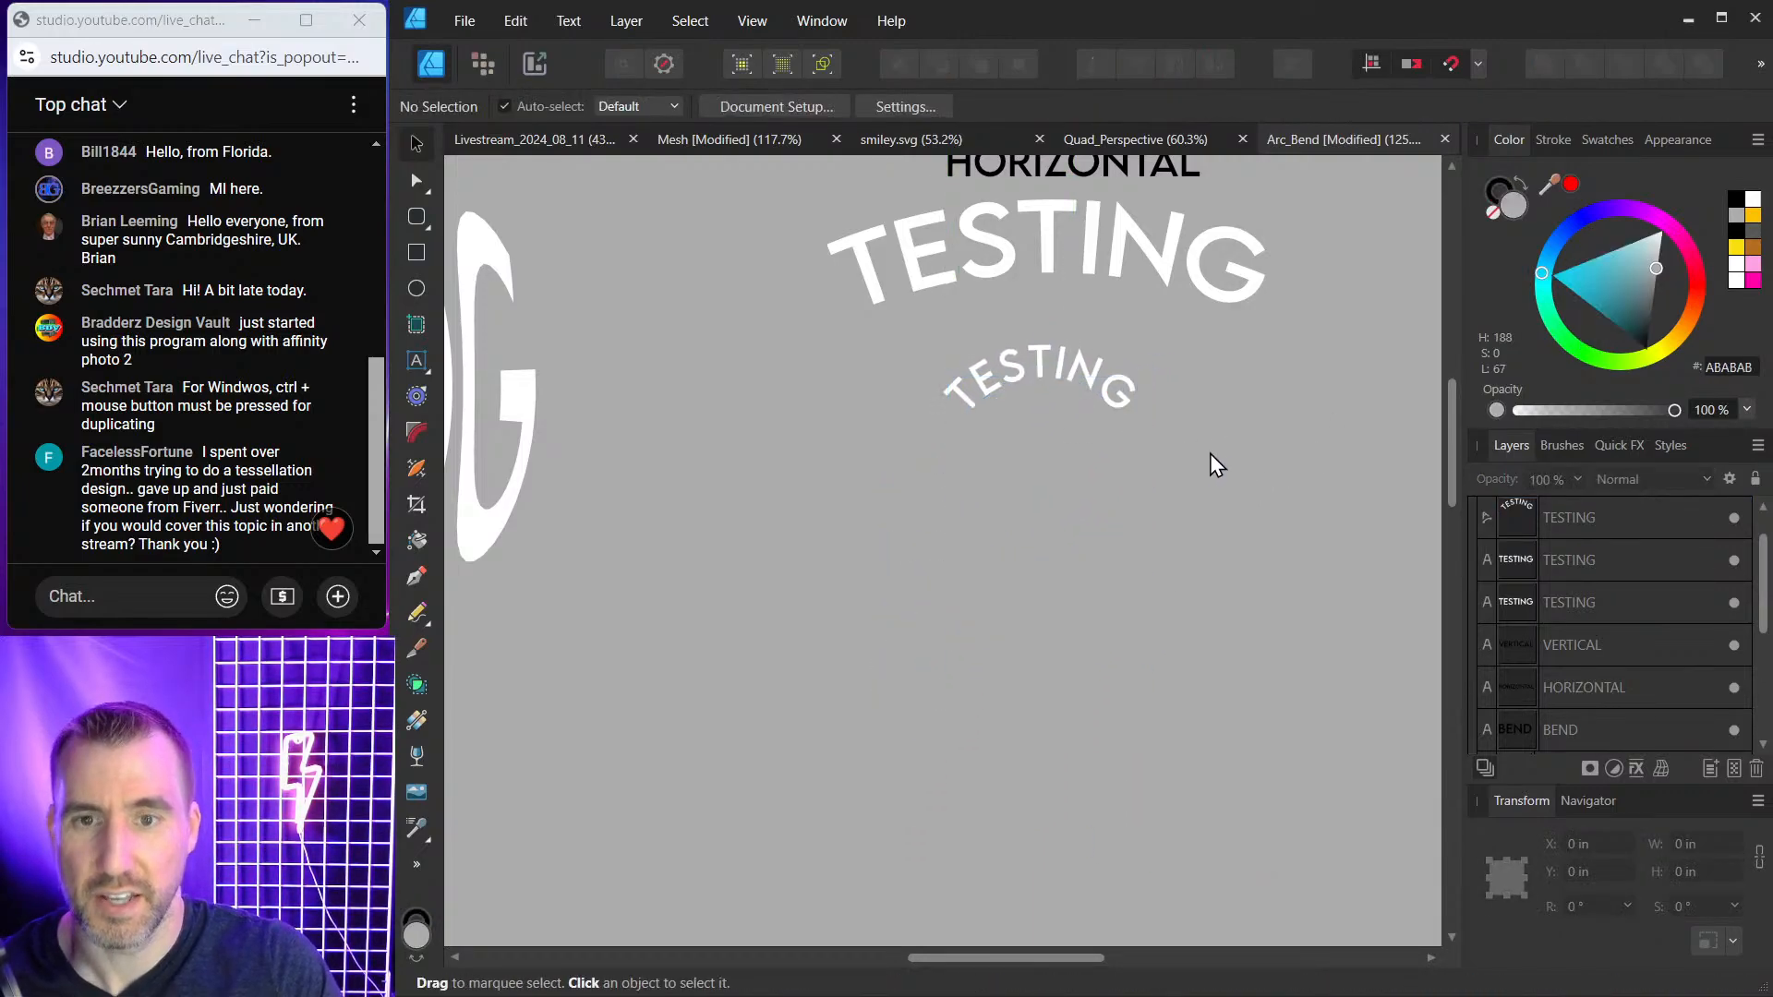
# Draw a freehand wavy curve about 4 in wide below the circular text and type ABCDEFGH along it.
pyautogui.click(416, 612)
pyautogui.moveTo(834, 605)
pyautogui.mouseDown()
pyautogui.moveTo(1062, 522)
pyautogui.moveTo(1169, 581)
pyautogui.moveTo(1304, 529)
pyautogui.mouseUp()
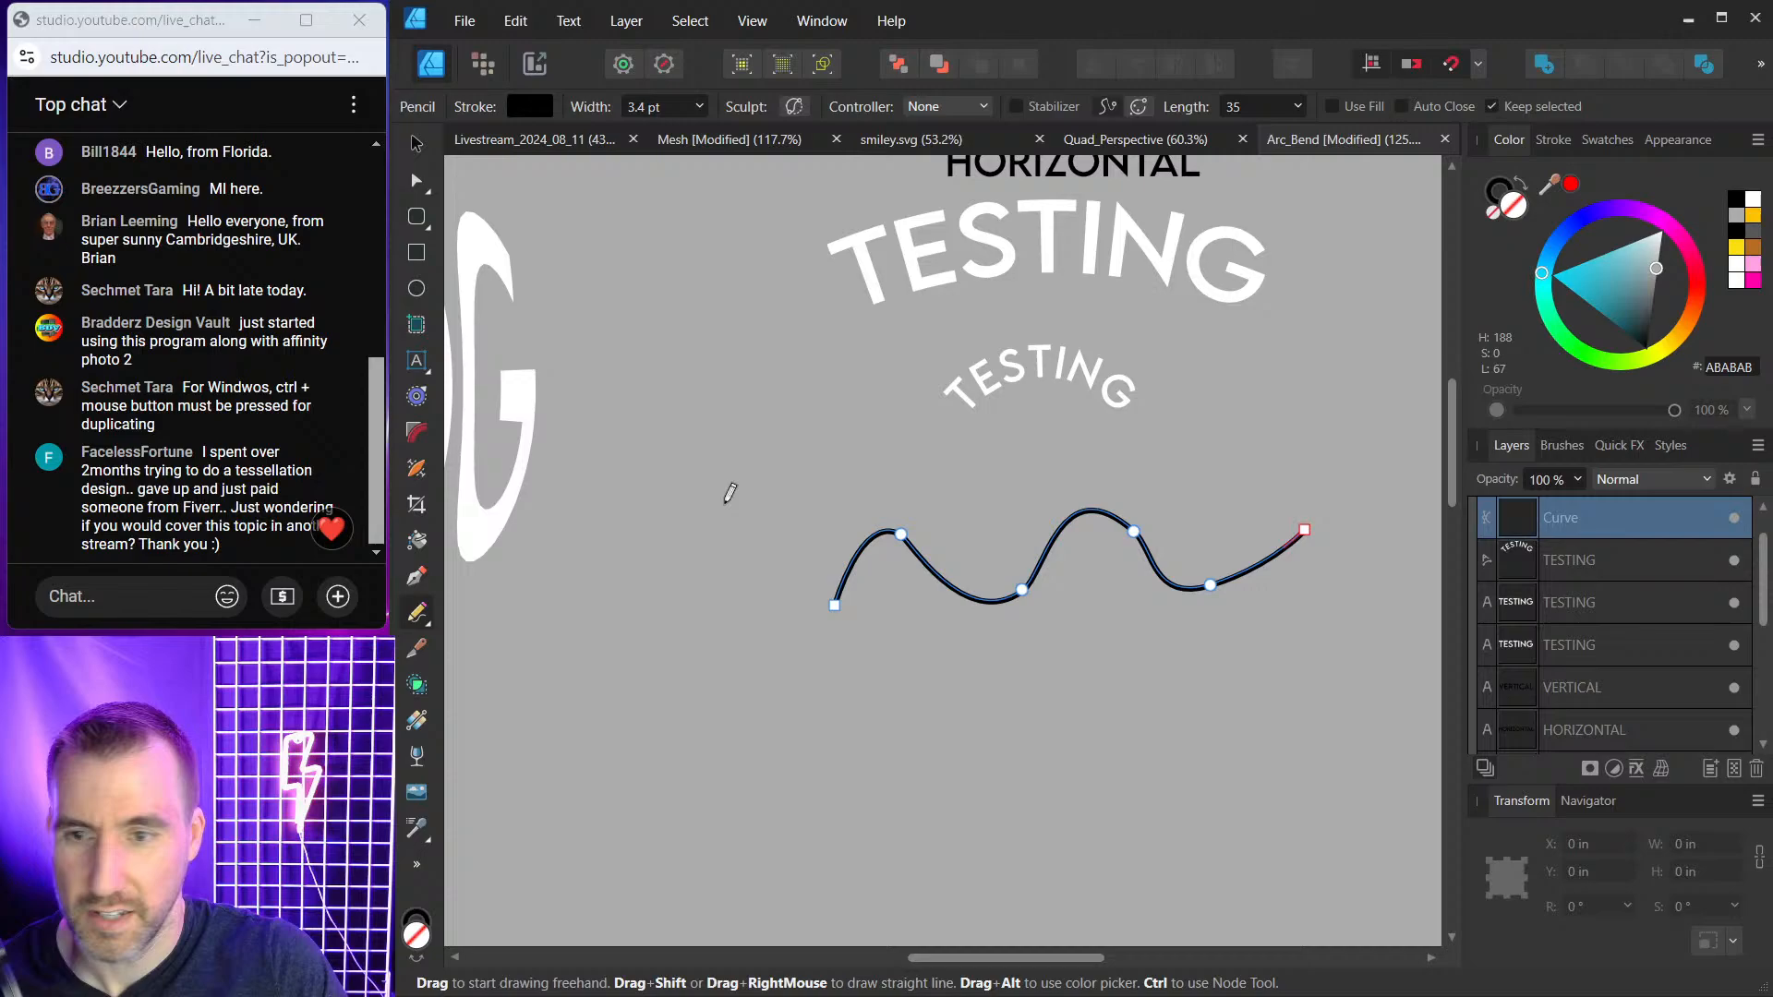
pyautogui.click(416, 360)
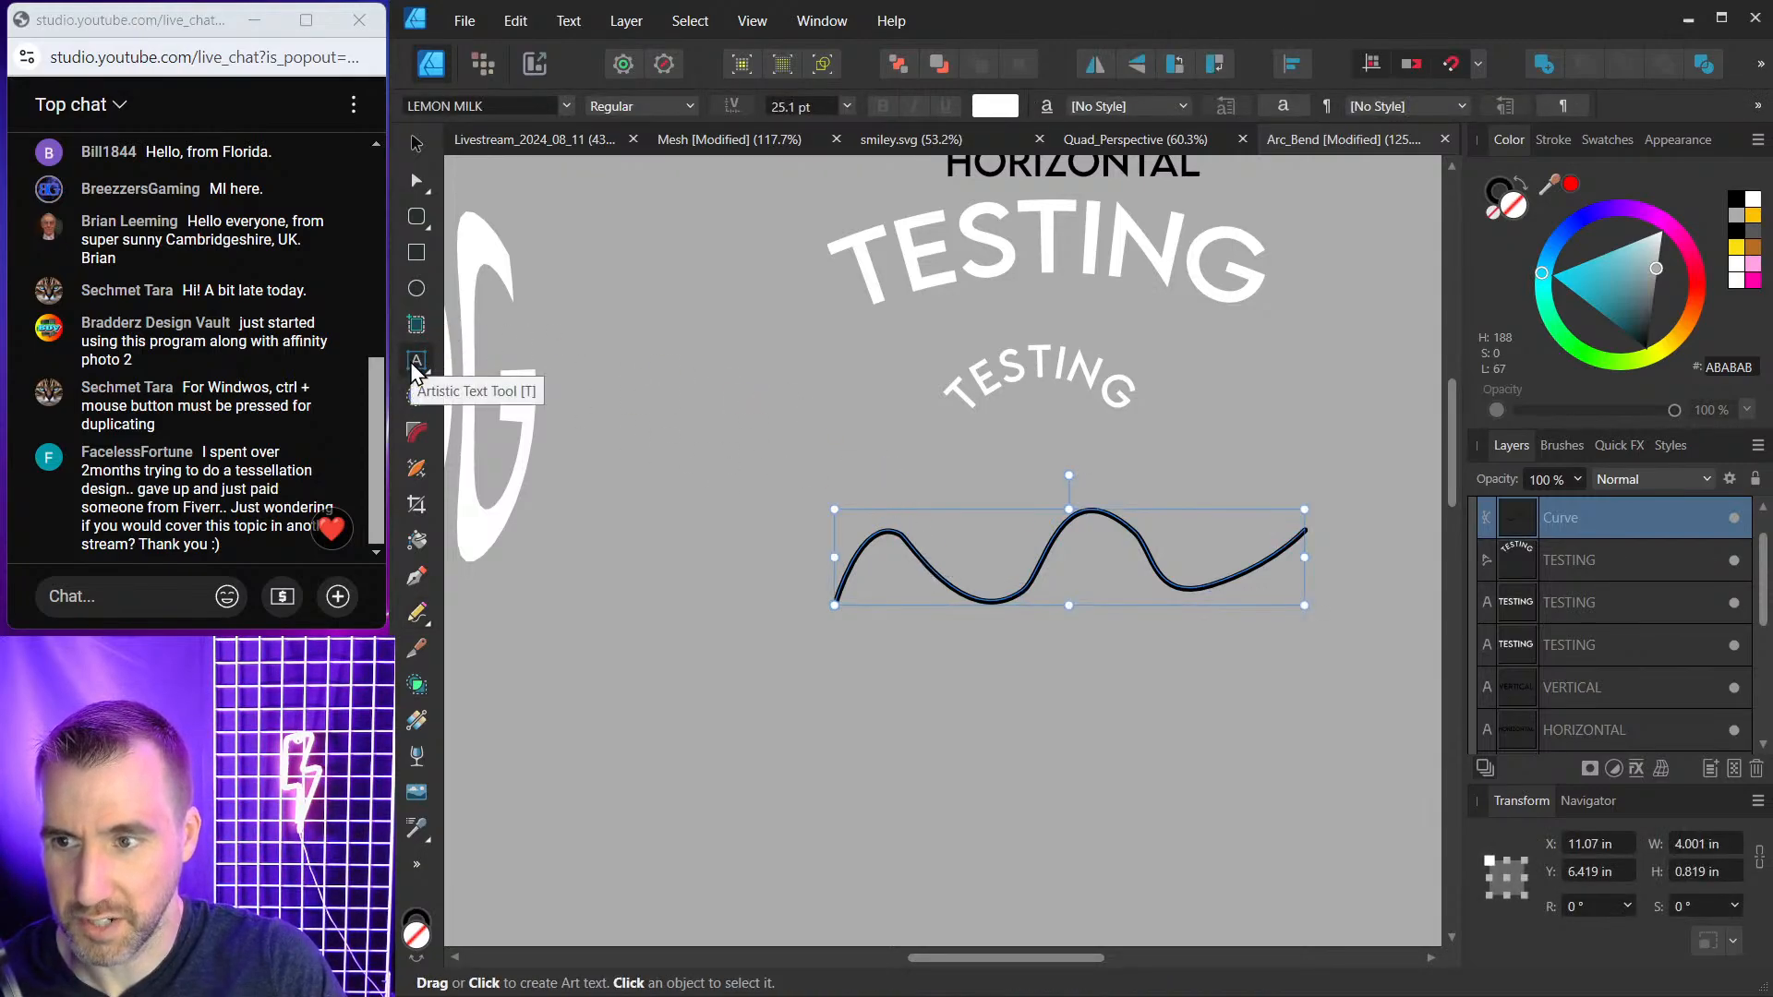
pyautogui.moveTo(925, 566); pyautogui.dragTo(986, 598)
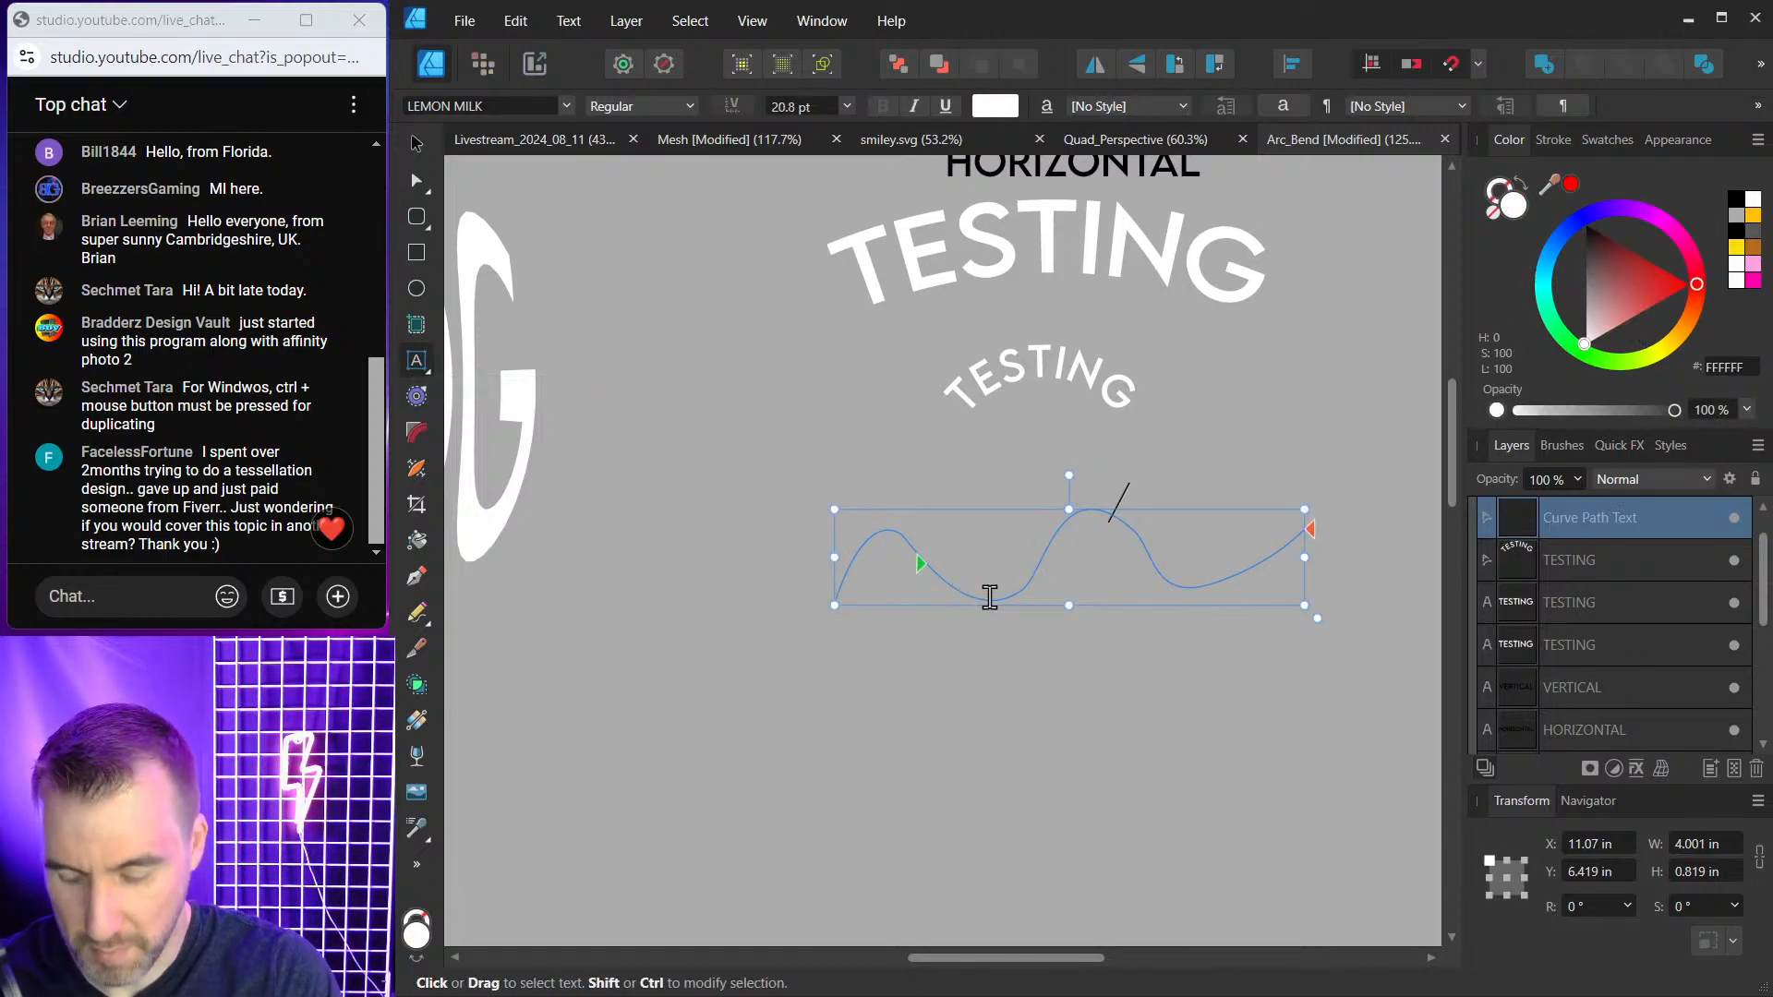
pyautogui.write('ABCDEFG')
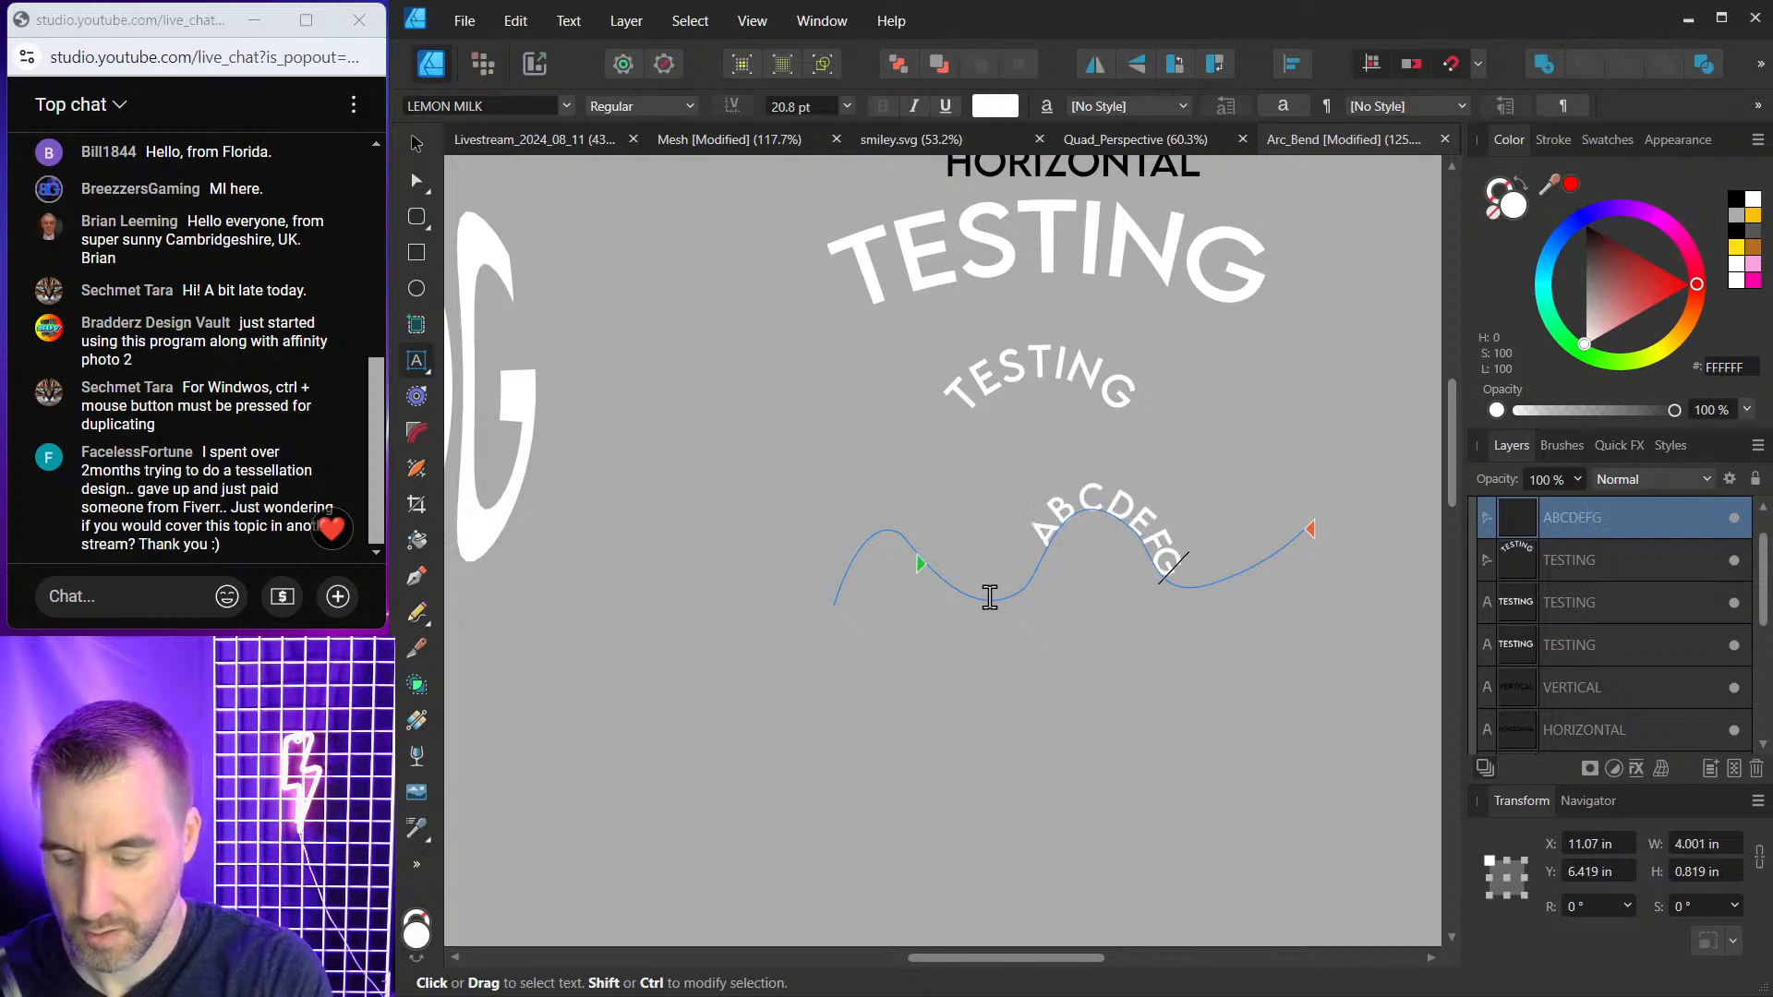
pyautogui.write('H')
pyautogui.press('Escape')
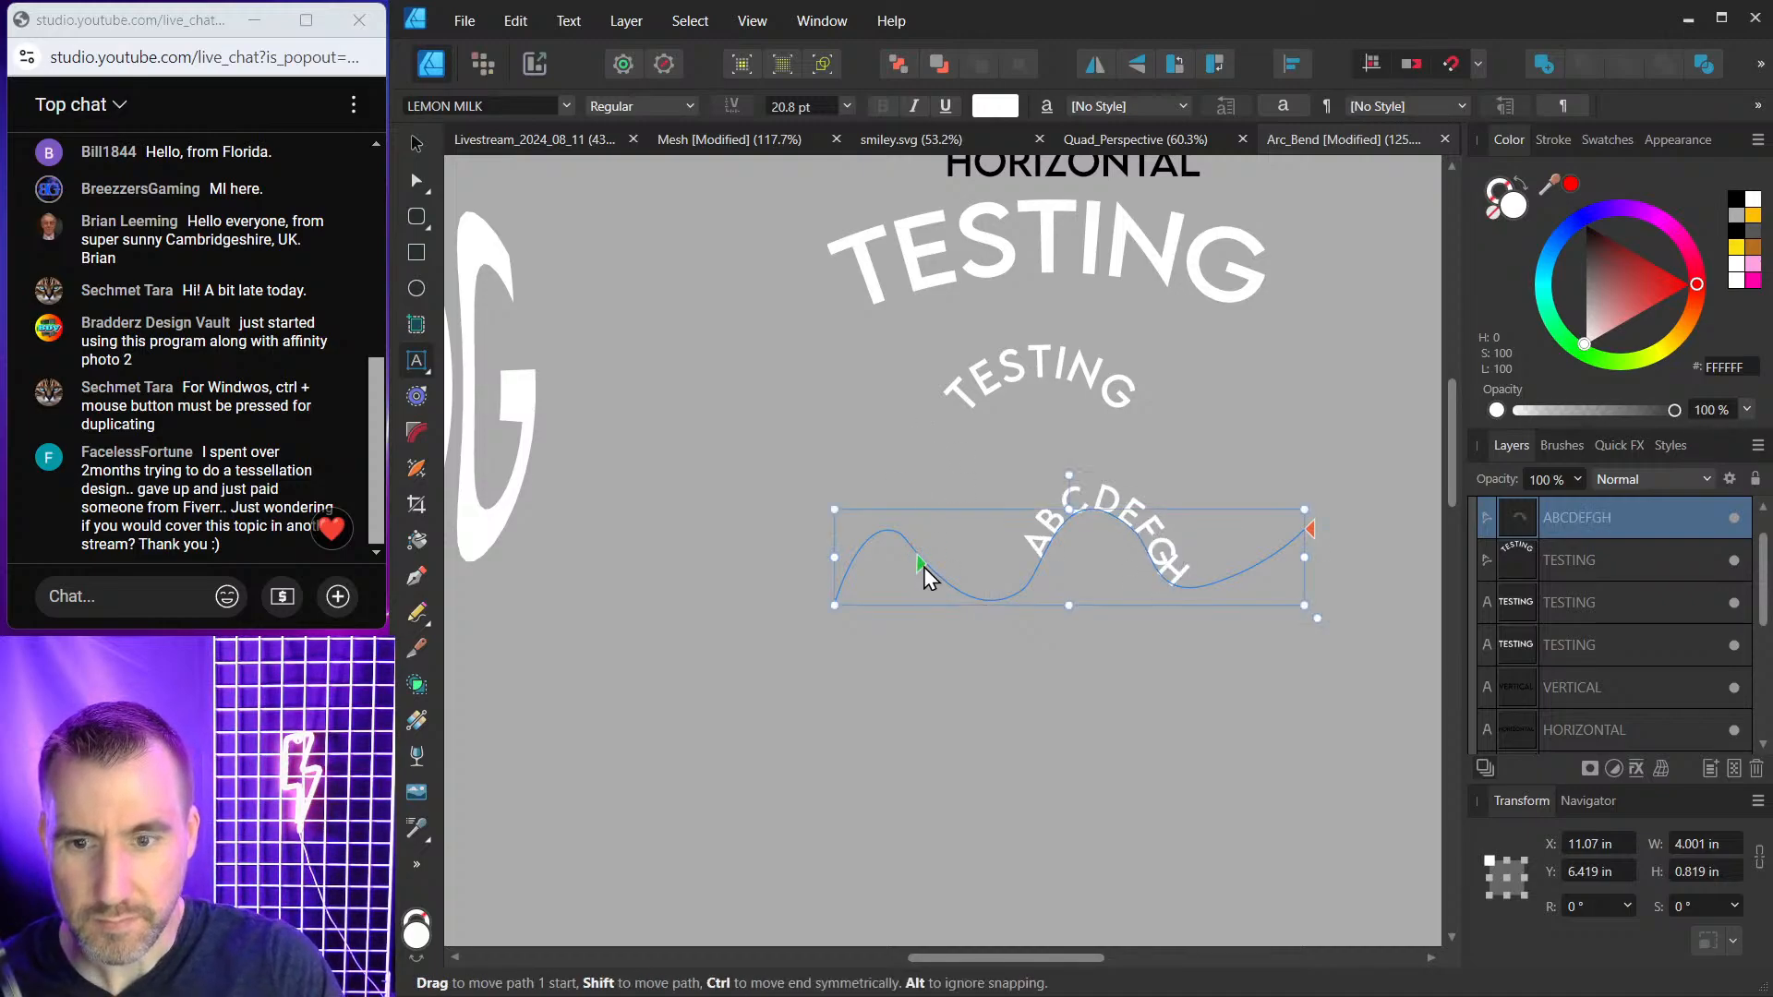
# Left-align the ABCDEFGH text and move its start point near the wavy curve's left end.
pyautogui.moveTo(924, 567)
pyautogui.mouseDown()
pyautogui.moveTo(827, 525)
pyautogui.moveTo(1101, 566)
pyautogui.moveTo(888, 567)
pyautogui.mouseUp()
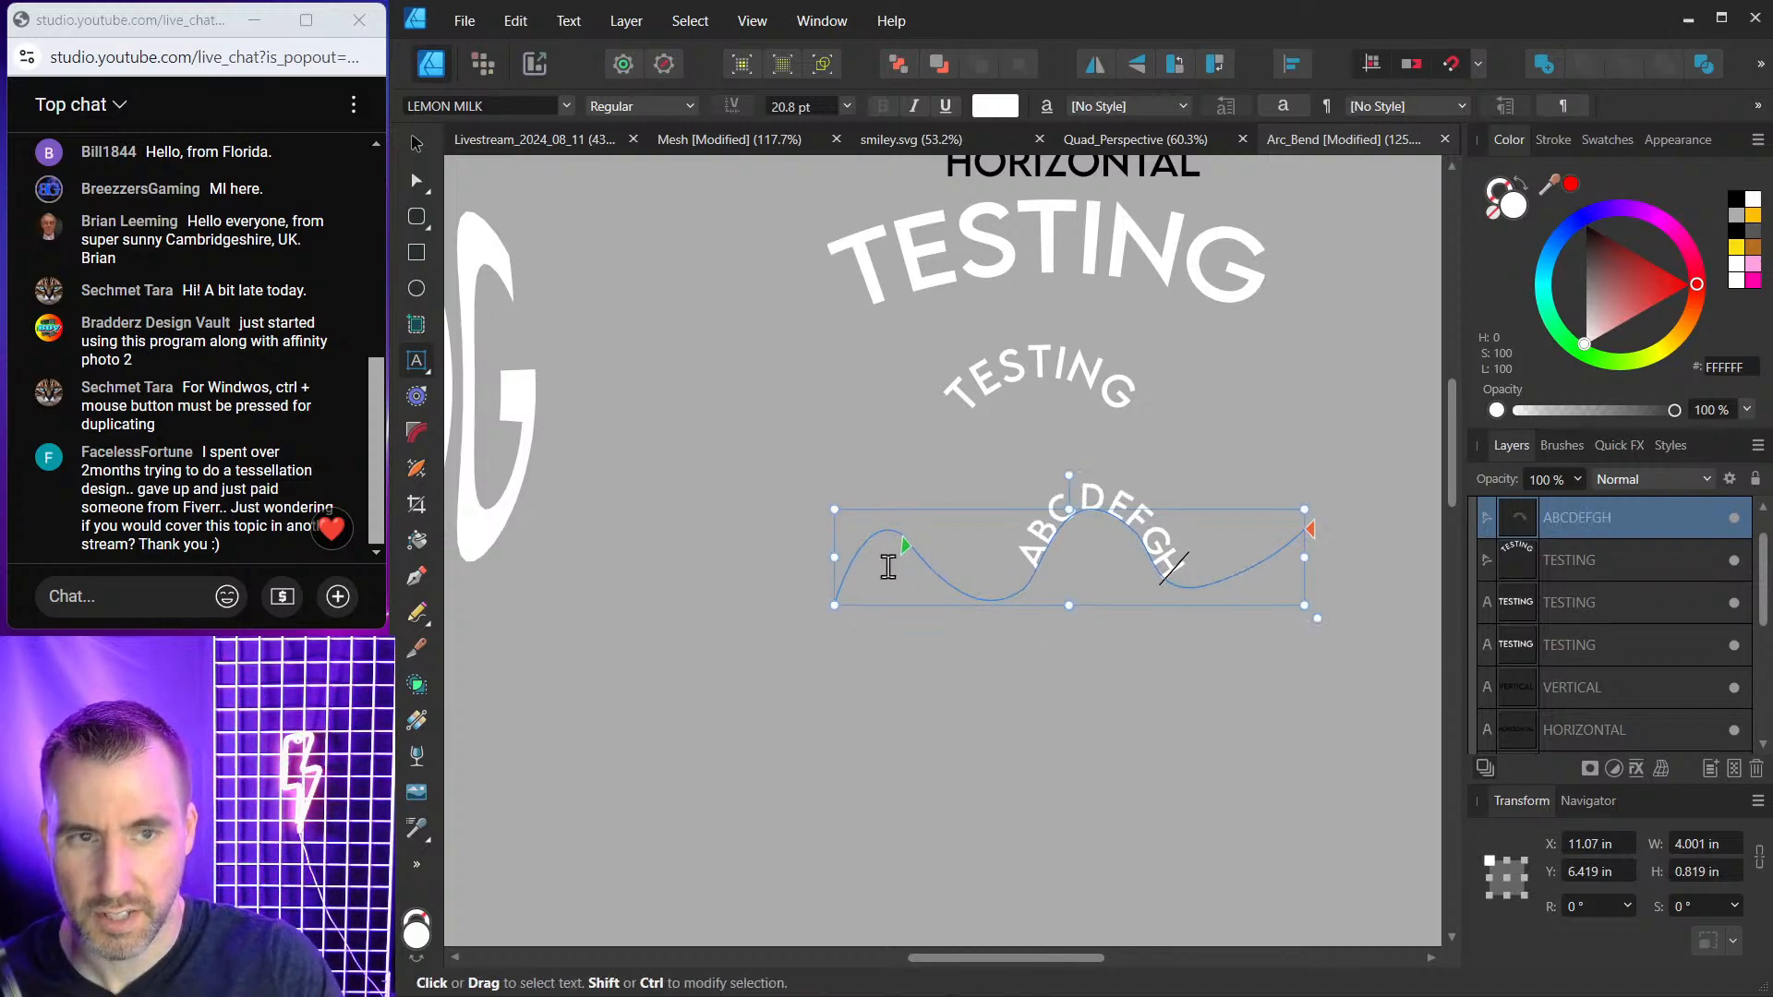
pyautogui.click(1757, 105)
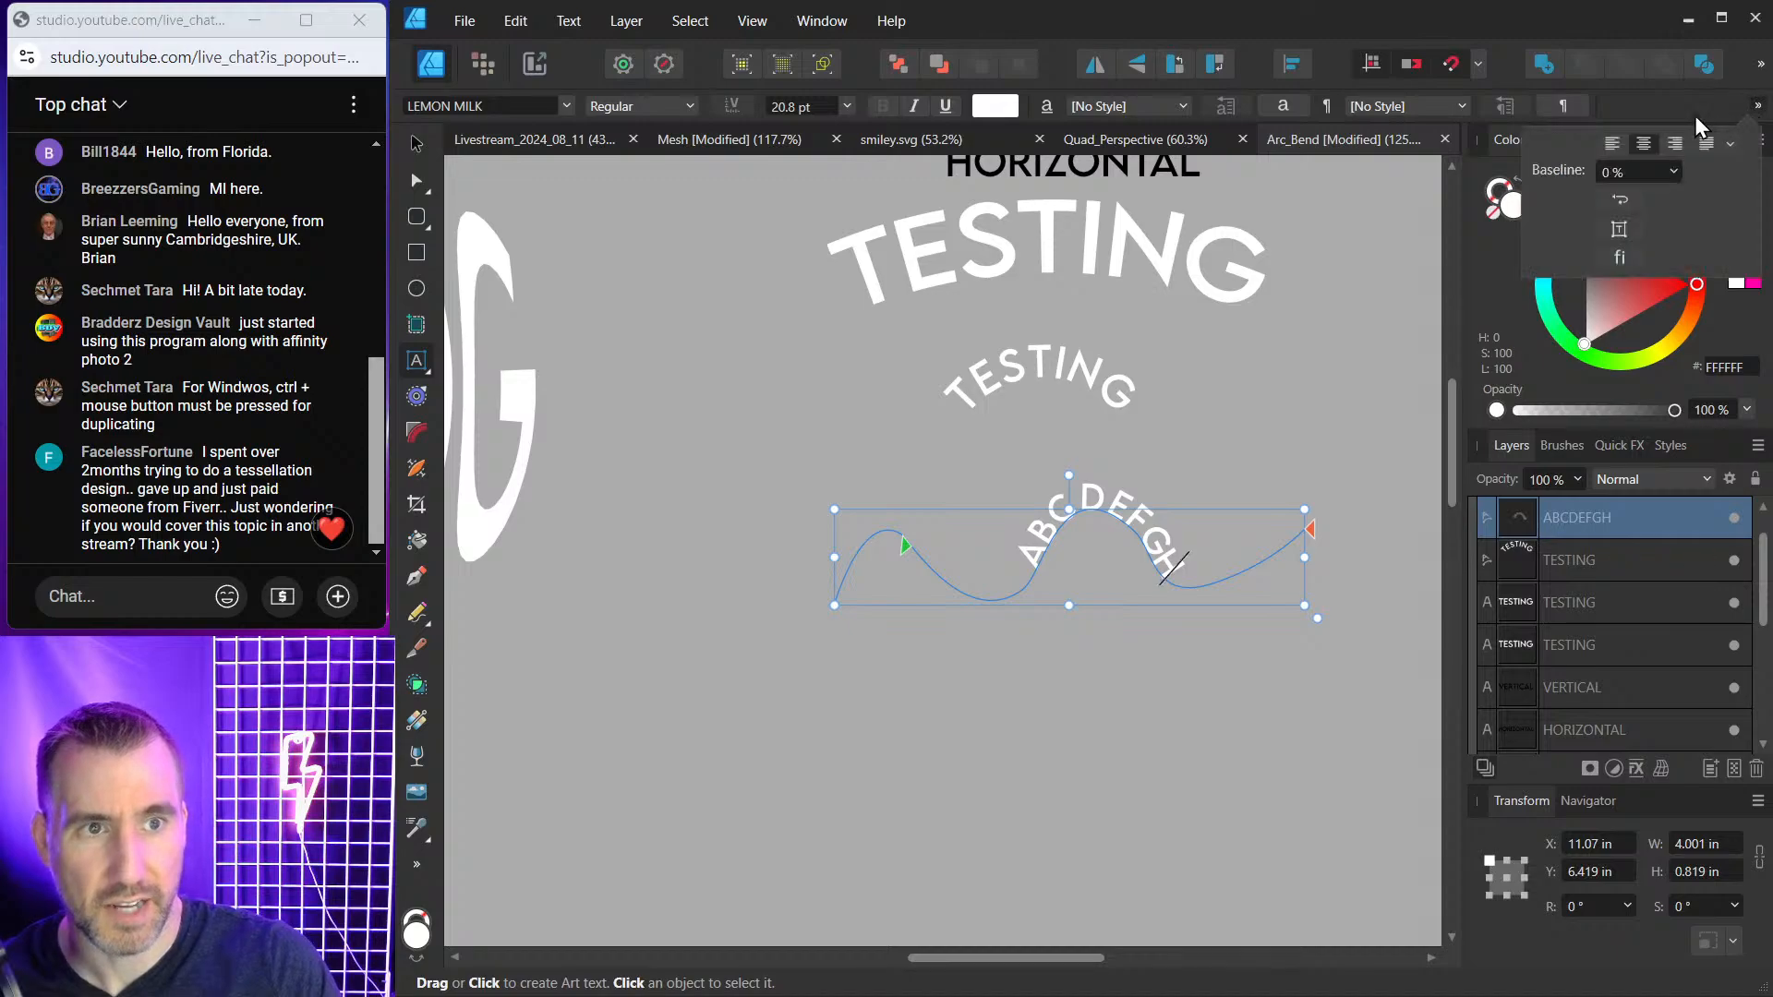
pyautogui.click(1611, 143)
pyautogui.moveTo(906, 548); pyautogui.dragTo(821, 565)
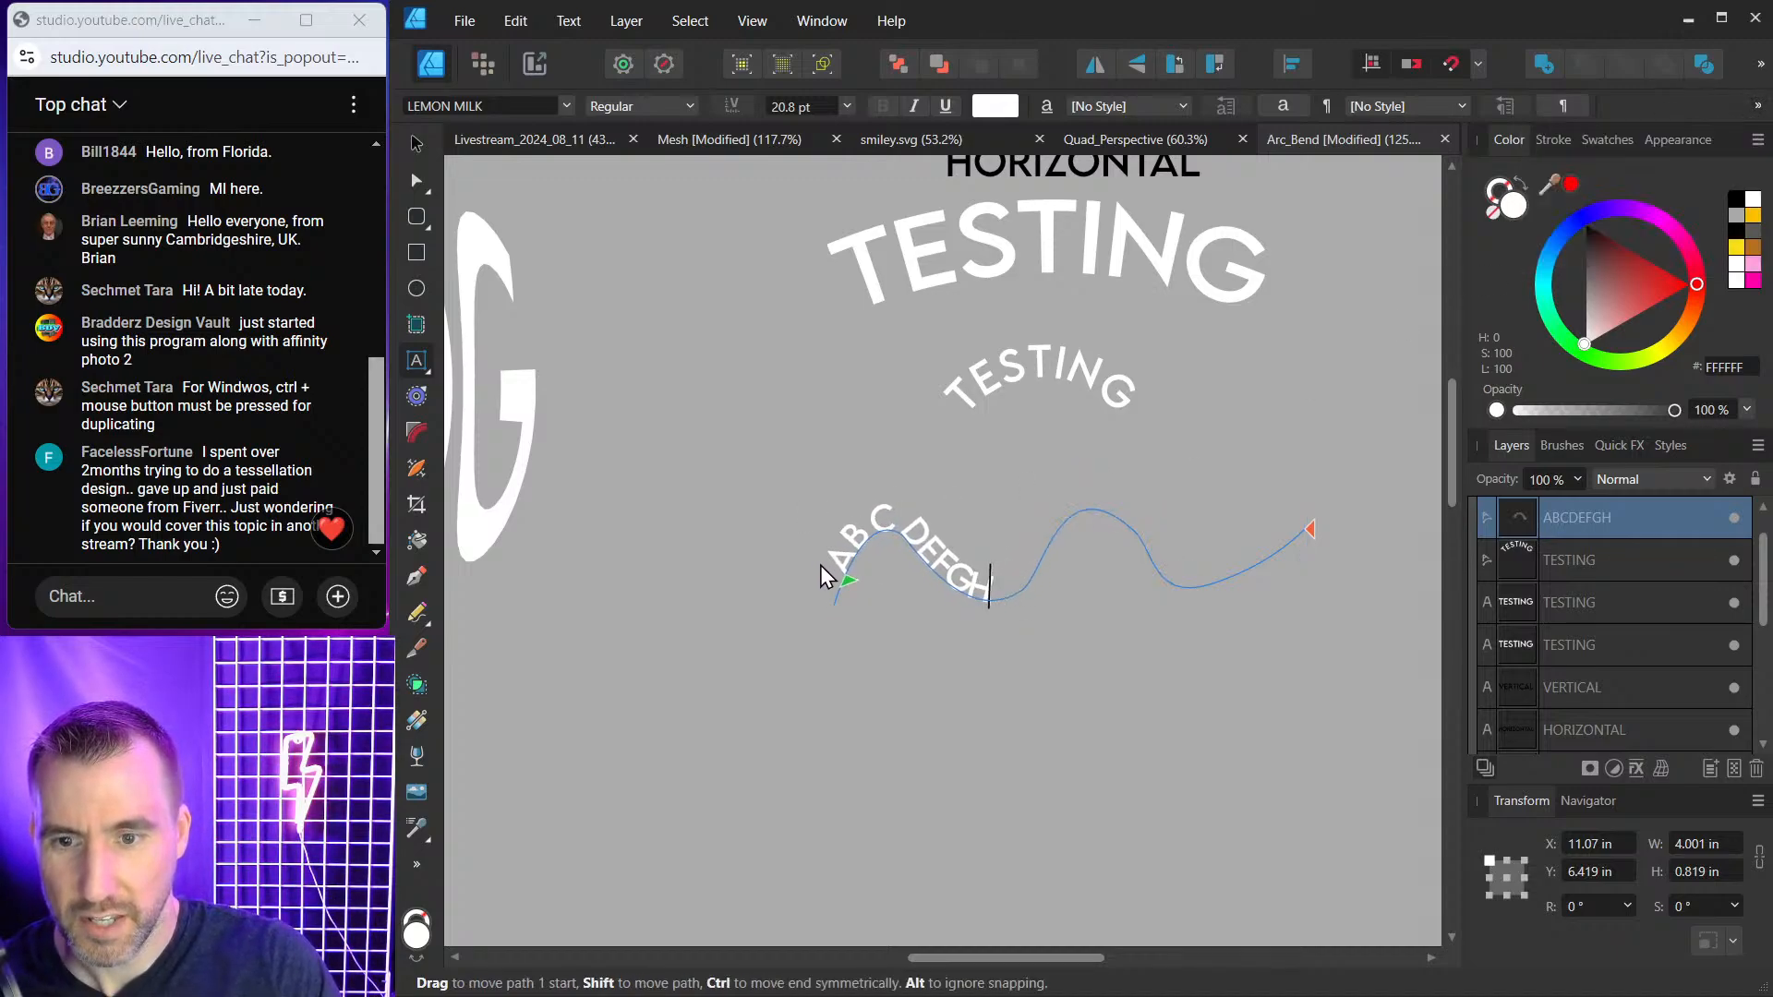
# Reshape the wavy path of the ABCDEFGH text by moving its two middle nodes.
pyautogui.click(417, 180)
pyautogui.click(1022, 564)
pyautogui.moveTo(1023, 565); pyautogui.dragTo(1053, 585)
pyautogui.moveTo(1134, 533); pyautogui.dragTo(1199, 632)
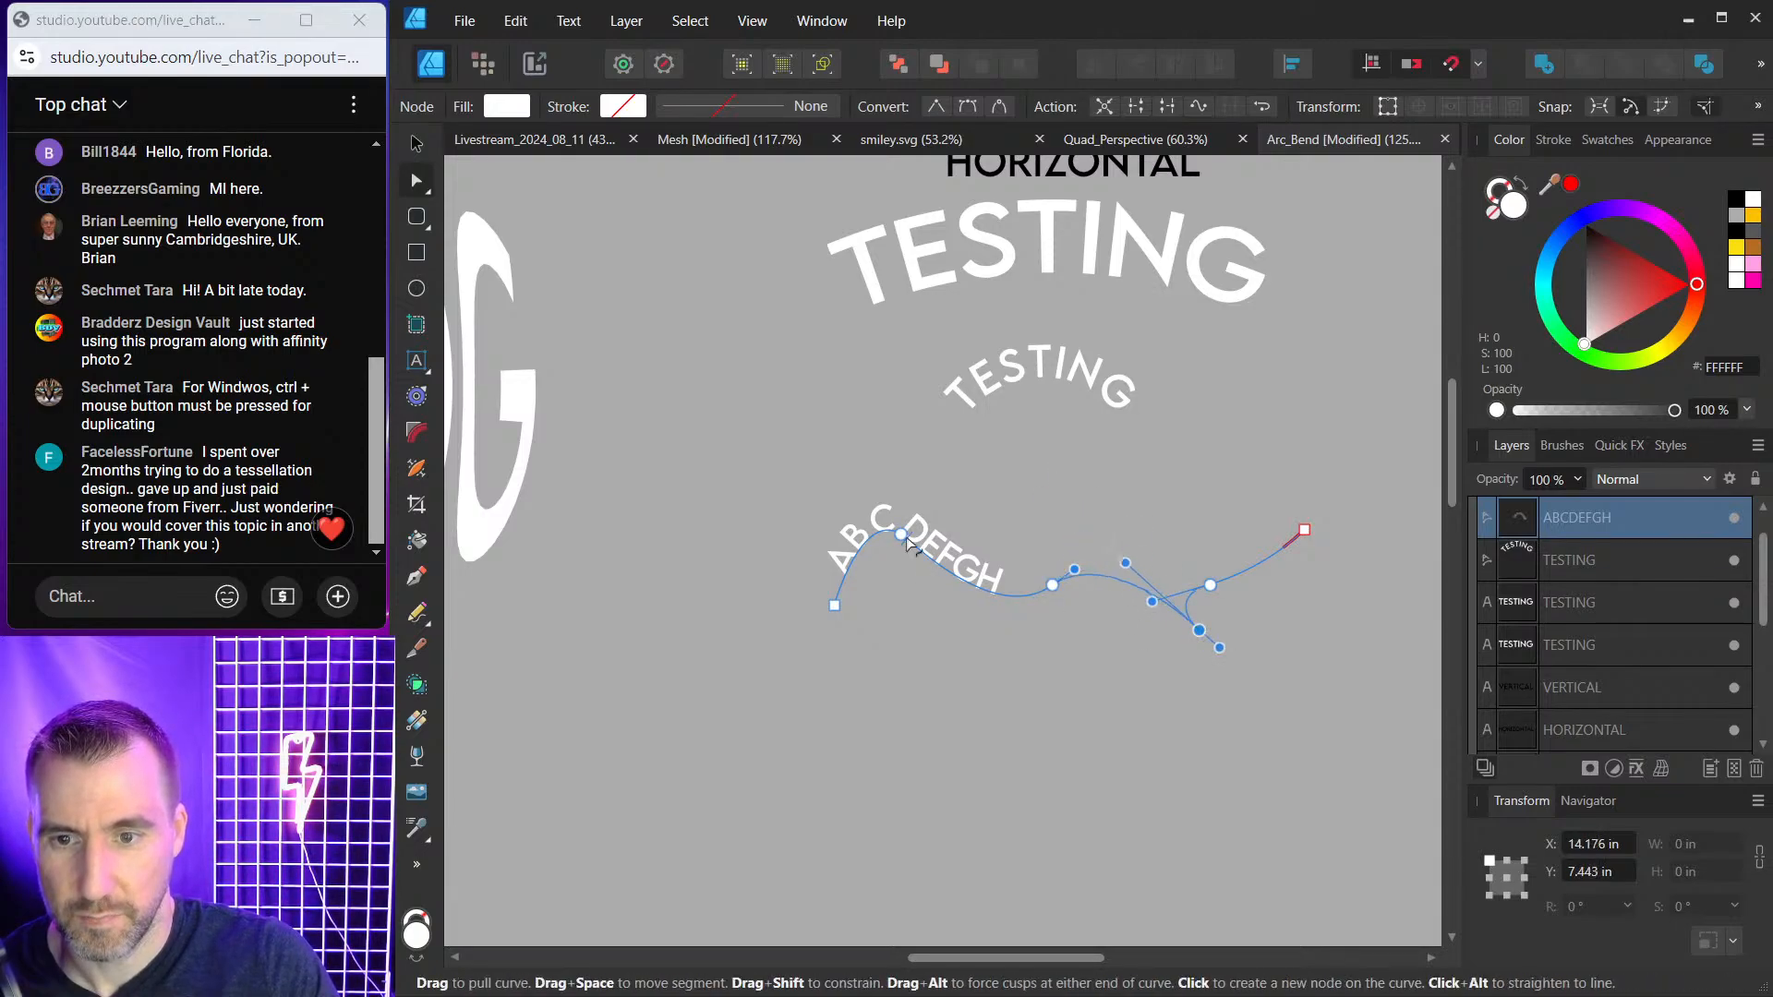
pyautogui.click(903, 536)
# Delete the ABCDEFGH curve text and the small circular TESTING text.
pyautogui.click(417, 144)
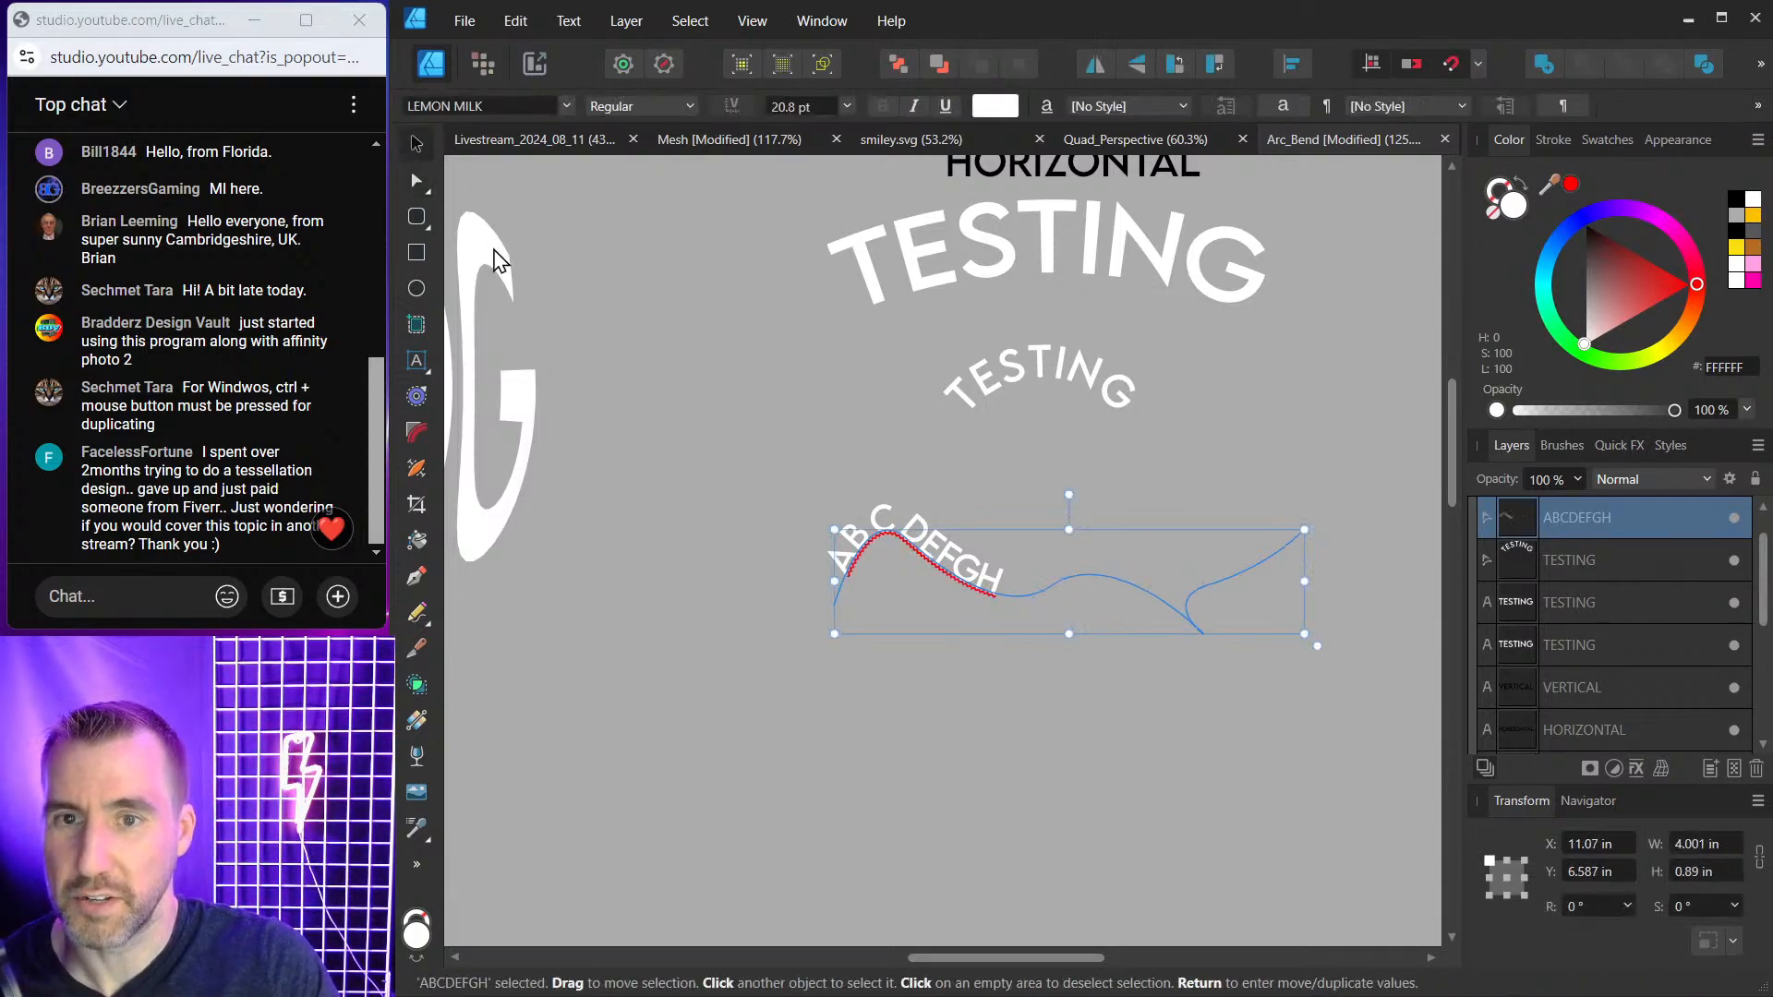
pyautogui.press('Delete')
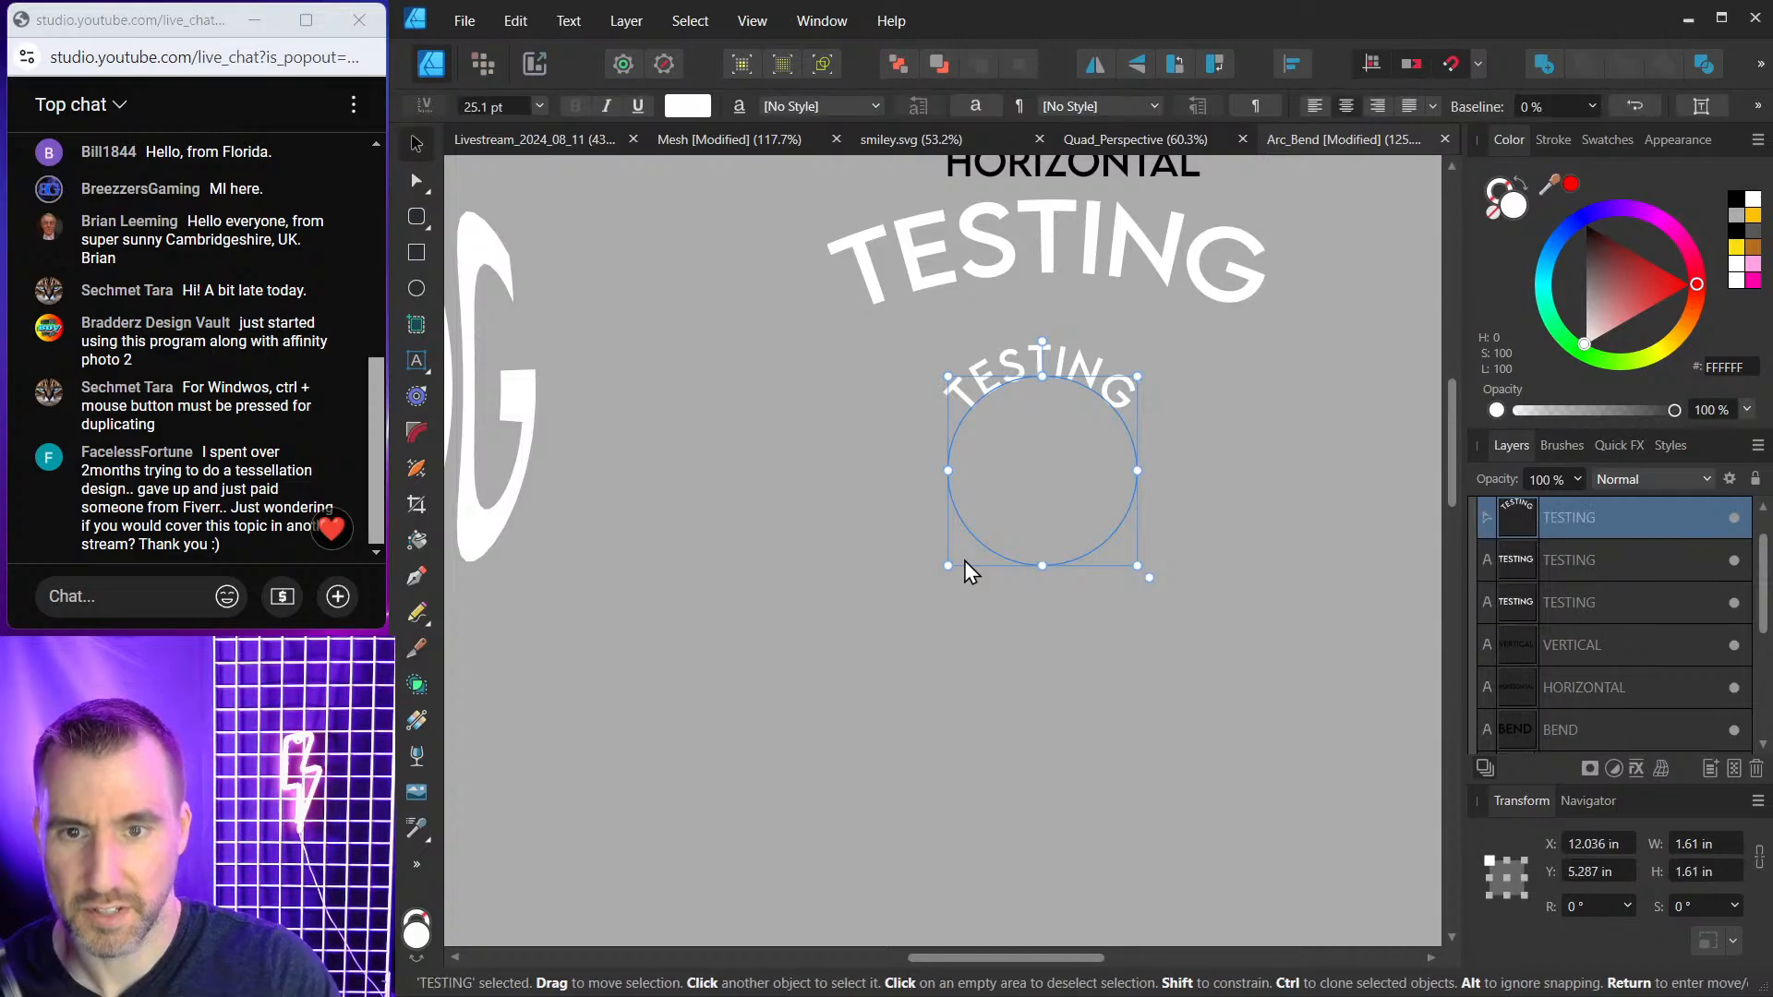
pyautogui.press('Delete')
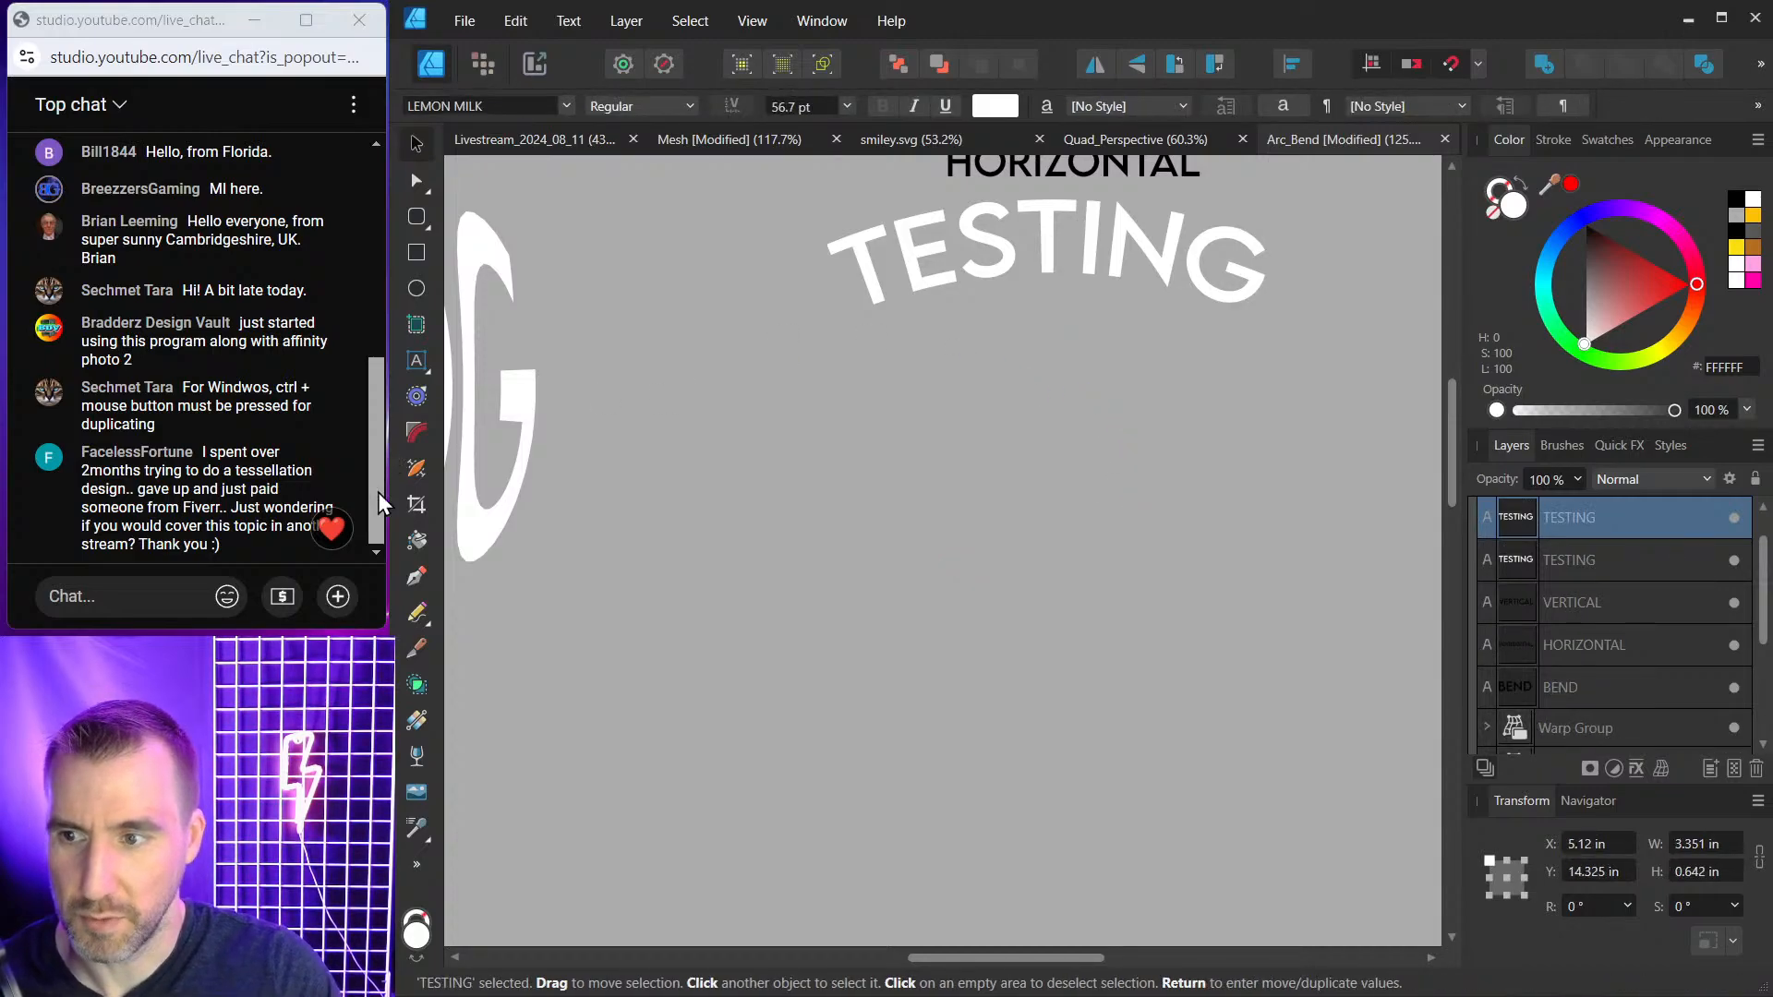
# Draw a circle about 2.6 in across below the arced TESTING text and type TESTING along its inside.
pyautogui.click(417, 288)
pyautogui.moveTo(927, 395); pyautogui.dragTo(1233, 703)
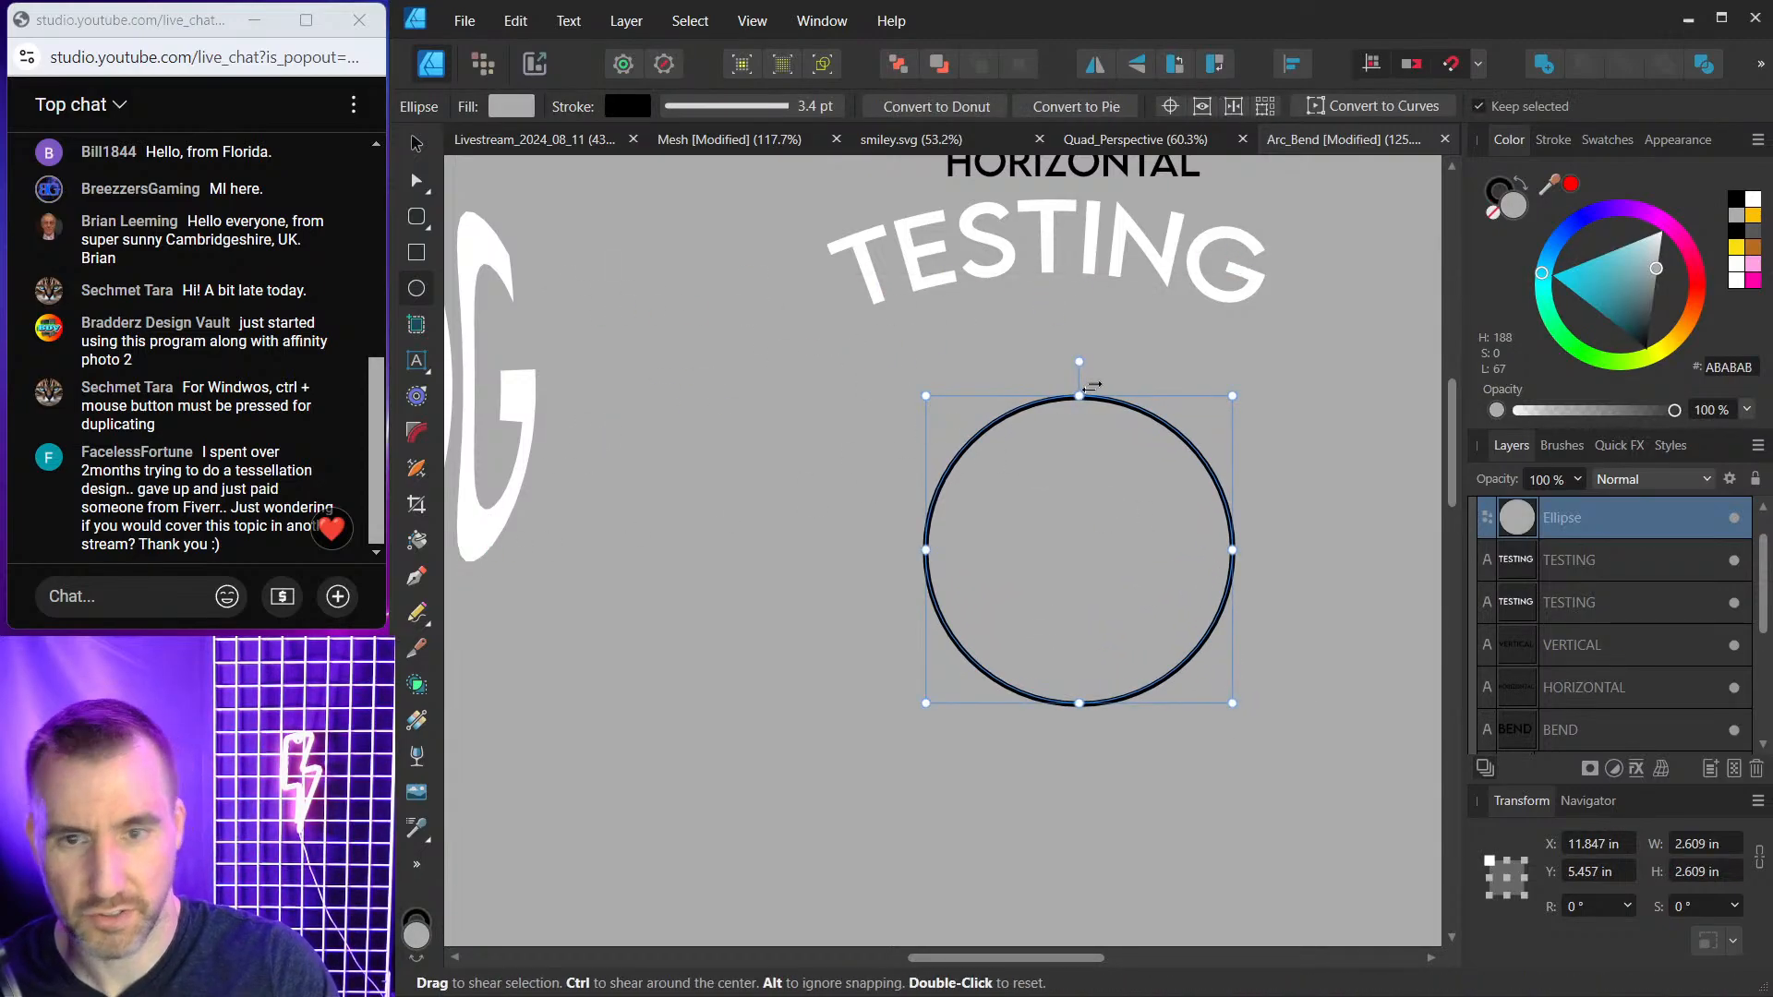
pyautogui.click(416, 360)
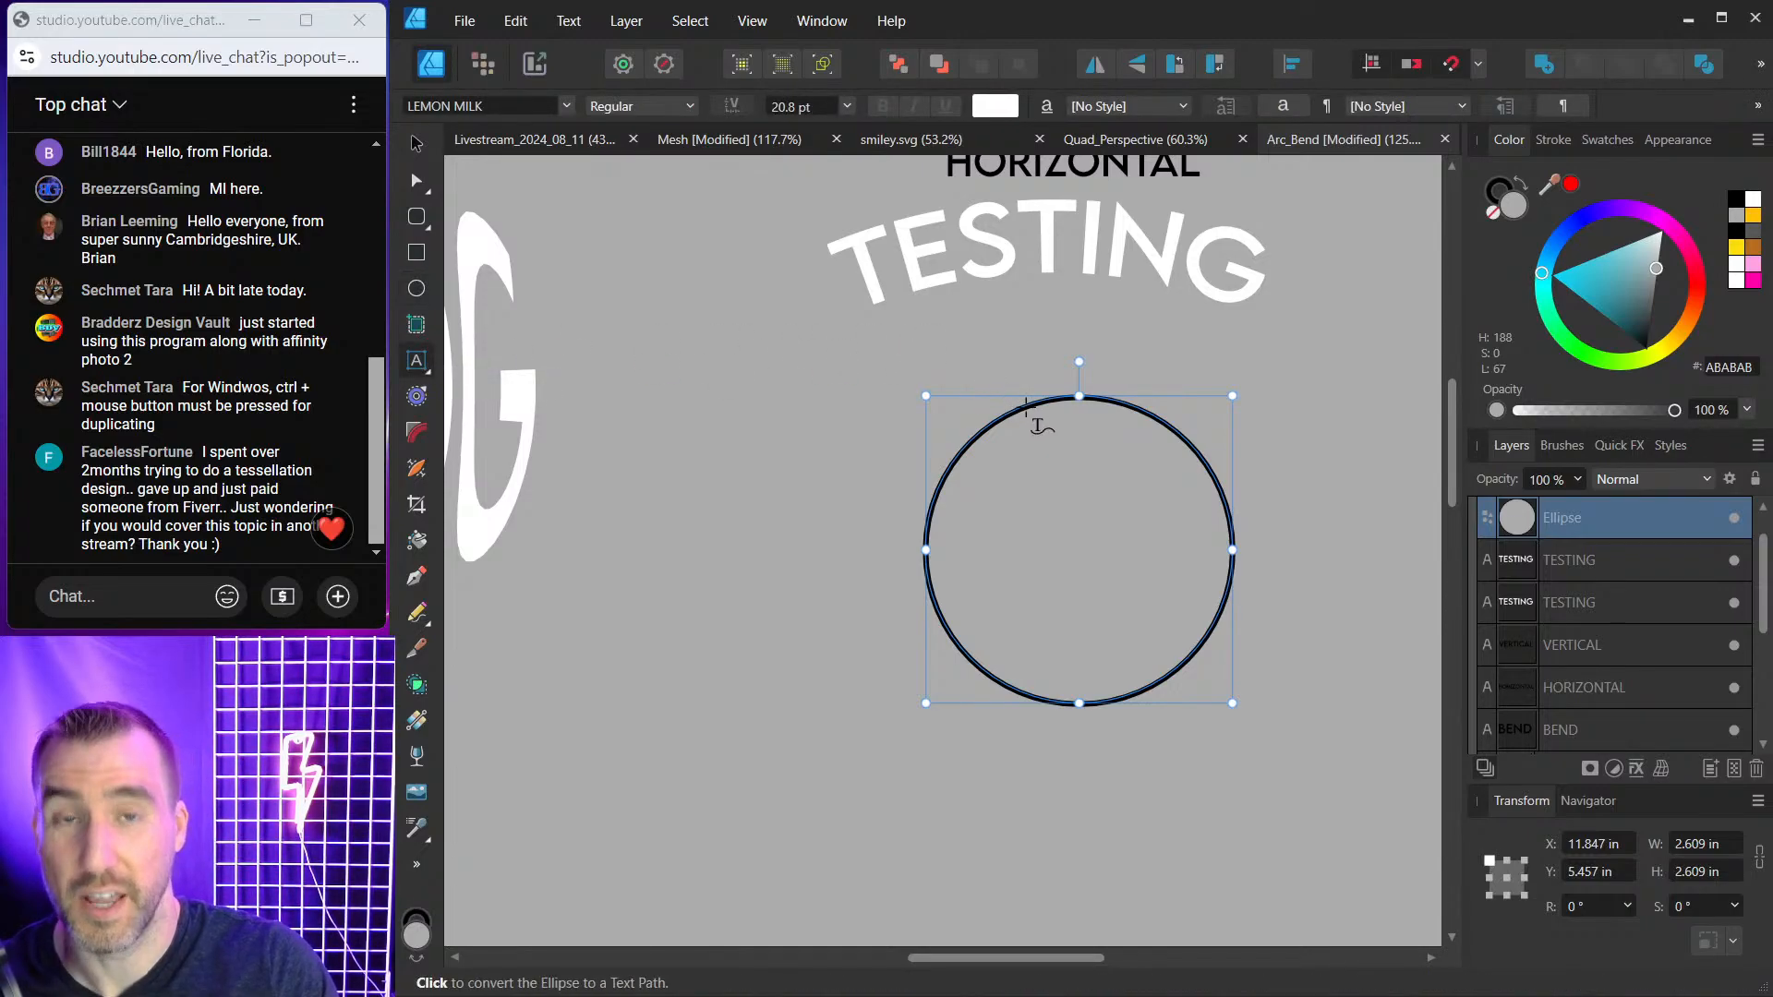
pyautogui.moveTo(1027, 407); pyautogui.dragTo(1069, 450)
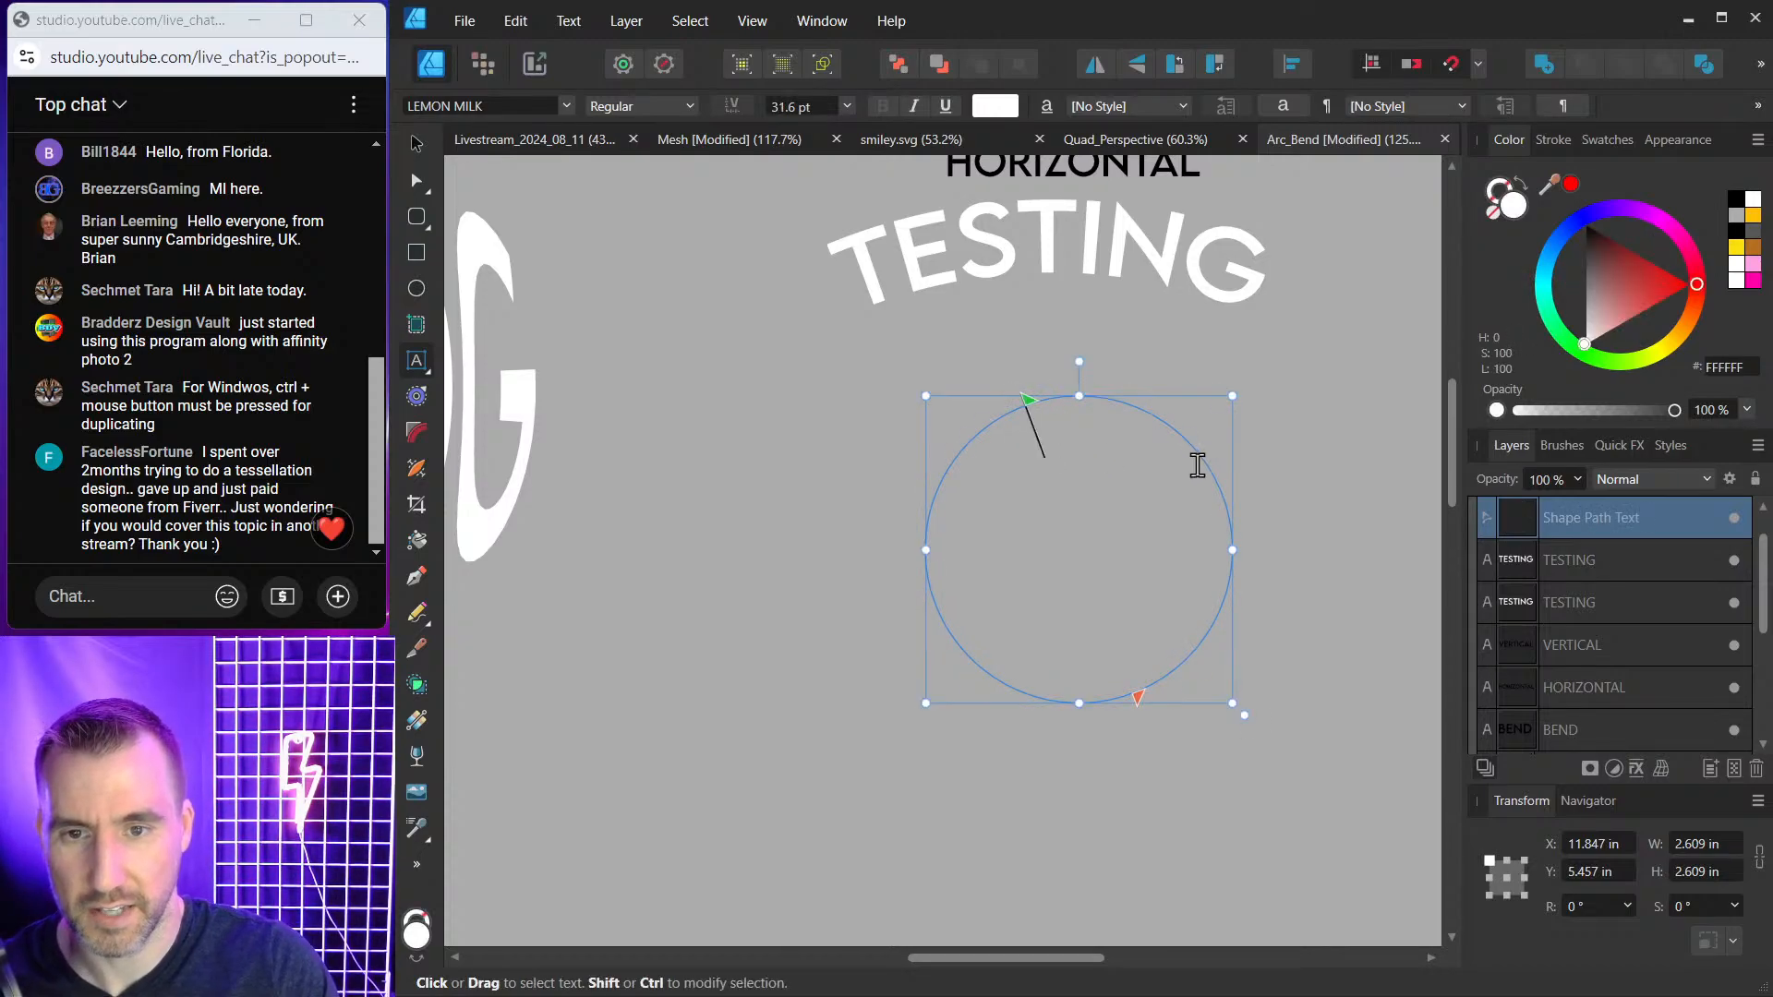
pyautogui.write('TESTING')
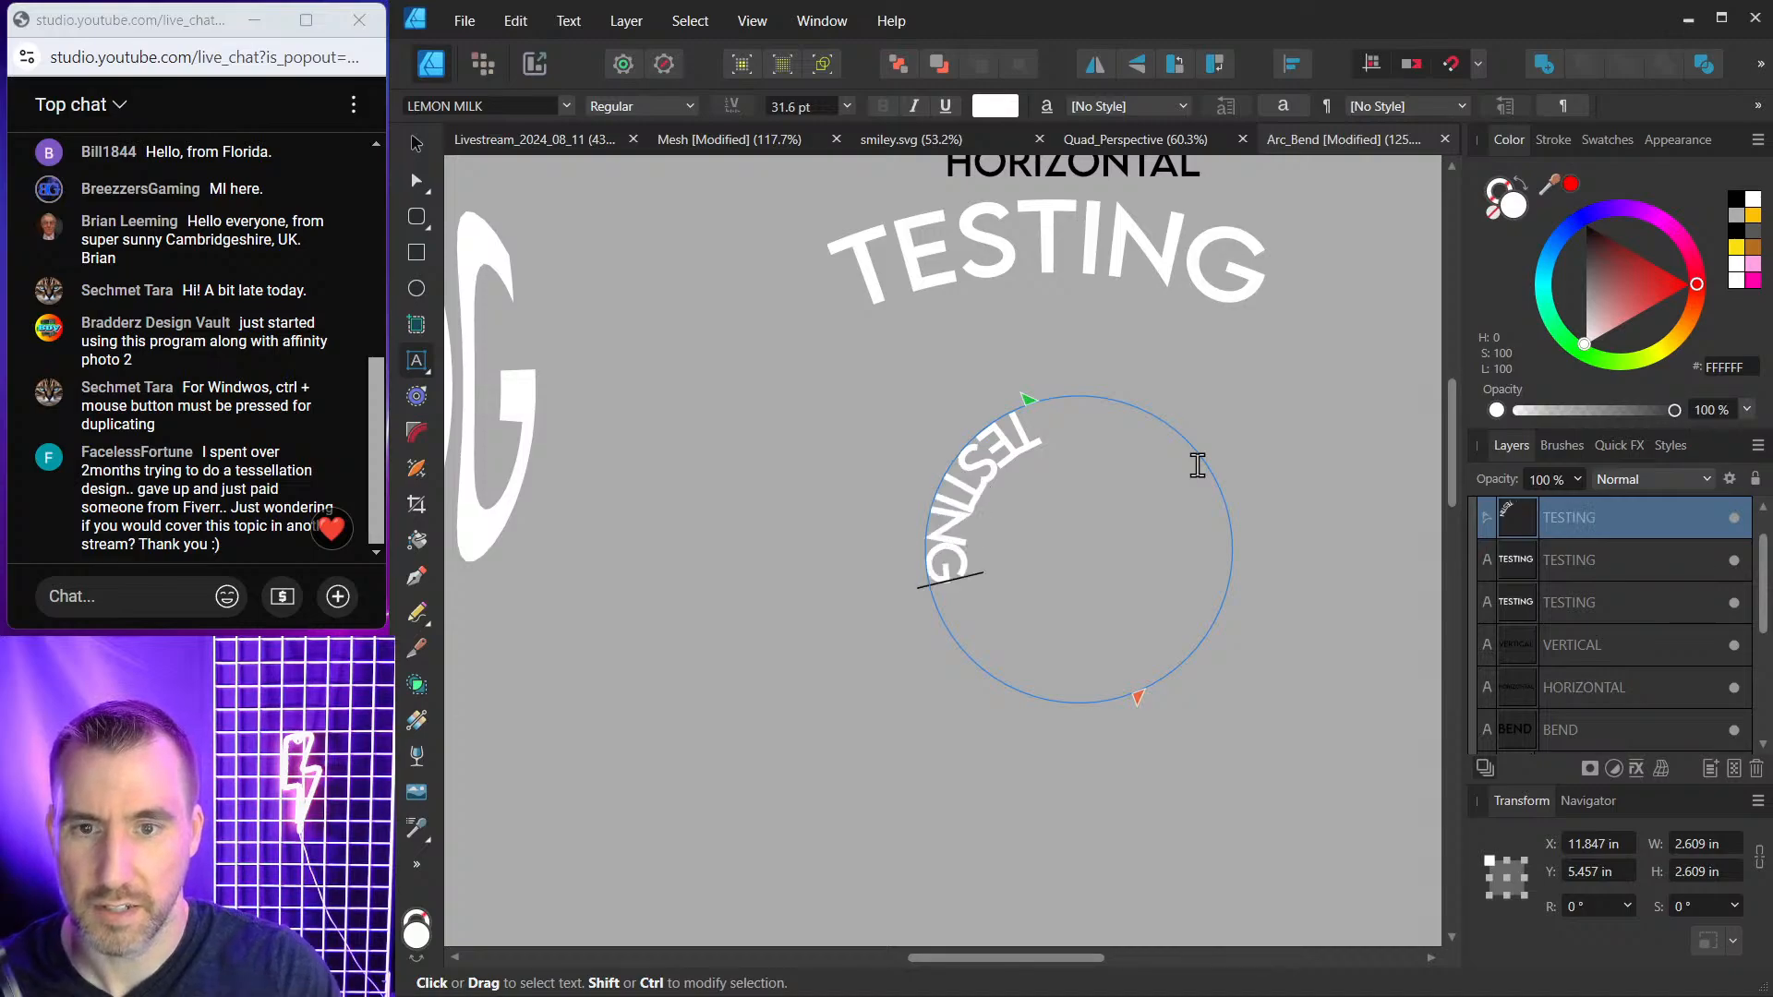
pyautogui.press('Escape')
# Place the inner text's start and end at the circle's left and right quadrant points and centre-align the text.
pyautogui.moveTo(1142, 703); pyautogui.dragTo(1237, 665)
pyautogui.moveTo(1028, 400); pyautogui.dragTo(921, 545)
pyautogui.moveTo(1229, 598); pyautogui.dragTo(1237, 546)
pyautogui.moveTo(1078, 679); pyautogui.dragTo(983, 629)
pyautogui.click(1000, 629)
pyautogui.click(1754, 107)
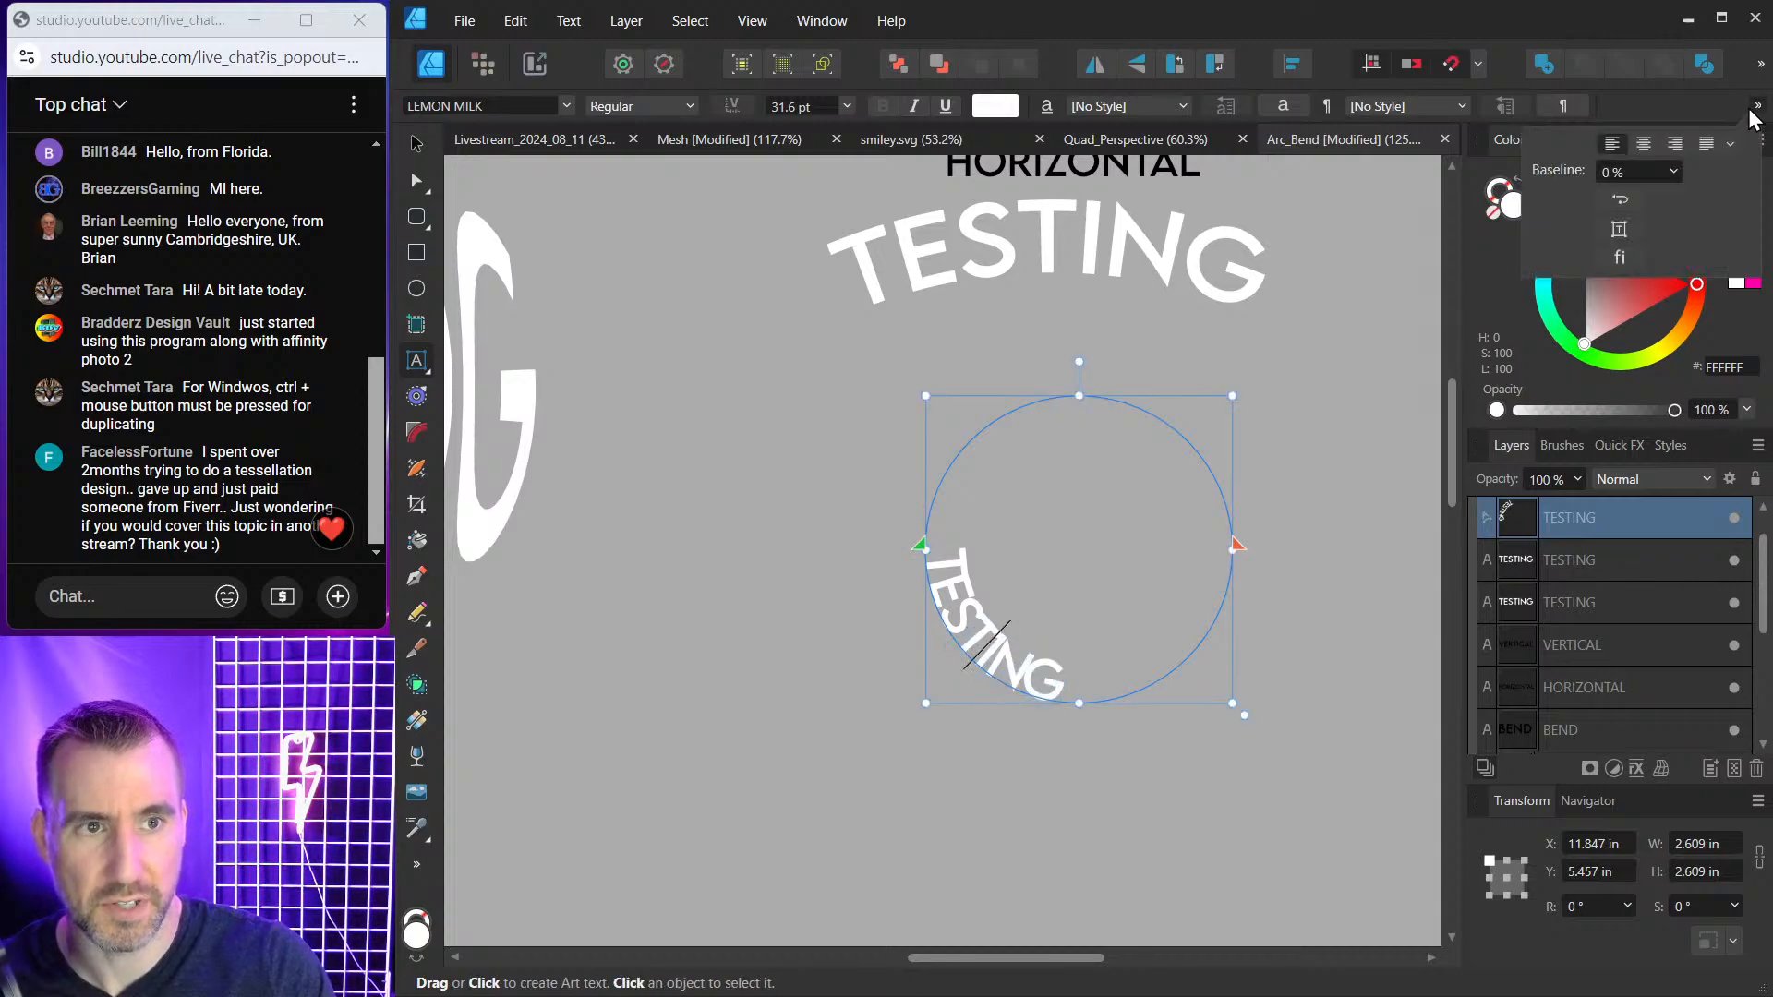
pyautogui.click(1643, 143)
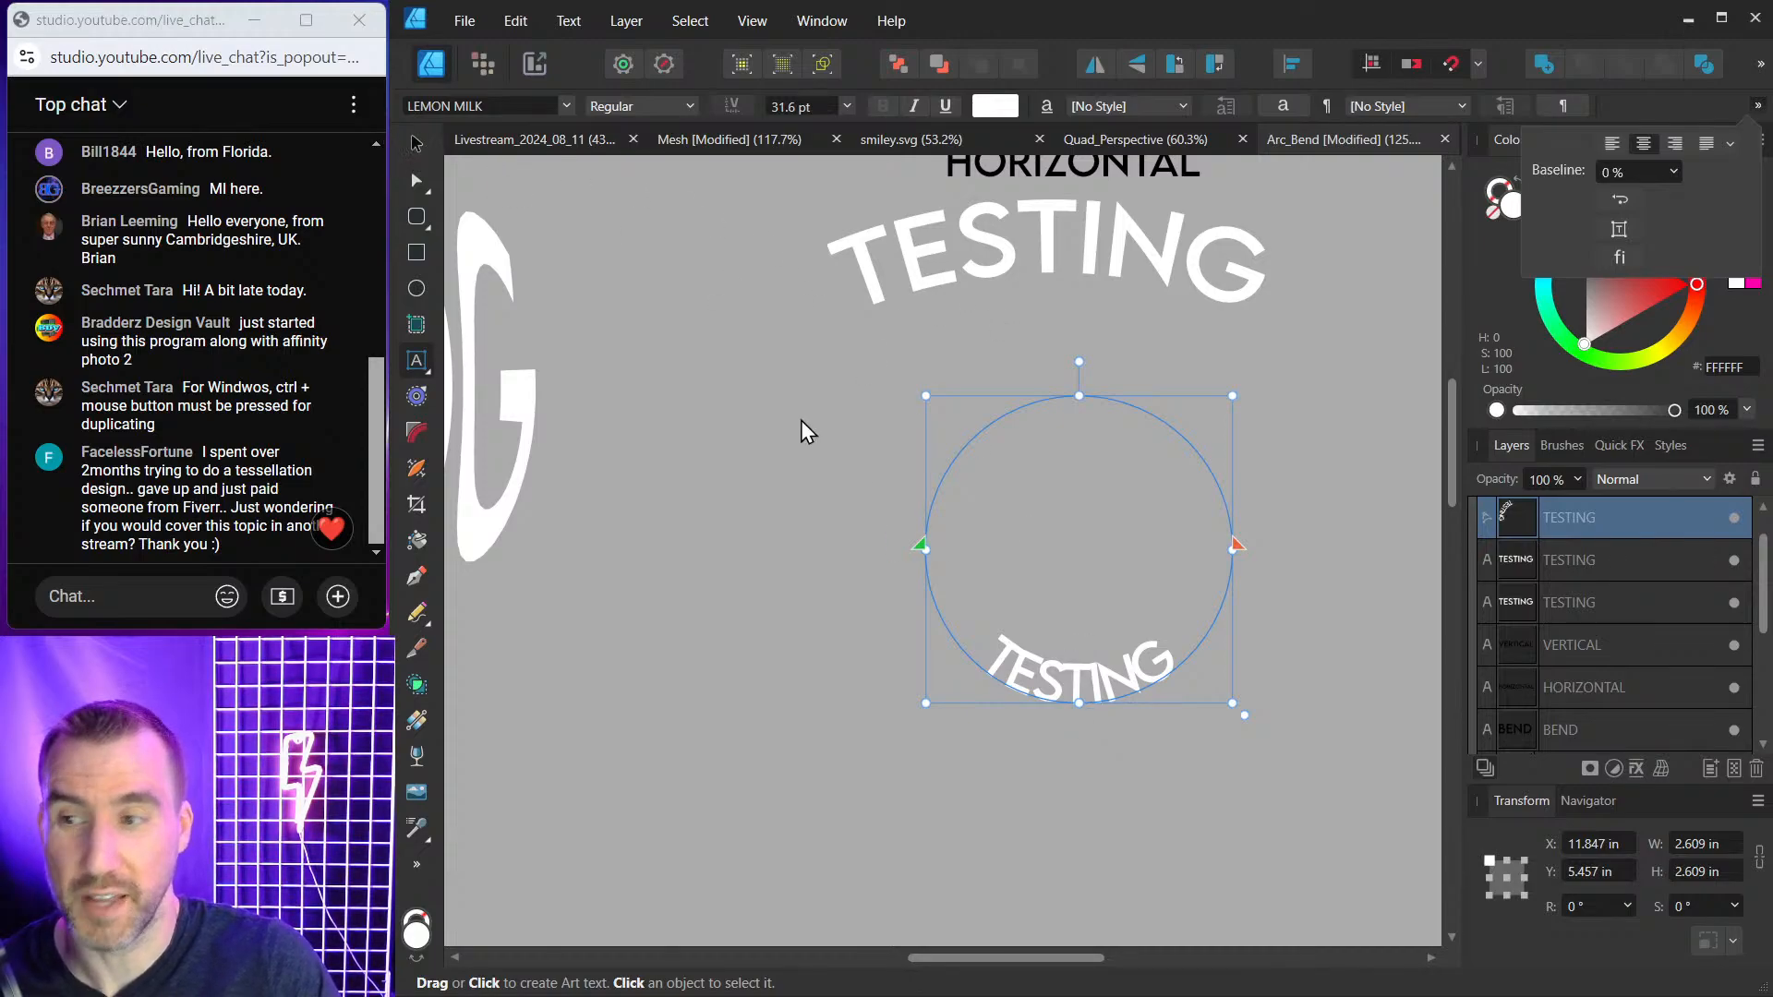
# Delete the TESTING text inside the circle and clear the selection.
pyautogui.click(417, 145)
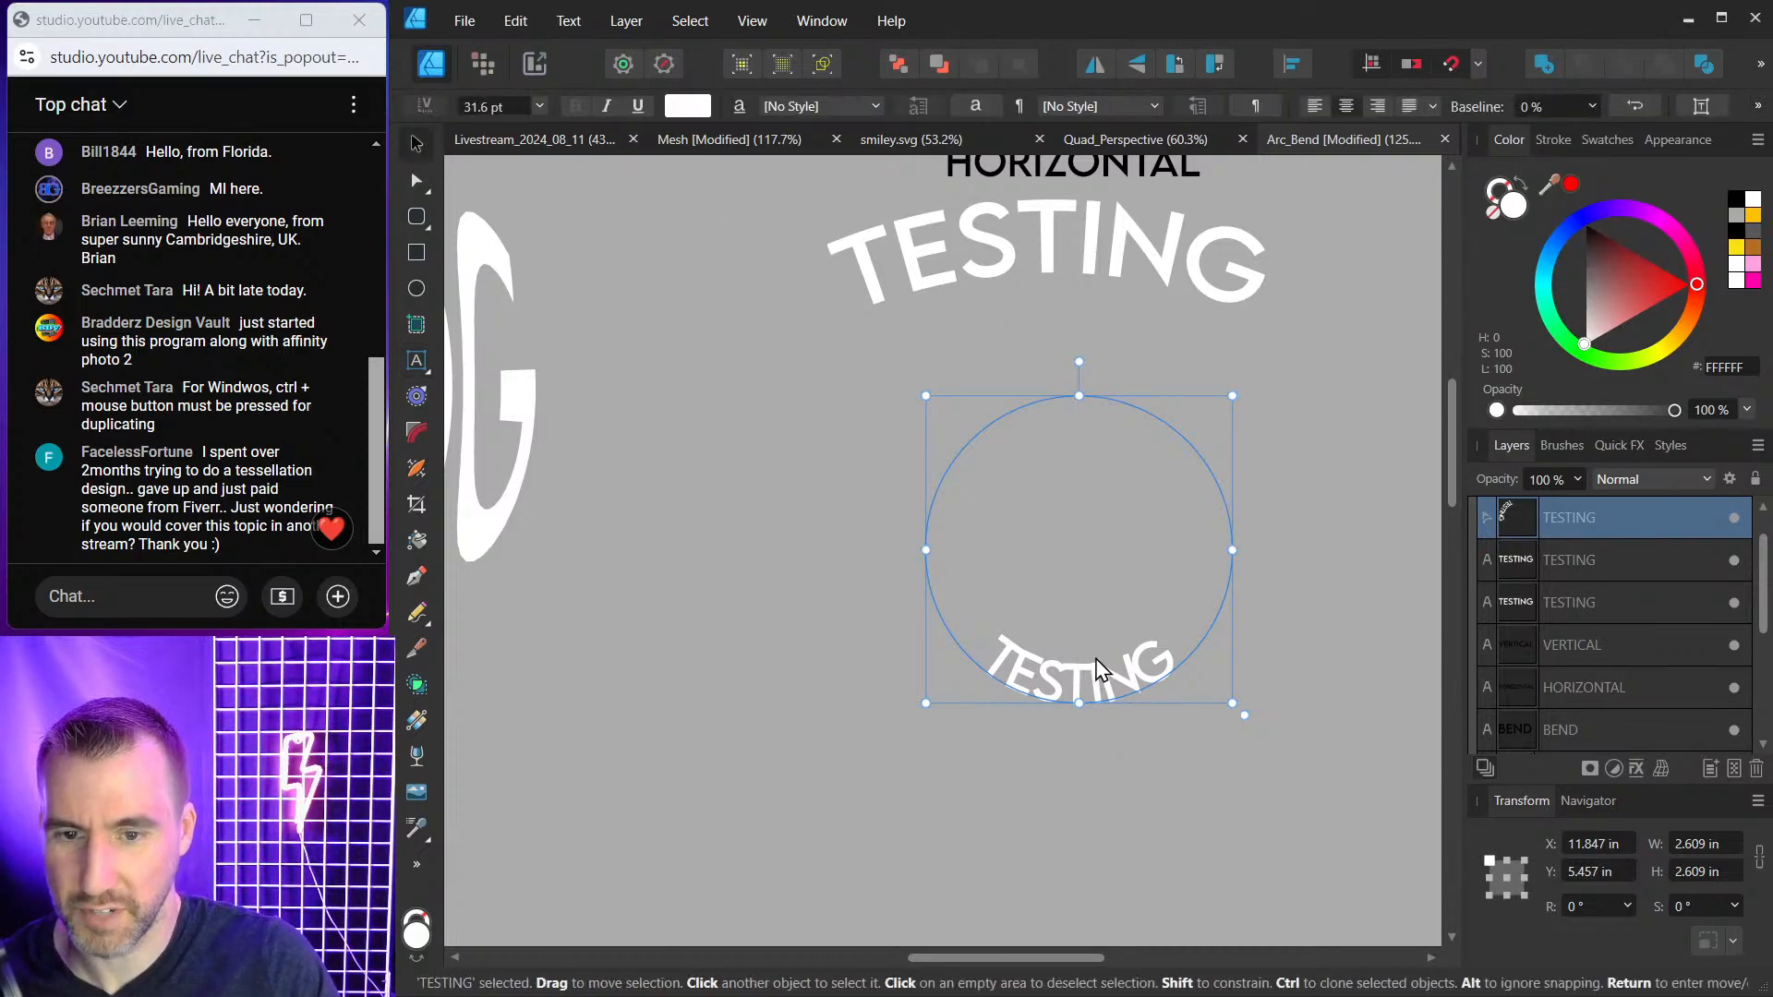
pyautogui.press('Delete')
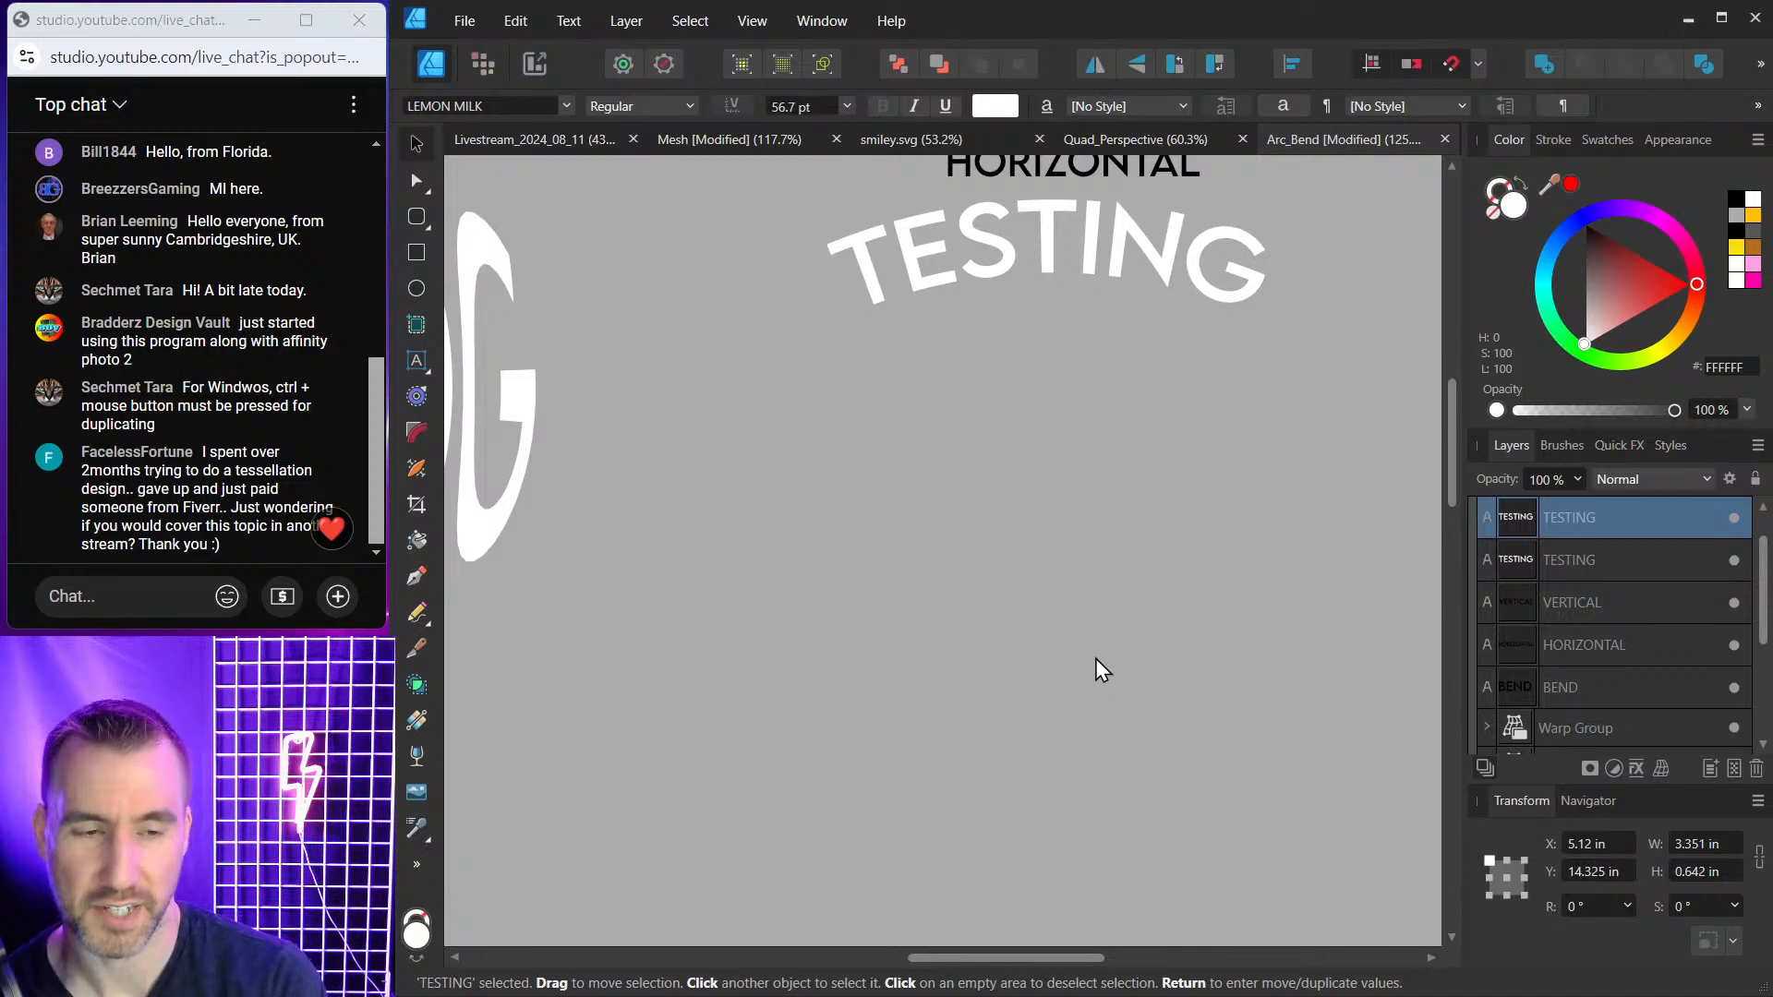
pyautogui.click(1113, 448)
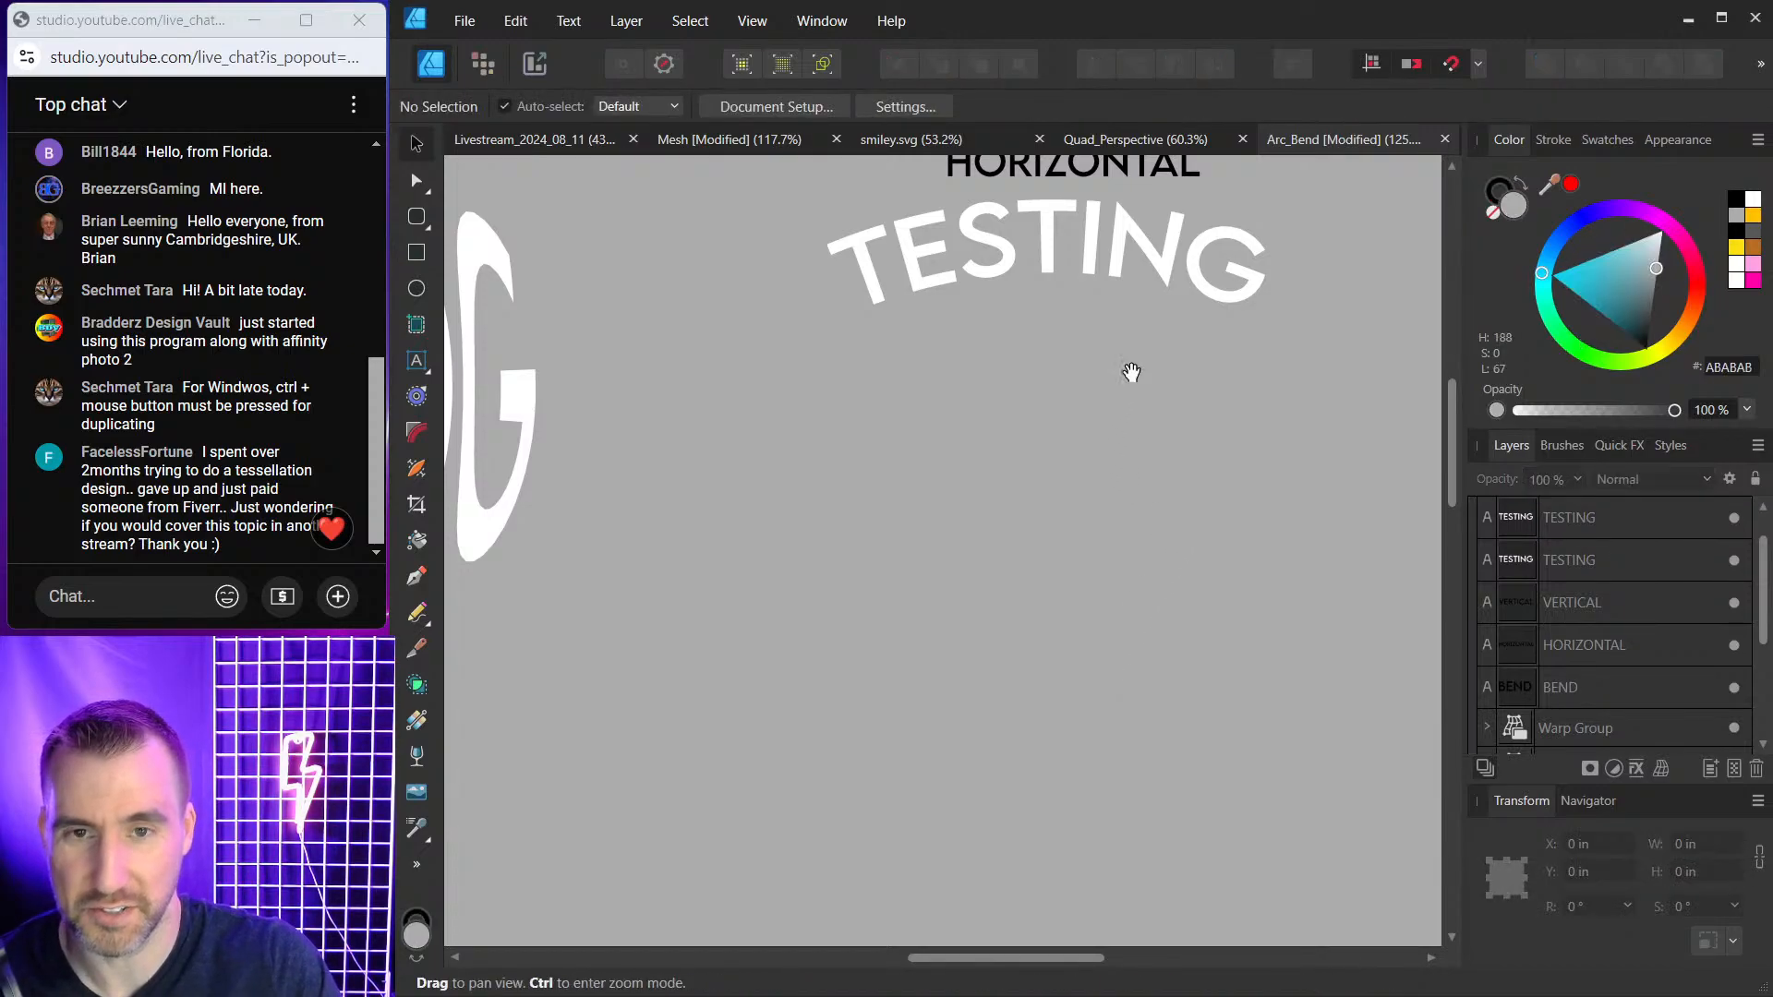
pyautogui.scroll(2, 1115, 443)
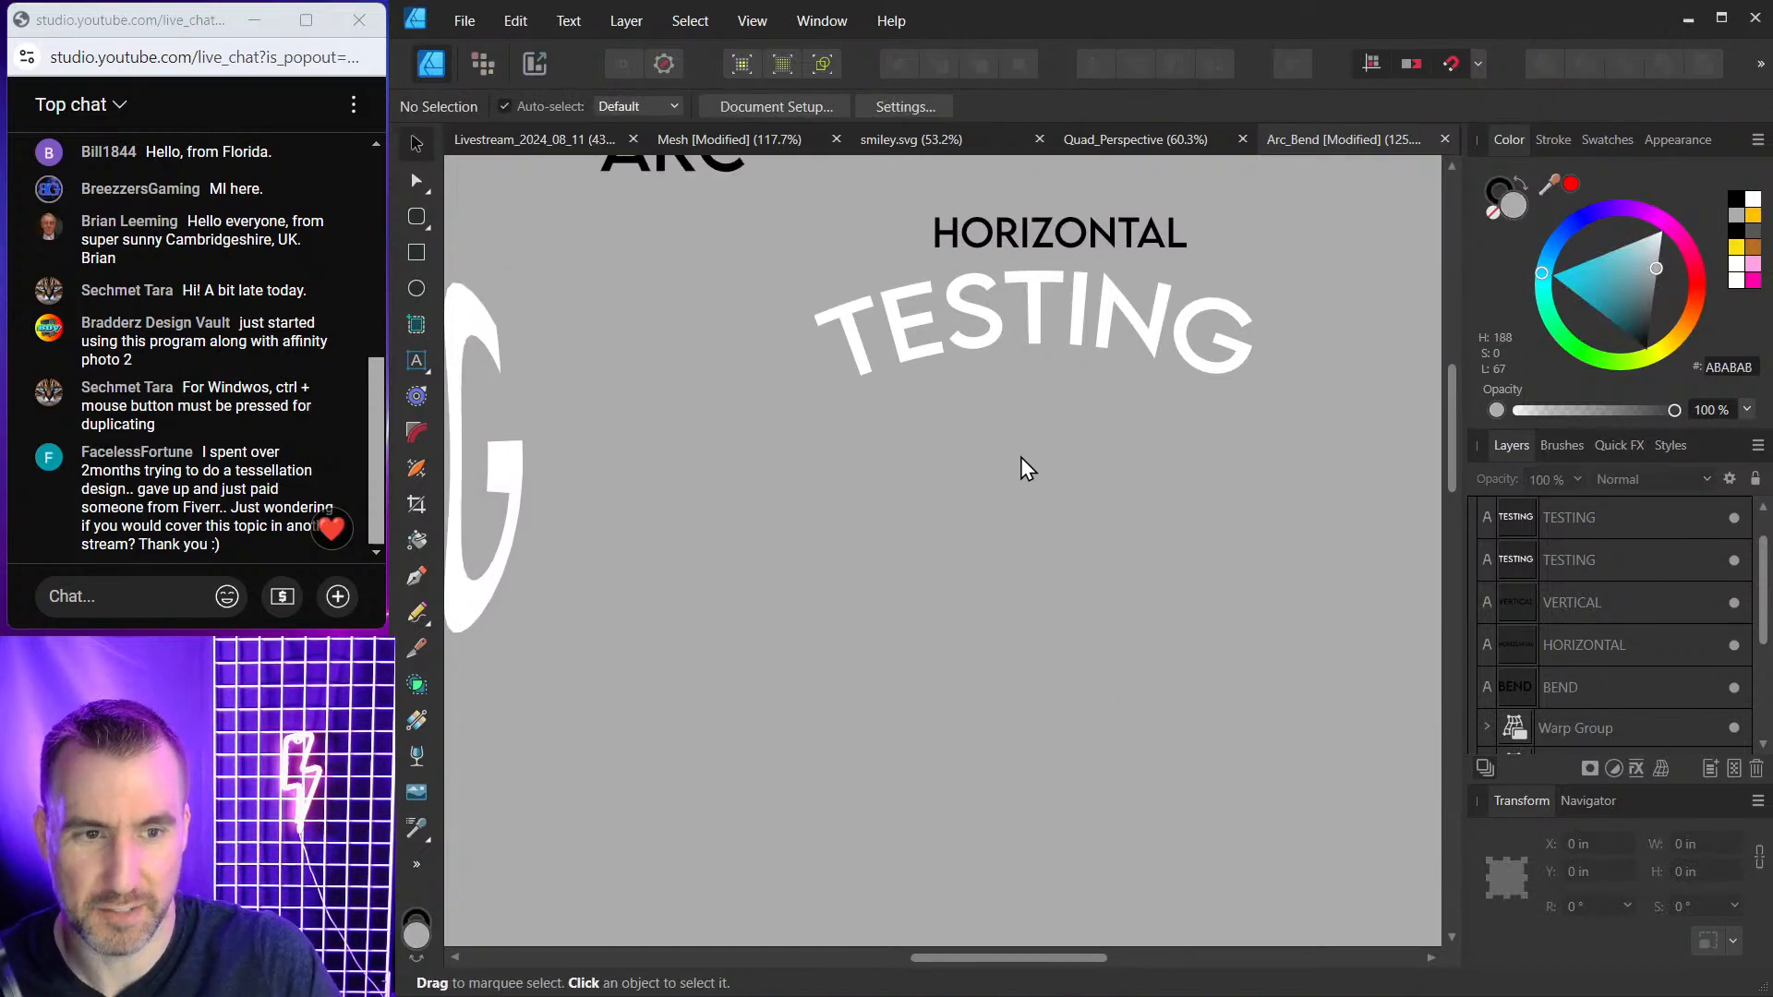
# Apply a Bend - Vertical warp group to the TESTING text under the VERTICAL label in the BEND section.
pyautogui.scroll(-6, 931, 464)
pyautogui.moveTo(867, 528); pyautogui.dragTo(932, 328)
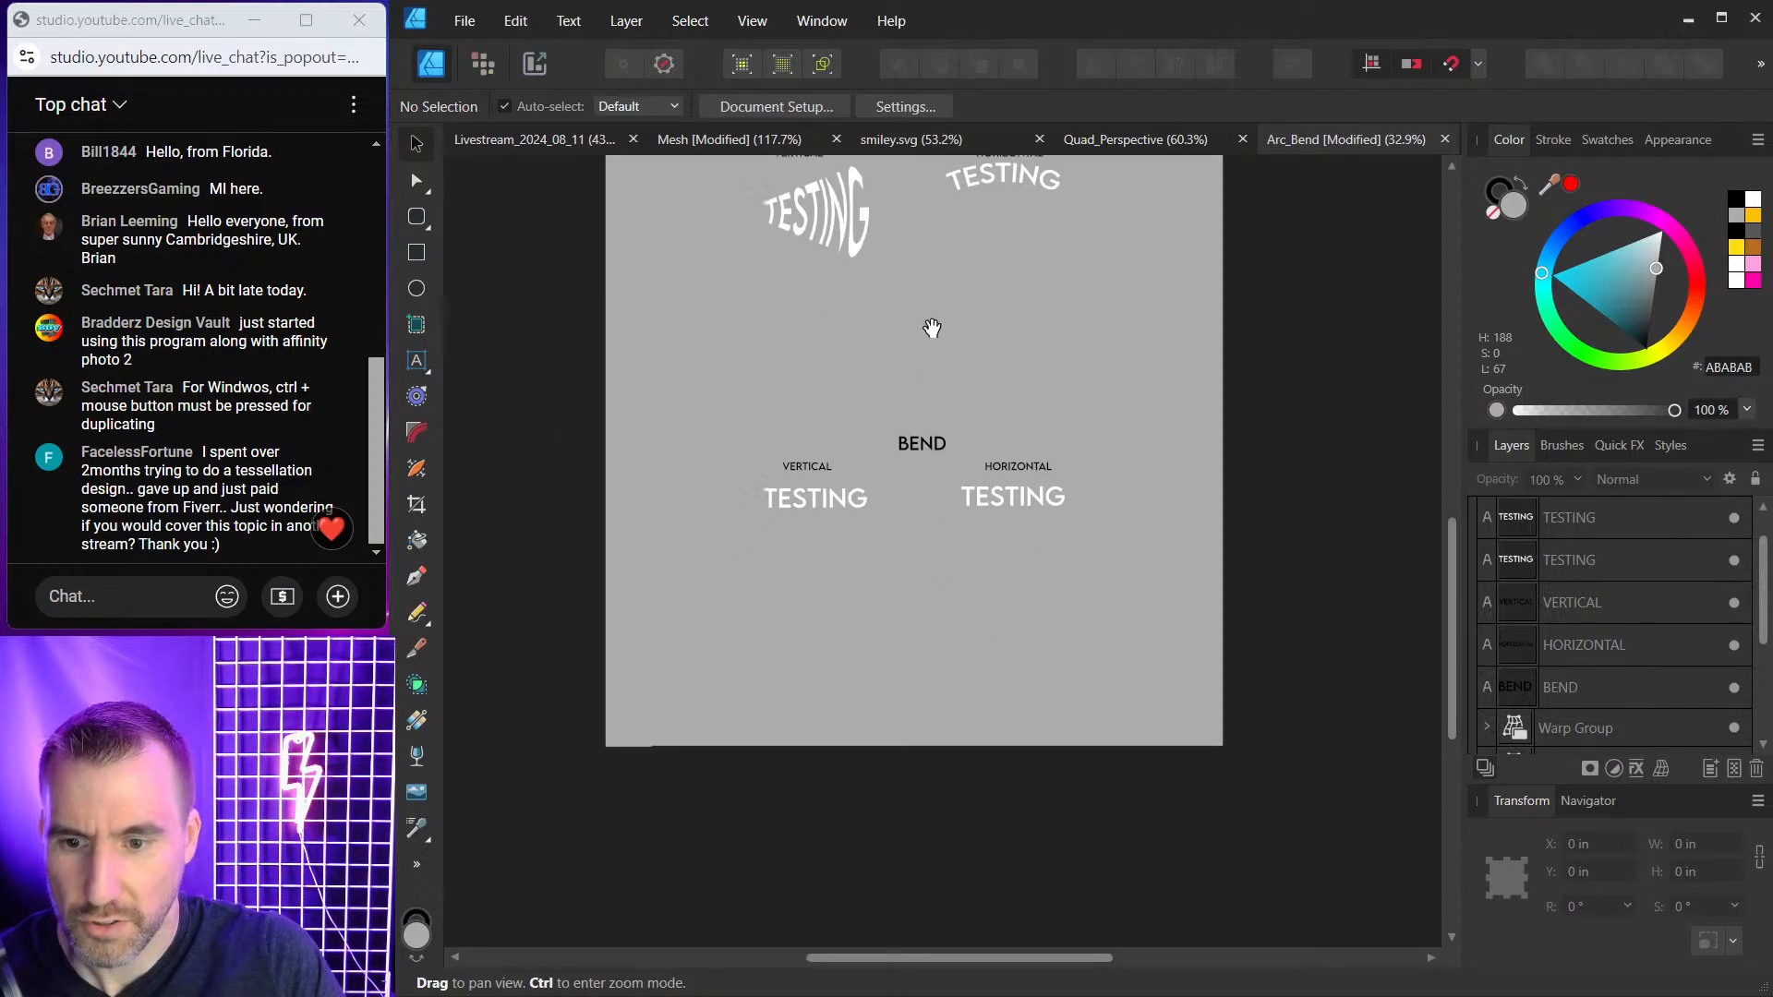
pyautogui.scroll(6, 900, 397)
pyautogui.moveTo(961, 456); pyautogui.dragTo(954, 246)
pyautogui.click(724, 503)
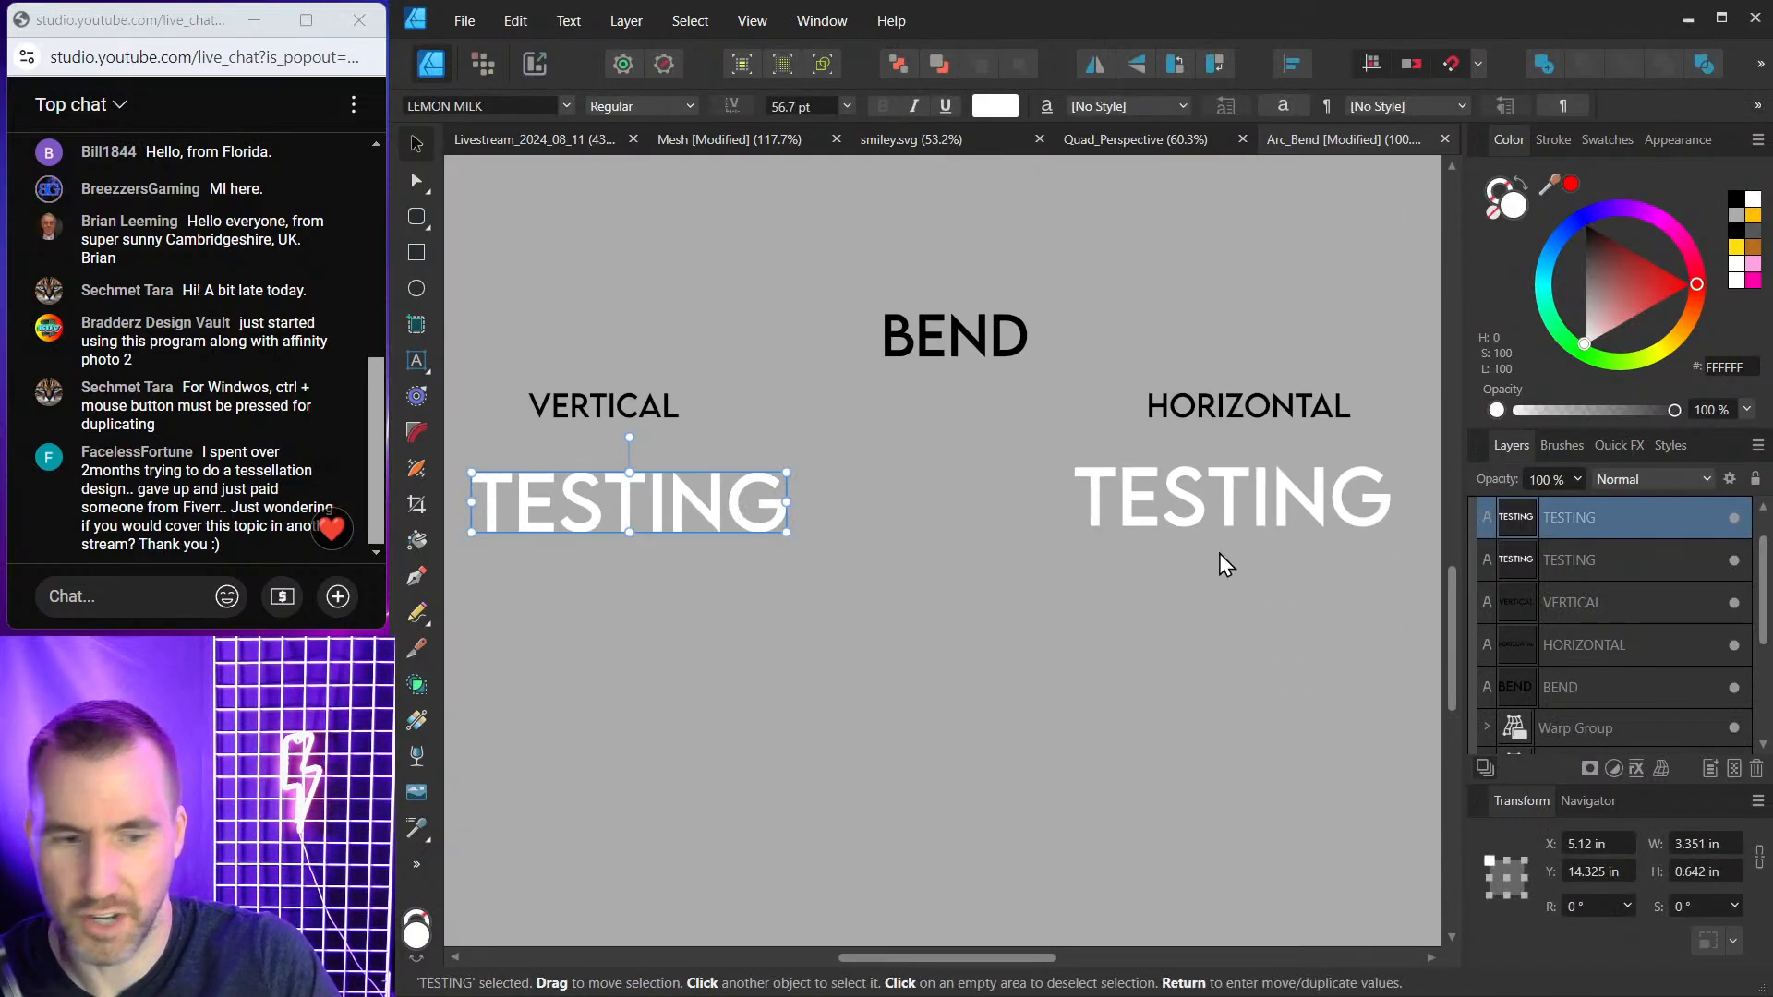
pyautogui.click(1662, 769)
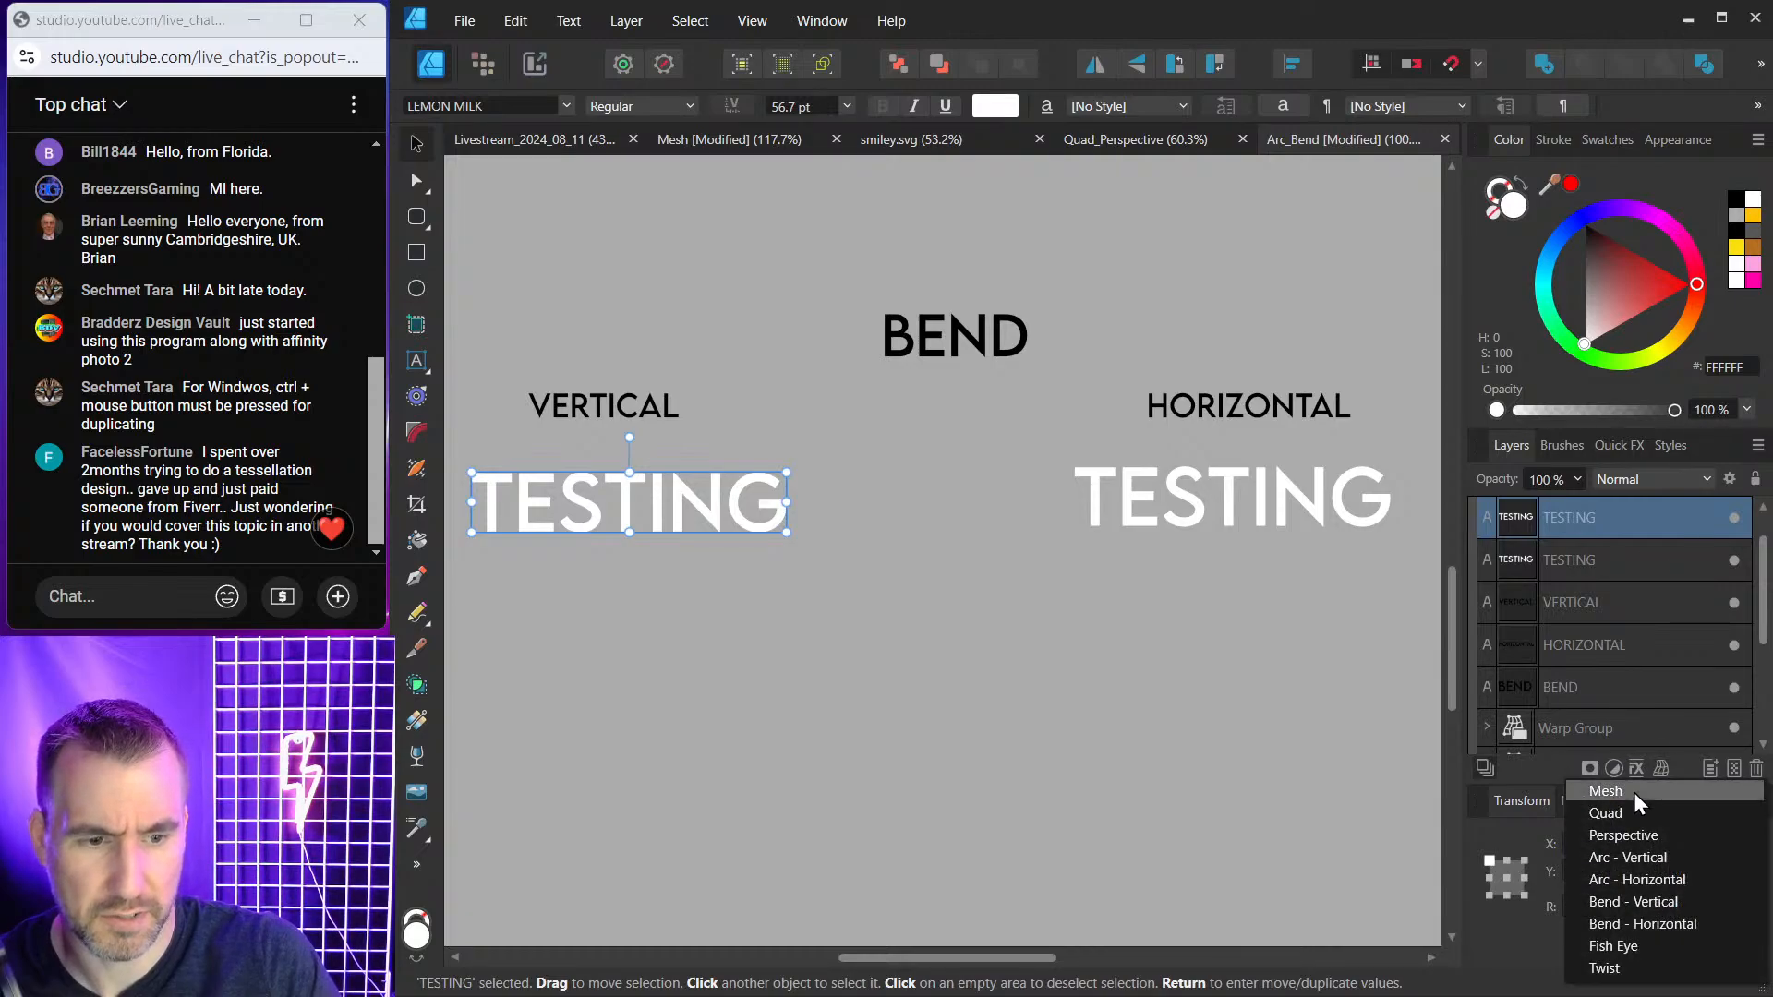
pyautogui.click(1653, 903)
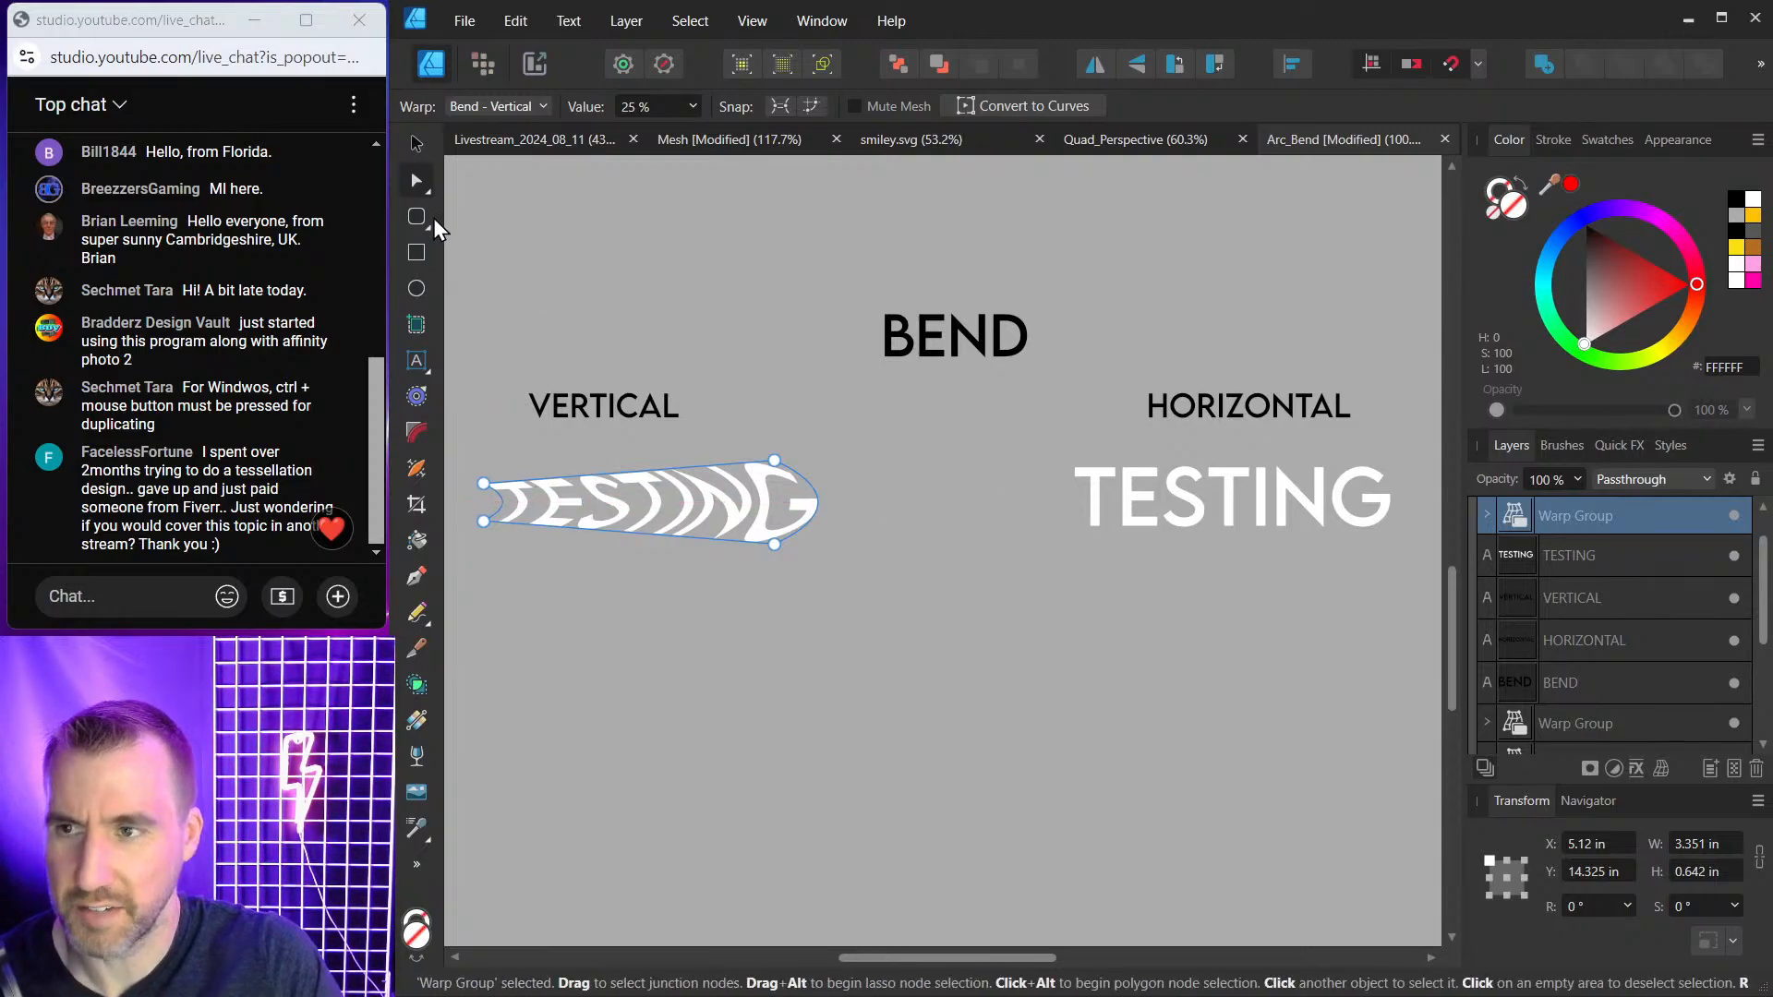
# Apply a Bend - Horizontal warp group to the TESTING text under the HORIZONTAL label and clear the selection.
pyautogui.press('v')
pyautogui.click(1263, 503)
pyautogui.hscroll(1, 1275, 552)
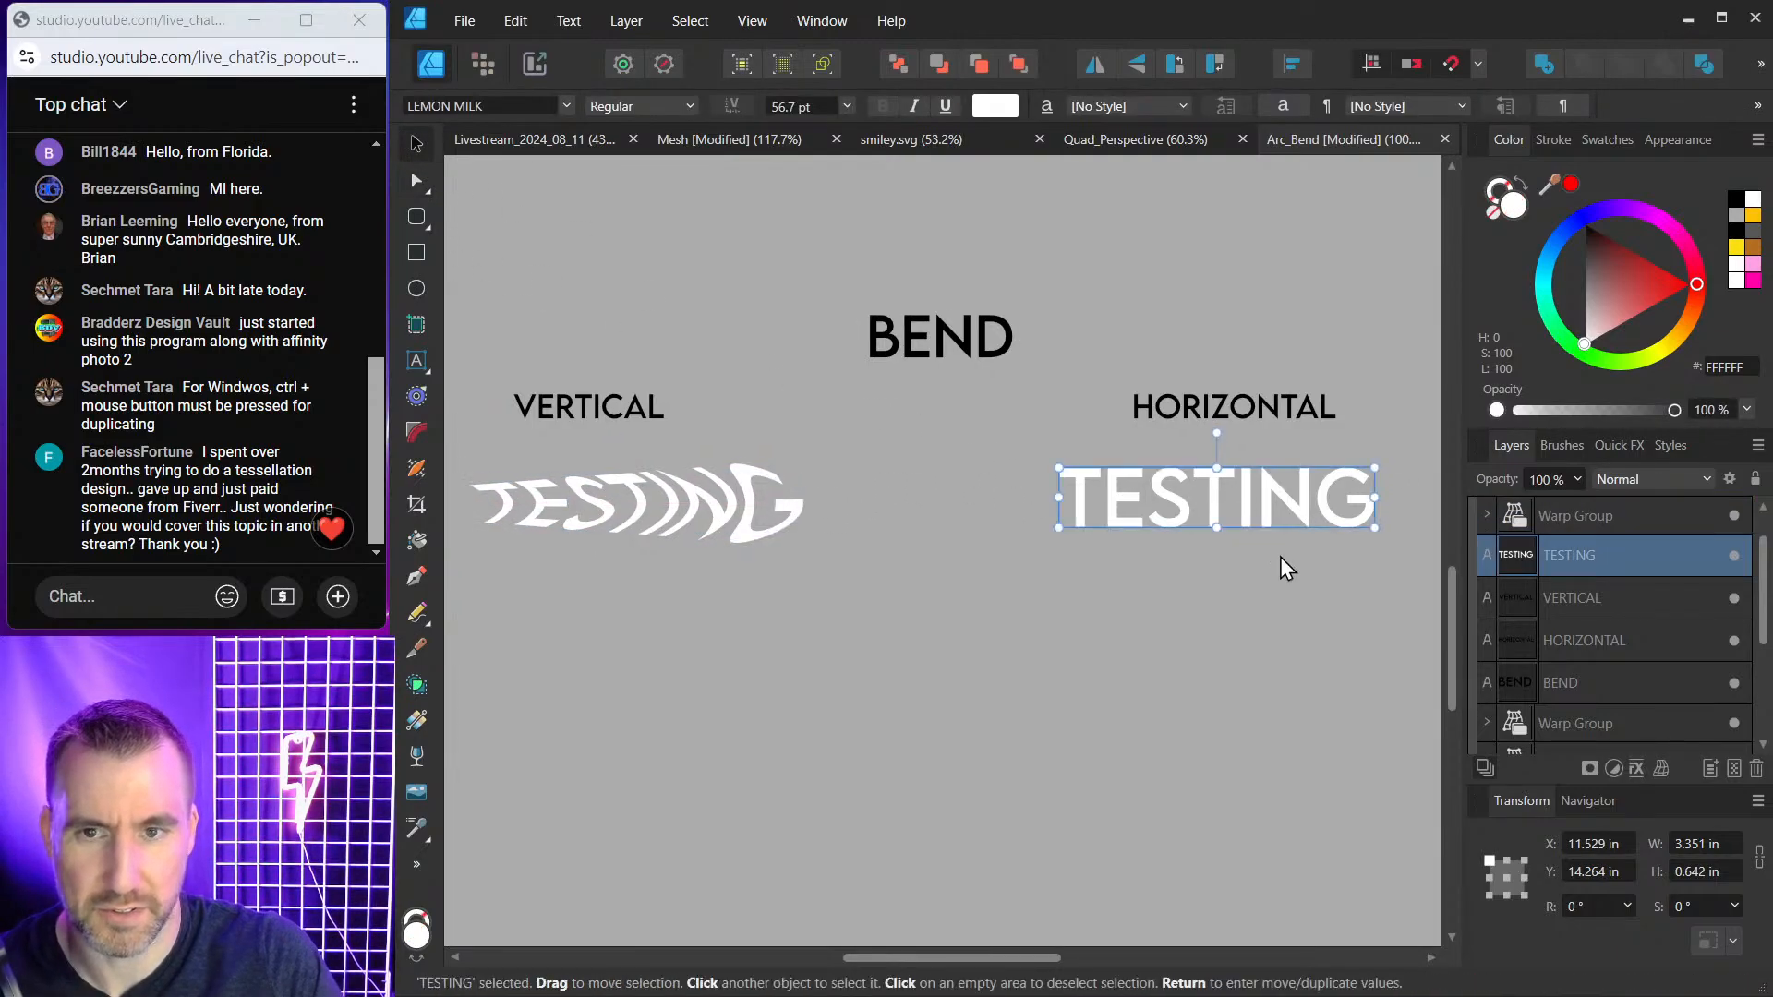
pyautogui.click(1662, 770)
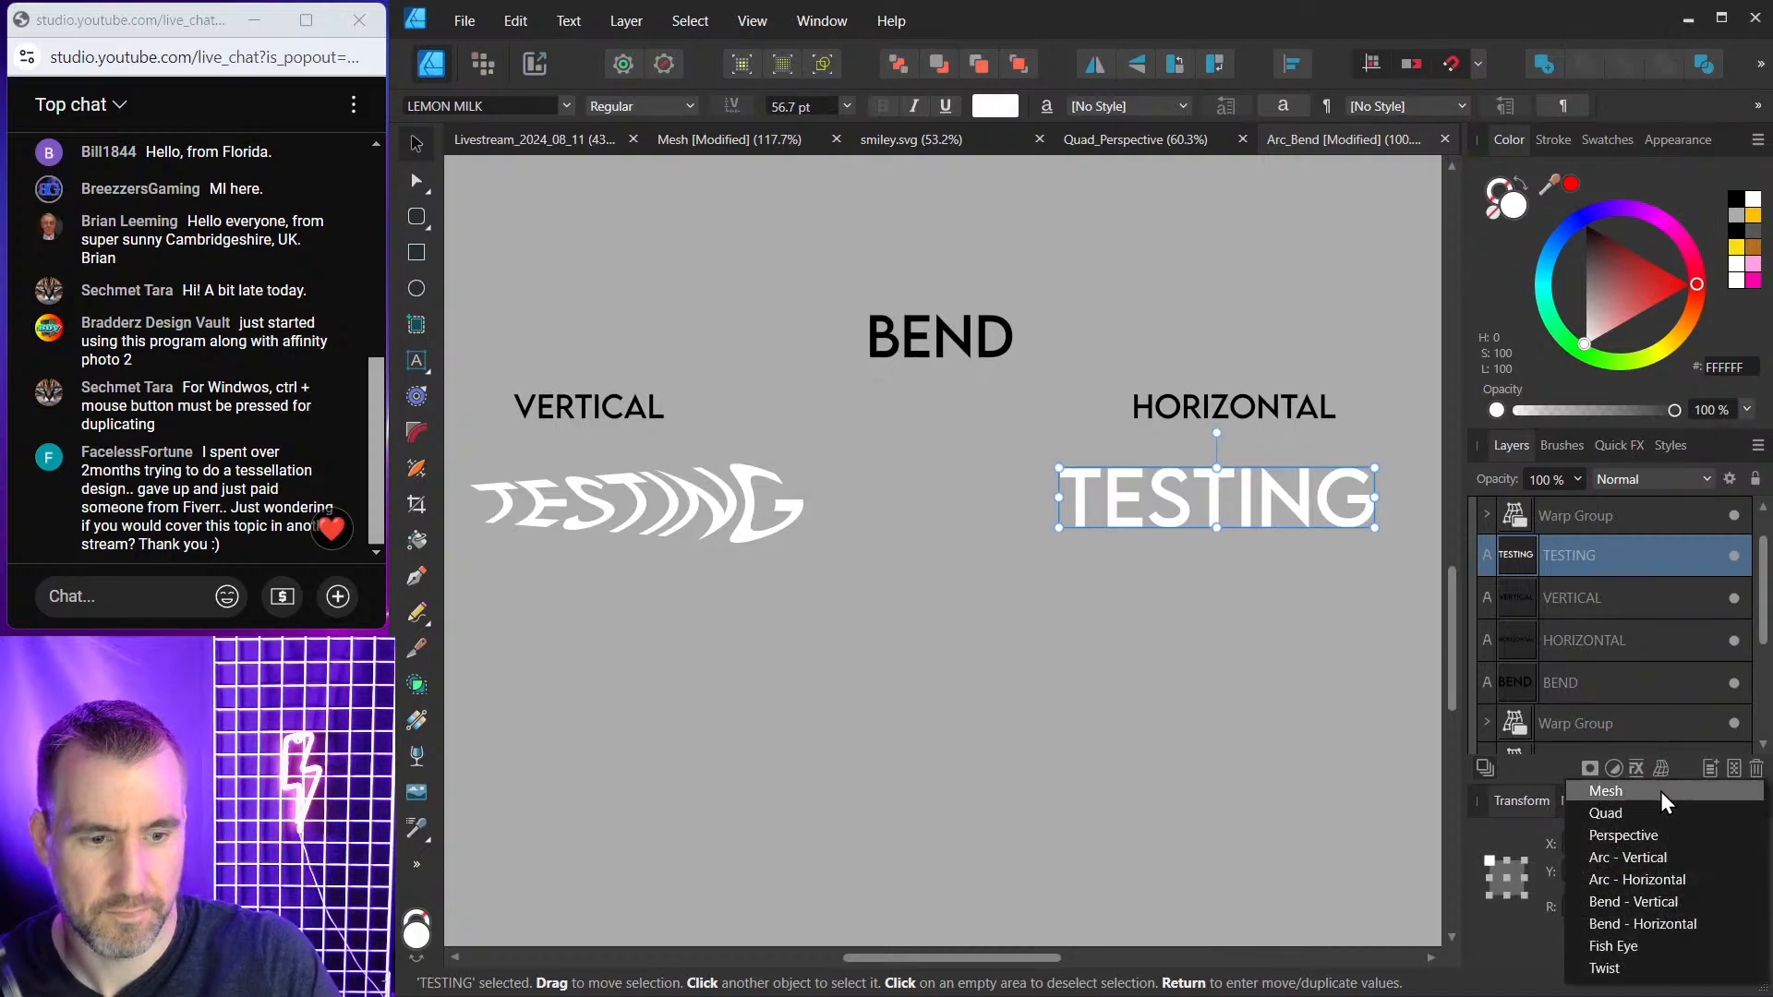
pyautogui.click(1670, 924)
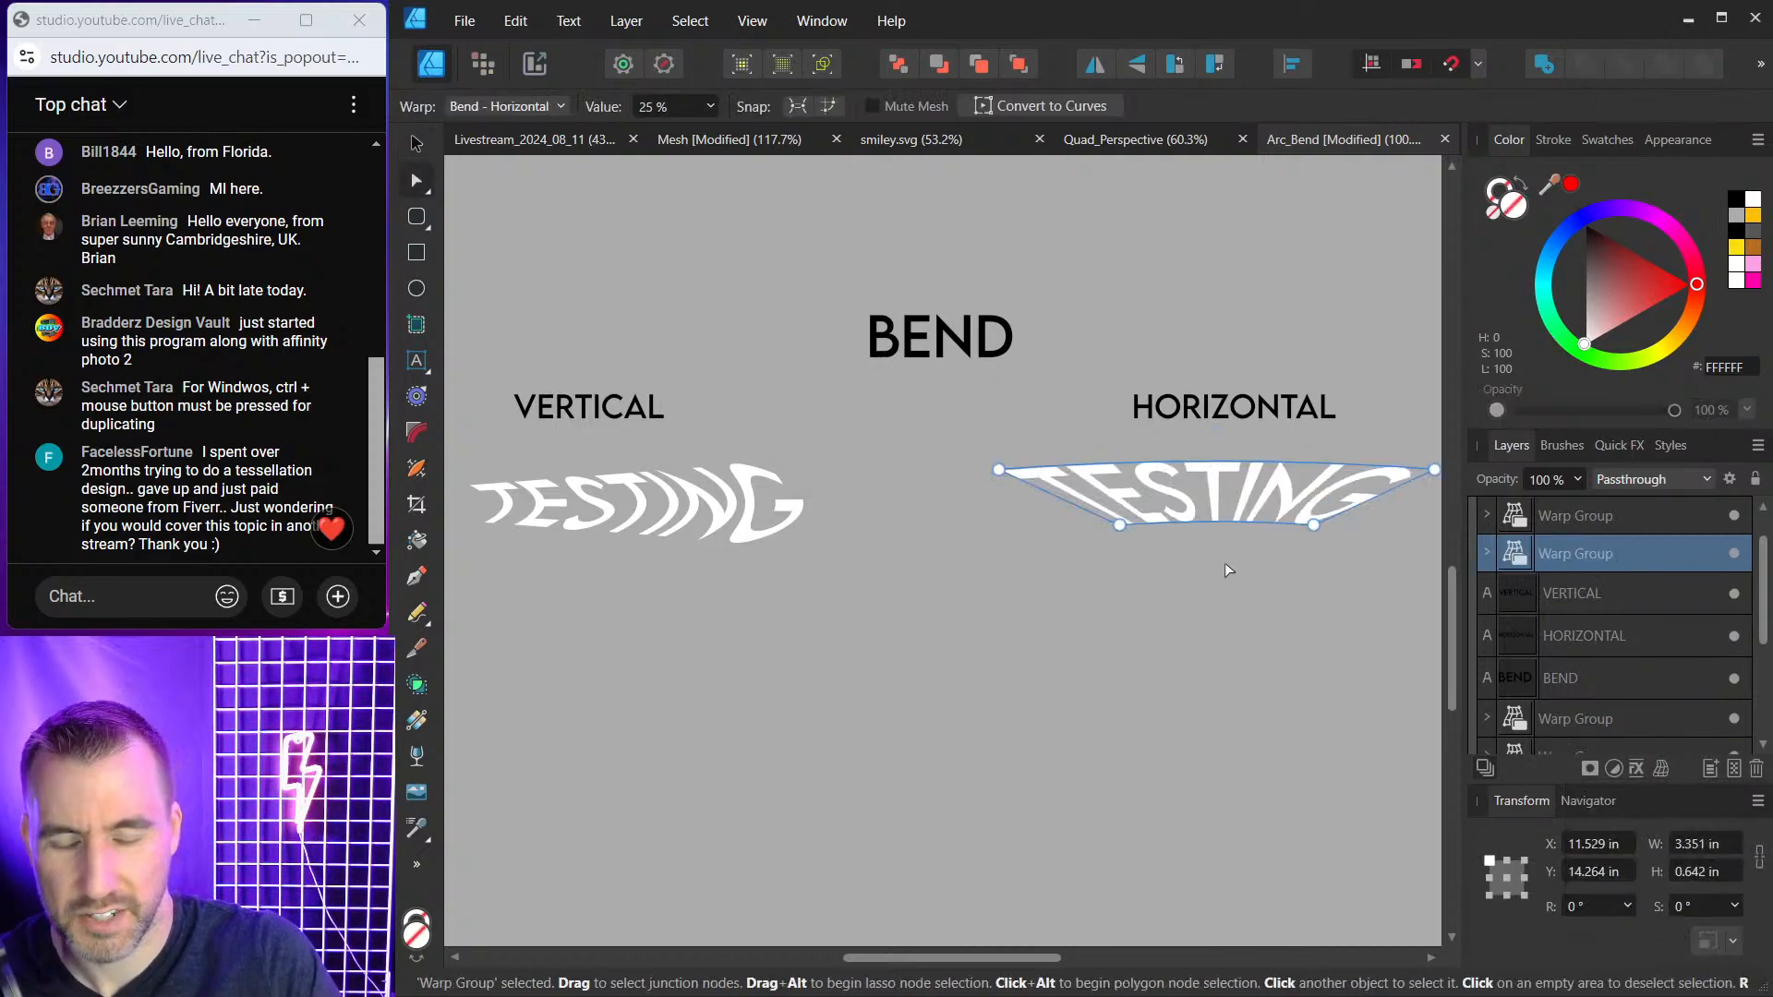
pyautogui.scroll(-1, 1248, 541)
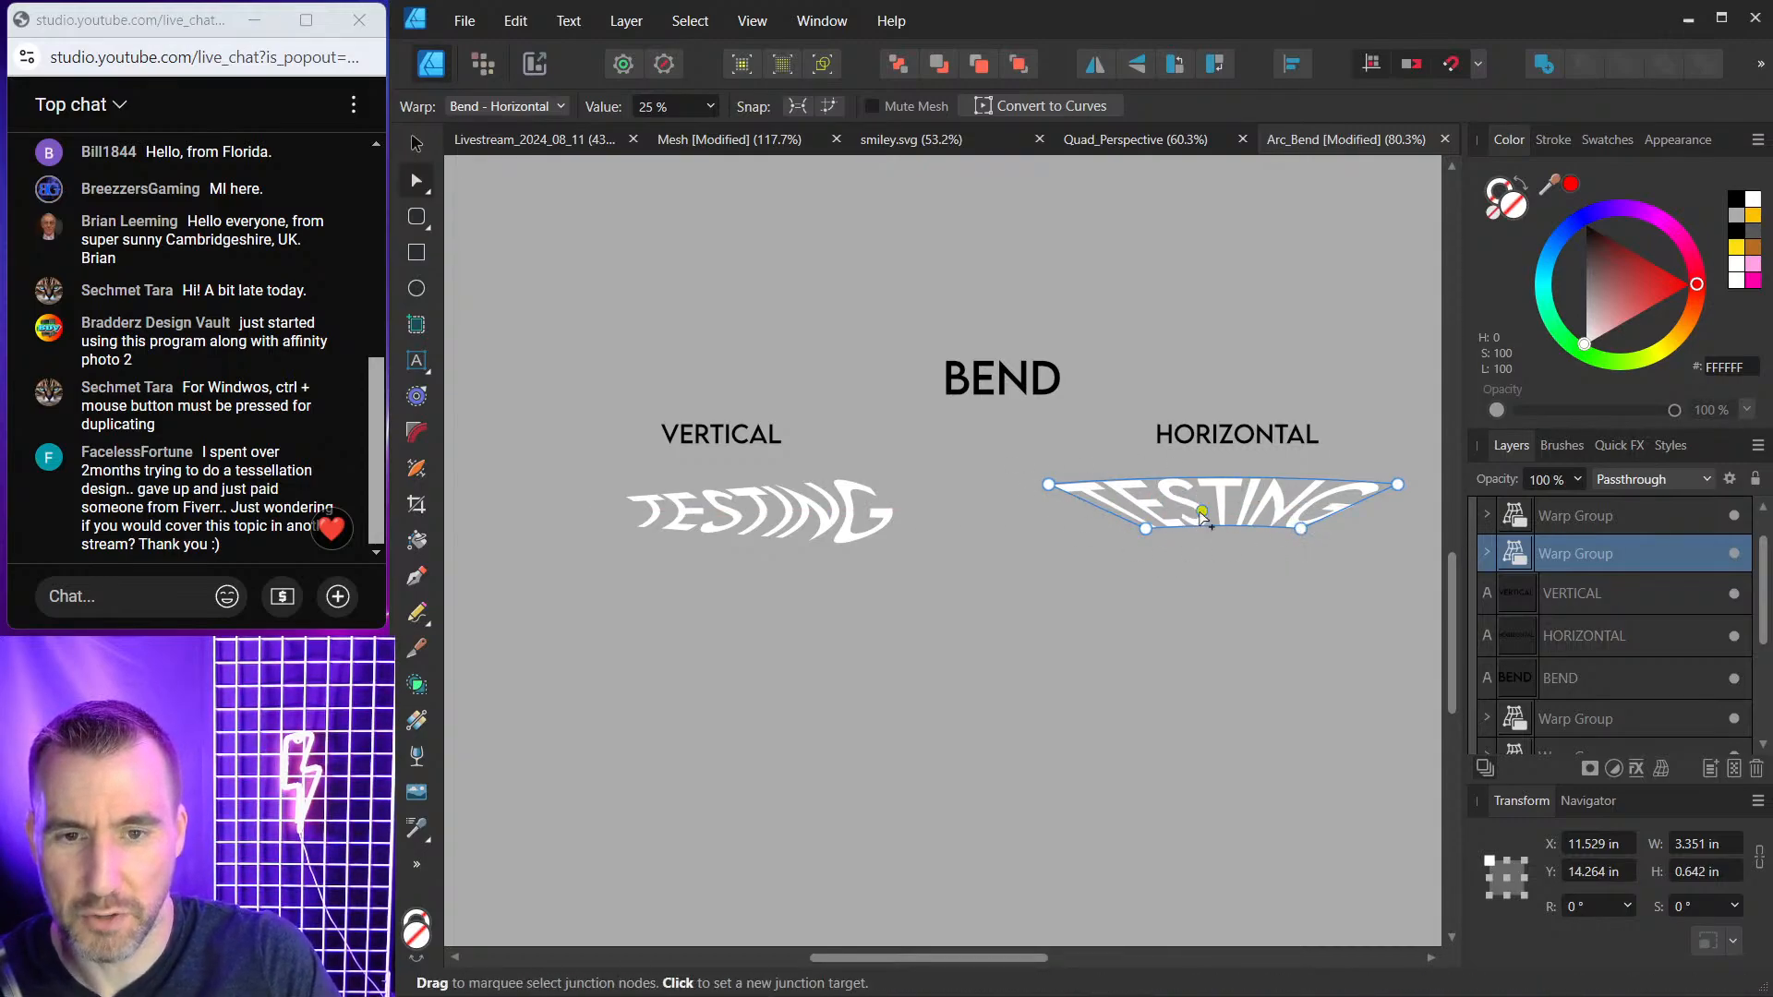
pyautogui.press('v')
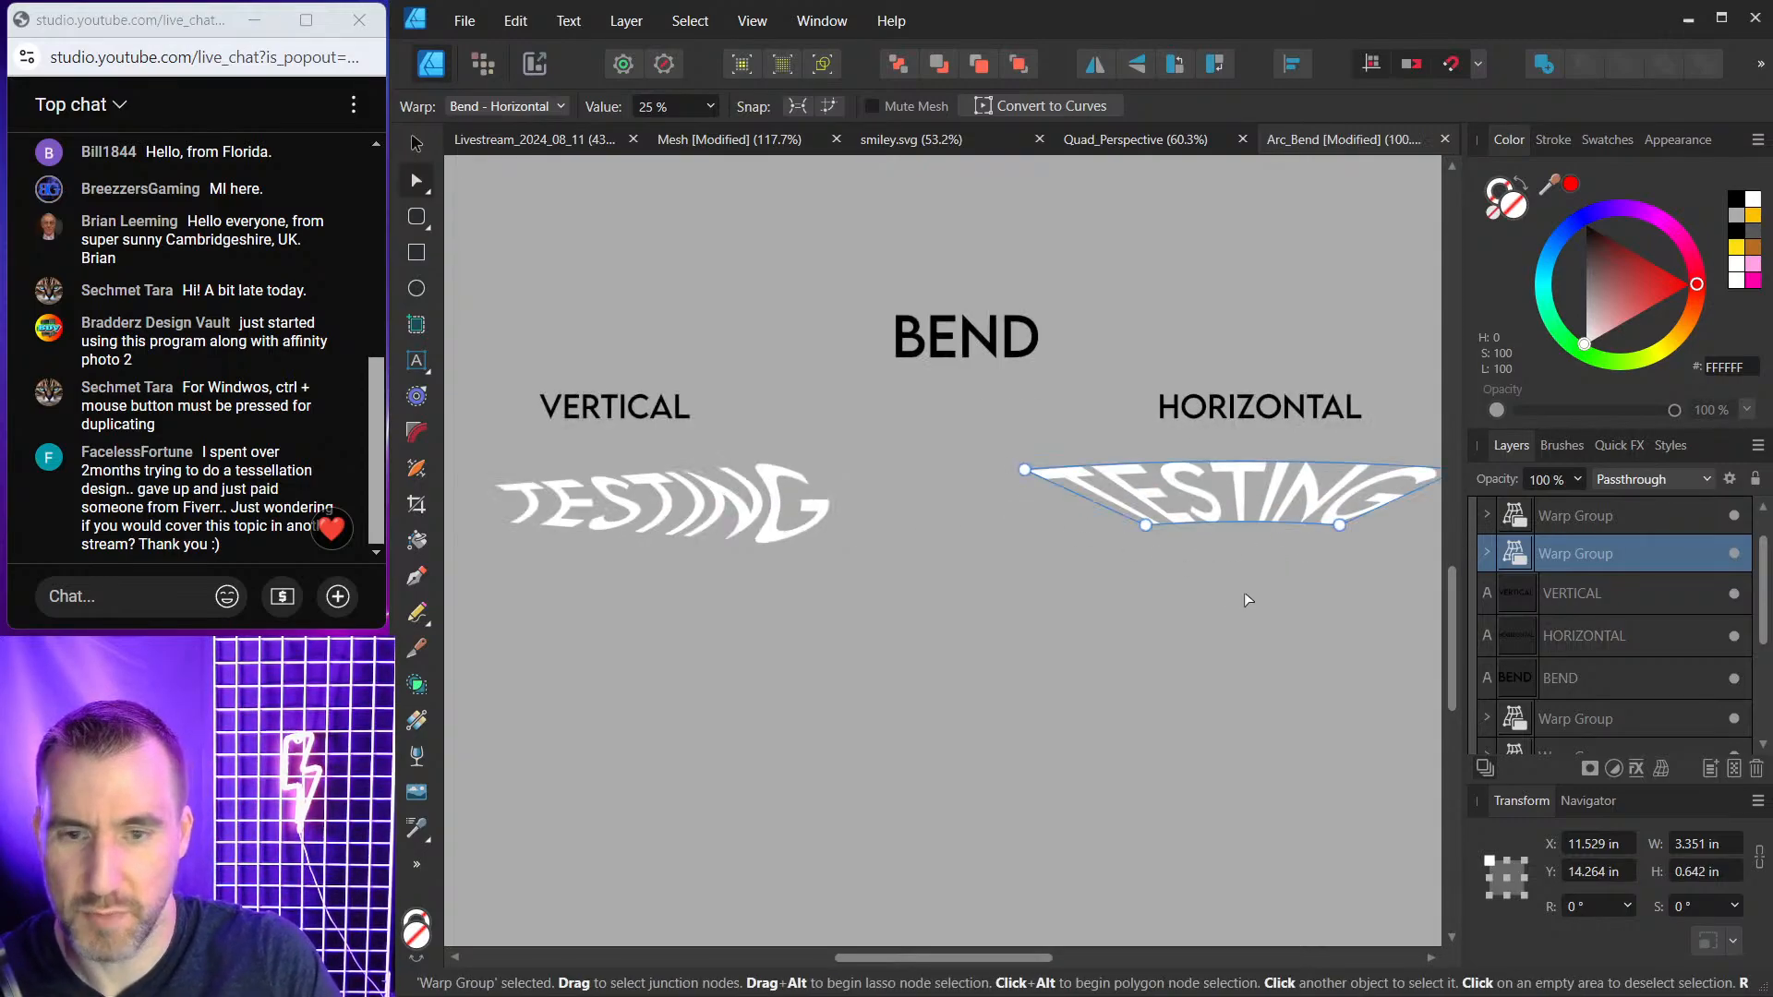
pyautogui.scroll(1, 1244, 591)
pyautogui.press('space')
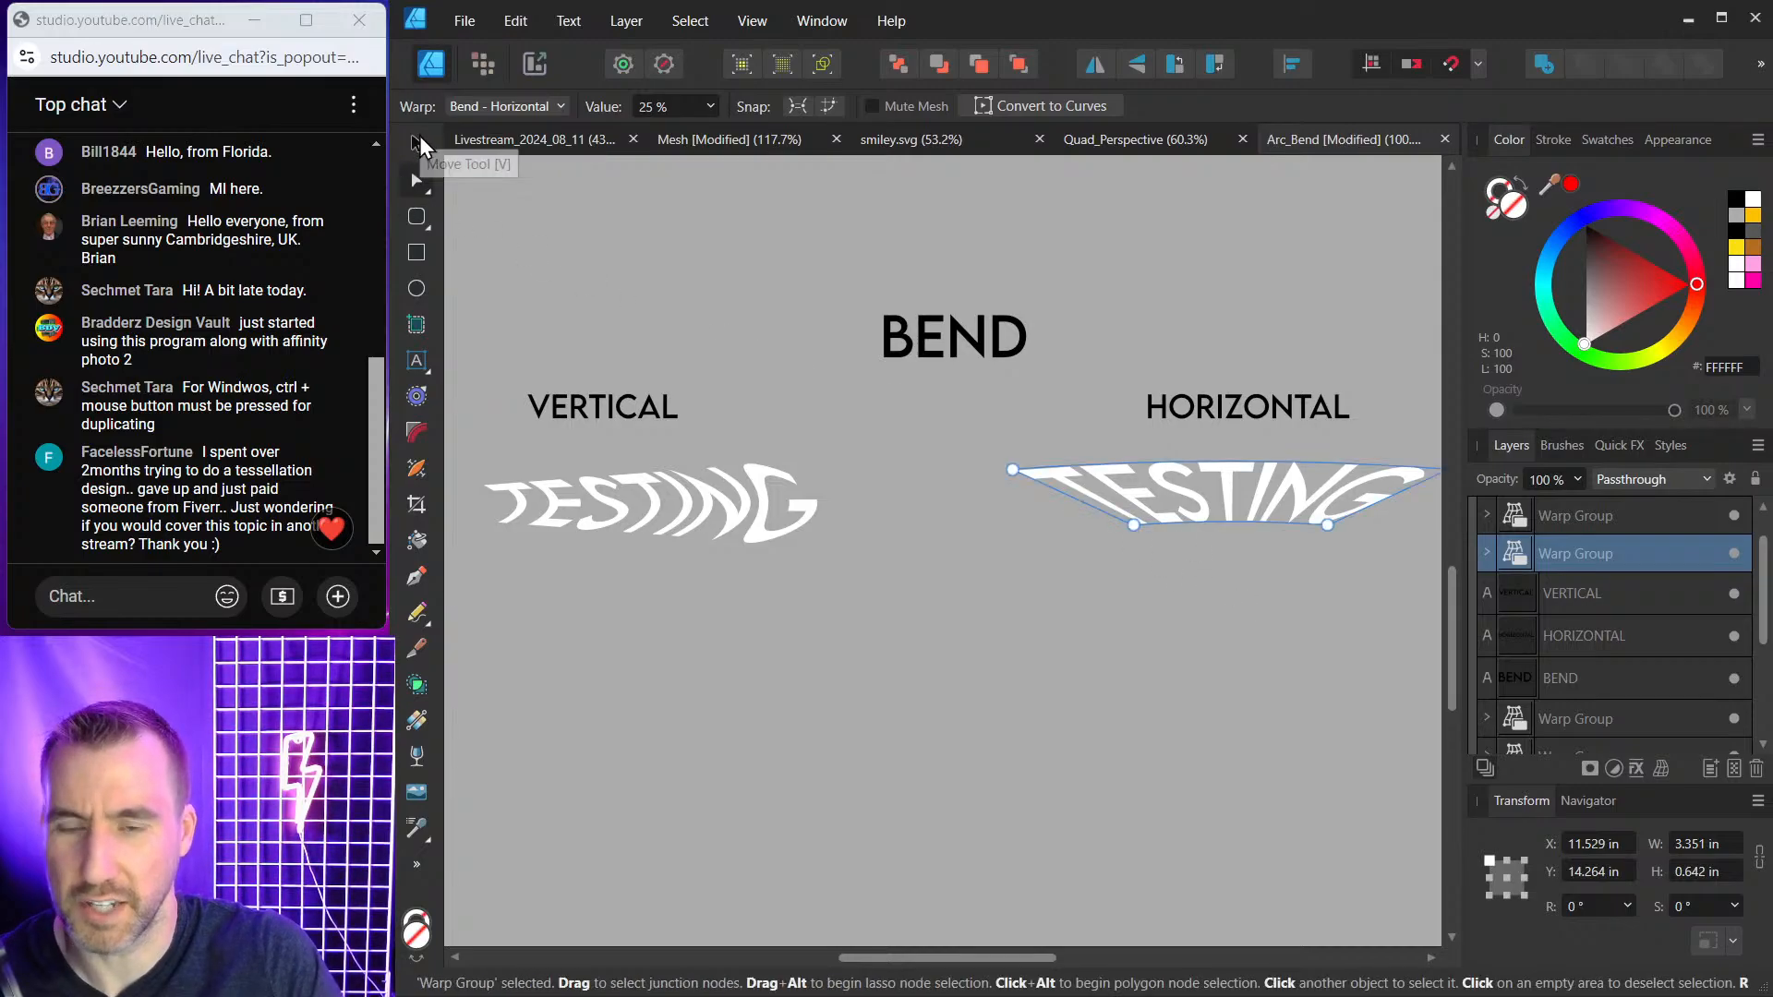
pyautogui.click(844, 294)
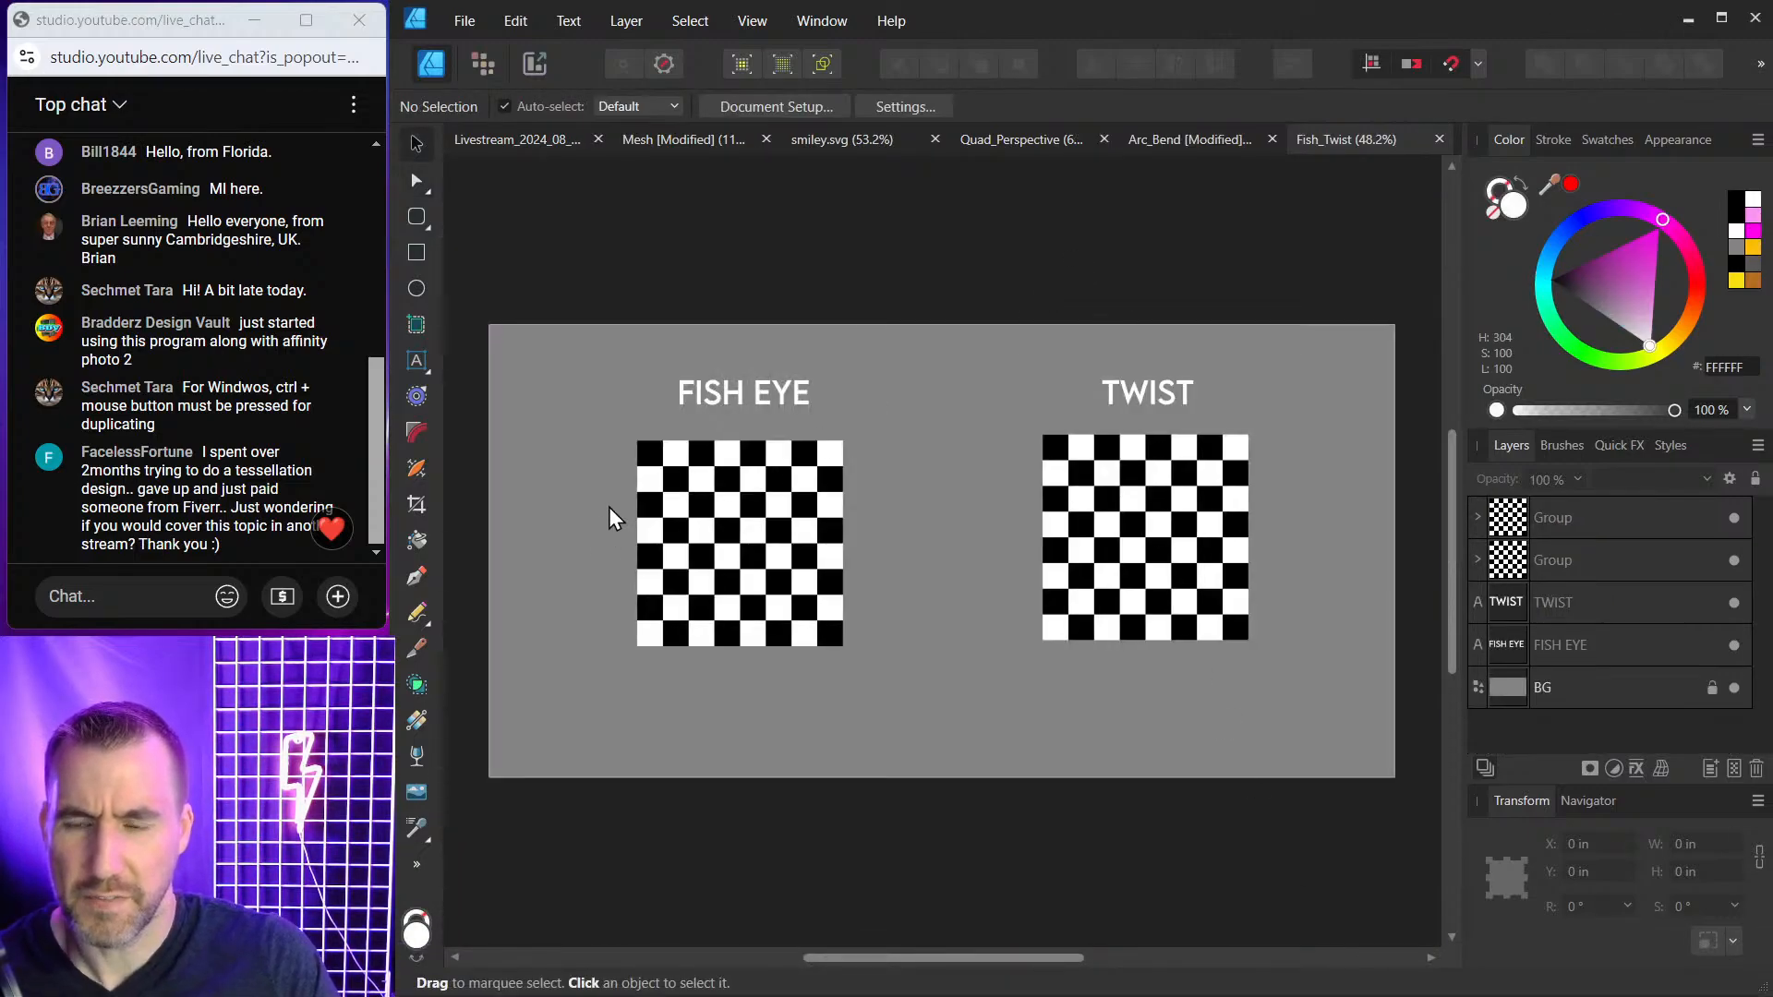
# Apply a Fish Eye warp group to the checkerboard under the FISH EYE label.
pyautogui.scroll(3, 751, 515)
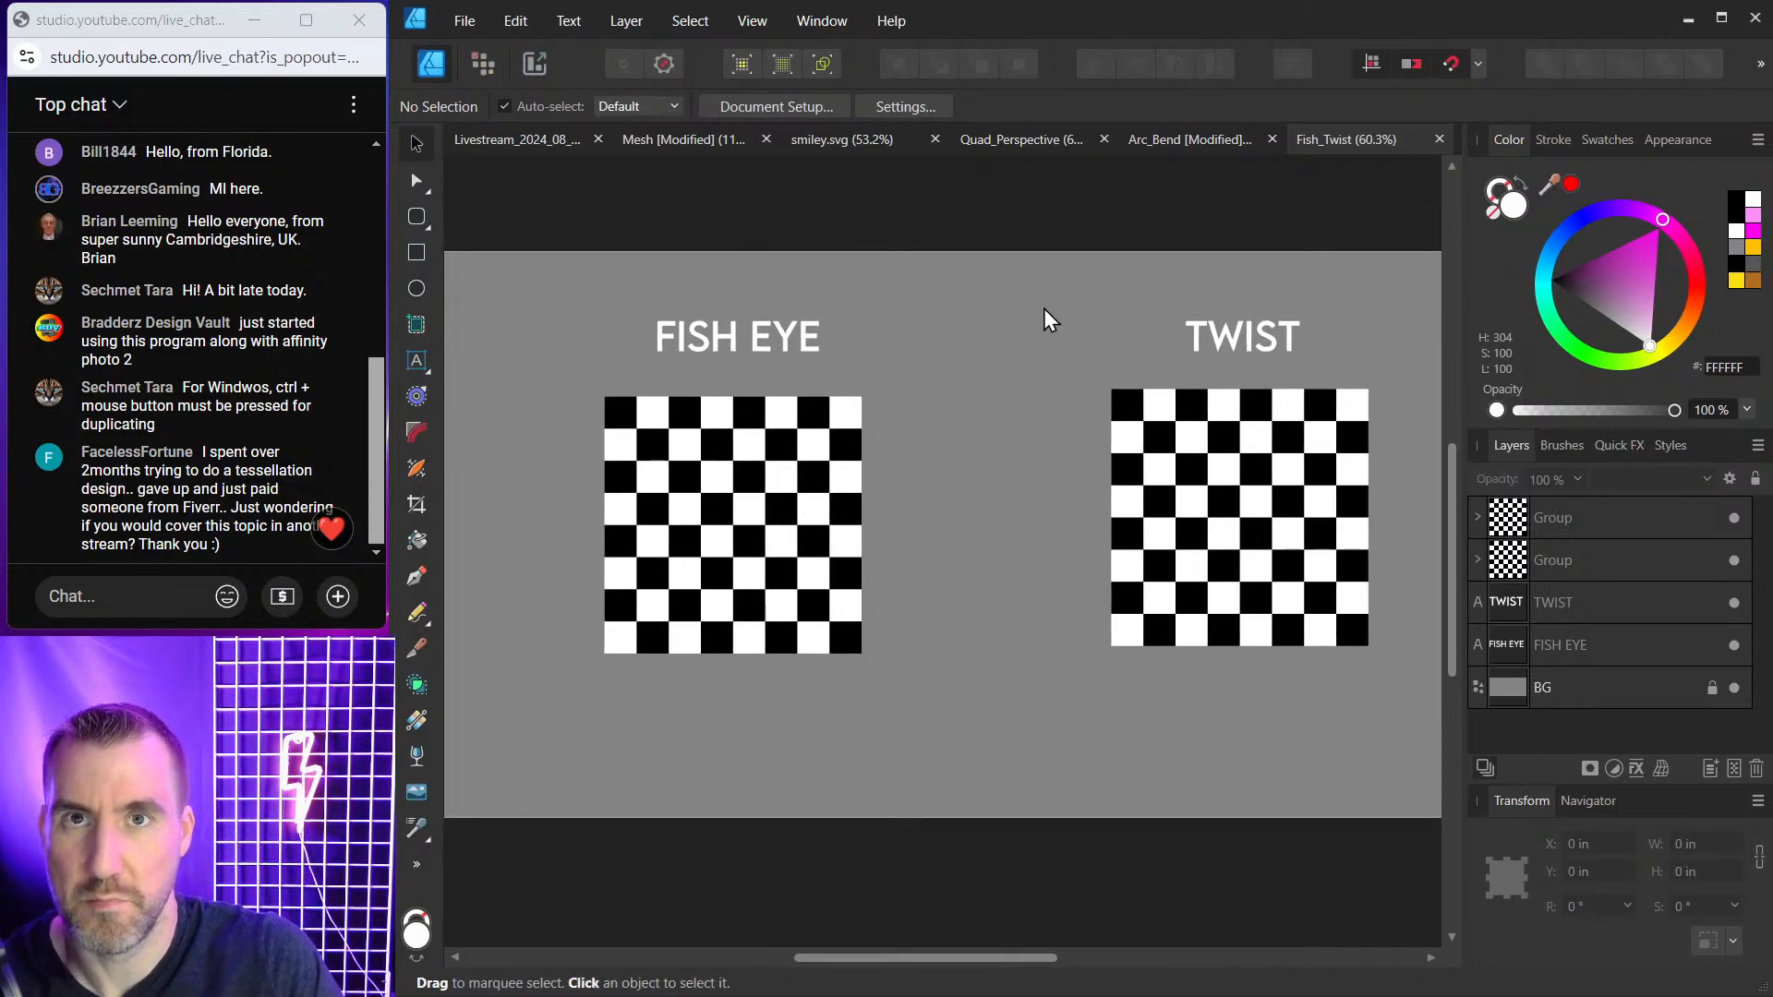
pyautogui.click(800, 441)
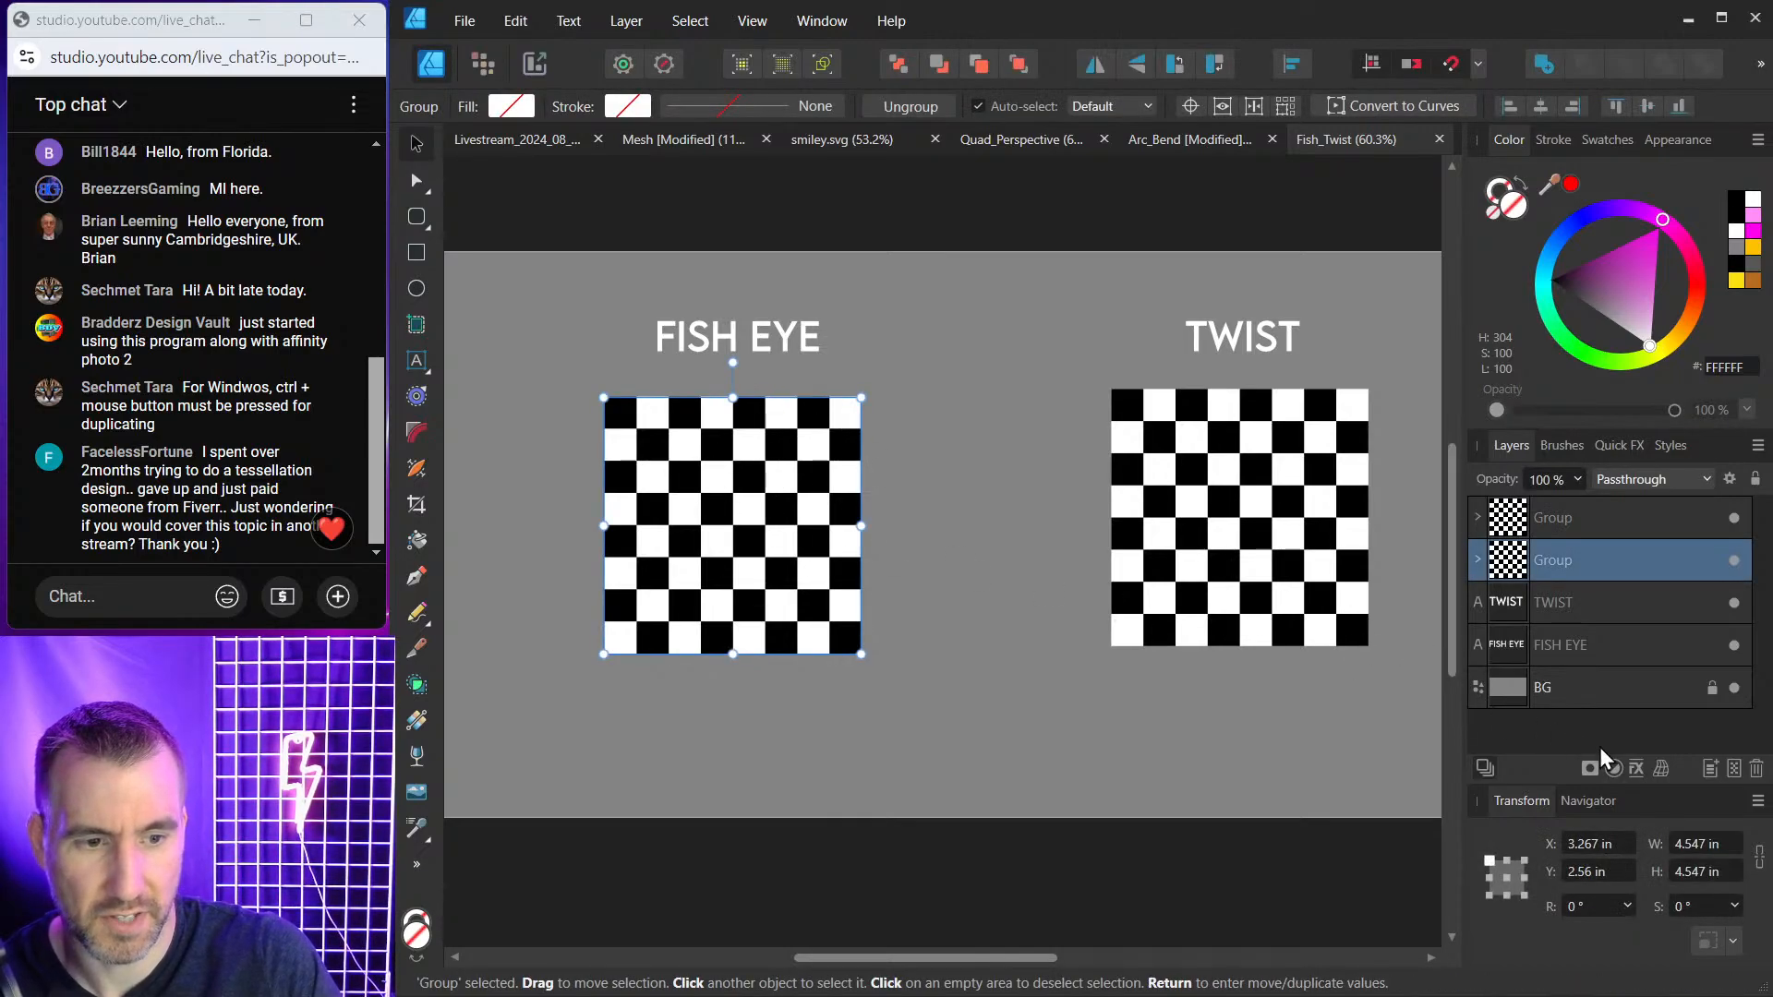
pyautogui.click(1663, 769)
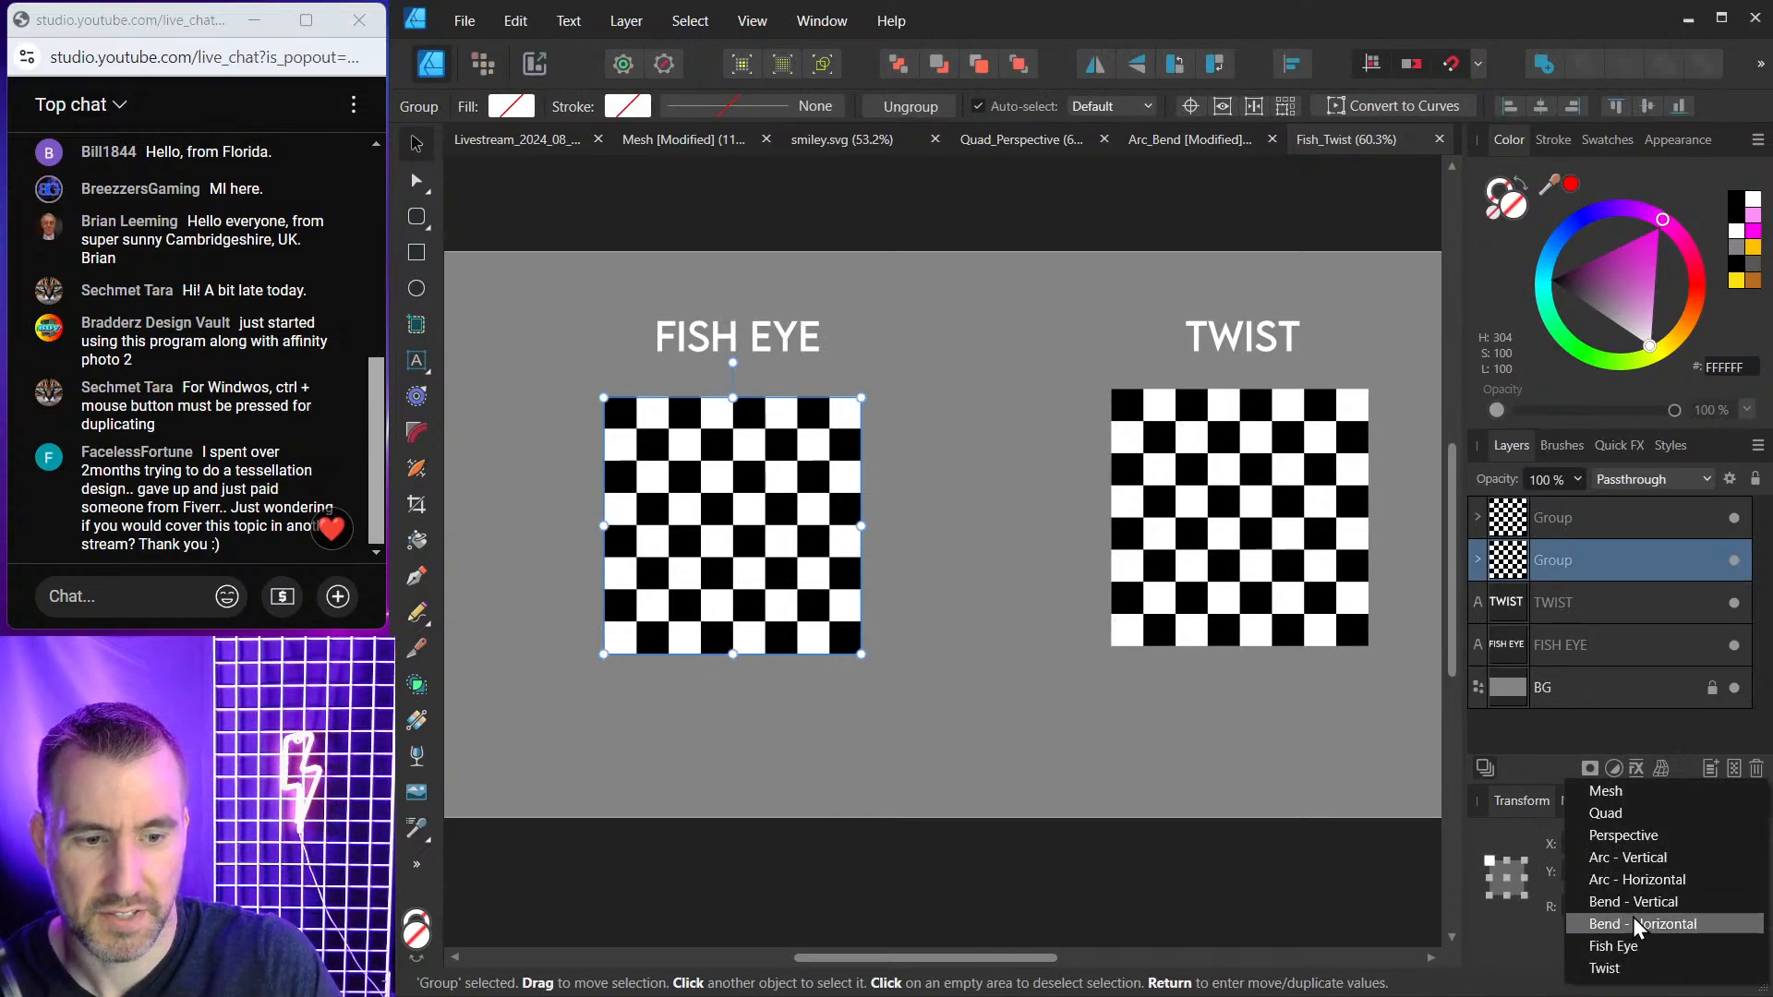
pyautogui.click(1635, 946)
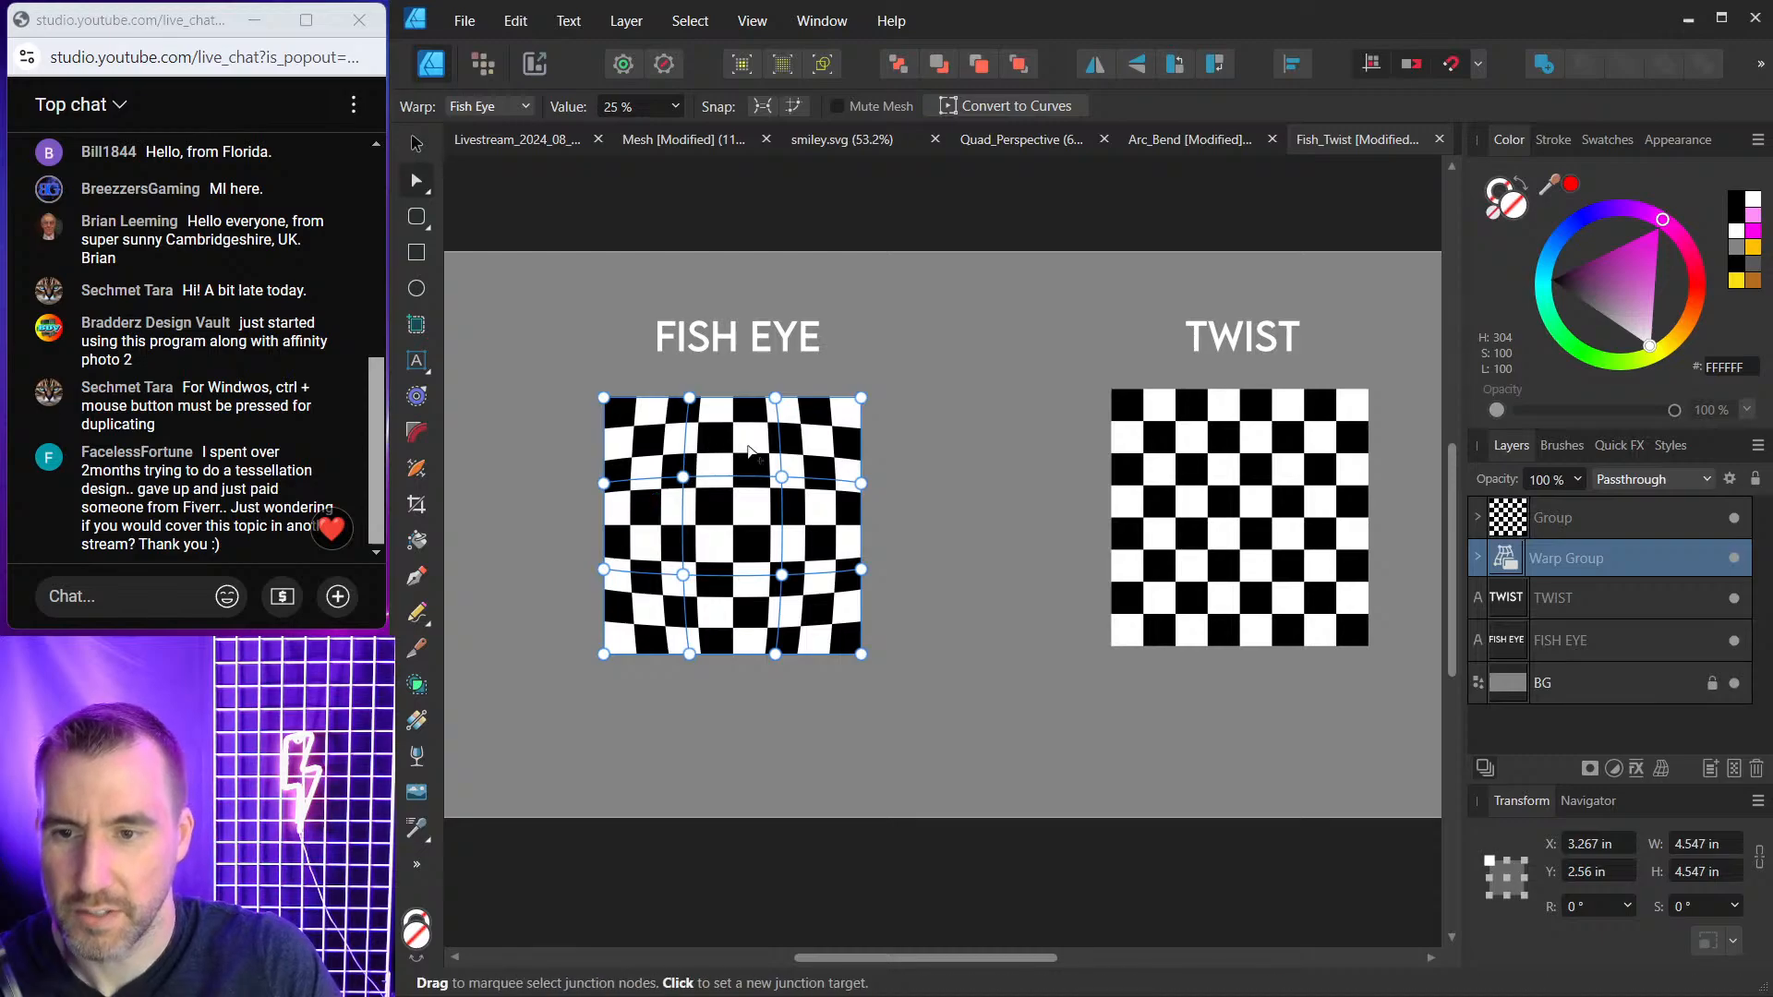
# Raise the Fish Eye warp value to 100% and try to exceed it with 125%.
pyautogui.scroll(4, 886, 482)
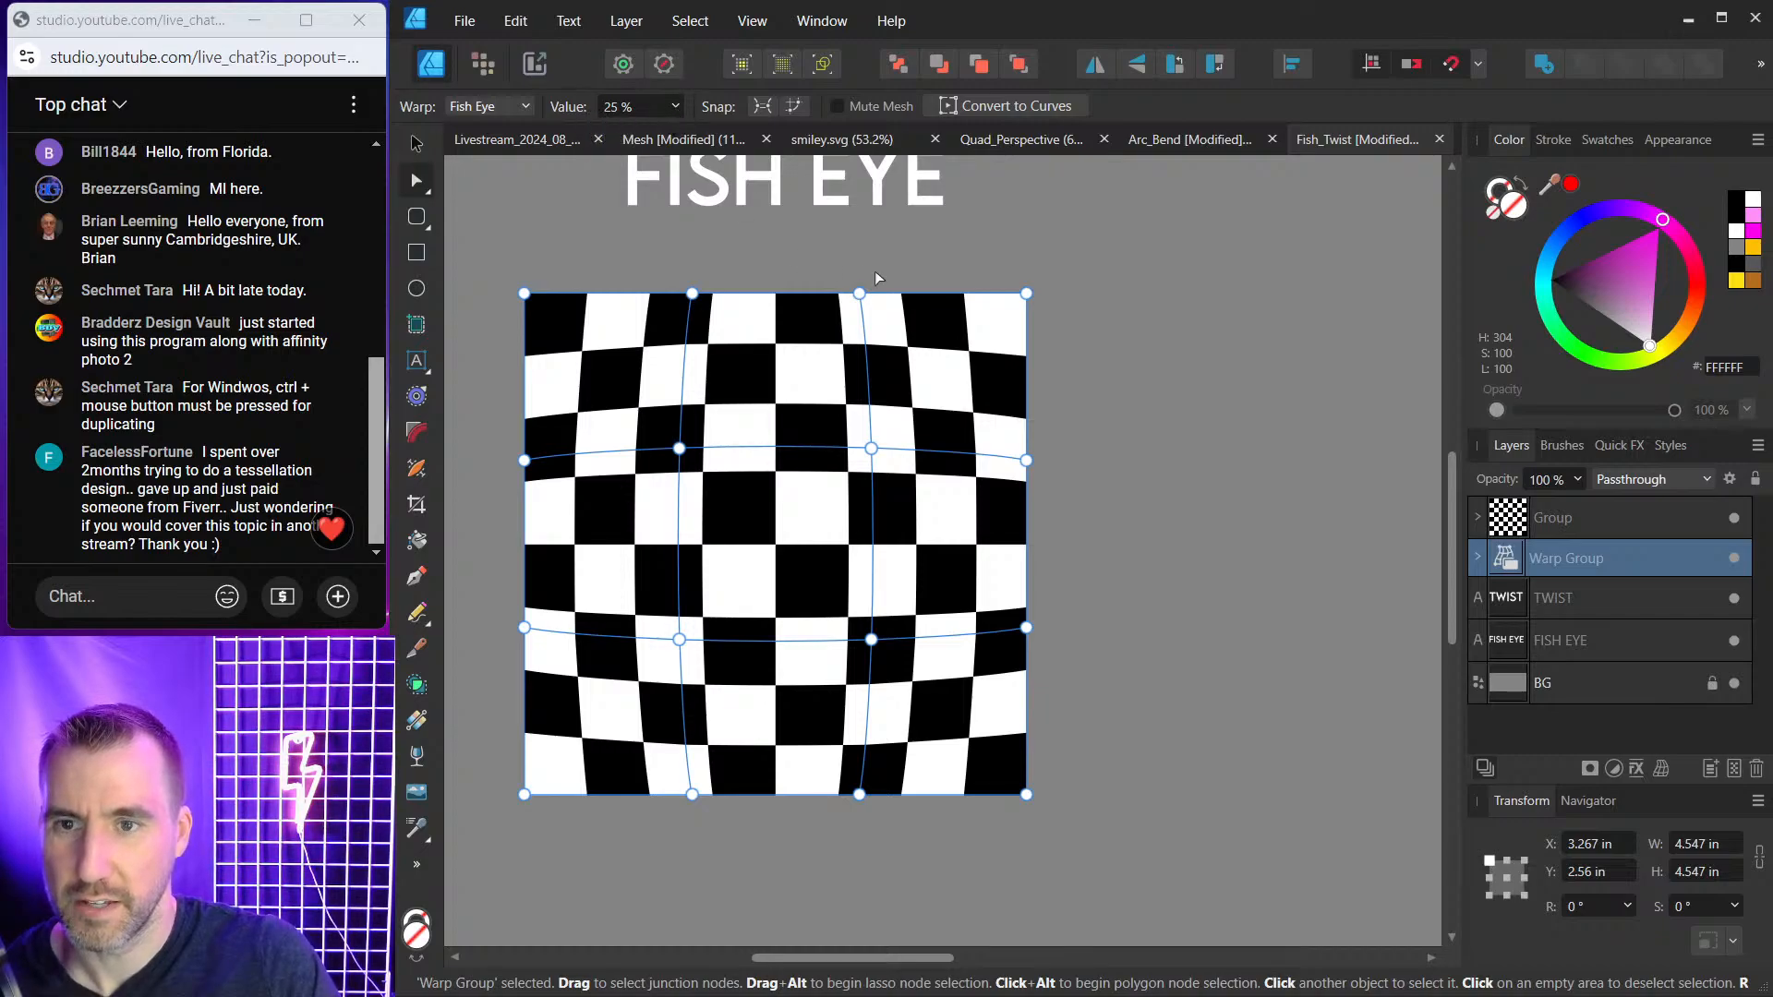
pyautogui.scroll(1, 874, 270)
pyautogui.click(677, 115)
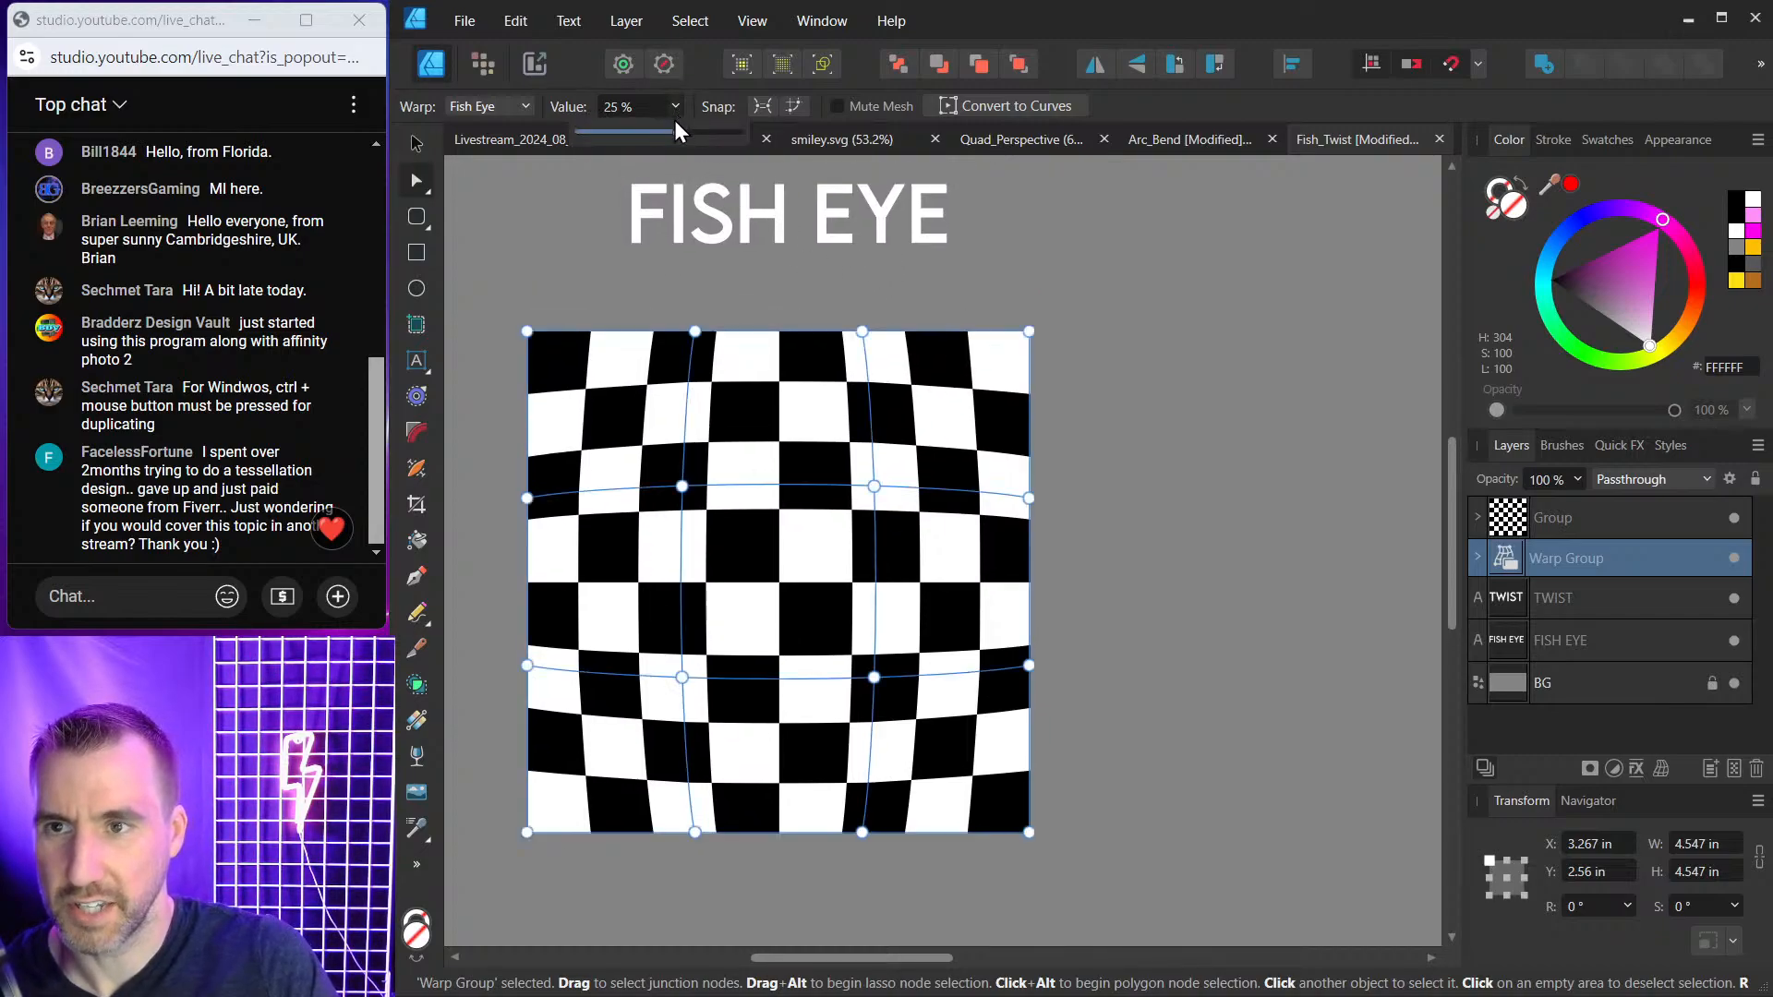
pyautogui.moveTo(684, 132); pyautogui.dragTo(753, 144)
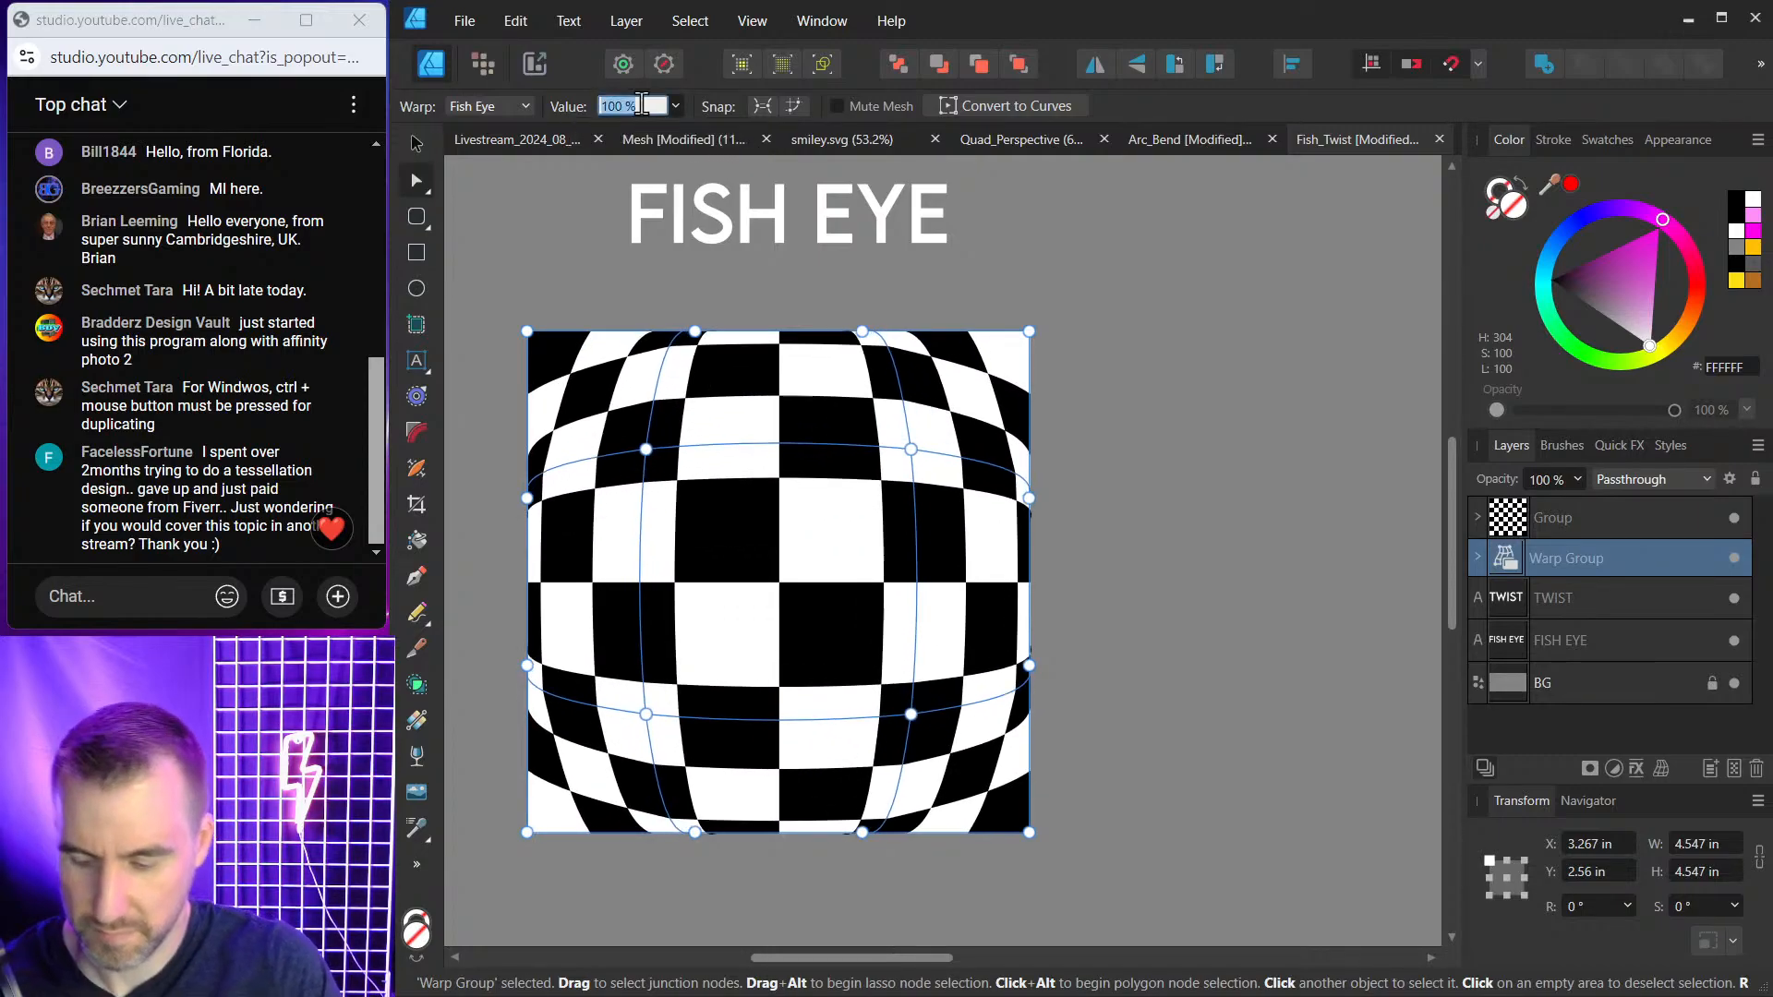
pyautogui.write('125')
pyautogui.press('Return')
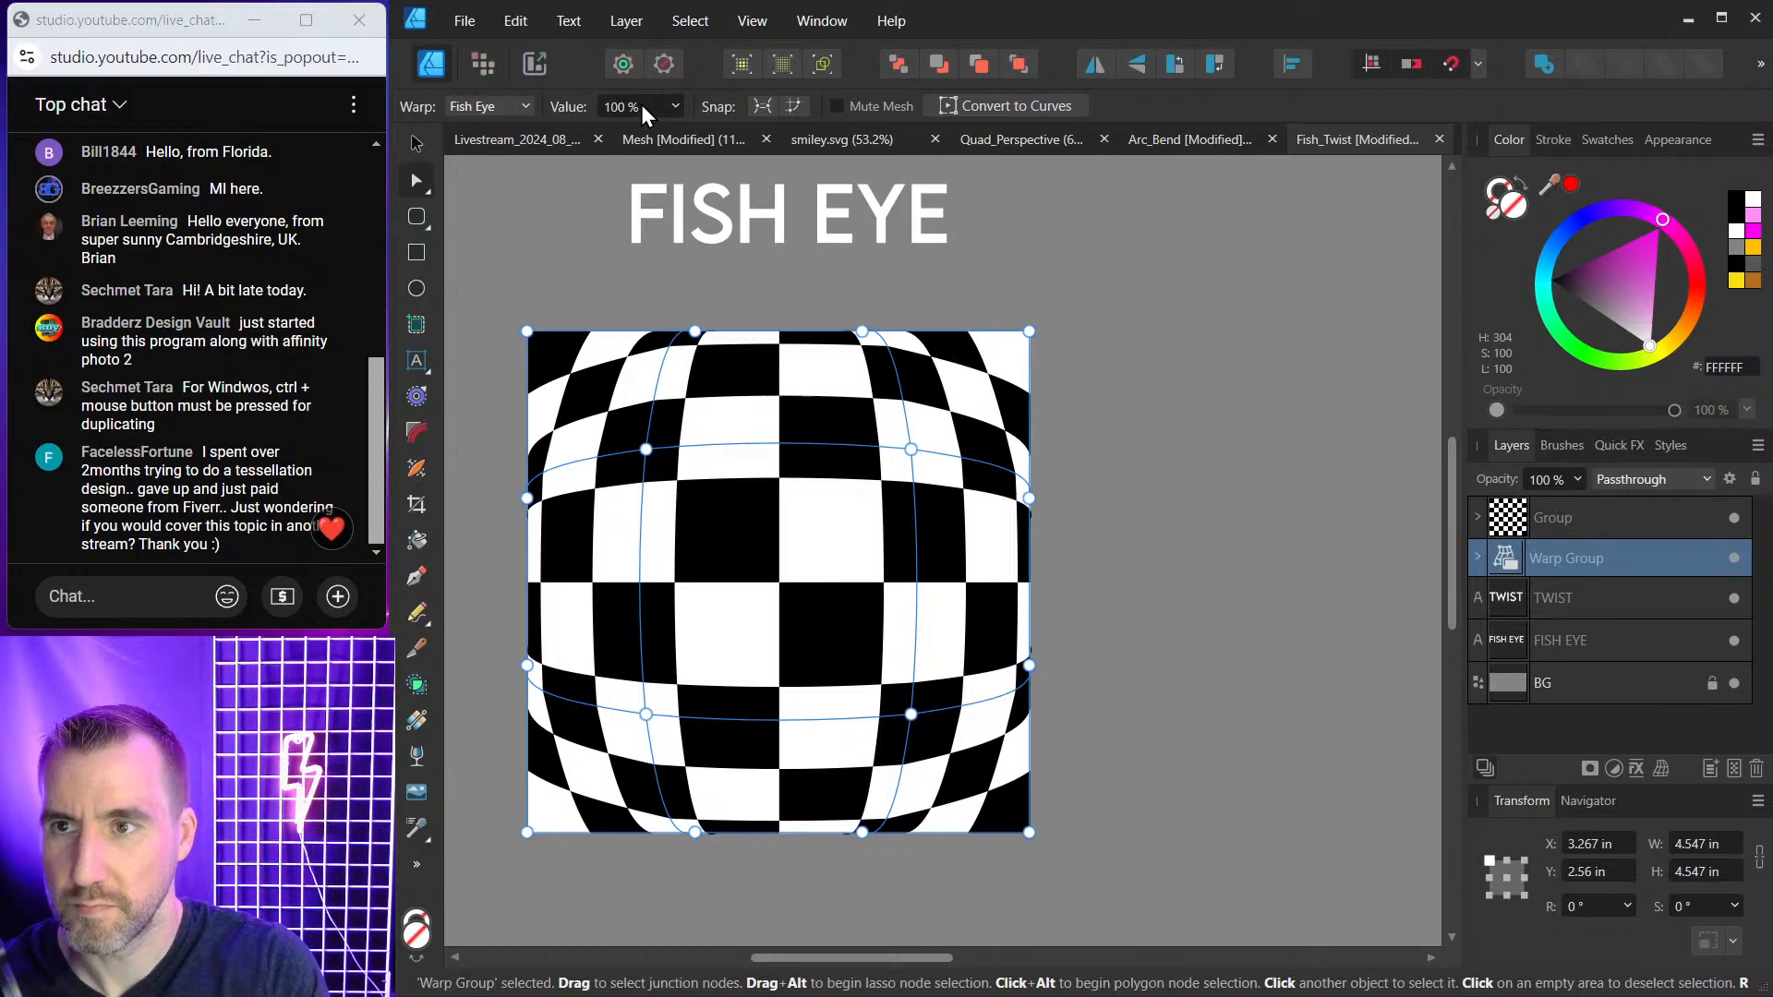
# Set the Fish Eye warp value to -34% and fine-tune it to -36%.
pyautogui.write('-')
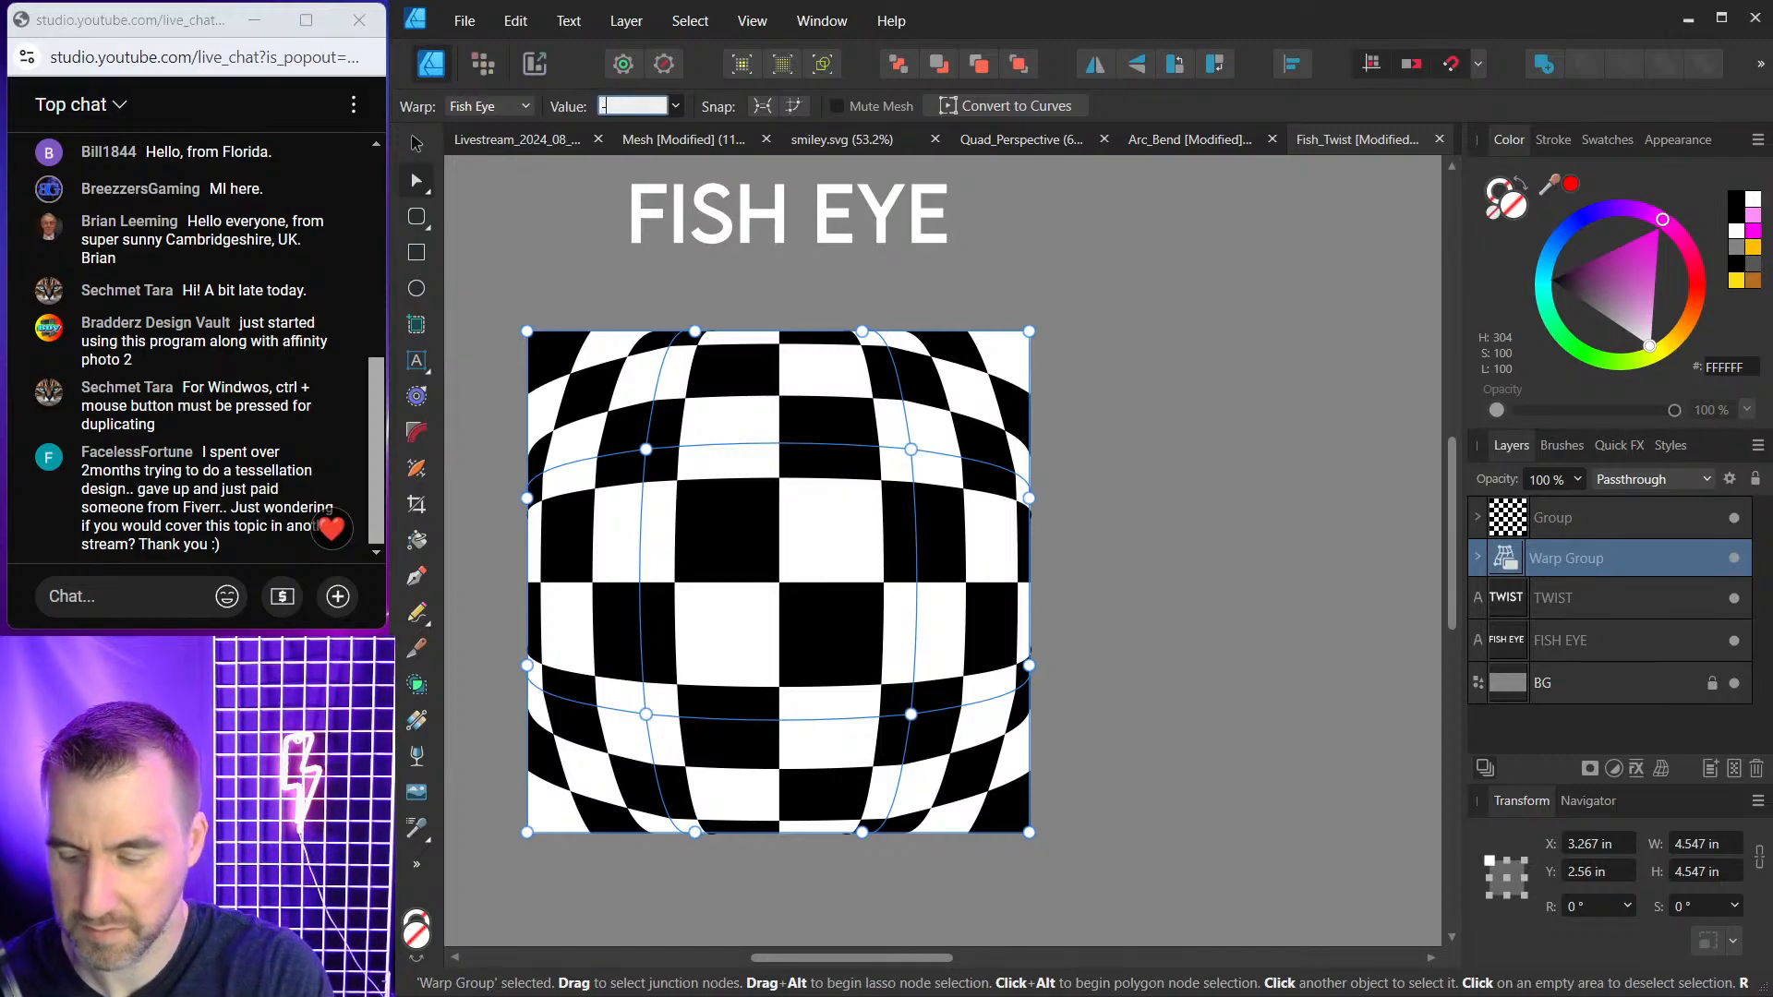
pyautogui.write('34')
pyautogui.press('Return')
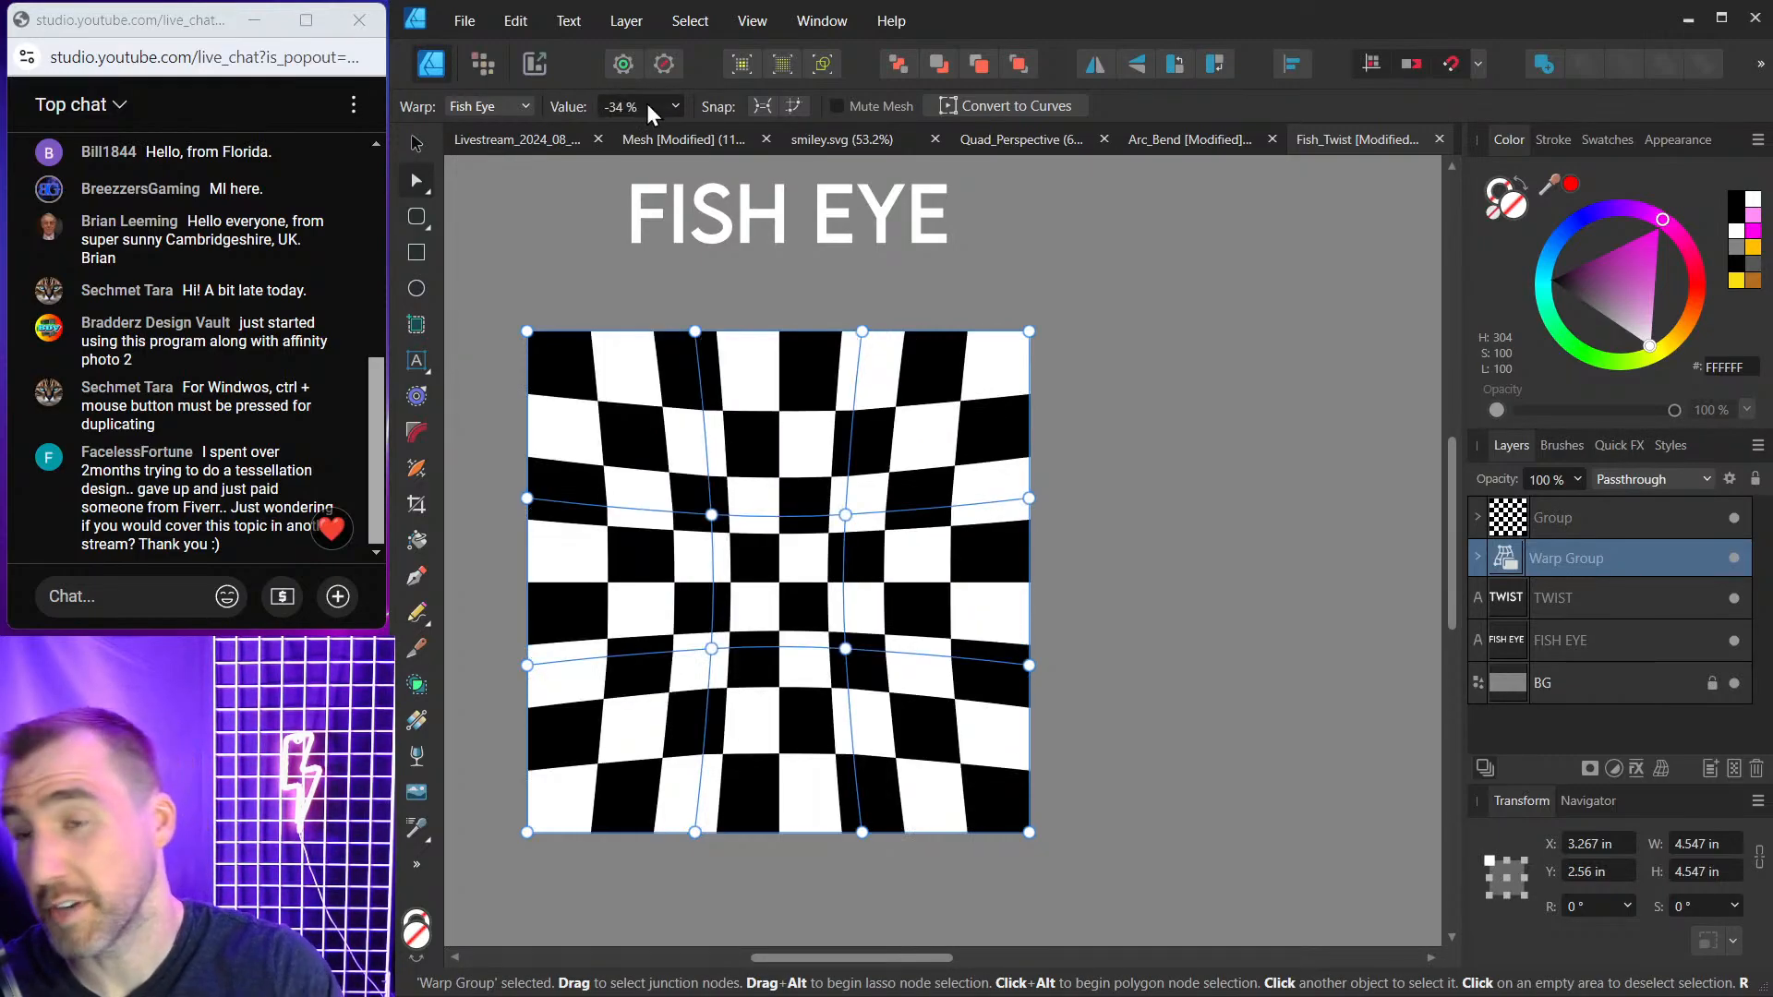
pyautogui.click(675, 107)
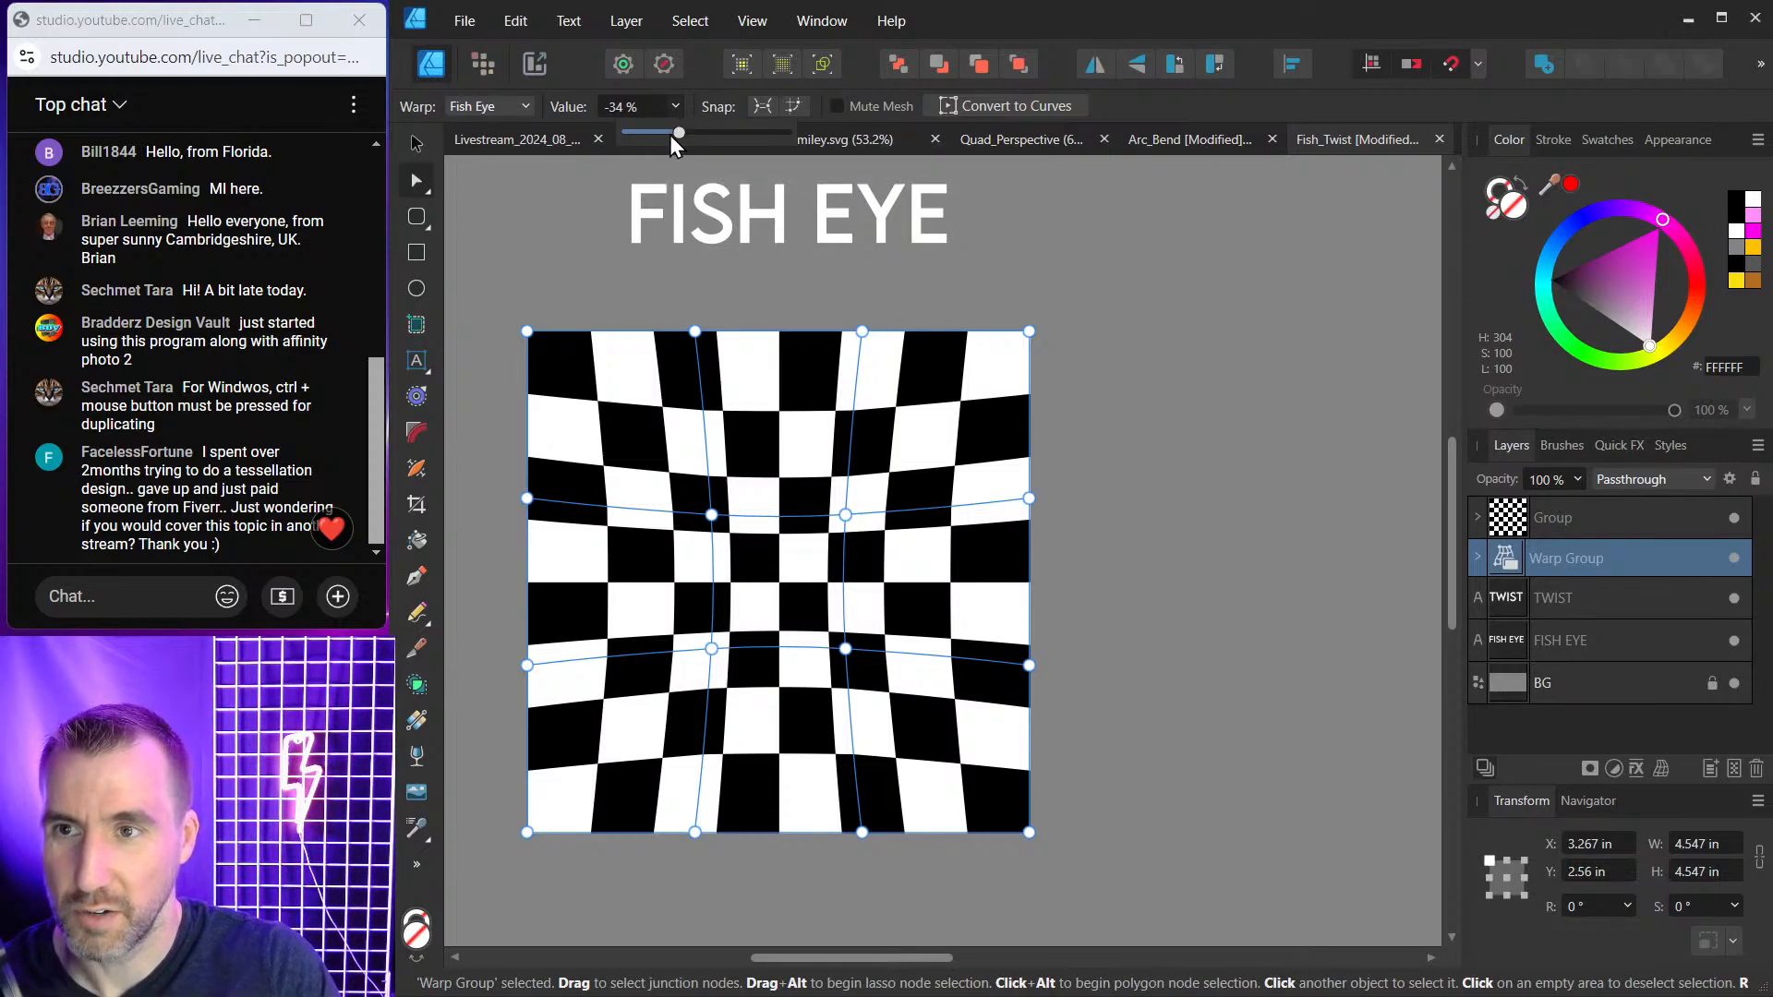
pyautogui.moveTo(670, 136)
pyautogui.mouseDown()
pyautogui.moveTo(604, 134)
pyautogui.moveTo(790, 141)
pyautogui.moveTo(622, 141)
pyautogui.moveTo(696, 148)
pyautogui.moveTo(679, 148)
pyautogui.mouseUp()
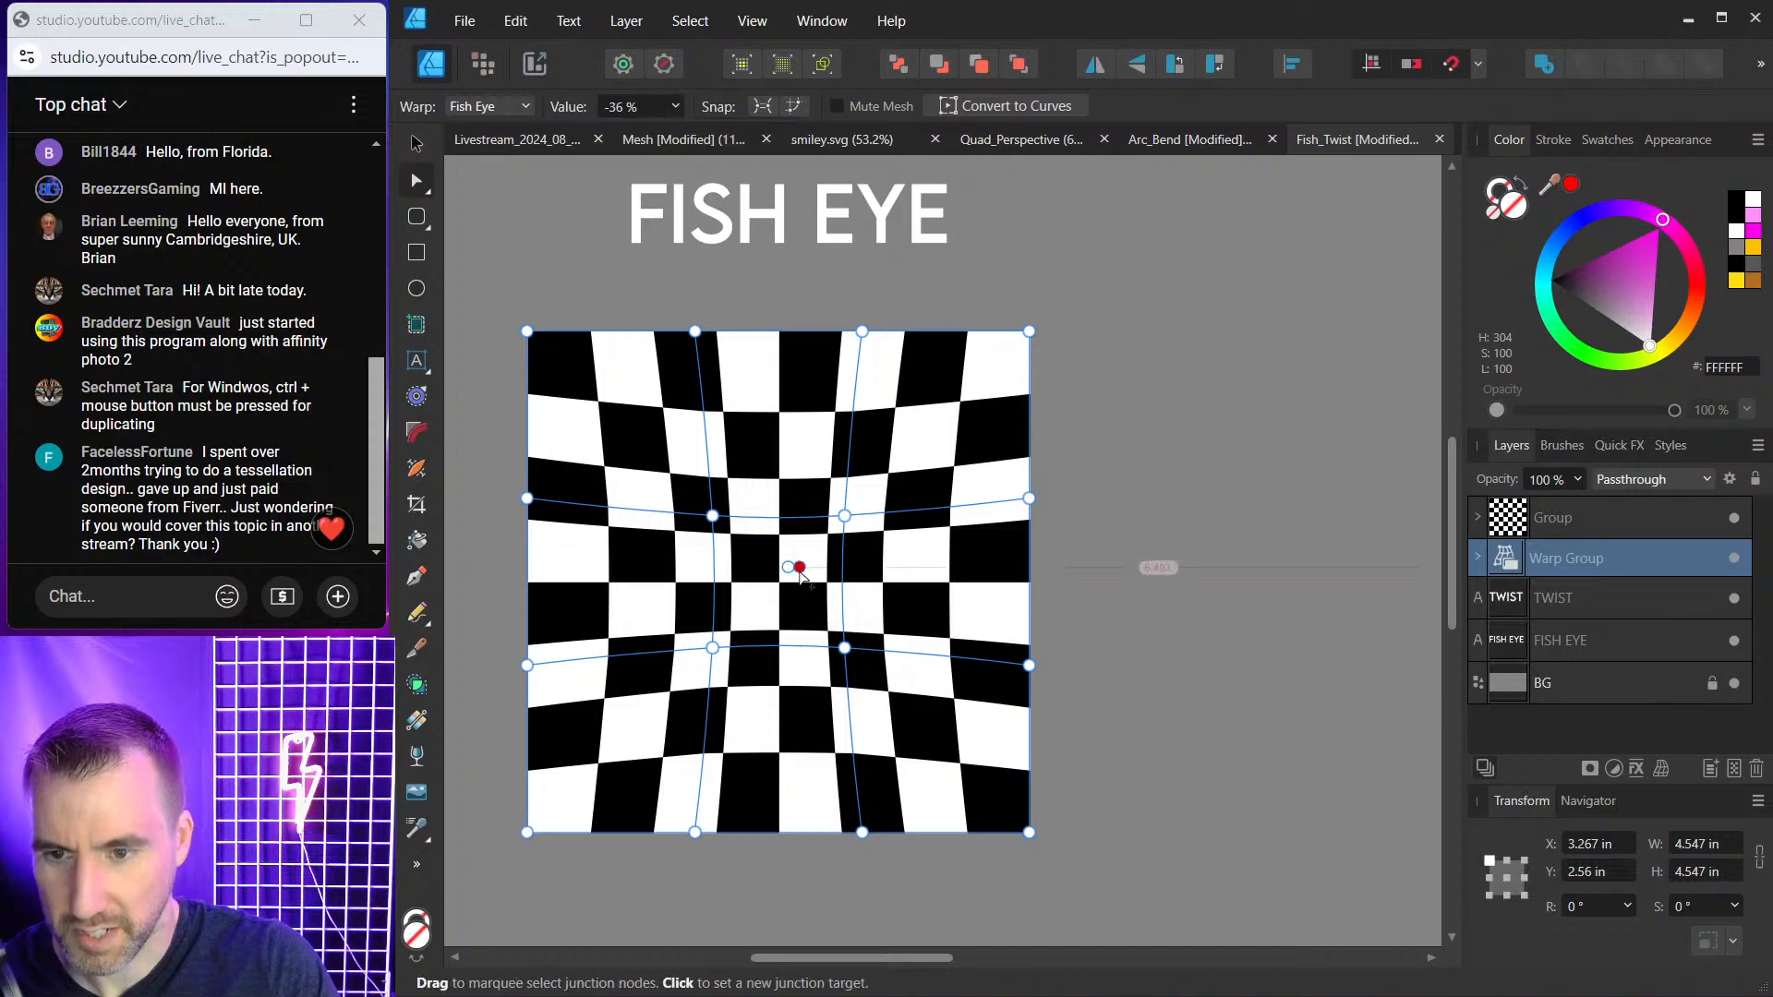
# Try moving the centre patch of the Fish Eye warp towards the checkerboard's left side, and undo the move.
pyautogui.scroll(2, 794, 571)
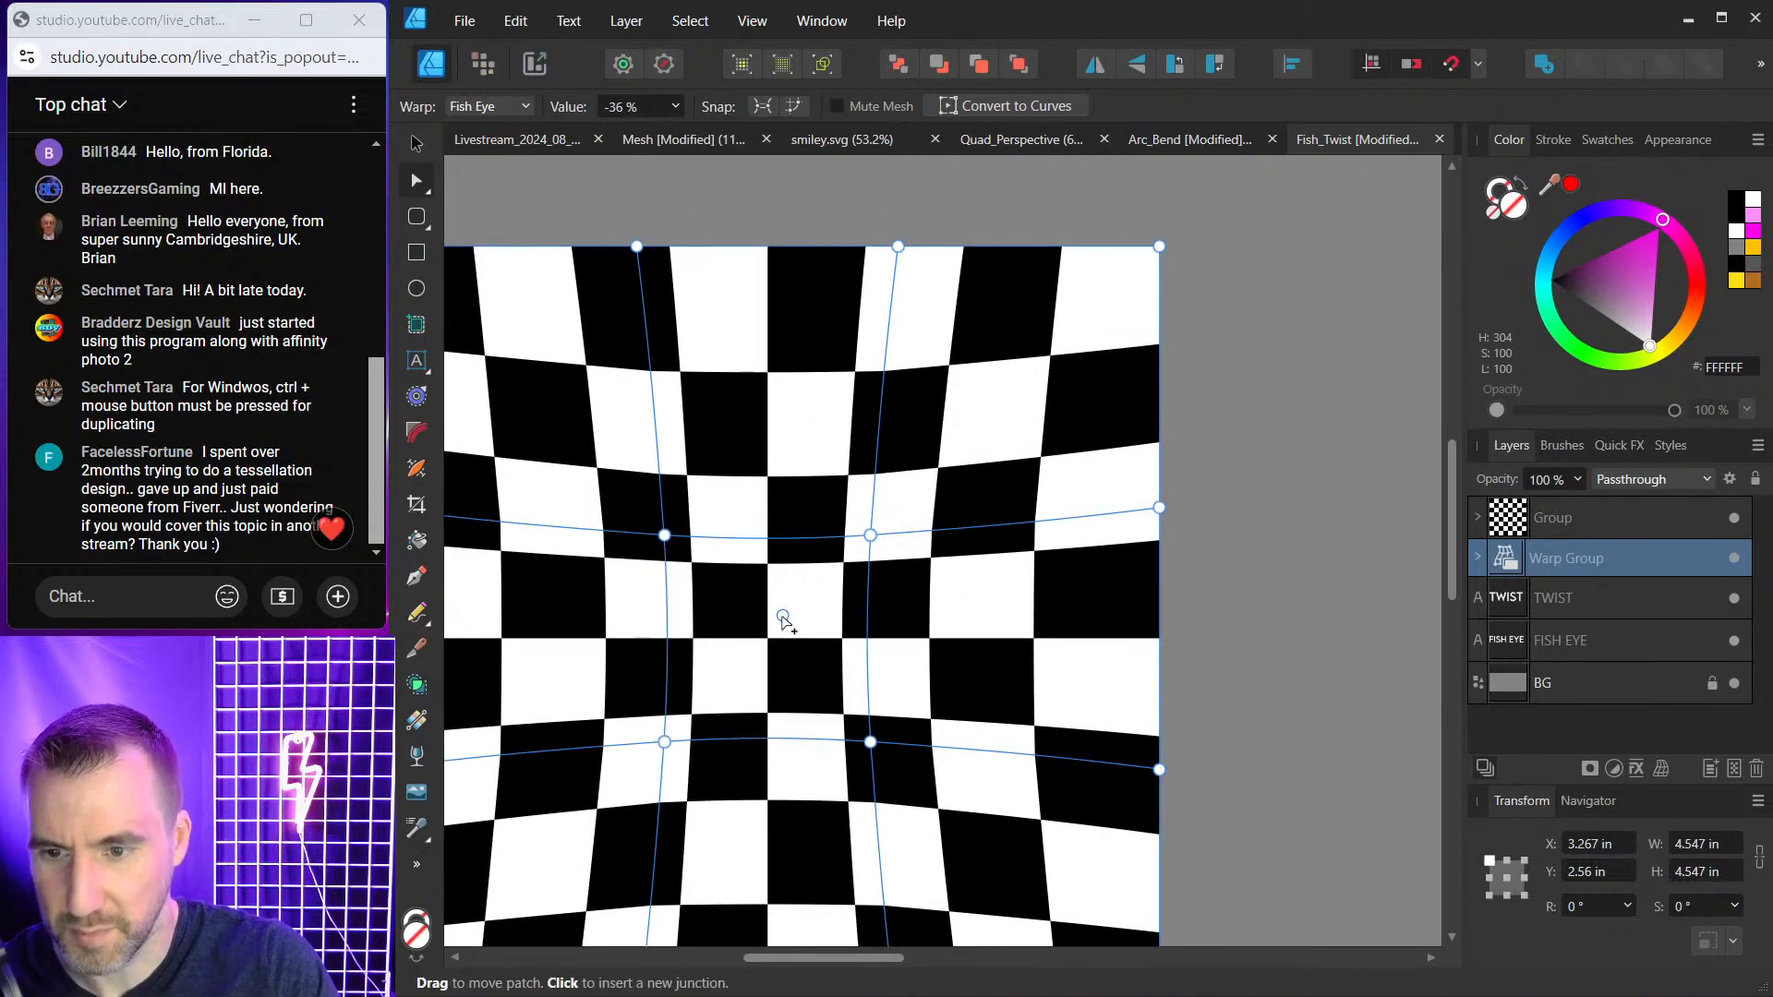
pyautogui.moveTo(785, 621); pyautogui.dragTo(695, 626)
pyautogui.hotkey('ctrl', 'z')
pyautogui.hotkey('ctrl', 'z')
pyautogui.hotkey('ctrl', 'z')
pyautogui.hotkey('ctrl', 'z')
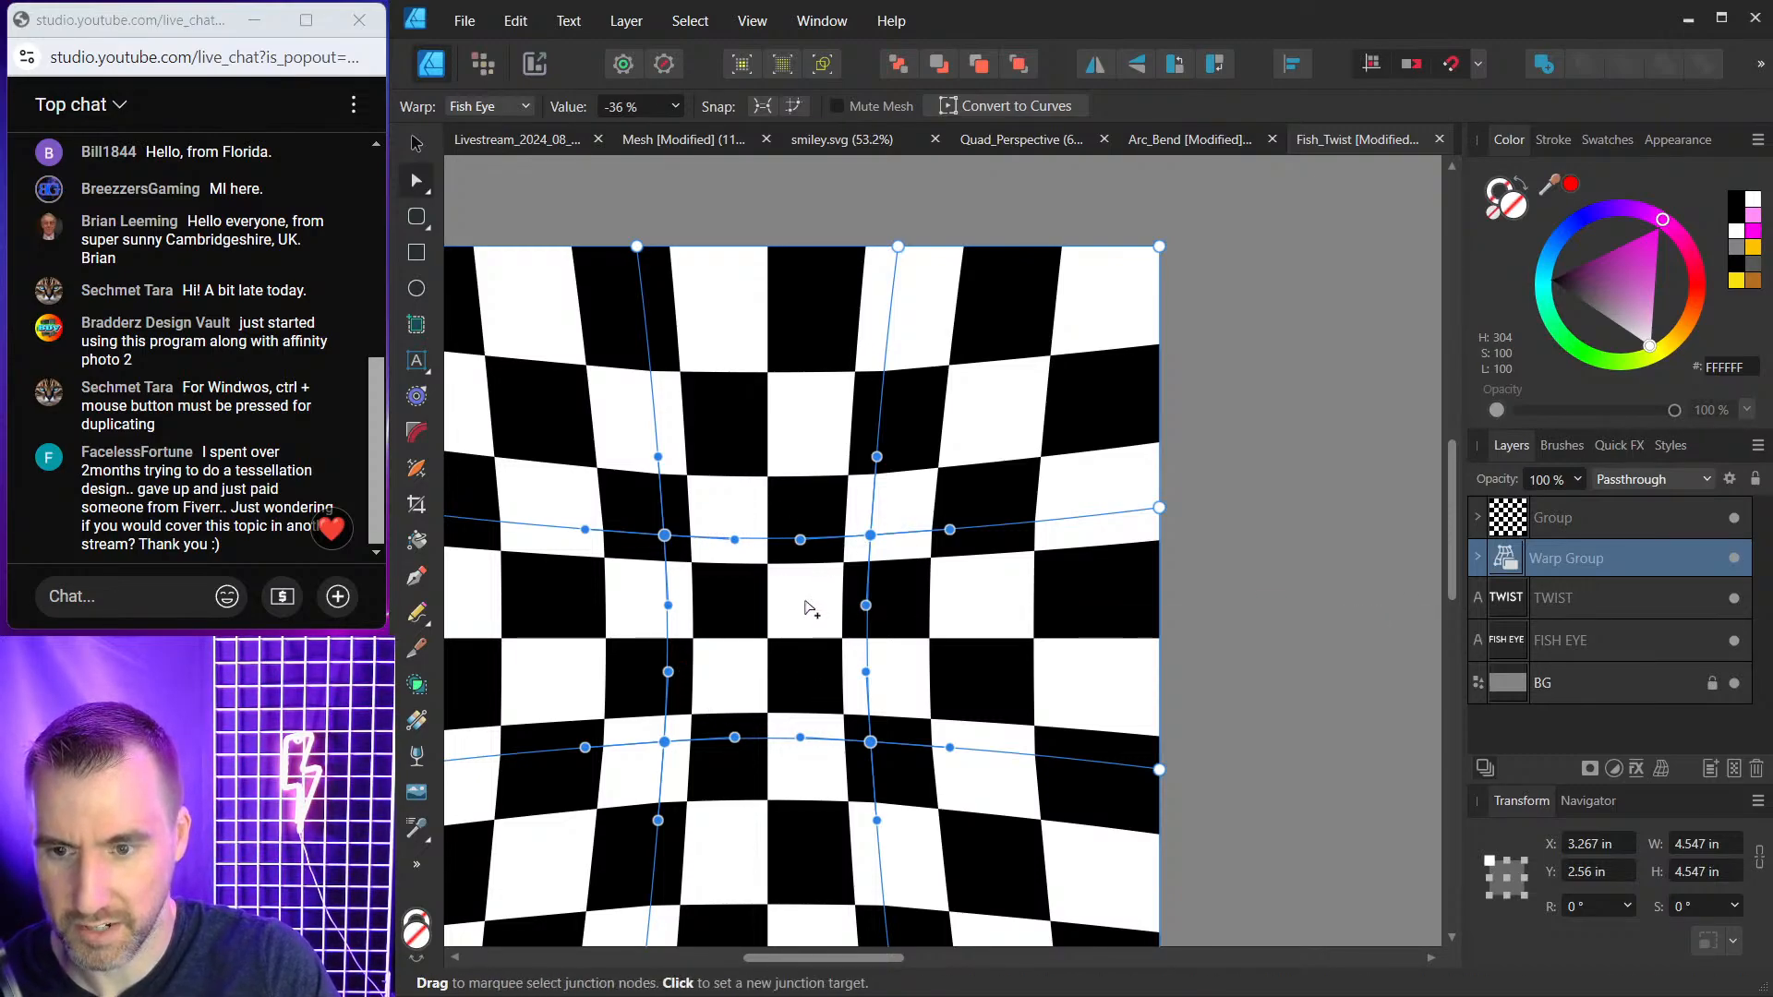
# Move the centre patch of the Fish Eye warp slightly up and to the left within the checkerboard.
pyautogui.click(806, 601)
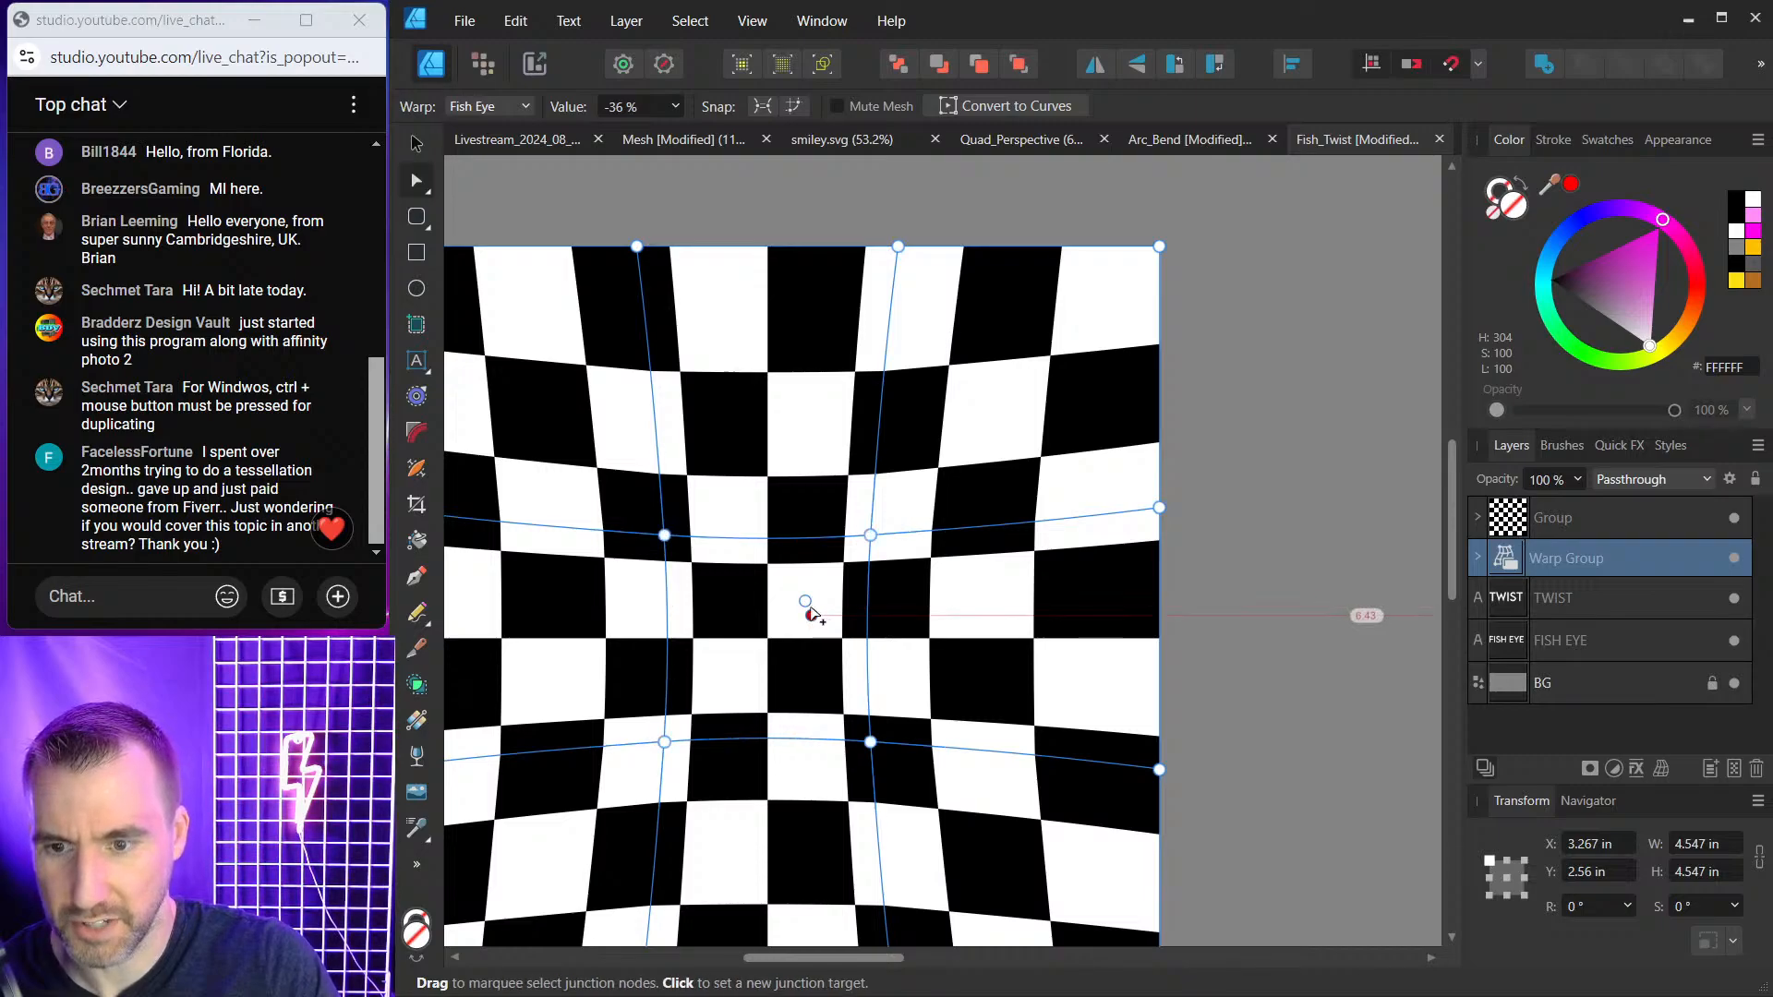
pyautogui.moveTo(805, 602)
pyautogui.mouseDown()
pyautogui.moveTo(859, 584)
pyautogui.moveTo(987, 591)
pyautogui.moveTo(905, 464)
pyautogui.moveTo(756, 462)
pyautogui.moveTo(697, 618)
pyautogui.moveTo(921, 471)
pyautogui.moveTo(792, 528)
pyautogui.moveTo(846, 507)
pyautogui.moveTo(785, 578)
pyautogui.mouseUp()
pyautogui.scroll(-1, 805, 552)
pyautogui.scroll(-1, 702, 415)
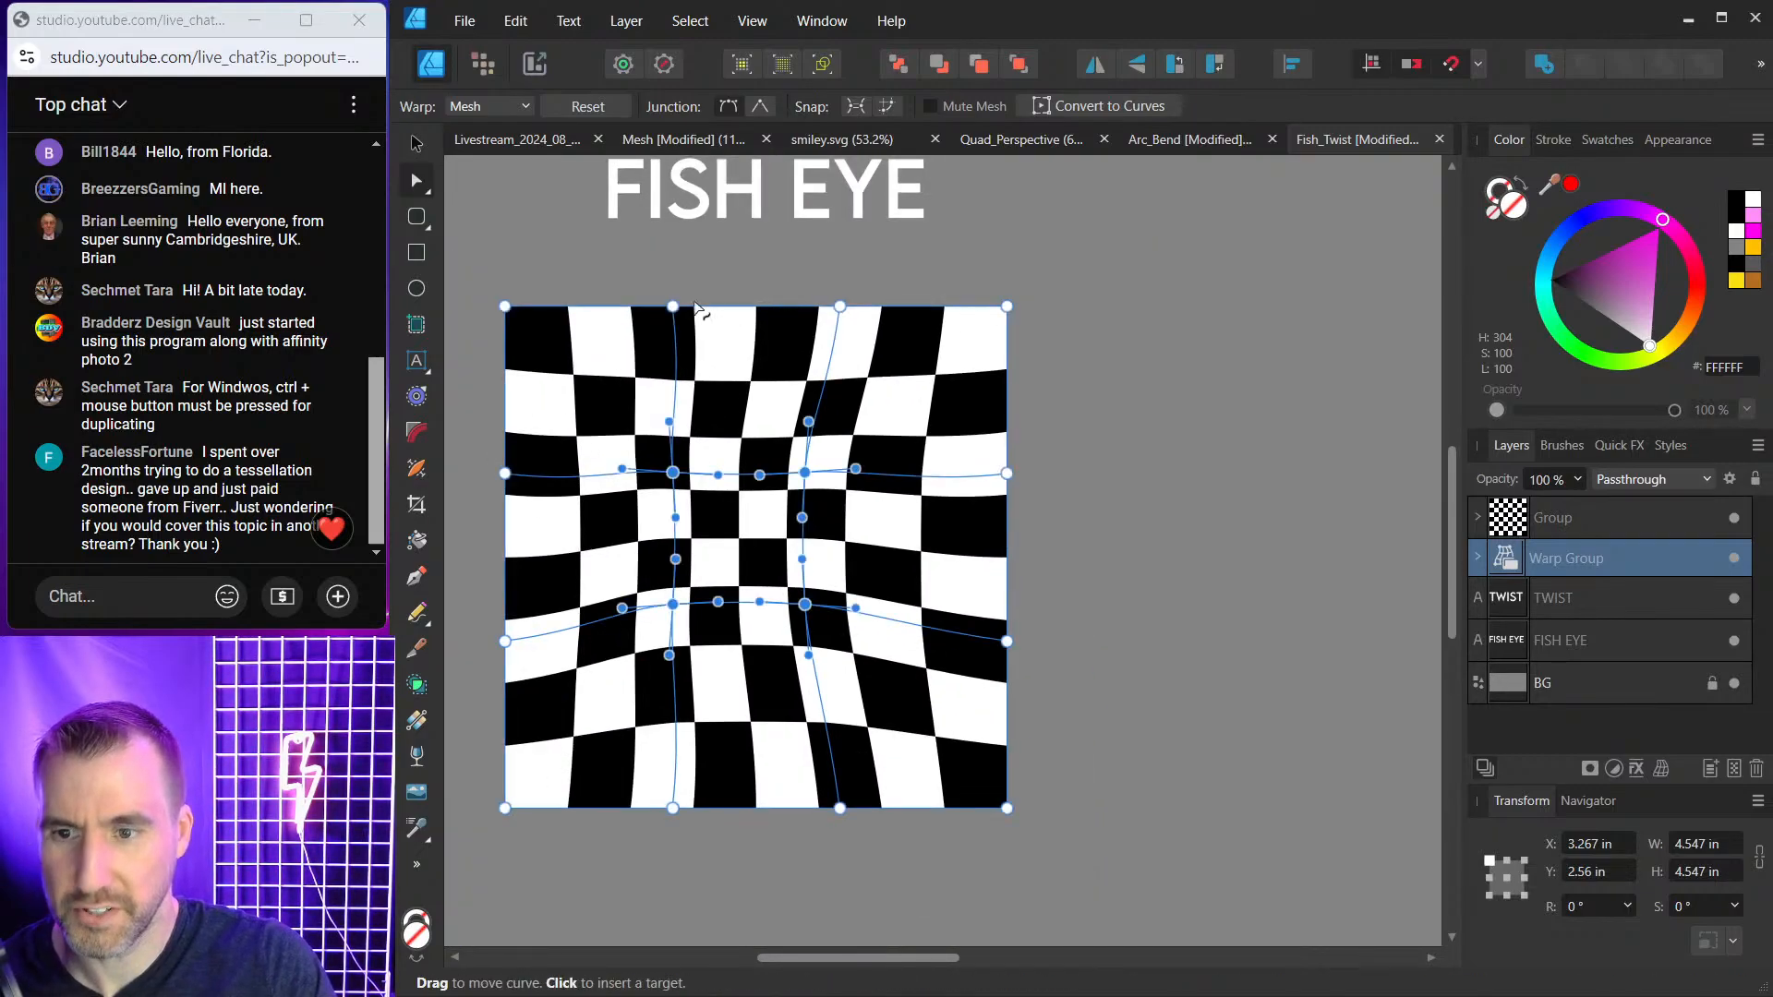
# Reactivate node editing on the FISH EYE checkerboard, view its available warp types, and deselect it.
pyautogui.press('v')
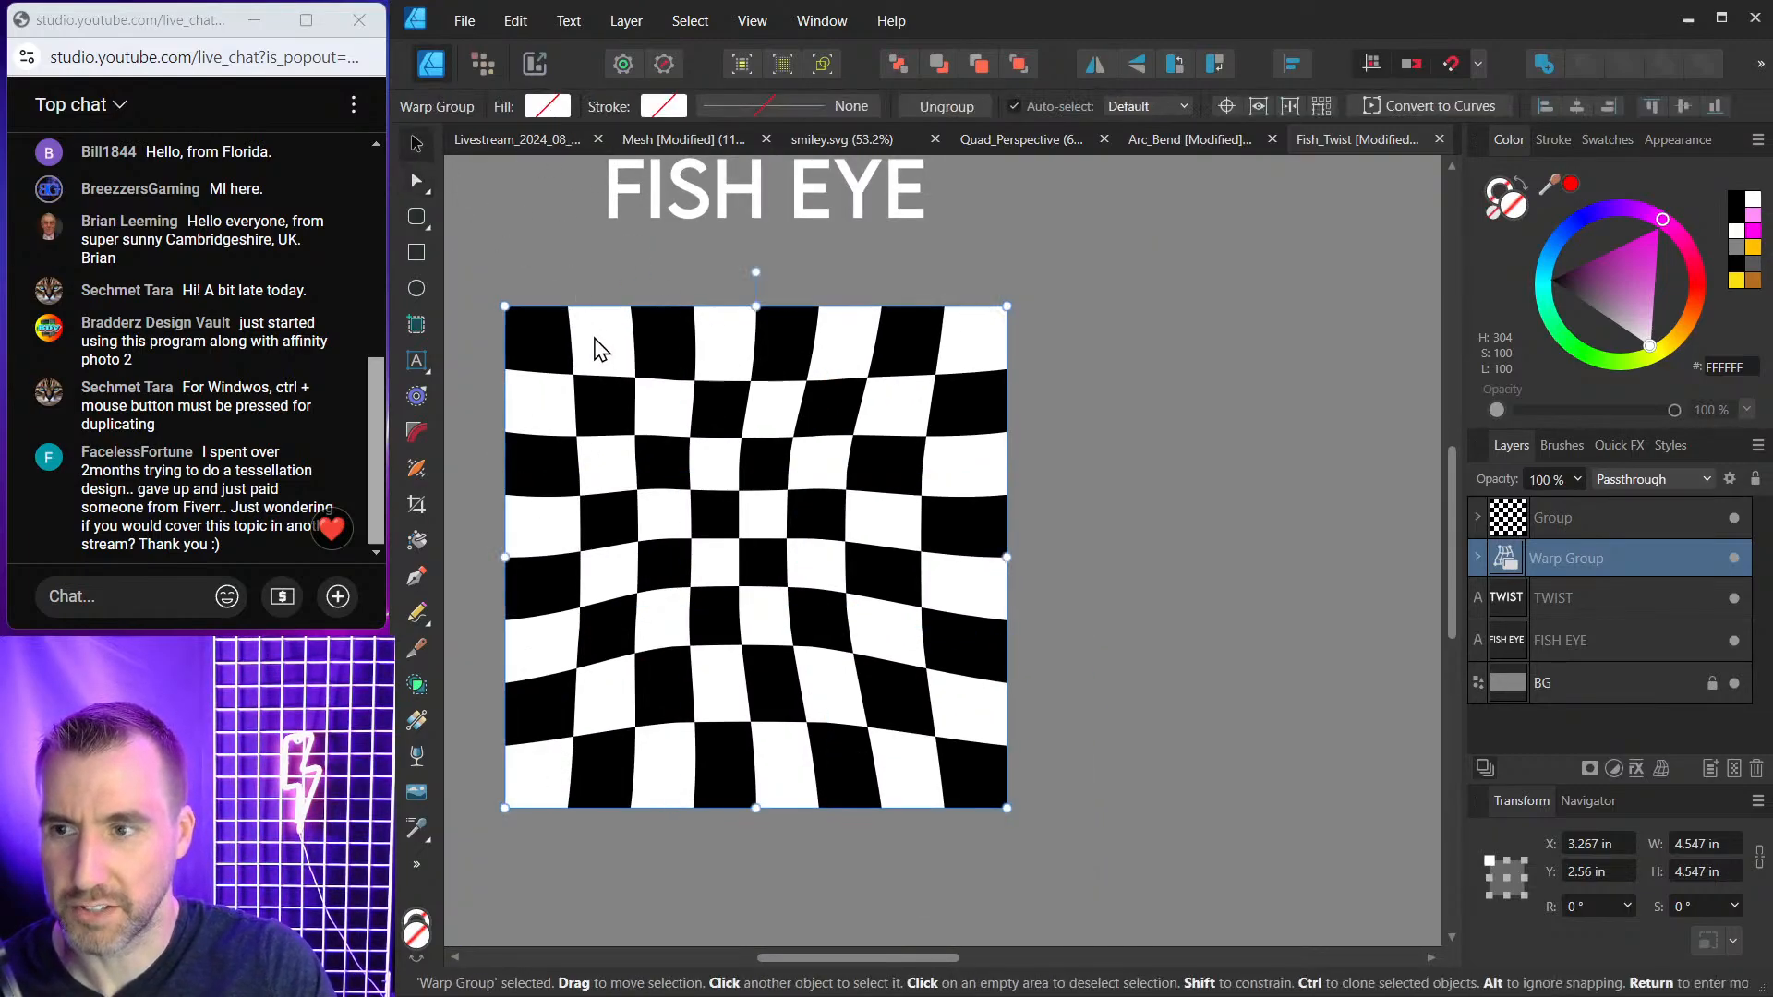
pyautogui.press('a')
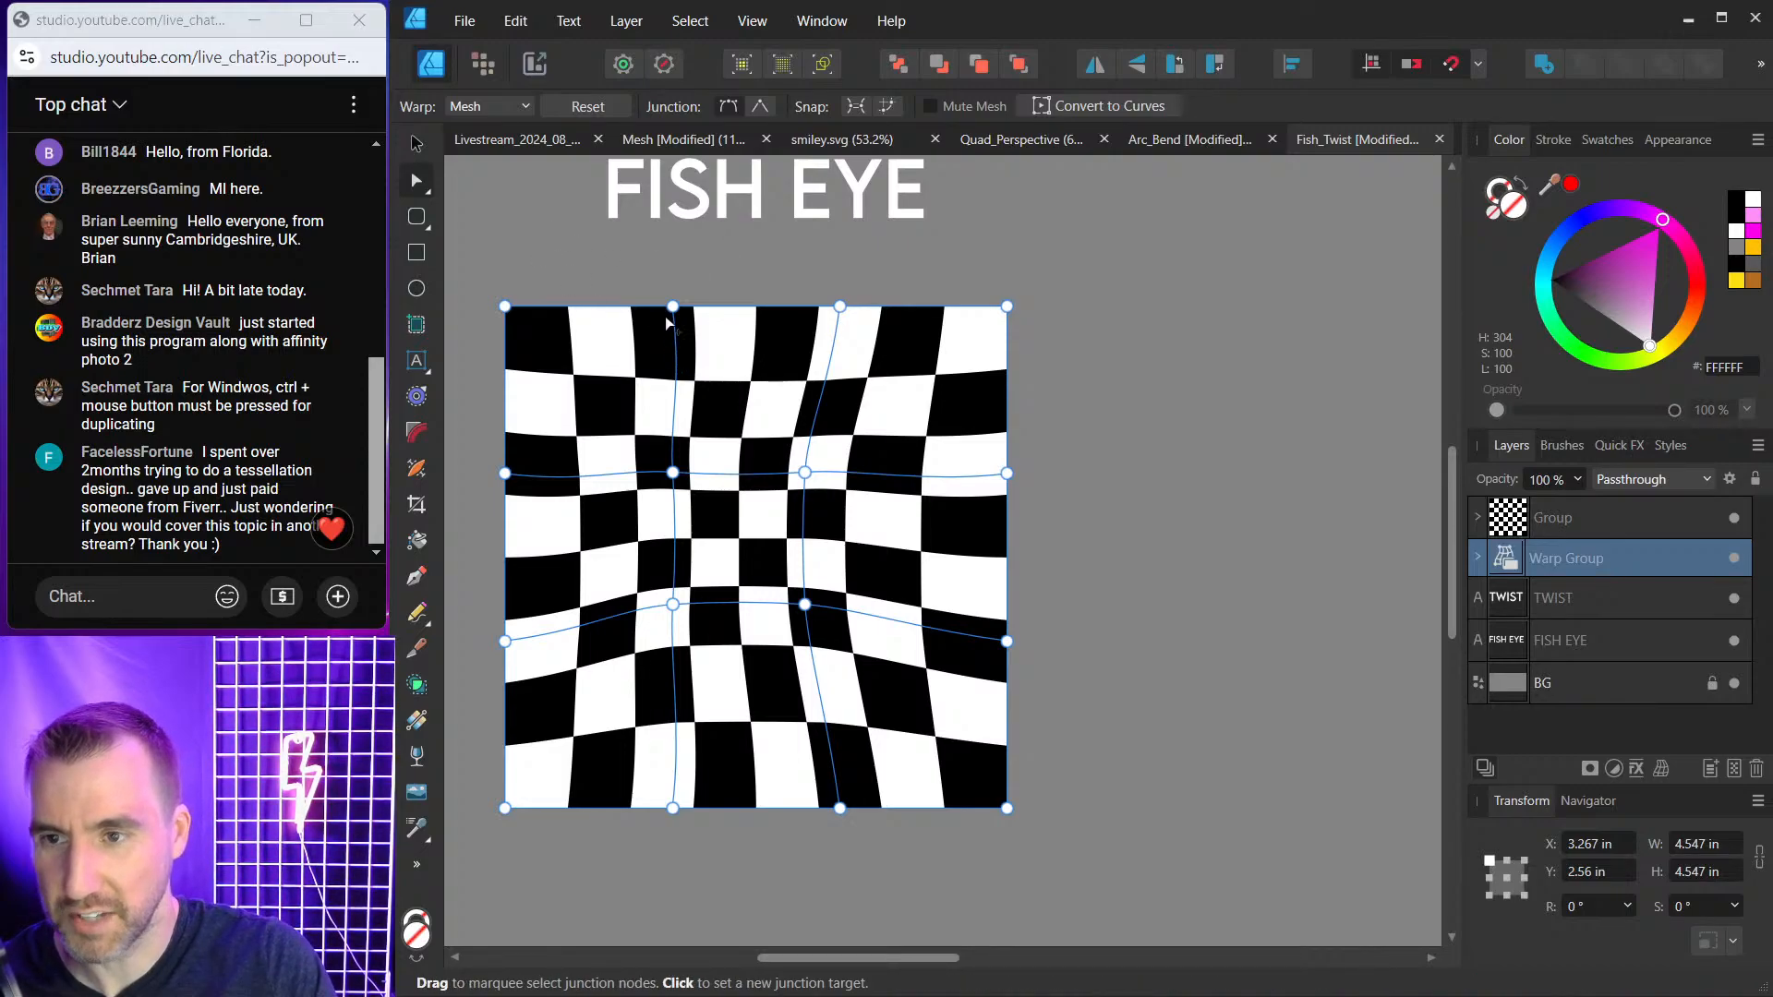
pyautogui.click(517, 107)
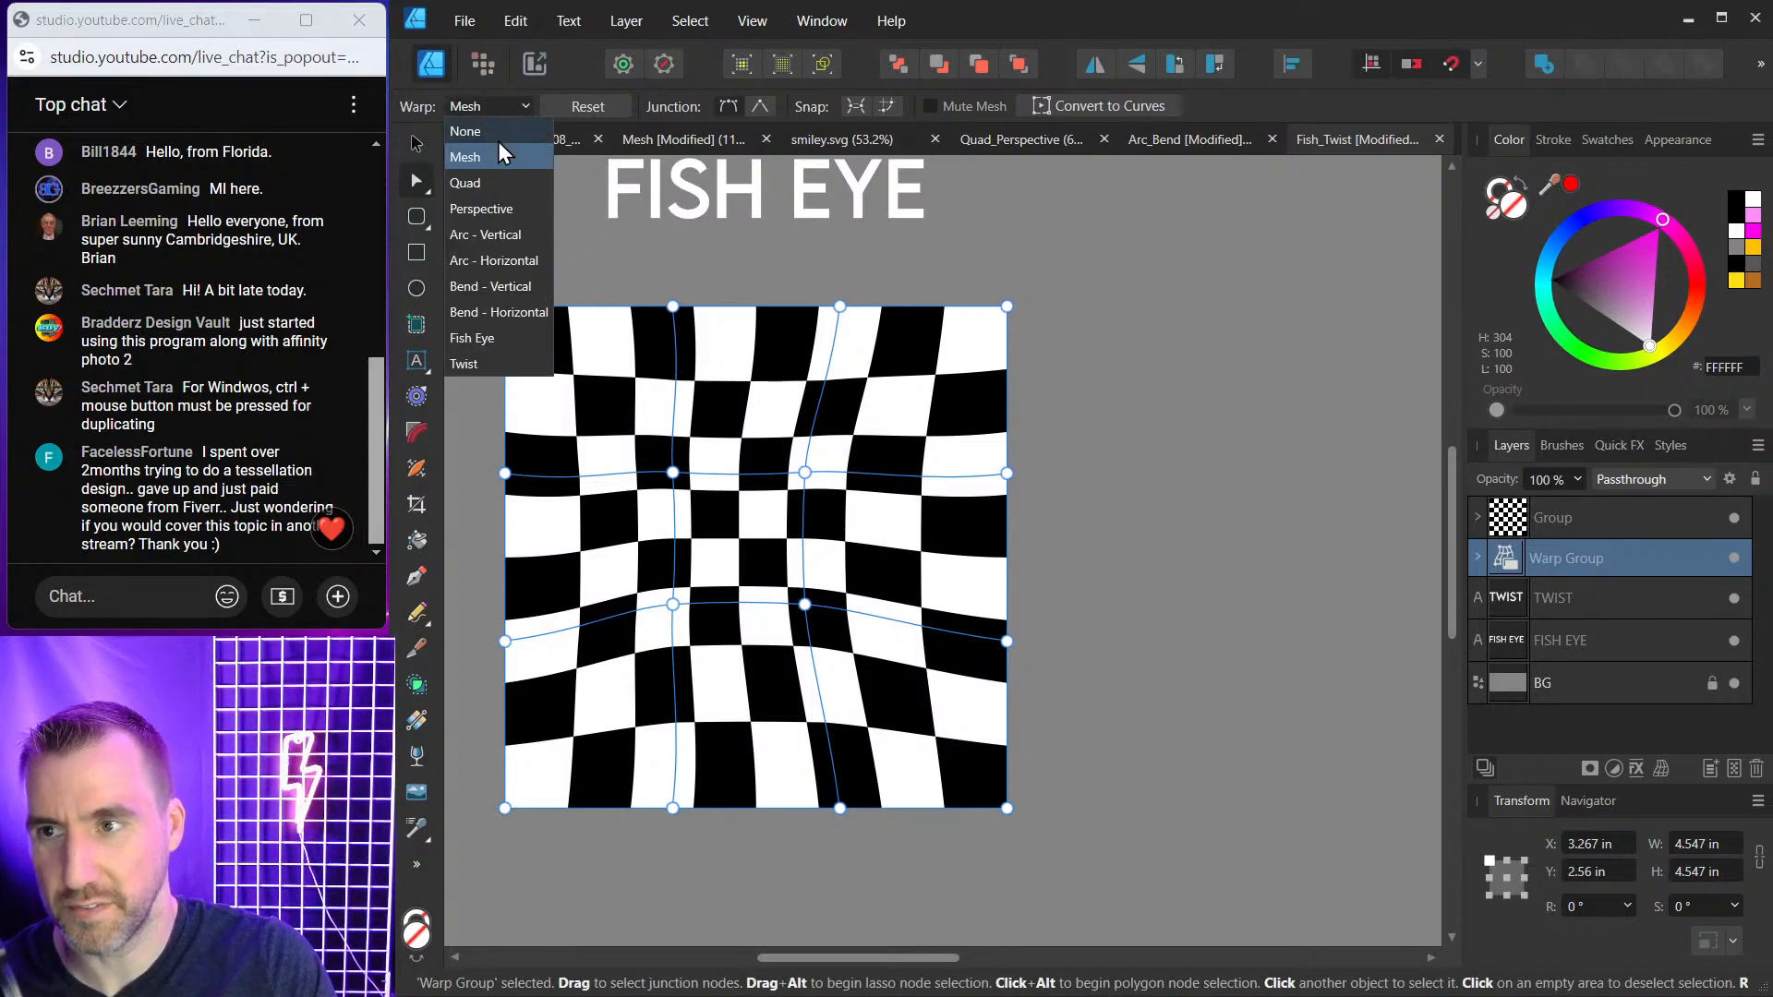
pyautogui.click(836, 251)
# Apply a Twist warp group to the checkerboard under the TWIST label.
pyautogui.scroll(-1, 1189, 384)
pyautogui.moveTo(1246, 359); pyautogui.dragTo(613, 384)
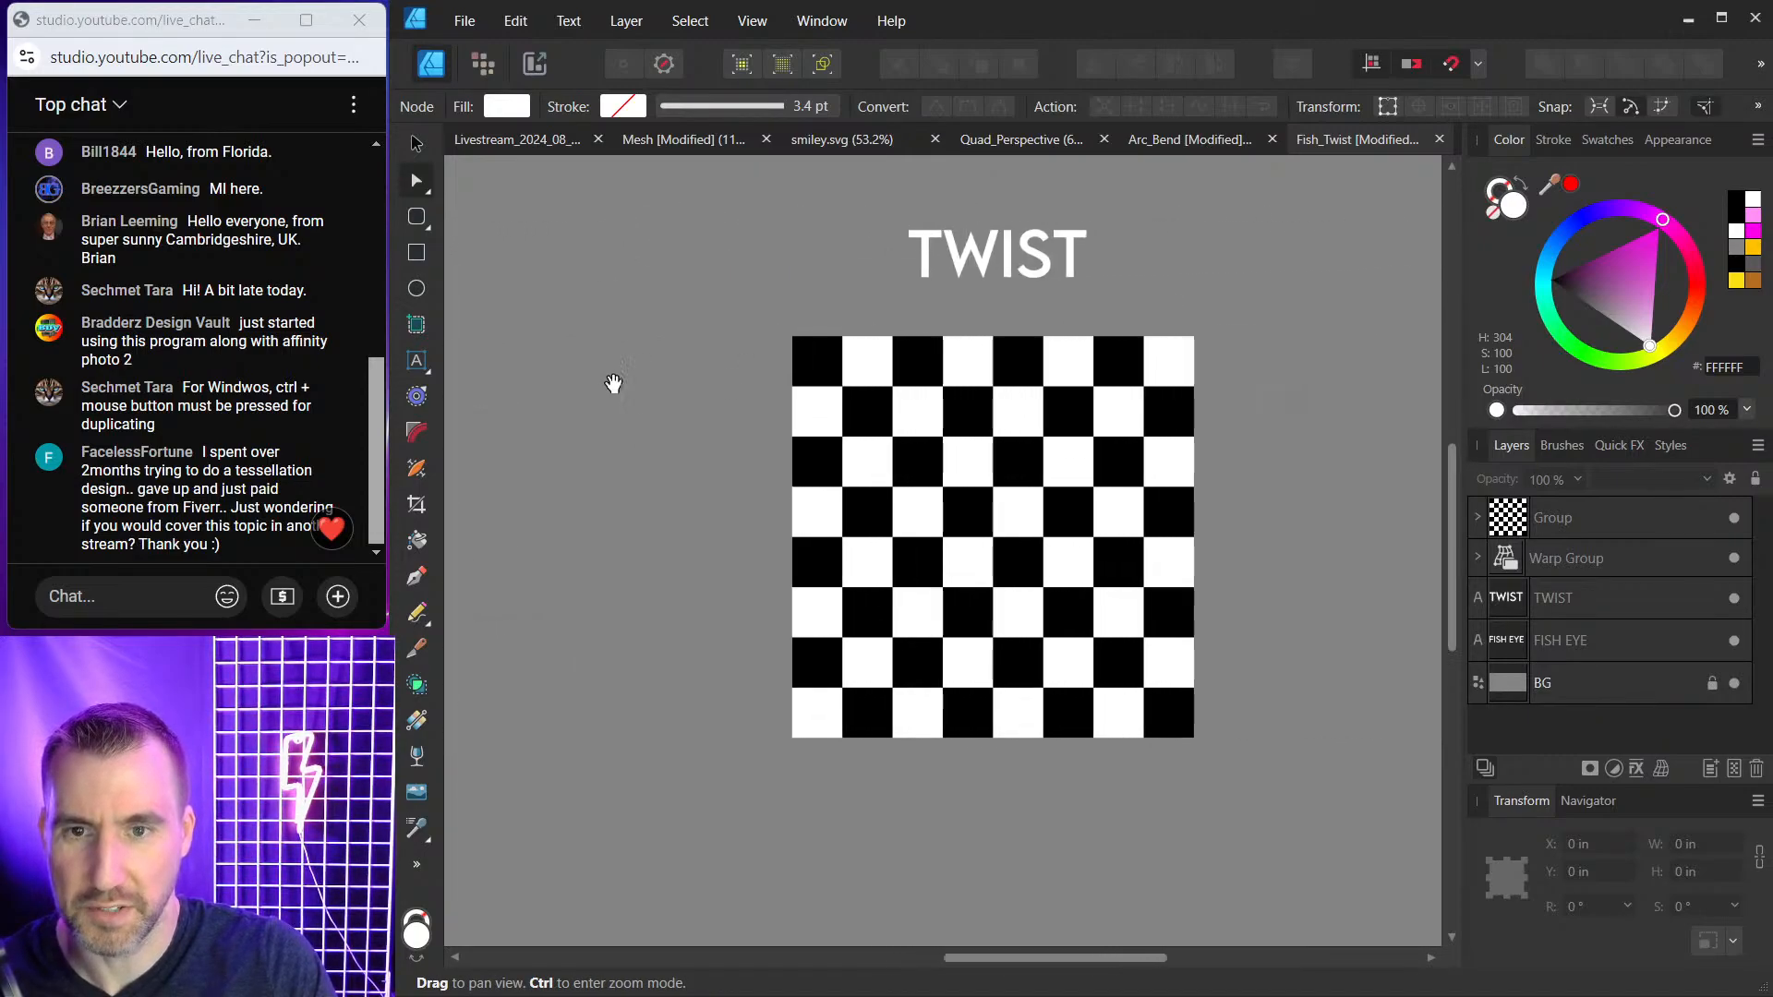
pyautogui.click(961, 408)
pyautogui.press('v')
pyautogui.click(820, 448)
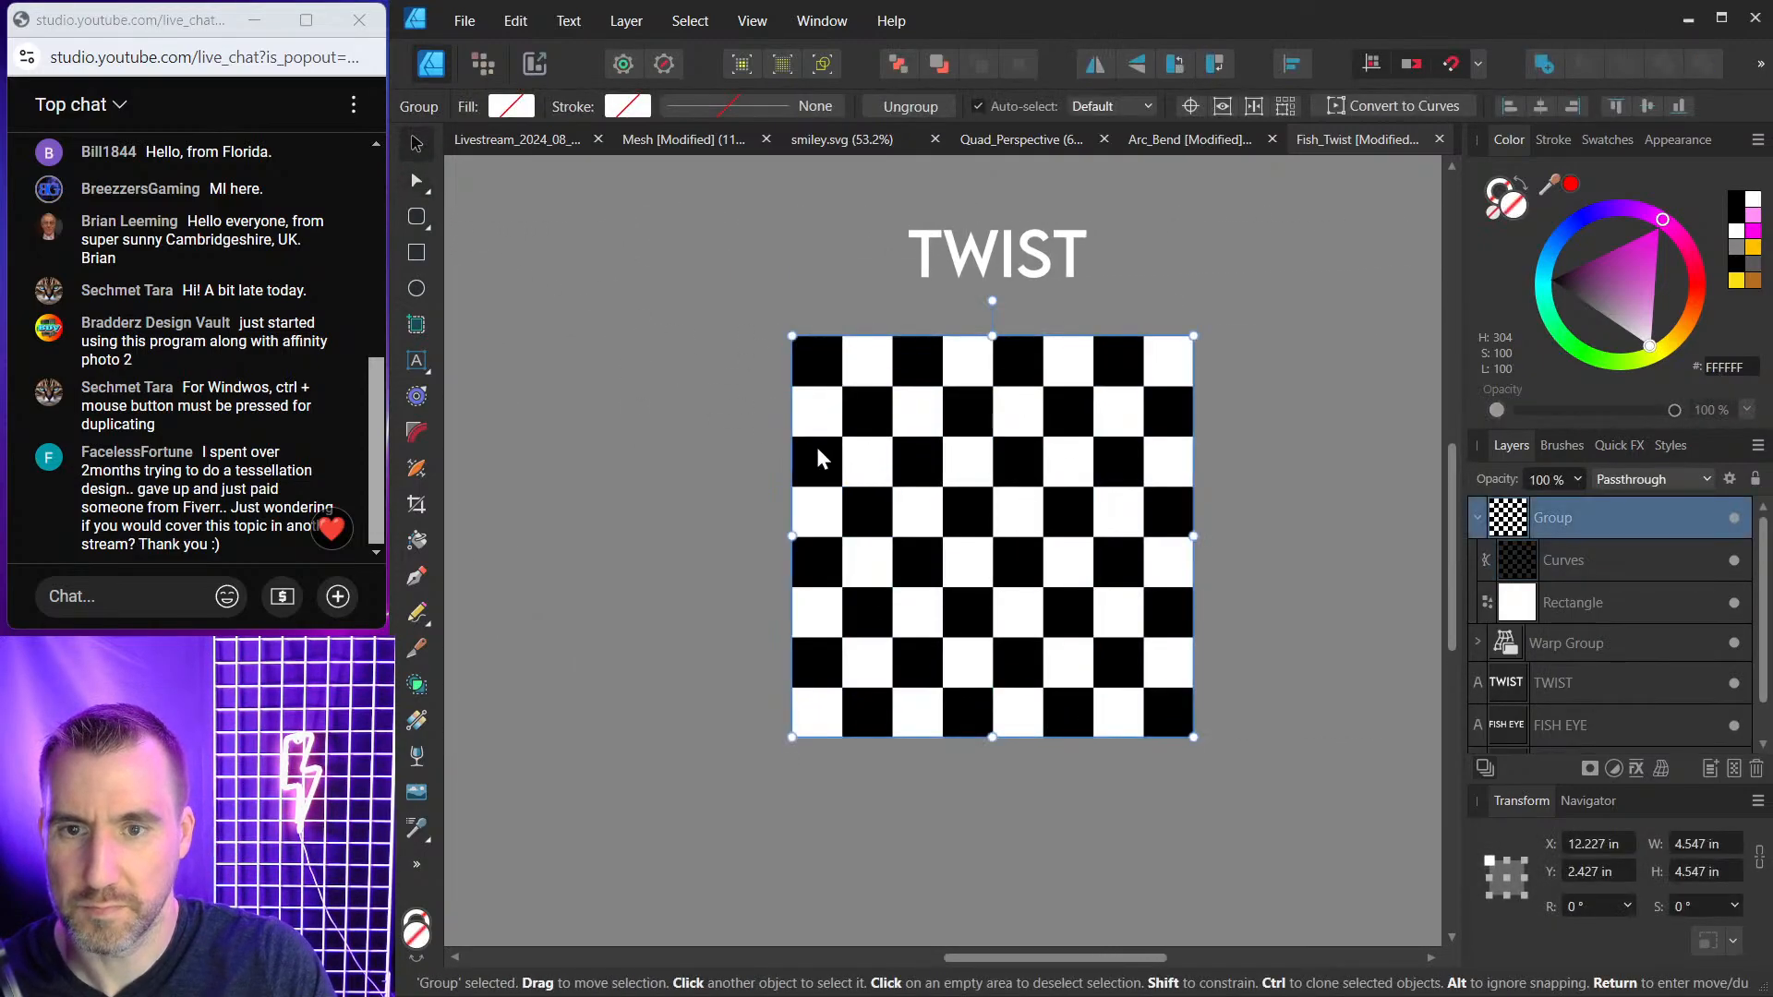
pyautogui.click(1660, 767)
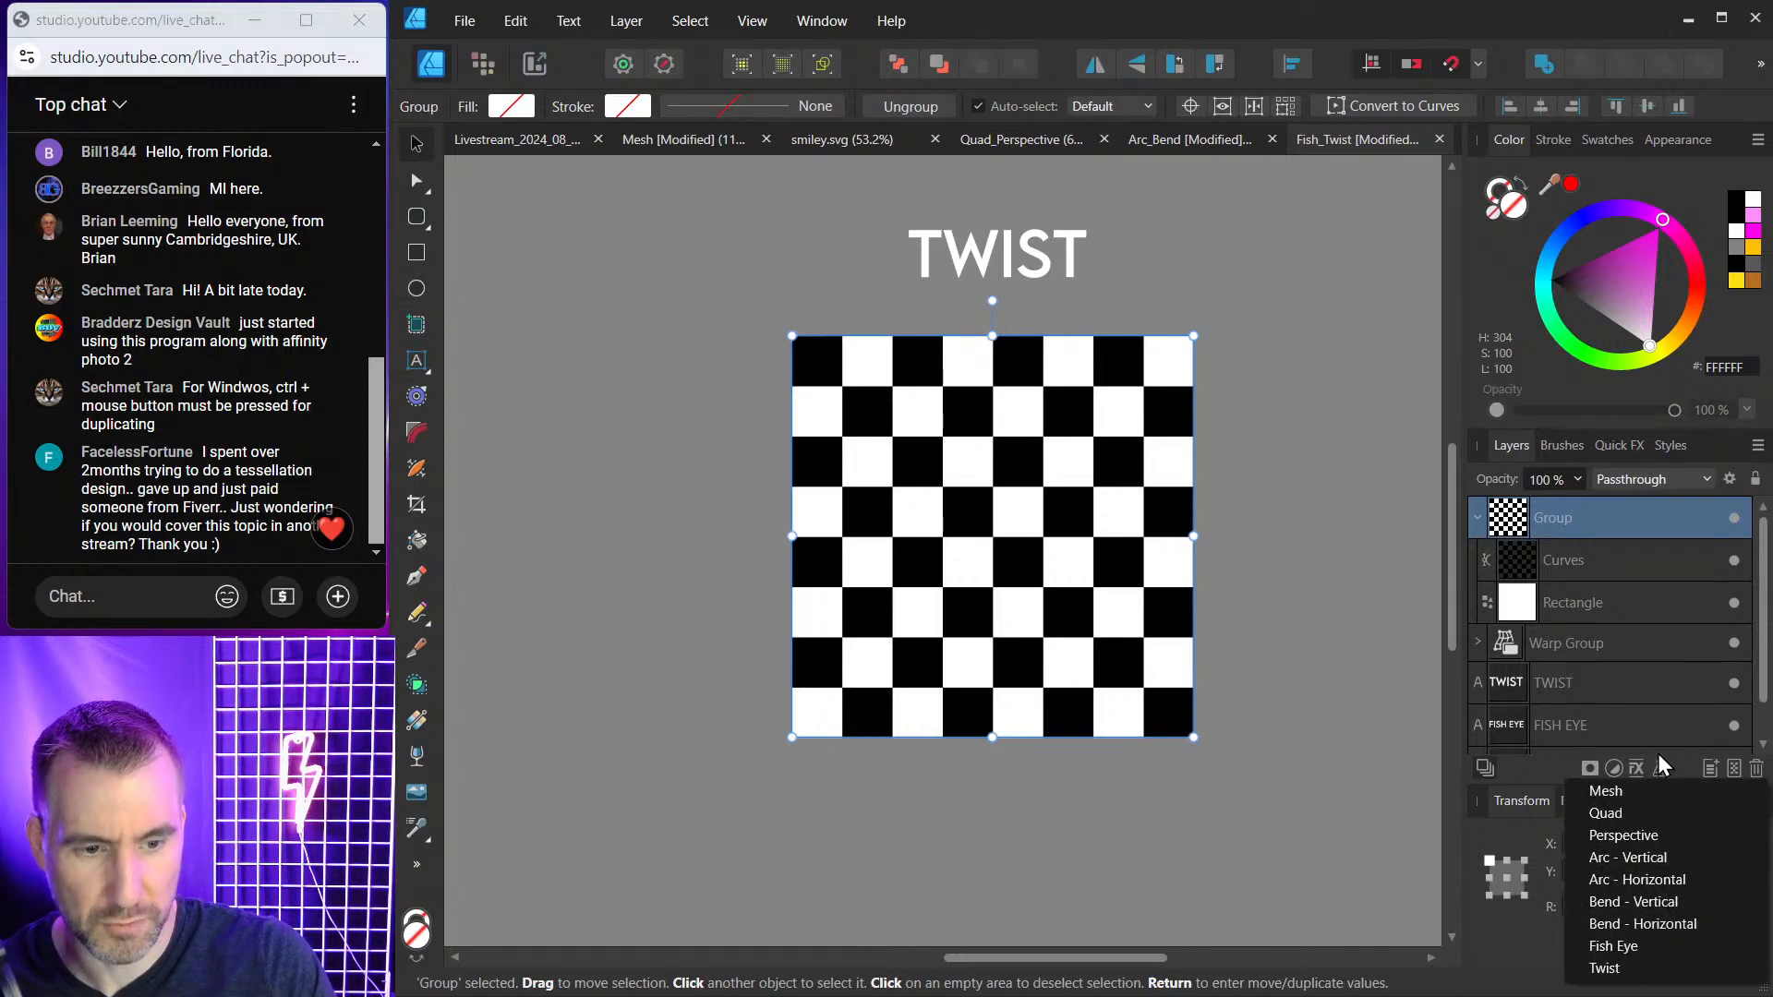
pyautogui.click(1636, 976)
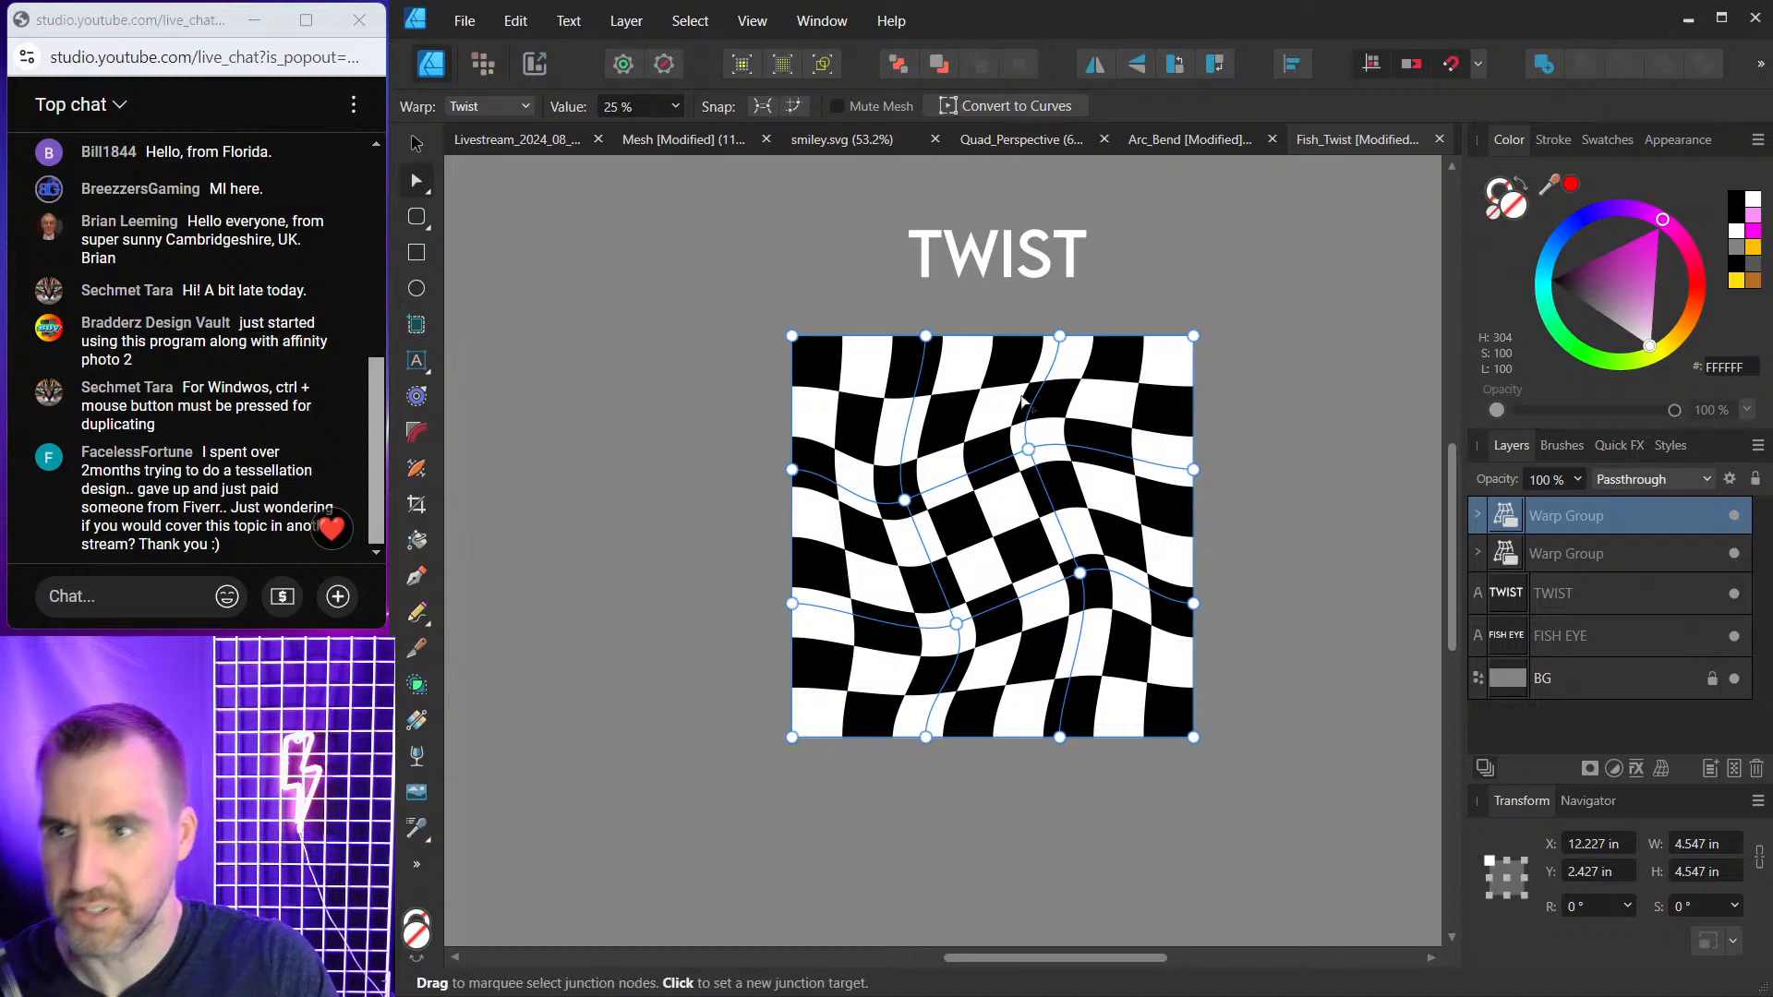
# Set the Twist warp's value to 5% and view the list of available warp group types.
pyautogui.click(678, 103)
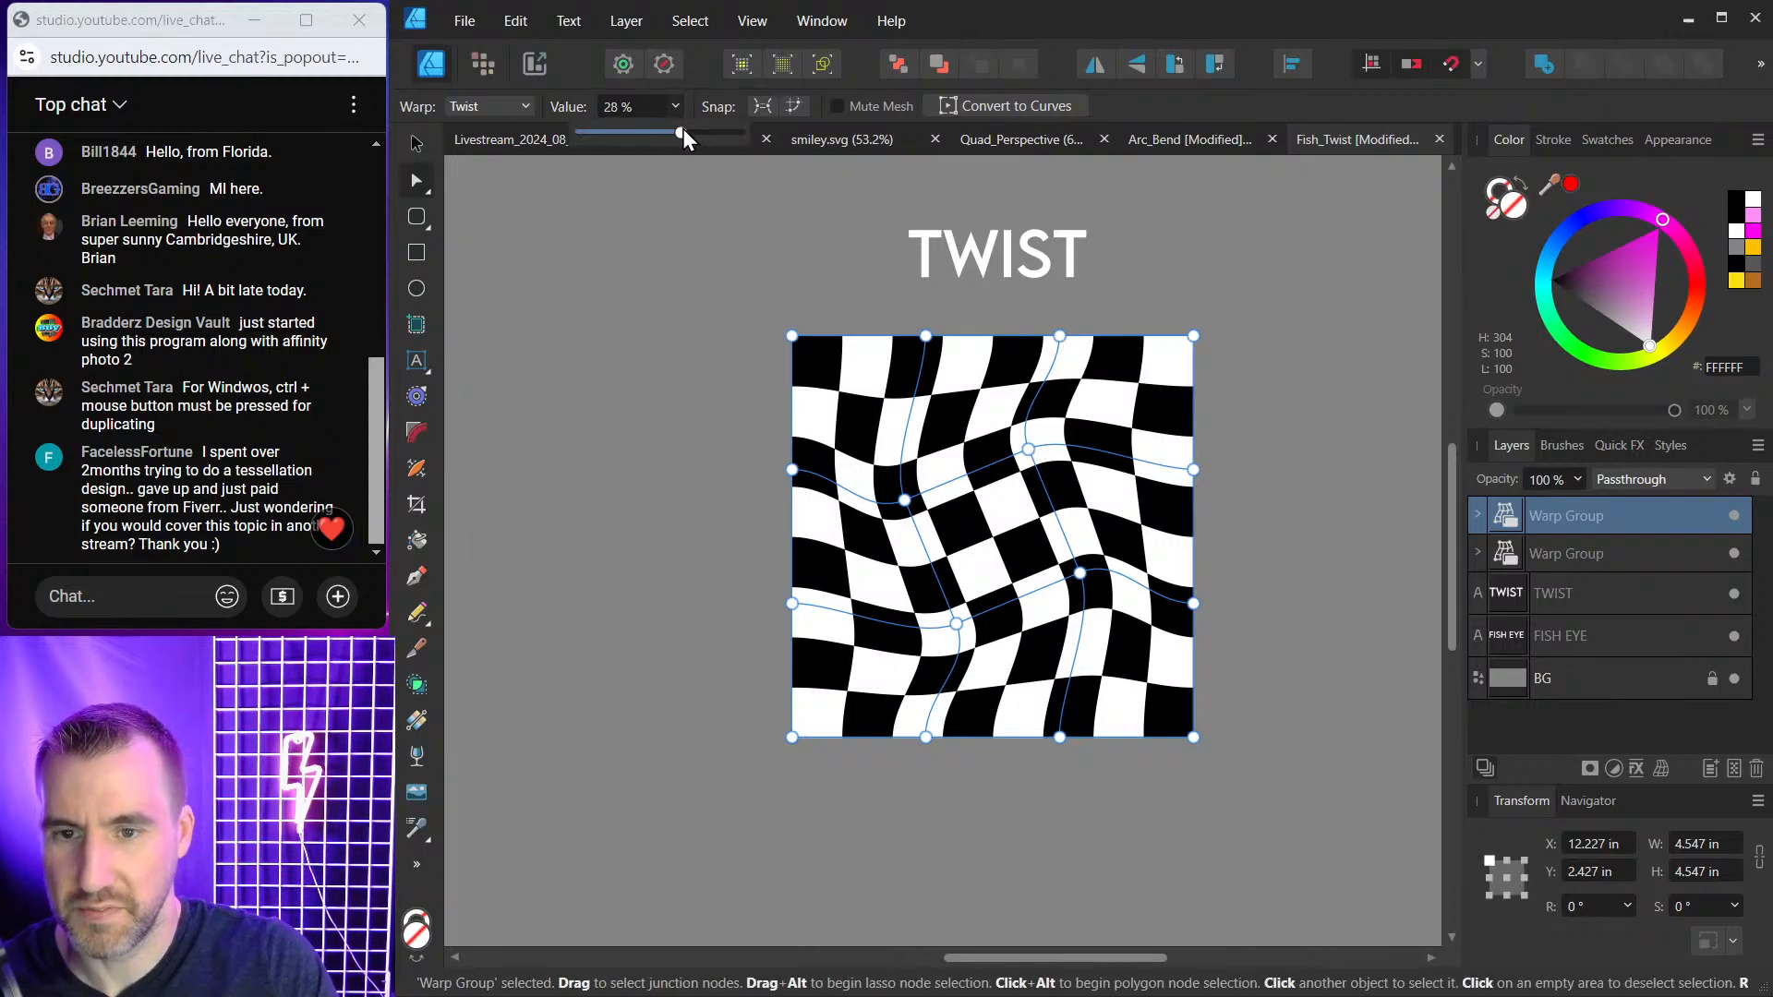
pyautogui.moveTo(684, 129)
pyautogui.mouseDown()
pyautogui.moveTo(776, 146)
pyautogui.moveTo(568, 146)
pyautogui.moveTo(699, 149)
pyautogui.moveTo(637, 138)
pyautogui.moveTo(679, 141)
pyautogui.moveTo(661, 141)
pyautogui.mouseUp()
pyautogui.scroll(-1, 819, 314)
pyautogui.moveTo(713, 327); pyautogui.dragTo(917, 342)
pyautogui.scroll(-1, 839, 341)
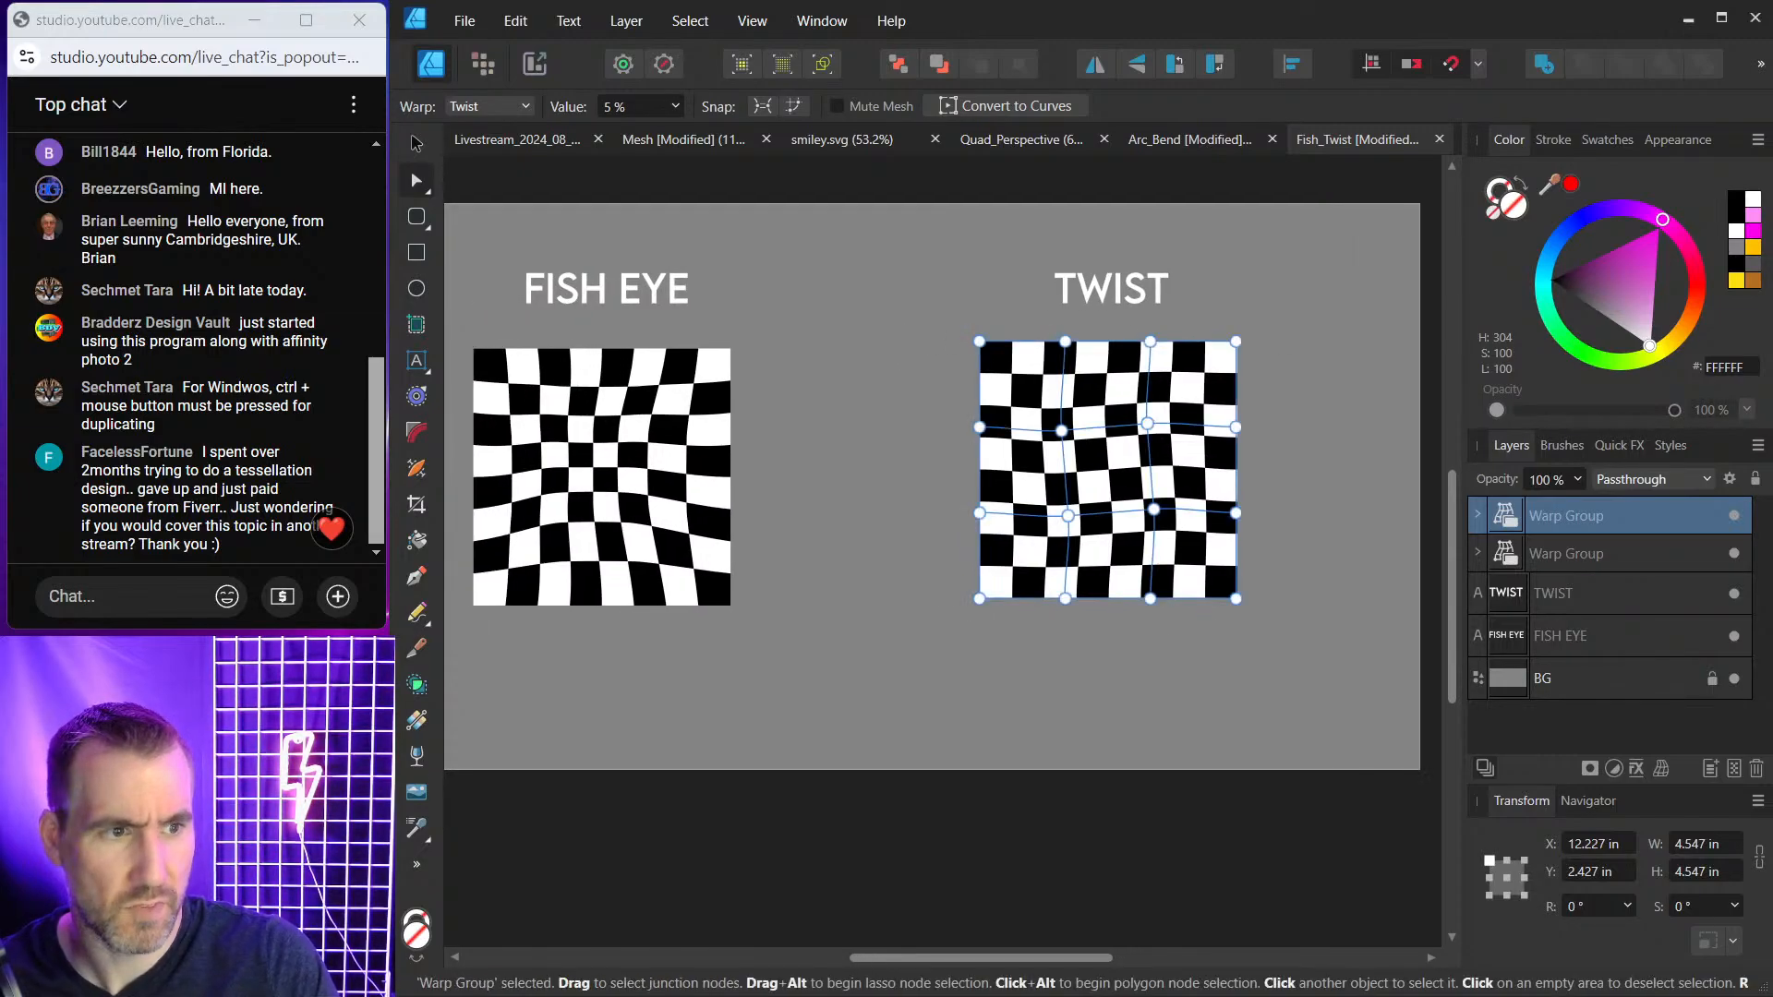
pyautogui.click(1665, 771)
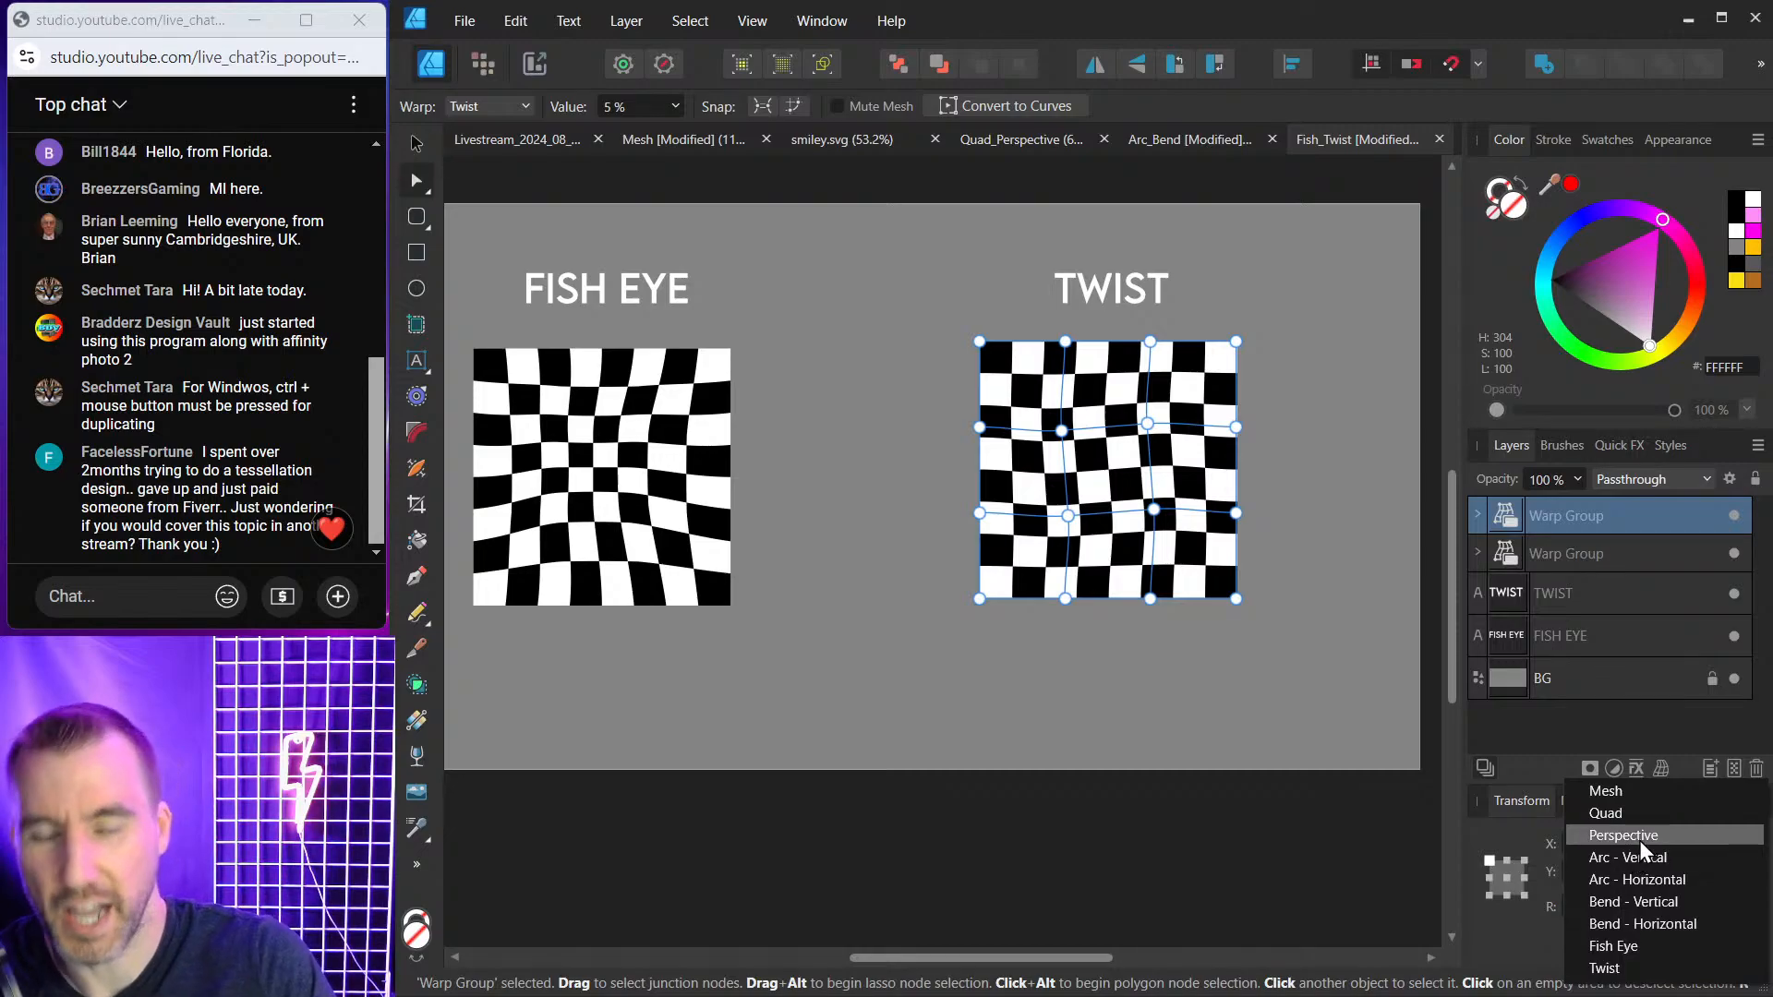
pyautogui.press('Escape')
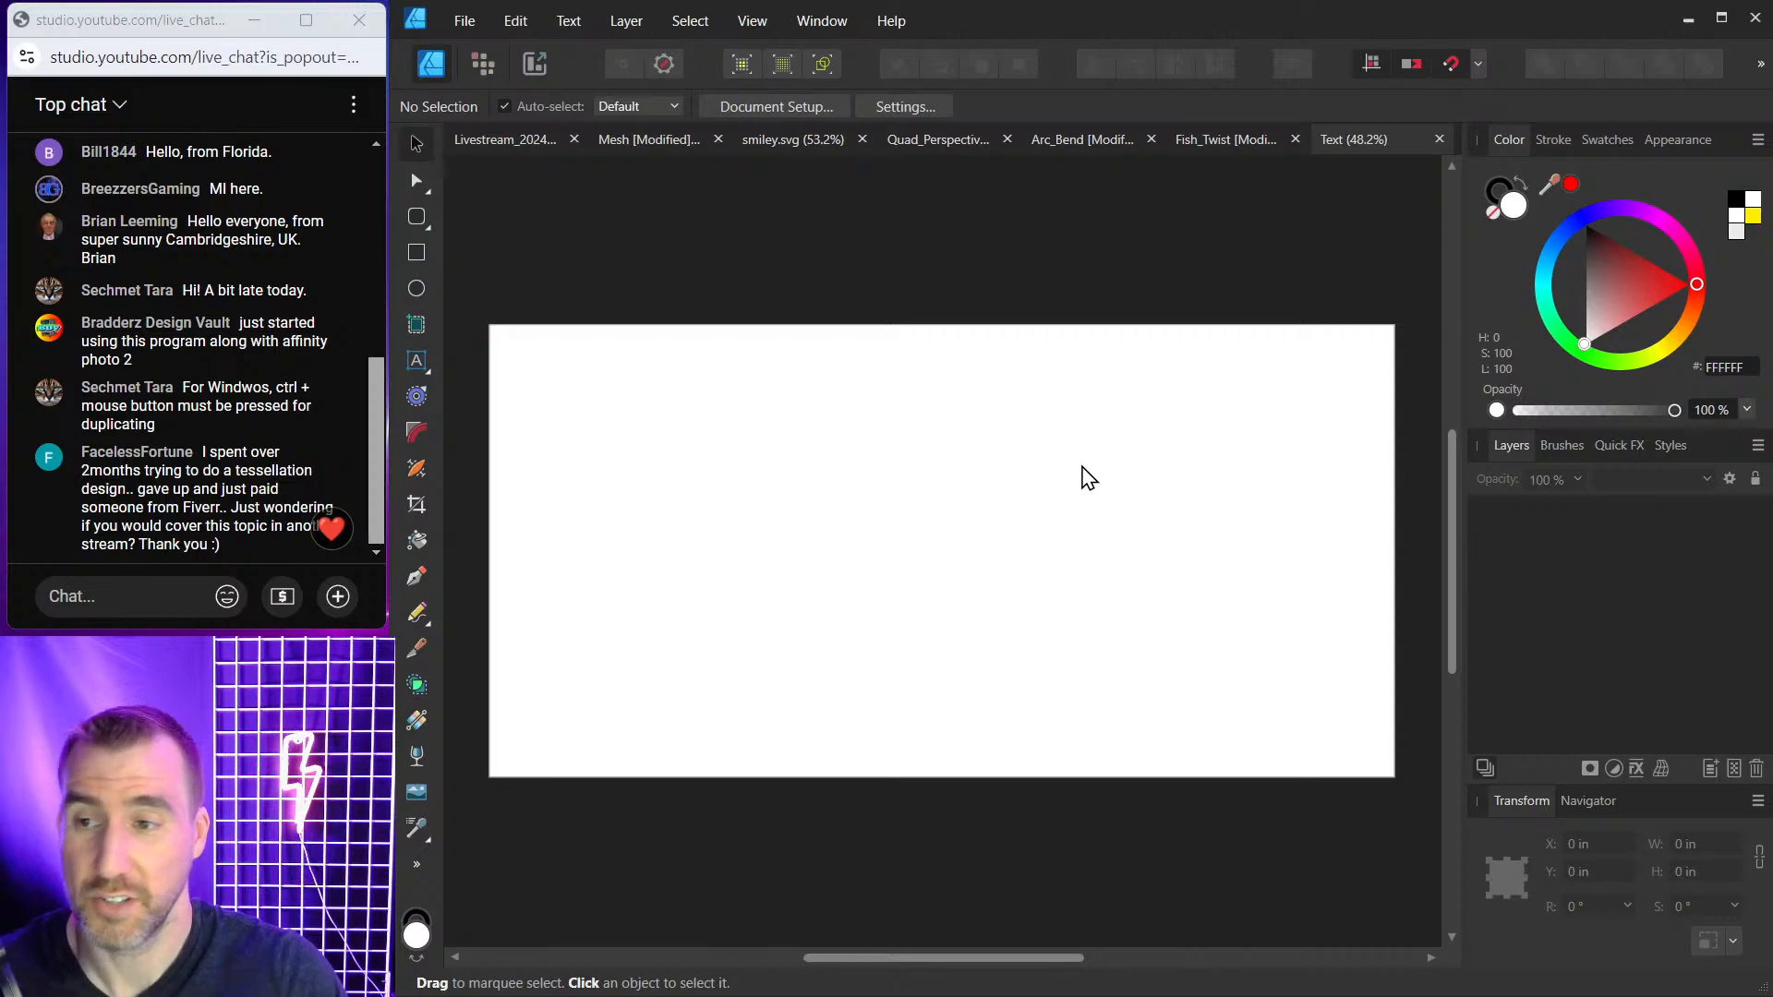
# Draw a thin horizontal rectangle about 11.88 × 0.35 in across the upper part of the blank Text page and fill it black.
pyautogui.click(408, 246)
pyautogui.moveTo(650, 428)
pyautogui.mouseDown()
pyautogui.moveTo(707, 445)
pyautogui.moveTo(1189, 445)
pyautogui.mouseUp()
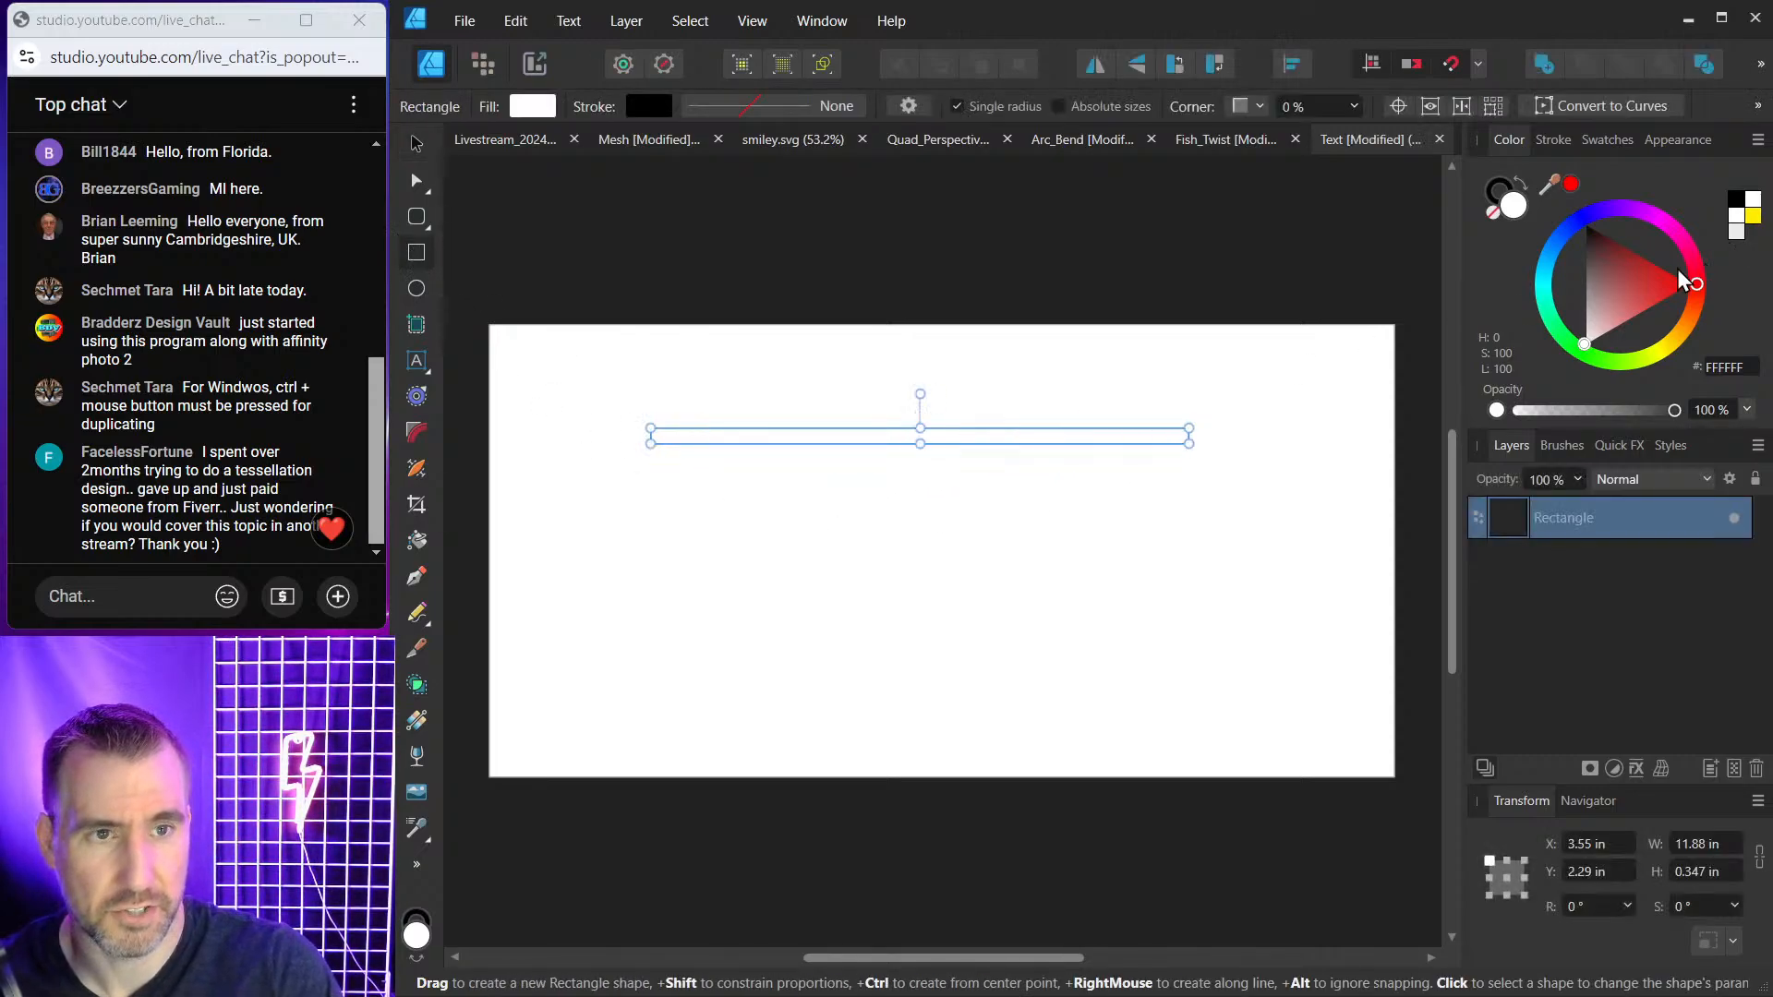
pyautogui.moveTo(1611, 257); pyautogui.dragTo(1574, 217)
pyautogui.click(418, 148)
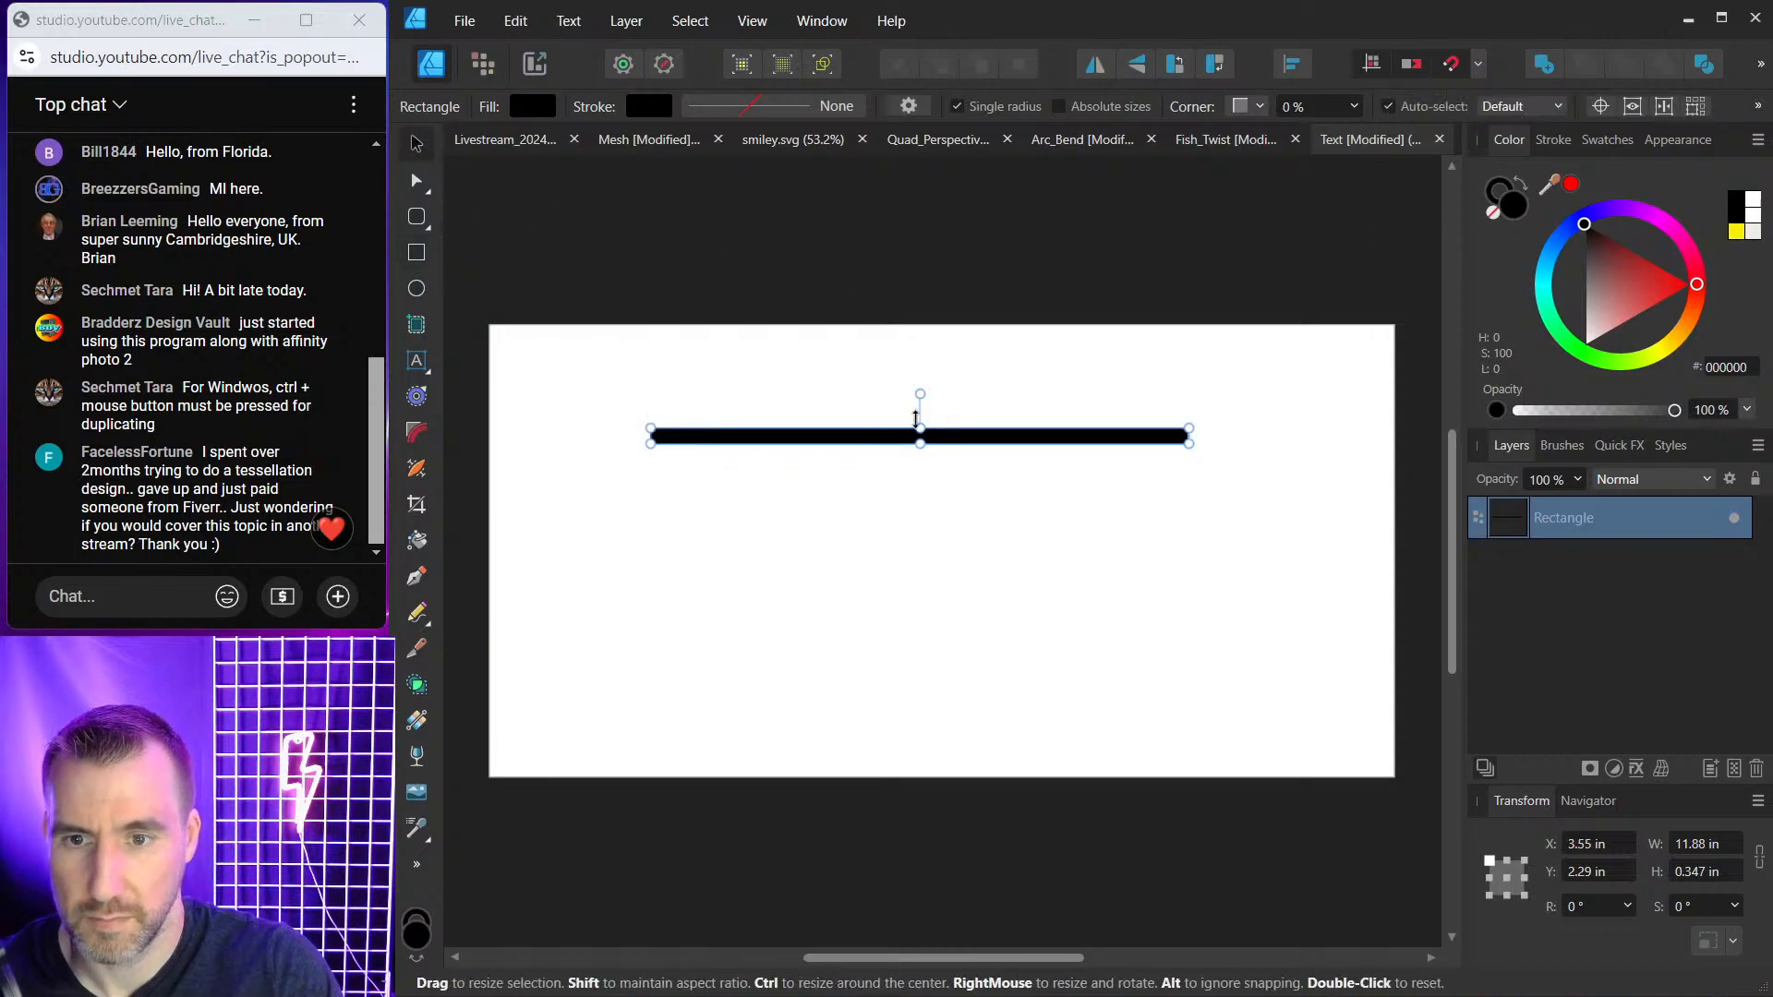
# Slim the black bar to about 0.31 in high and duplicate it downwards into a stack of 13 evenly spaced stripes.
pyautogui.moveTo(921, 429); pyautogui.dragTo(955, 464)
pyautogui.hotkey('ctrl', 'j')
pyautogui.hotkey('ctrl', 'j')
pyautogui.hotkey('ctrl', 'j')
pyautogui.hotkey('ctrl', 'j')
pyautogui.hotkey('ctrl', 'j')
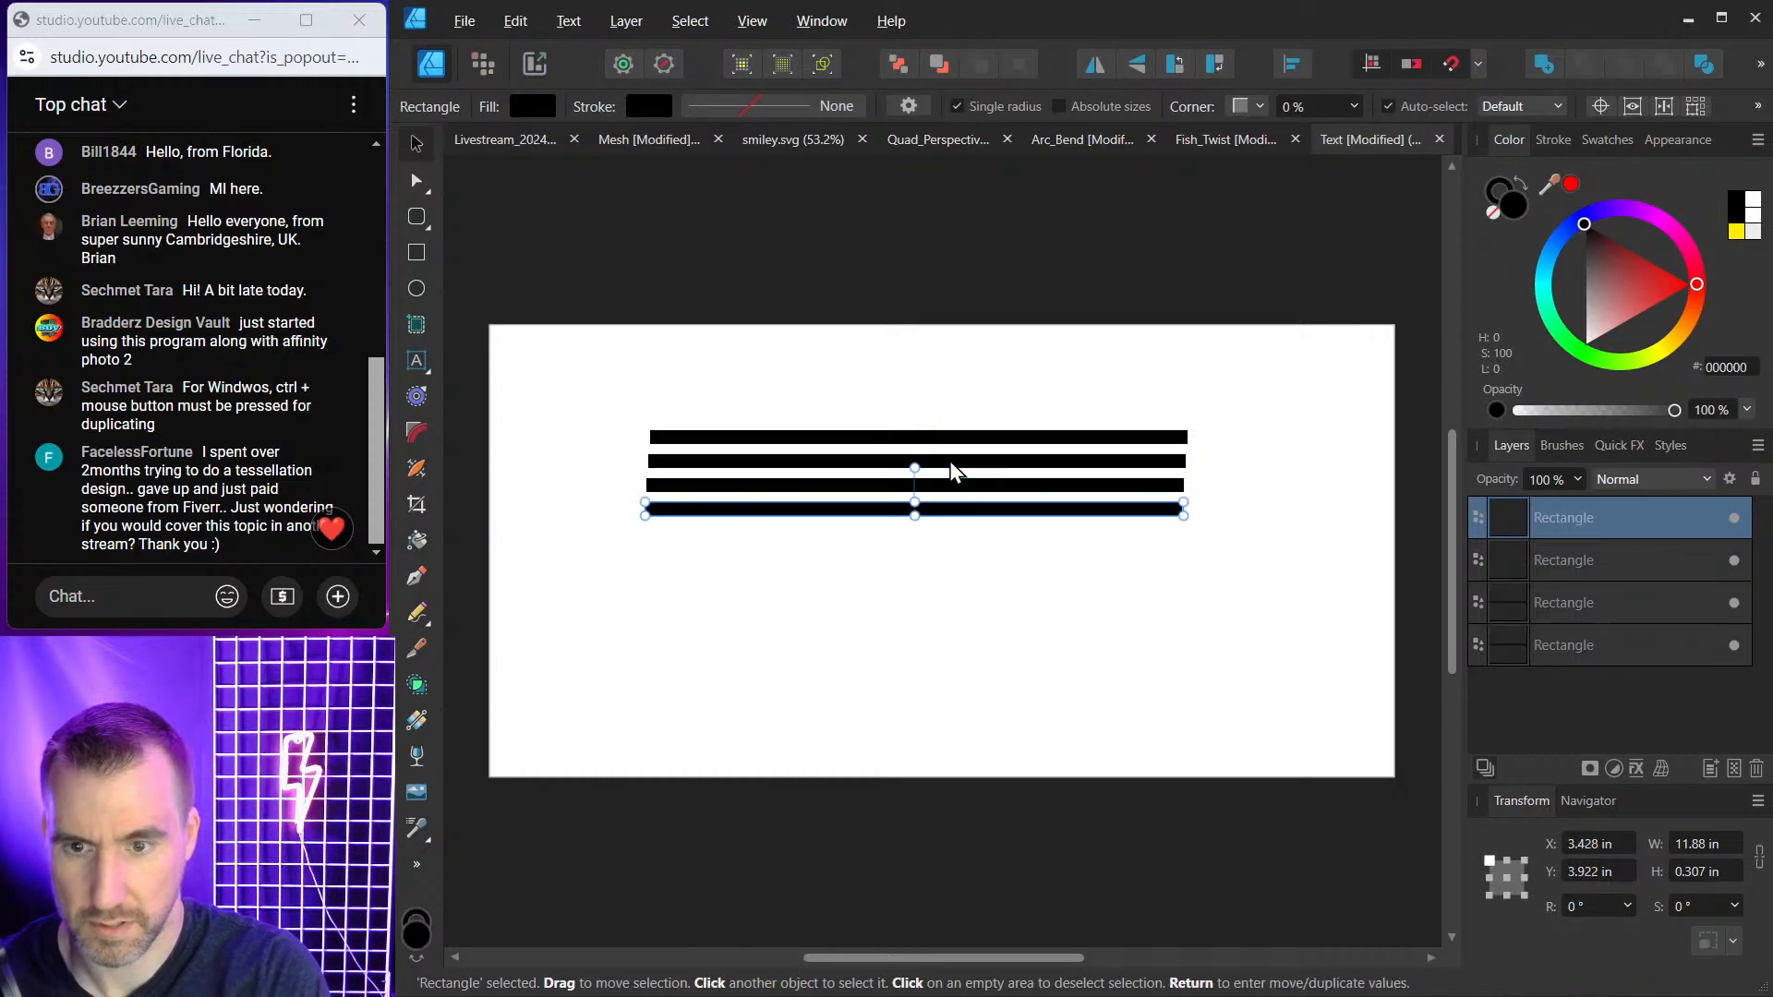
pyautogui.hotkey('ctrl', 'j')
pyautogui.hotkey('ctrl', 'j')
pyautogui.hotkey('ctrl', 'j')
pyautogui.hotkey('ctrl', 'j')
pyautogui.hotkey('ctrl', 'j')
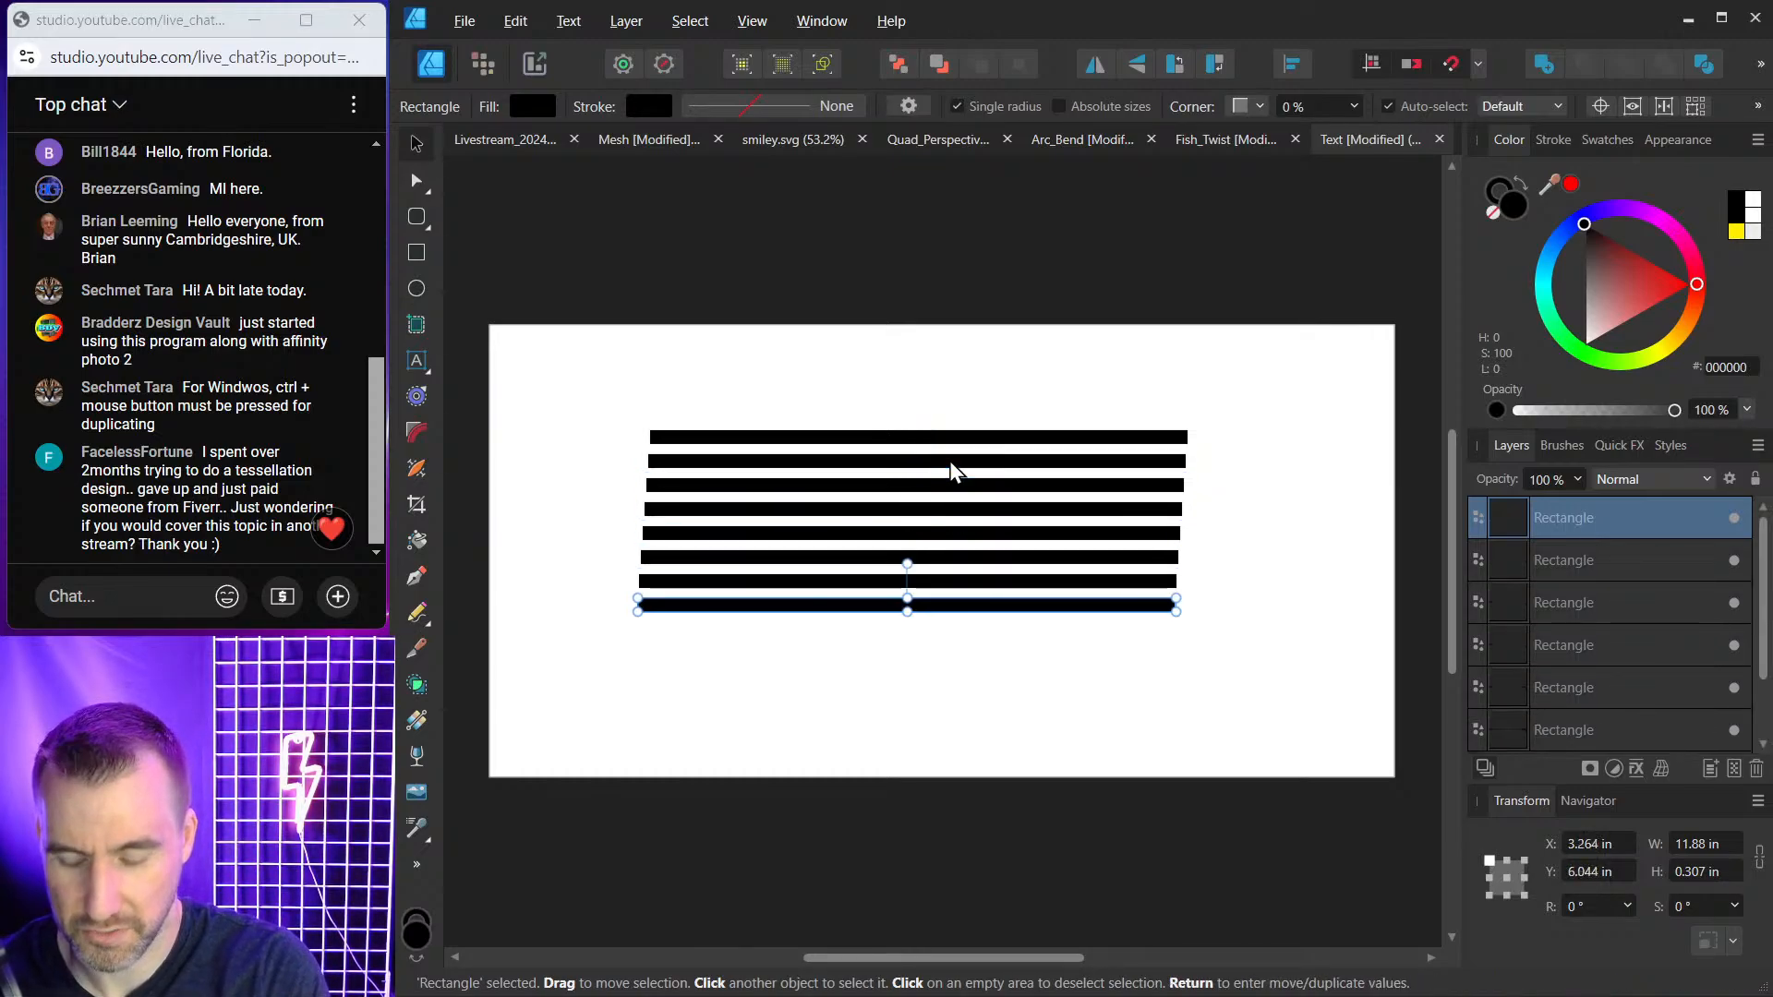
pyautogui.hotkey('ctrl', 'j')
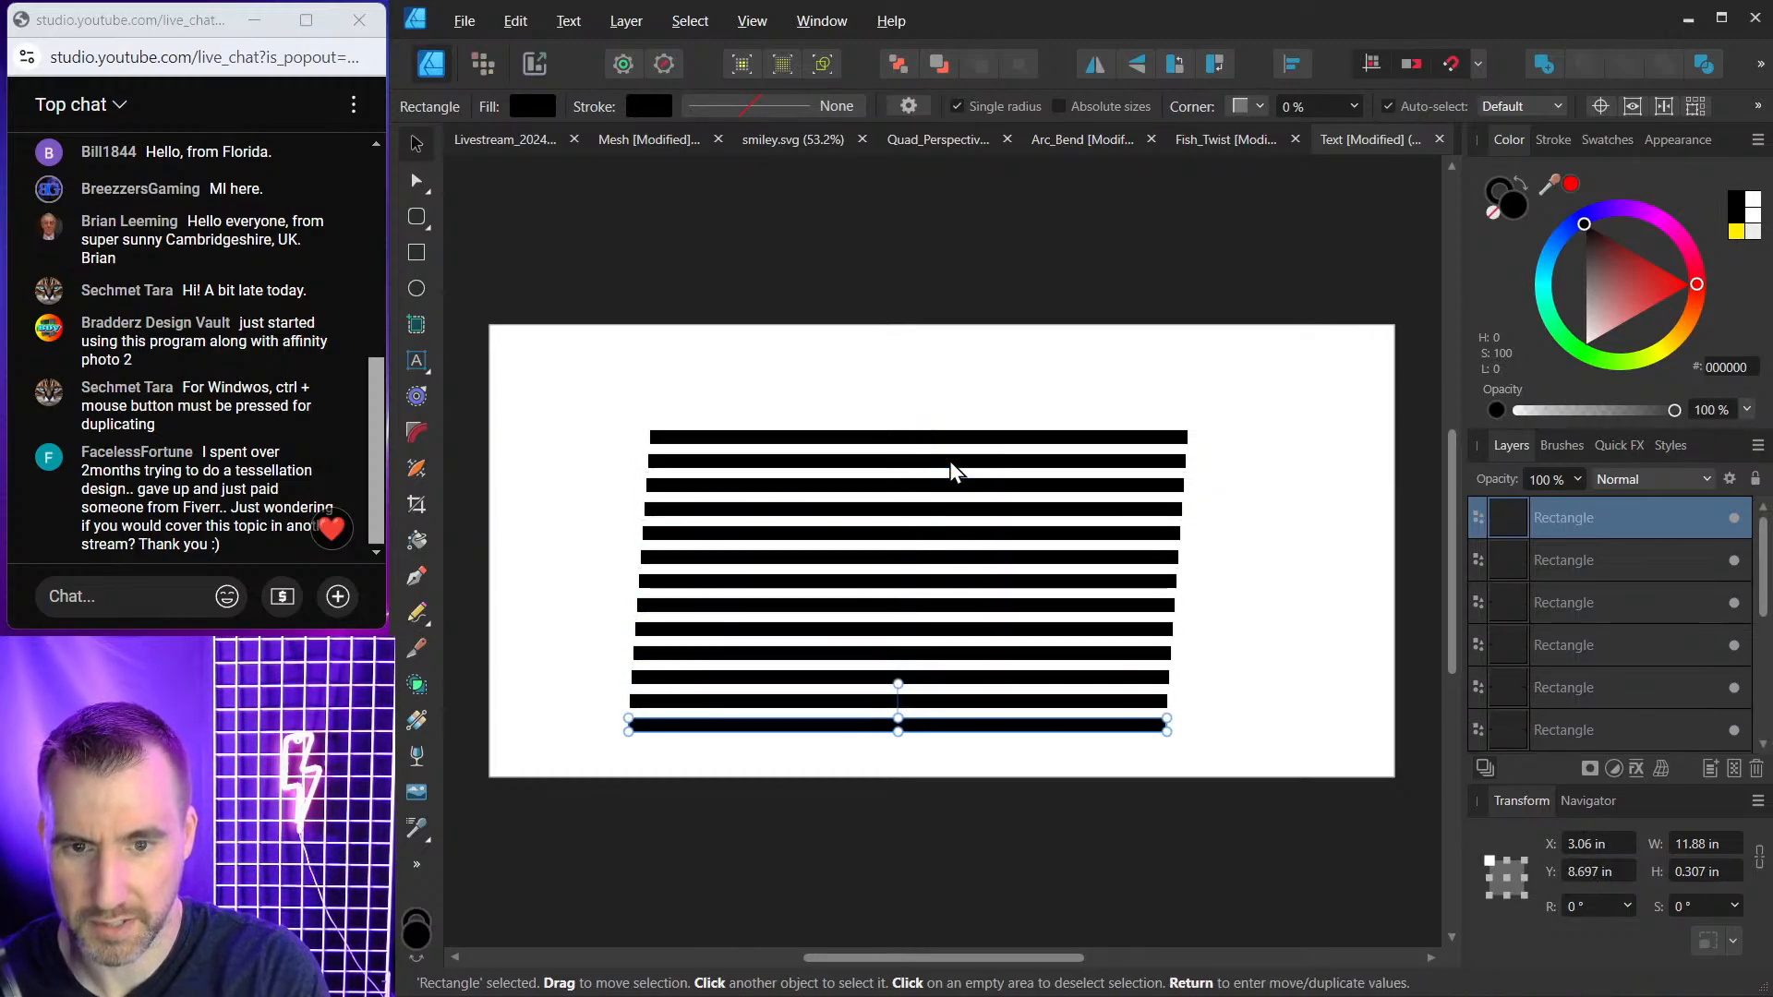
pyautogui.moveTo(584, 380); pyautogui.dragTo(1028, 712)
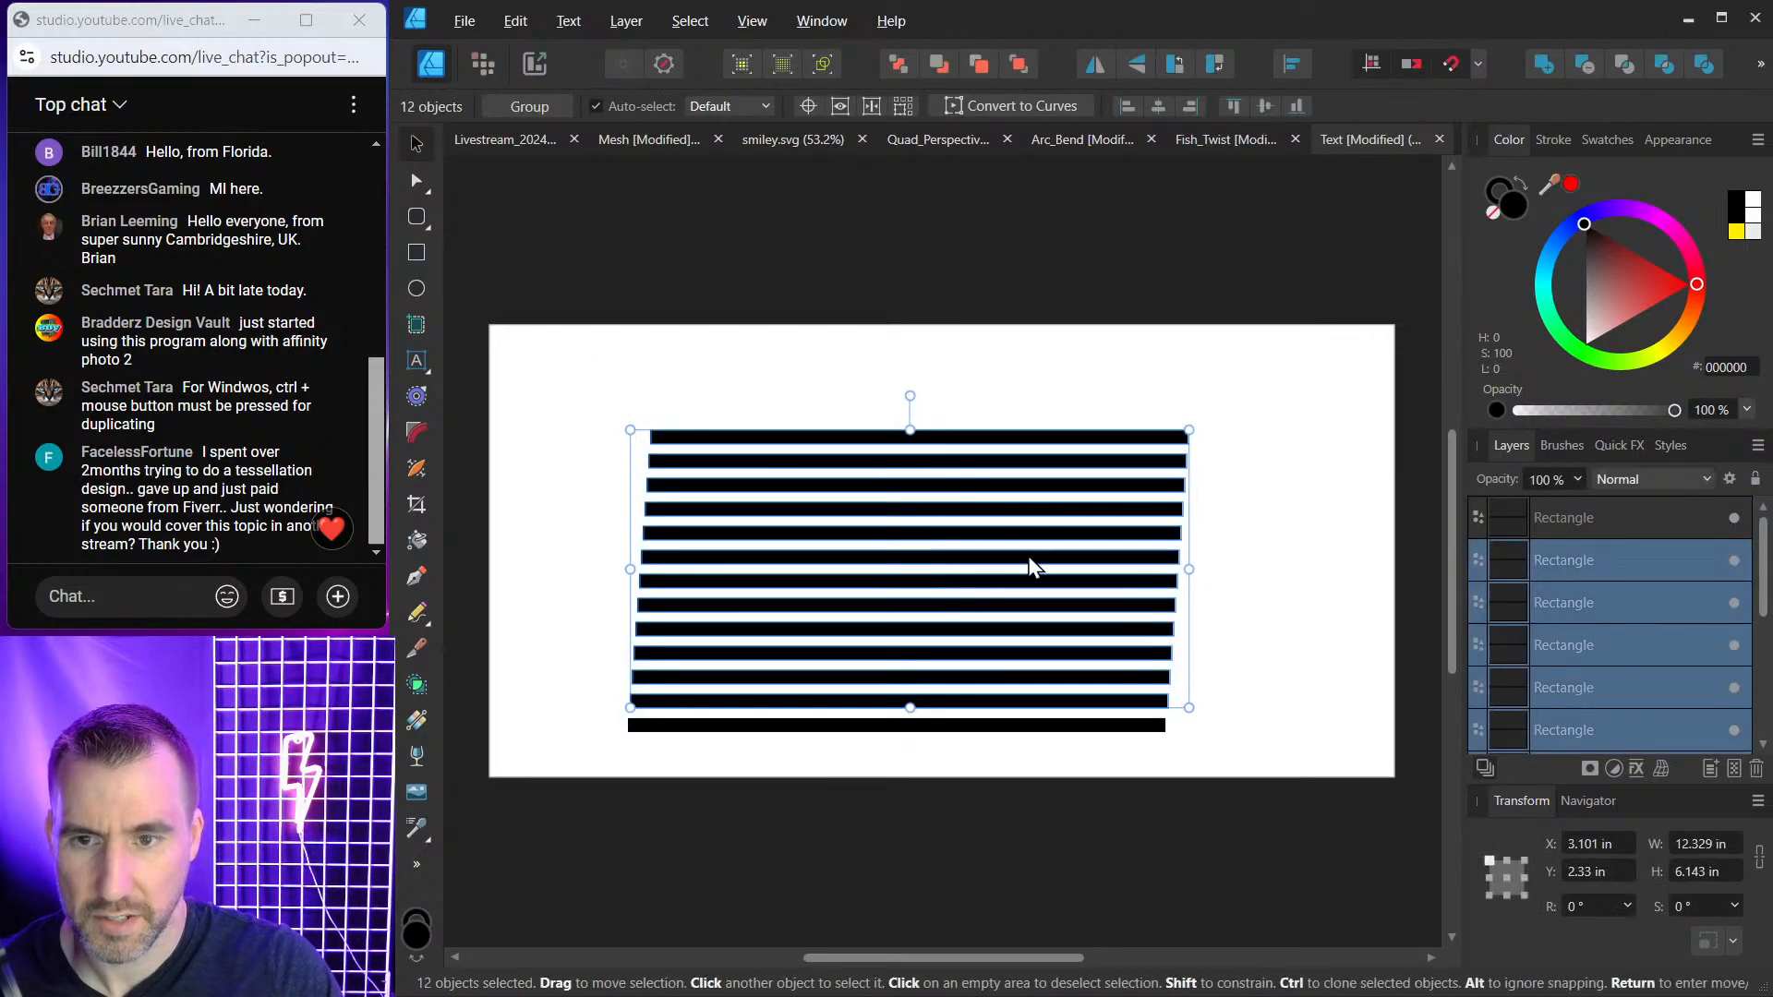
pyautogui.moveTo(911, 397); pyautogui.dragTo(914, 540)
pyautogui.hotkey('ctrl', 'z')
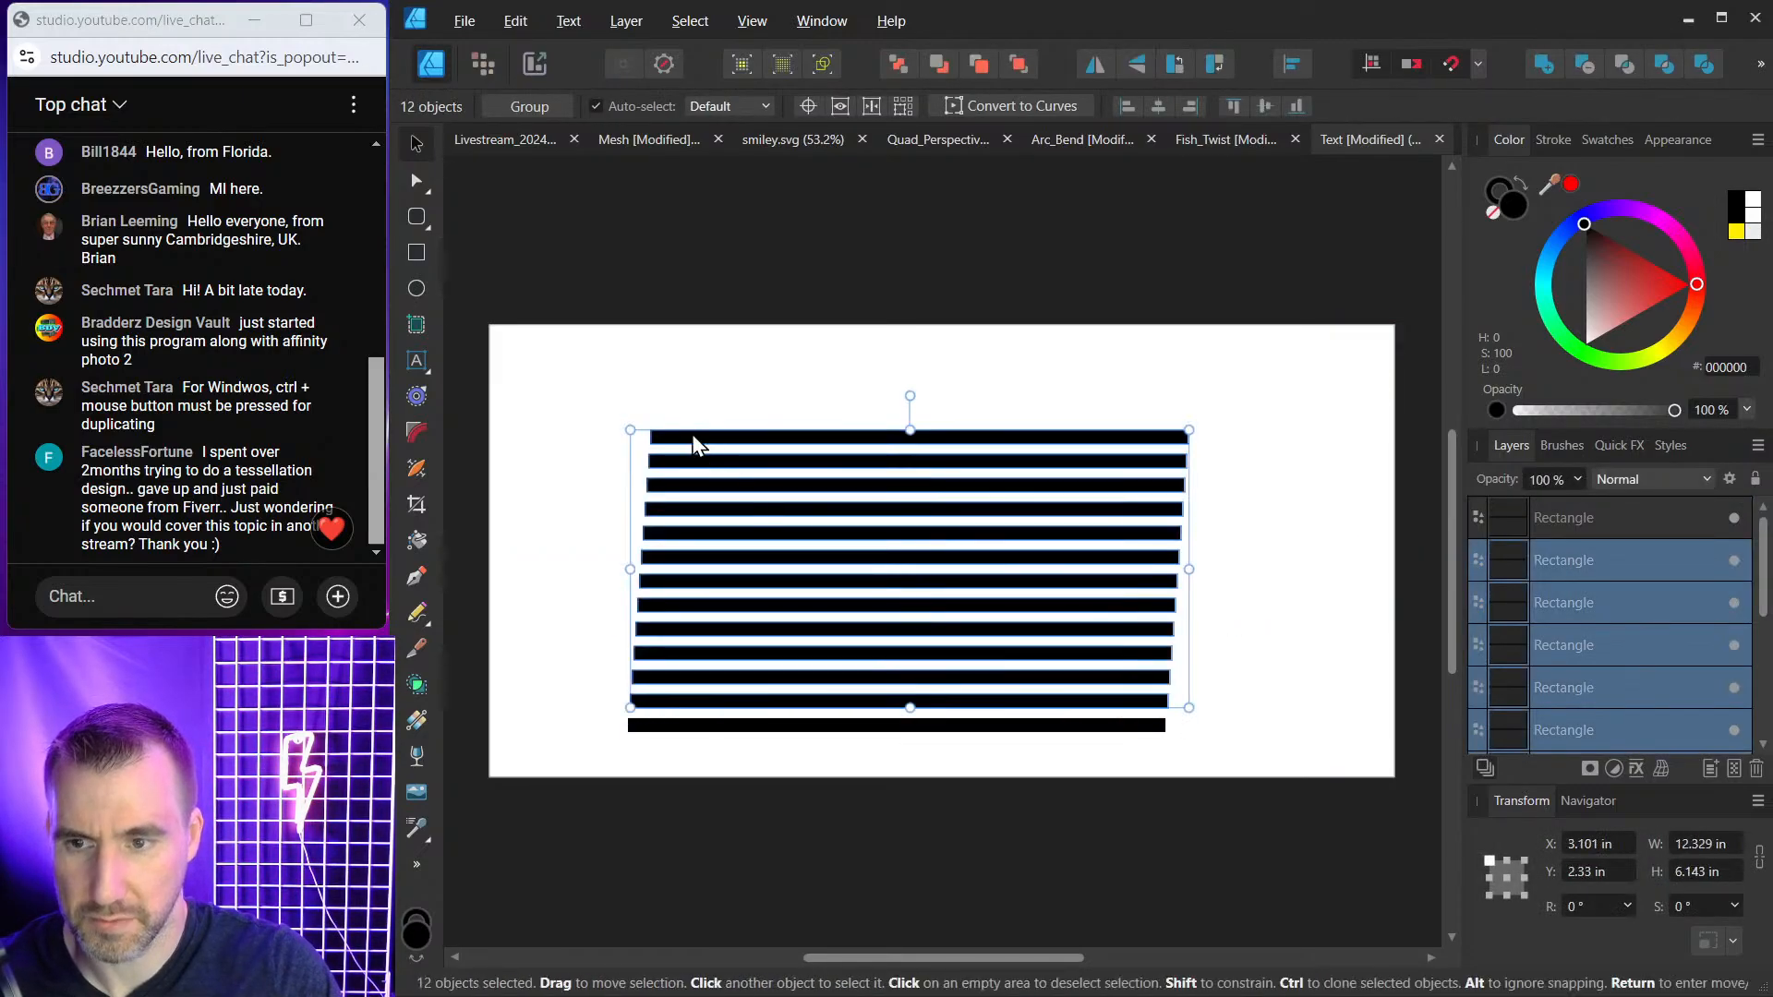
# Squash all the stripes vertically towards the lower part of the page and move one stripe up above the stack.
pyautogui.moveTo(574, 355); pyautogui.dragTo(1340, 758)
pyautogui.moveTo(909, 429); pyautogui.dragTo(914, 587)
pyautogui.click(605, 542)
pyautogui.moveTo(606, 542); pyautogui.dragTo(1130, 548)
# Align all 13 stripes to their horizontal centre and space them evenly vertically with auto distribute.
pyautogui.moveTo(564, 443); pyautogui.dragTo(1222, 772)
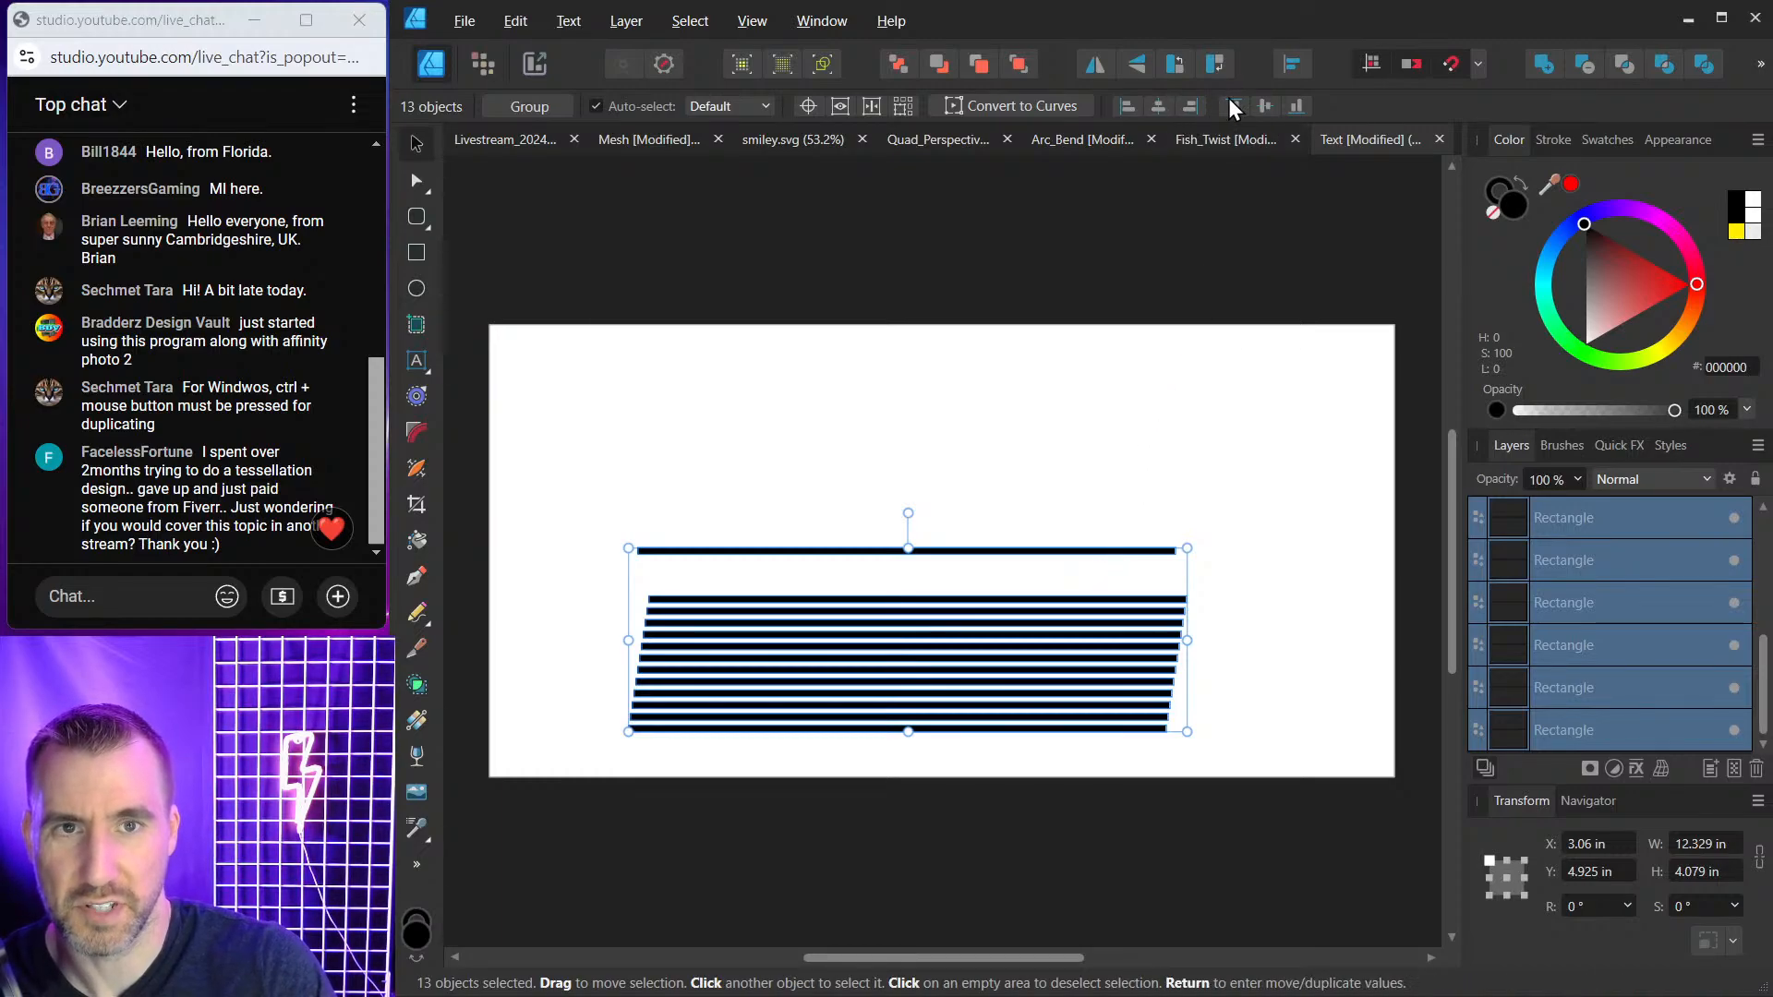
pyautogui.click(1293, 63)
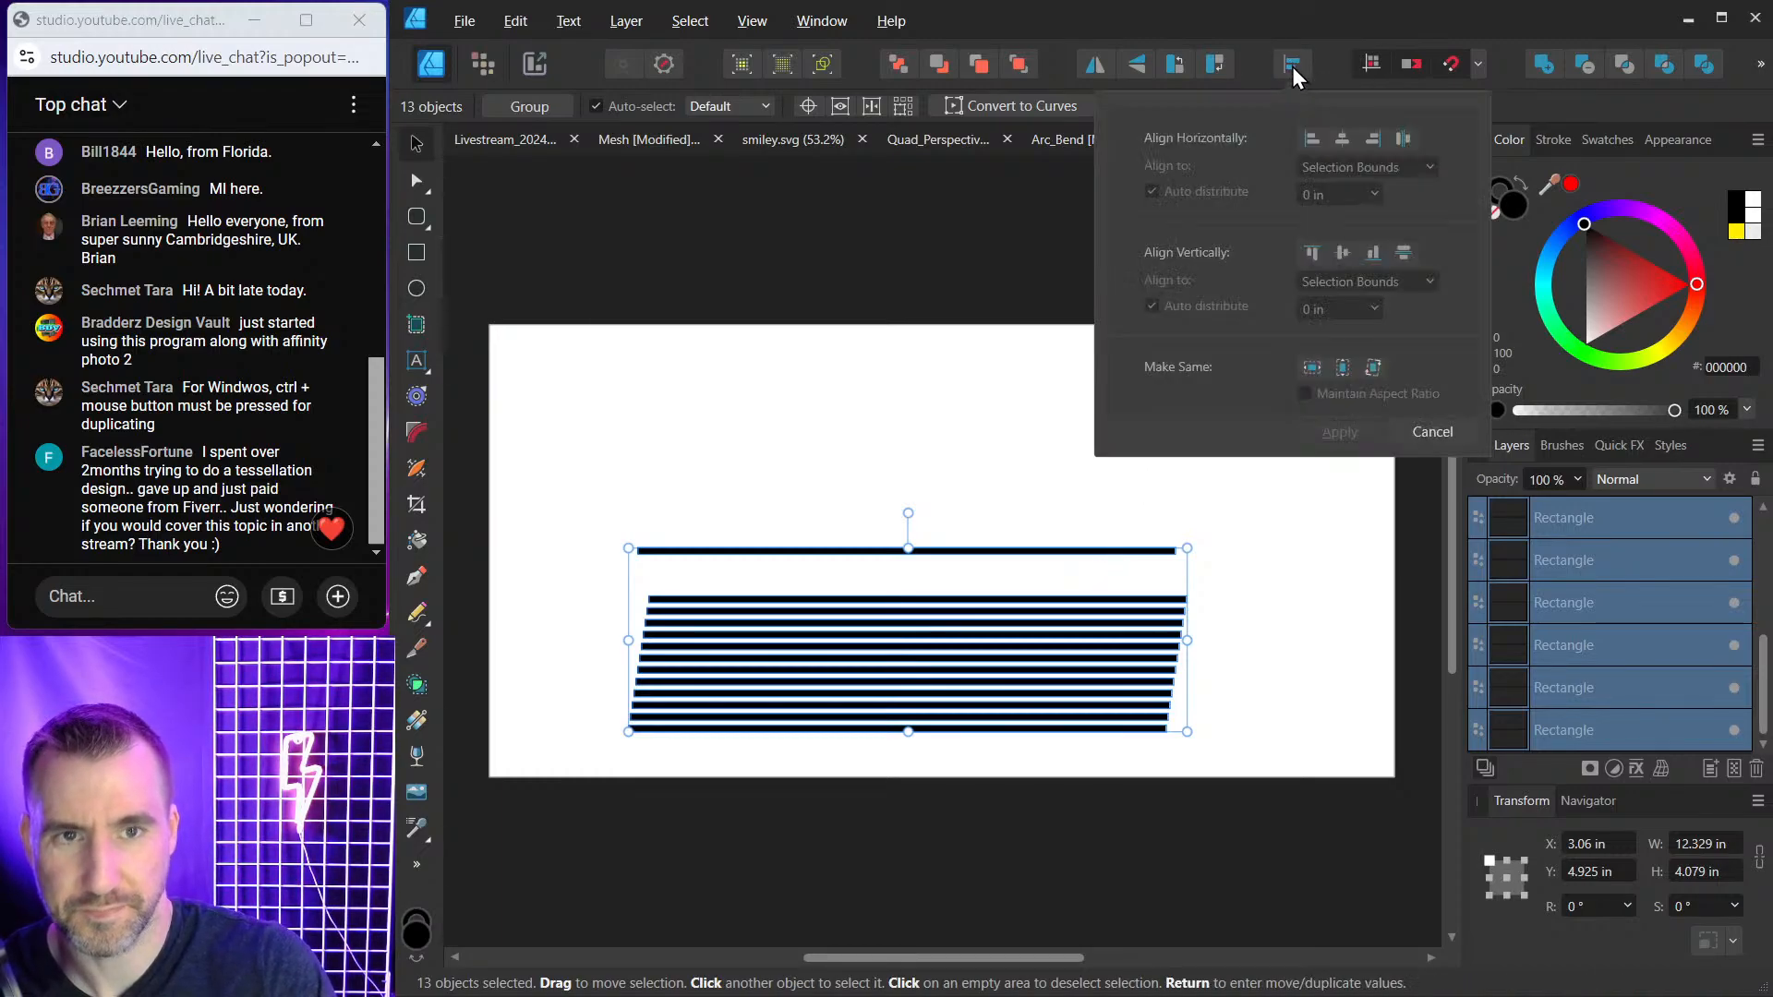
pyautogui.click(1343, 138)
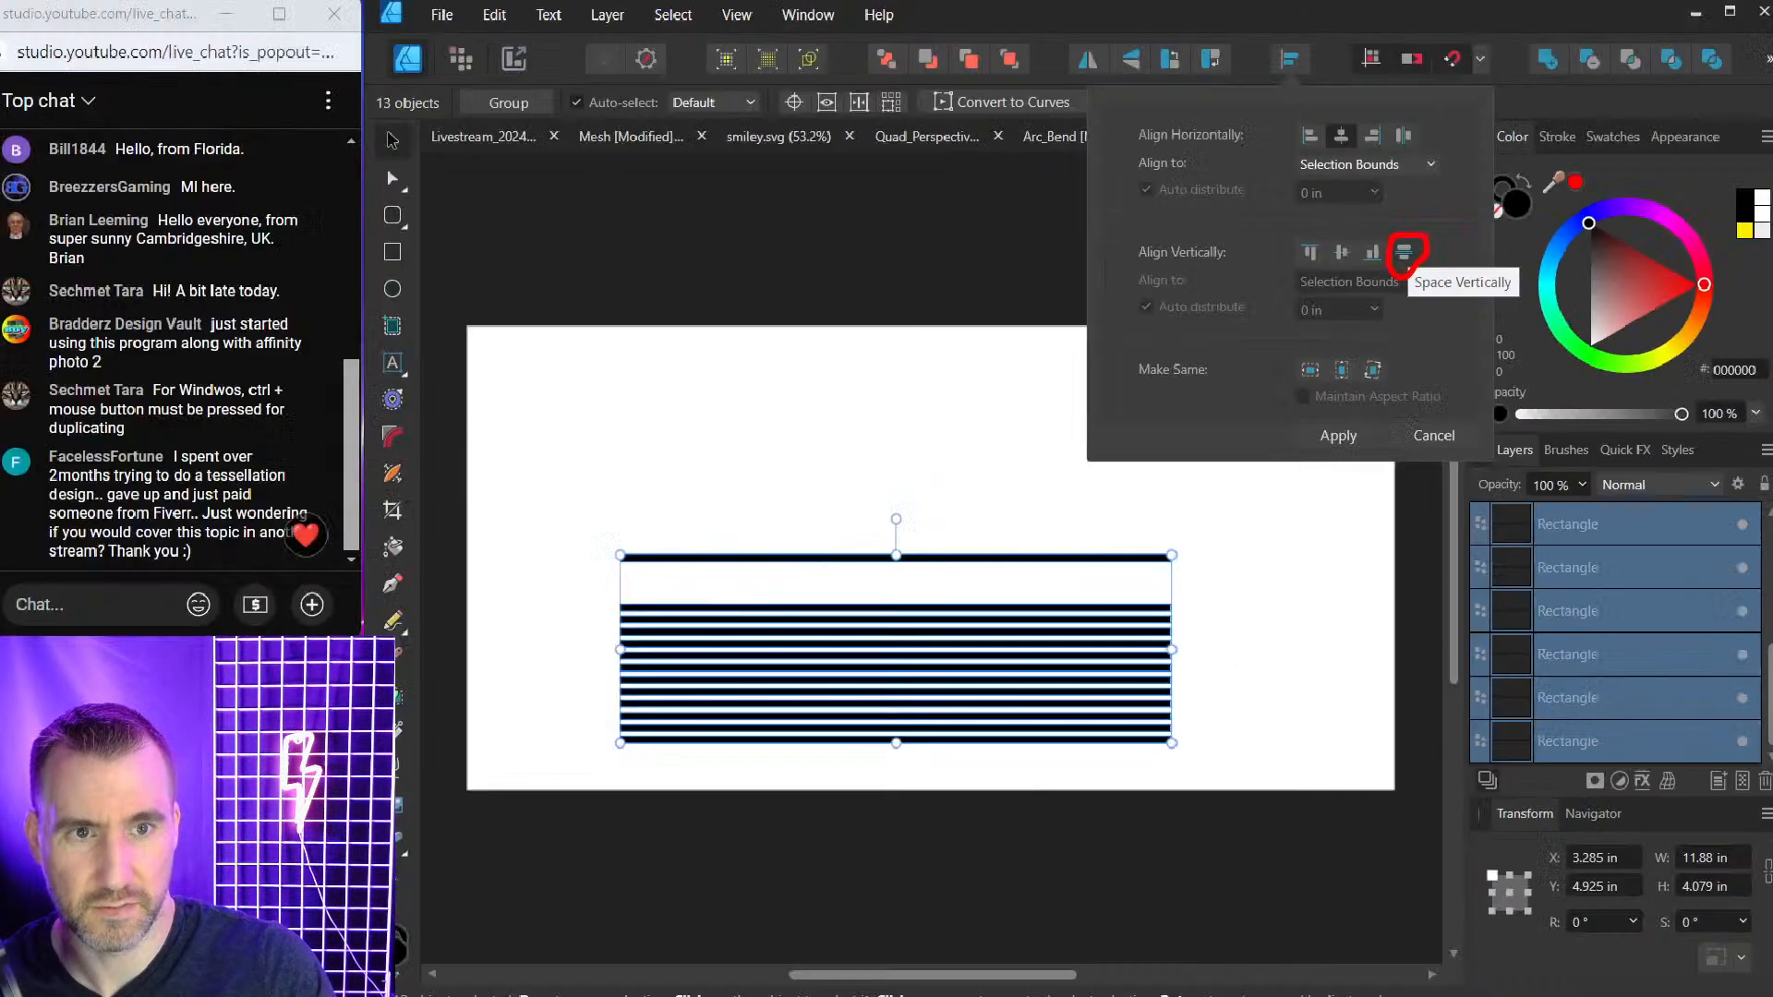
pyautogui.press('Escape')
pyautogui.click(1292, 61)
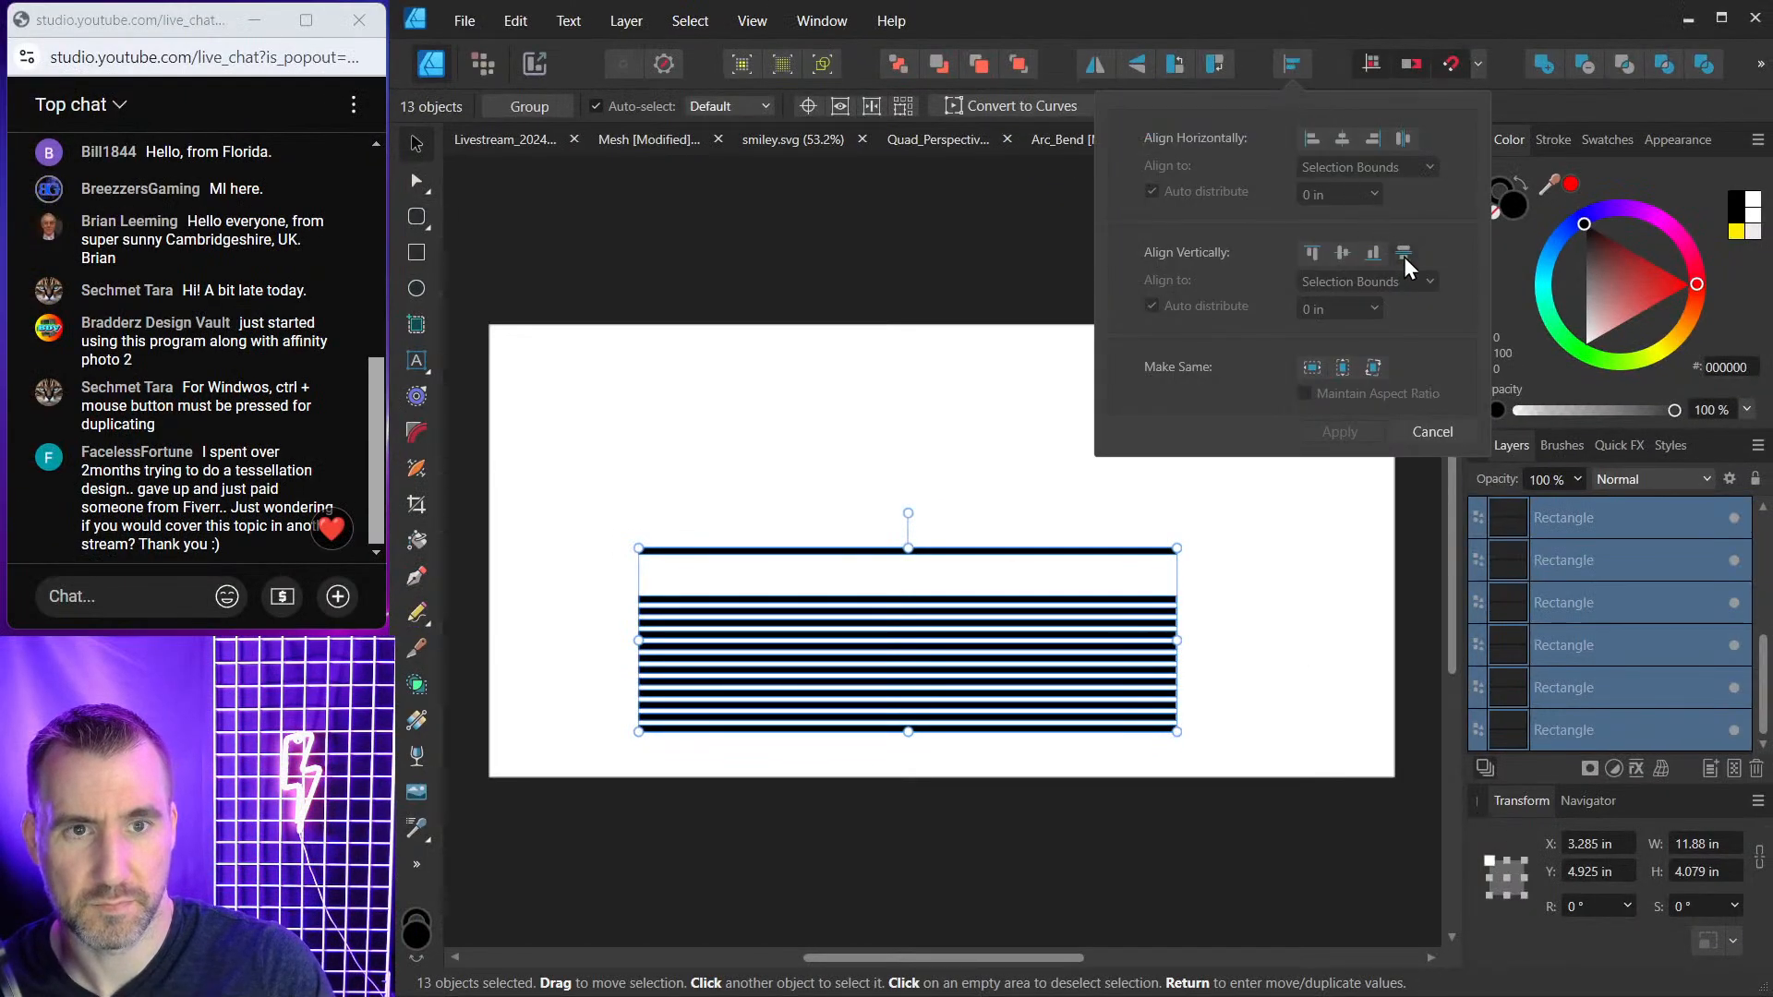
pyautogui.click(1407, 254)
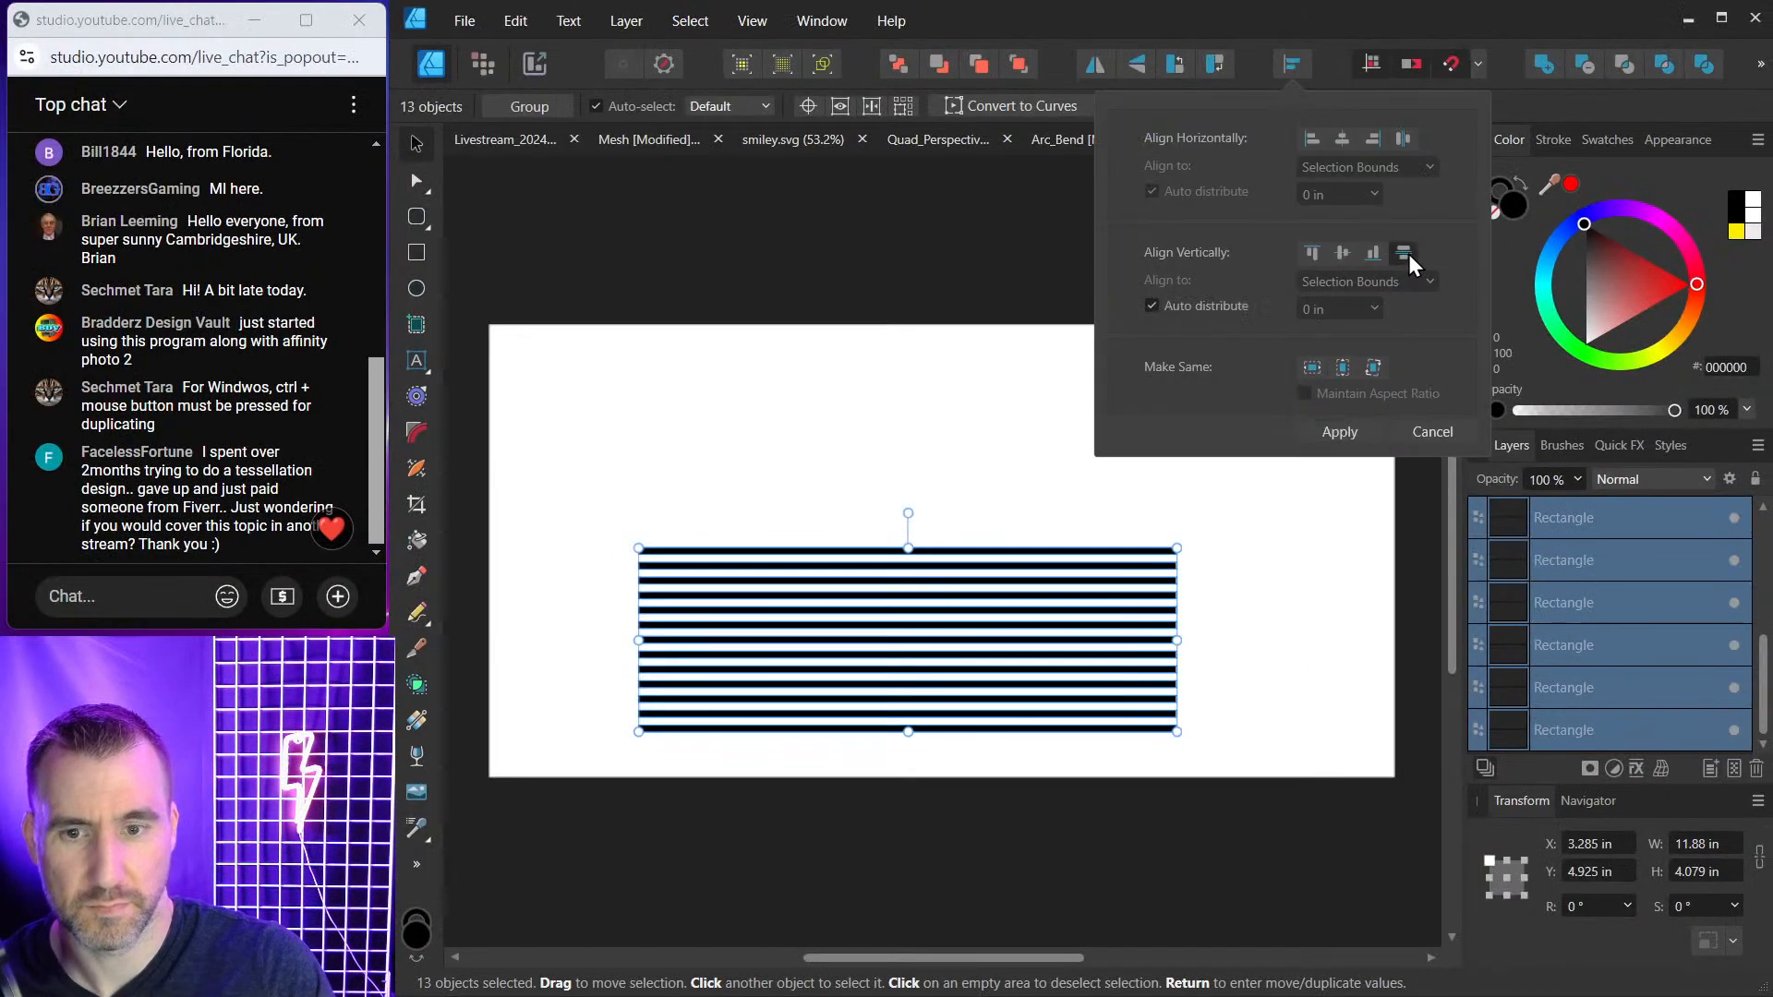
pyautogui.click(1340, 432)
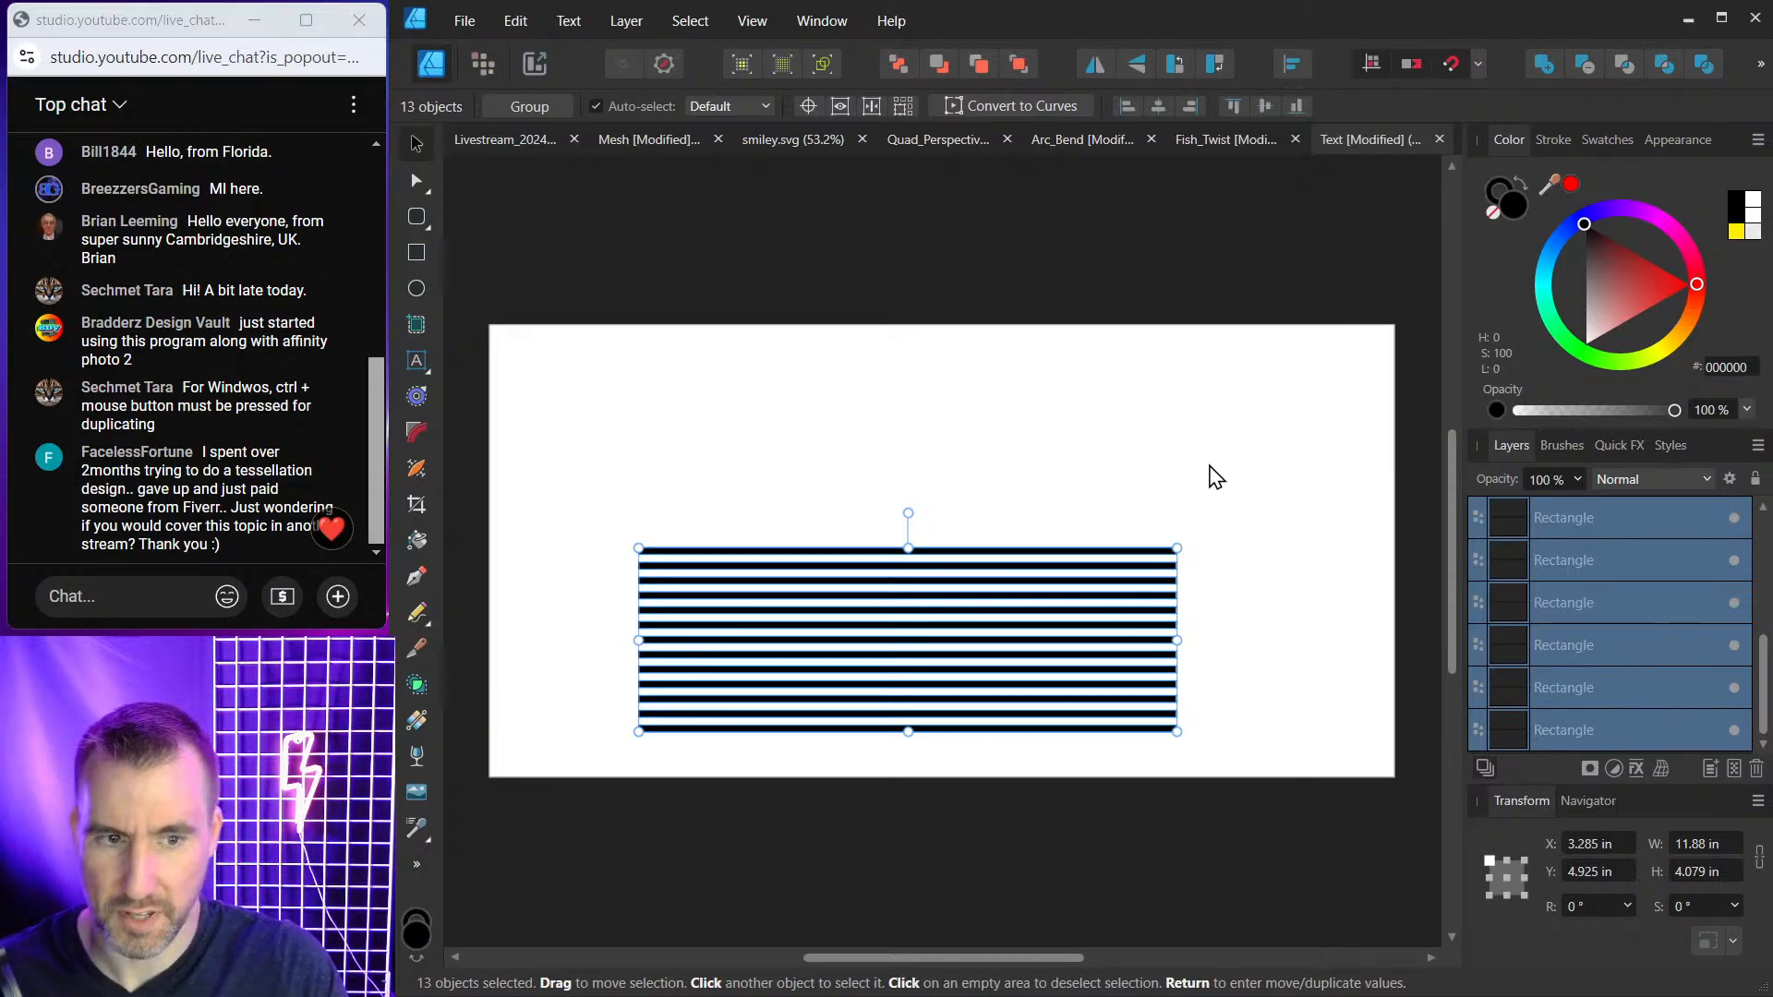
# Group the stripes and apply a Mesh warp group to the group.
pyautogui.hotkey('ctrl', 'g')
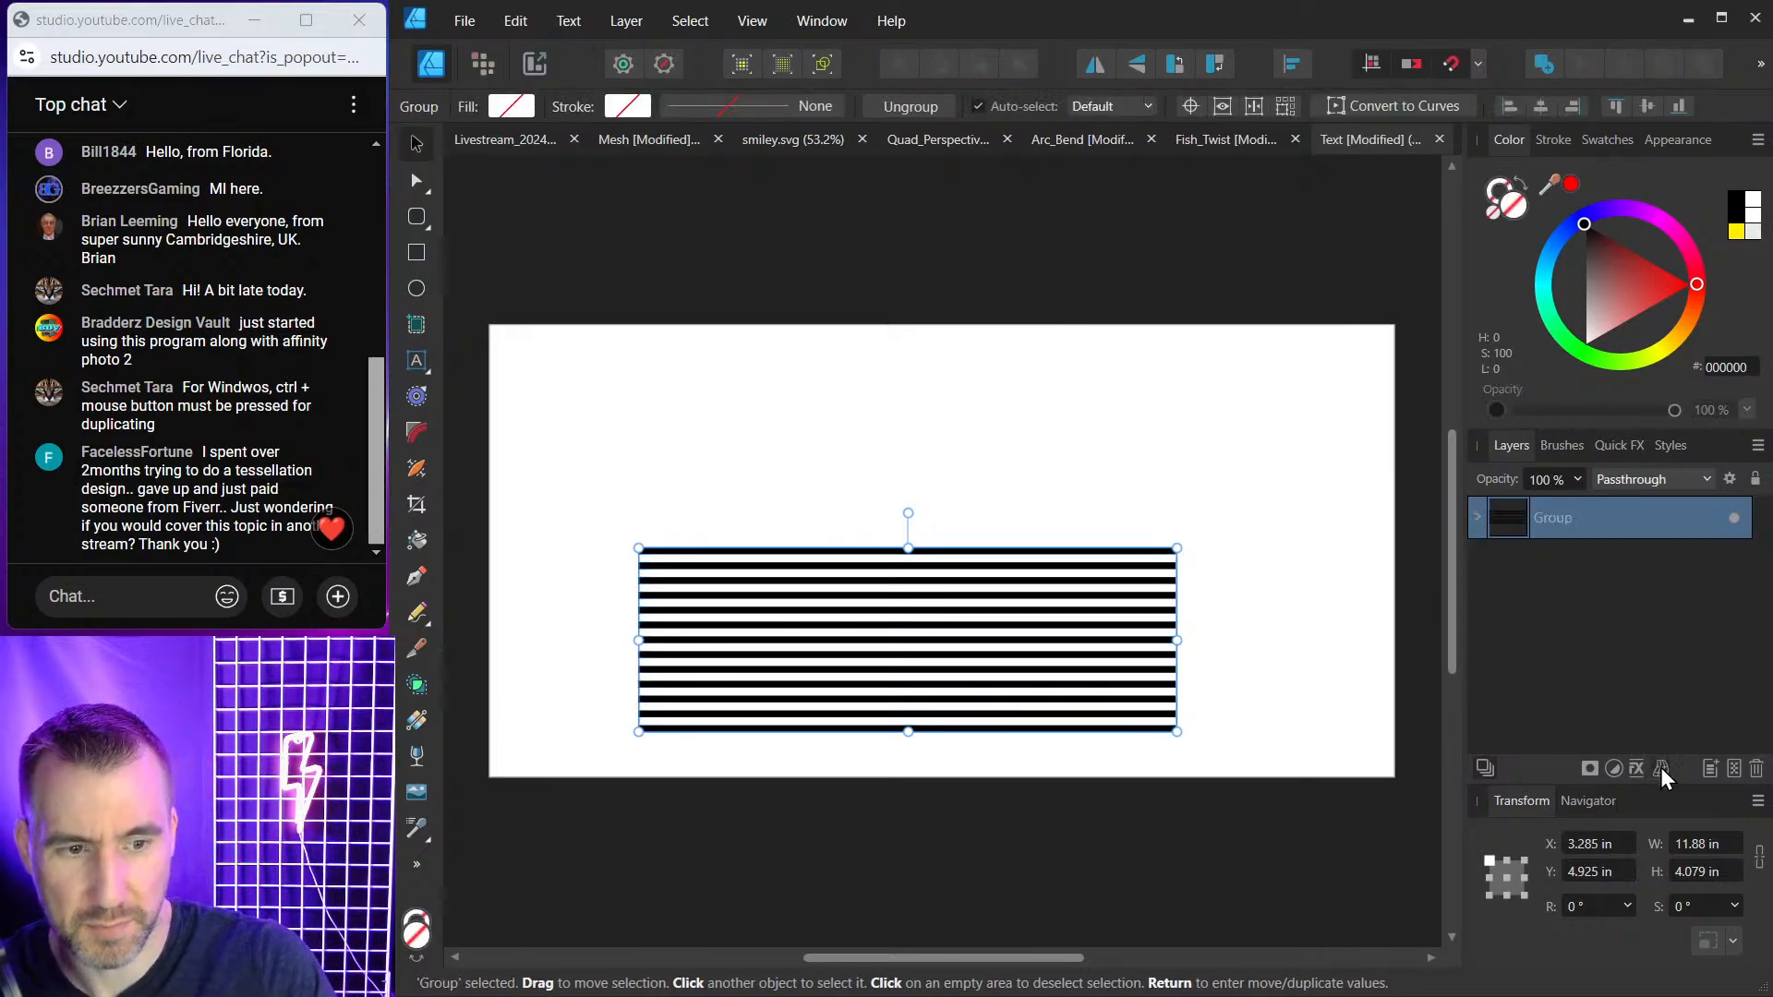
pyautogui.click(1660, 768)
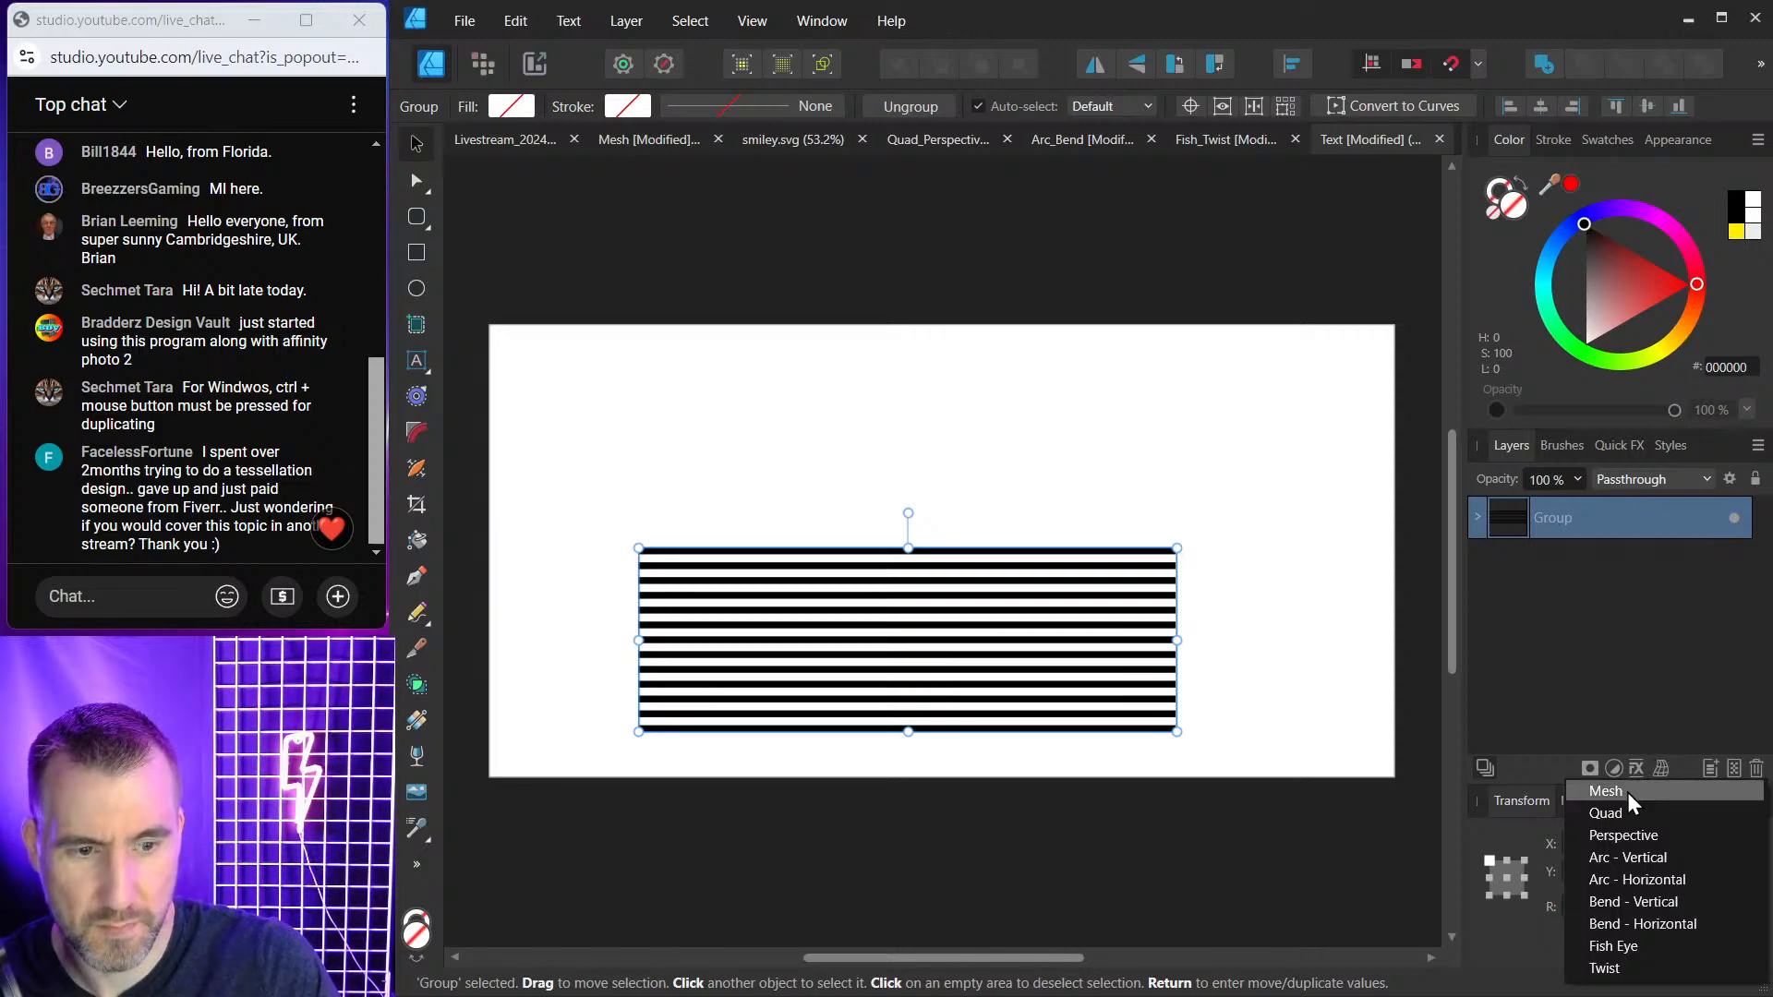
pyautogui.click(1627, 792)
# Bend the stripes into waves by shifting the inner mesh nodes, raising a peak on the upper edge and curving the lower edge.
pyautogui.moveTo(998, 608); pyautogui.dragTo(1015, 591)
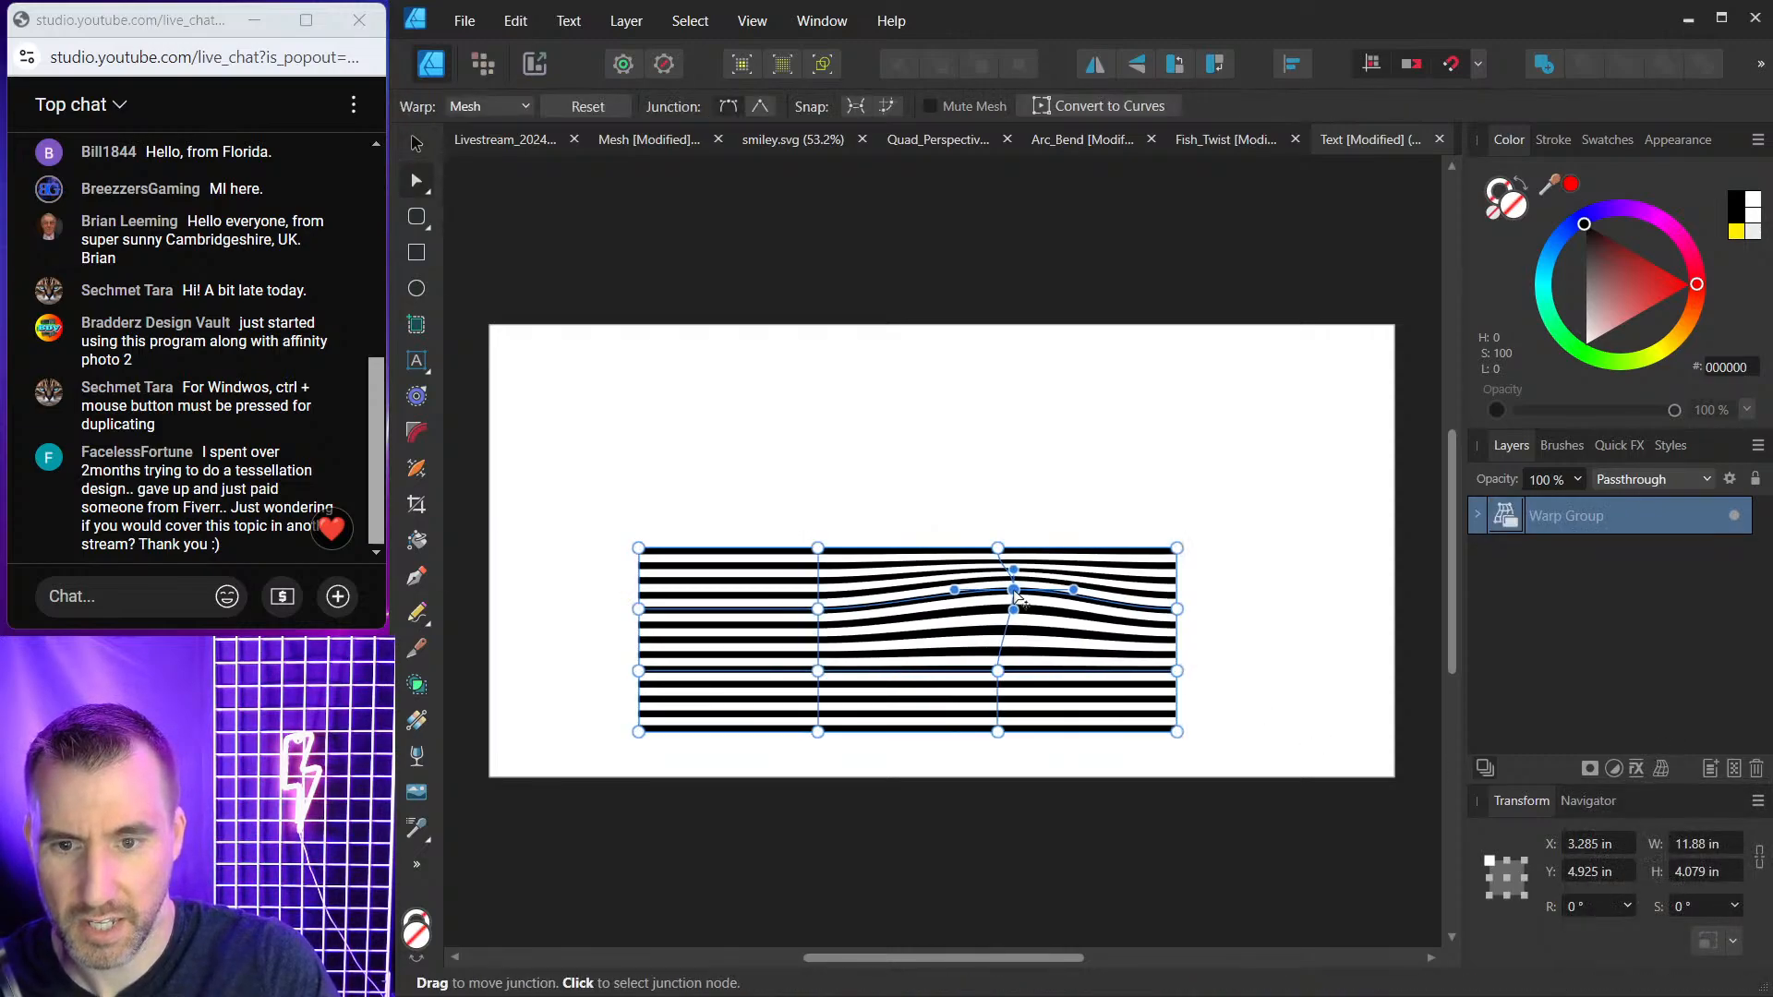
pyautogui.moveTo(998, 670); pyautogui.dragTo(1023, 640)
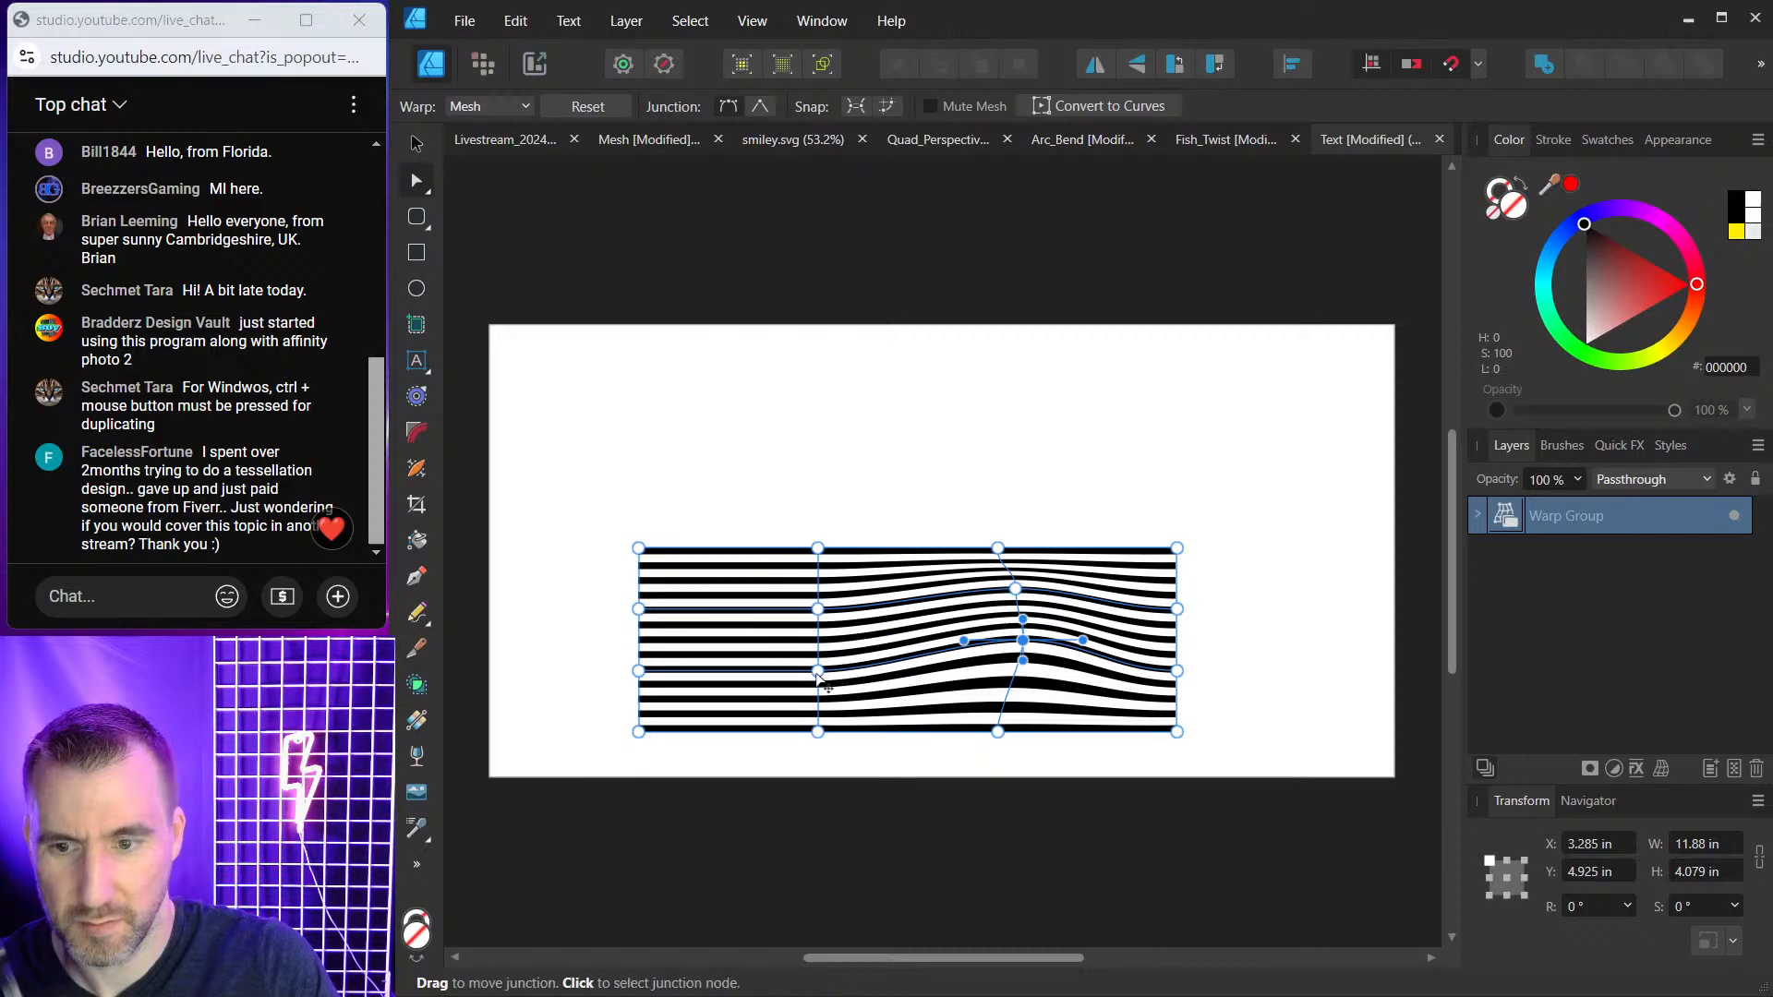
pyautogui.moveTo(818, 671); pyautogui.dragTo(877, 702)
pyautogui.moveTo(818, 608); pyautogui.dragTo(876, 431)
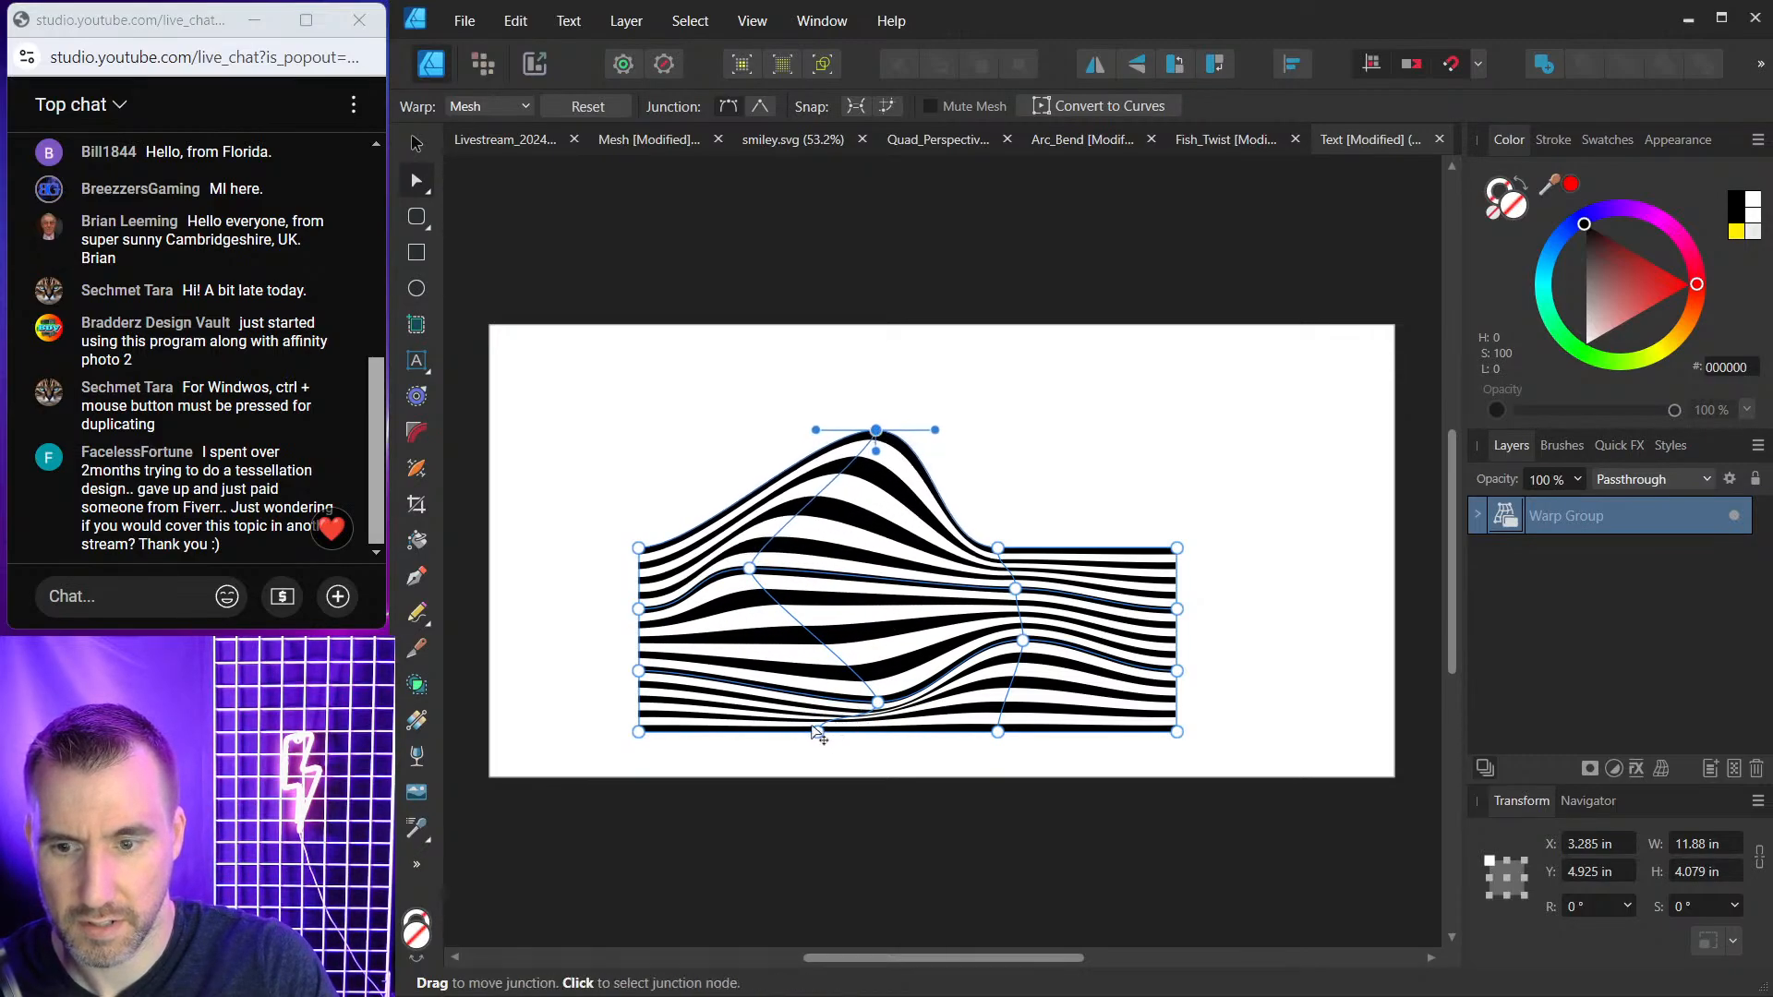
pyautogui.moveTo(818, 733); pyautogui.dragTo(771, 758)
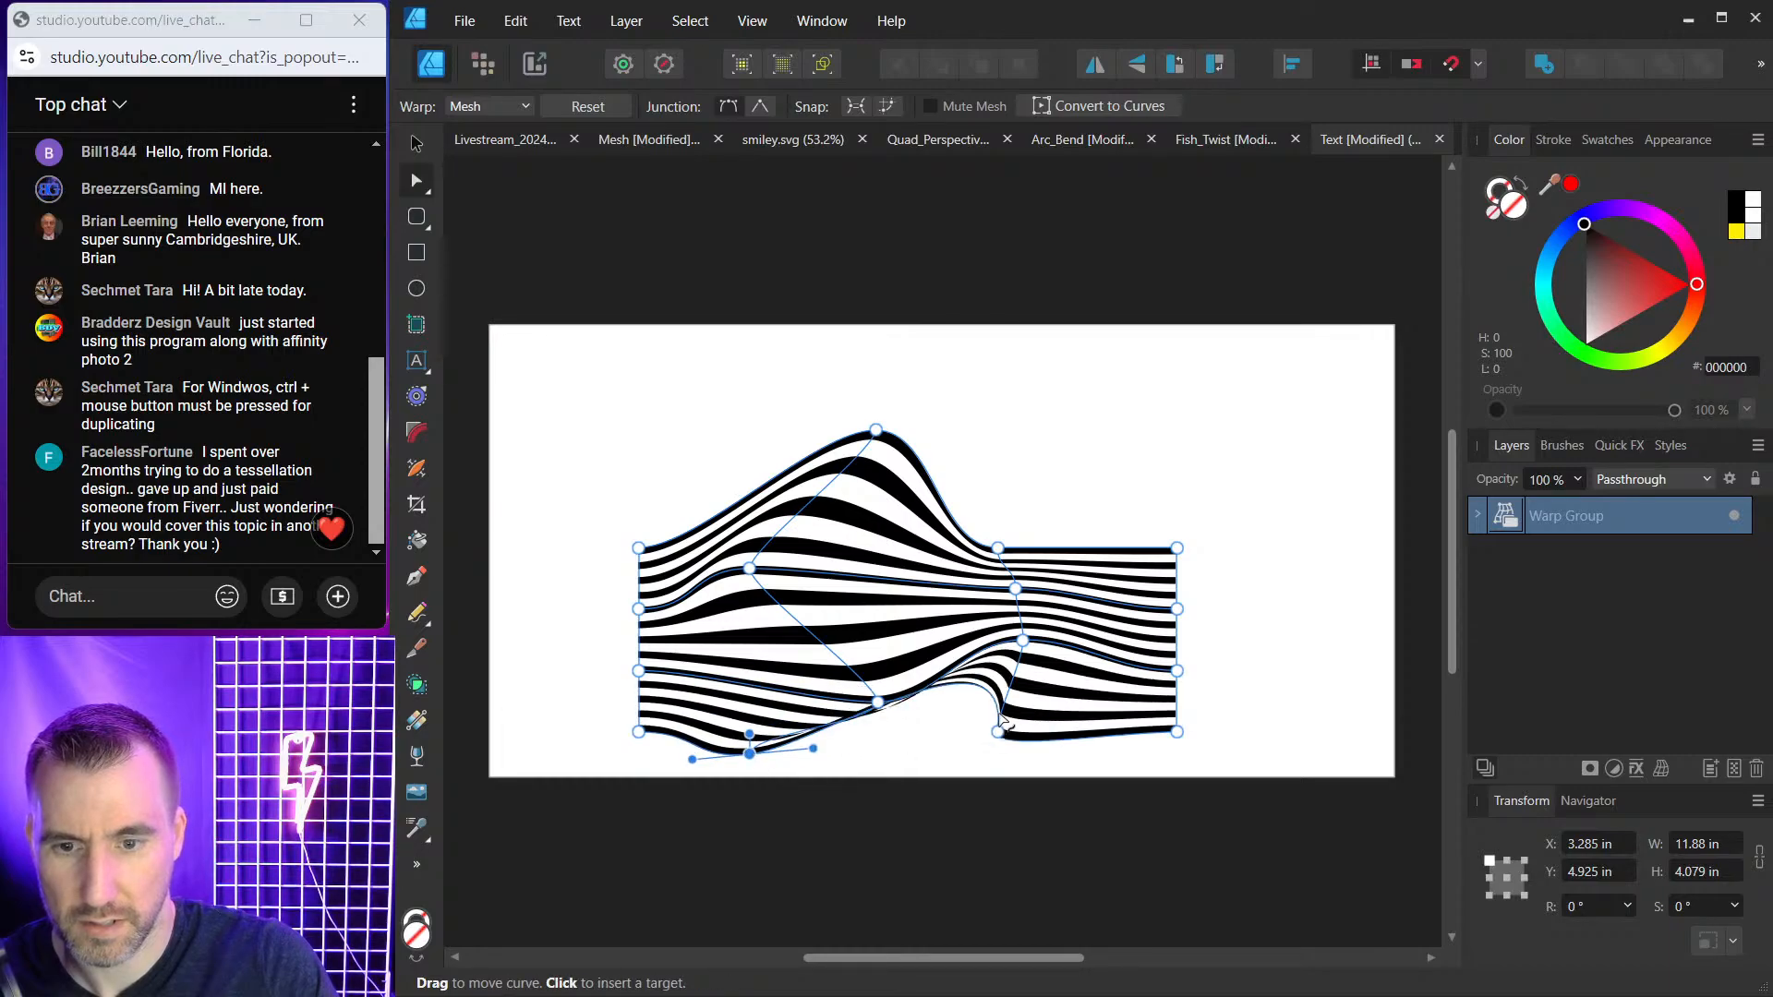
pyautogui.moveTo(1002, 722); pyautogui.dragTo(1023, 652)
# Refine the right half of the mesh by shifting its inner nodes and raising the upper-edge node, and deselect the warp group.
pyautogui.hscroll(-1, 1025, 651)
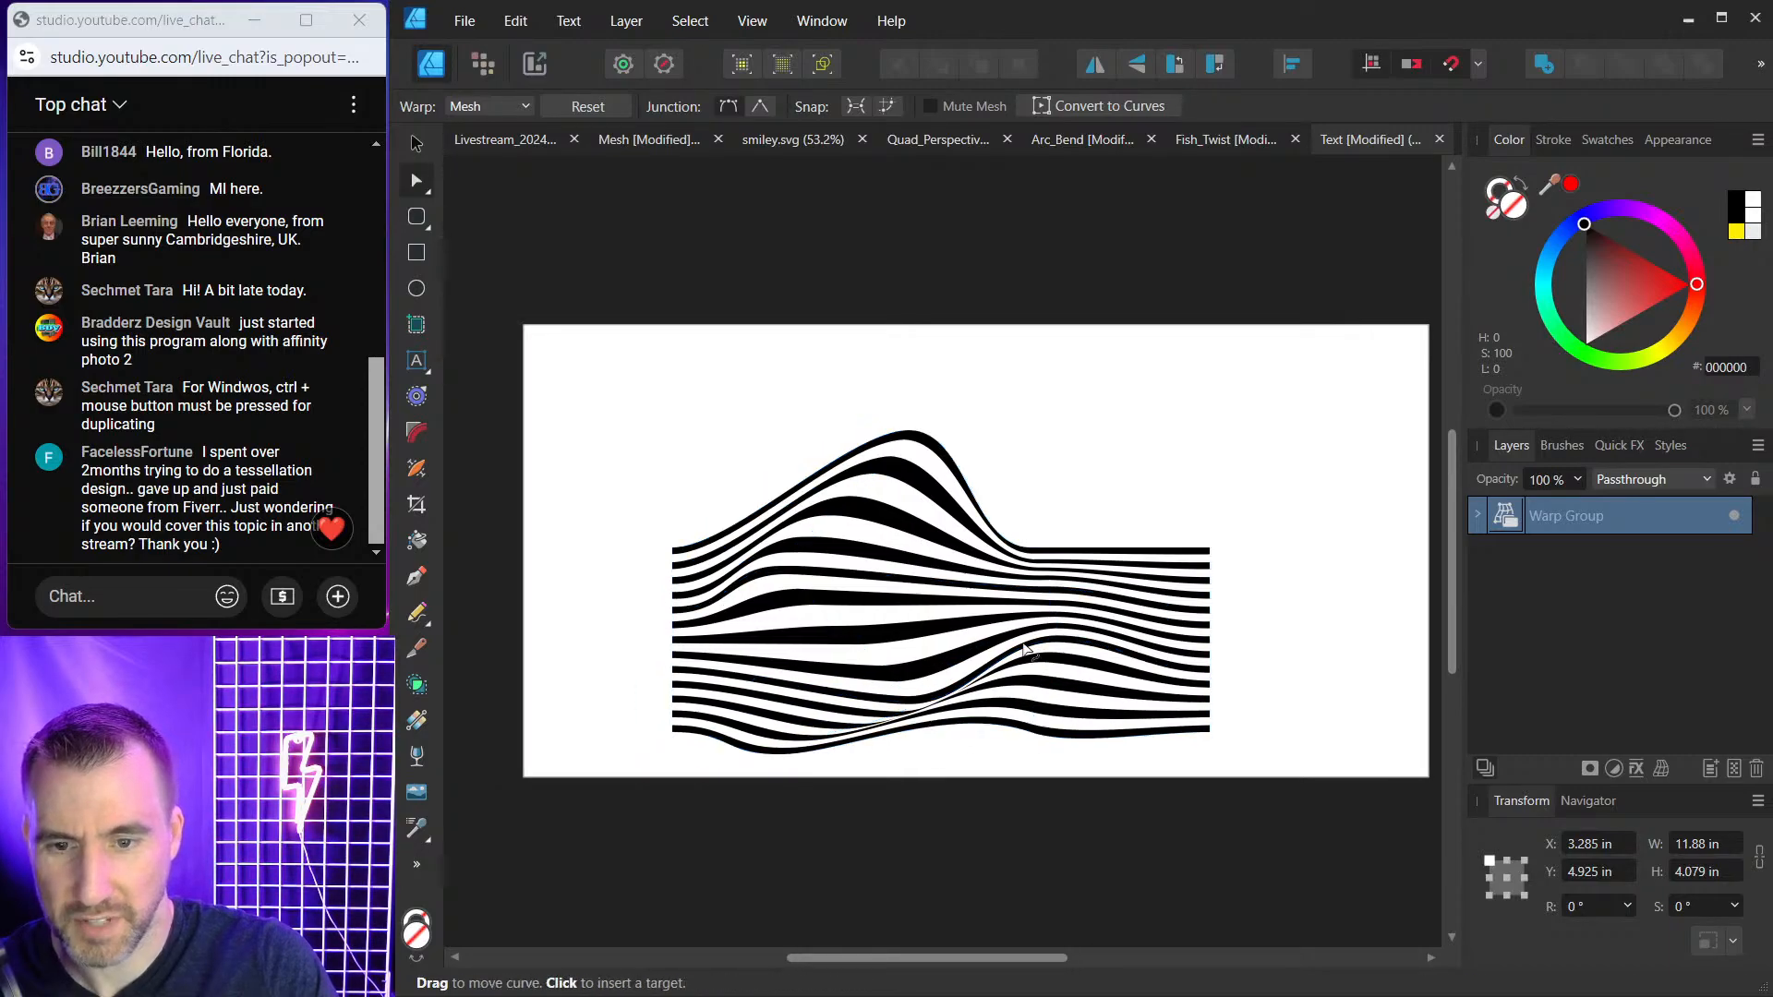
pyautogui.scroll(2, 1053, 649)
pyautogui.click(1076, 623)
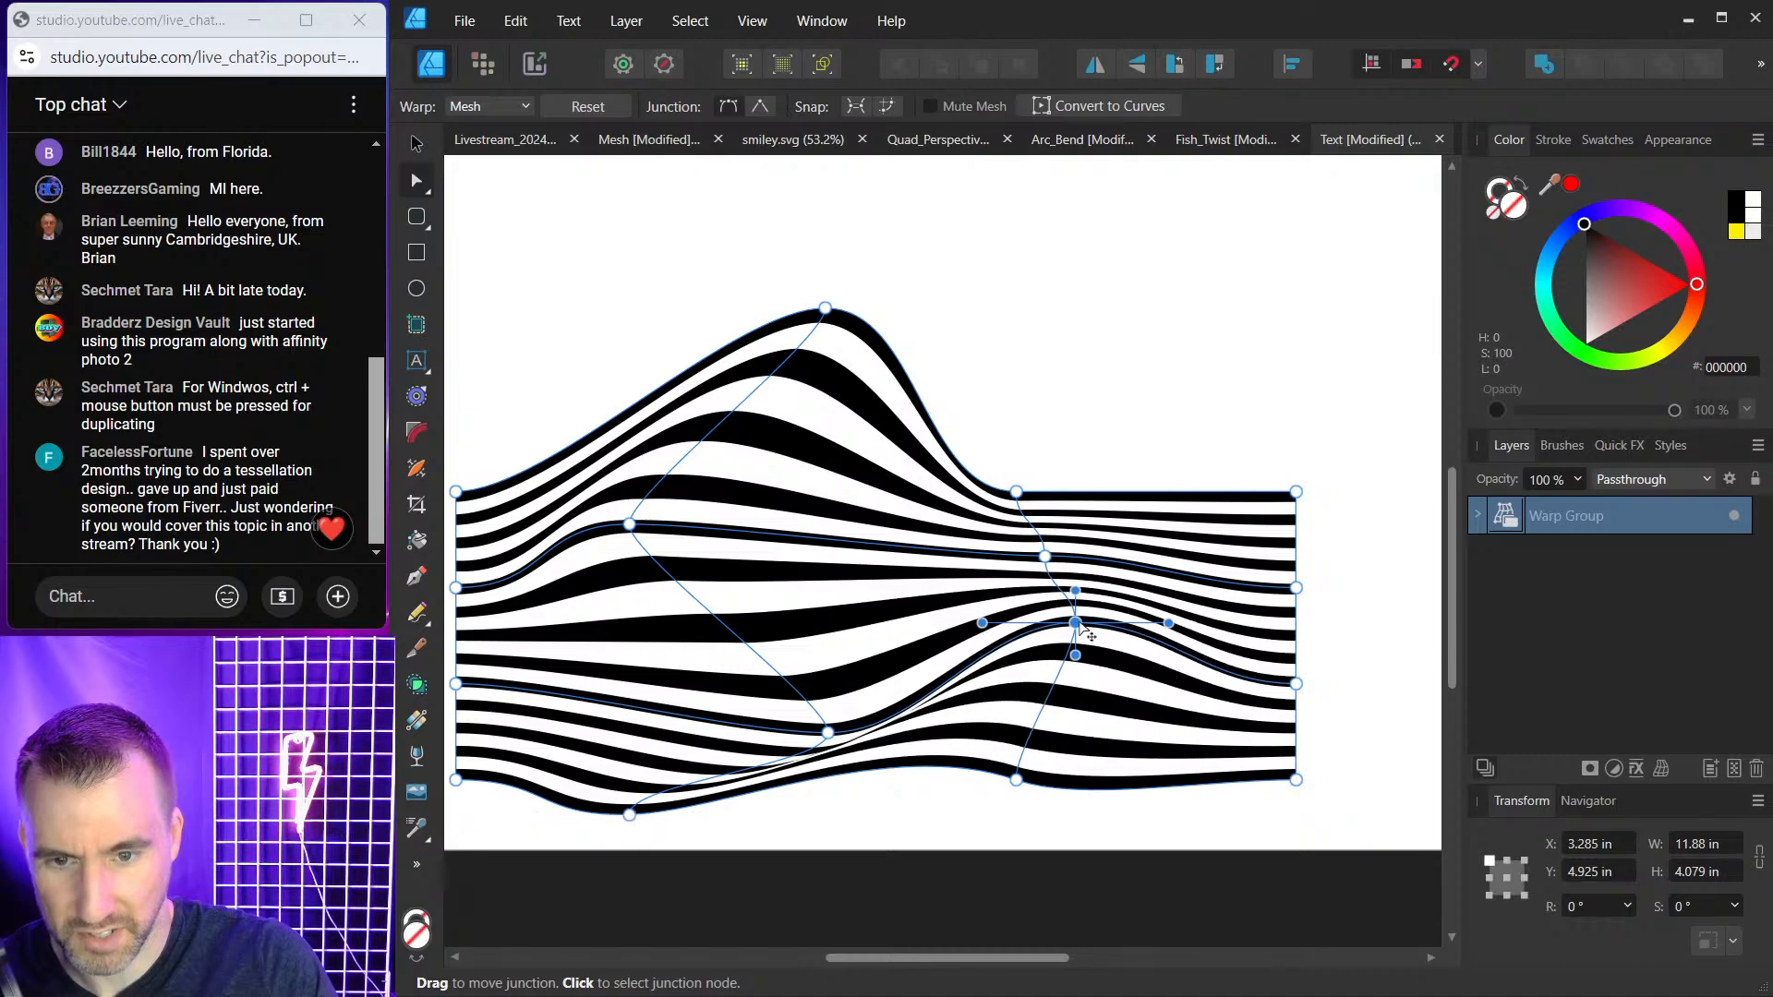
pyautogui.moveTo(1082, 628); pyautogui.dragTo(1036, 452)
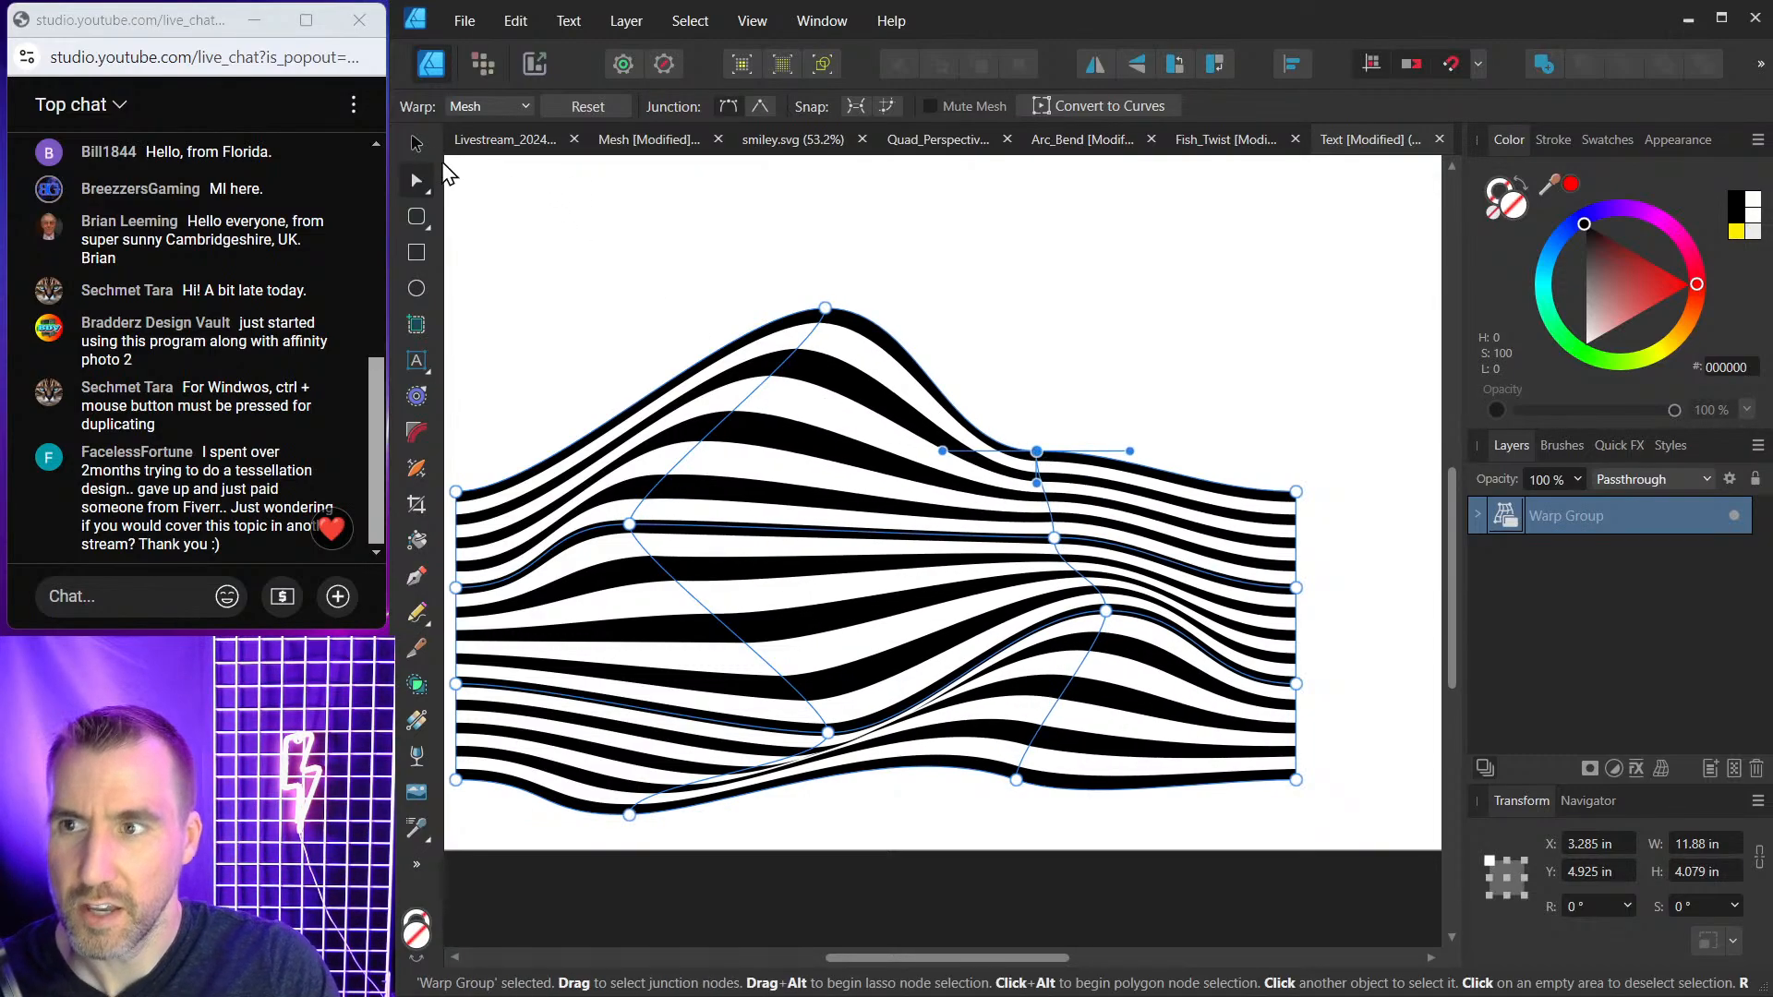
pyautogui.click(417, 143)
pyautogui.click(701, 225)
pyautogui.scroll(-3, 792, 384)
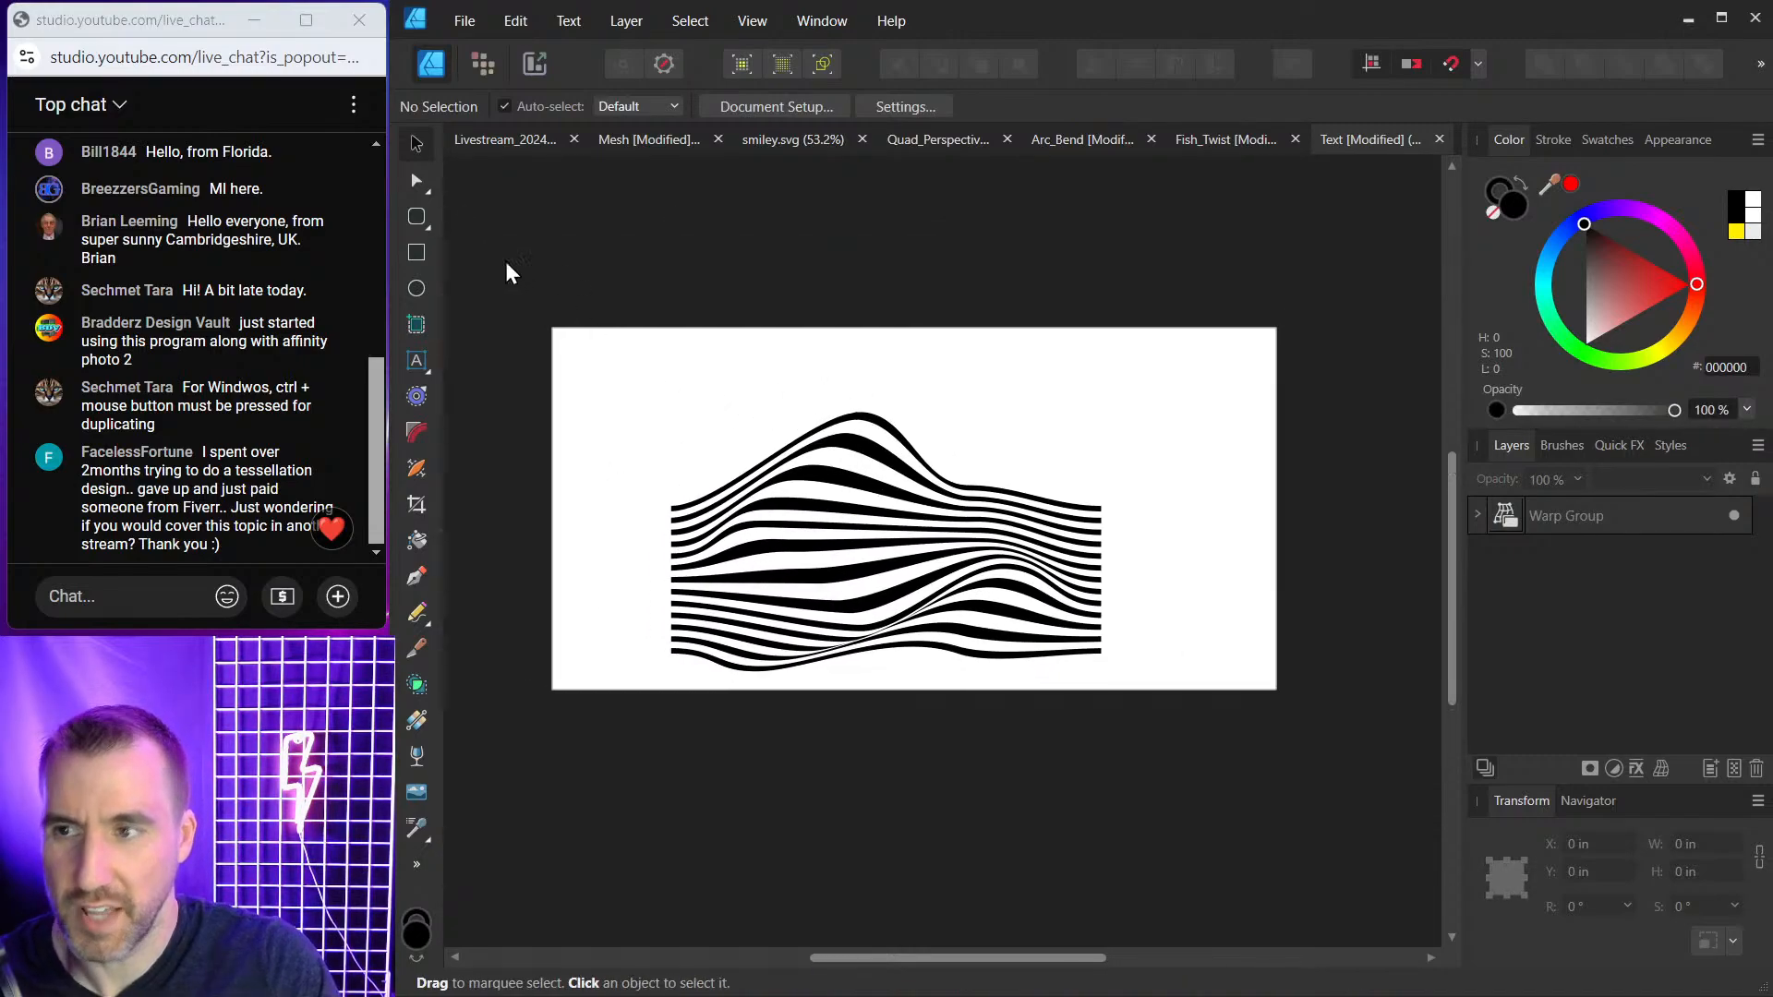
# Add the artistic text "ZEBRA" in Impact at about 166 pt and place it centred above the warped stripes.
pyautogui.click(416, 358)
pyautogui.click(517, 366)
pyautogui.moveTo(621, 379); pyautogui.dragTo(714, 422)
pyautogui.write('ZEBRA')
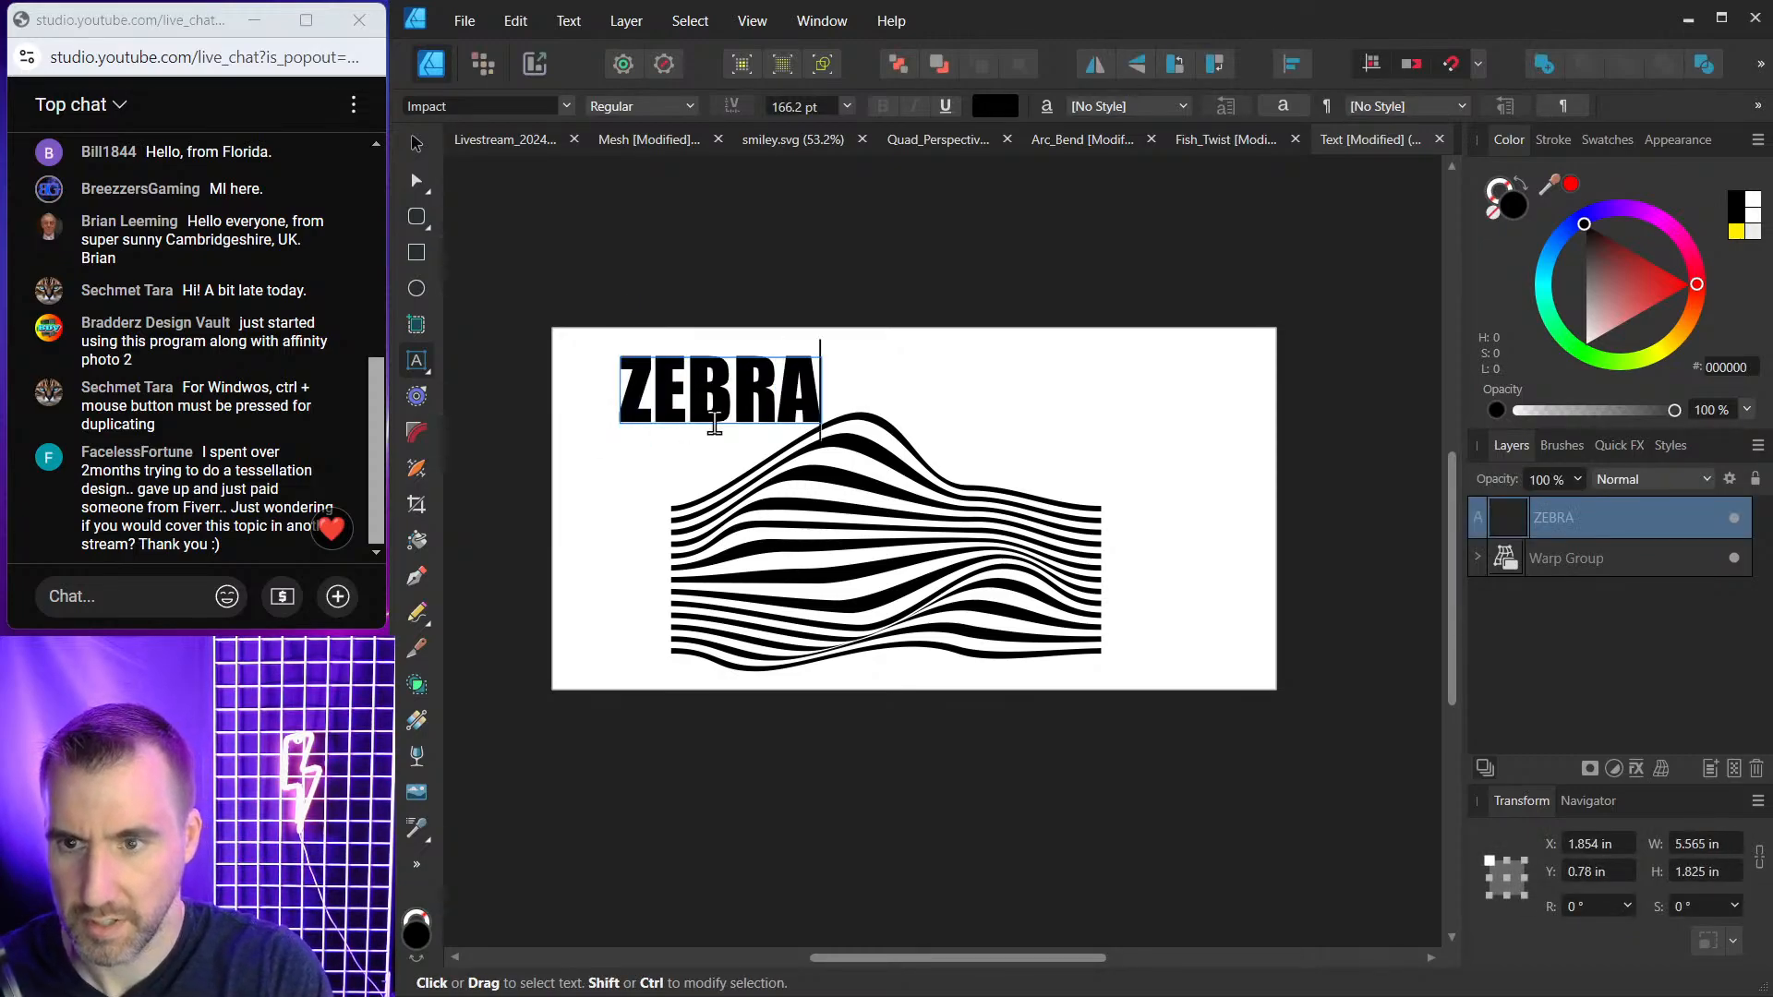
pyautogui.click(416, 144)
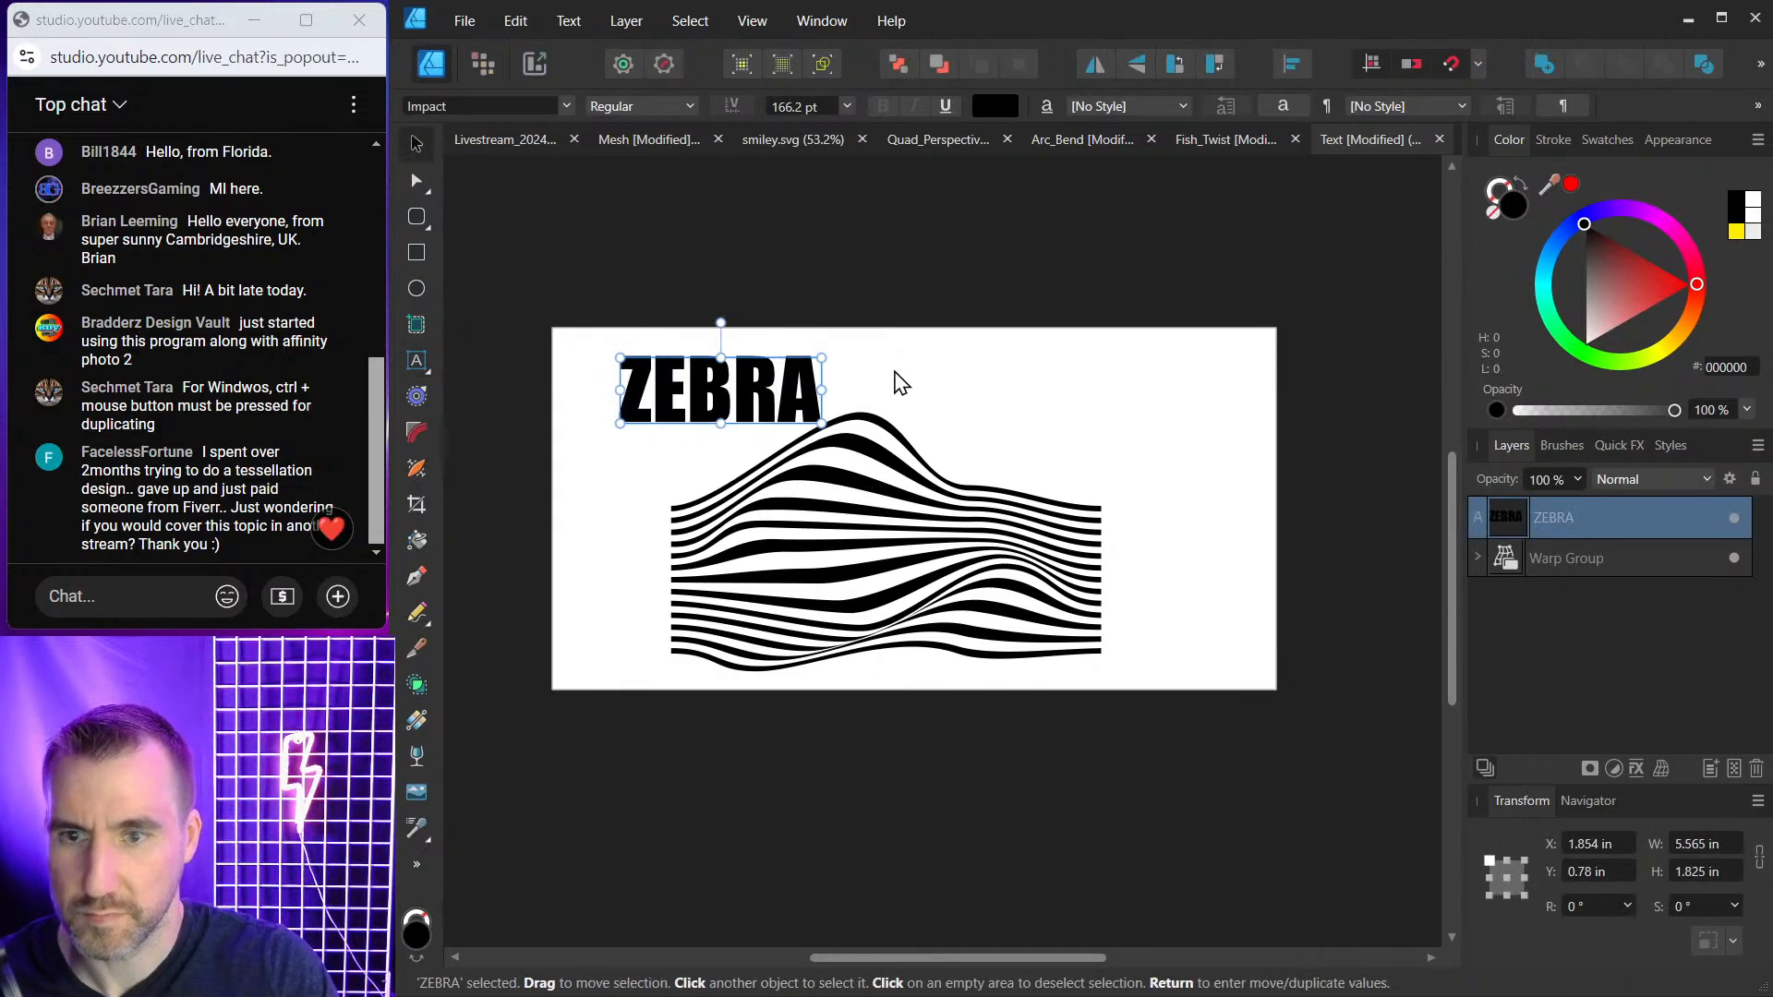
pyautogui.moveTo(726, 395); pyautogui.dragTo(904, 379)
pyautogui.click(856, 501)
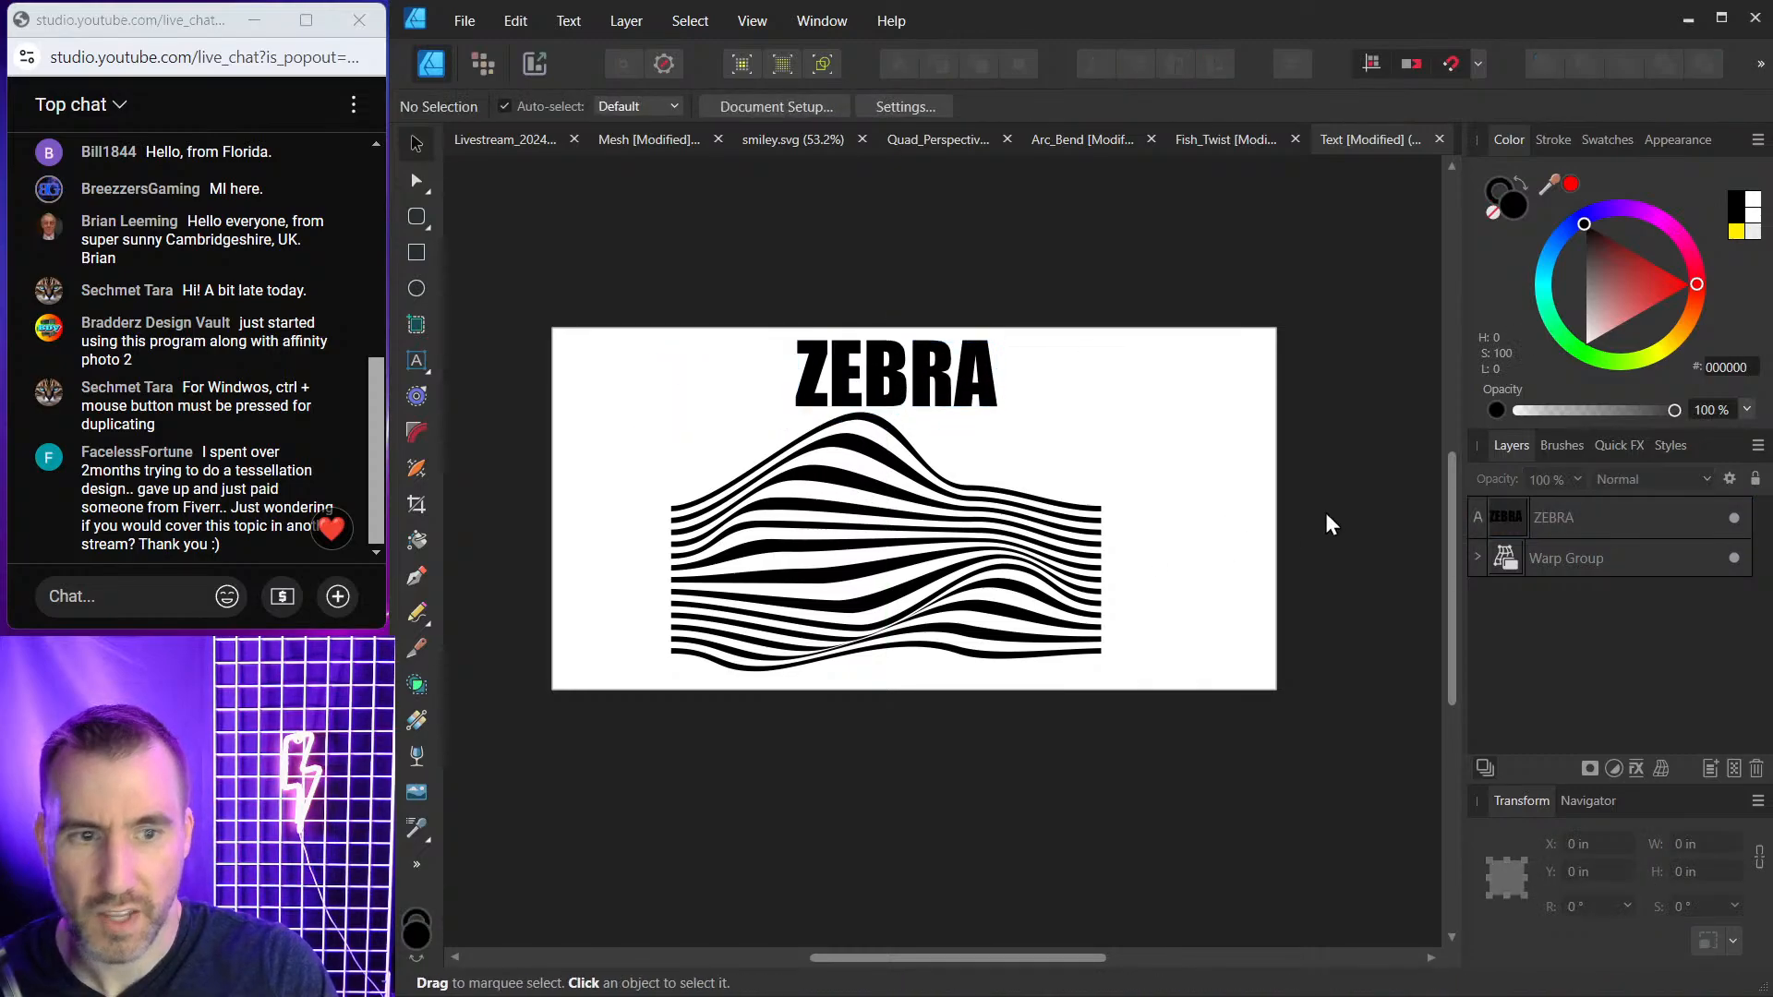
# Clip the striped warp group inside the ZEBRA text layer and move it up over the letters.
pyautogui.click(1505, 554)
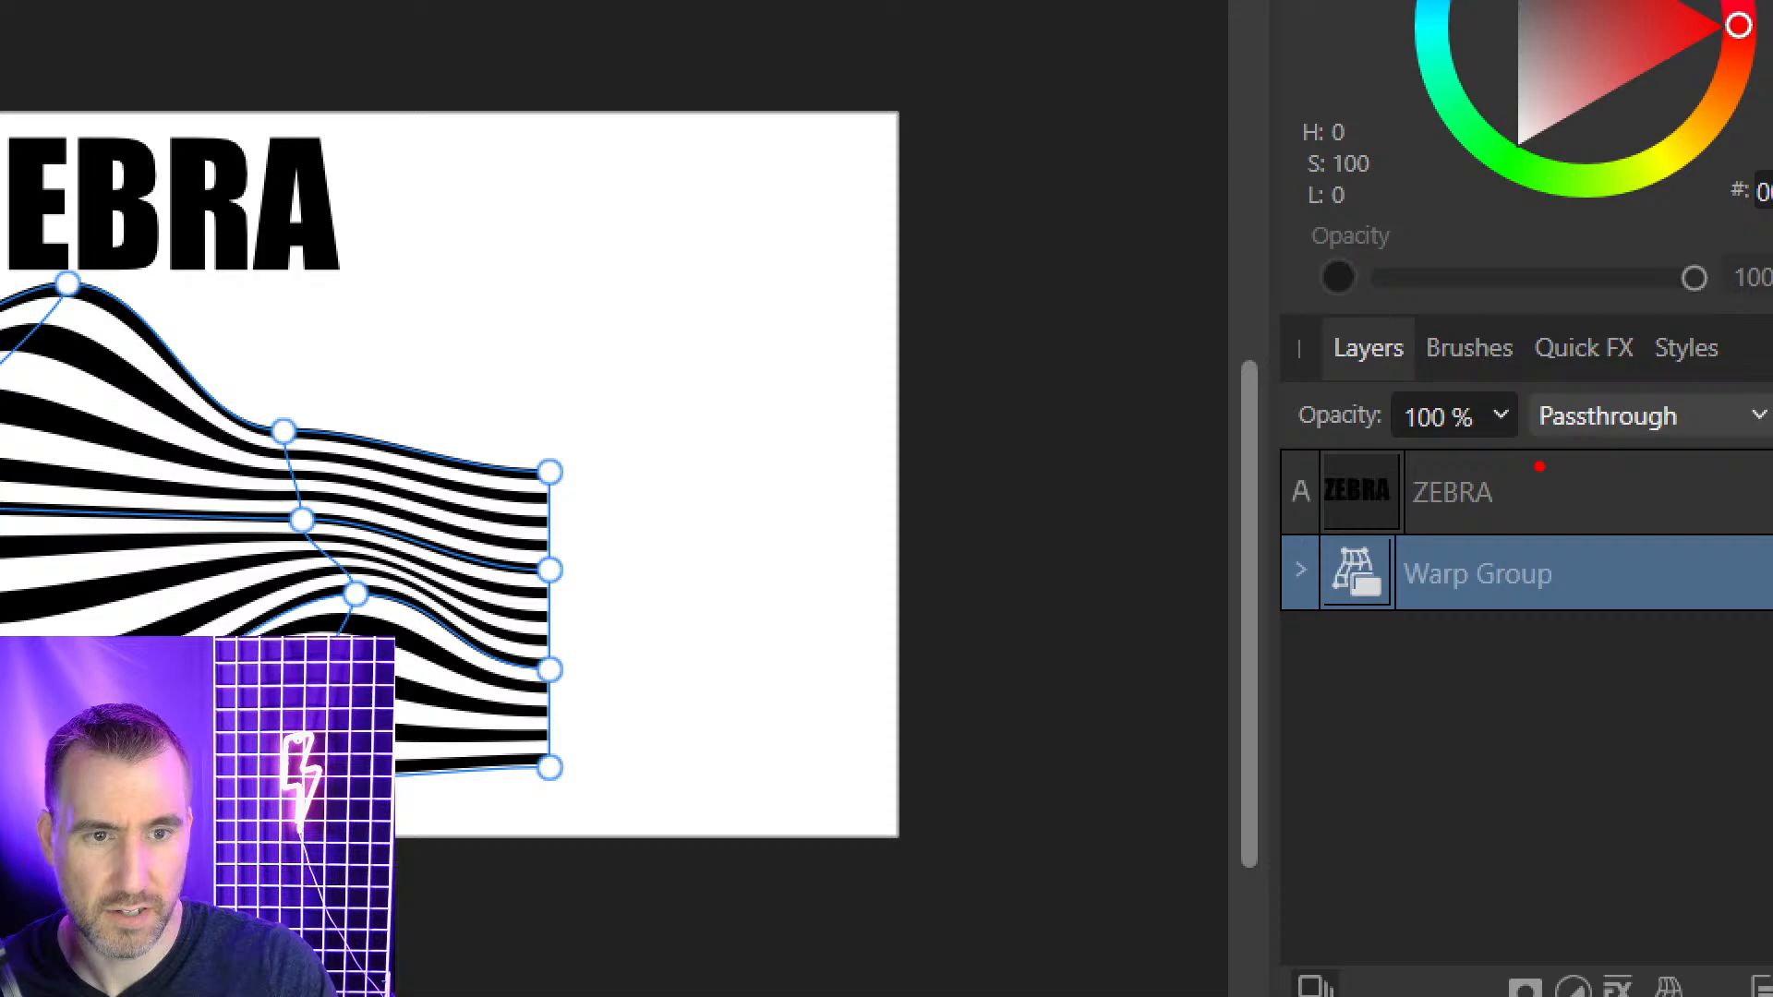
pyautogui.moveTo(1539, 466)
pyautogui.mouseDown()
pyautogui.moveTo(1252, 489)
pyautogui.moveTo(1469, 610)
pyautogui.moveTo(1515, 435)
pyautogui.mouseUp()
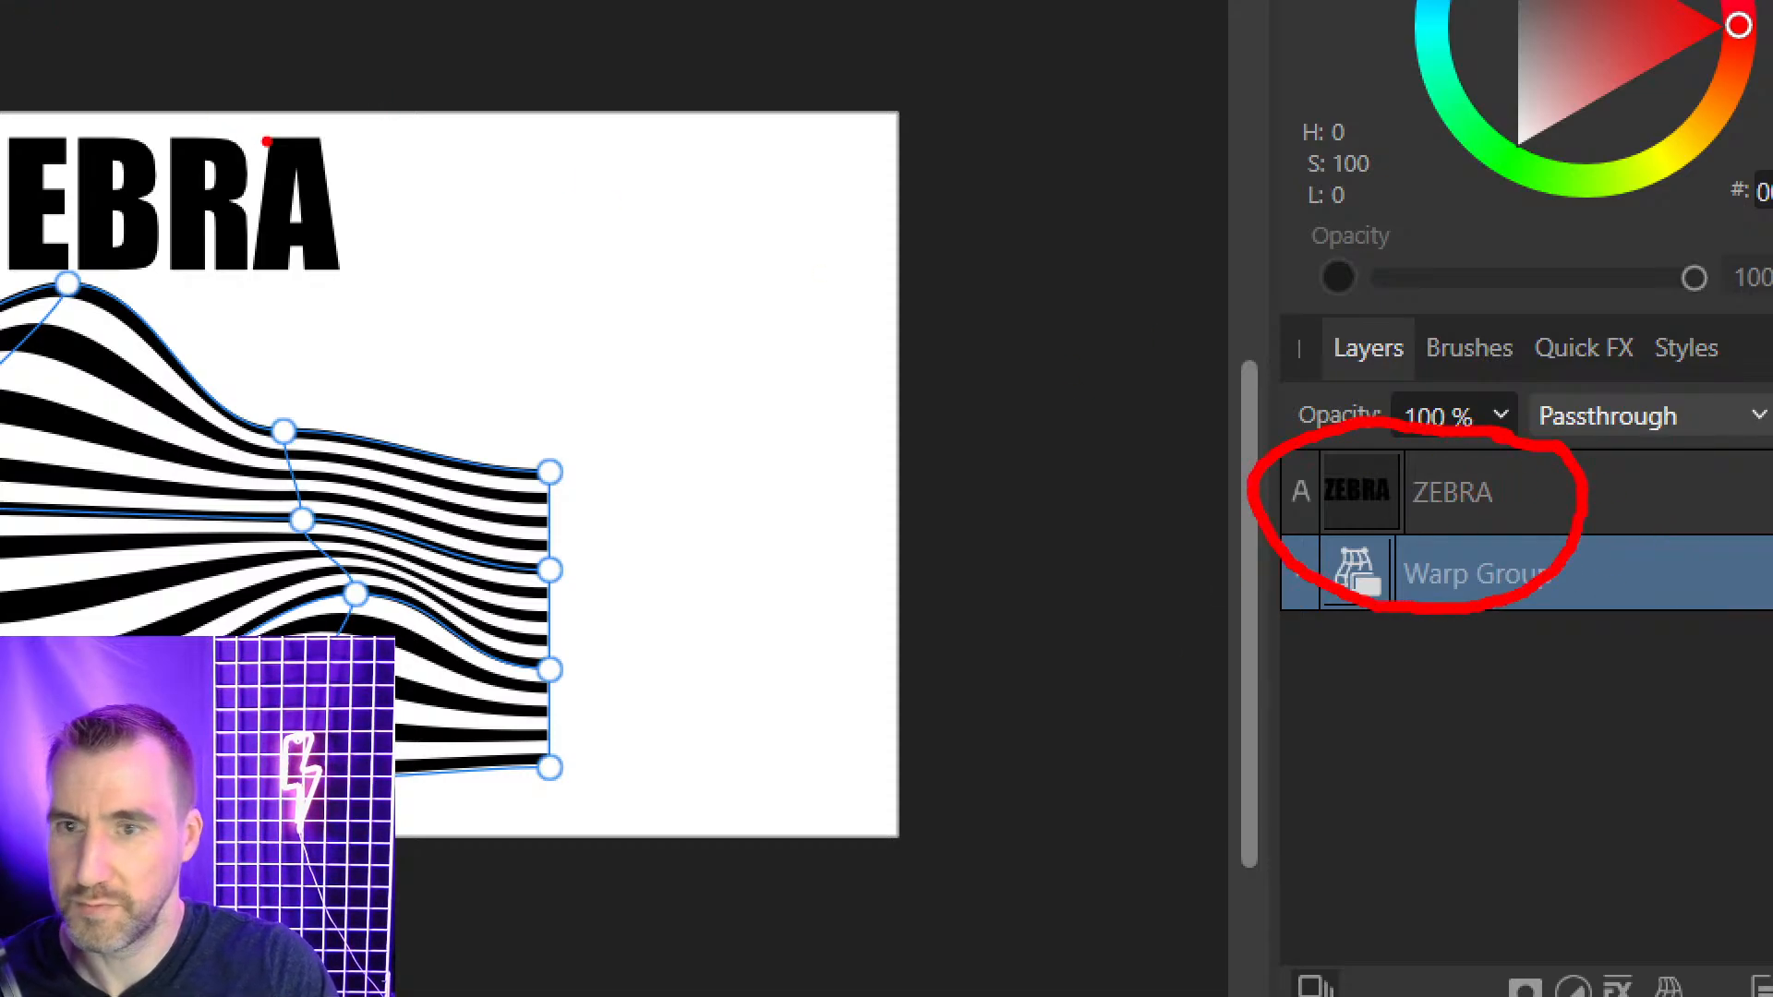
pyautogui.press('Escape')
pyautogui.moveTo(1515, 563); pyautogui.dragTo(1557, 519)
pyautogui.click(427, 145)
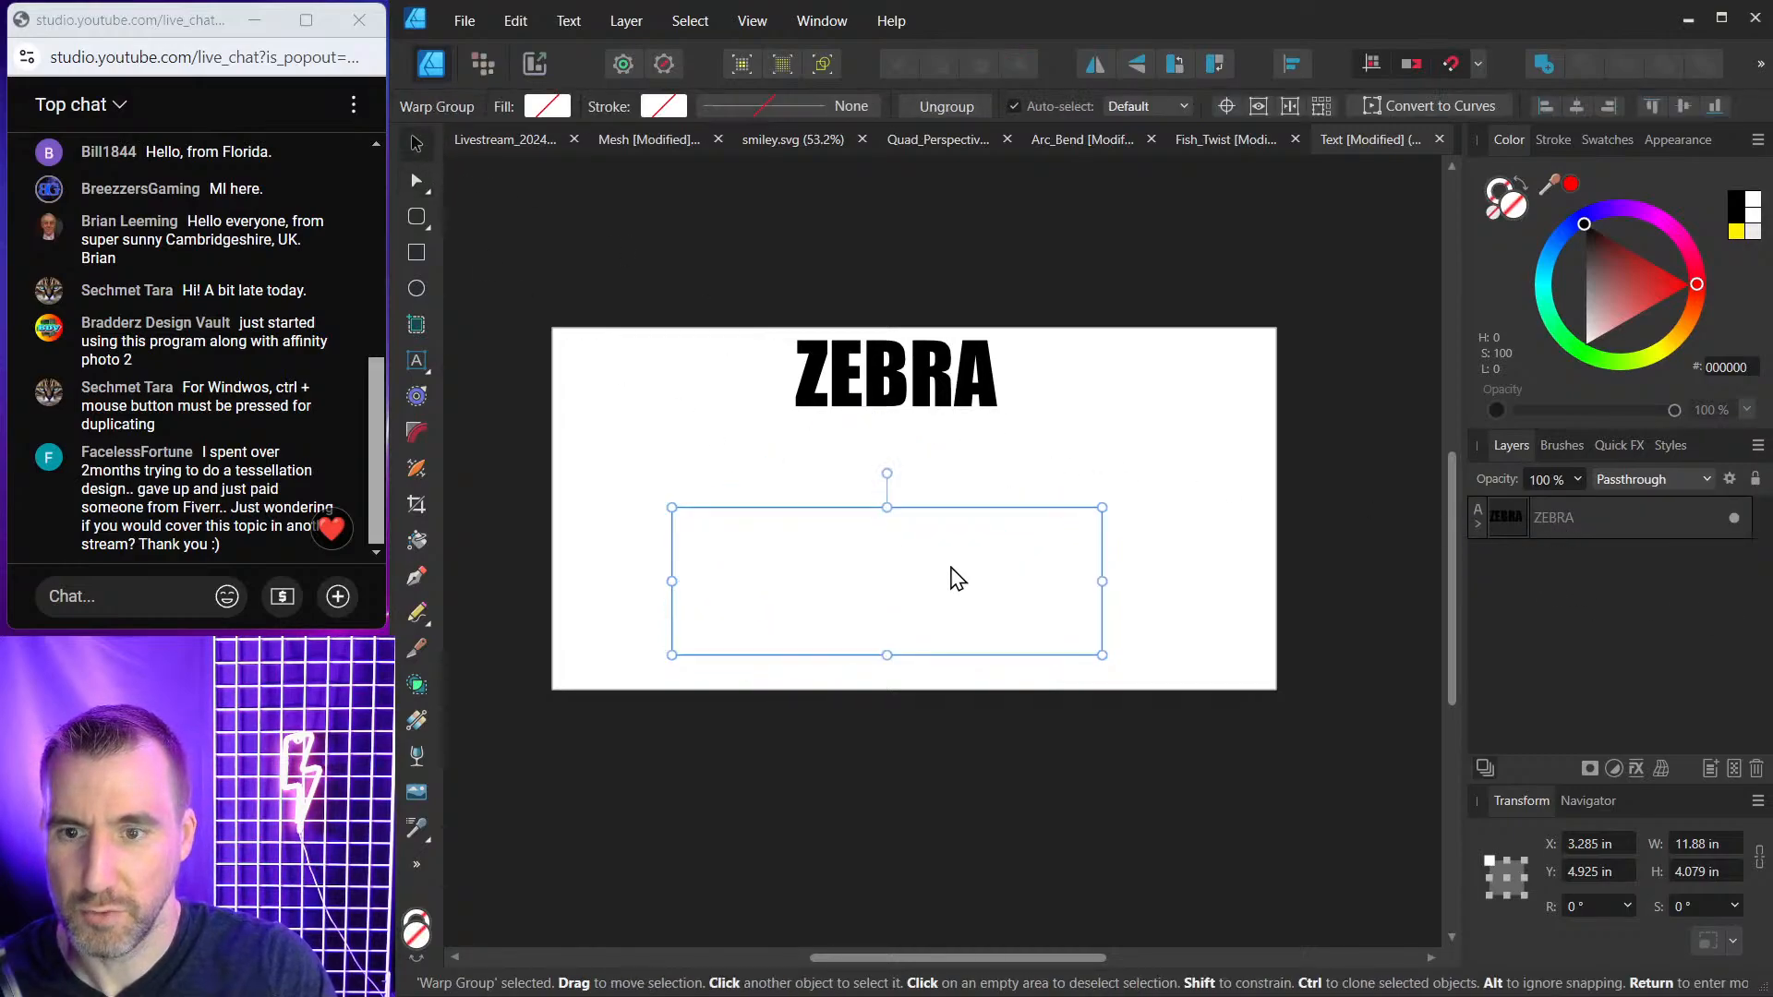
pyautogui.moveTo(951, 578); pyautogui.dragTo(958, 398)
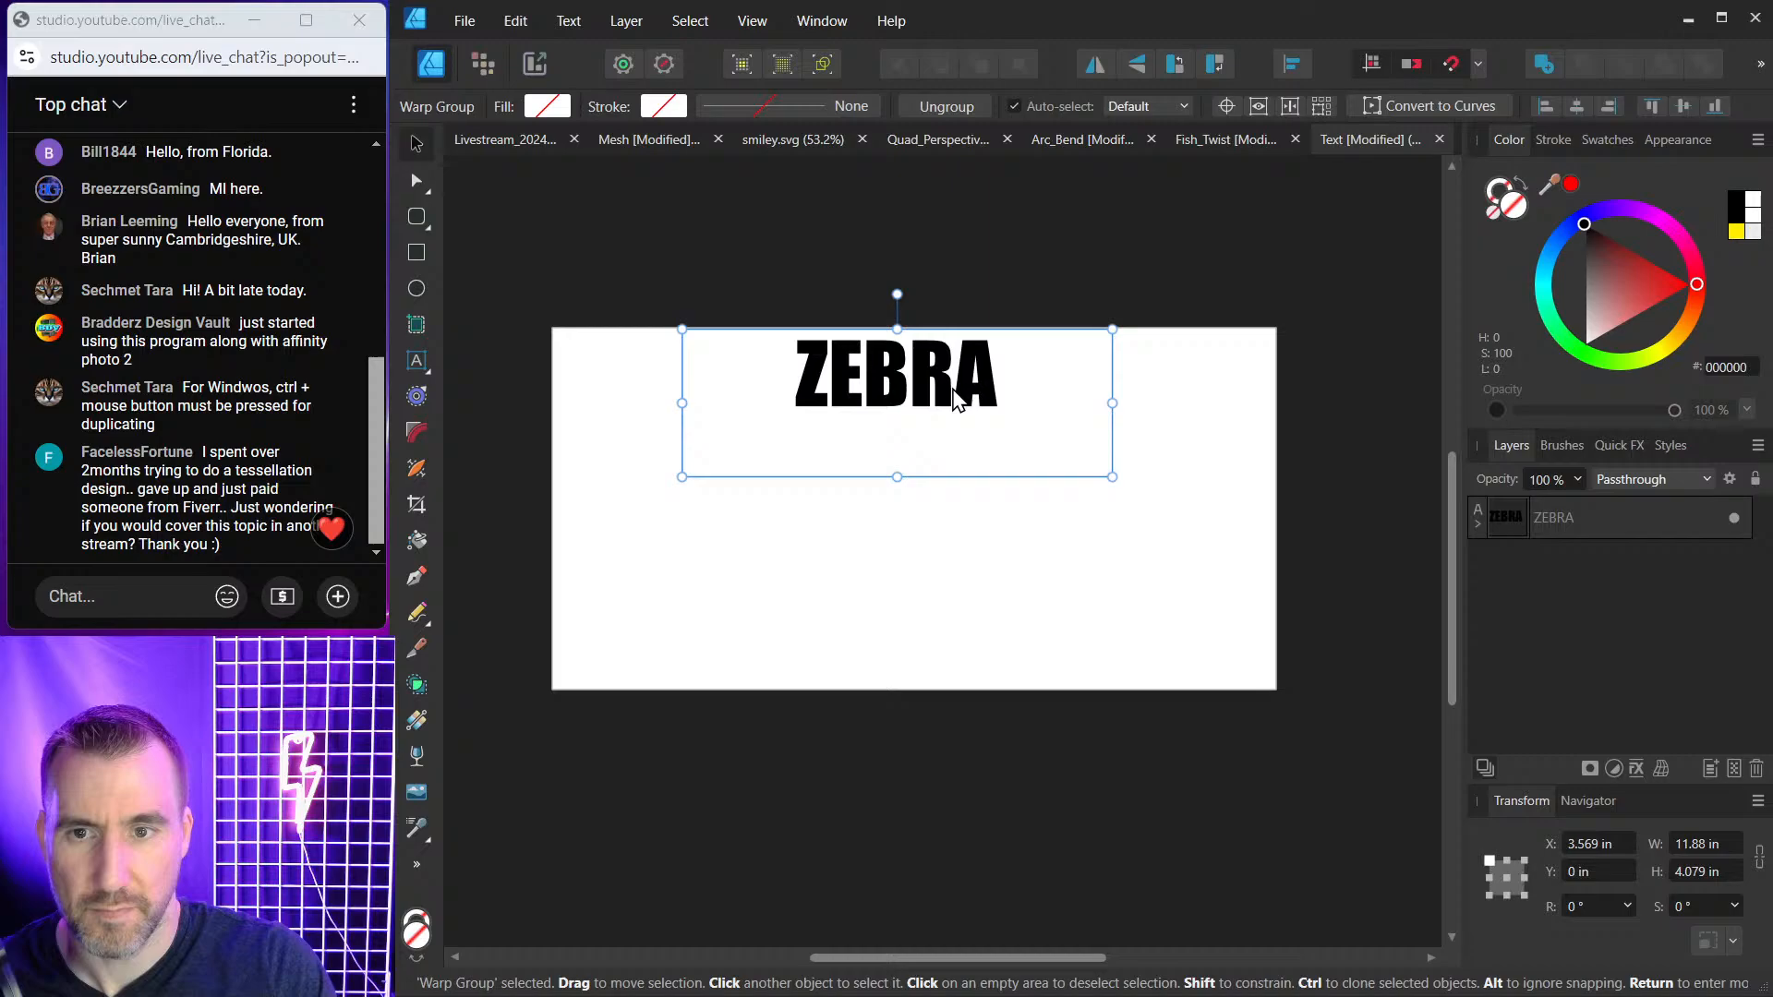
# Select the stripe group nested in the warp group inside the ZEBRA text and fill it with white (FFFFFF).
pyautogui.click(1479, 523)
pyautogui.click(1487, 558)
pyautogui.click(1514, 597)
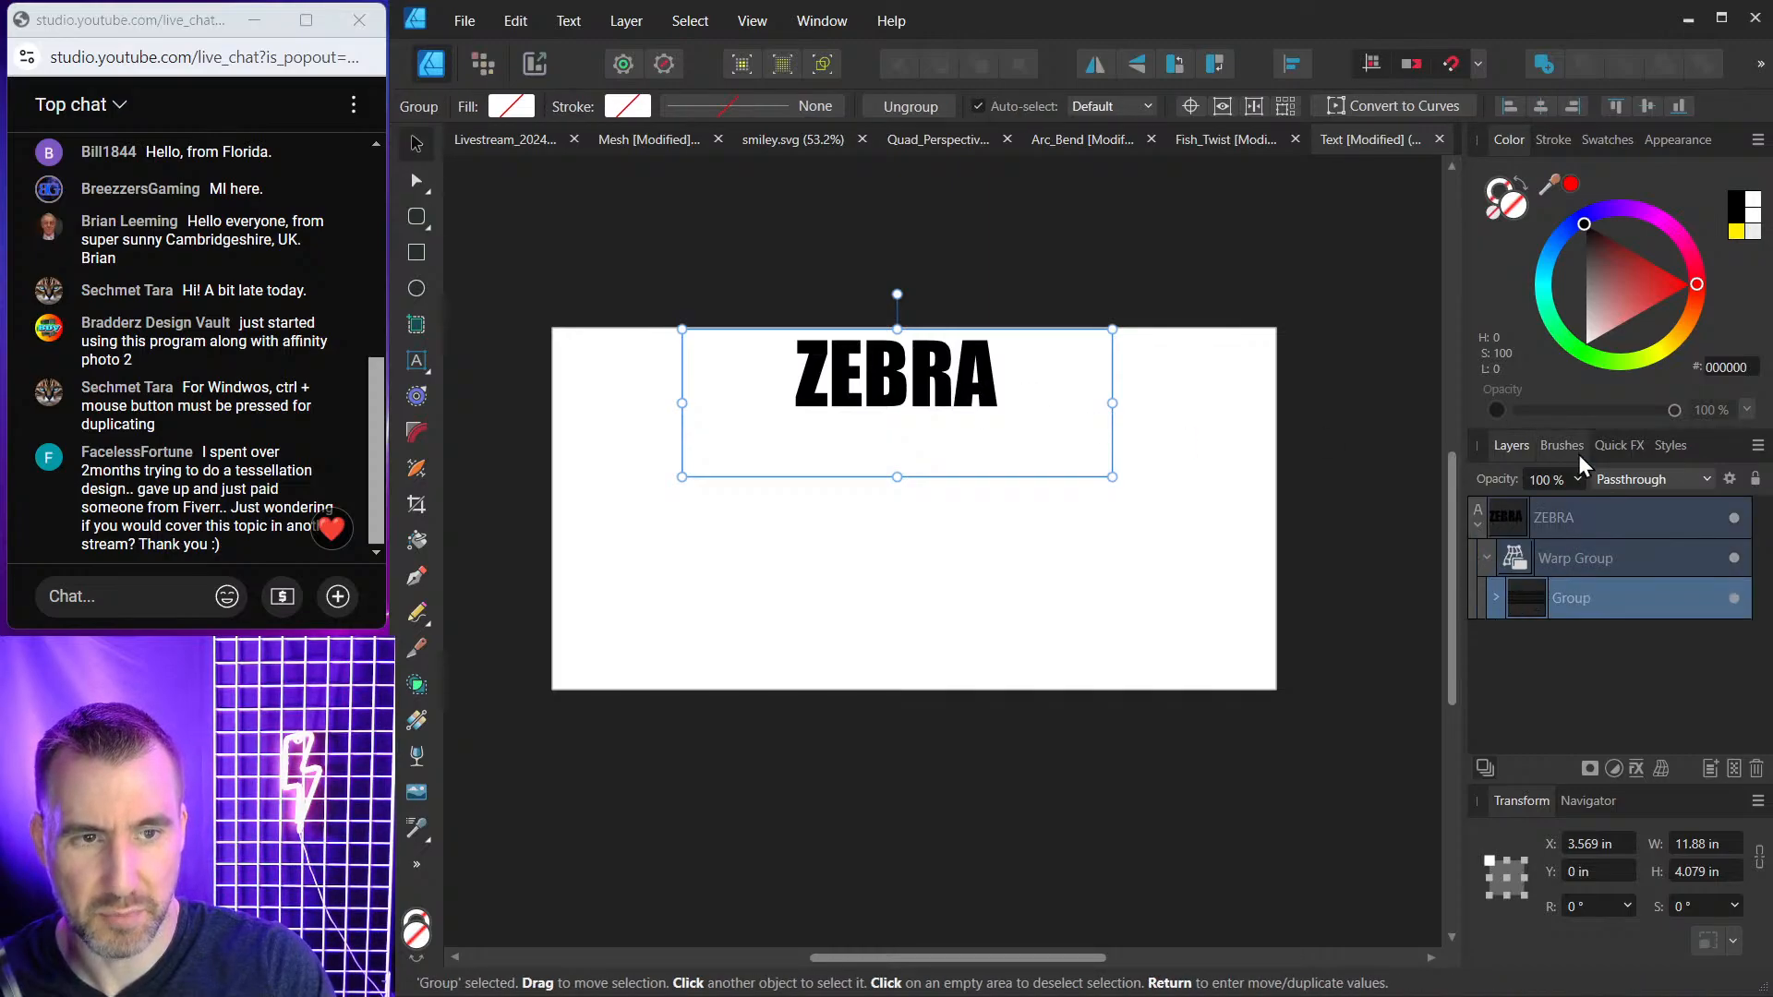
pyautogui.moveTo(1612, 294); pyautogui.dragTo(1571, 413)
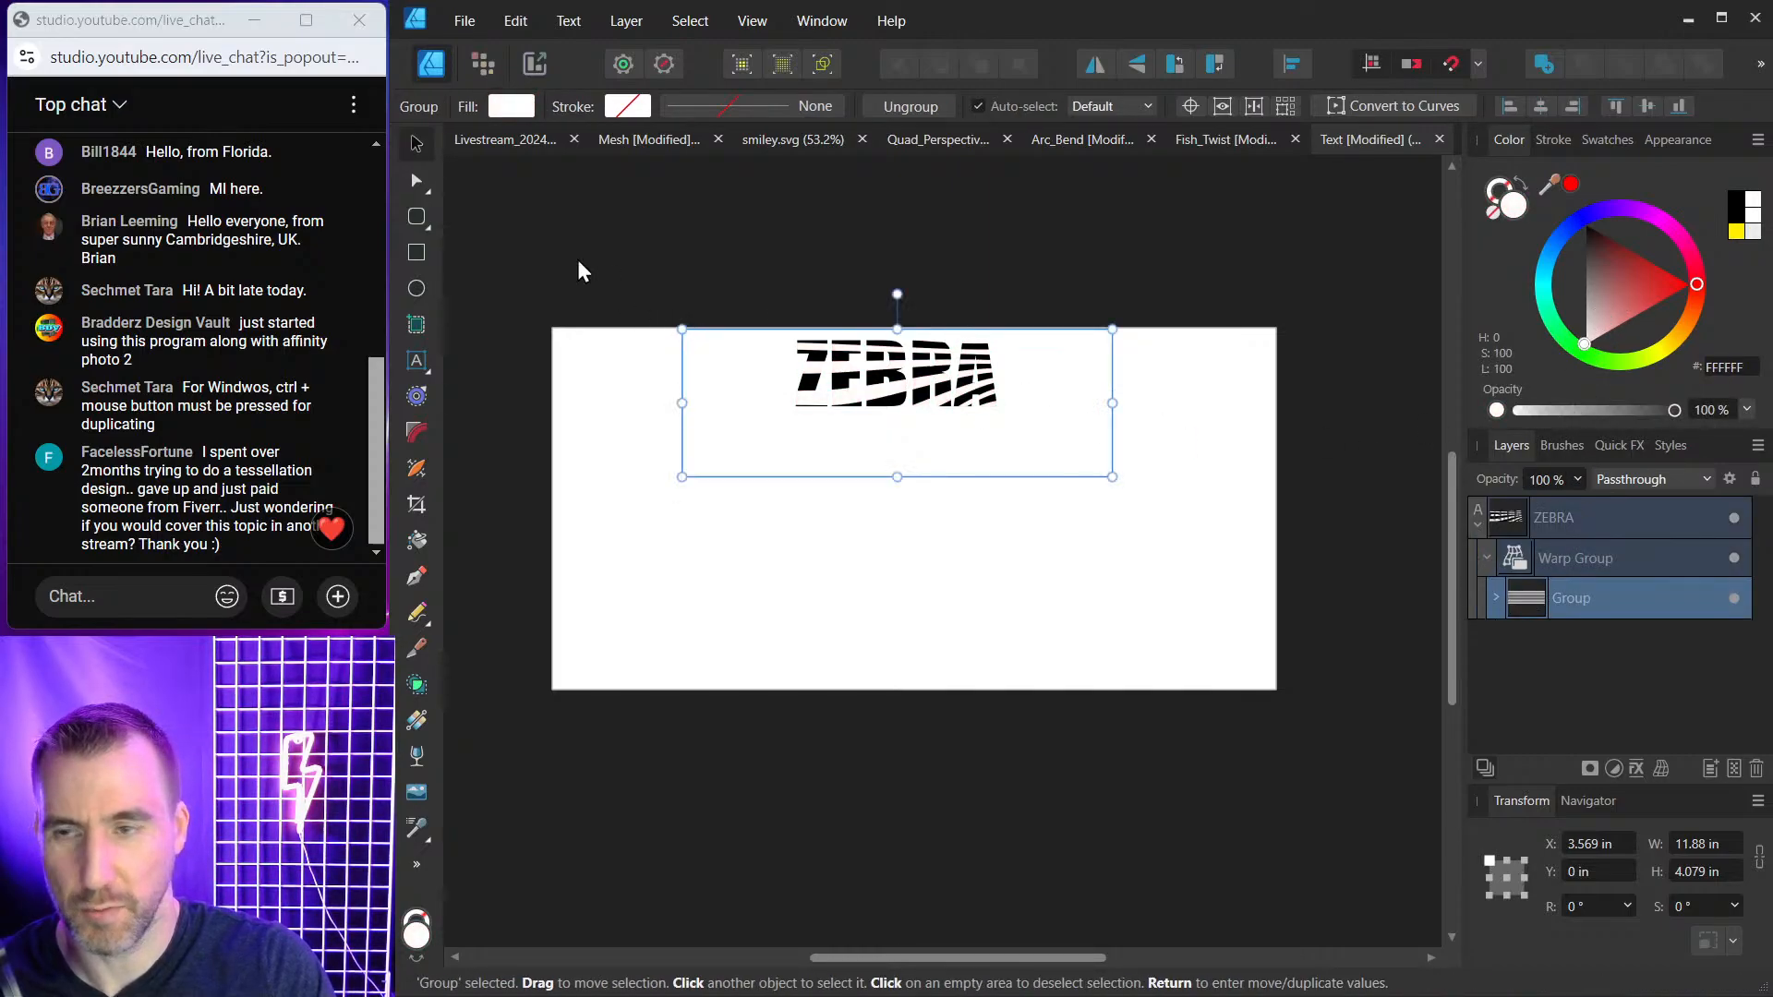
# Move the ZEBRA text with its clipped stripes down from the page's upper edge and deselect it.
pyautogui.moveTo(637, 211); pyautogui.dragTo(1097, 499)
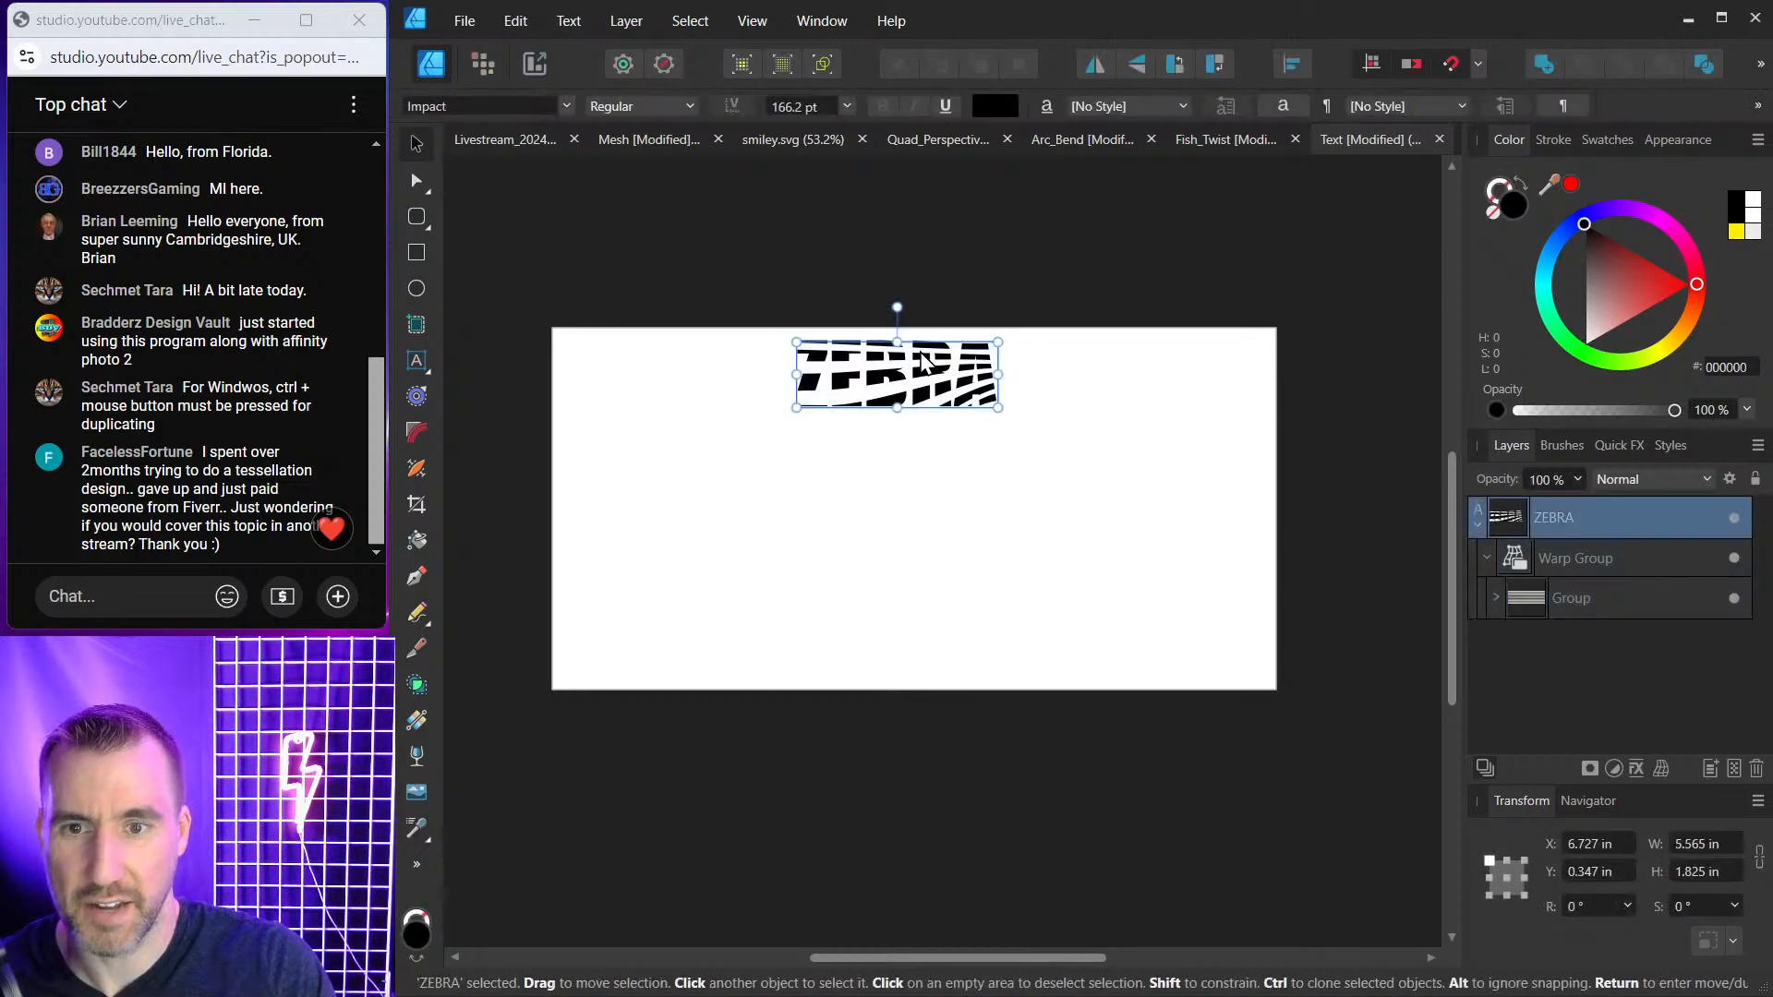
pyautogui.moveTo(922, 346); pyautogui.dragTo(932, 439)
pyautogui.click(1092, 412)
pyautogui.scroll(3, 1002, 448)
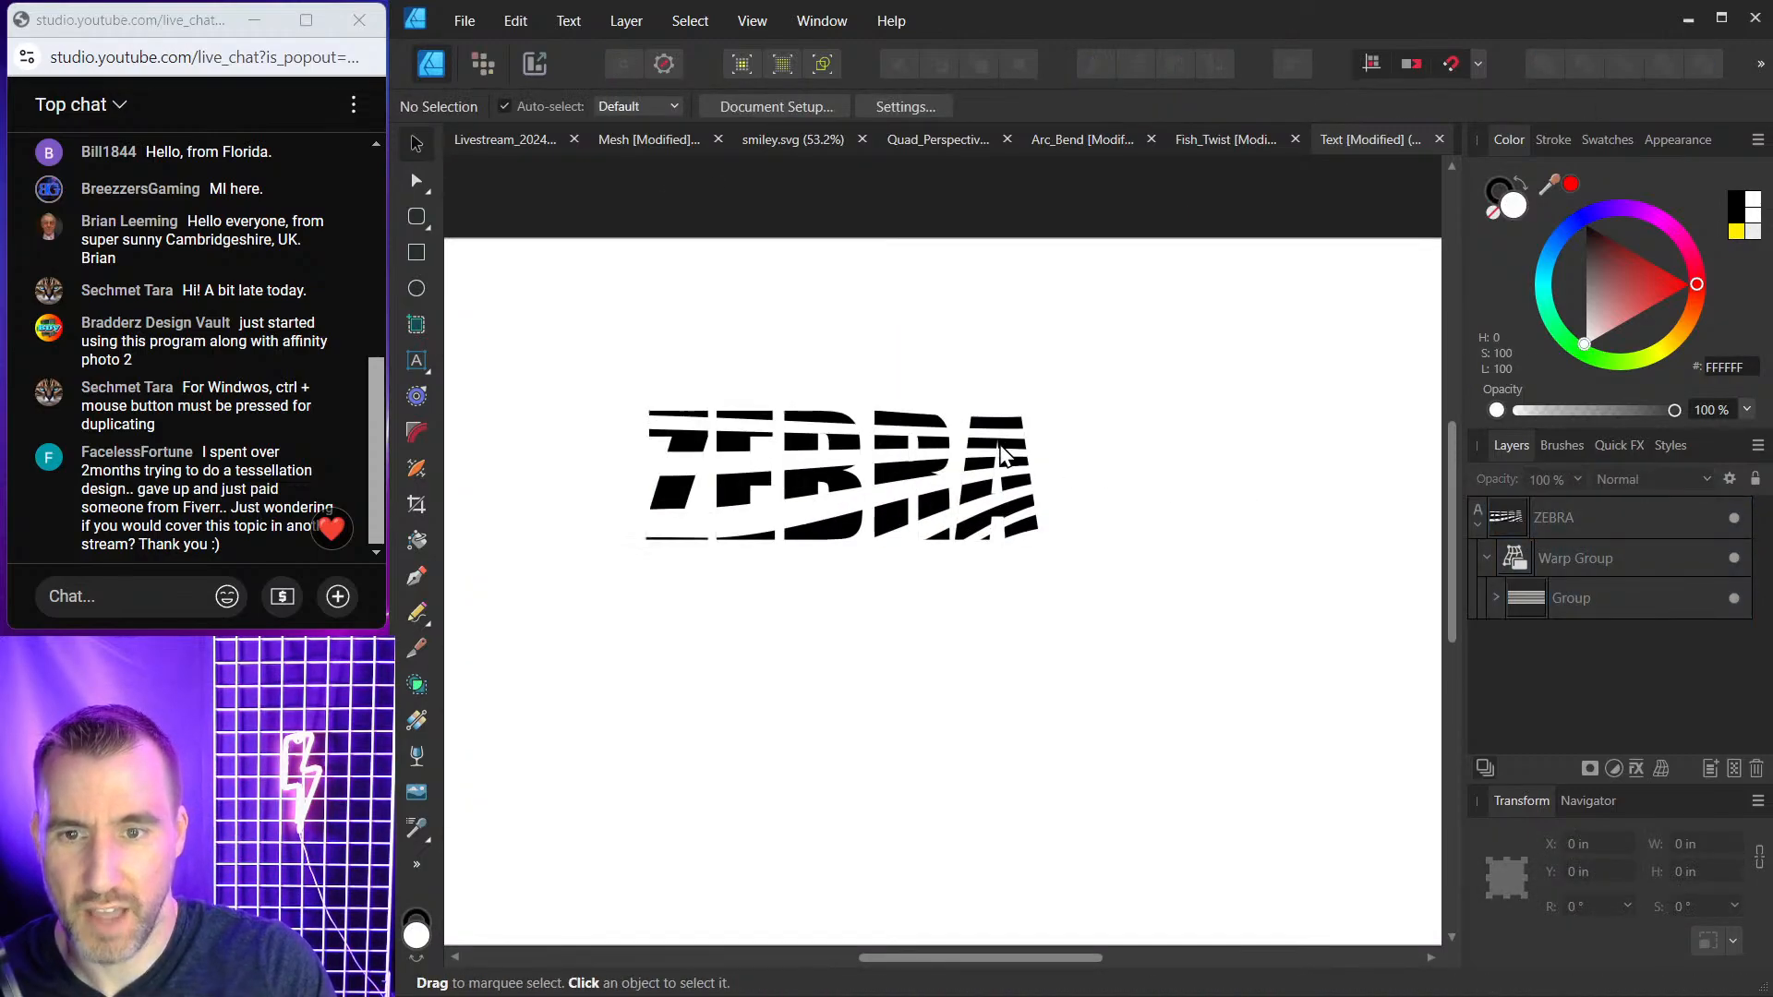
# Recolour the stripe group inside the ZEBRA text's warp group to orange (FF7400).
pyautogui.click(1514, 558)
pyautogui.click(1548, 598)
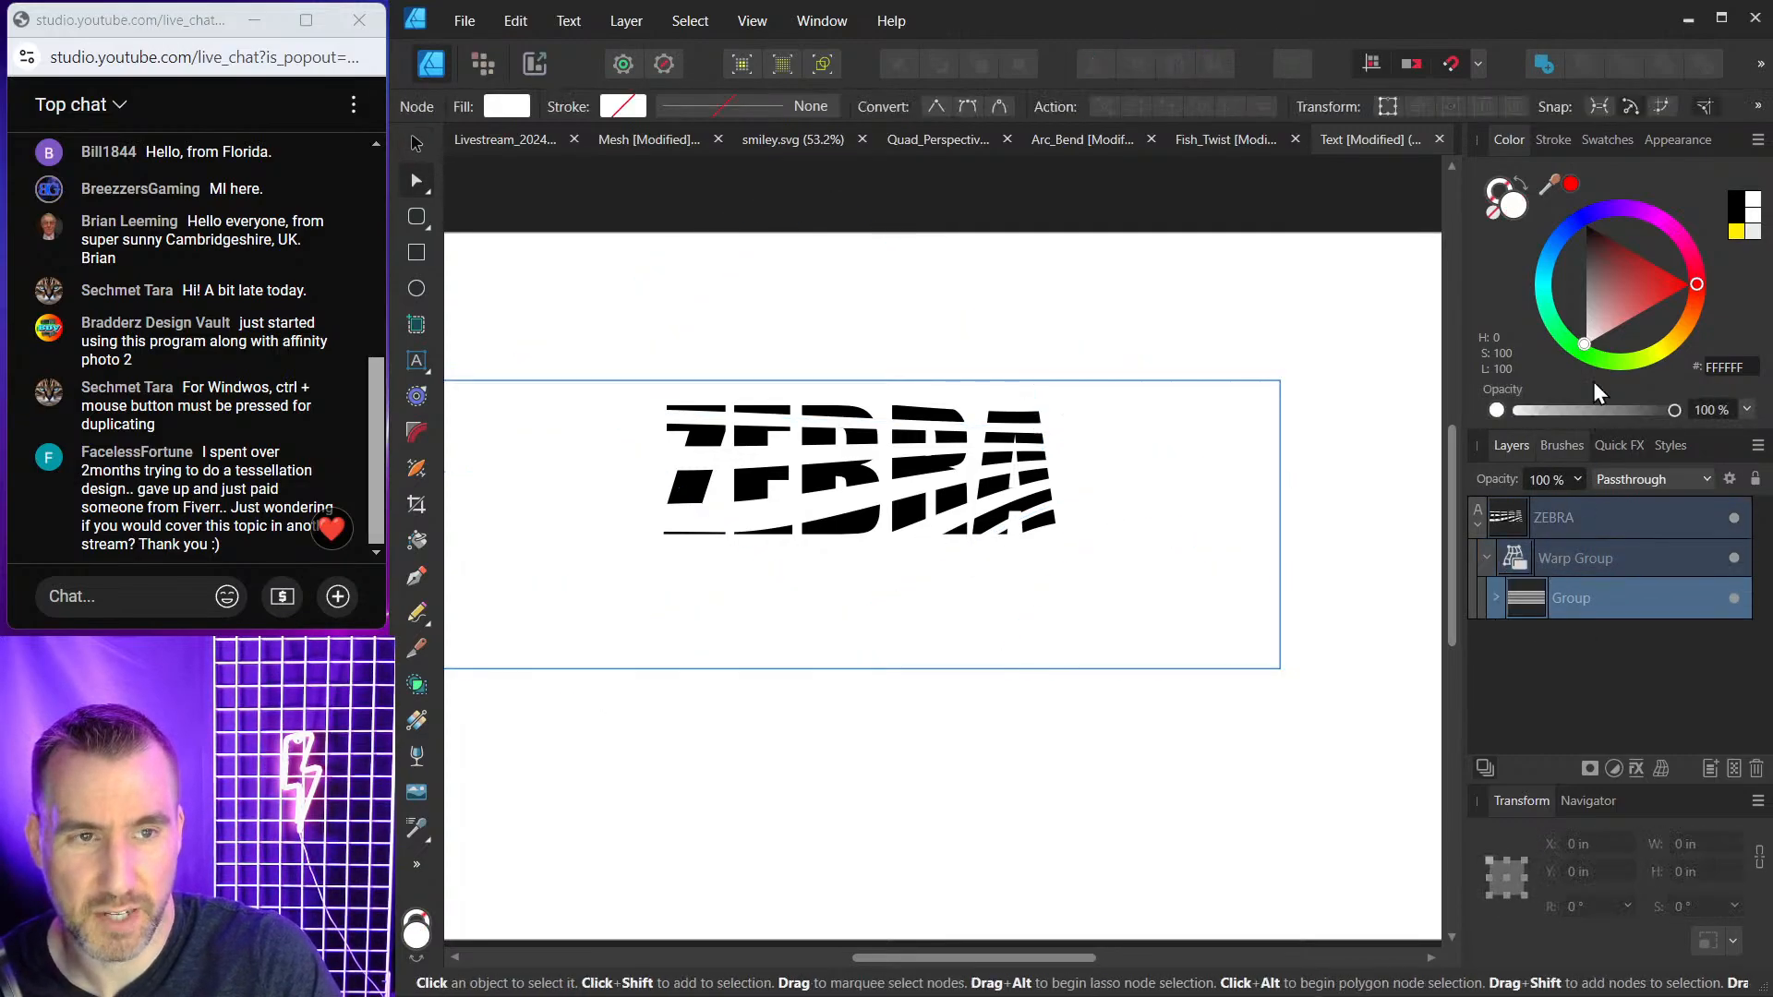
pyautogui.moveTo(1616, 332); pyautogui.dragTo(1693, 285)
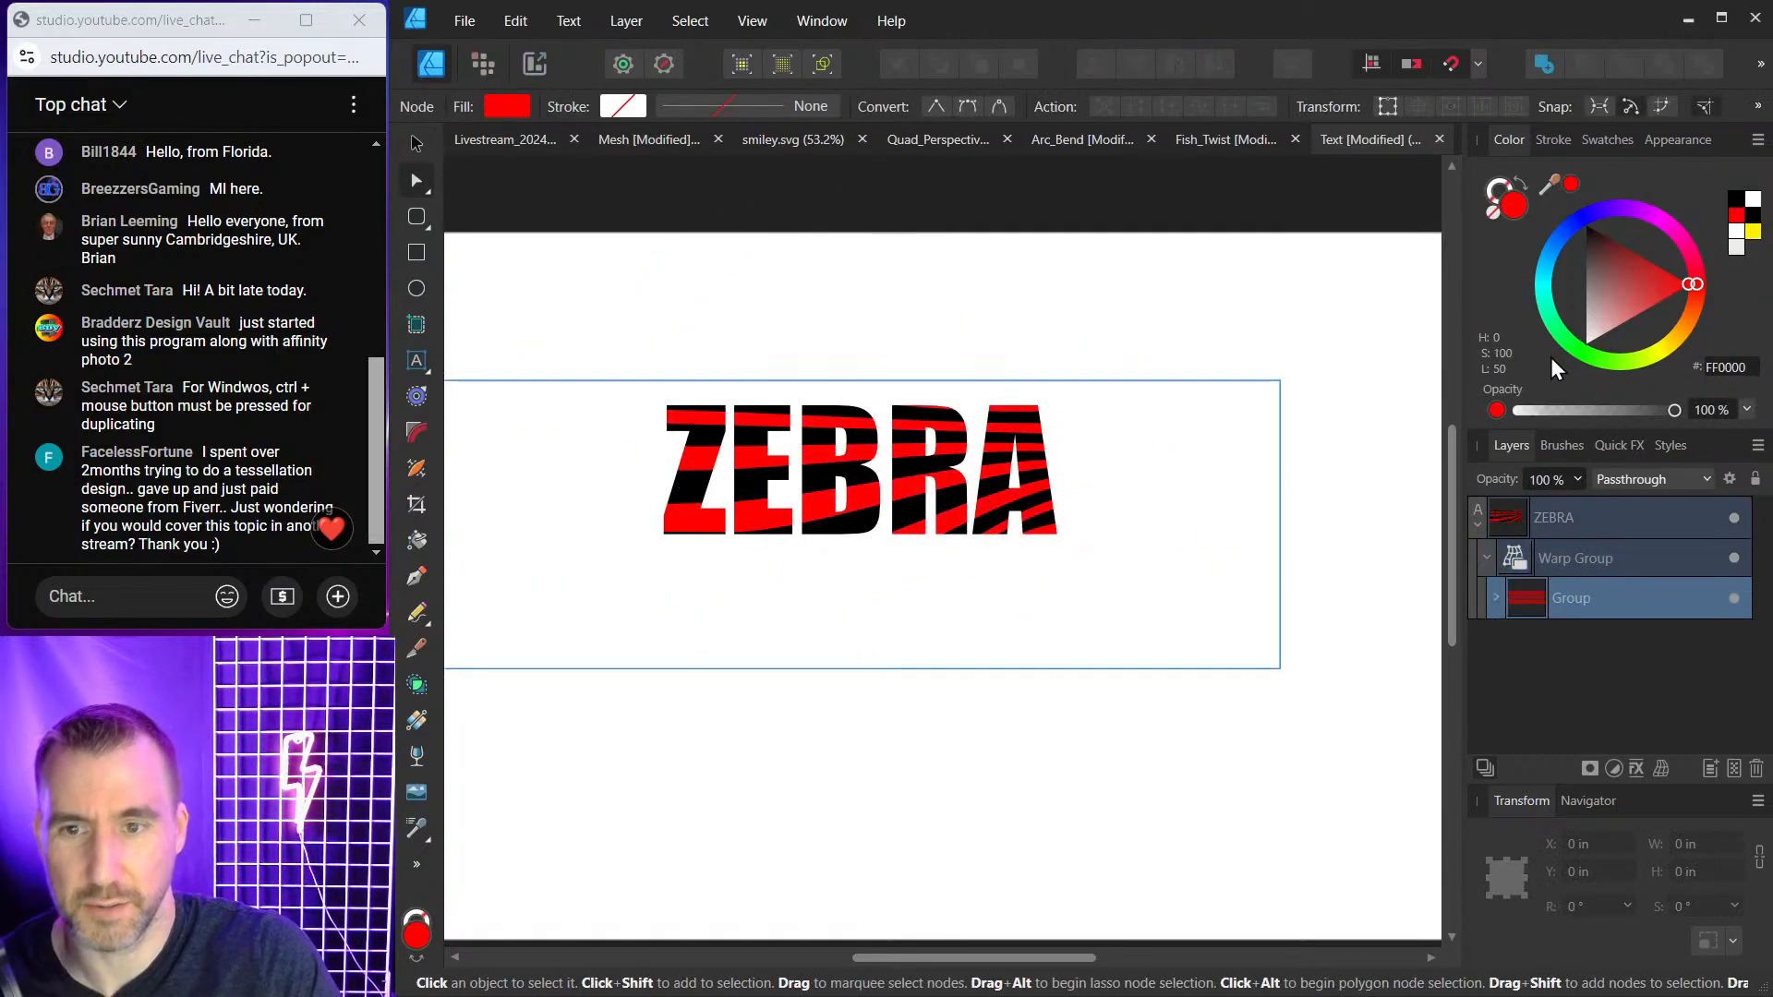
pyautogui.moveTo(1660, 222); pyautogui.dragTo(1711, 325)
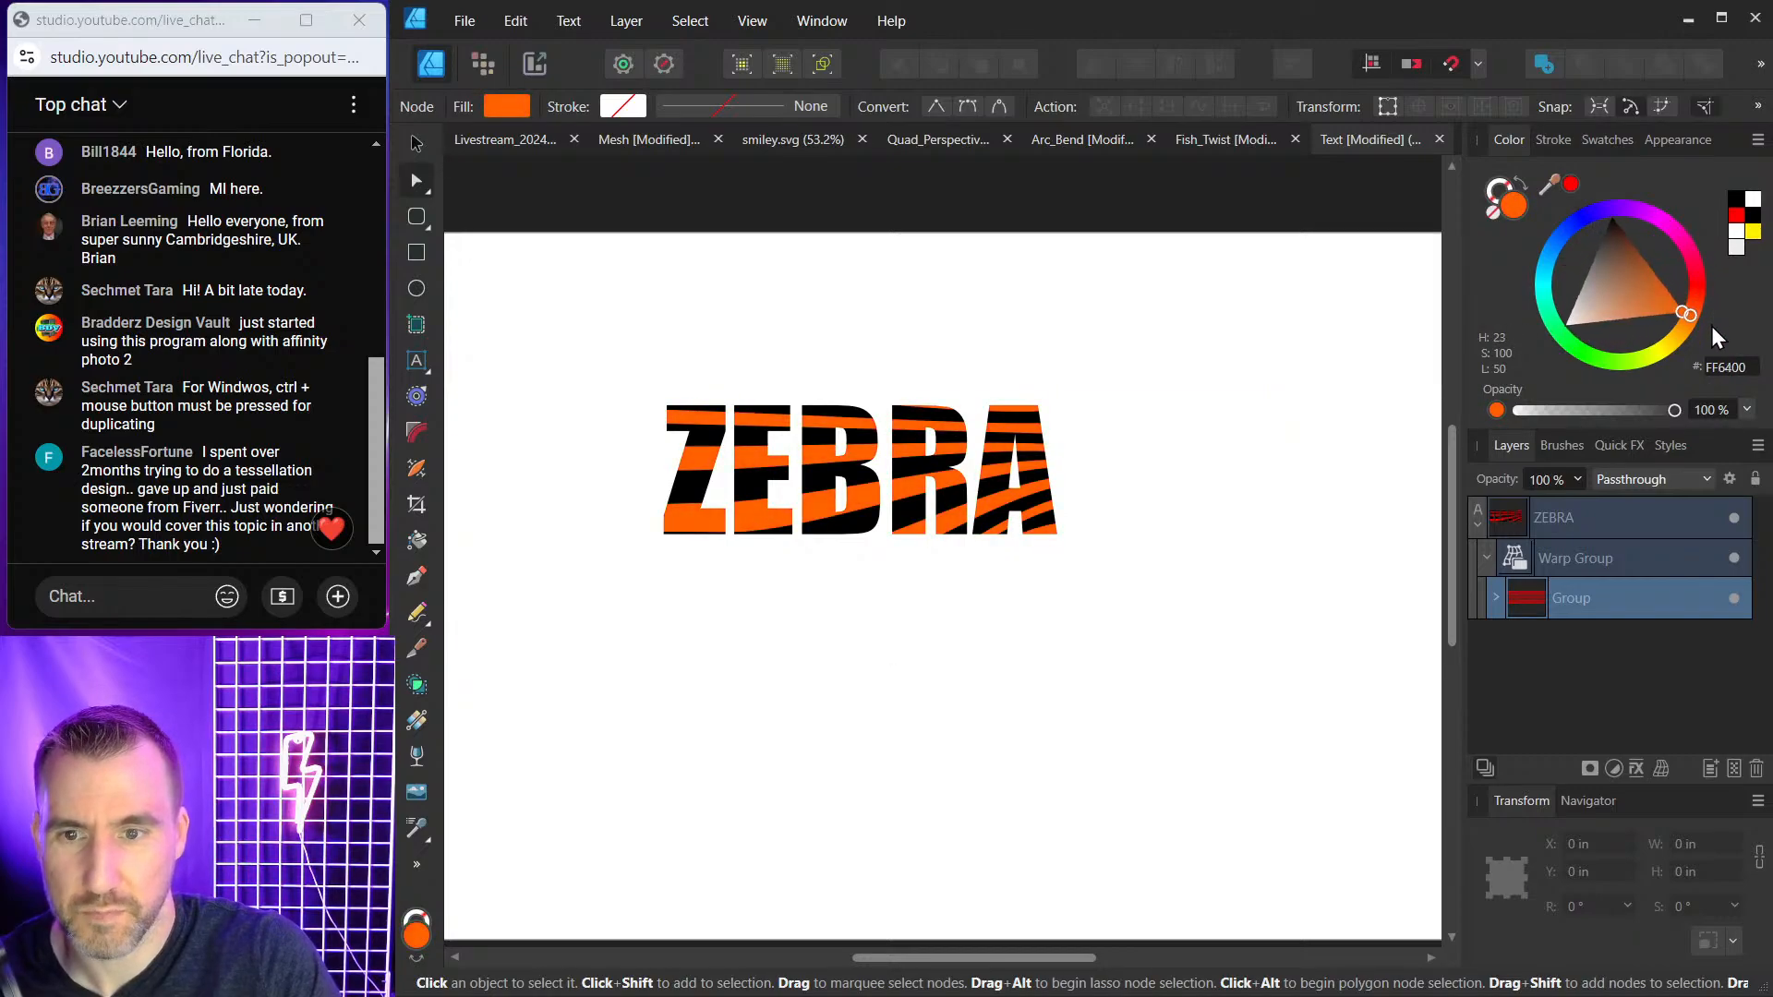
# Reshape the warp mesh by flattening its upper-edge peak, pulling the lower-edge node down and shifting the inner nodes around the letters, and deselect.
pyautogui.click(1493, 567)
pyautogui.moveTo(613, 415); pyautogui.dragTo(788, 469)
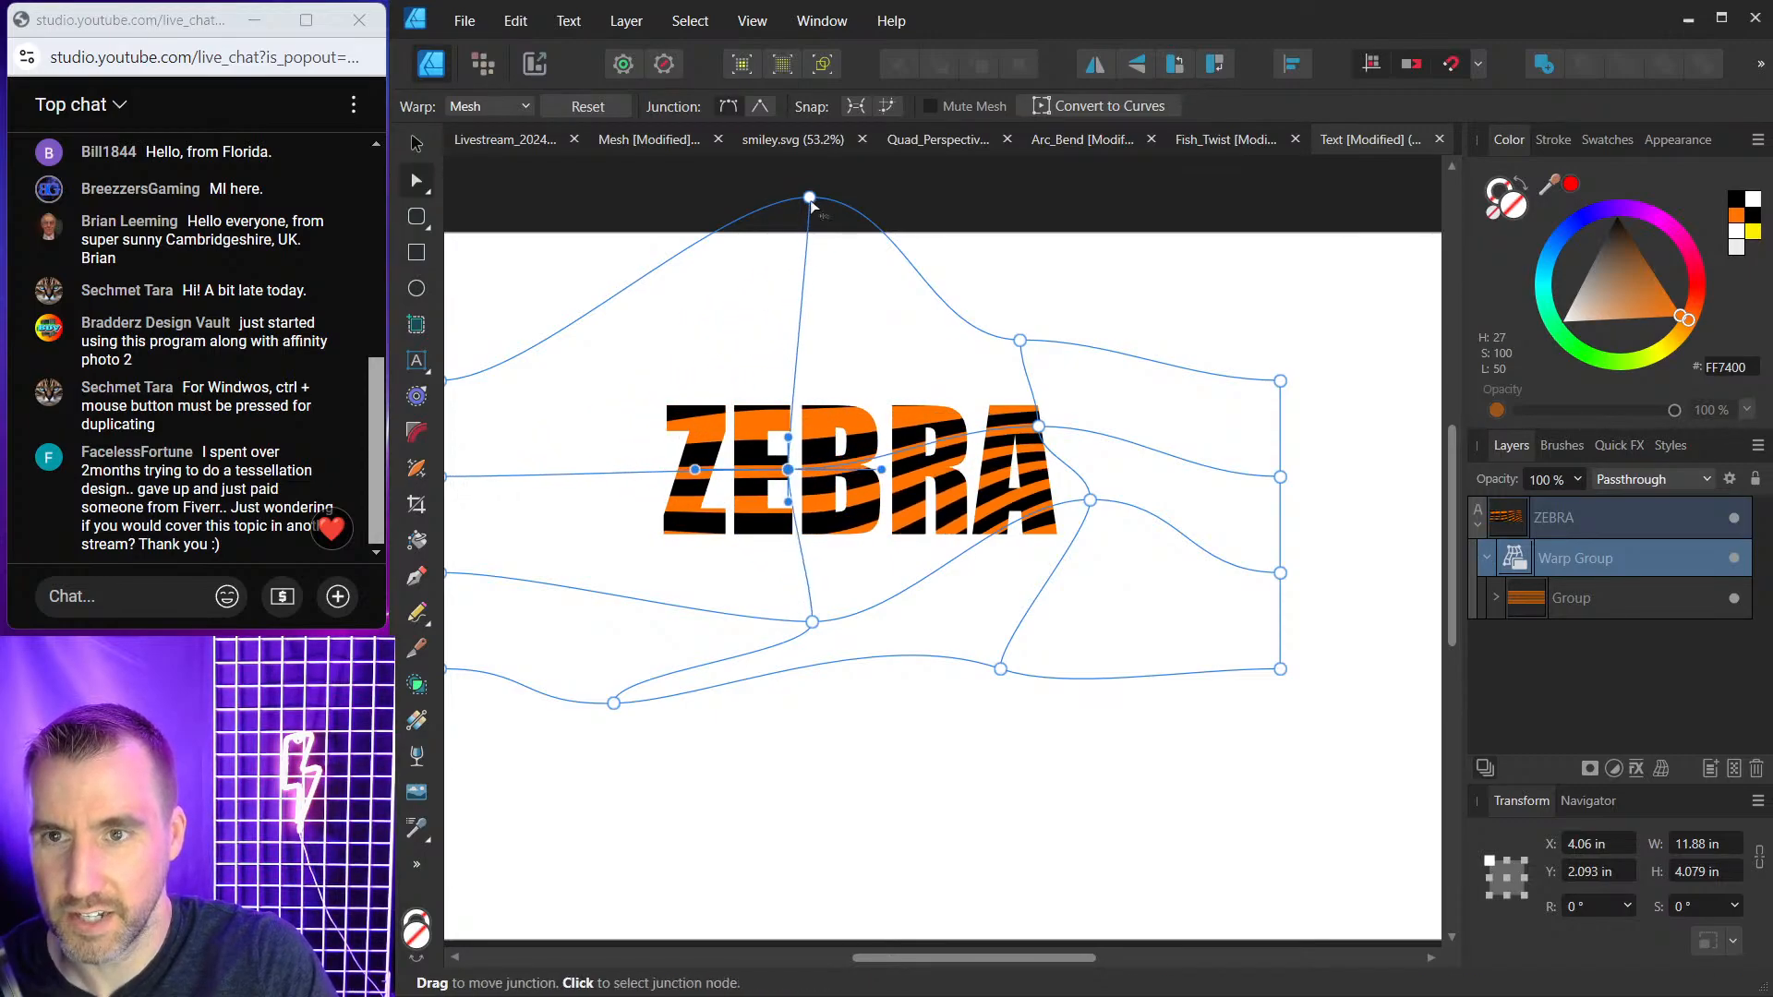
pyautogui.moveTo(809, 198); pyautogui.dragTo(786, 394)
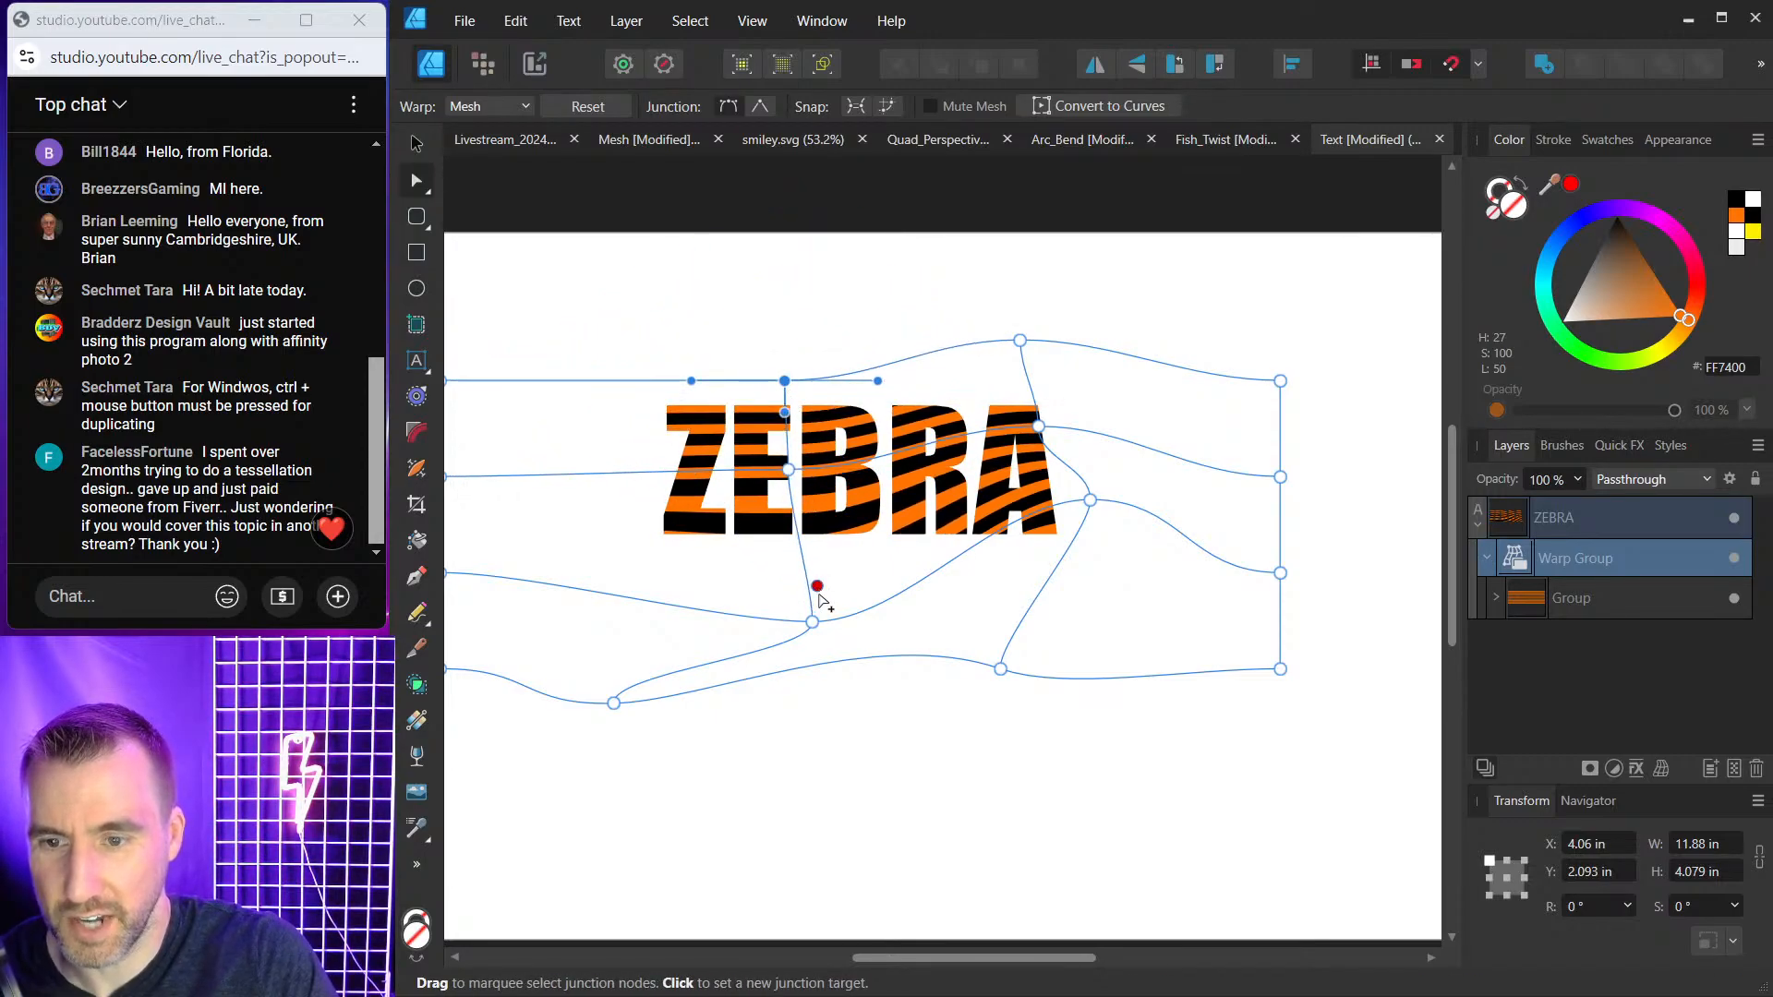
pyautogui.moveTo(613, 703); pyautogui.dragTo(645, 779)
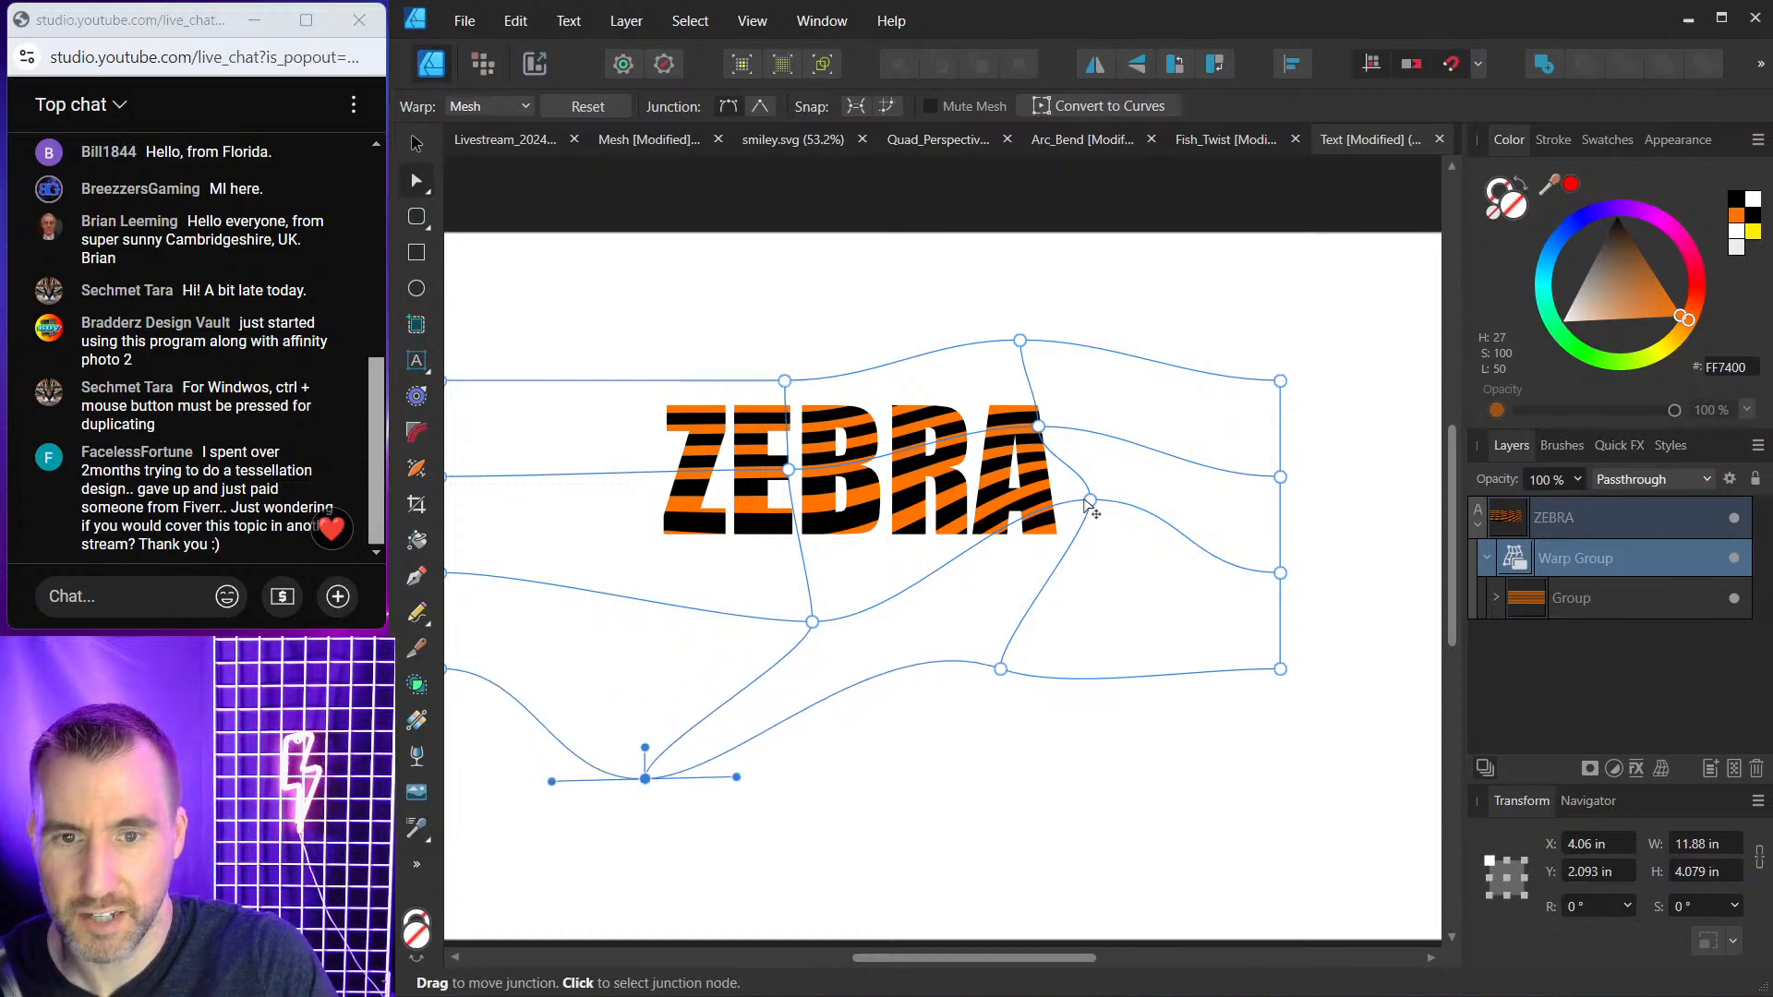
pyautogui.moveTo(1090, 500); pyautogui.dragTo(1023, 471)
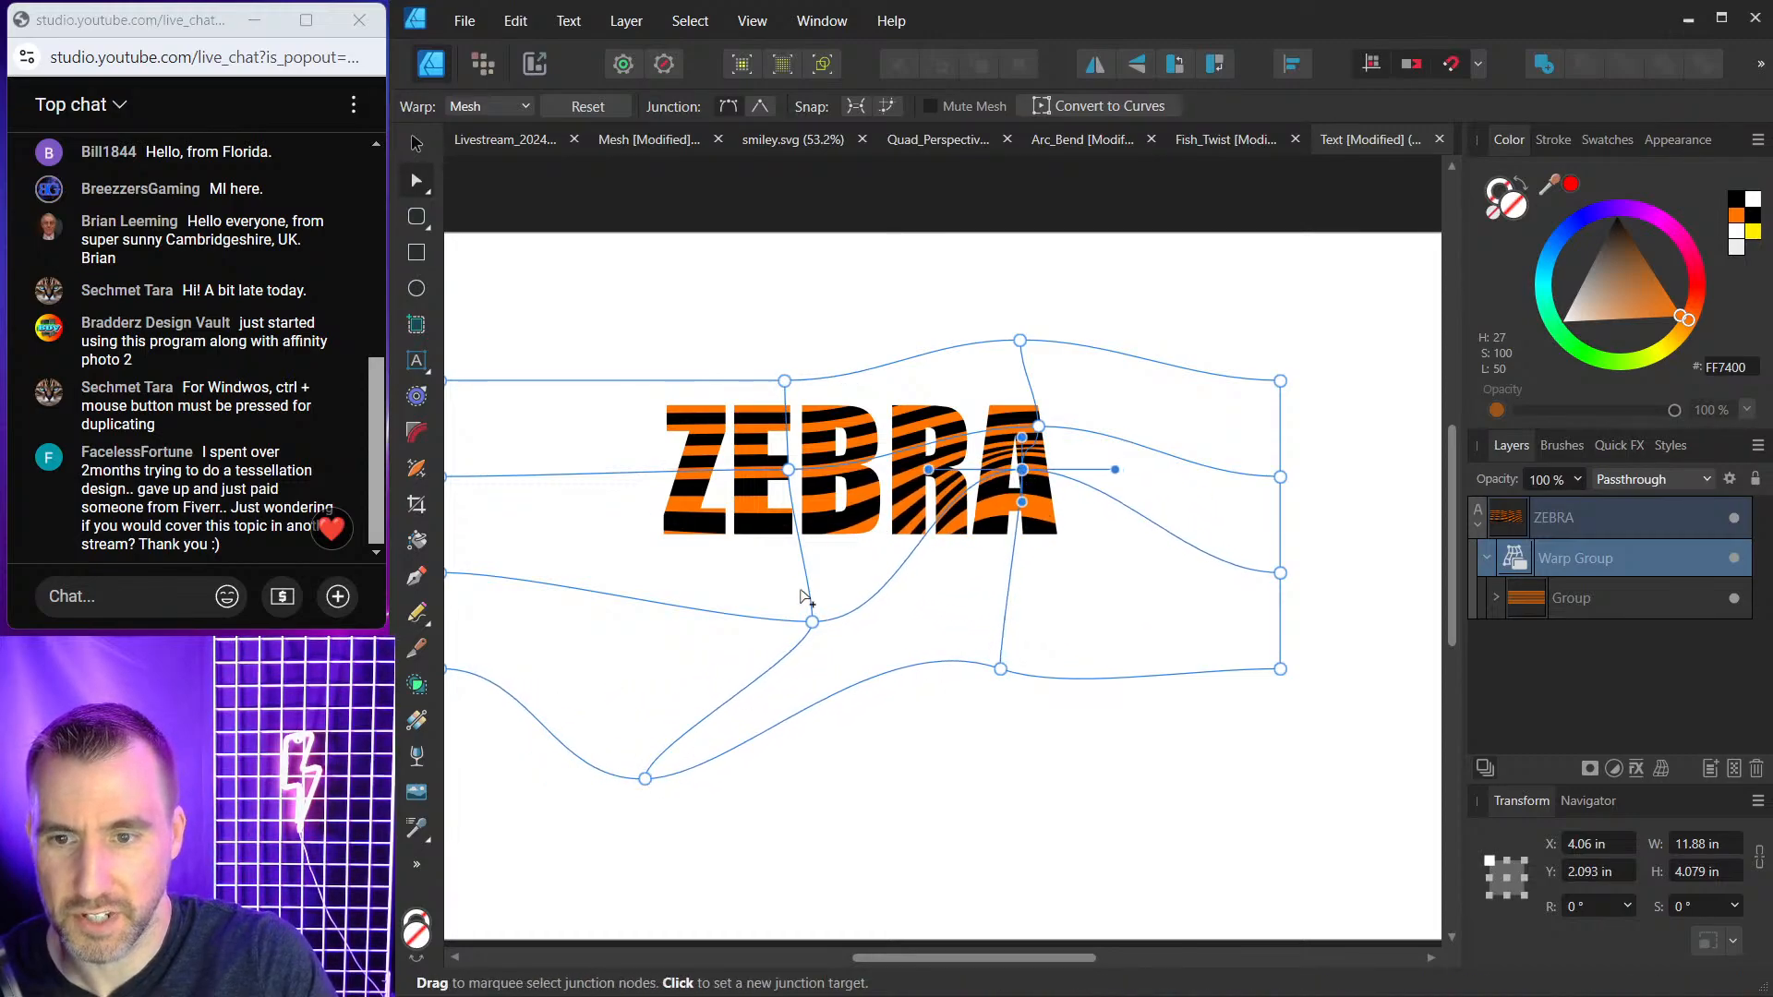
pyautogui.moveTo(812, 622); pyautogui.dragTo(809, 571)
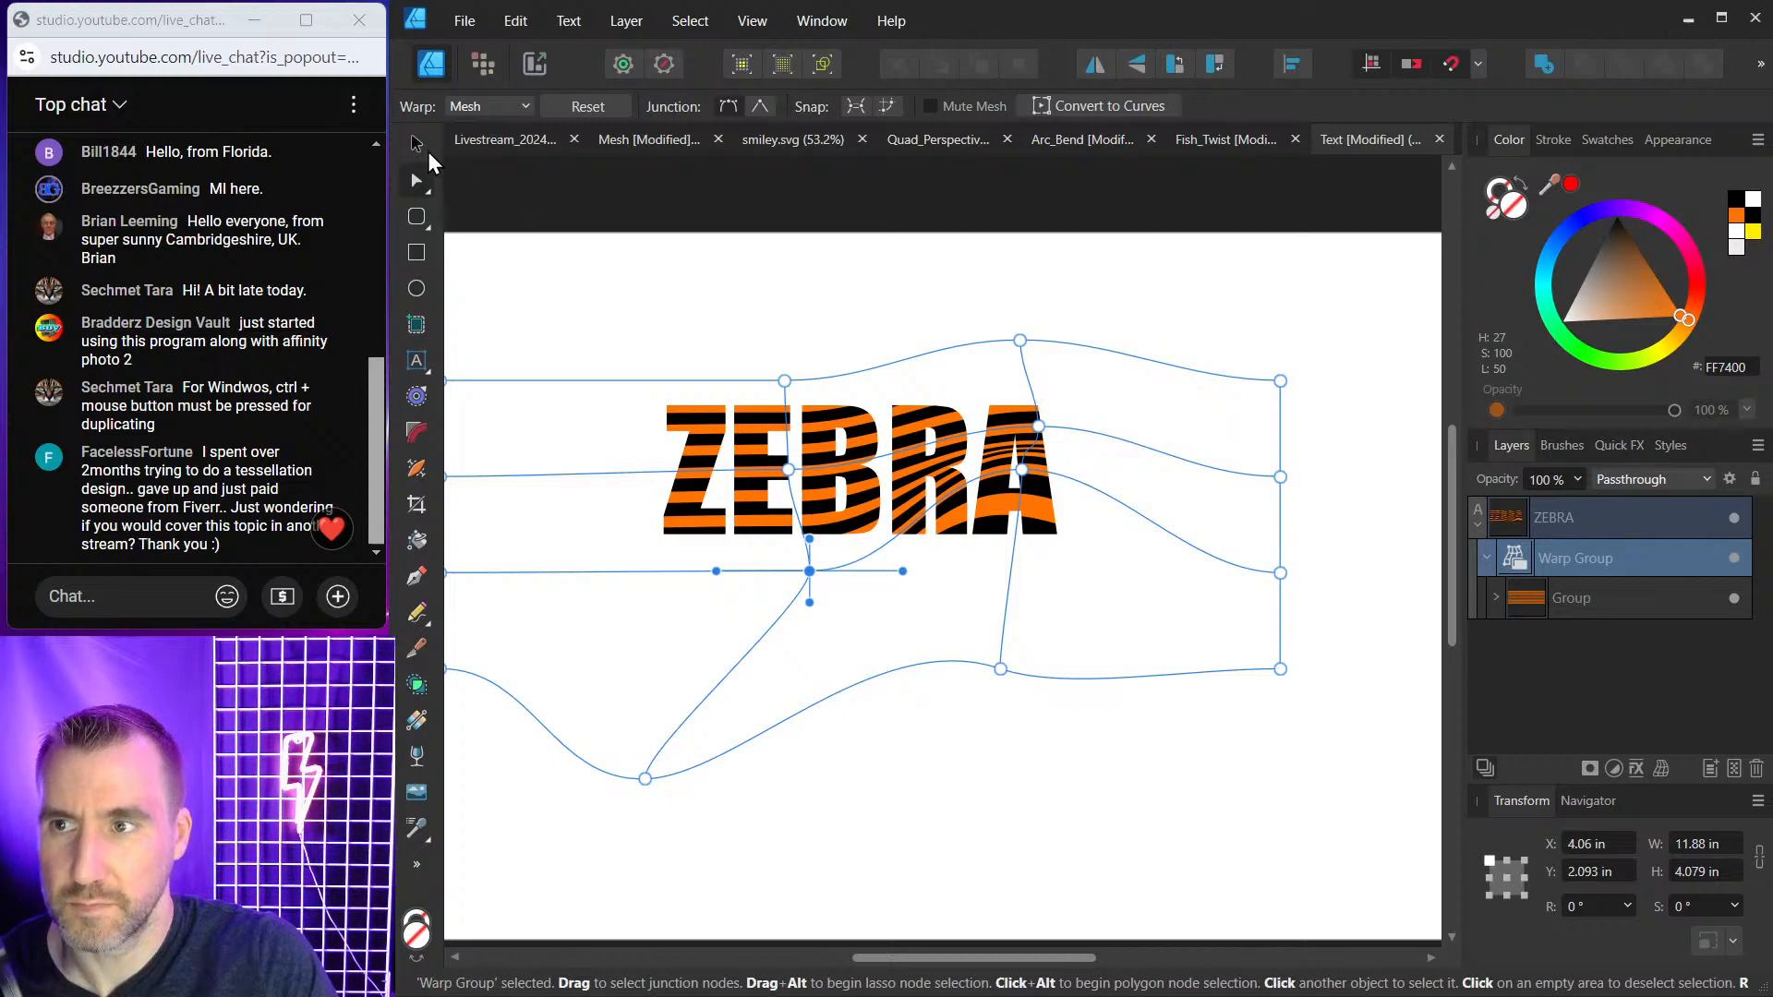
pyautogui.click(423, 148)
pyautogui.click(641, 236)
pyautogui.click(1486, 558)
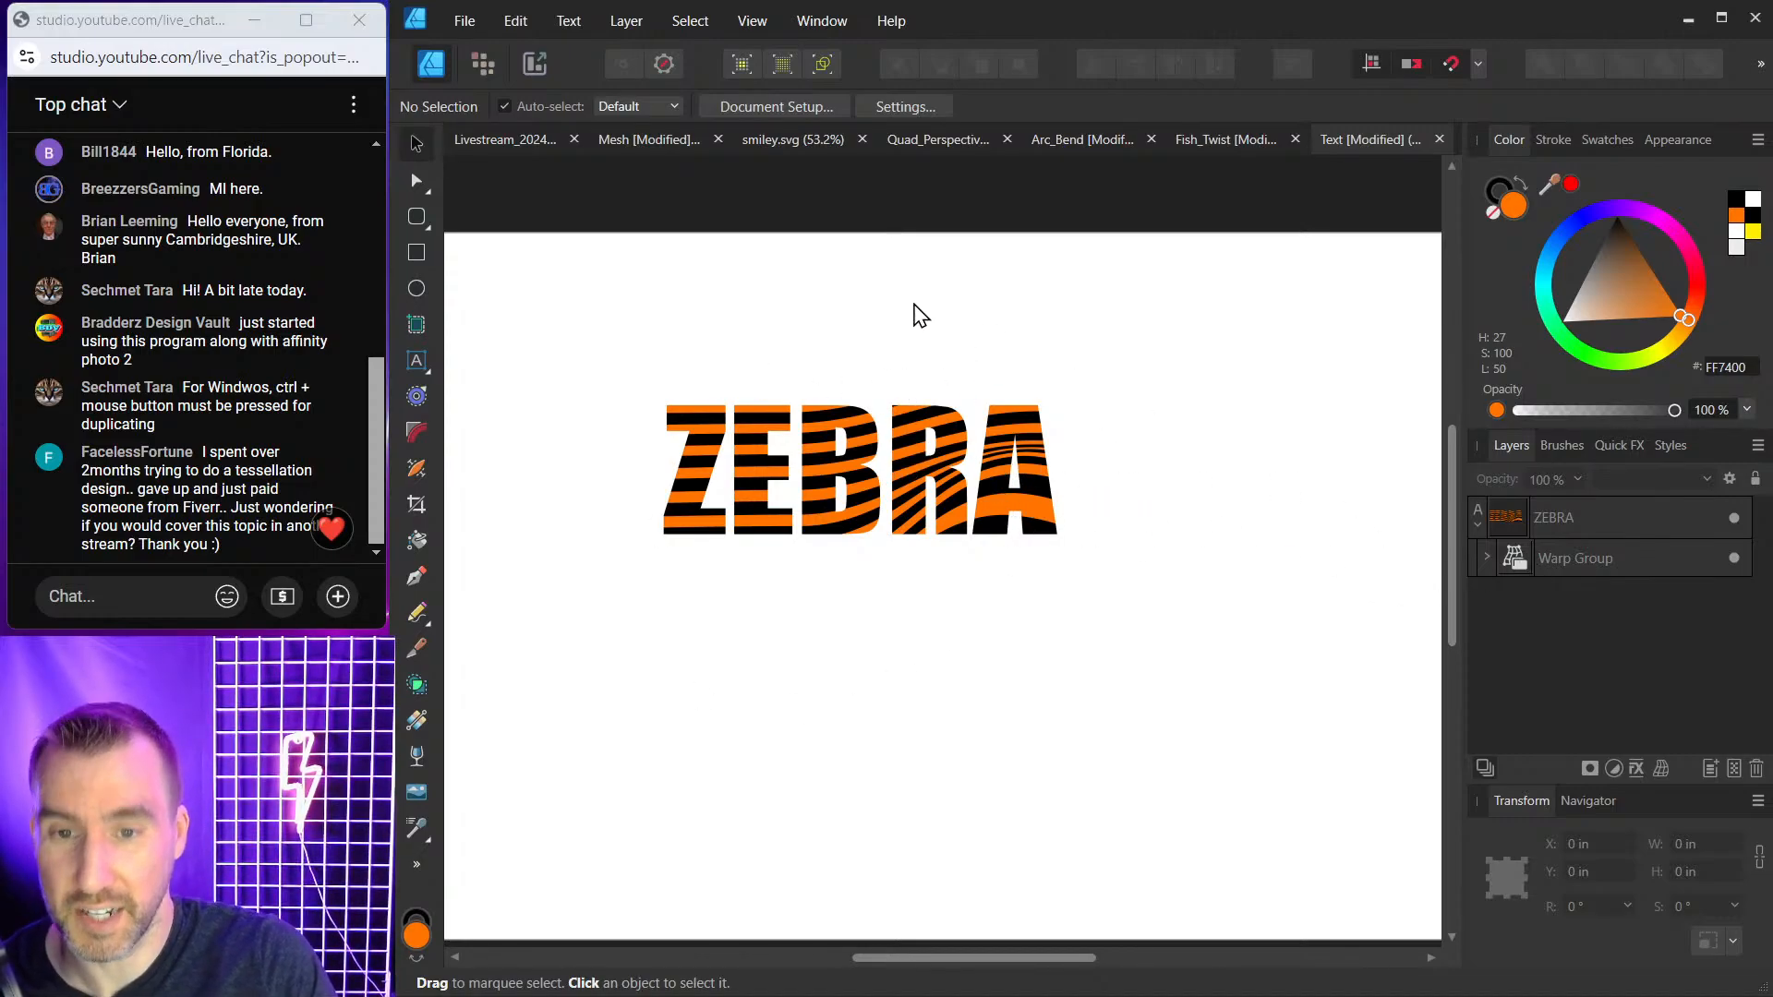
# Move the orange-striped ZEBRA text up to about X 7.87 in, Y 0.83 in and deselect it.
pyautogui.click(791, 480)
pyautogui.moveTo(791, 480); pyautogui.dragTo(836, 368)
pyautogui.click(1062, 564)
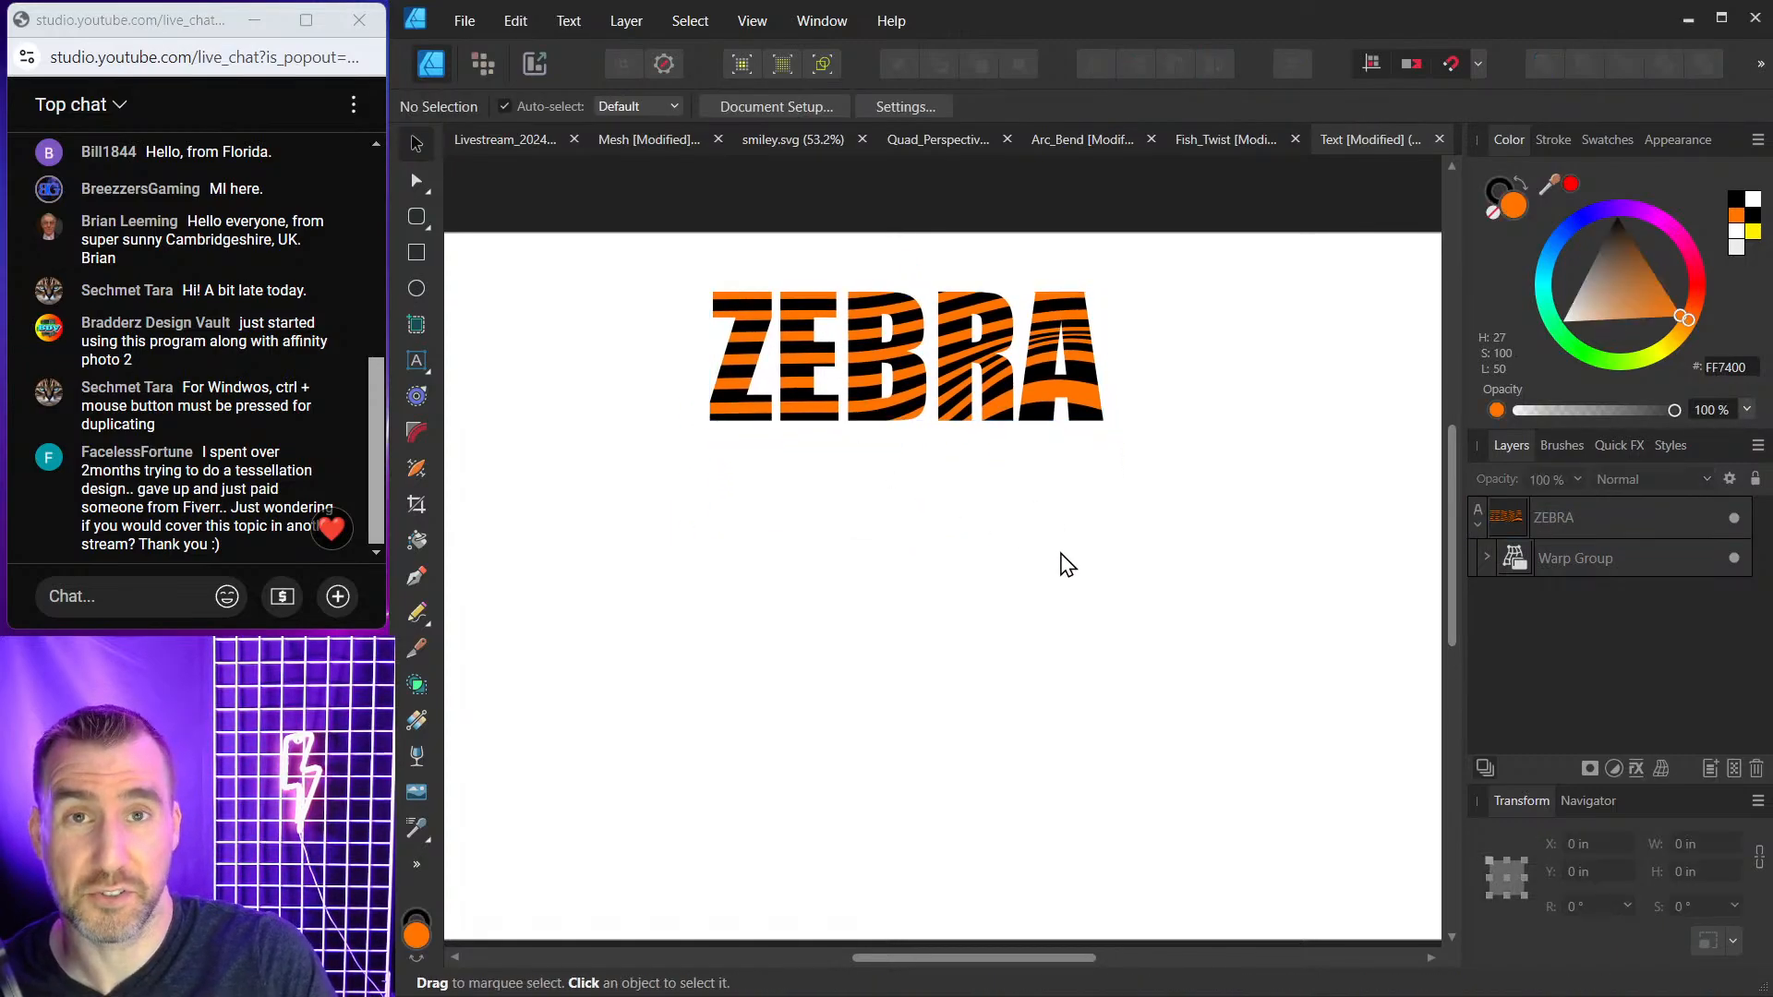
pyautogui.press('t')
pyautogui.moveTo(751, 522); pyautogui.dragTo(861, 605)
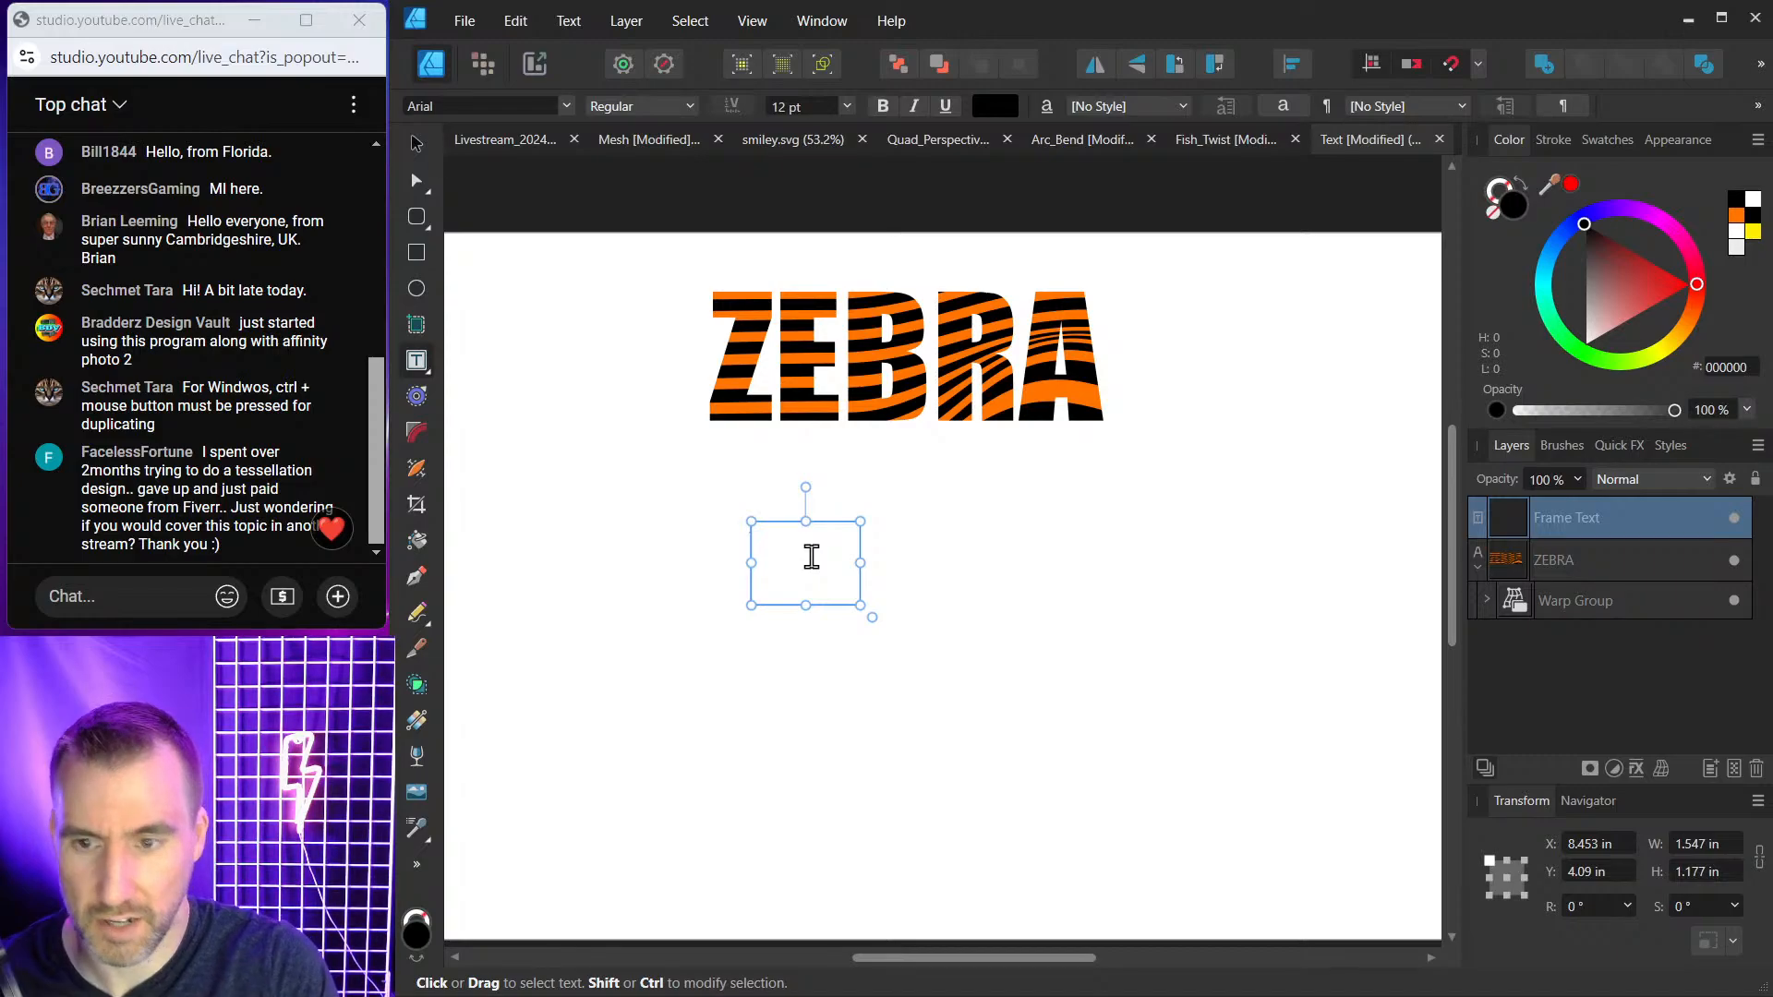
pyautogui.click(415, 143)
pyautogui.moveTo(732, 464); pyautogui.dragTo(902, 618)
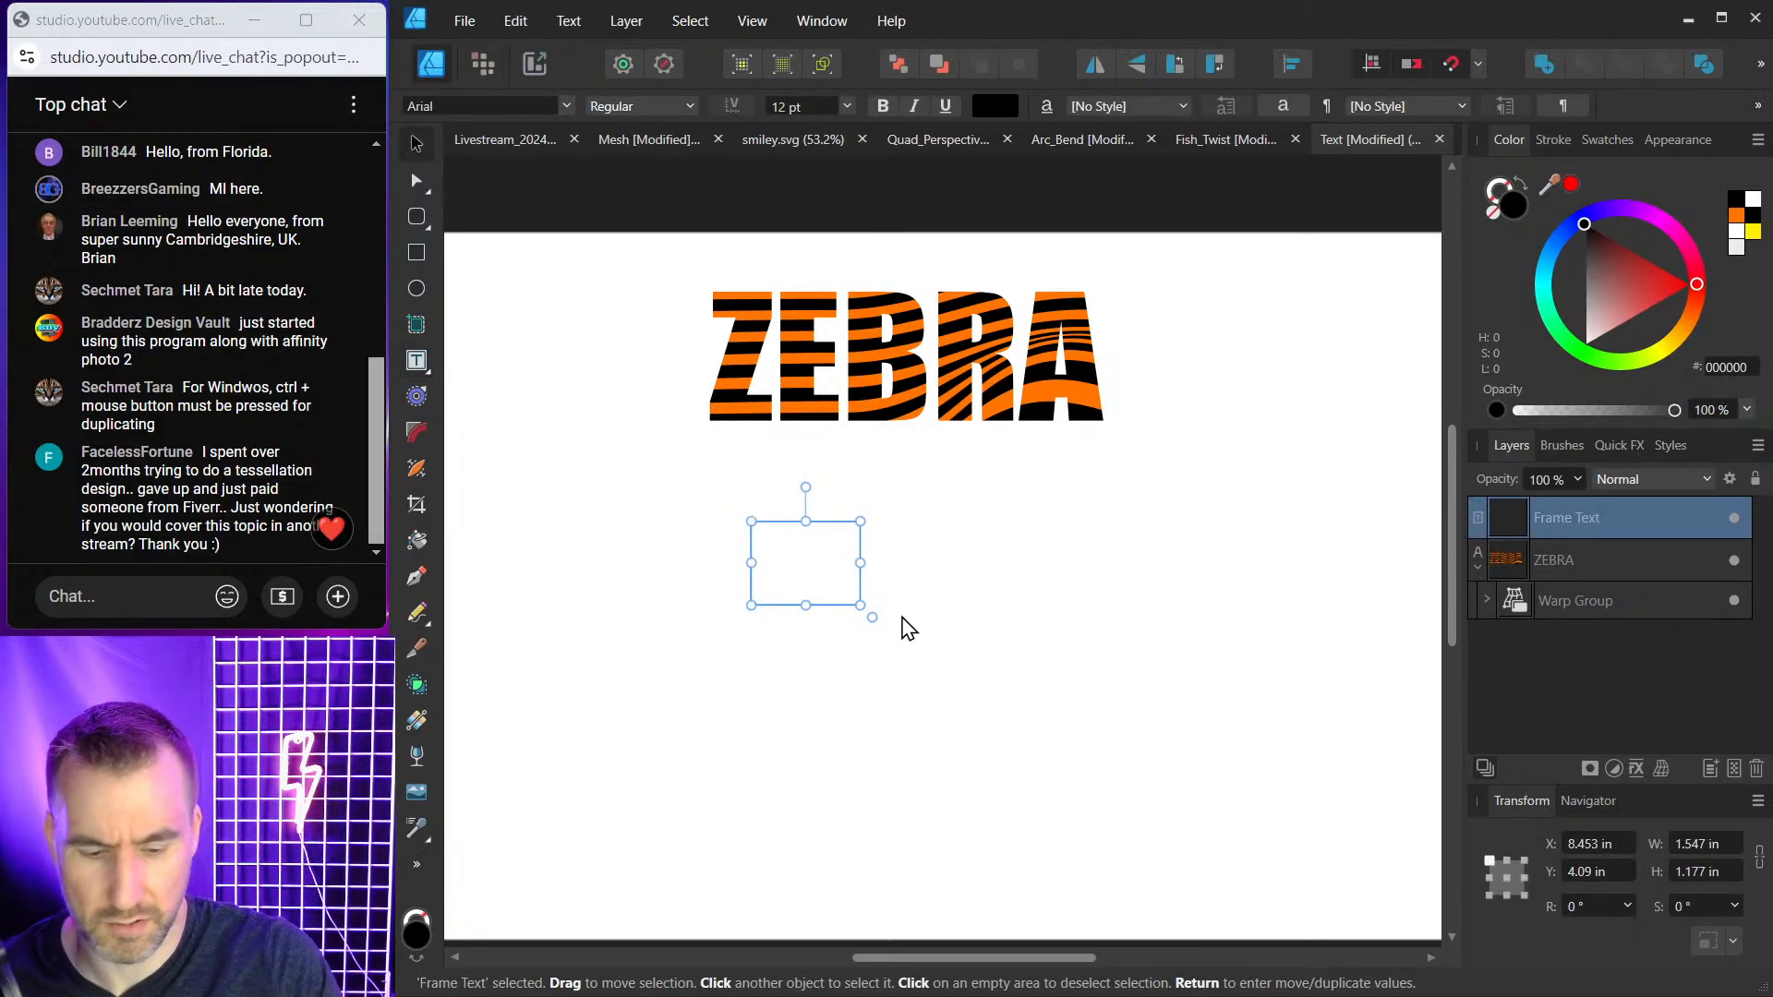
pyautogui.press('Delete')
# Add a second artistic text "ZEBRA" in Impact at about 147.5 pt below the orange-striped one.
pyautogui.moveTo(415, 360); pyautogui.dragTo(469, 371)
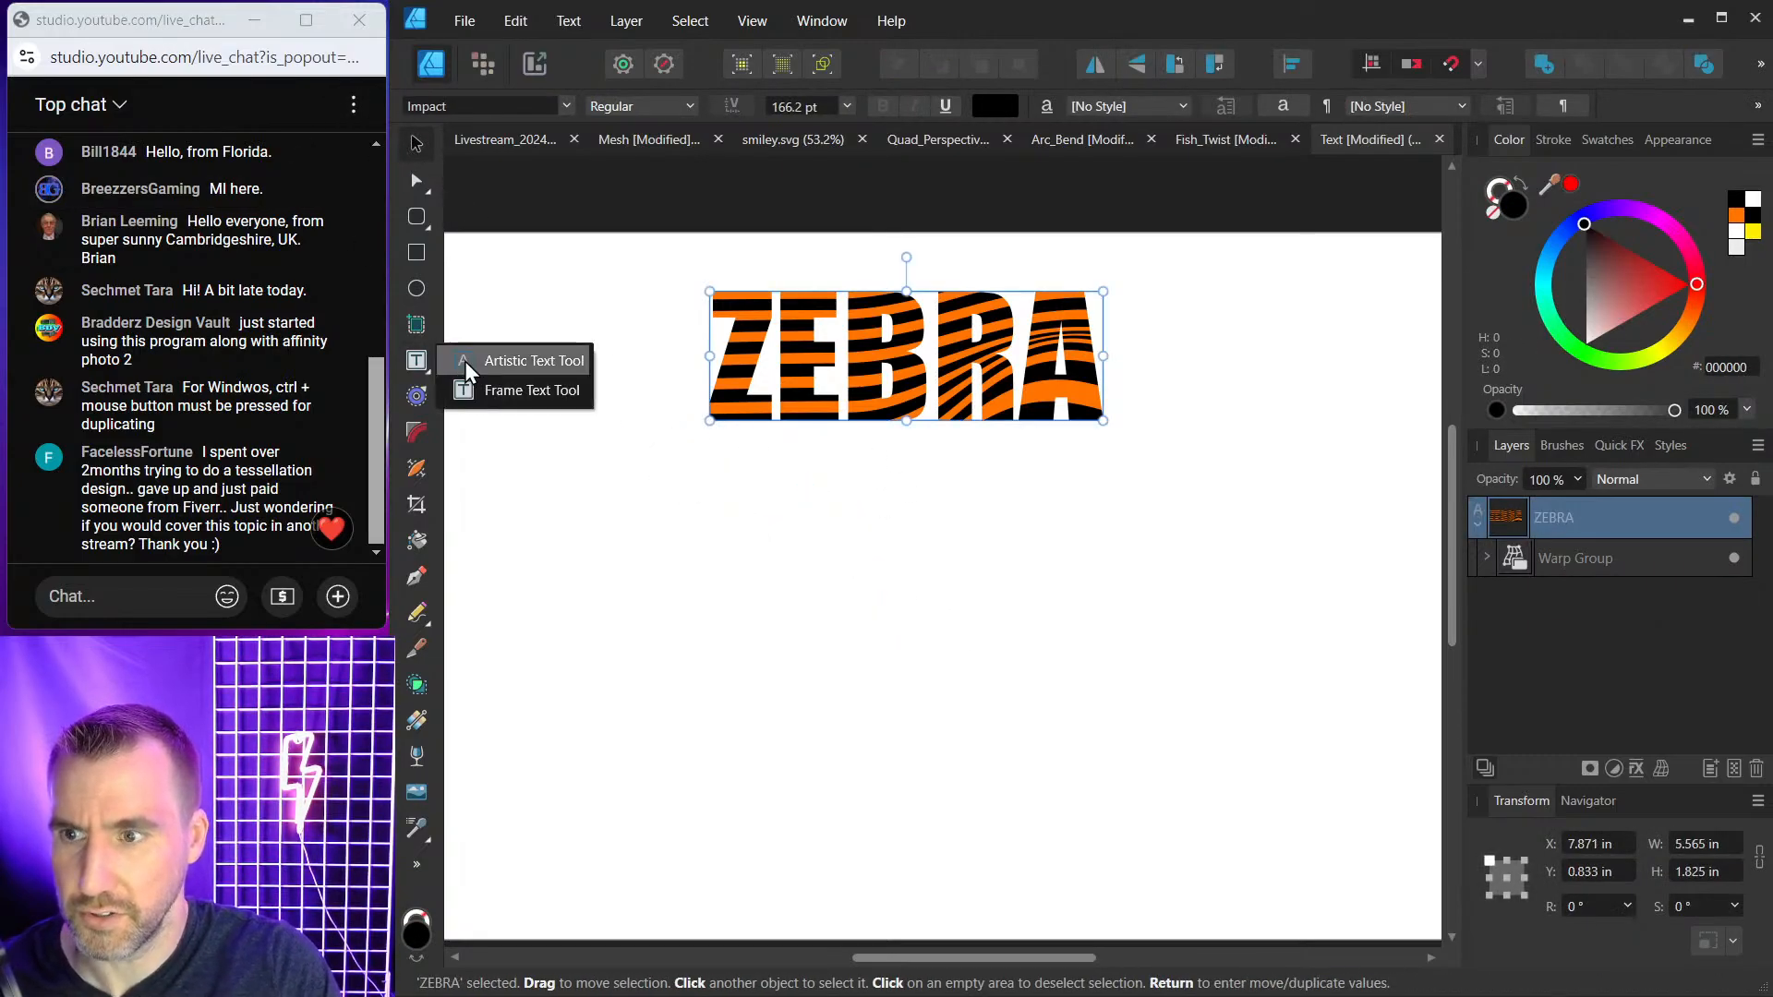
pyautogui.moveTo(712, 502); pyautogui.dragTo(859, 603)
pyautogui.write('ZEB')
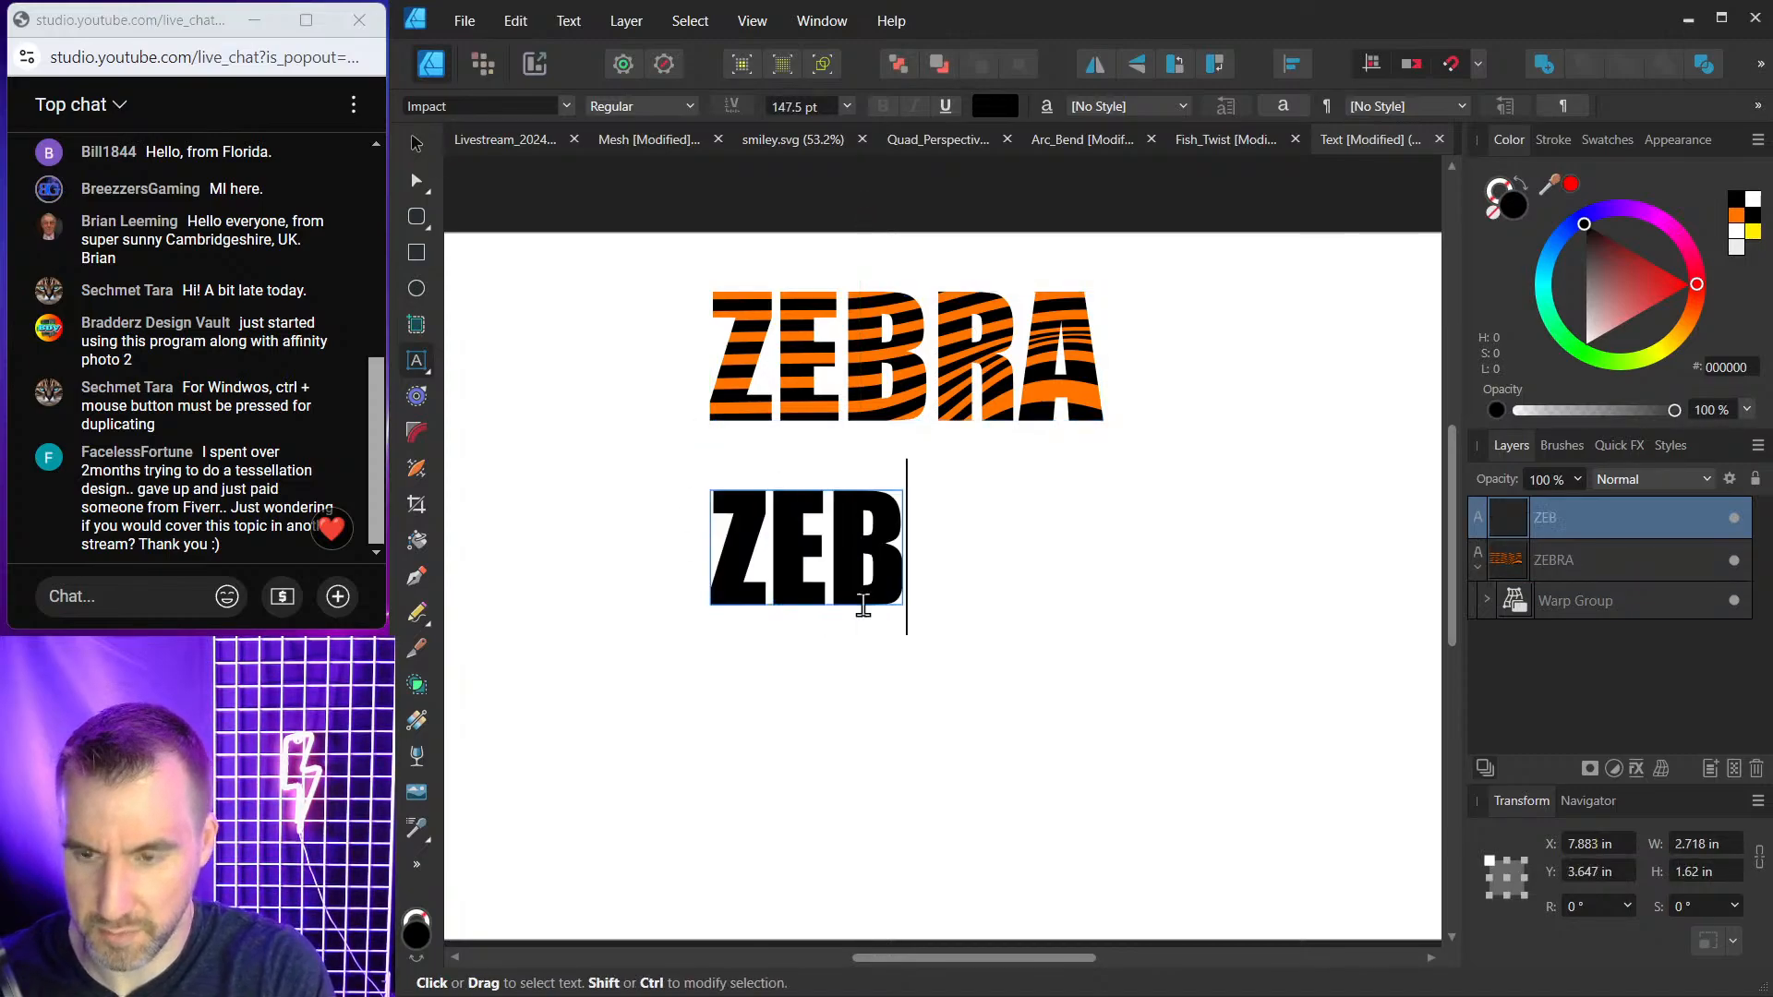
pyautogui.write('RA')
pyautogui.press('Escape')
pyautogui.press('v')
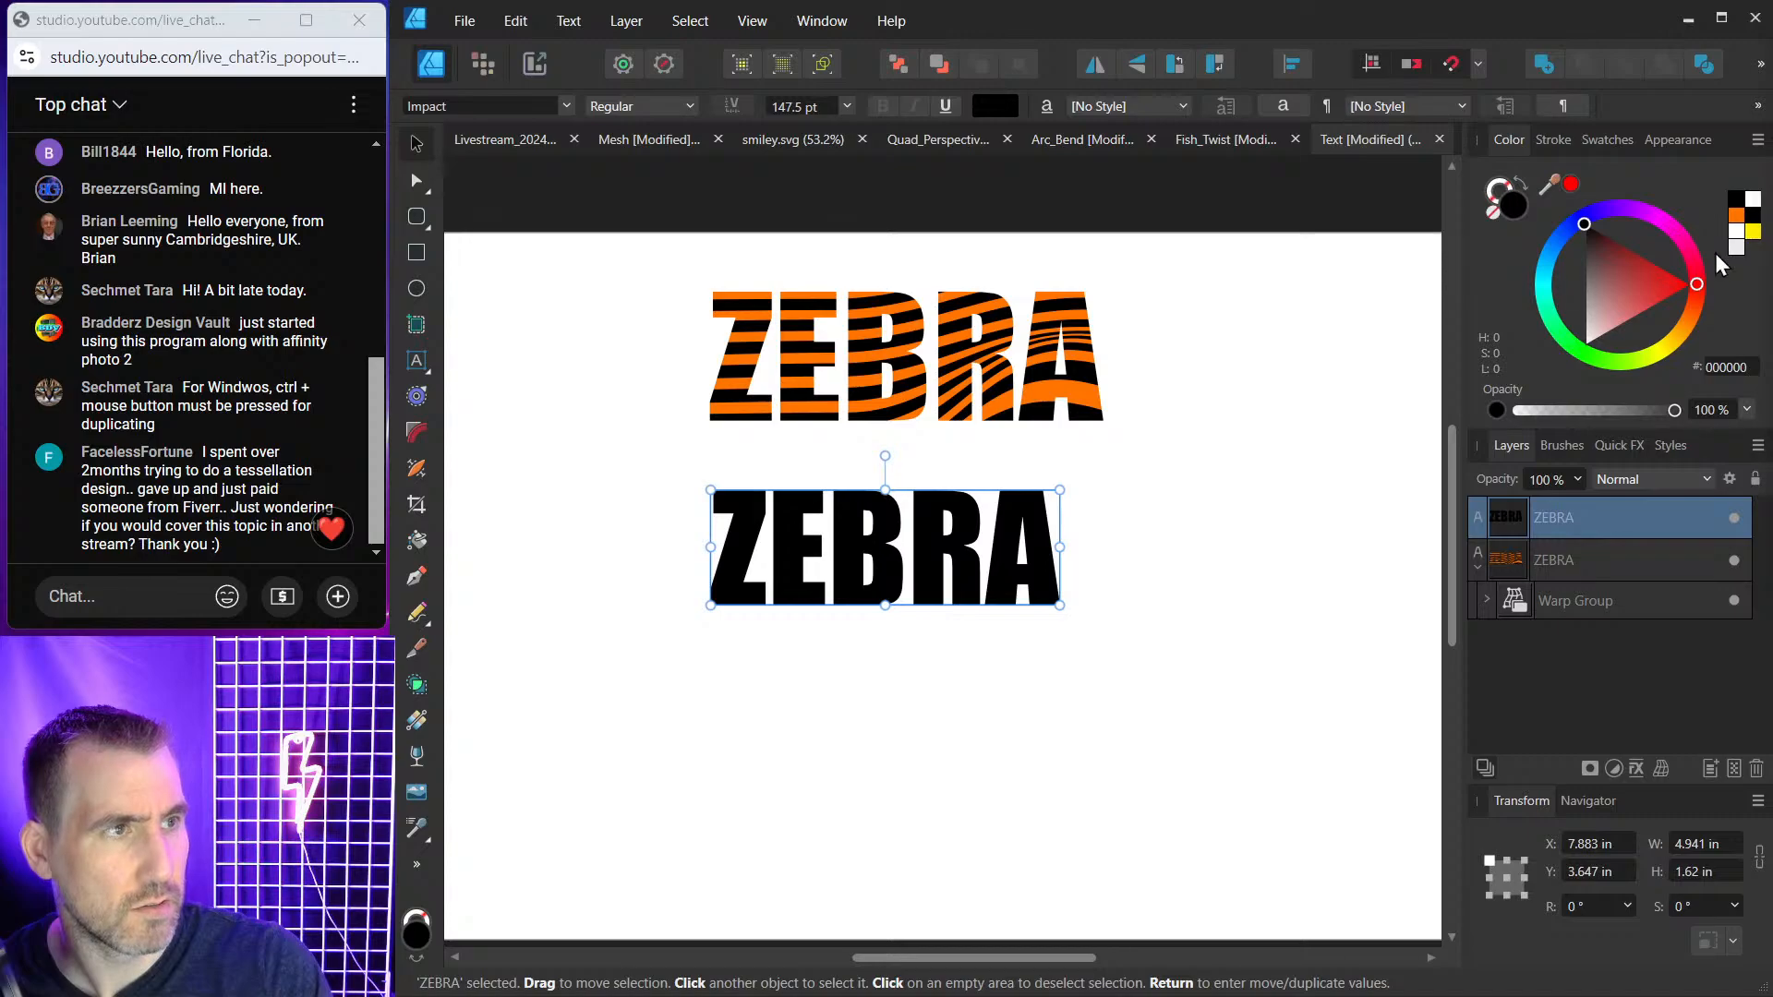
pyautogui.click(1288, 323)
pyautogui.hotkey('ctrl', 'v')
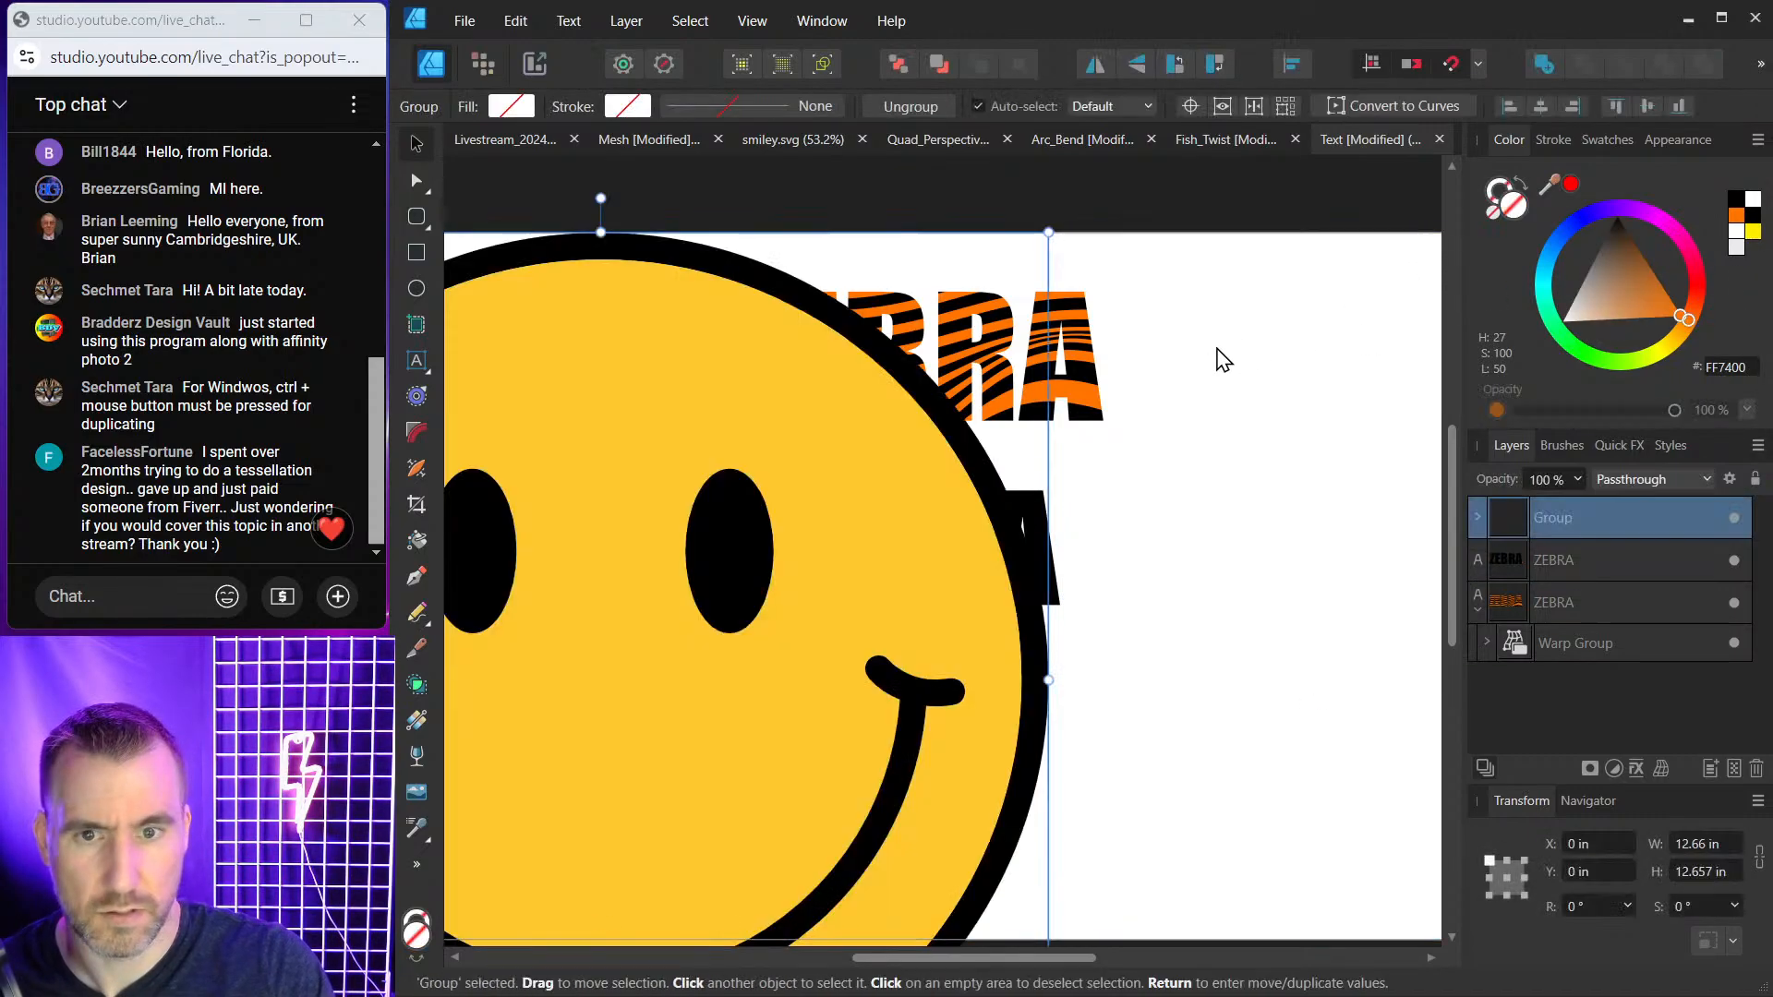
pyautogui.hotkey('ctrl', 'z')
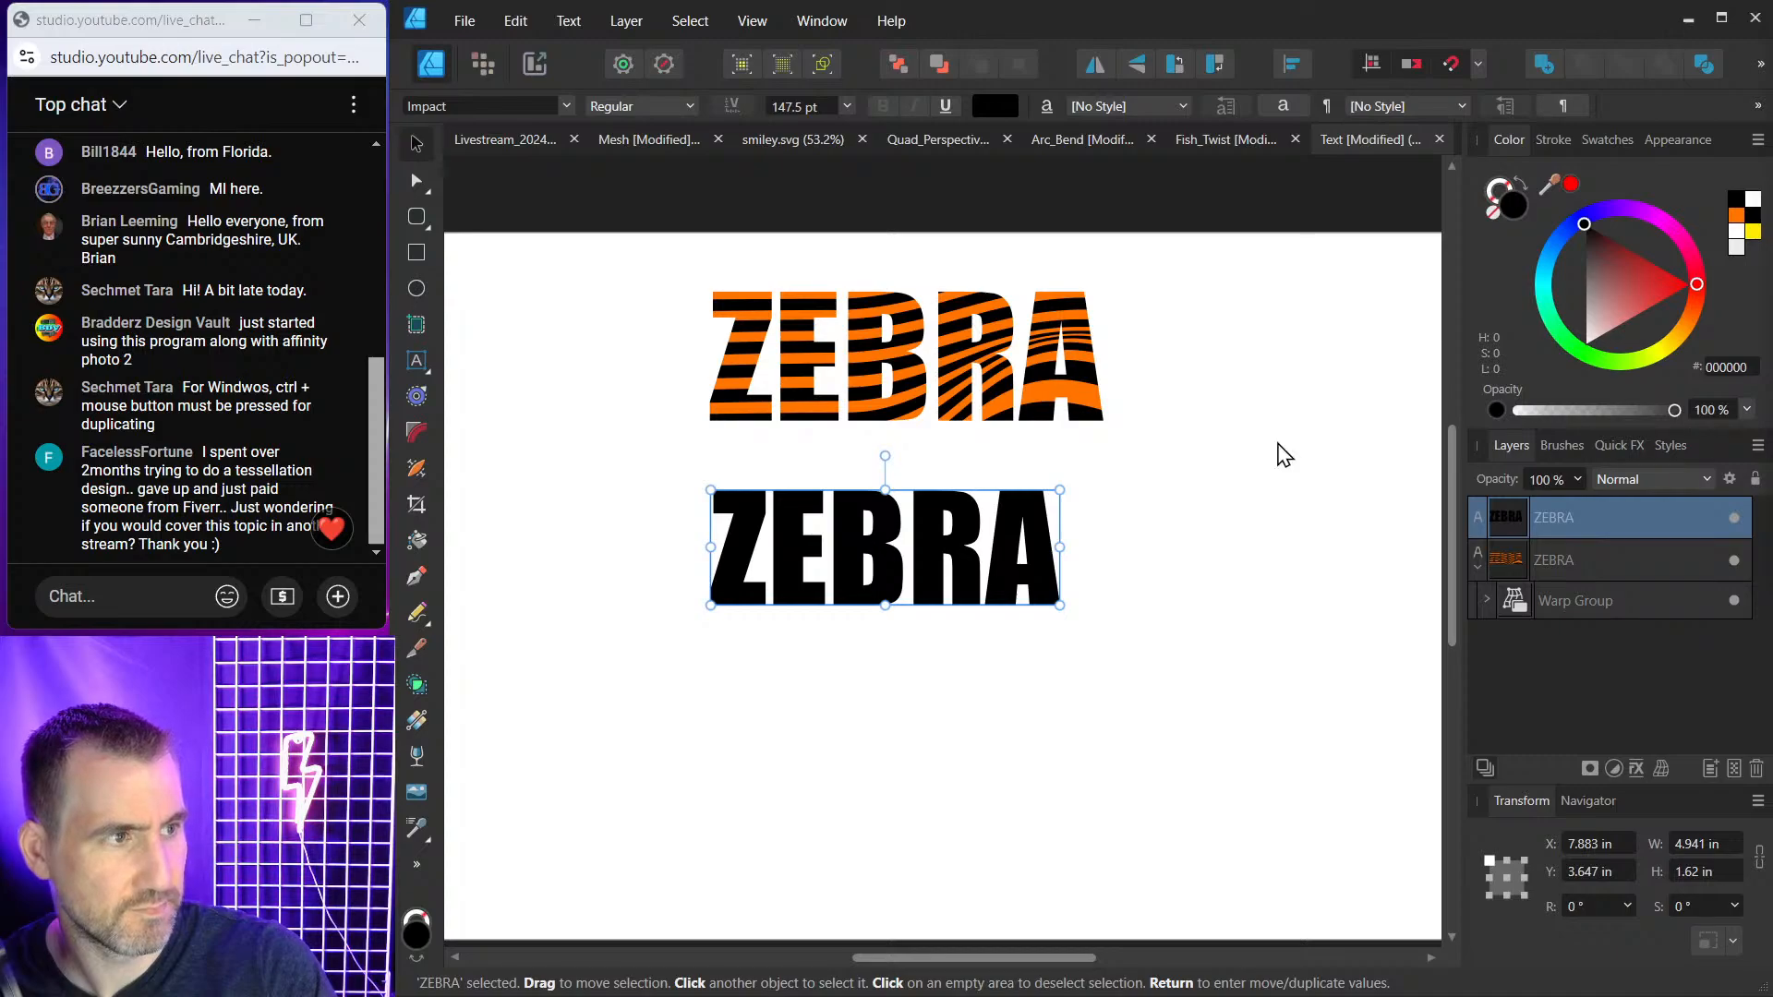
# Paste the zebra-skin photo, enlarge it to about 6.03 by 4.84 in and place it over the lower ZEBRA text.
pyautogui.click(1203, 478)
pyautogui.hotkey('ctrl', 'v')
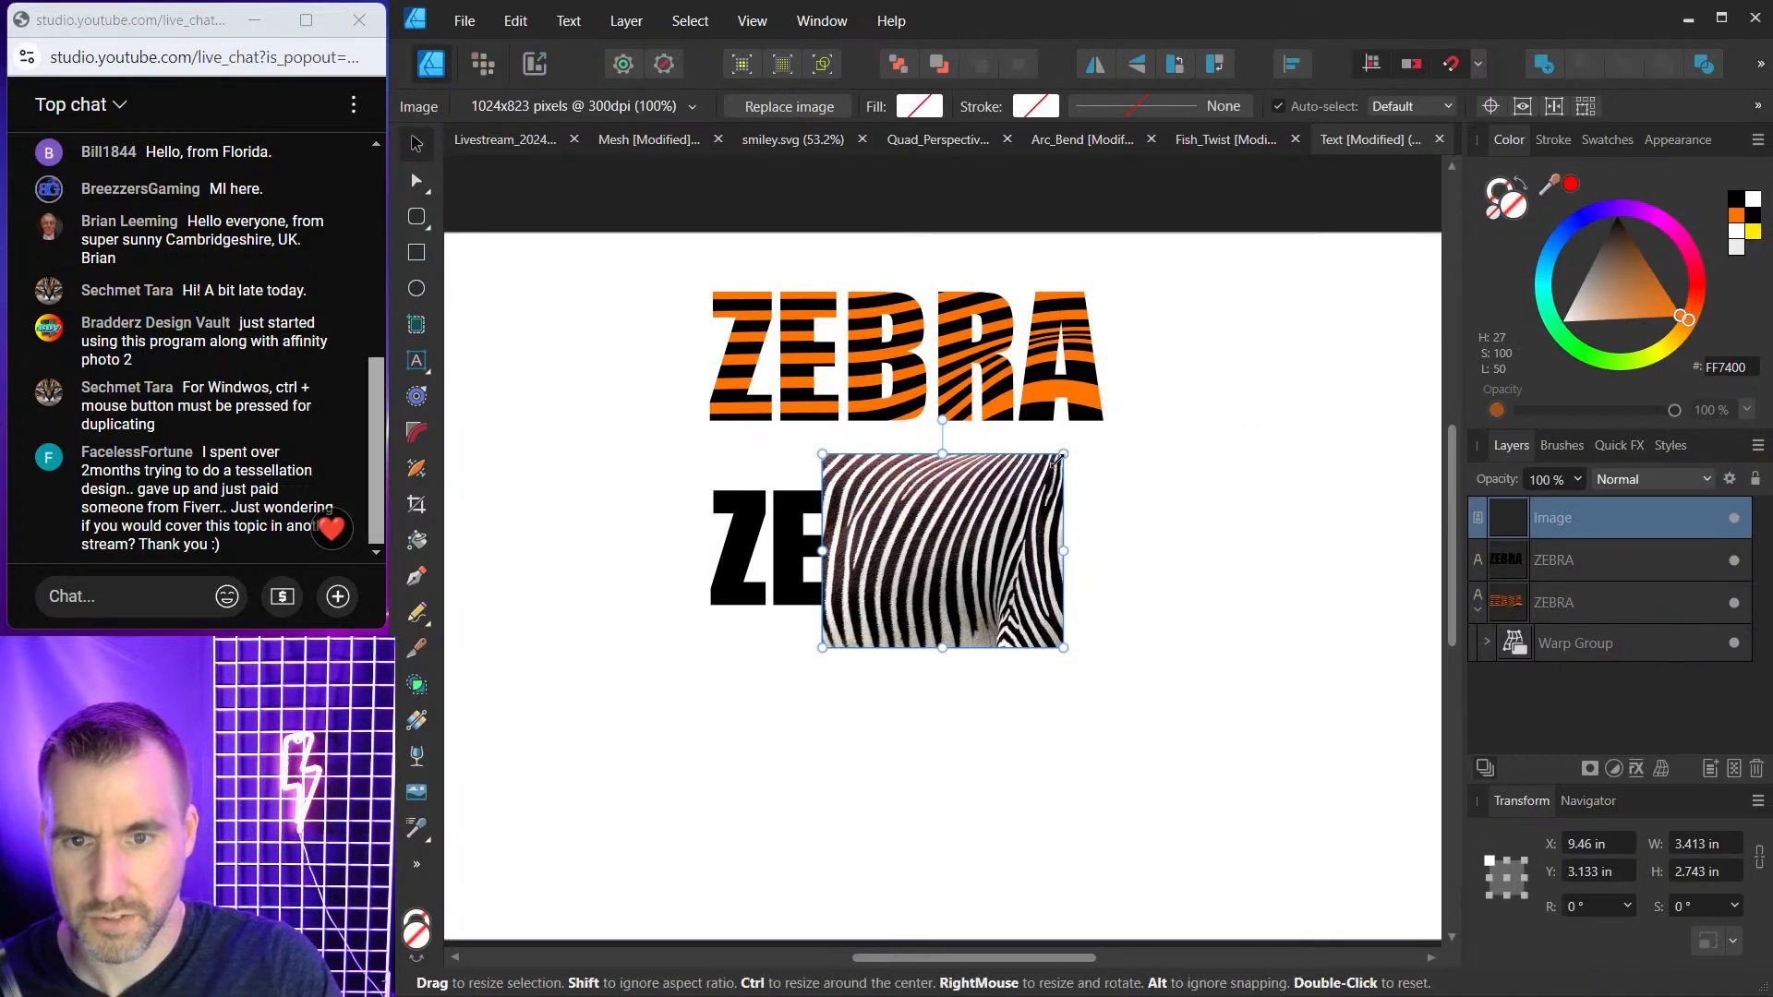
pyautogui.moveTo(1060, 458); pyautogui.dragTo(1276, 336)
pyautogui.moveTo(1190, 405); pyautogui.dragTo(1049, 548)
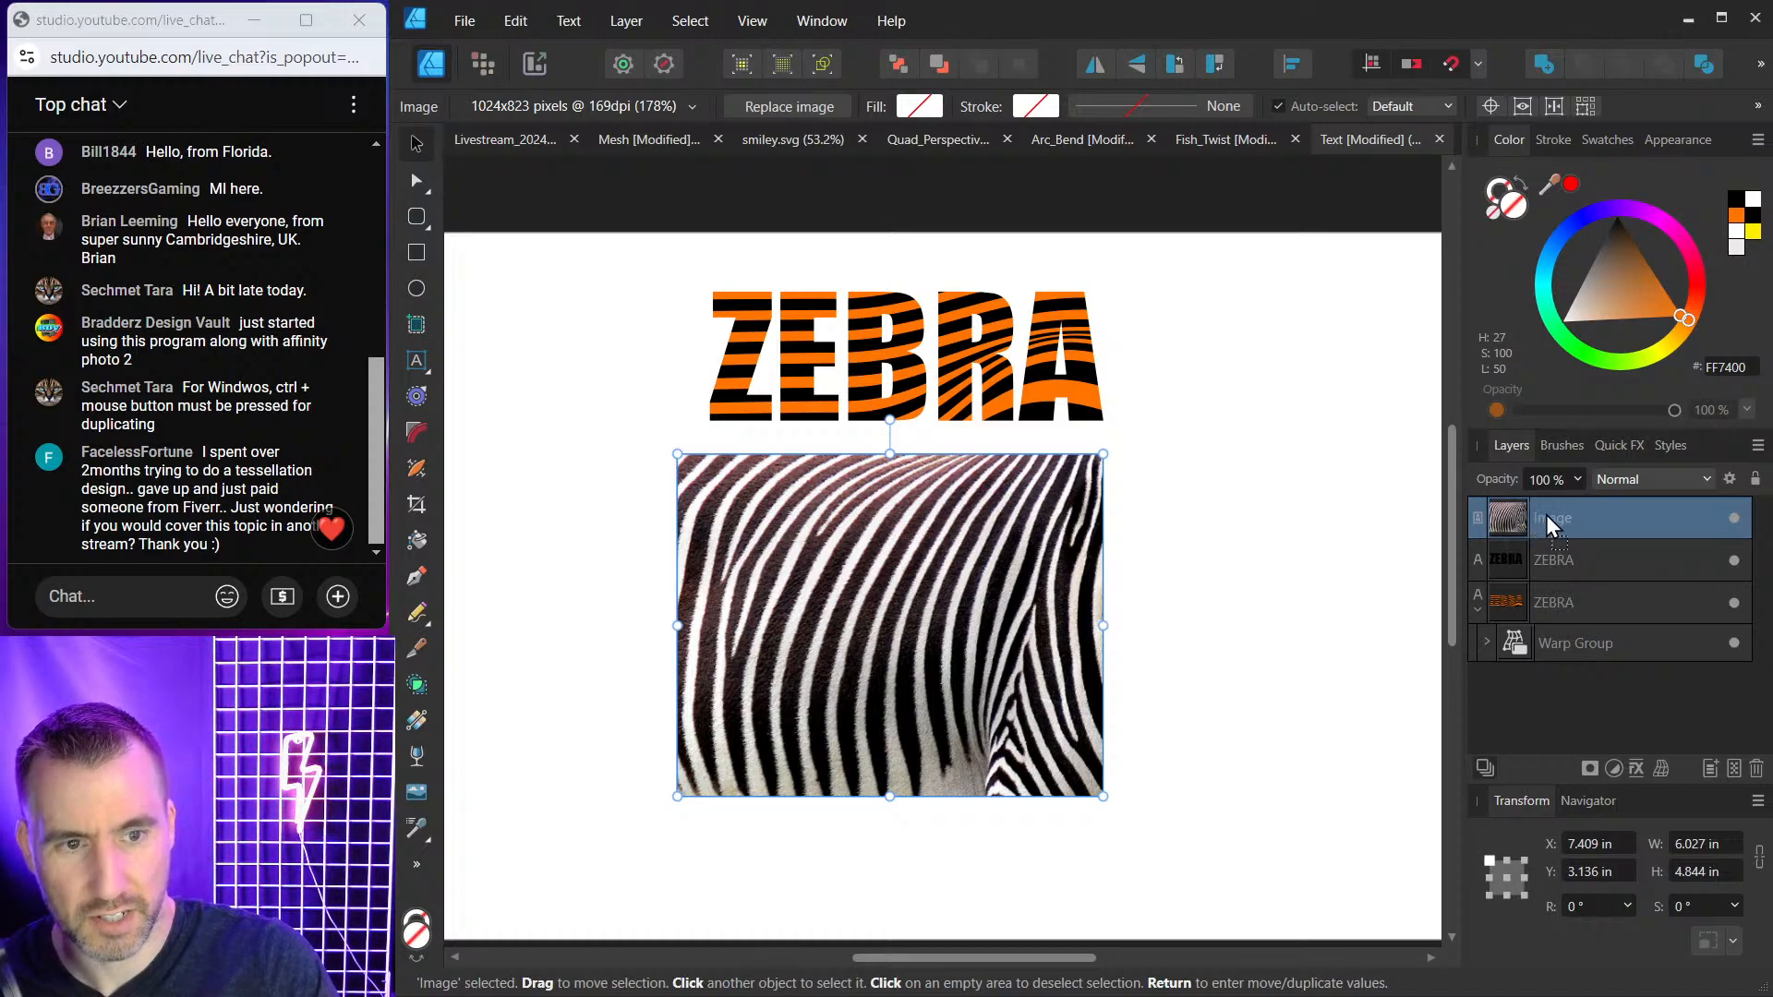
# Clip the zebra-skin image inside the black ZEBRA text layer and shift it slightly within the letters.
pyautogui.moveTo(1546, 513); pyautogui.dragTo(1571, 561)
pyautogui.click(1478, 525)
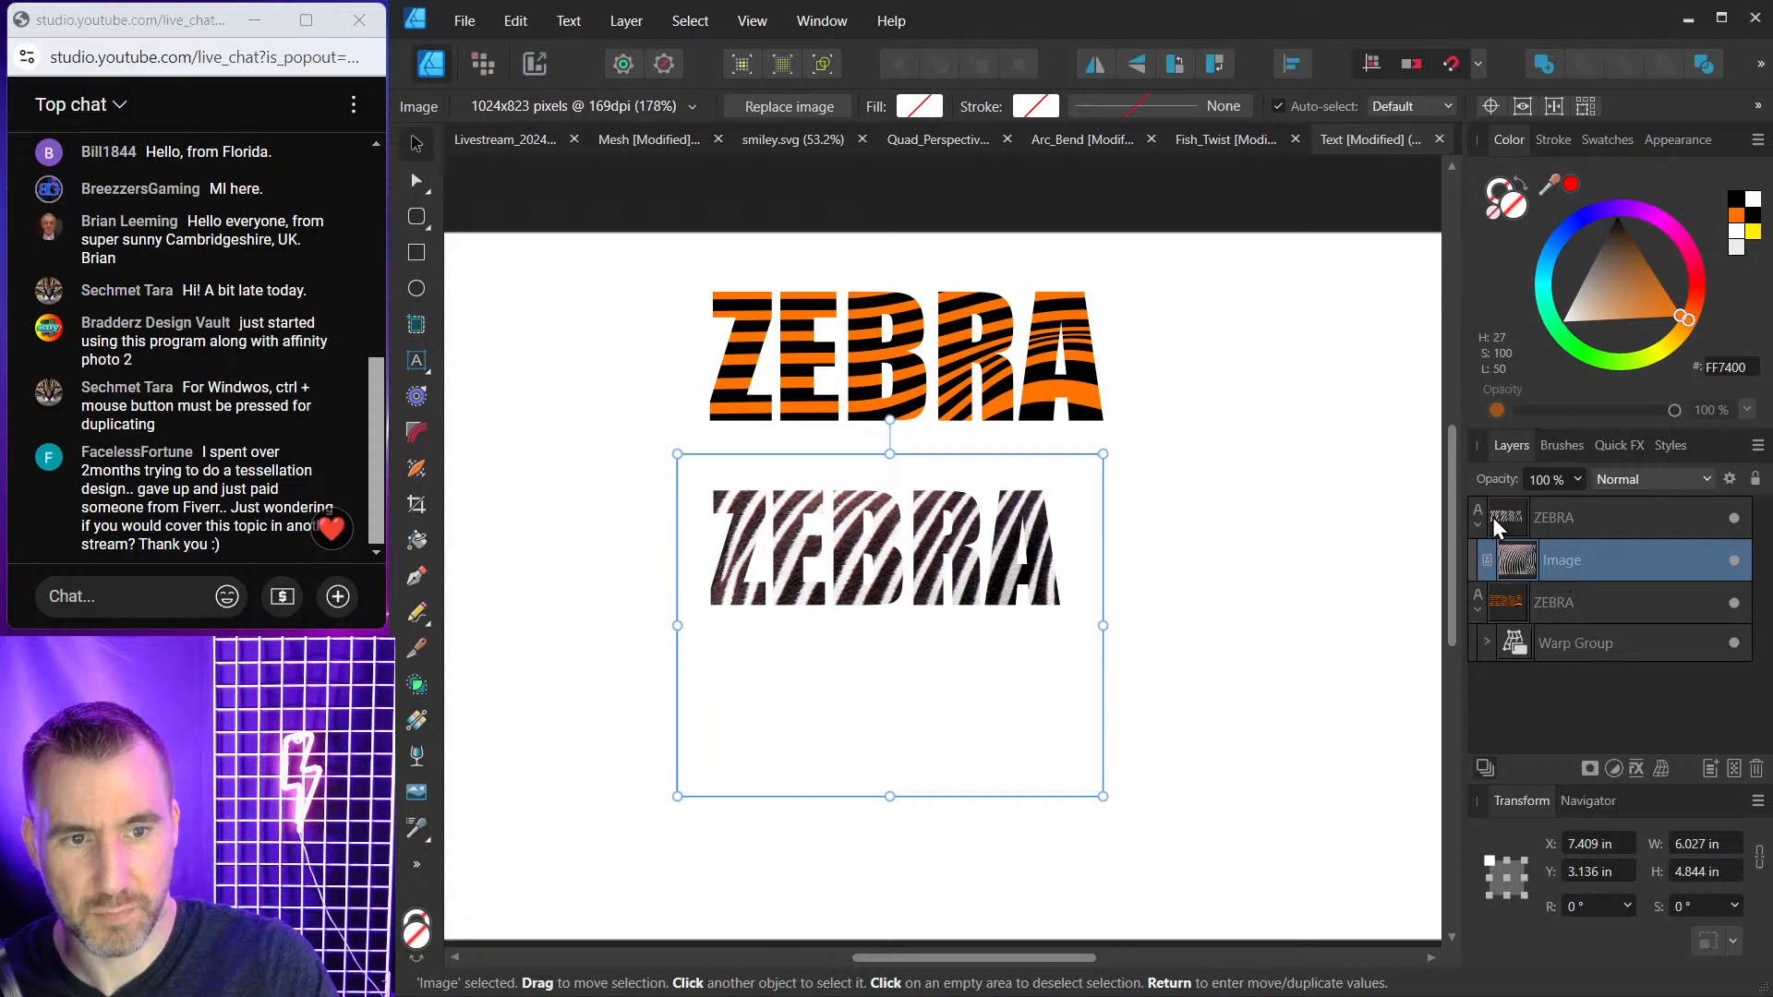
pyautogui.moveTo(1025, 669); pyautogui.dragTo(1052, 633)
pyautogui.click(679, 285)
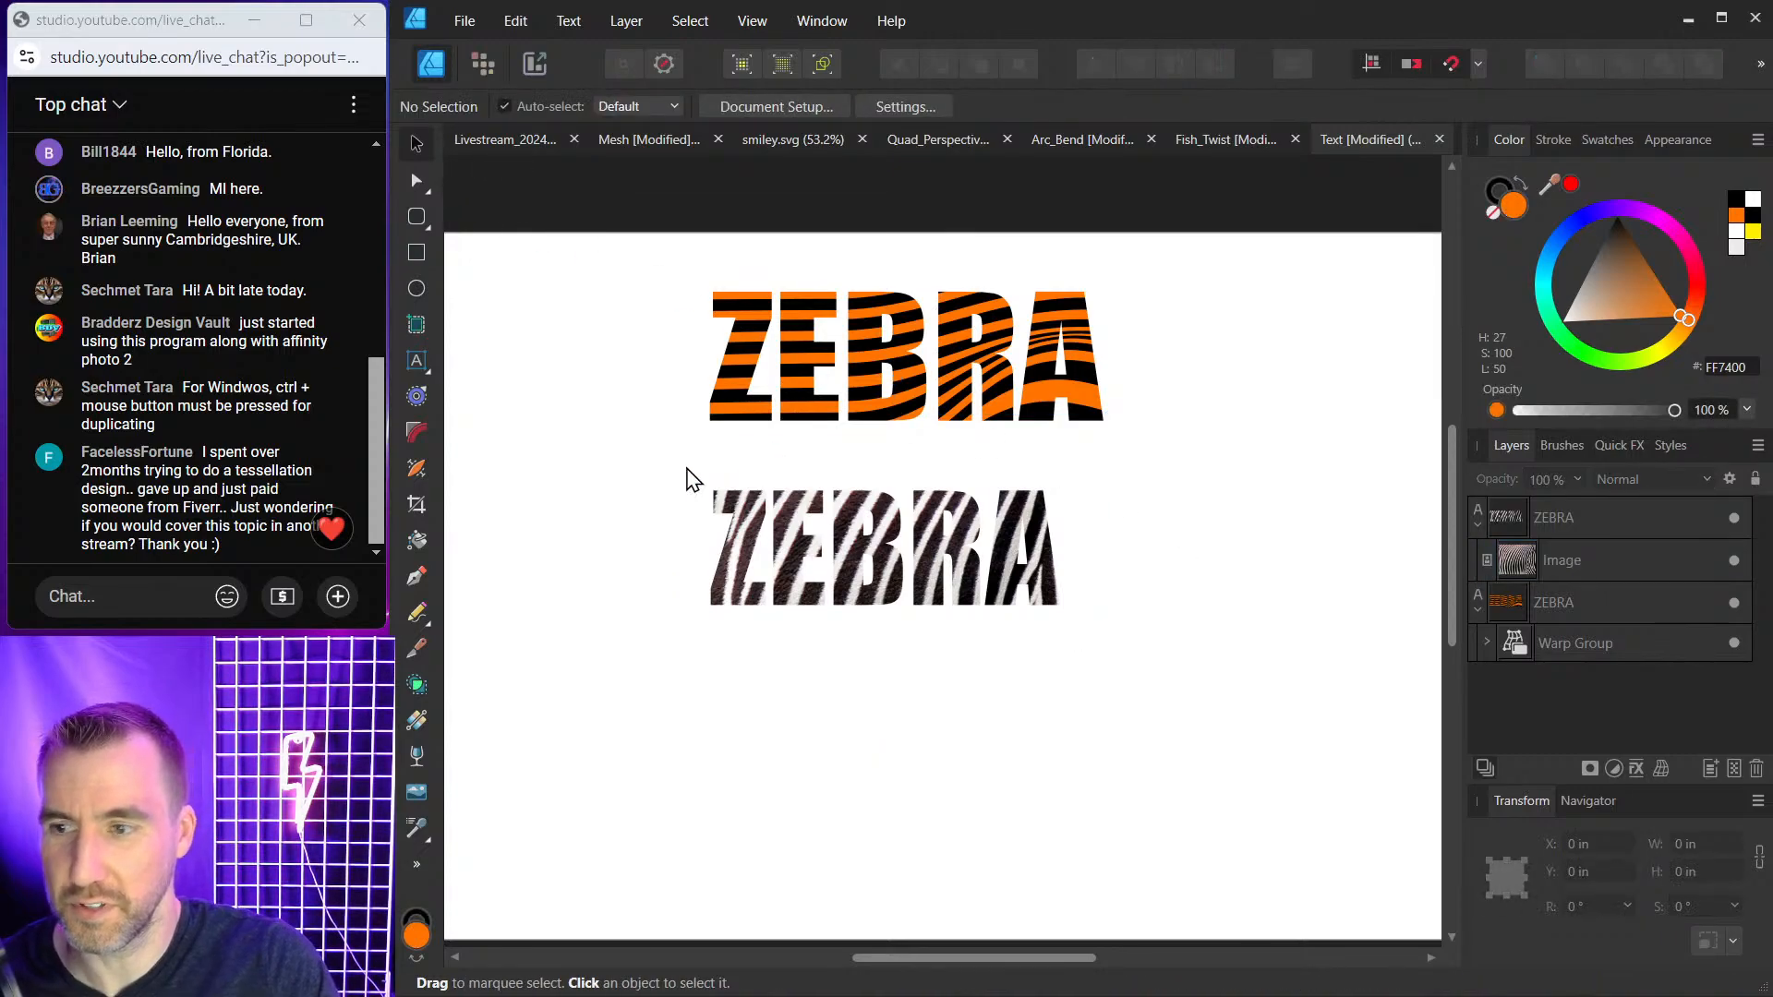
# Enlarge the photo-filled ZEBRA text to slightly wider than the orange-striped text above it, and leave nothing selected.
pyautogui.moveTo(632, 459); pyautogui.dragTo(1148, 653)
pyautogui.moveTo(1081, 499); pyautogui.dragTo(1034, 508)
pyautogui.click(1163, 476)
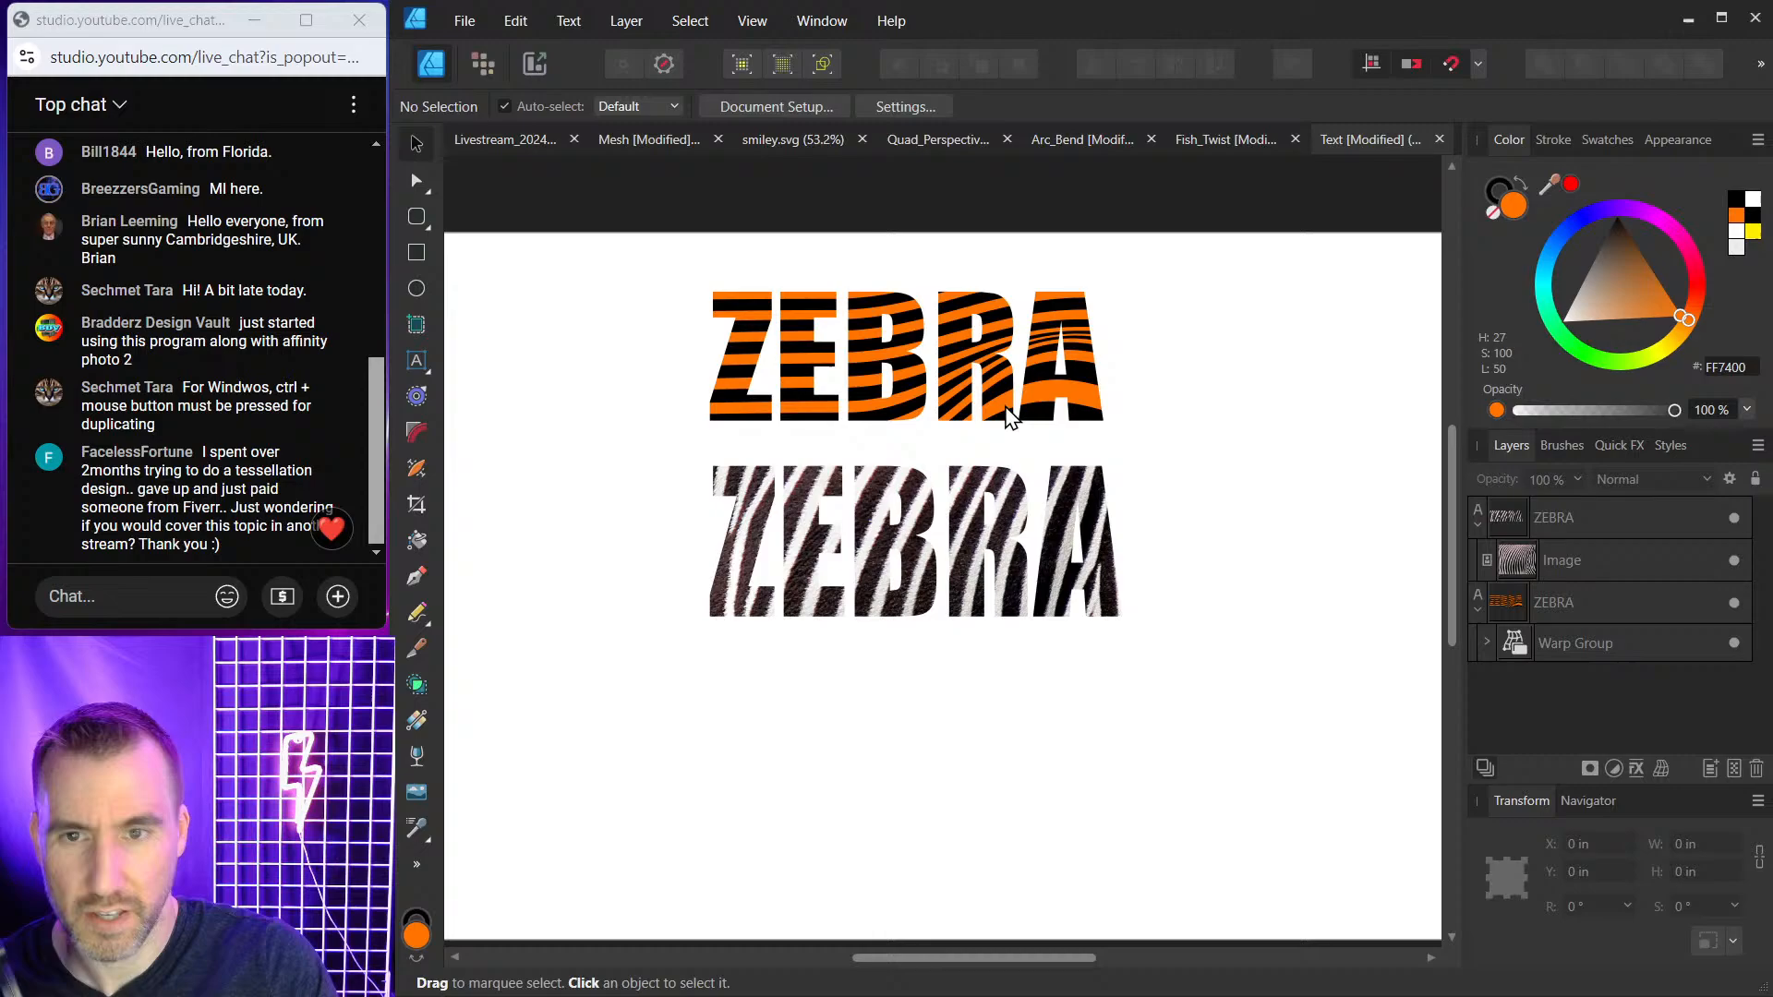
pyautogui.click(894, 352)
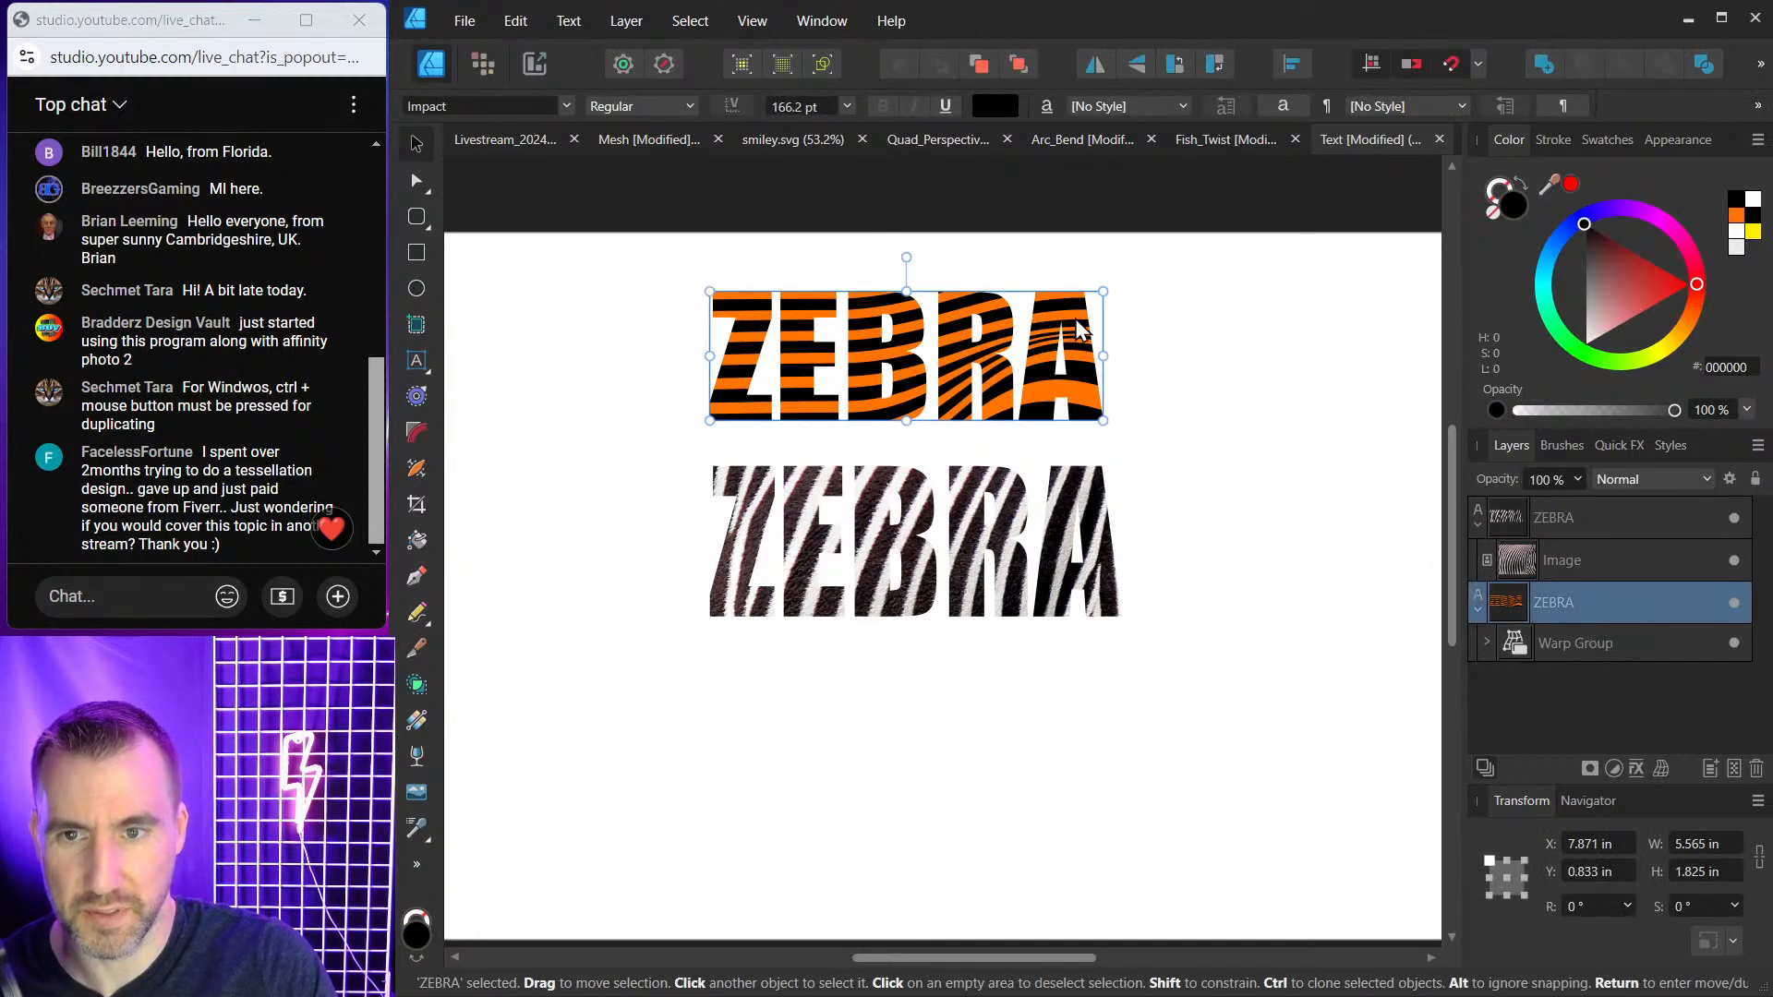
pyautogui.click(1228, 357)
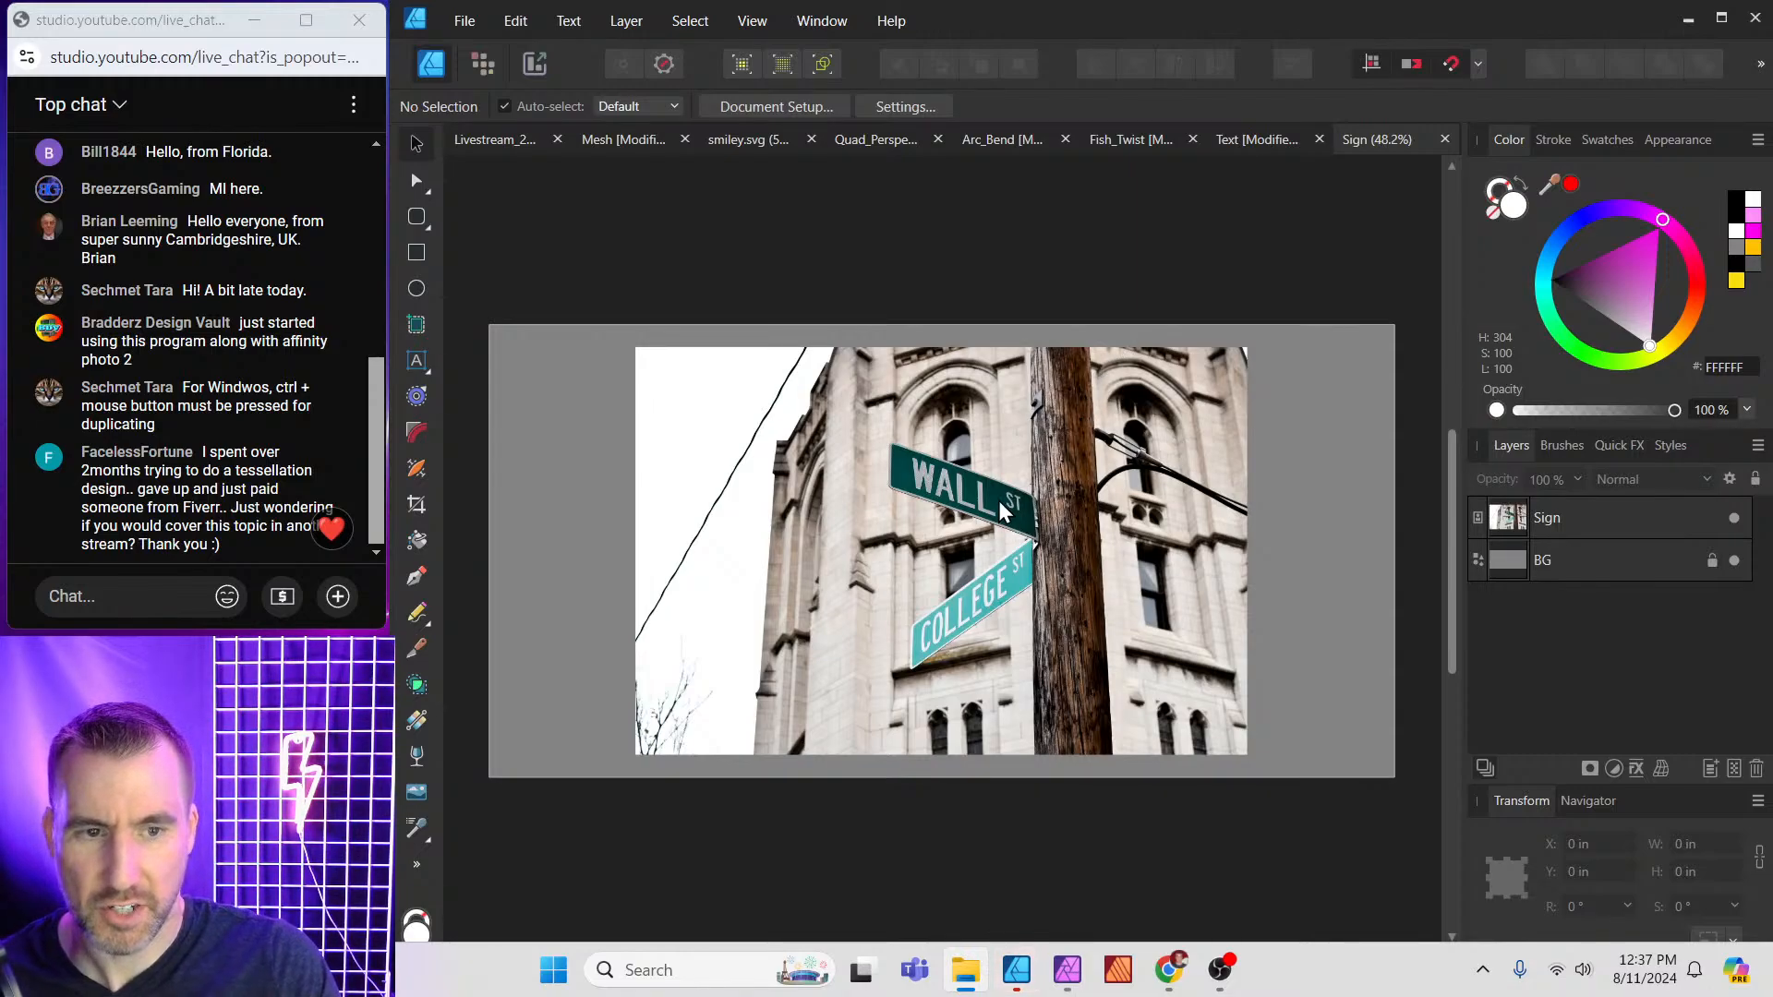
# Send the Sign document with the street-sign photo to Affinity Photo for editing.
pyautogui.scroll(4, 999, 500)
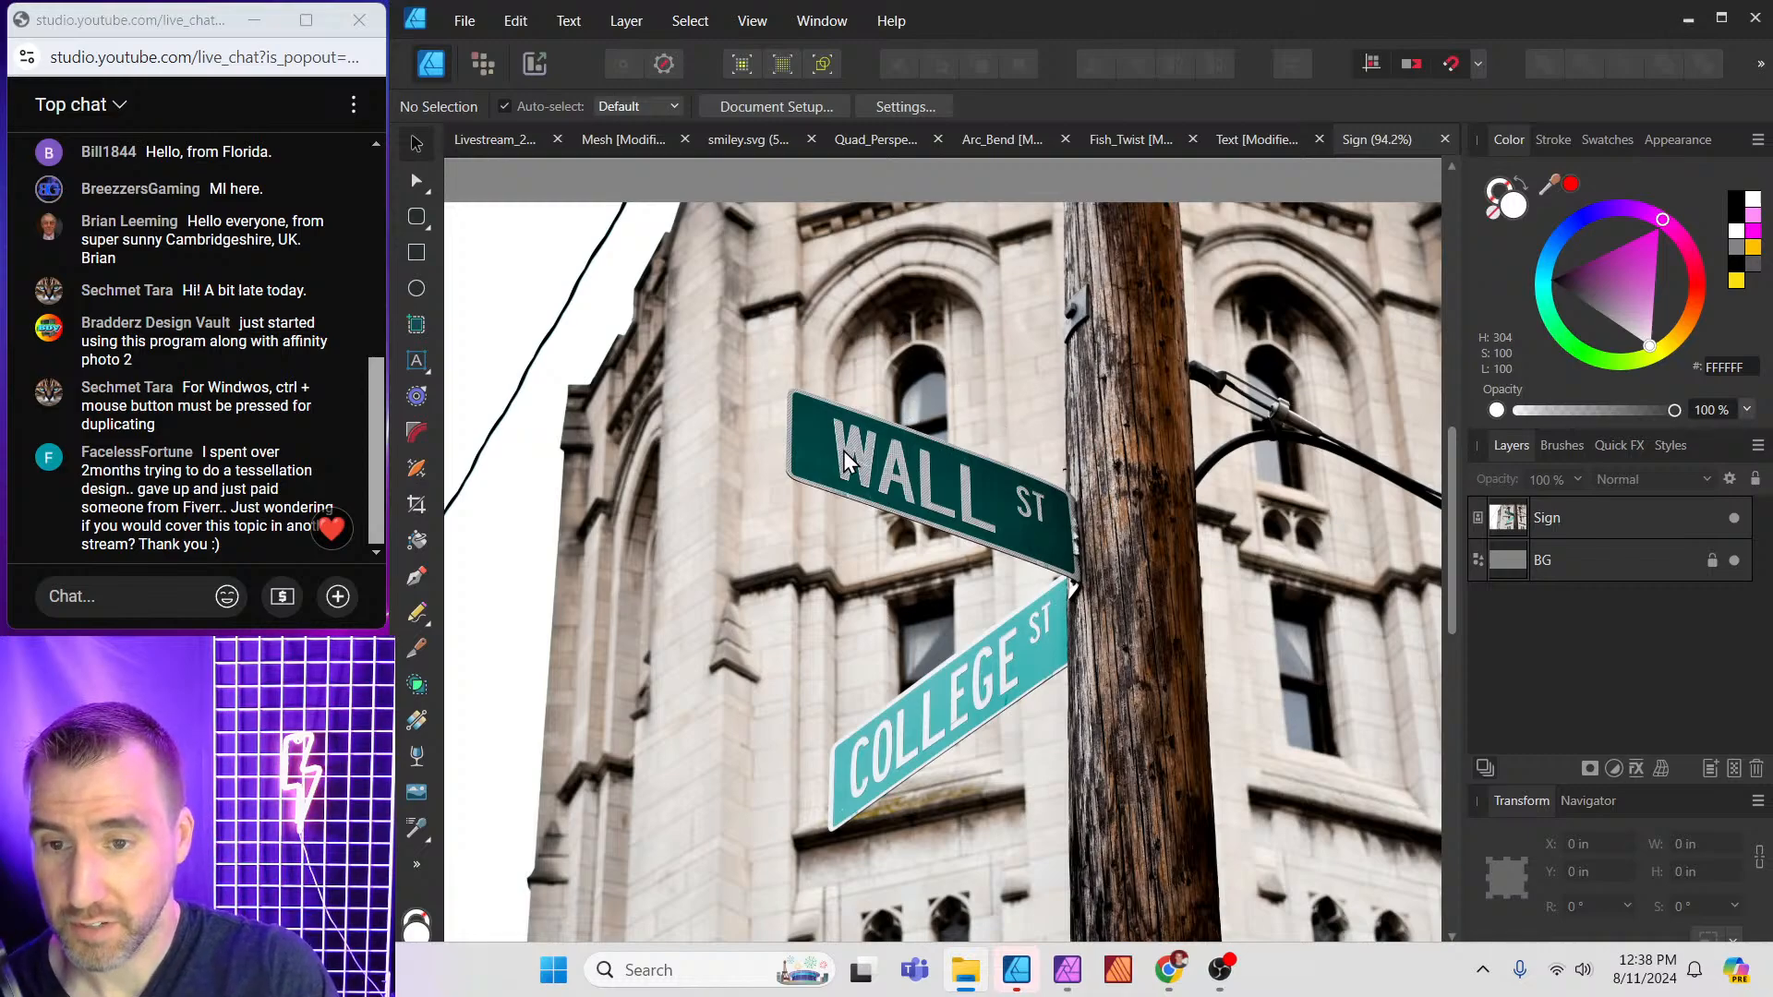
pyautogui.click(456, 21)
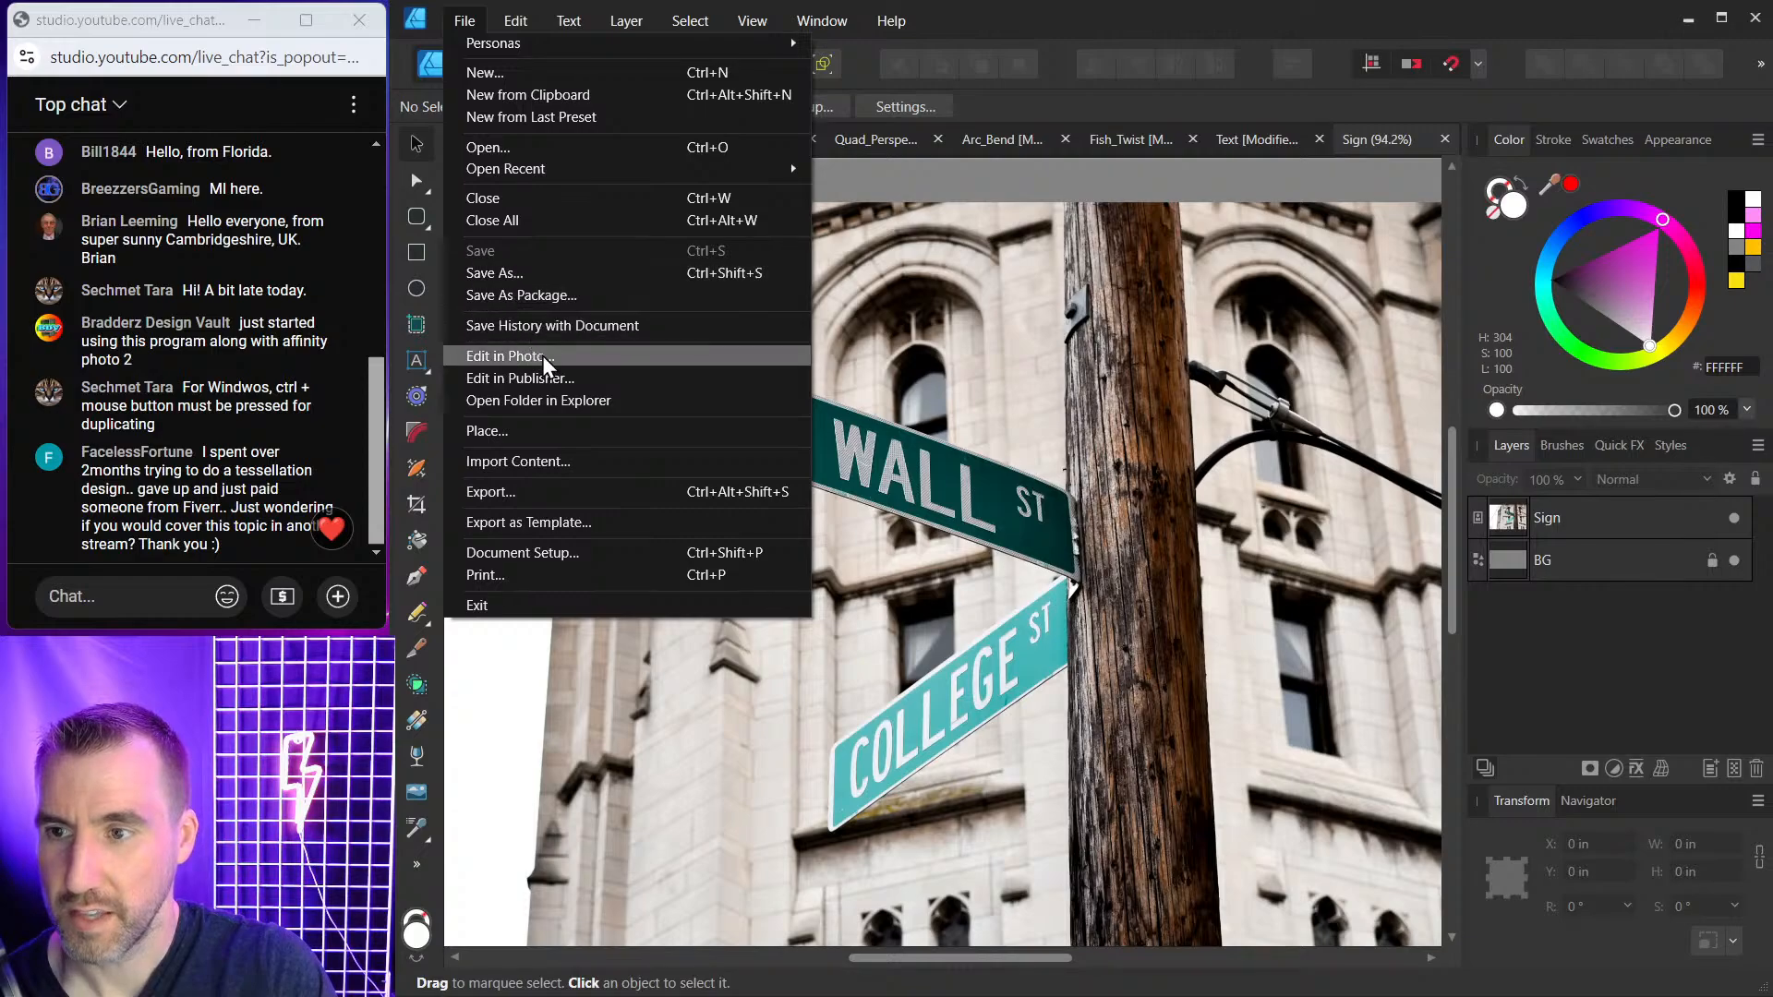
pyautogui.click(517, 355)
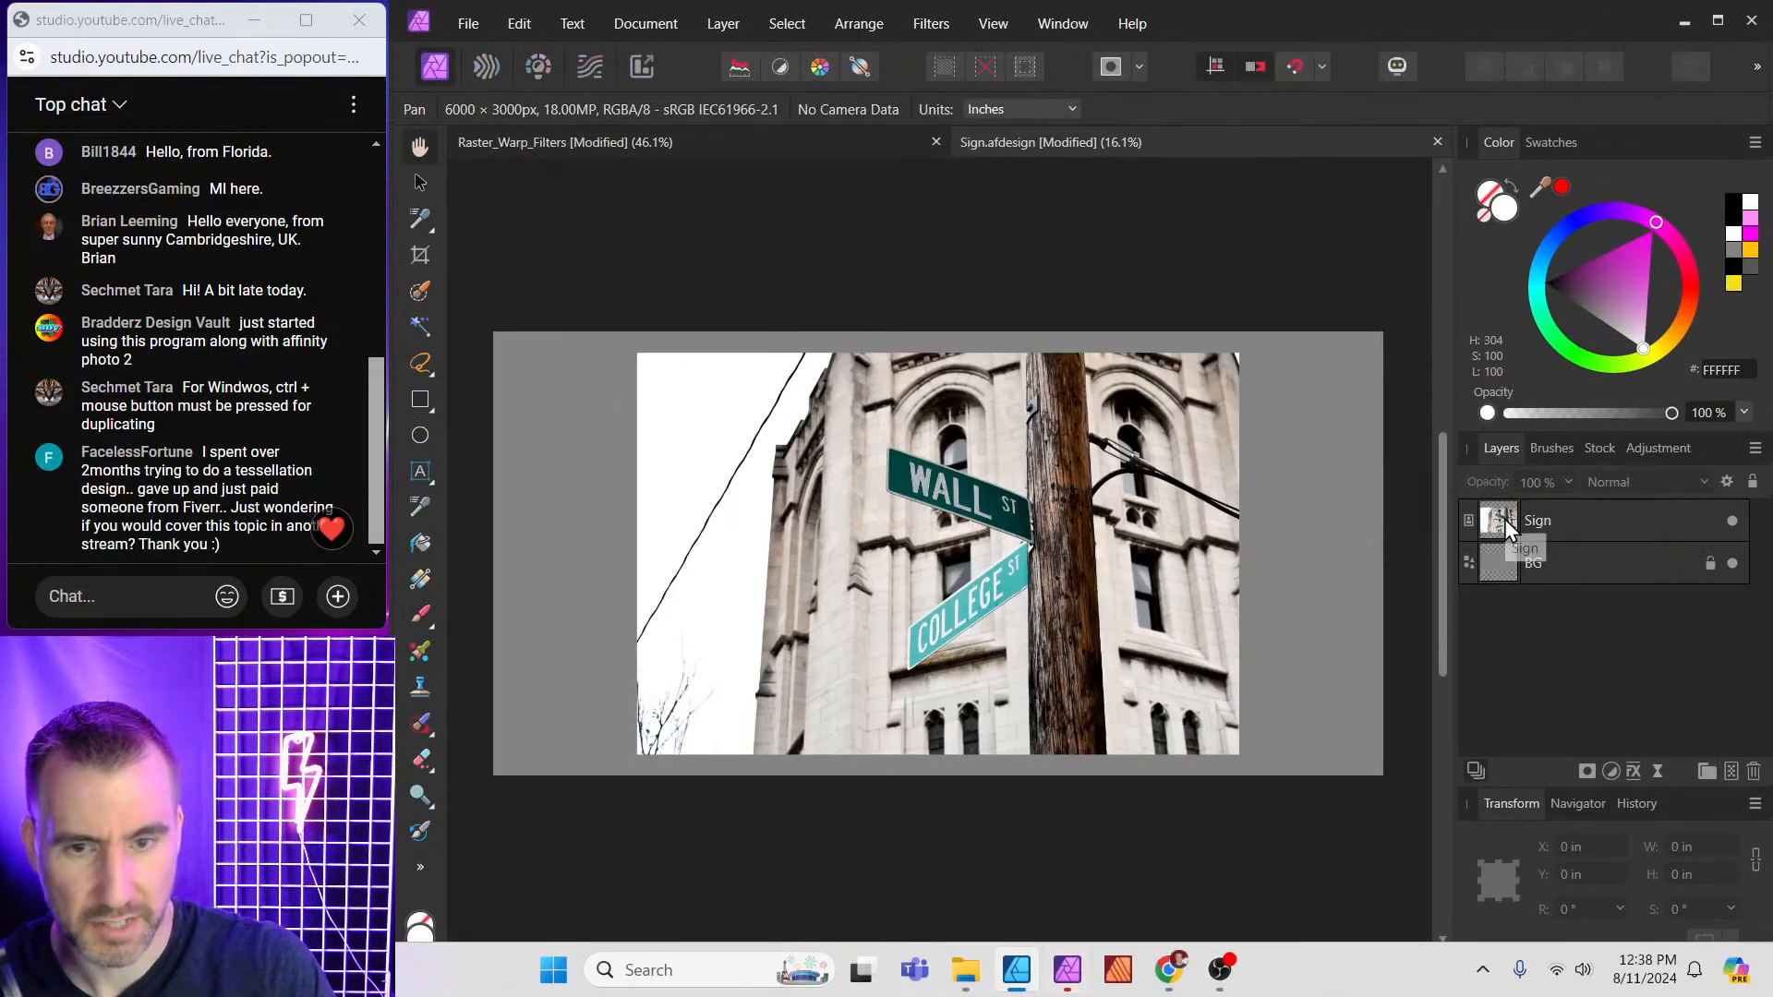
# Add a pixel layer above the Sign photo and set the Inpainting Brush to Current Layer & Below with a 121 px width.
pyautogui.click(1732, 774)
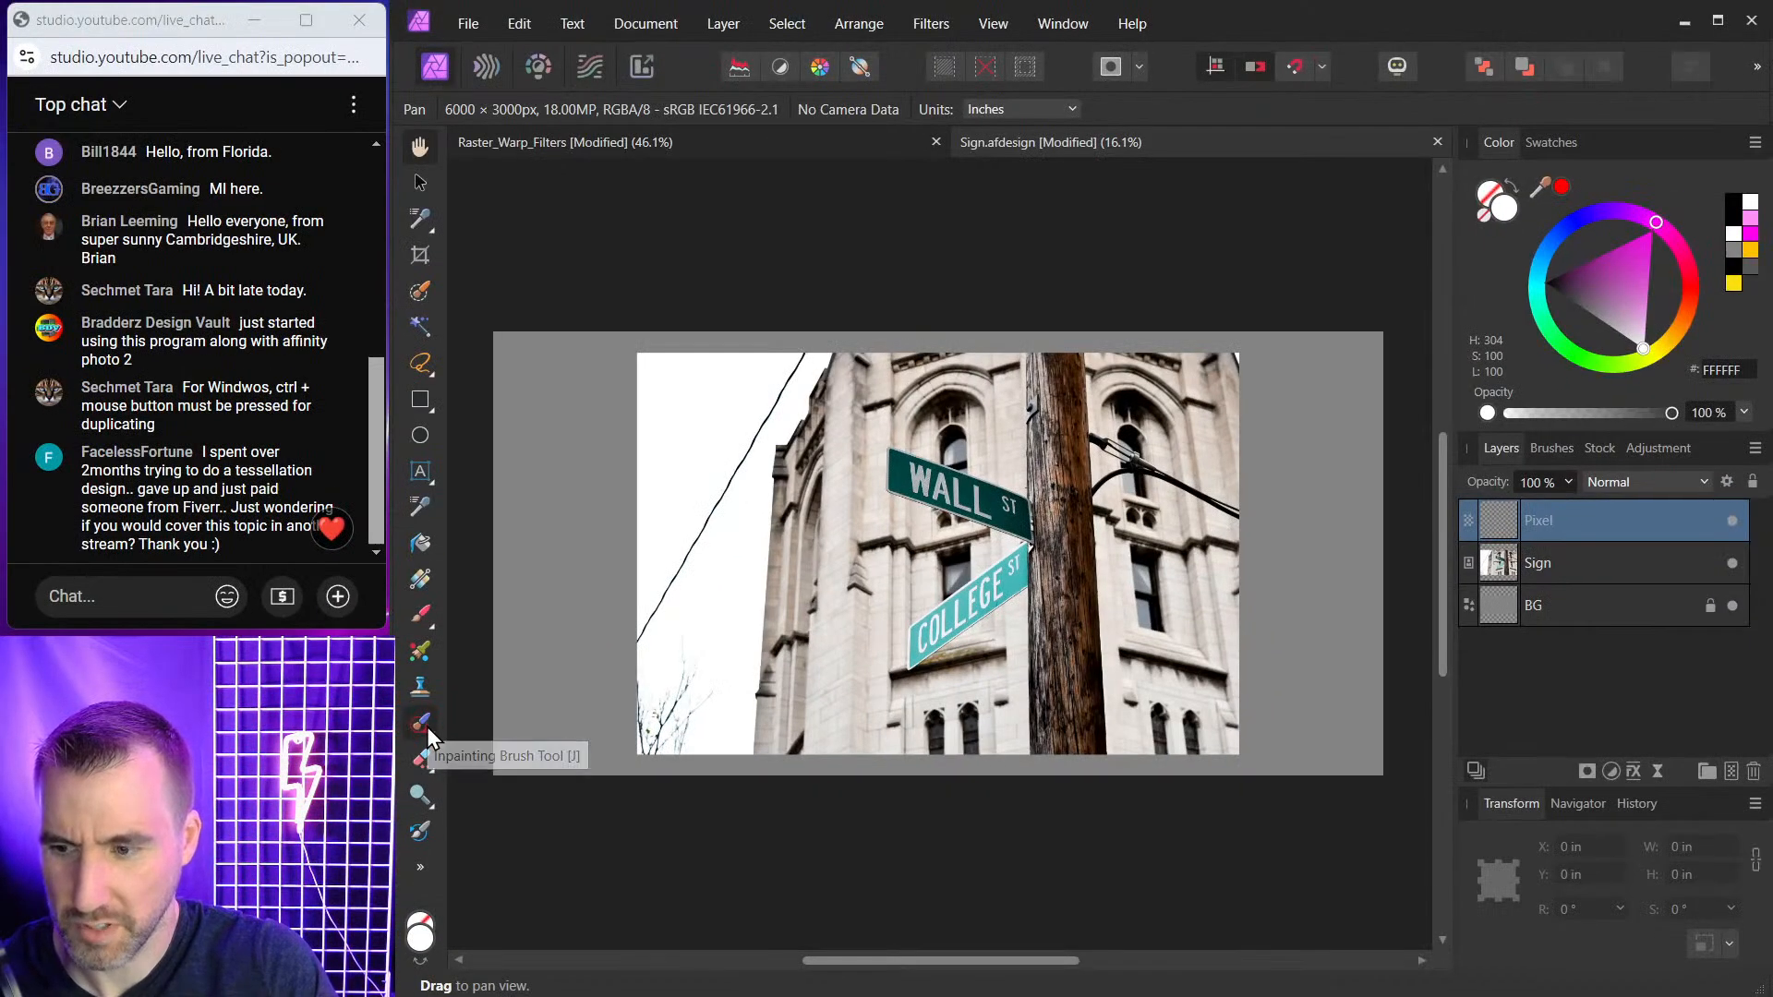
pyautogui.click(412, 733)
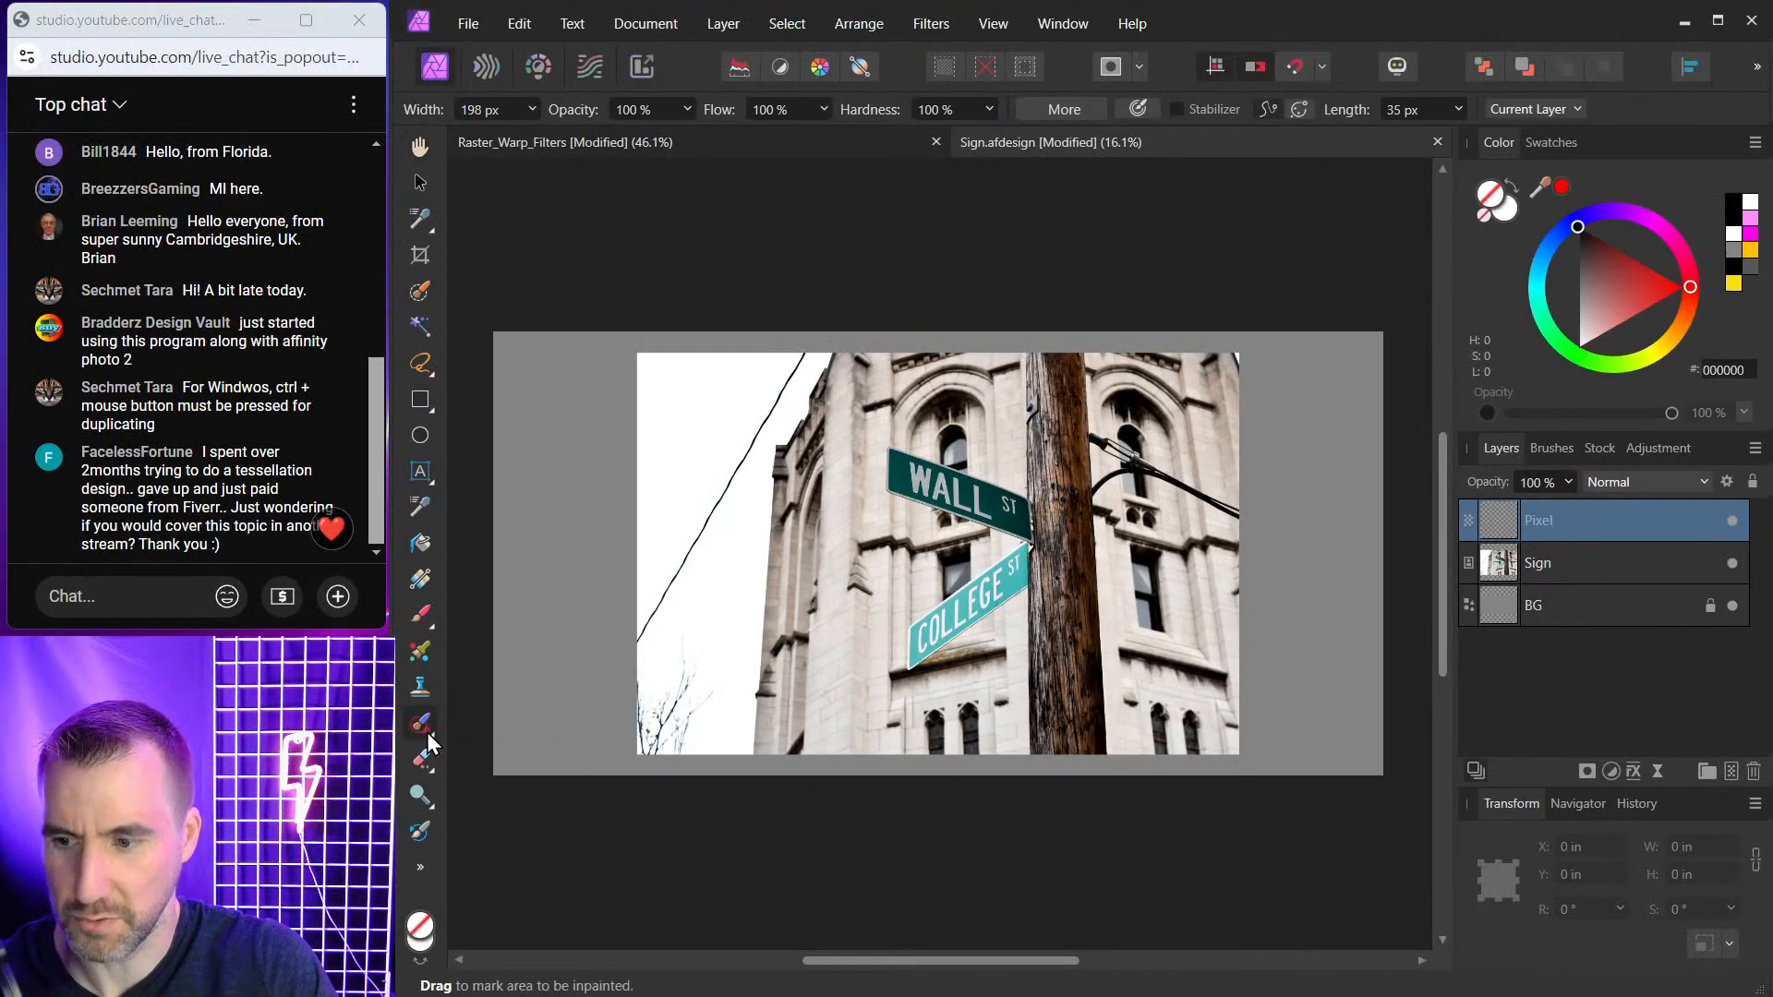
pyautogui.click(1579, 111)
pyautogui.click(1551, 164)
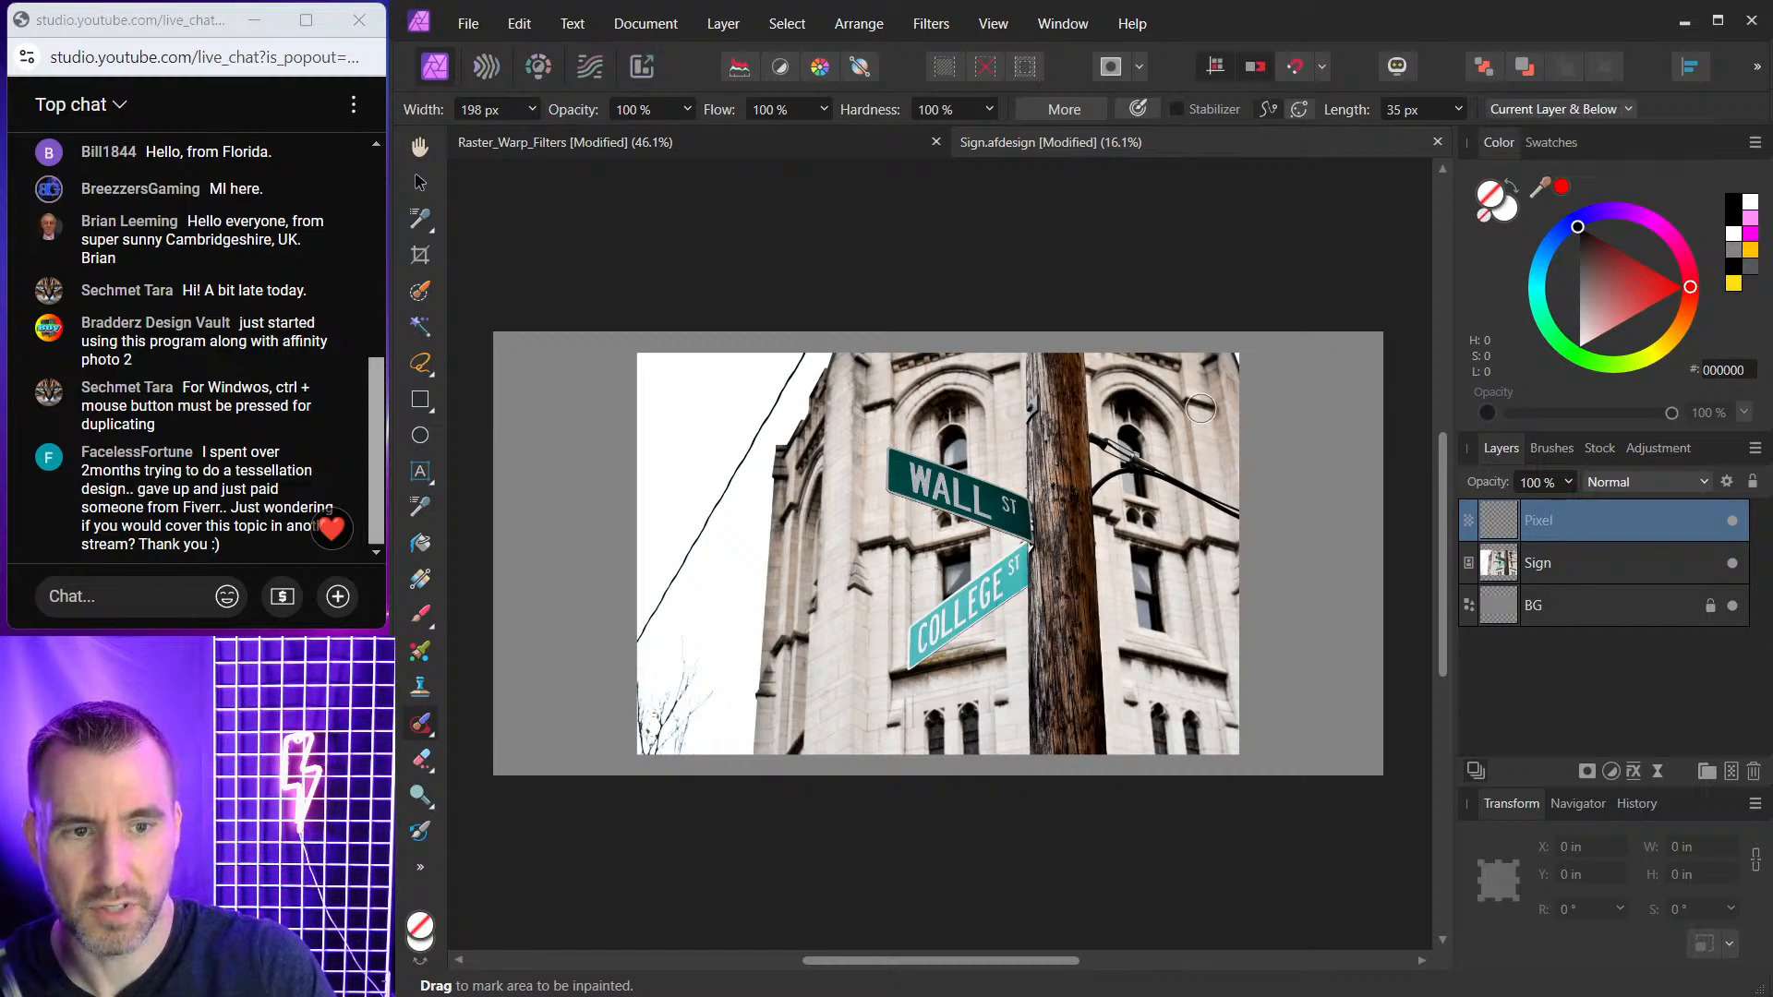
pyautogui.scroll(2, 892, 592)
pyautogui.press('[')
pyautogui.press('[')
pyautogui.press('[')
pyautogui.press('[')
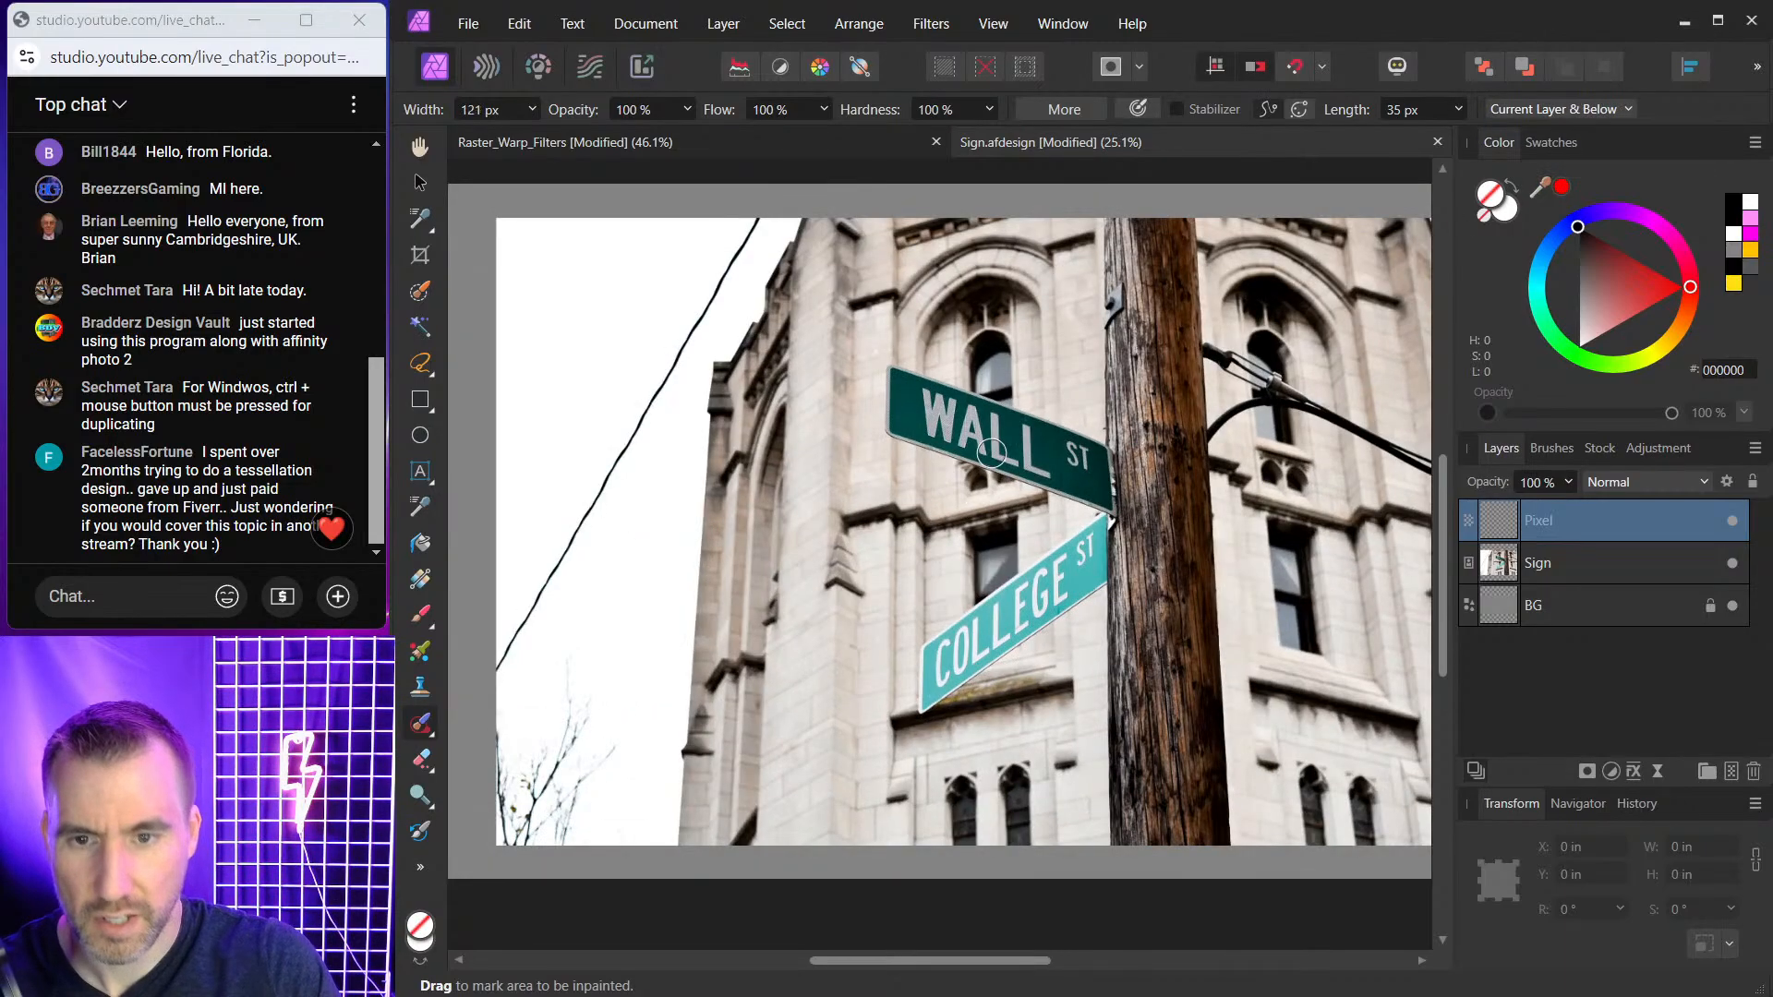
# Inpaint the WALL ST lettering and leftover specks out of the dark green sign on the pixel layer.
pyautogui.scroll(6, 933, 399)
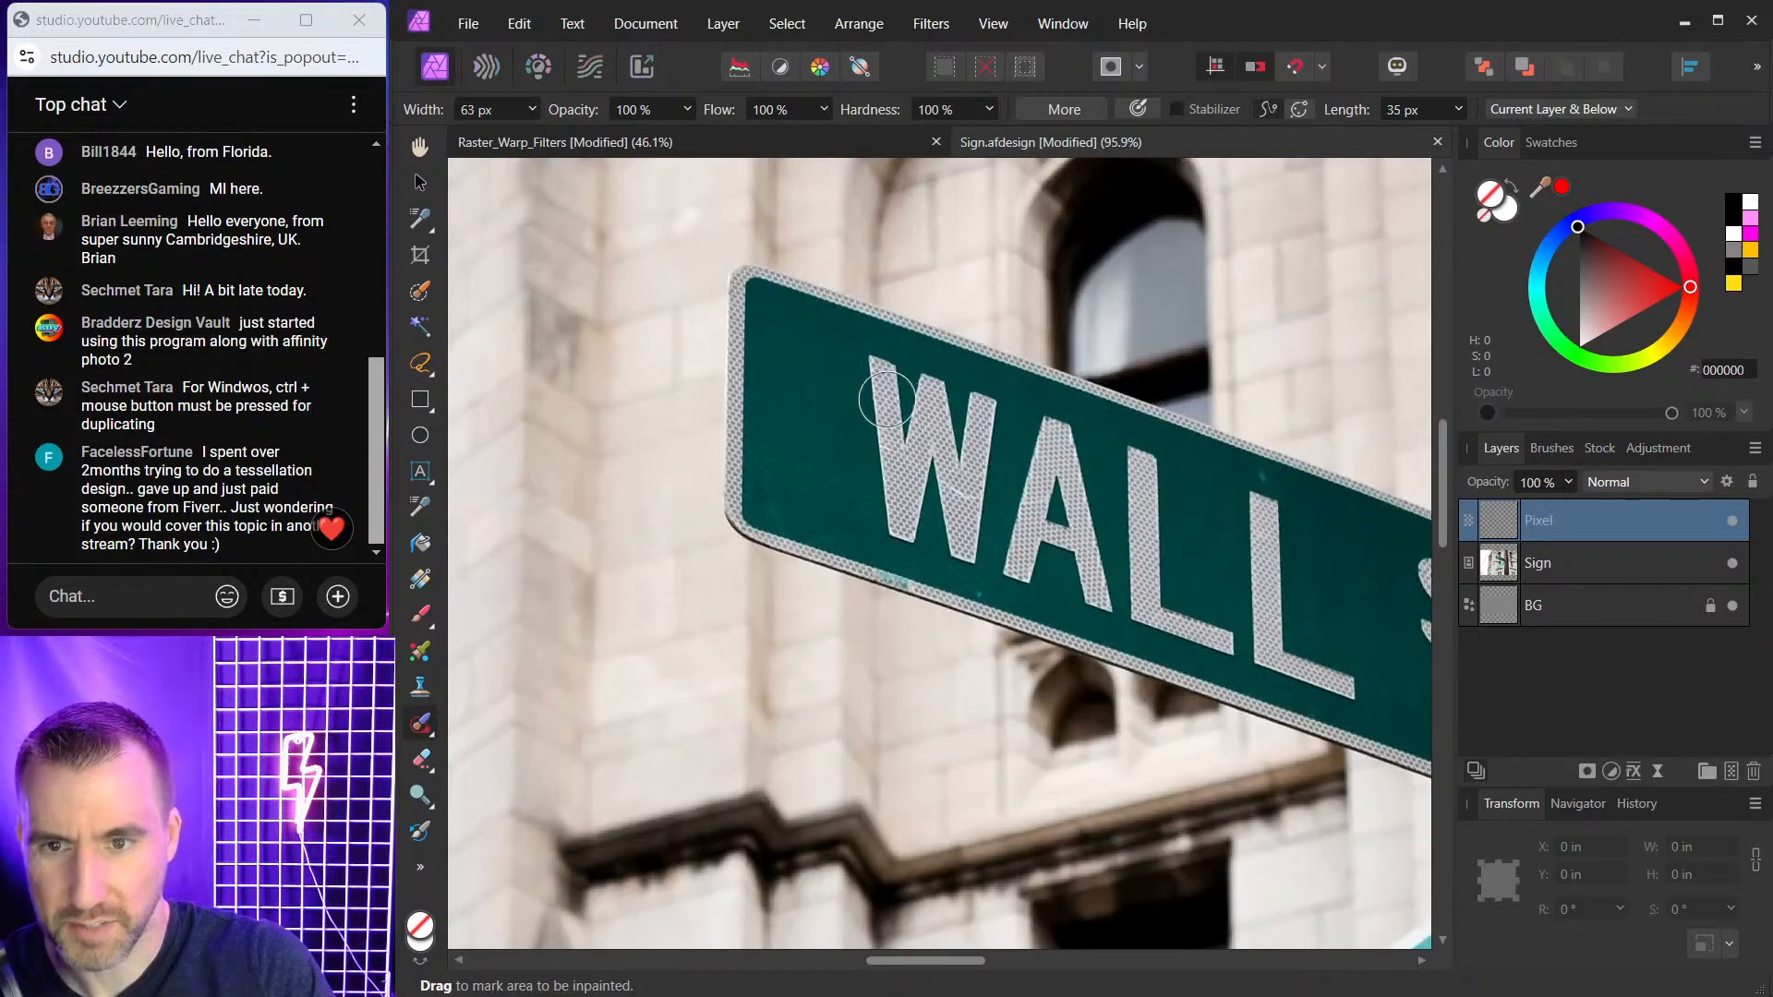
pyautogui.moveTo(859, 366)
pyautogui.mouseDown()
pyautogui.moveTo(1290, 525)
pyautogui.moveTo(876, 427)
pyautogui.moveTo(925, 473)
pyautogui.moveTo(905, 522)
pyautogui.moveTo(1023, 536)
pyautogui.moveTo(996, 512)
pyautogui.moveTo(976, 538)
pyautogui.moveTo(1036, 552)
pyautogui.moveTo(1038, 507)
pyautogui.moveTo(1018, 505)
pyautogui.moveTo(1039, 566)
pyautogui.moveTo(1070, 518)
pyautogui.moveTo(1087, 559)
pyautogui.moveTo(1147, 521)
pyautogui.moveTo(1129, 538)
pyautogui.moveTo(1174, 621)
pyautogui.moveTo(1255, 630)
pyautogui.moveTo(1268, 559)
pyautogui.moveTo(1258, 596)
pyautogui.moveTo(1301, 657)
pyautogui.moveTo(1370, 688)
pyautogui.moveTo(1170, 562)
pyautogui.moveTo(1230, 571)
pyautogui.moveTo(1205, 440)
pyautogui.mouseUp()
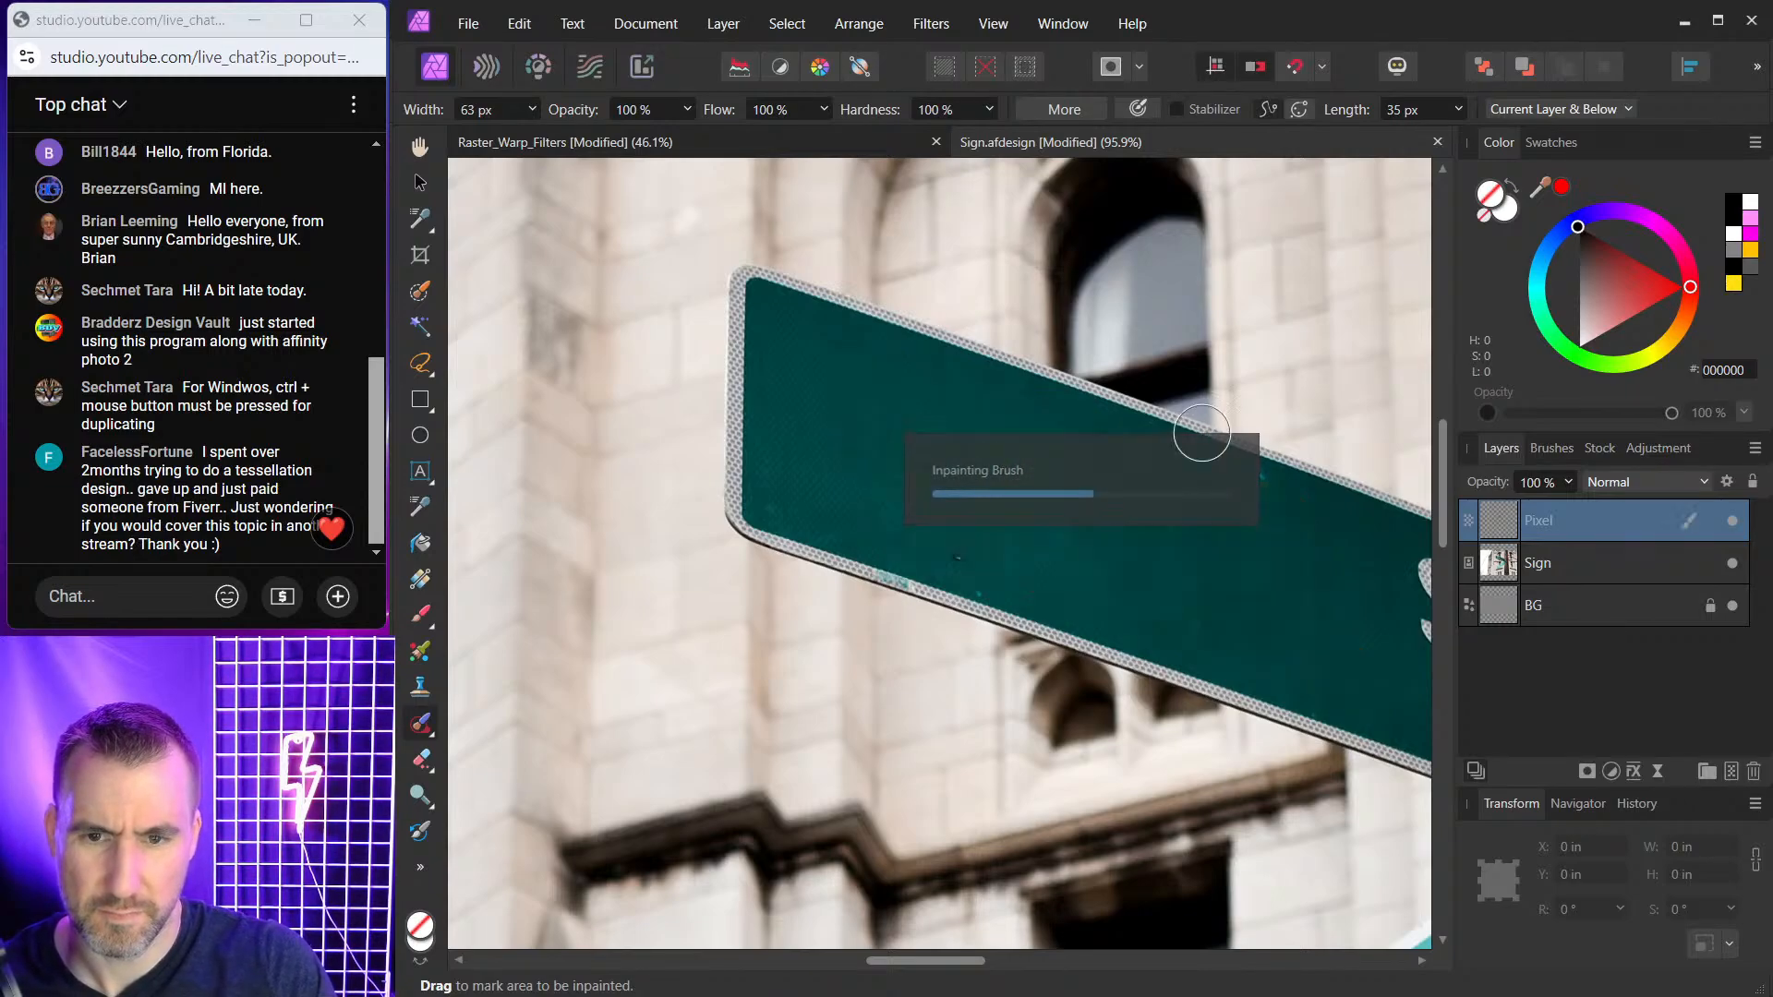
pyautogui.hscroll(5, 1219, 434)
pyautogui.moveTo(712, 483); pyautogui.dragTo(740, 518)
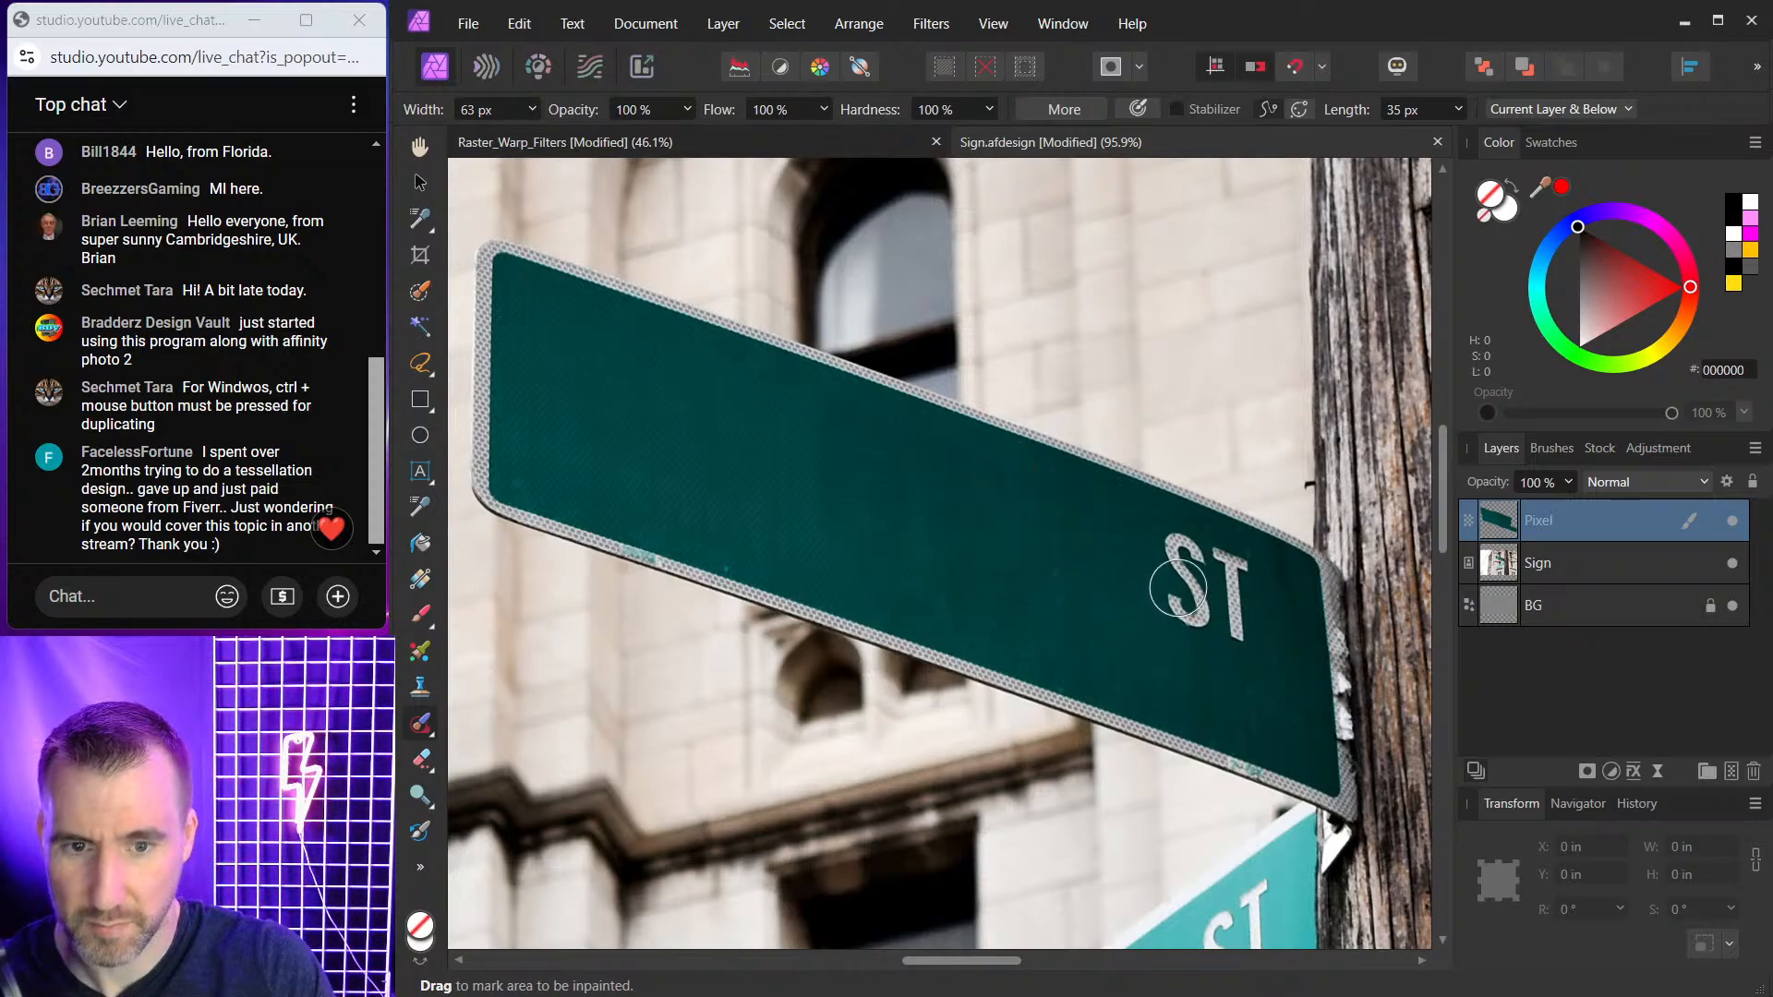
pyautogui.moveTo(1175, 585)
pyautogui.mouseDown()
pyautogui.moveTo(1246, 595)
pyautogui.moveTo(1236, 624)
pyautogui.moveTo(1205, 567)
pyautogui.moveTo(1161, 559)
pyautogui.mouseUp()
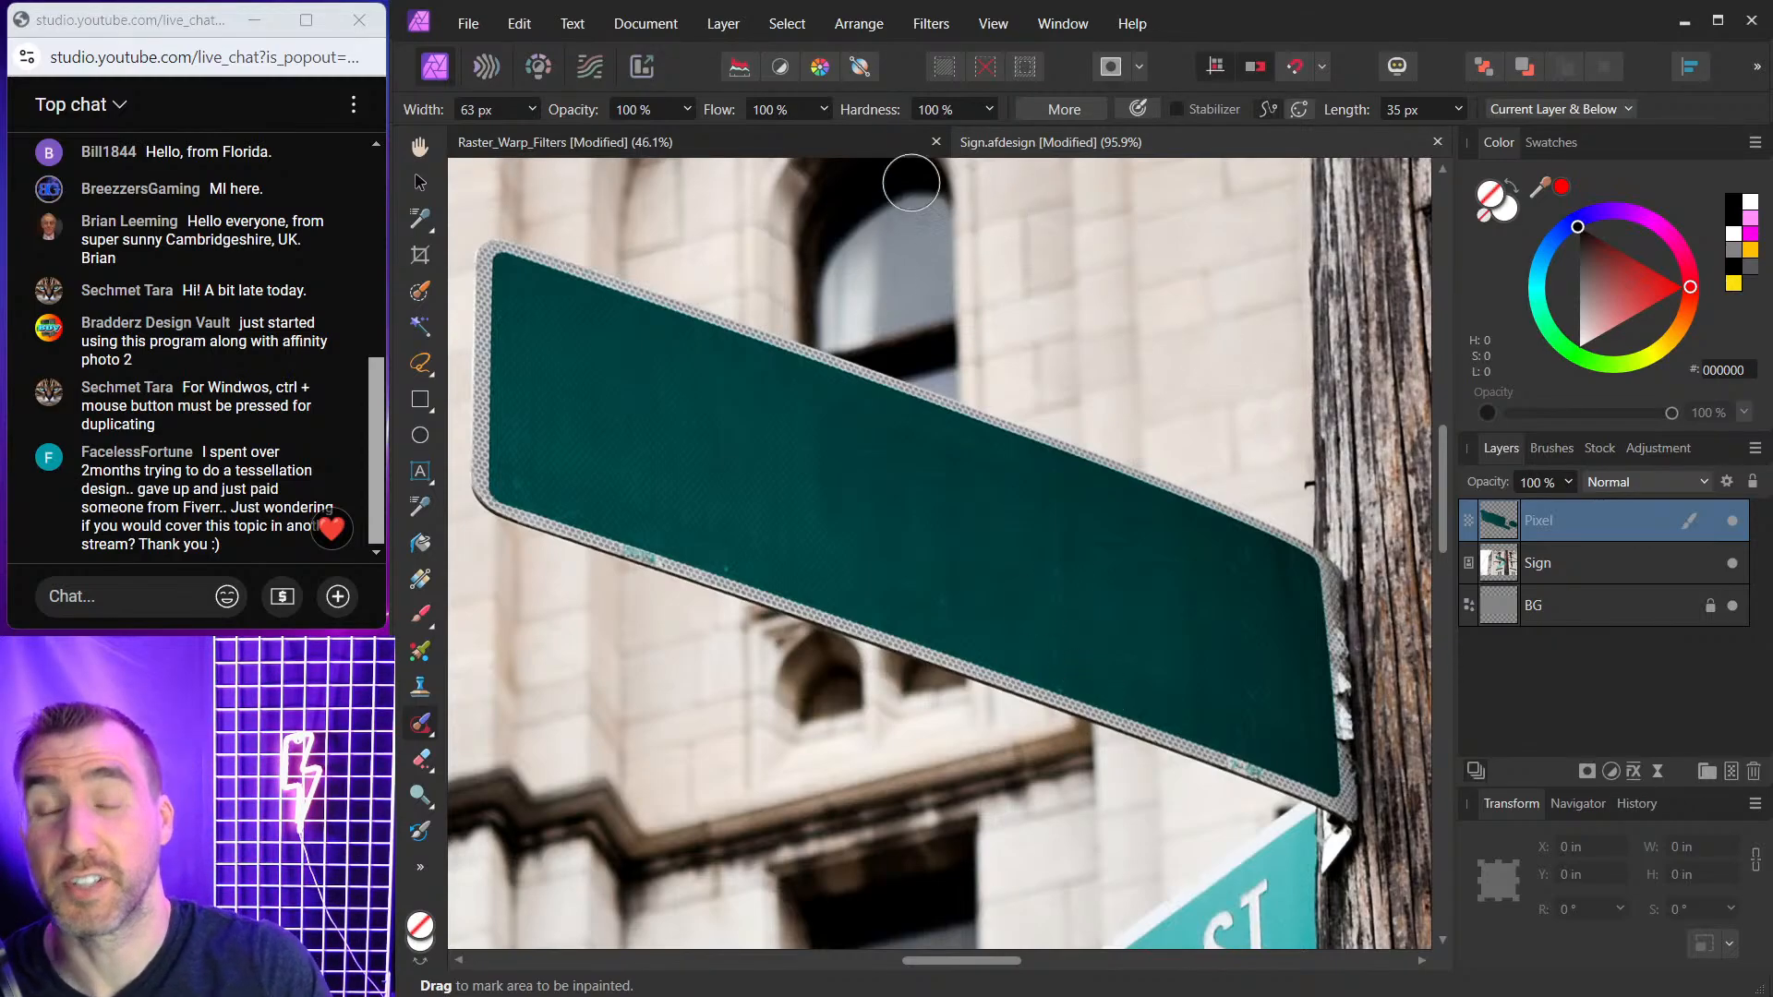
# Send the retouched Sign document back to Affinity Designer for editing and clear the selection.
pyautogui.click(468, 23)
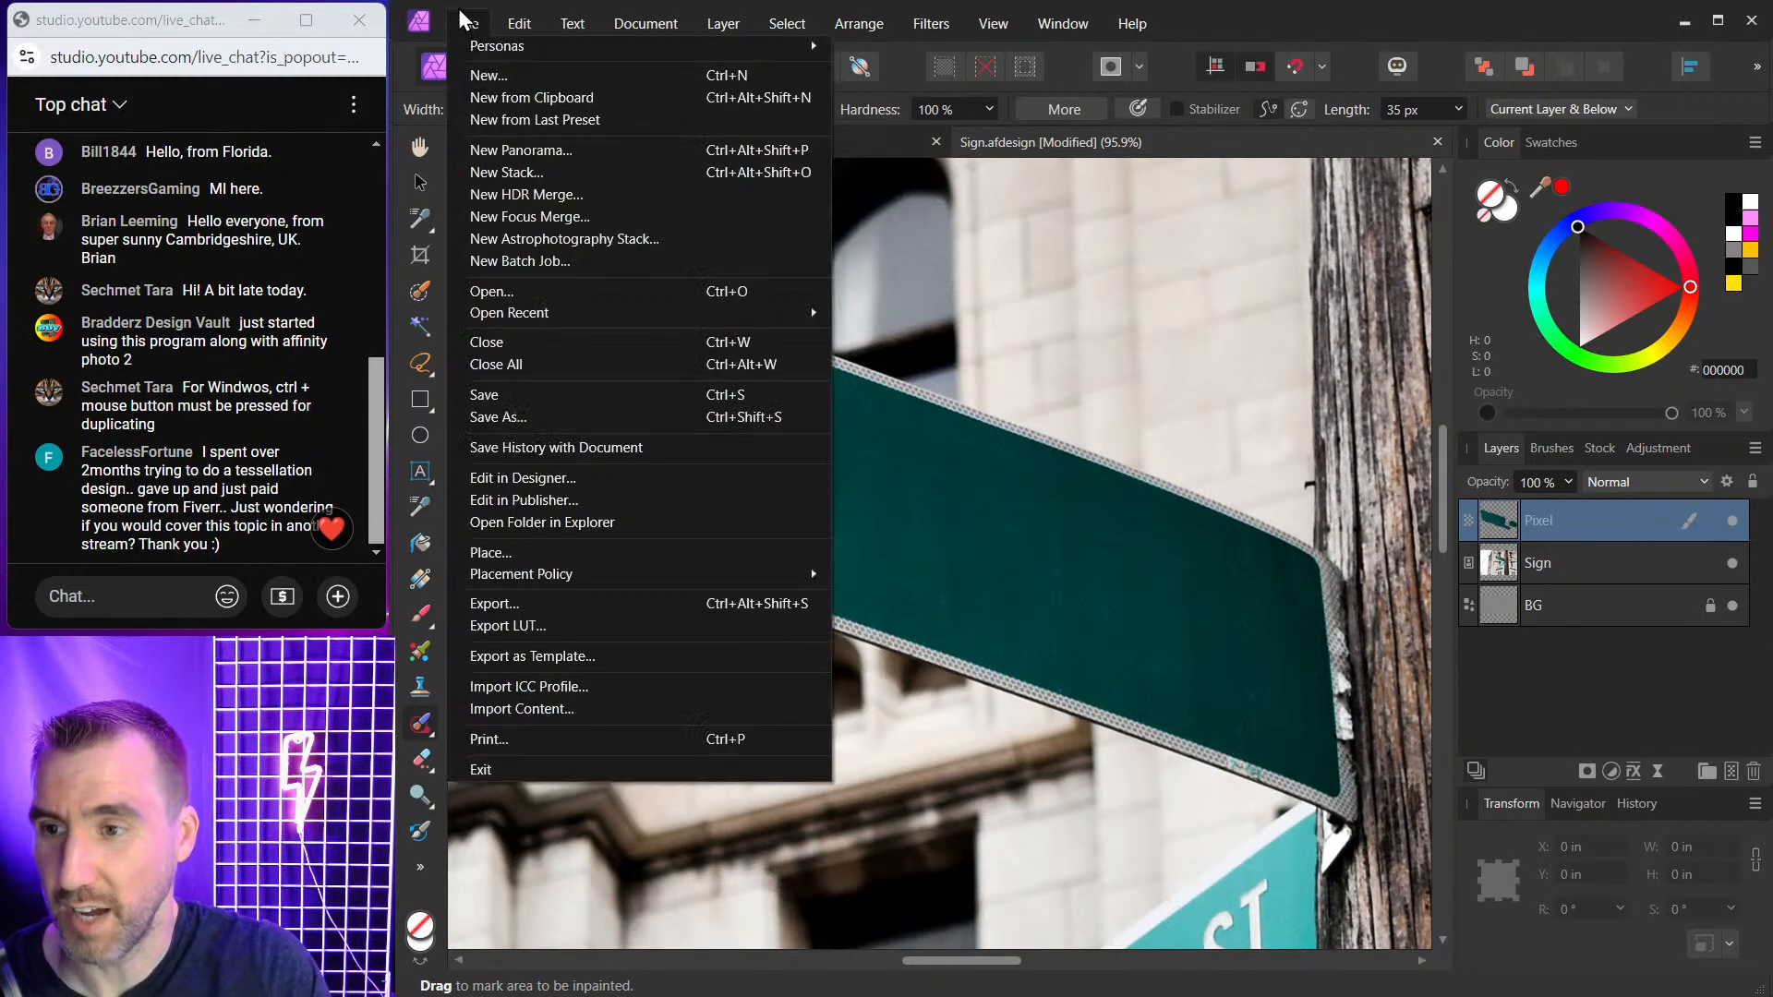
pyautogui.click(617, 480)
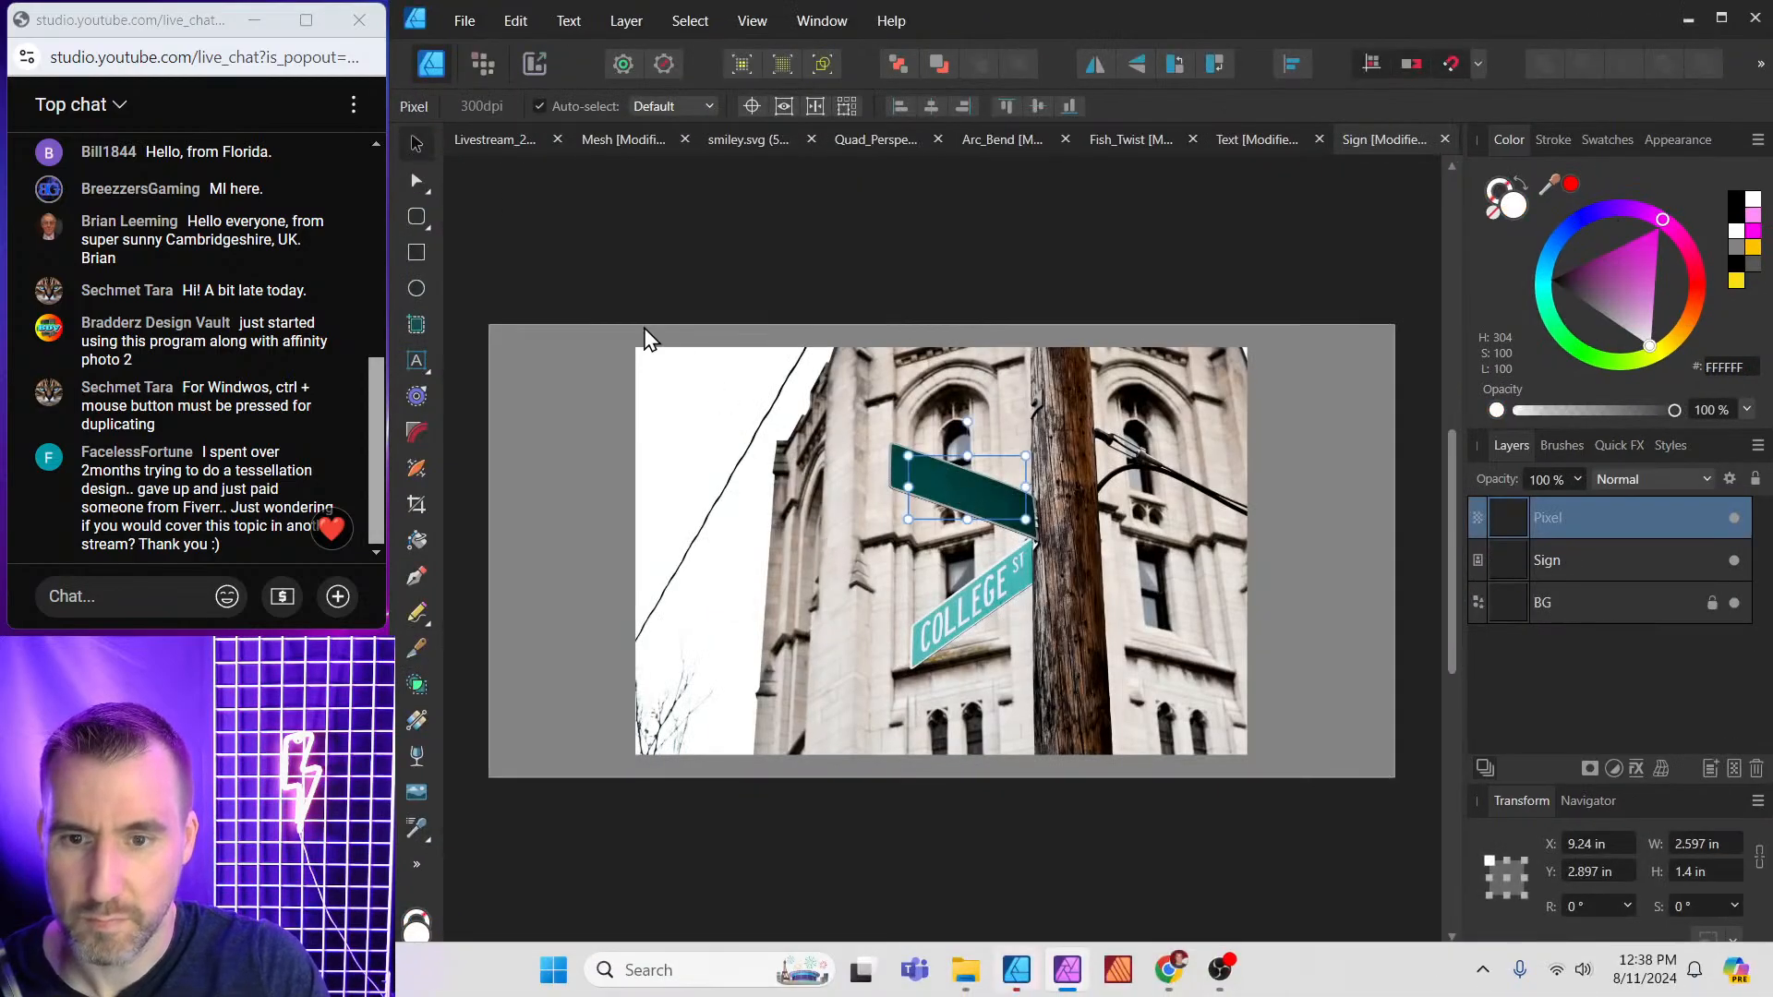
pyautogui.hotkey('ctrl', 'd')
# Add white art text reading MAIN ST and move it over the blank dark green sign.
pyautogui.scroll(2, 961, 481)
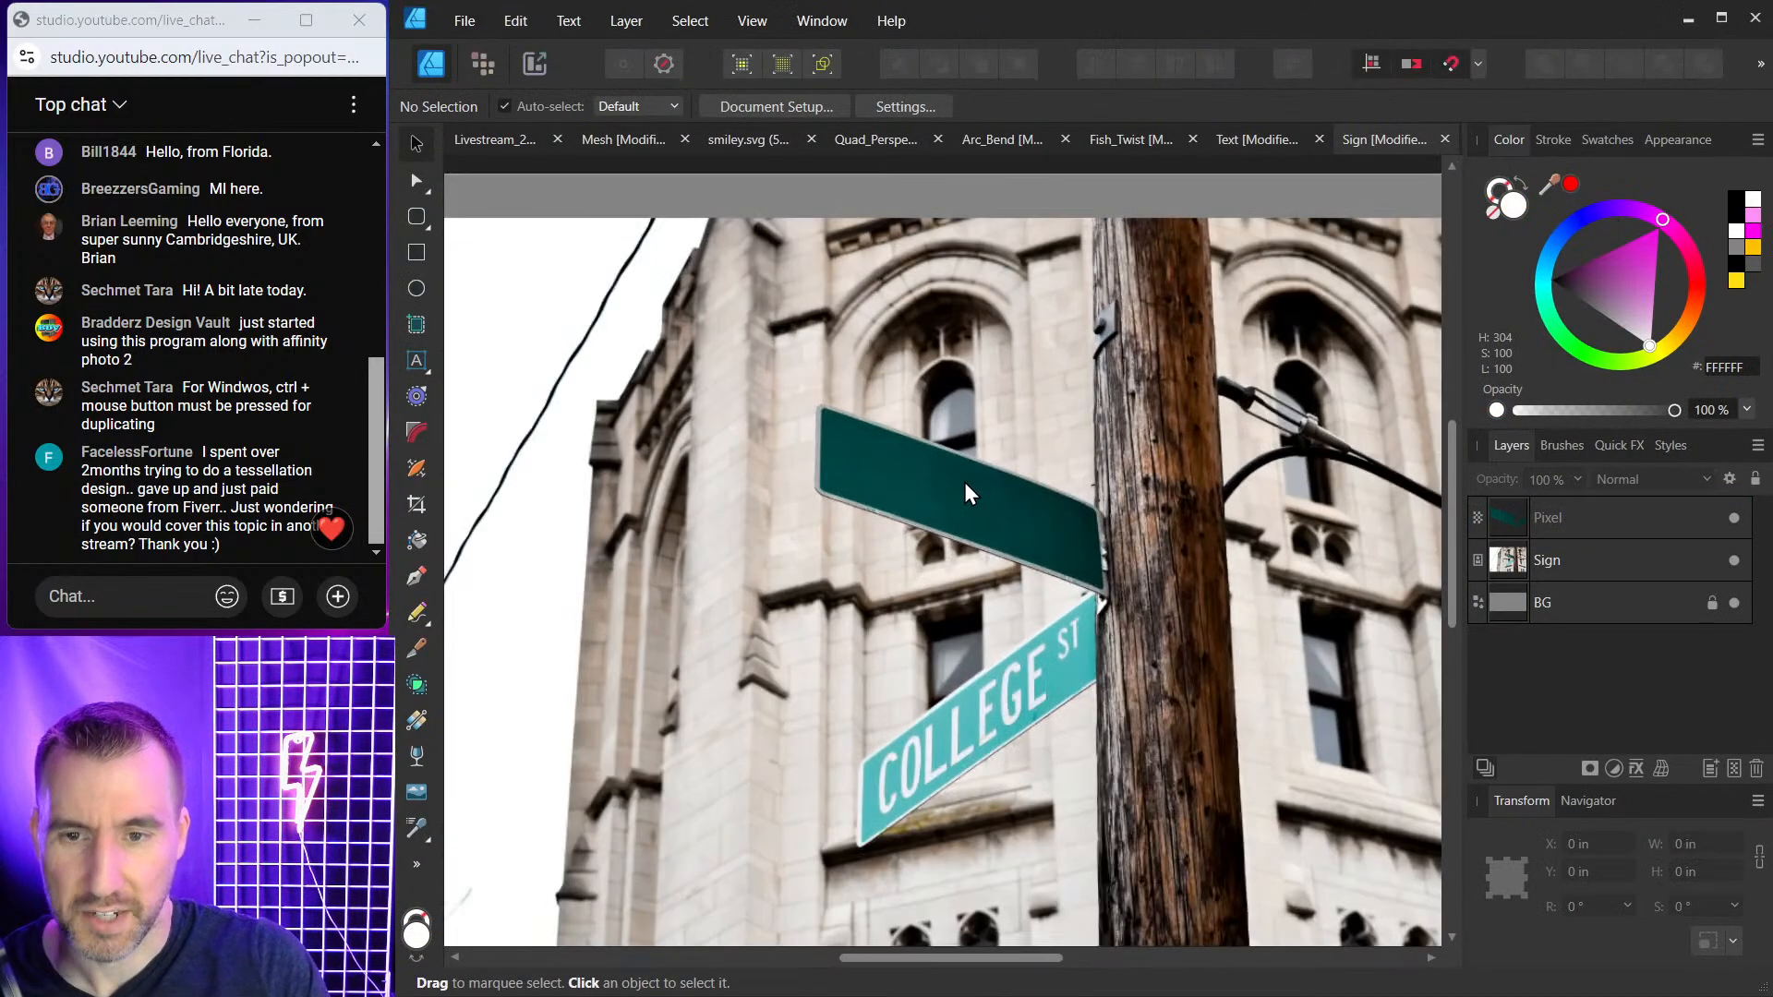
pyautogui.press('t')
pyautogui.click(861, 406)
pyautogui.write('M')
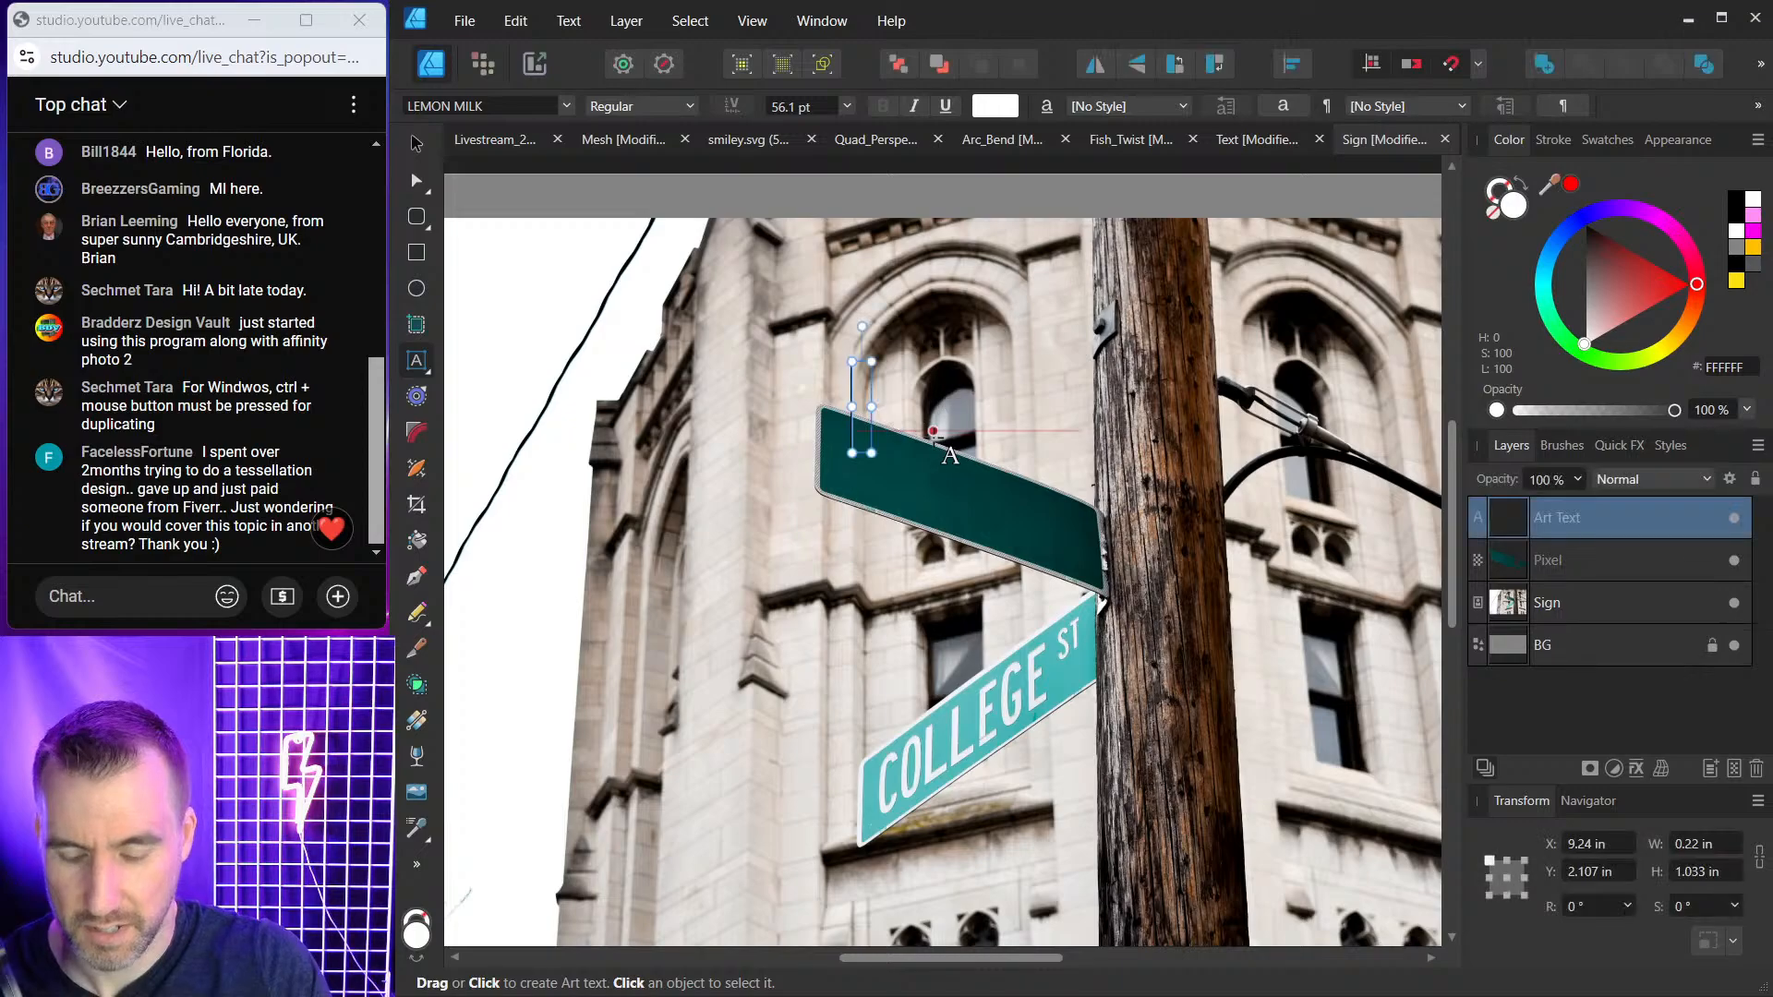
pyautogui.write('AIN ST')
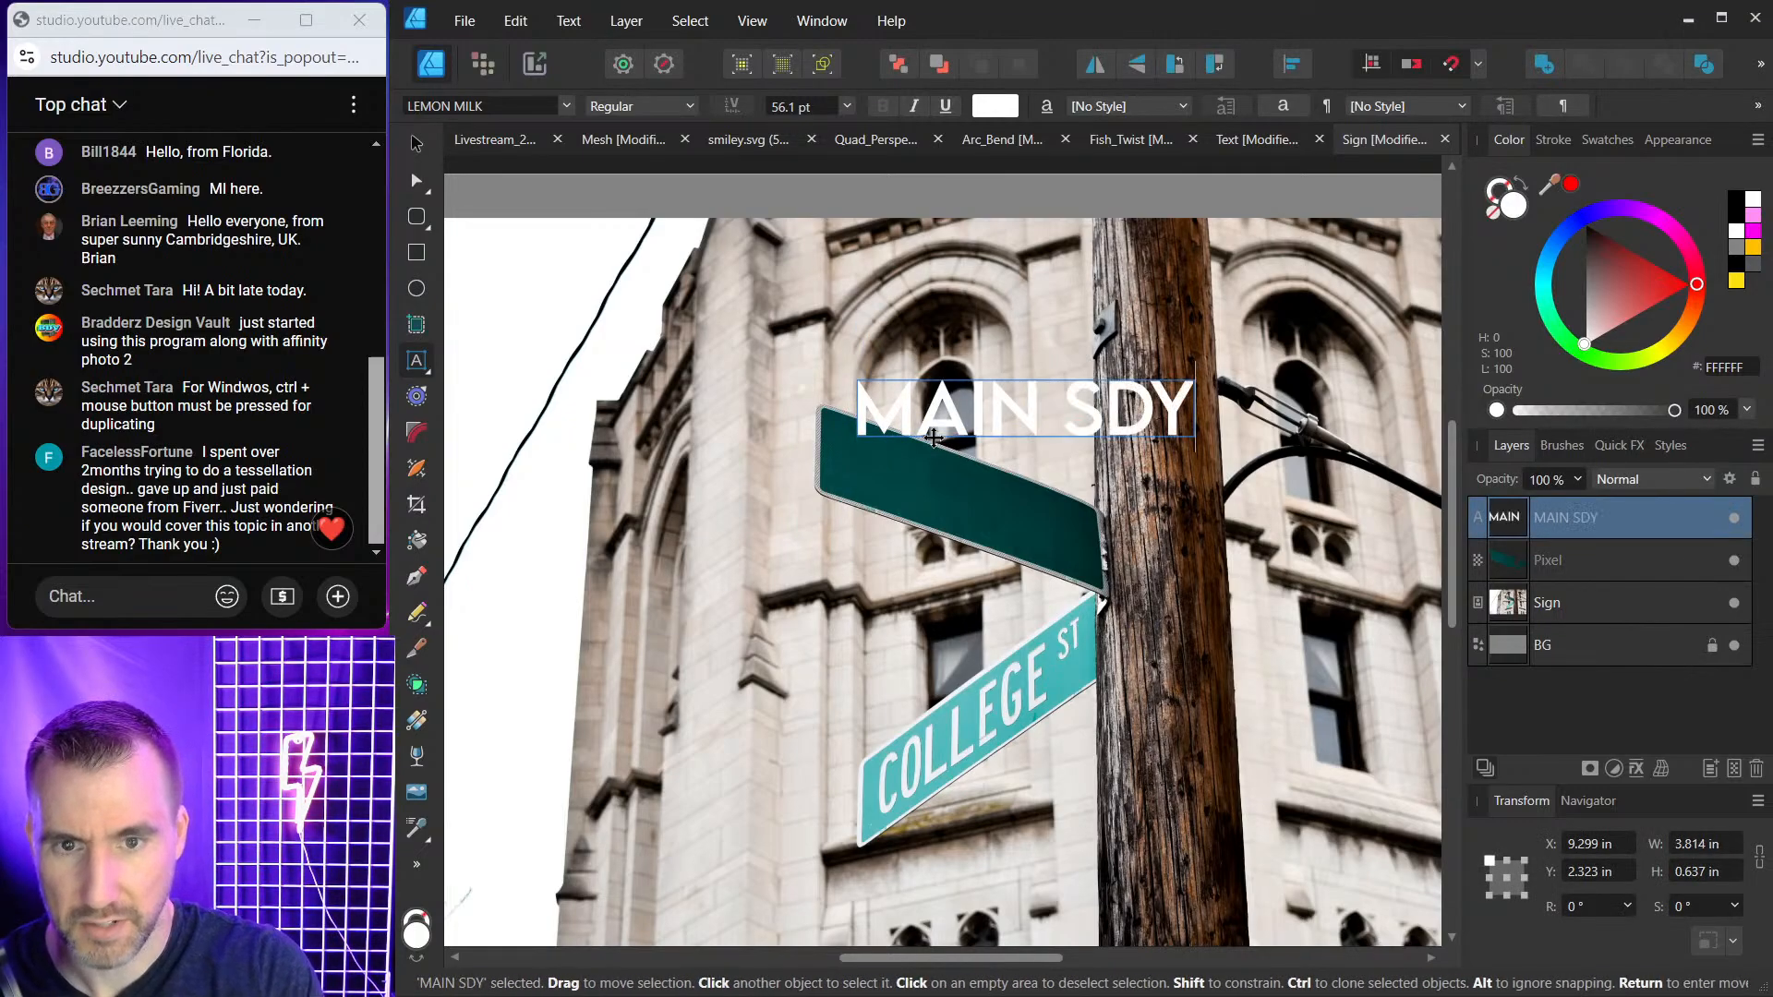
pyautogui.press('BackSpace')
pyautogui.write('T')
pyautogui.press('Escape')
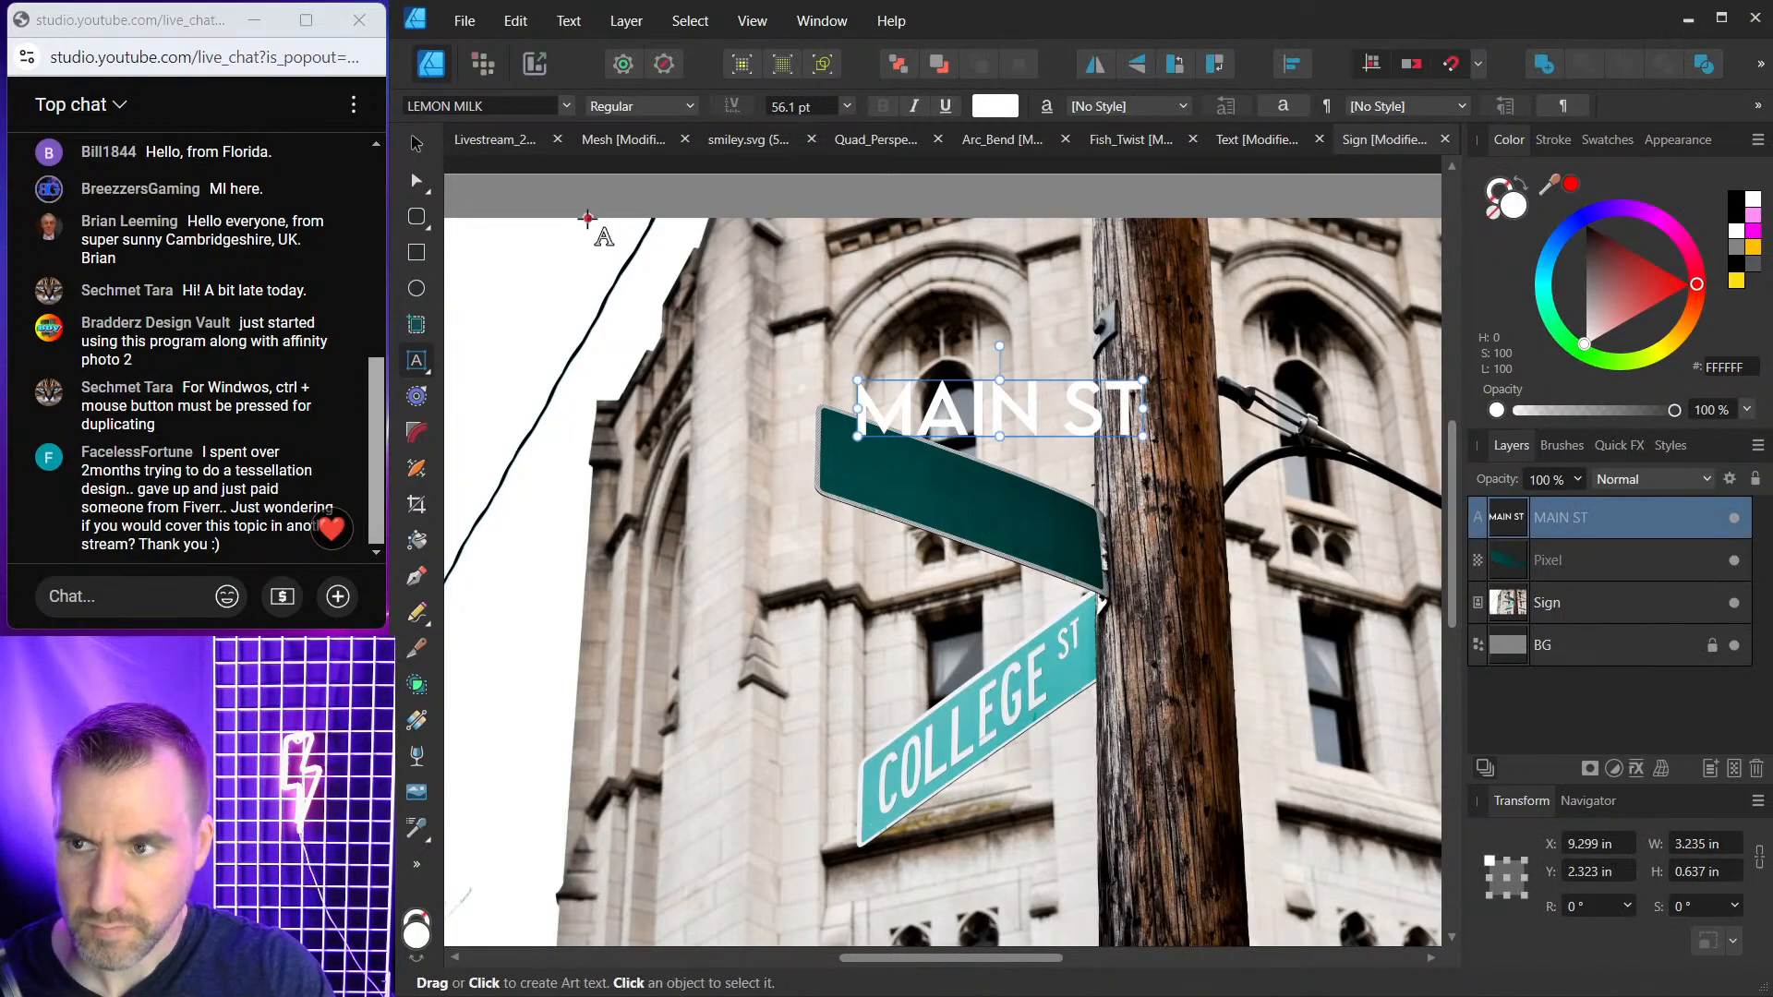
pyautogui.press('v')
pyautogui.moveTo(1048, 406); pyautogui.dragTo(1014, 491)
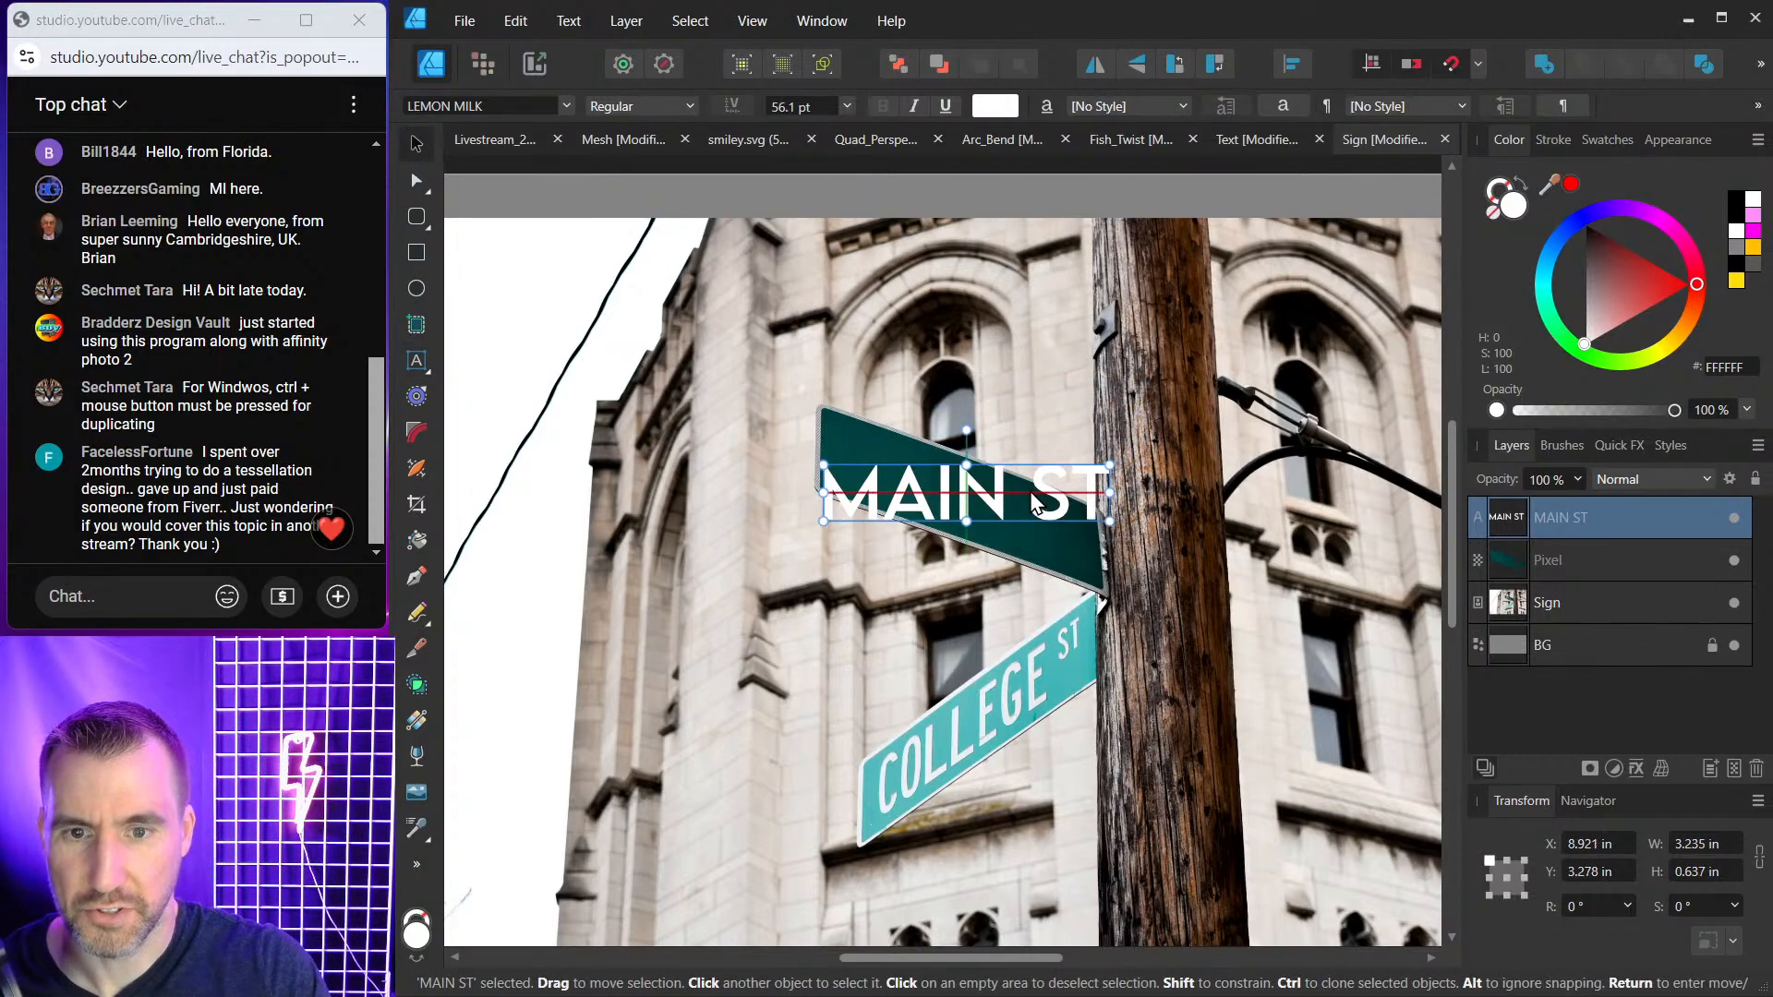
# Apply a Perspective warp group to the MAIN ST text.
pyautogui.scroll(3, 1014, 491)
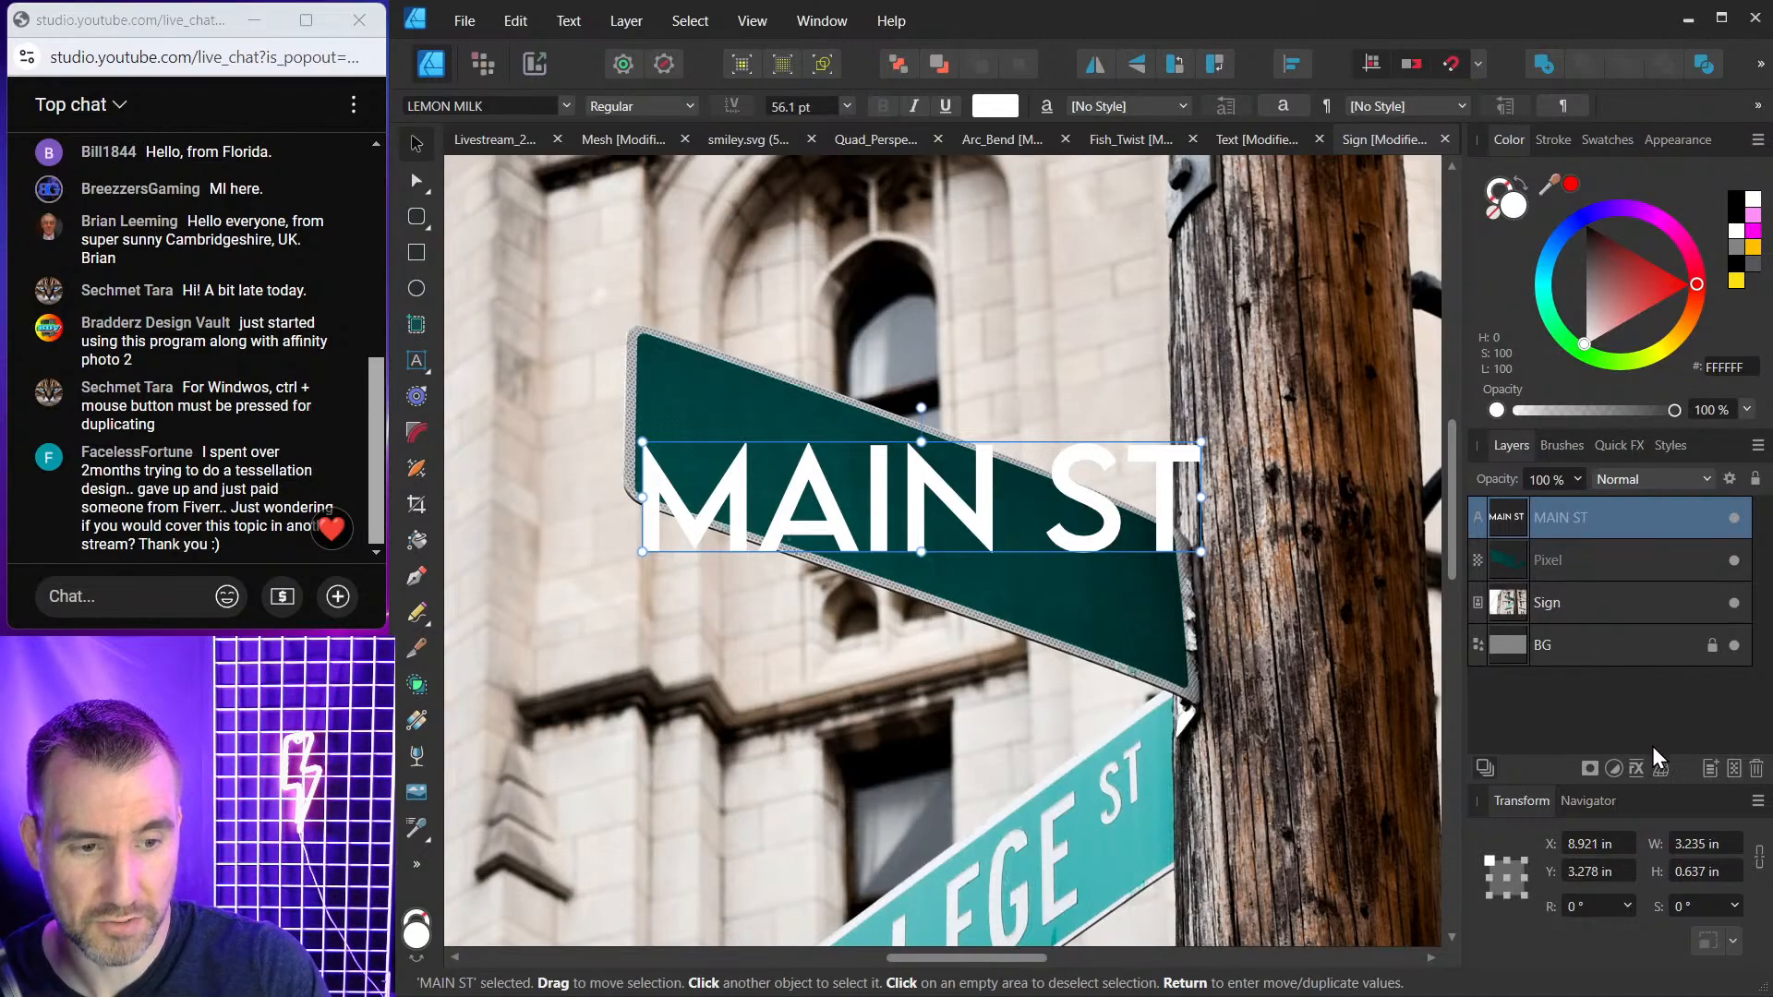
pyautogui.click(1663, 769)
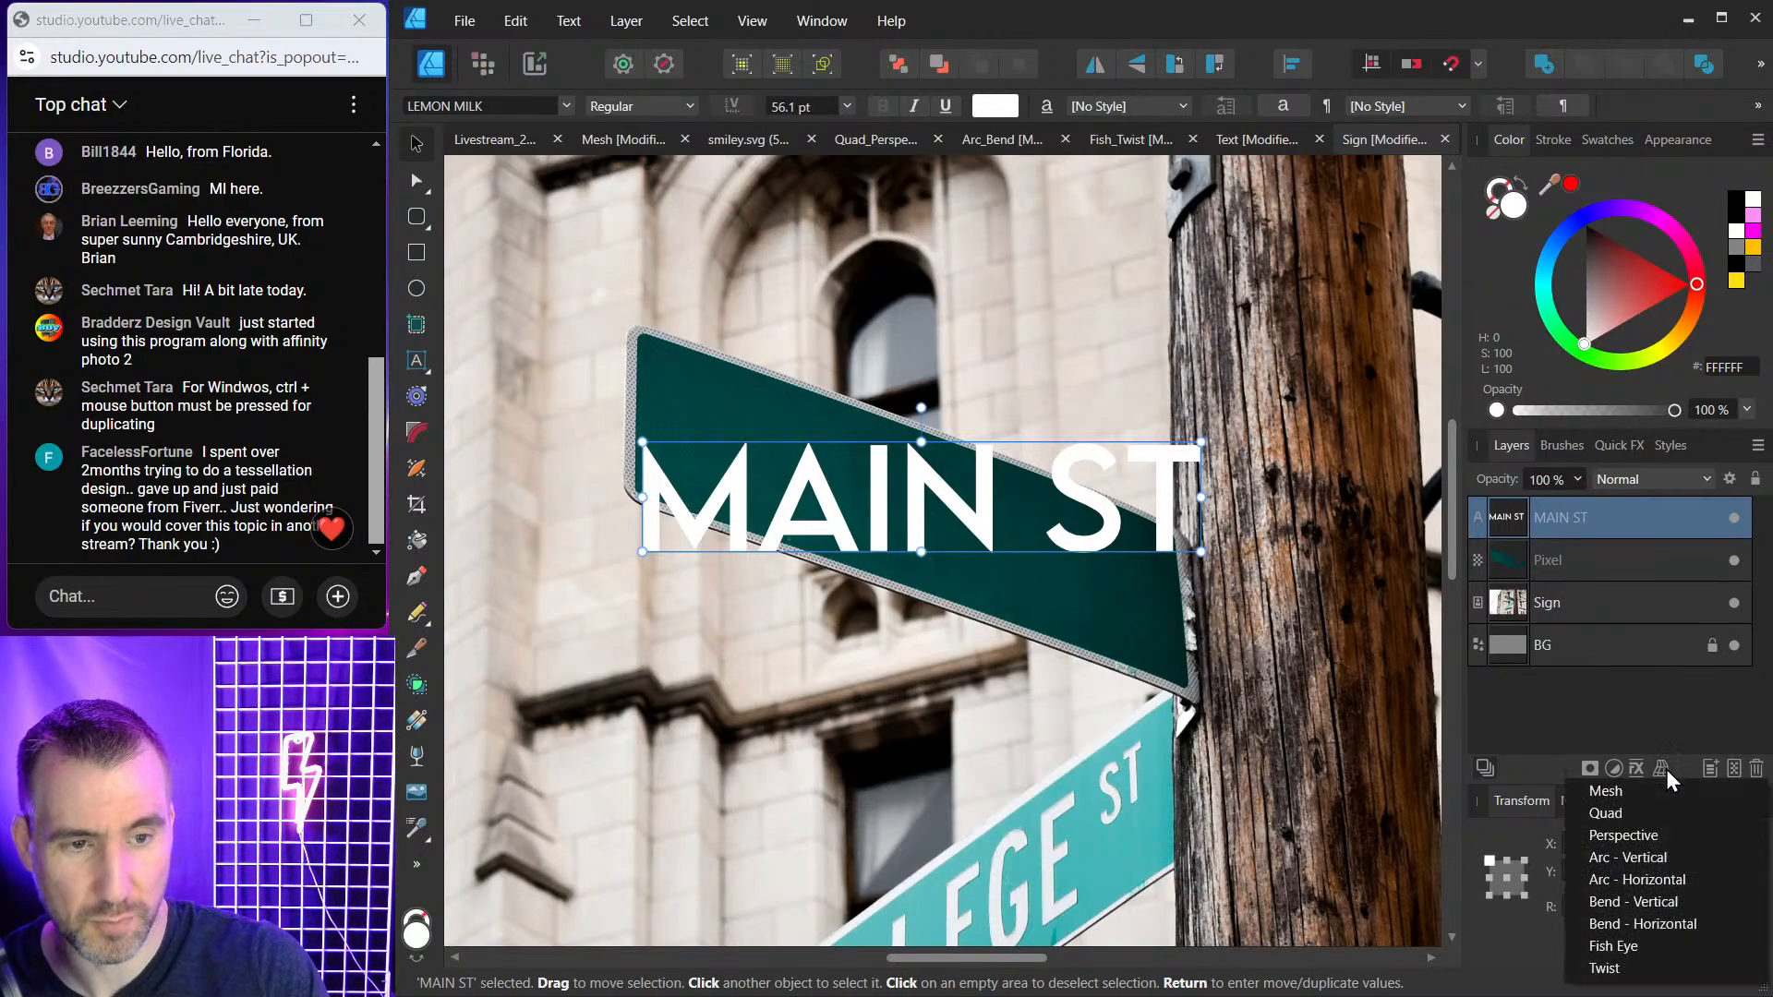
pyautogui.click(1660, 837)
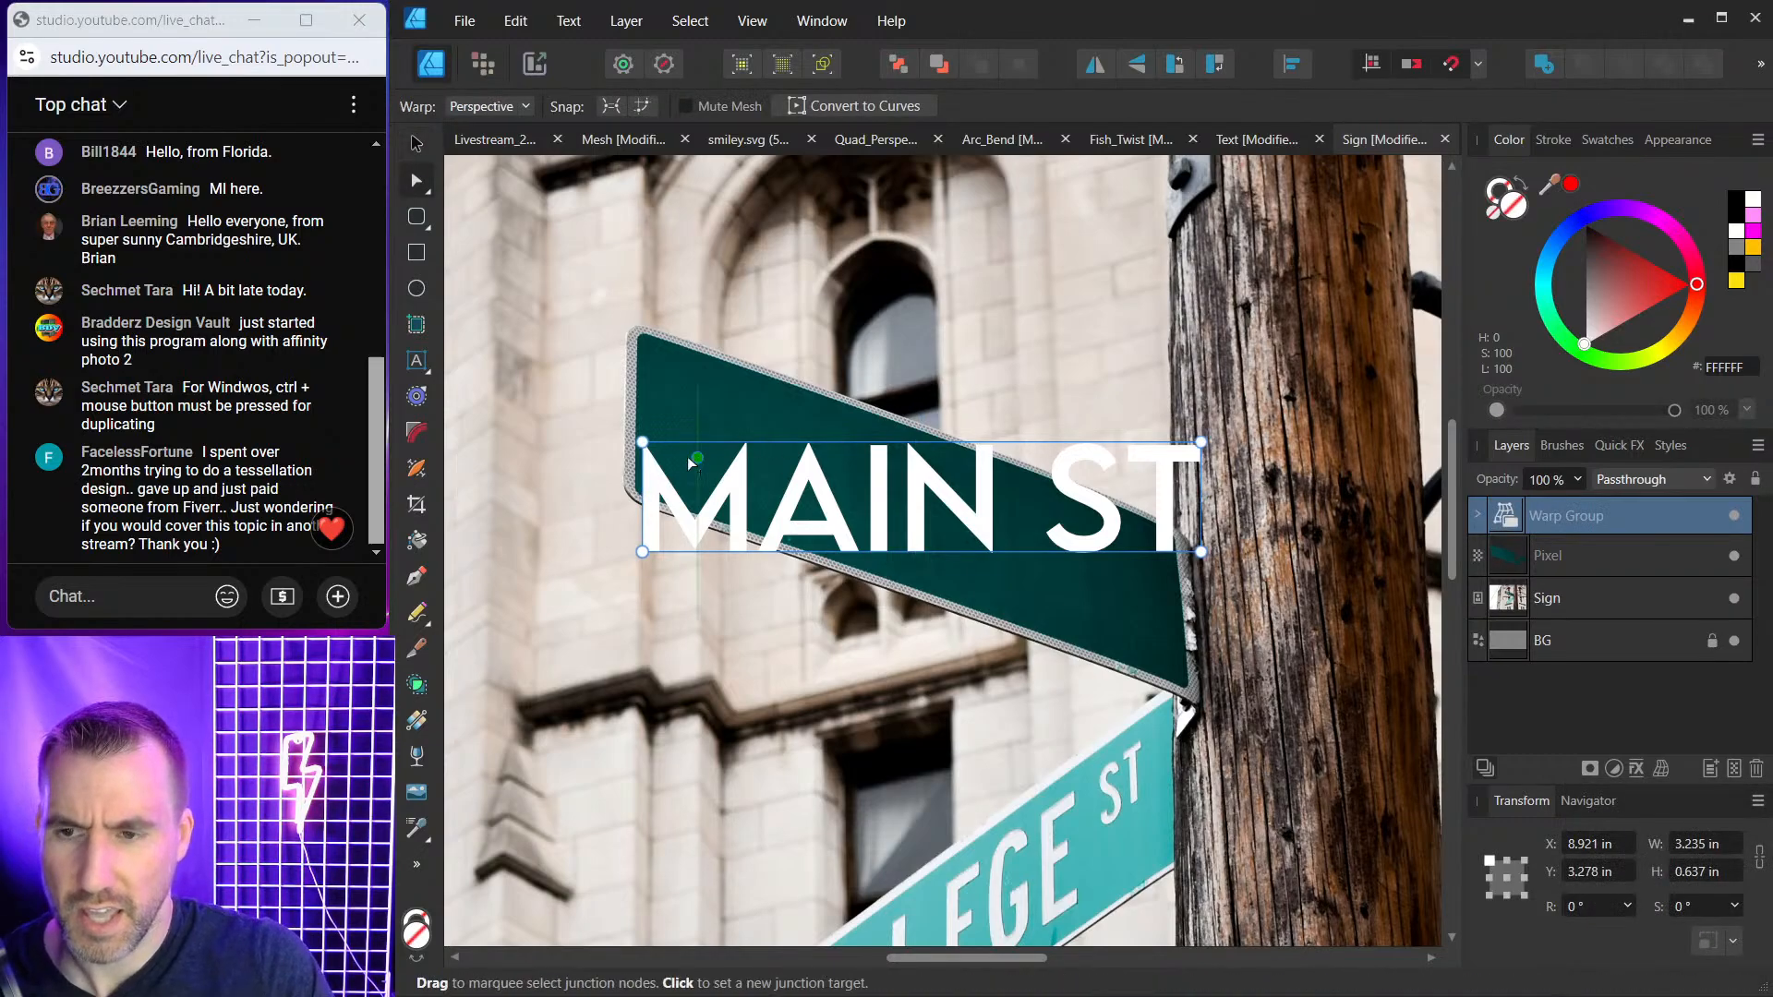
# Fit the warp's four corners inside the dark green sign so MAIN ST follows its perspective, and finish node editing.
pyautogui.moveTo(643, 442); pyautogui.dragTo(678, 269)
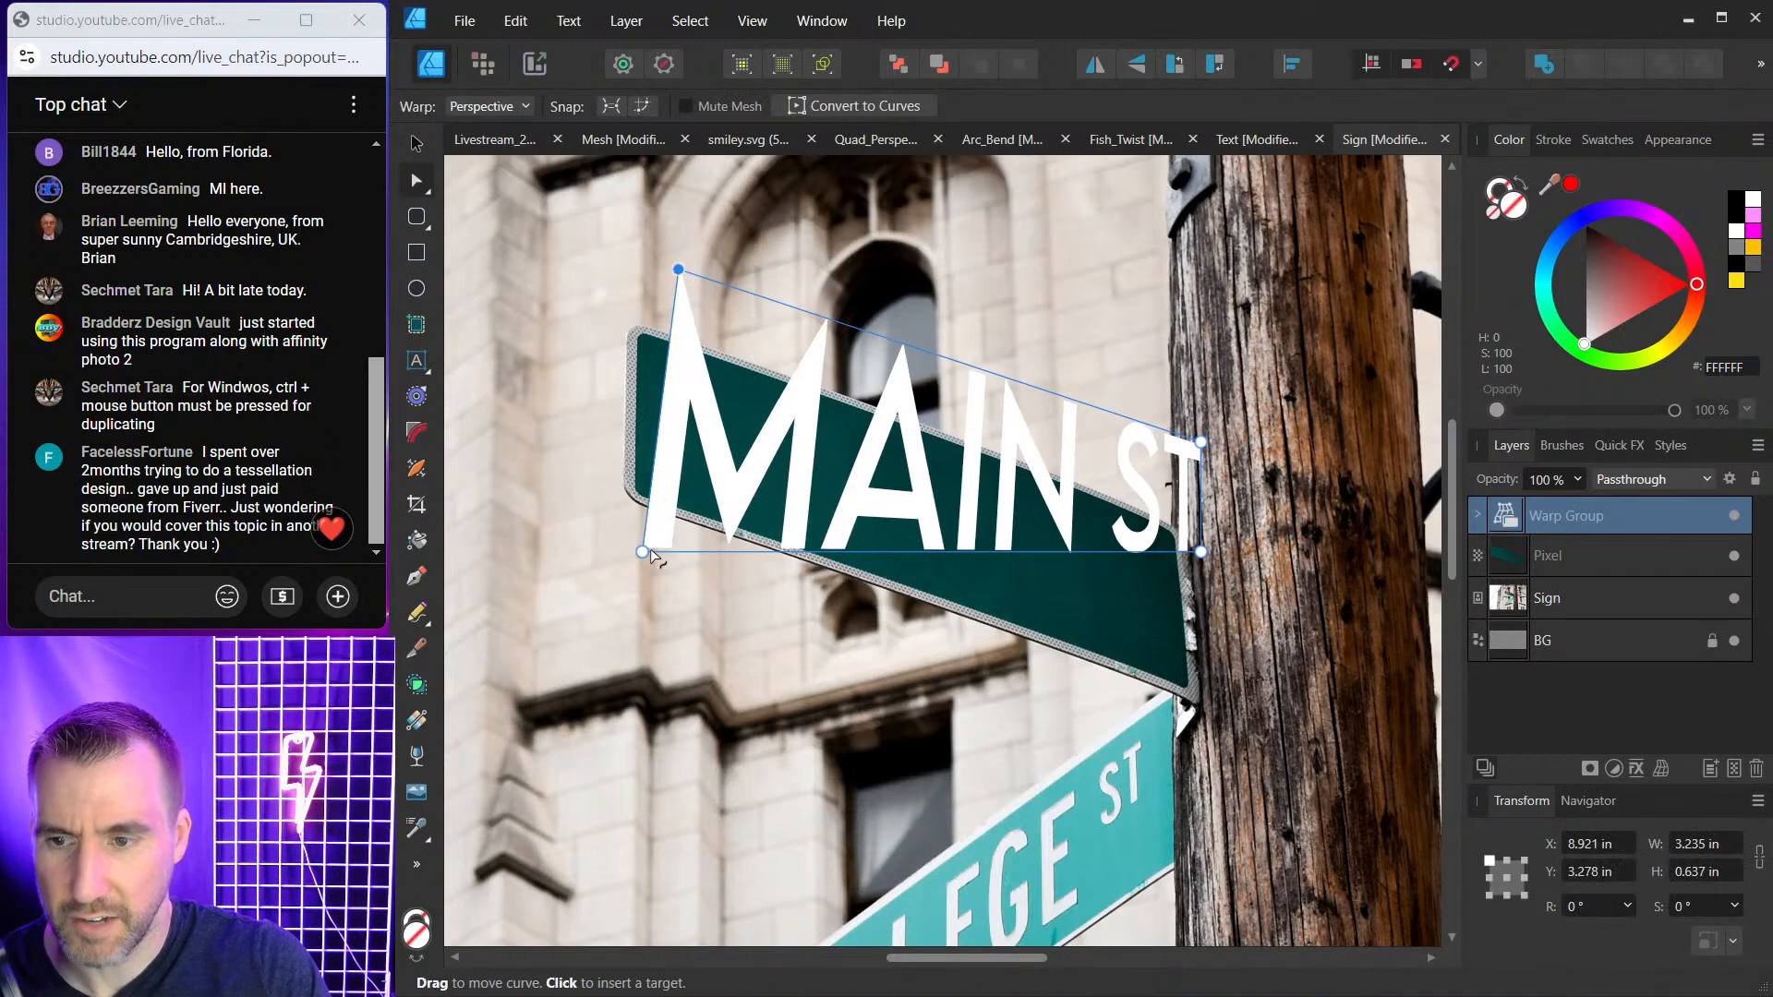
pyautogui.moveTo(651, 552); pyautogui.dragTo(748, 551)
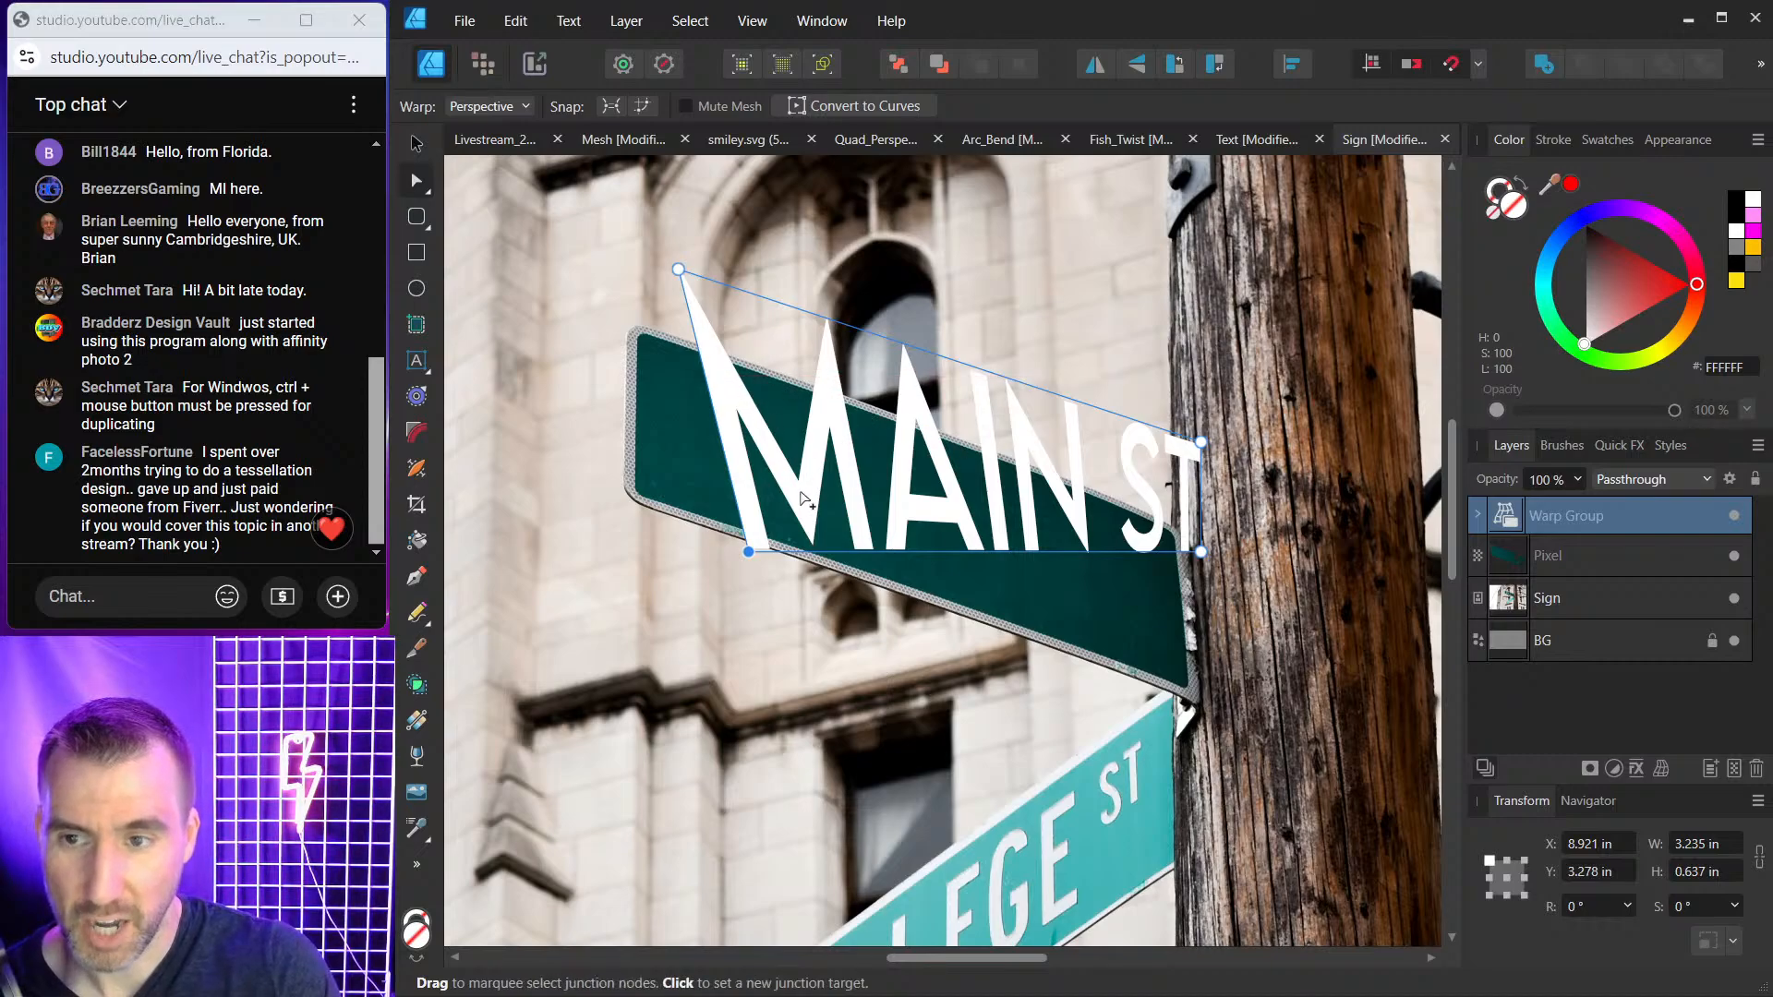
pyautogui.moveTo(751, 557); pyautogui.dragTo(700, 499)
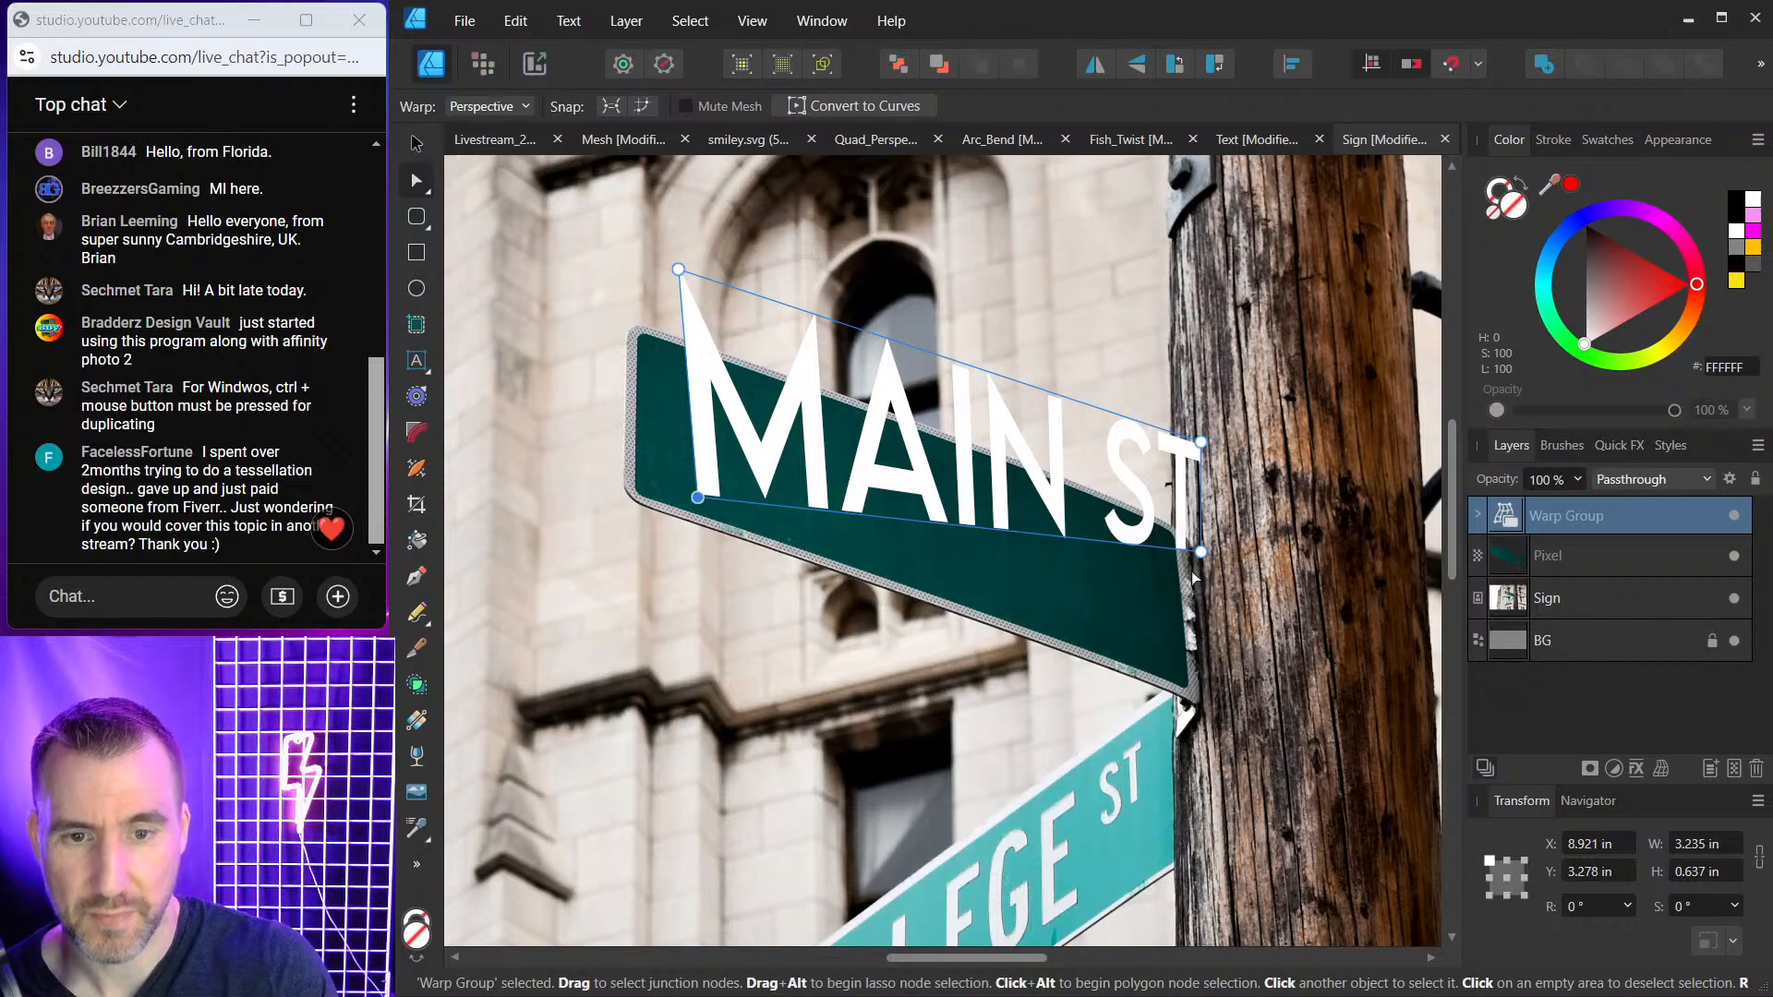
pyautogui.moveTo(1203, 554); pyautogui.dragTo(1152, 657)
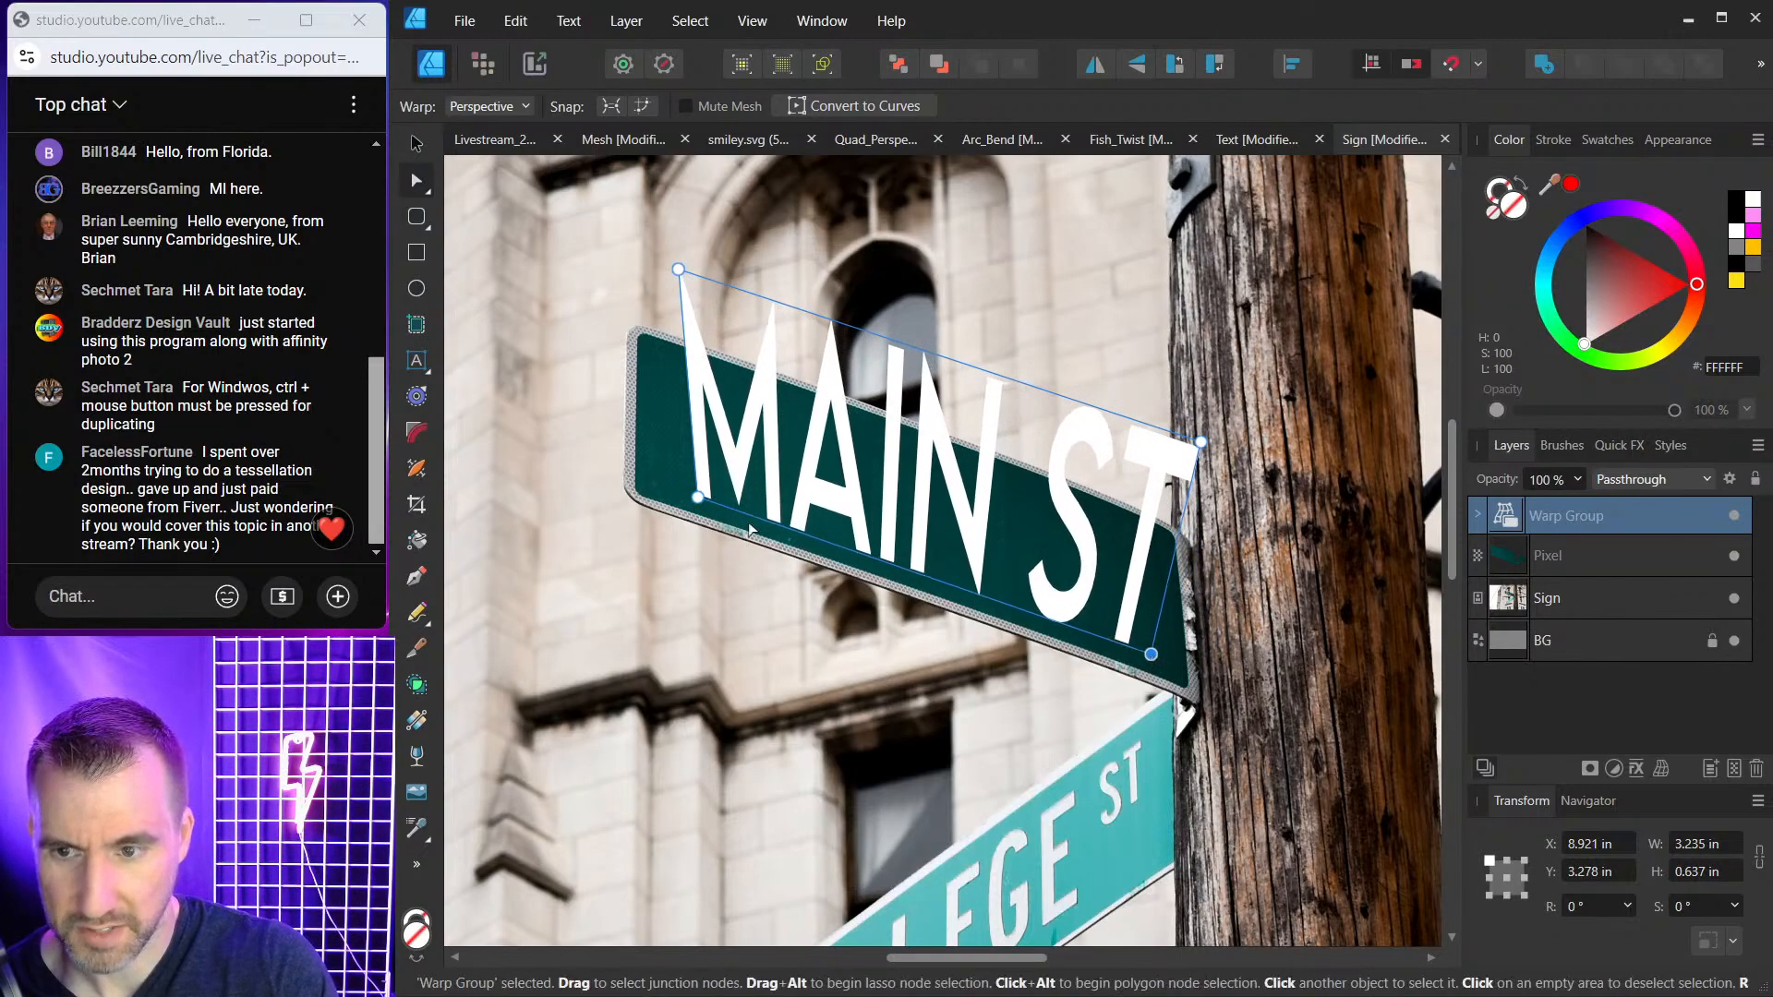
pyautogui.moveTo(680, 274); pyautogui.dragTo(705, 371)
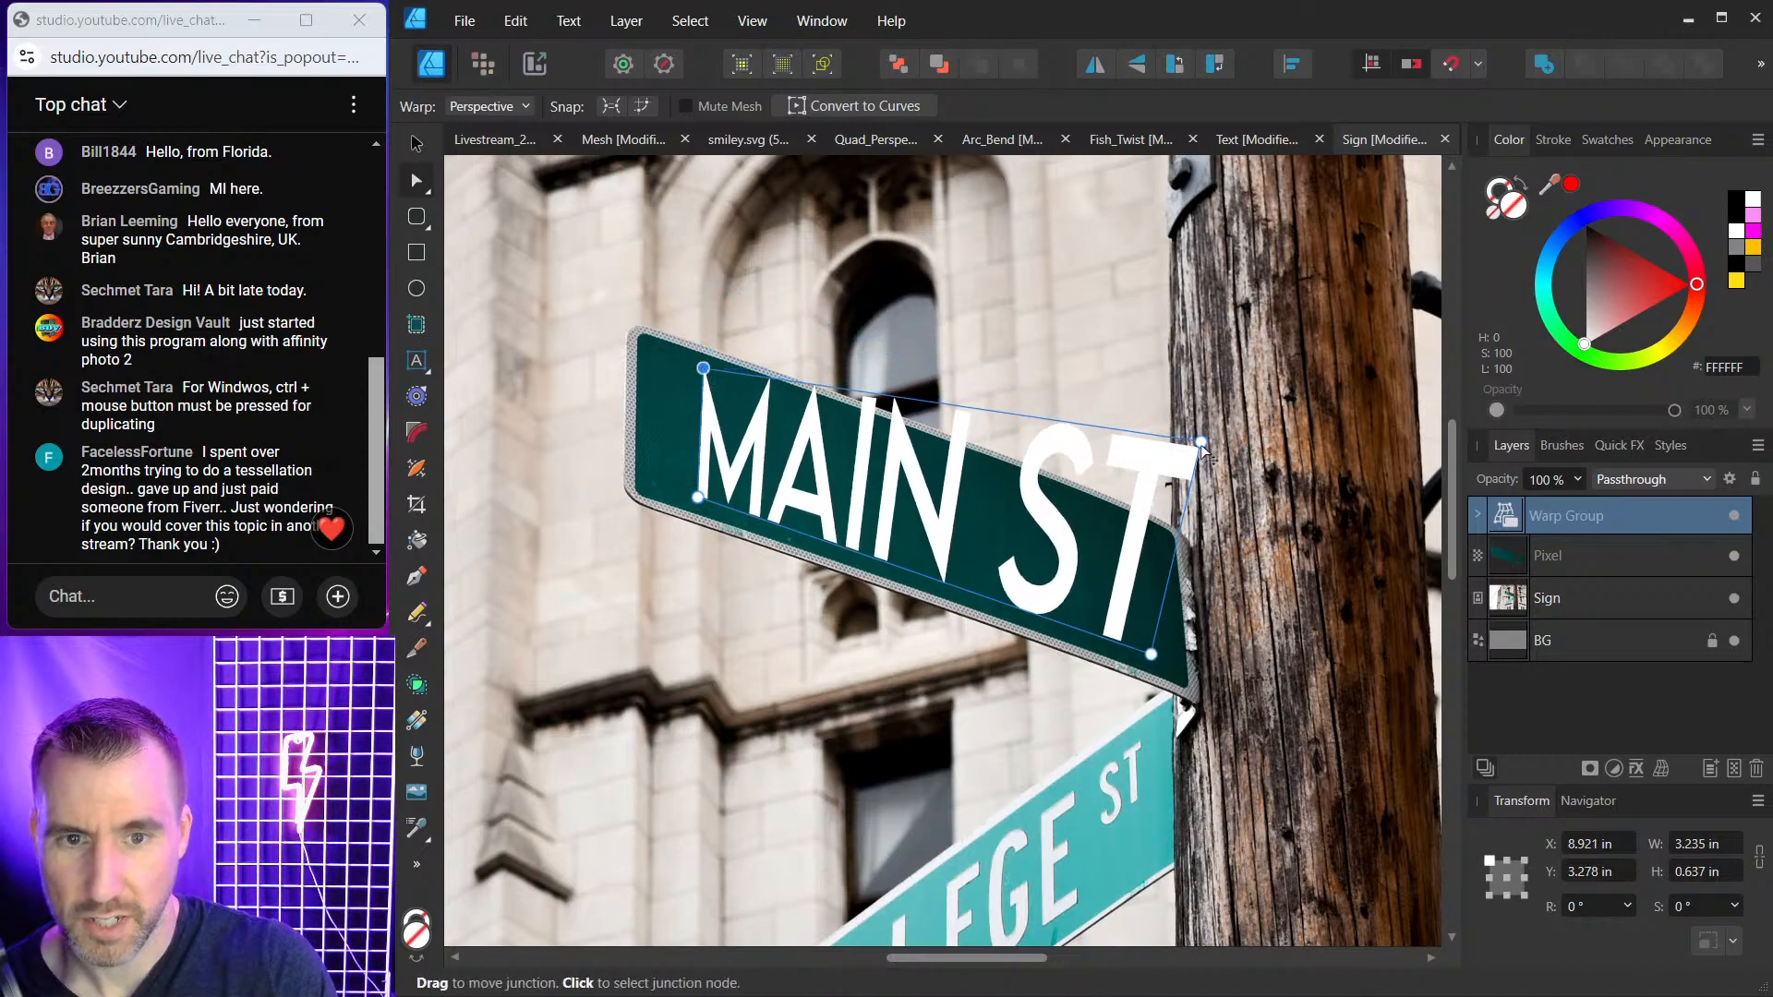
pyautogui.moveTo(1201, 442); pyautogui.dragTo(1153, 529)
pyautogui.moveTo(1150, 532); pyautogui.dragTo(1148, 536)
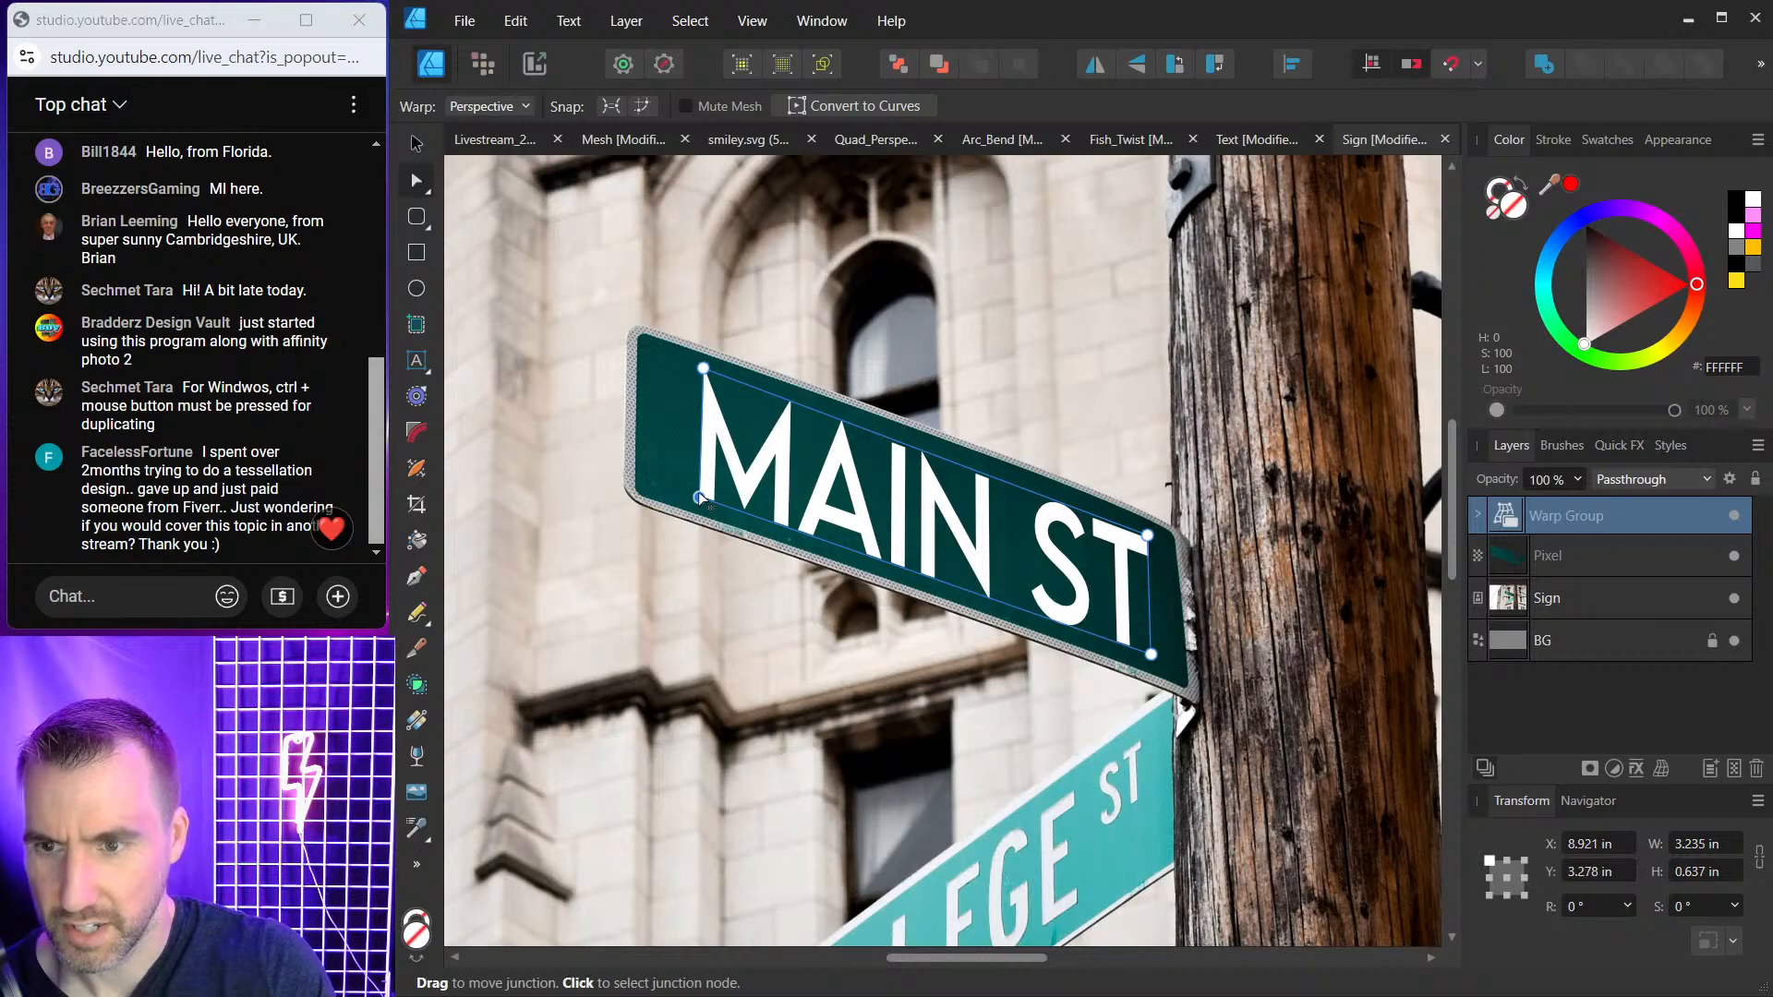
pyautogui.click(701, 498)
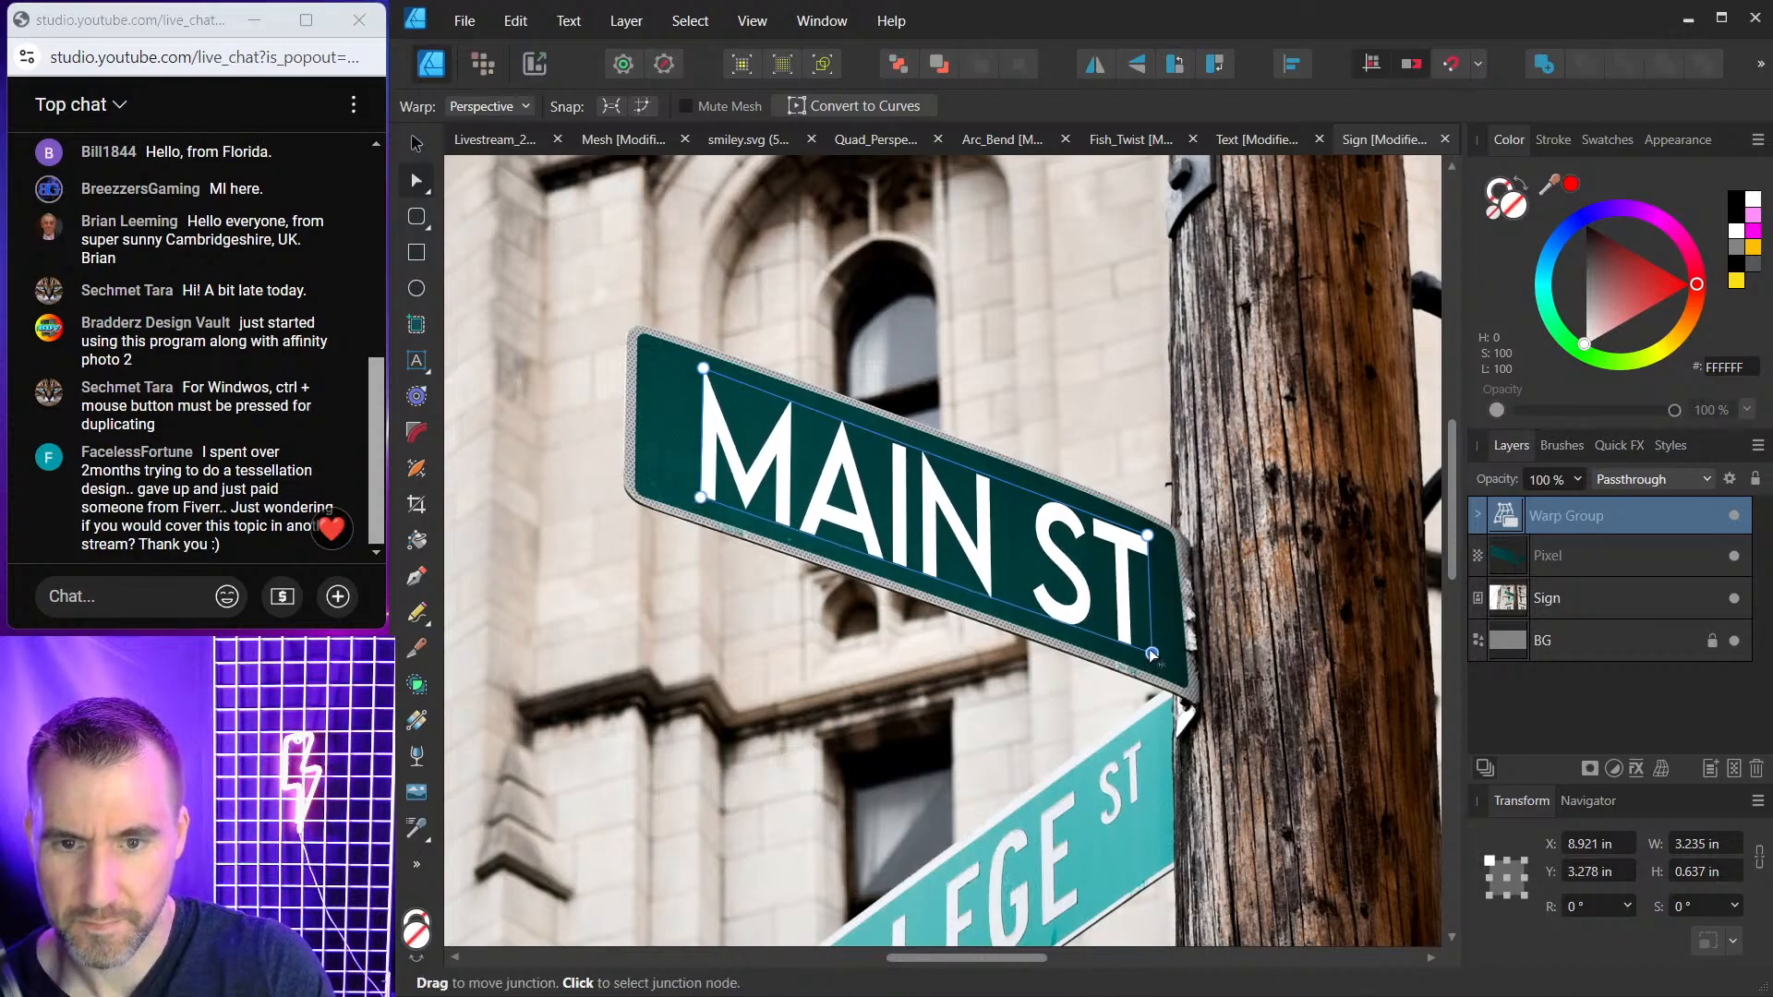
pyautogui.moveTo(1153, 654); pyautogui.dragTo(1149, 655)
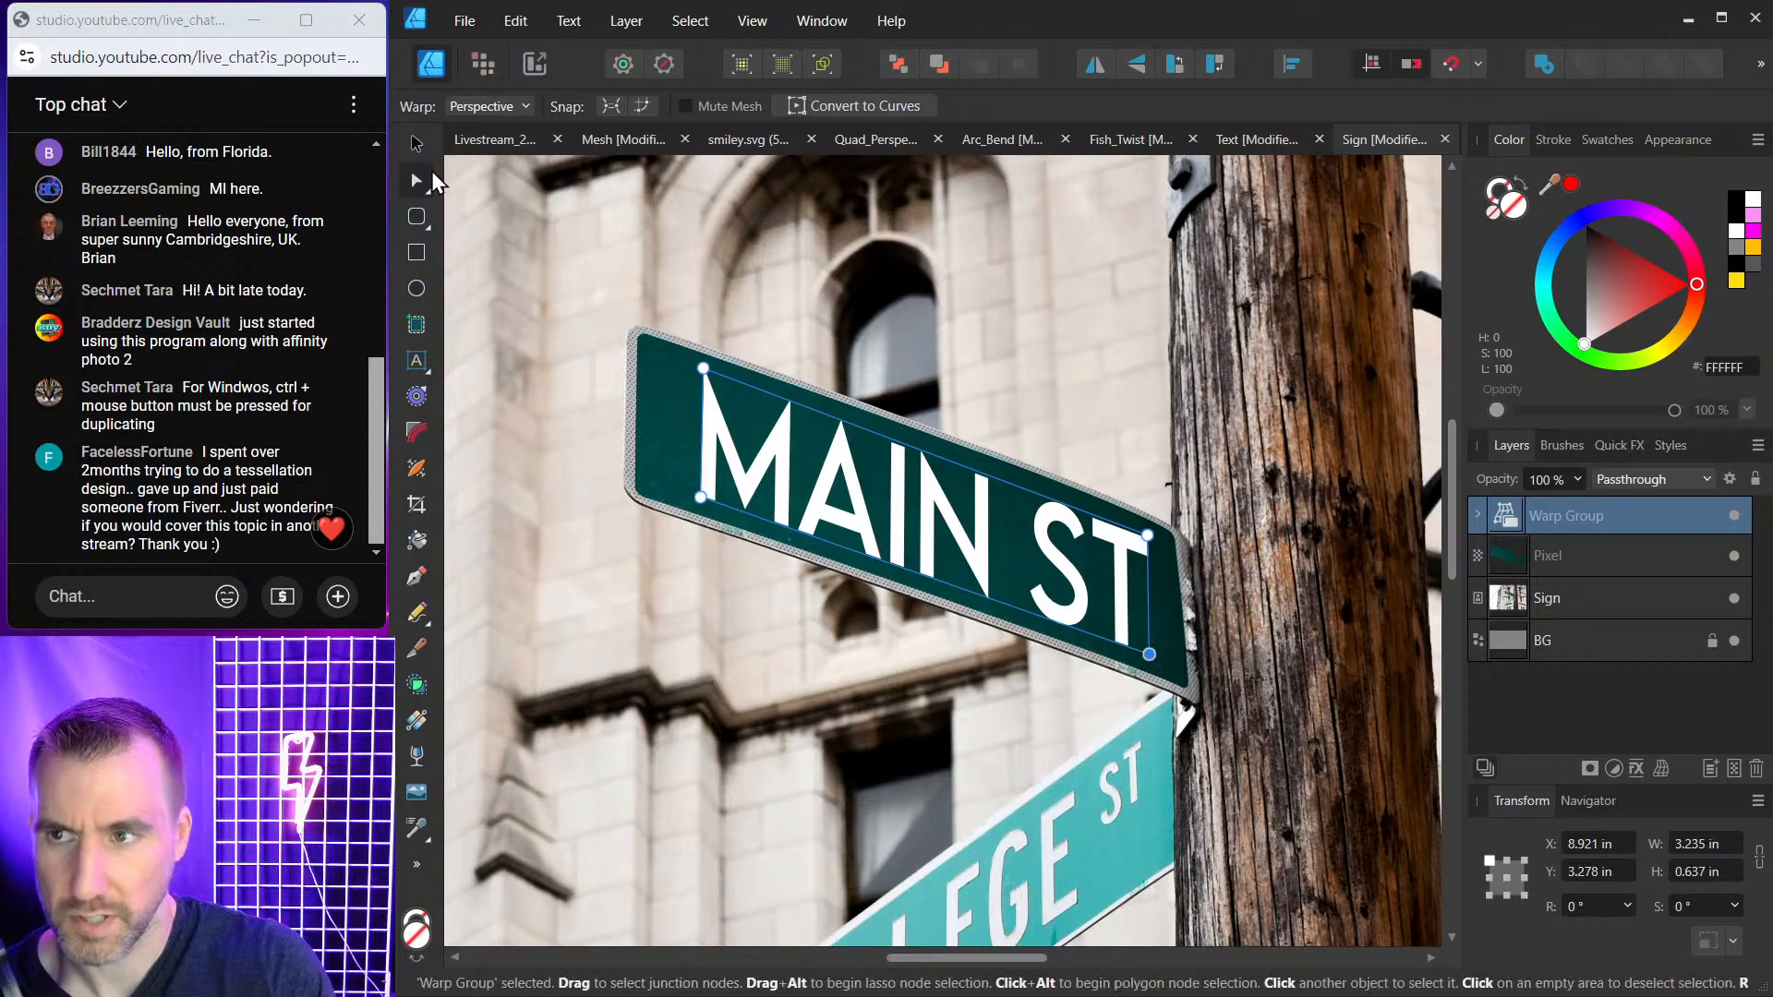
pyautogui.click(418, 146)
pyautogui.click(961, 265)
pyautogui.hotkey('ctrl', '0')
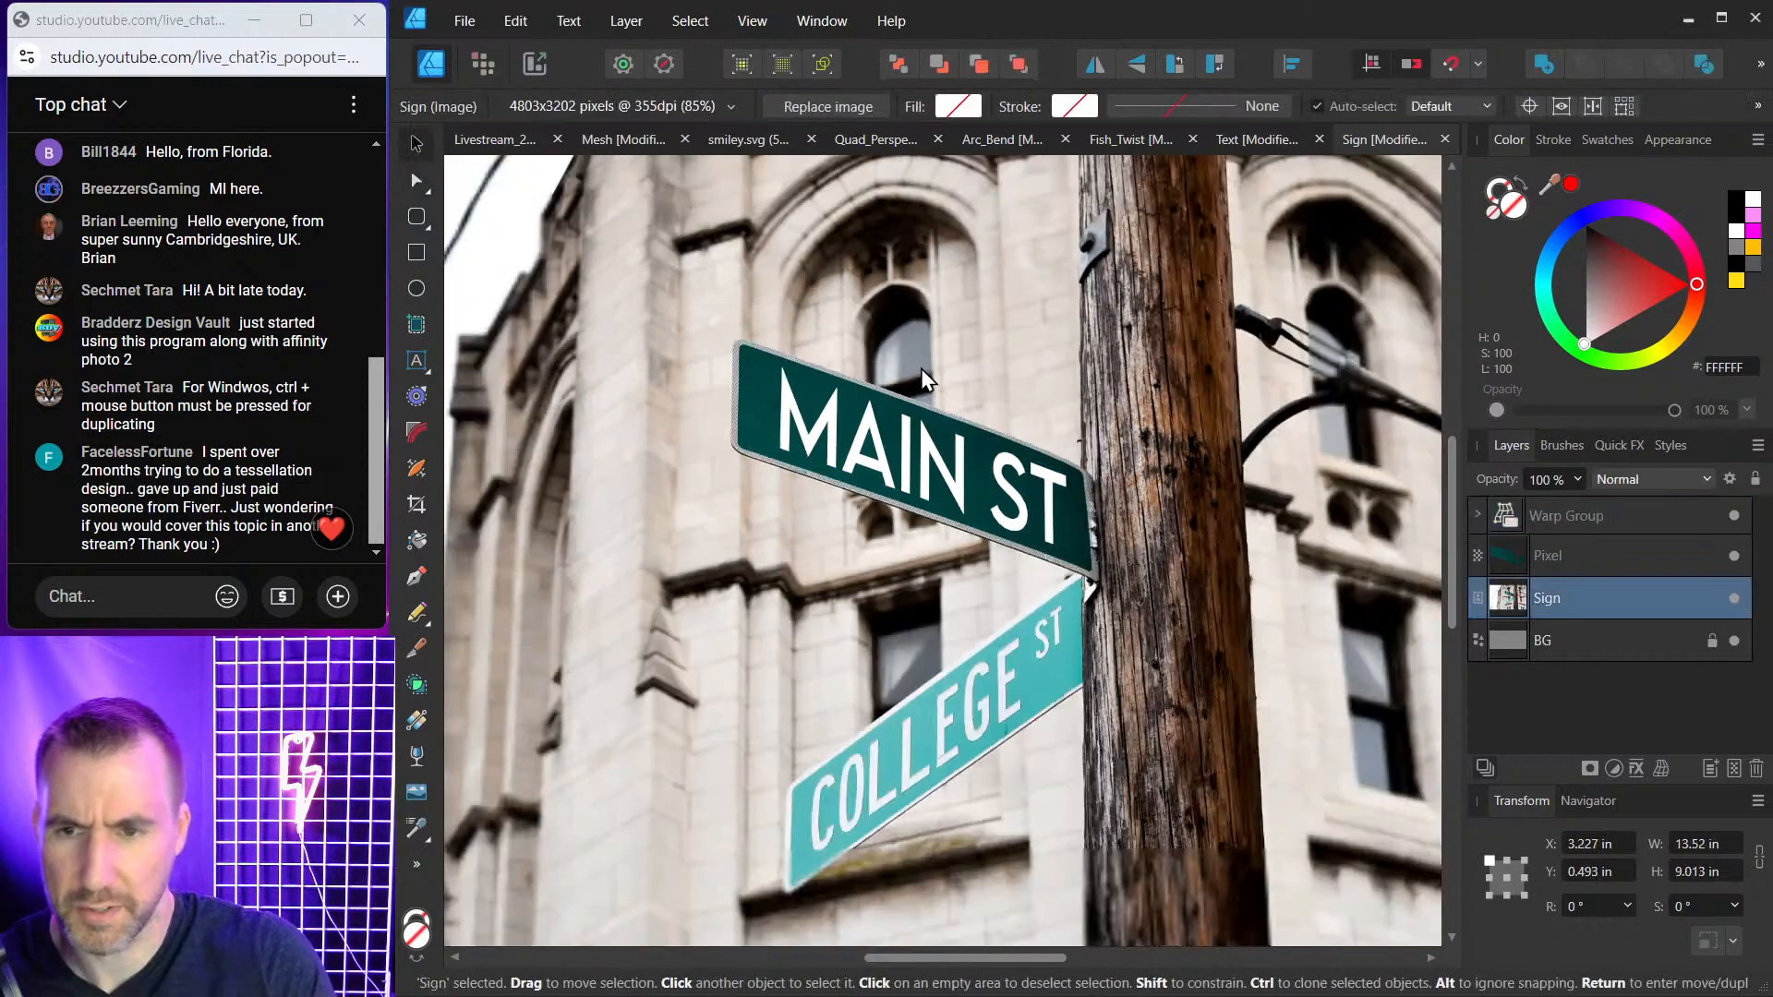
# Compare the photo with and without the Warp Group and Pixel layers by toggling their visibility together.
pyautogui.scroll(2, 922, 371)
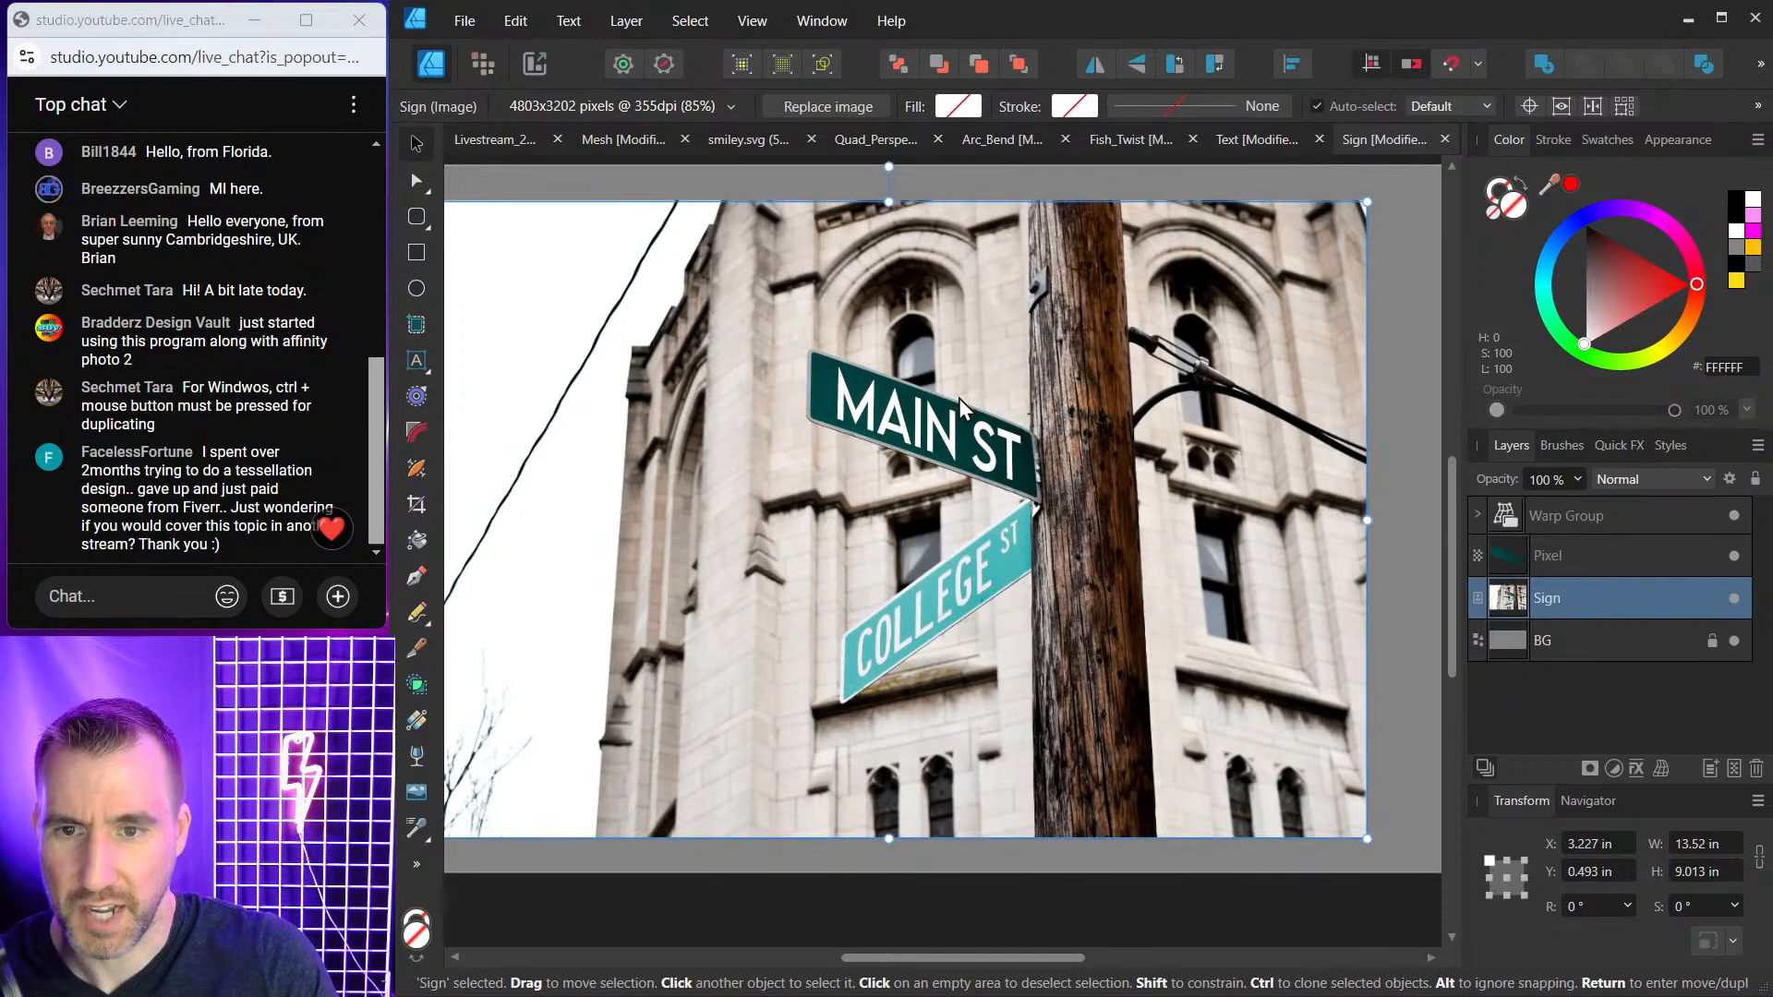
pyautogui.click(1556, 555)
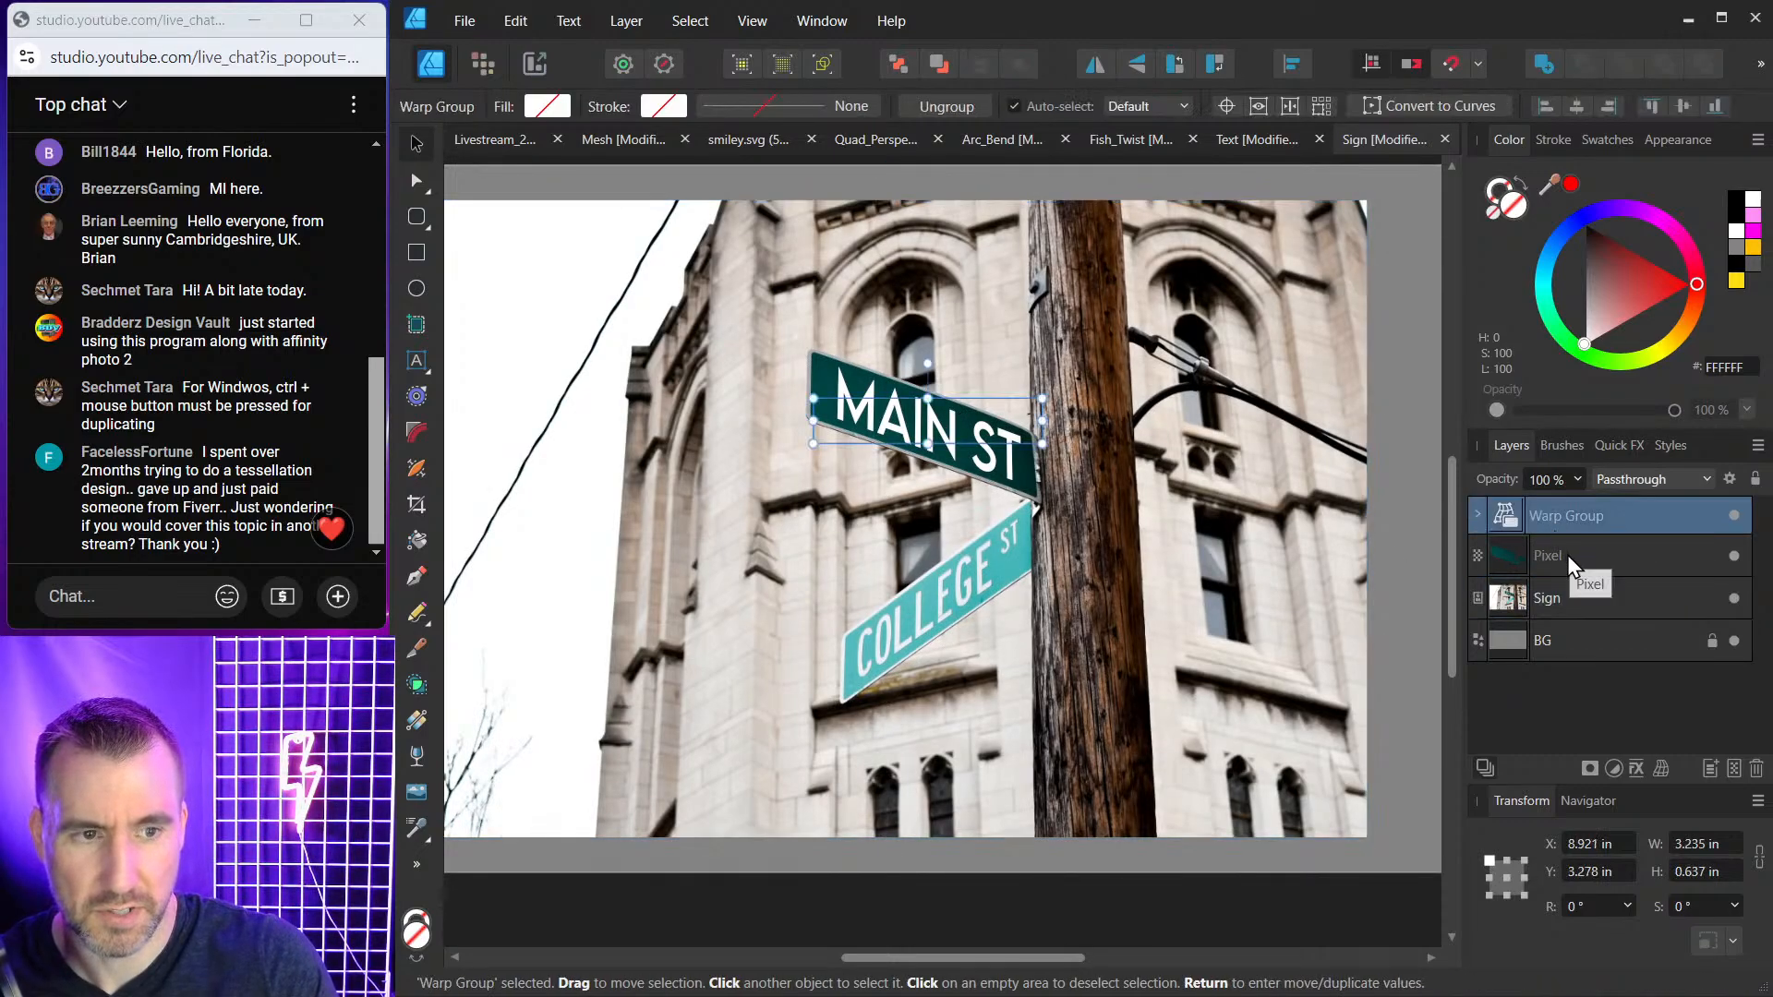
pyautogui.keyDown('shift'); pyautogui.click(1708, 514); pyautogui.keyUp('shift')
pyautogui.click(1735, 515)
pyautogui.click(1735, 514)
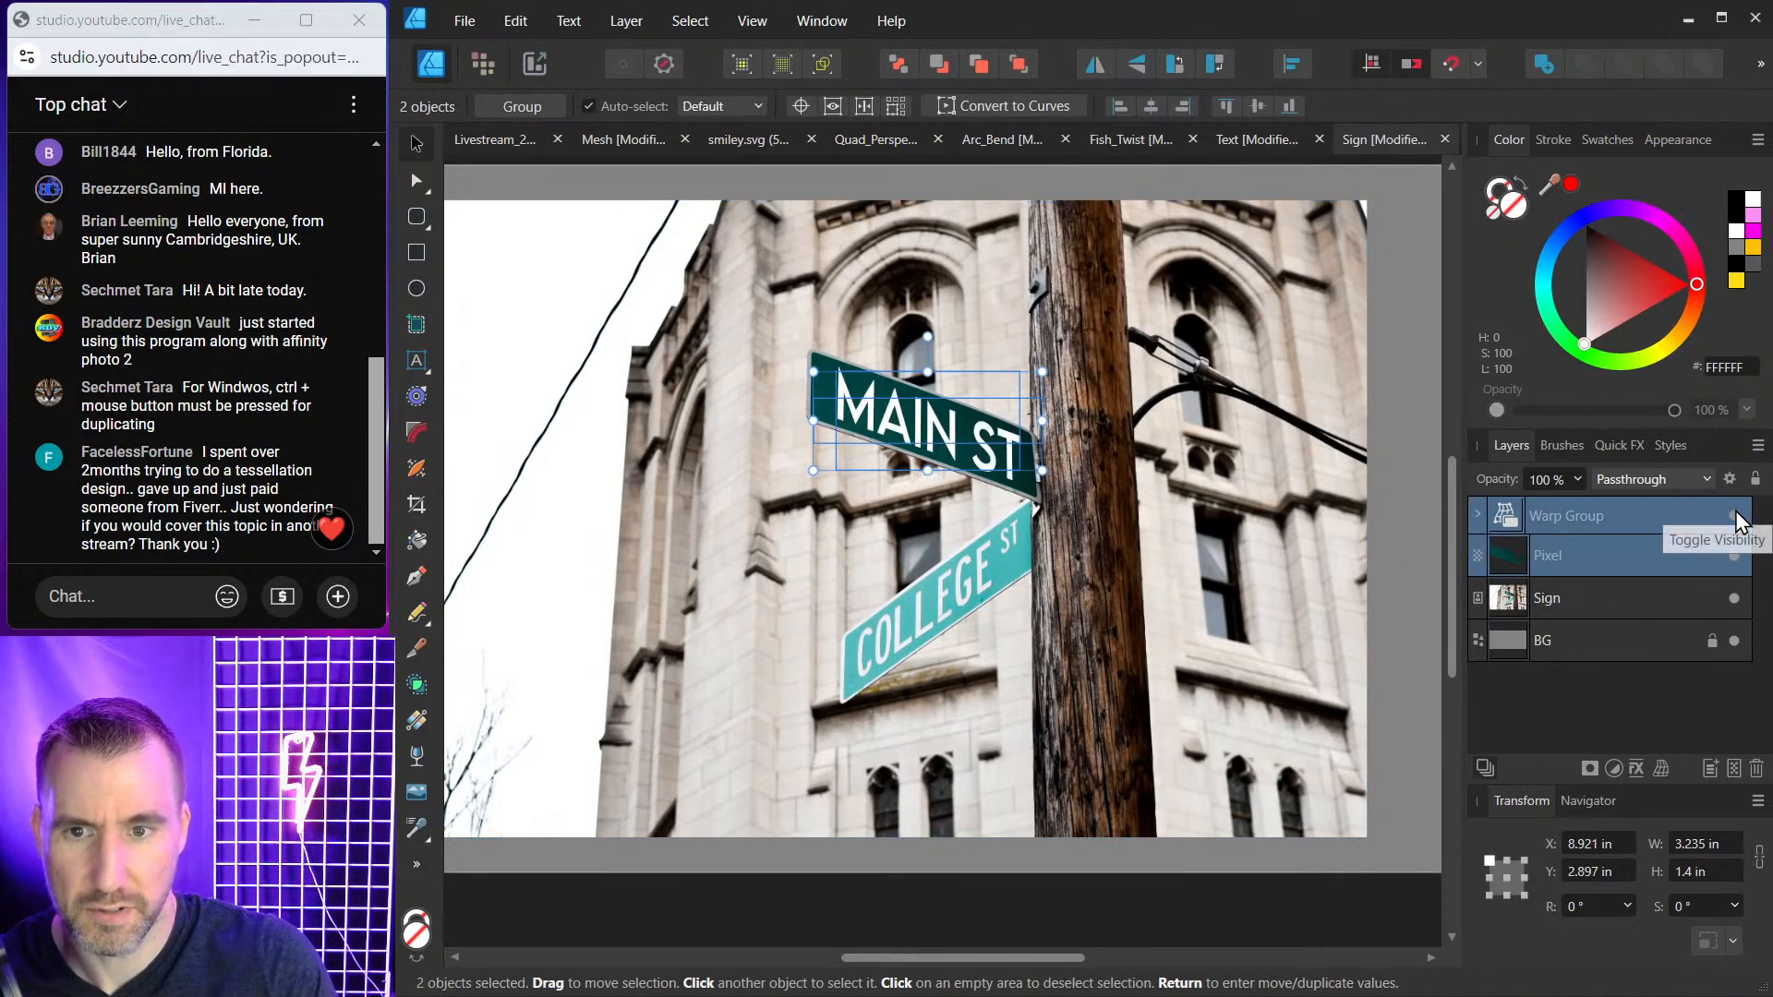
pyautogui.click(1735, 515)
pyautogui.click(1735, 515)
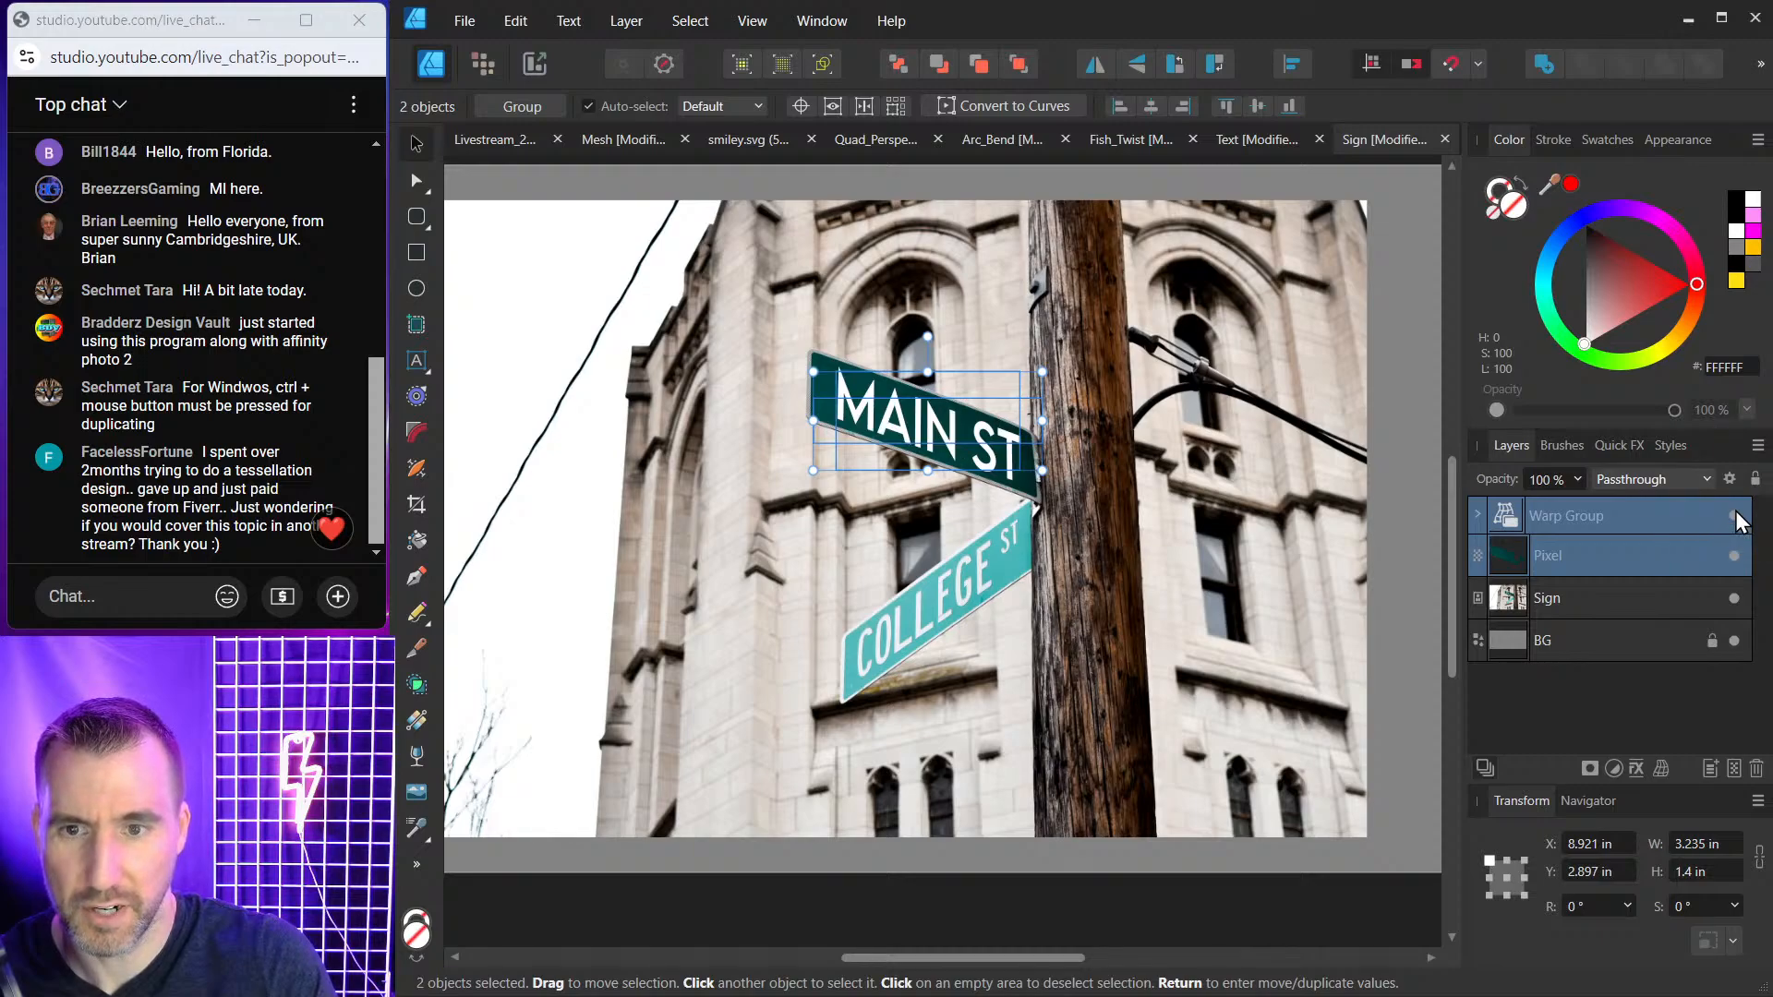
pyautogui.click(1067, 347)
# Set the opacity of the MAIN ST text inside the warp group to 75%.
pyautogui.scroll(2, 899, 367)
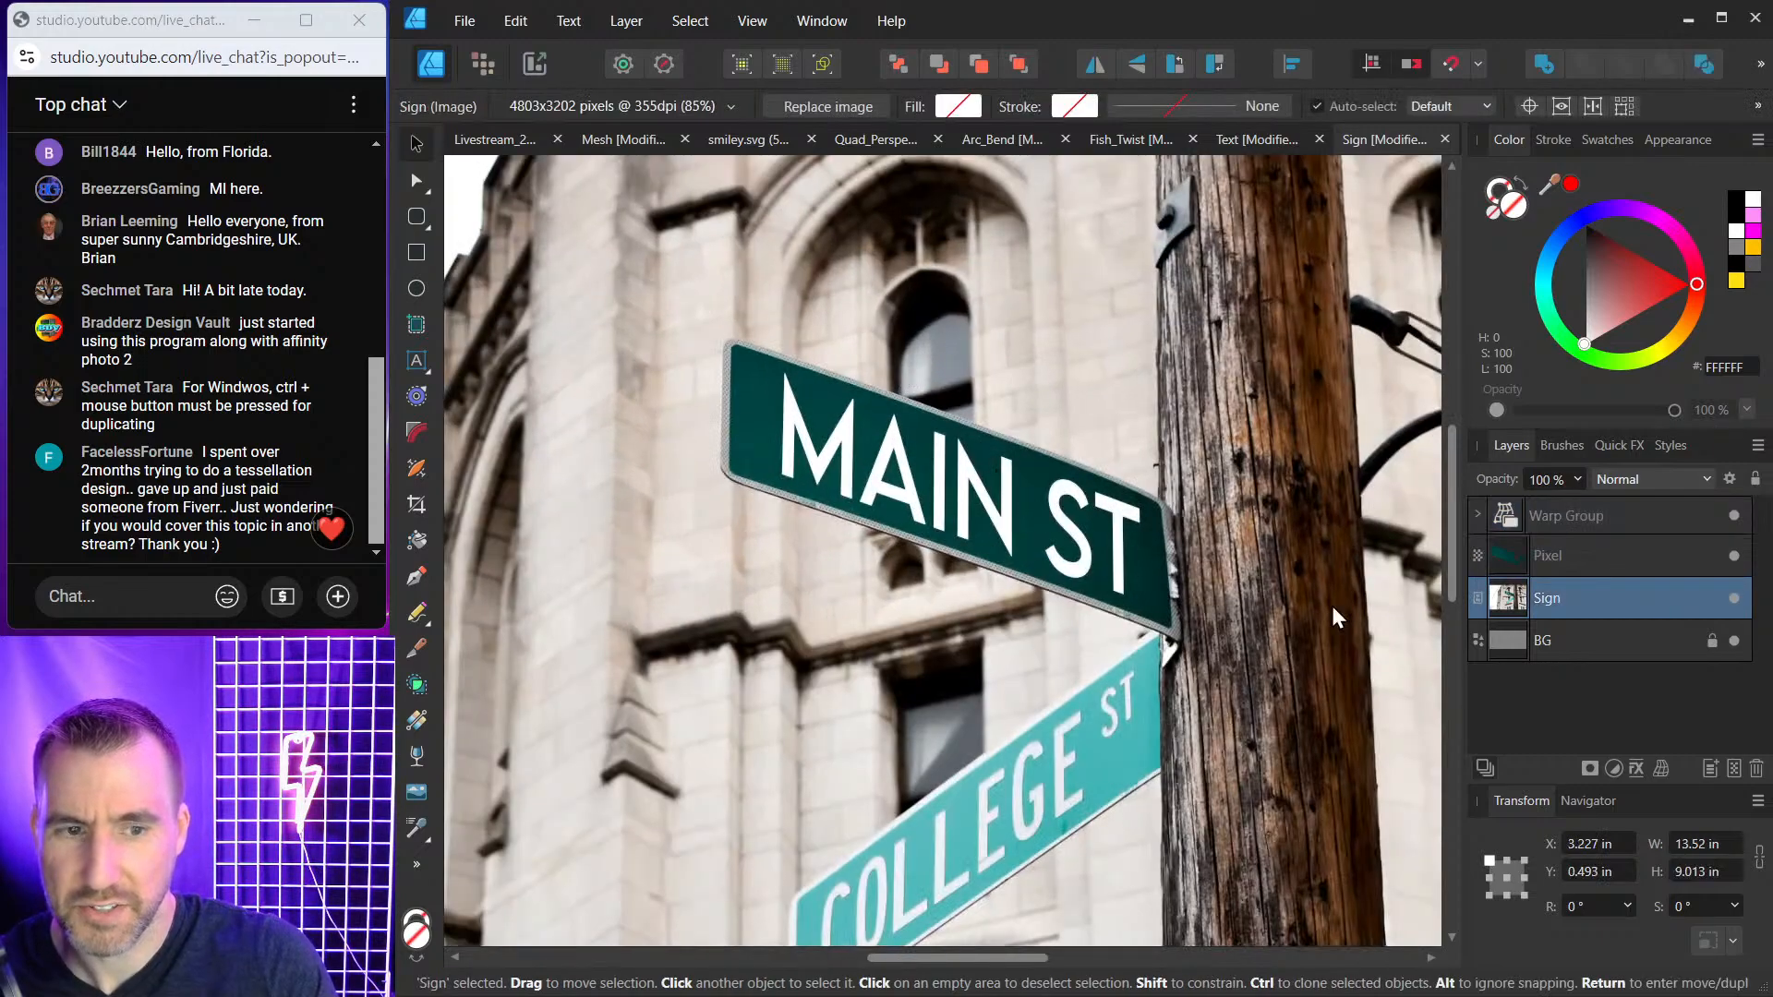
pyautogui.click(1485, 517)
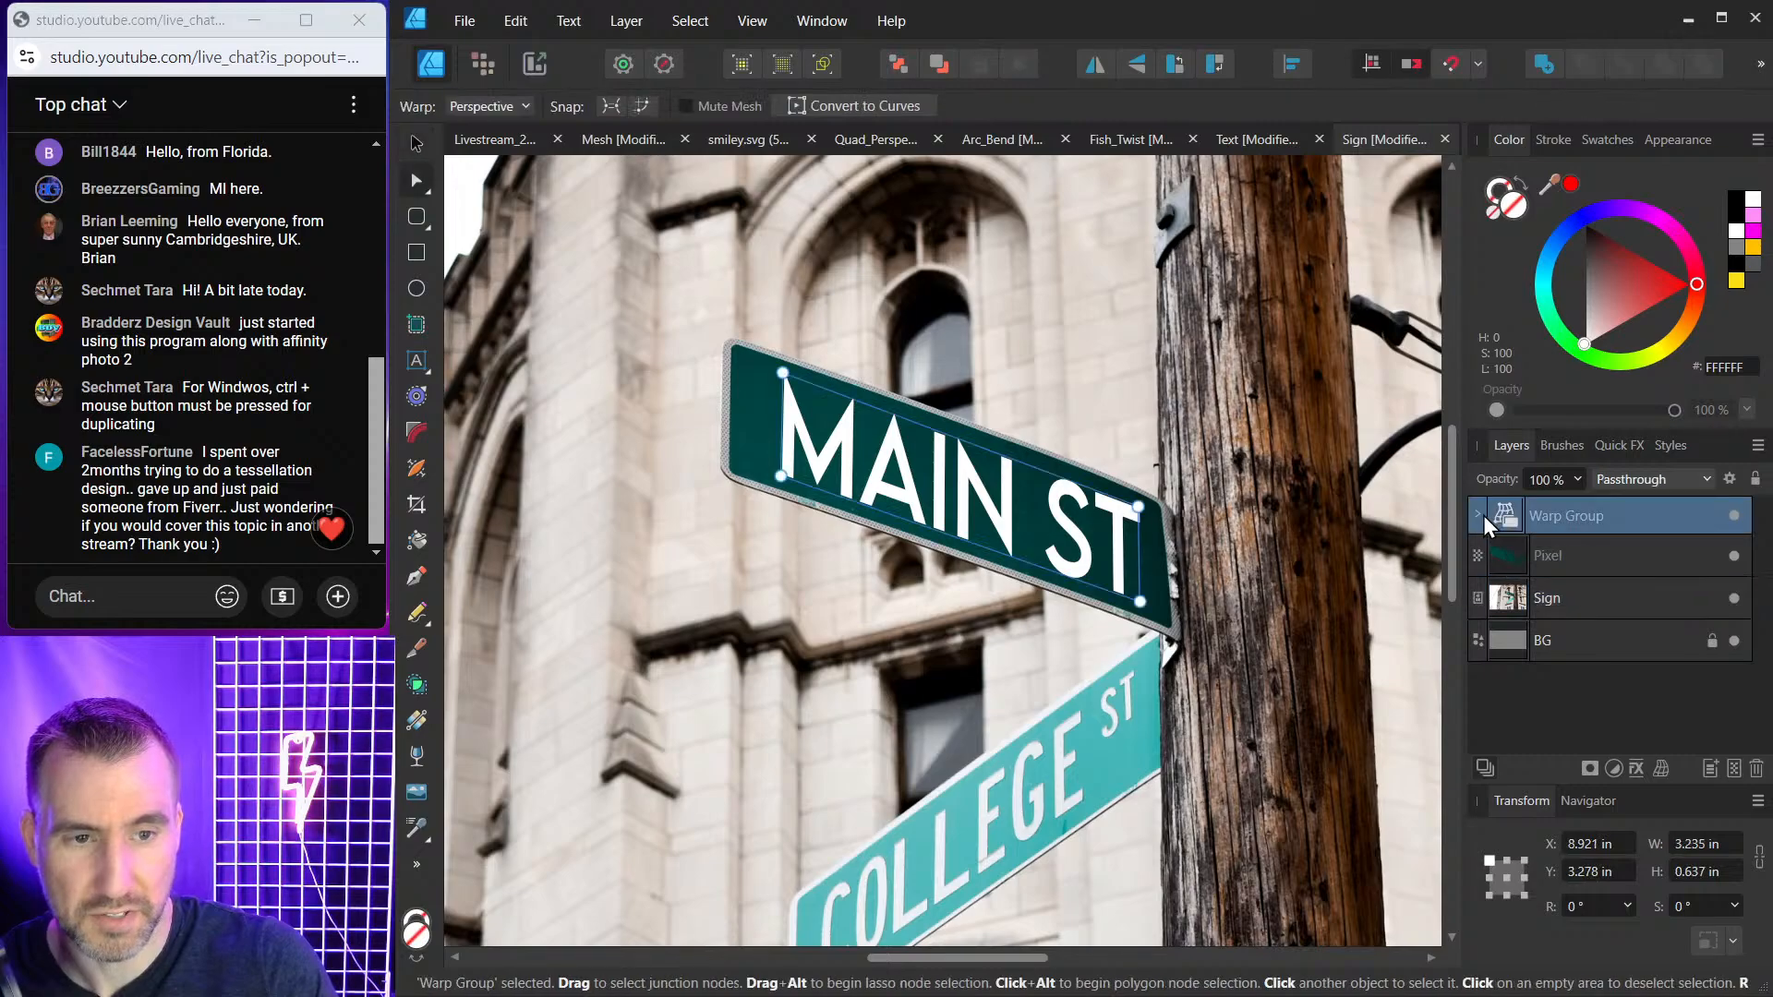
pyautogui.click(1480, 517)
pyautogui.click(1516, 552)
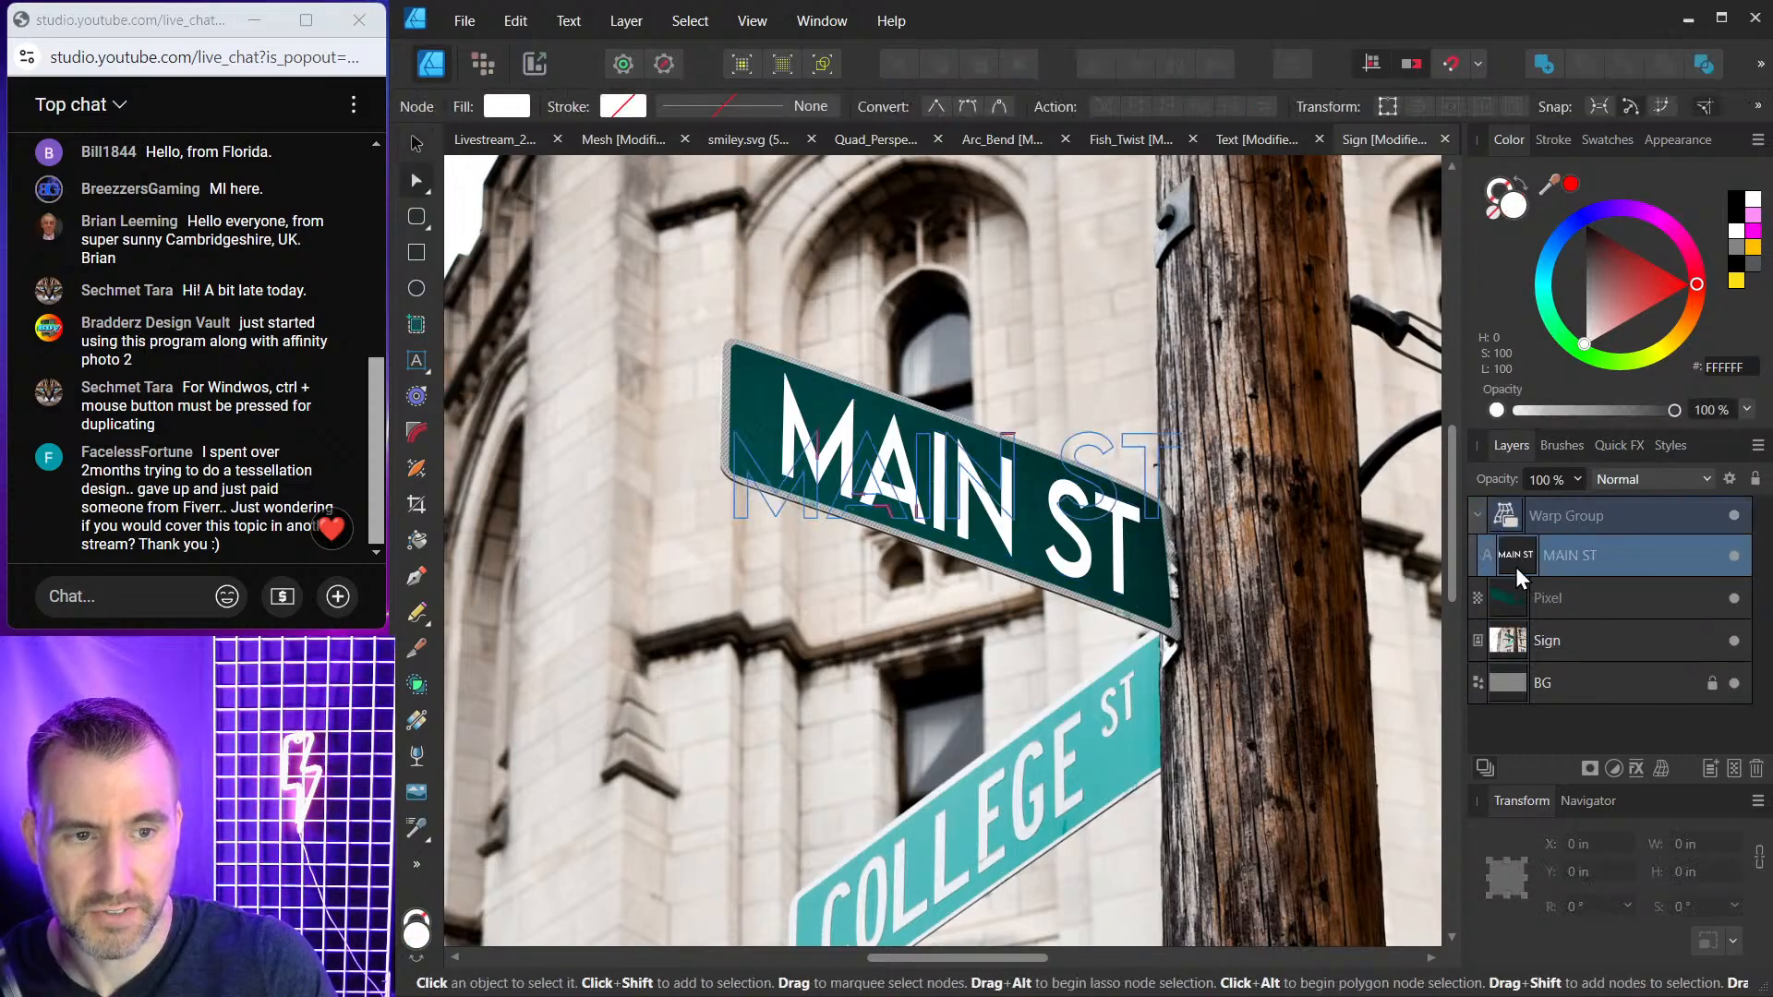
pyautogui.click(1575, 480)
pyautogui.moveTo(1577, 504); pyautogui.dragTo(1539, 500)
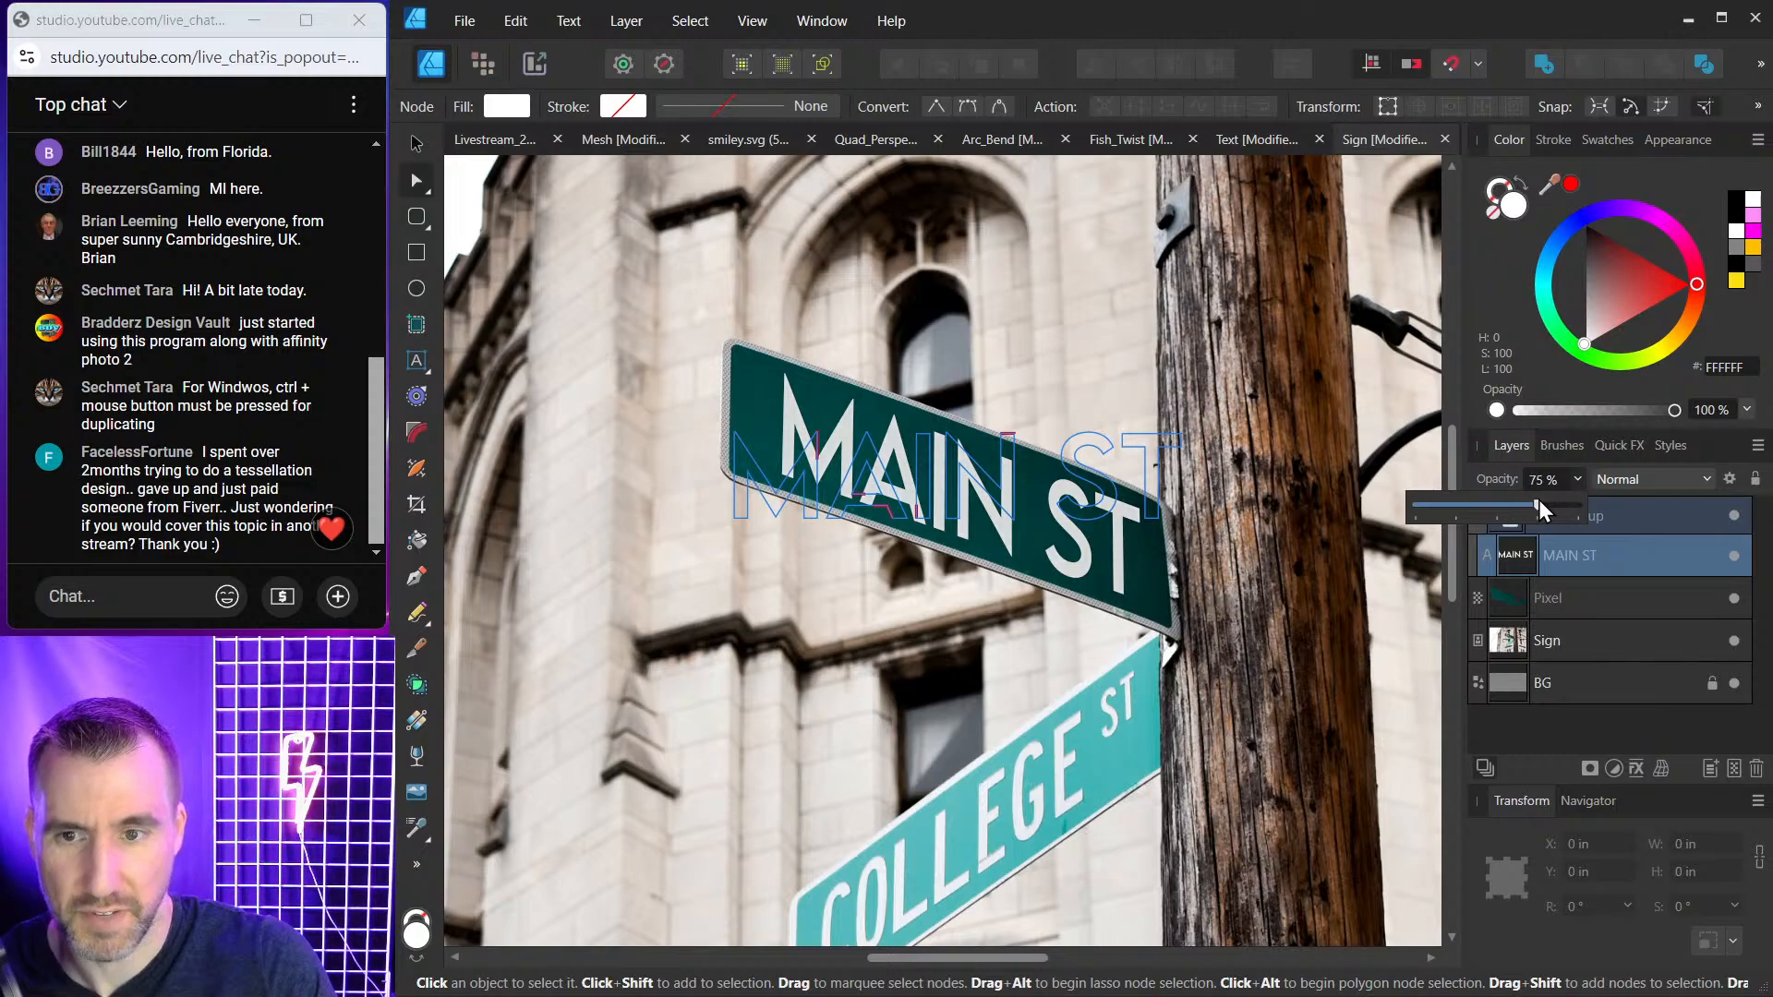
pyautogui.click(416, 143)
pyautogui.click(792, 262)
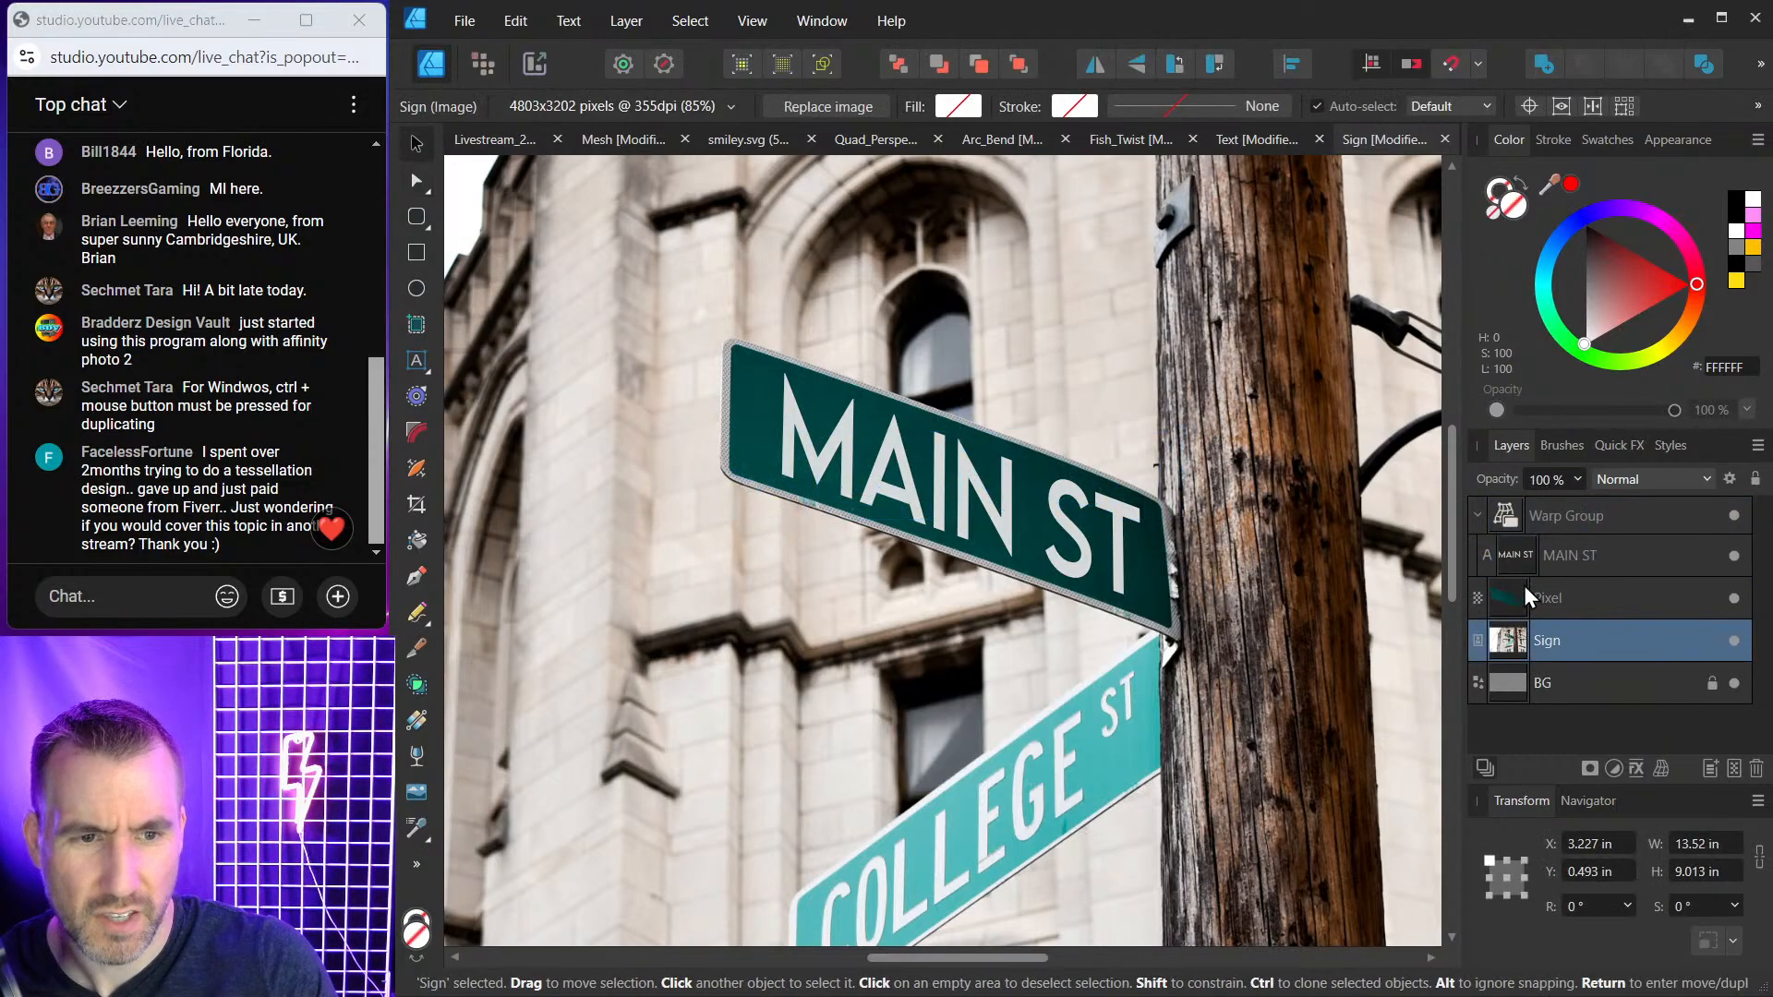
# Open the layer effects for the MAIN ST text and enable an Outer Shadow, checking the lettering on both signs up close.
pyautogui.click(1516, 554)
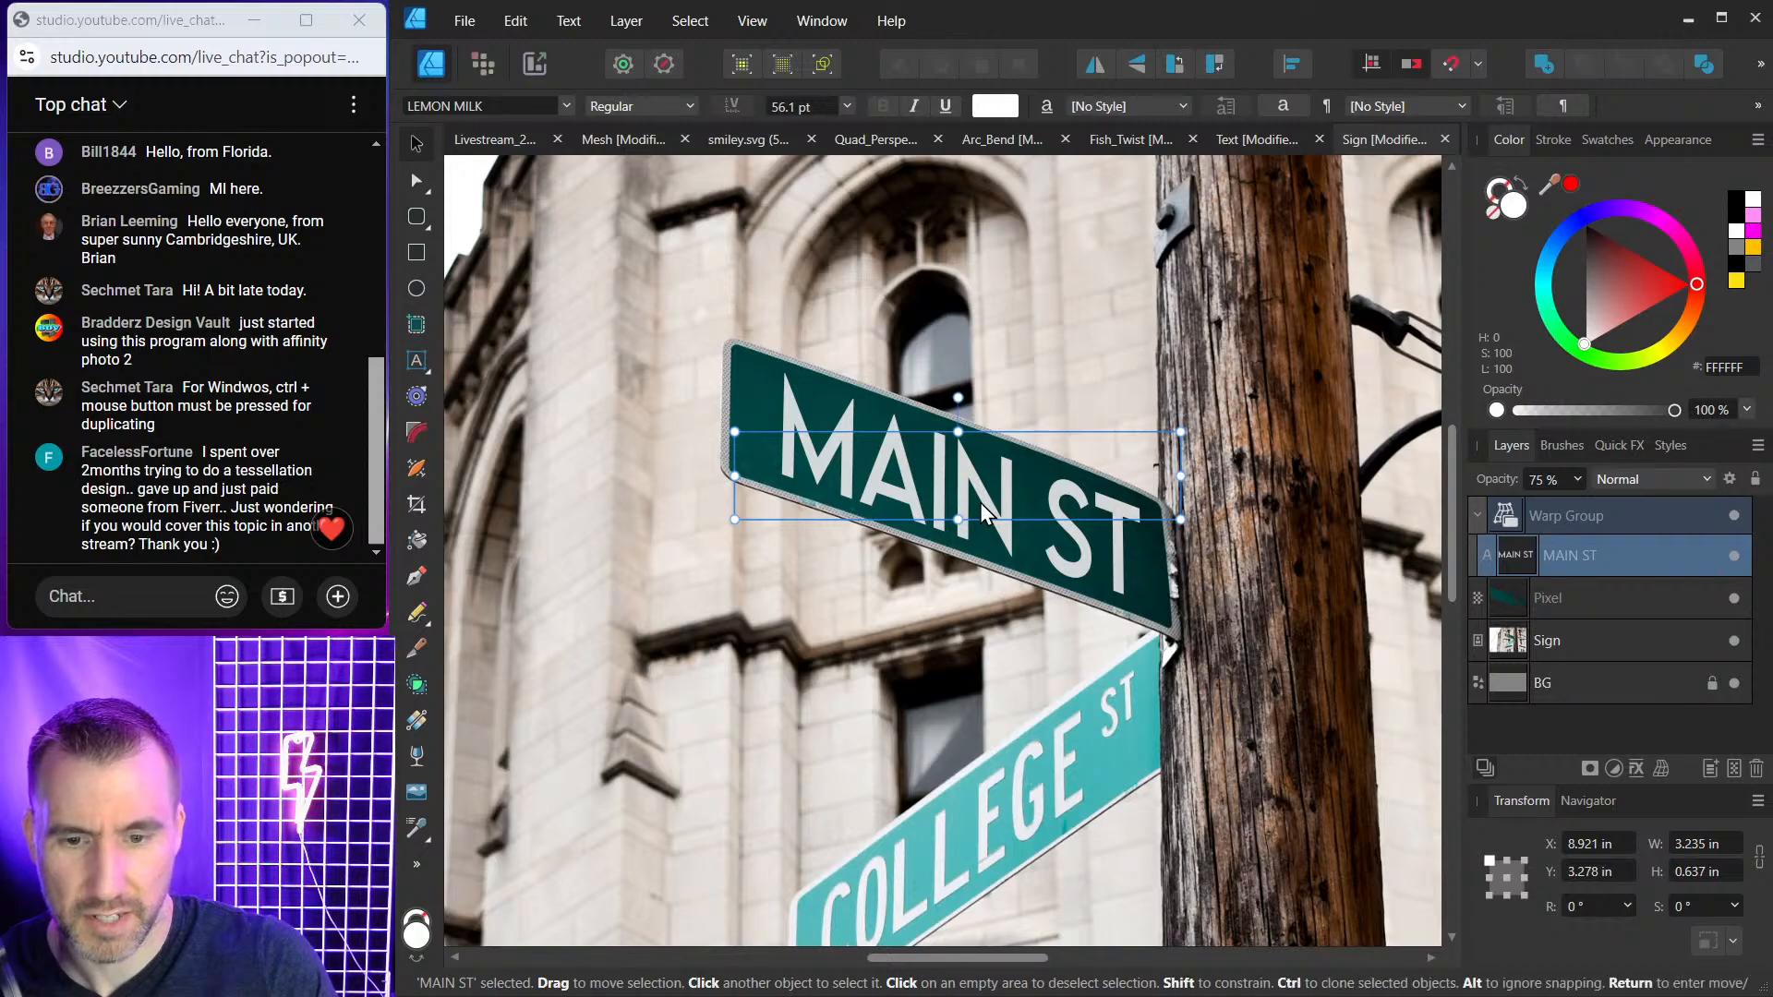
pyautogui.scroll(3, 1033, 855)
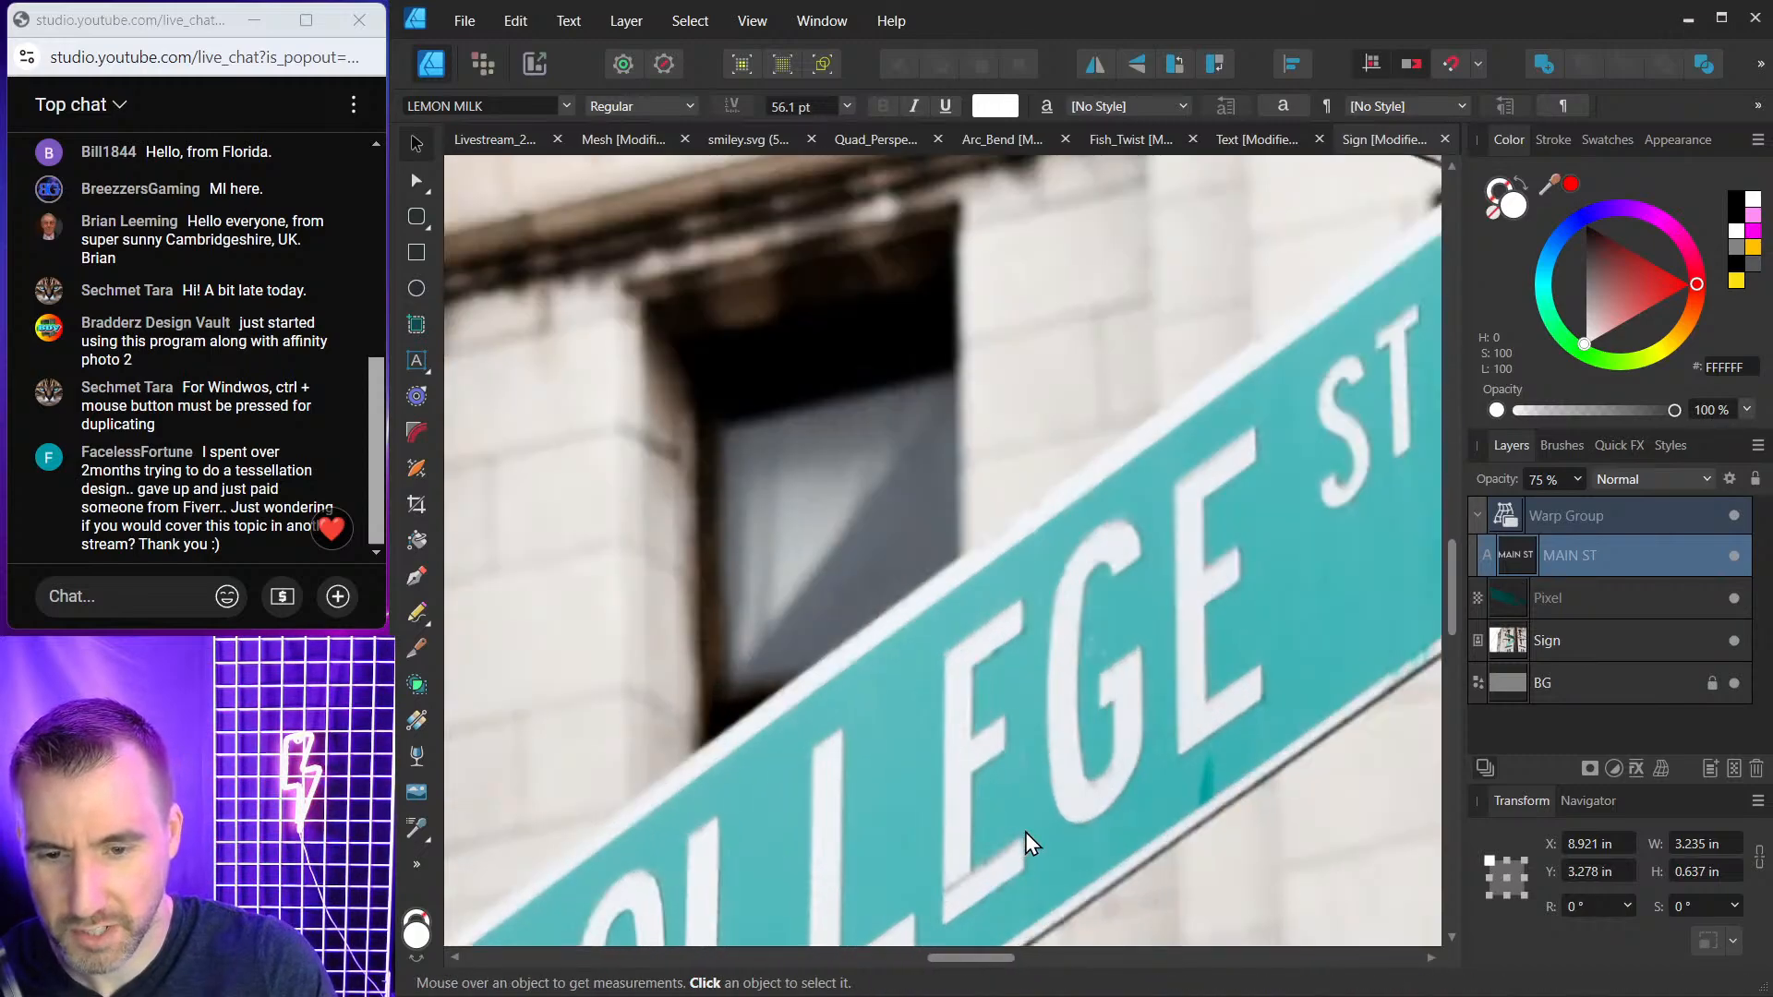
pyautogui.scroll(2, 1030, 835)
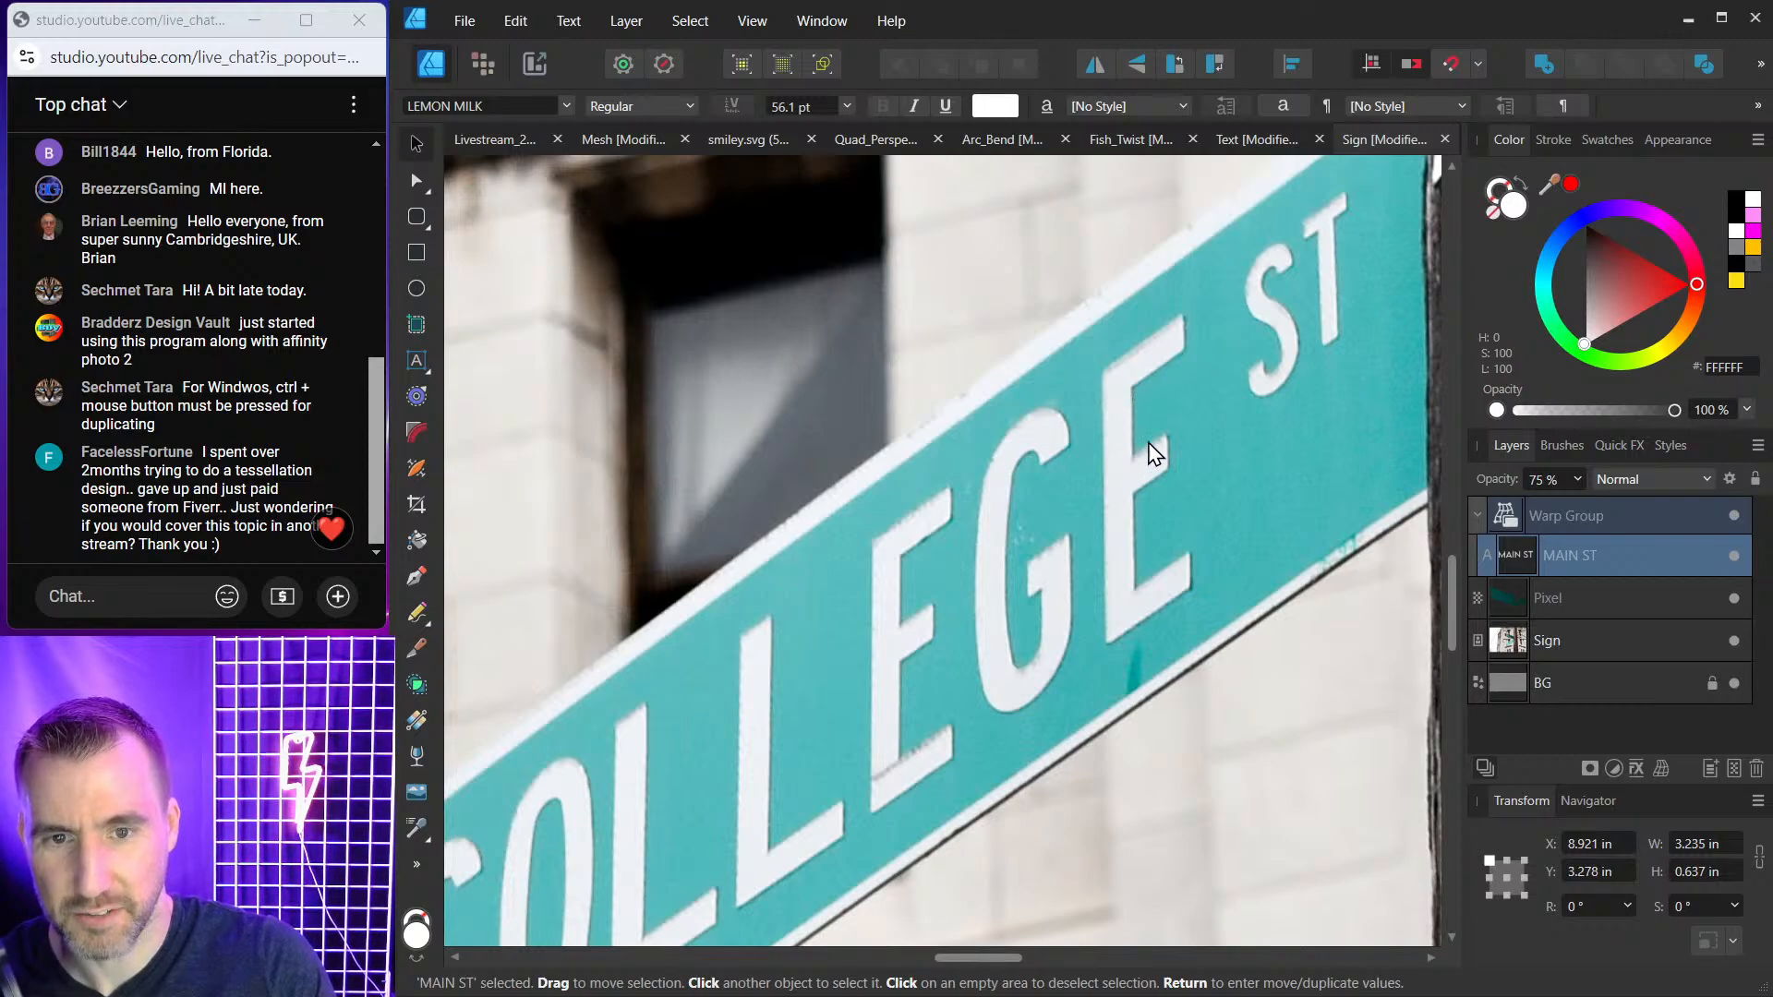
pyautogui.scroll(-4, 1166, 454)
pyautogui.moveTo(1107, 333); pyautogui.dragTo(1108, 531)
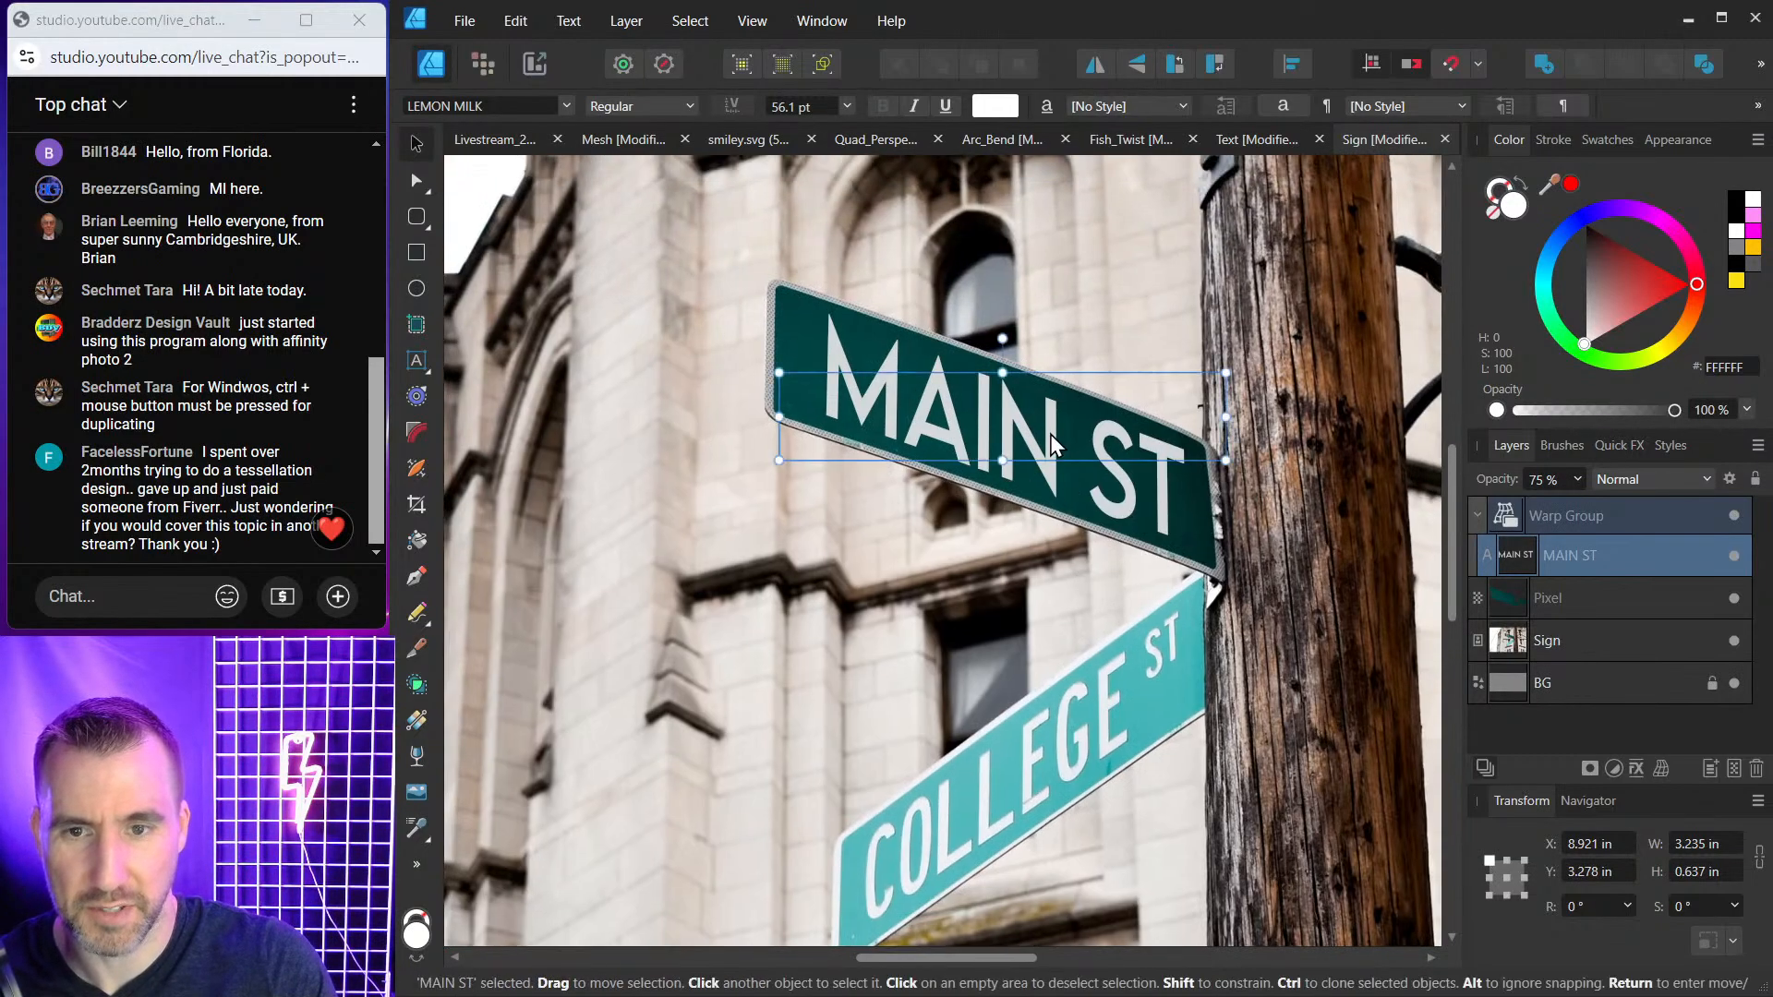
pyautogui.scroll(3, 885, 458)
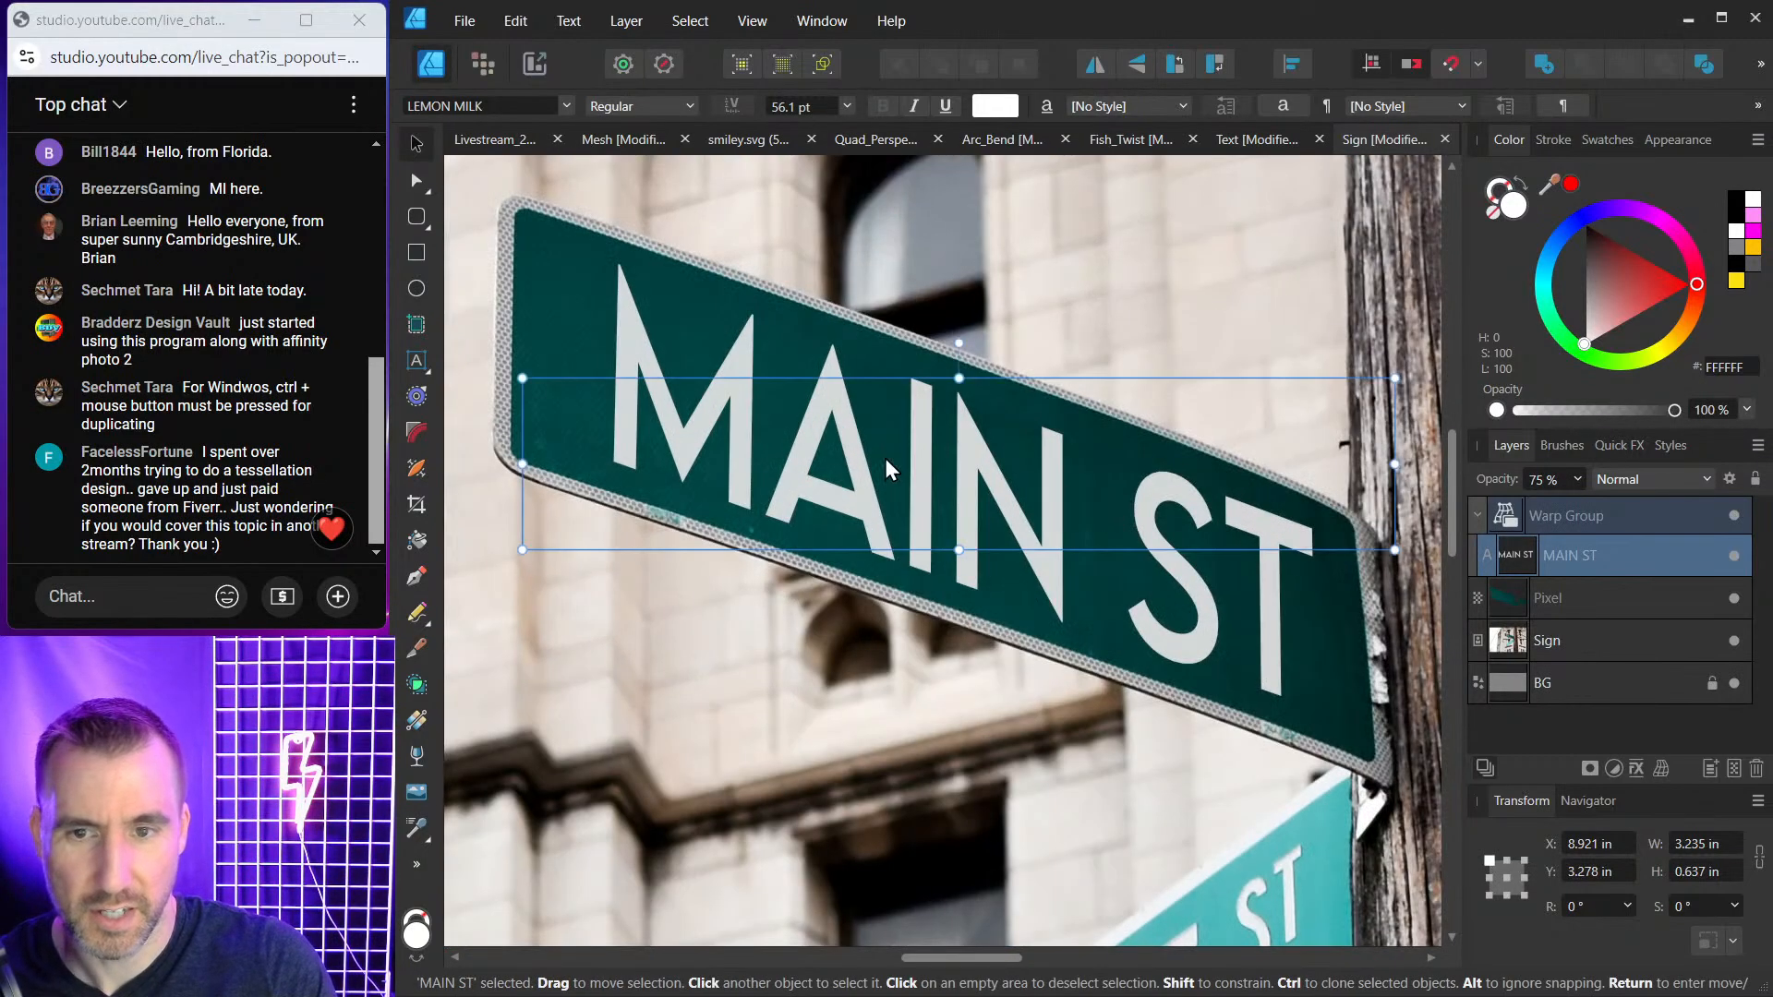
pyautogui.click(1636, 770)
pyautogui.moveTo(974, 176); pyautogui.dragTo(1417, 155)
pyautogui.scroll(2, 791, 414)
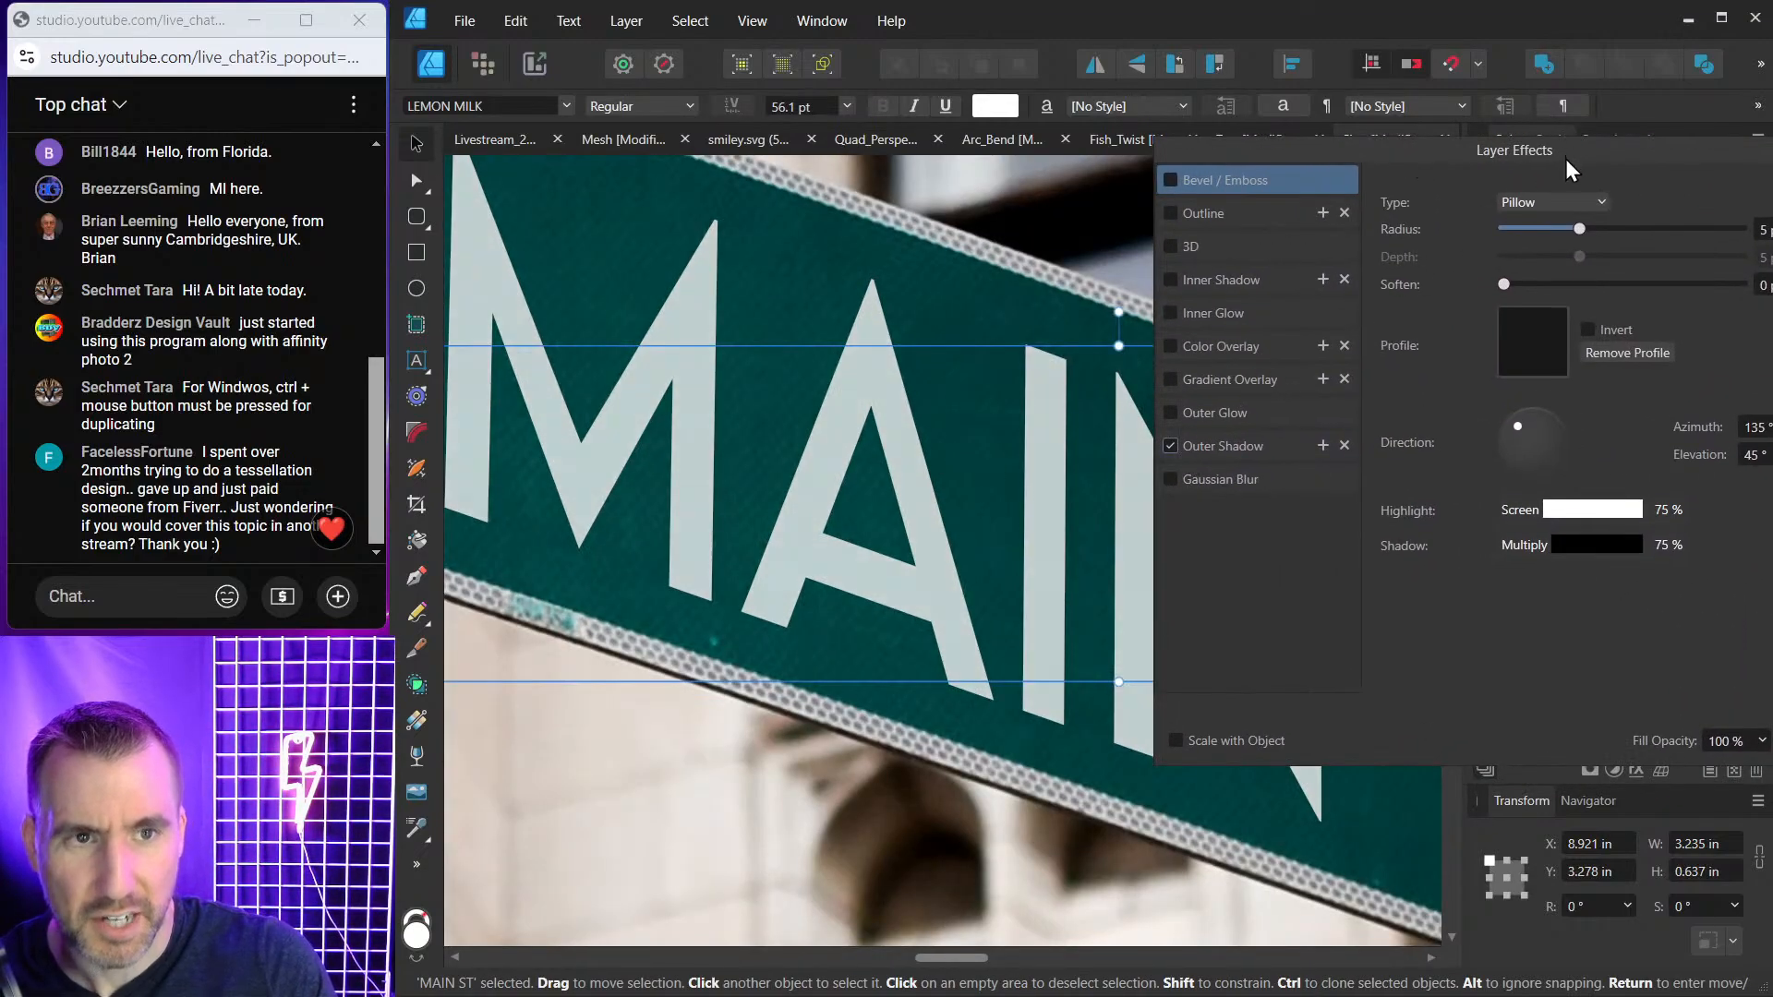
pyautogui.moveTo(1565, 158); pyautogui.dragTo(1374, 115)
pyautogui.click(1133, 417)
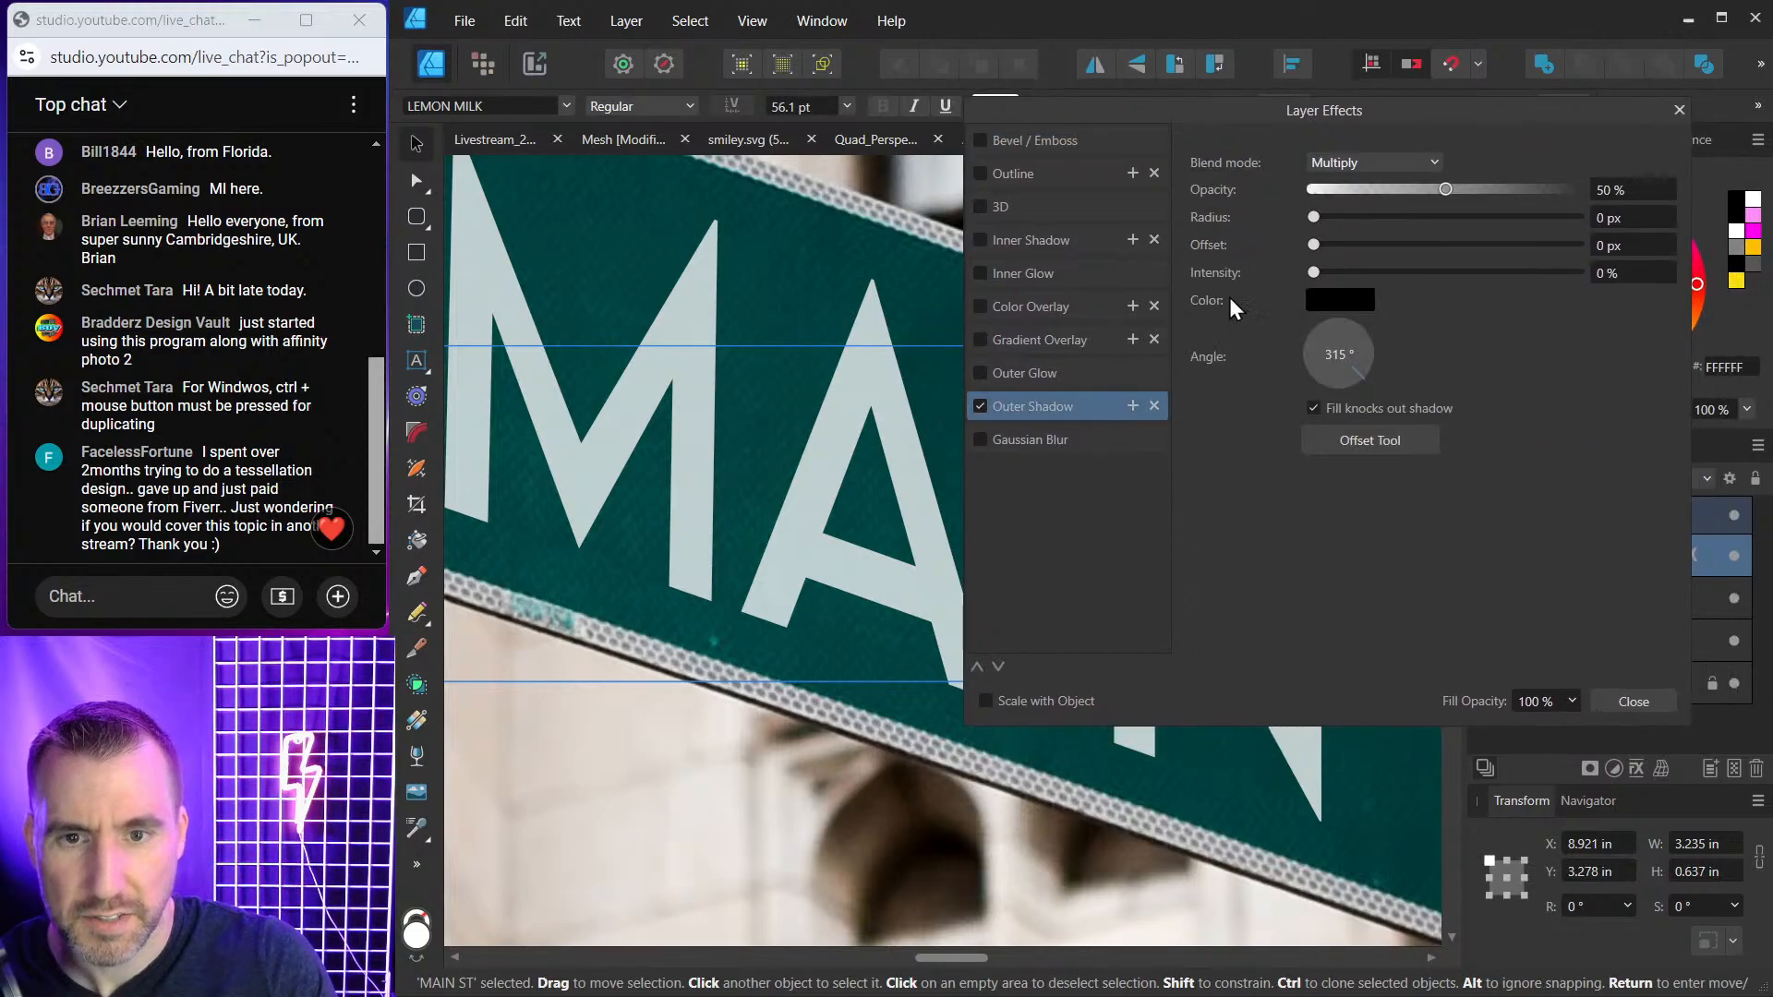
# Set the text's outer shadow to 7.3 px radius, 2.5 px offset and 41% intensity, and view the result on the whole sign.
pyautogui.moveTo(1316, 216); pyautogui.dragTo(1411, 242)
pyautogui.moveTo(1313, 273); pyautogui.dragTo(1382, 253)
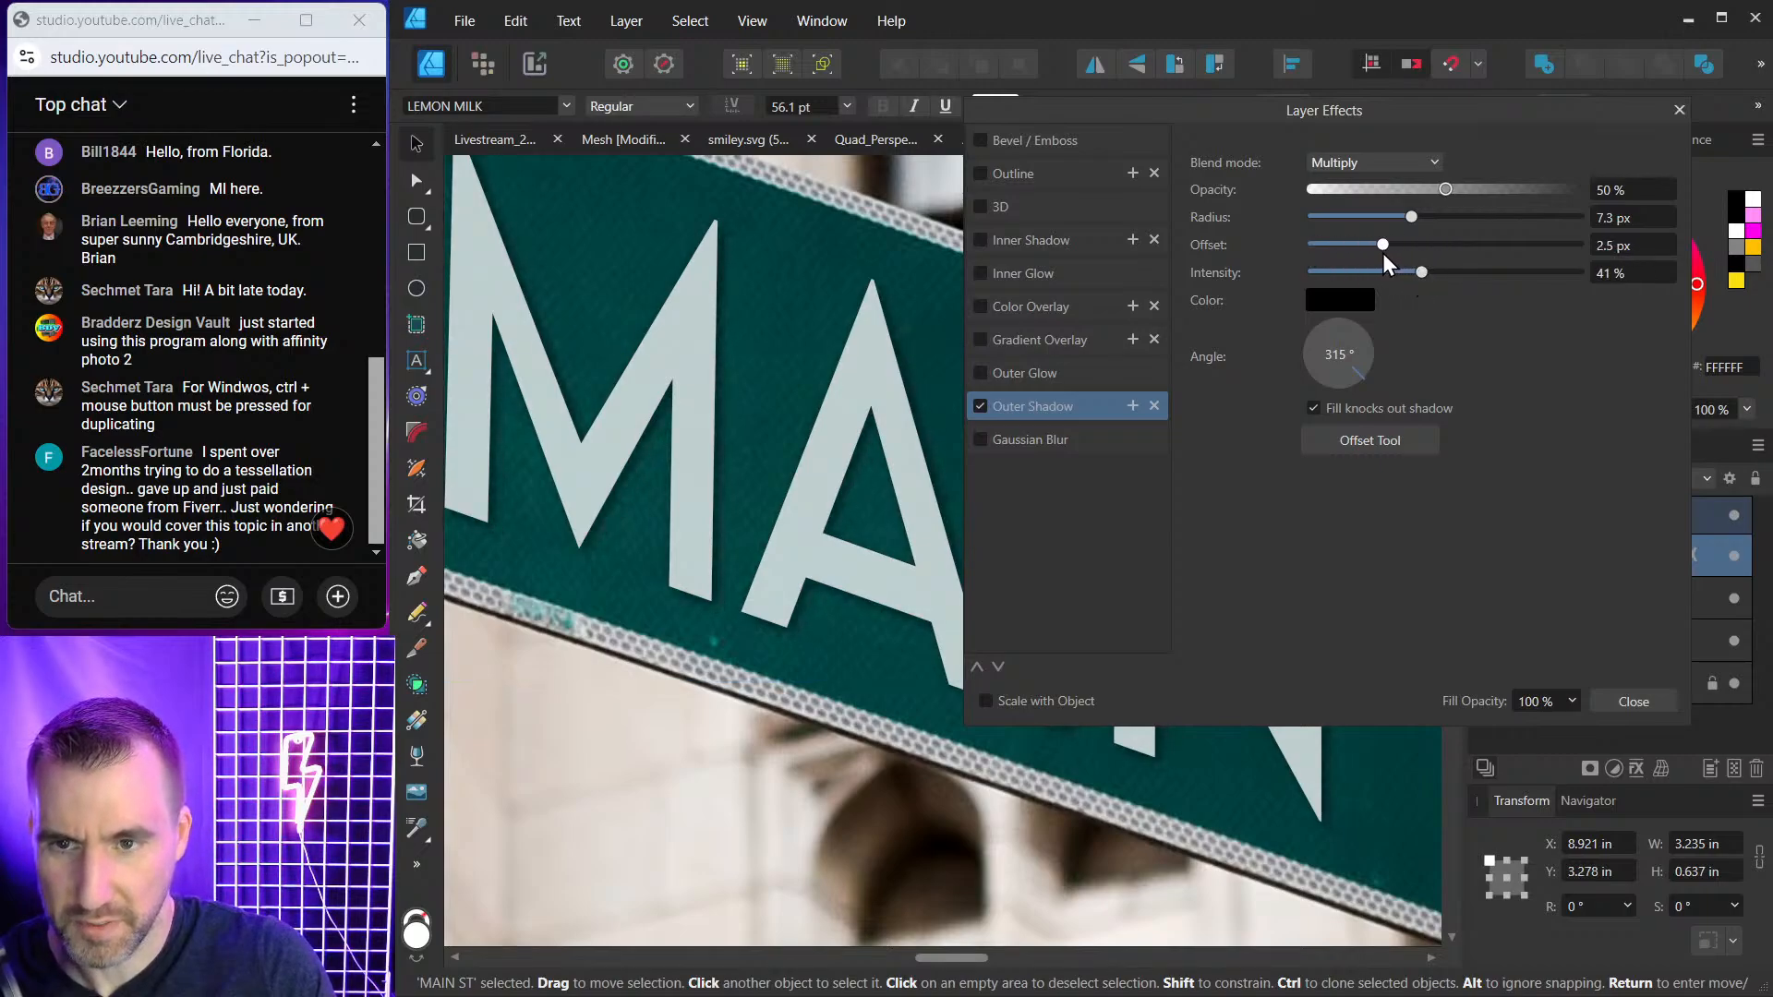
pyautogui.click(1634, 701)
pyautogui.click(1146, 302)
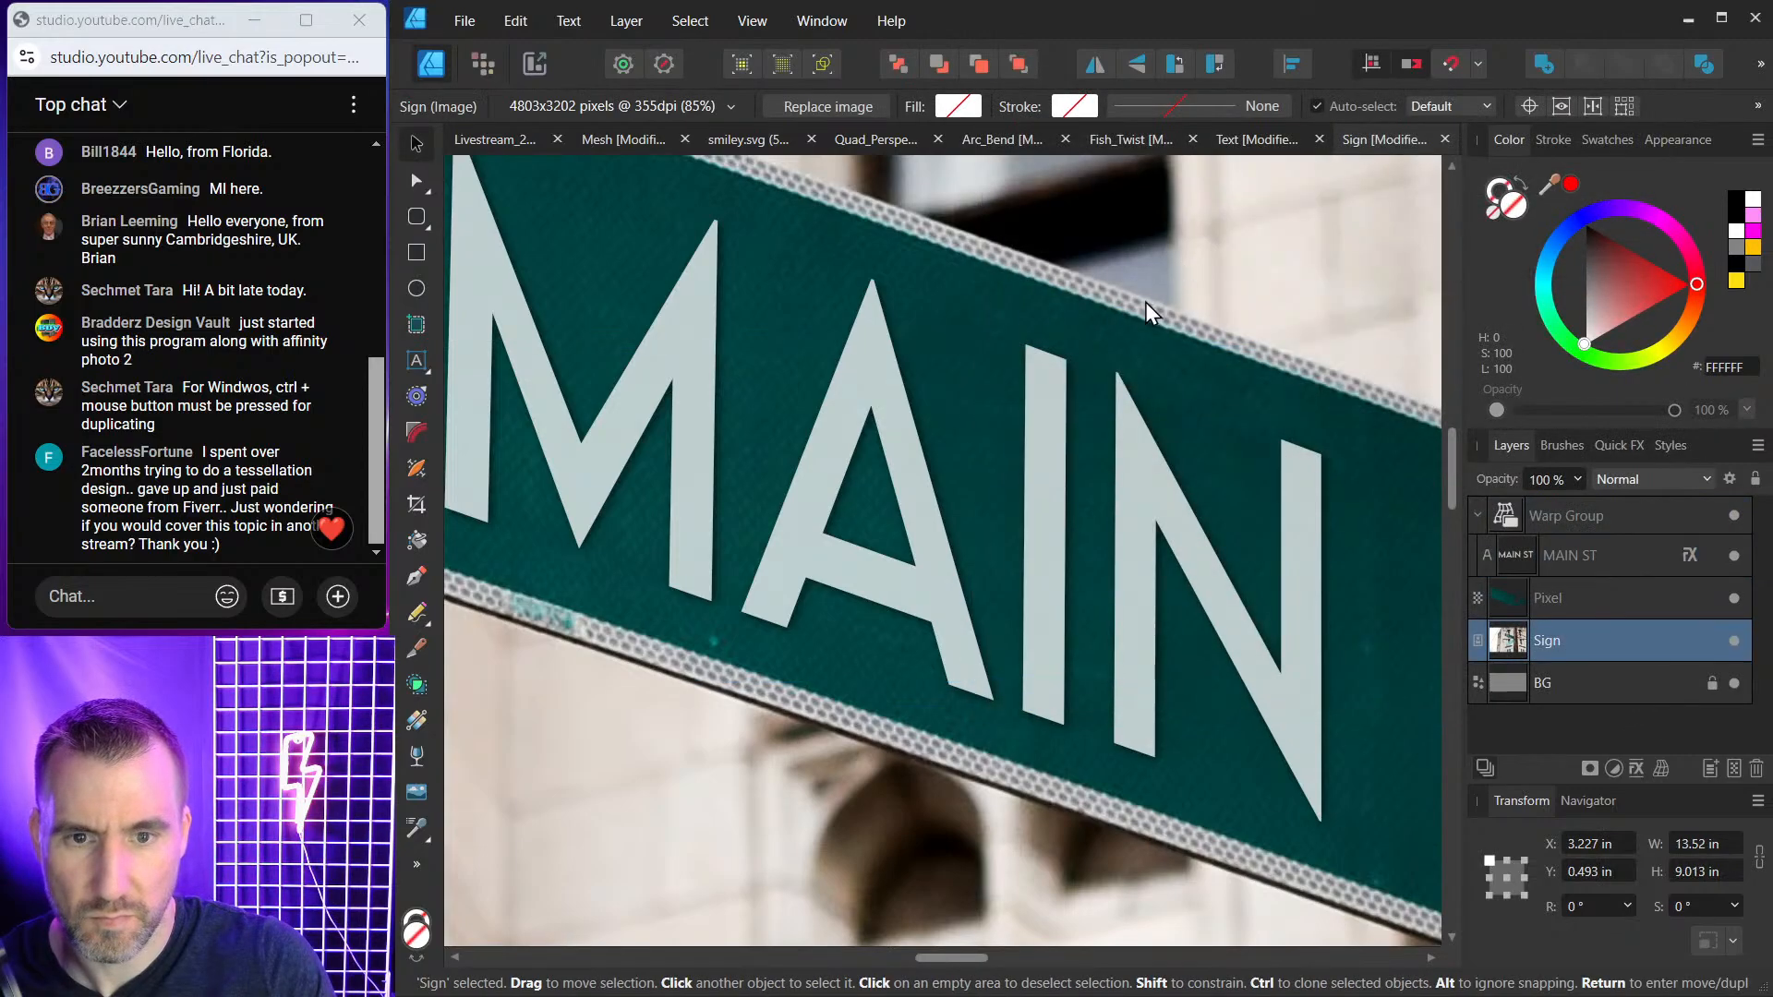
pyautogui.scroll(-5, 1138, 314)
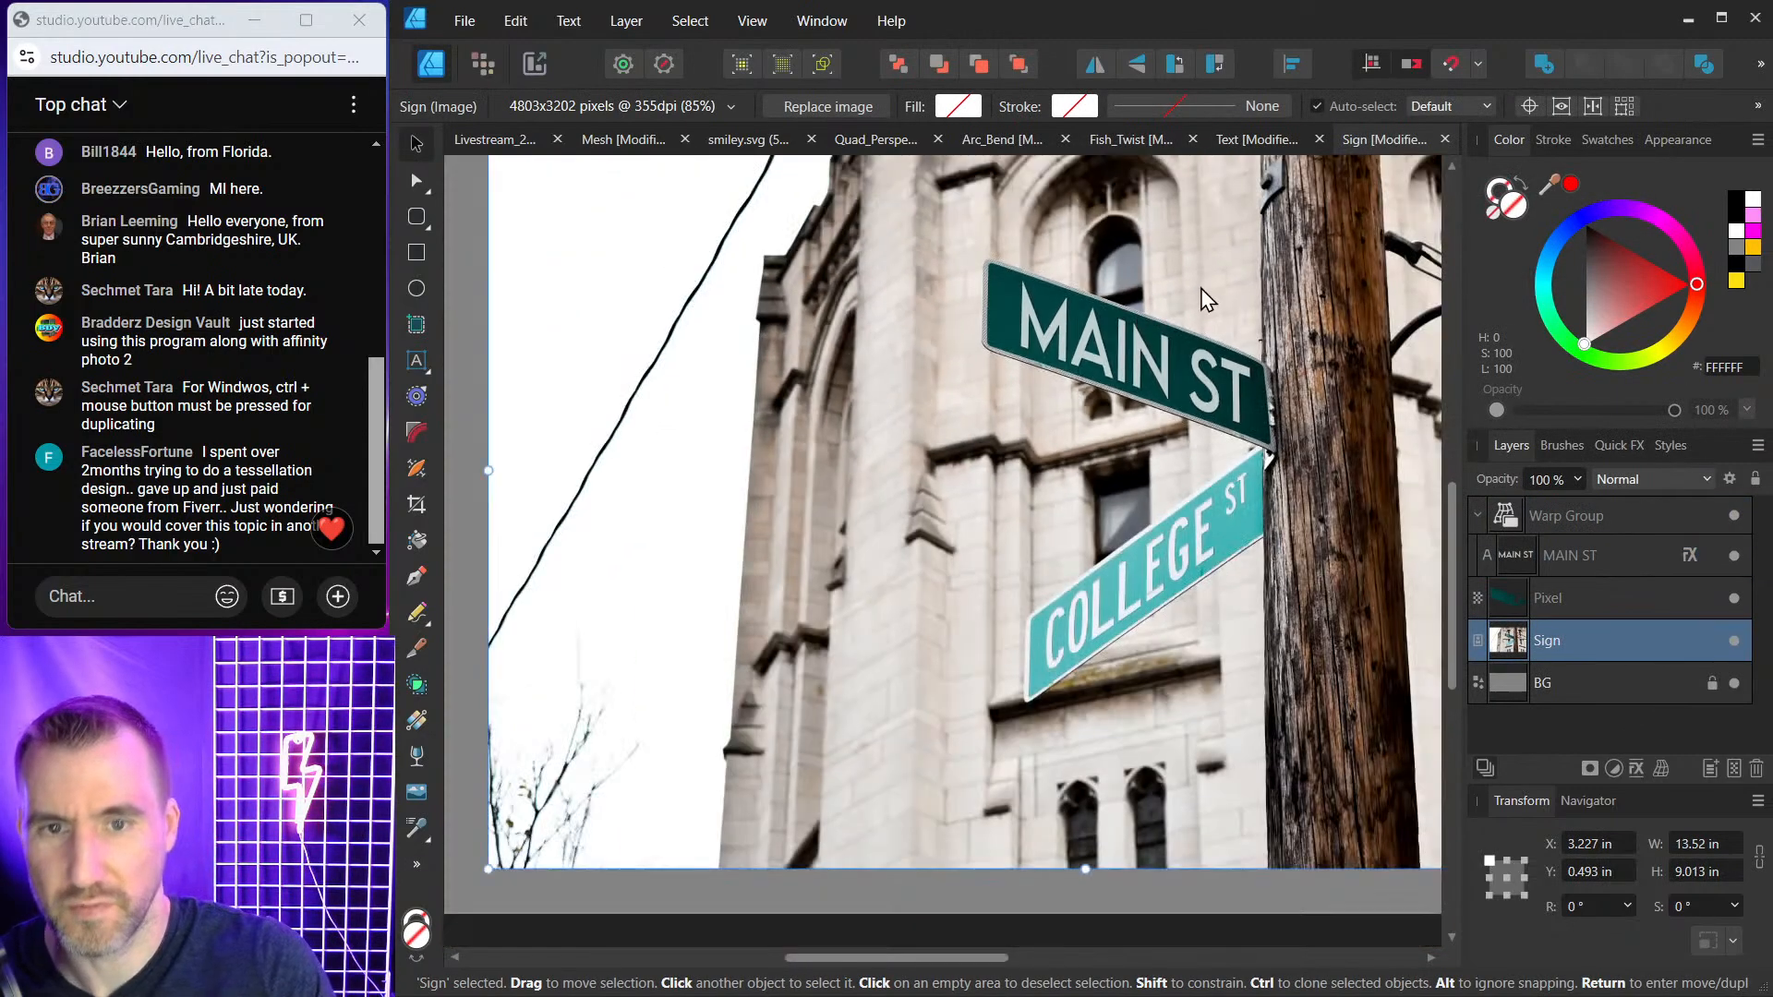
pyautogui.moveTo(1198, 517); pyautogui.dragTo(1145, 523)
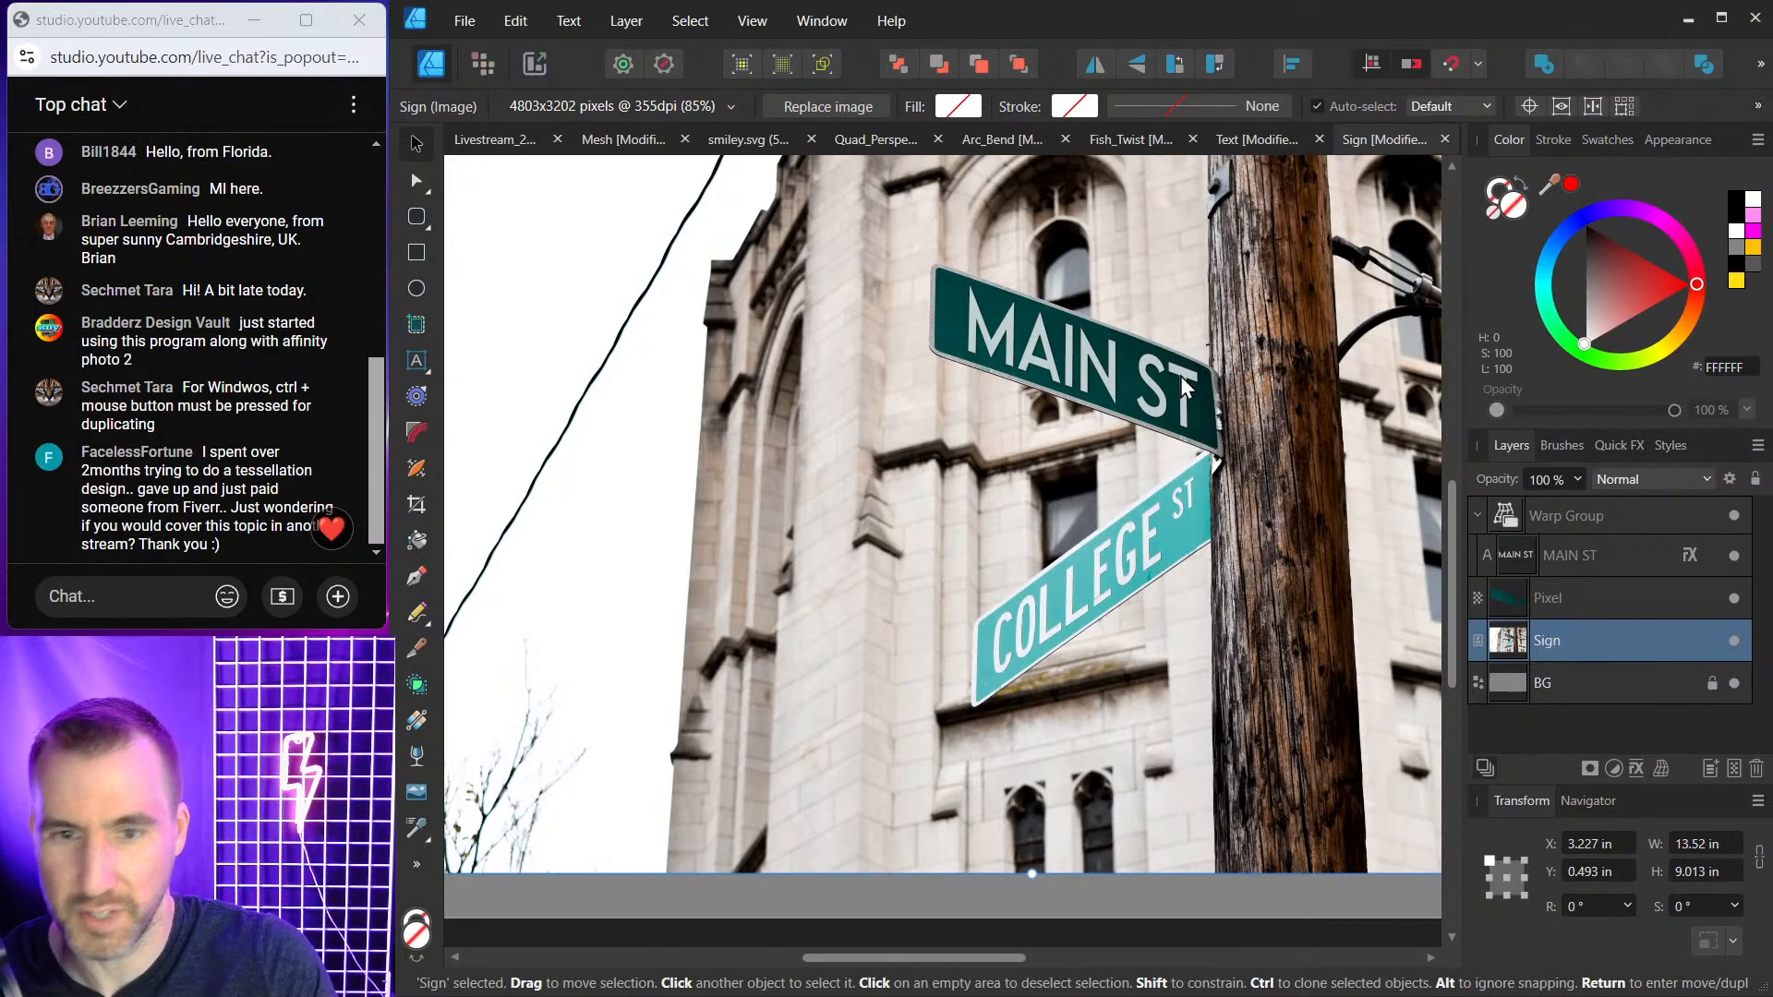
# Group the Warp Group and Pixel layers together.
pyautogui.keyDown('shift'); pyautogui.click(1540, 521); pyautogui.keyUp('shift')
pyautogui.click(1533, 598)
pyautogui.keyDown('shift'); pyautogui.click(1510, 515); pyautogui.keyUp('shift')
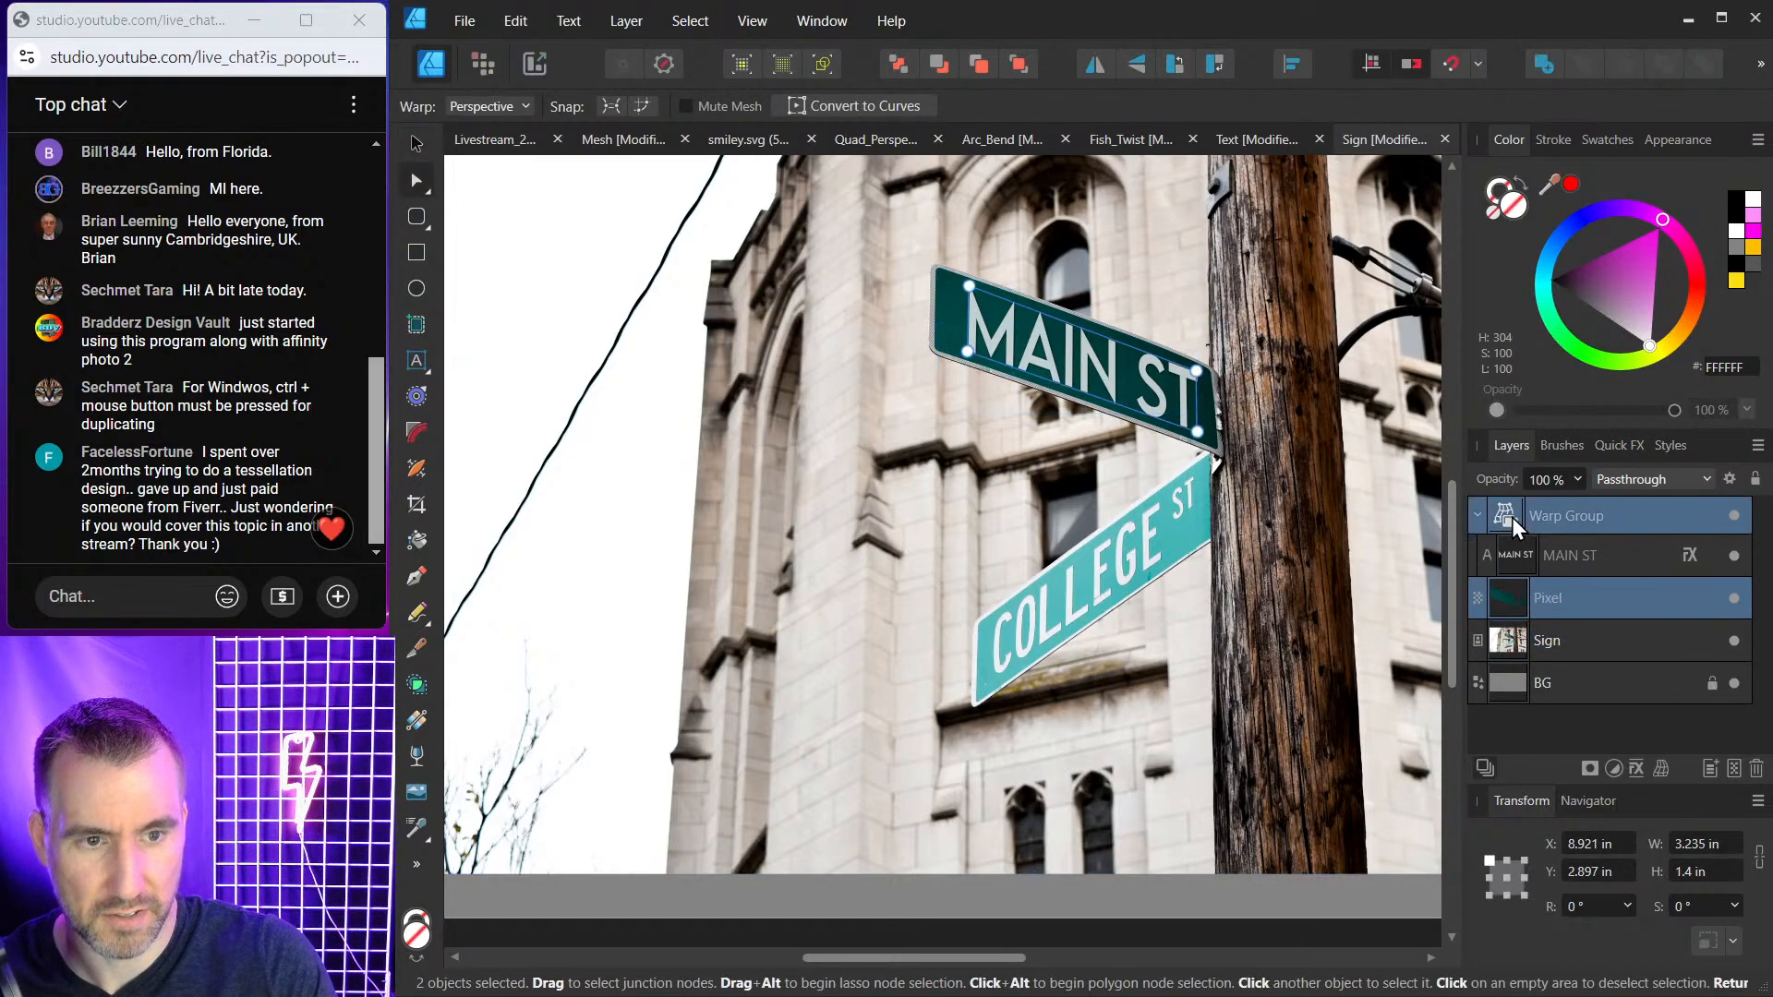
pyautogui.hotkey('ctrl', 'g')
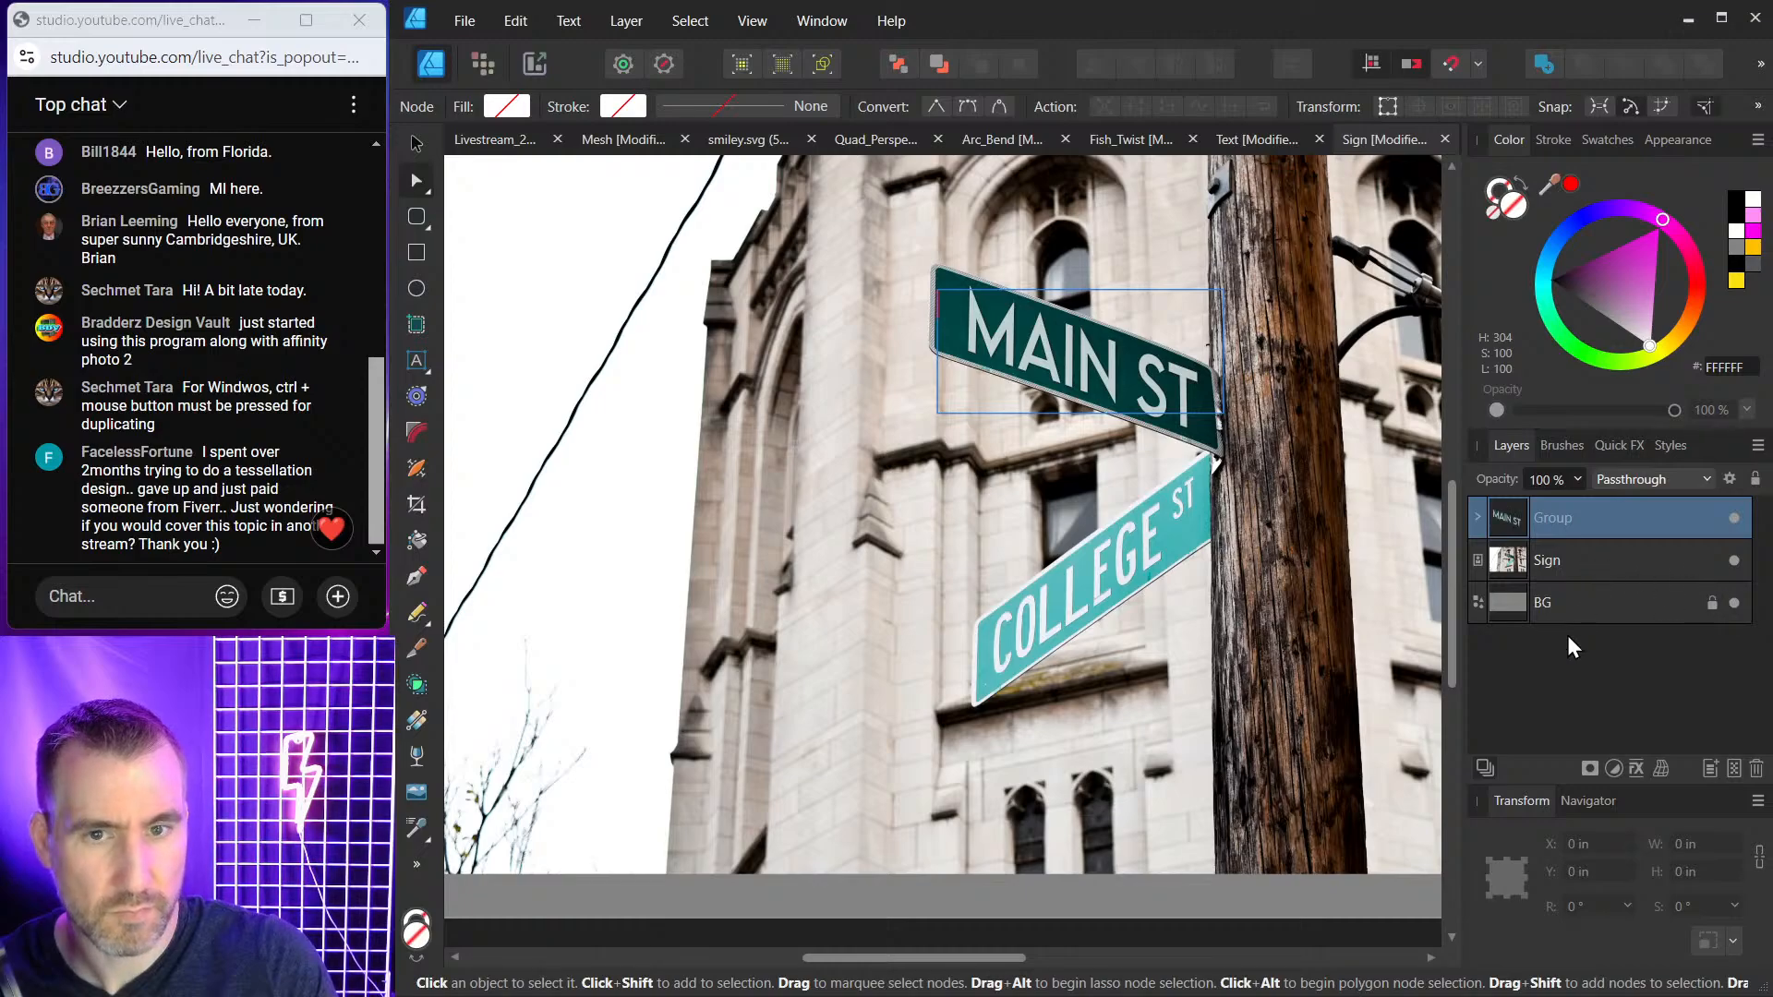
pyautogui.click(1523, 617)
# Compare the original and edited street sign by toggling the new group's visibility.
pyautogui.click(1734, 518)
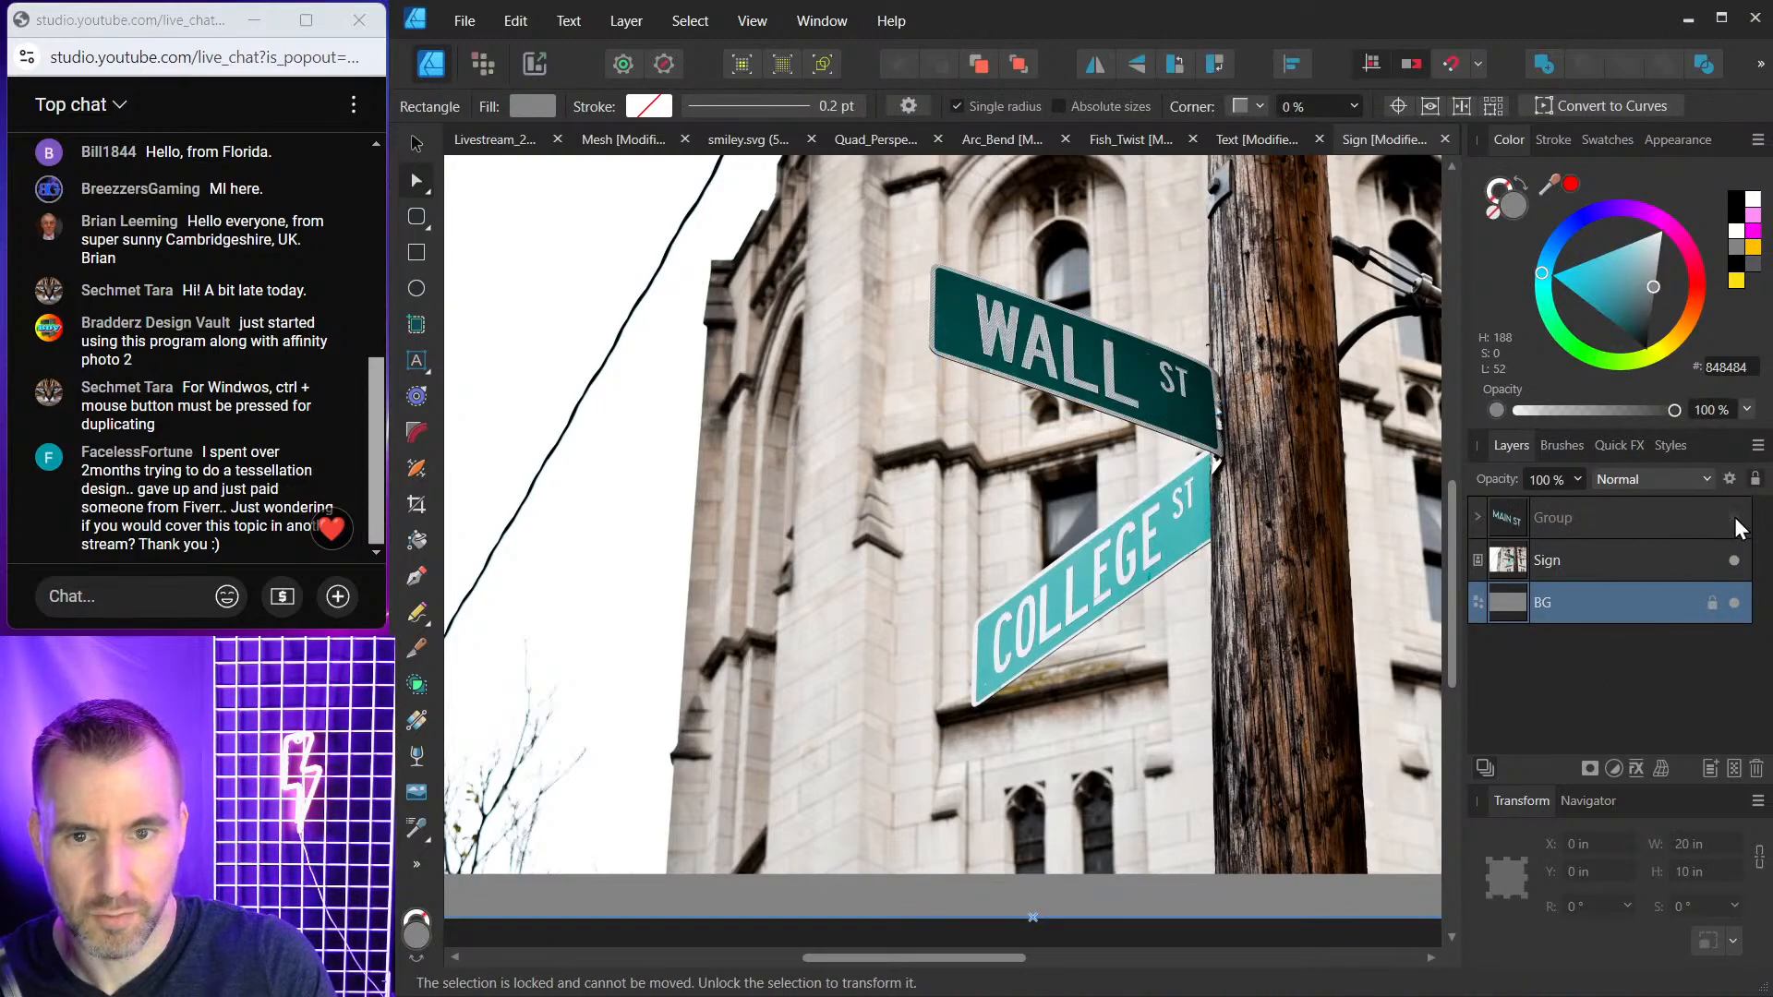
pyautogui.click(1738, 525)
pyautogui.click(1738, 525)
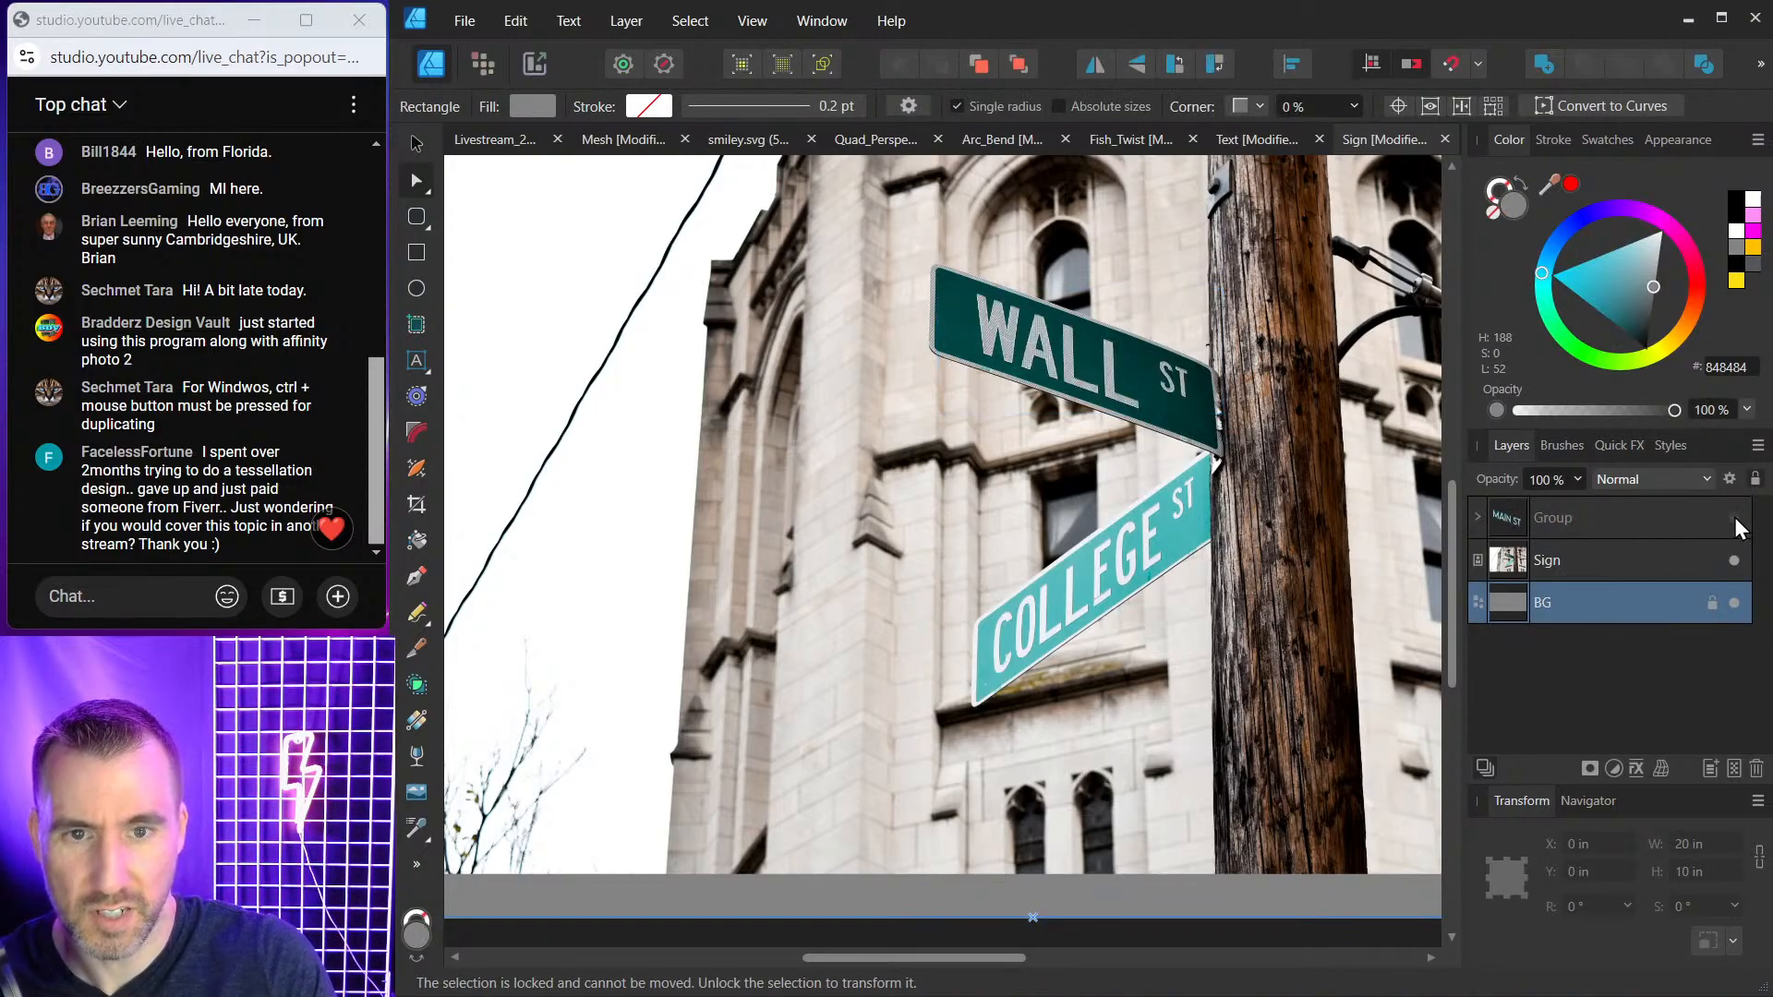
pyautogui.click(1735, 518)
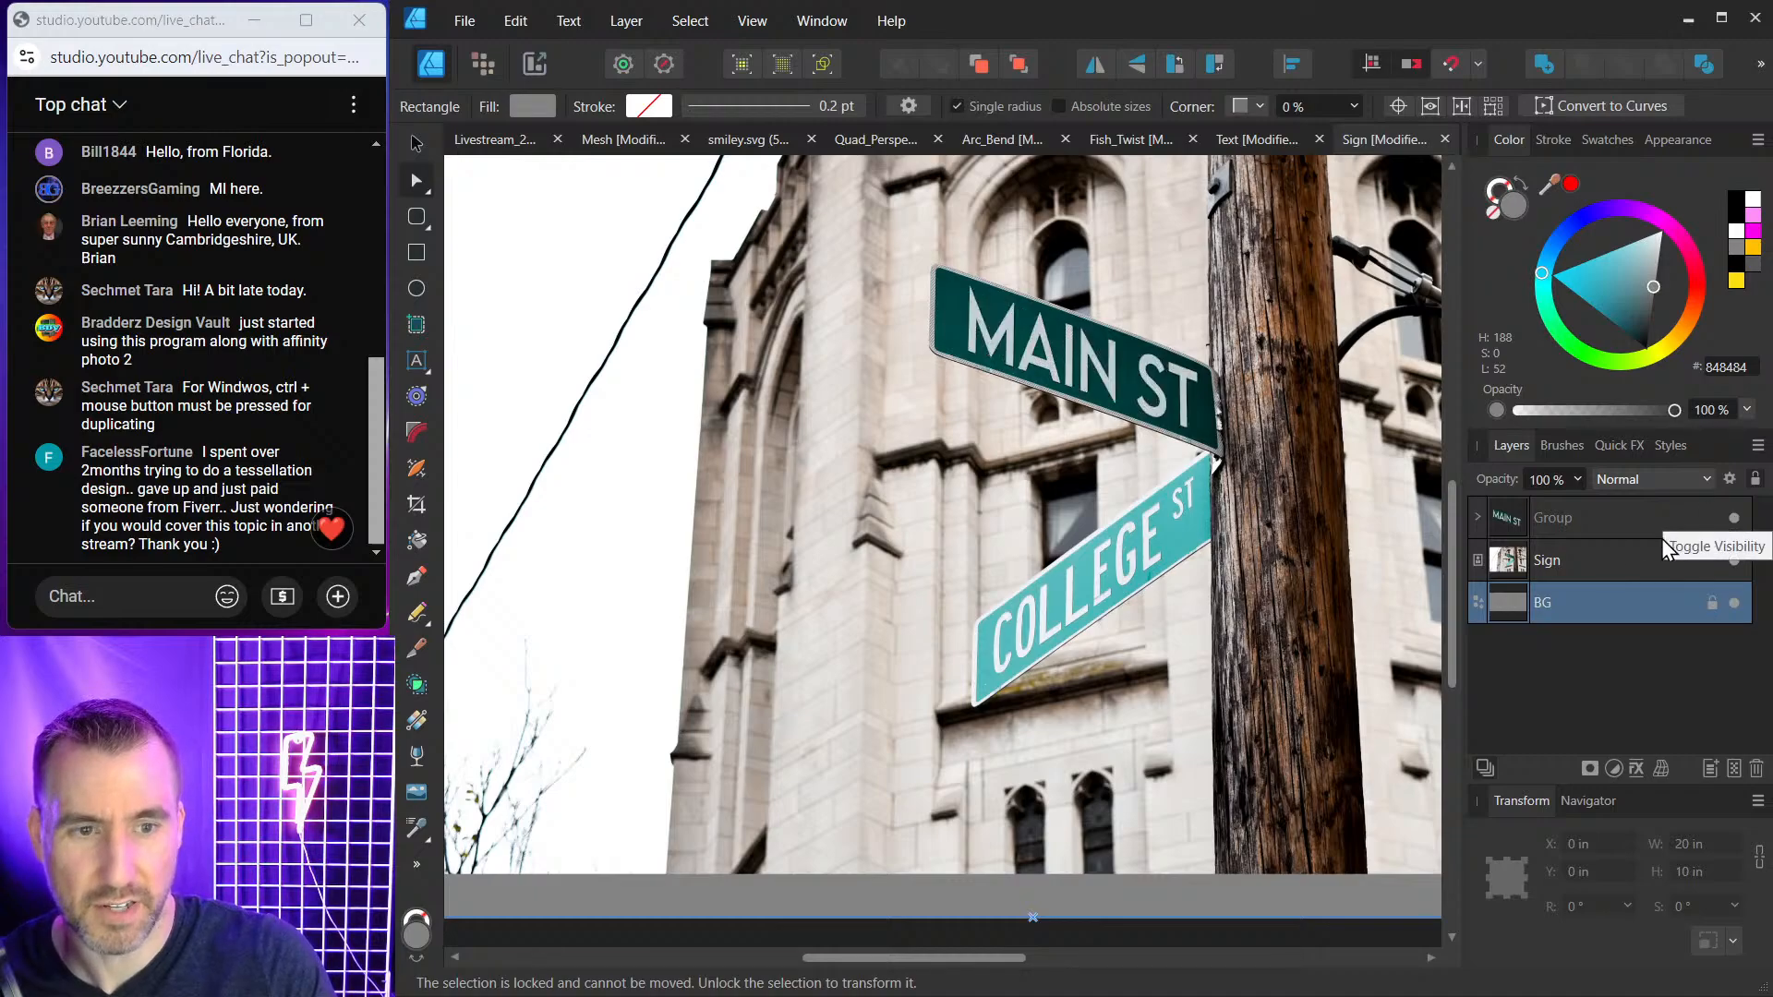
# Expand the group and its Warp Group to review the nested layers, toggling the Warp Group's visibility to see its contribution.
pyautogui.click(1479, 518)
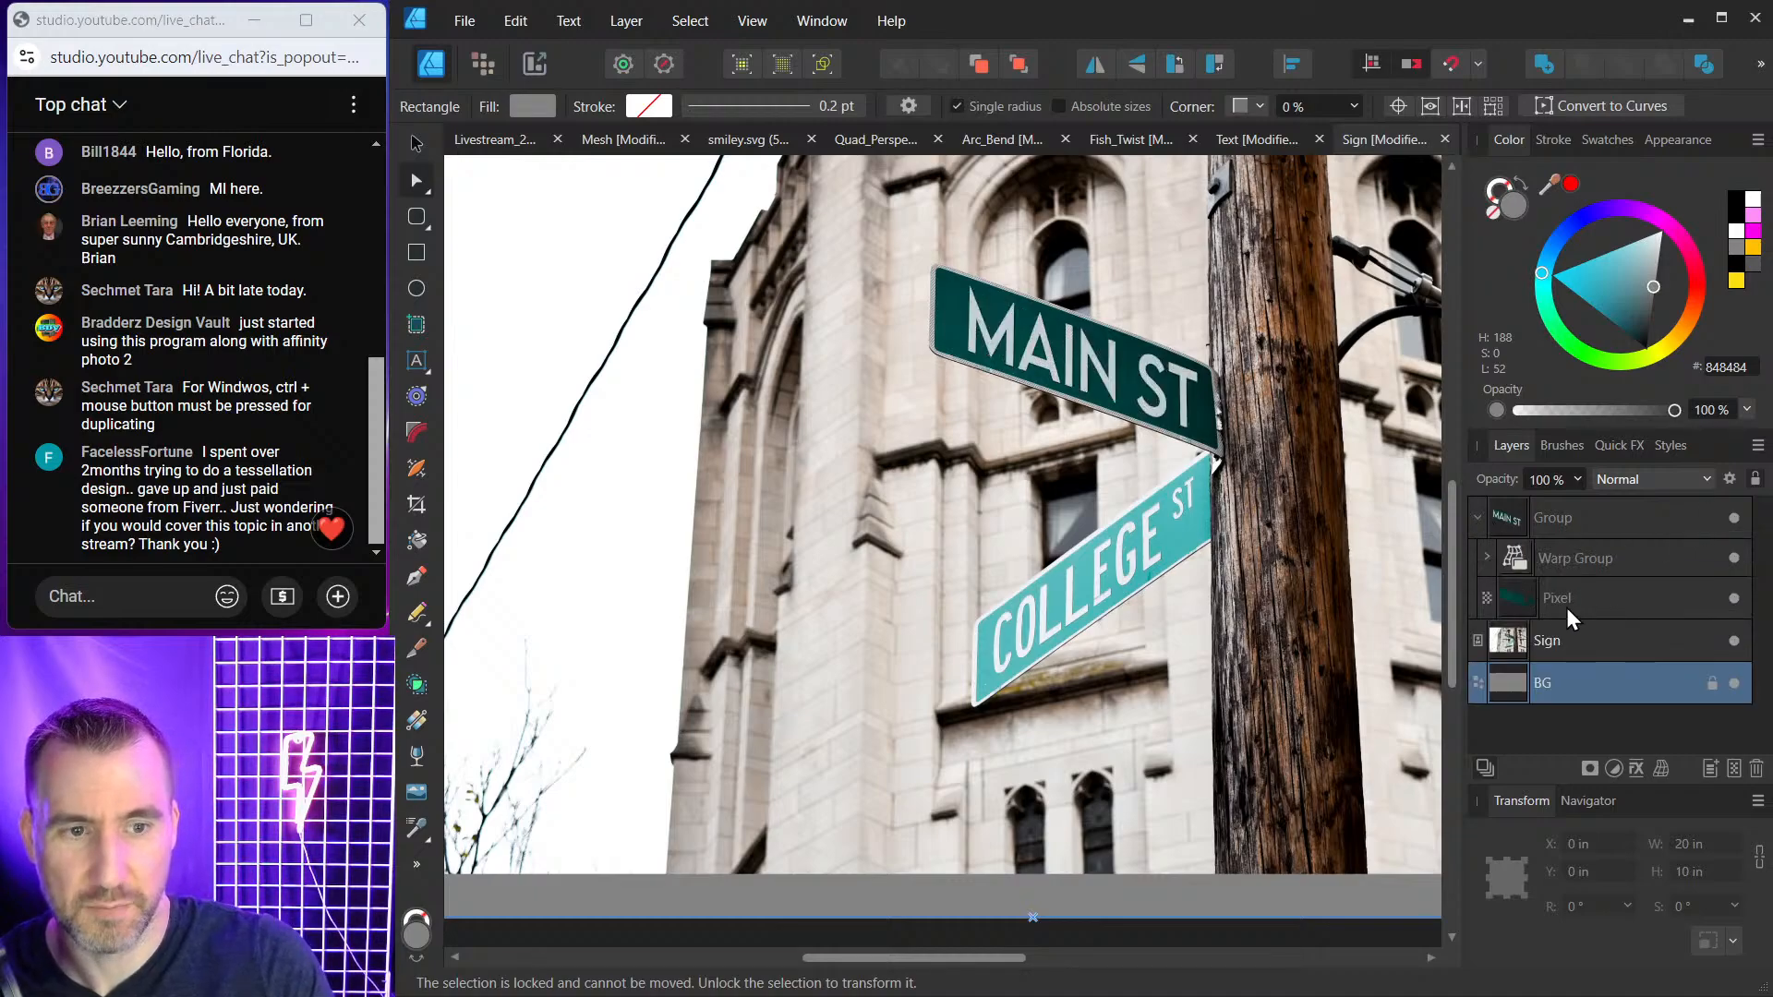
pyautogui.click(1524, 556)
pyautogui.click(1735, 558)
pyautogui.click(1734, 558)
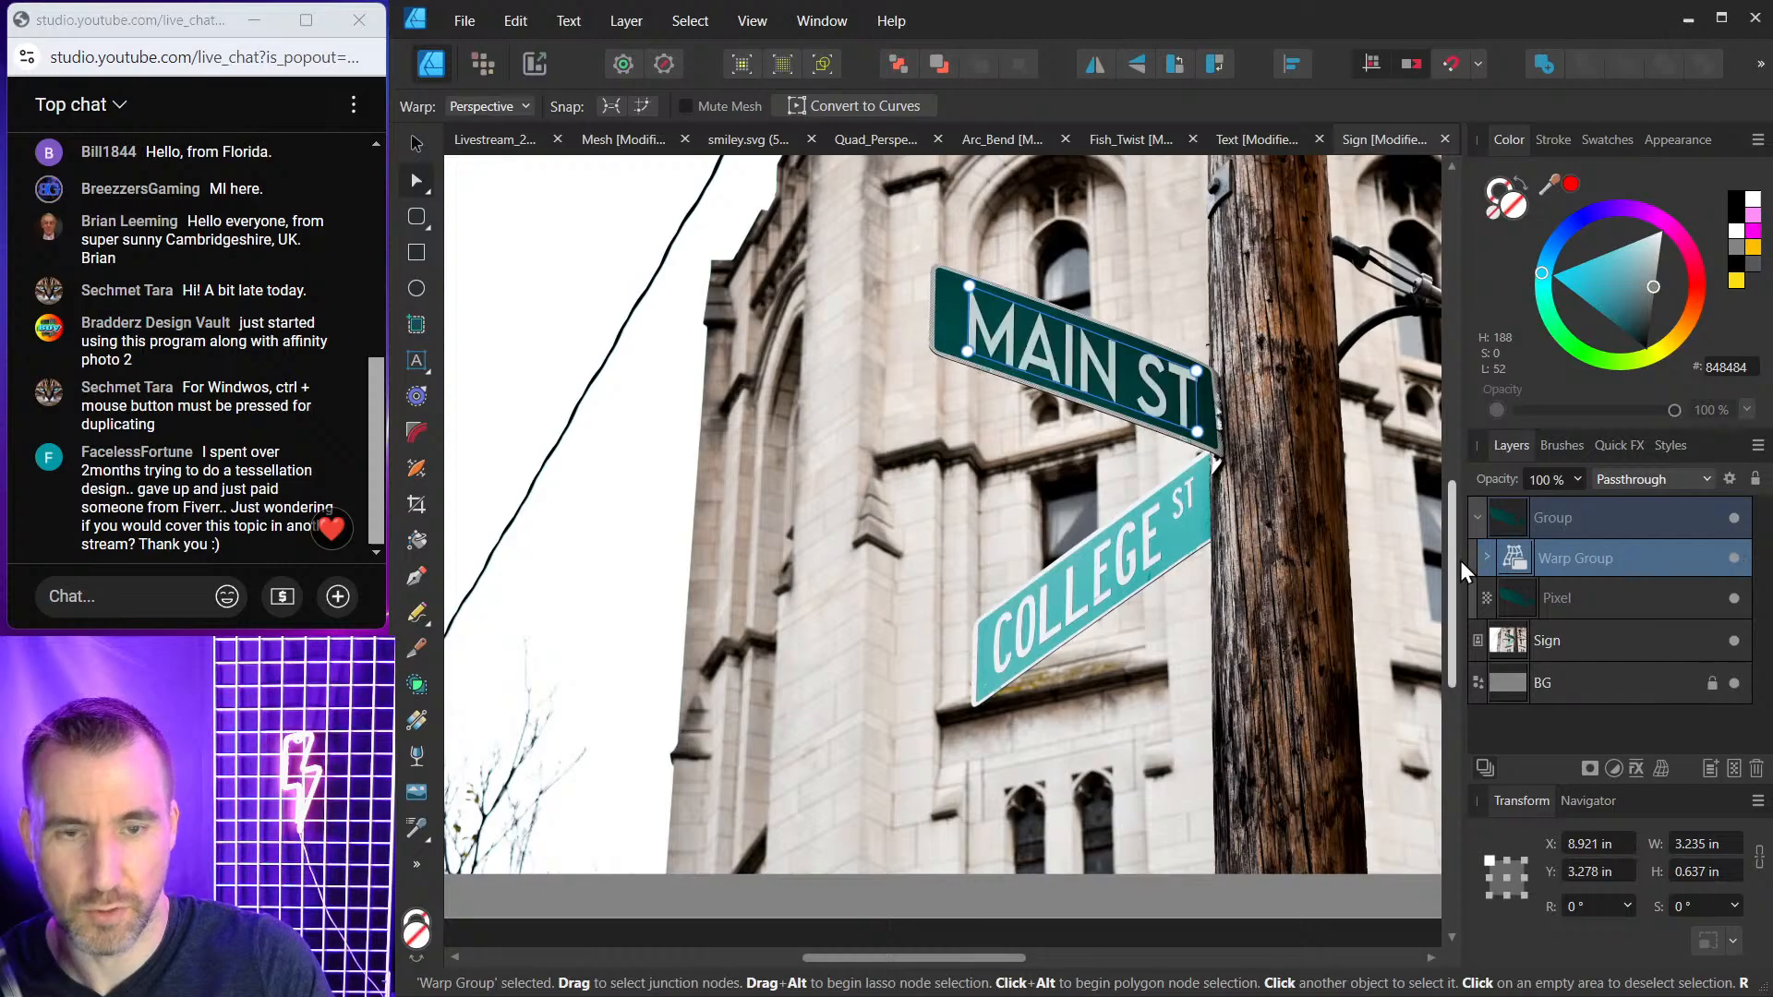
pyautogui.click(1488, 558)
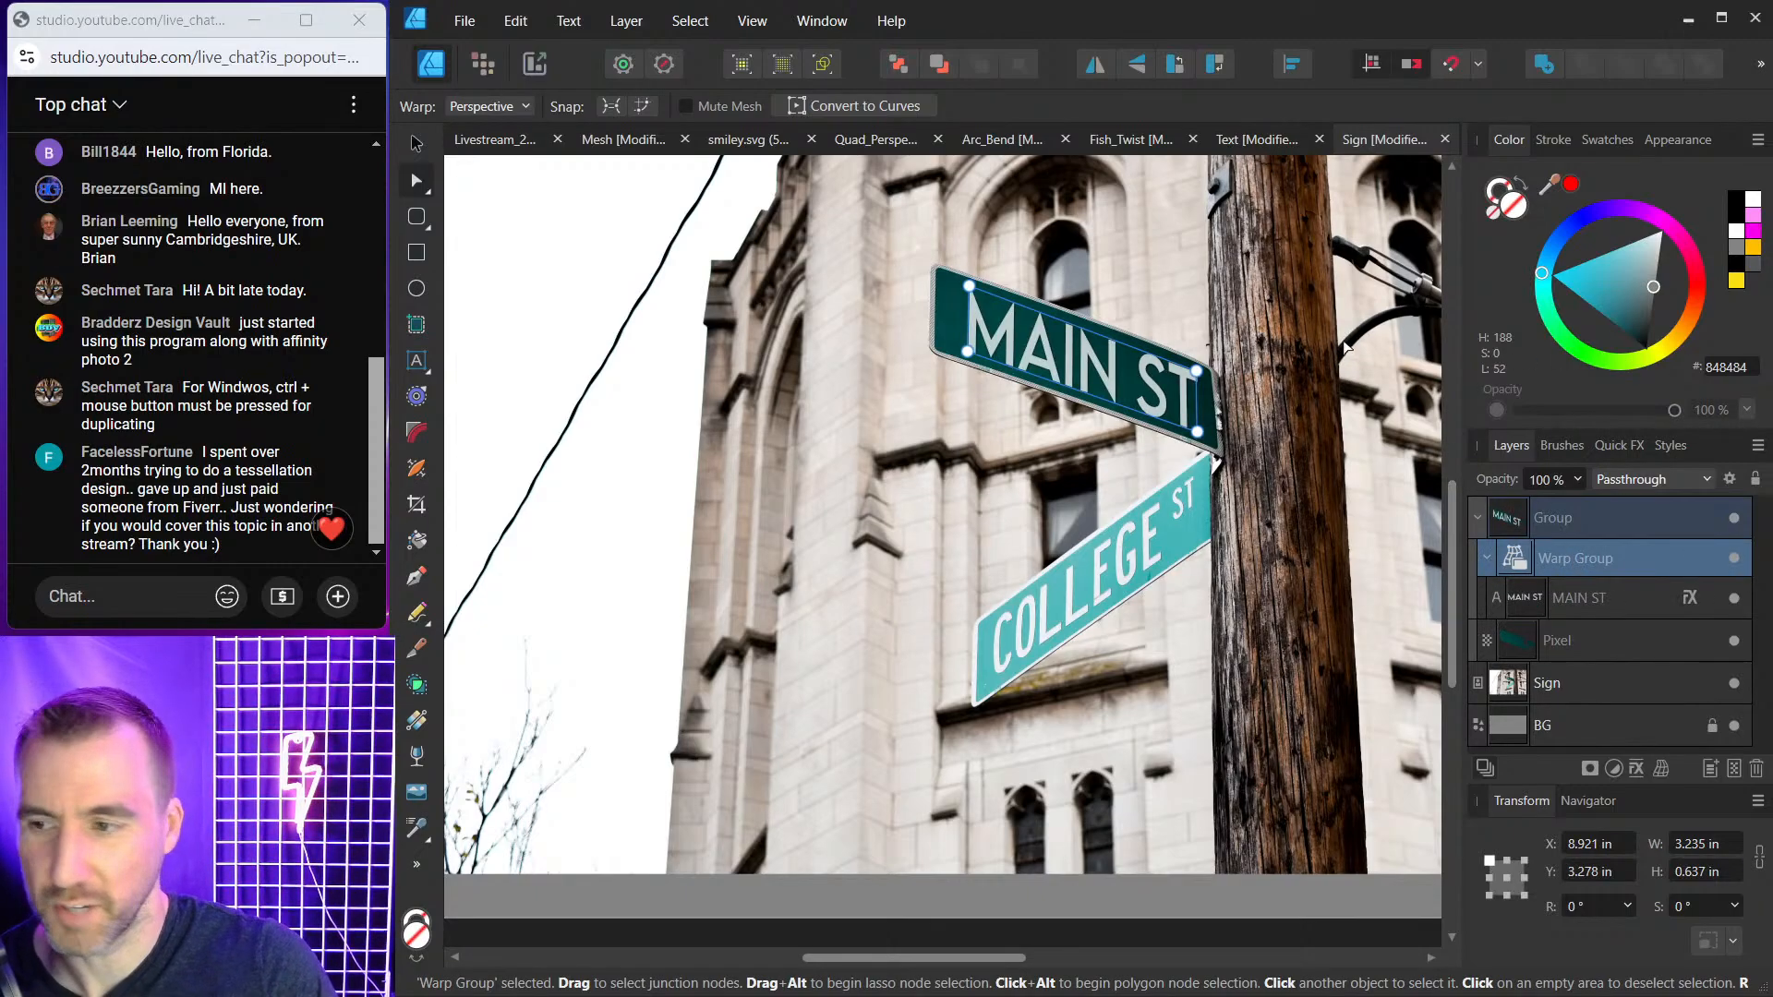
pyautogui.click(1210, 294)
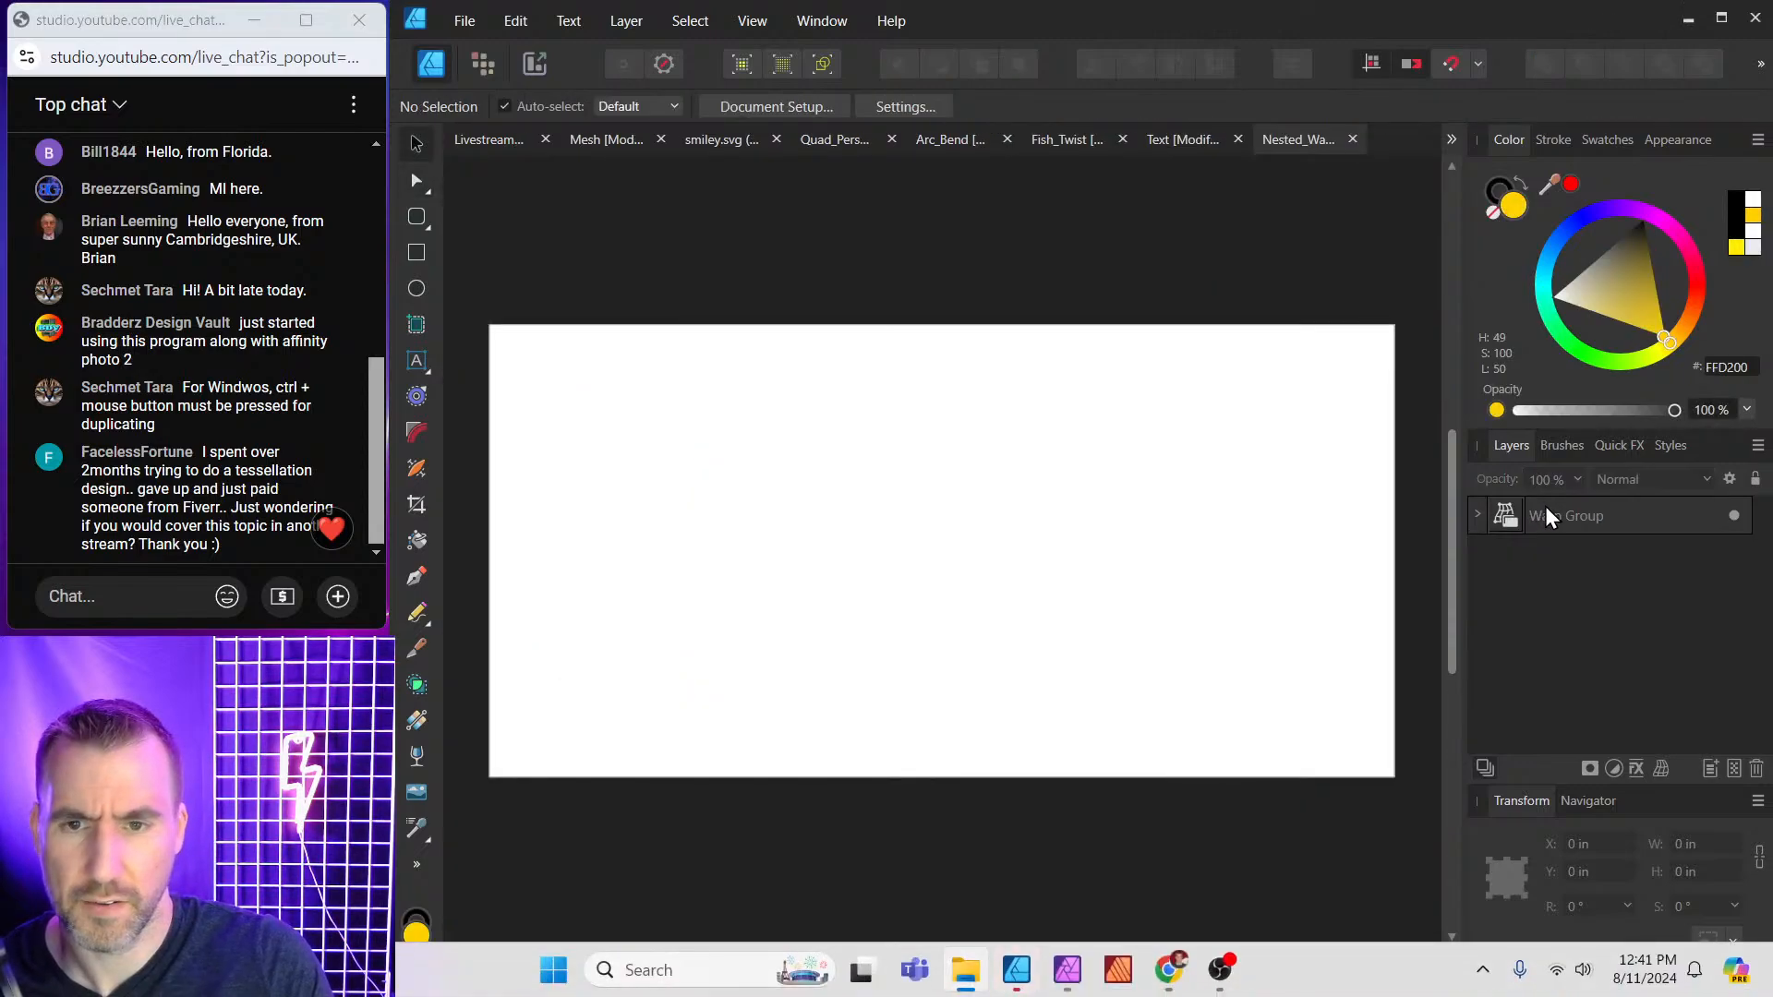
pyautogui.click(752, 20)
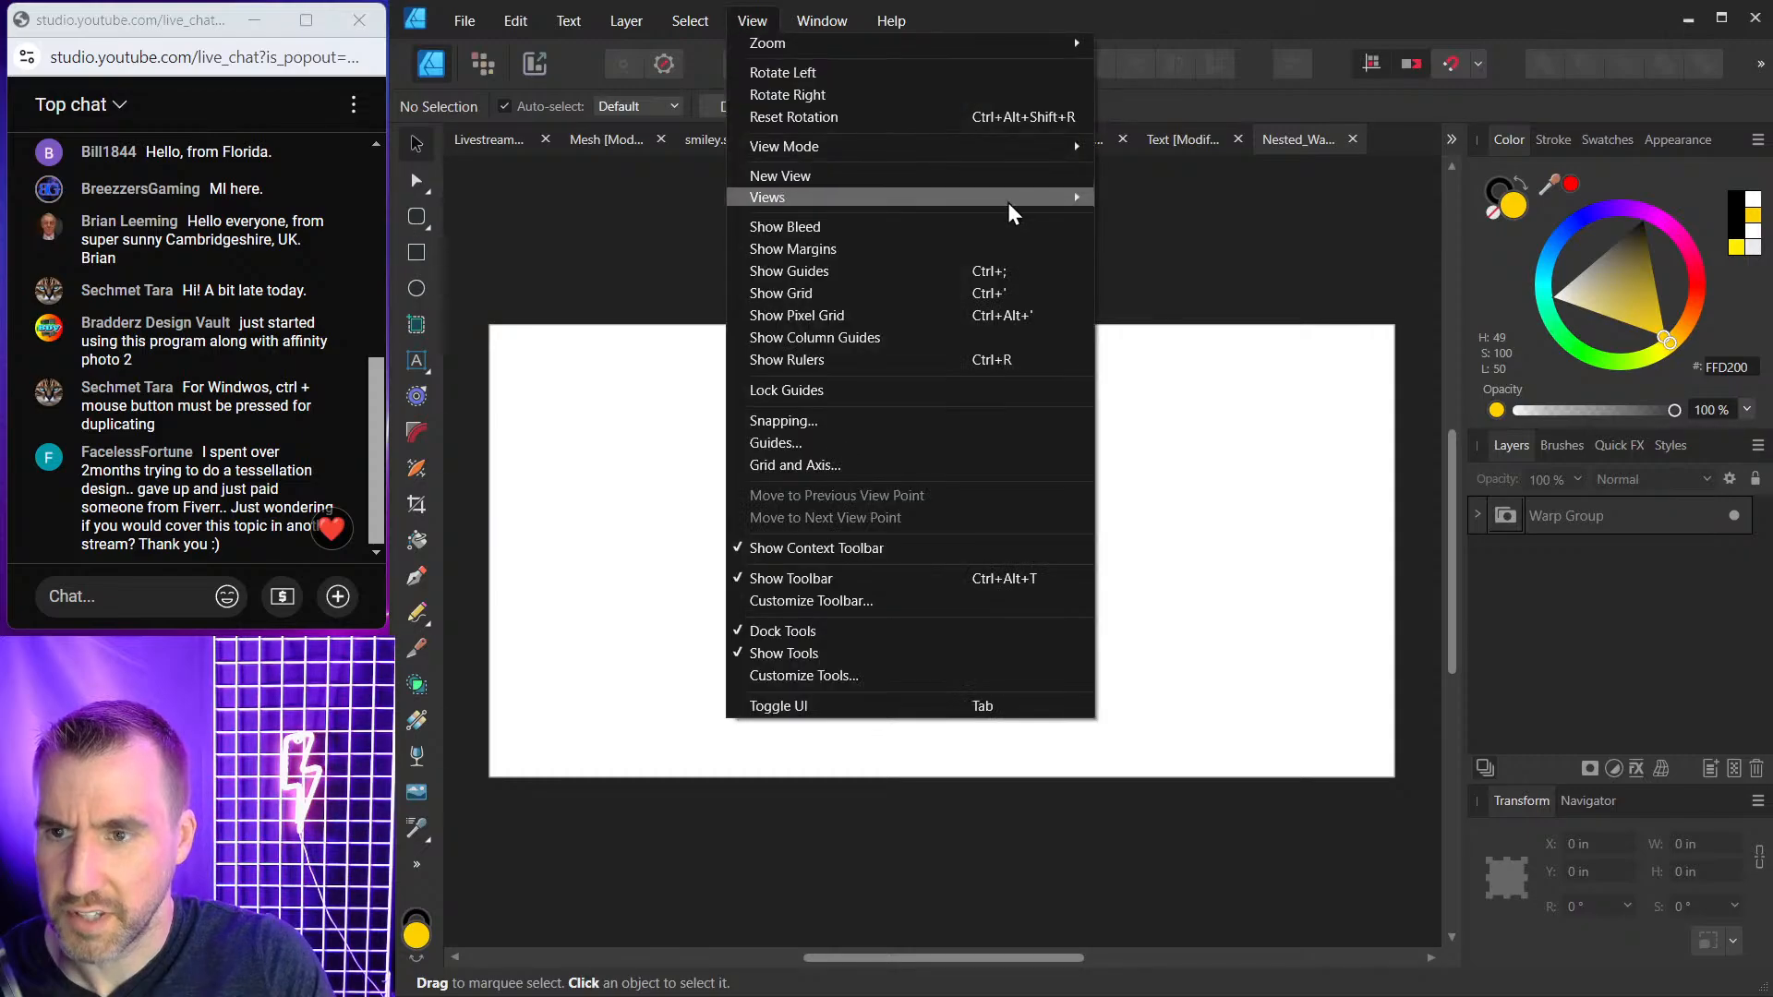
pyautogui.click(1139, 20)
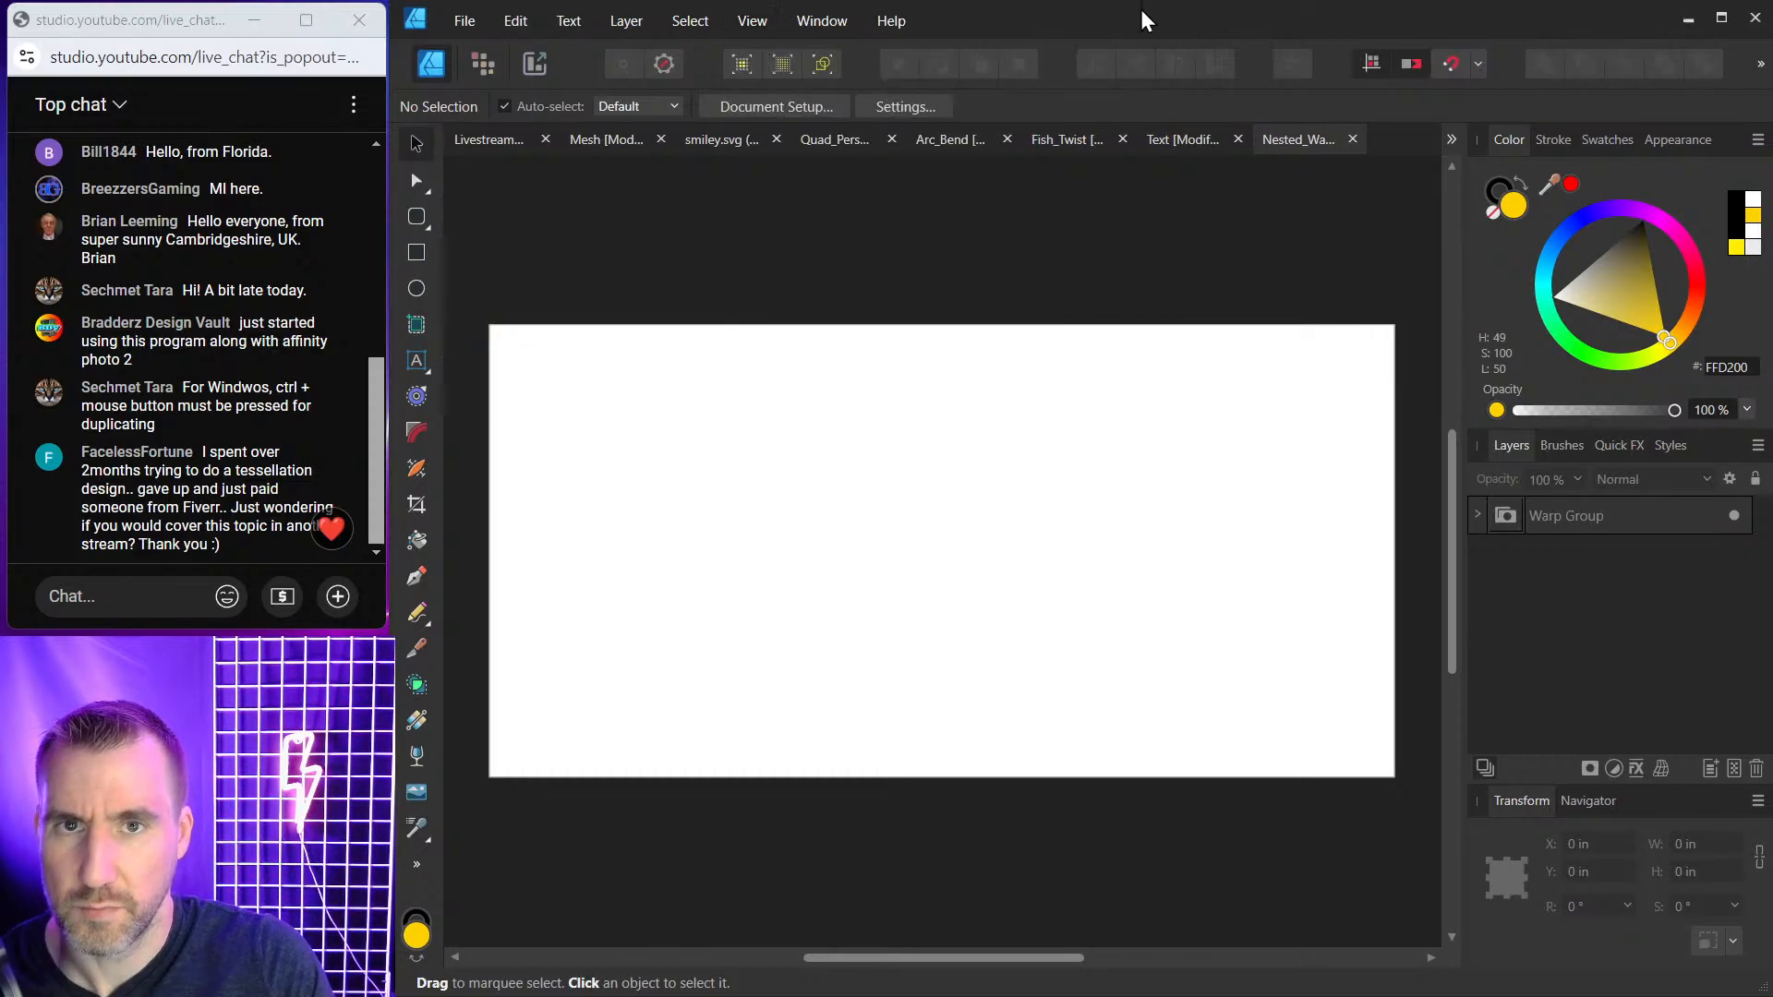
# Draw a thin yellow rectangle about 9.96 in wide and 0.28 in high, and place a black duplicate directly beneath it.
pyautogui.click(417, 253)
pyautogui.moveTo(664, 447); pyautogui.dragTo(1117, 457)
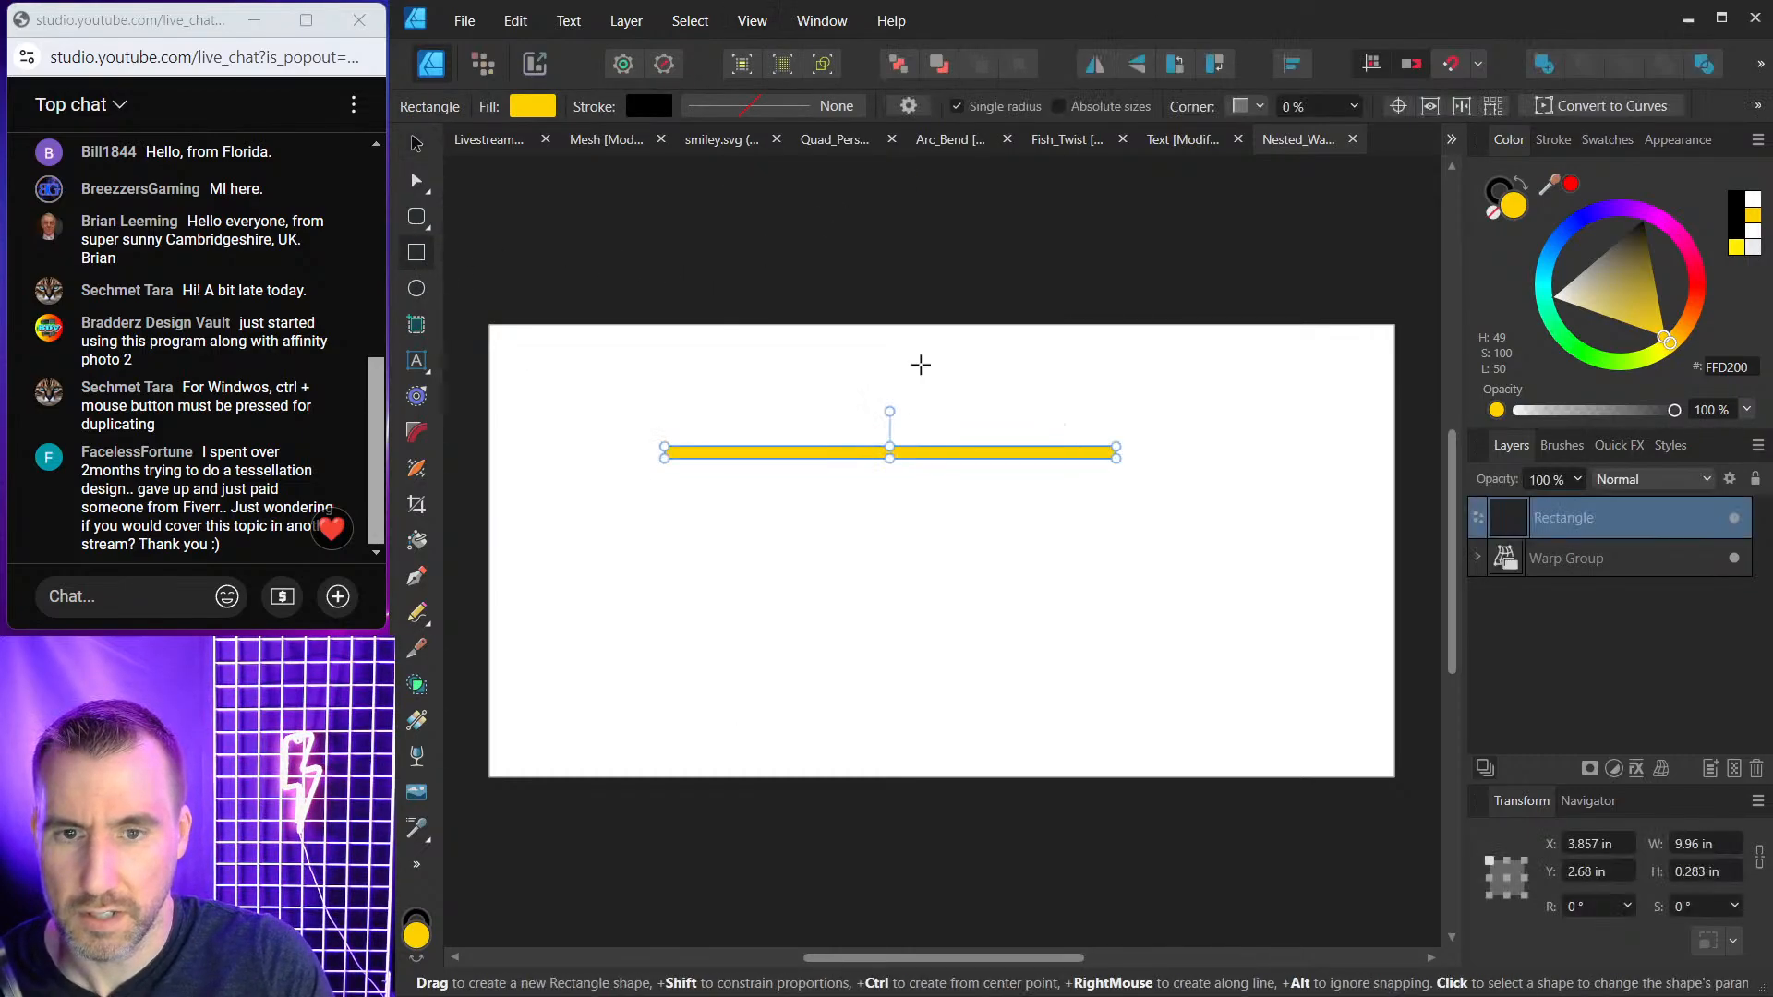
pyautogui.click(416, 145)
pyautogui.scroll(2, 764, 399)
pyautogui.moveTo(914, 491)
pyautogui.keyDown('ctrl'); pyautogui.mouseDown()
pyautogui.moveTo(915, 545)
pyautogui.moveTo(919, 512)
pyautogui.mouseUp(); pyautogui.keyUp('ctrl')
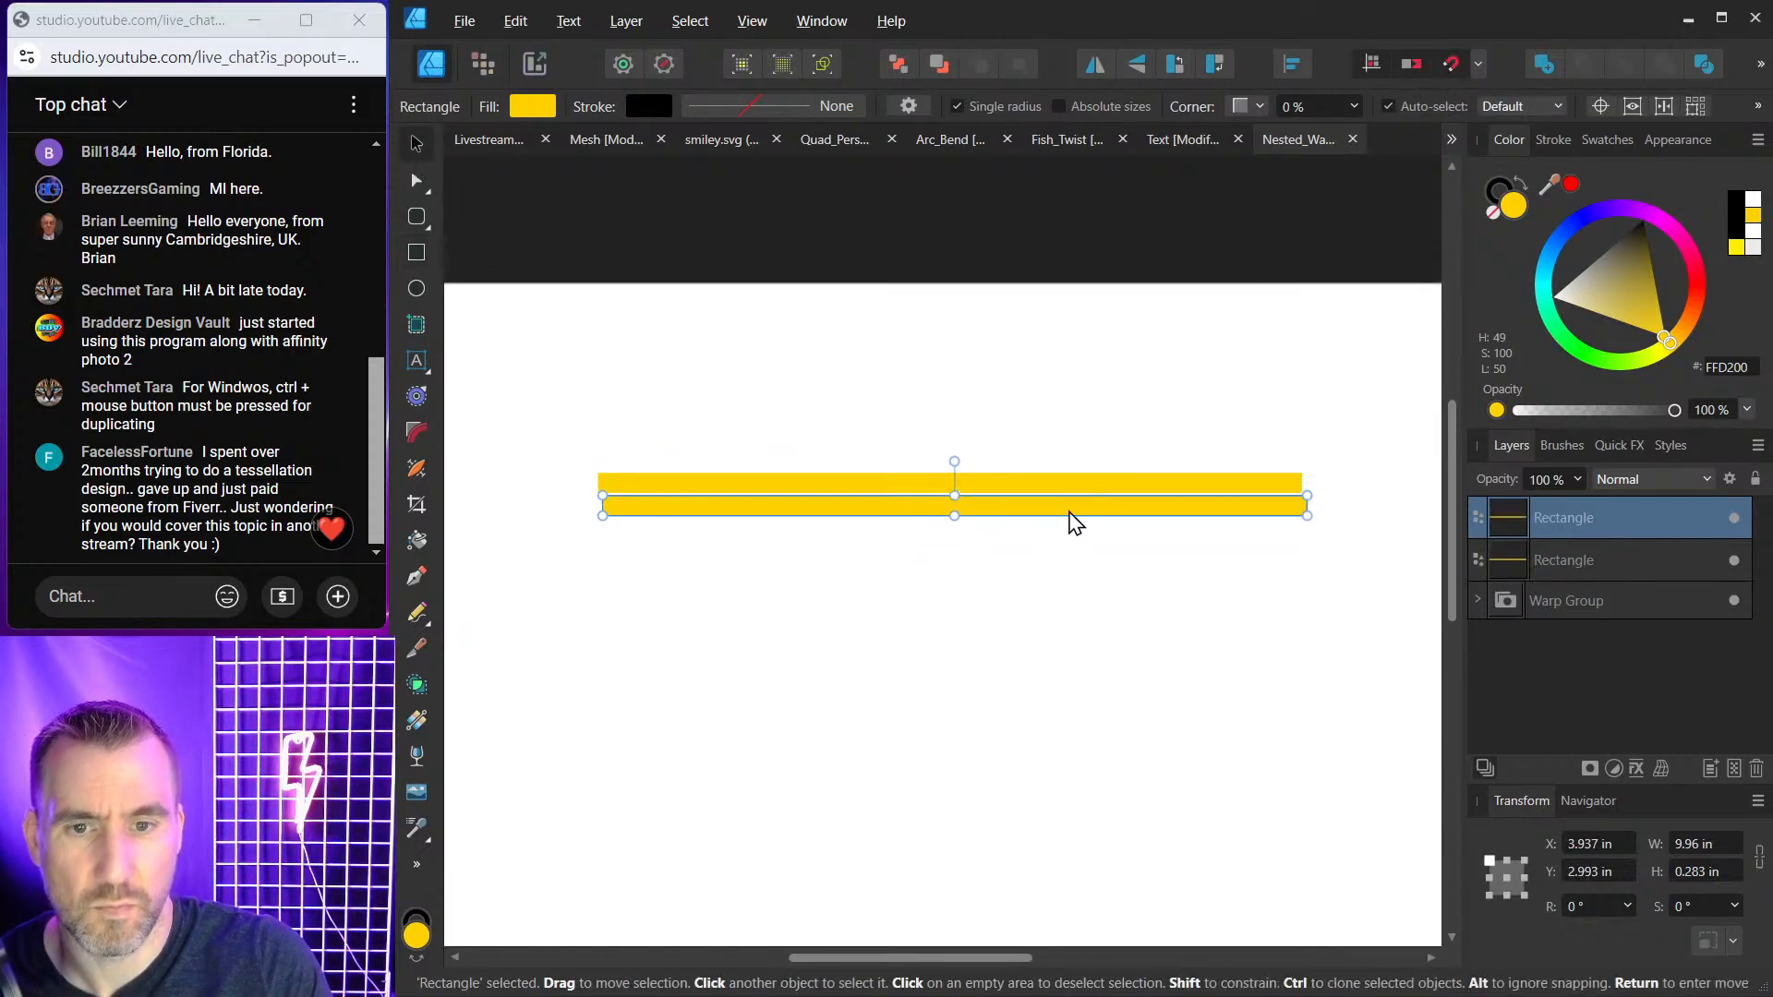
pyautogui.moveTo(1068, 510); pyautogui.dragTo(1062, 504)
pyautogui.click(1736, 197)
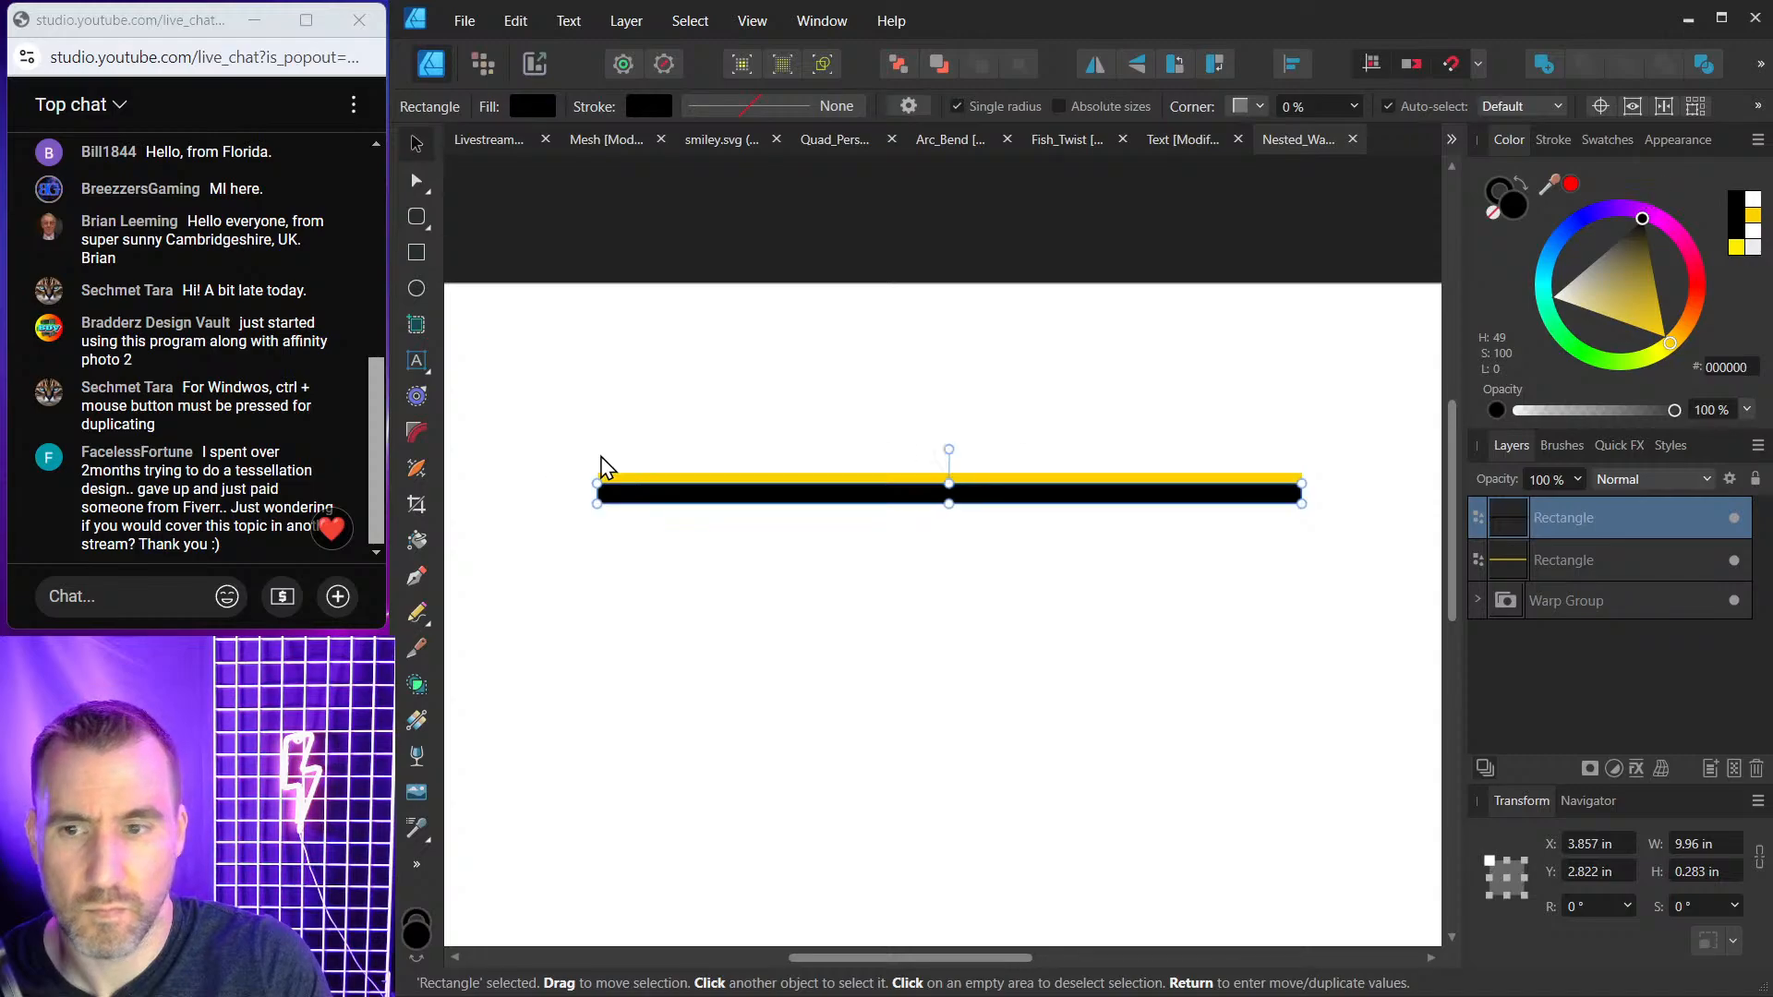
# Duplicate the yellow and black stripe pair directly below itself, and repeat the duplication ten more times to build a striped block.
pyautogui.moveTo(568, 403); pyautogui.dragTo(1302, 558)
pyautogui.moveTo(1196, 500); pyautogui.dragTo(1204, 546)
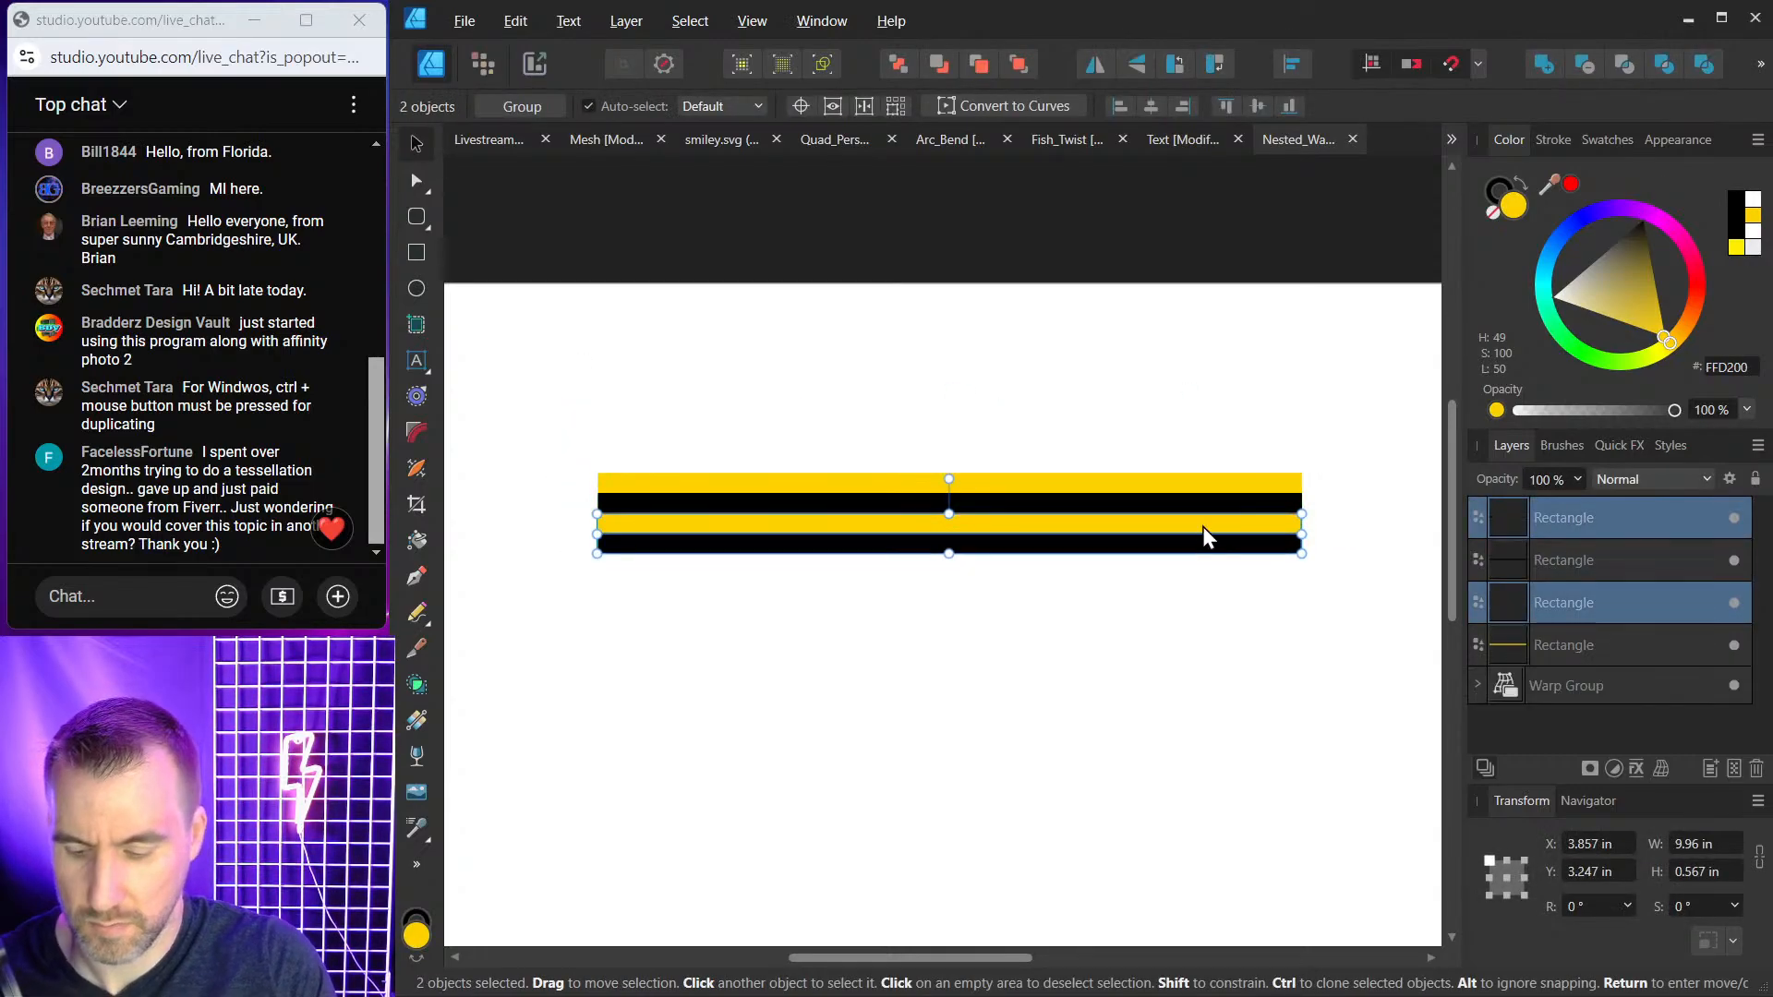
pyautogui.hotkey('ctrl', 'j')
pyautogui.hotkey('ctrl', 'j')
pyautogui.hotkey('ctrl', 'j')
pyautogui.hotkey('ctrl', 'j')
pyautogui.hotkey('ctrl', 'j')
pyautogui.hotkey('ctrl', 'j')
pyautogui.hotkey('ctrl', 'j')
pyautogui.hotkey('ctrl', 'j')
pyautogui.hotkey('ctrl', 'j')
pyautogui.hotkey('ctrl', 'j')
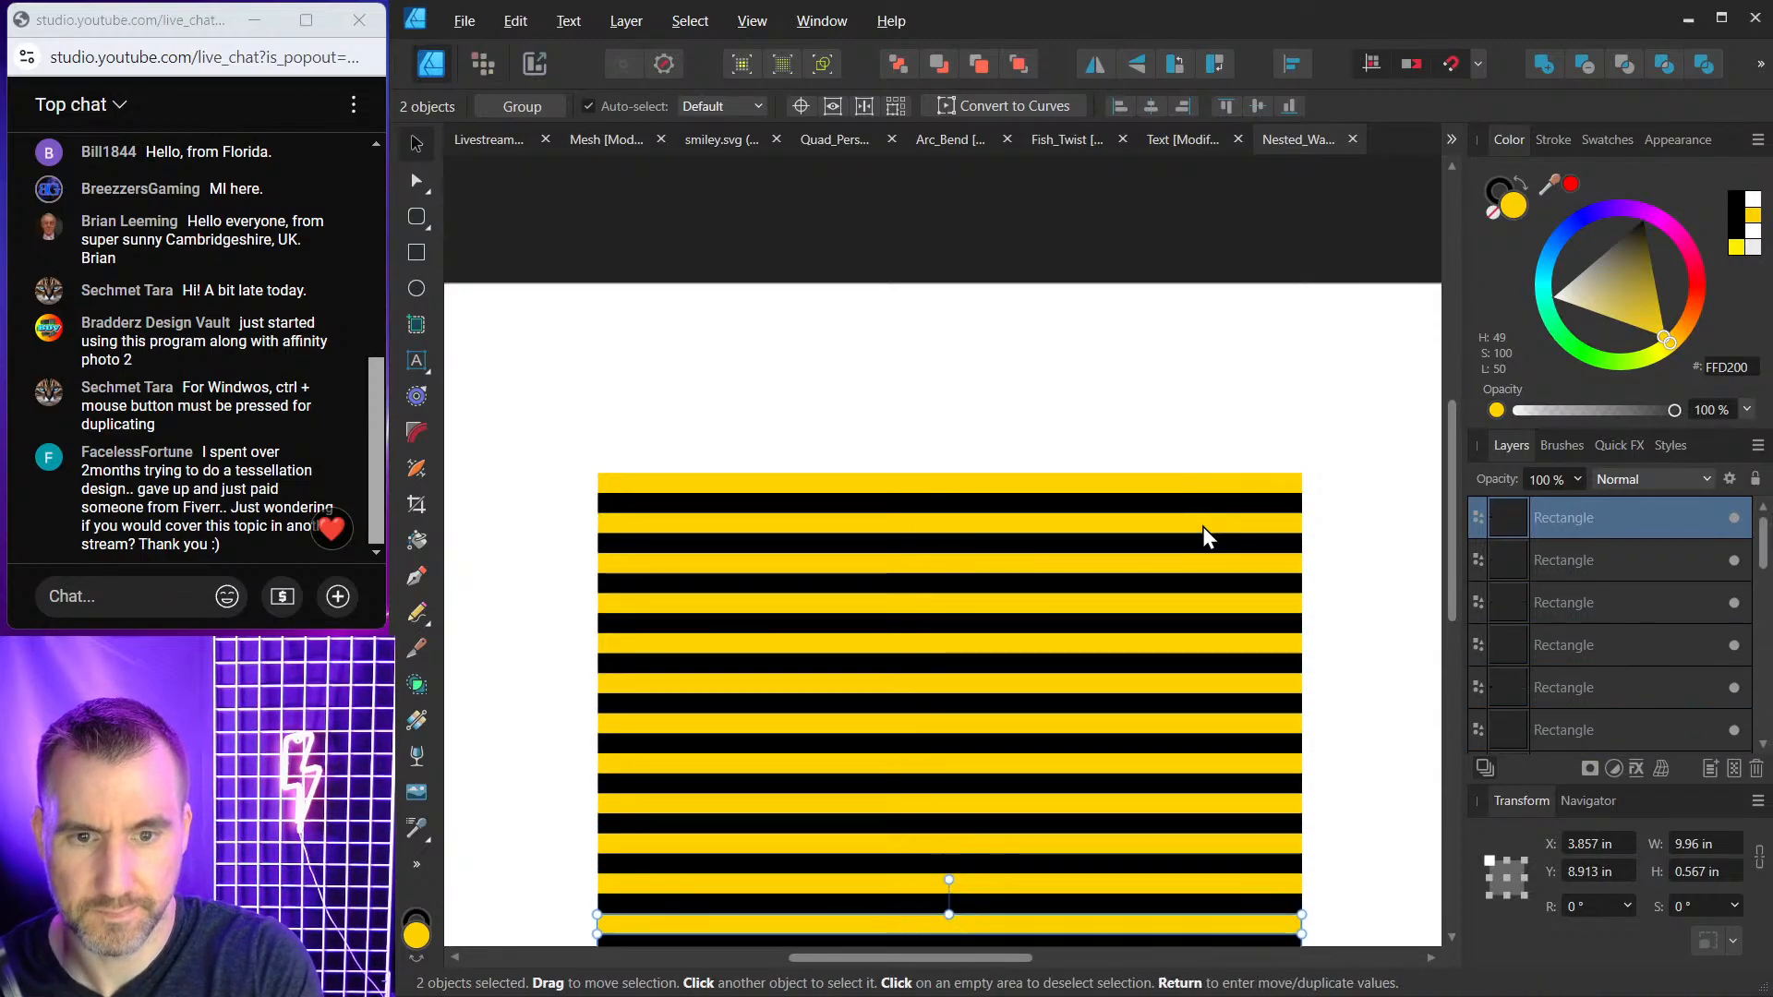
# Group all the stripes after moving them higher on the page, and delete the old Warp Group layer.
pyautogui.scroll(-2, 1203, 526)
pyautogui.moveTo(731, 412); pyautogui.dragTo(1321, 845)
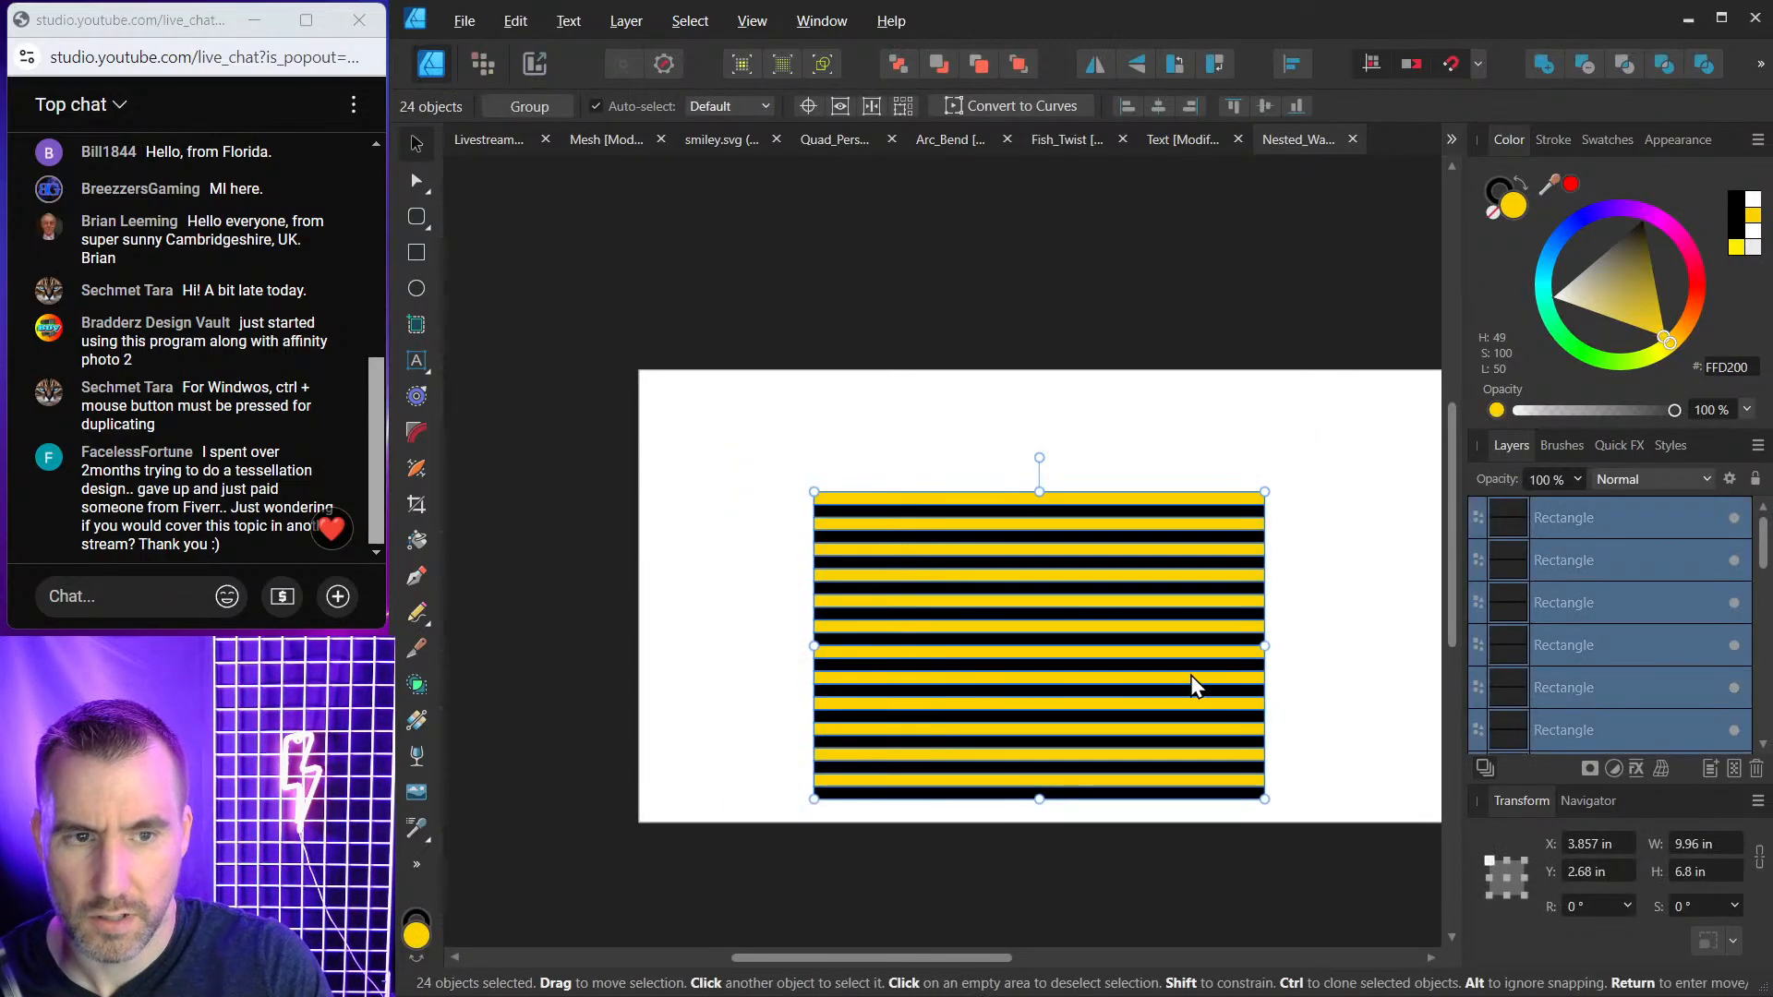
pyautogui.moveTo(1191, 686); pyautogui.dragTo(1160, 620)
pyautogui.hotkey('ctrl', 'g')
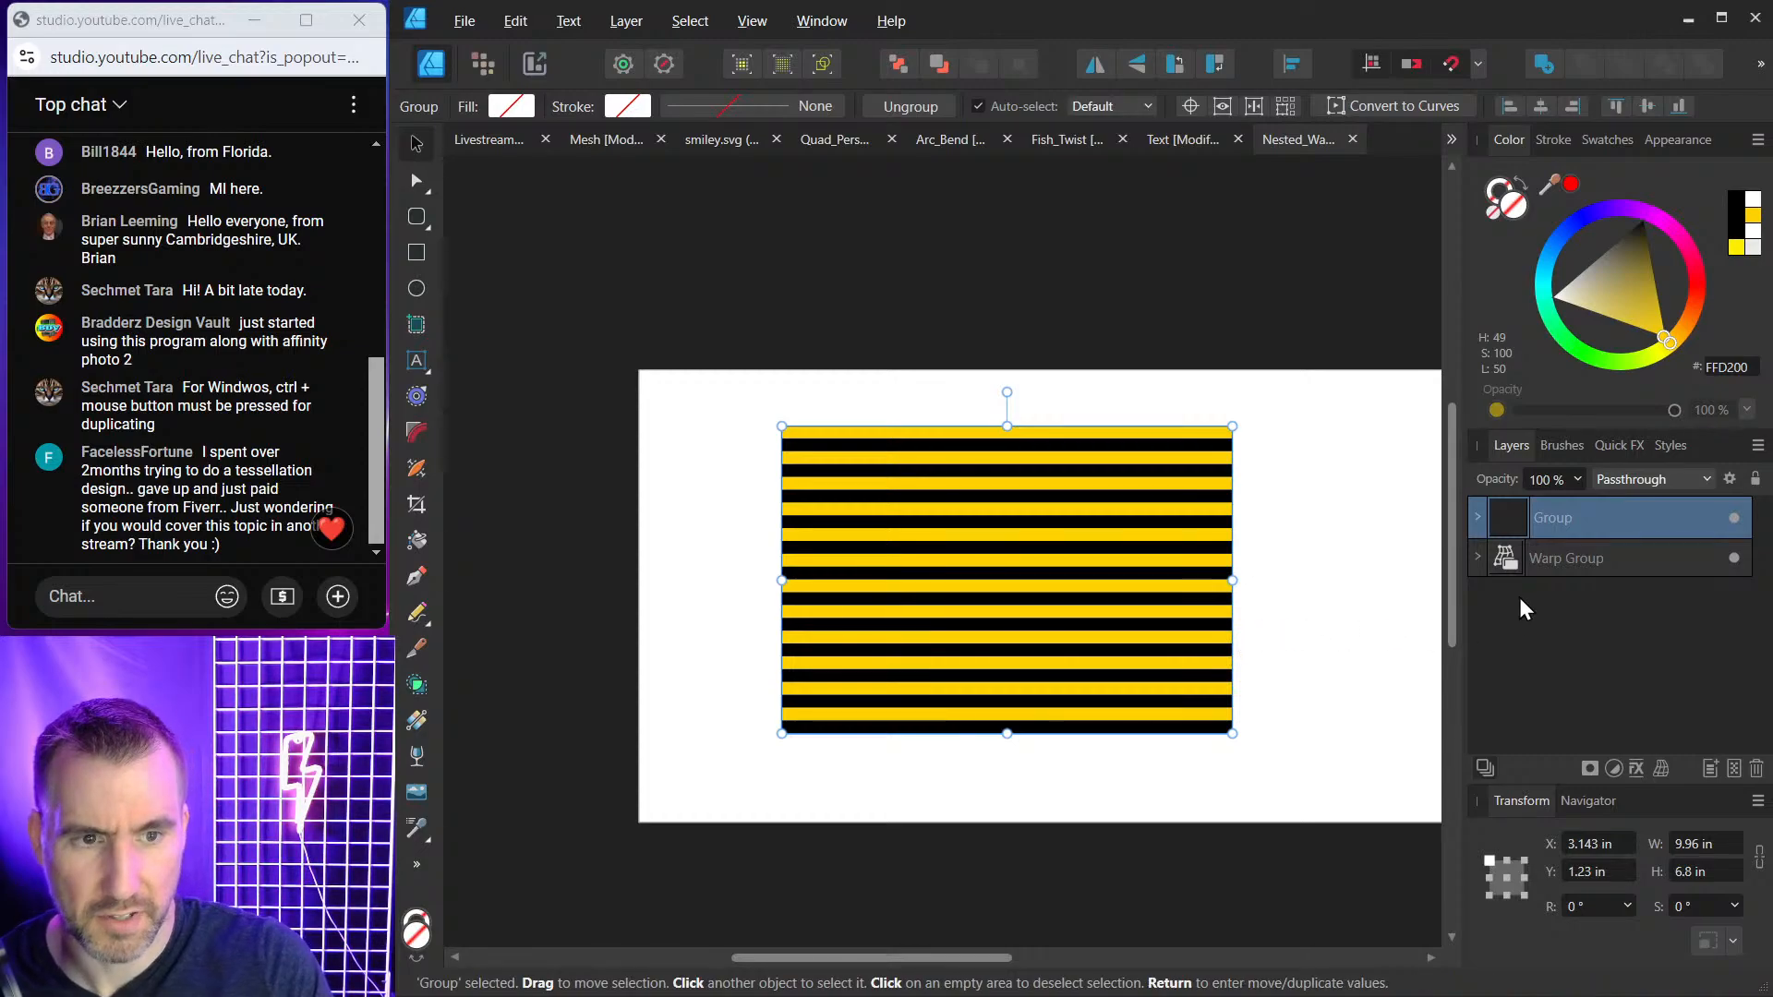
pyautogui.click(1515, 559)
pyautogui.press('Delete')
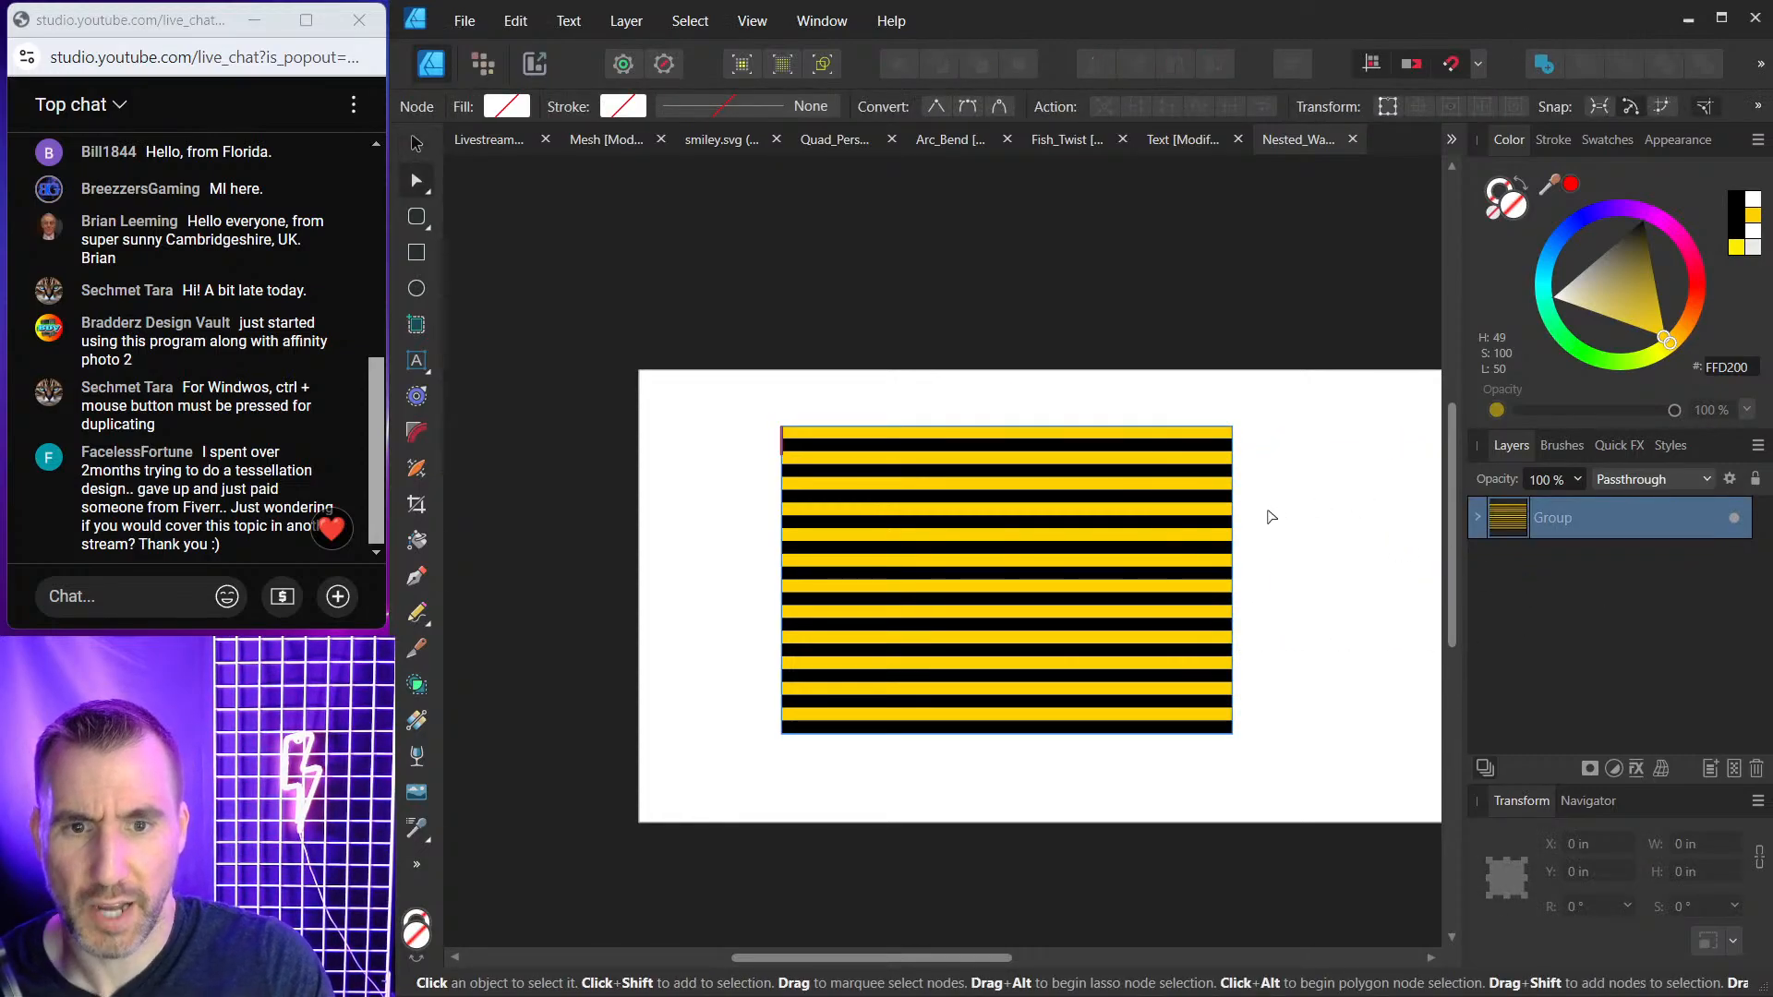
# Apply a Mesh warp group to the striped group and shift its four interior nodes to make the stripes wavy.
pyautogui.click(1662, 766)
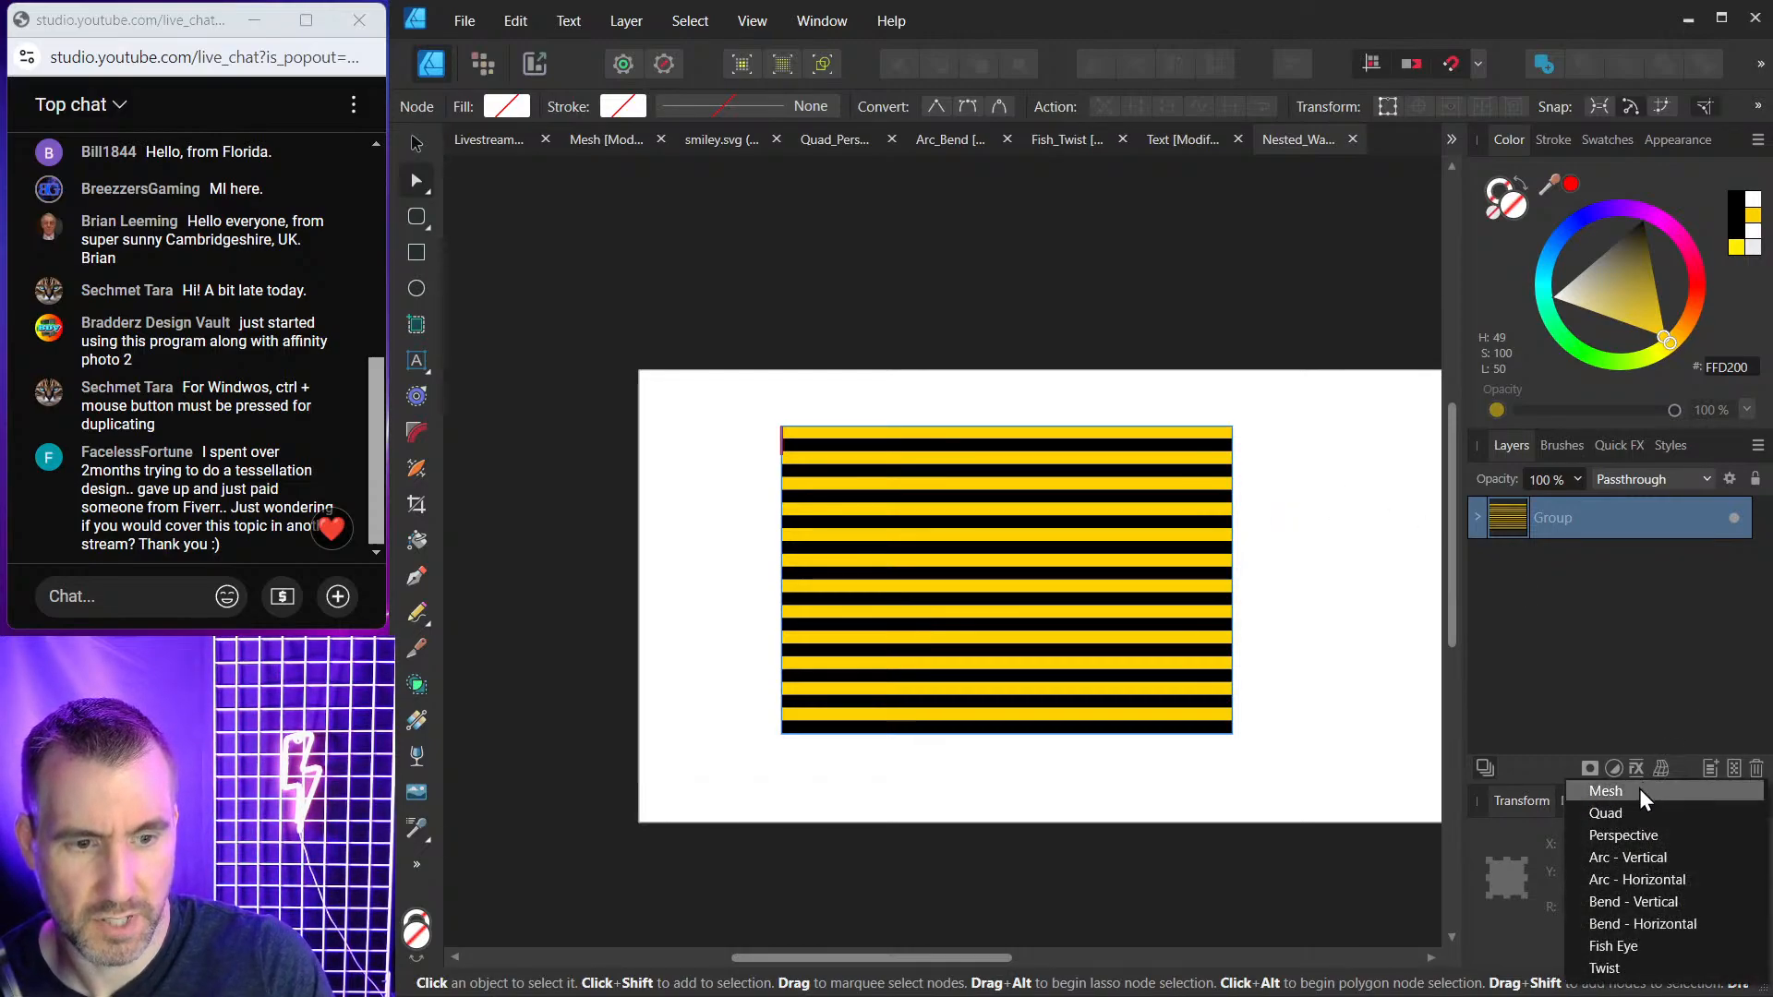
pyautogui.click(1638, 790)
pyautogui.moveTo(932, 528); pyautogui.dragTo(949, 496)
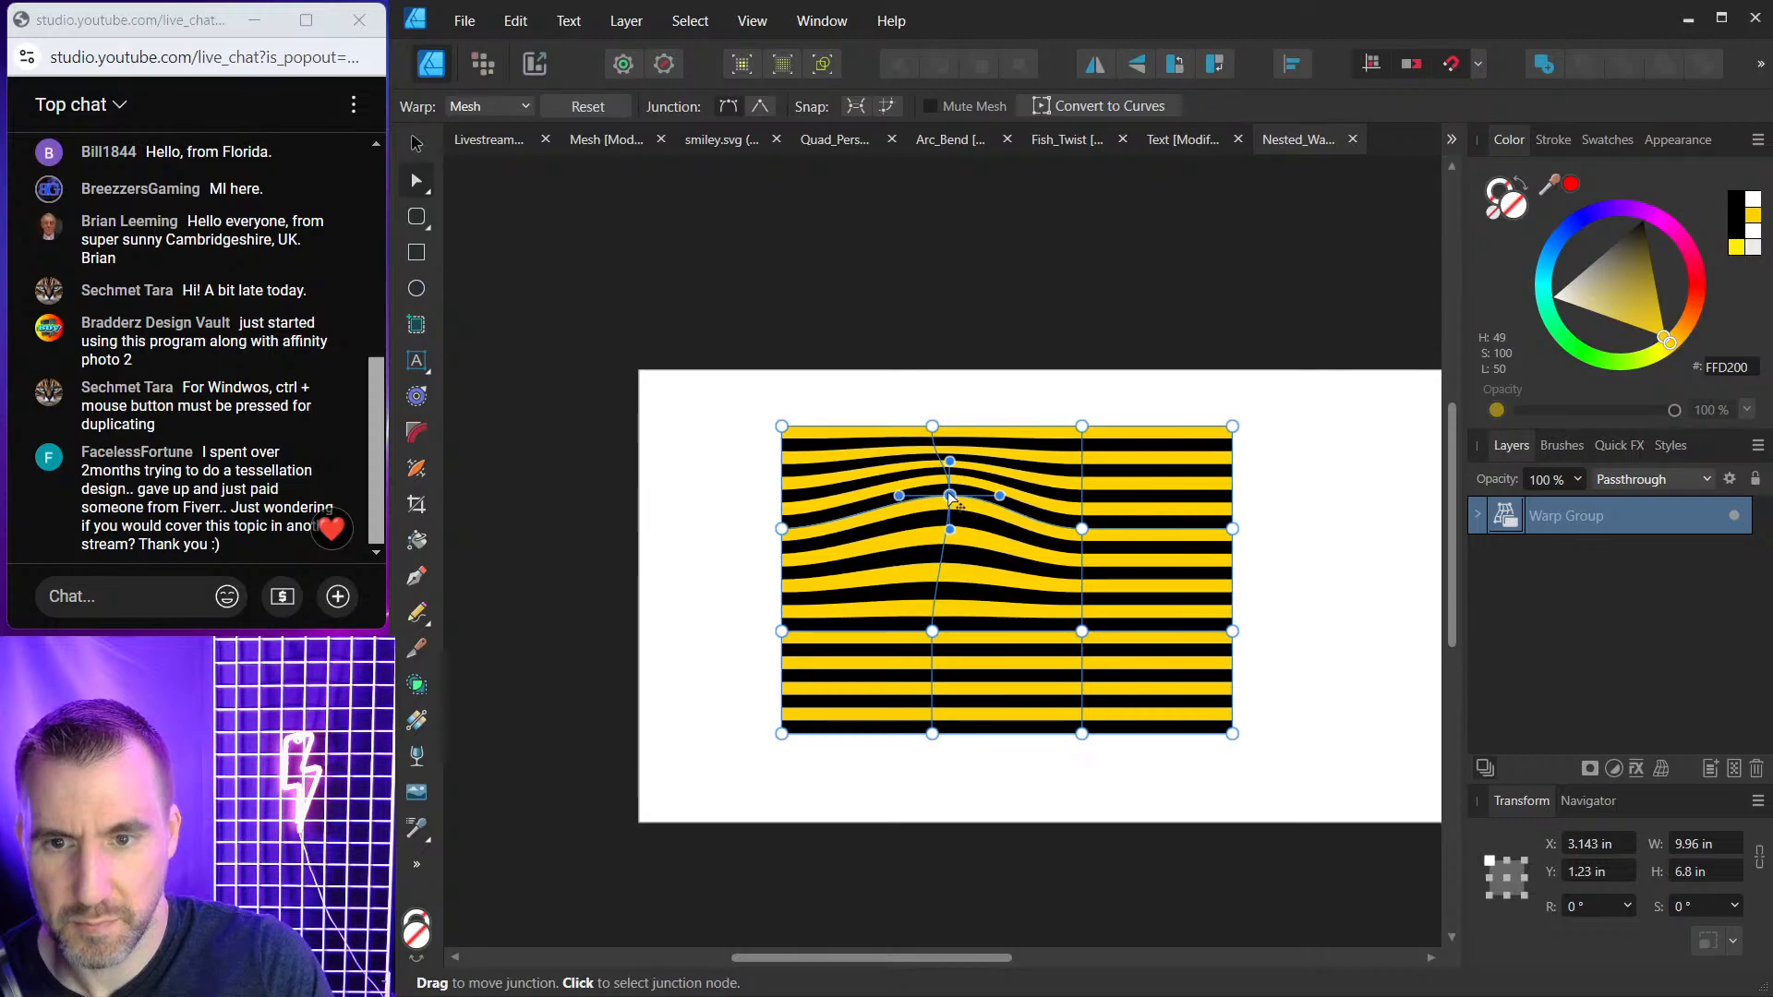
pyautogui.moveTo(1082, 528)
pyautogui.mouseDown()
pyautogui.moveTo(1099, 513)
pyautogui.moveTo(1074, 558)
pyautogui.mouseUp()
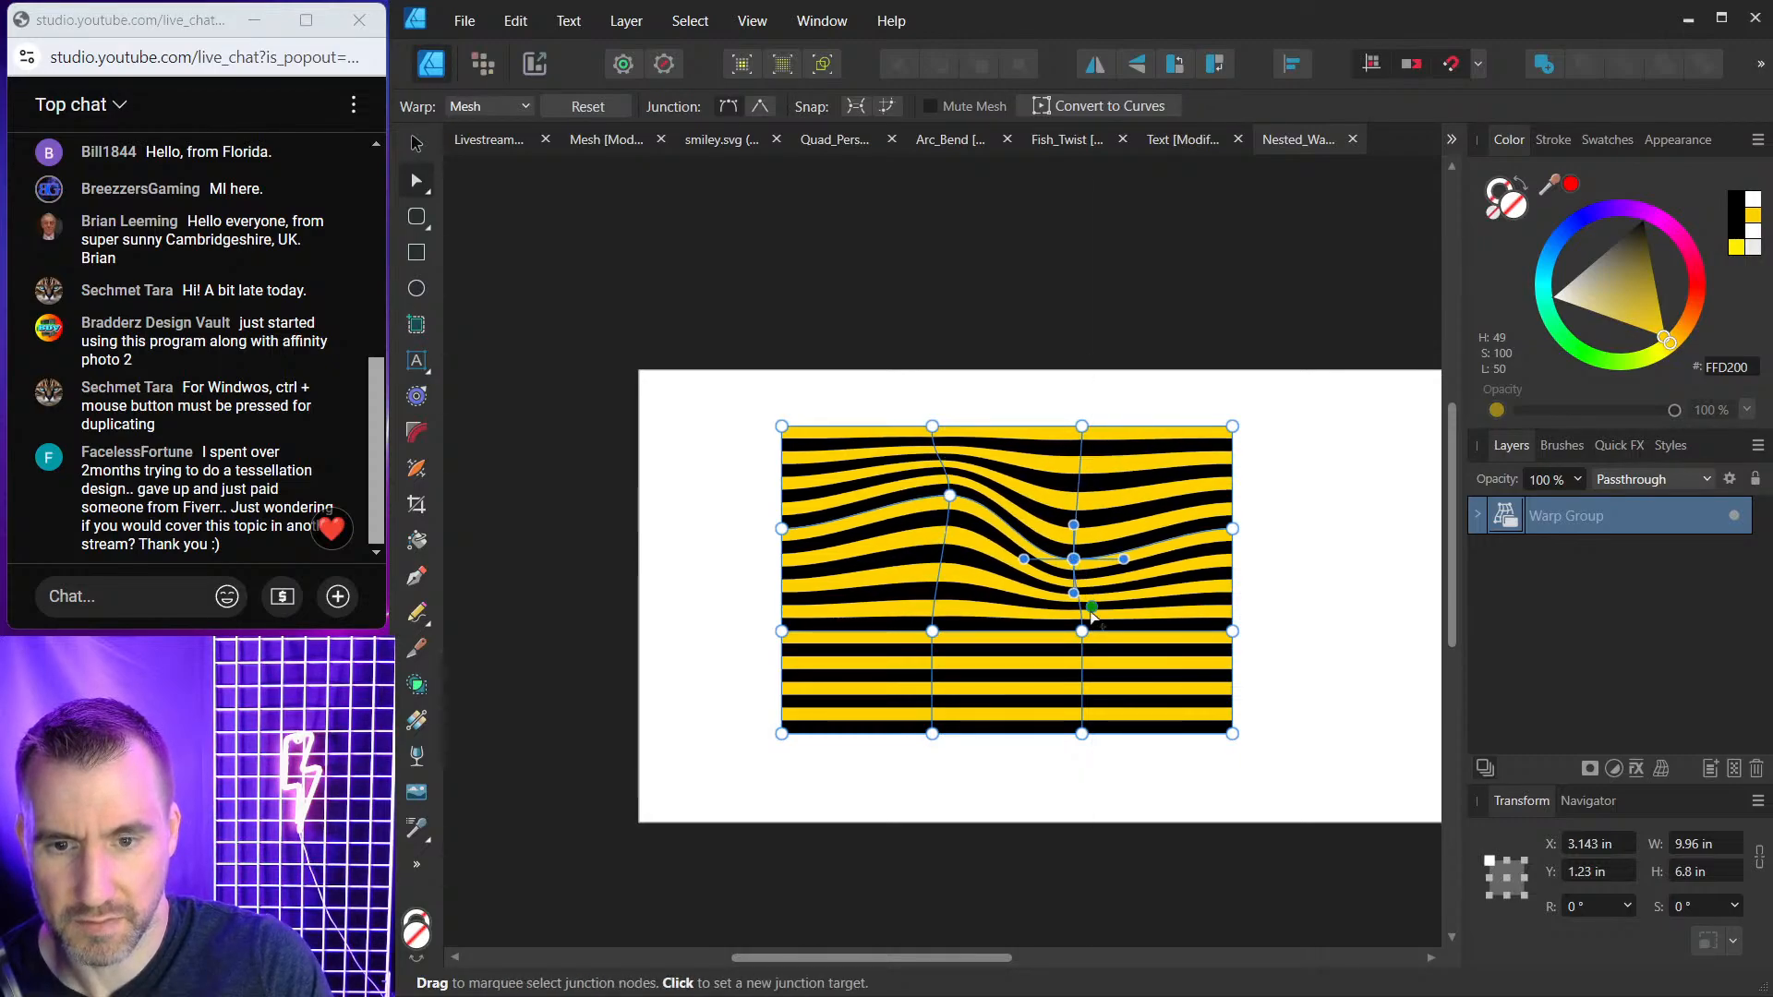
pyautogui.moveTo(1082, 631); pyautogui.dragTo(1156, 626)
pyautogui.moveTo(933, 635); pyautogui.dragTo(904, 597)
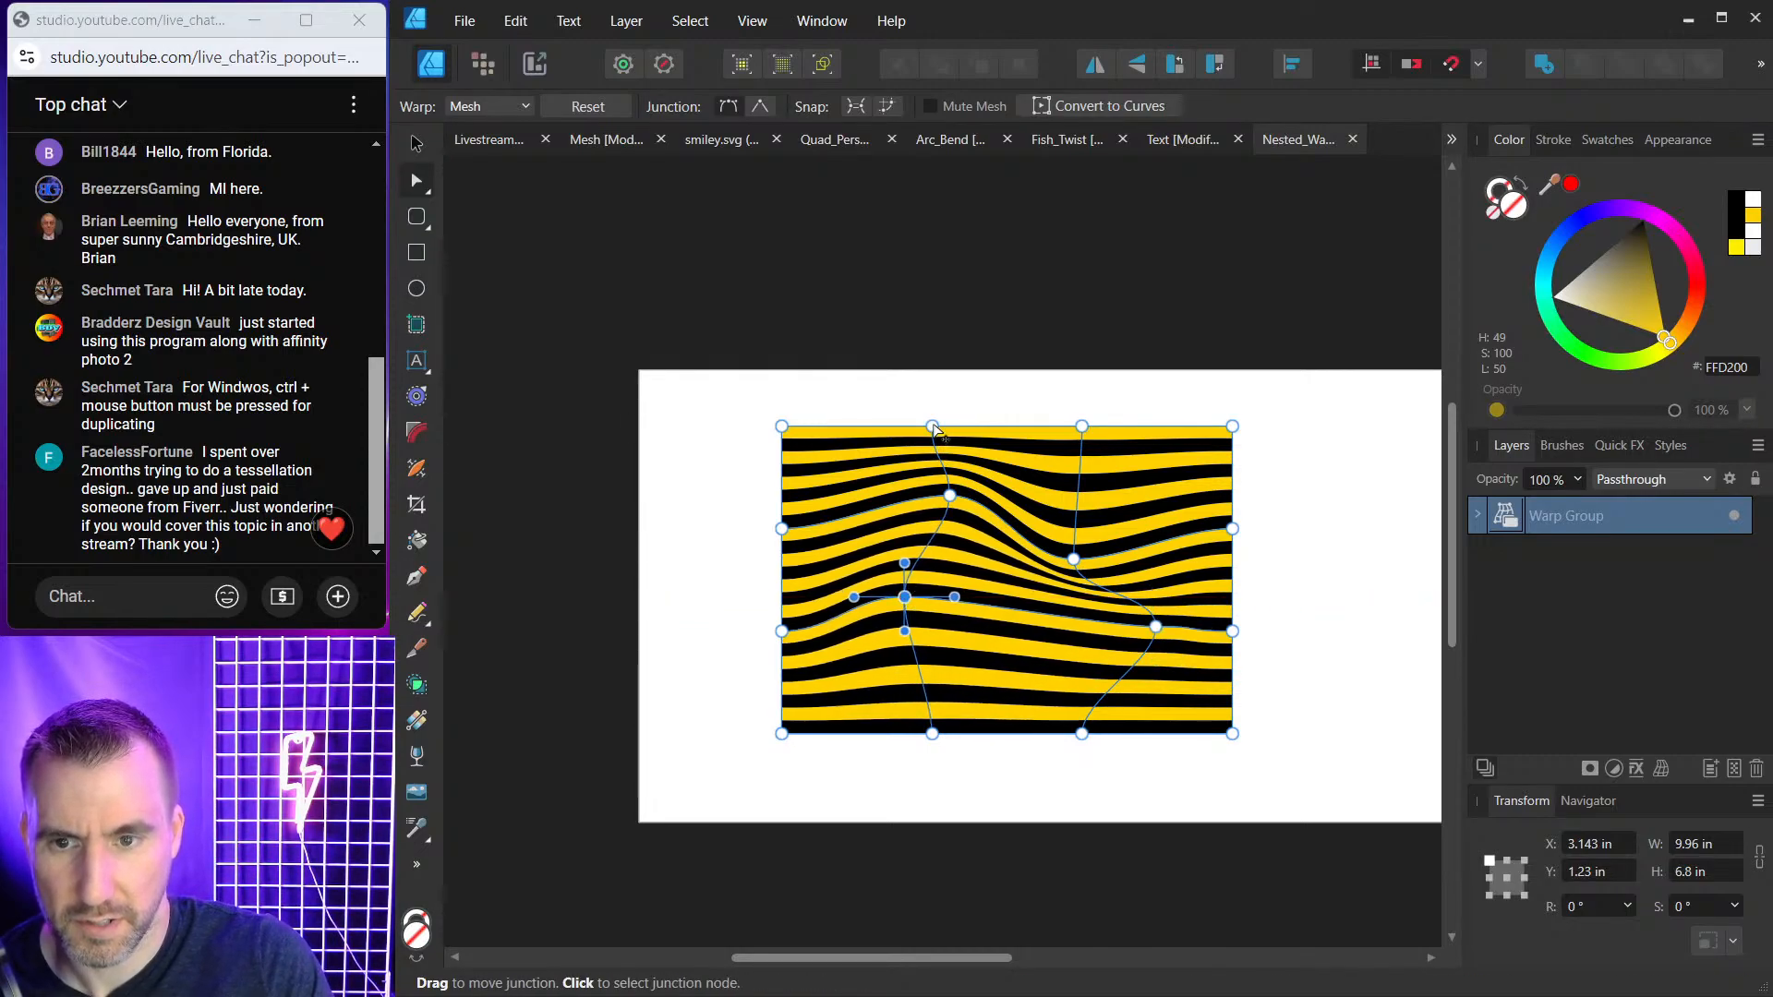
# Shift the mesh warp's middle nodes on the upper, lower and left edges to make the striped block's outline wavy.
pyautogui.moveTo(932, 425); pyautogui.dragTo(931, 441)
pyautogui.moveTo(1081, 426); pyautogui.dragTo(1105, 490)
pyautogui.moveTo(933, 736); pyautogui.dragTo(942, 693)
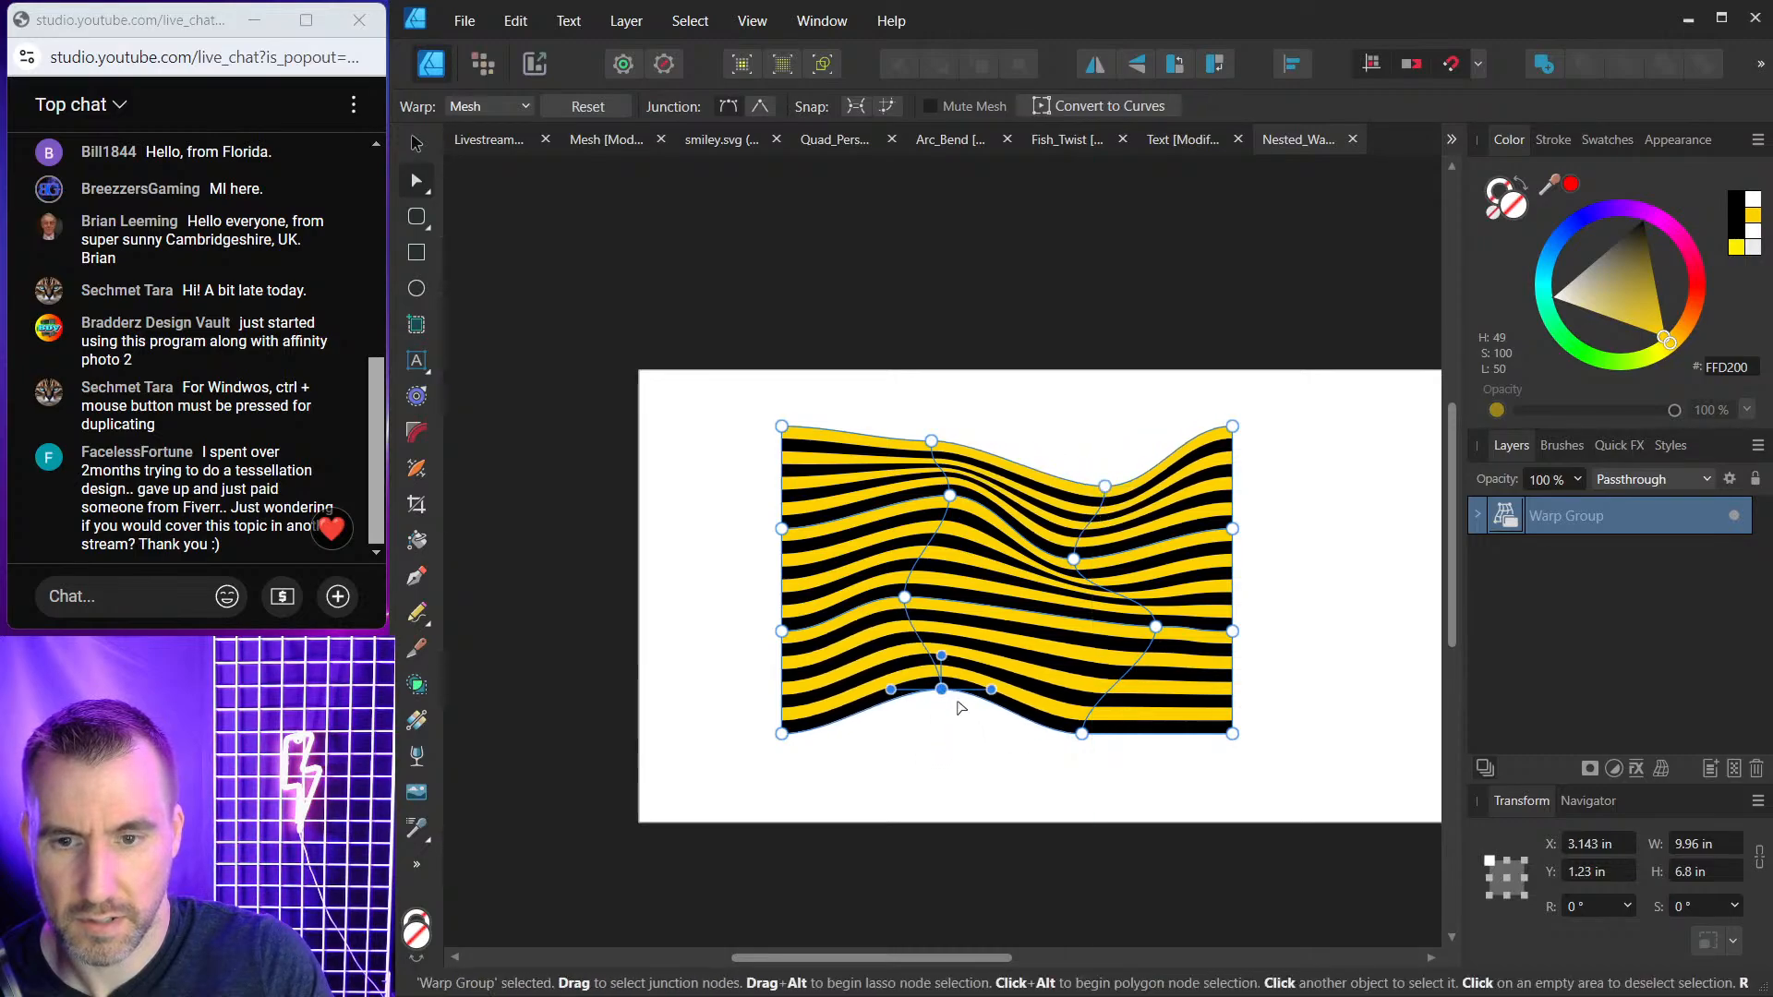
pyautogui.moveTo(1081, 735); pyautogui.dragTo(1105, 709)
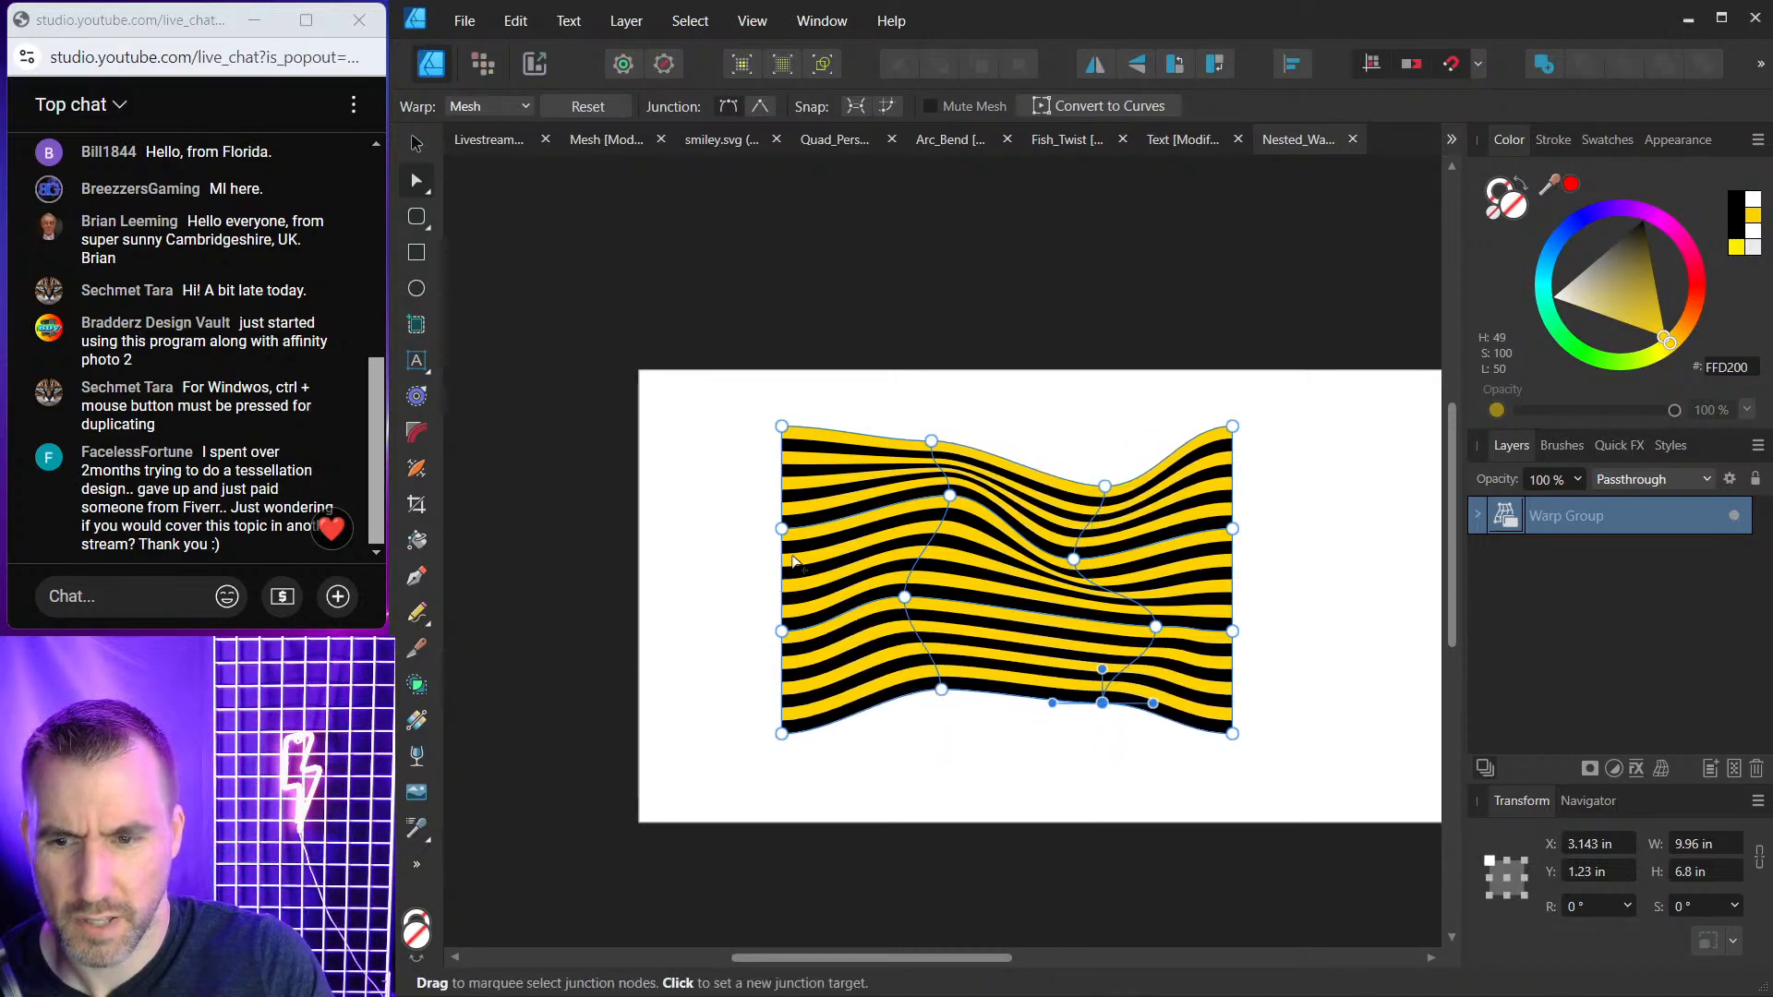
pyautogui.moveTo(781, 528); pyautogui.dragTo(702, 533)
pyautogui.moveTo(784, 635); pyautogui.dragTo(769, 602)
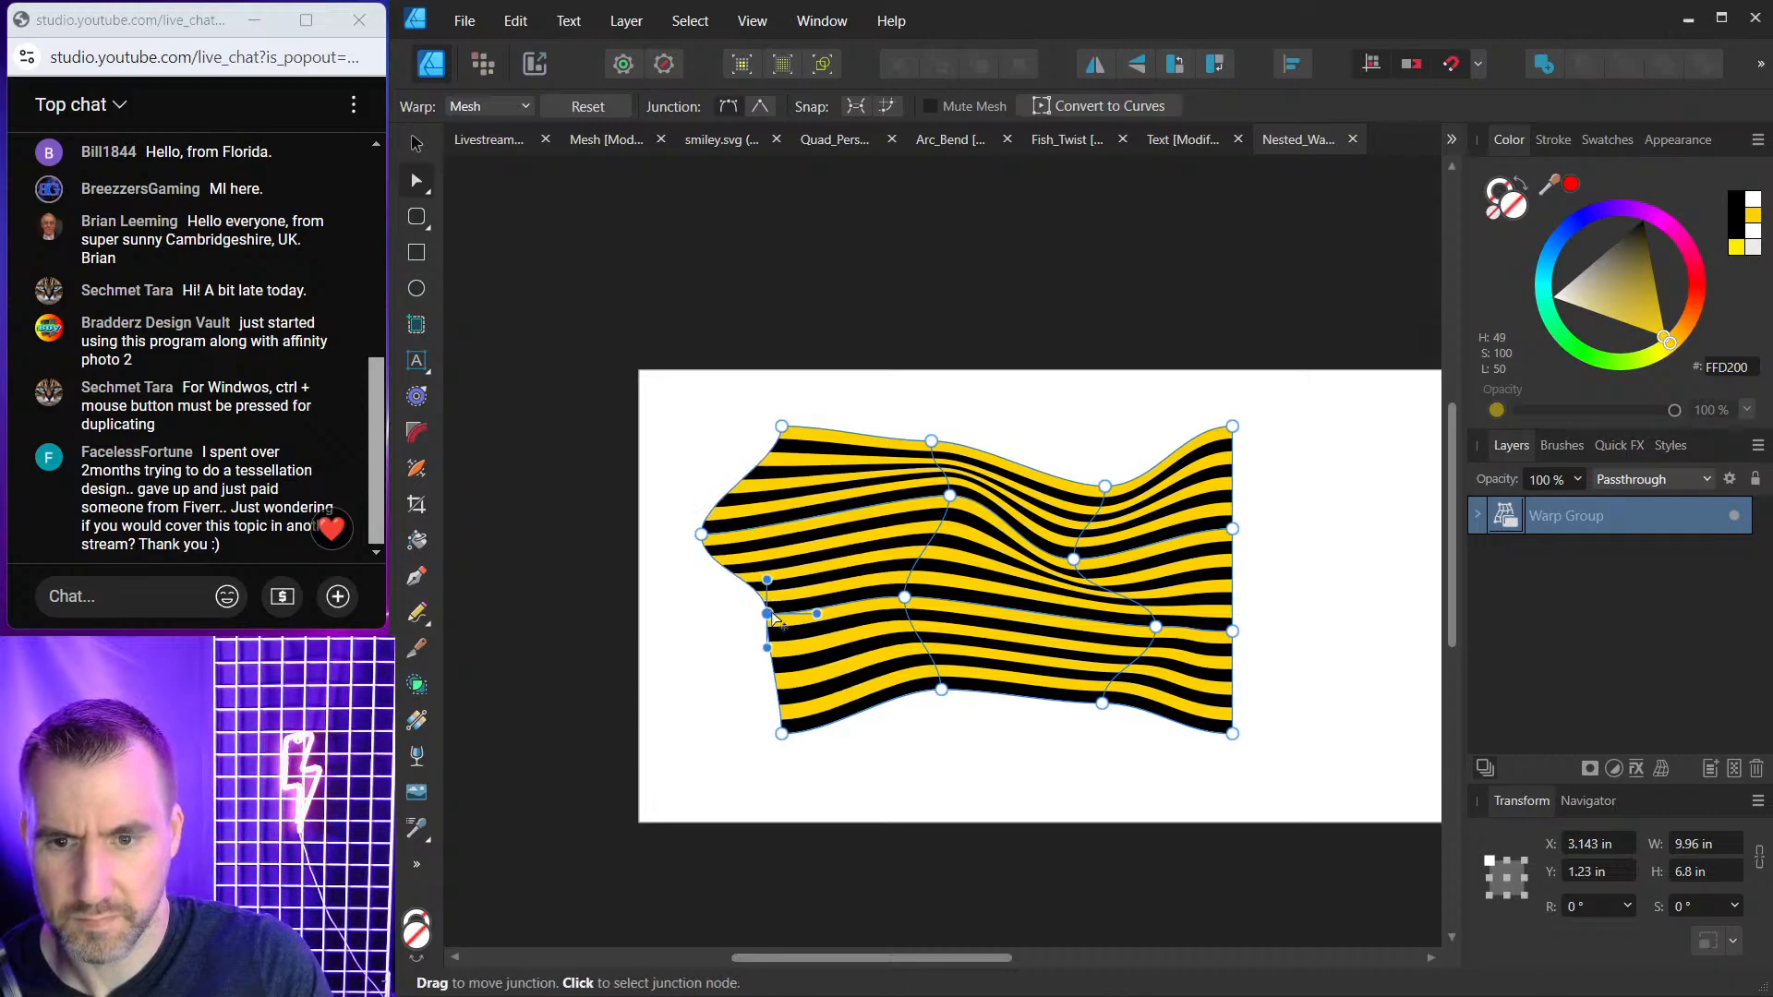
pyautogui.click(417, 143)
pyautogui.click(1113, 459)
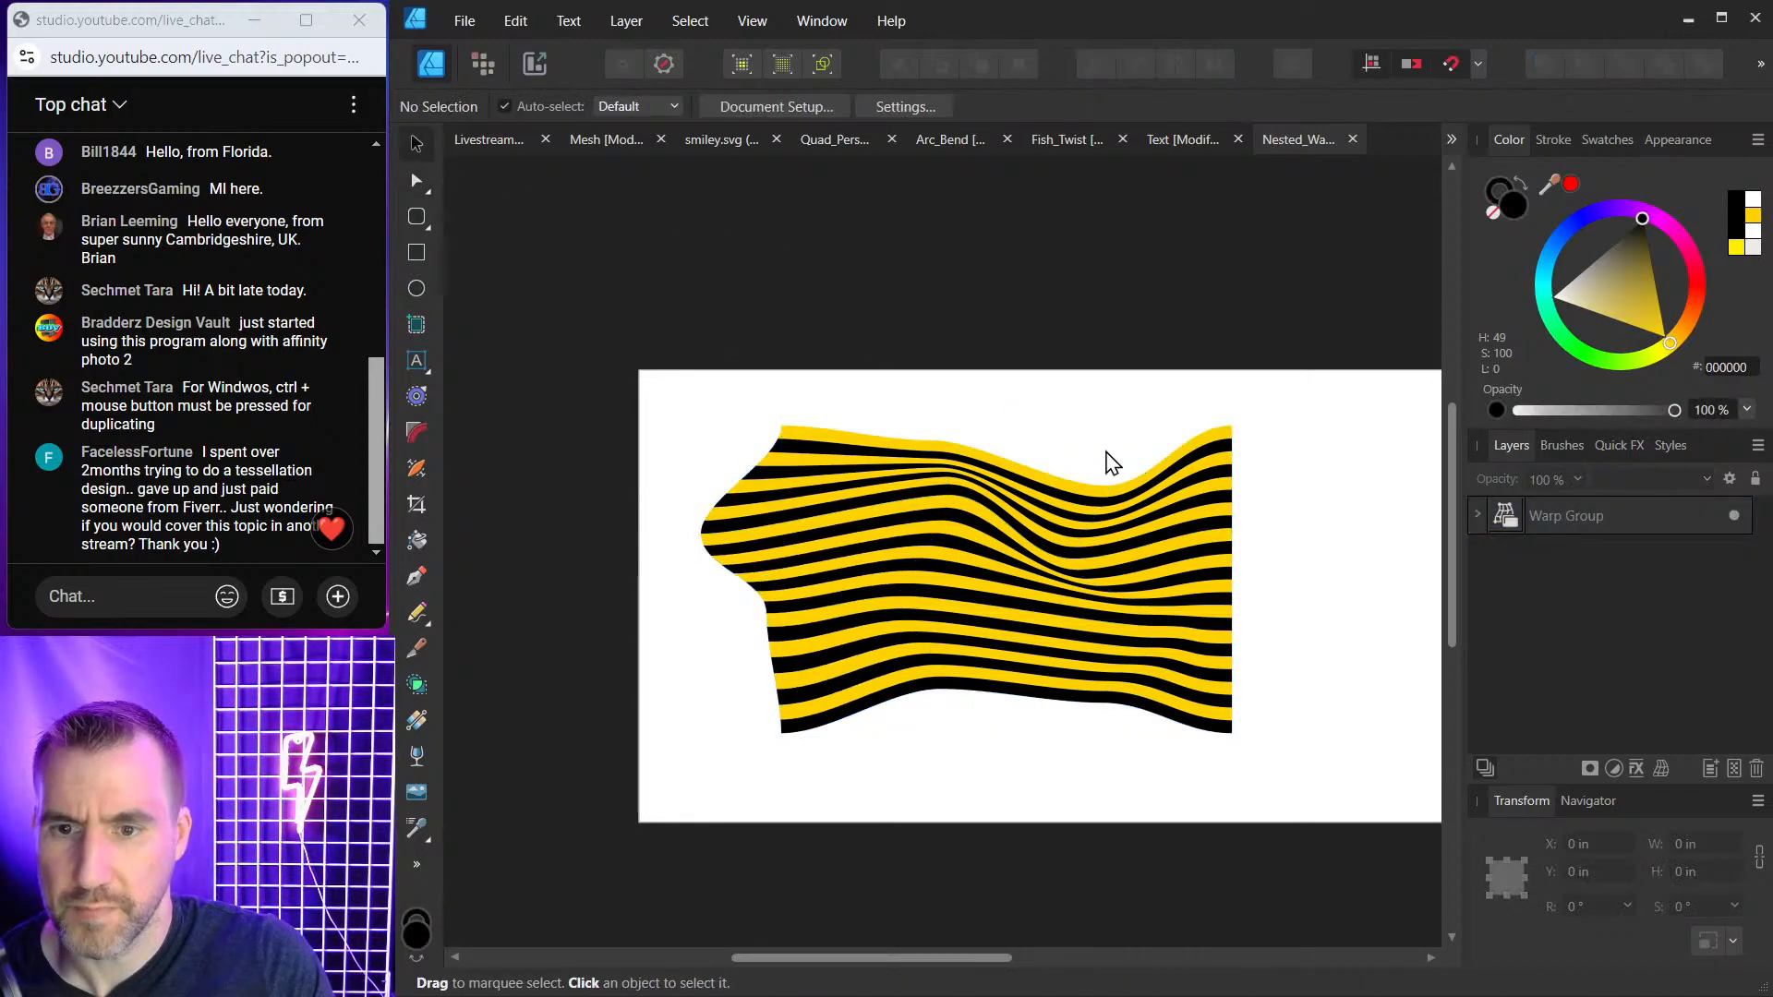
# Nest the mesh-warped stripes in a Perspective warp group and pull its two upper corners inward and down.
pyautogui.click(935, 557)
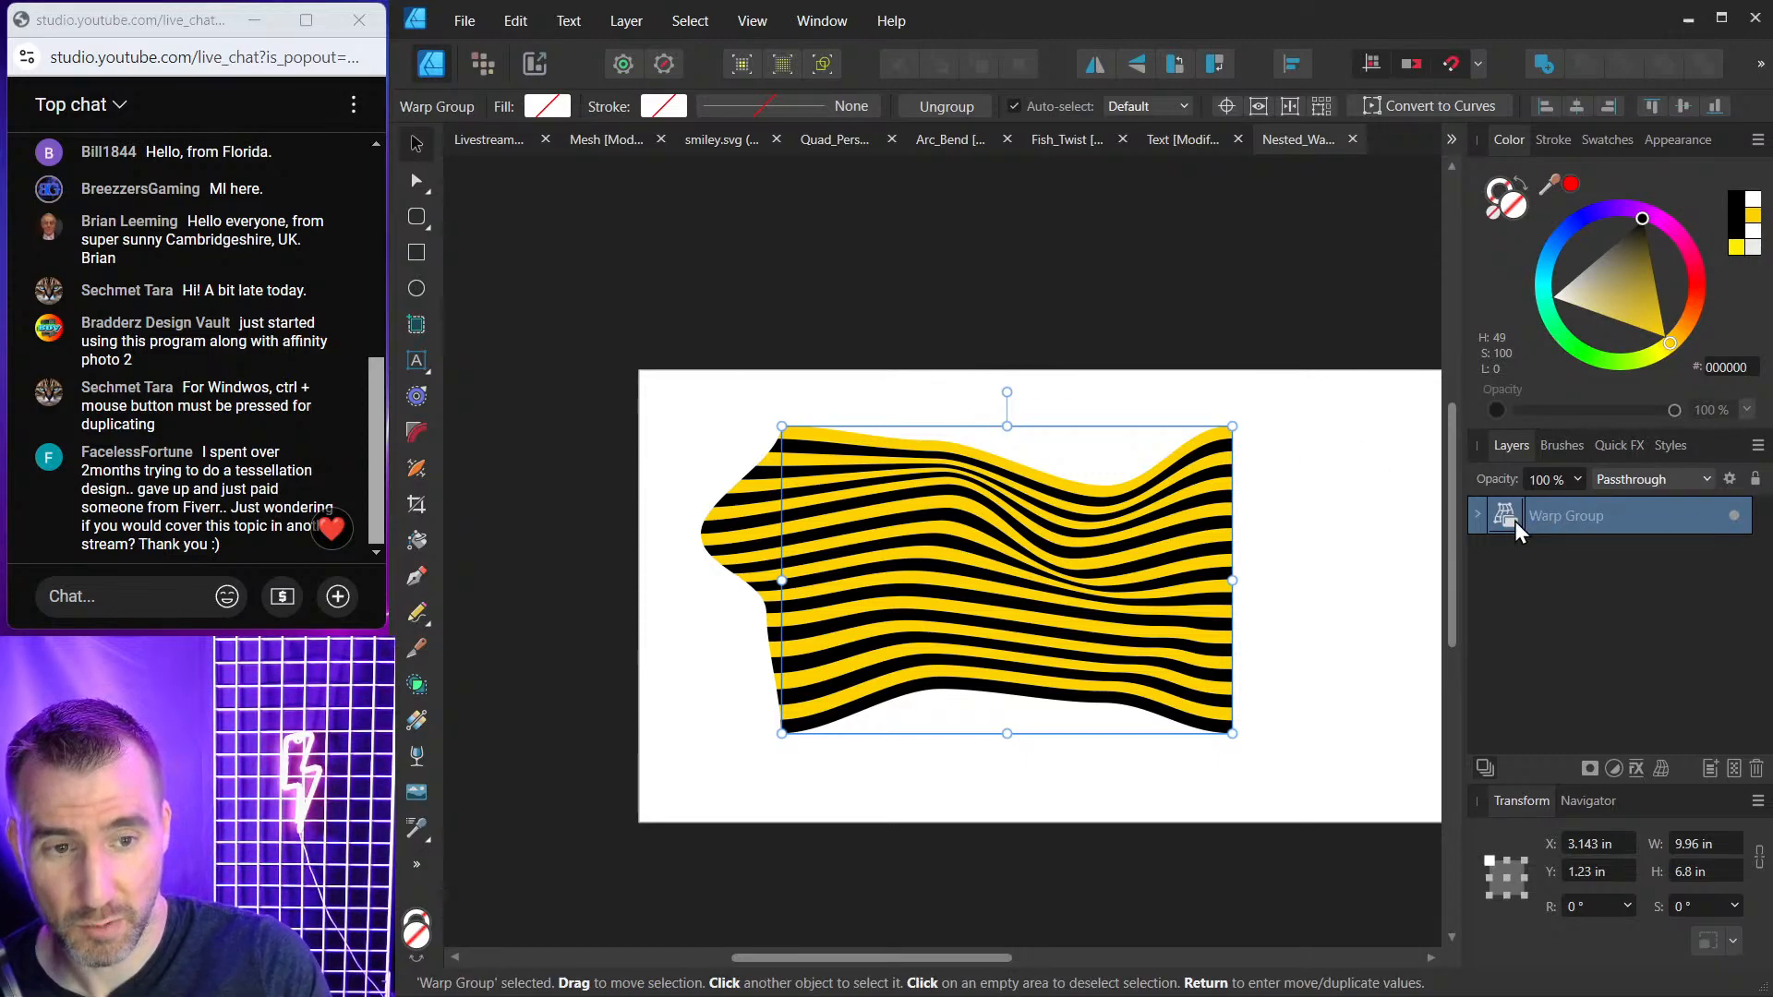
pyautogui.click(1666, 772)
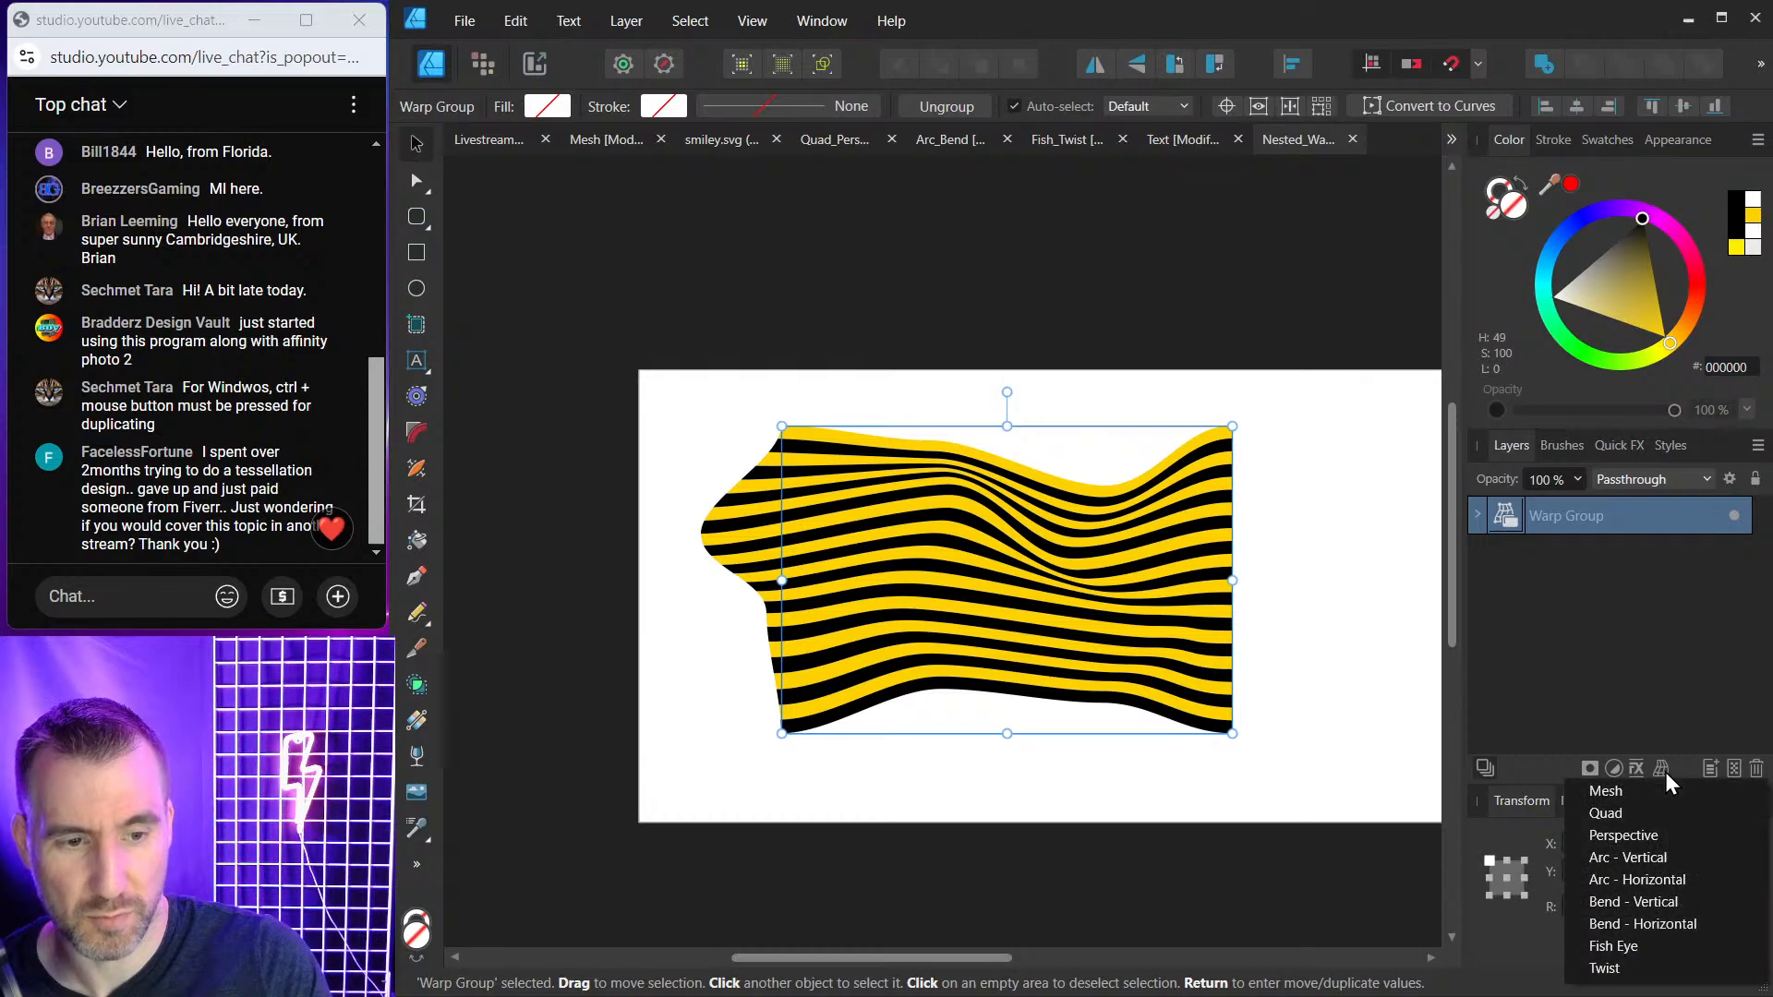
pyautogui.click(1648, 844)
pyautogui.moveTo(782, 426); pyautogui.dragTo(860, 459)
pyautogui.scroll(2, 790, 476)
pyautogui.scroll(-2, 789, 476)
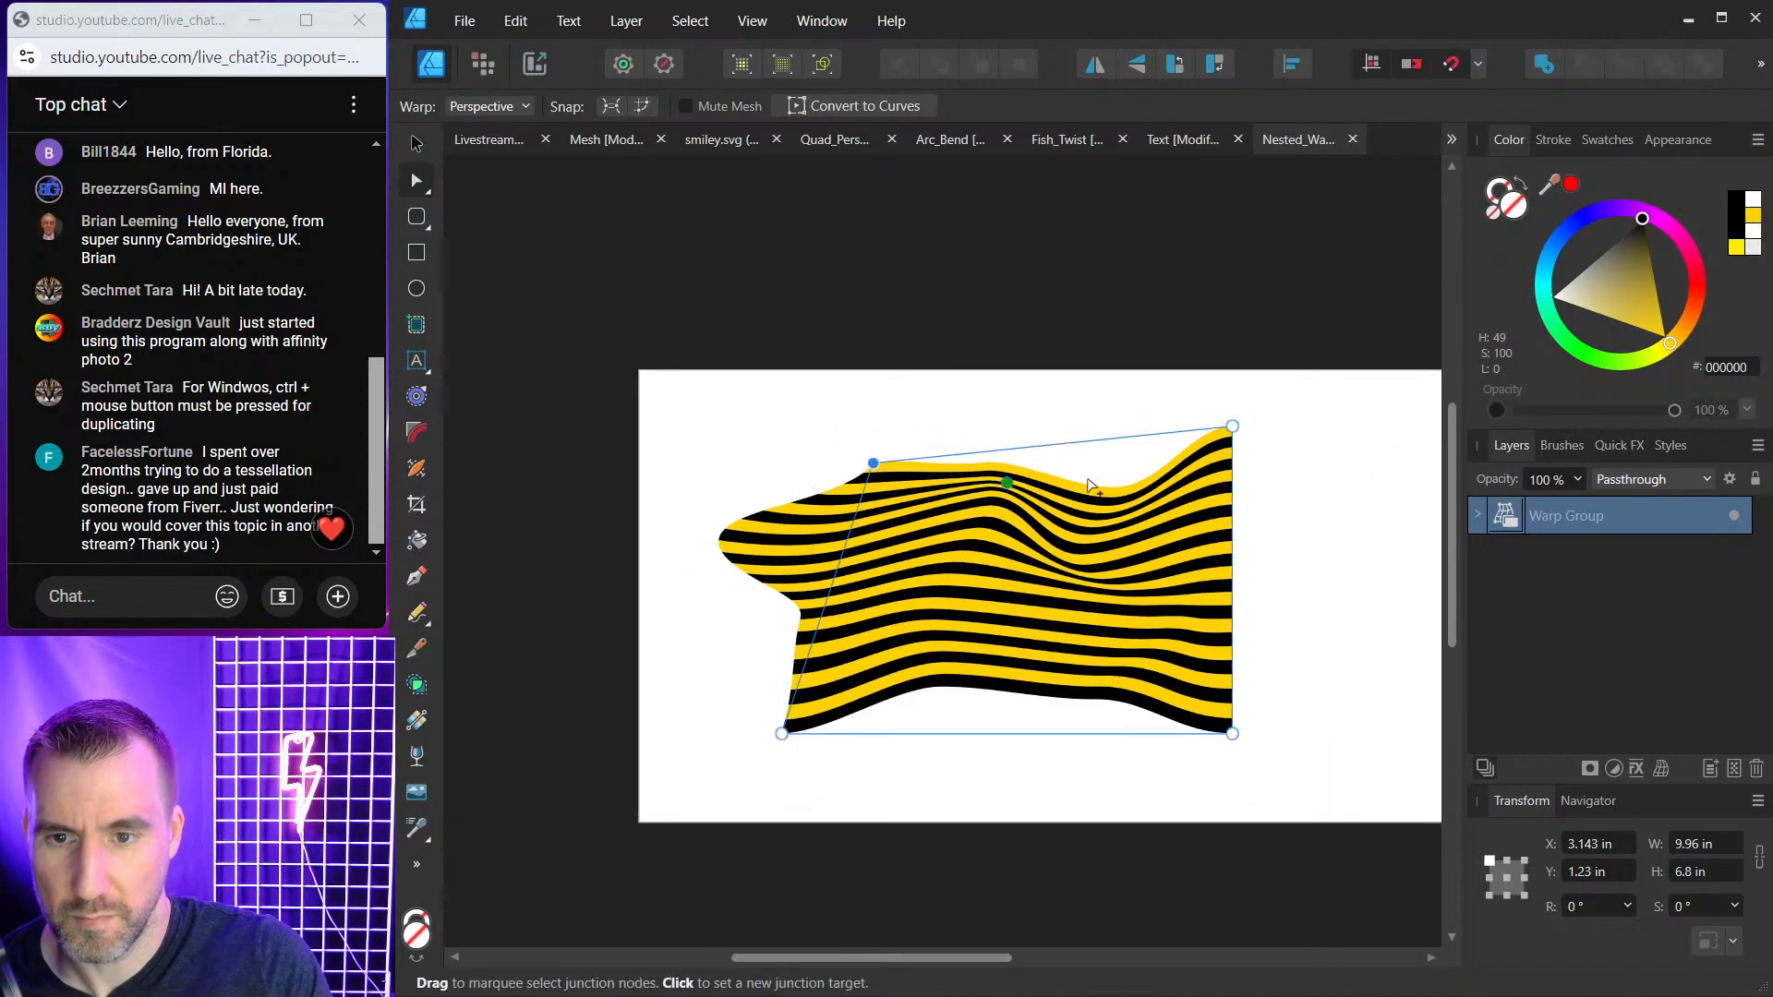
pyautogui.moveTo(1226, 445); pyautogui.dragTo(1096, 488)
pyautogui.moveTo(872, 463); pyautogui.dragTo(890, 481)
pyautogui.scroll(3, 738, 554)
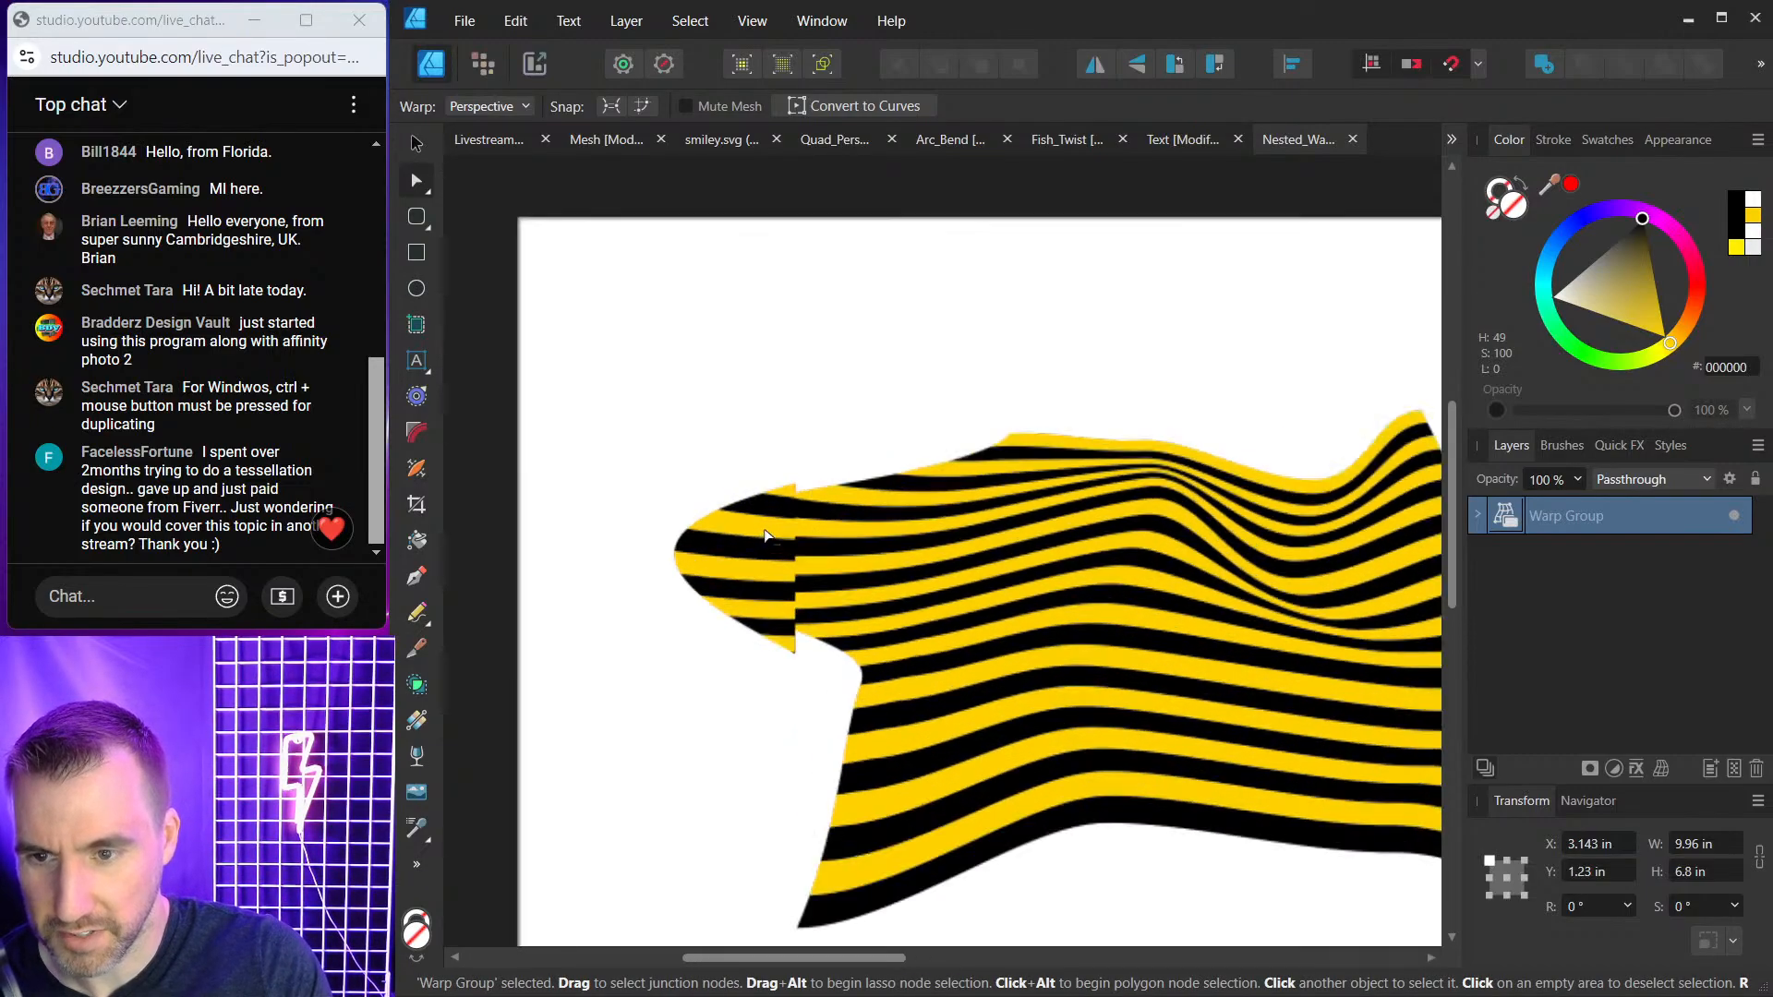
pyautogui.scroll(-1, 764, 526)
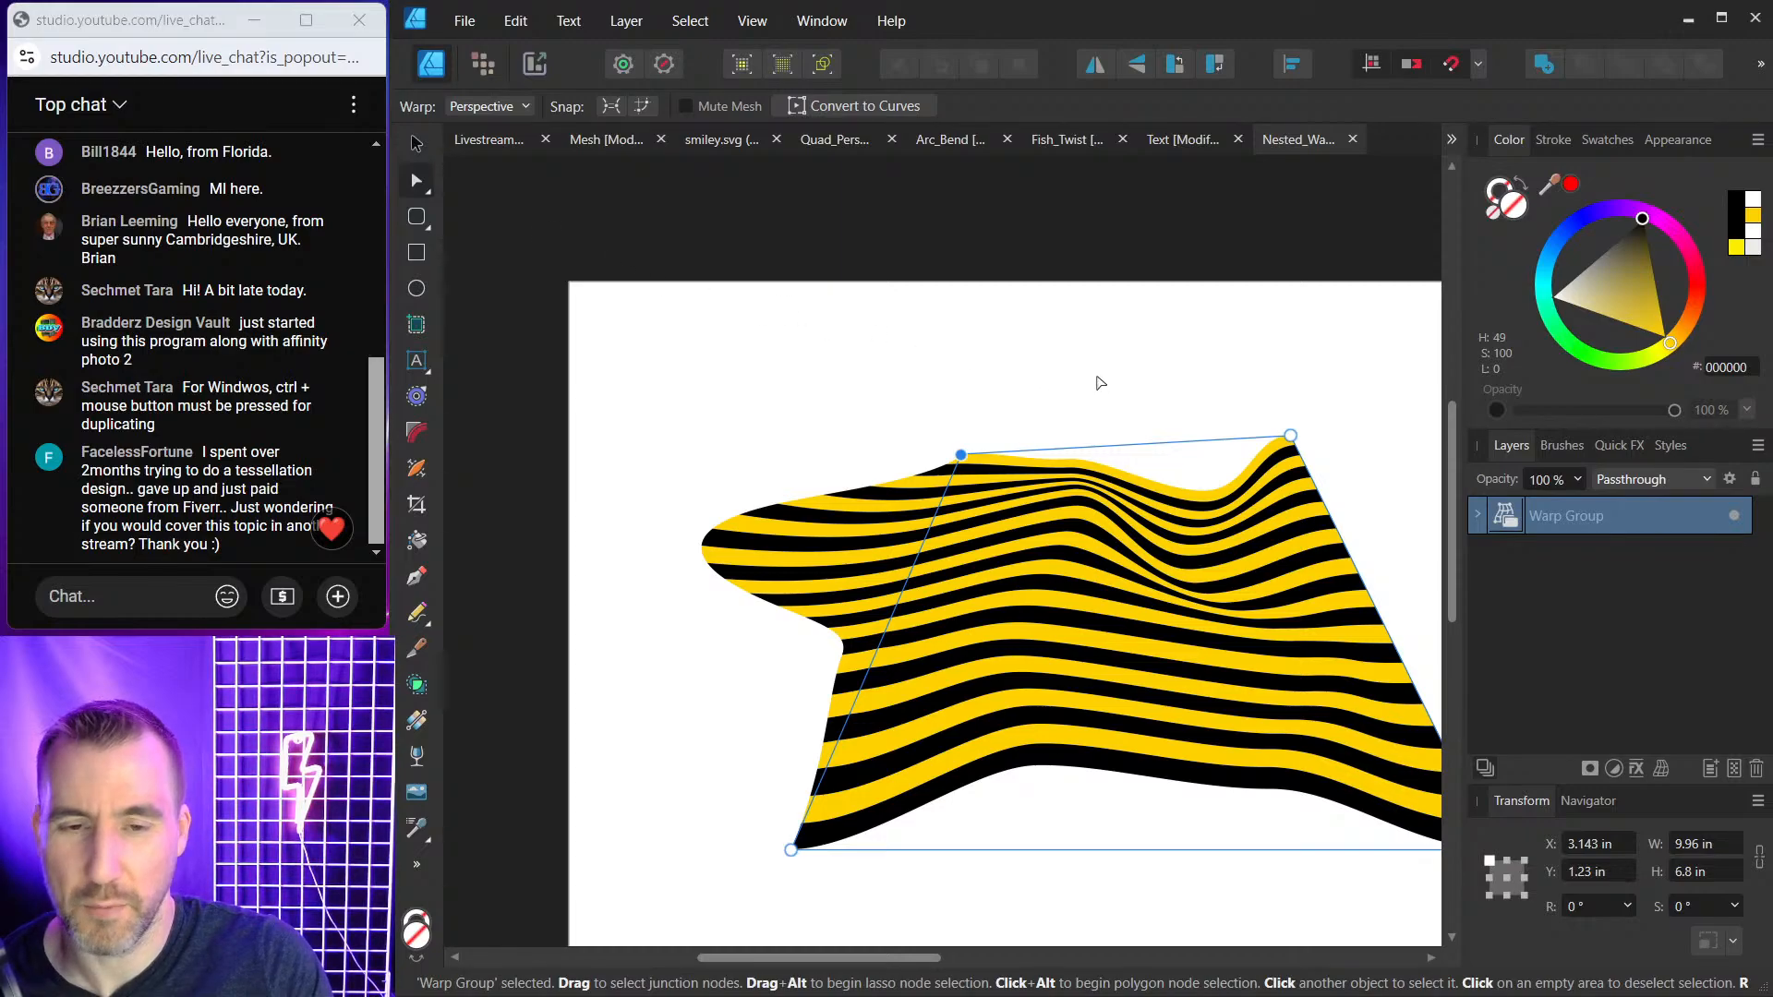
# Expand the outer Warp Group layer and move both upper corners of its Perspective warp further down and inward.
pyautogui.press('v')
pyautogui.moveTo(1049, 363); pyautogui.dragTo(919, 457)
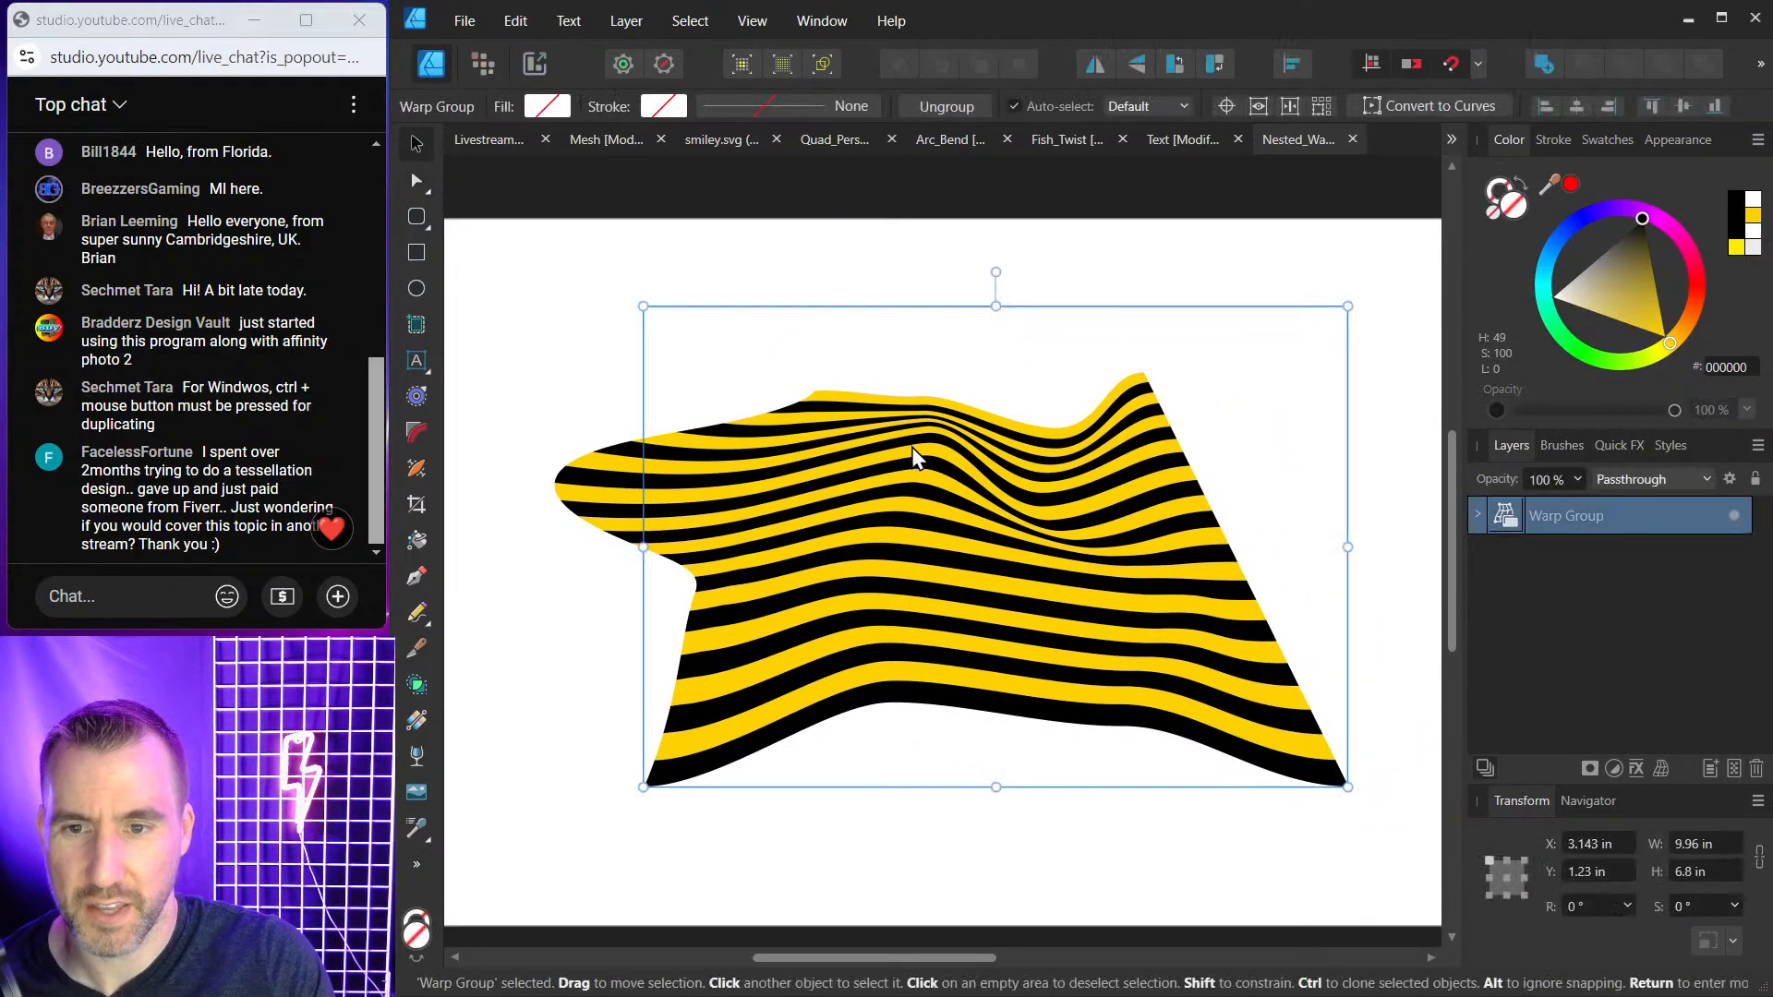
pyautogui.click(1475, 513)
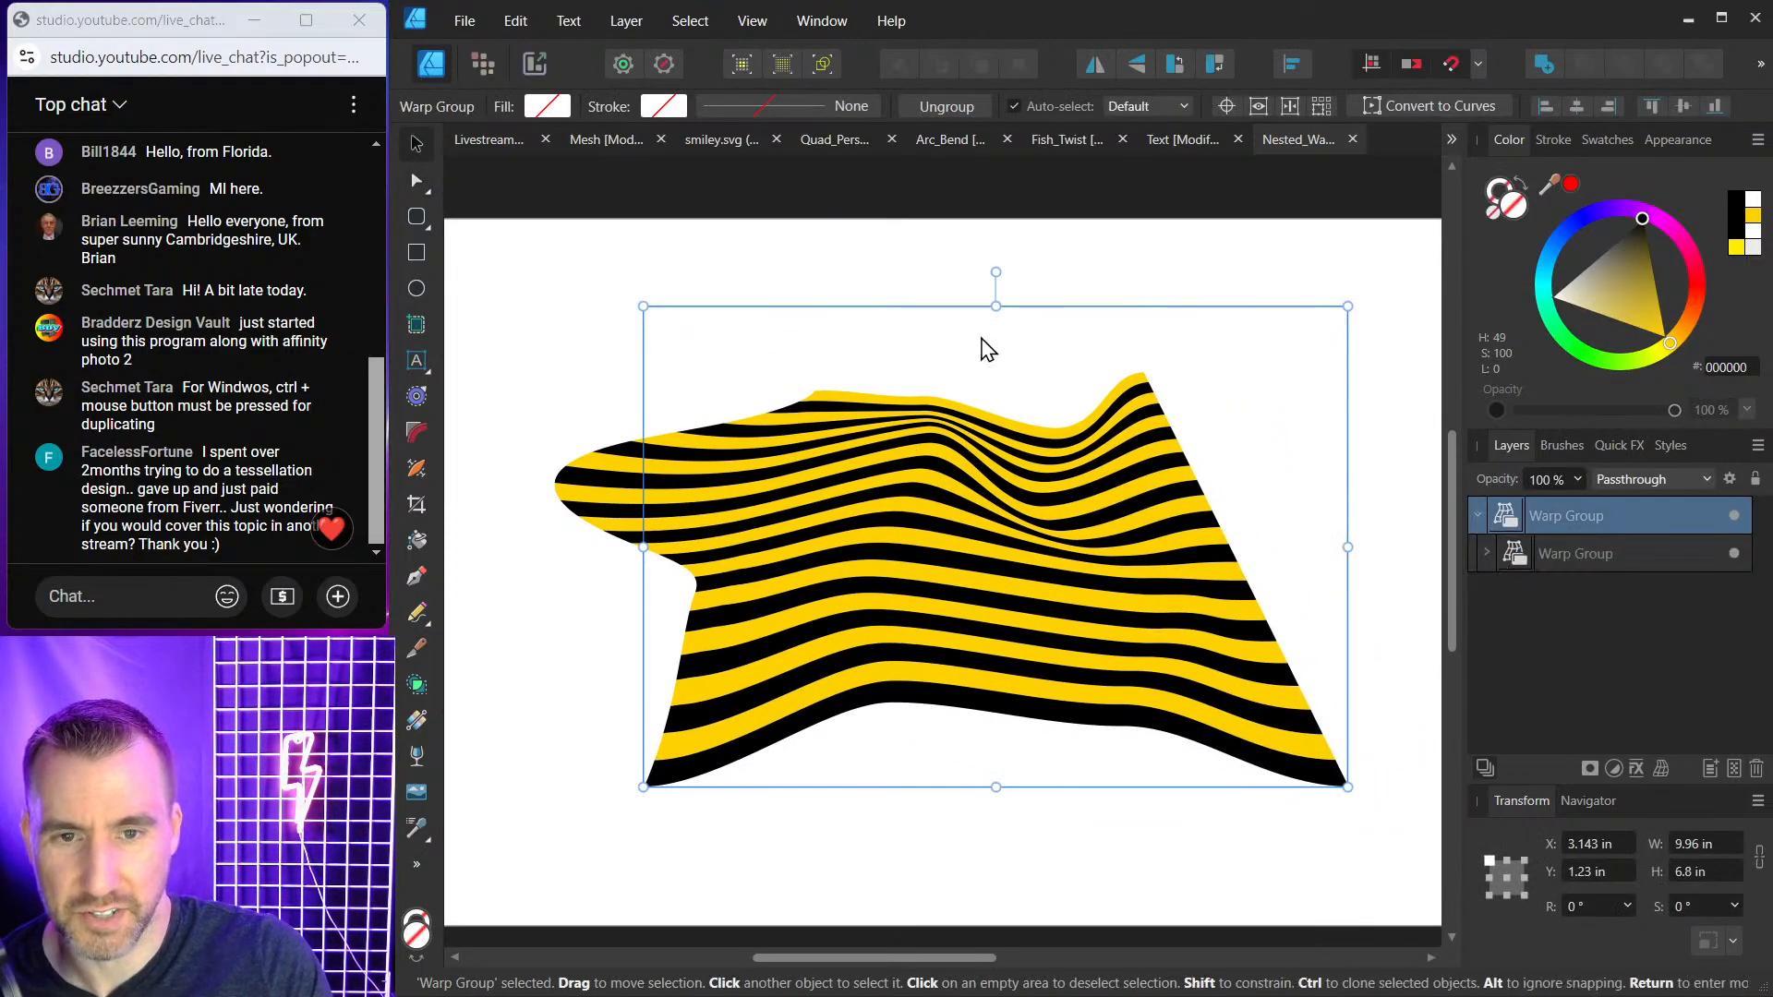
pyautogui.click(417, 182)
pyautogui.moveTo(643, 306); pyautogui.dragTo(828, 428)
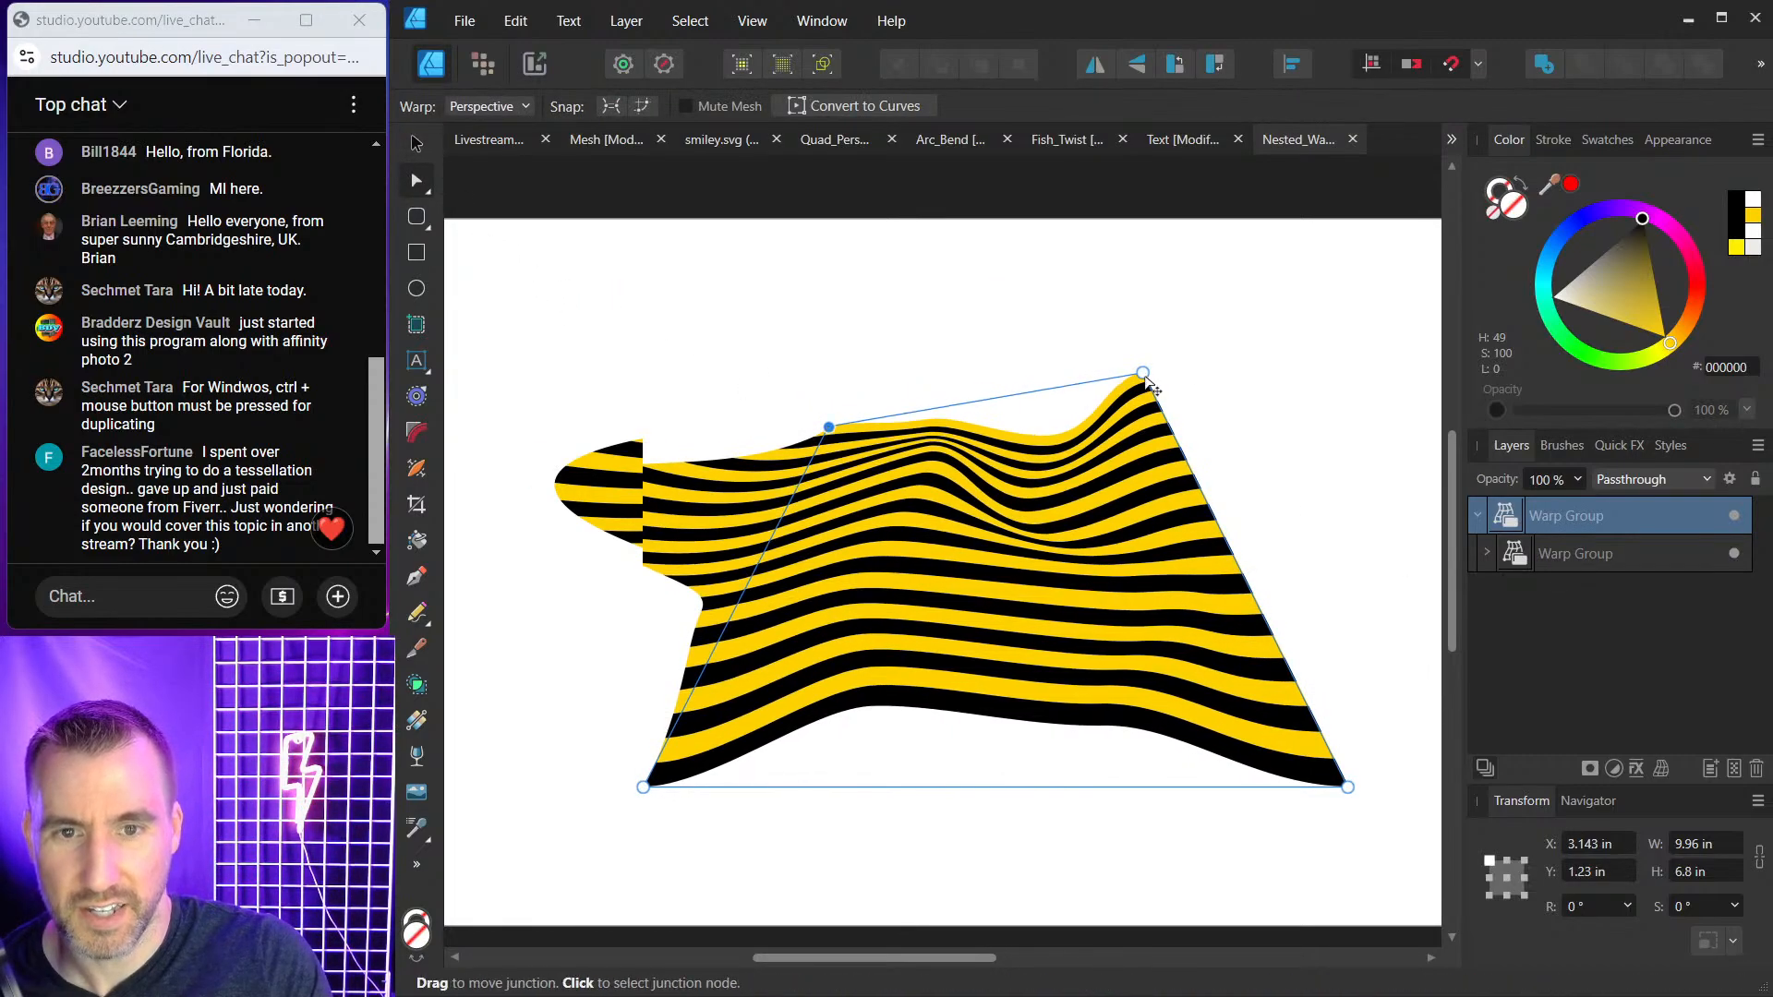
pyautogui.moveTo(1142, 373); pyautogui.dragTo(1103, 428)
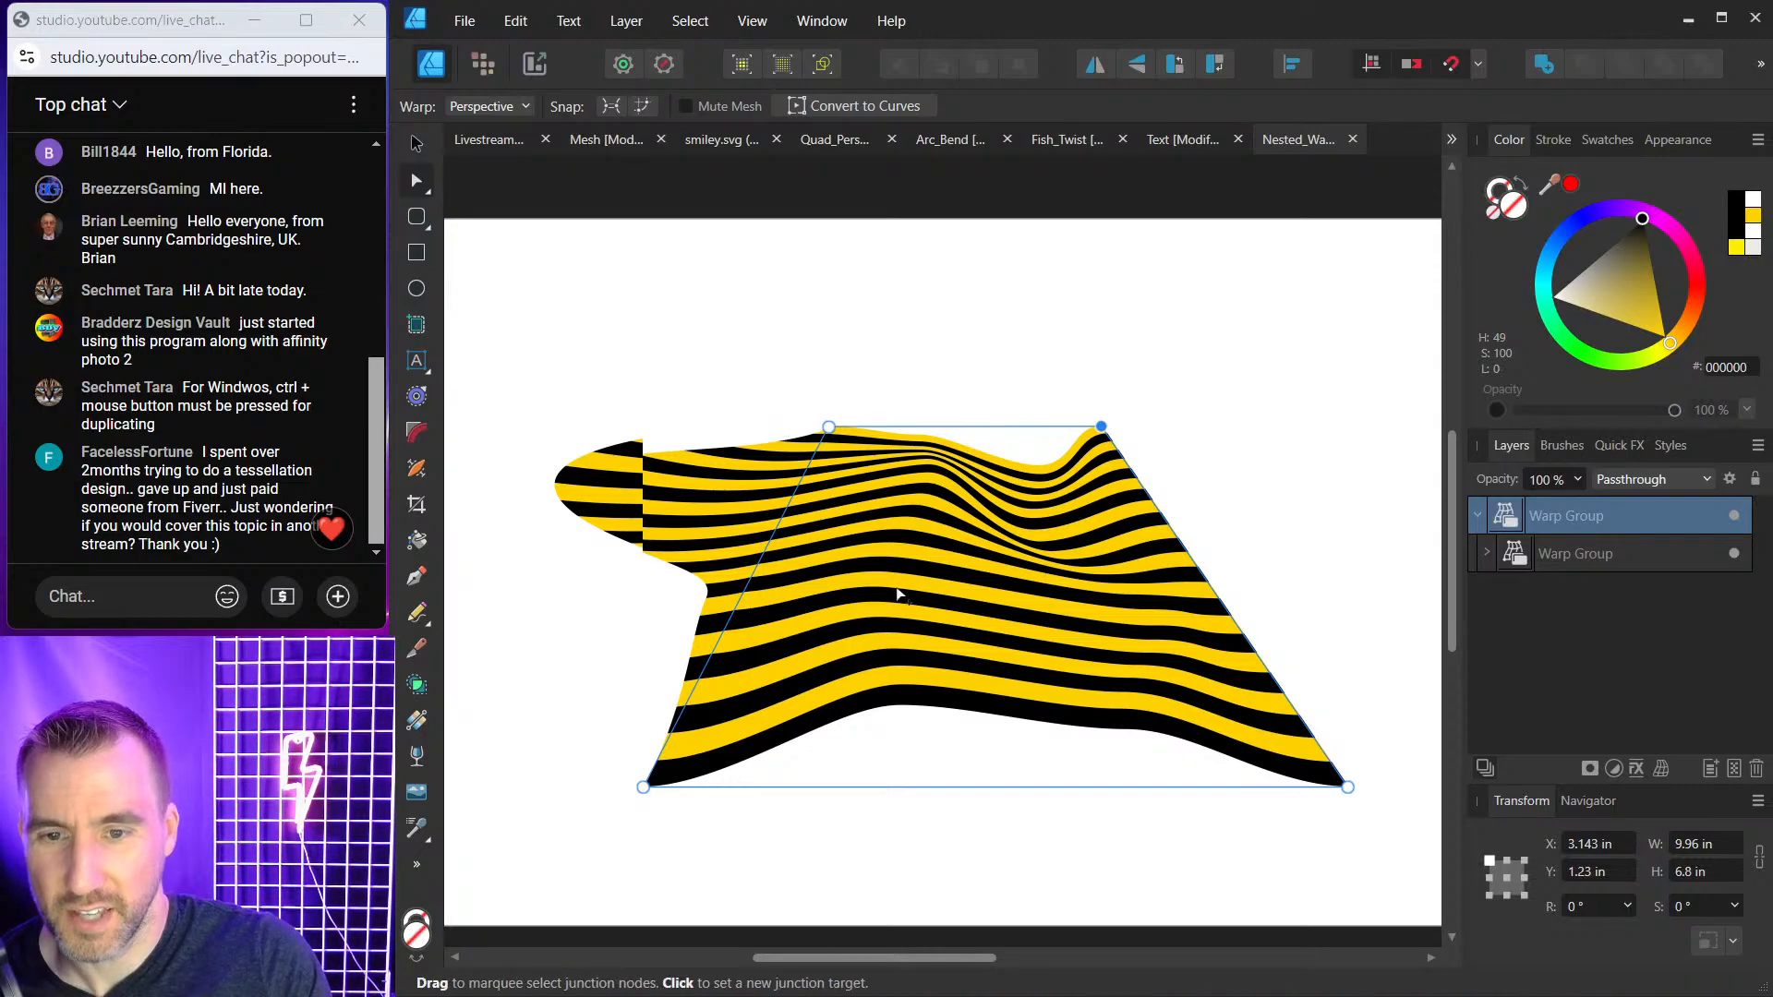
pyautogui.moveTo(831, 431); pyautogui.dragTo(827, 442)
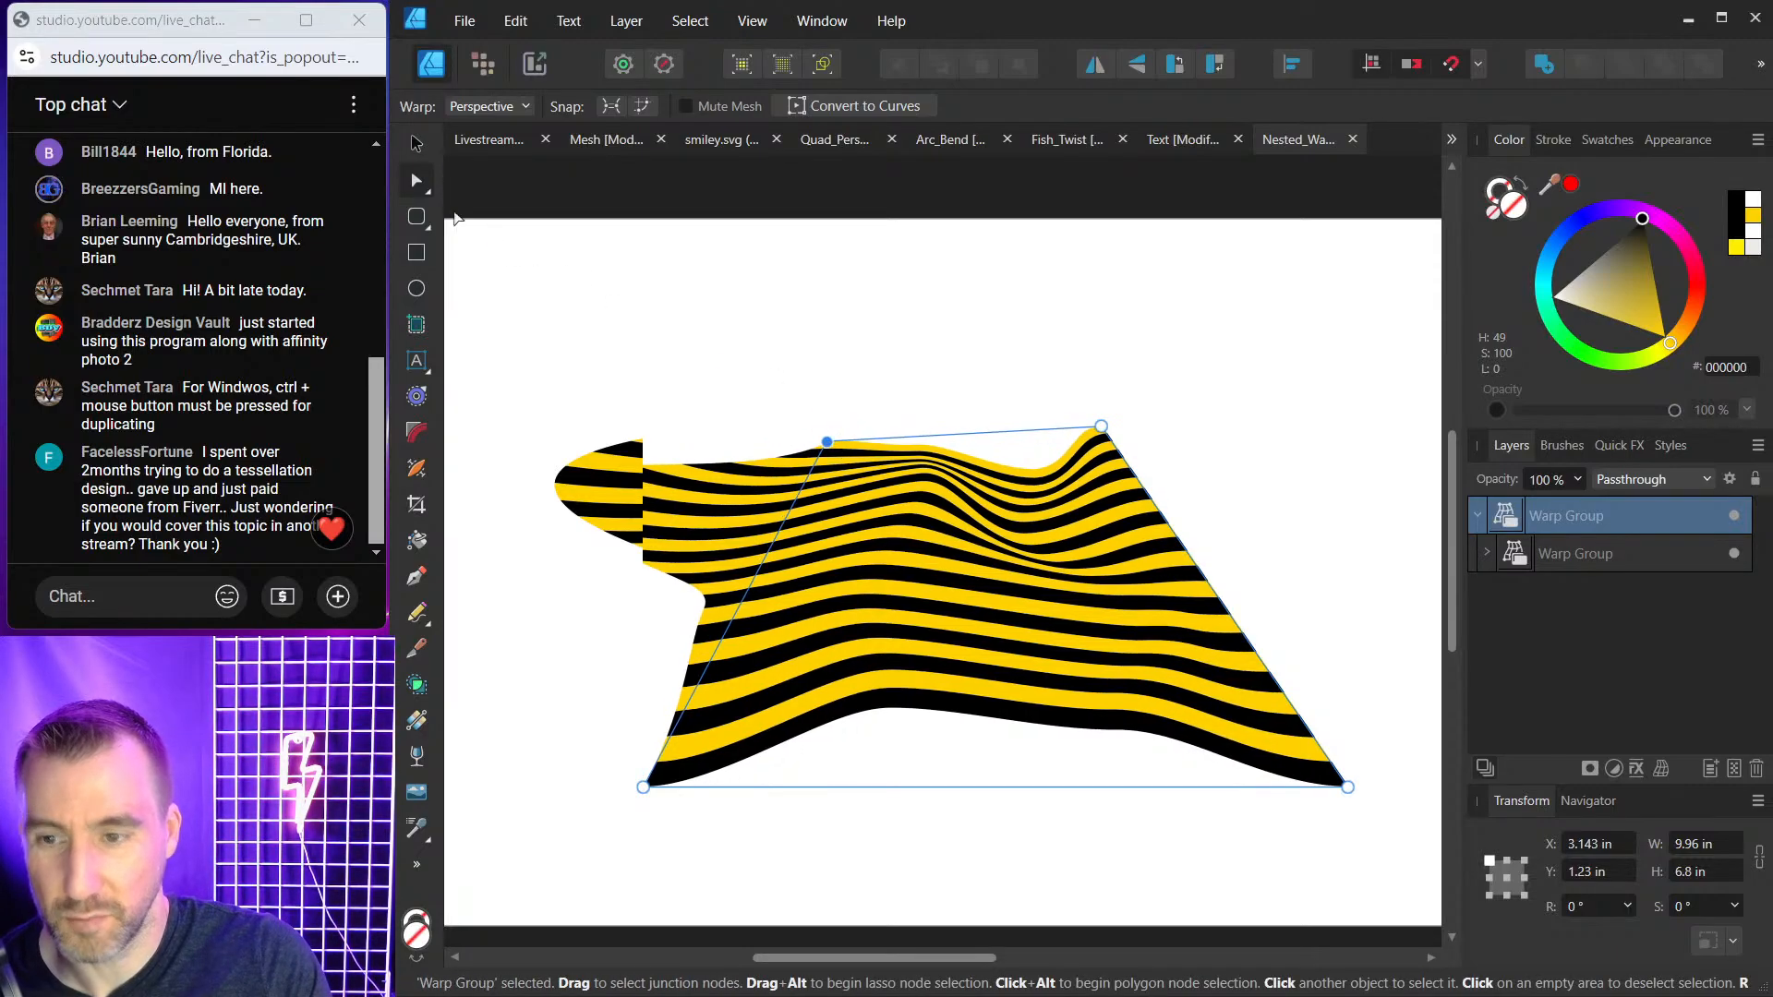
pyautogui.click(416, 146)
pyautogui.click(756, 305)
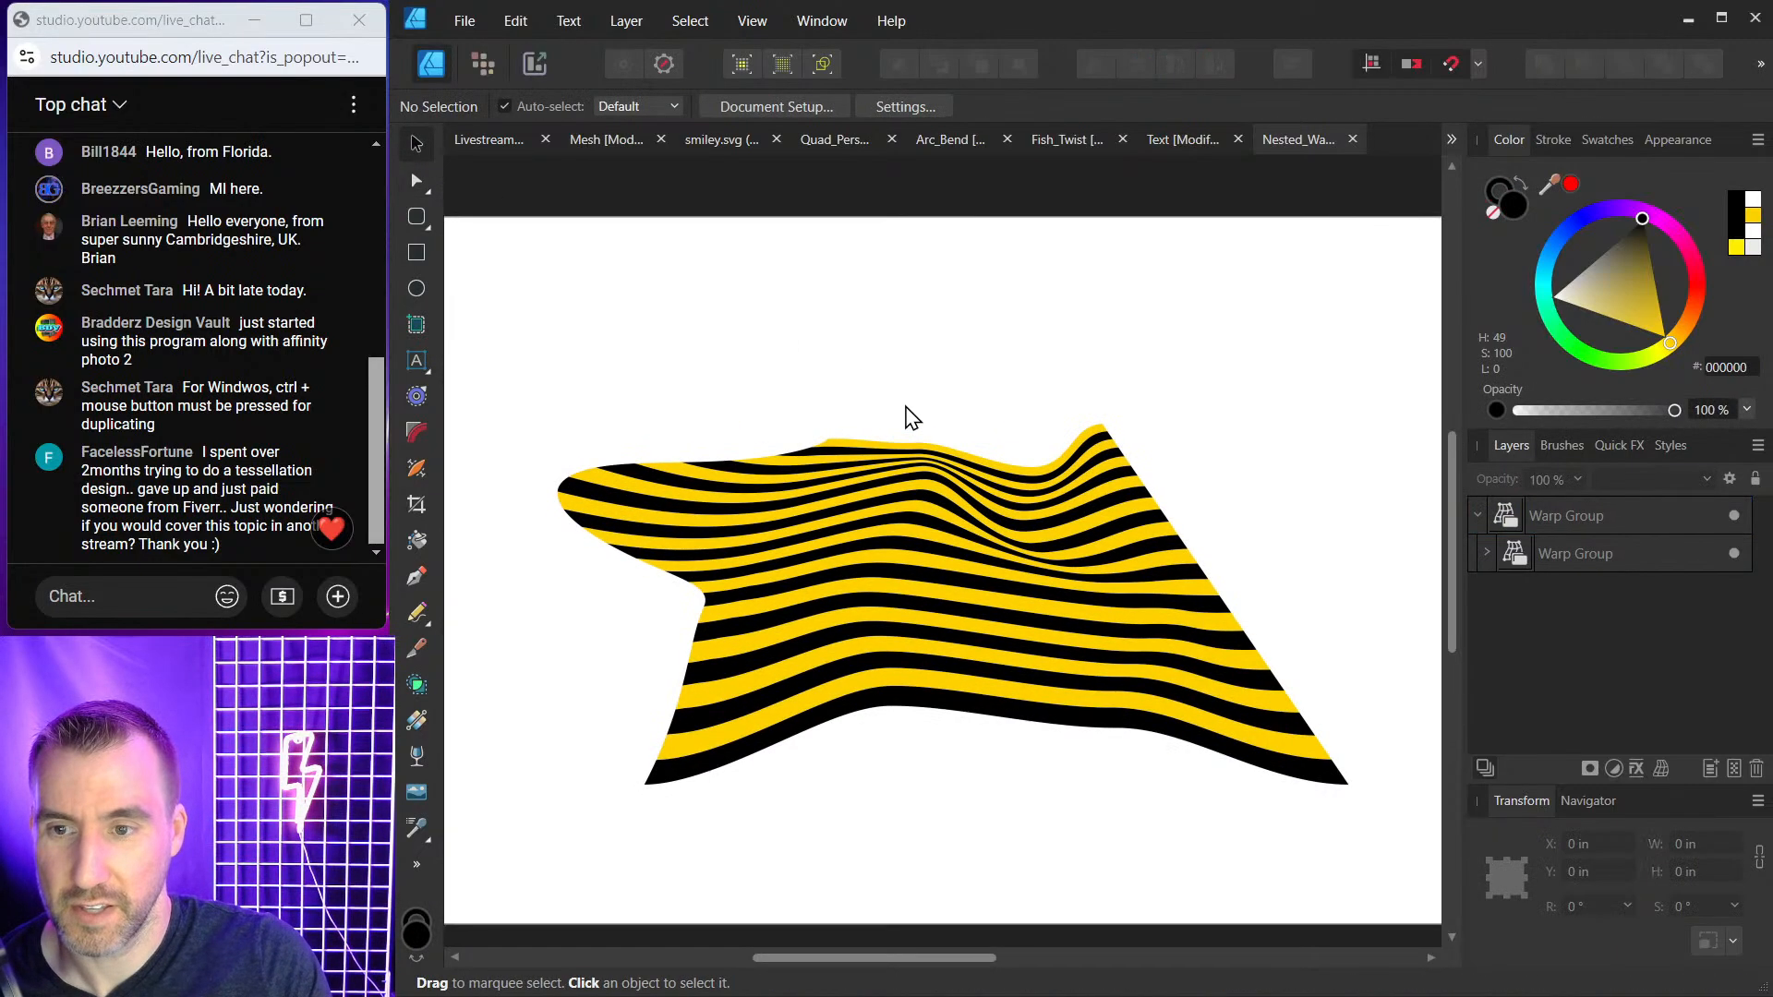
# Edit the nested Mesh warp group by moving the protruding upper node of its left edge inward.
pyautogui.click(1487, 553)
pyautogui.click(1514, 554)
pyautogui.press('a')
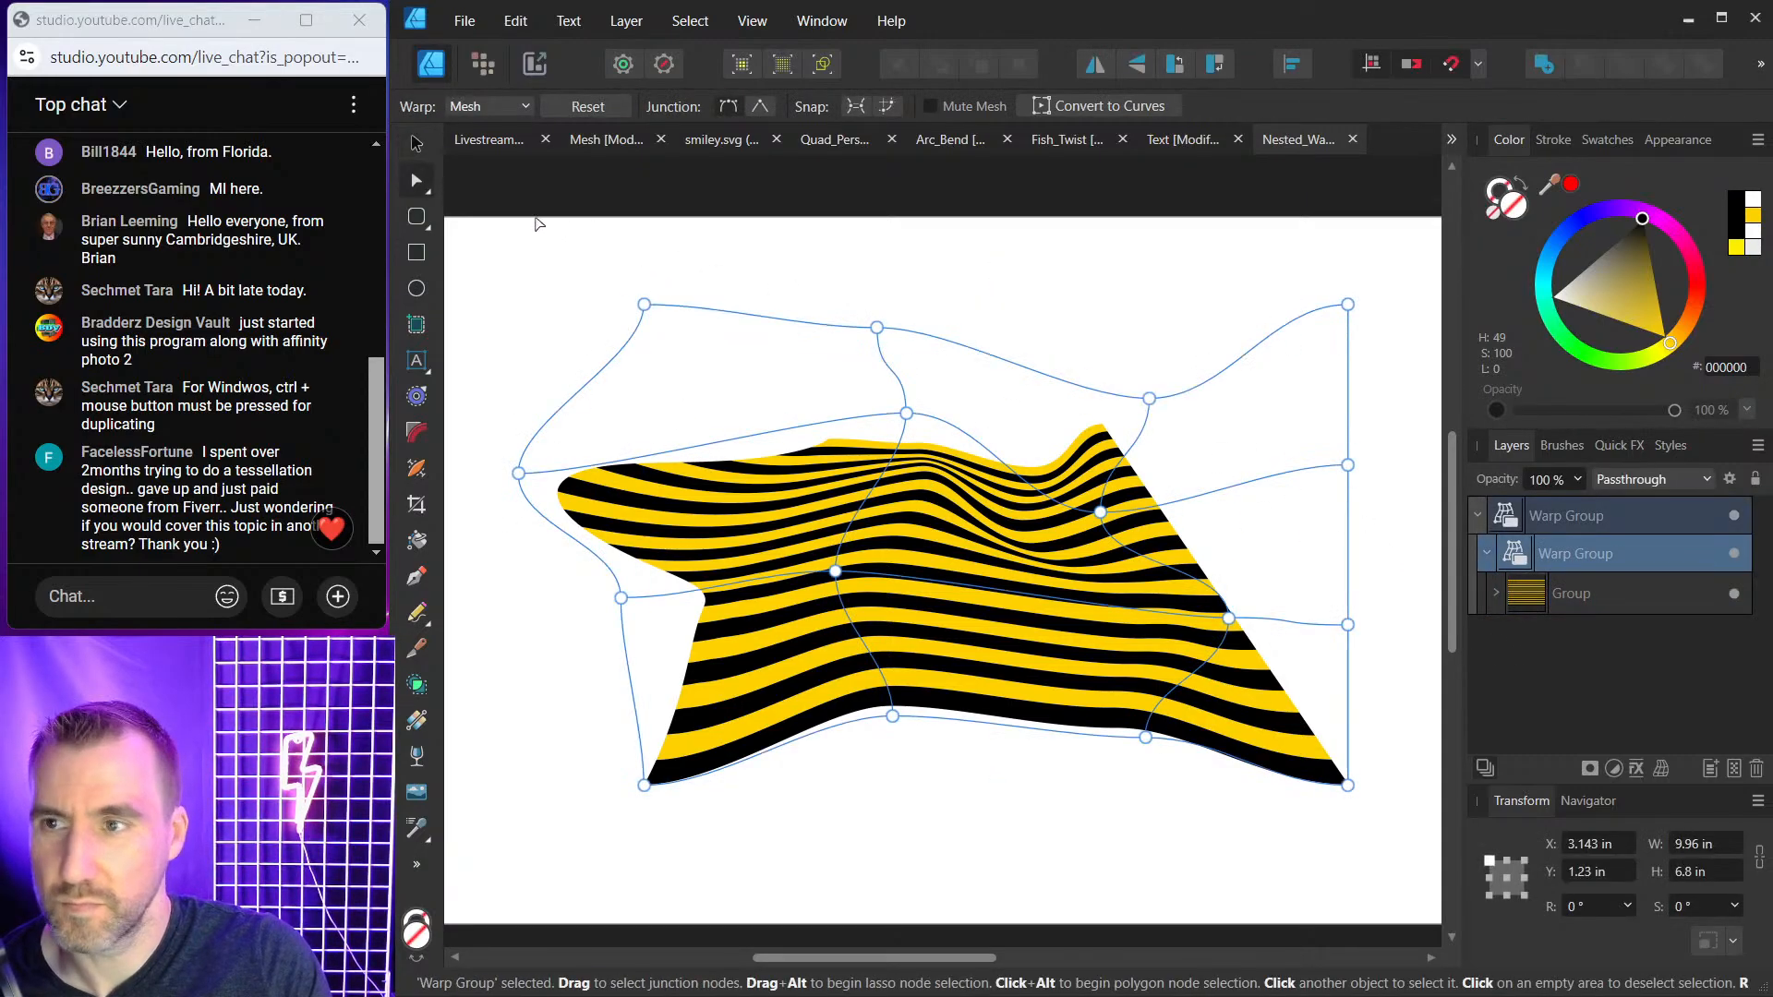
pyautogui.moveTo(594, 476); pyautogui.dragTo(669, 486)
pyautogui.click(421, 148)
pyautogui.click(598, 218)
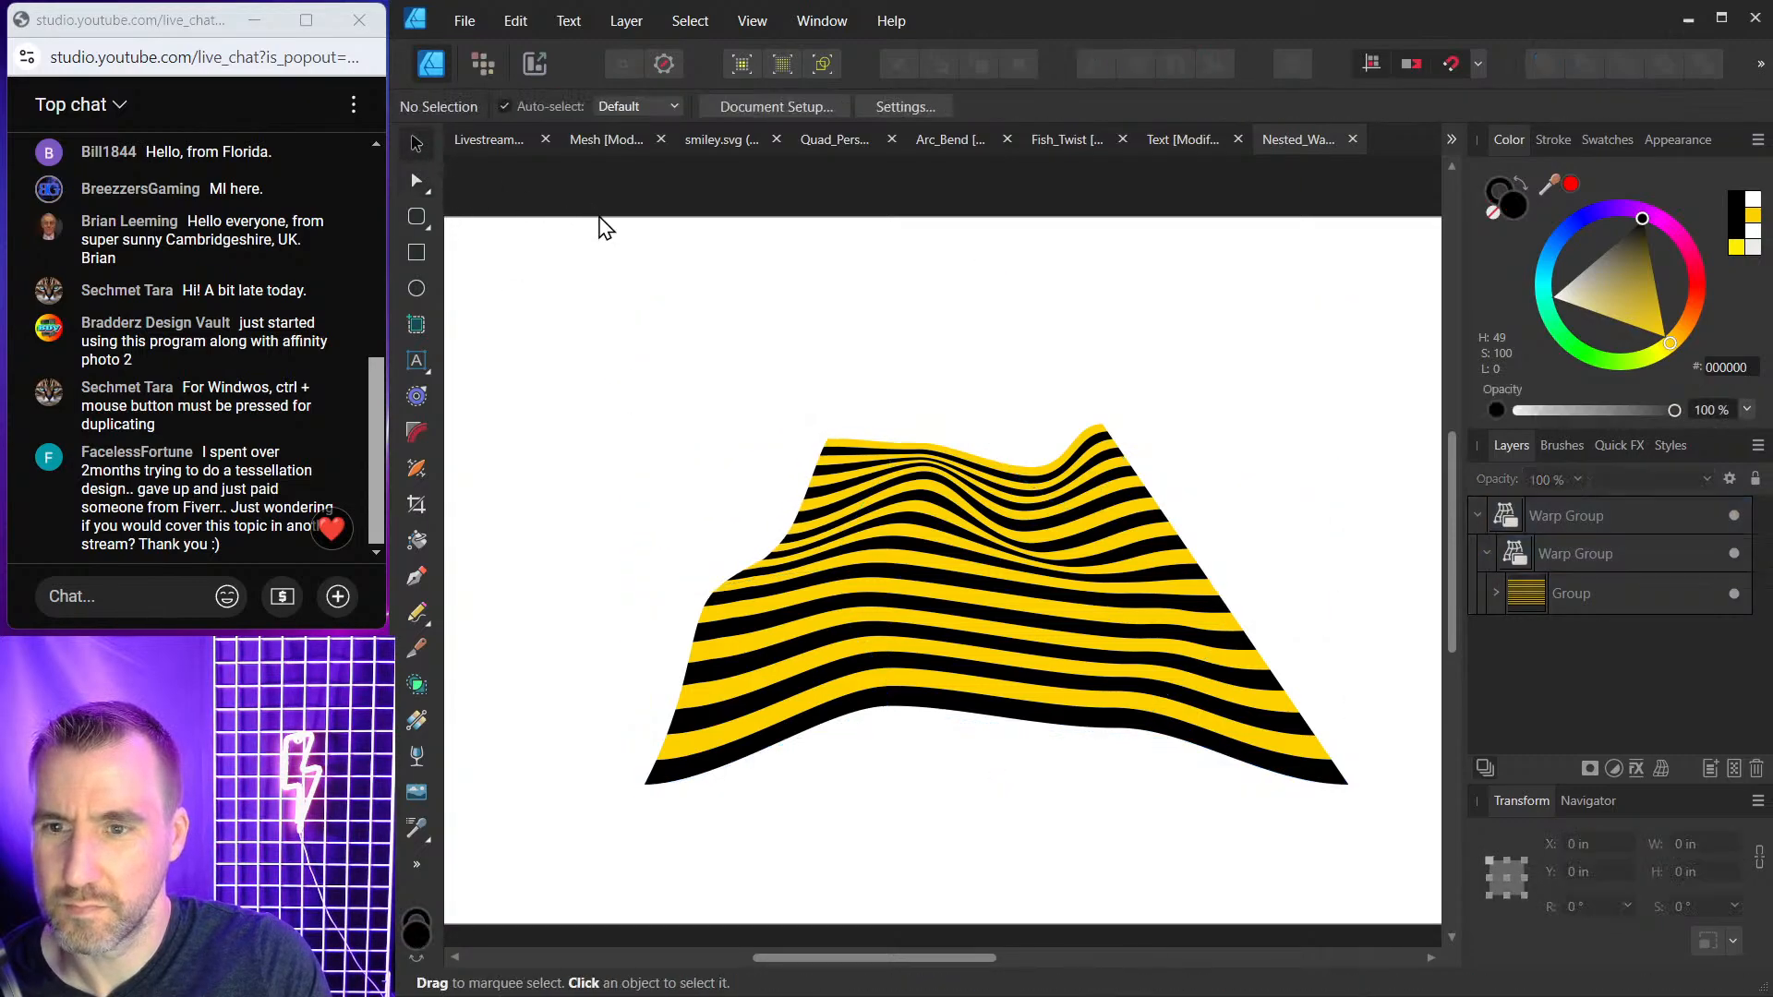
pyautogui.scroll(-2, 693, 324)
pyautogui.scroll(1, 772, 366)
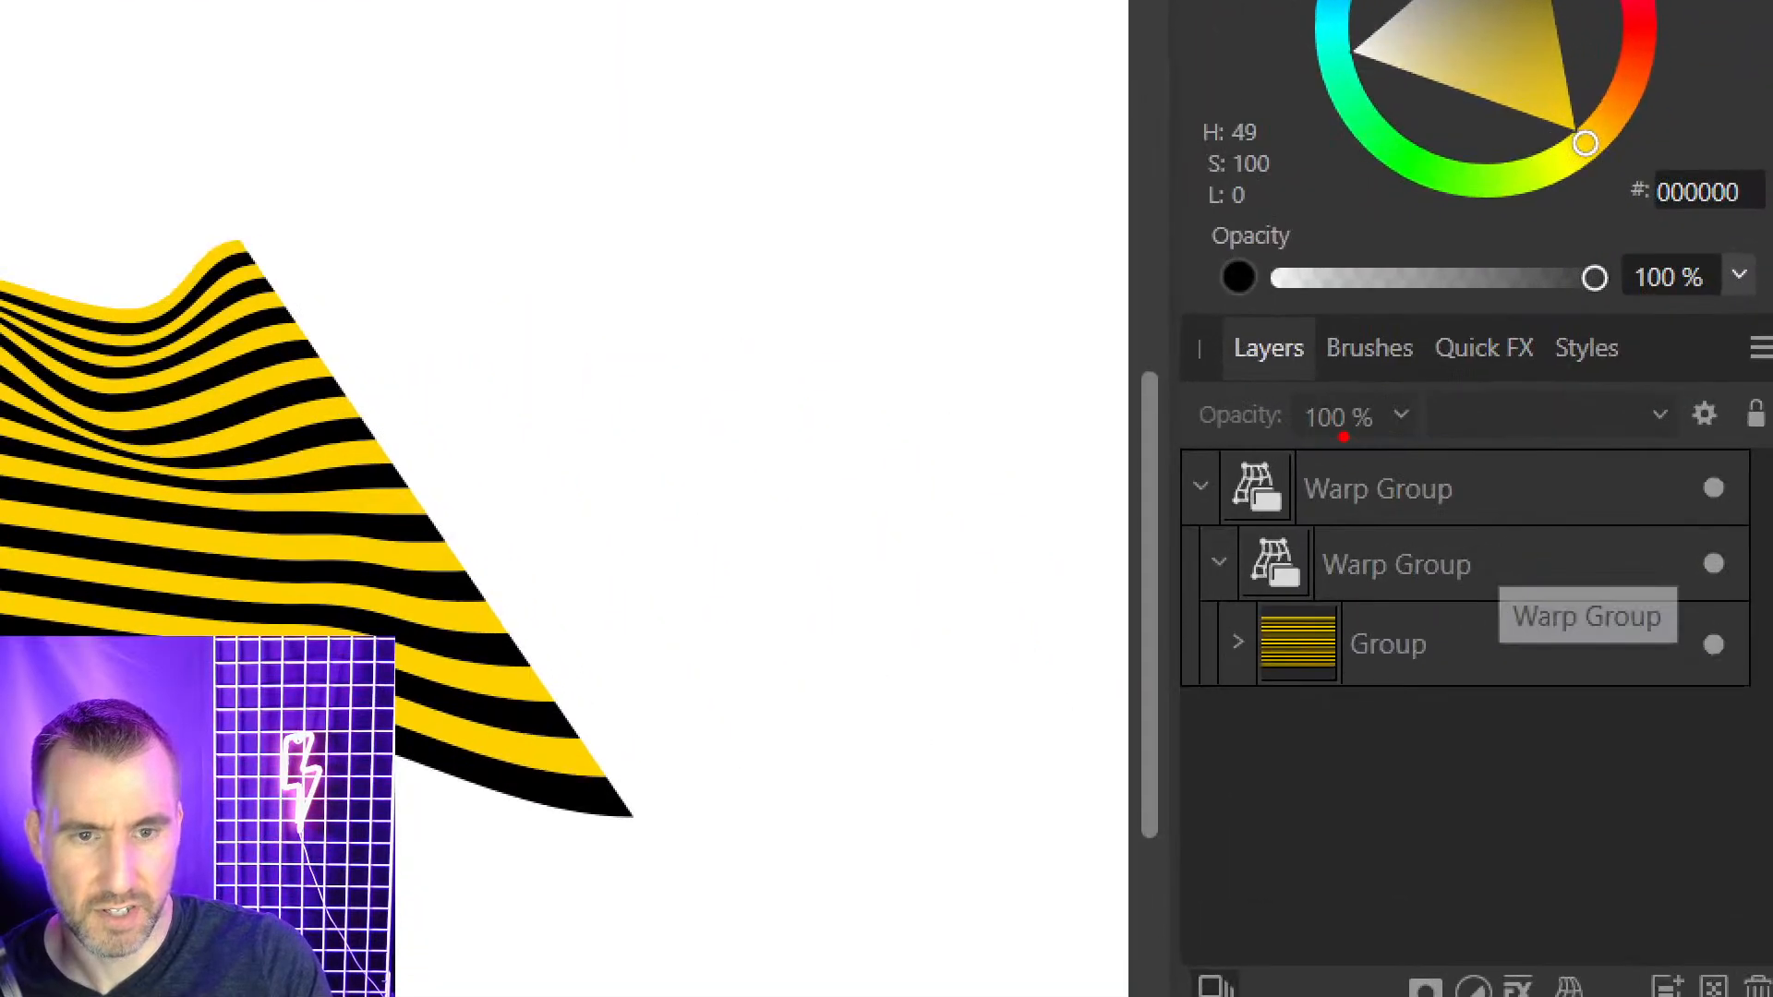
pyautogui.moveTo(1343, 437)
pyautogui.mouseDown()
pyautogui.moveTo(1195, 454)
pyautogui.moveTo(1220, 669)
pyautogui.moveTo(1543, 738)
pyautogui.moveTo(1557, 483)
pyautogui.moveTo(1332, 440)
pyautogui.mouseUp()
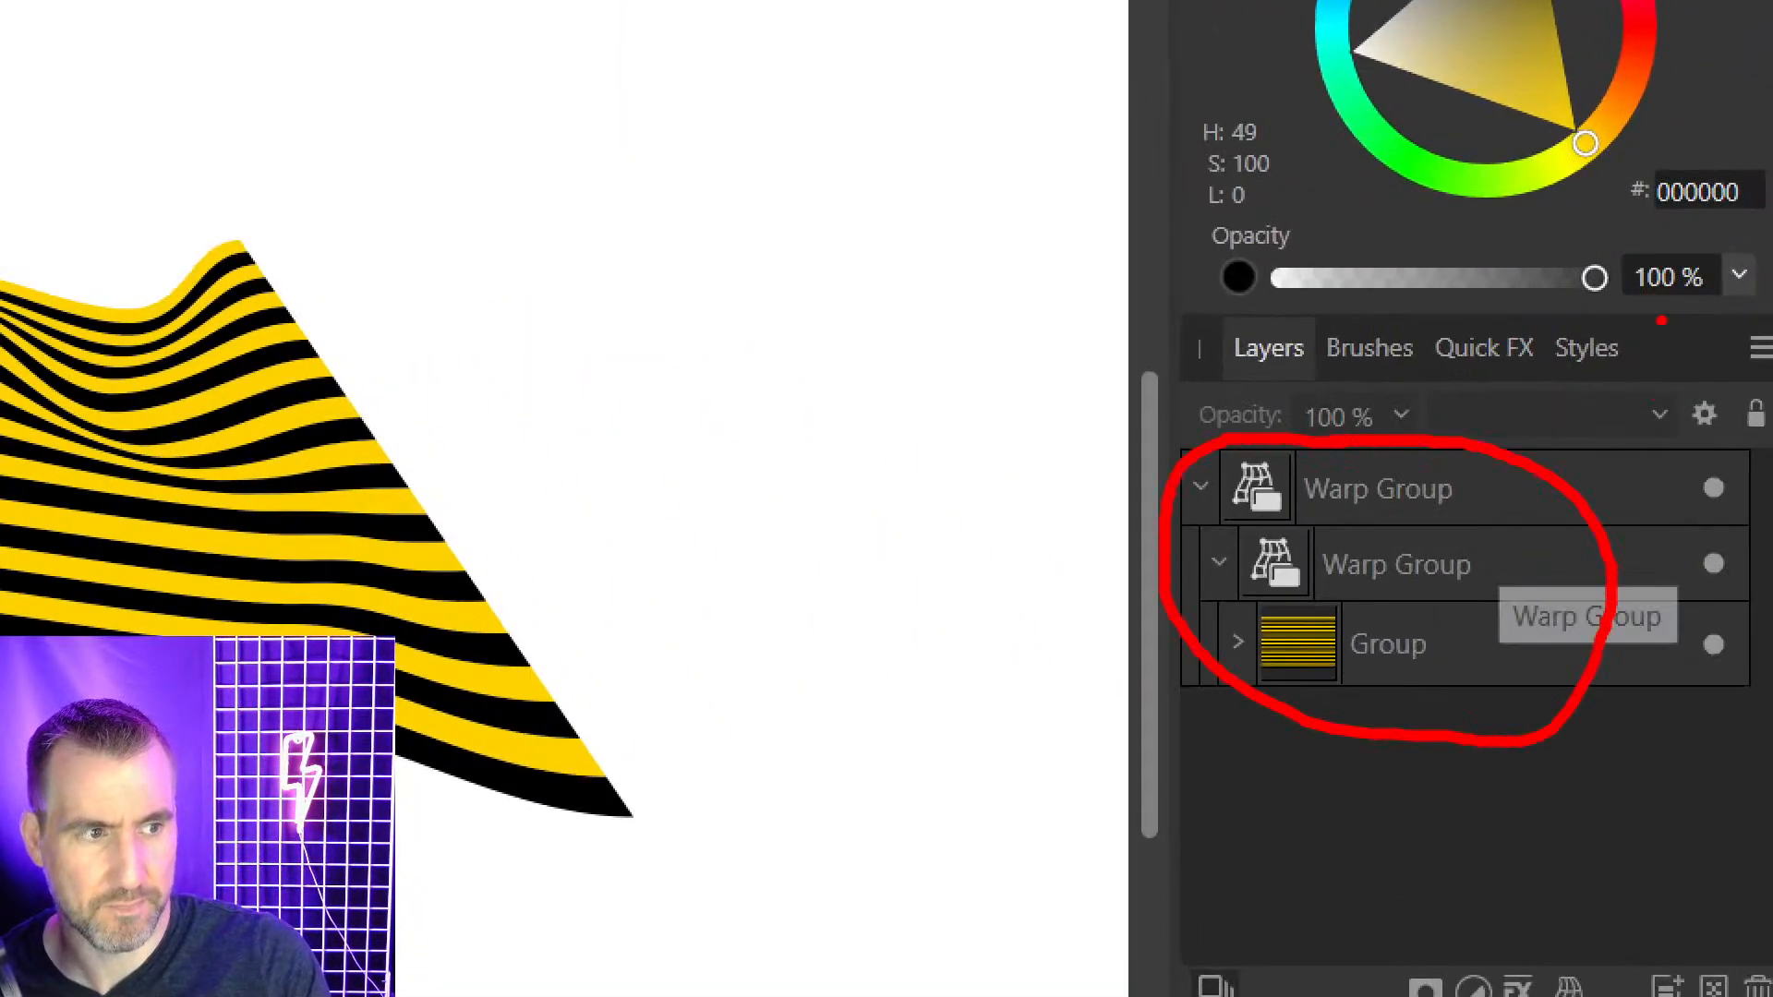
pyautogui.press('Escape')
pyautogui.click(966, 439)
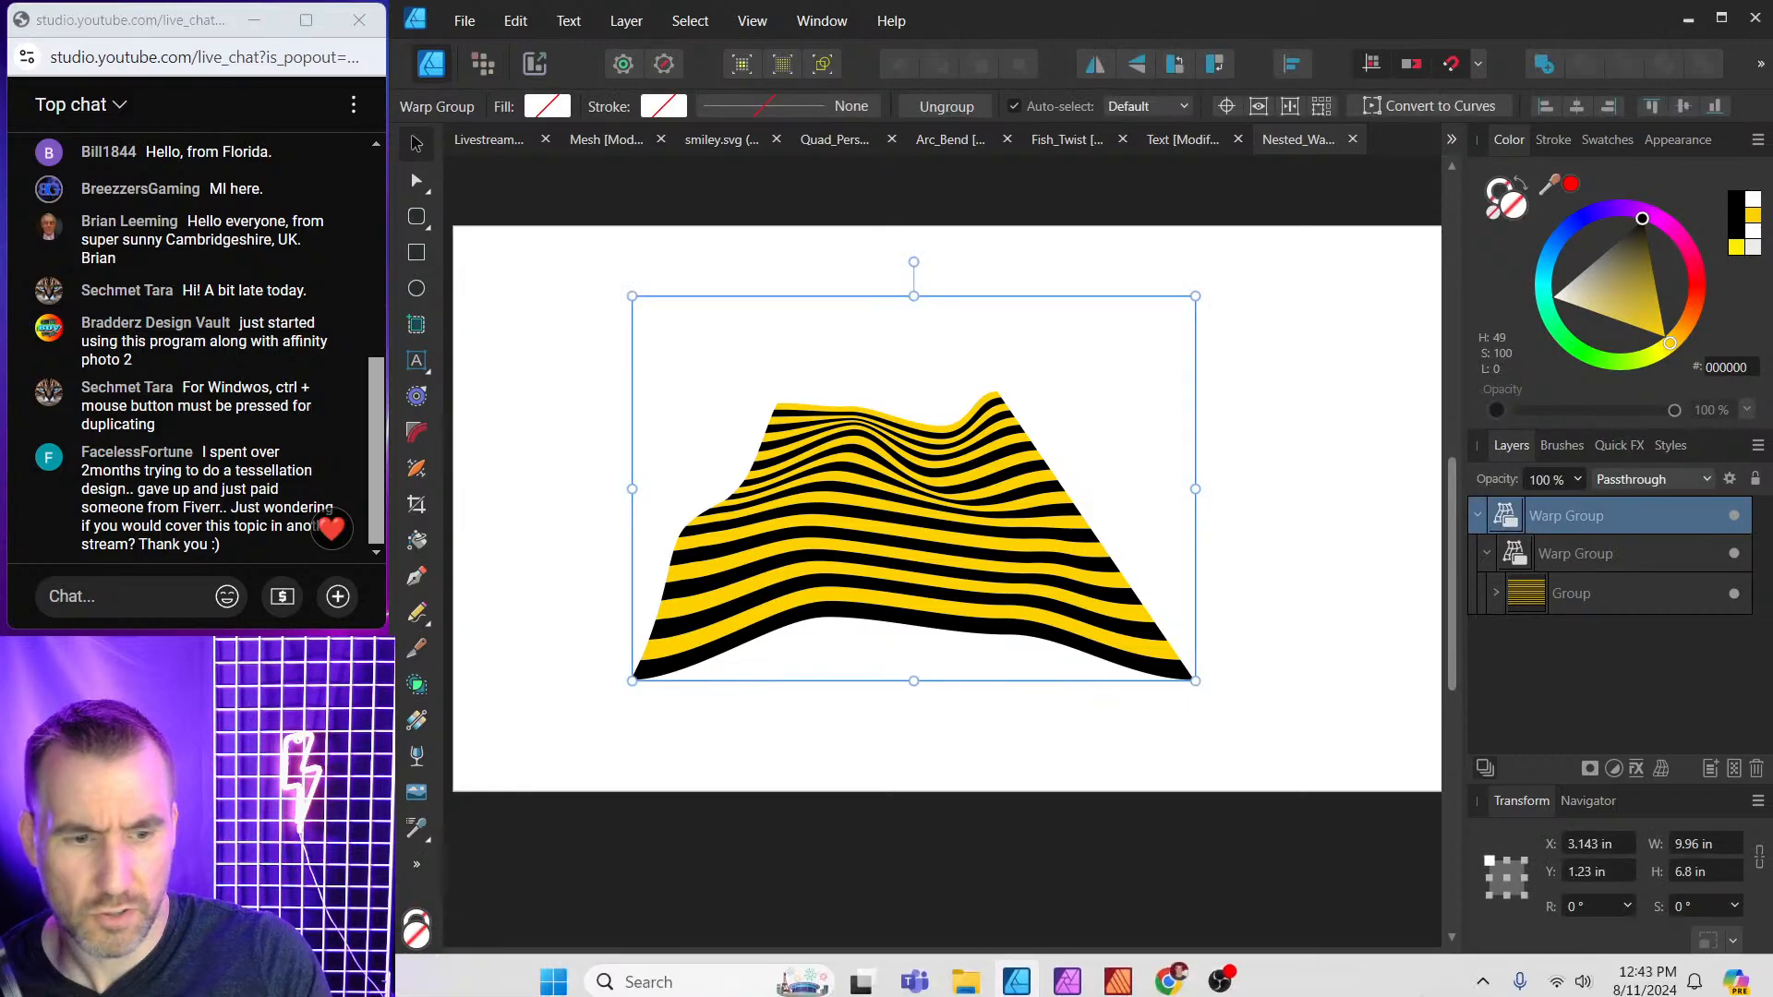
pyautogui.click(1037, 269)
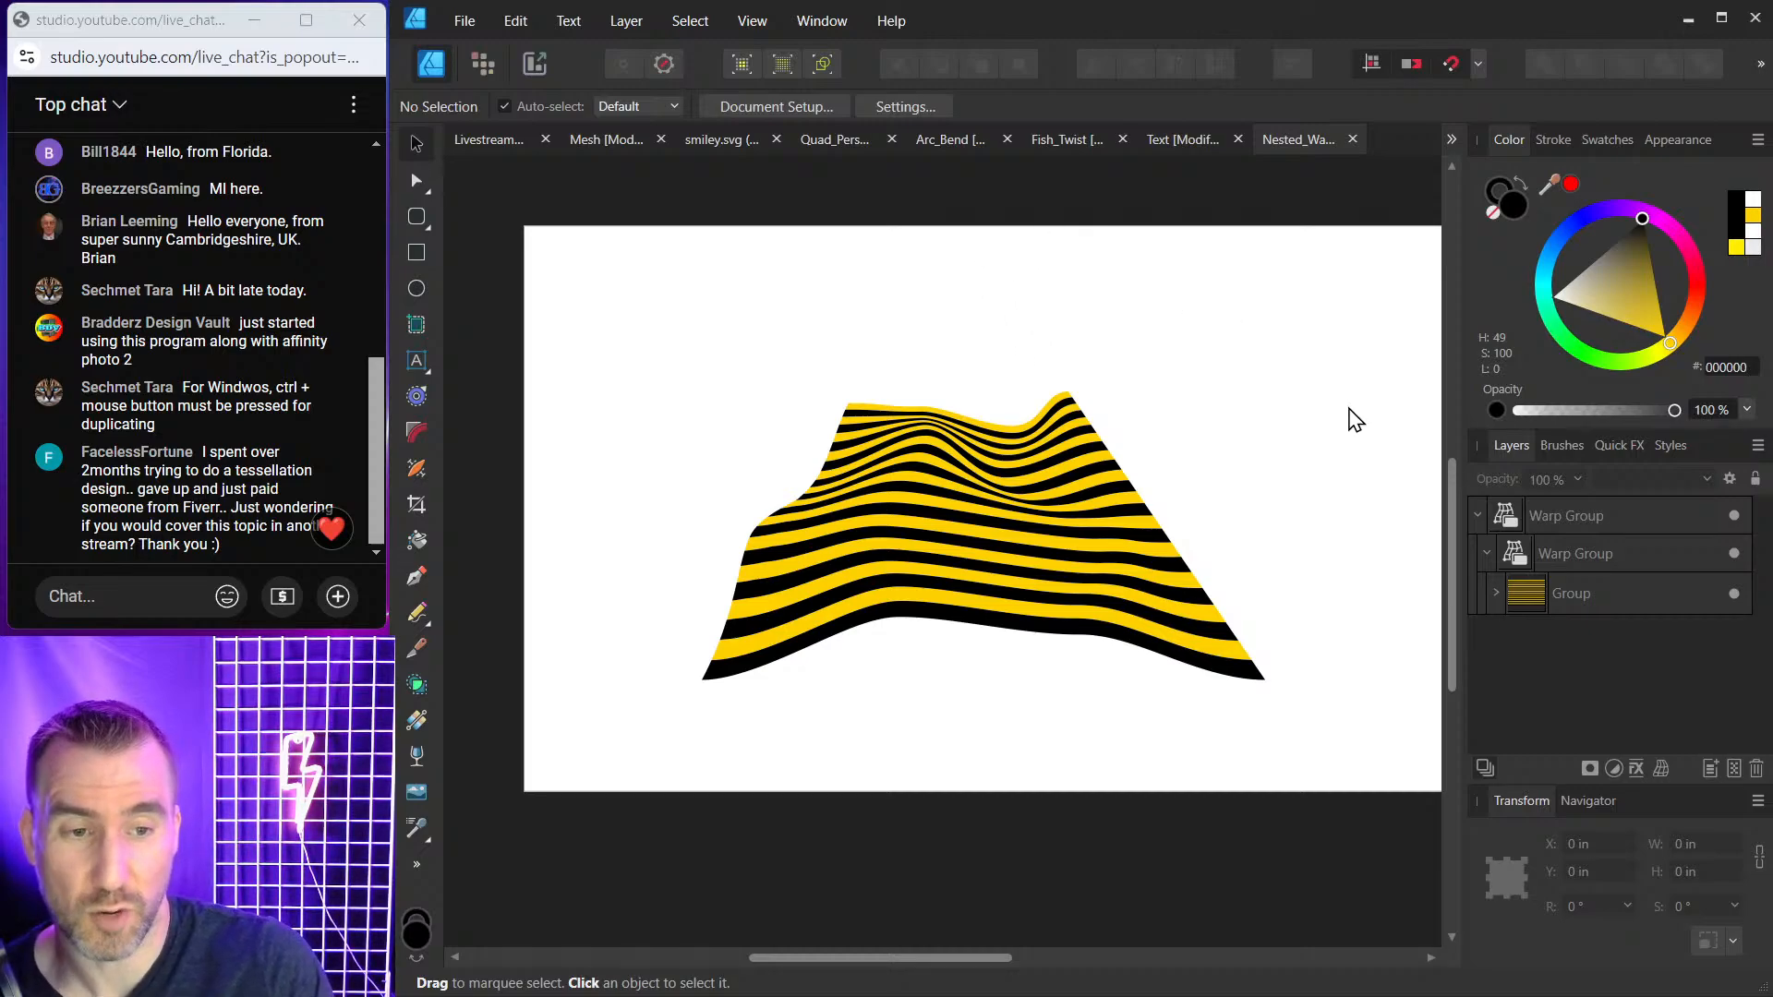
pyautogui.click(1186, 144)
pyautogui.click(1279, 140)
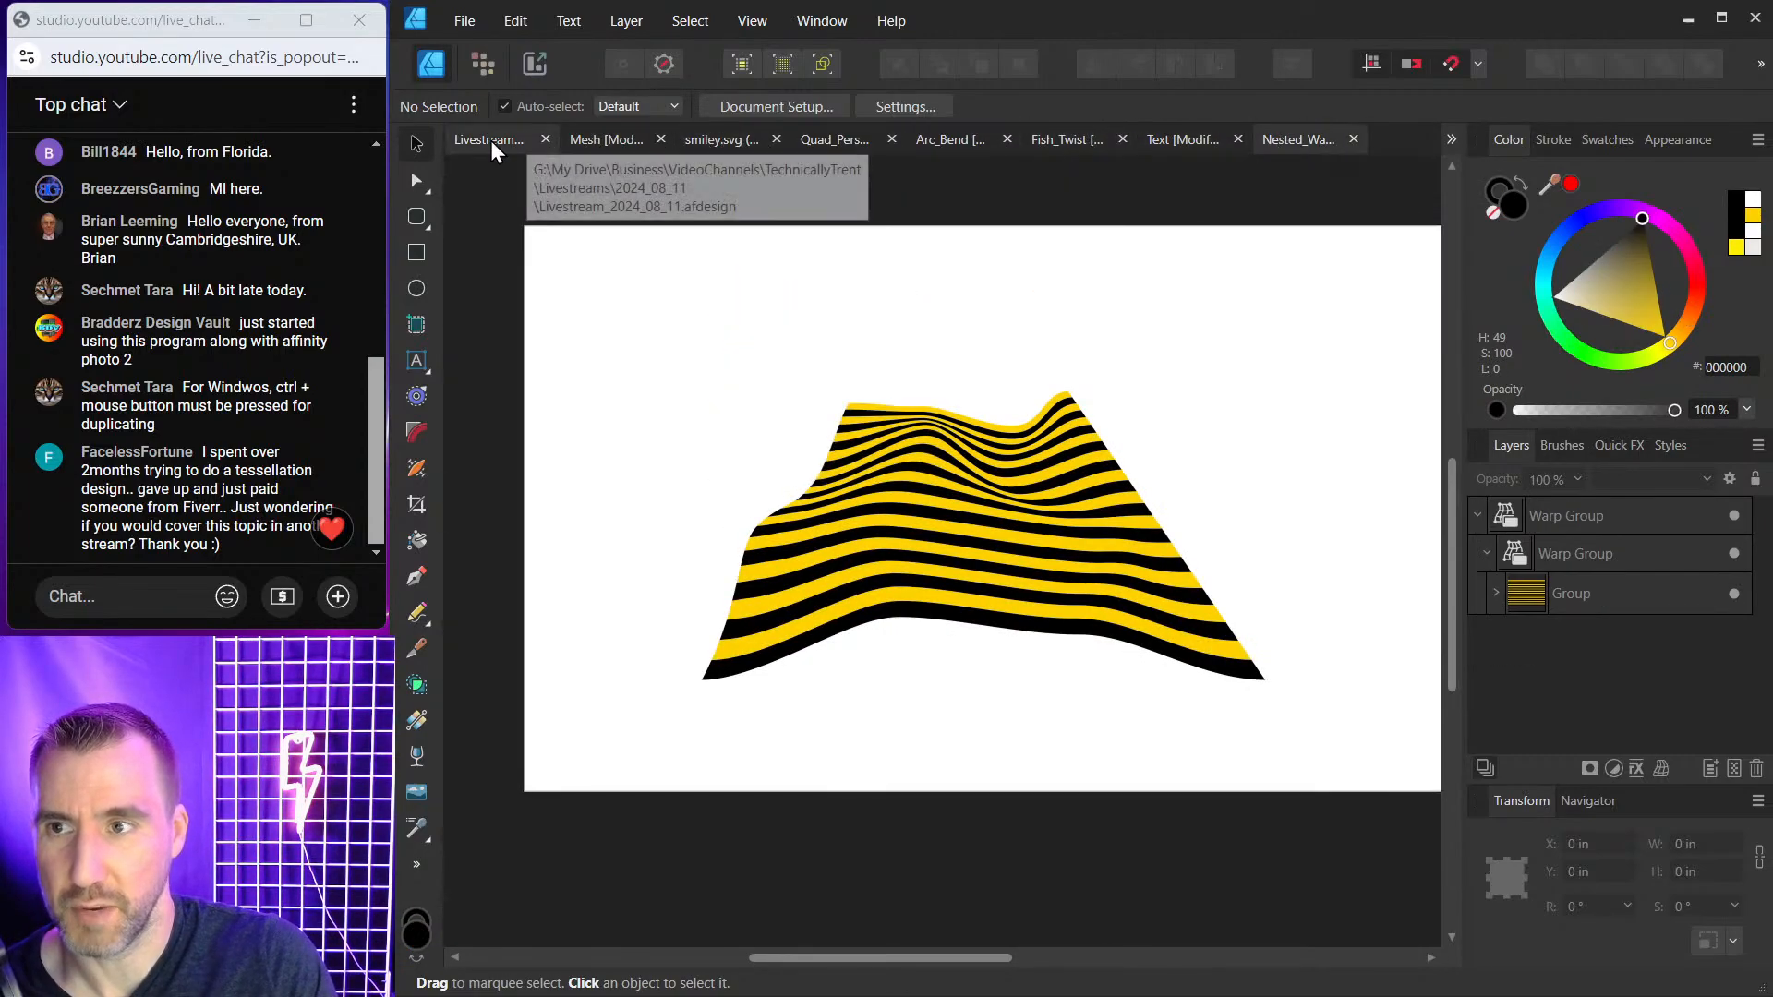
# Close the smiley.svg, Quad_Pers and Arc_Bend documents without saving the Arc_Bend changes.
pyautogui.click(1177, 139)
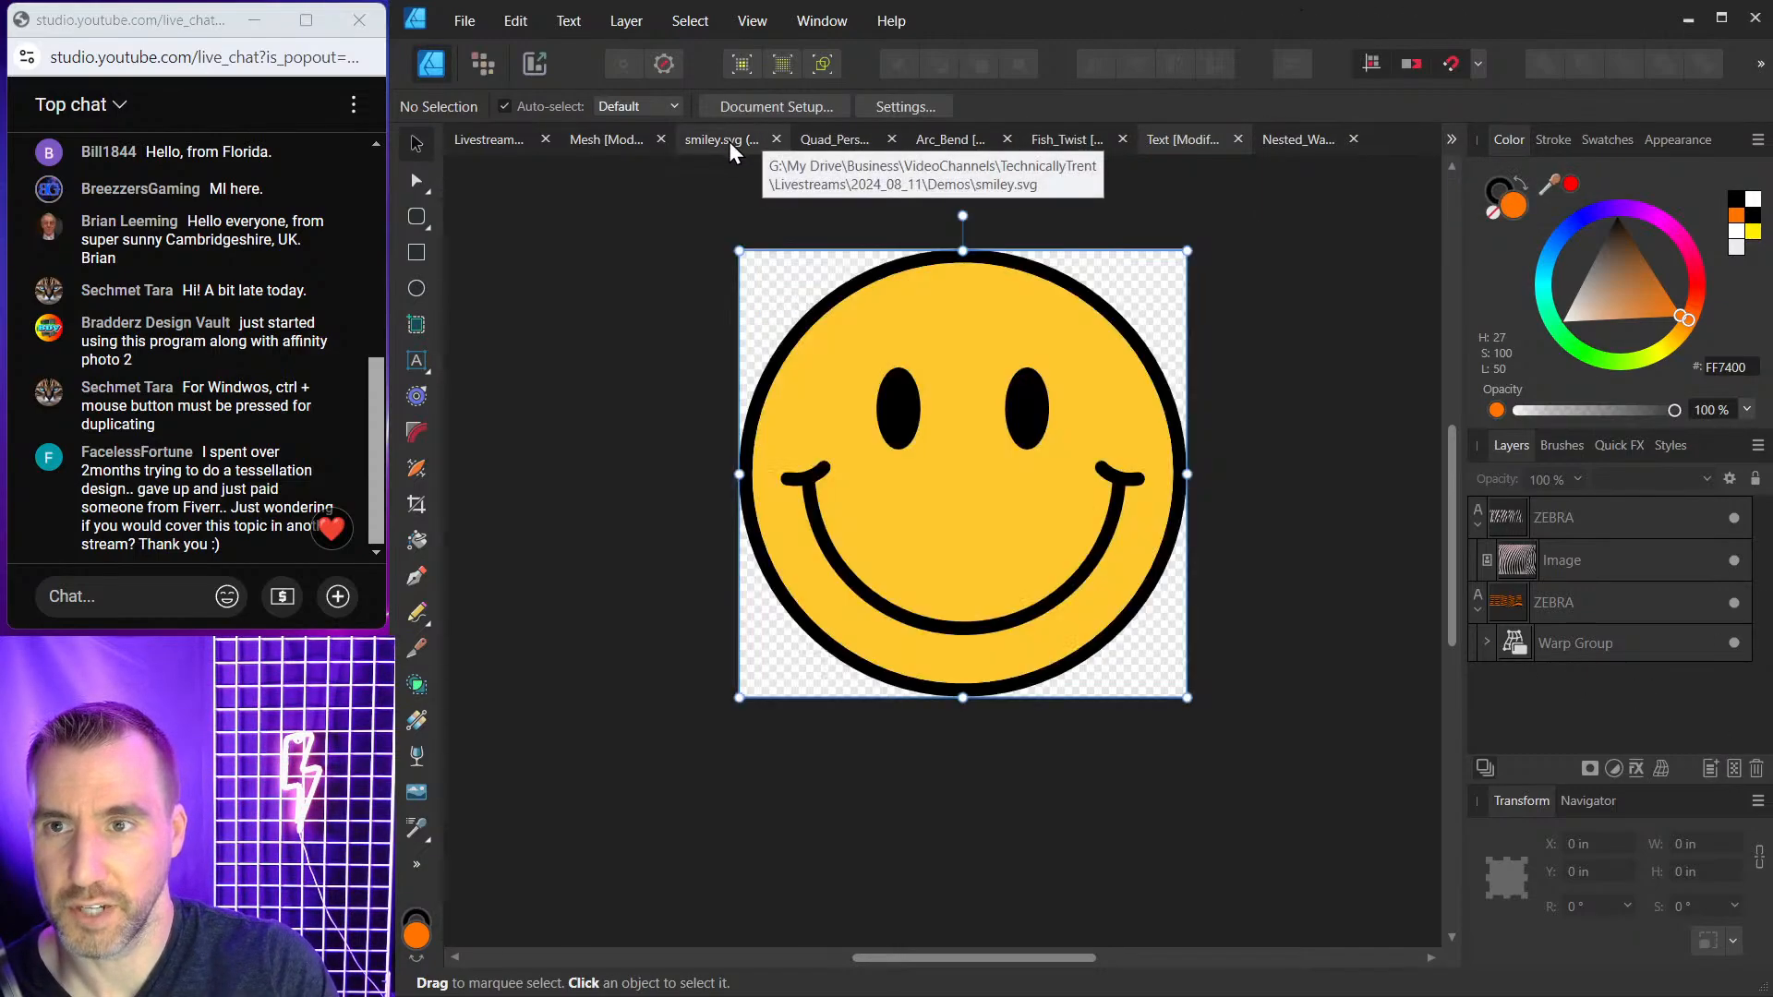
pyautogui.click(776, 139)
pyautogui.click(813, 139)
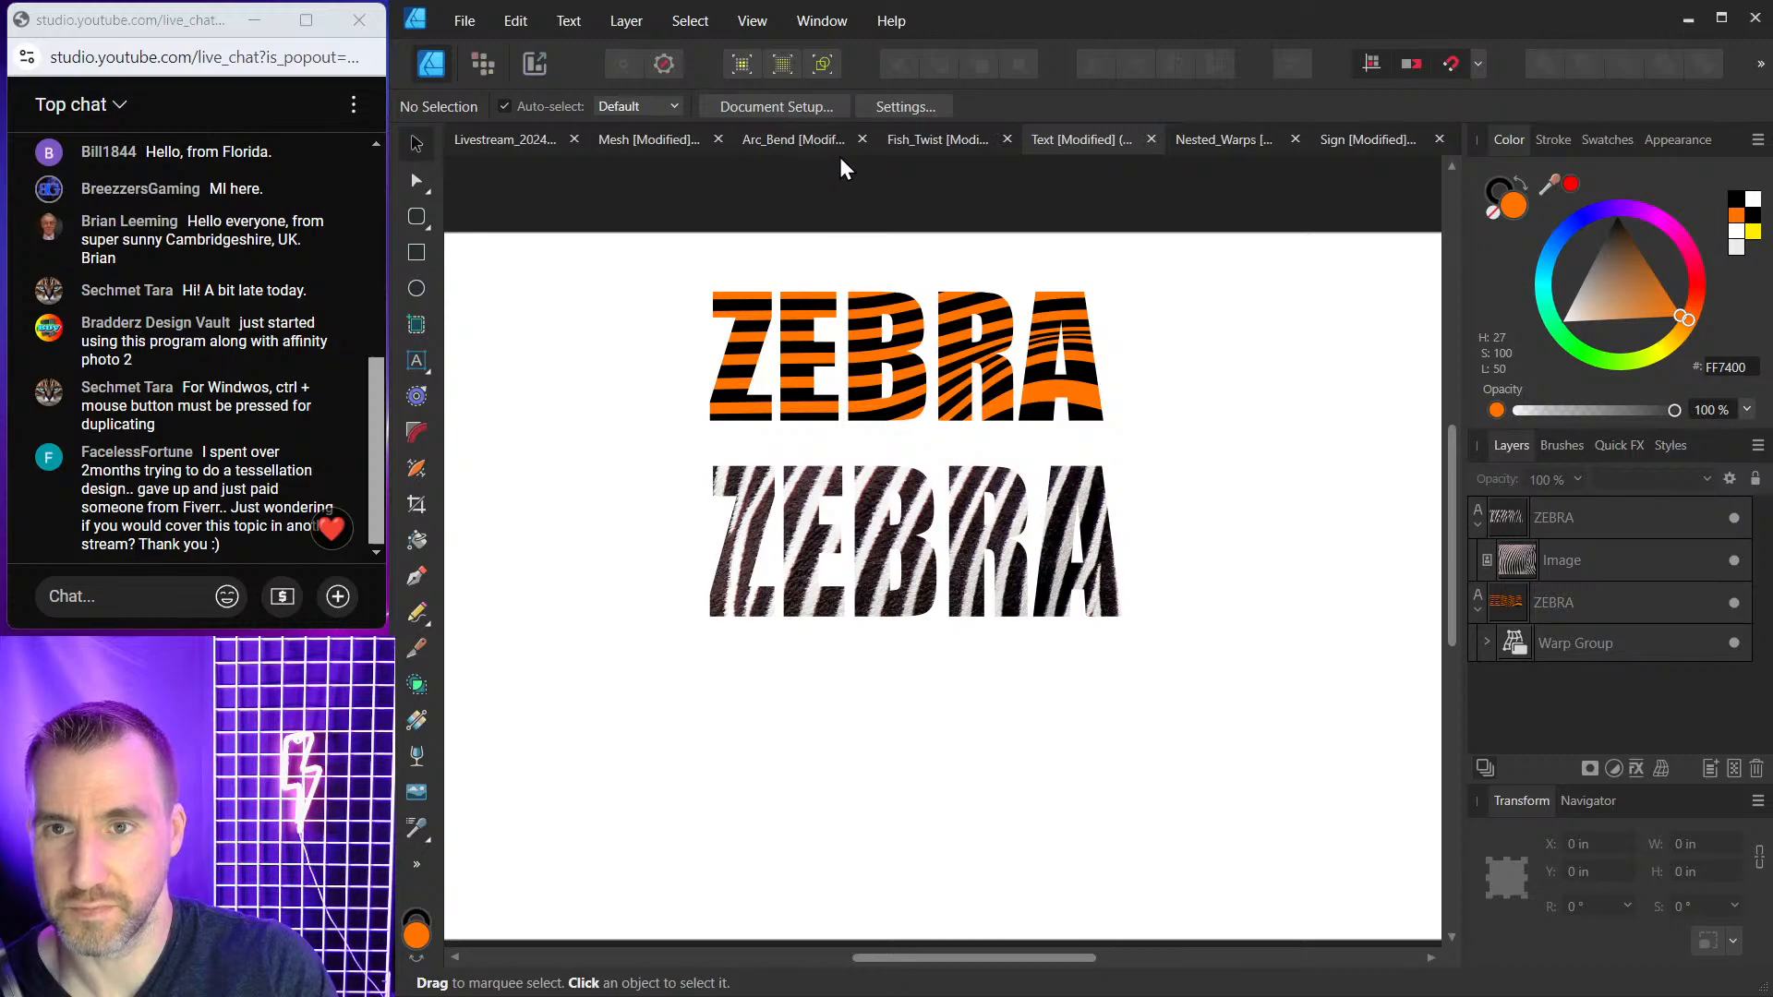
pyautogui.click(833, 138)
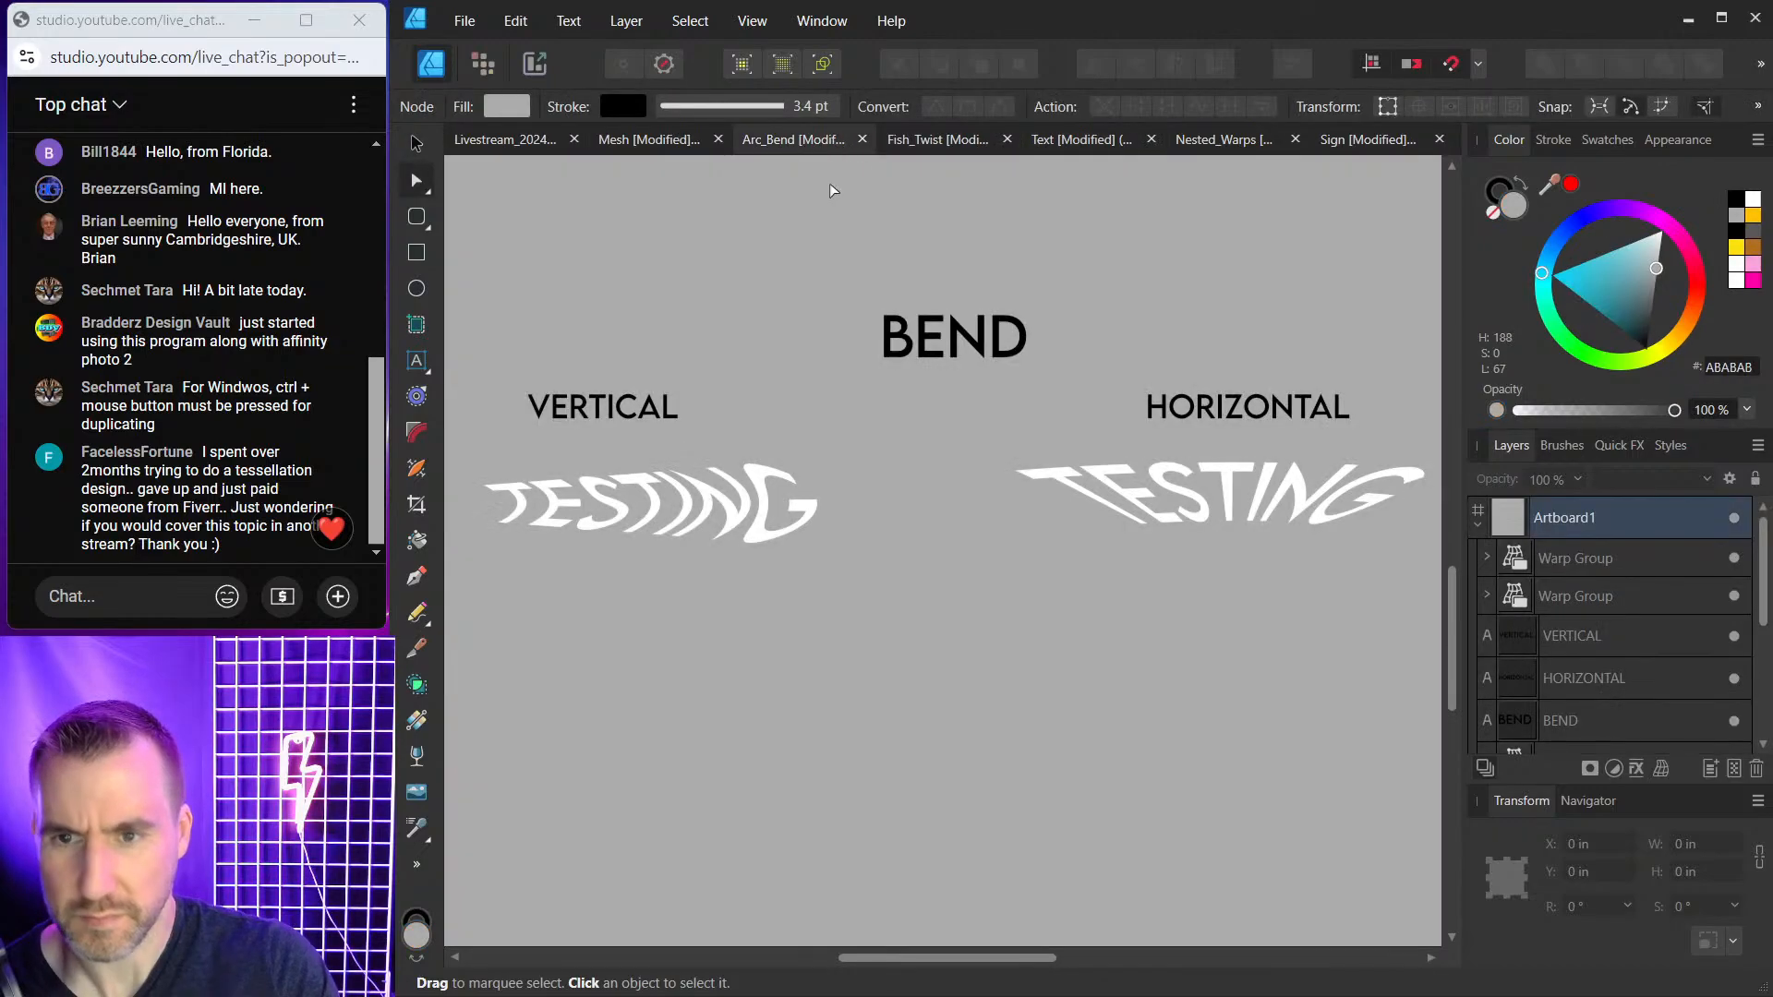
pyautogui.click(868, 148)
pyautogui.click(1069, 544)
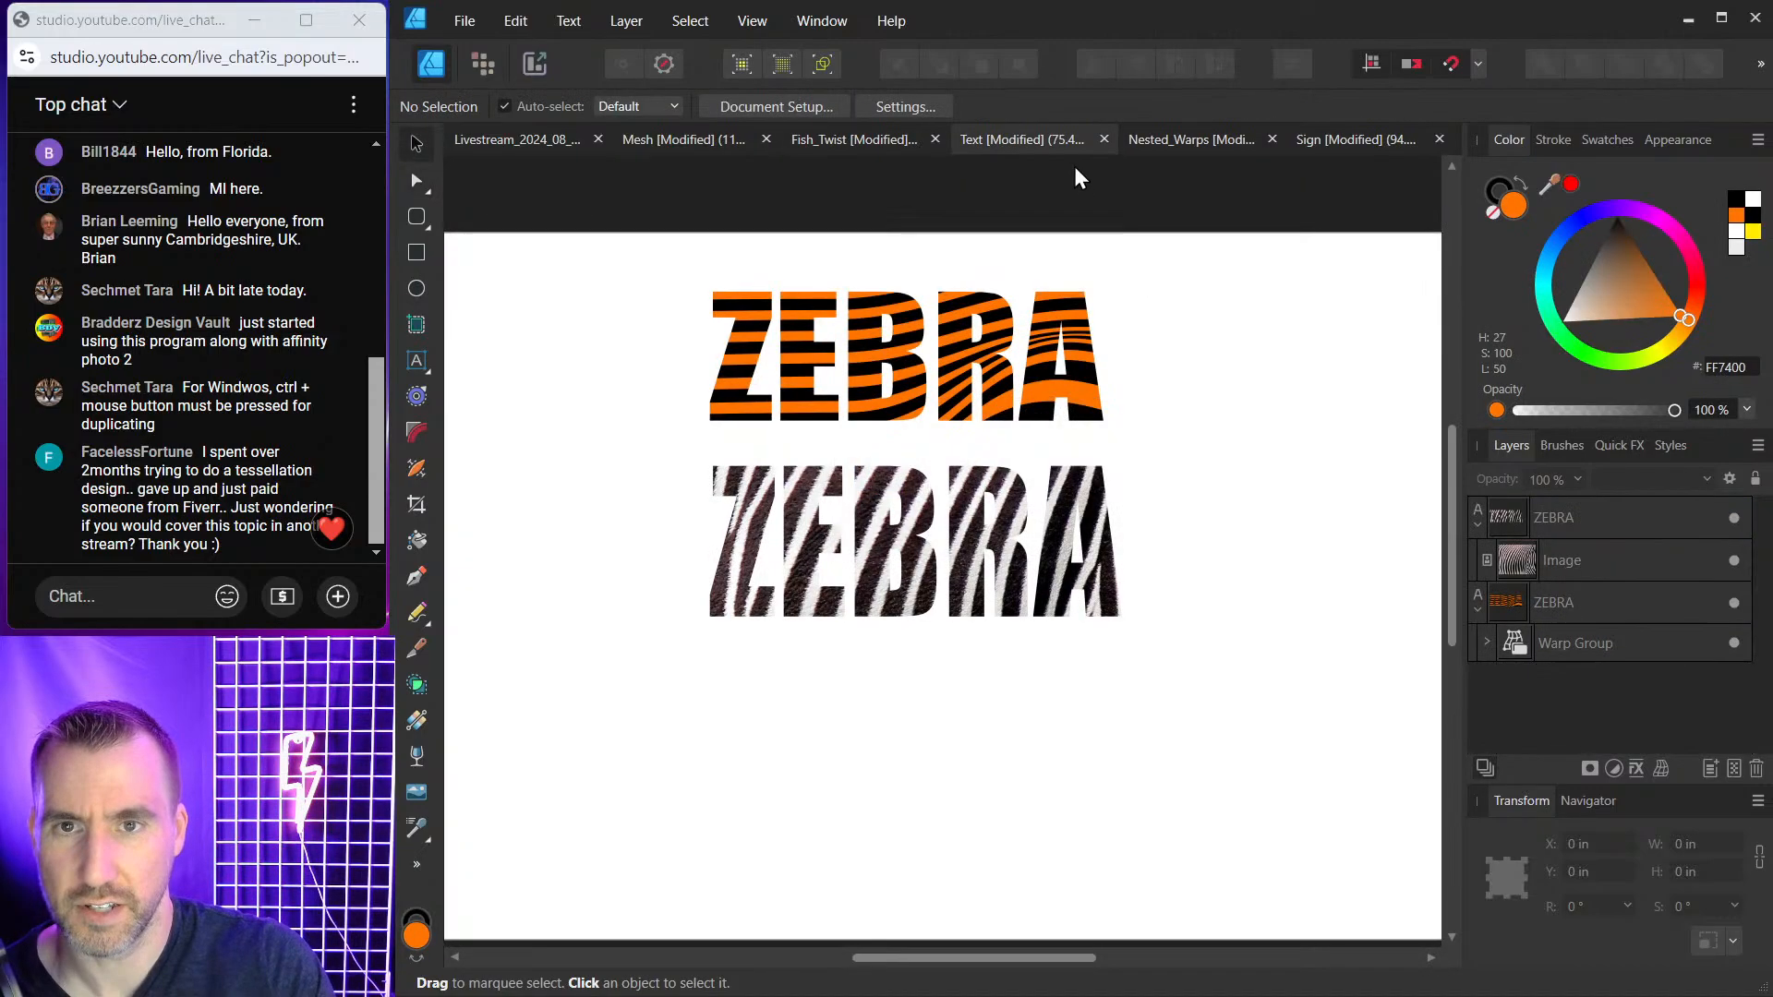
# Close the Text, Nested_Warps, Fish_Twist and Mesh documents, discarding their changes.
pyautogui.click(1105, 139)
pyautogui.click(1069, 529)
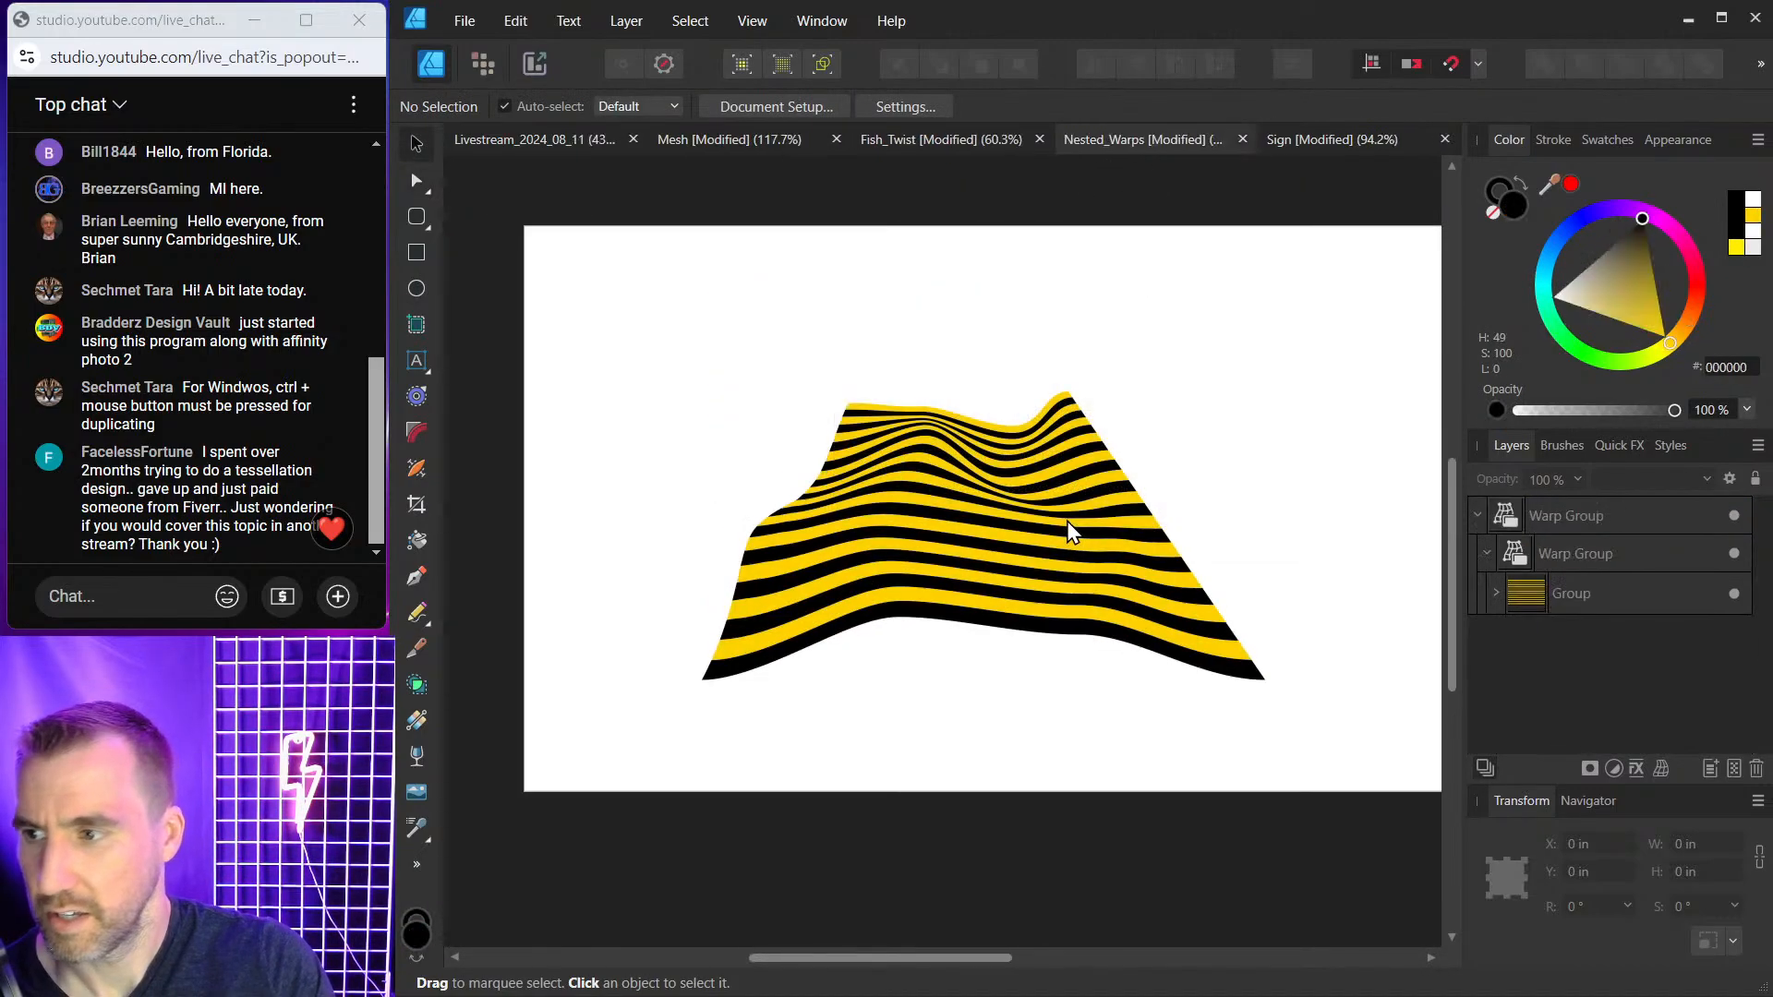
pyautogui.click(1242, 139)
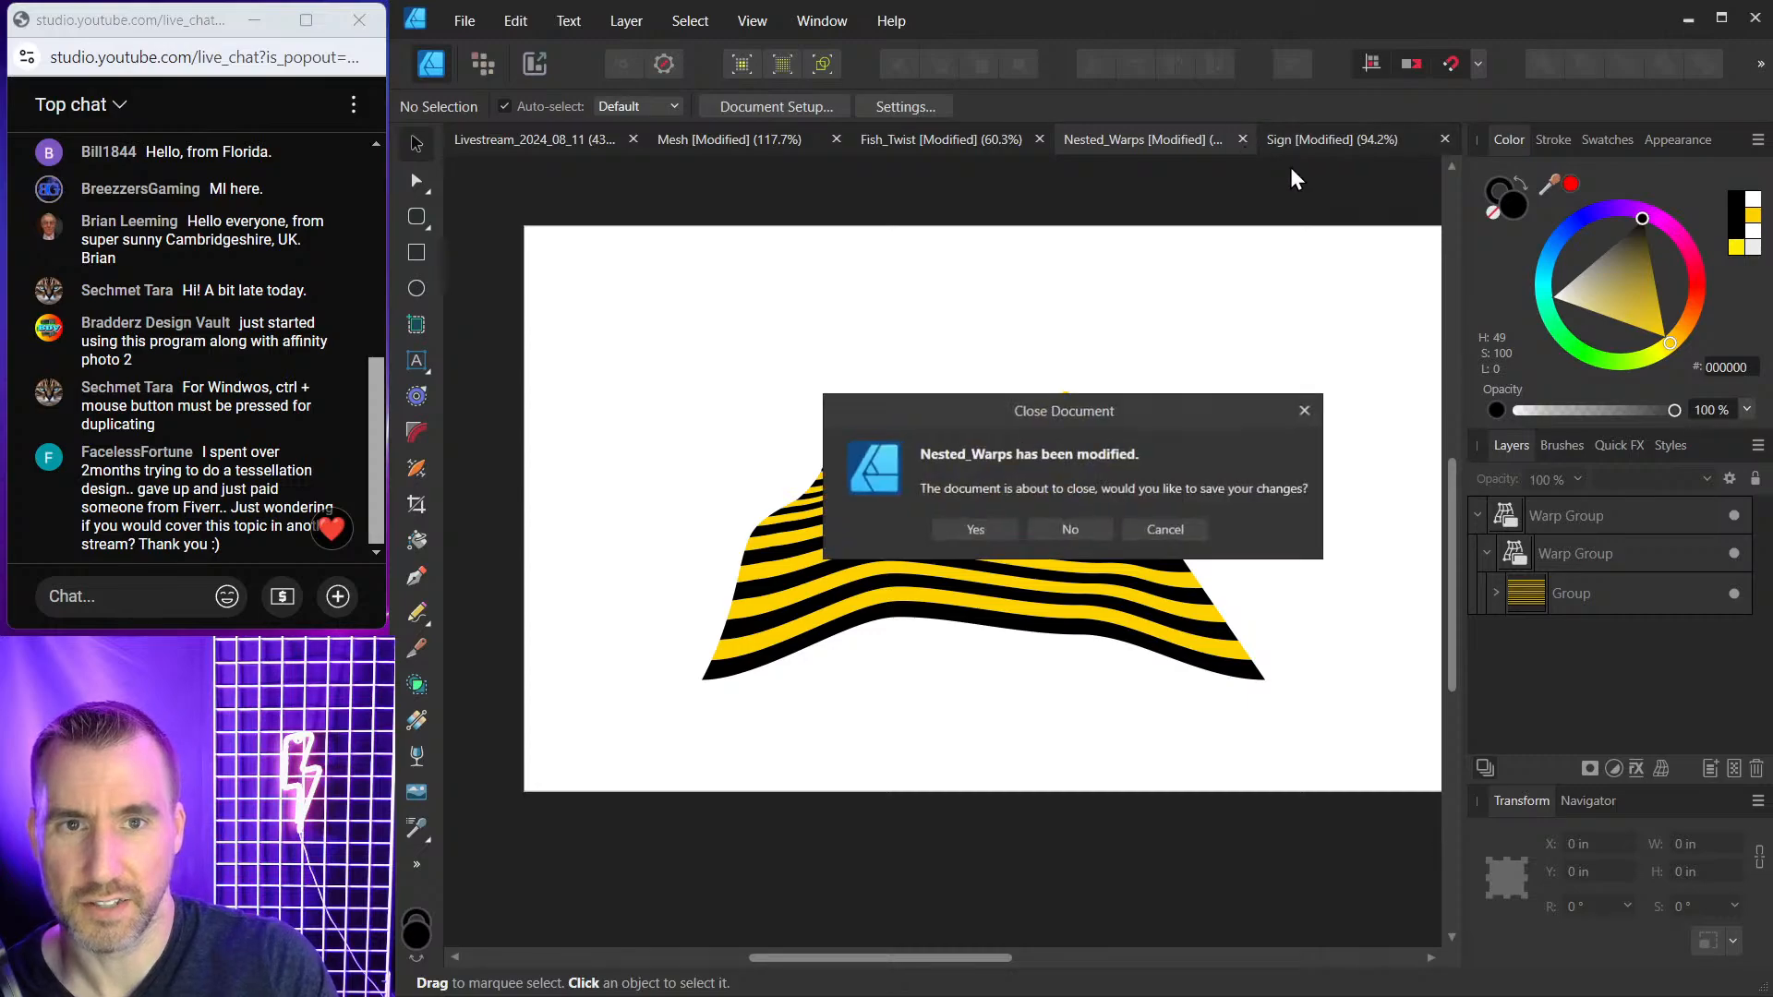
pyautogui.click(1070, 529)
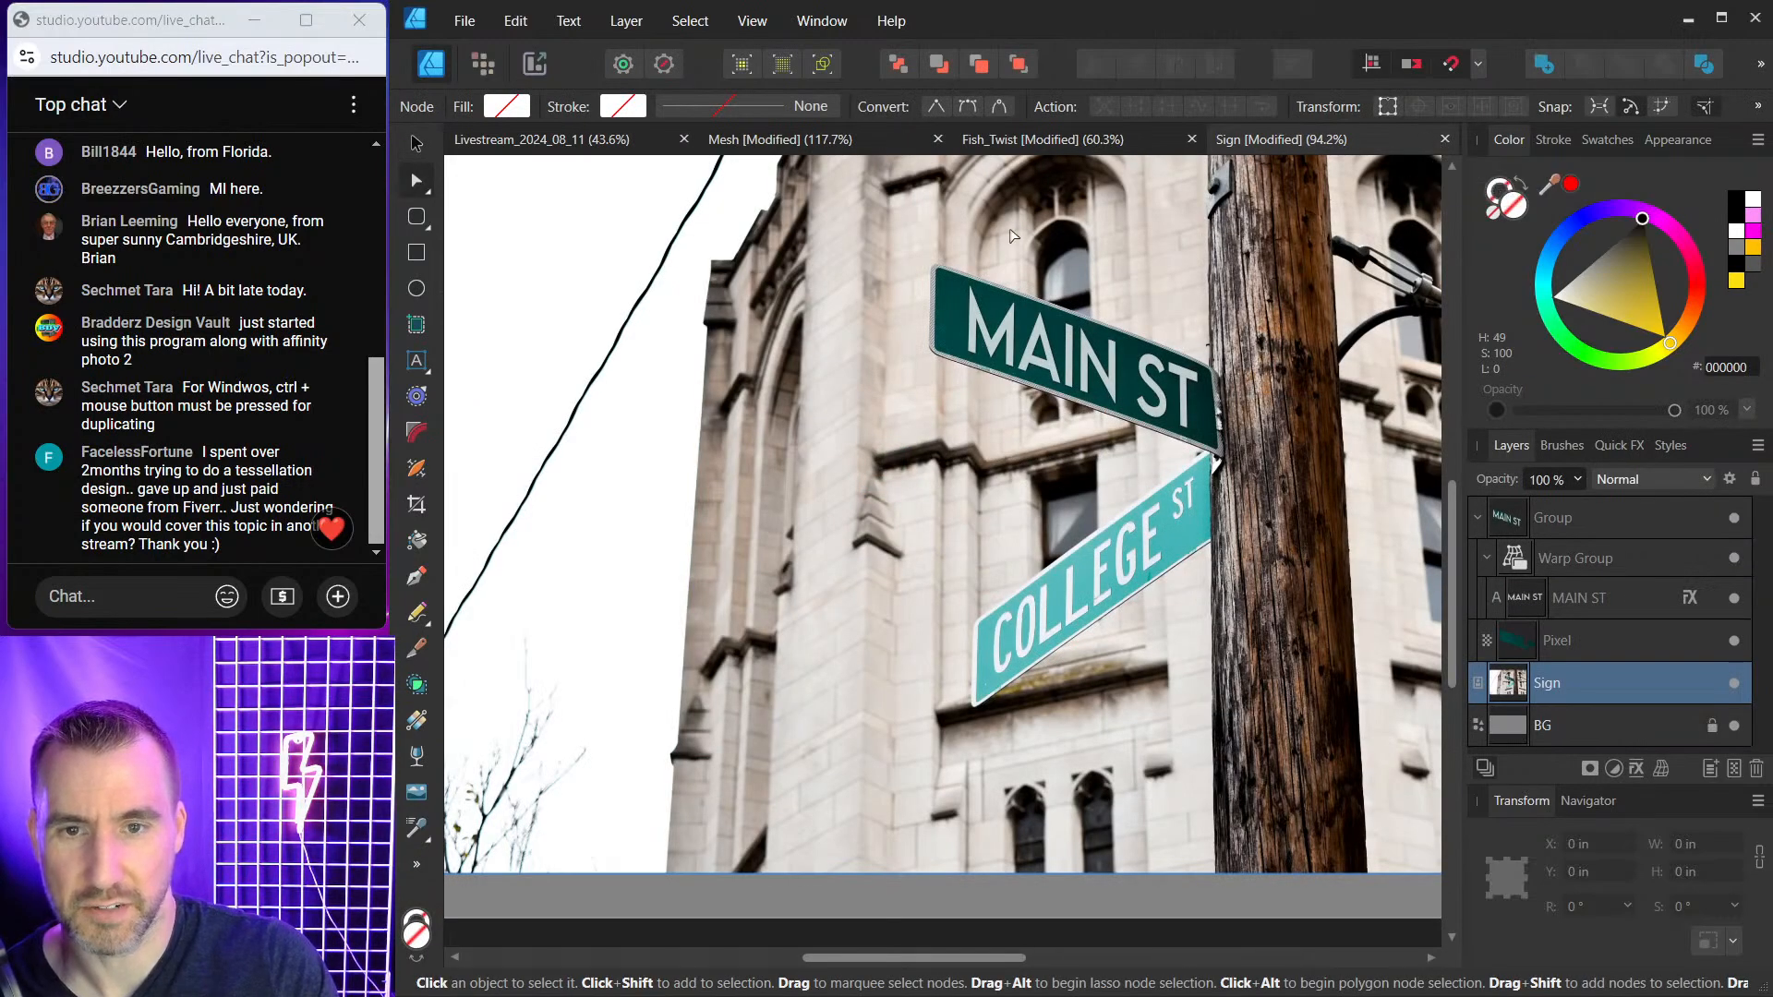
pyautogui.click(1192, 138)
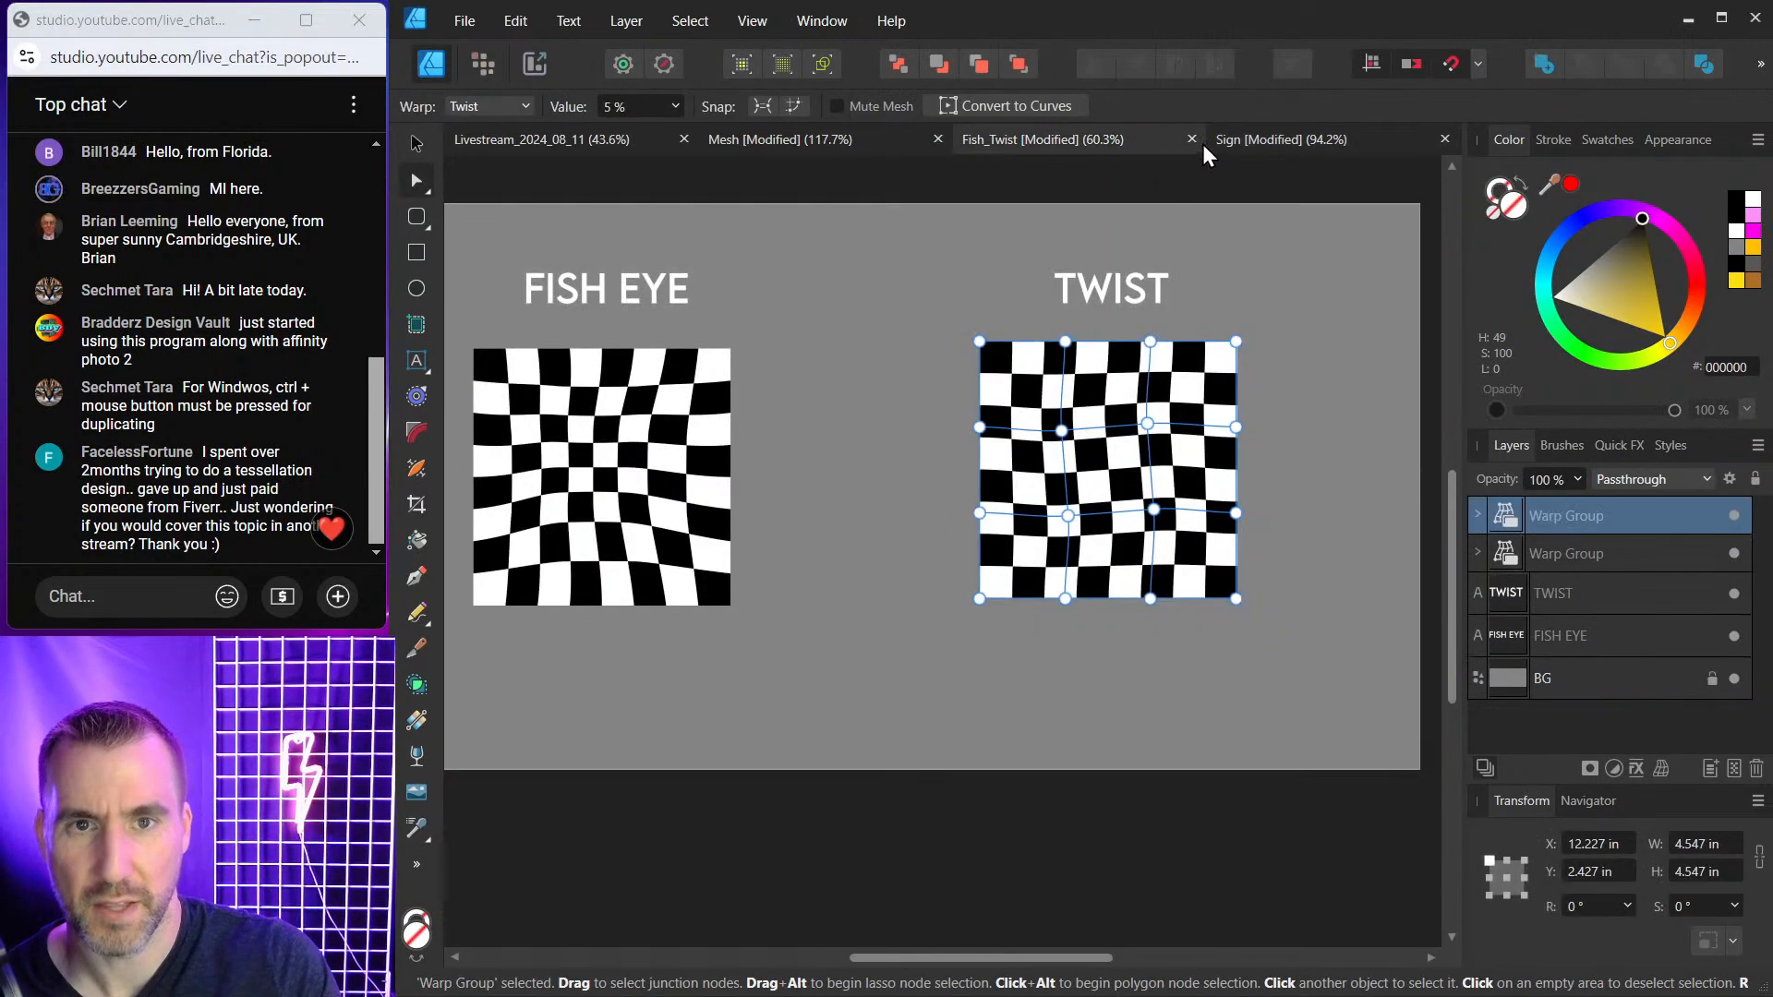
pyautogui.click(1071, 530)
pyautogui.click(1105, 138)
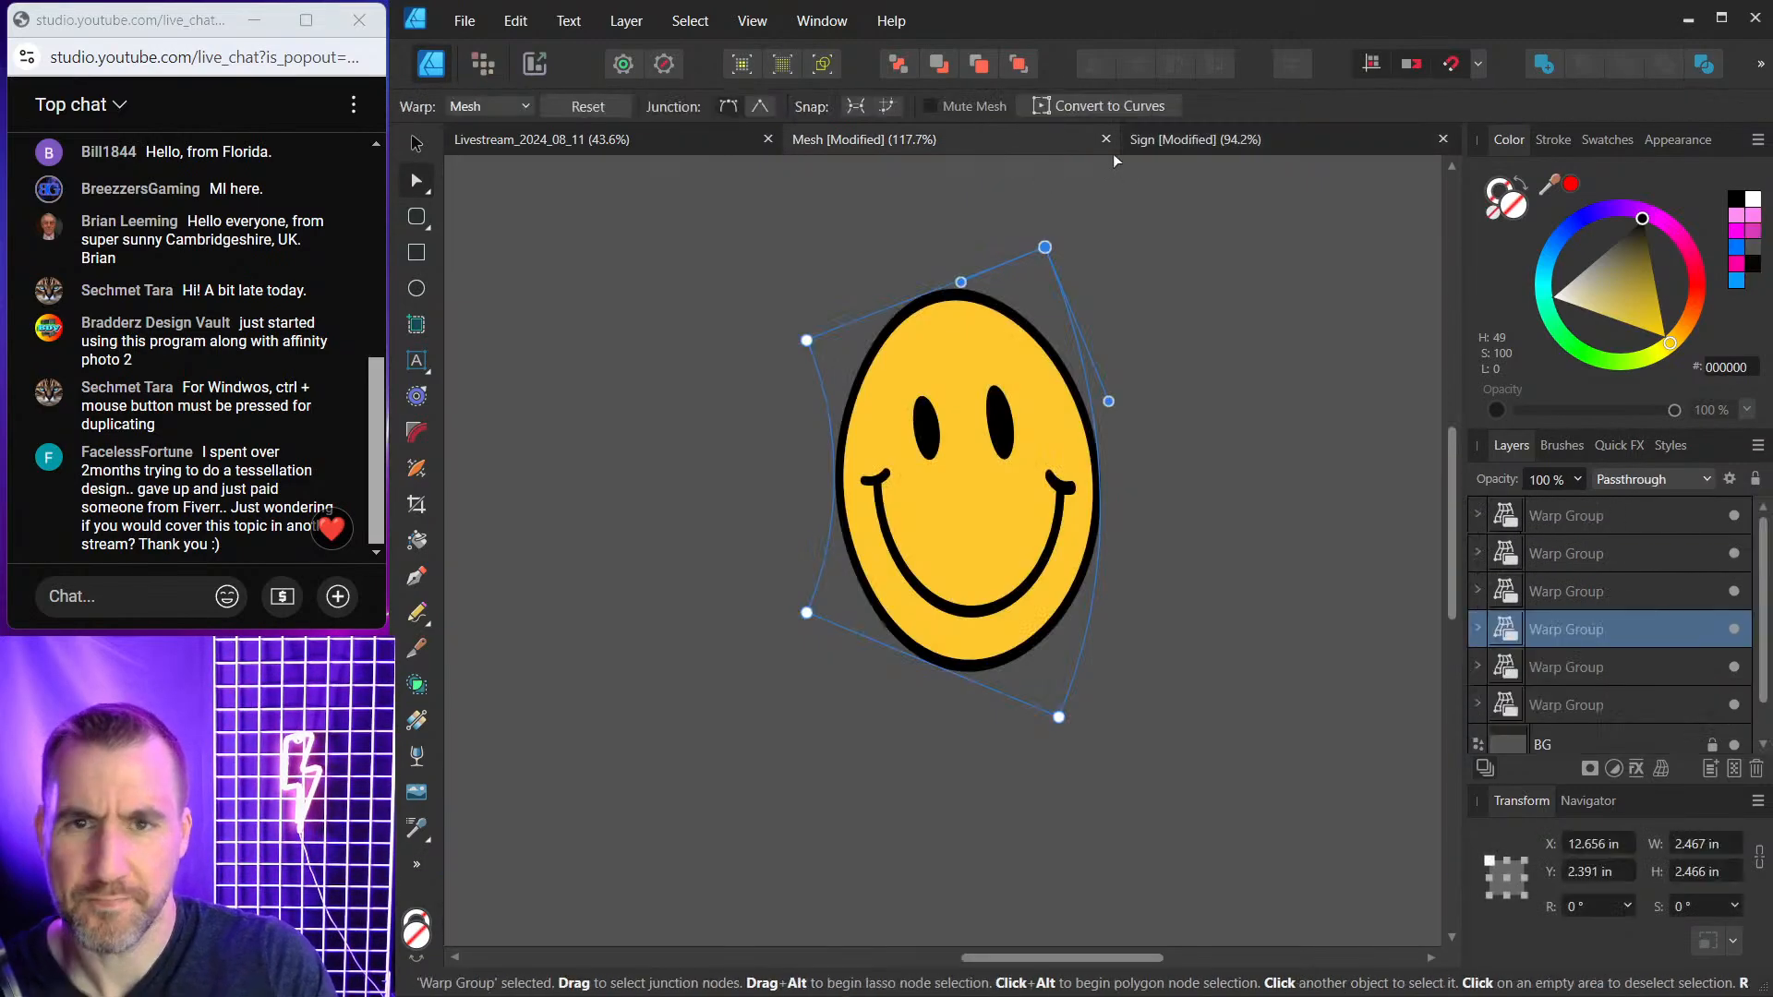
pyautogui.click(1071, 526)
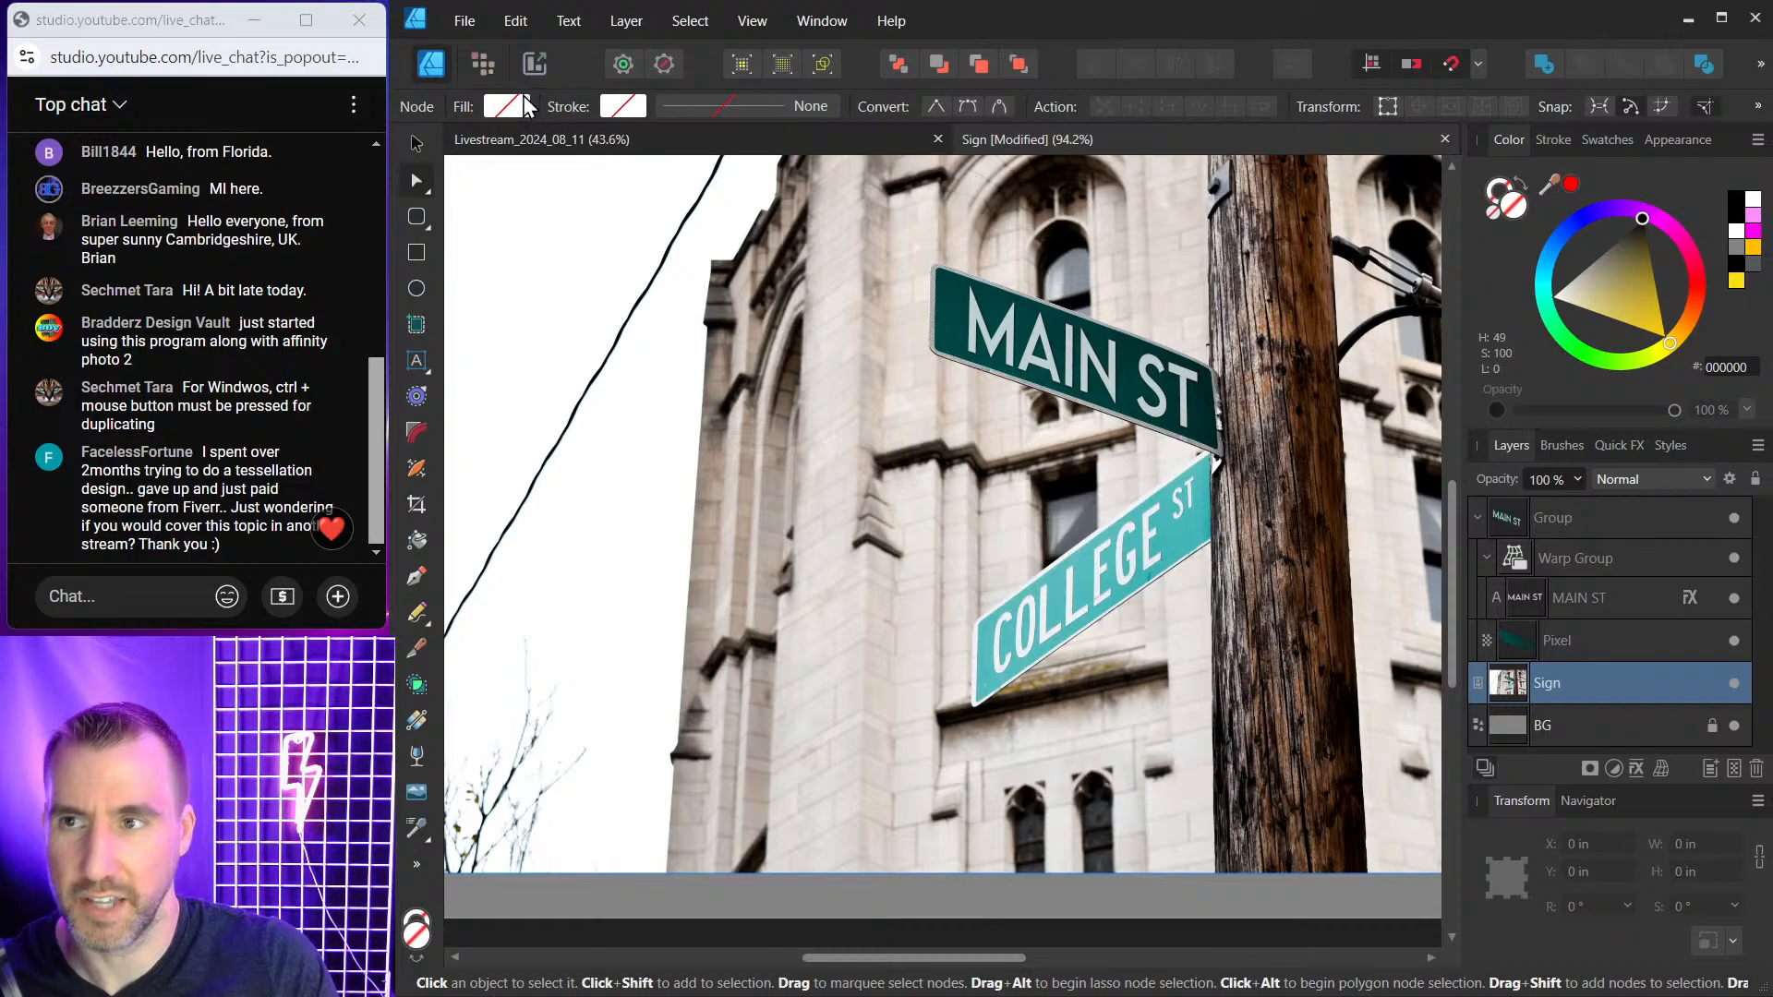
# Create a landscape Letter document, 11 x 8.5 in at 300 DPI, and draw a light grey square about 3.27 in wide on its upper left area.
pyautogui.click(464, 20)
pyautogui.press('Escape')
pyautogui.hotkey('ctrl', 'n')
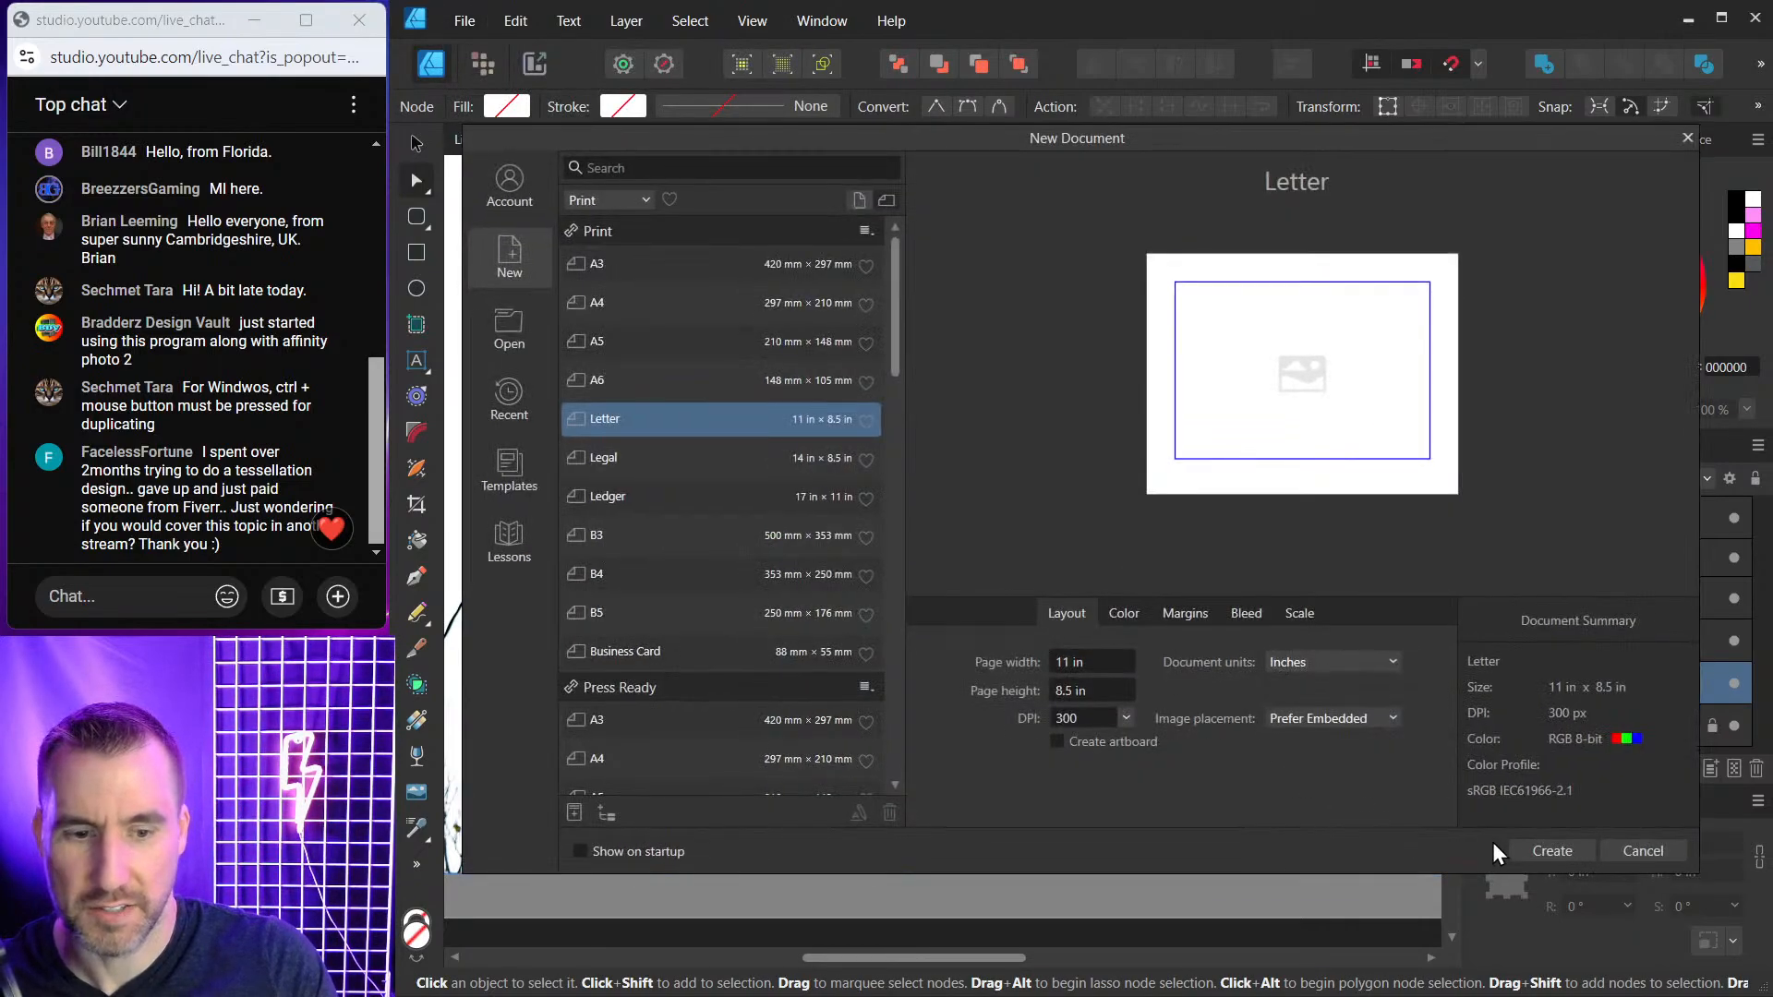
pyautogui.click(1541, 850)
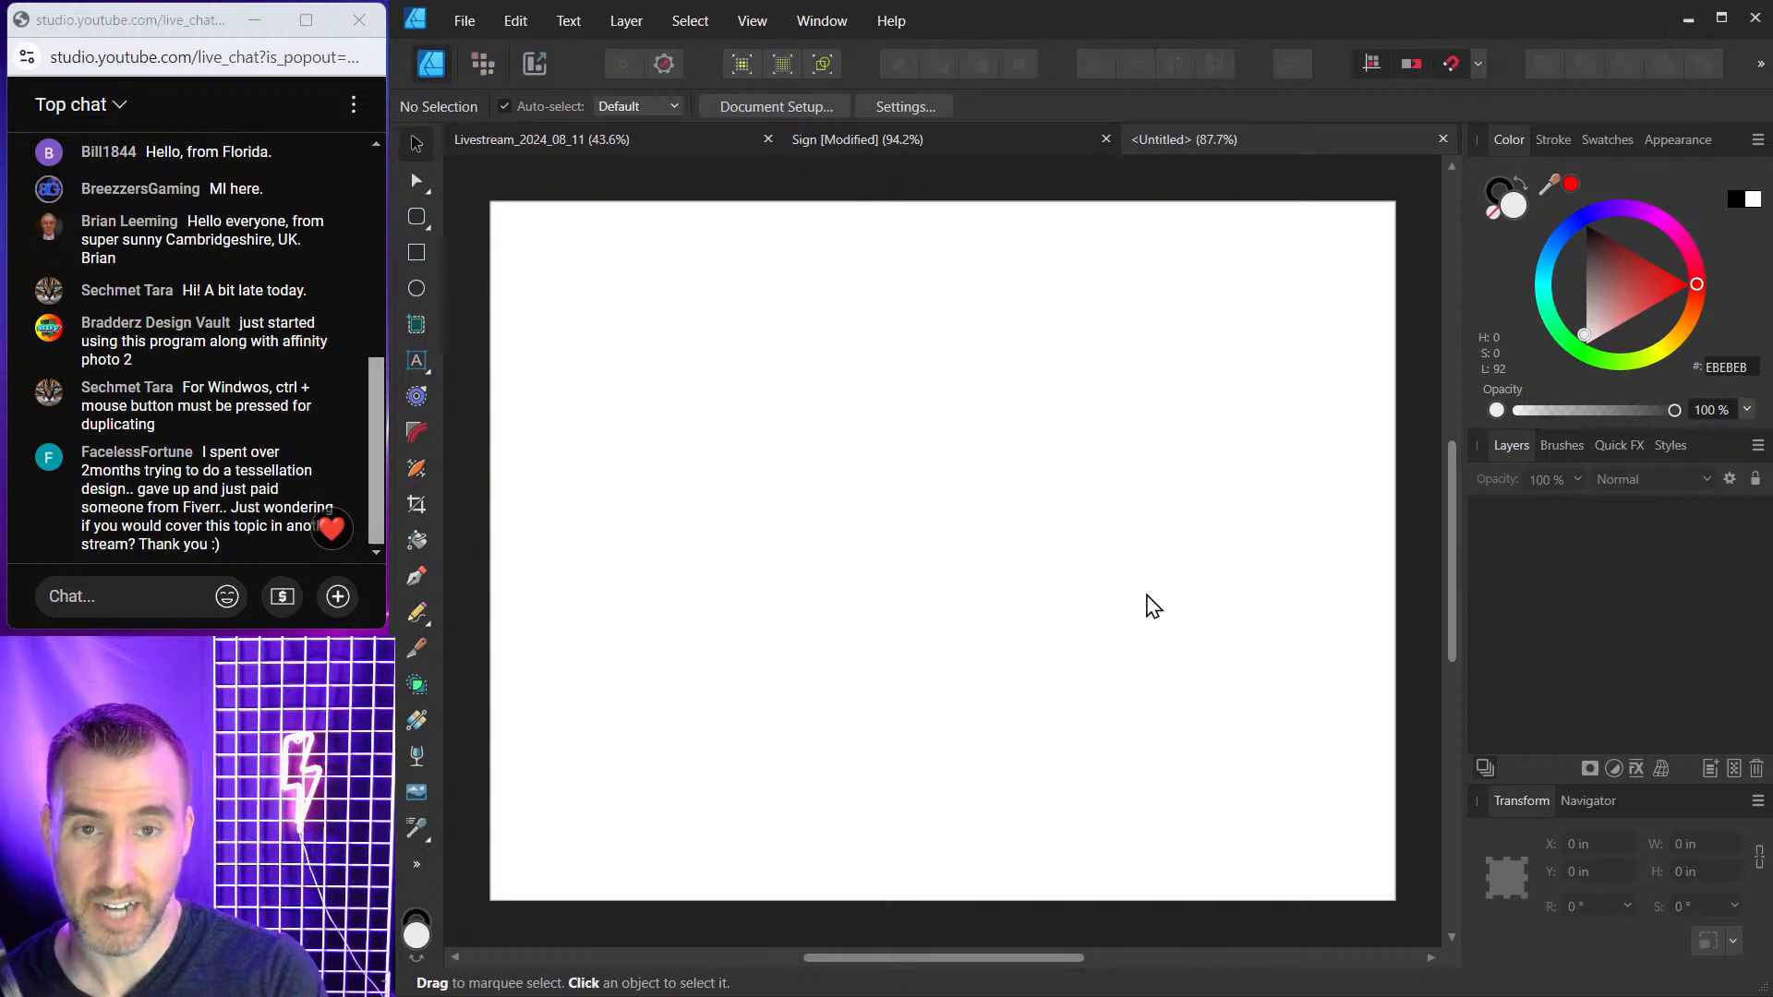
pyautogui.click(417, 252)
pyautogui.moveTo(660, 313); pyautogui.dragTo(981, 526)
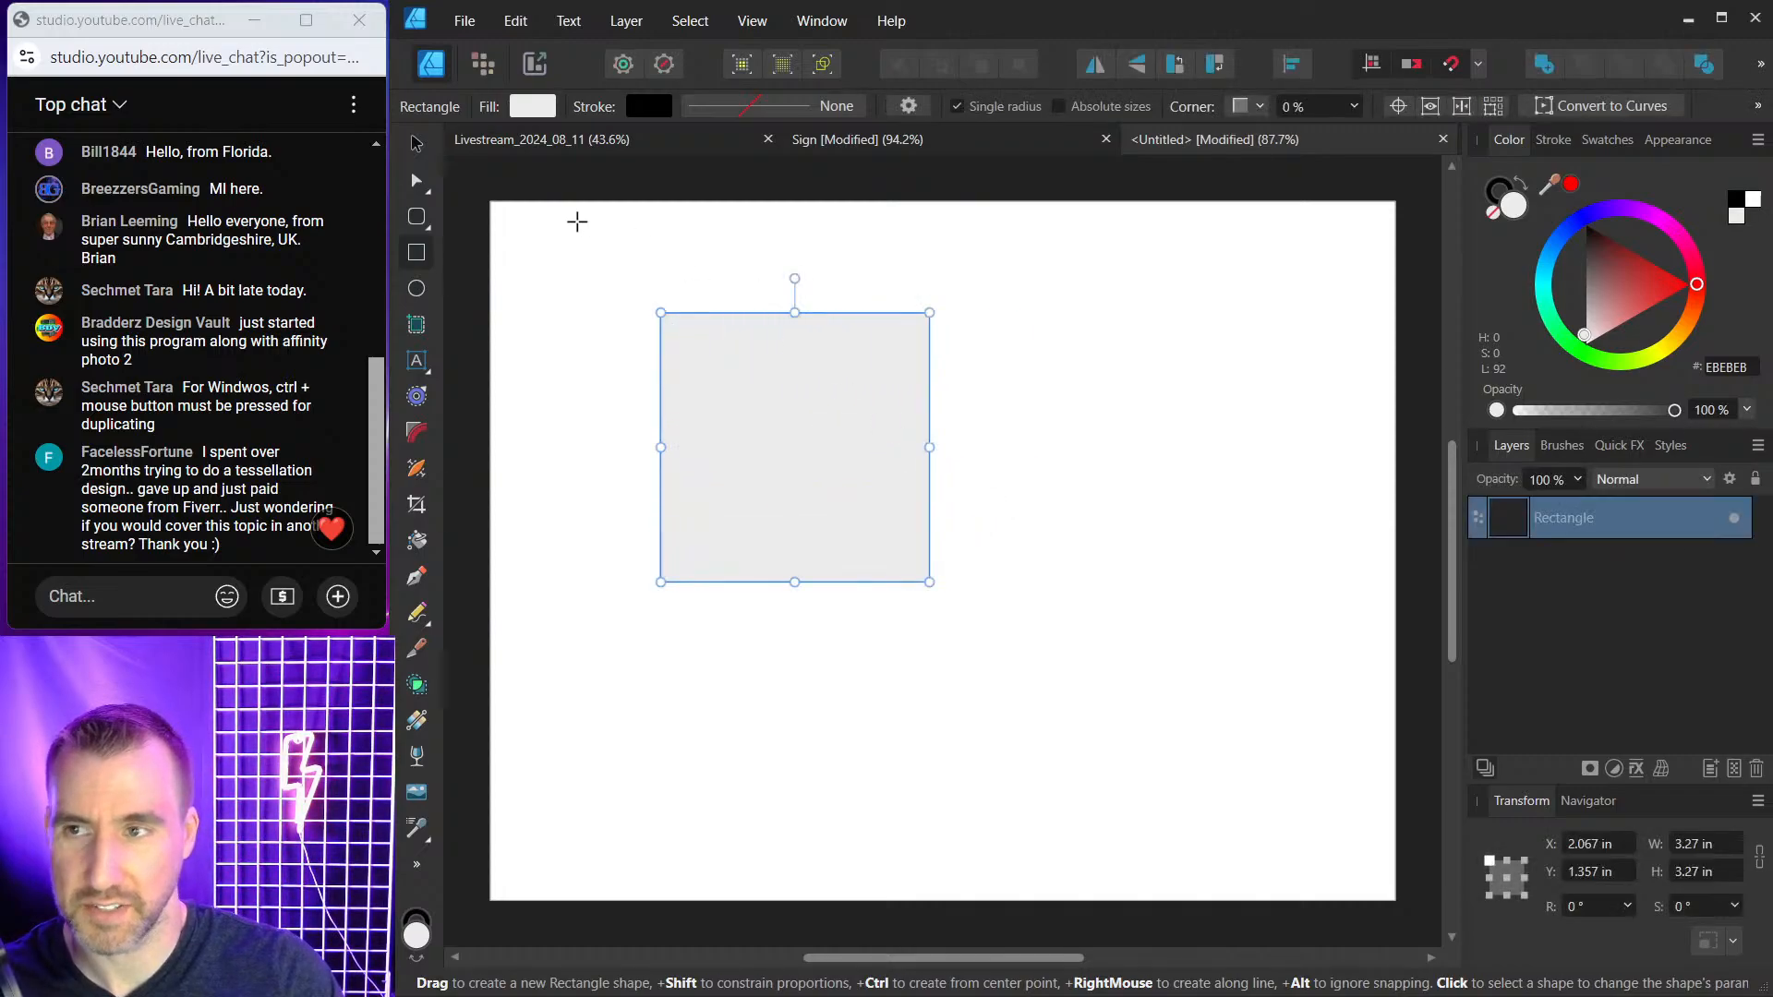
# Fill the square with red (#D91212) and duplicate it against its right edge, colouring the copy blue (#1230D9).
pyautogui.click(1664, 281)
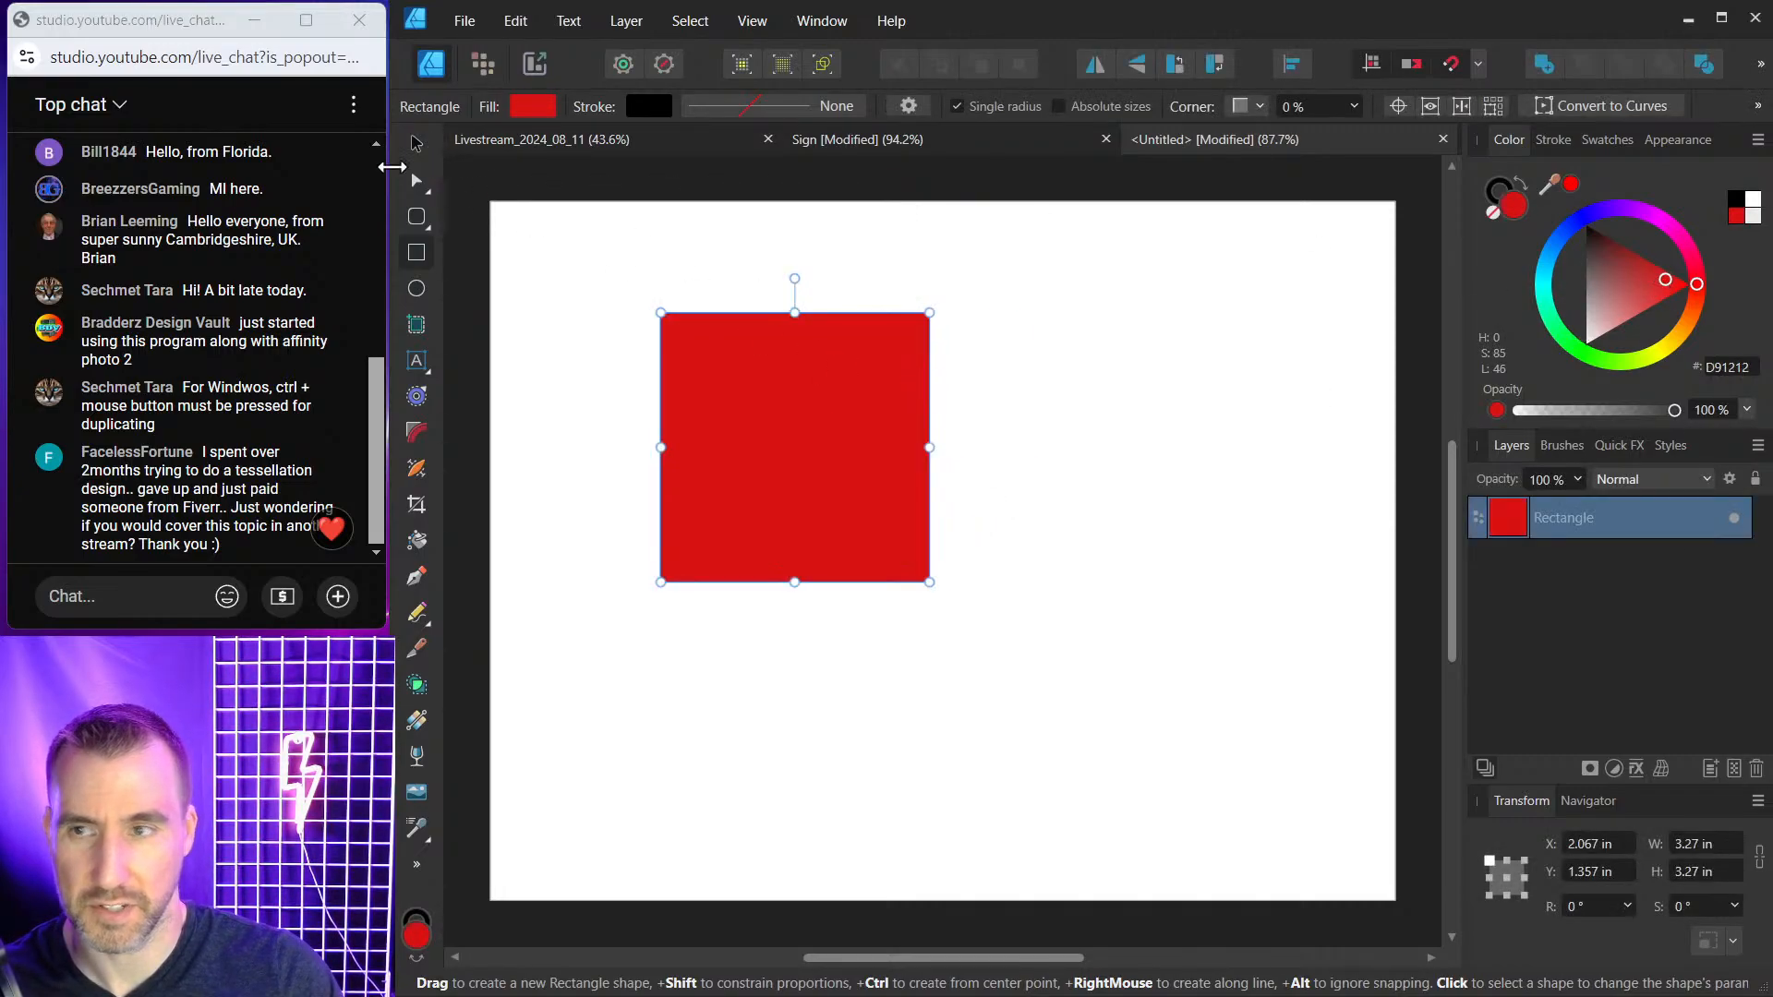
pyautogui.click(416, 144)
pyautogui.moveTo(891, 448); pyautogui.dragTo(1081, 432)
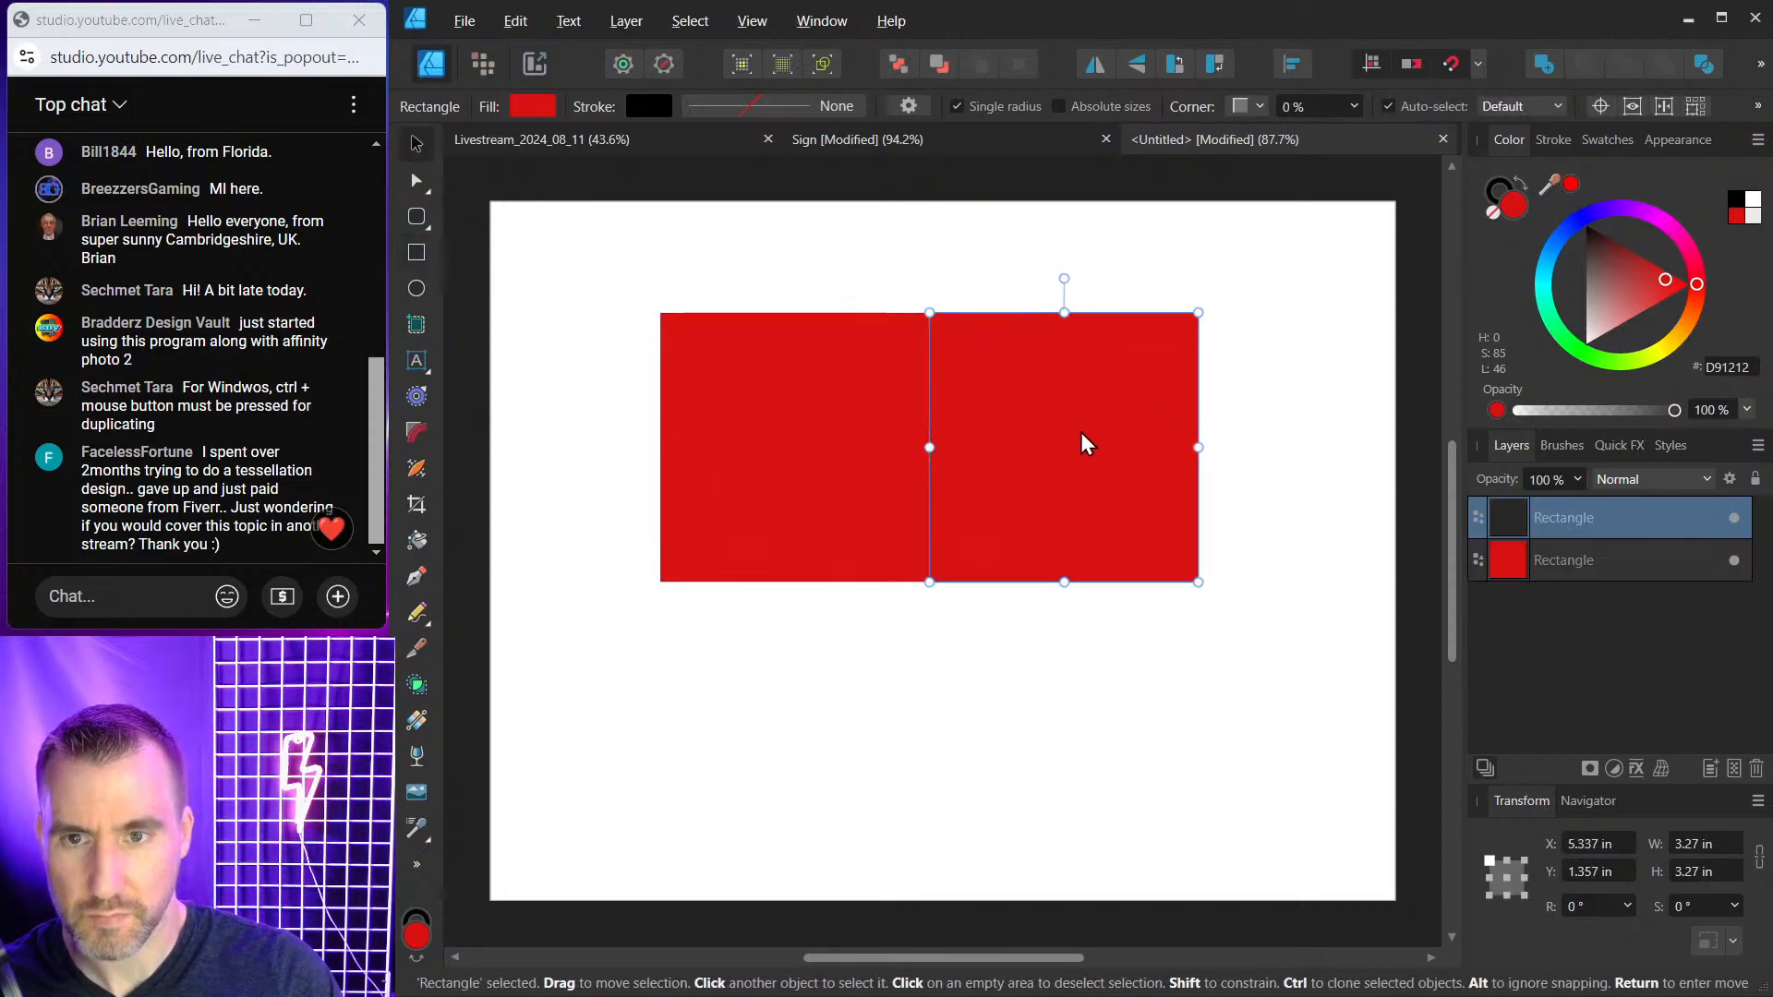
pyautogui.click(1570, 223)
# Complete a two-by-two grid with two more duplicates below, colouring the lower-left one green (#12D915) and the lower-right one orange (#D97D12).
pyautogui.moveTo(960, 379); pyautogui.dragTo(705, 646)
pyautogui.click(1575, 351)
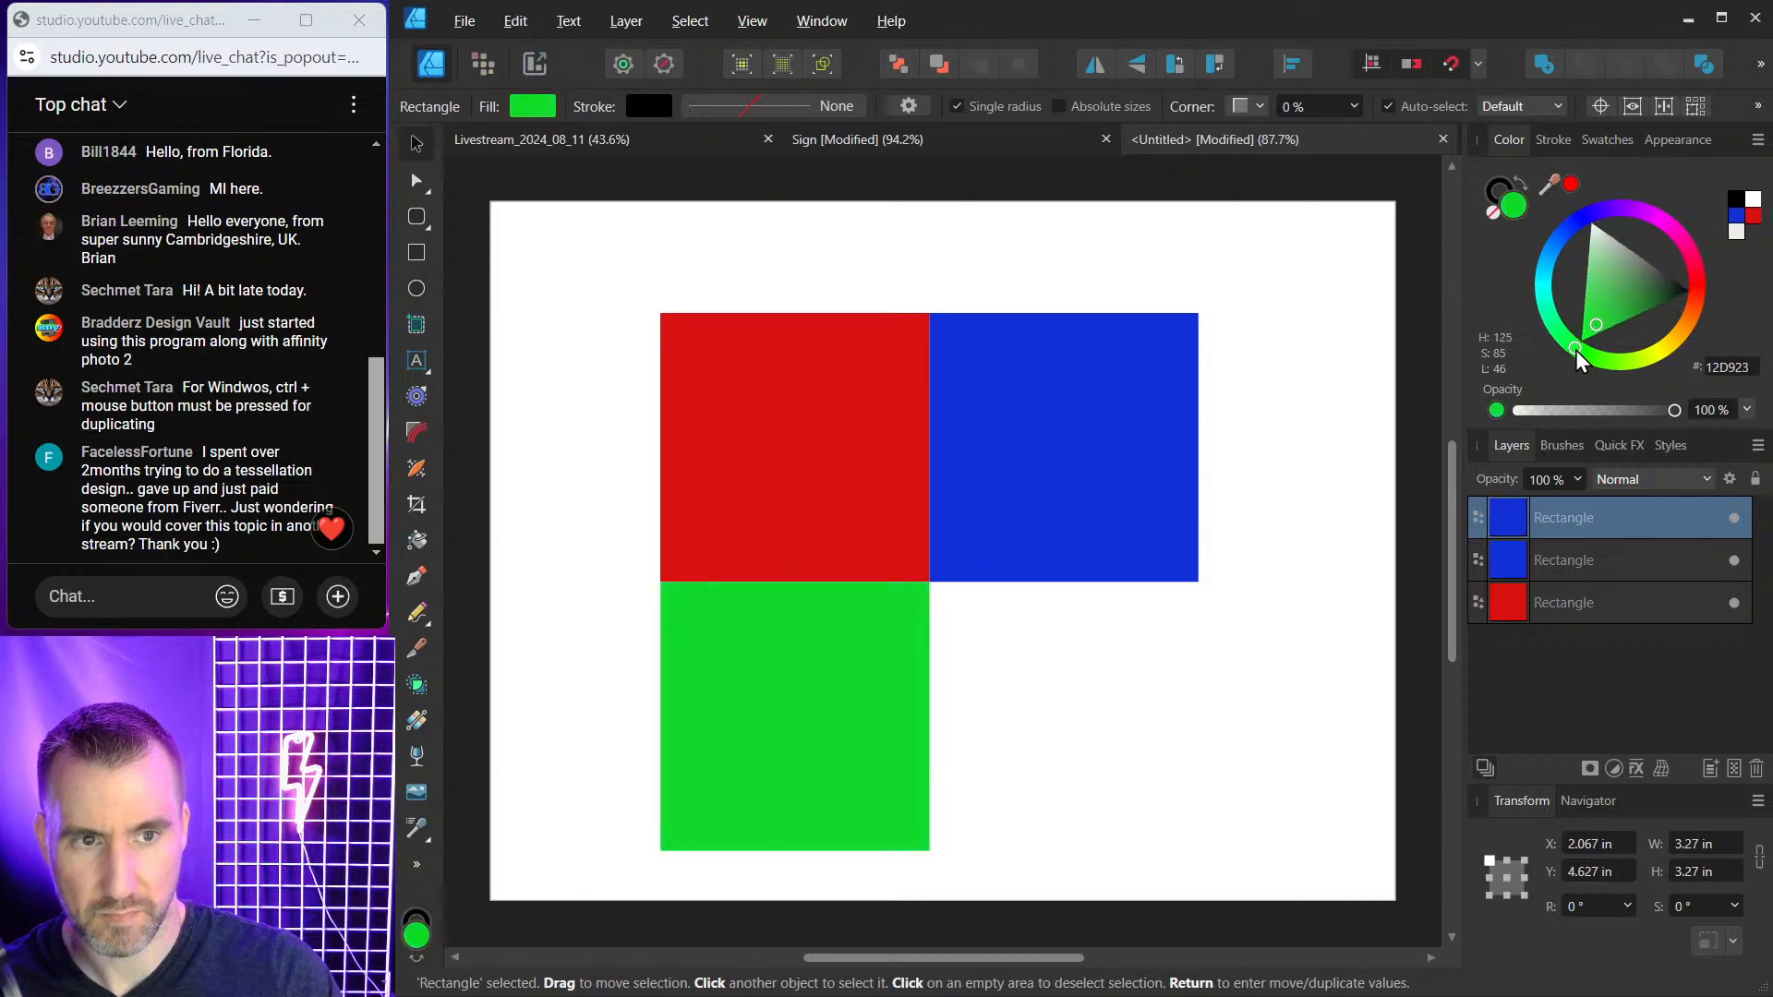
pyautogui.moveTo(862, 681); pyautogui.dragTo(1077, 684)
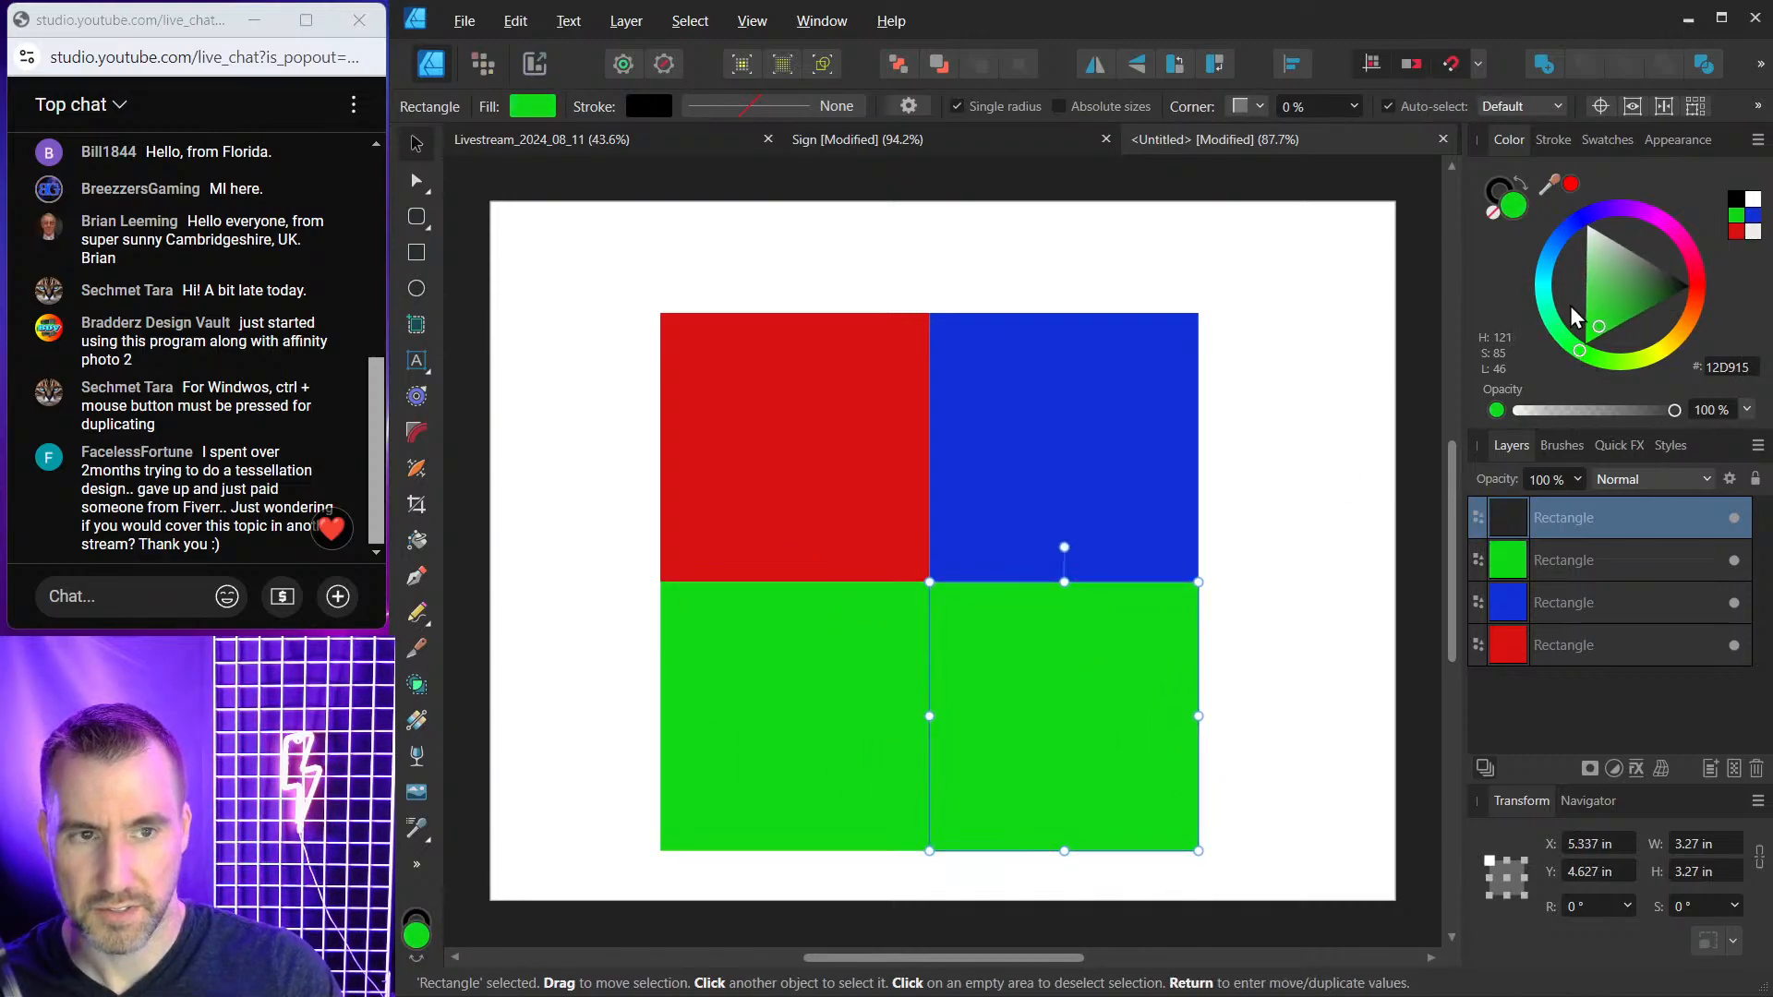
pyautogui.moveTo(1649, 213); pyautogui.dragTo(1682, 325)
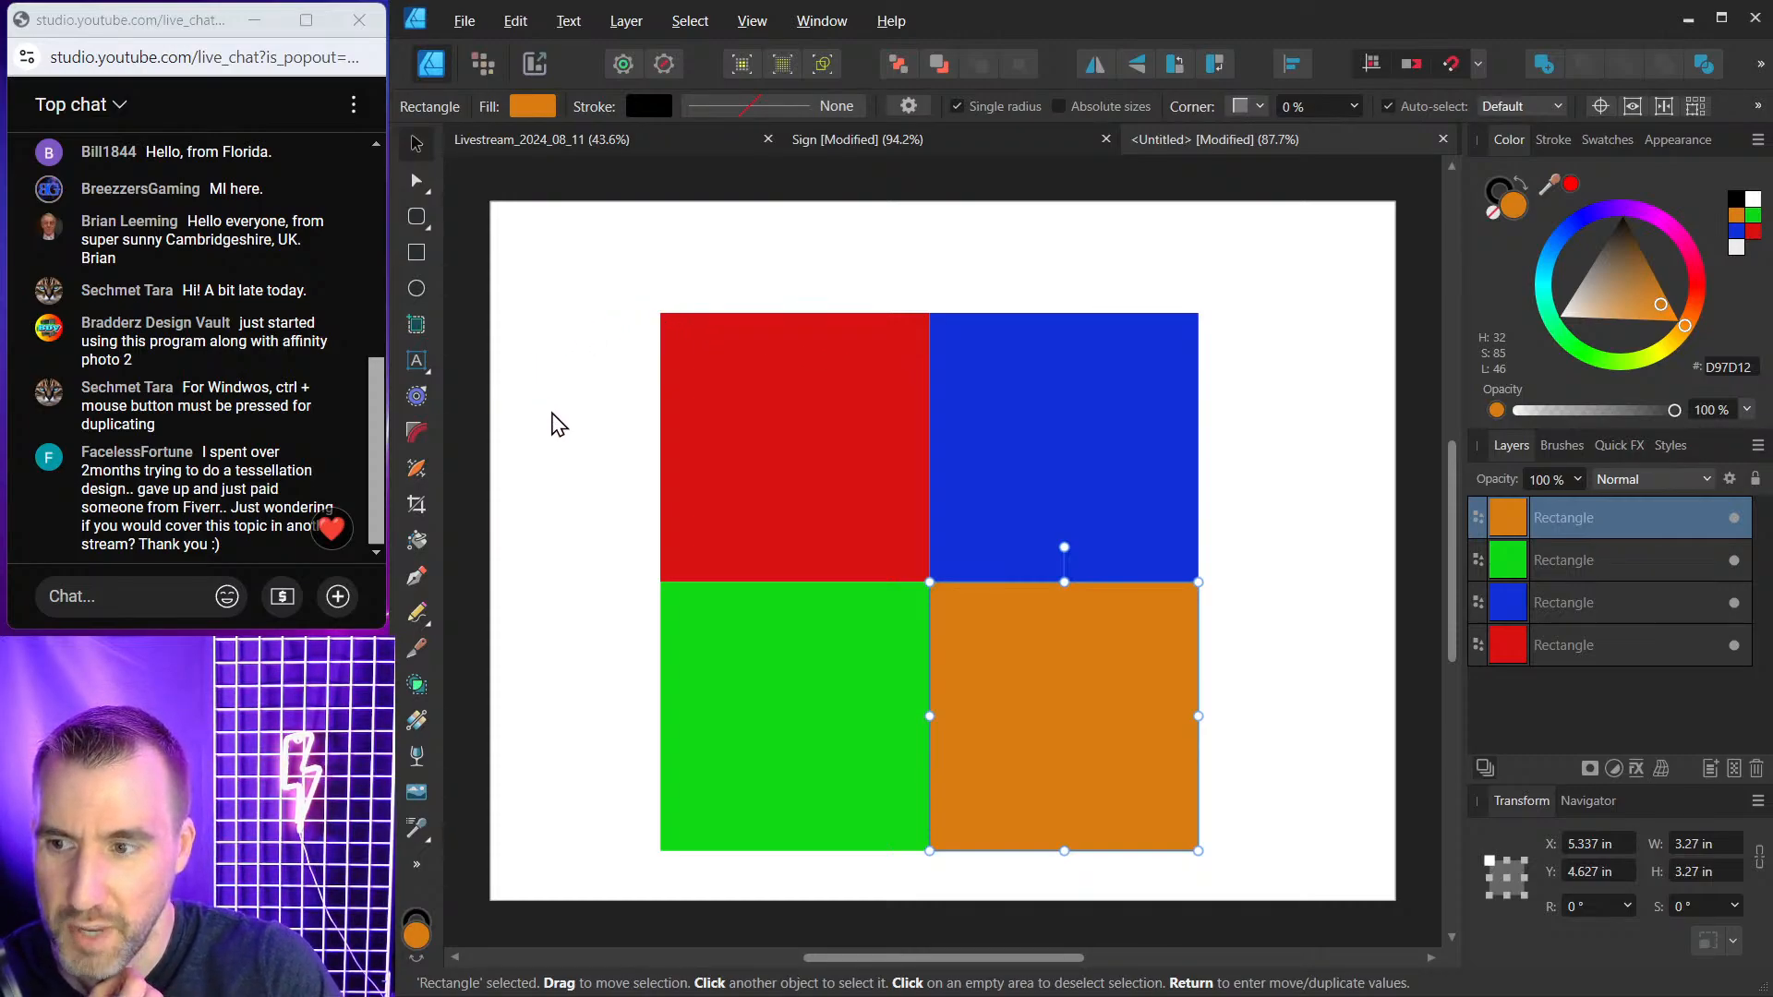
# Try to cut an angular notch into the red square's right edge with the Knife tool.
pyautogui.click(774, 425)
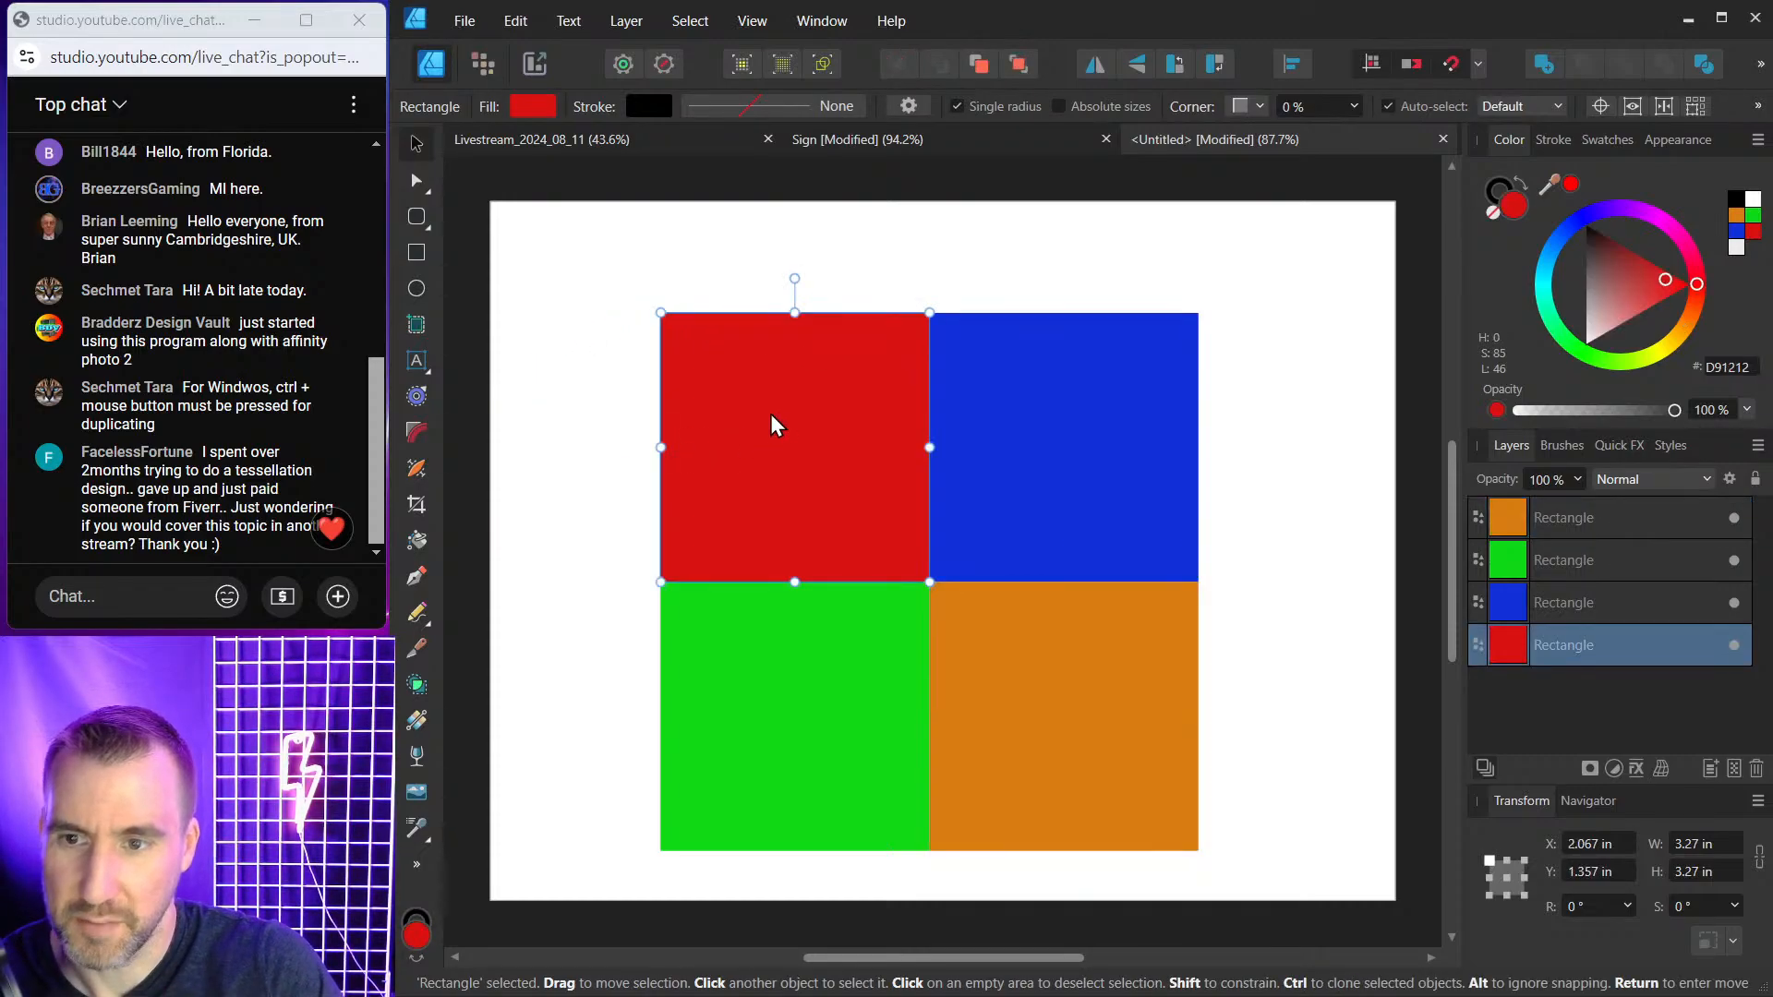
pyautogui.click(420, 645)
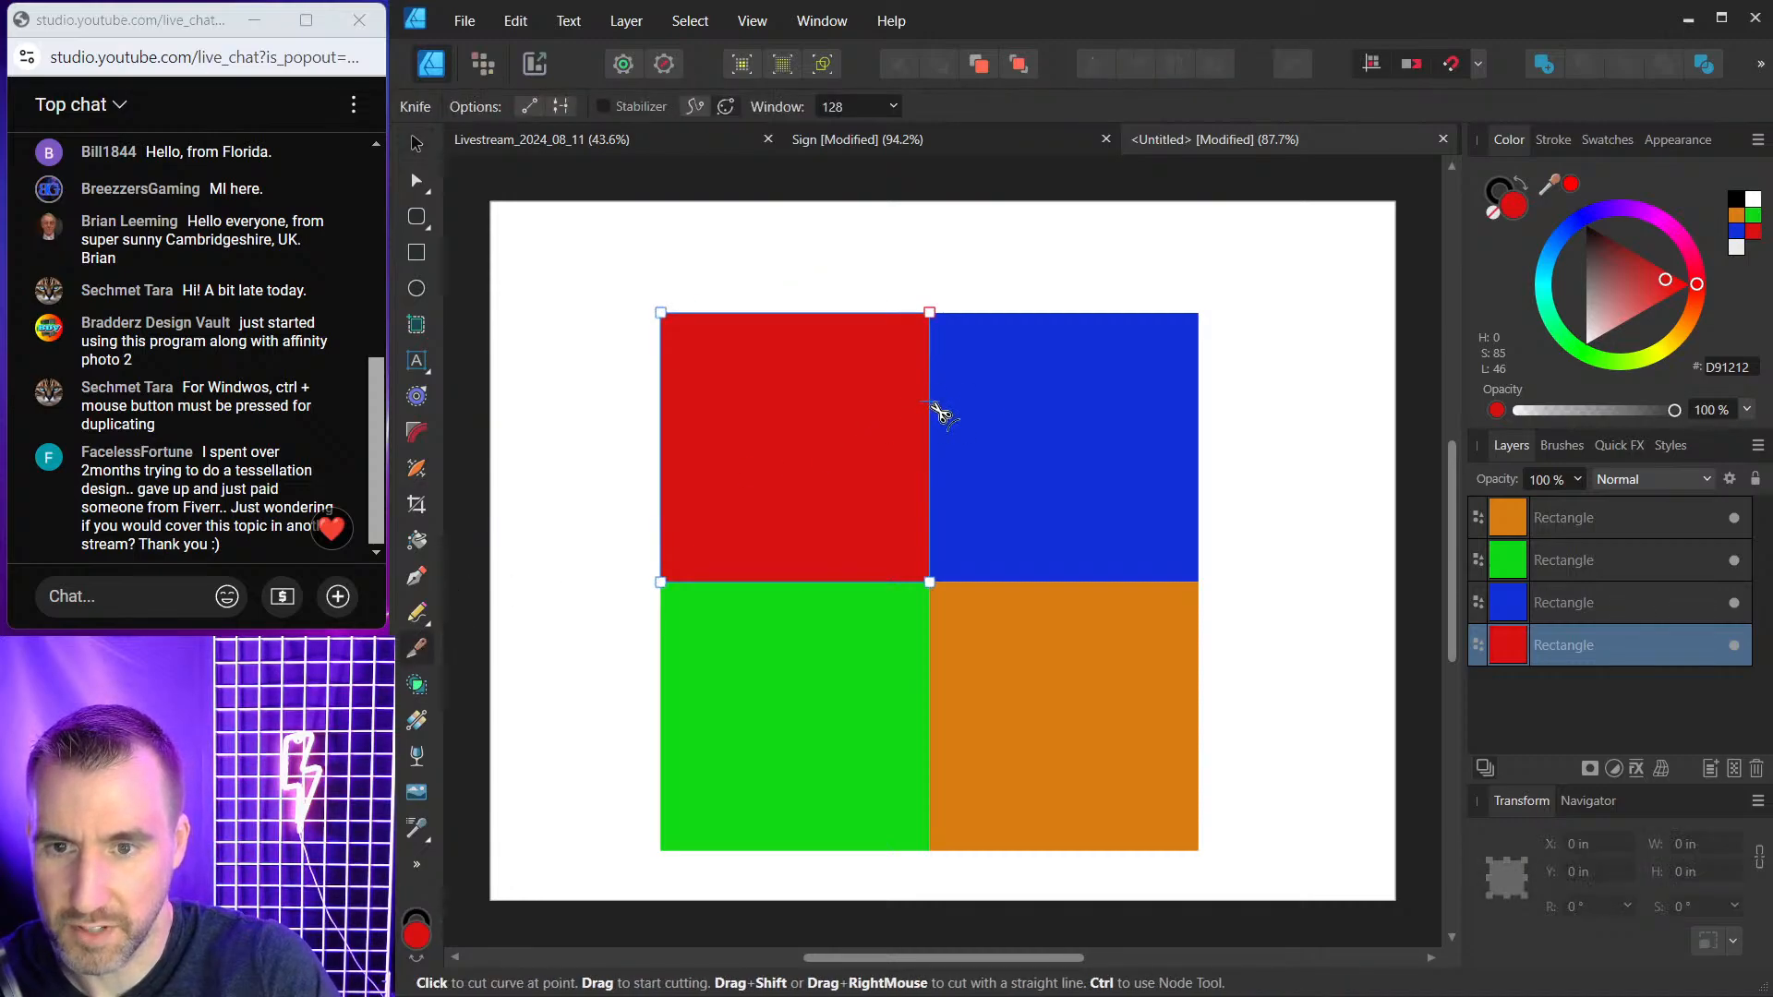
pyautogui.moveTo(930, 413); pyautogui.dragTo(880, 382)
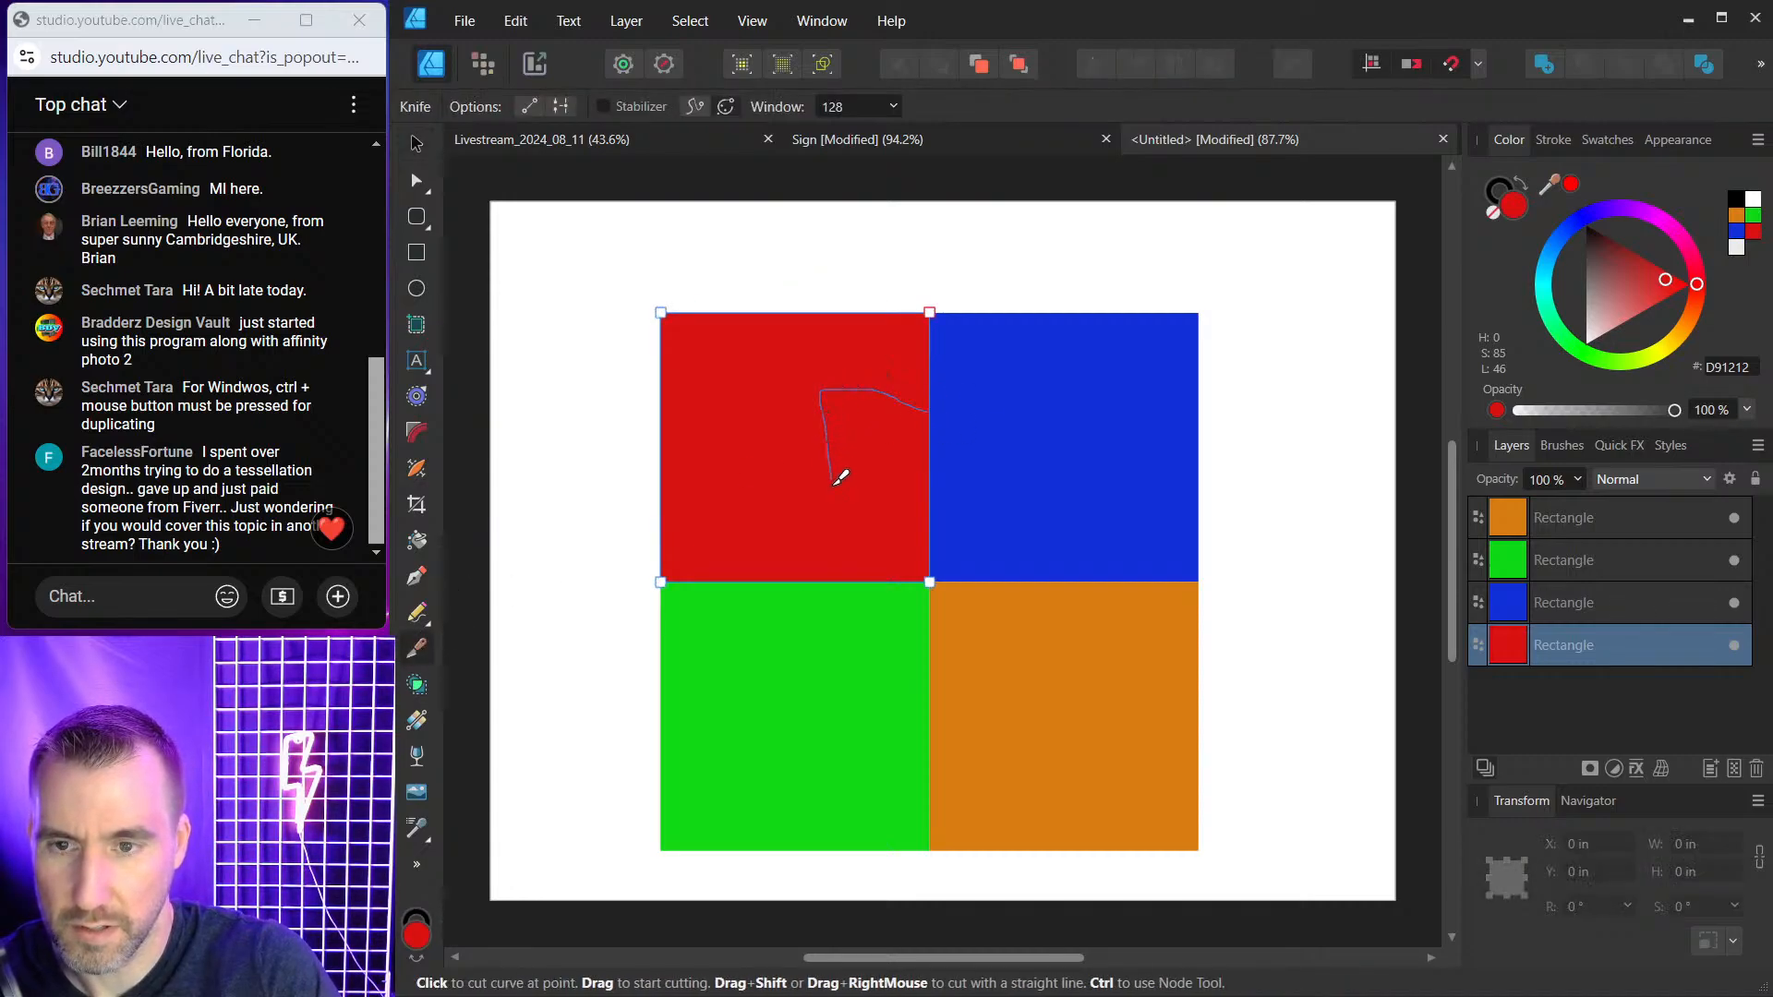
pyautogui.moveTo(875, 504); pyautogui.dragTo(942, 516)
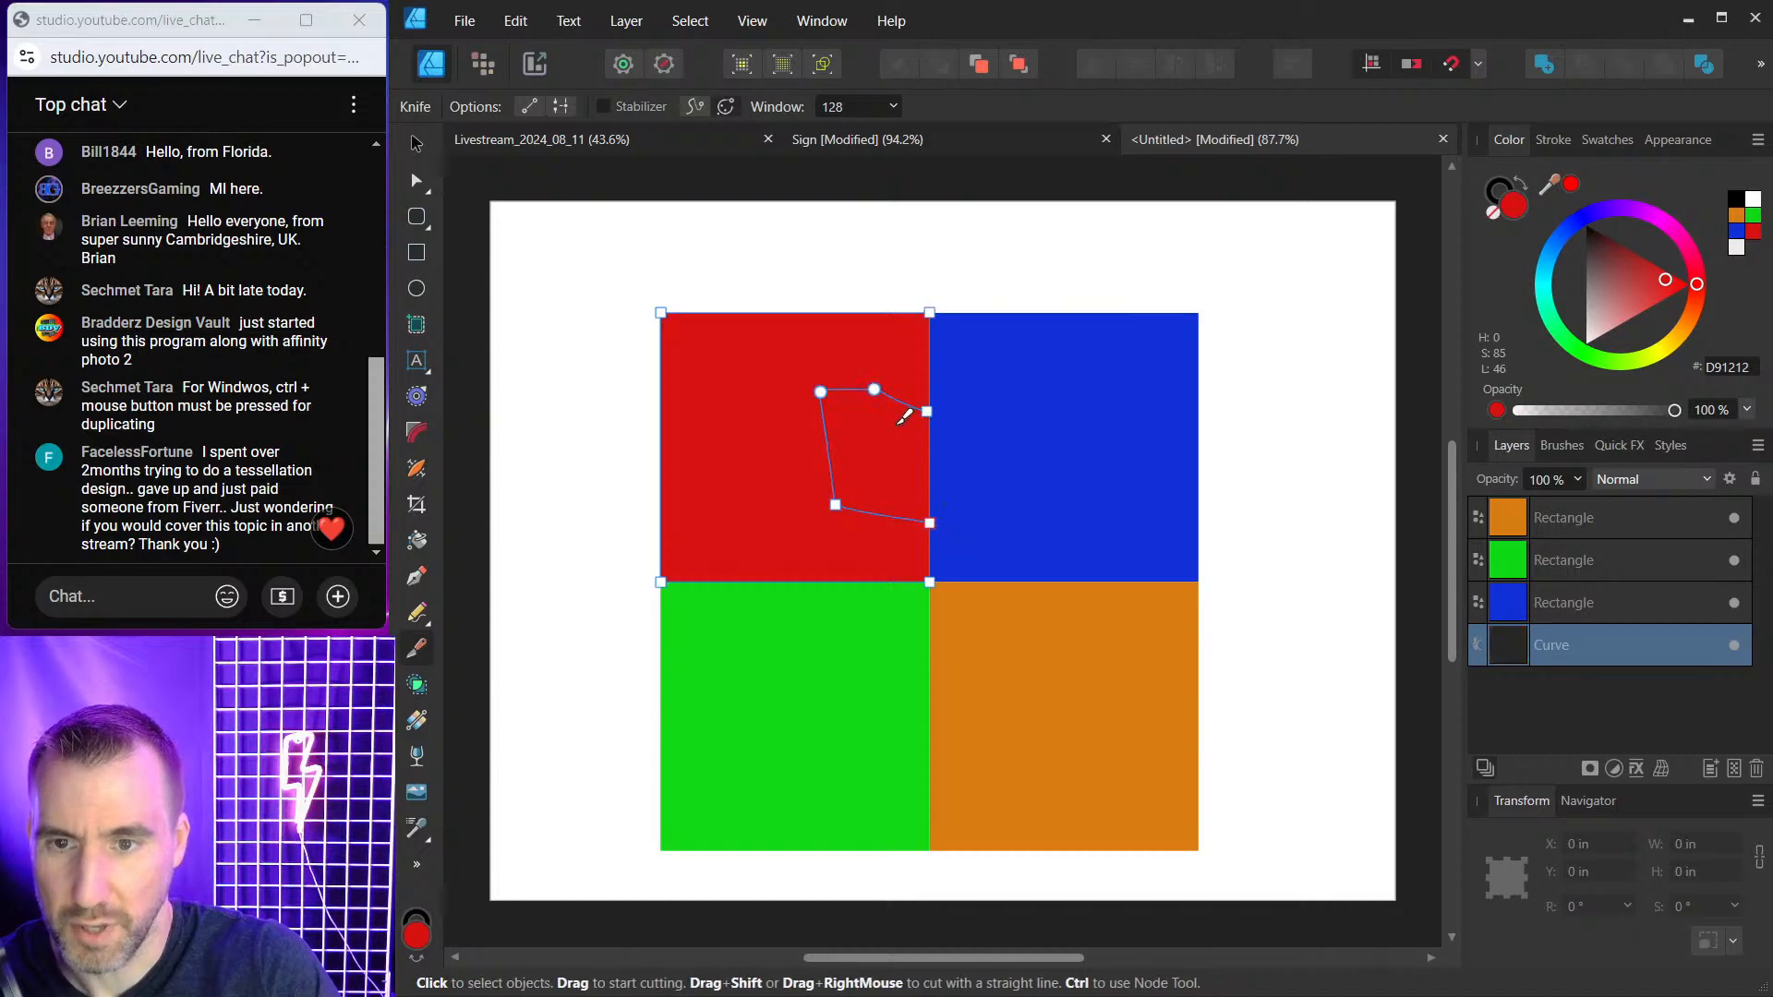
pyautogui.click(938, 409)
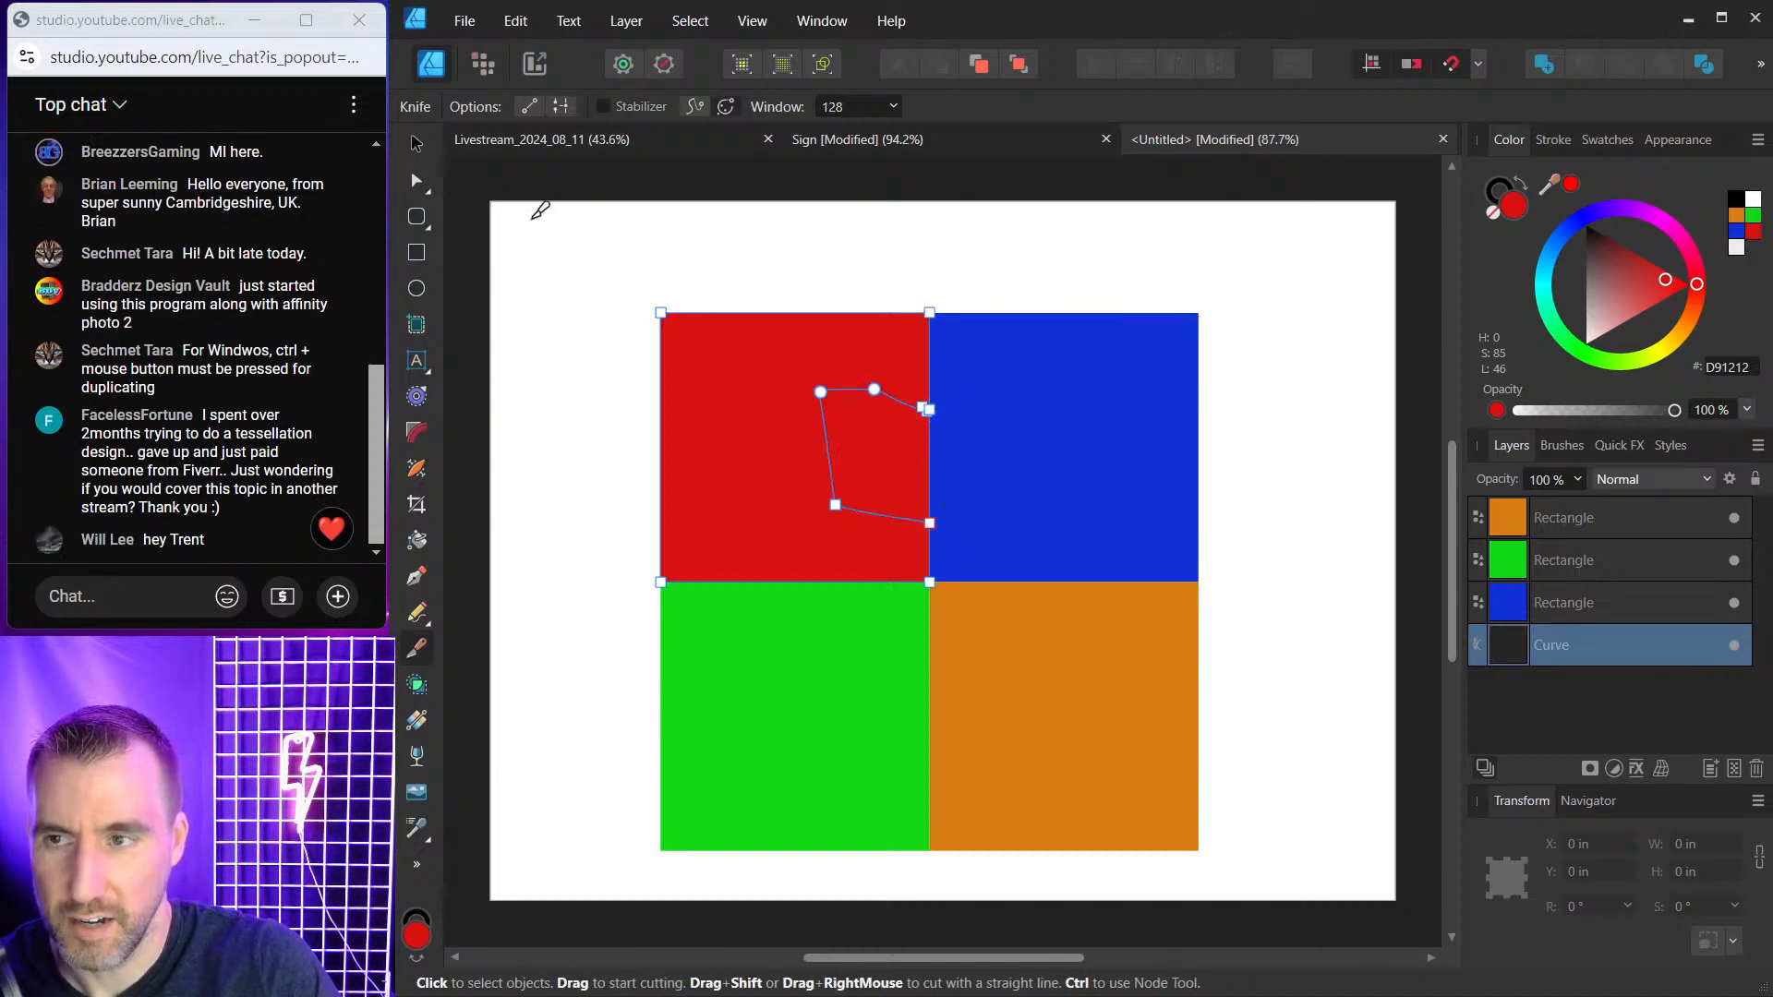
pyautogui.click(434, 180)
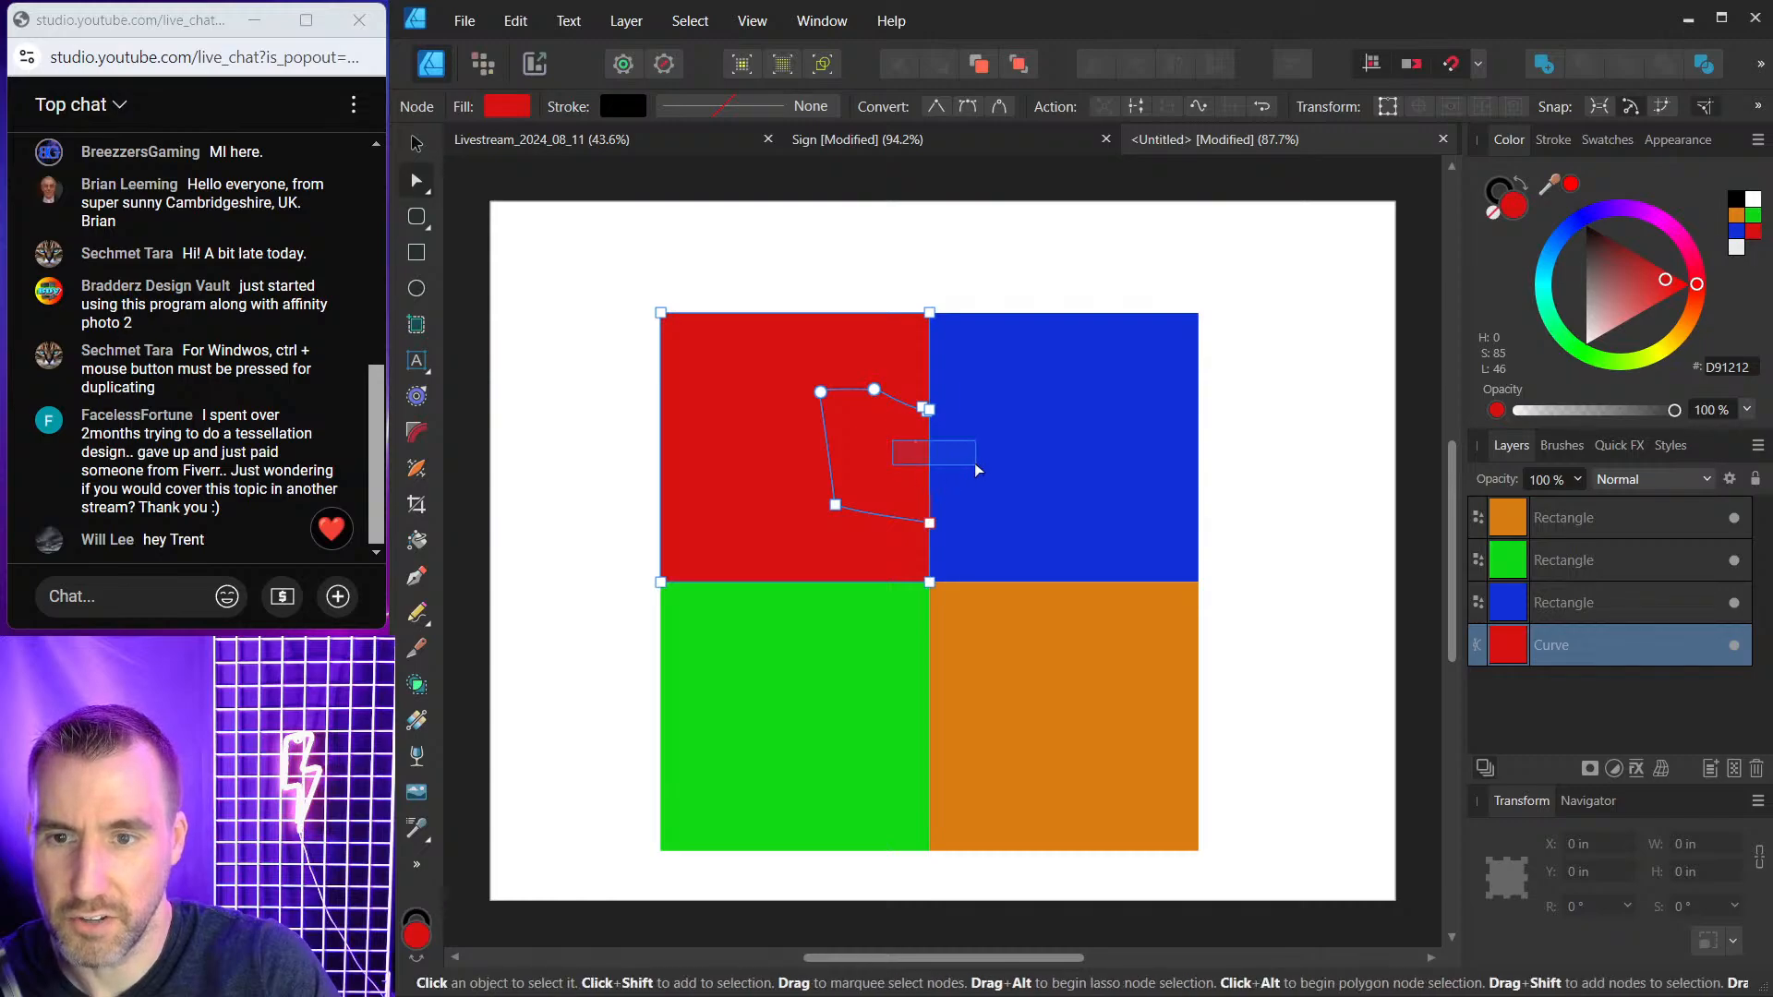
pyautogui.moveTo(973, 463); pyautogui.dragTo(973, 463)
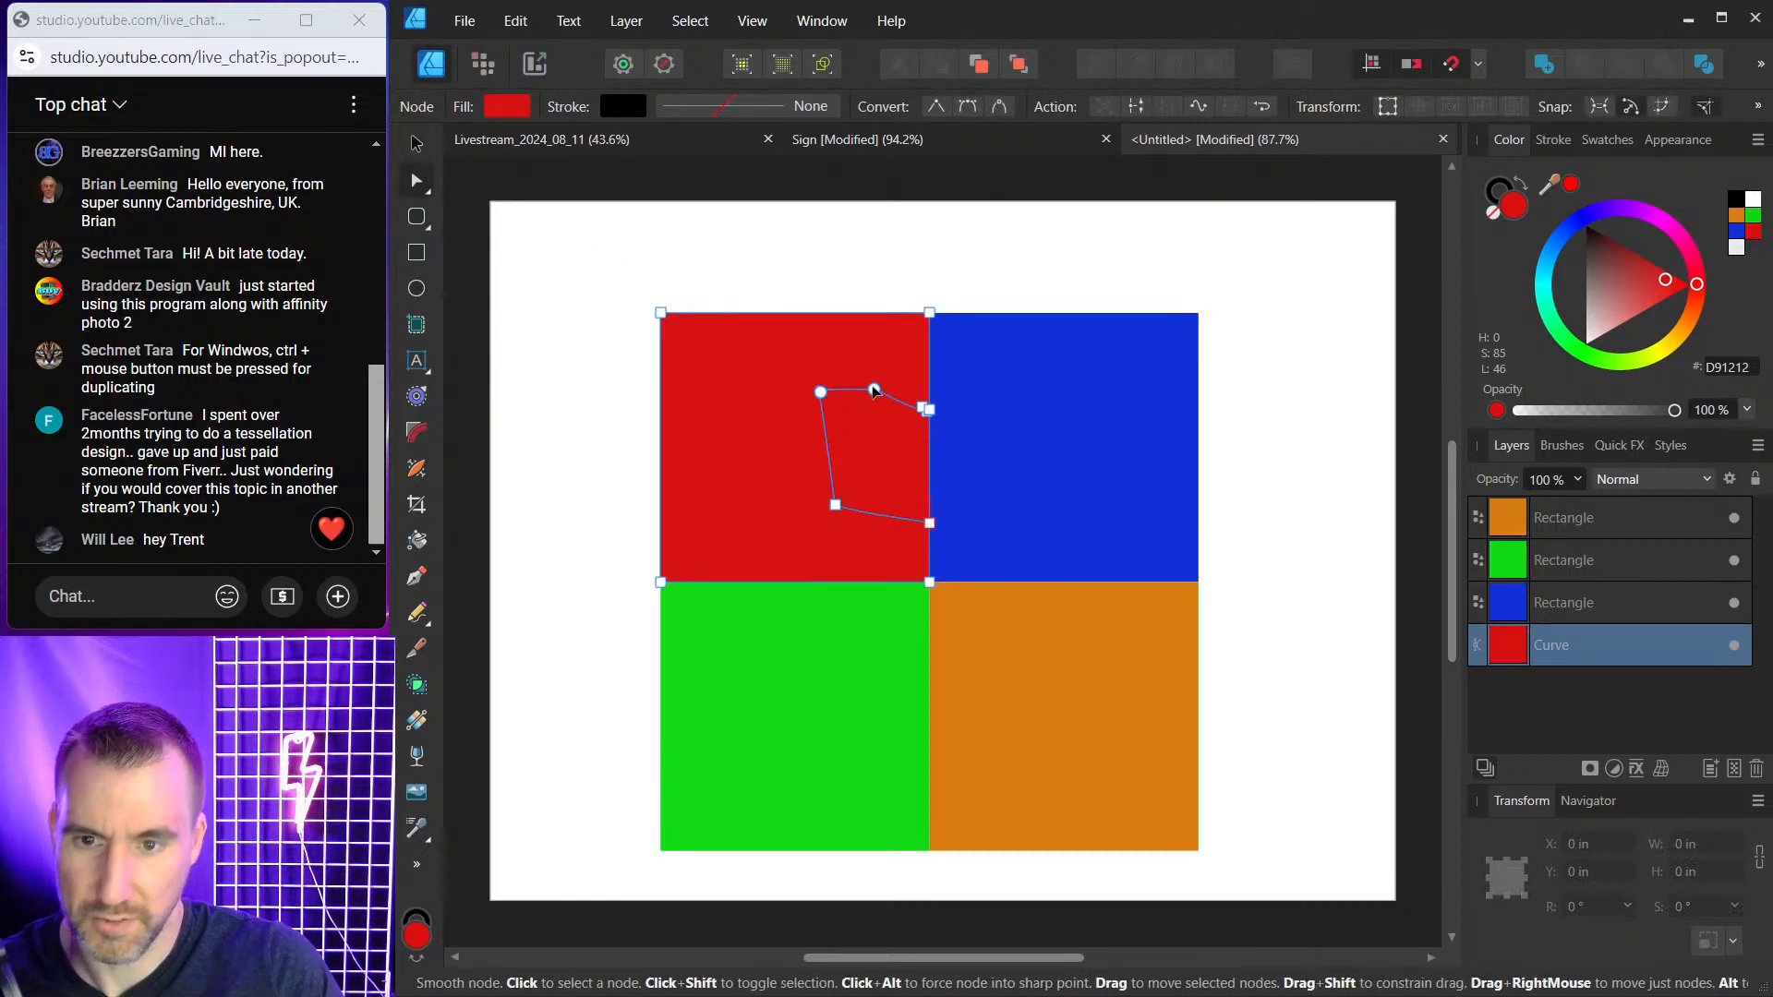
pyautogui.hotkey('ctrl', 'z')
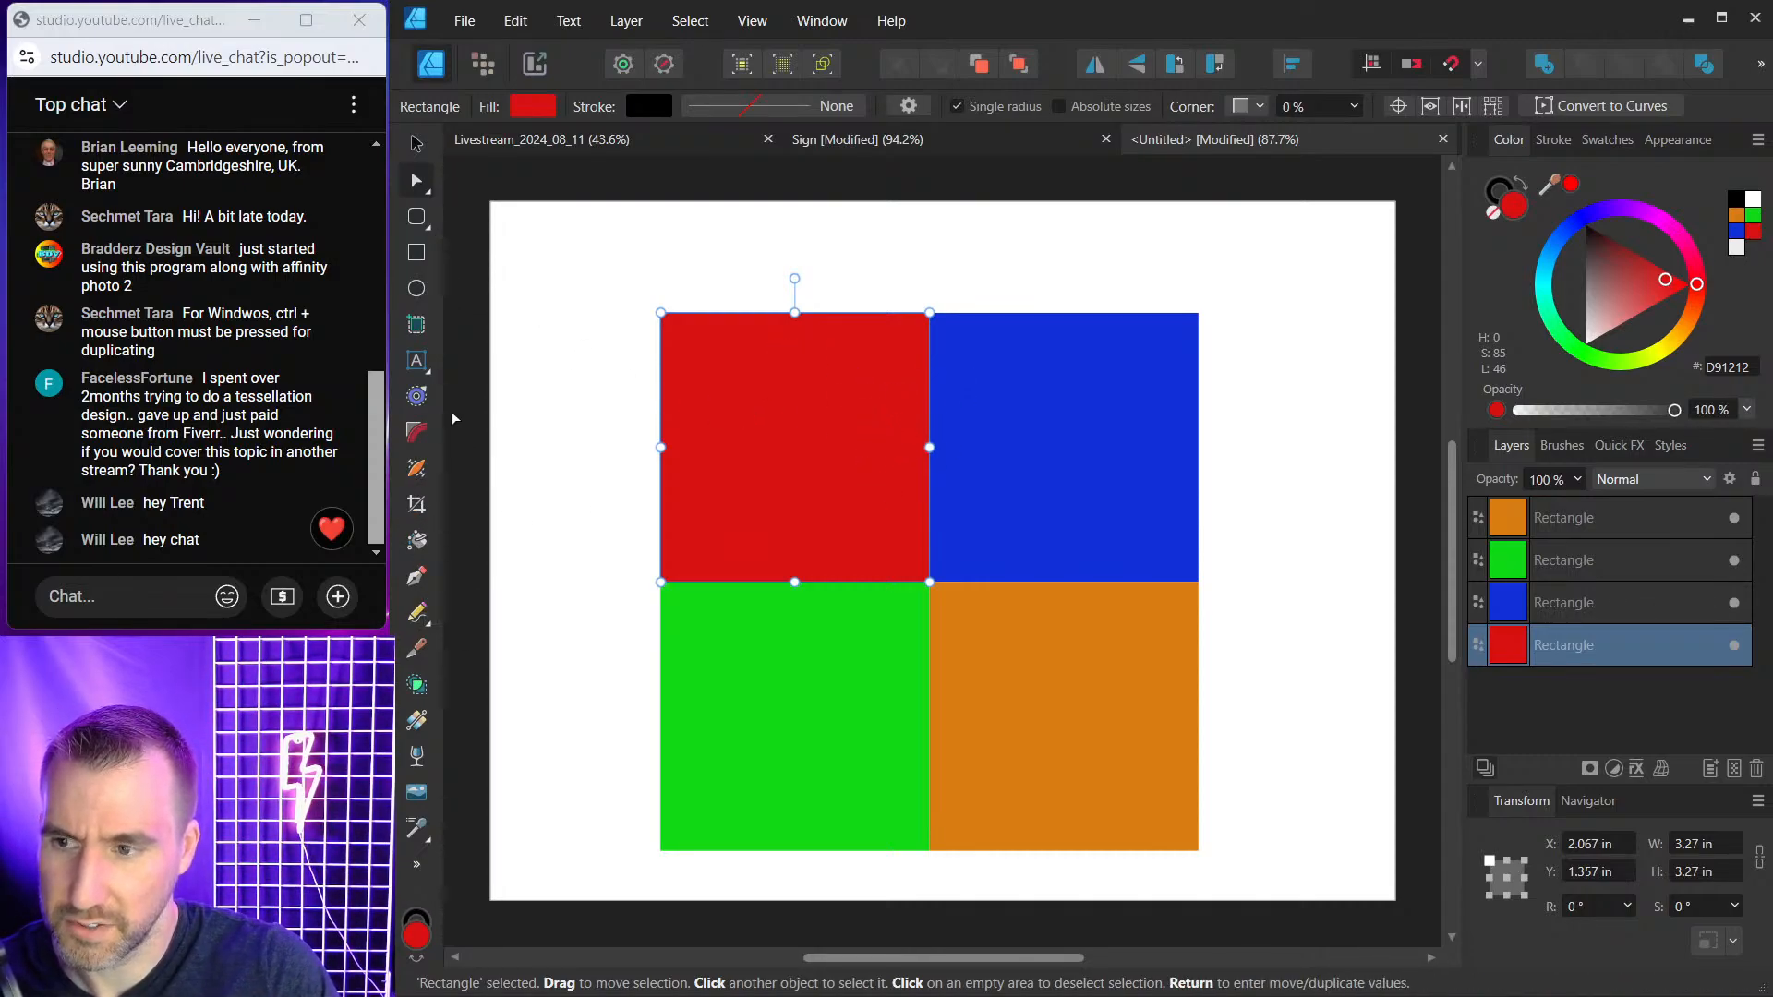
# Cut a rounded notch out of the red square's right edge with the Knife tool and move the cut piece against the square's left edge.
pyautogui.click(416, 648)
pyautogui.scroll(3, 912, 386)
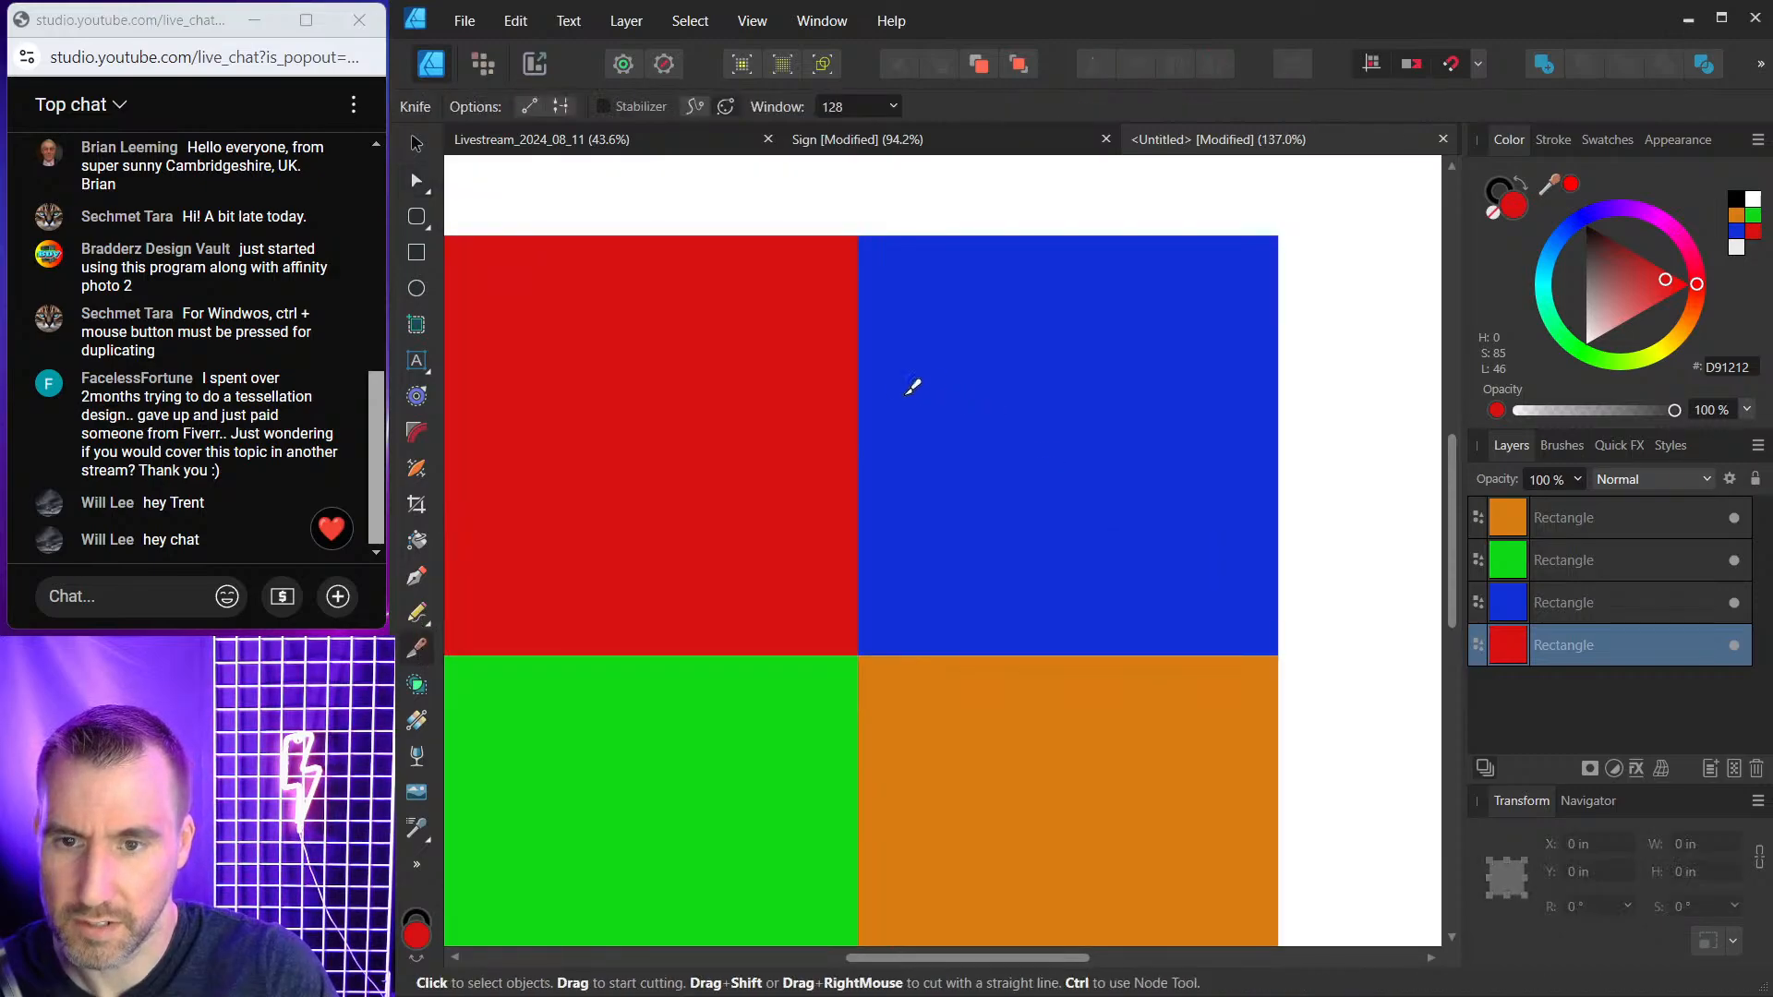
pyautogui.moveTo(885, 379)
pyautogui.mouseDown()
pyautogui.moveTo(820, 379)
pyautogui.moveTo(736, 415)
pyautogui.moveTo(740, 514)
pyautogui.moveTo(989, 594)
pyautogui.mouseUp()
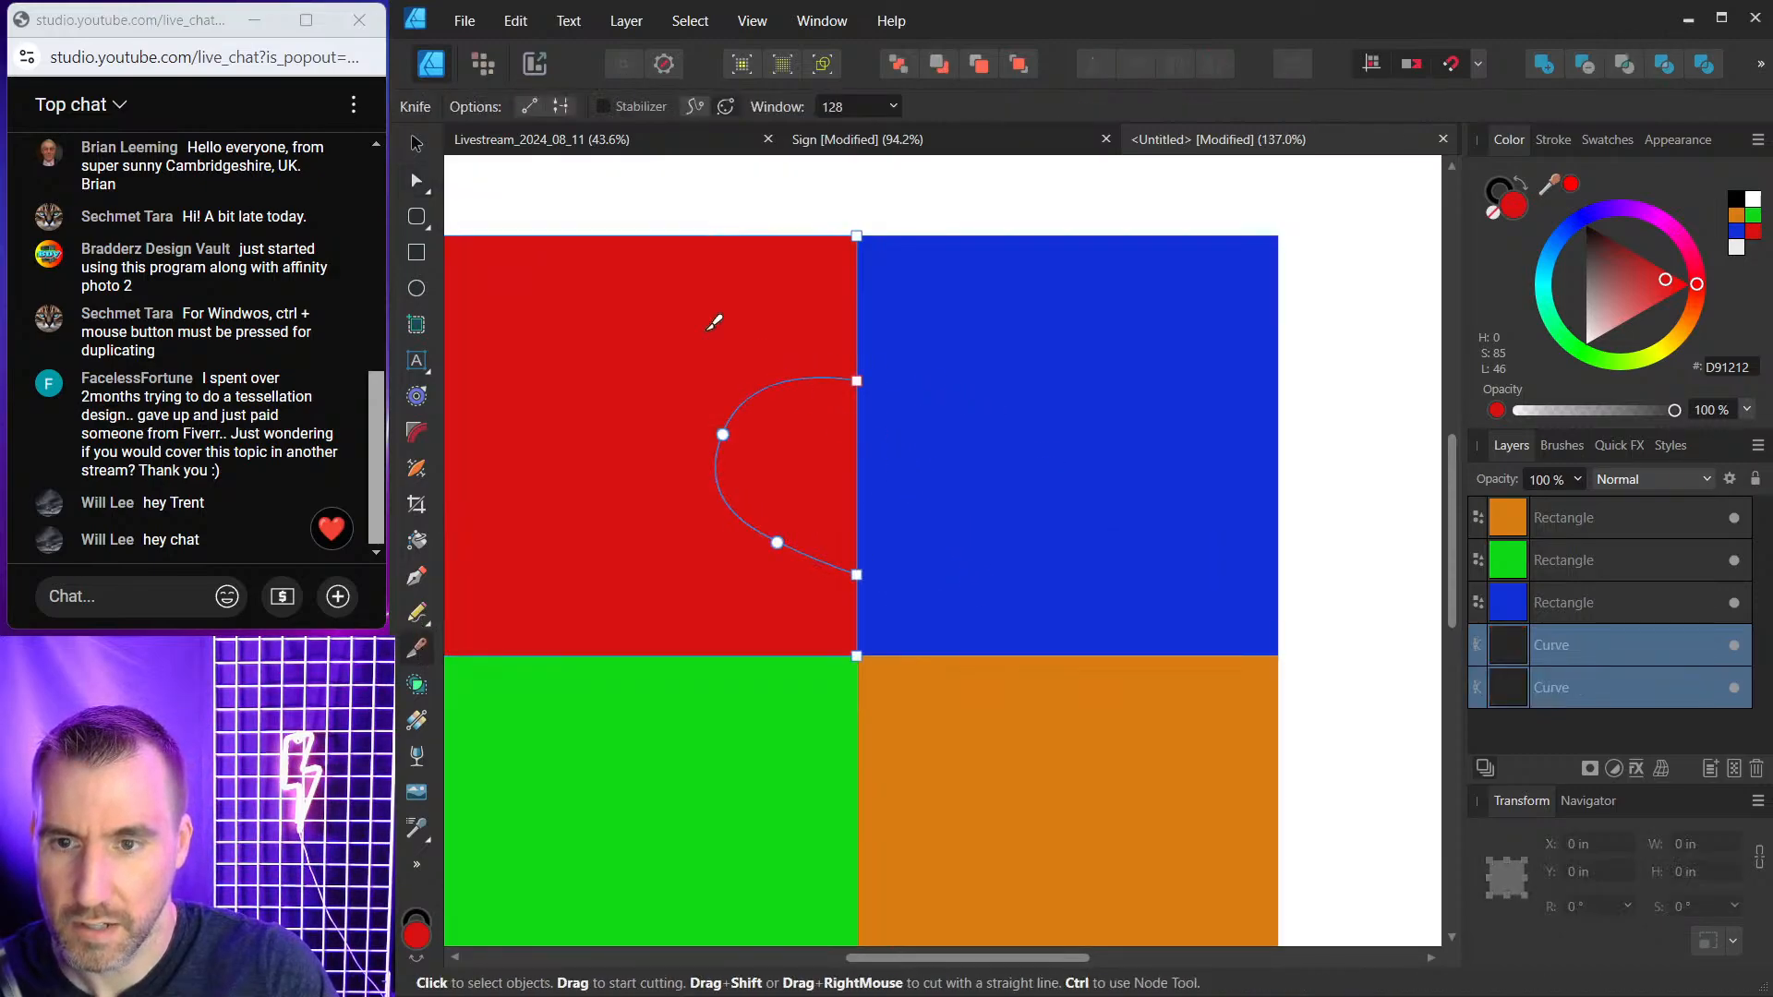
pyautogui.click(839, 474)
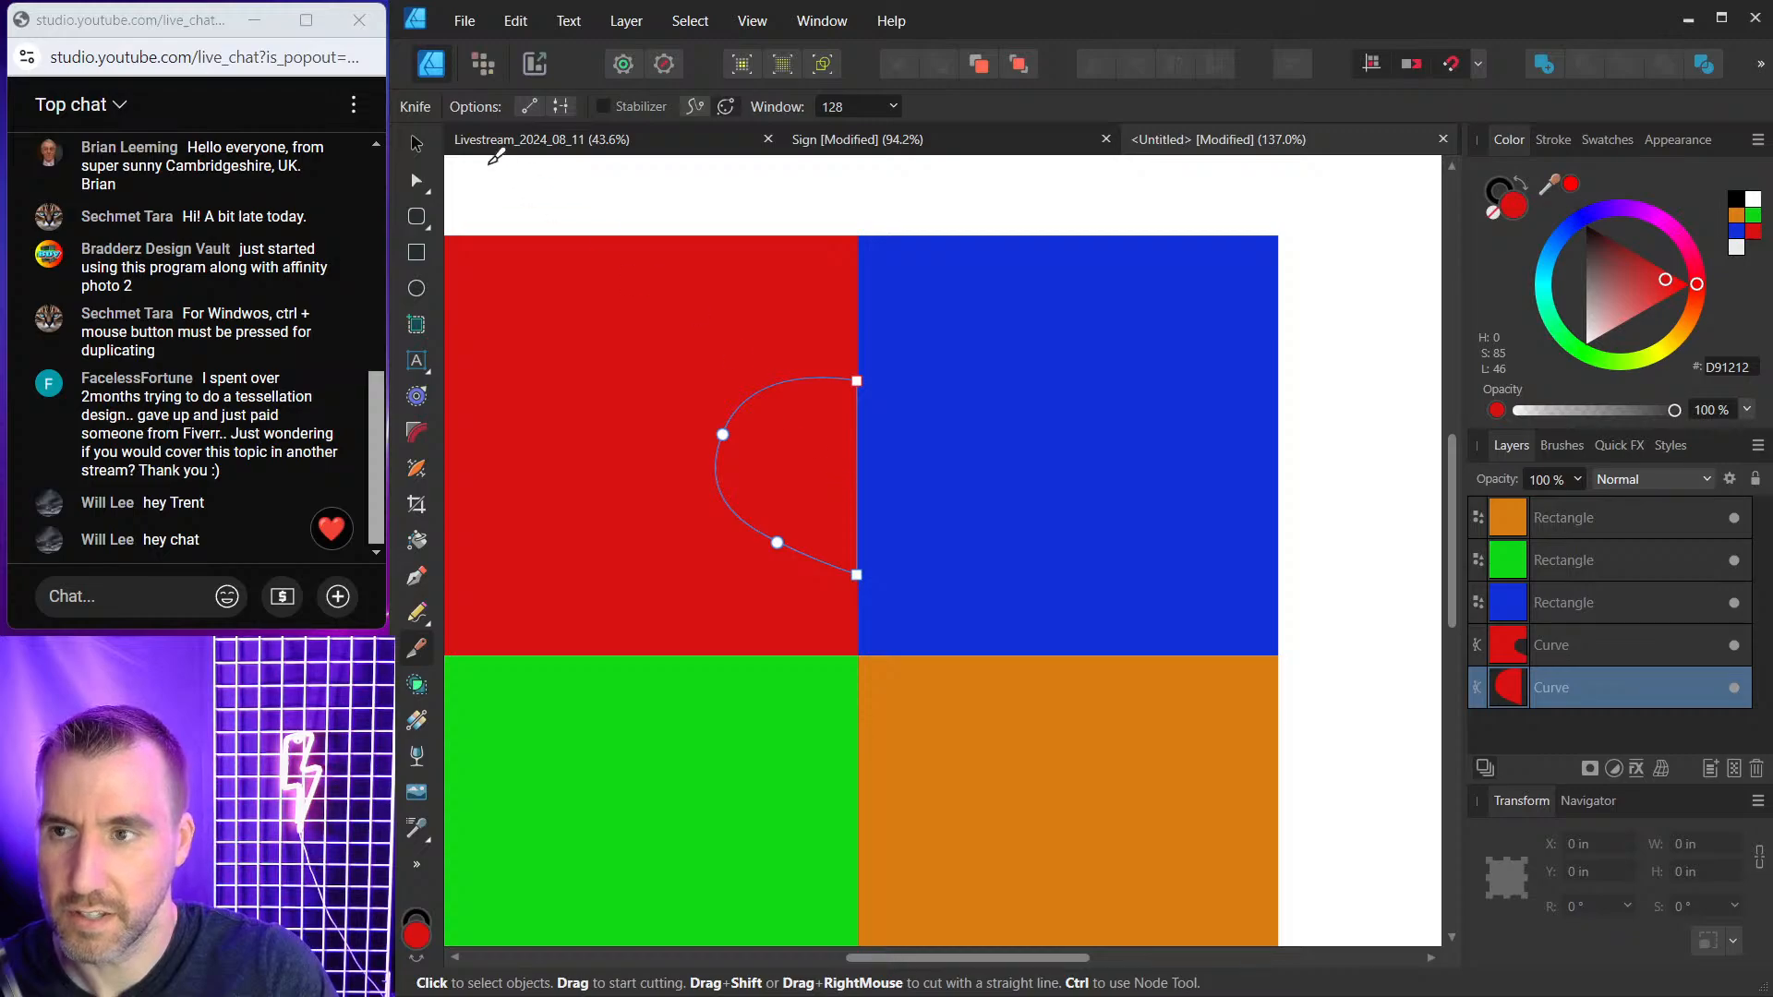
pyautogui.press('v')
pyautogui.moveTo(820, 468); pyautogui.dragTo(716, 436)
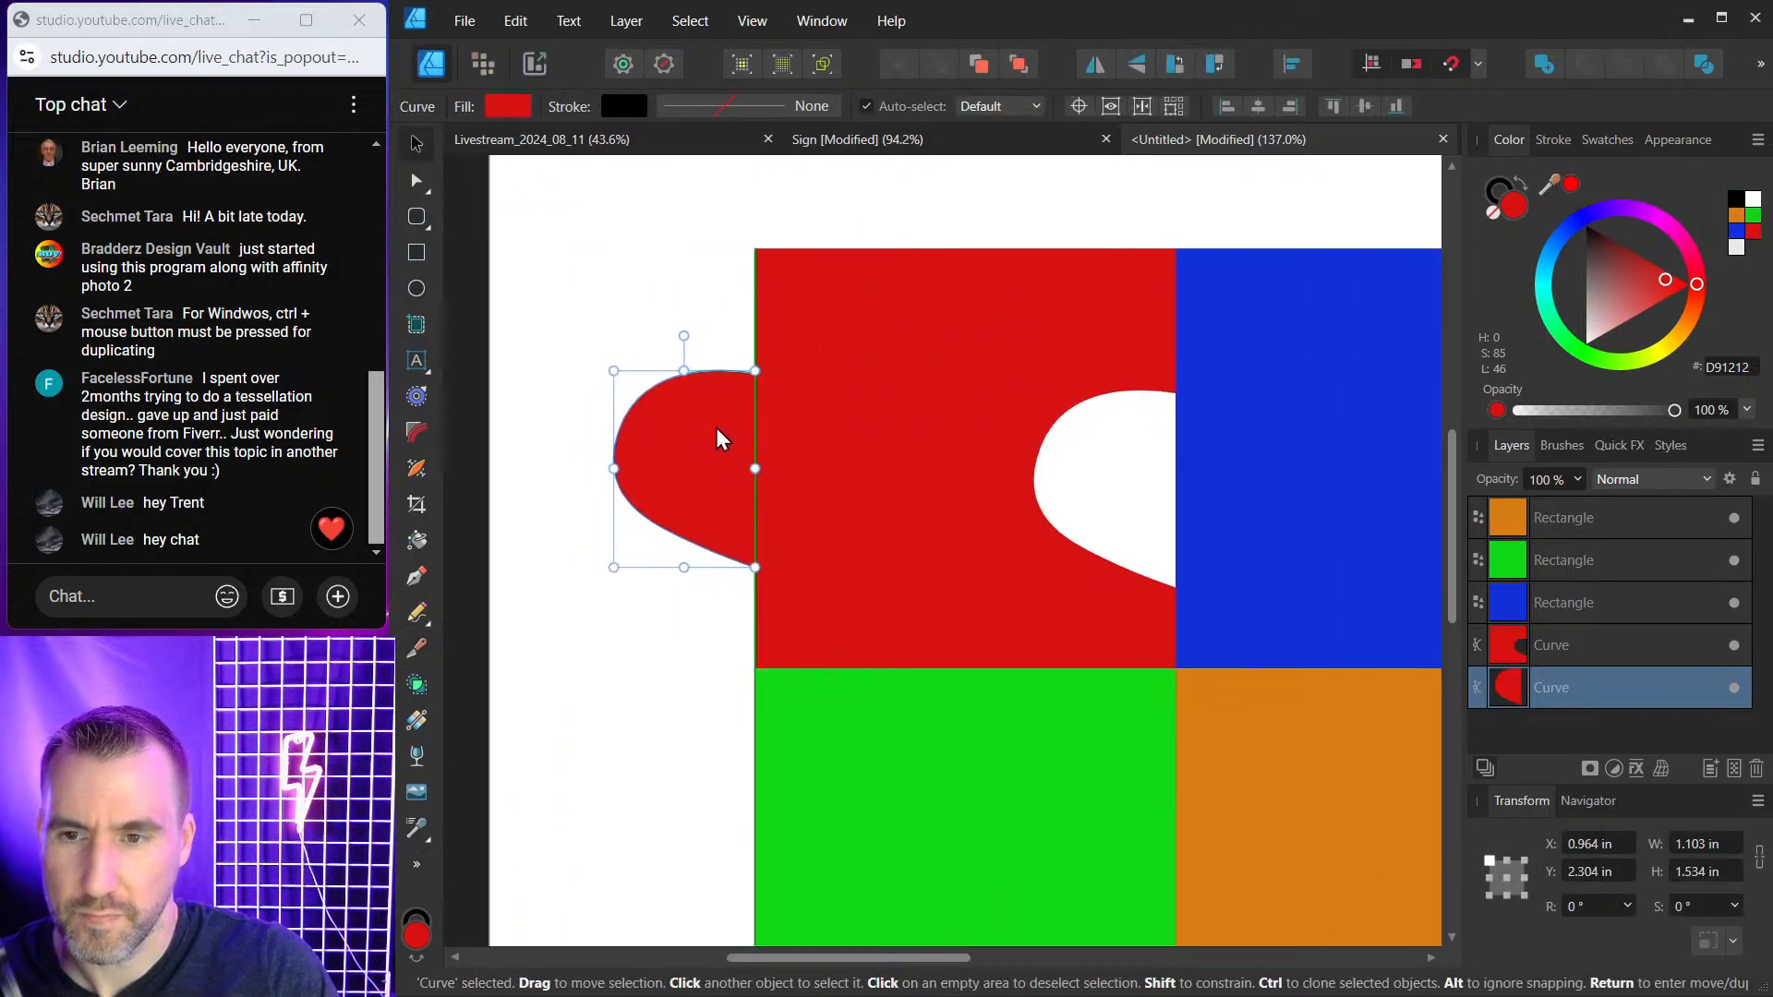
# Delete the blue, orange and green squares, leaving only the red square and its rounded tab.
pyautogui.keyDown('ctrl'); pyautogui.scroll(-3, 1243, 430); pyautogui.keyUp('ctrl')
pyautogui.click(1243, 430)
pyautogui.keyDown('shift'); pyautogui.click(1321, 702); pyautogui.keyUp('shift')
pyautogui.keyDown('shift'); pyautogui.click(1054, 702); pyautogui.keyUp('shift')
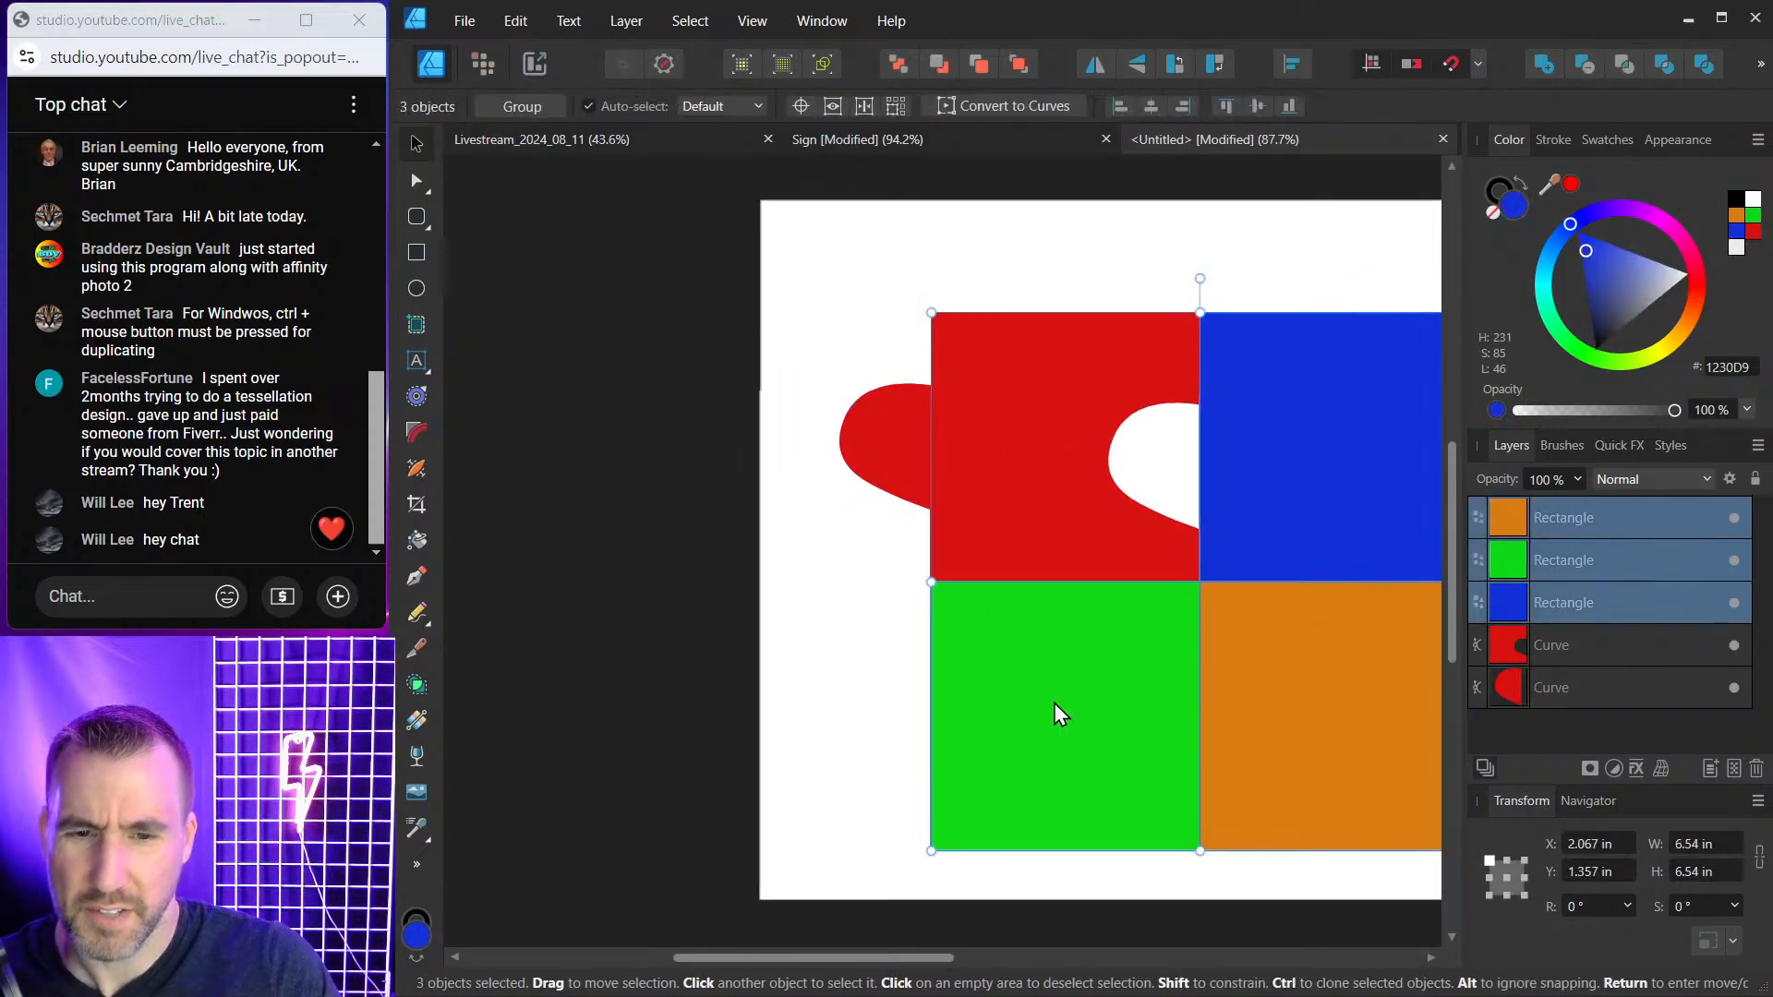
pyautogui.press('Delete')
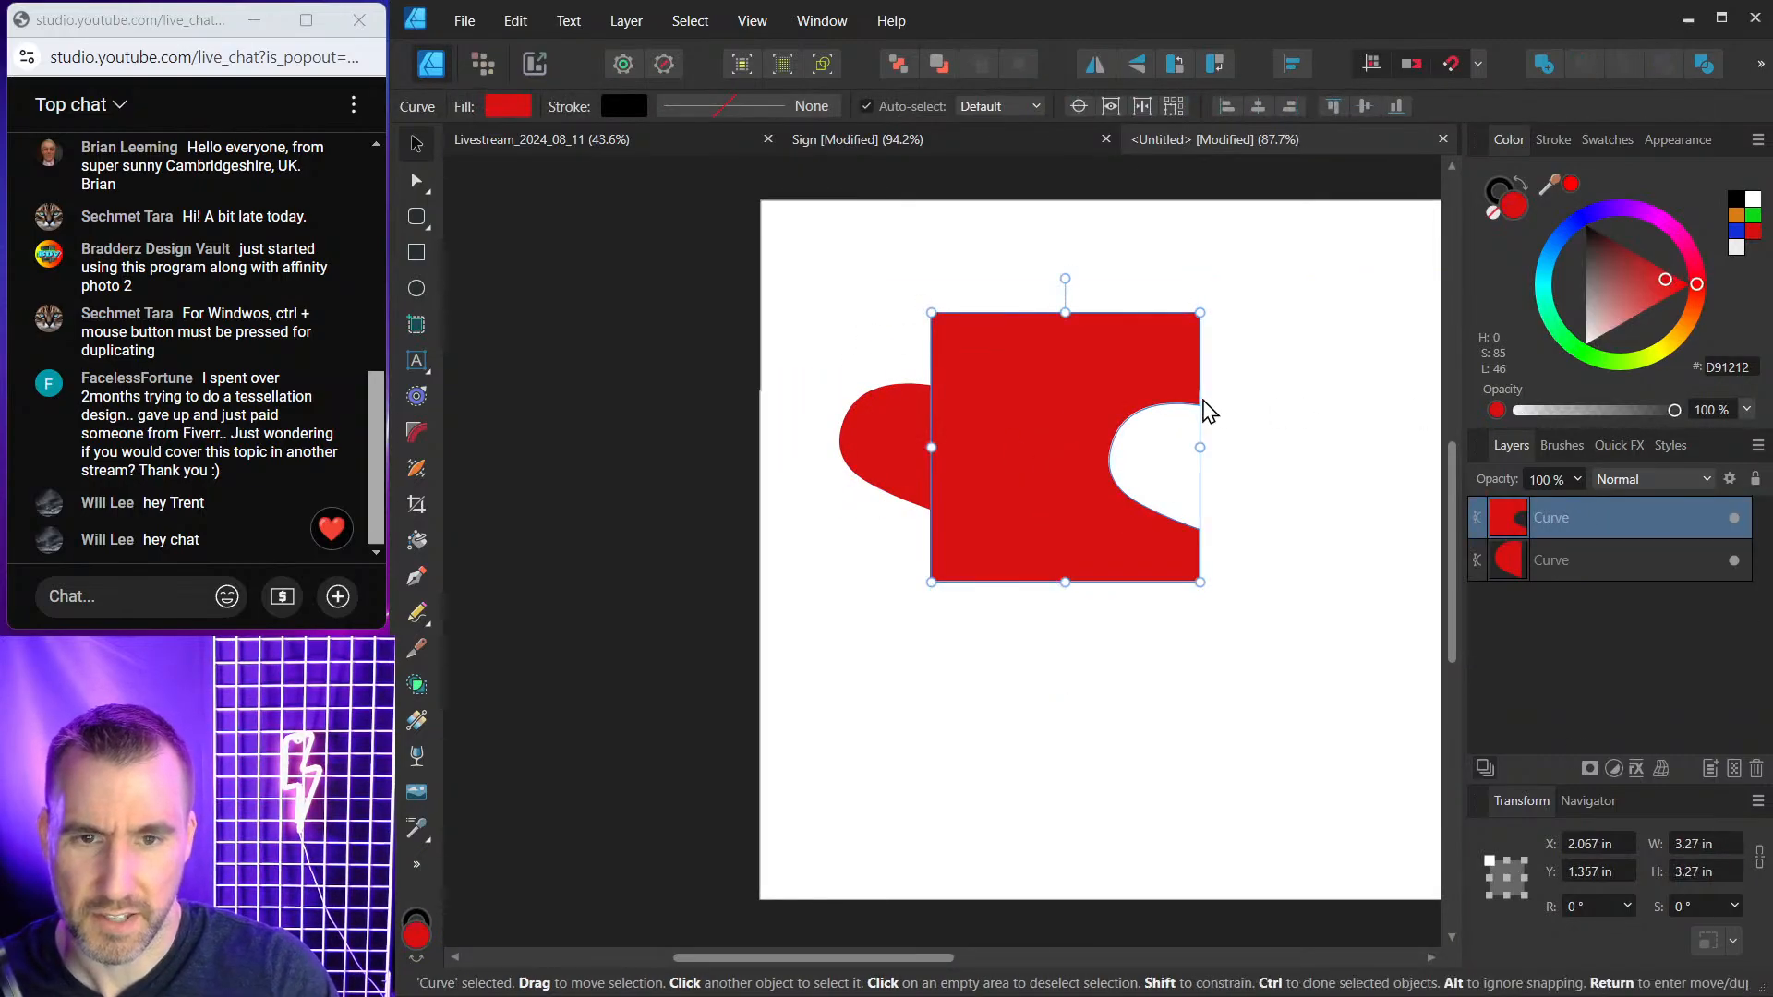
pyautogui.click(940, 306)
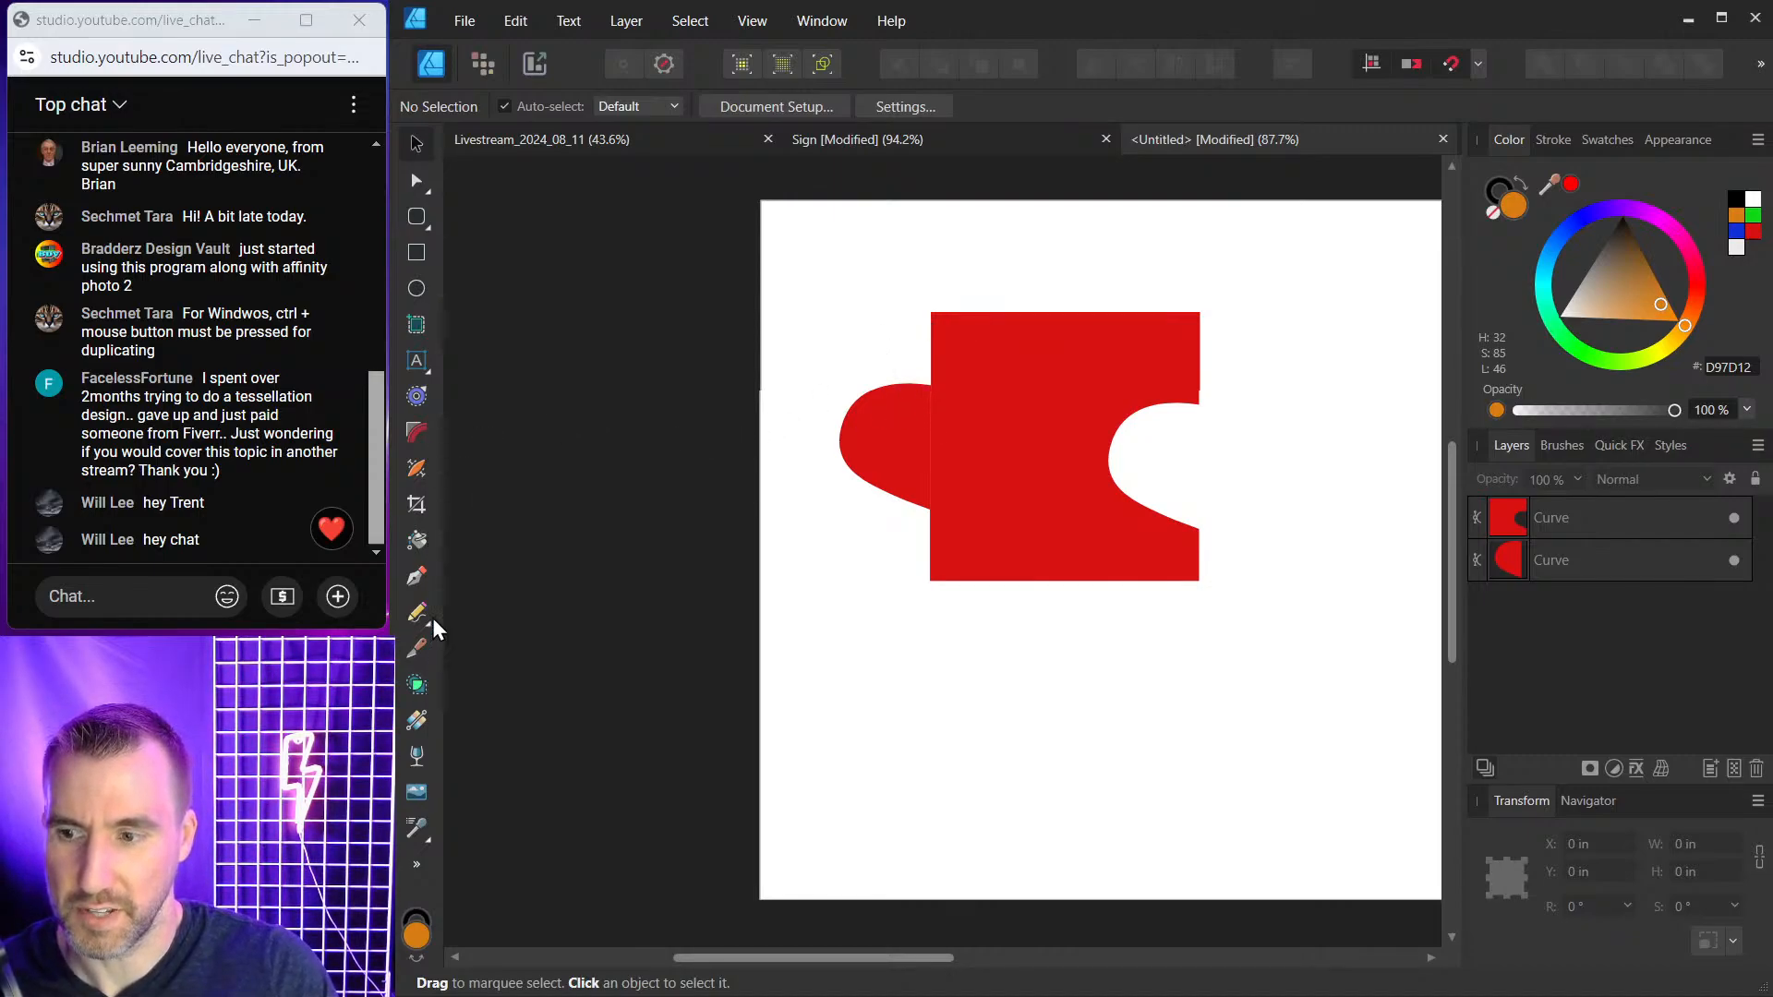
pyautogui.click(893, 434)
pyautogui.keyDown('shift'); pyautogui.click(999, 398); pyautogui.keyUp('shift')
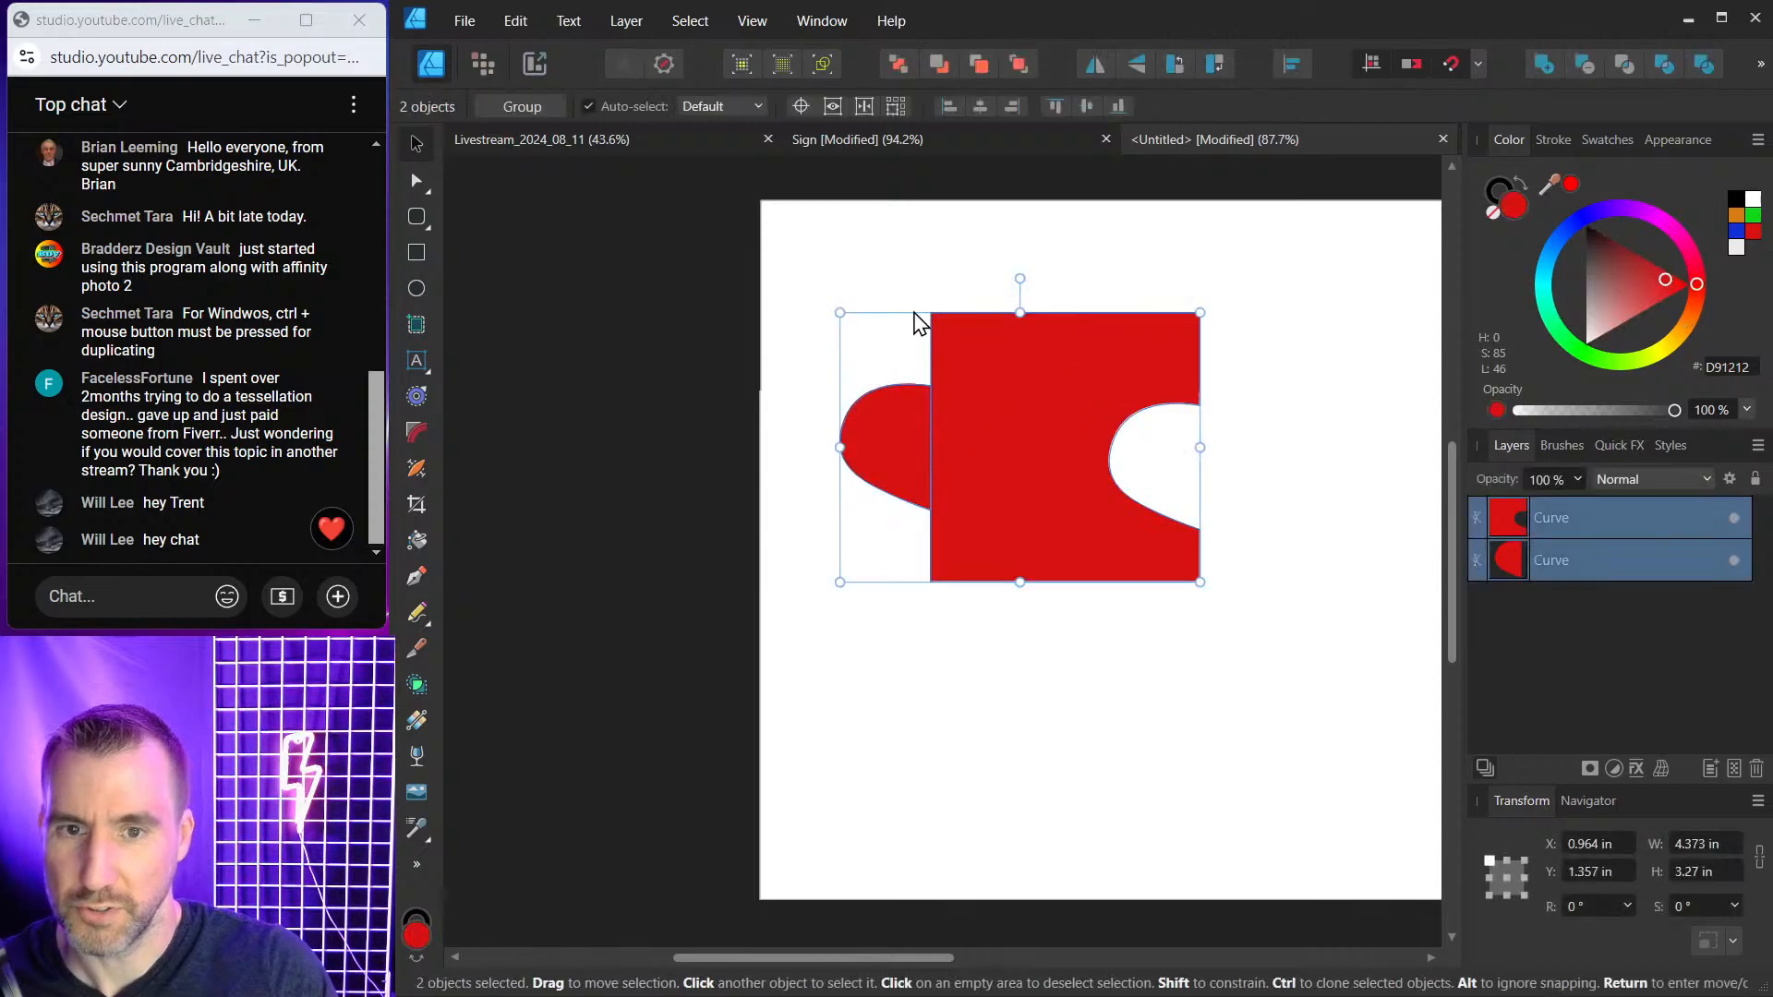
pyautogui.moveTo(1016, 391)
pyautogui.mouseDown()
pyautogui.moveTo(1228, 511)
pyautogui.moveTo(1290, 395)
pyautogui.moveTo(1035, 417)
pyautogui.mouseUp()
pyautogui.hotkey('ctrl', 'z')
pyautogui.hotkey('ctrl', 'z')
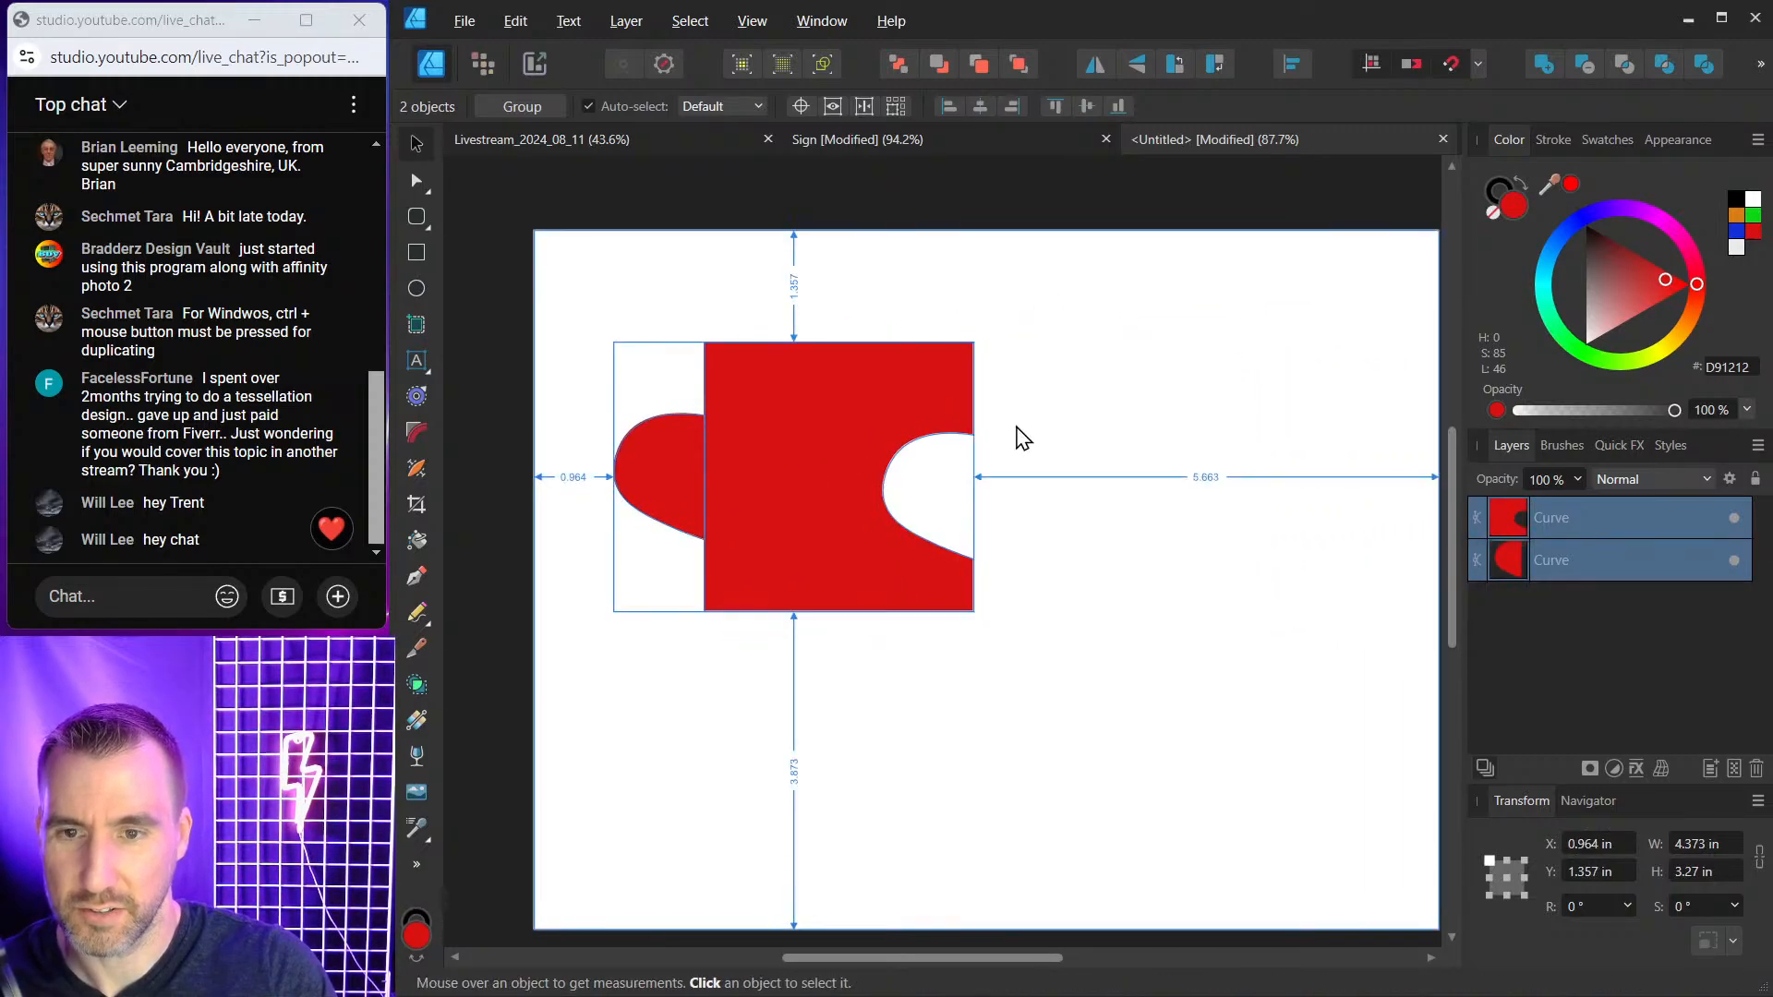
# Move the rounded tab down along the red square's left edge to Y 2.415 in, then deselect it.
pyautogui.click(637, 457)
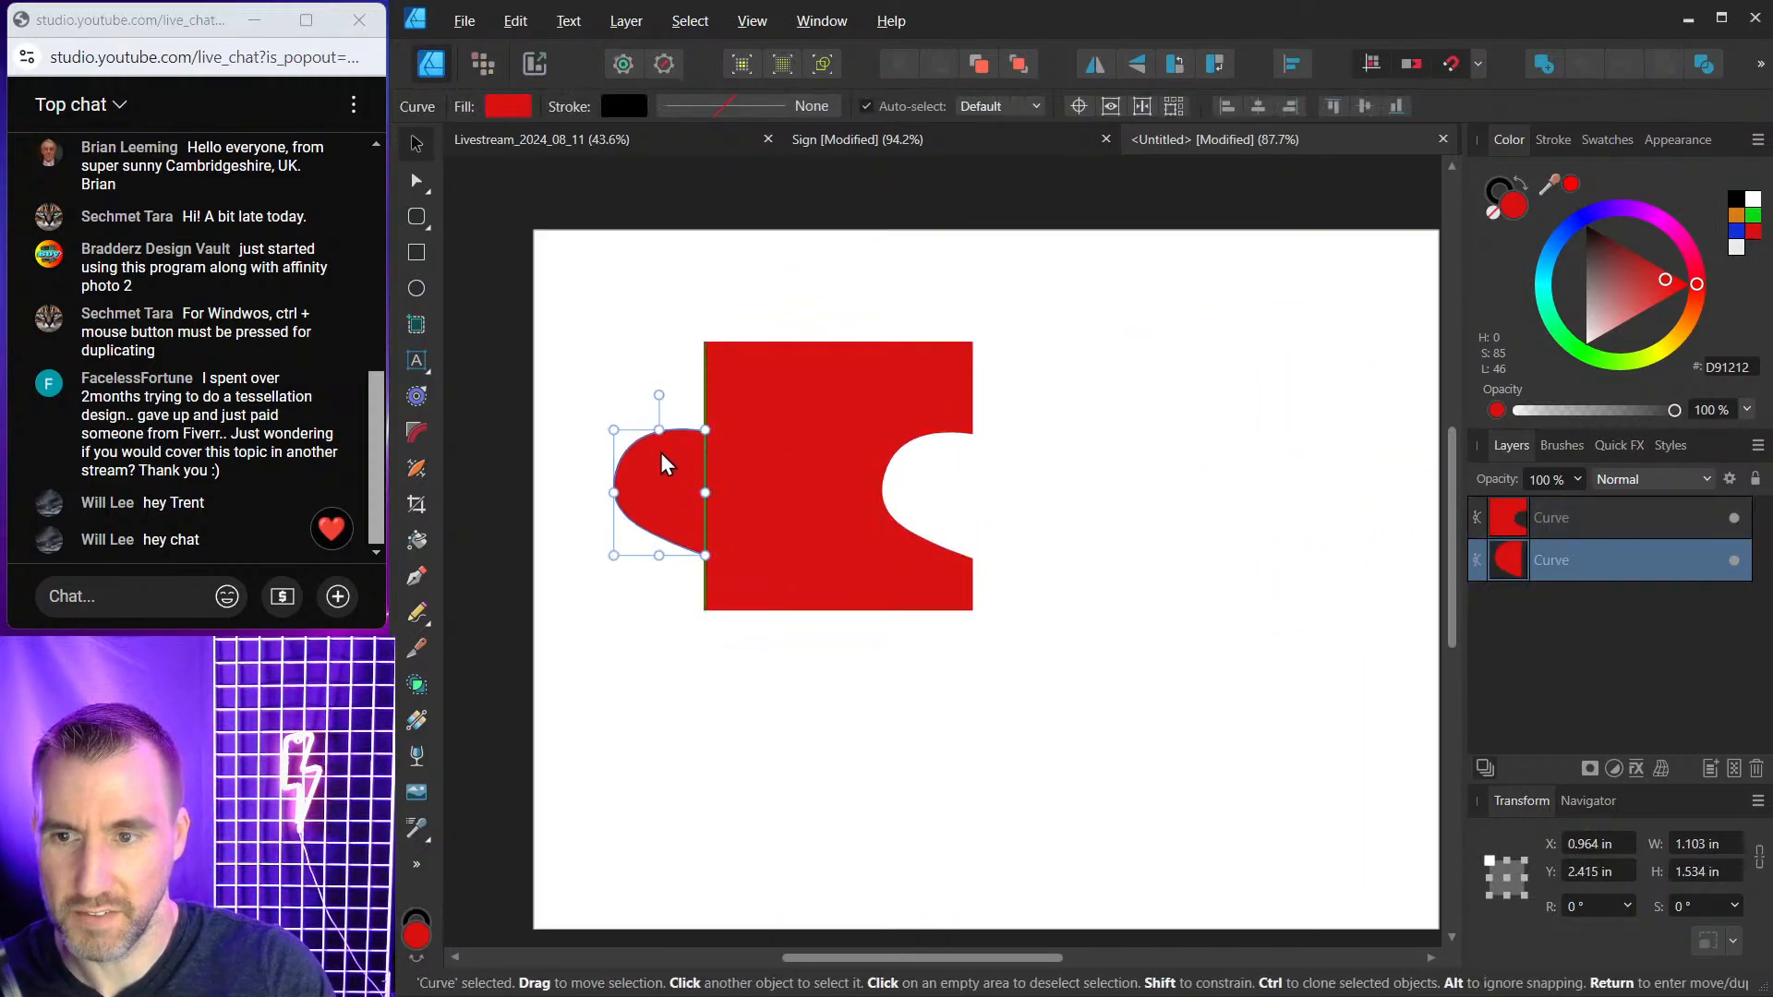
pyautogui.click(1335, 468)
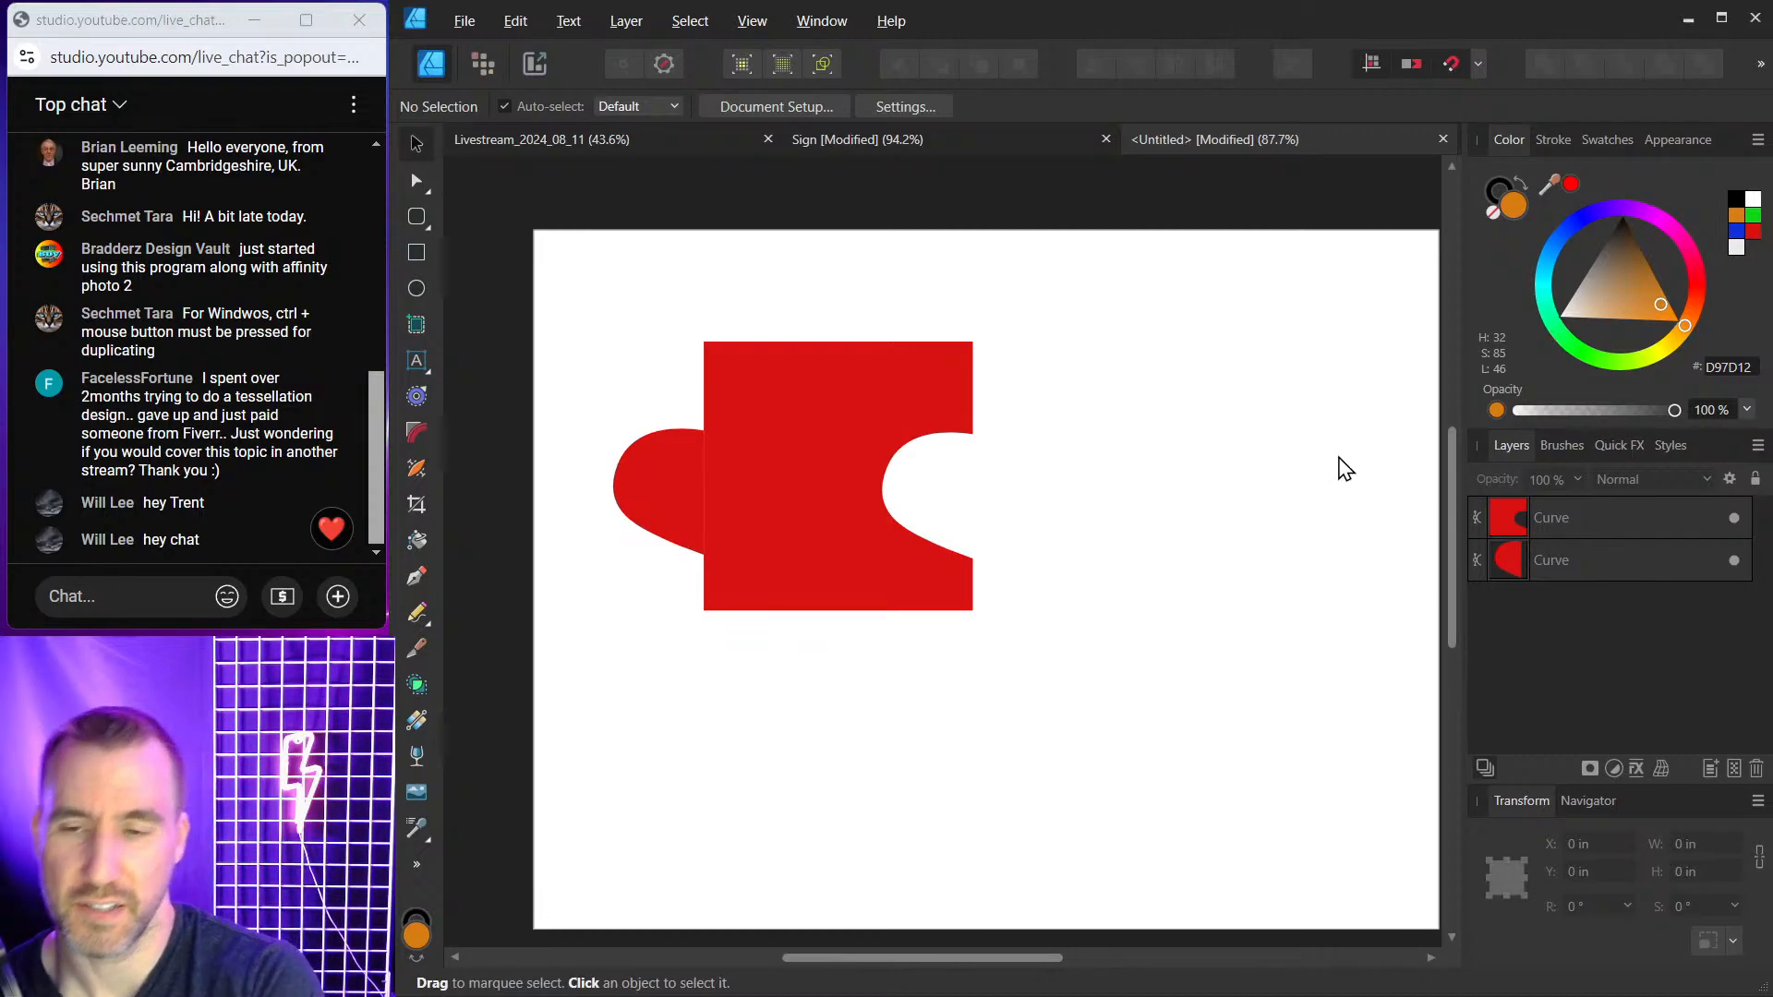
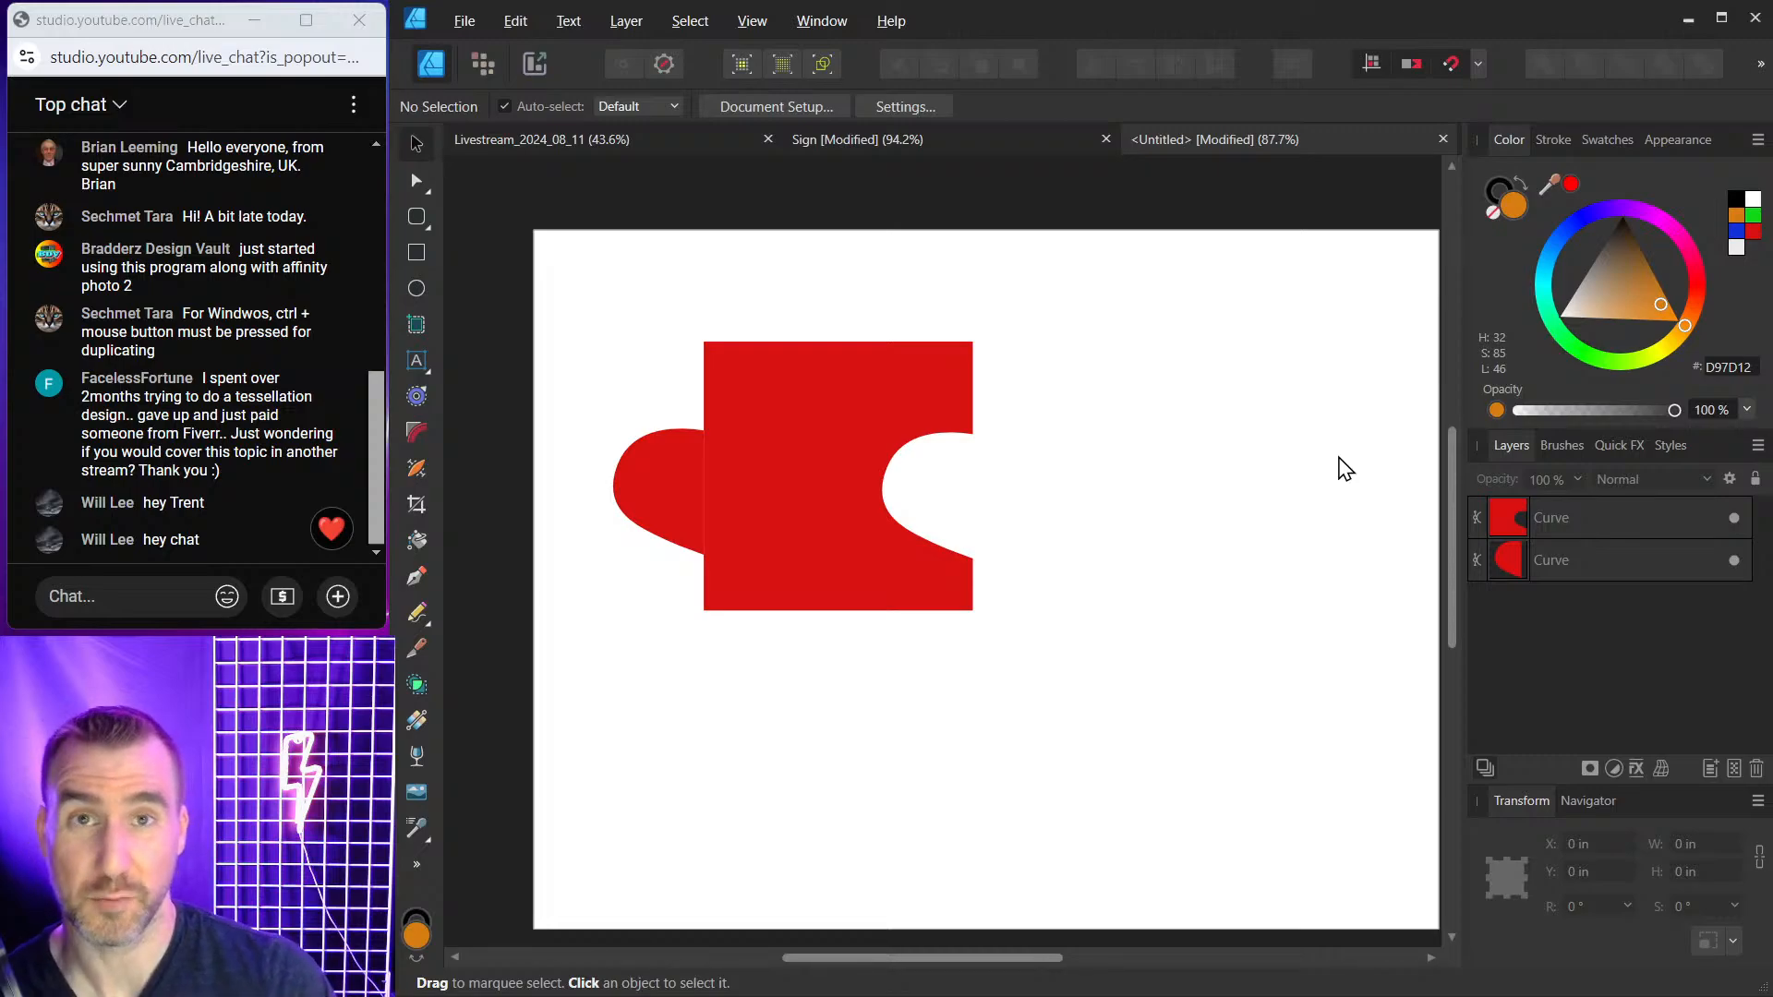
# Switch to the Livestream_2024_08_11 document and go past the Intro slide to the Question 1 slide.
pyautogui.click(661, 148)
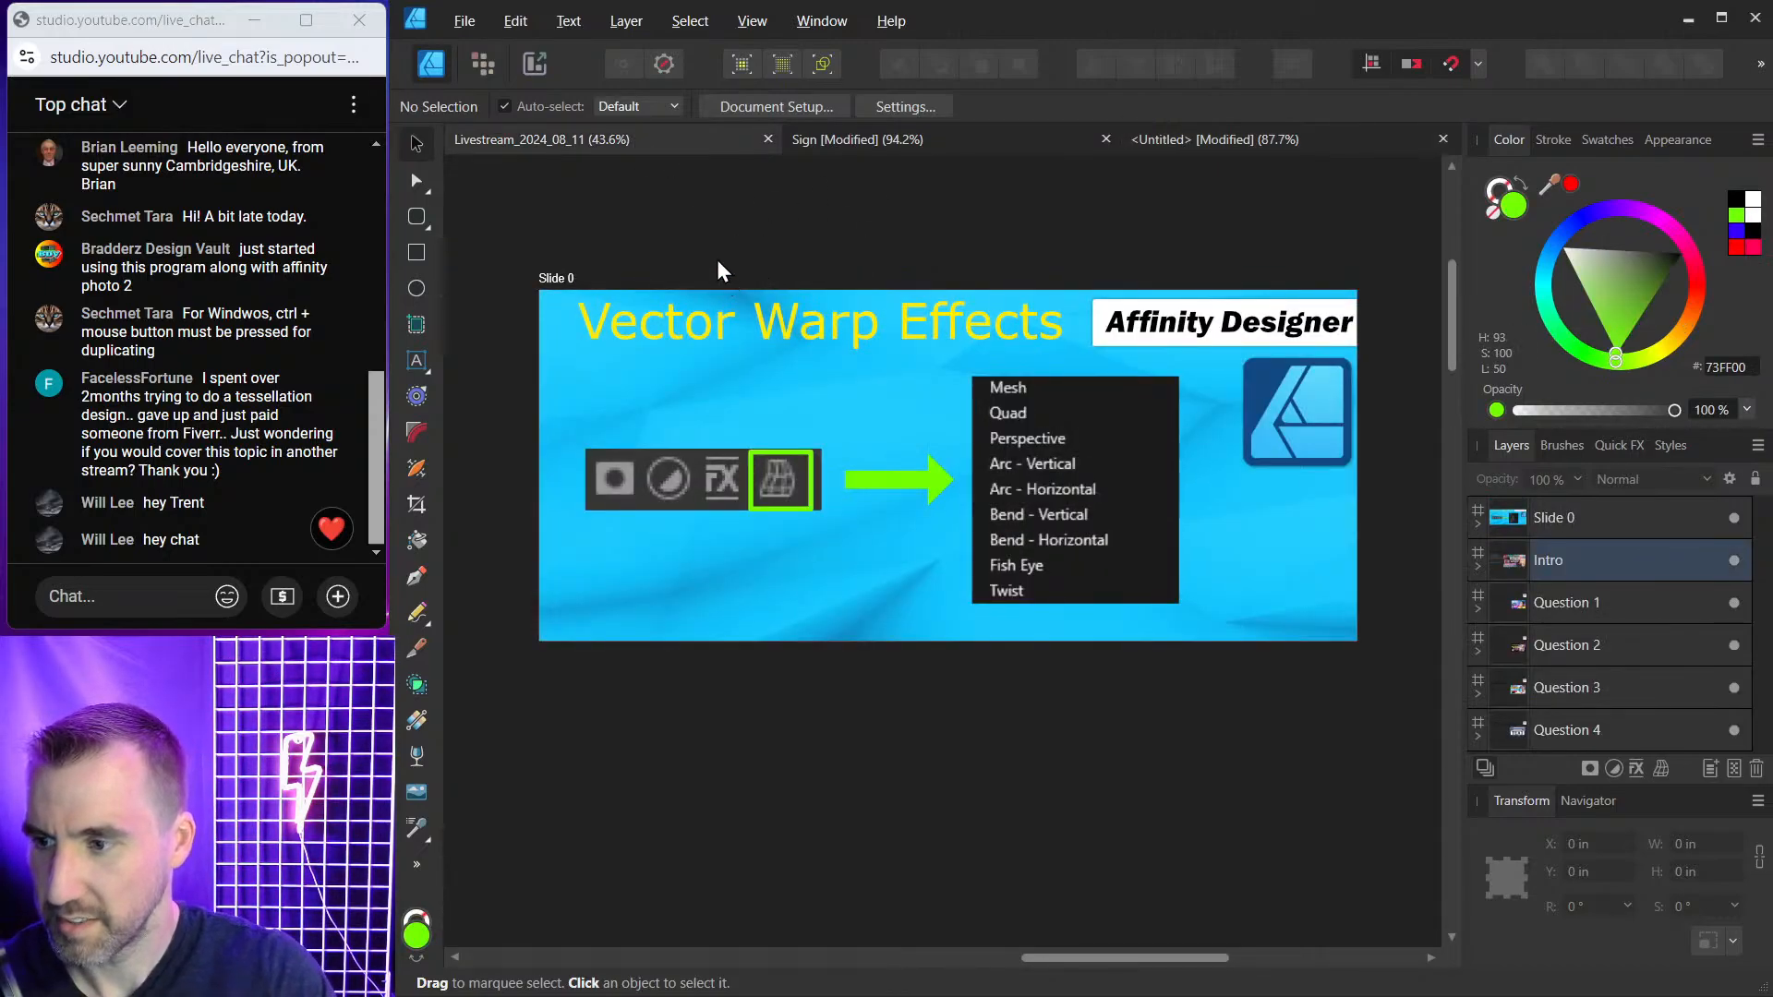
pyautogui.hscroll(-8, 772, 230)
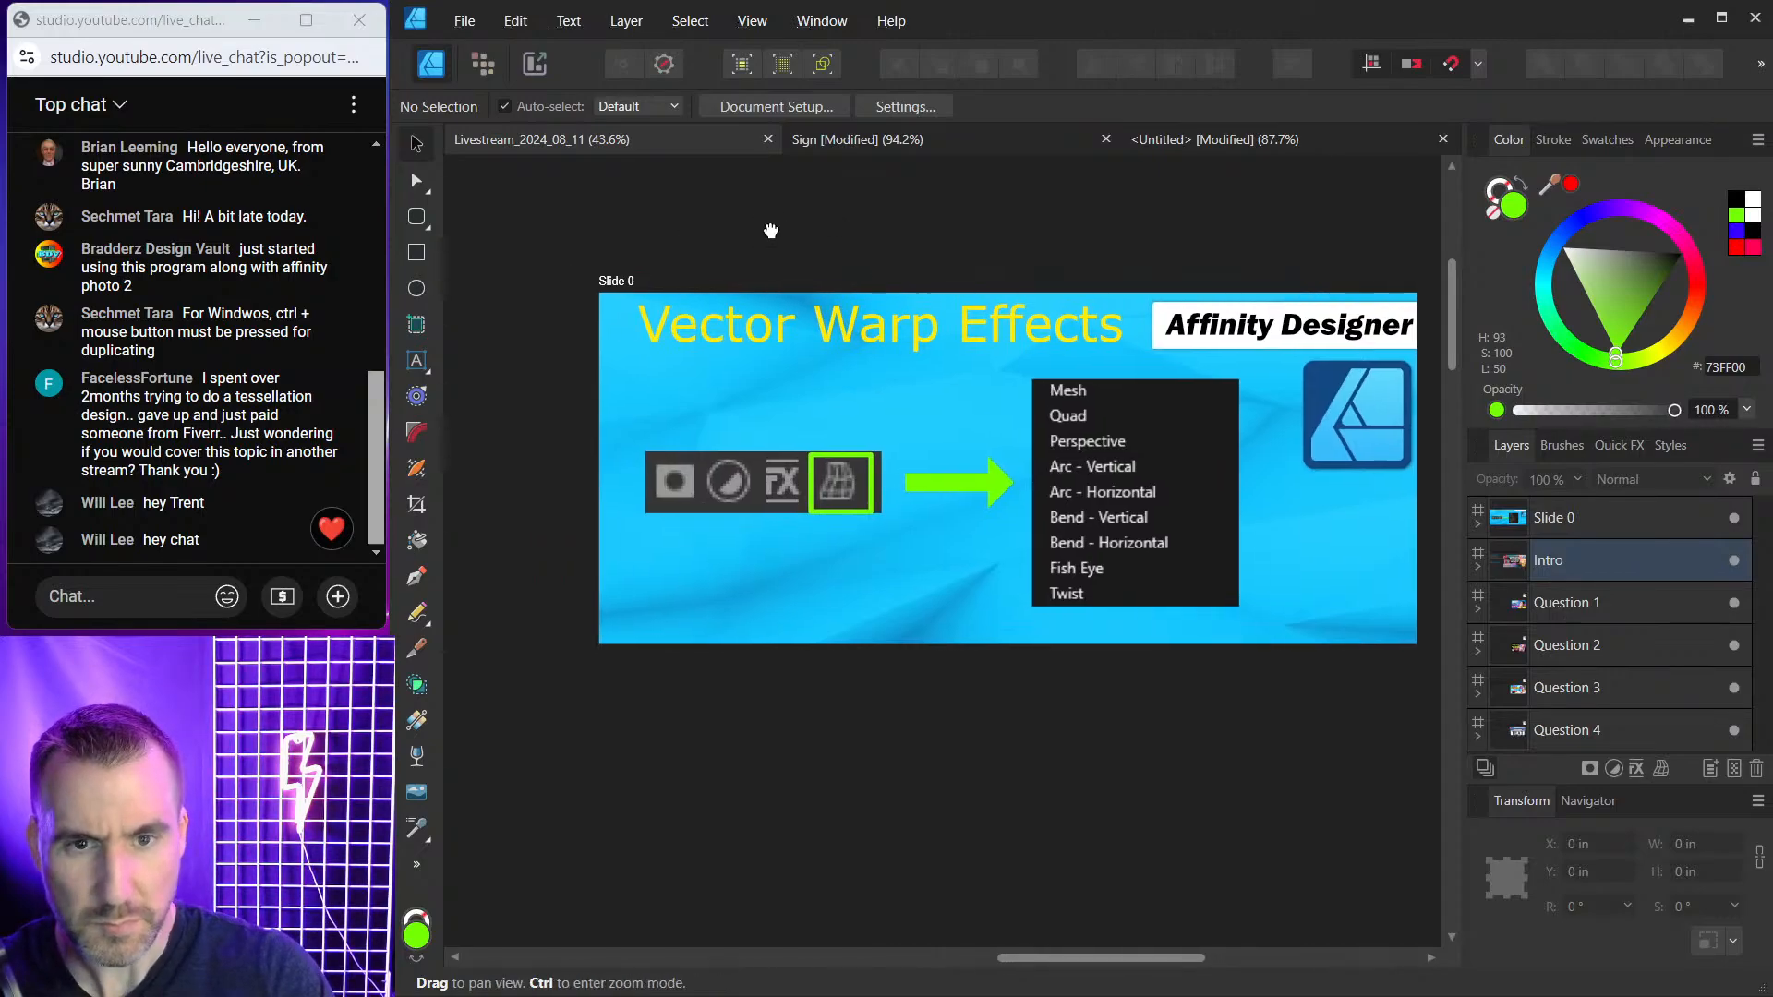
pyautogui.hscroll(-5, 806, 294)
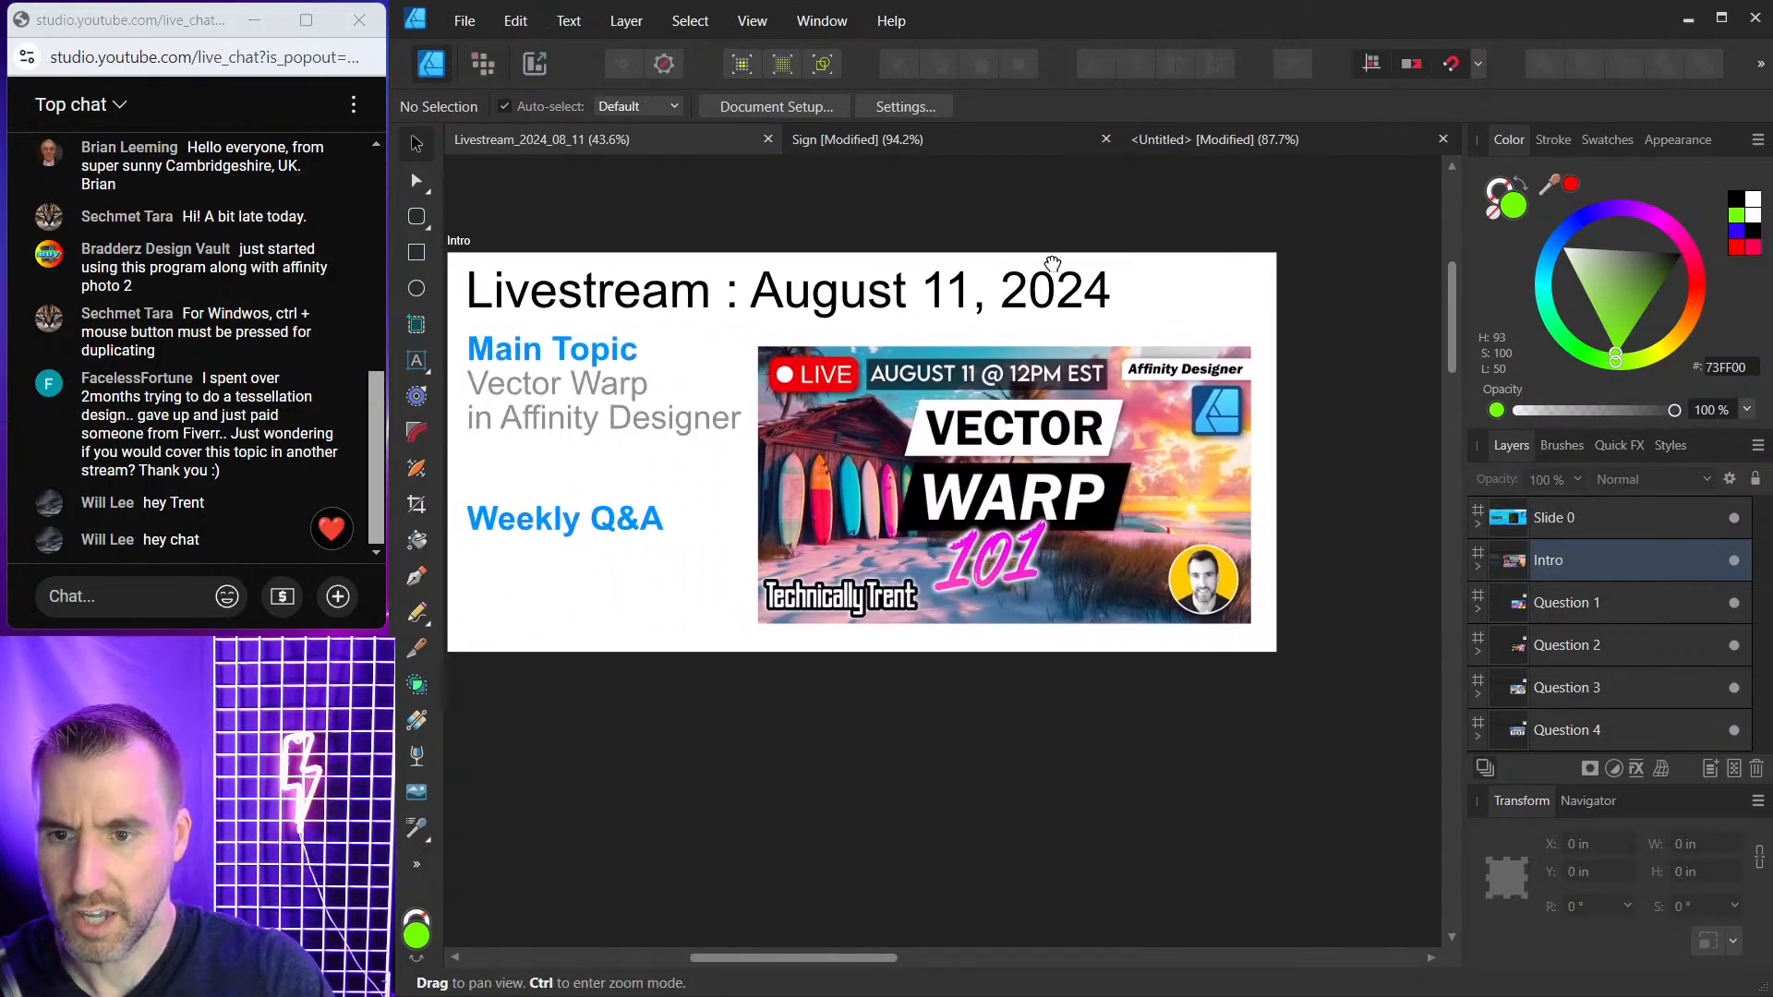
pyautogui.scroll(-2, 912, 406)
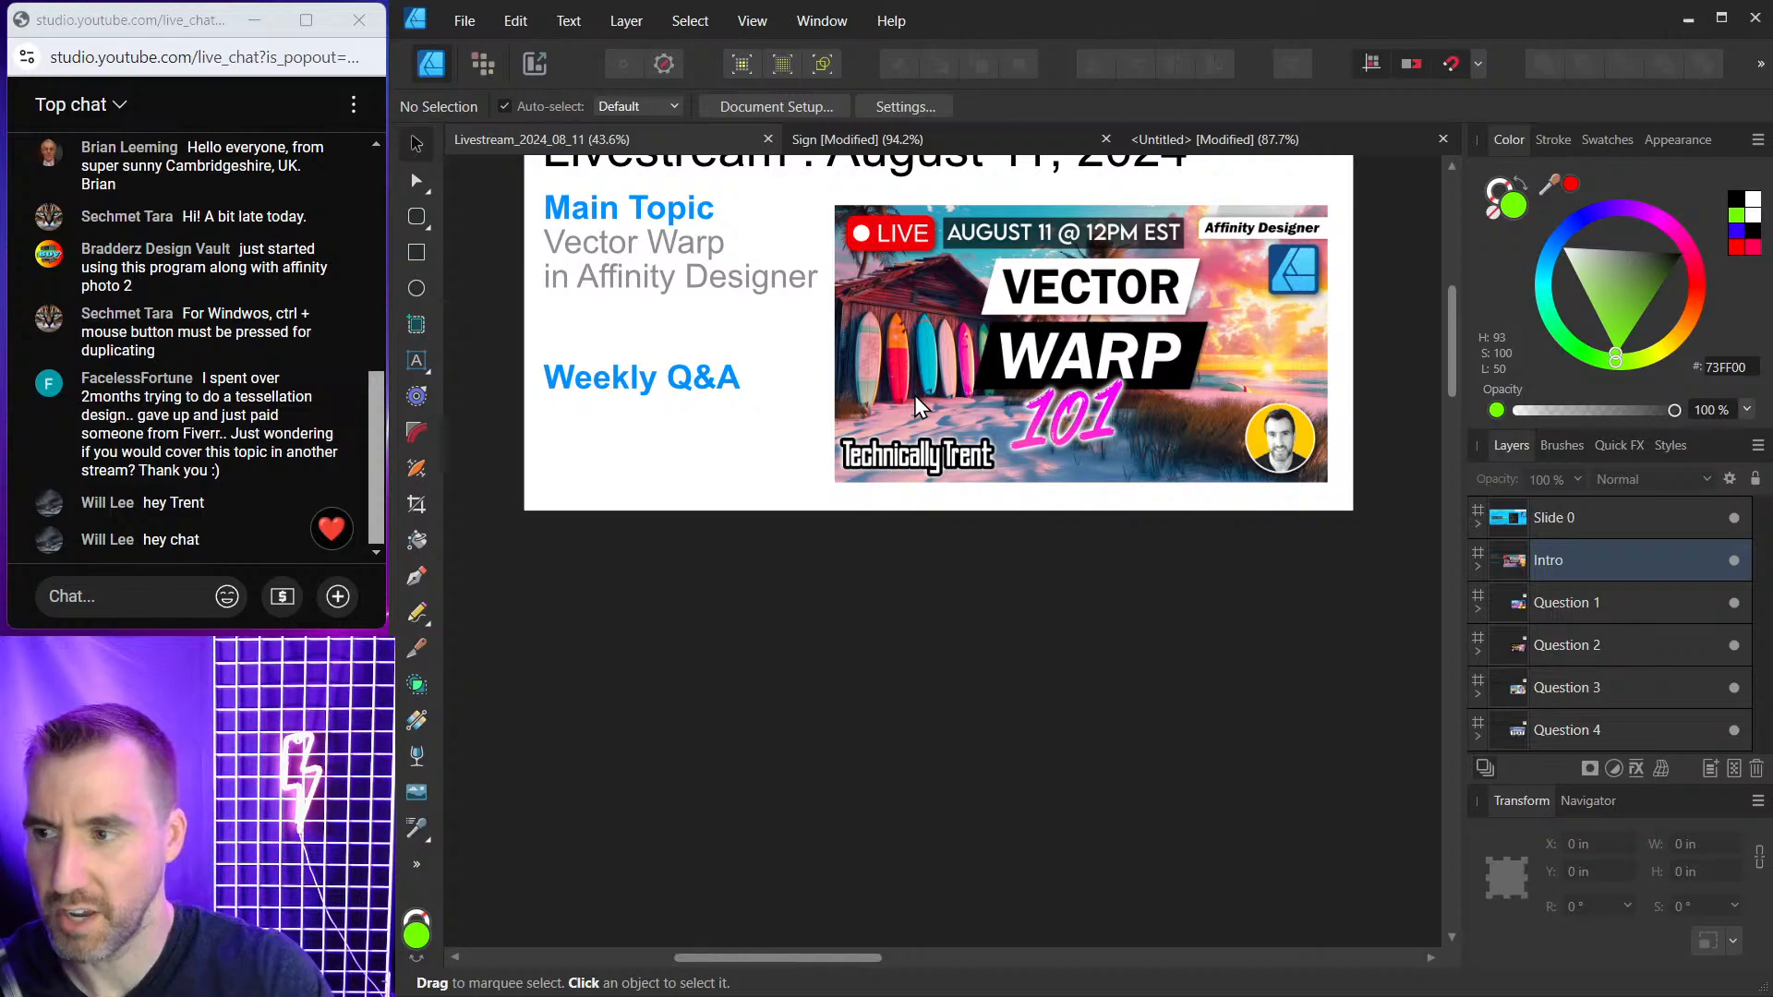
pyautogui.scroll(-2, 1081, 522)
pyautogui.scroll(-5, 1062, 521)
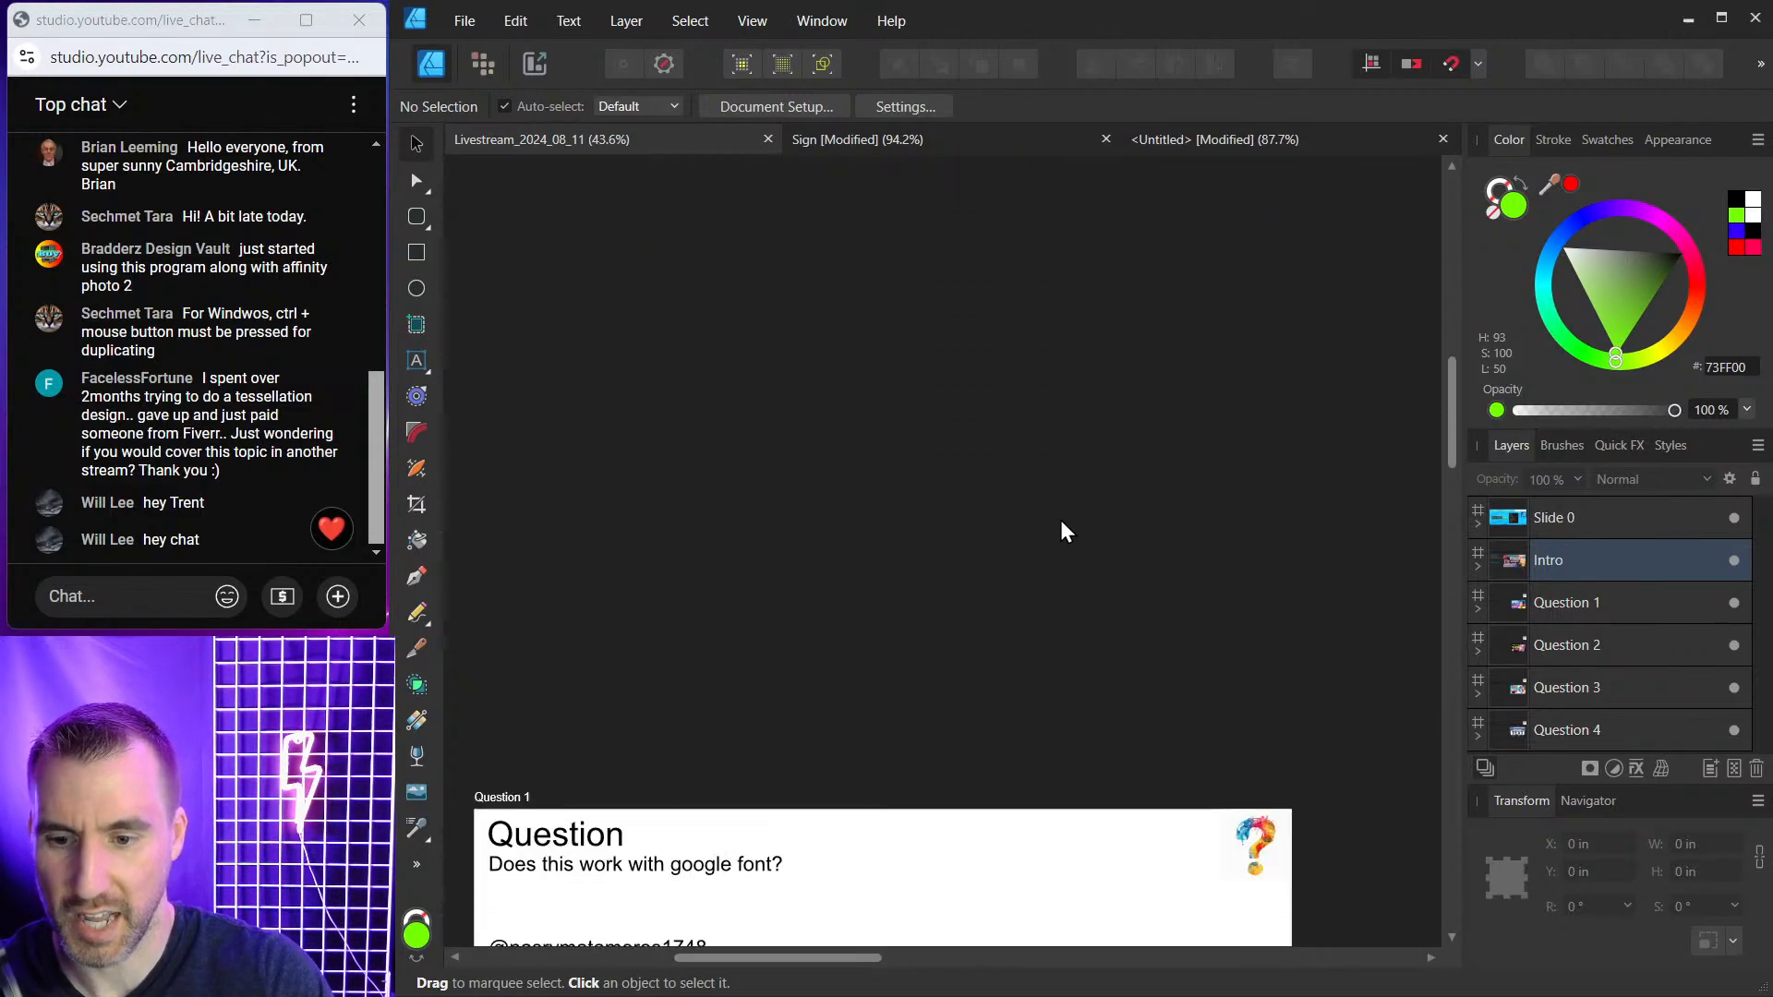
pyautogui.keyDown('ctrl'); pyautogui.scroll(1, 1062, 513); pyautogui.keyUp('ctrl')
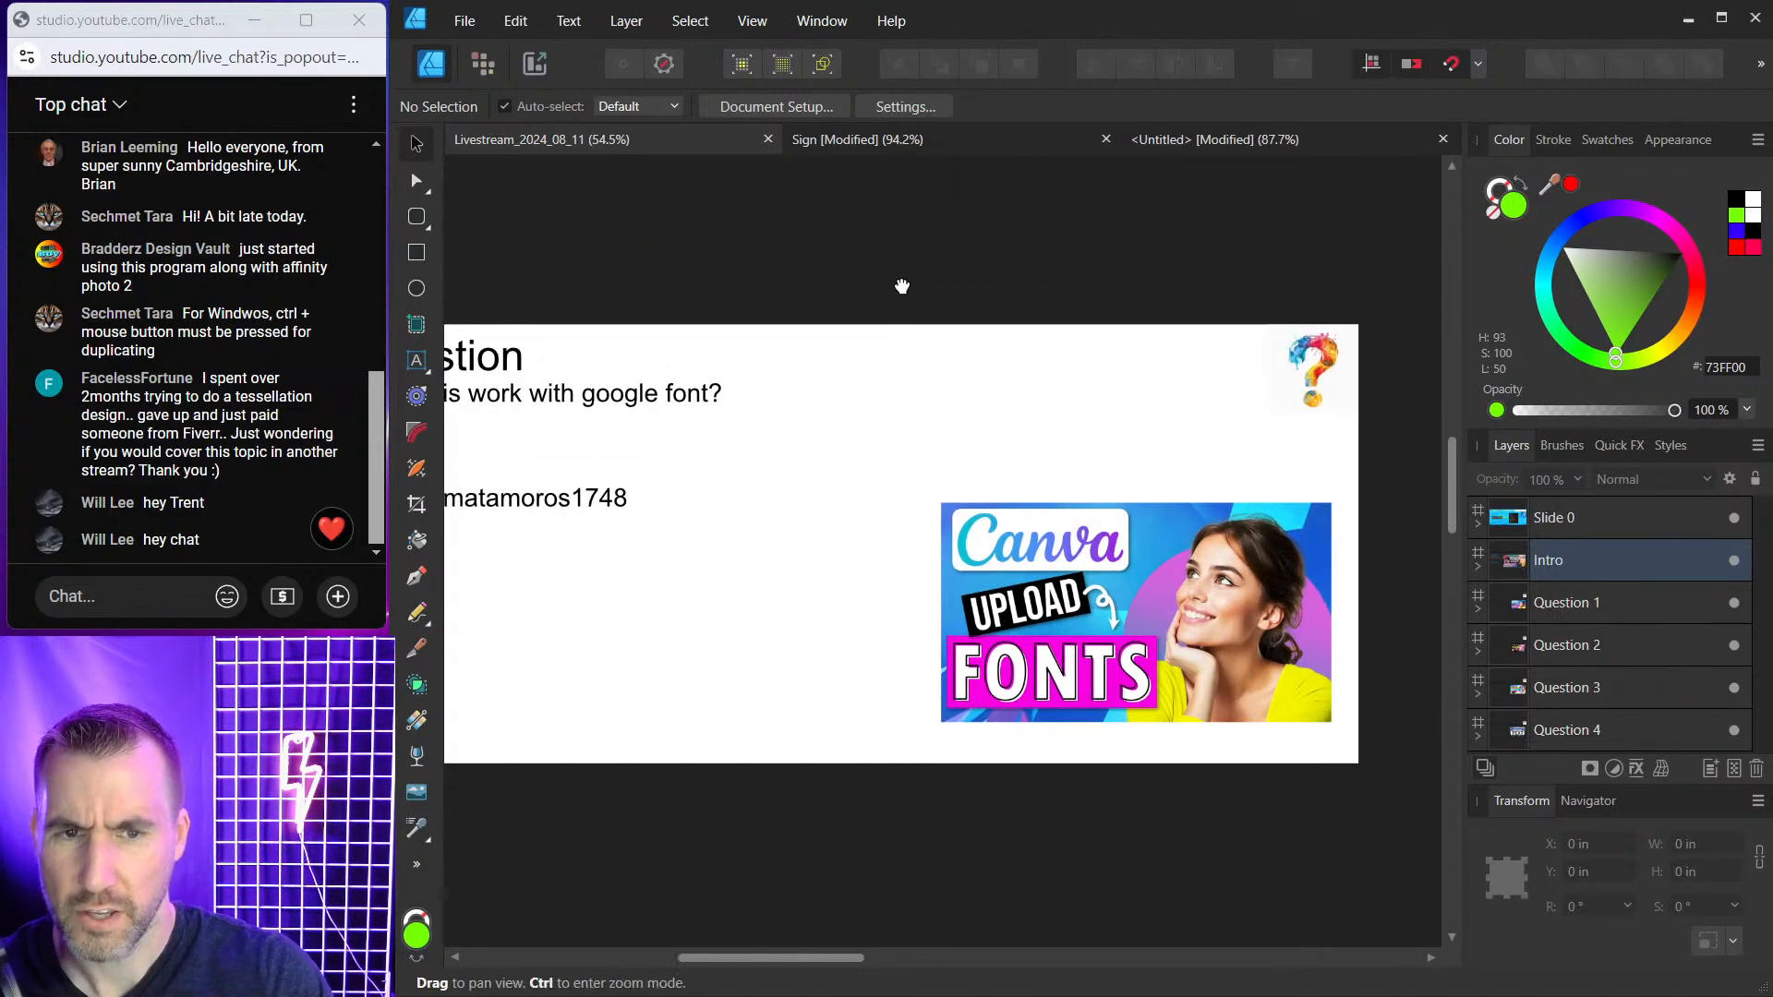
pyautogui.hscroll(-1, 923, 267)
pyautogui.scroll(-1, 923, 268)
pyautogui.keyDown('ctrl'); pyautogui.scroll(-1, 965, 254); pyautogui.keyUp('ctrl')
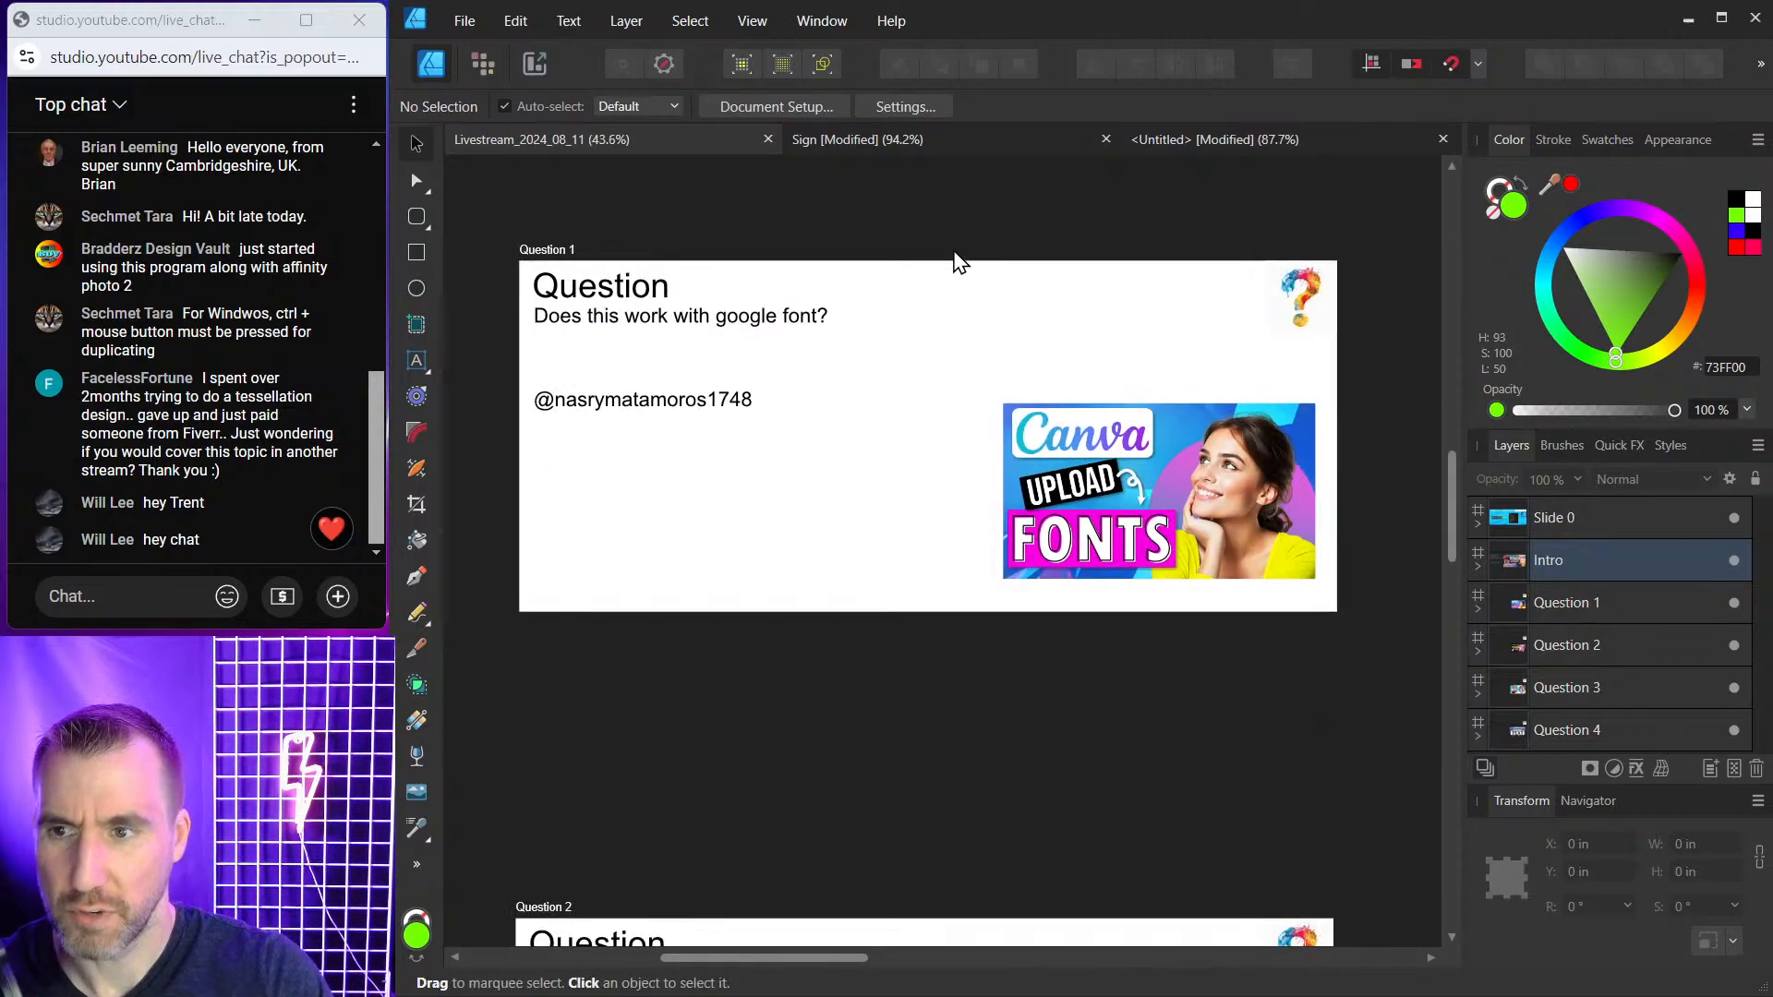
# Hide the interface panels and frame the Question 1 slide at 54.5% zoom.
pyautogui.press('Tab')
pyautogui.scroll(1, 1261, 356)
pyautogui.hscroll(-1, 1261, 355)
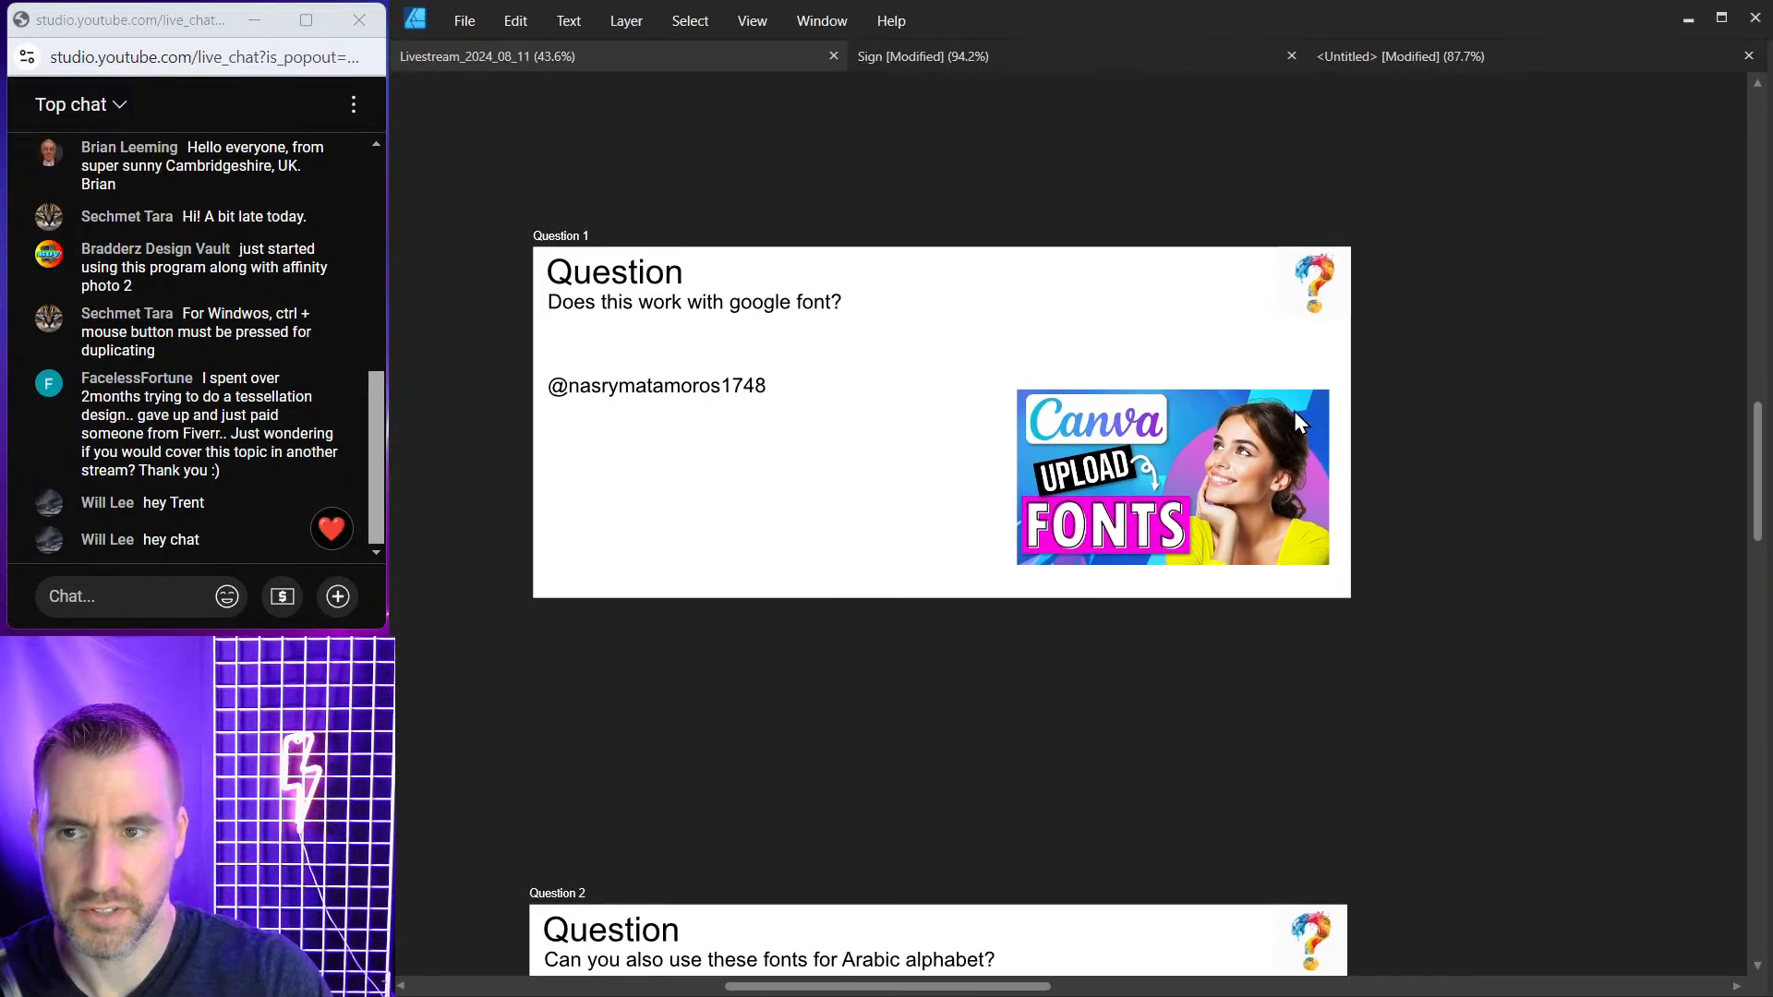
pyautogui.keyDown('ctrl'); pyautogui.scroll(1, 1276, 403); pyautogui.keyUp('ctrl')
pyautogui.scroll(1, 1172, 361)
pyautogui.hscroll(-1, 1172, 361)
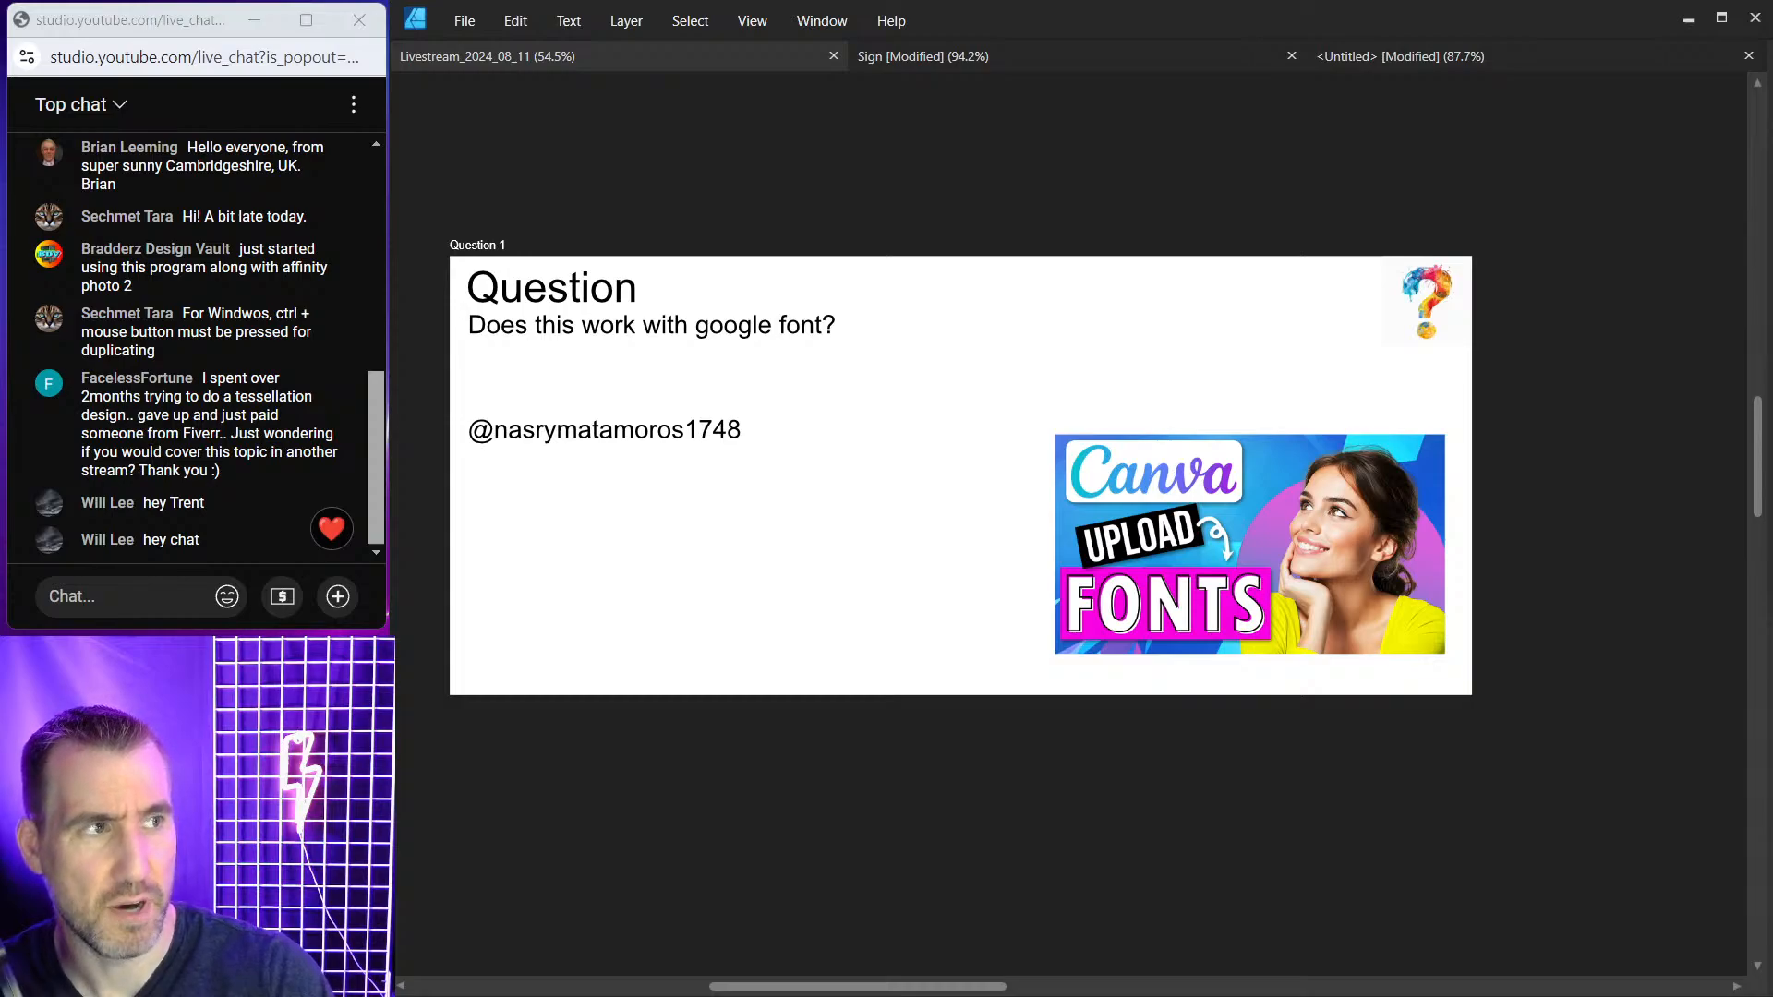
# Switch to the Google Fonts browser window, place and enlarge it over the slide, and look through the list of font families.
pyautogui.moveTo(1772, 239); pyautogui.dragTo(1039, 53)
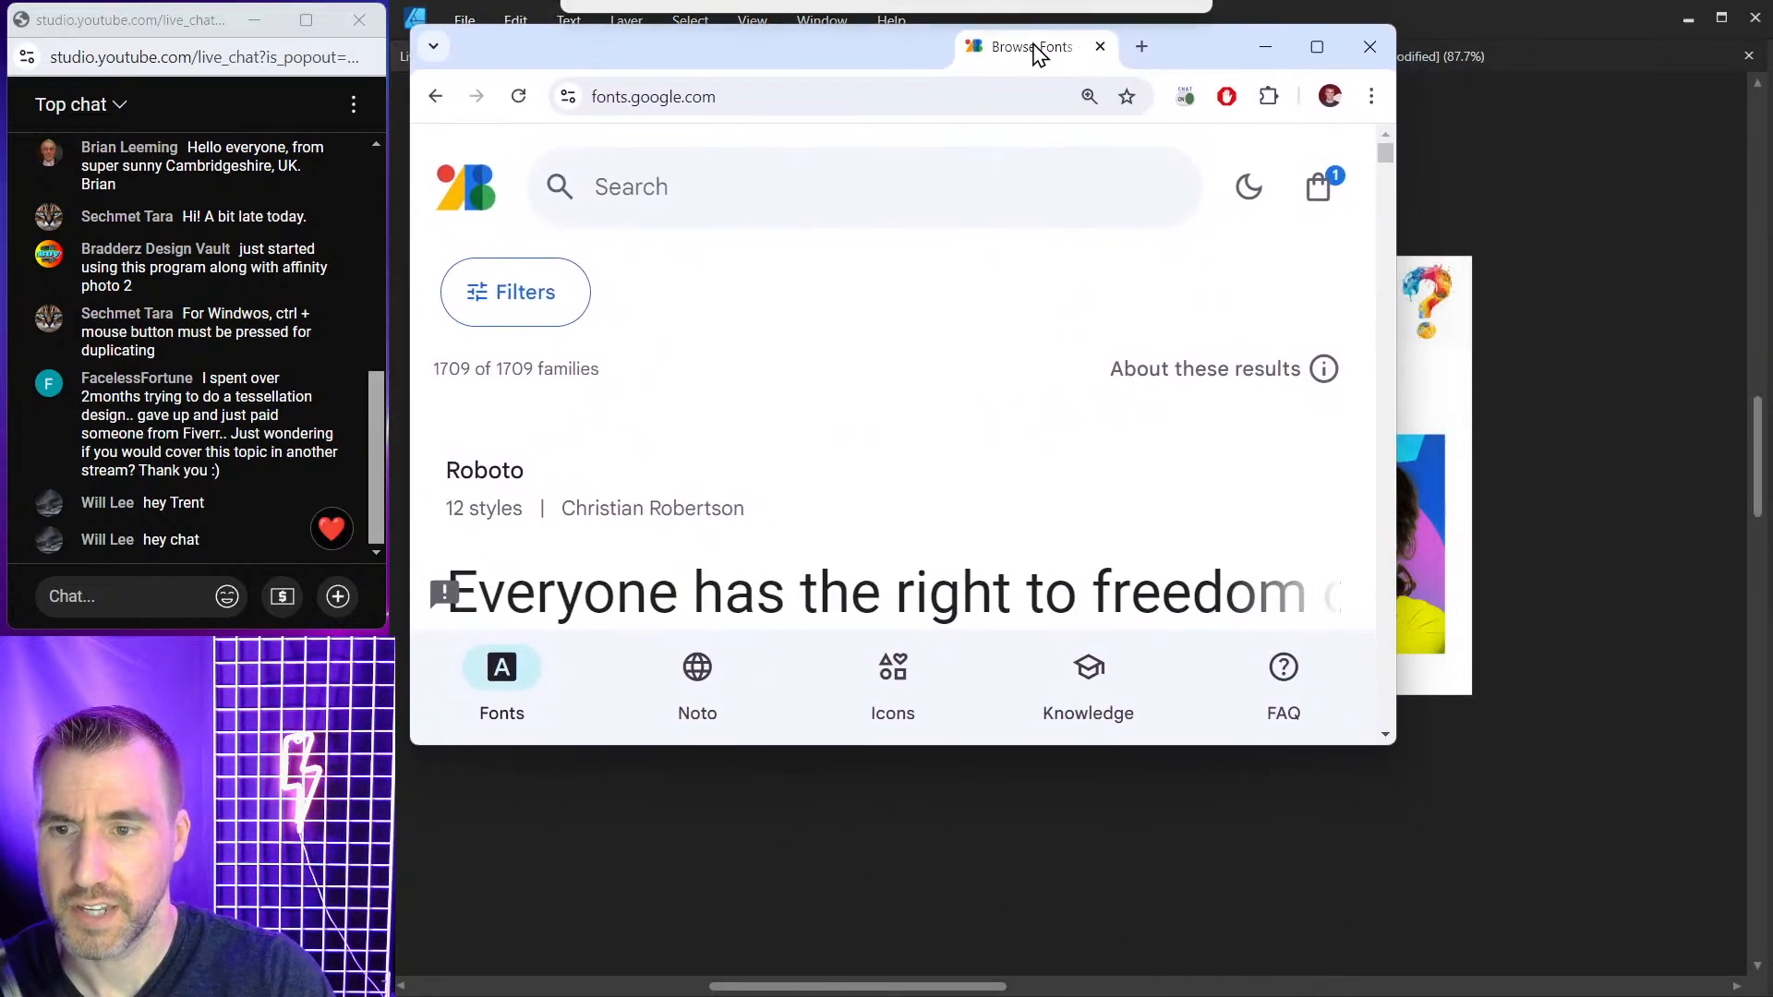
pyautogui.moveTo(1393, 744); pyautogui.dragTo(1745, 974)
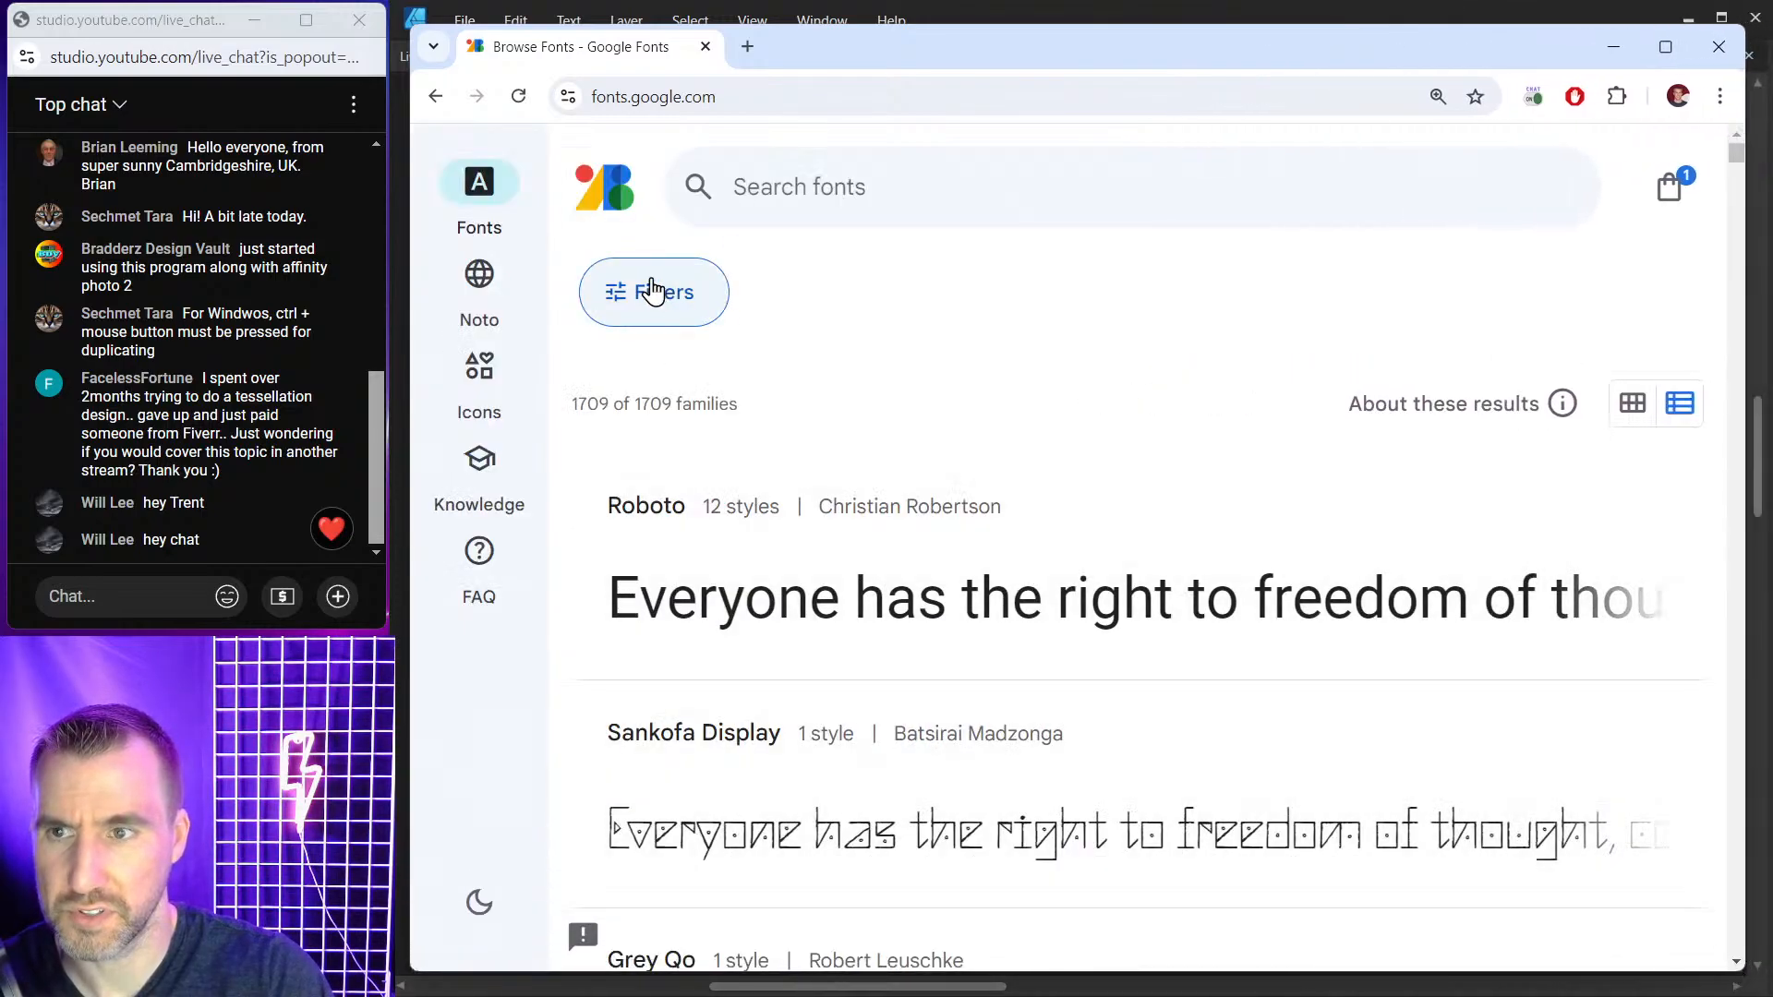
pyautogui.scroll(-5, 739, 403)
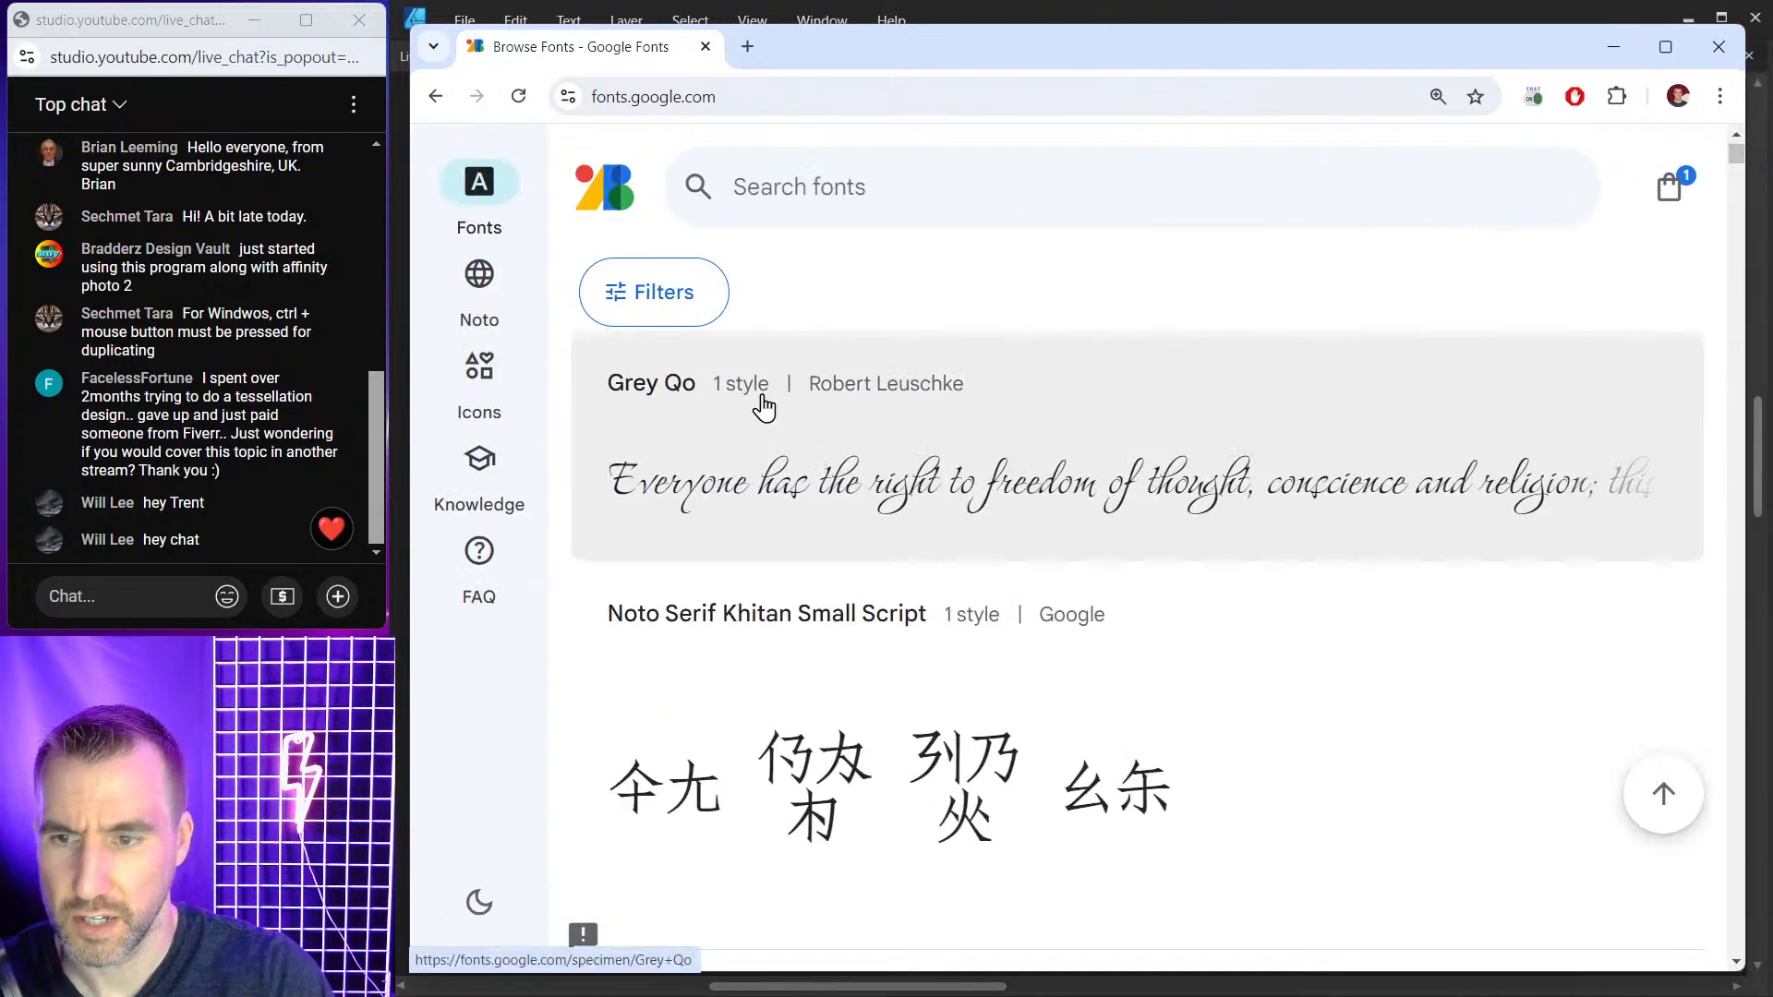
pyautogui.scroll(-5, 762, 407)
pyautogui.scroll(5, 647, 397)
pyautogui.click(488, 205)
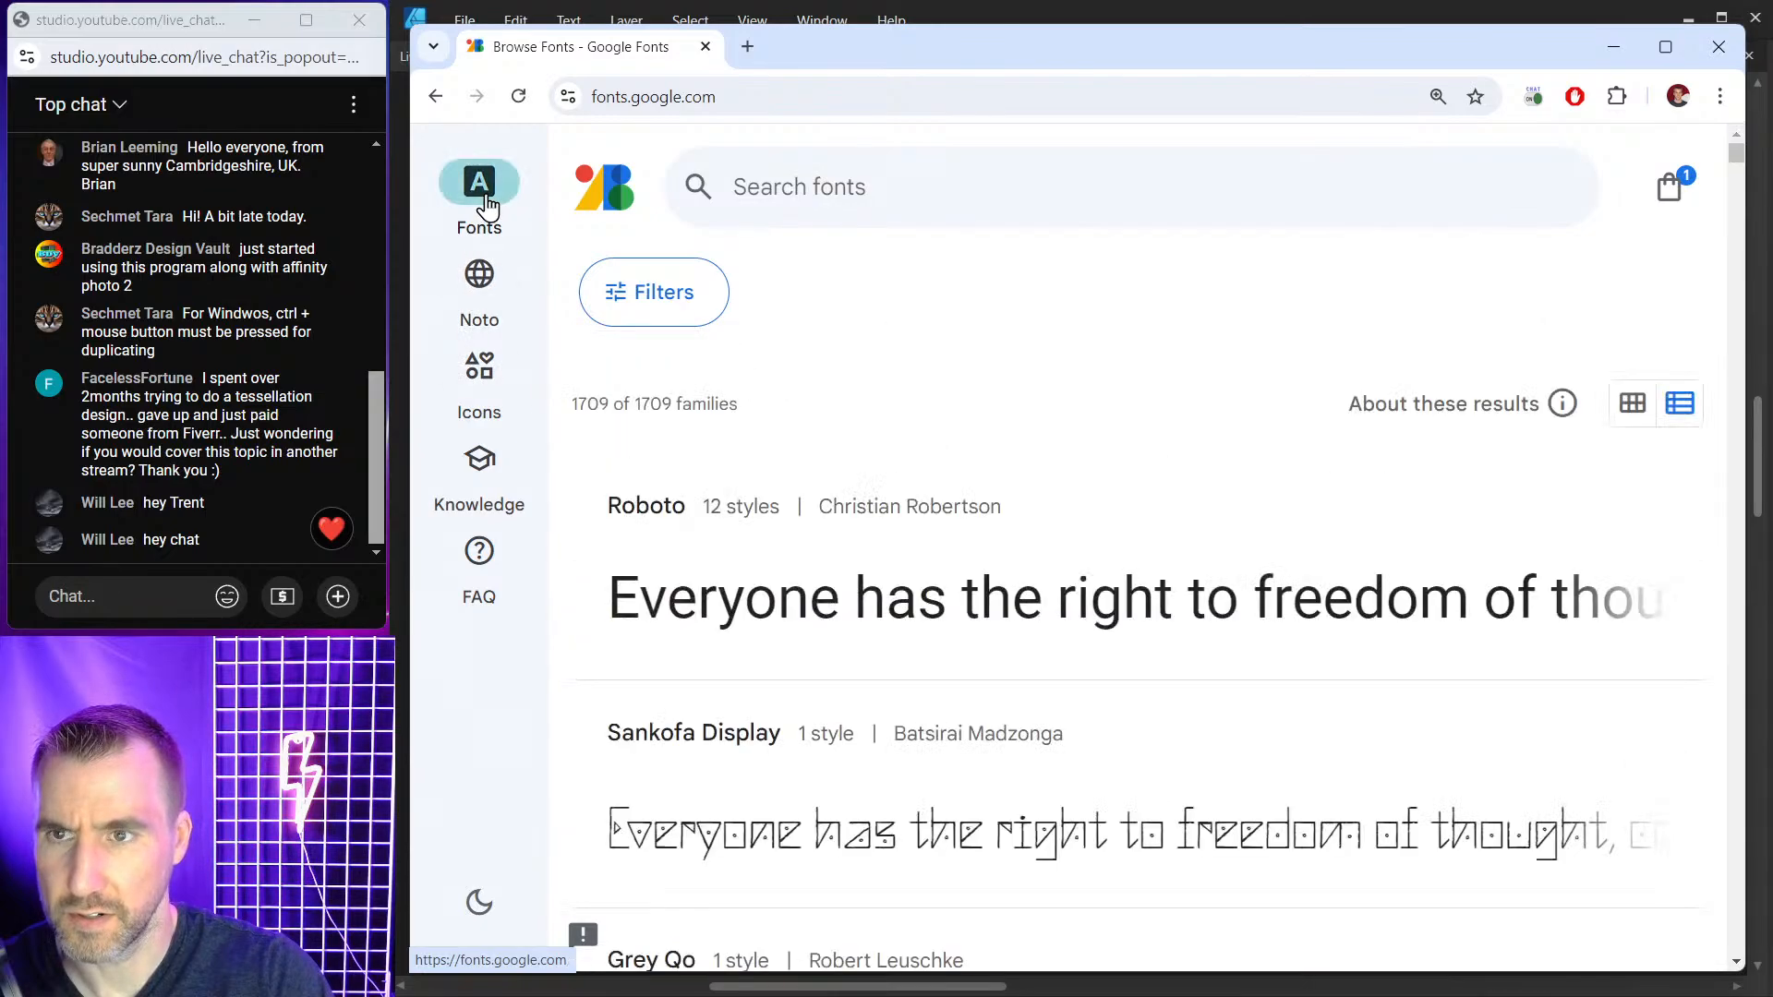
pyautogui.scroll(-10, 799, 400)
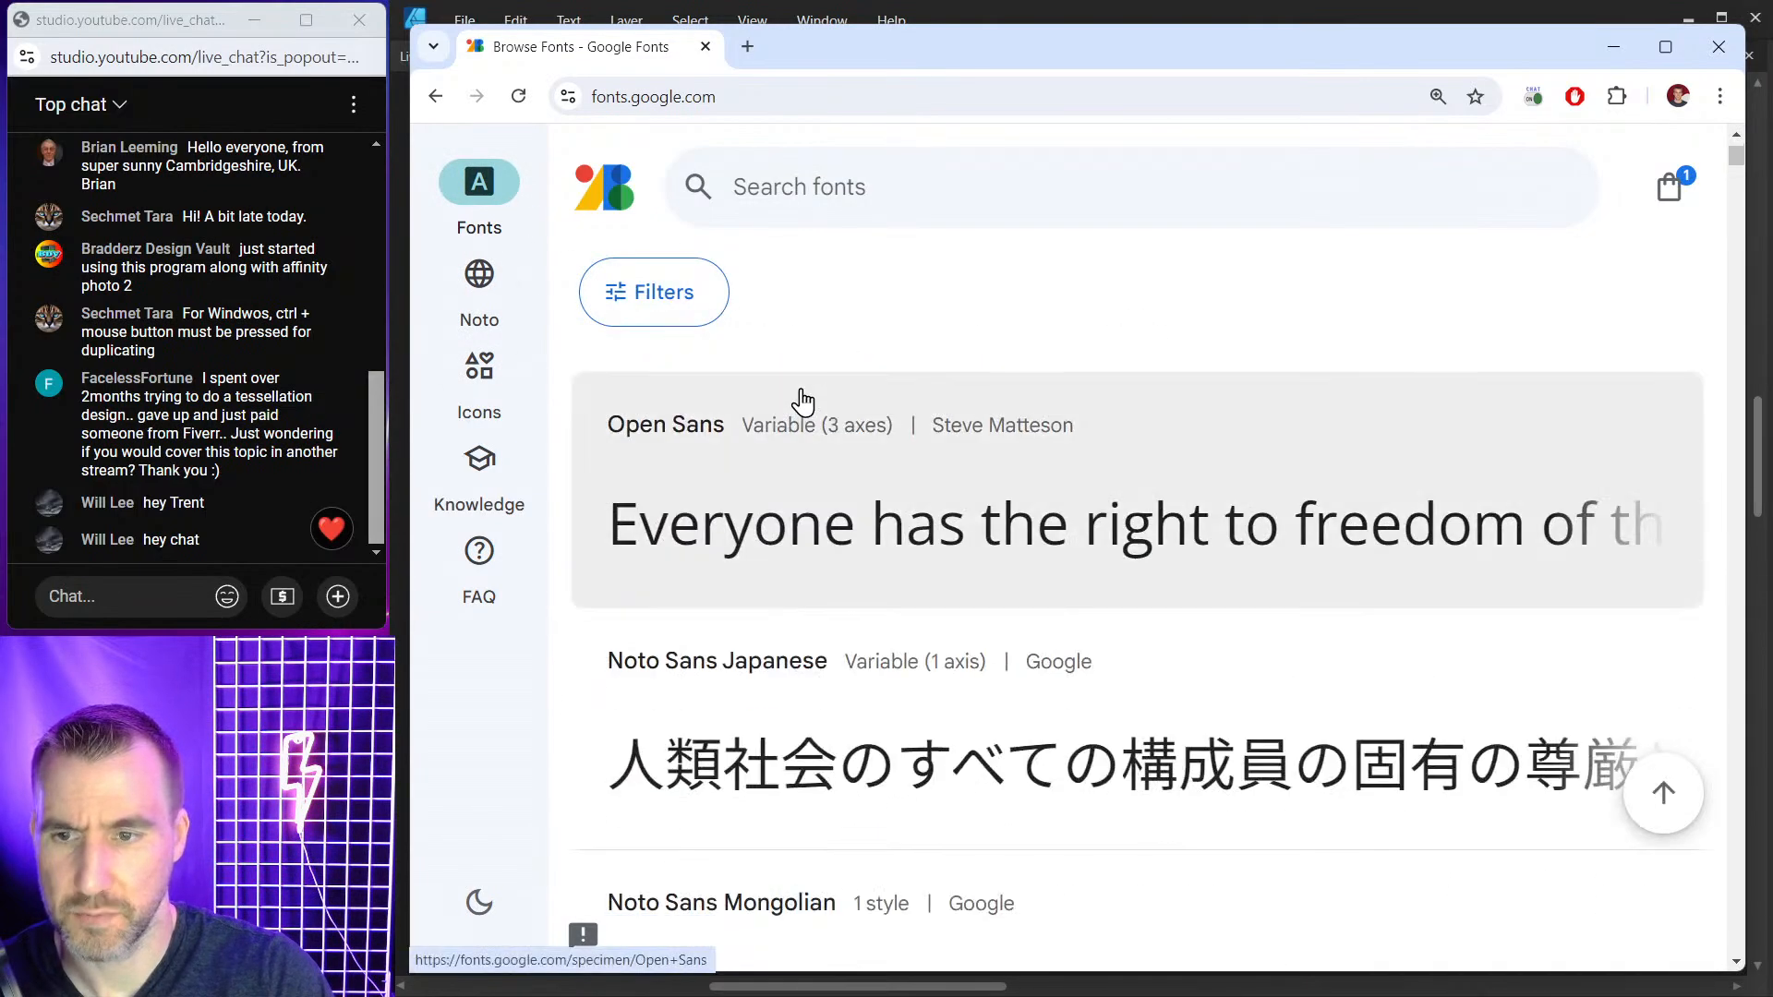
pyautogui.scroll(-5, 800, 399)
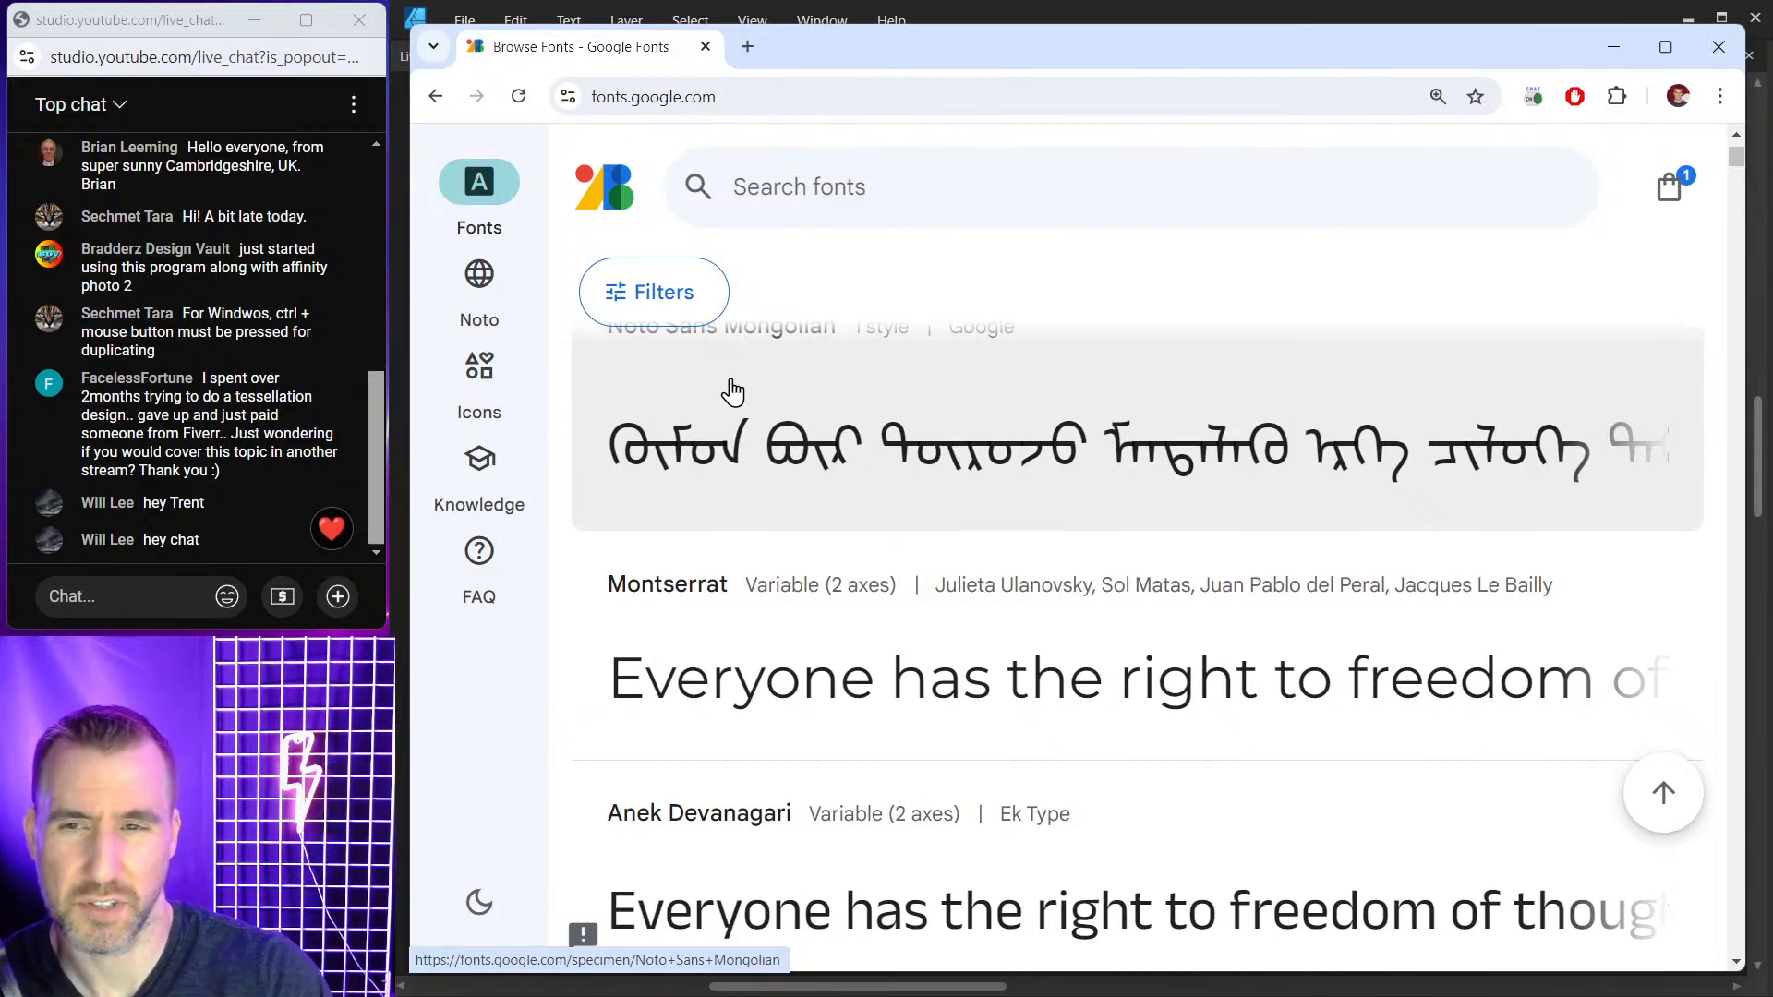
pyautogui.scroll(10, 877, 438)
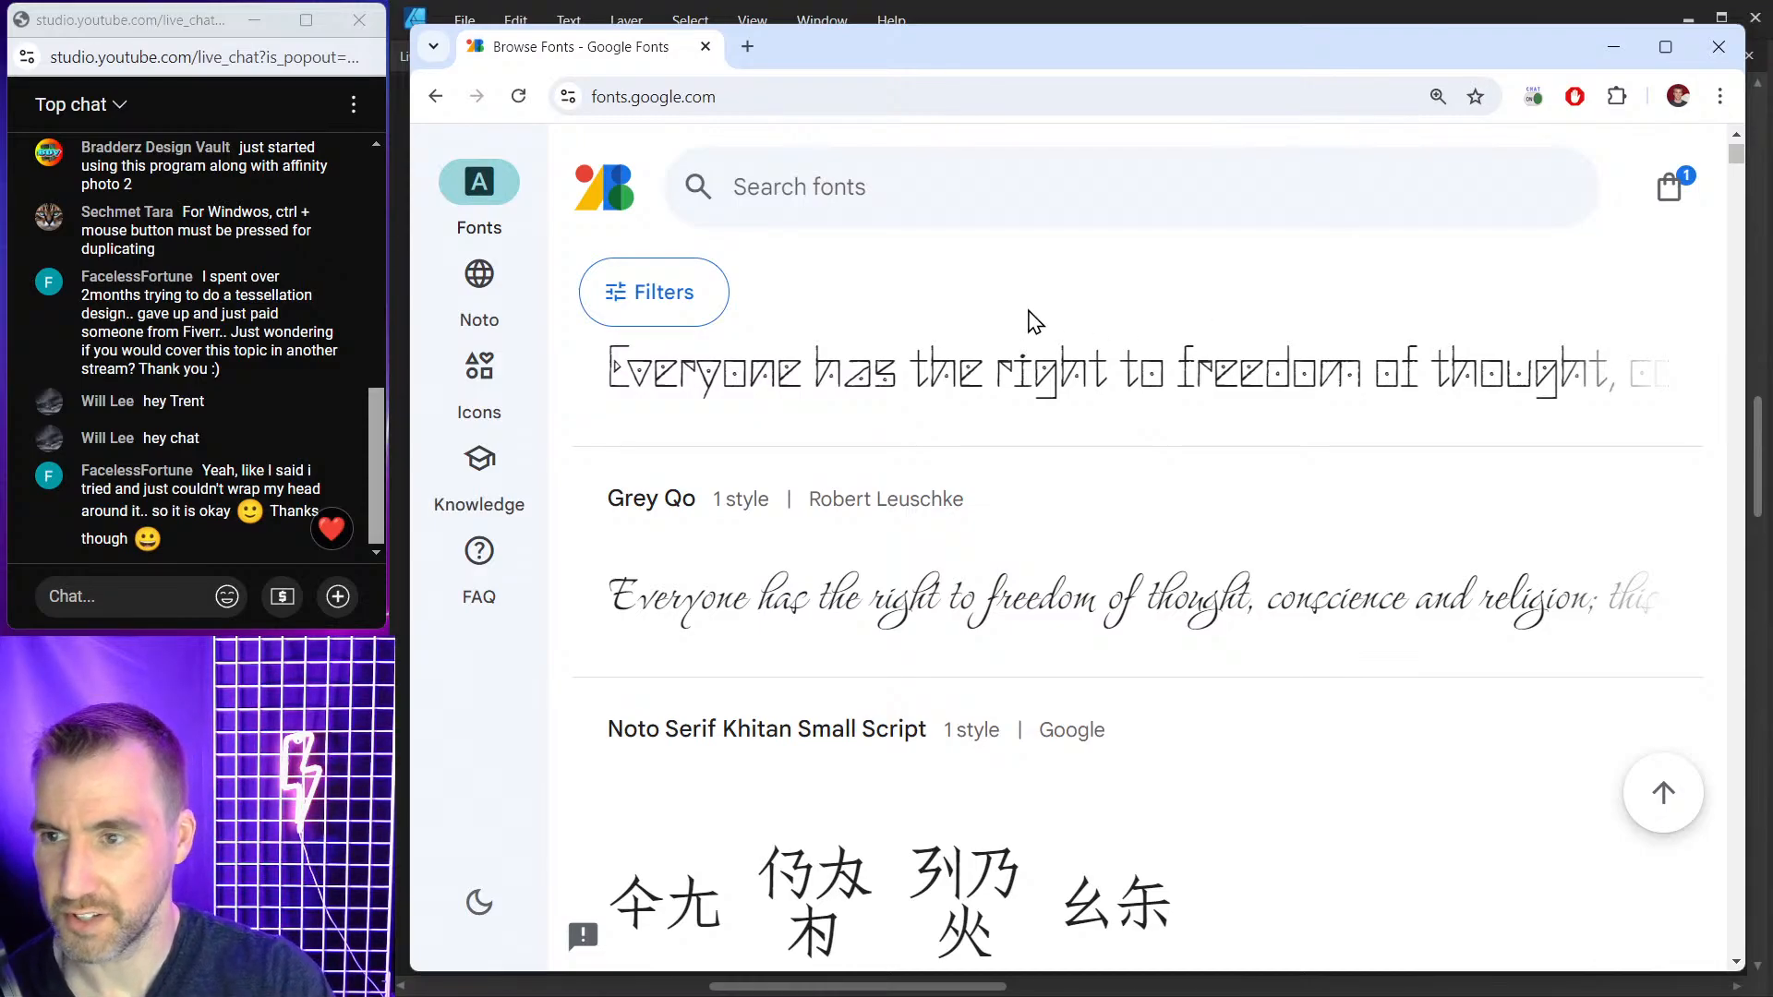
# Search Google Fonts for "color fonts", look over the results page and close the browser window.
pyautogui.click(785, 203)
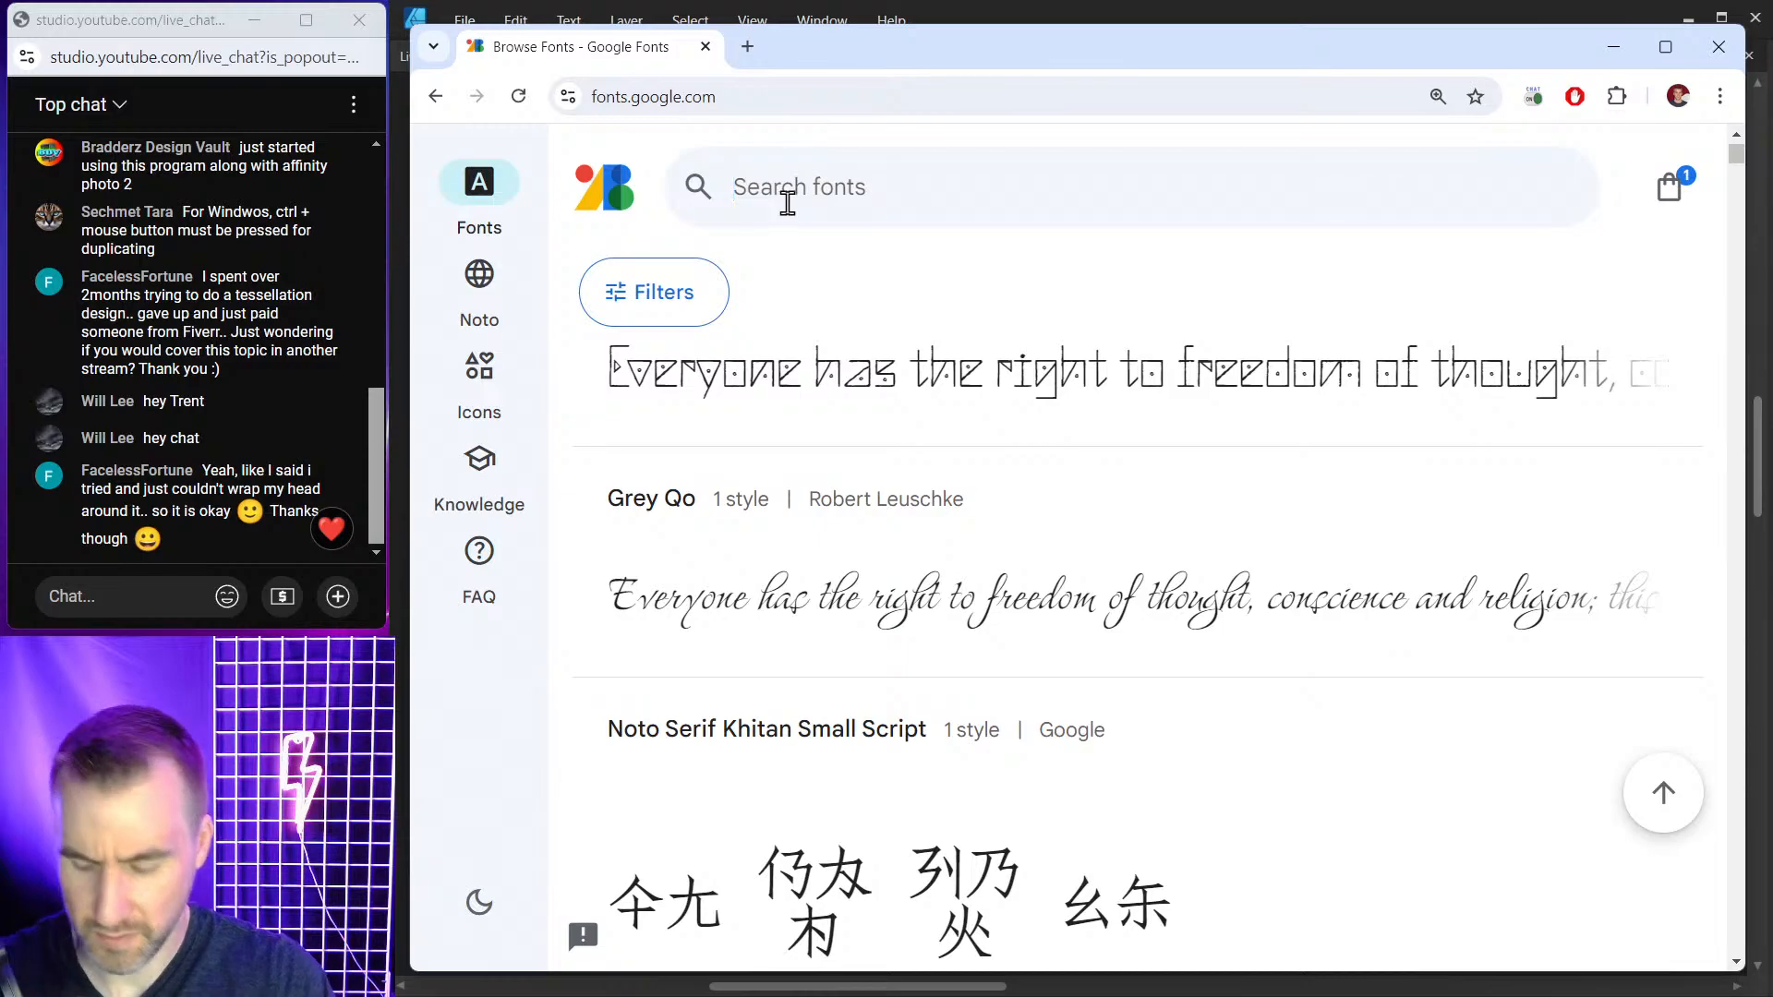
pyautogui.write('cllor fo')
pyautogui.press('BackSpace')
pyautogui.press('BackSpace')
pyautogui.press('BackSpace')
pyautogui.press('BackSpace')
pyautogui.press('BackSpace')
pyautogui.press('BackSpace')
pyautogui.press('BackSpace')
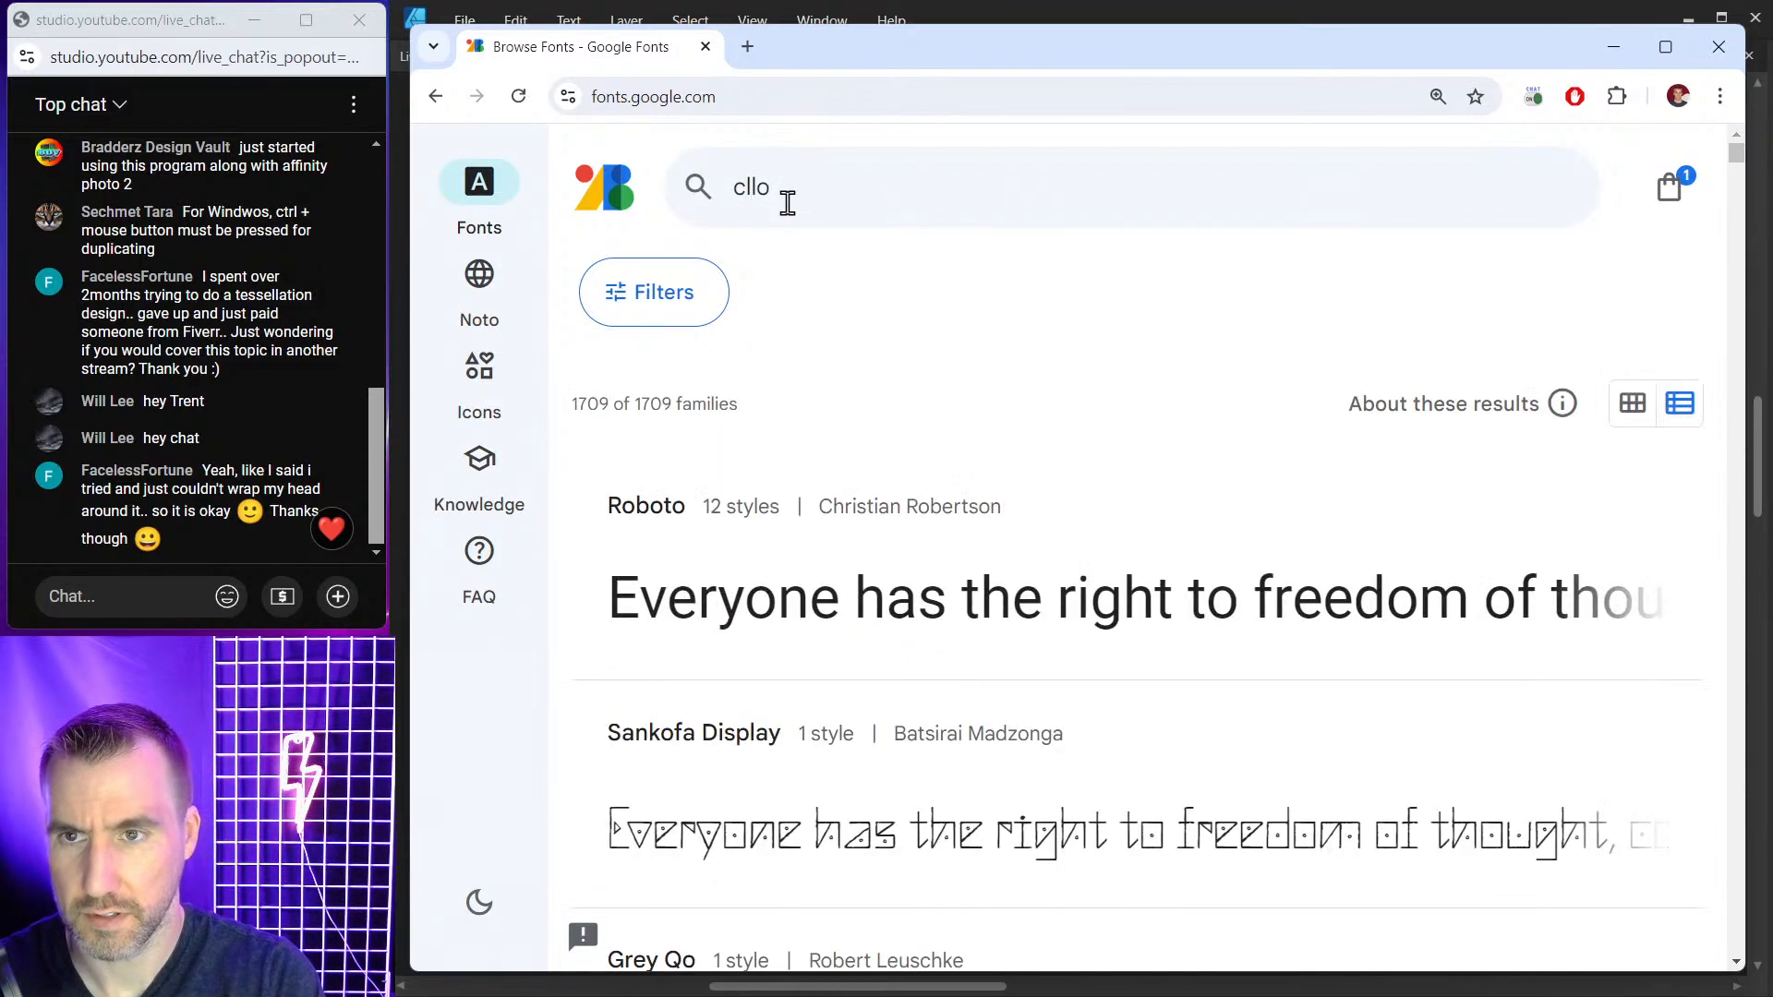
pyautogui.write('olor fonts')
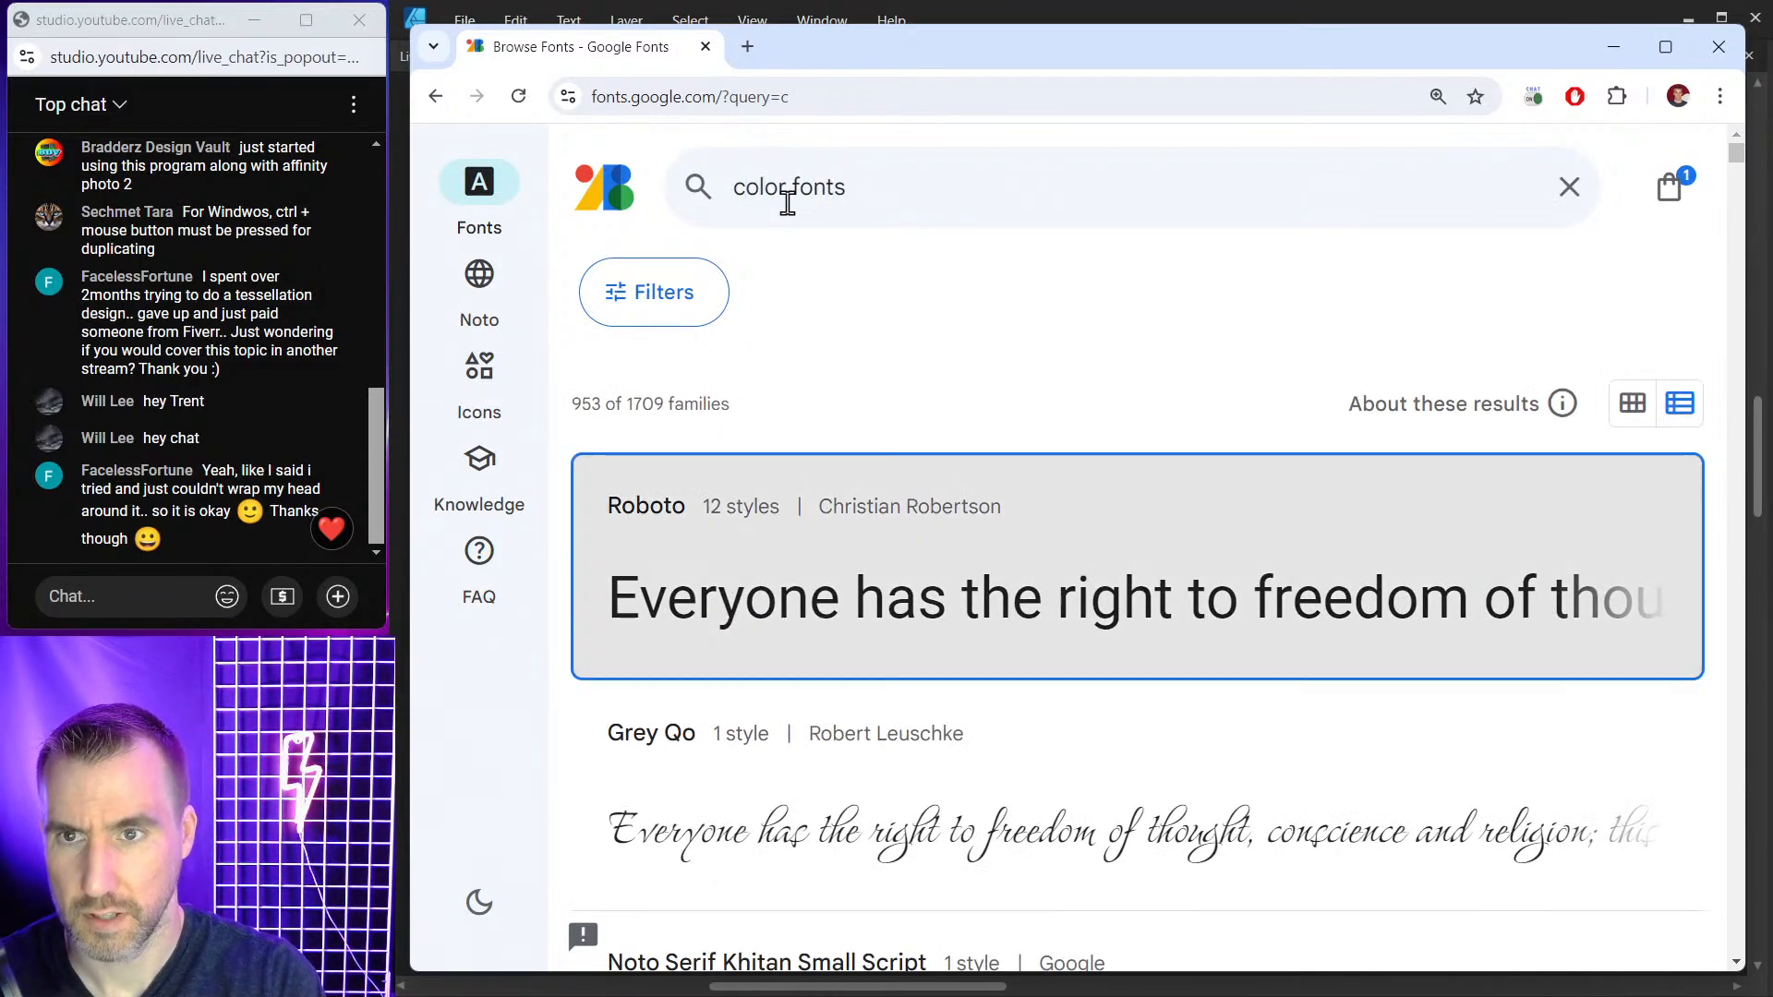
pyautogui.scroll(-5, 984, 388)
pyautogui.scroll(5, 975, 424)
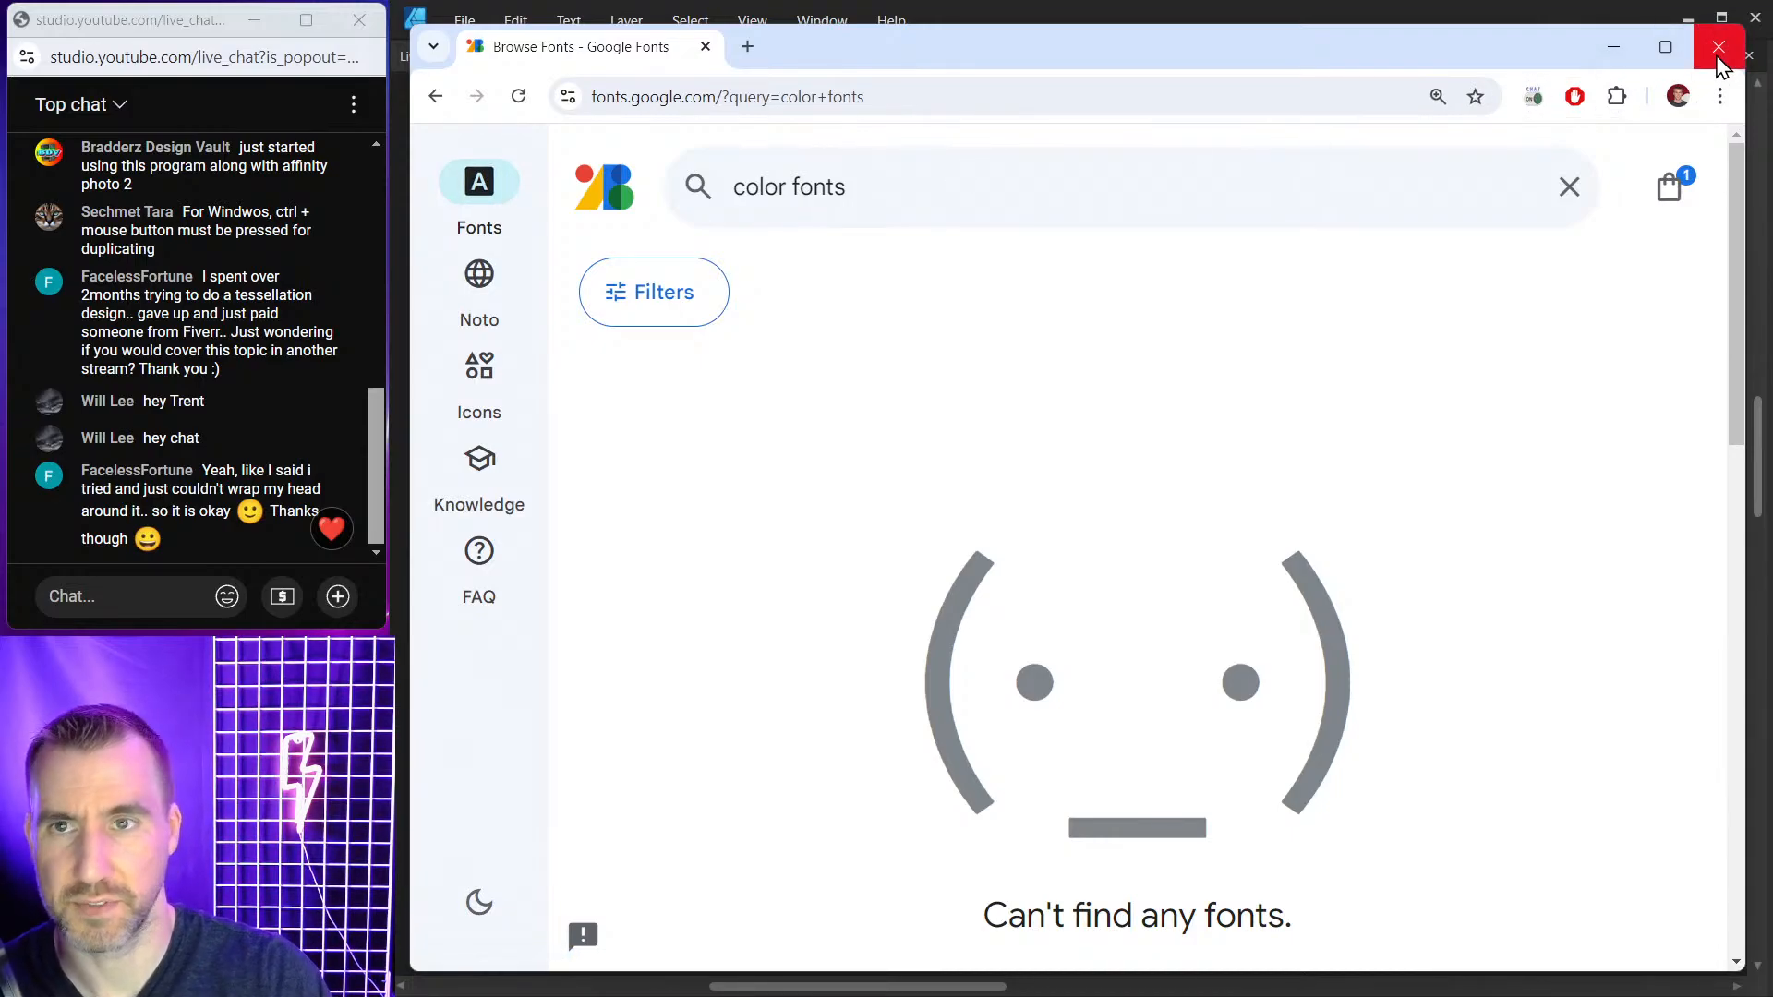
pyautogui.click(1717, 57)
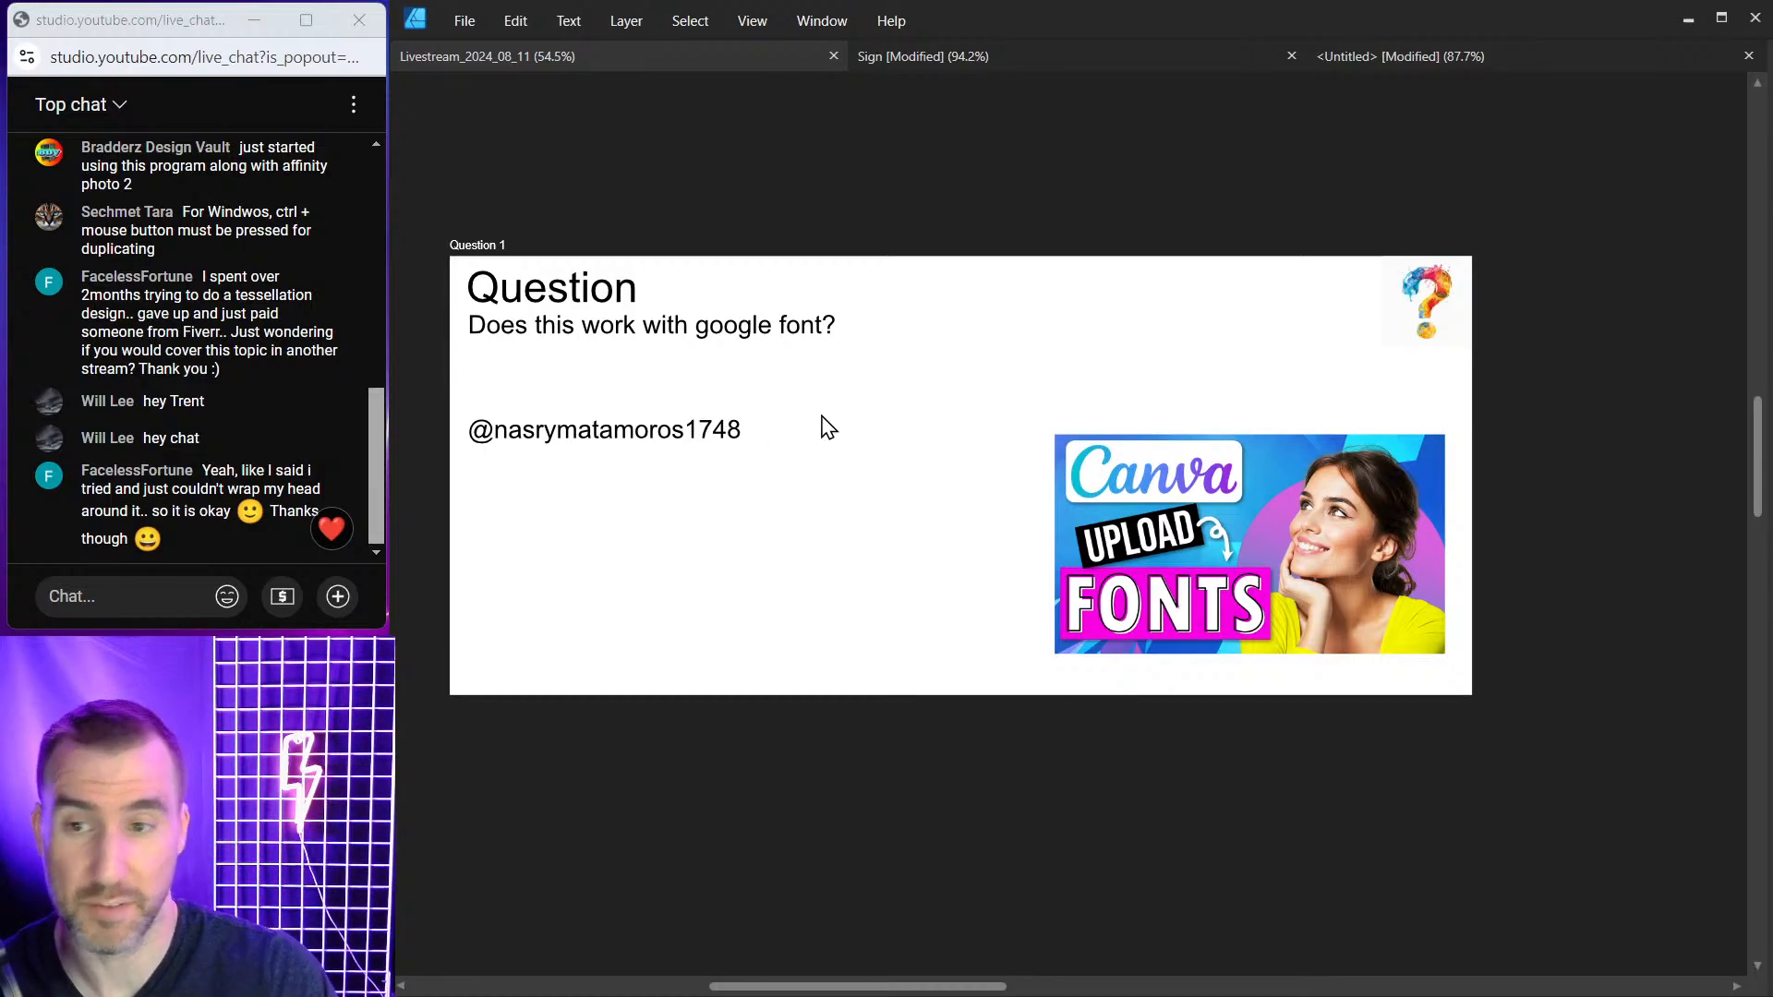
# Advance from the Question 1 slide to the Question 2 slide and frame it at 68.1% zoom.
pyautogui.scroll(-10, 812, 471)
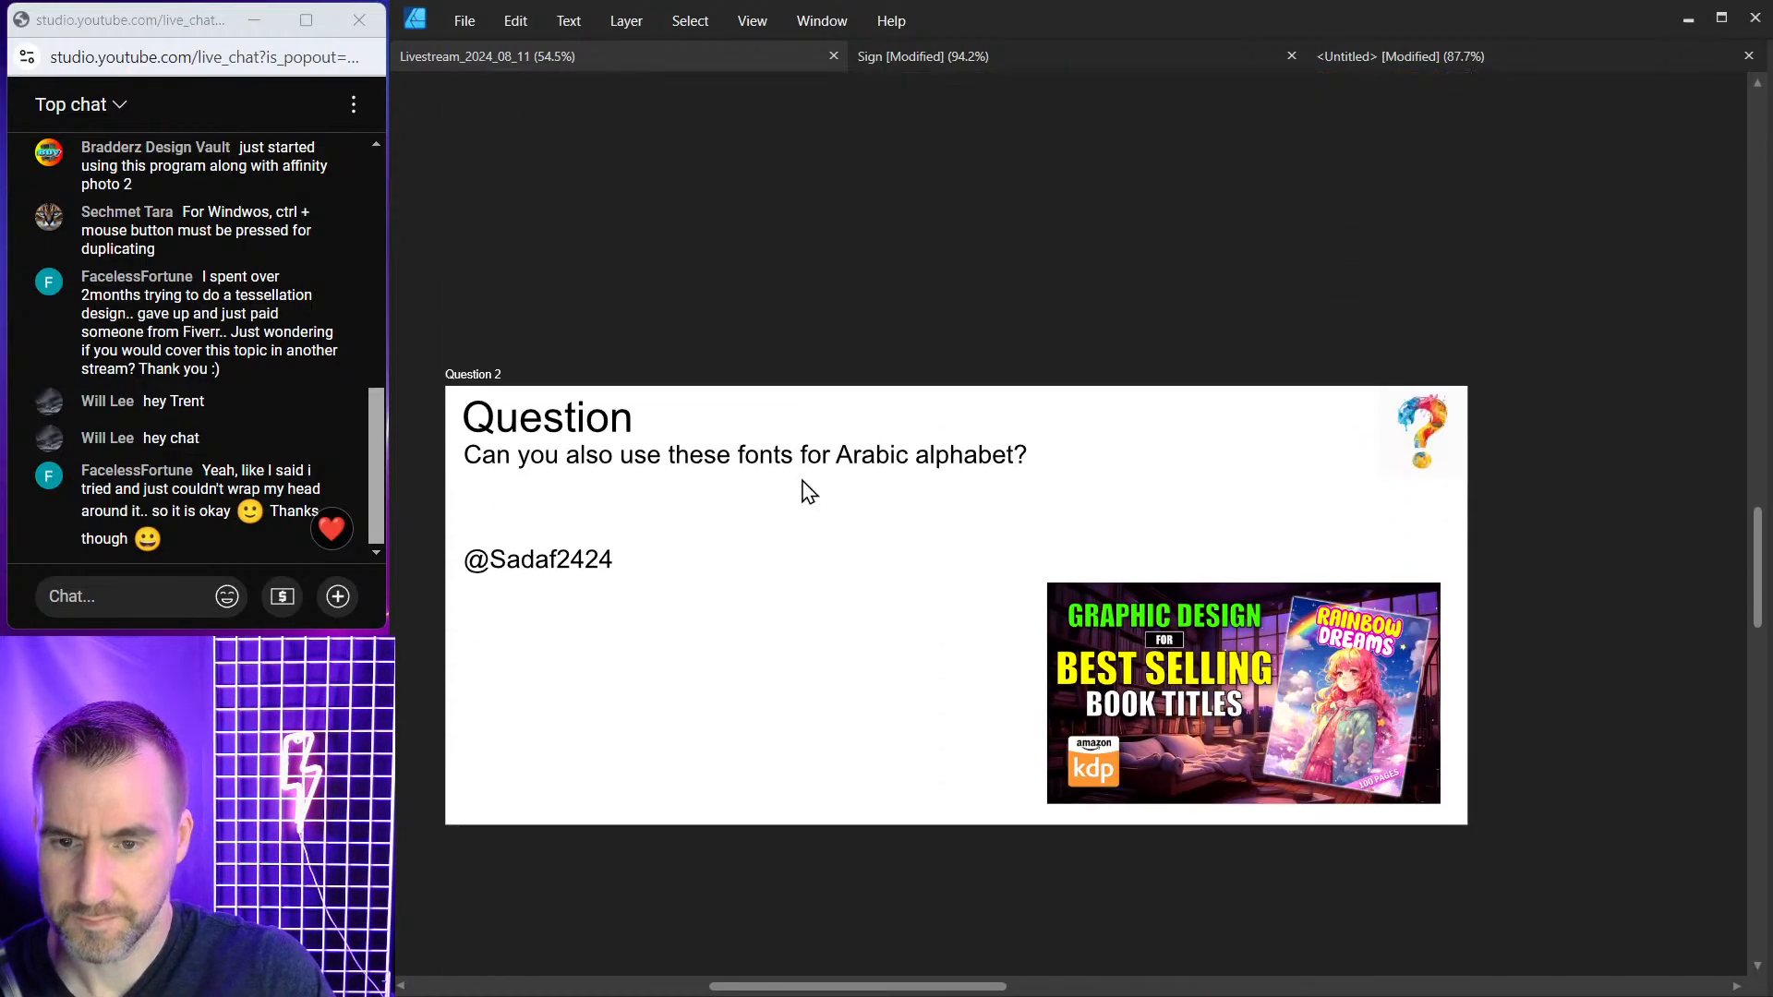
pyautogui.scroll(-2, 804, 487)
pyautogui.scroll(2, 887, 265)
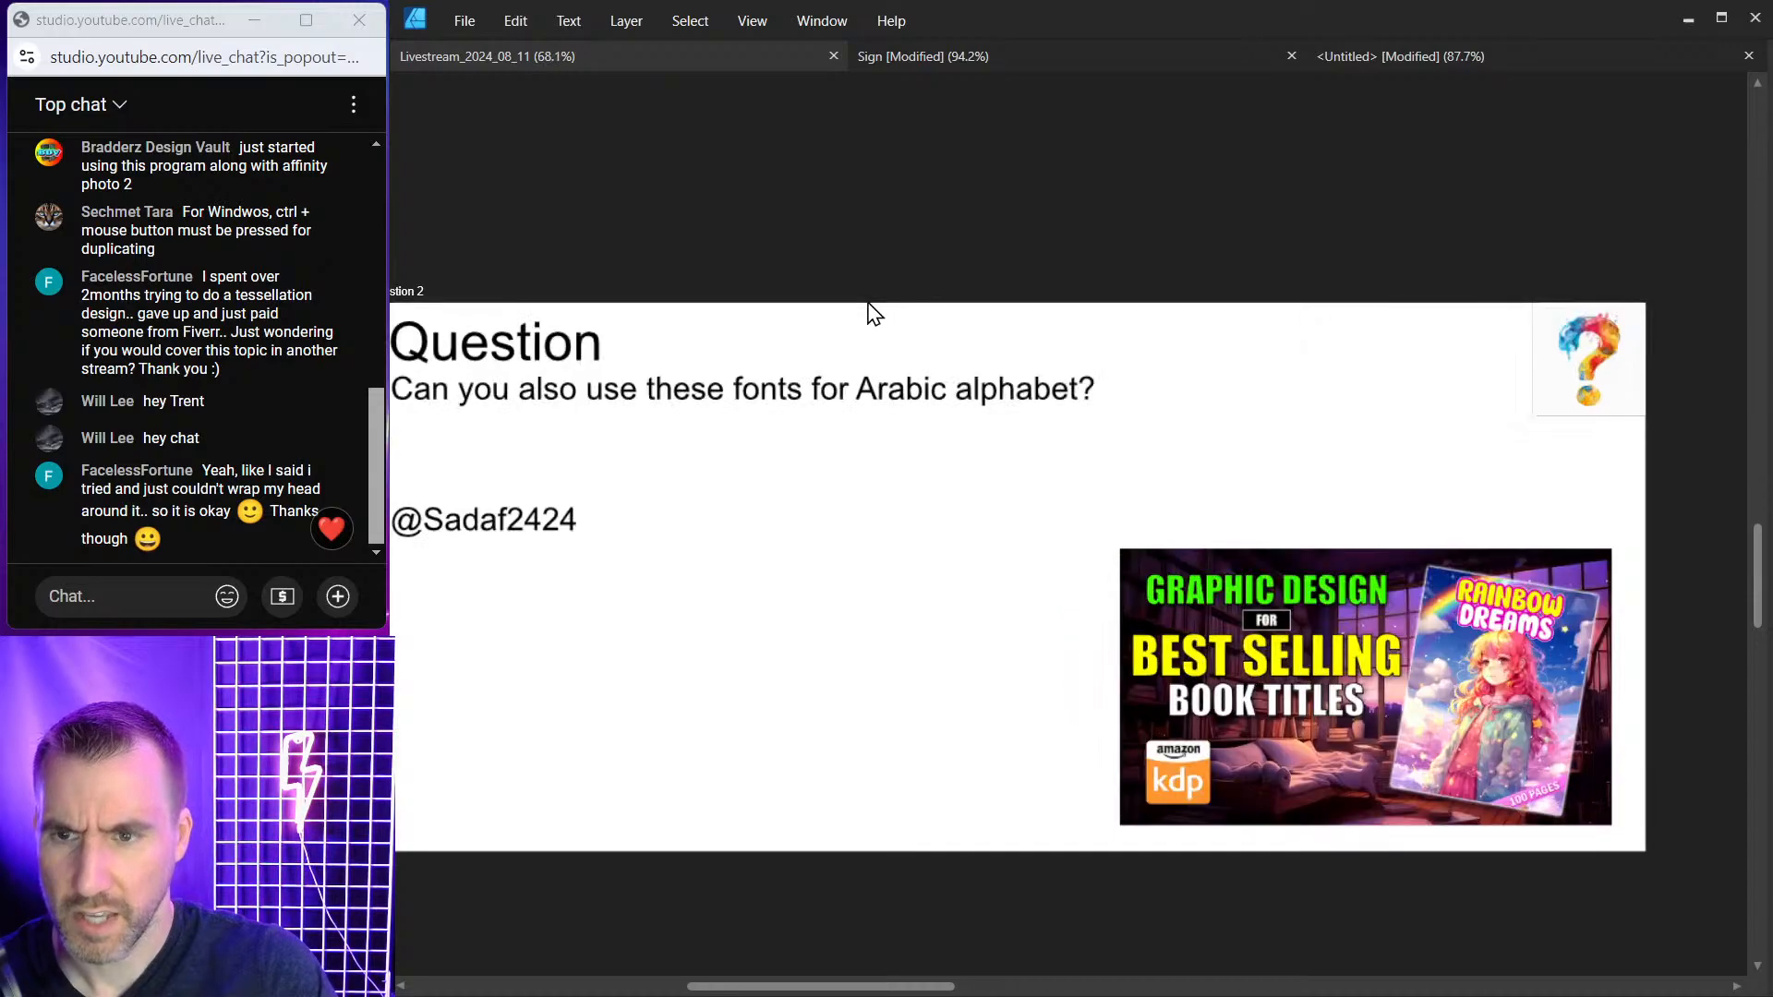
pyautogui.moveTo(869, 308); pyautogui.dragTo(915, 222)
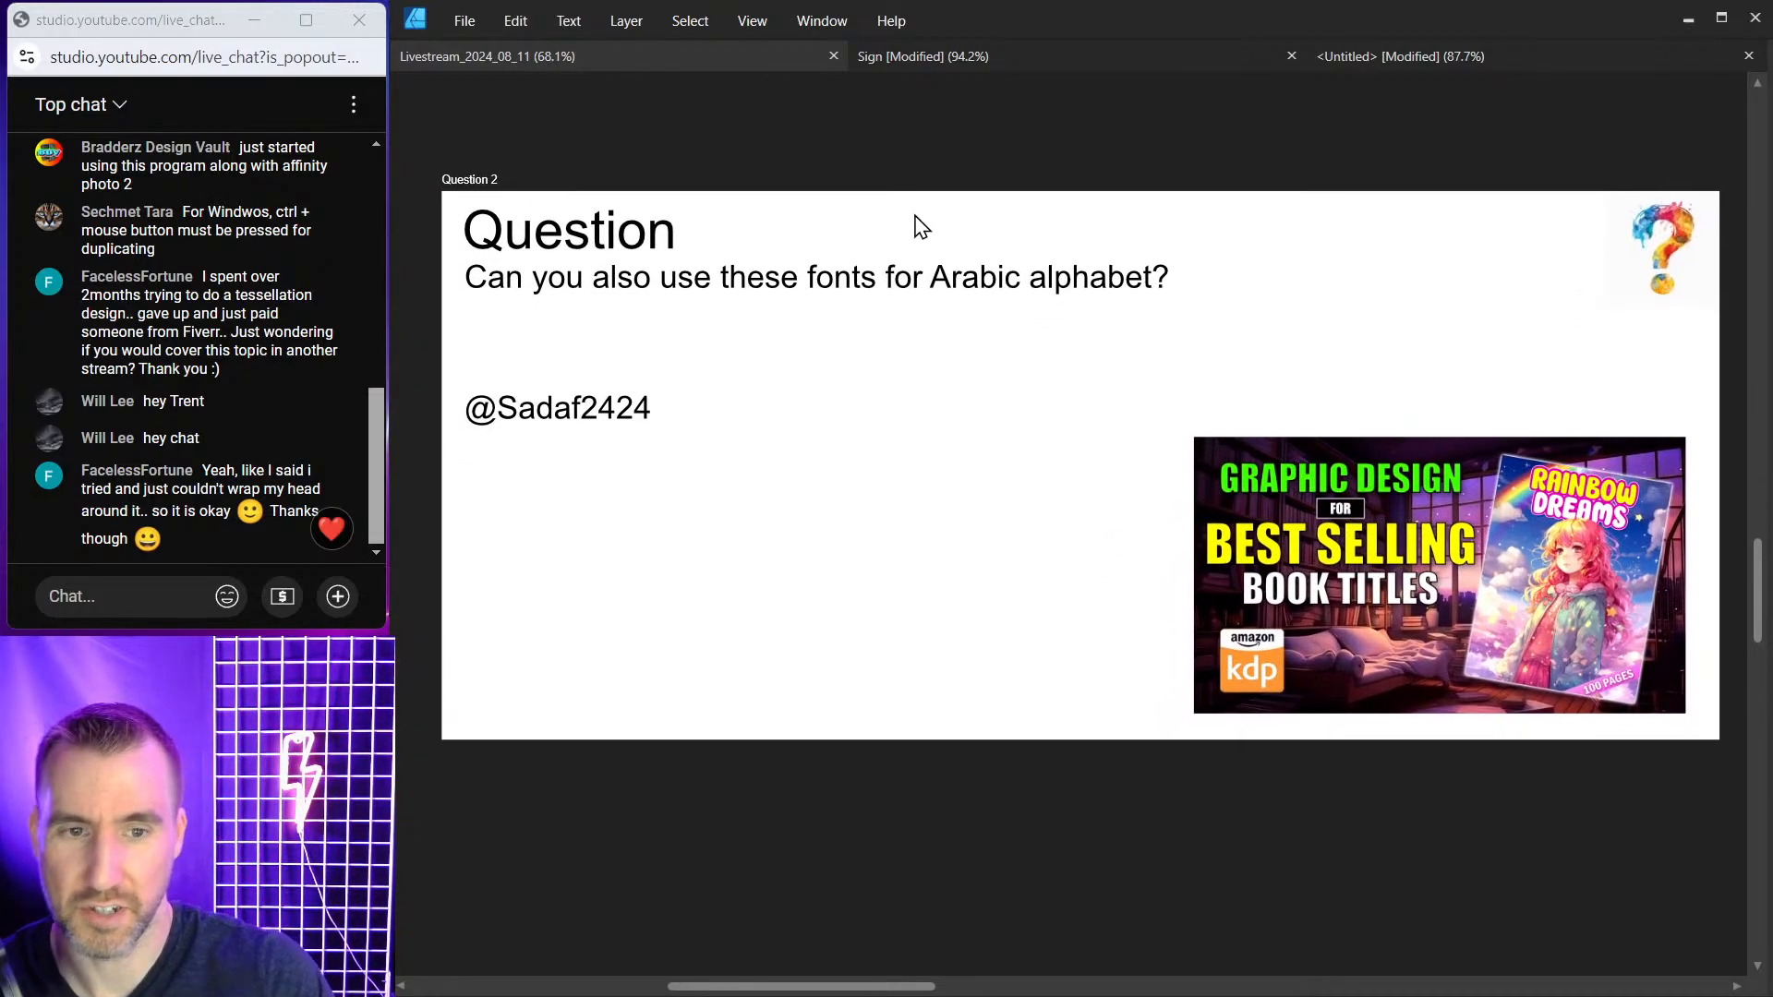